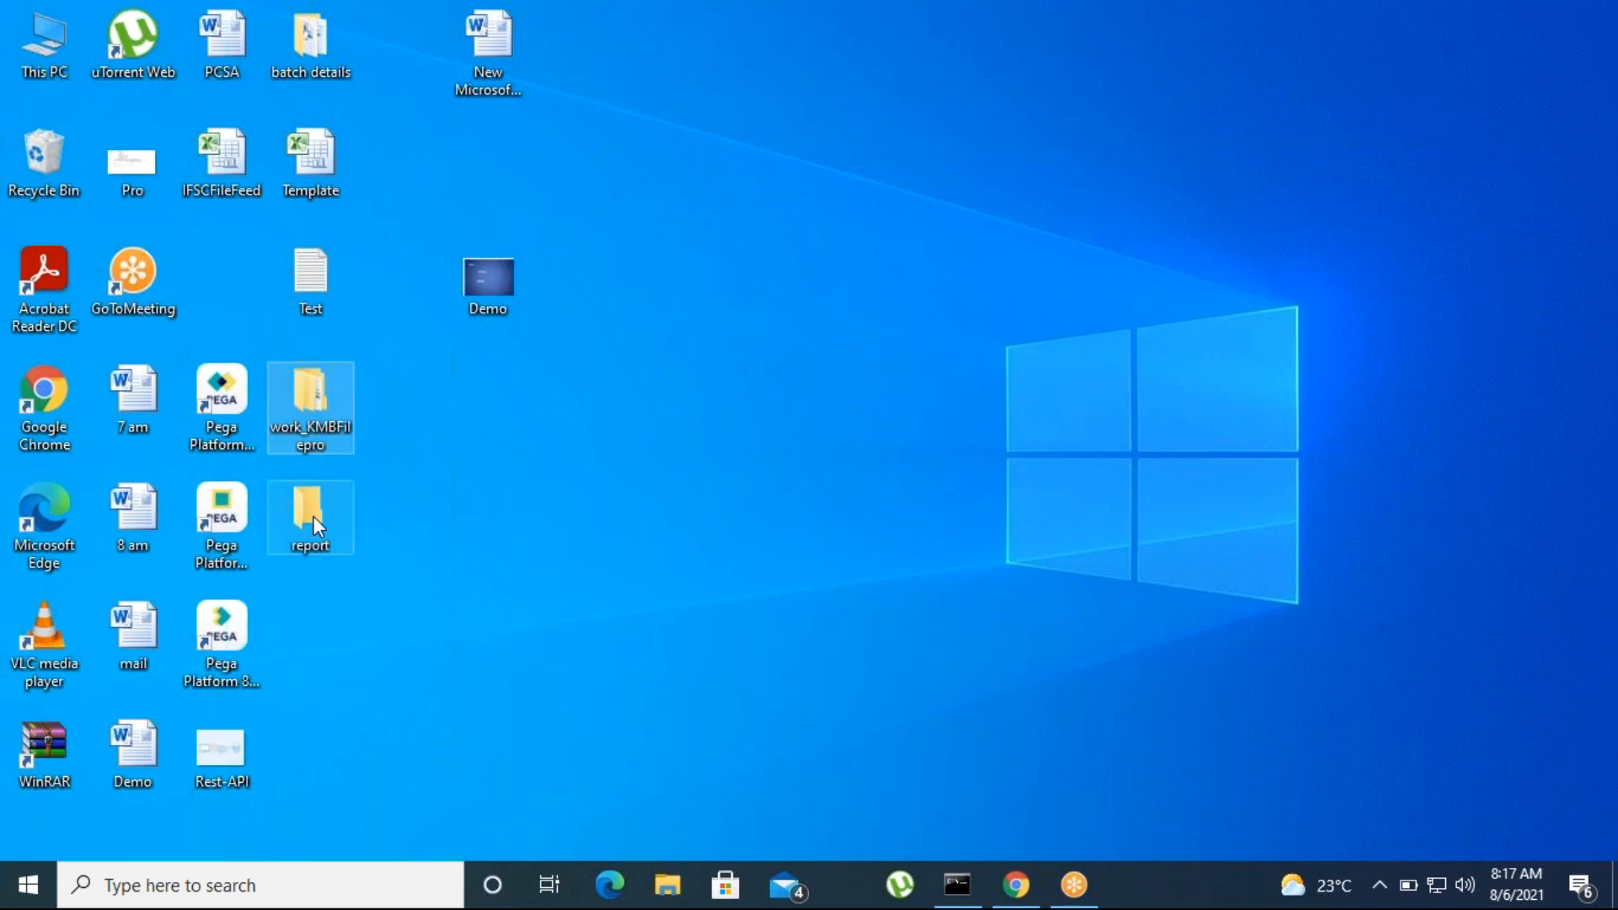
Delete the work_KMBFilepro and report folders from the desktop
mouse_move(312, 516)
left_click(306, 408)
right_click(300, 401)
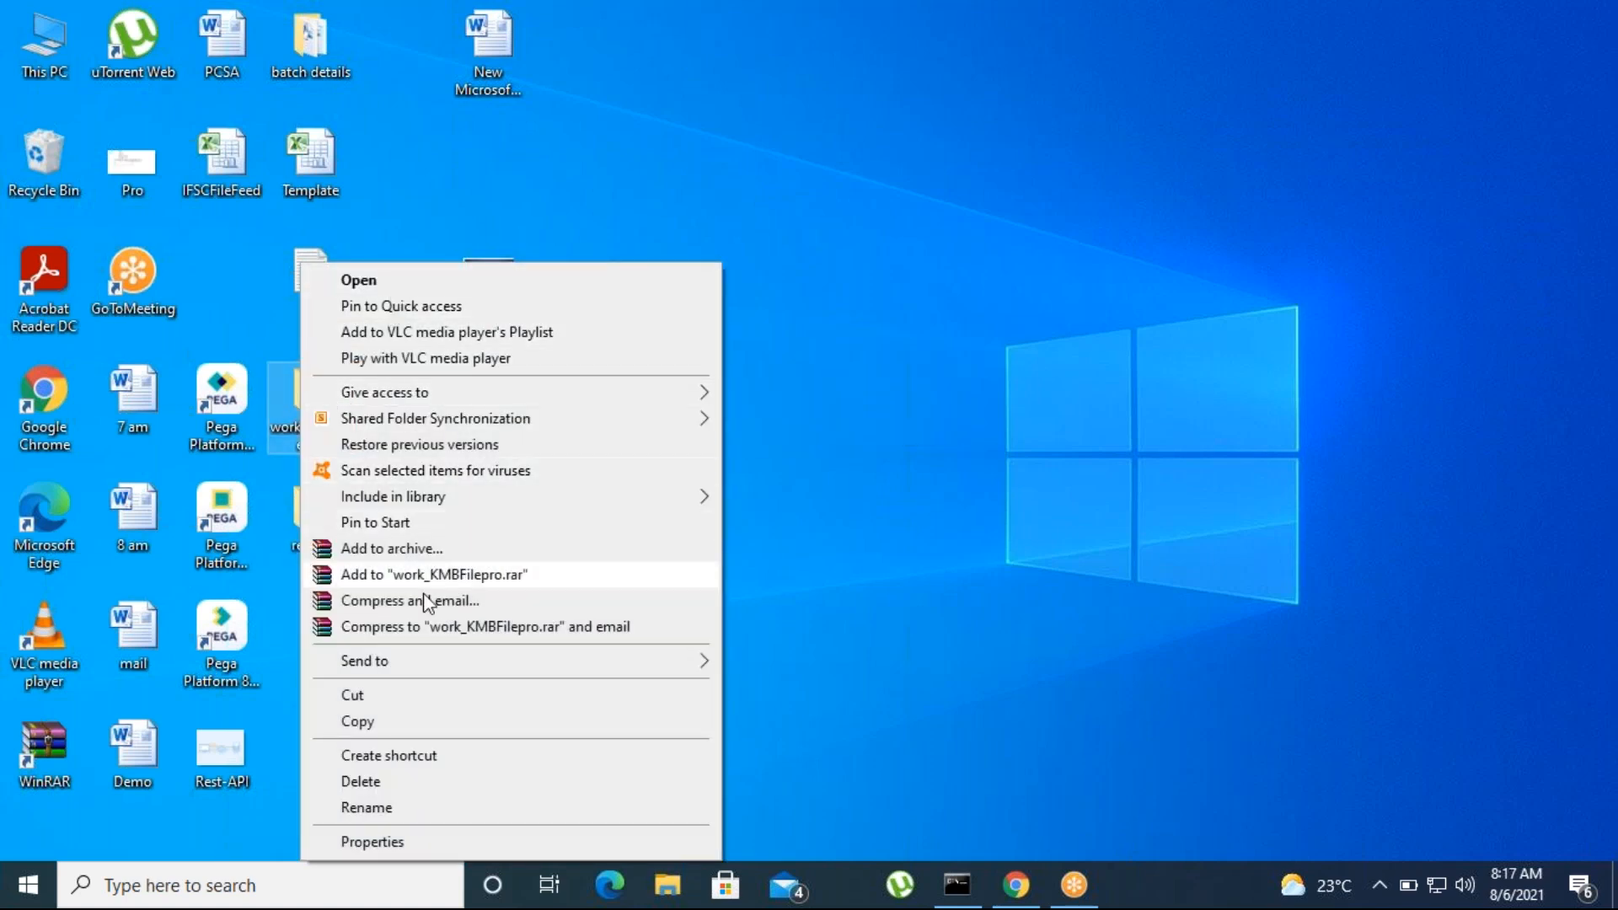
left_click(361, 782)
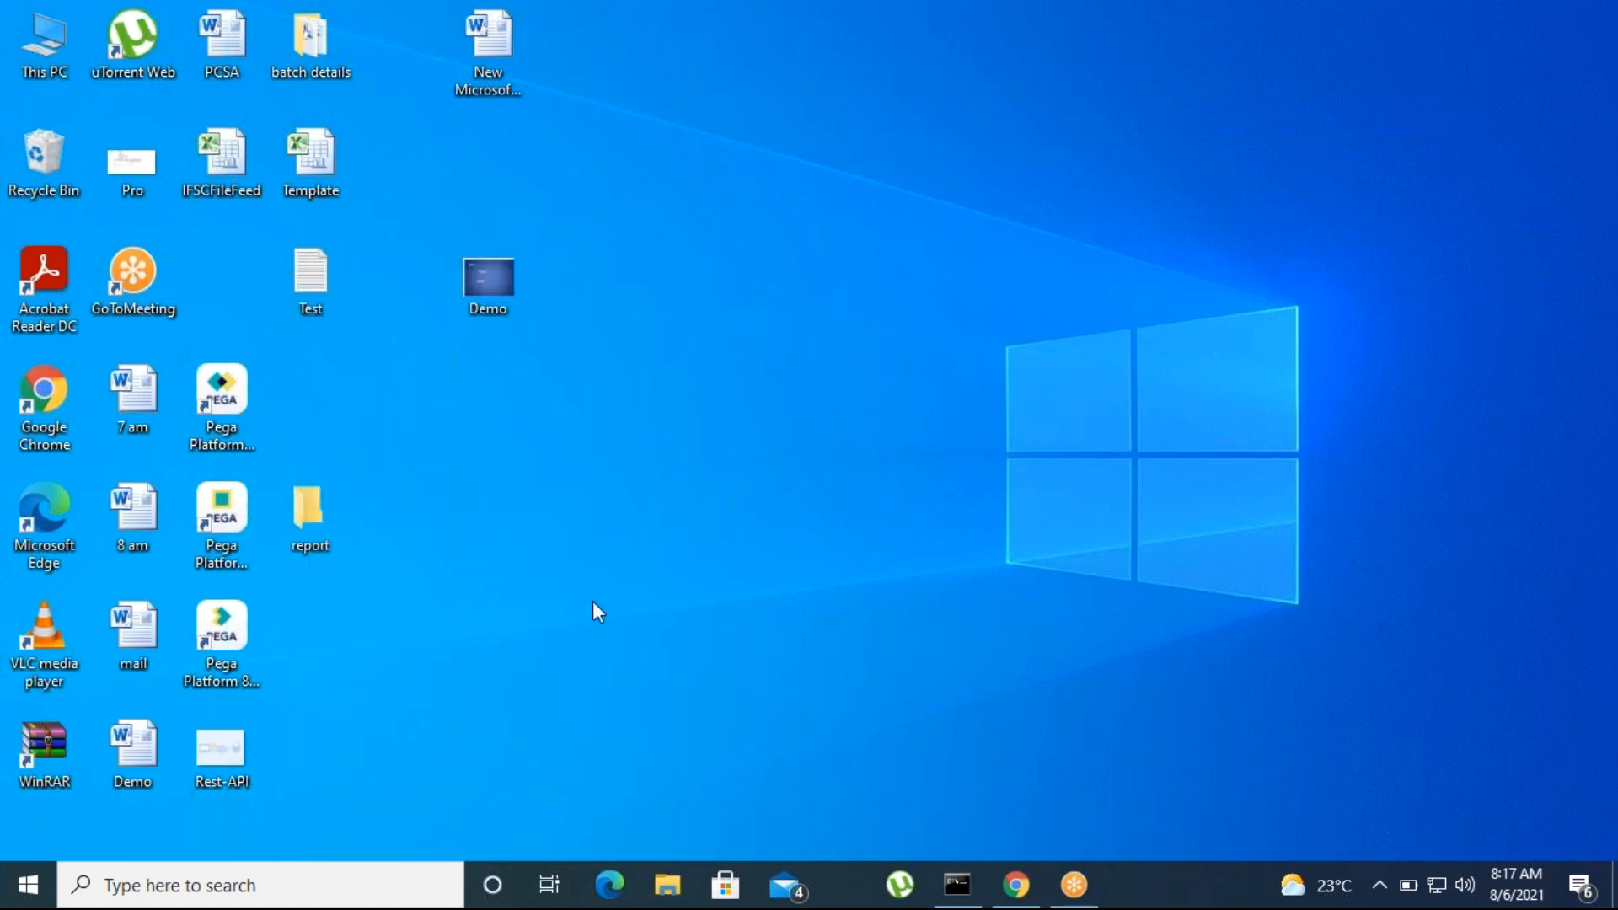
right_click(311, 521)
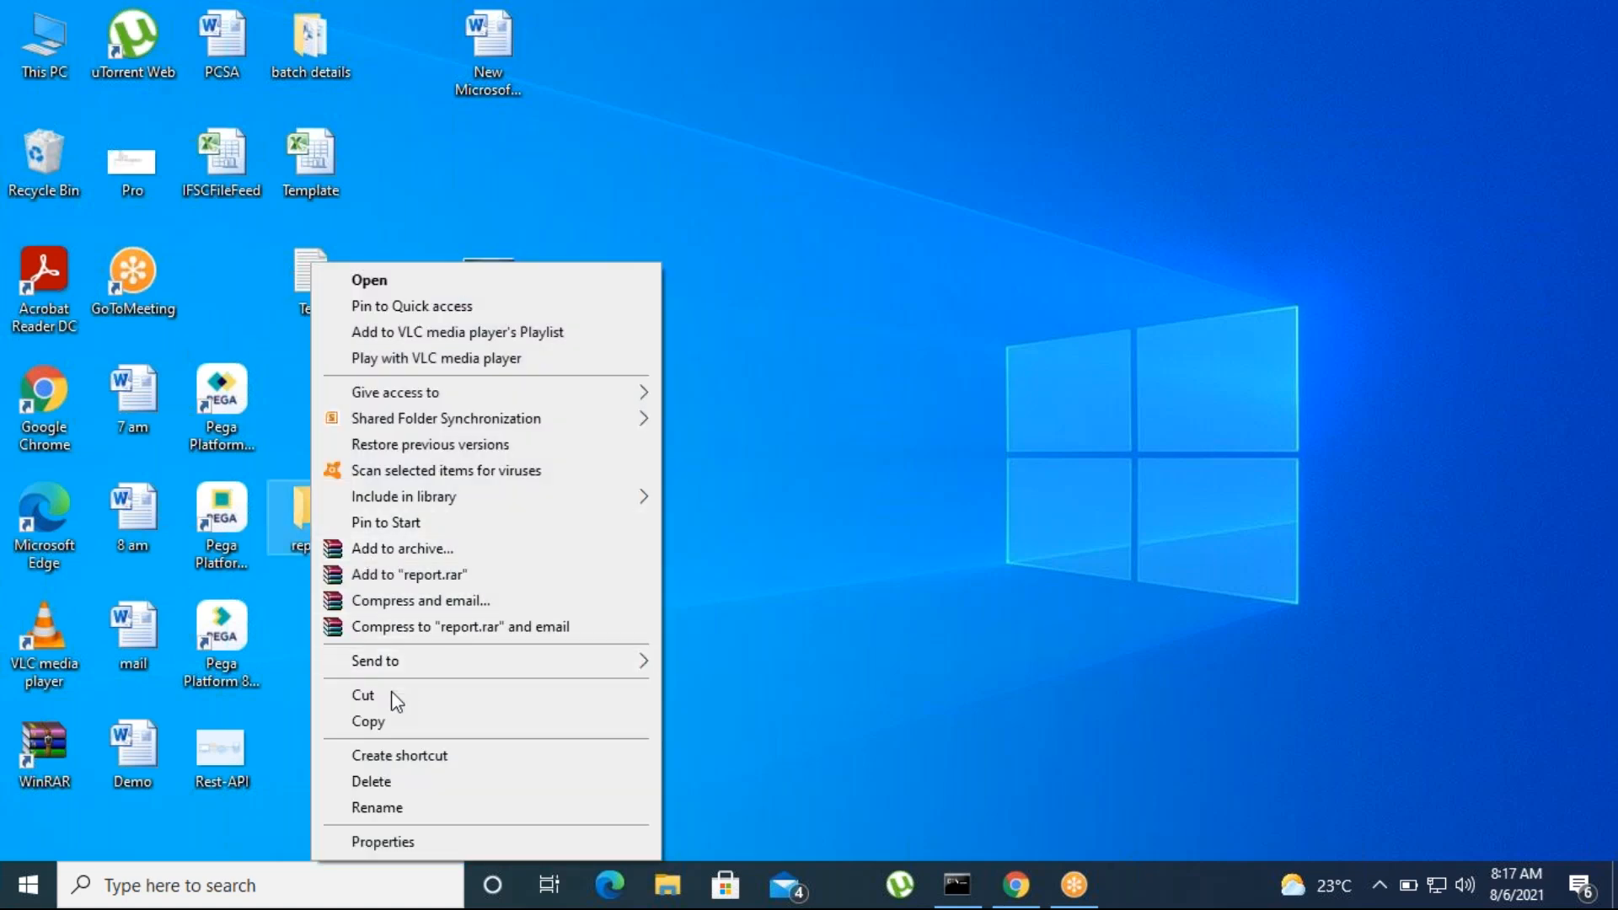
left_click(376, 783)
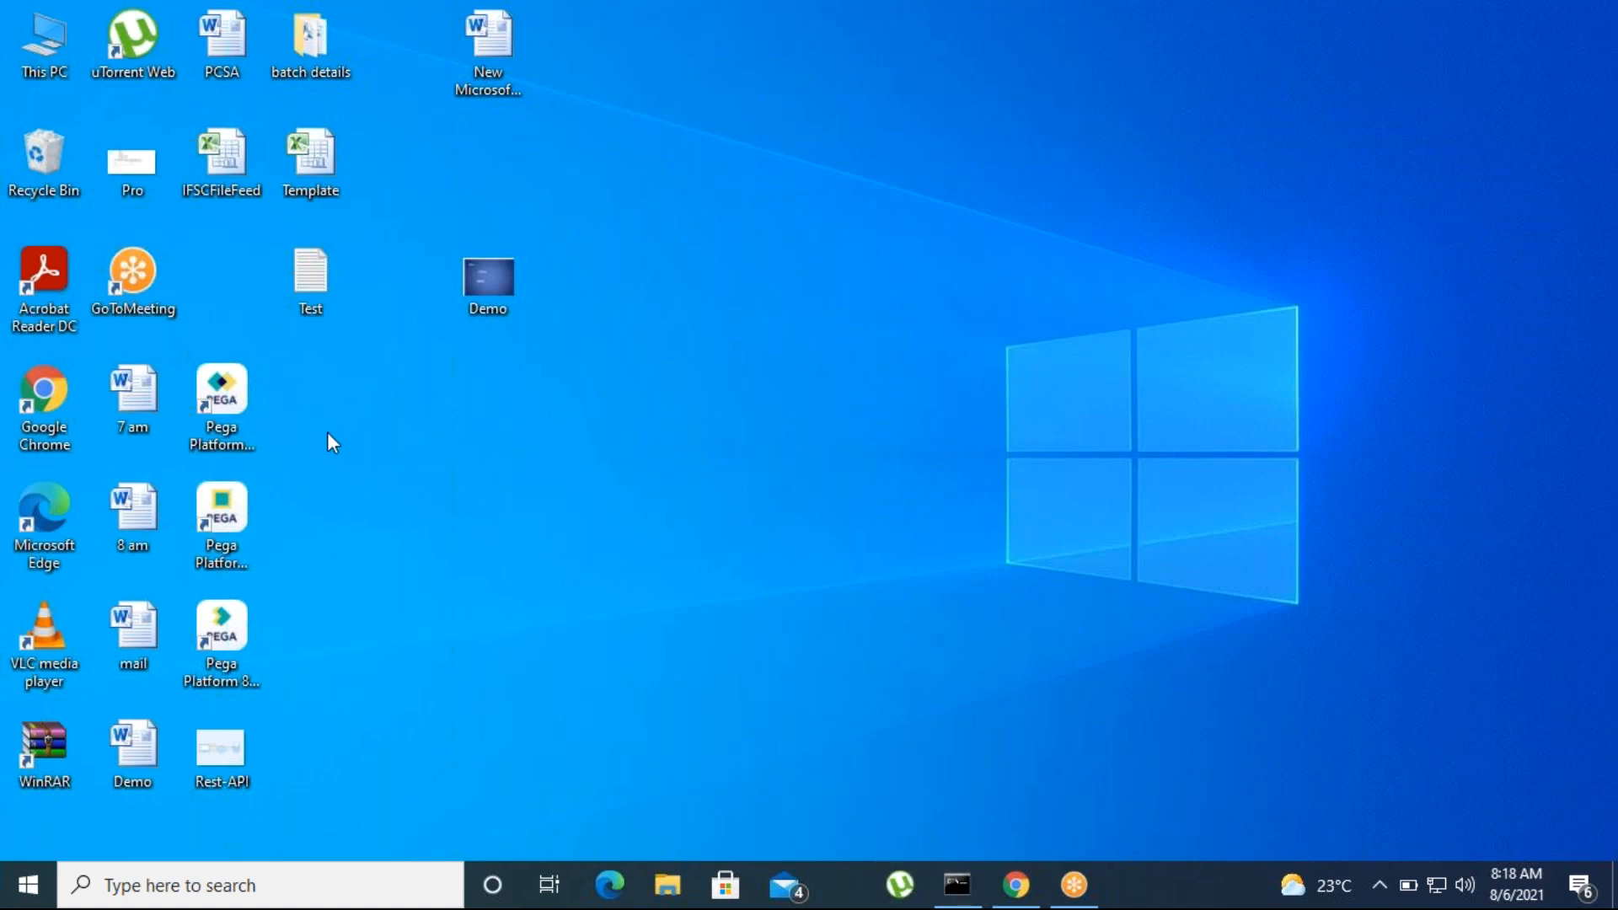
Open the "7 am" document from the desktop in Word, skim through its pages and return to the Day1 heading
double_click(119, 404)
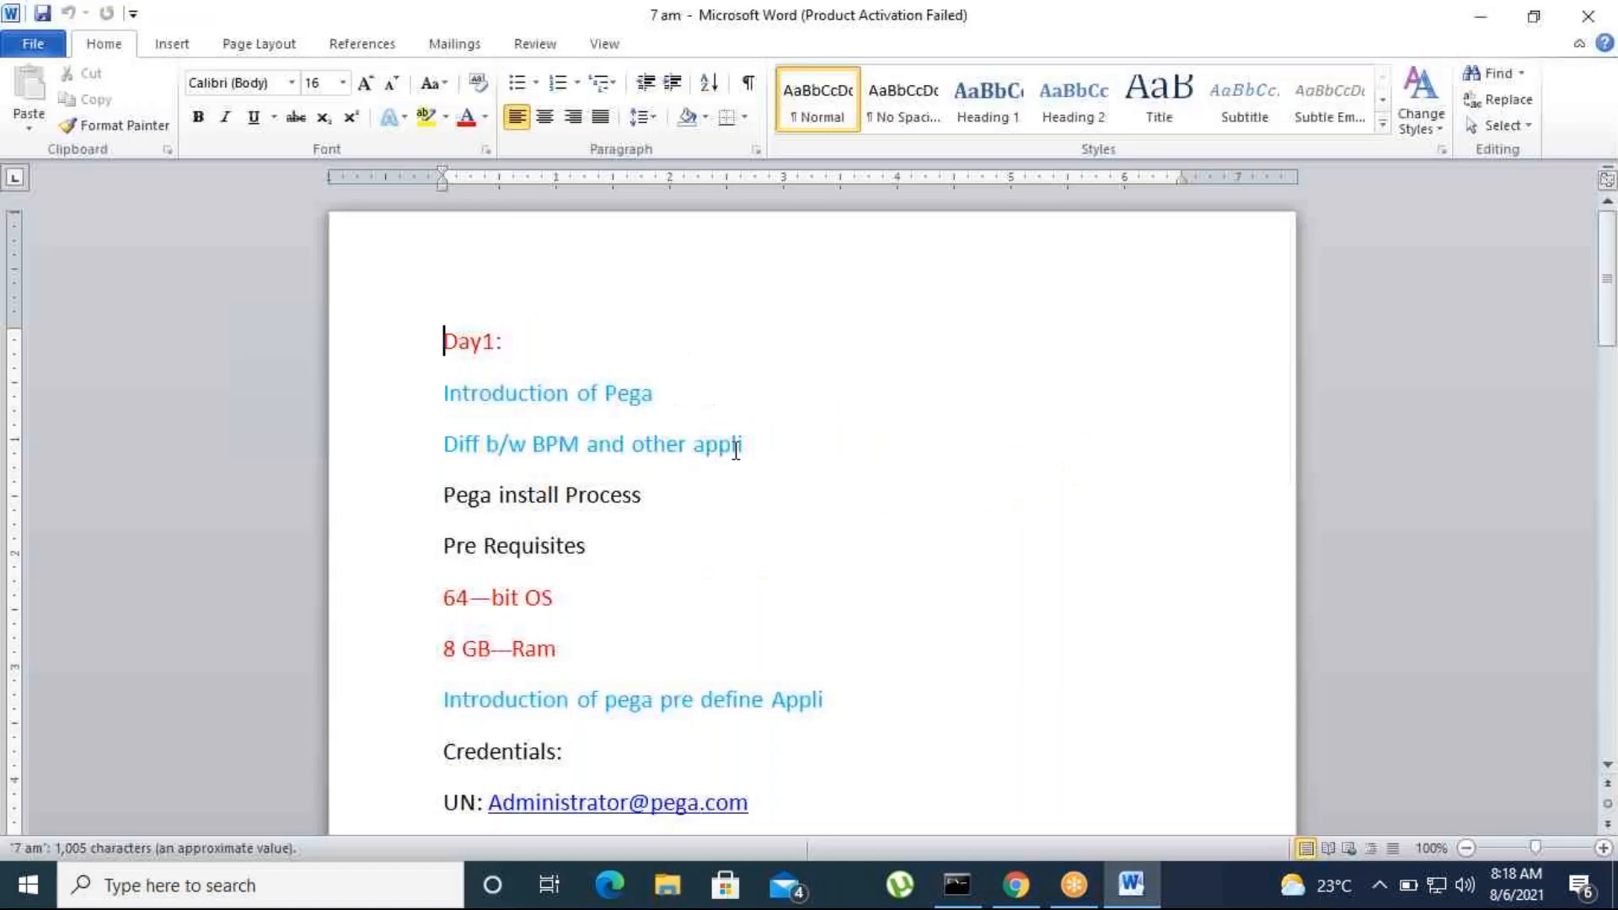
scroll(858, 666, "down", 10)
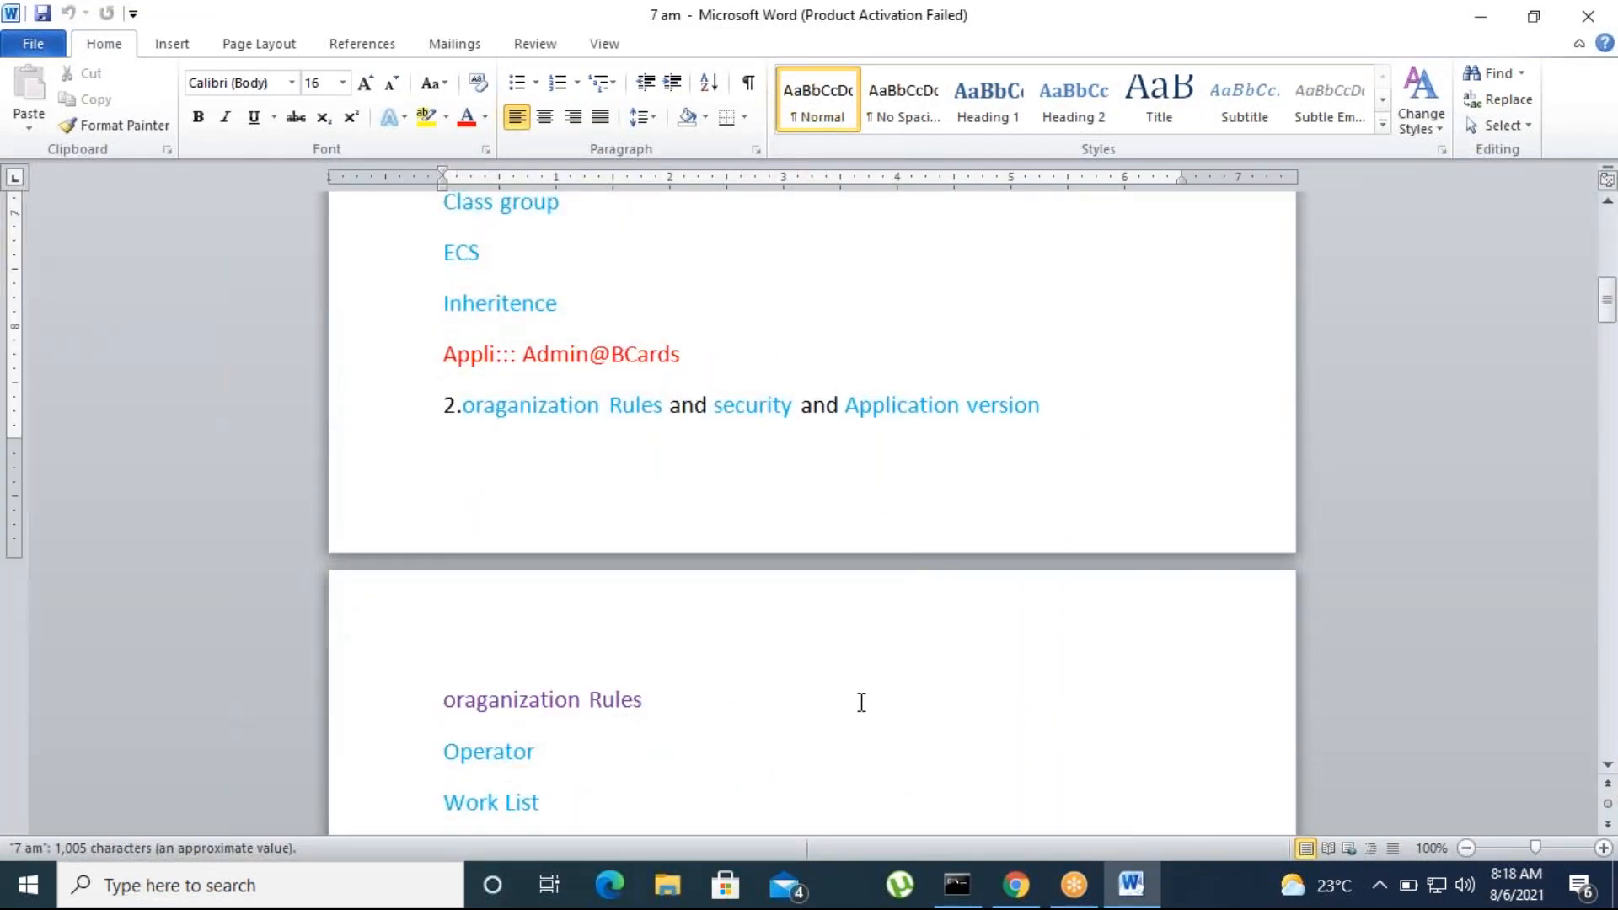
left_click(1076, 188)
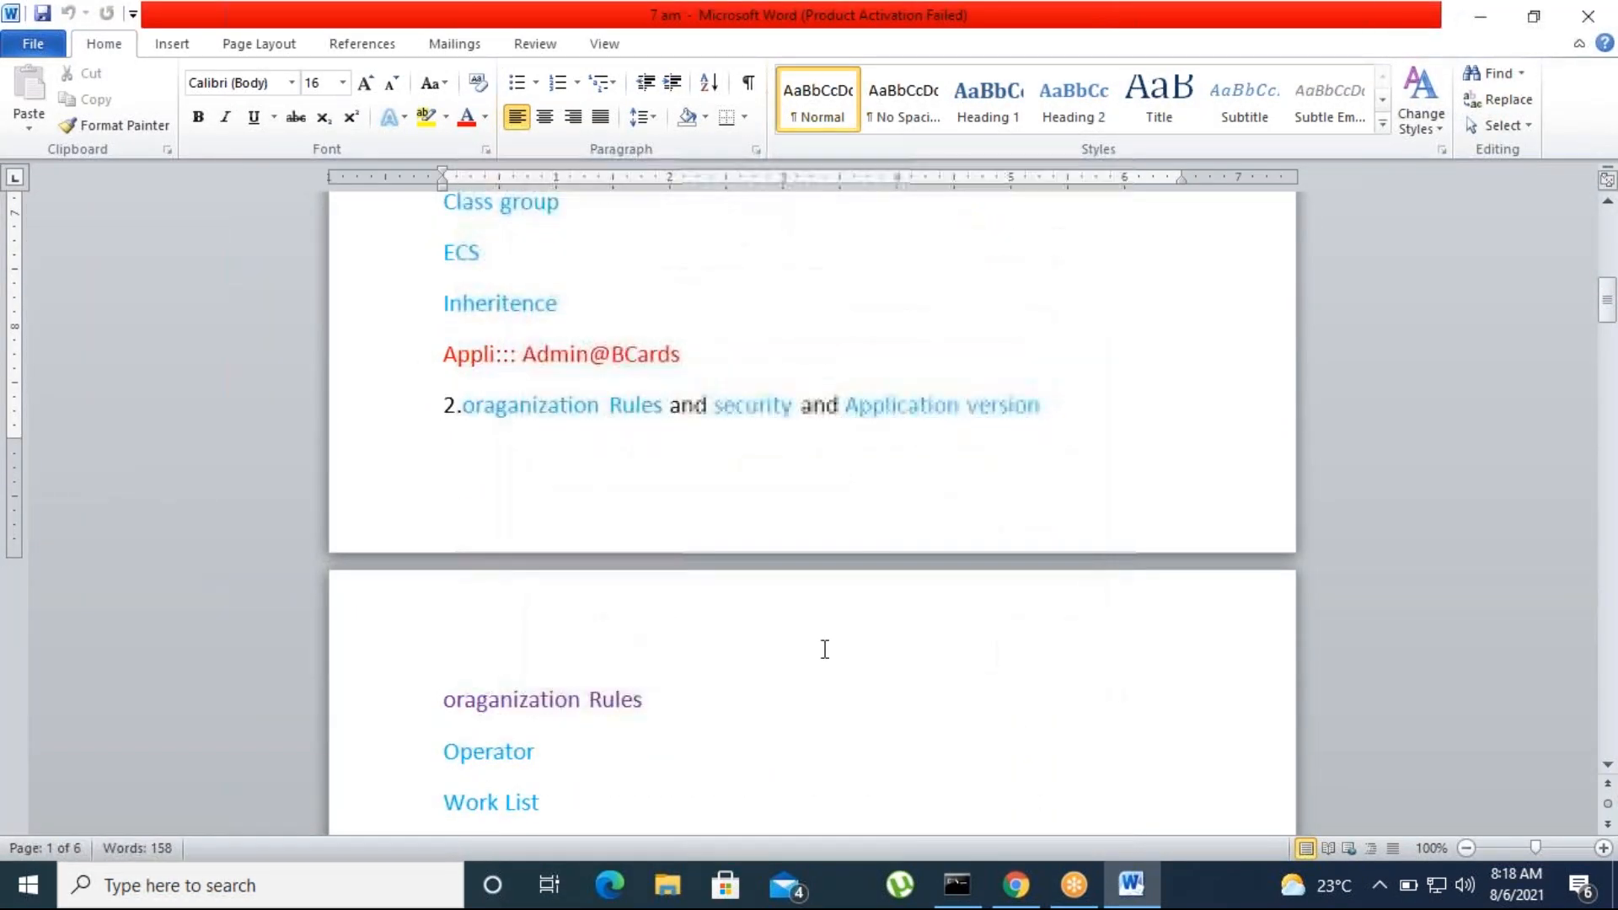
scroll(825, 649, "down", 8)
scroll(813, 665, "up", 8)
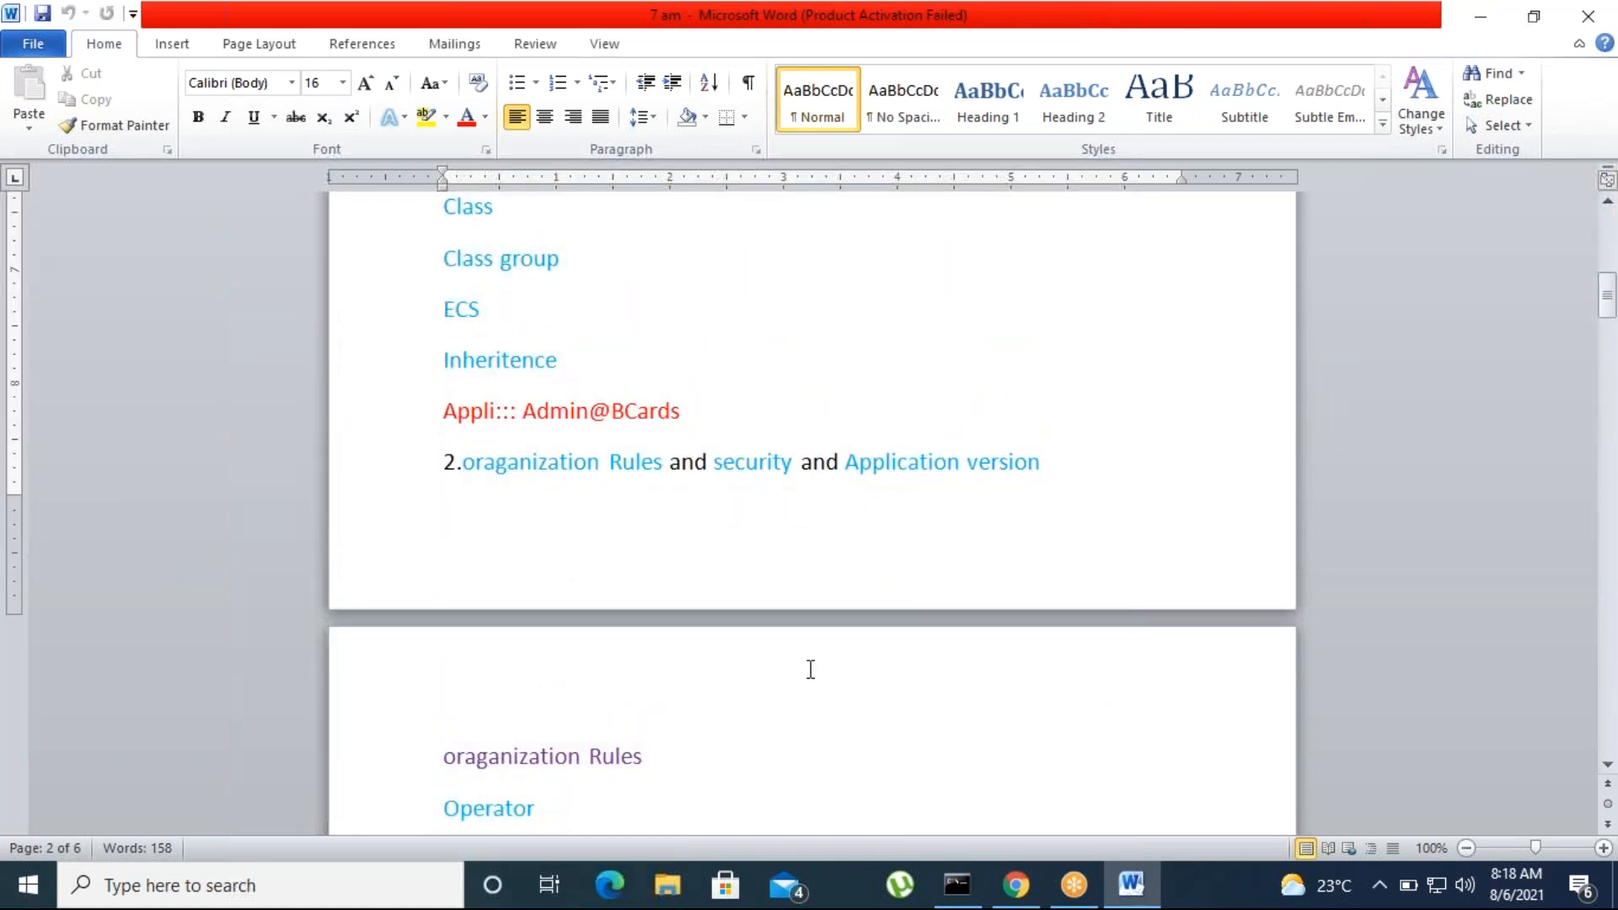
scroll(811, 670, "up", 10)
scroll(810, 669, "down", 10)
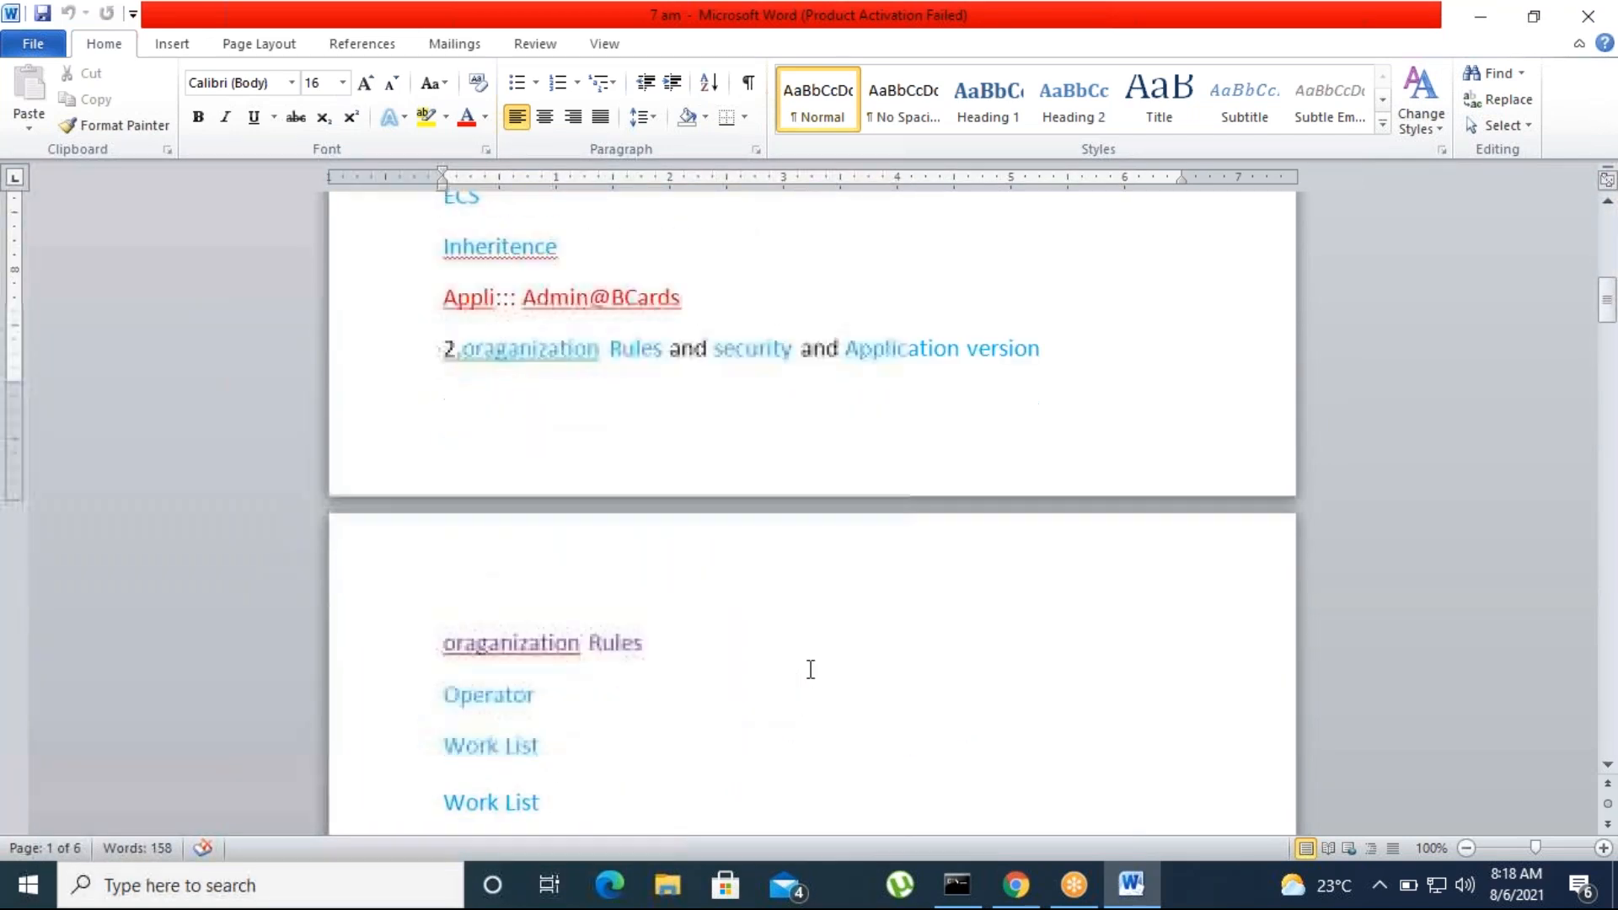
scroll(811, 670, "down", 15)
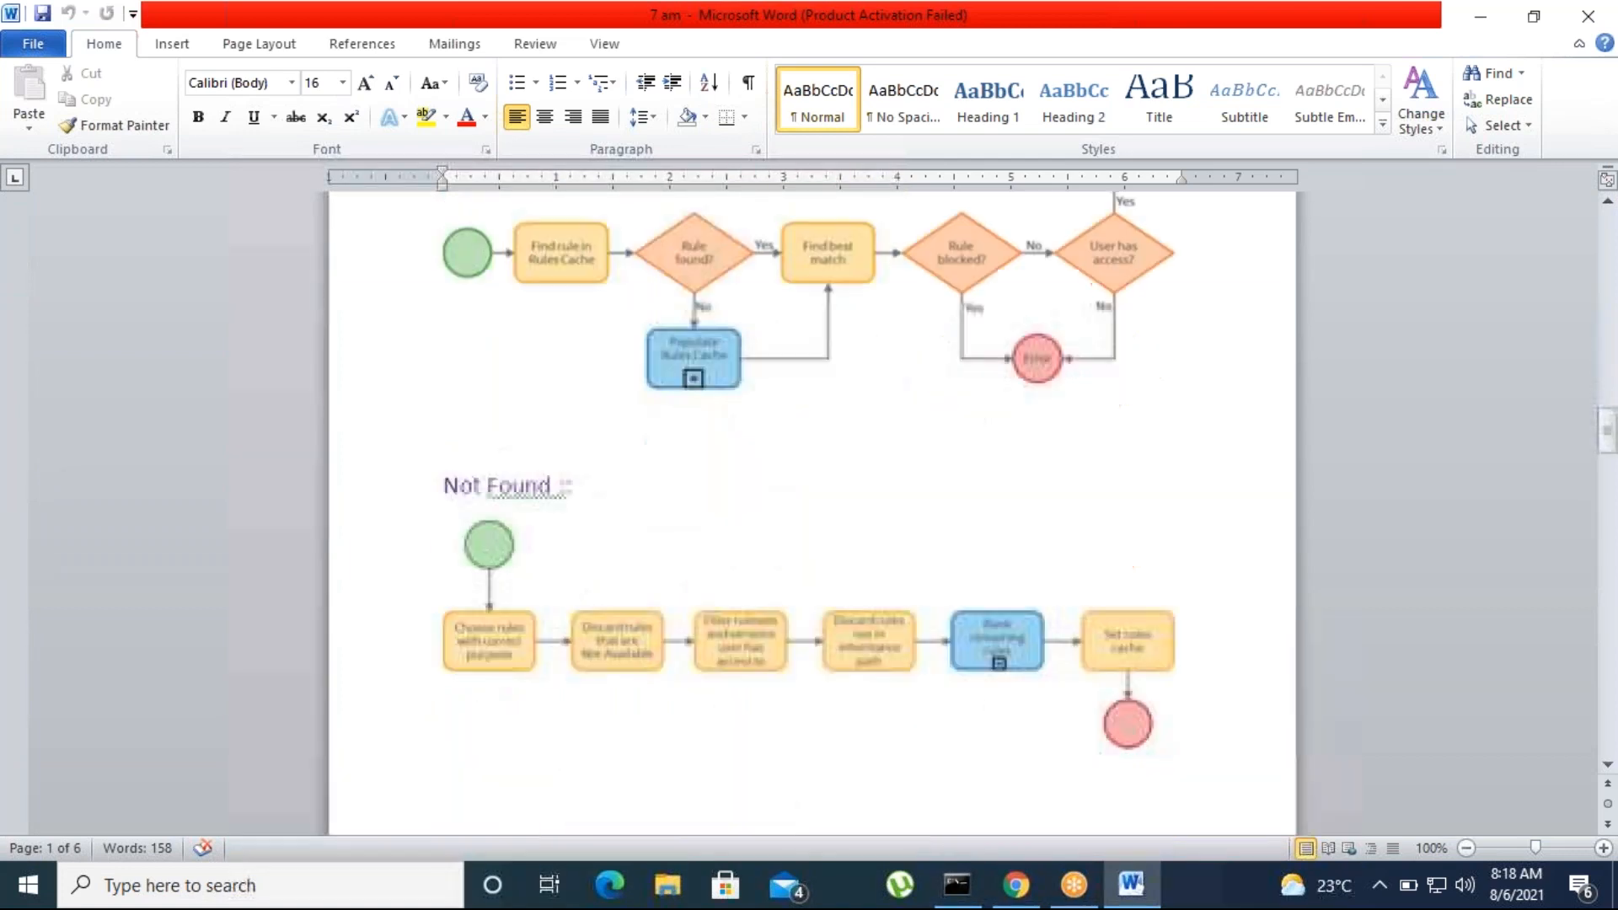
scroll(878, 557, "down", 5)
left_click_drag(1608, 453, 1605, 213)
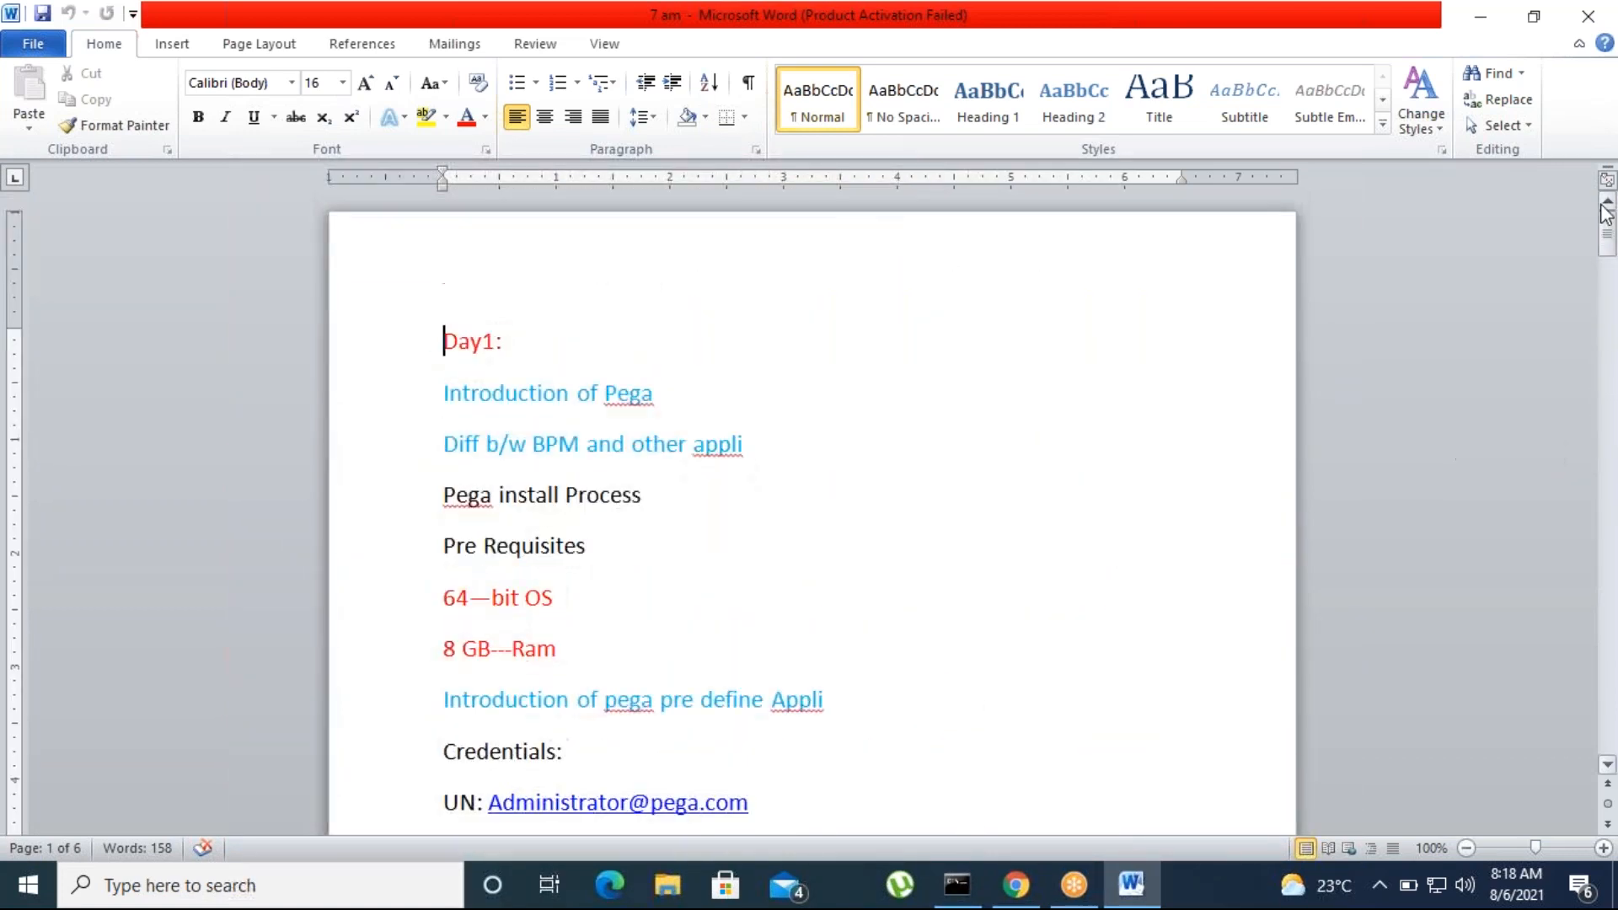
Review the Pega course topics from the Day1 list through Application Design and Case Design to Data Modal Design
scroll(663, 664, "down", 3)
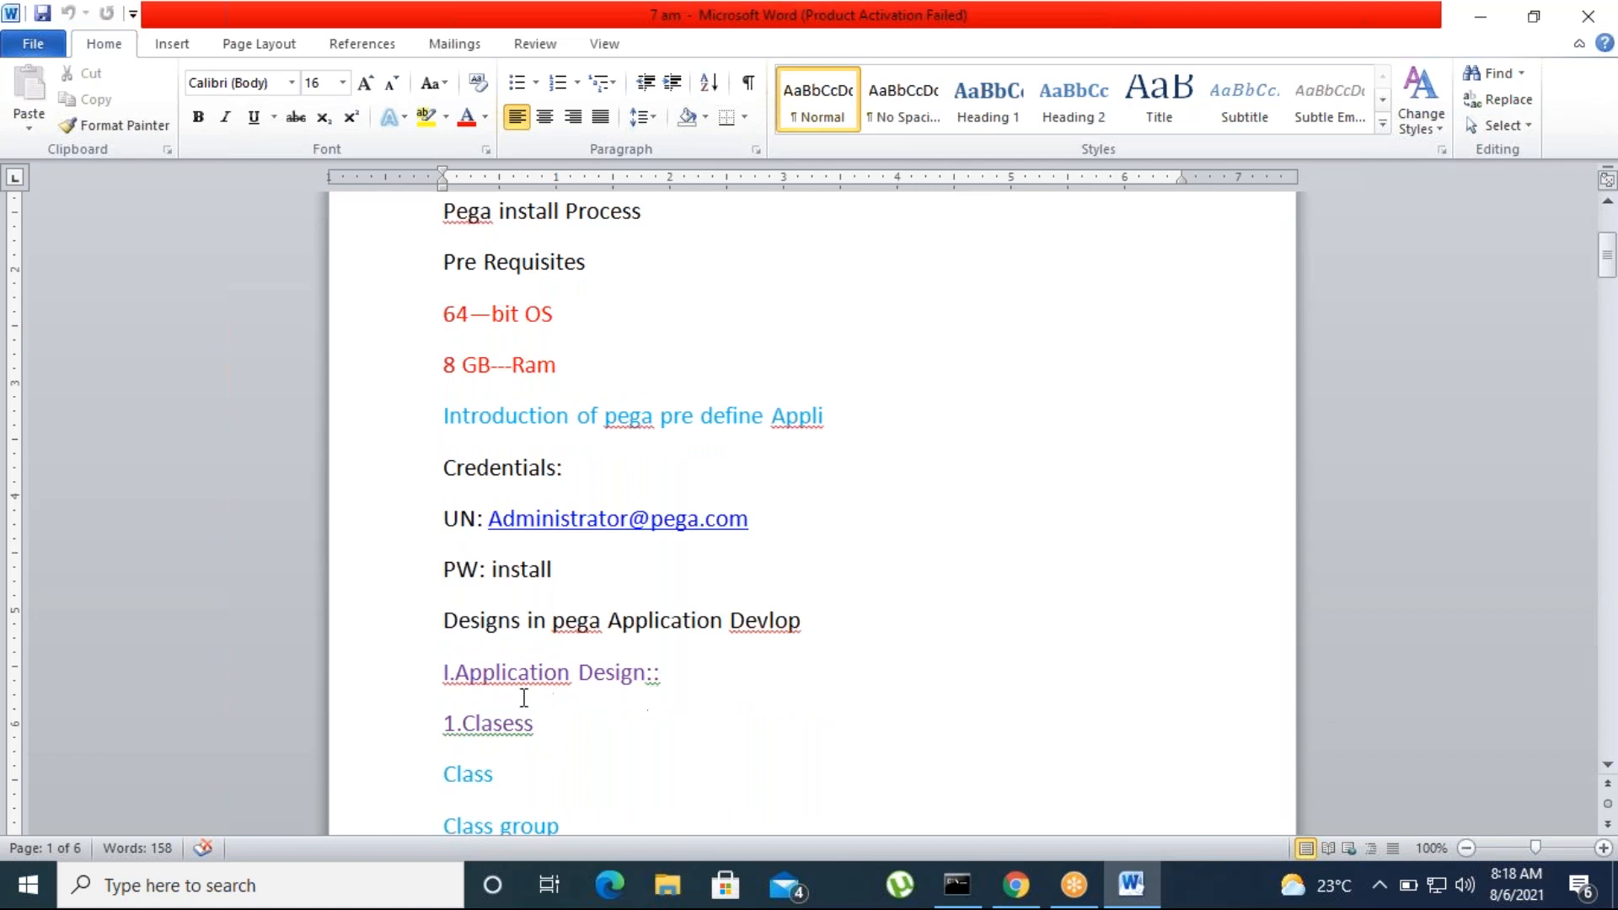
scroll(742, 683, "down", 1)
scroll(743, 688, "down", 2)
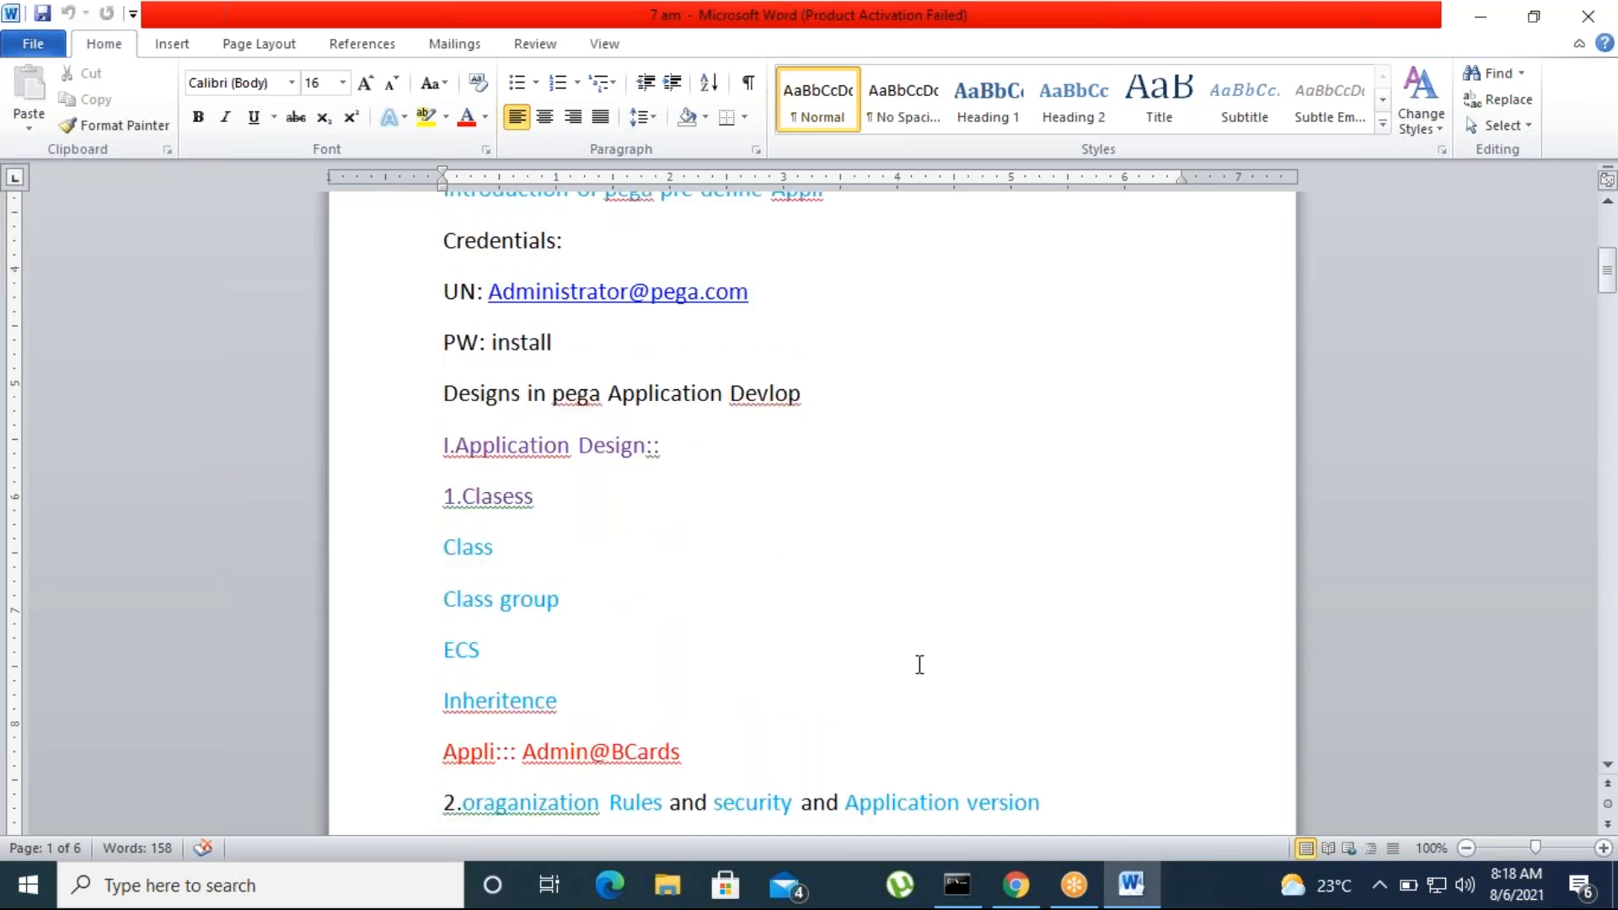
scroll(798, 646, "down", 3)
scroll(784, 646, "down", 6)
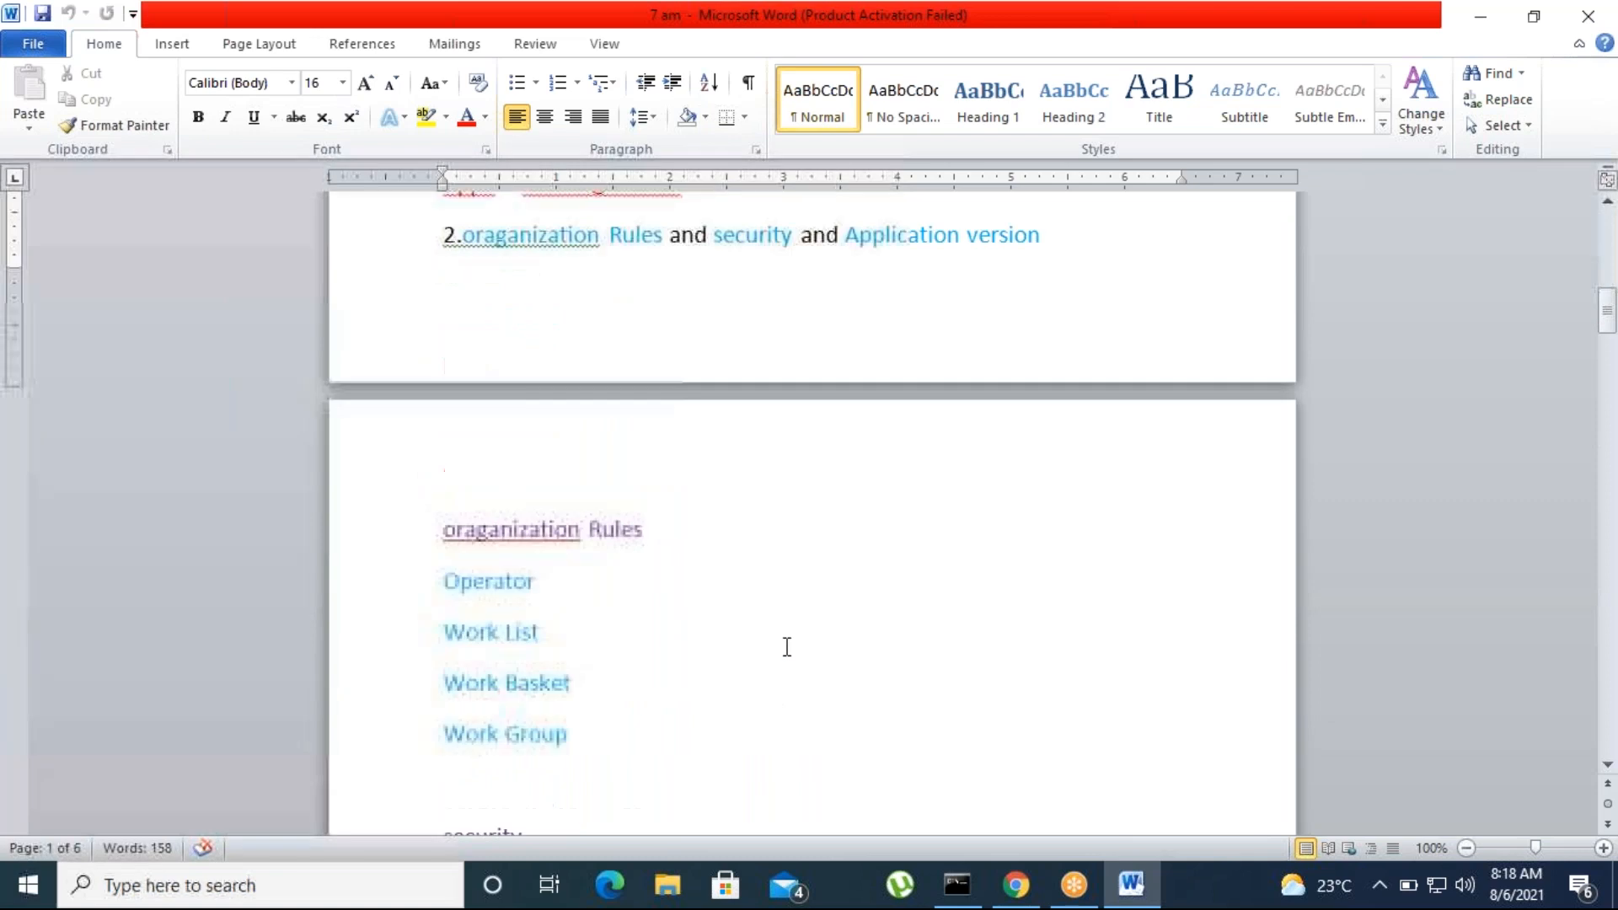
scroll(712, 639, "down", 8)
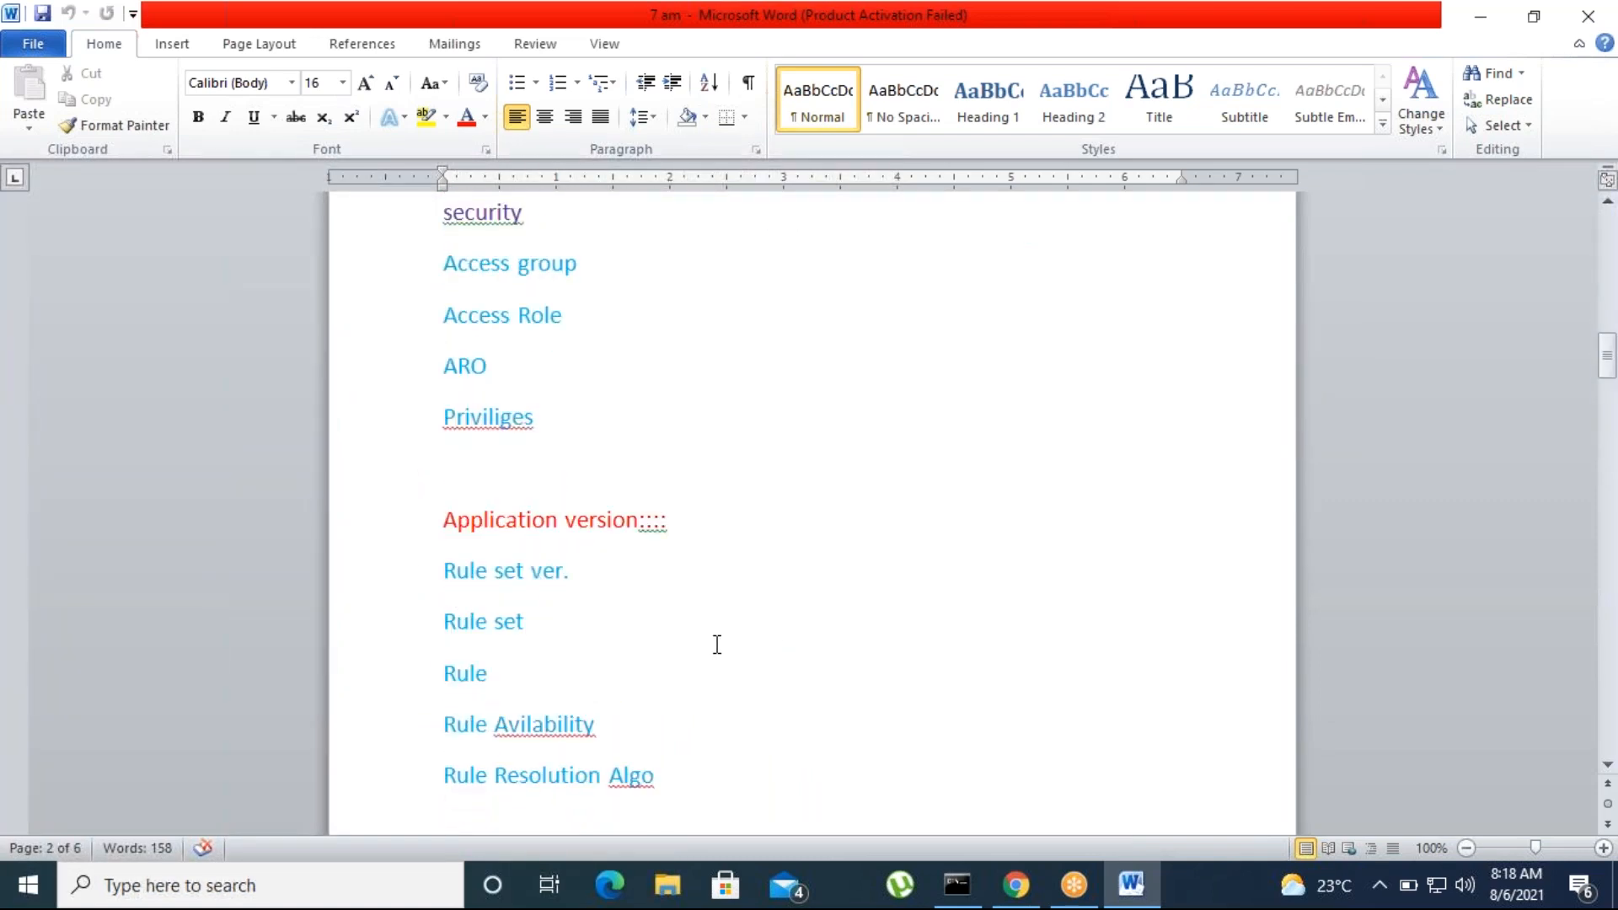
scroll(722, 666, "down", 11)
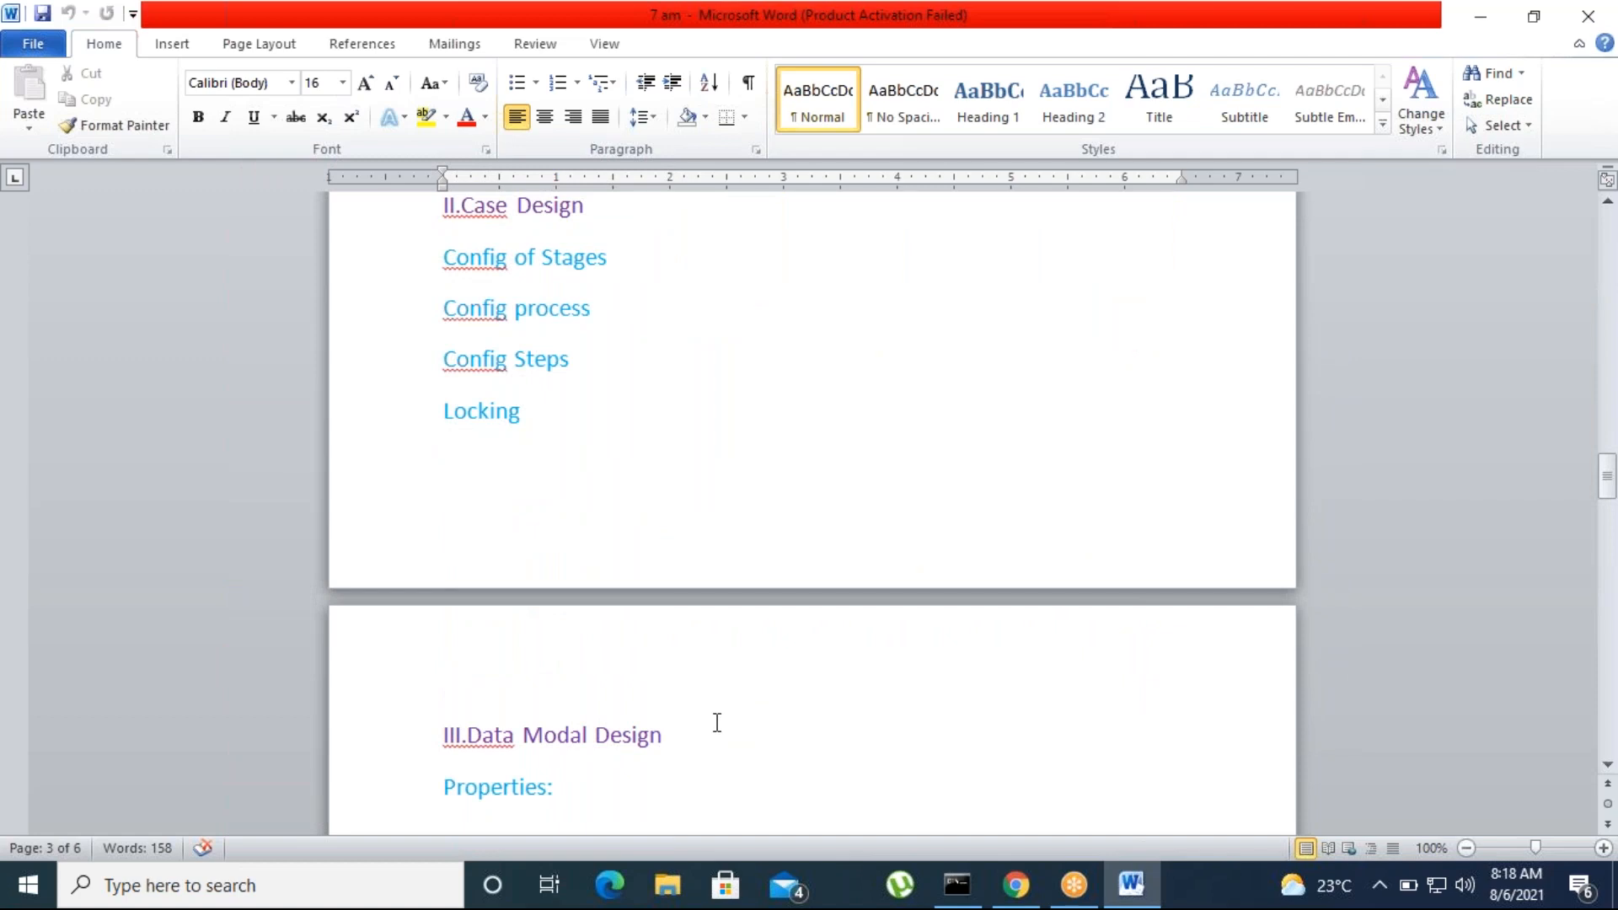
scroll(717, 723, "down", 5)
scroll(698, 753, "up", 5)
Add a "Parallel processing" line after the Locking topic, above the Data Modal Design heading
left_click(541, 411)
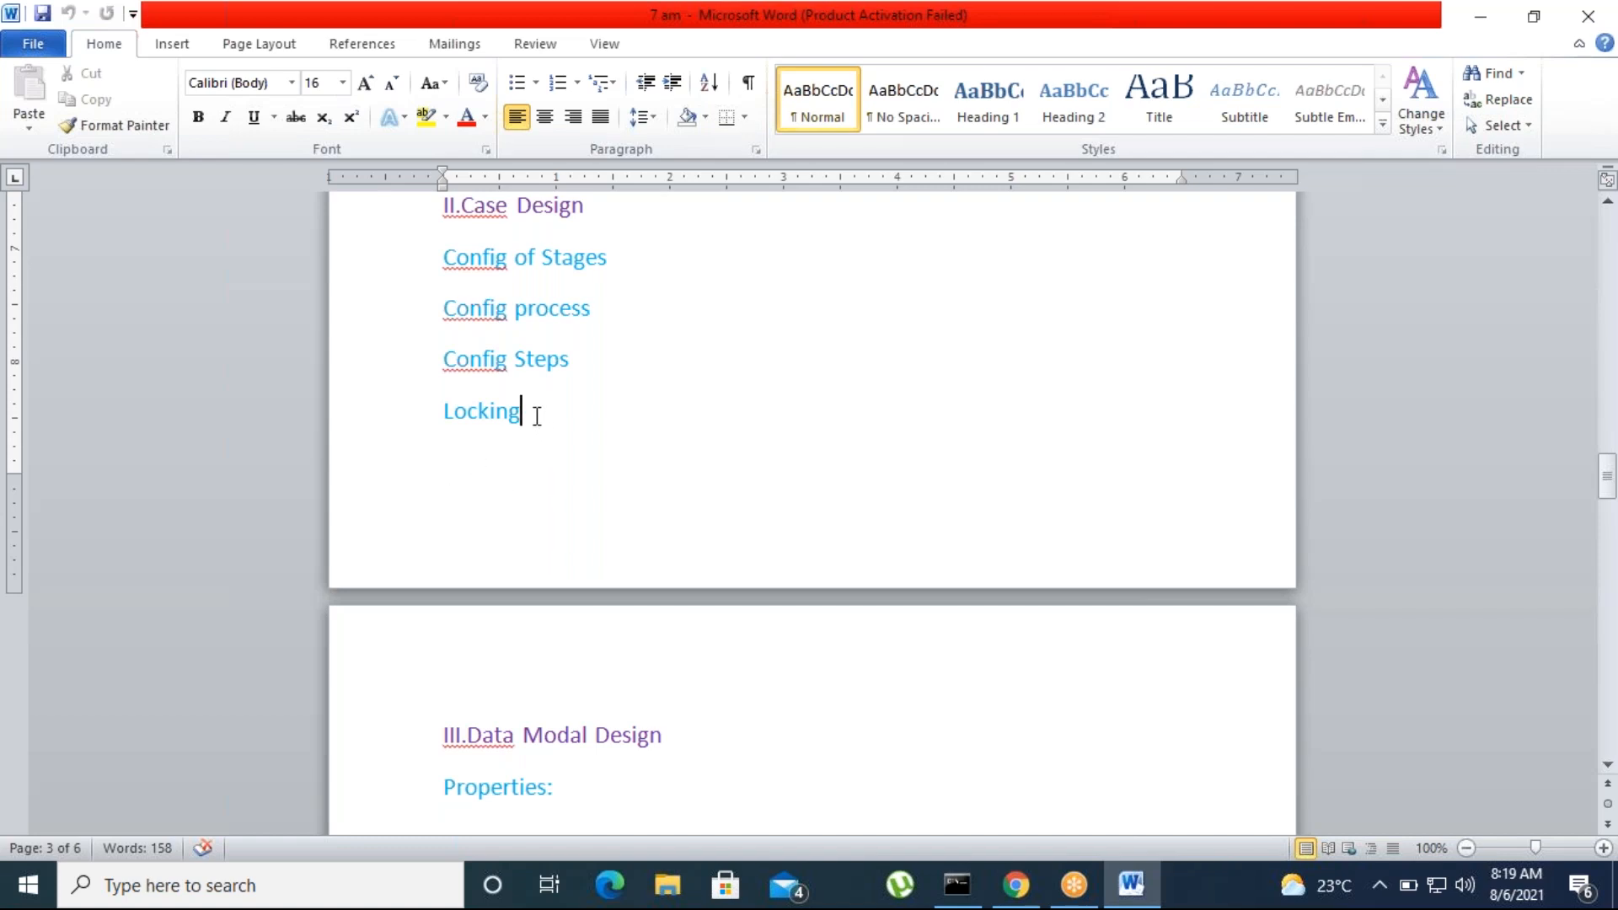
key("ctrl+Return")
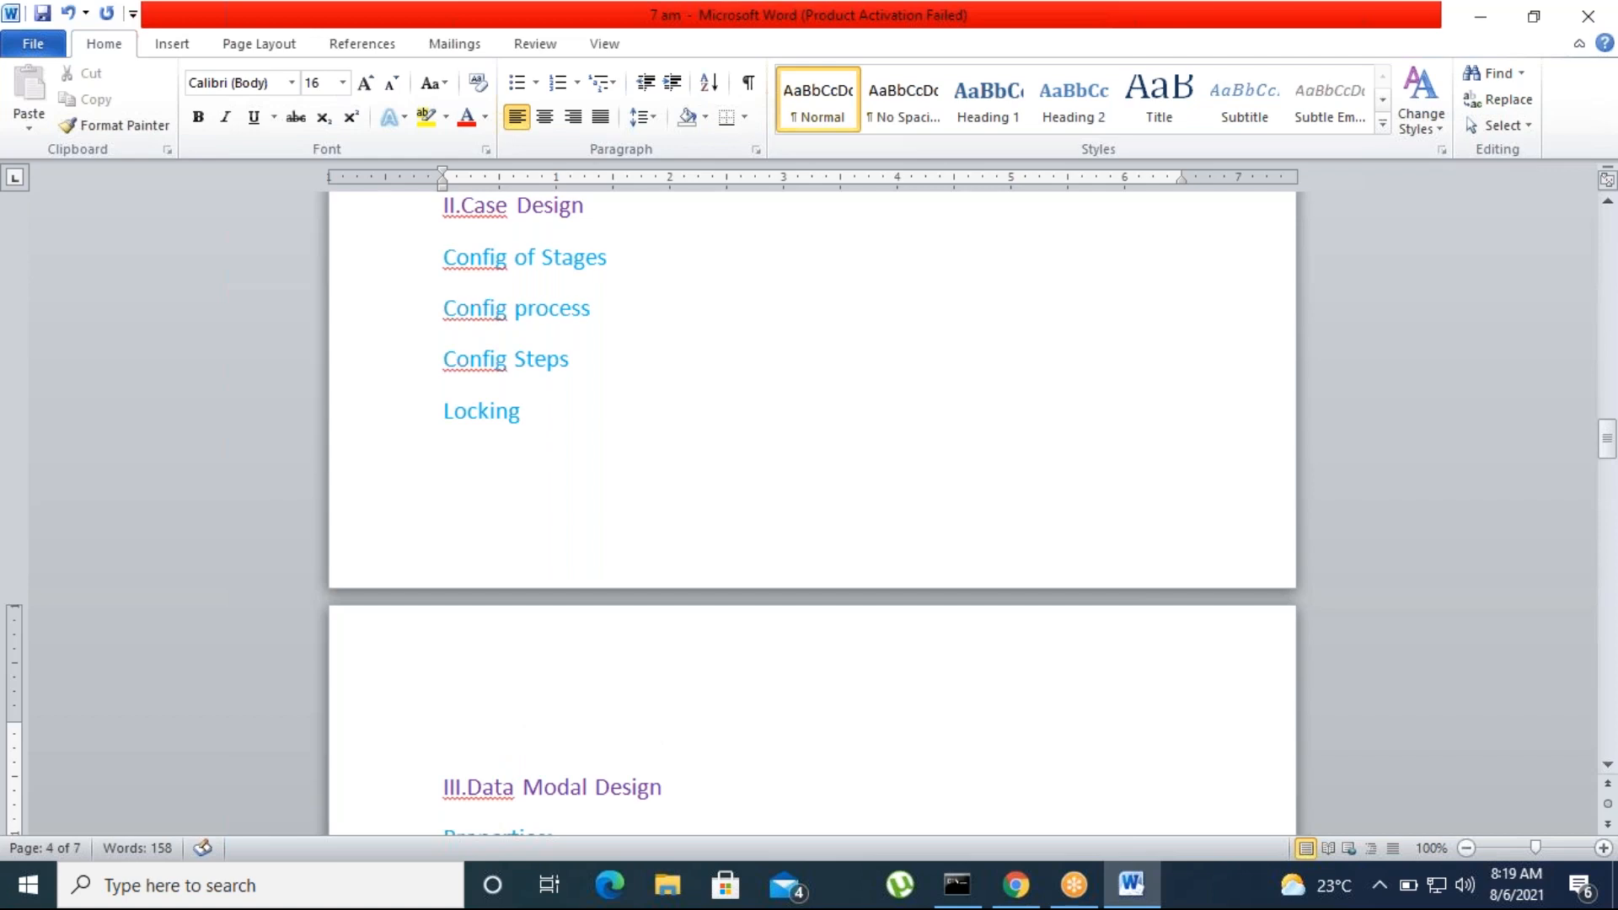
scroll(548, 666, "up", 5)
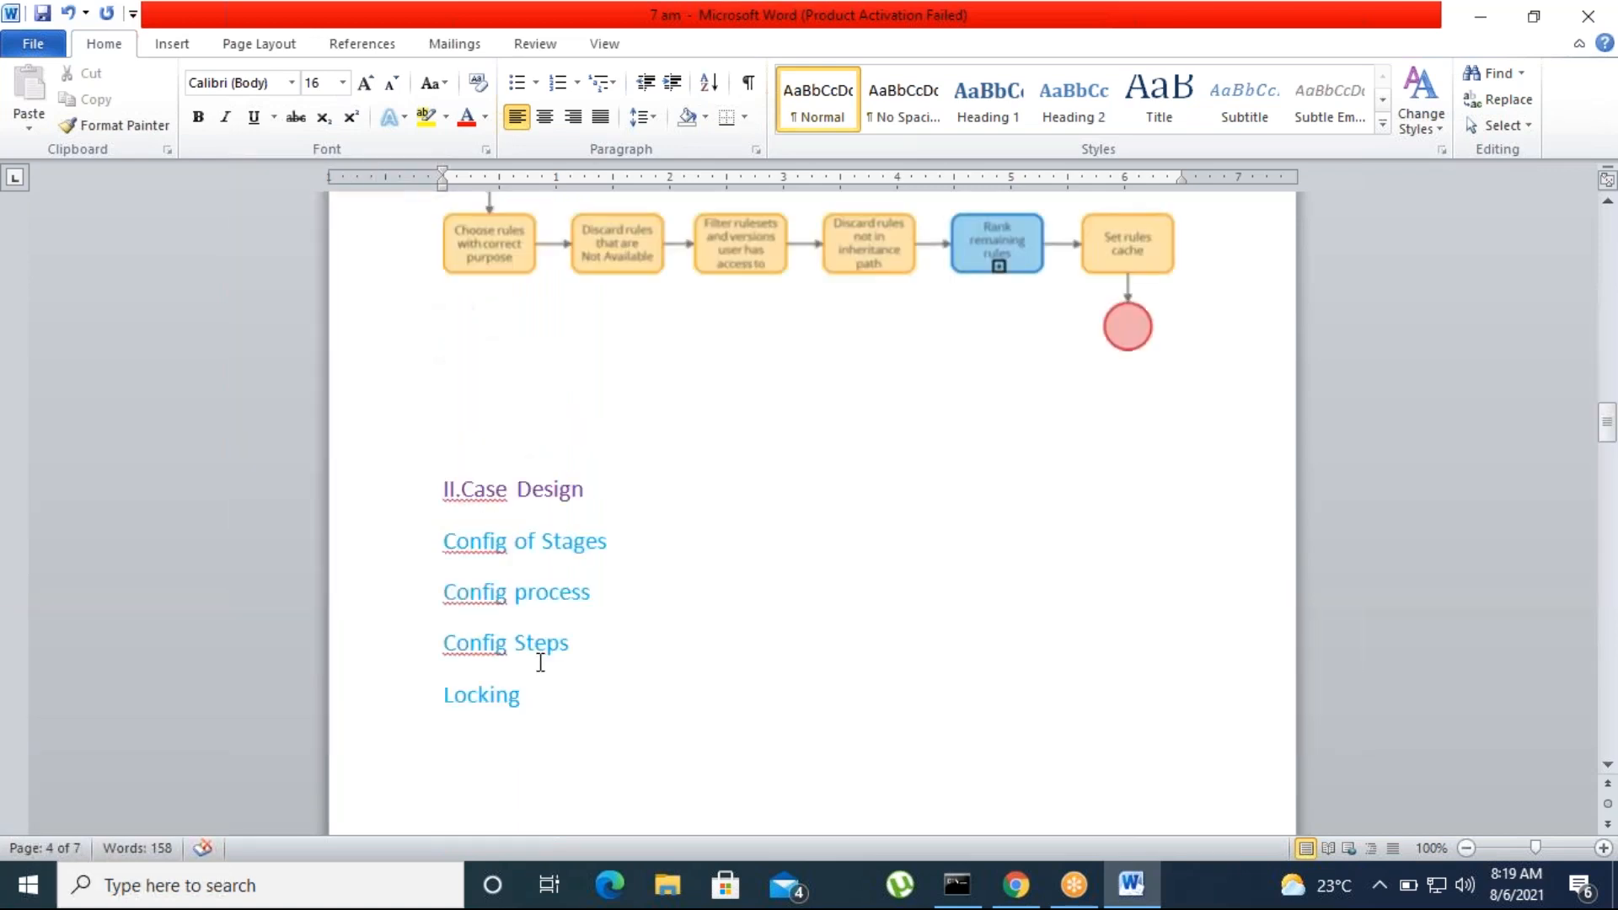
scroll(556, 674, "down", 6)
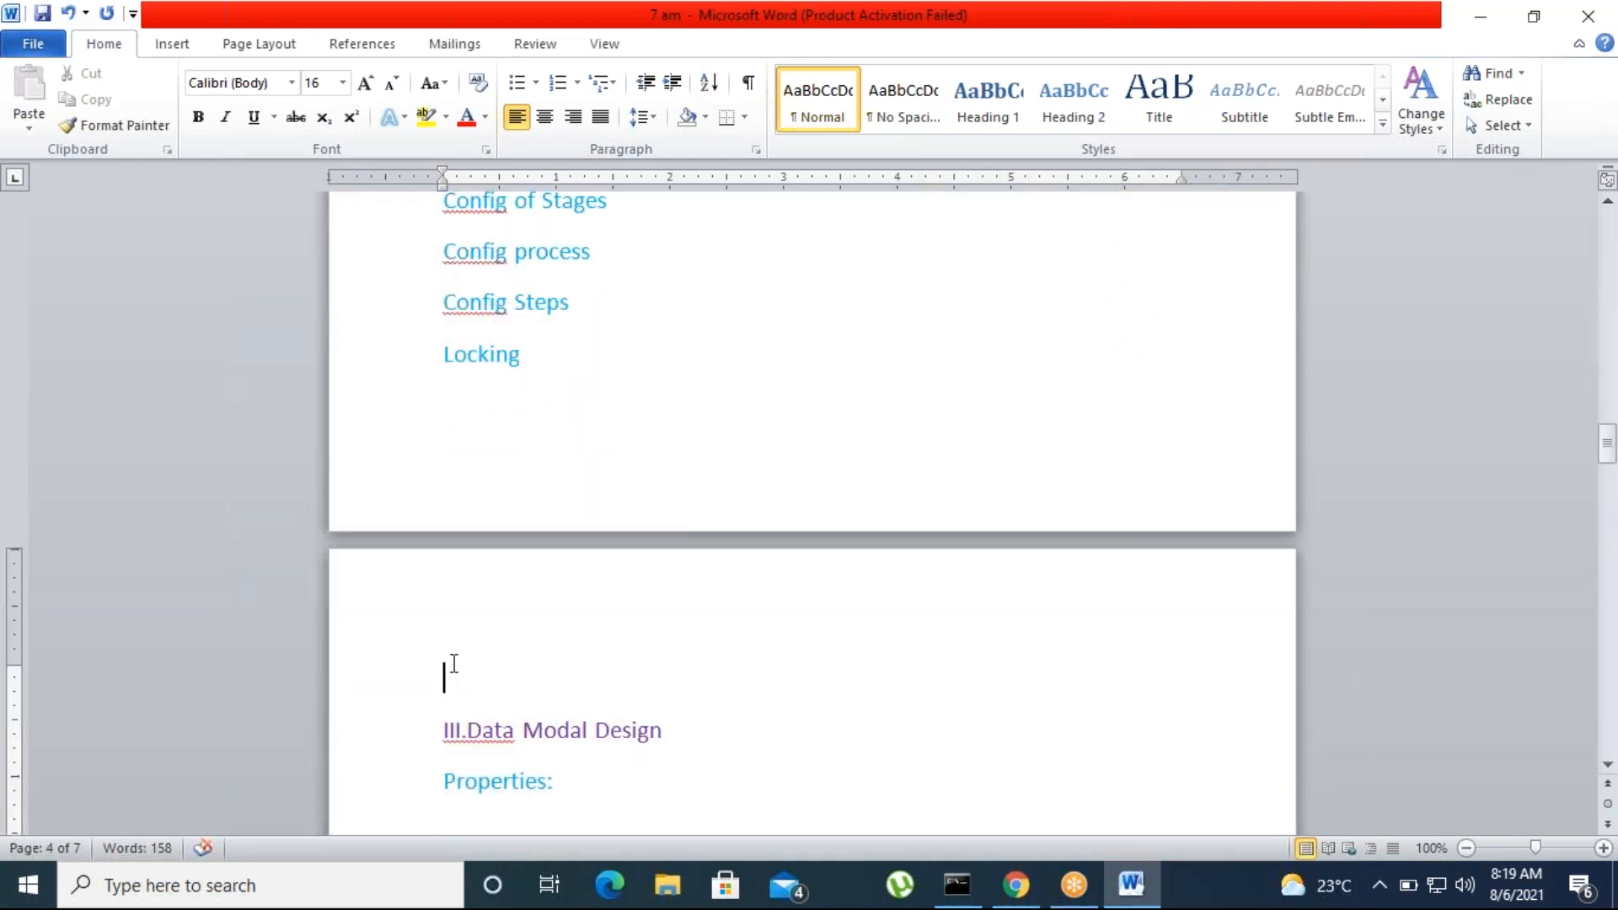
type("parr")
type("alle")
type("l pr")
type("oc")
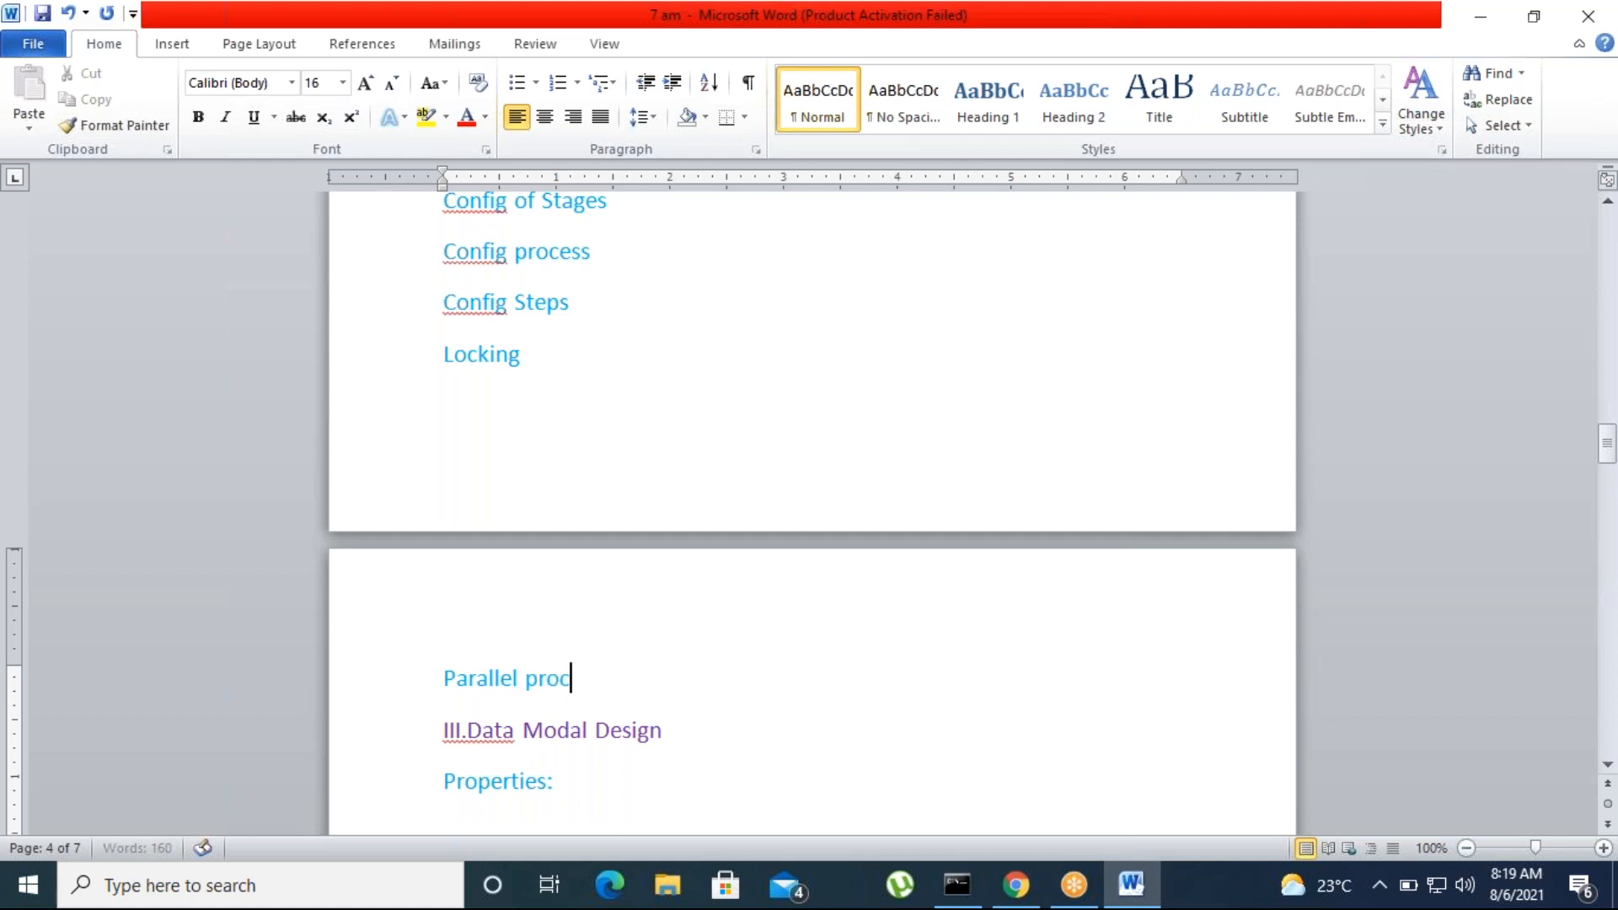
type("essing")
Add a "Duplicate search" line below Parallel processing
key("Return")
type("Dupli")
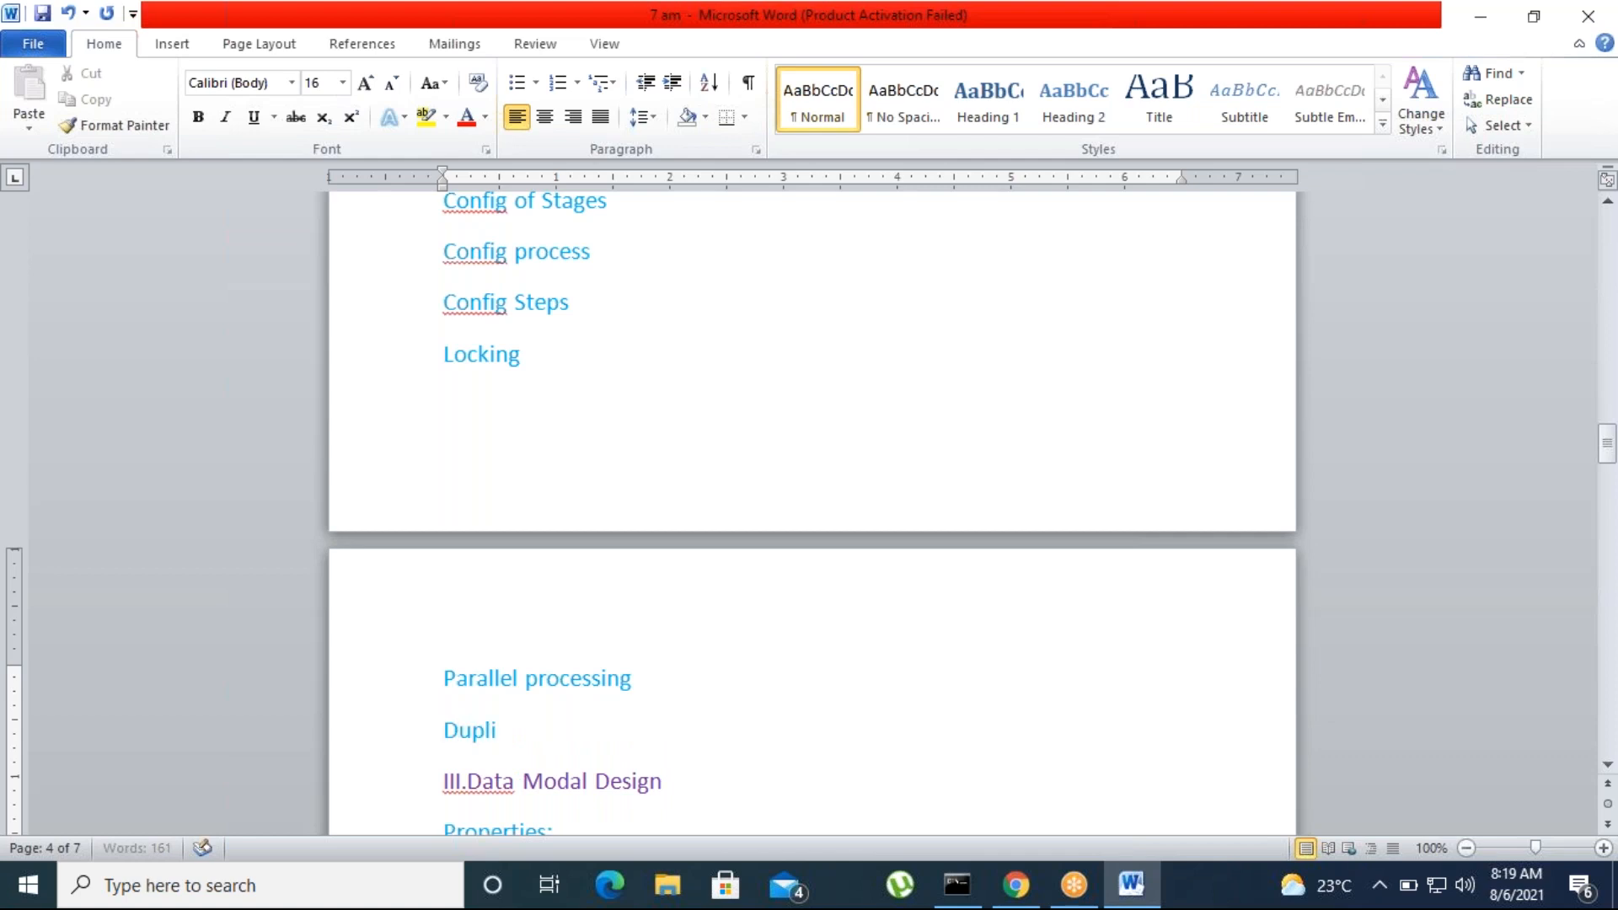
type("cate serach")
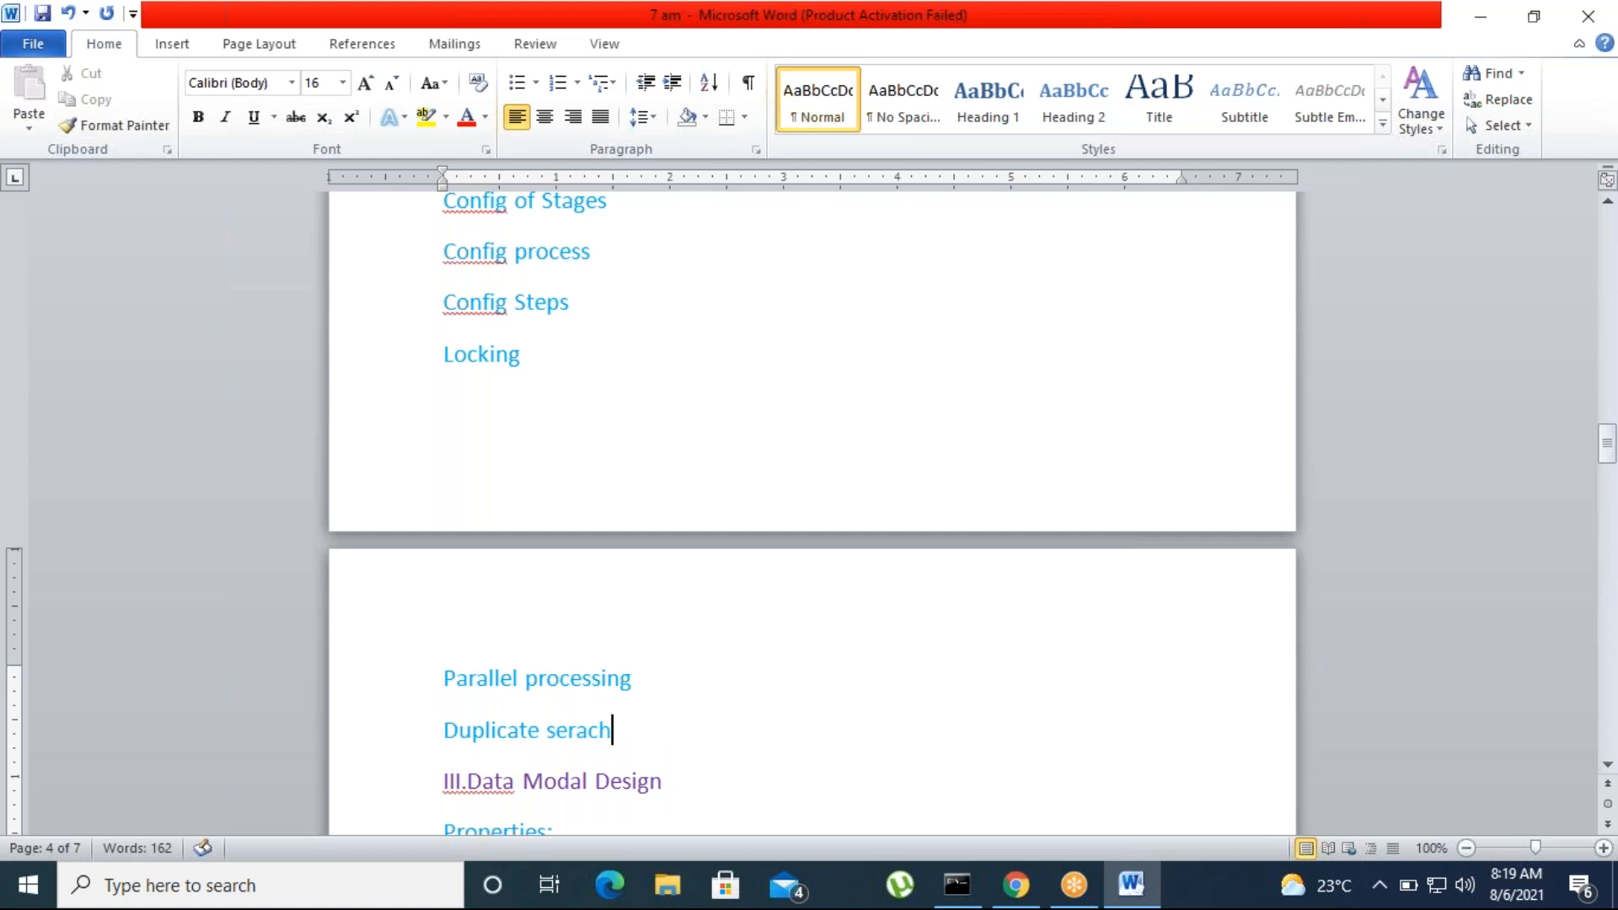
key("BackSpace")
key("BackSpace")
key("BackSpace")
key("BackSpace")
type("arch")
Add a "Skipping the process and stages" line below Duplicate search
scroll(535, 728, "up", 5)
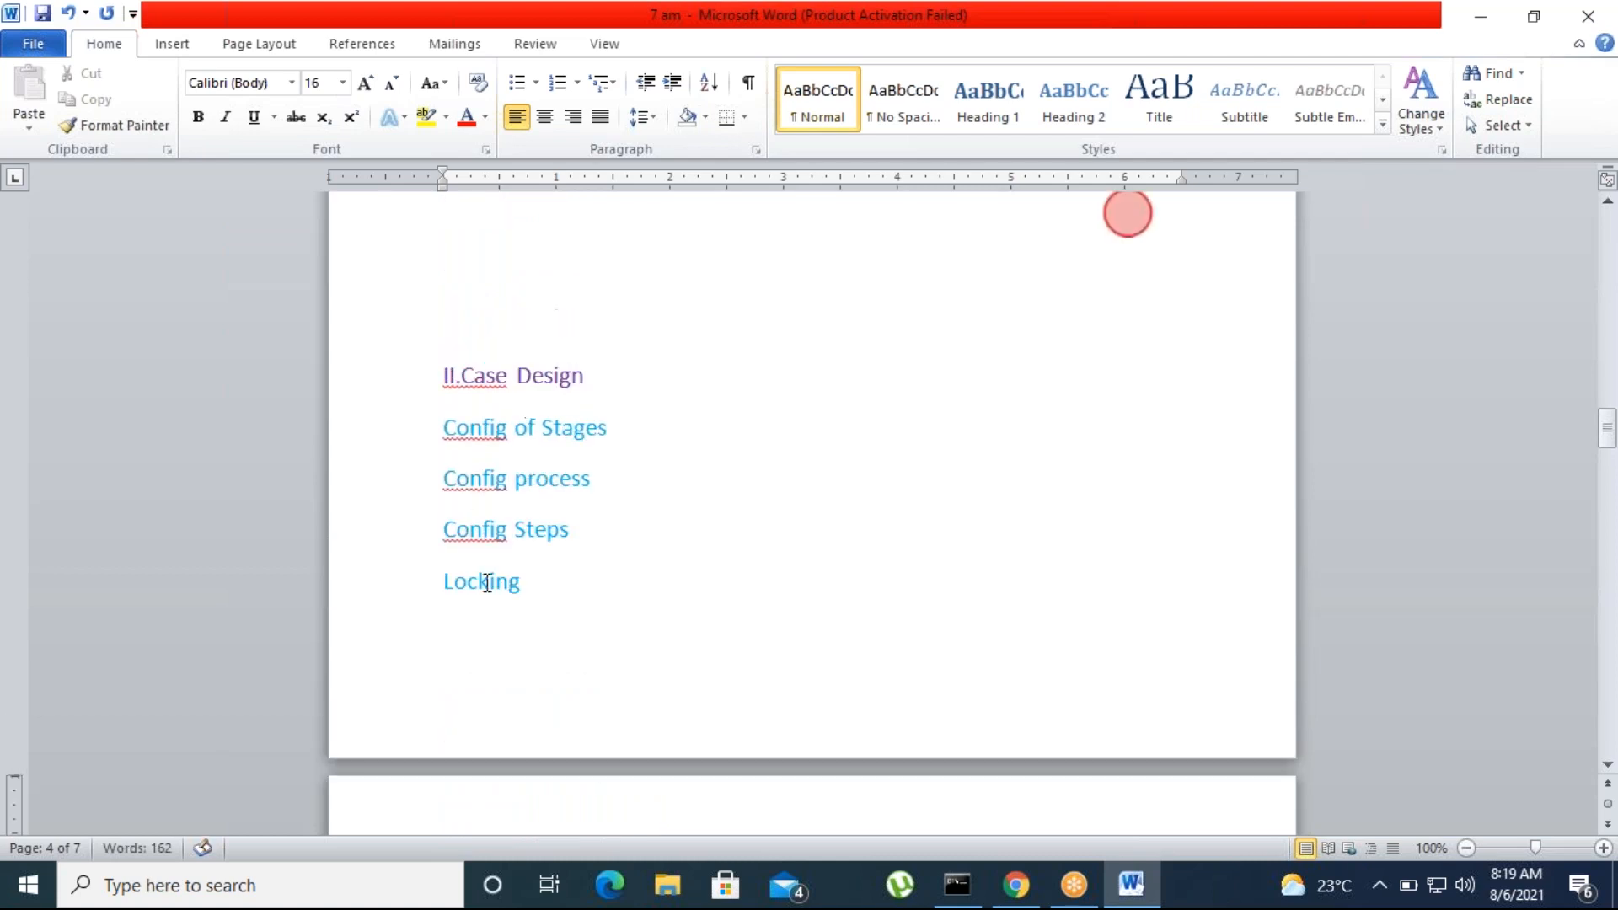
scroll(534, 586, "down", 10)
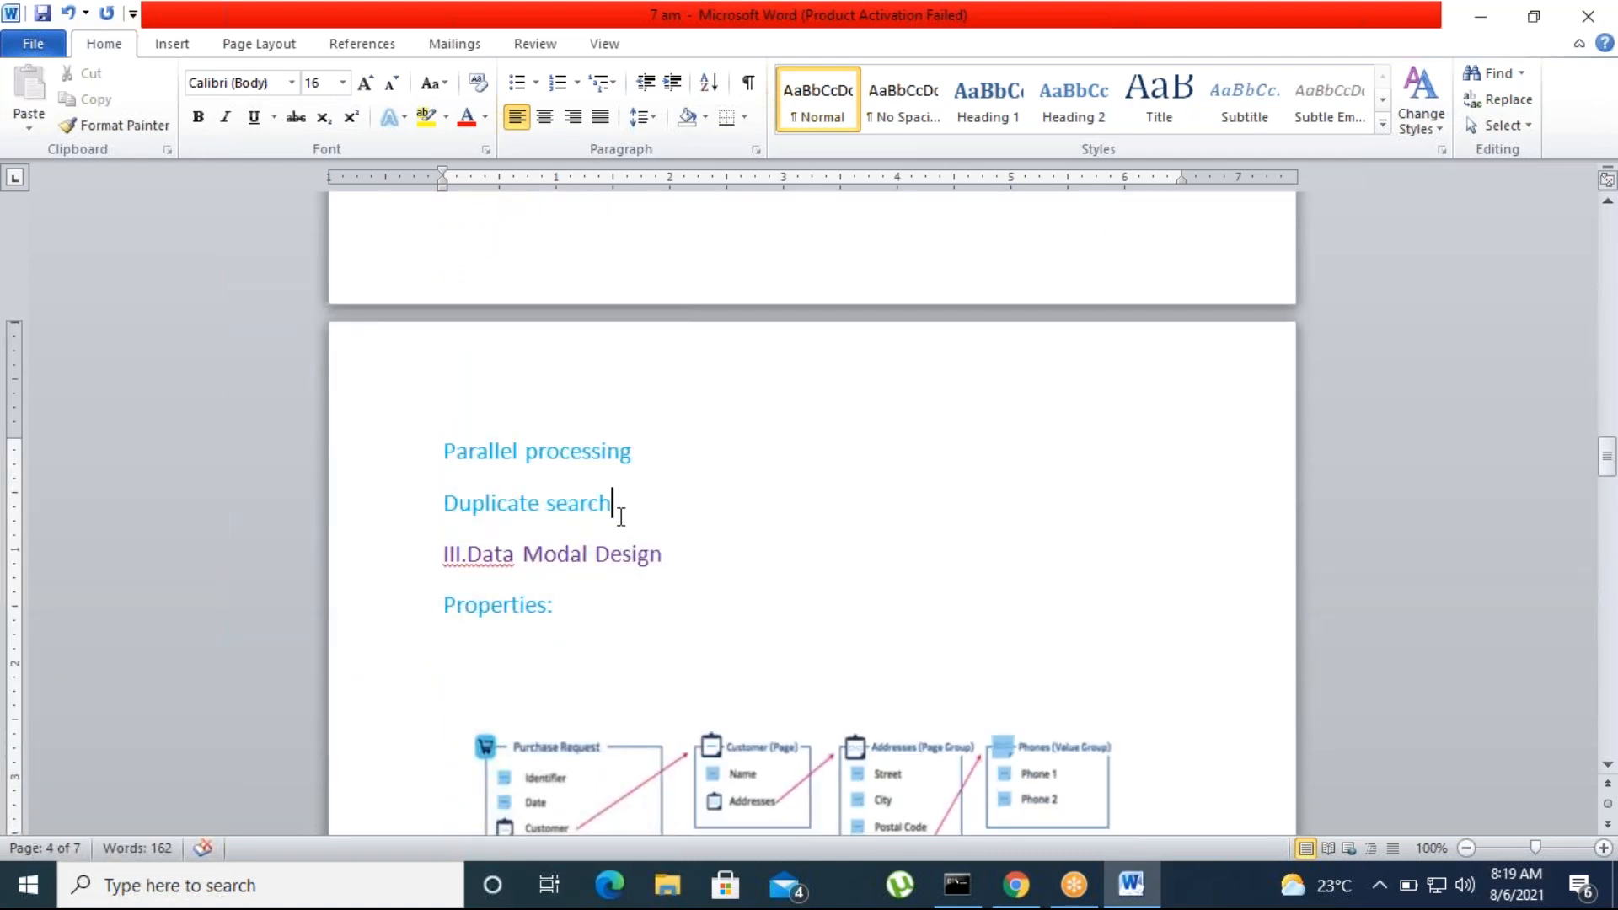
key("Return")
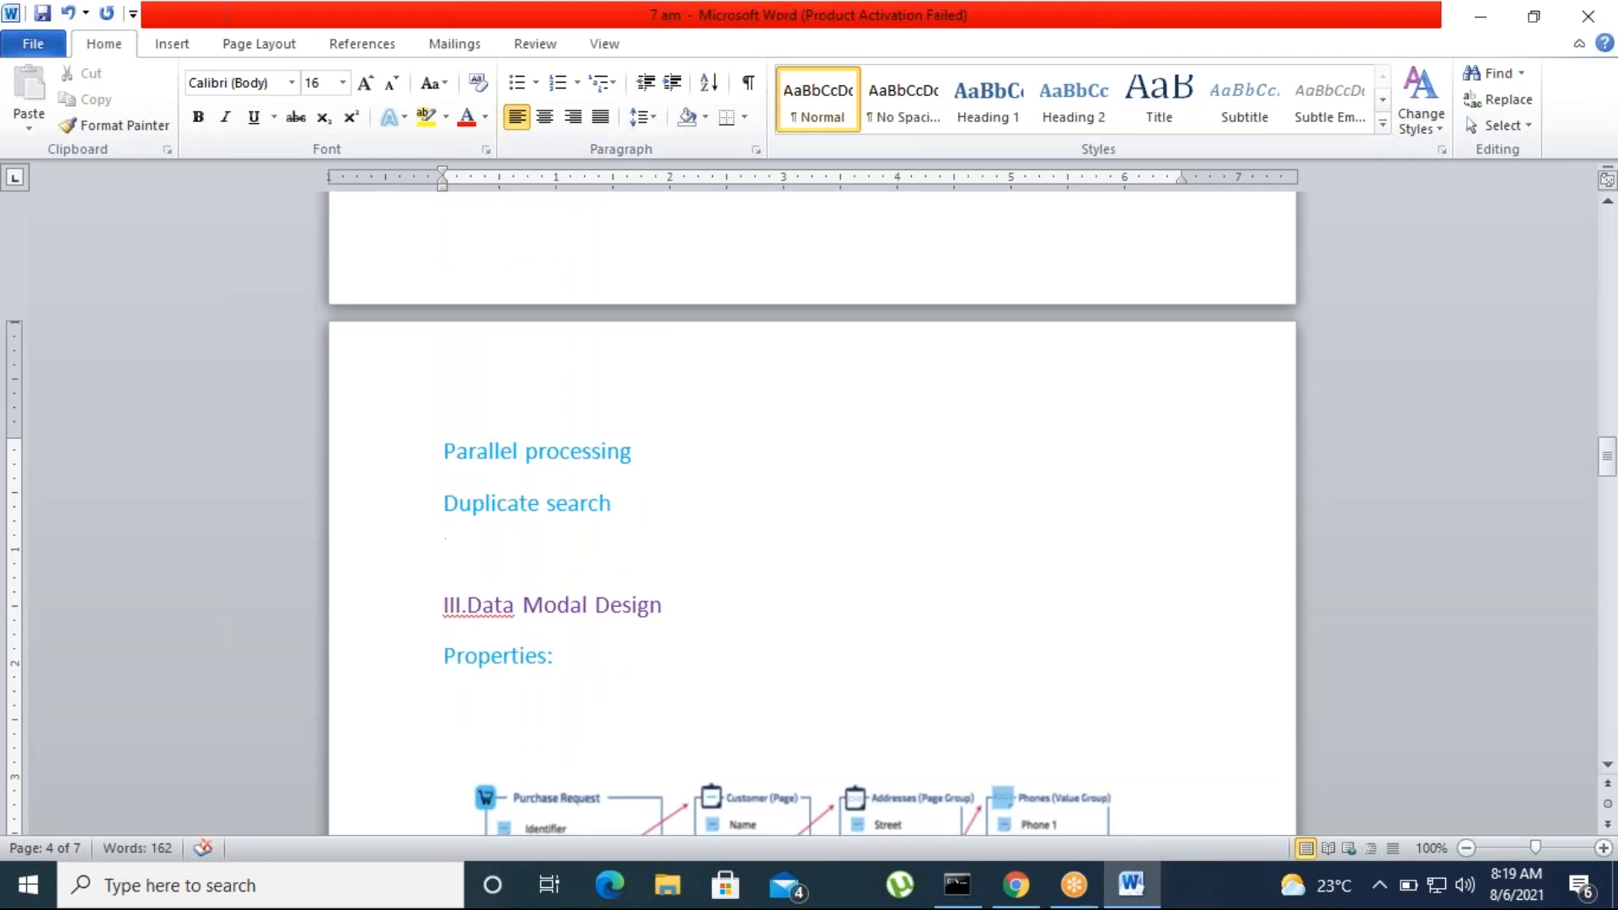
type("Skipping the")
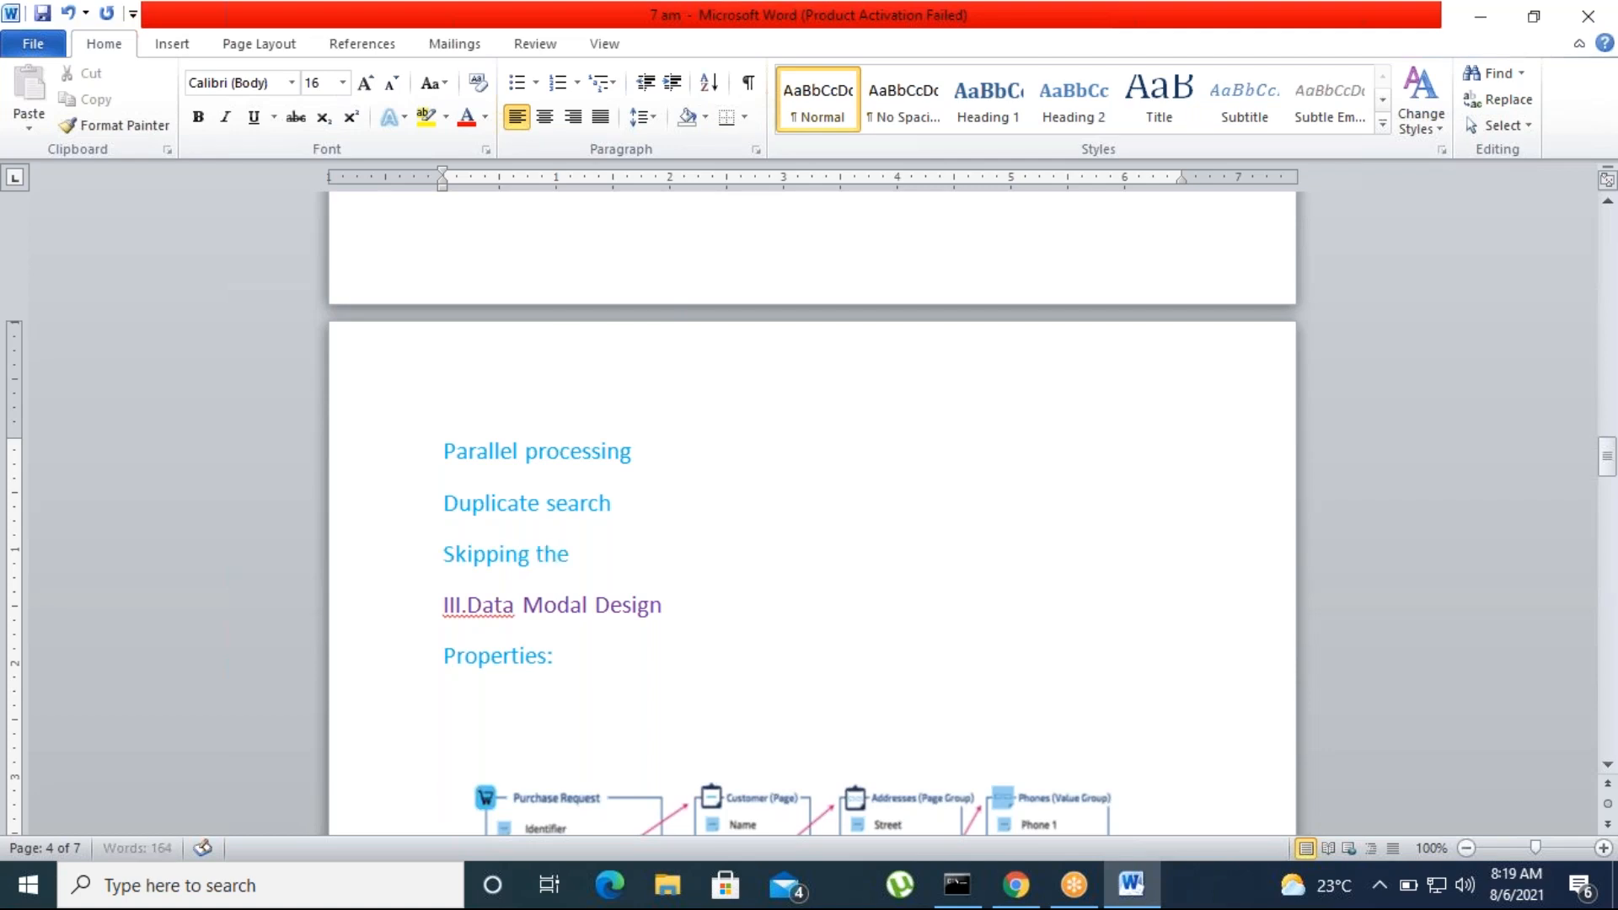
type(" process and st")
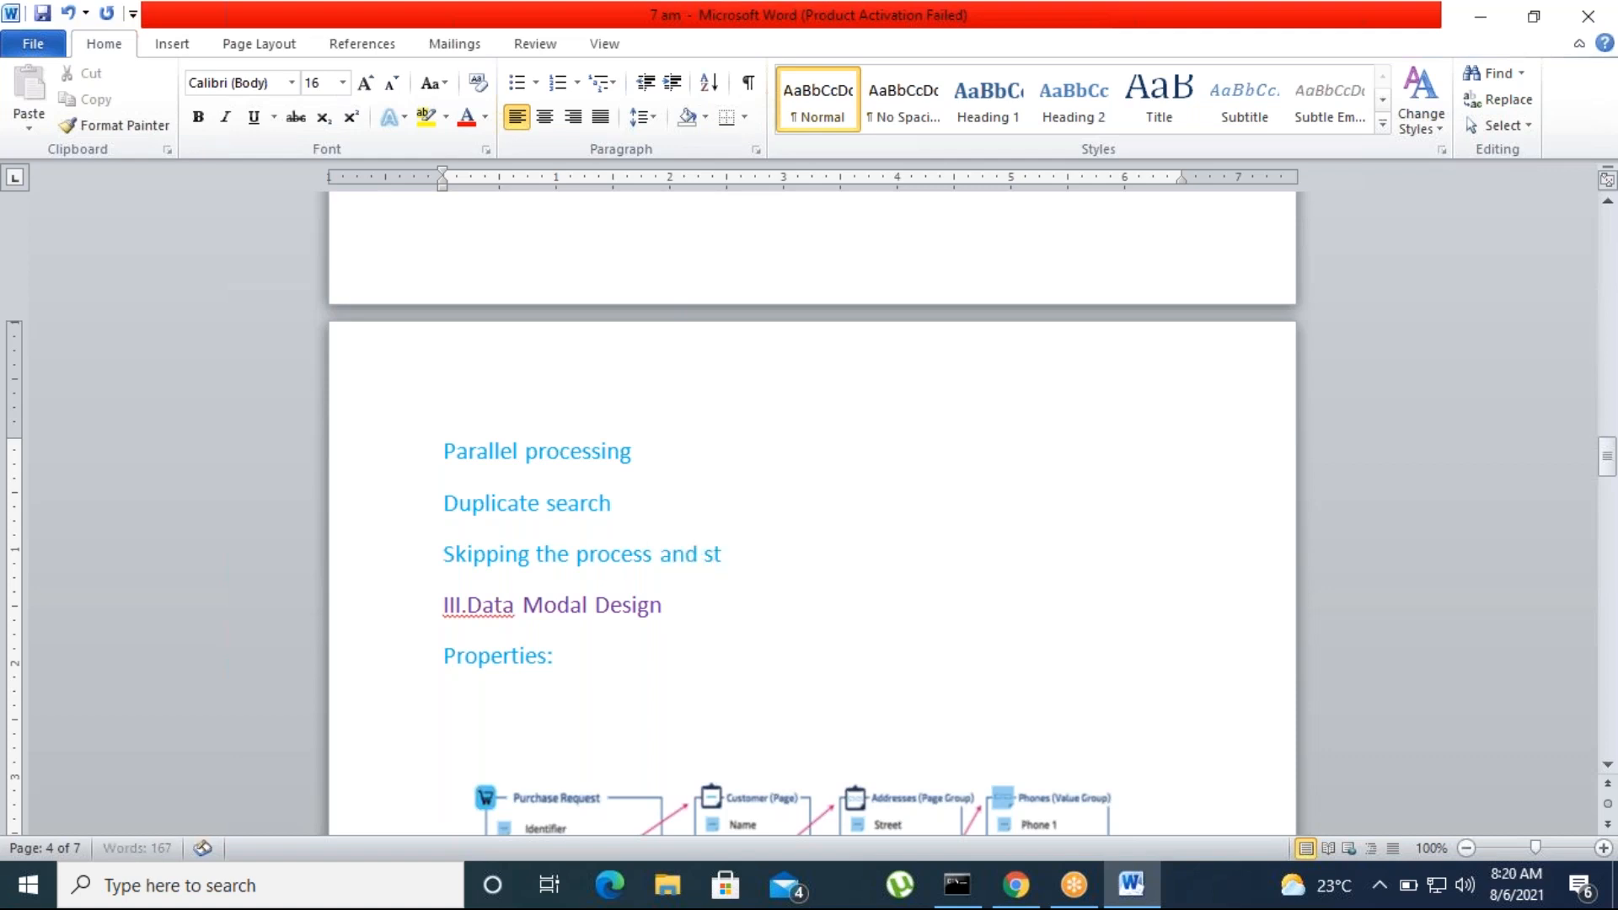
type("ages")
left_click_drag(444, 448, 838, 567)
left_click(767, 650)
left_click(788, 527)
left_click(788, 554)
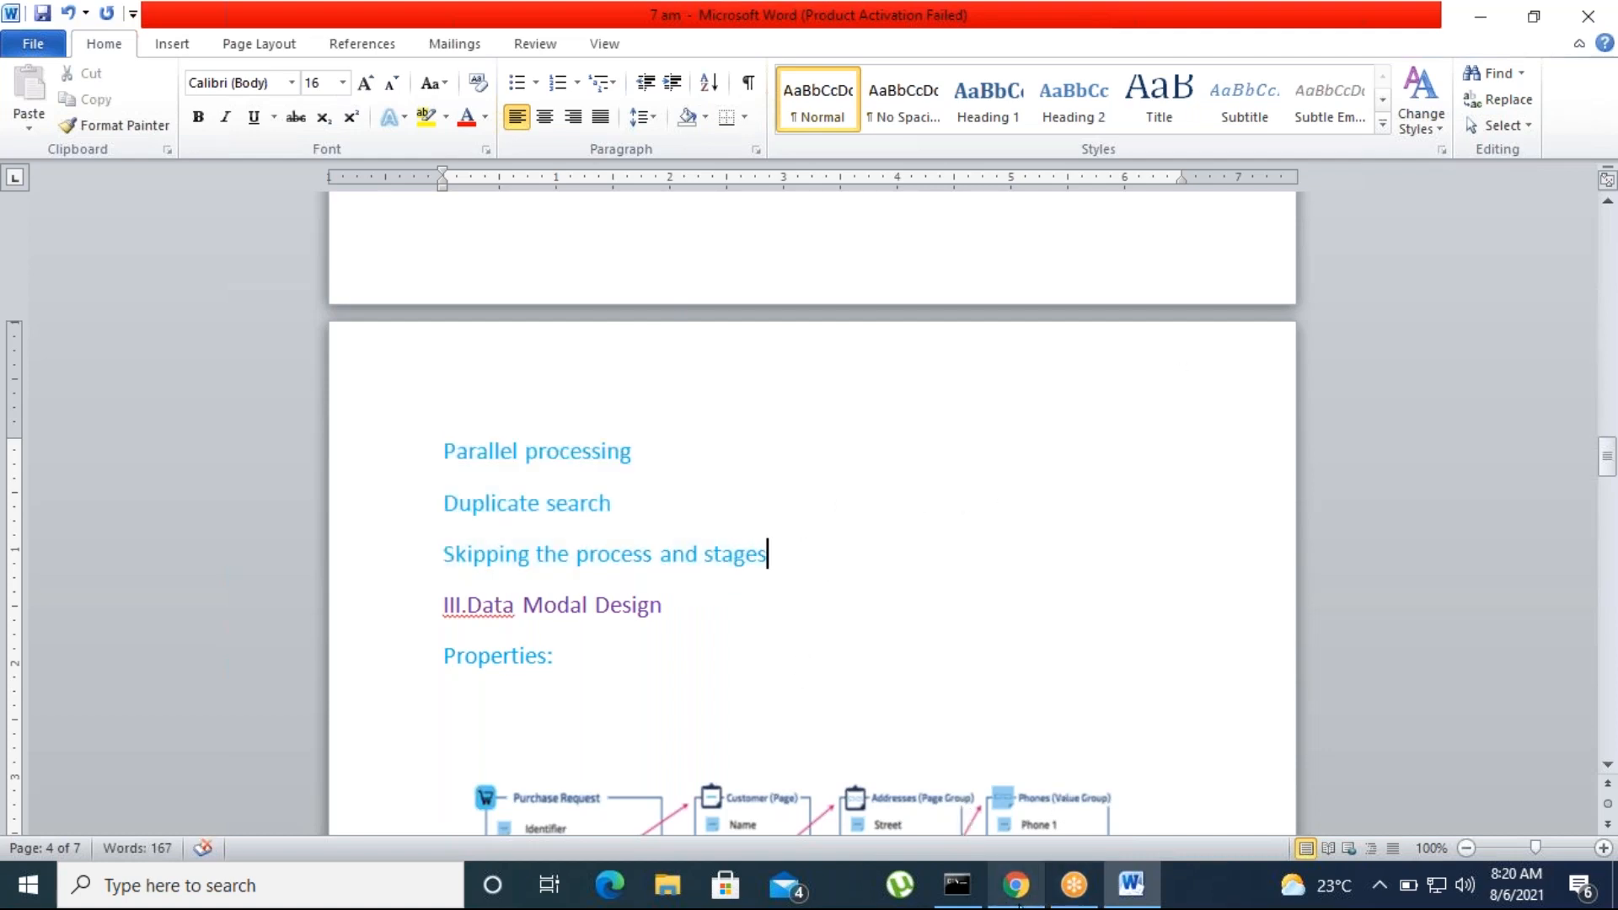
Switch to Chrome, open community.pega.com in a new tab and go to the Pega Certifications page under Training
left_click(1020, 889)
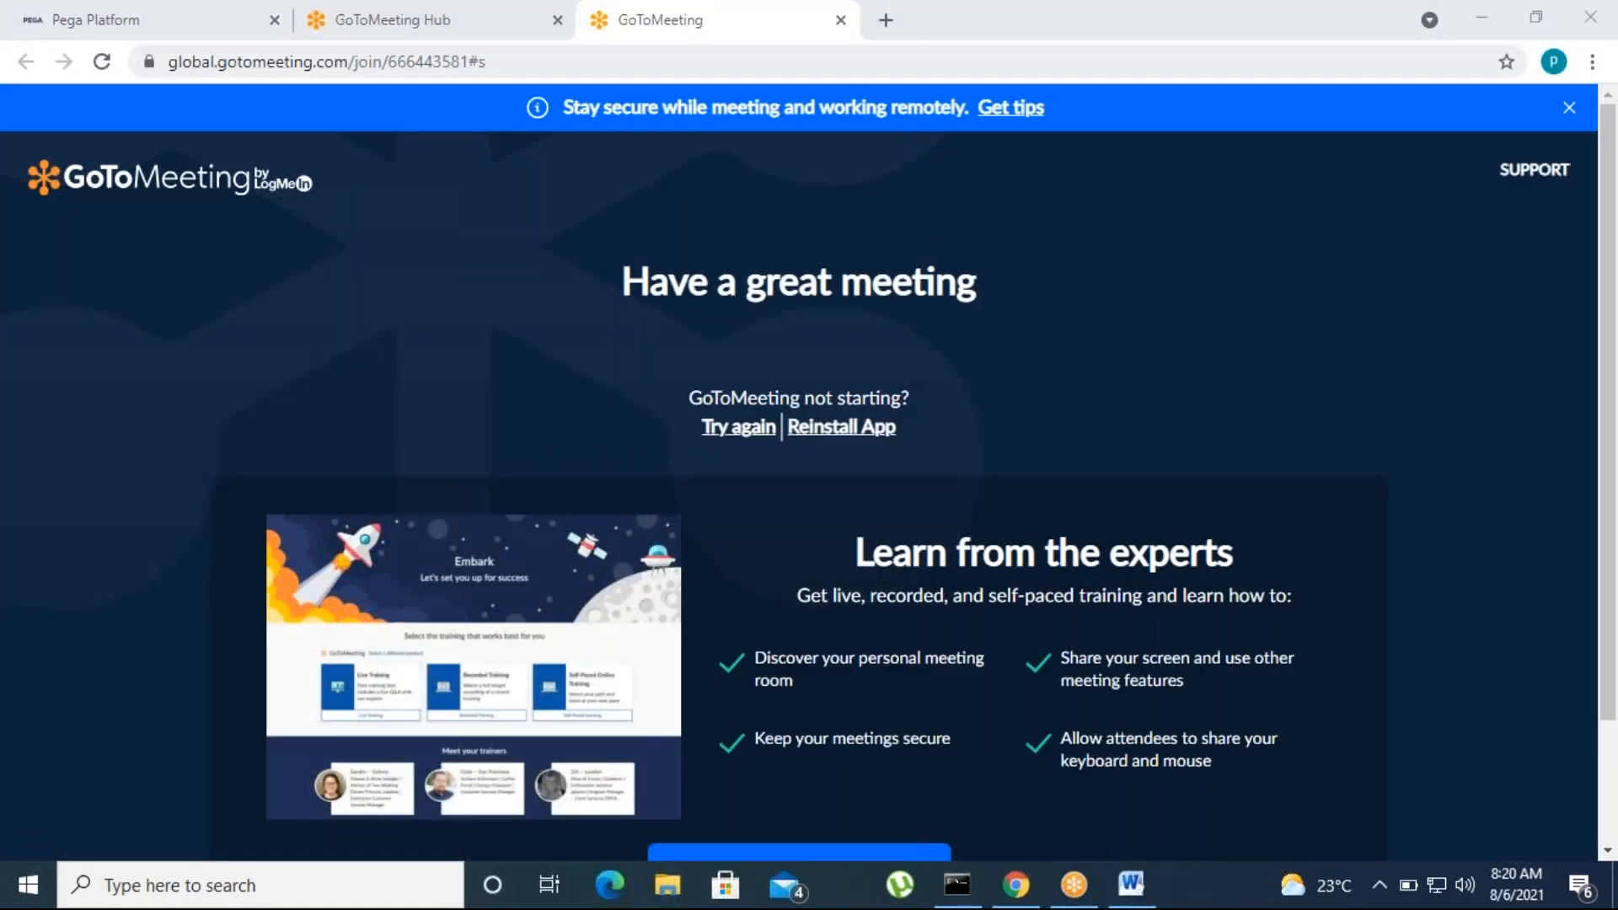
left_click(884, 20)
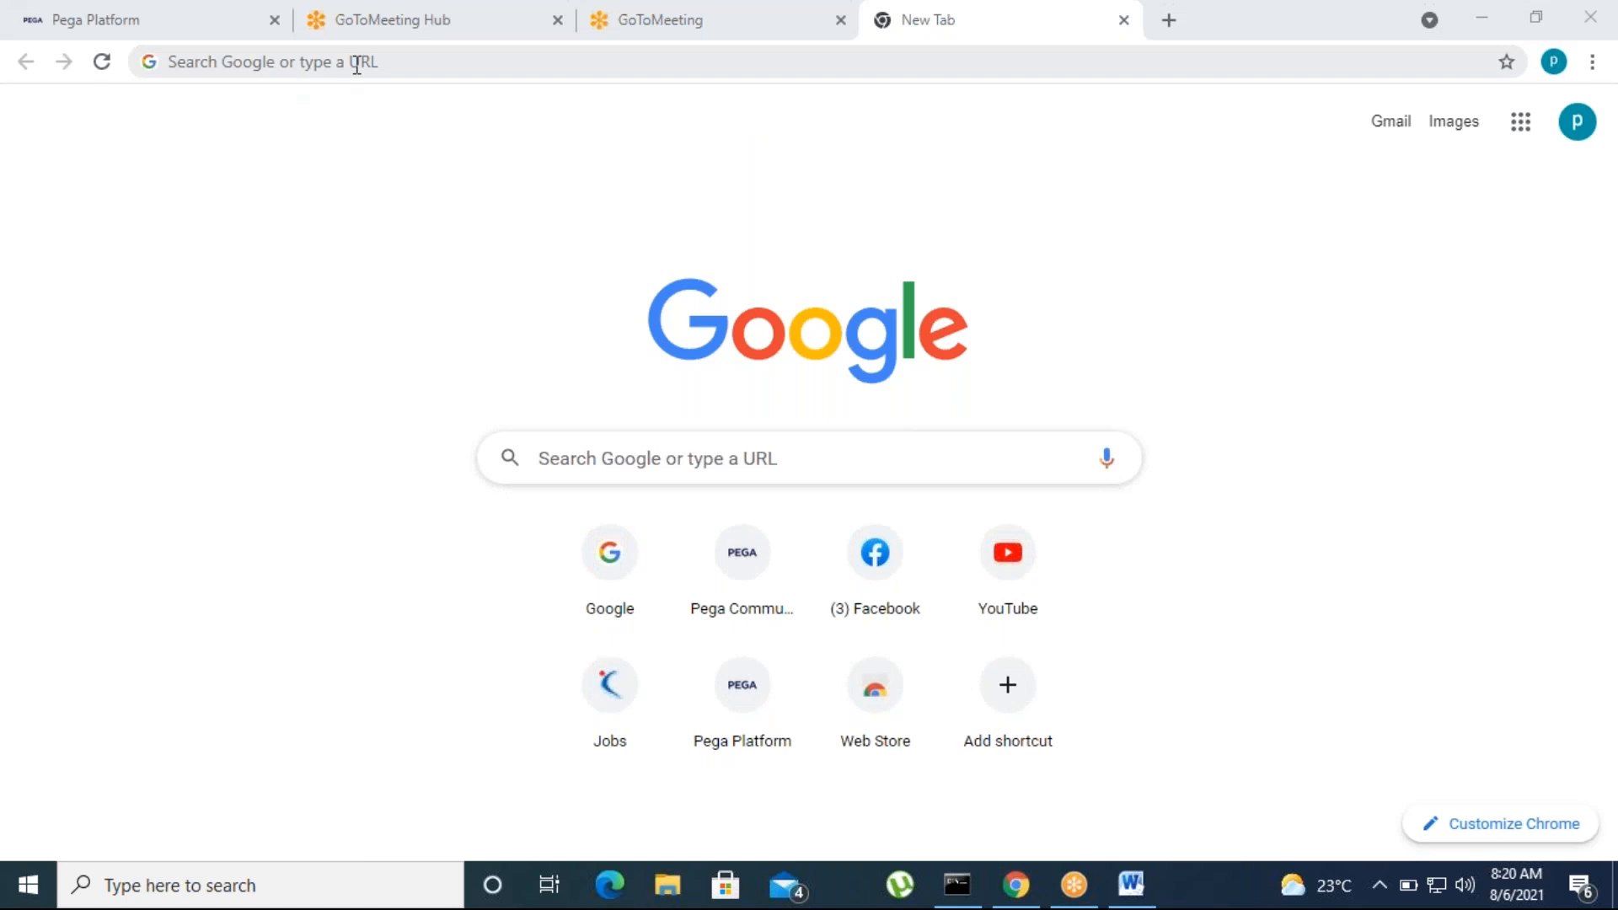
left_click(356, 64)
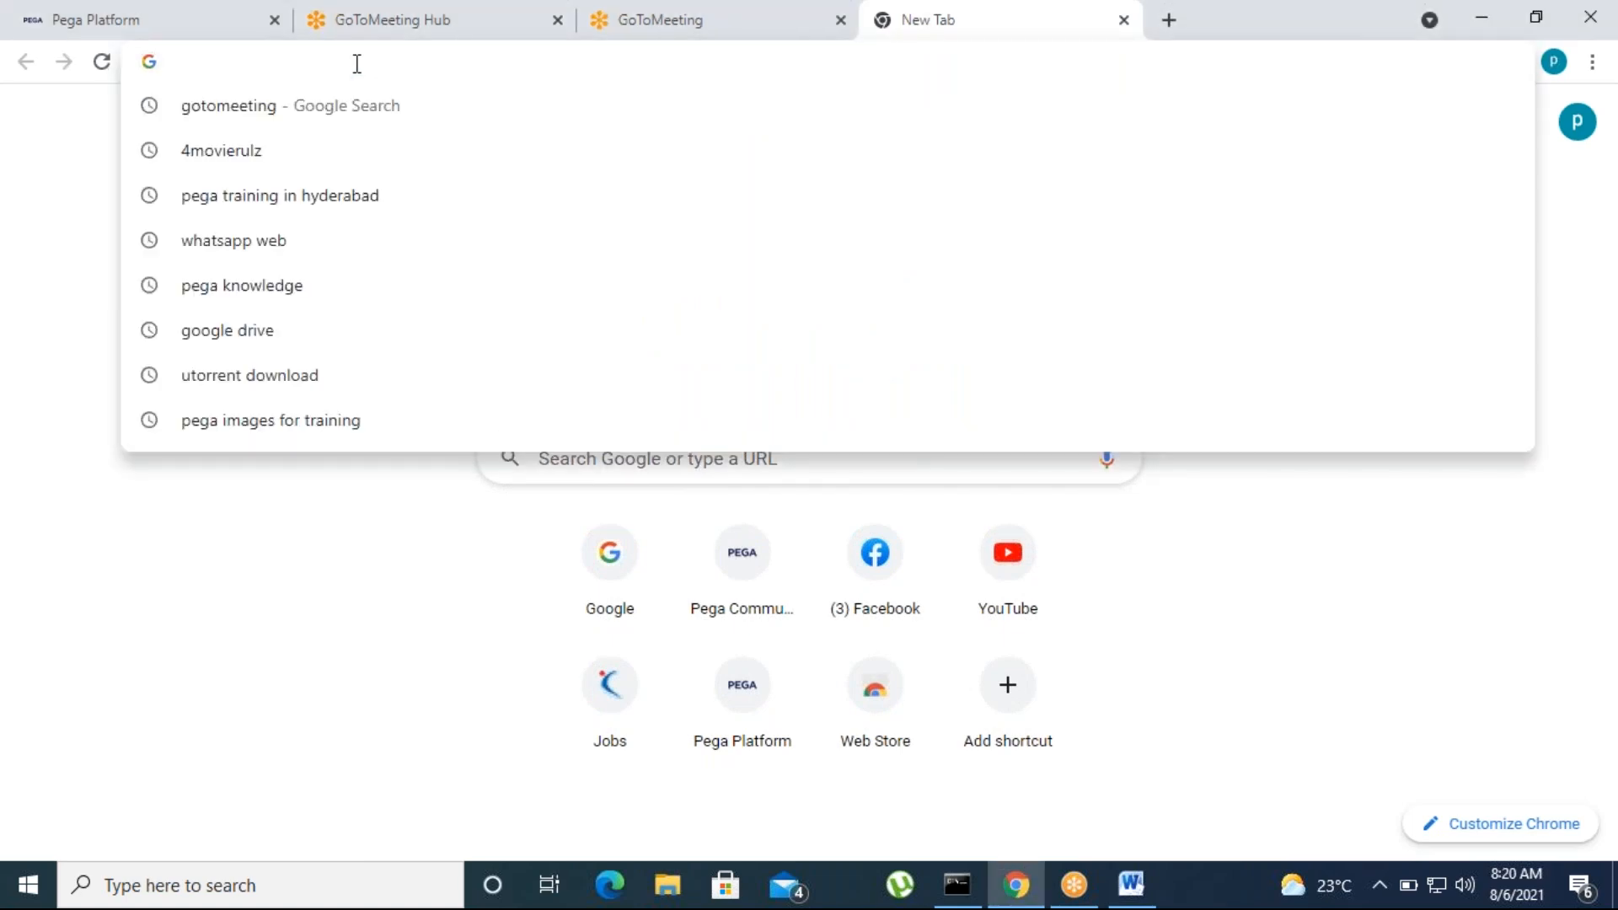
type("p")
key("Return")
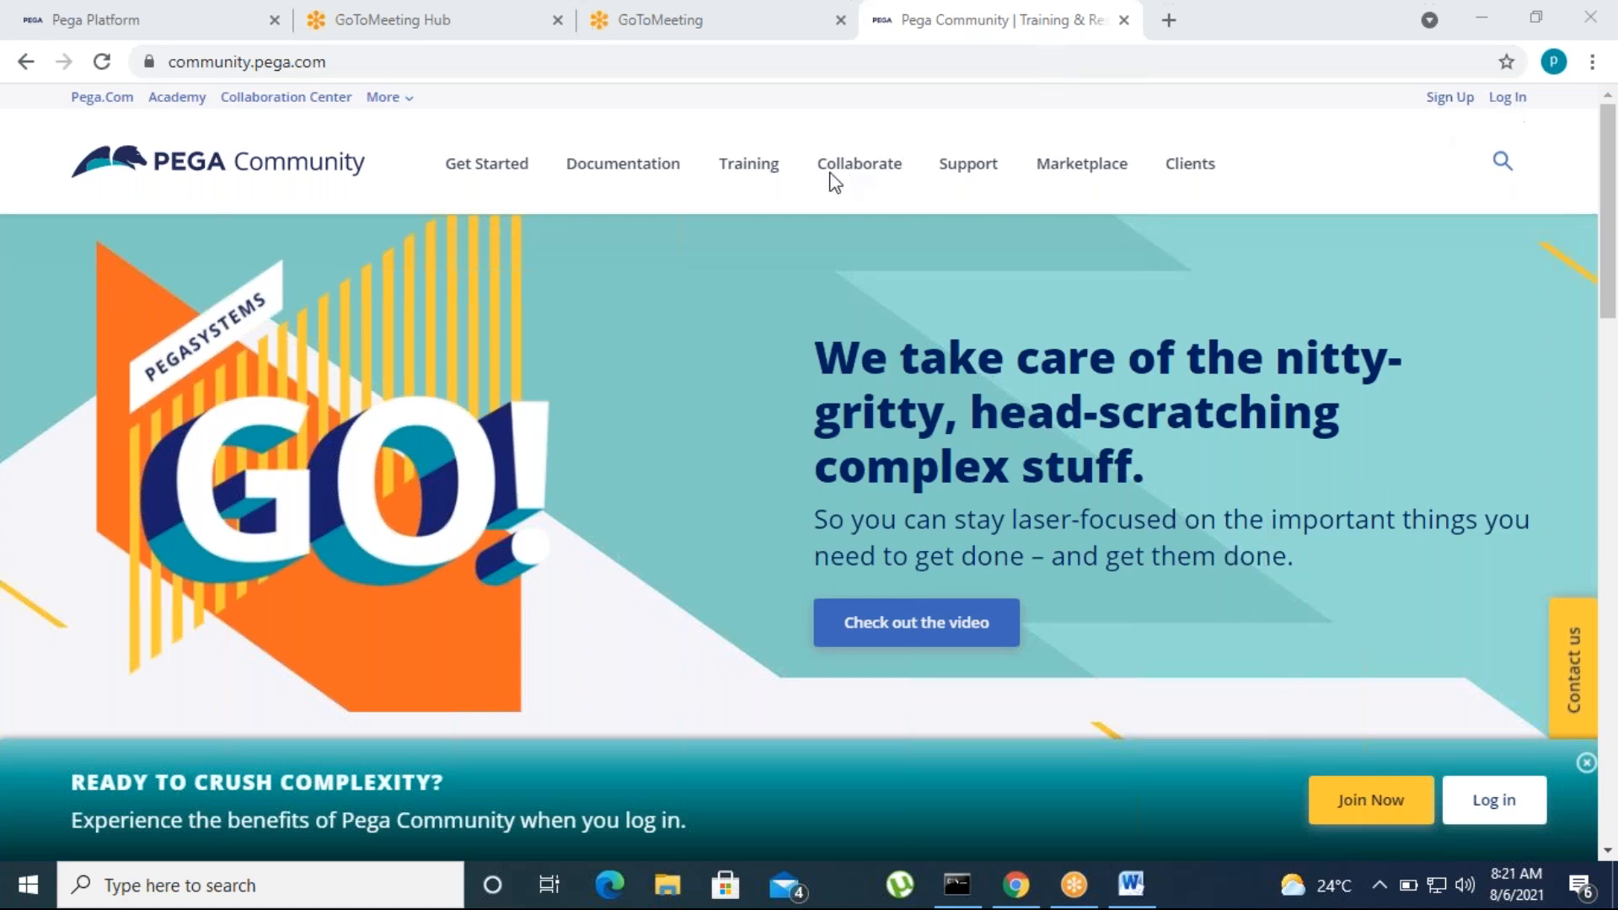
mouse_move(754, 166)
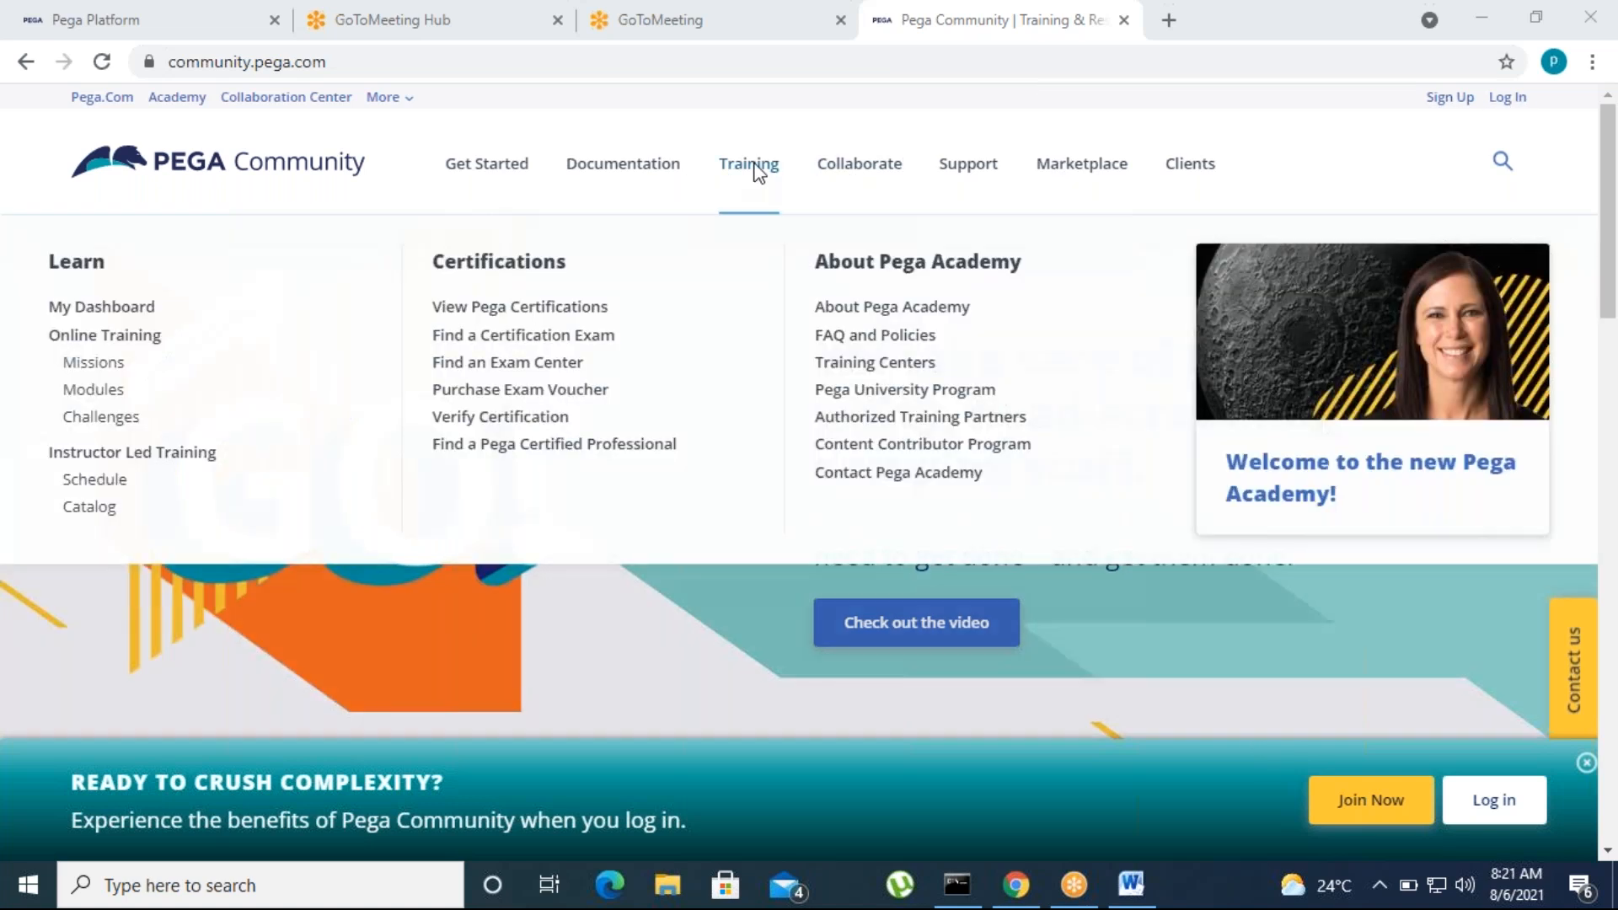
left_click(472, 308)
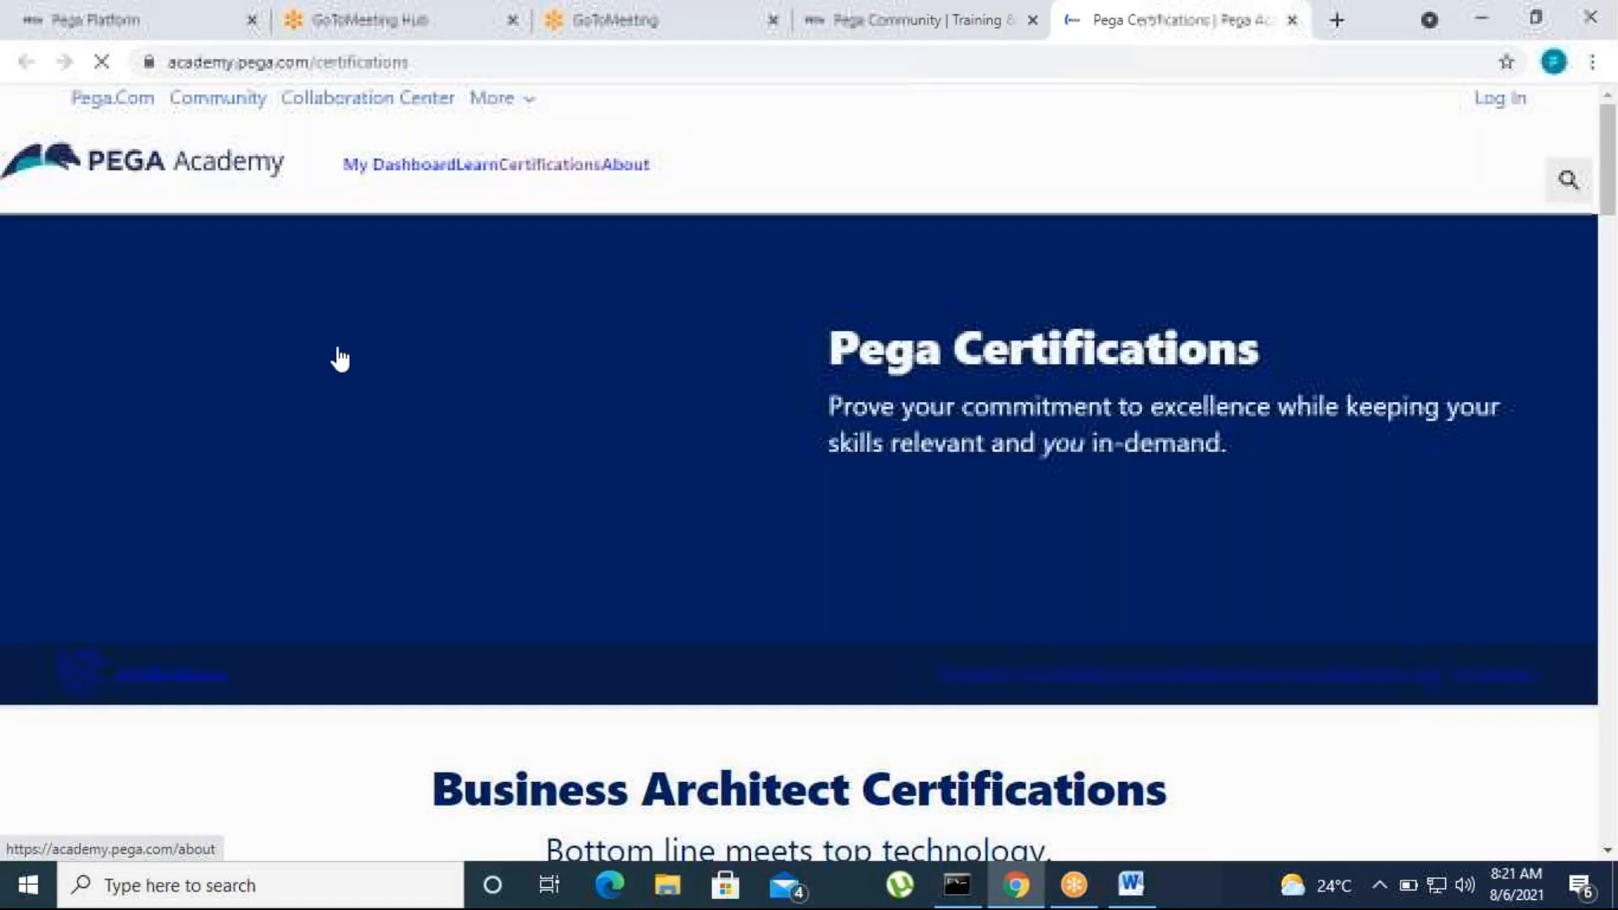
Go to the System Architect certifications and open the PCSA 8.6 certification exam page
scroll(896, 643, "down", 5)
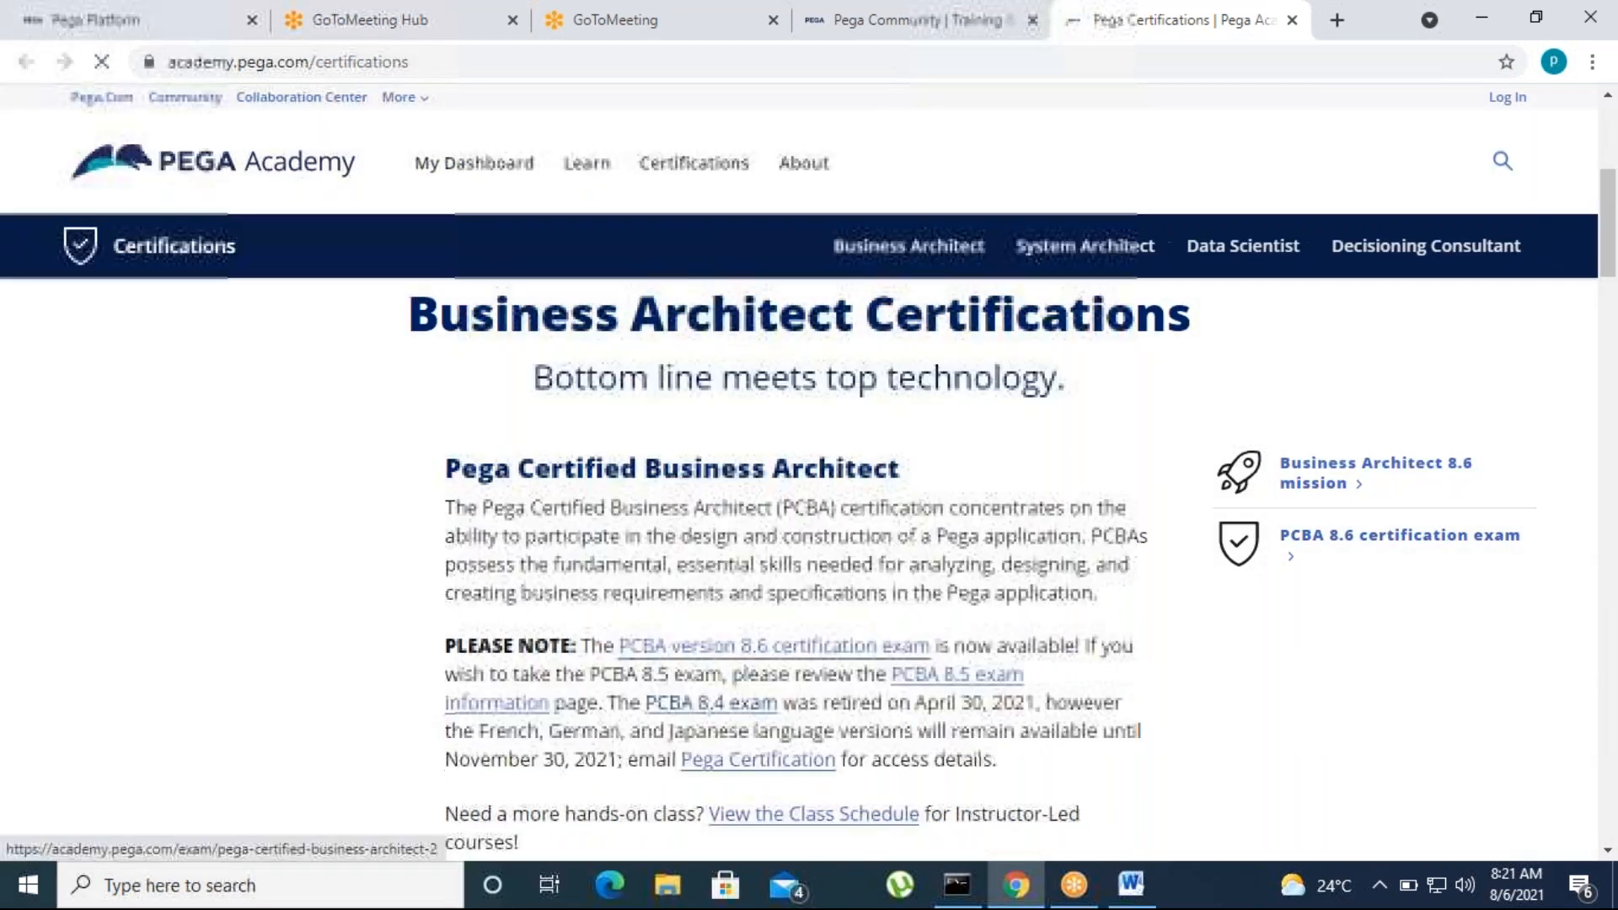
left_click(1085, 246)
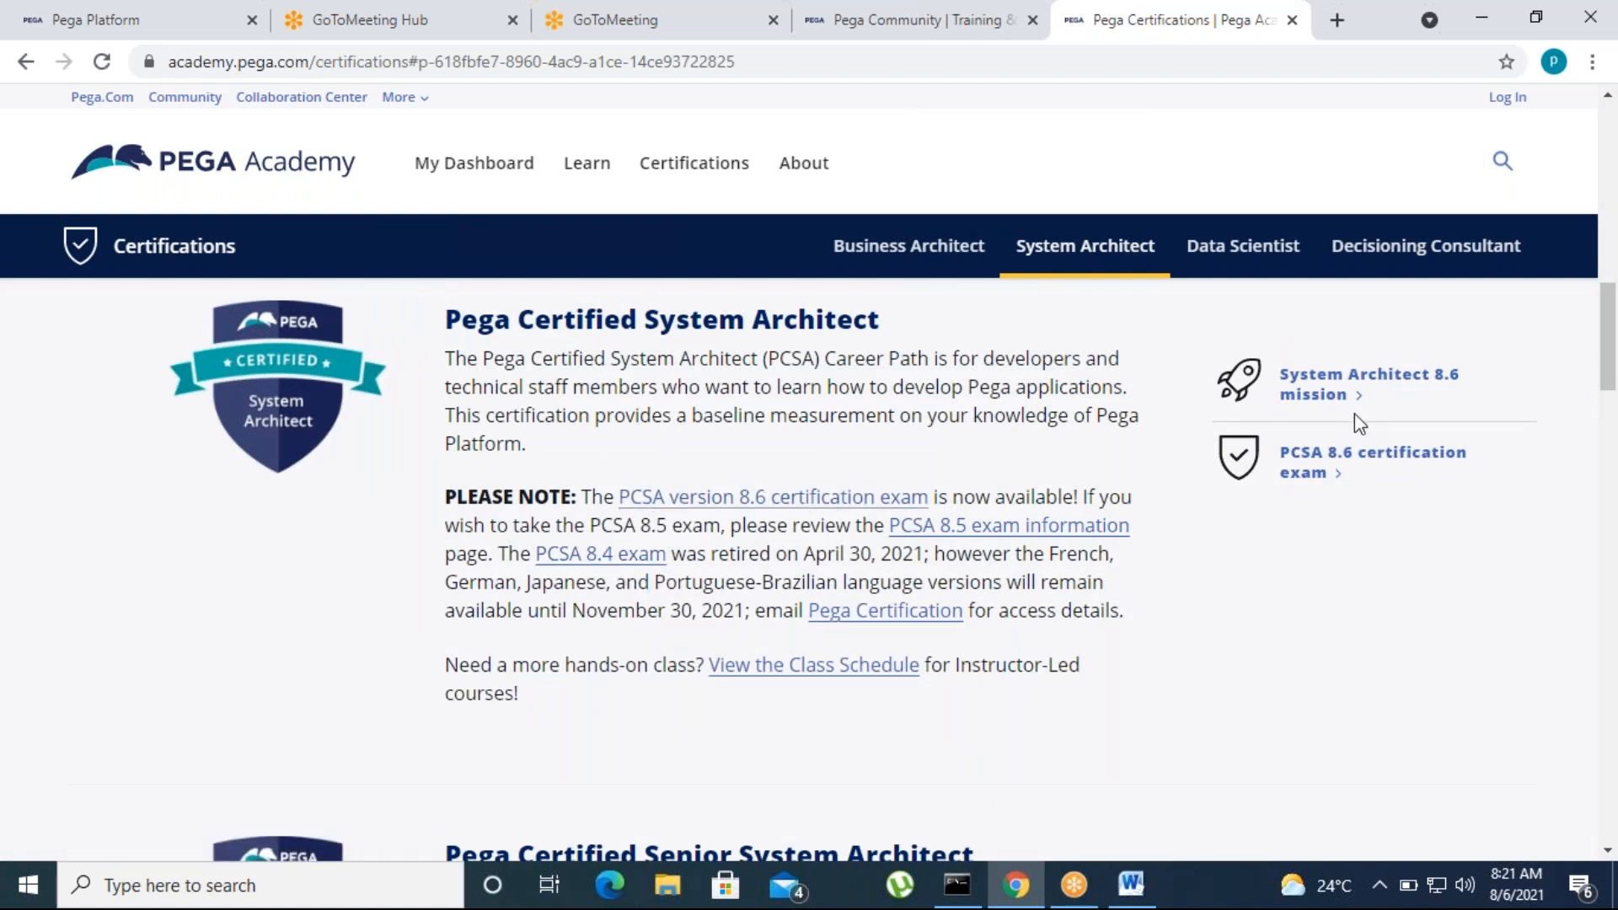
left_click(1308, 470)
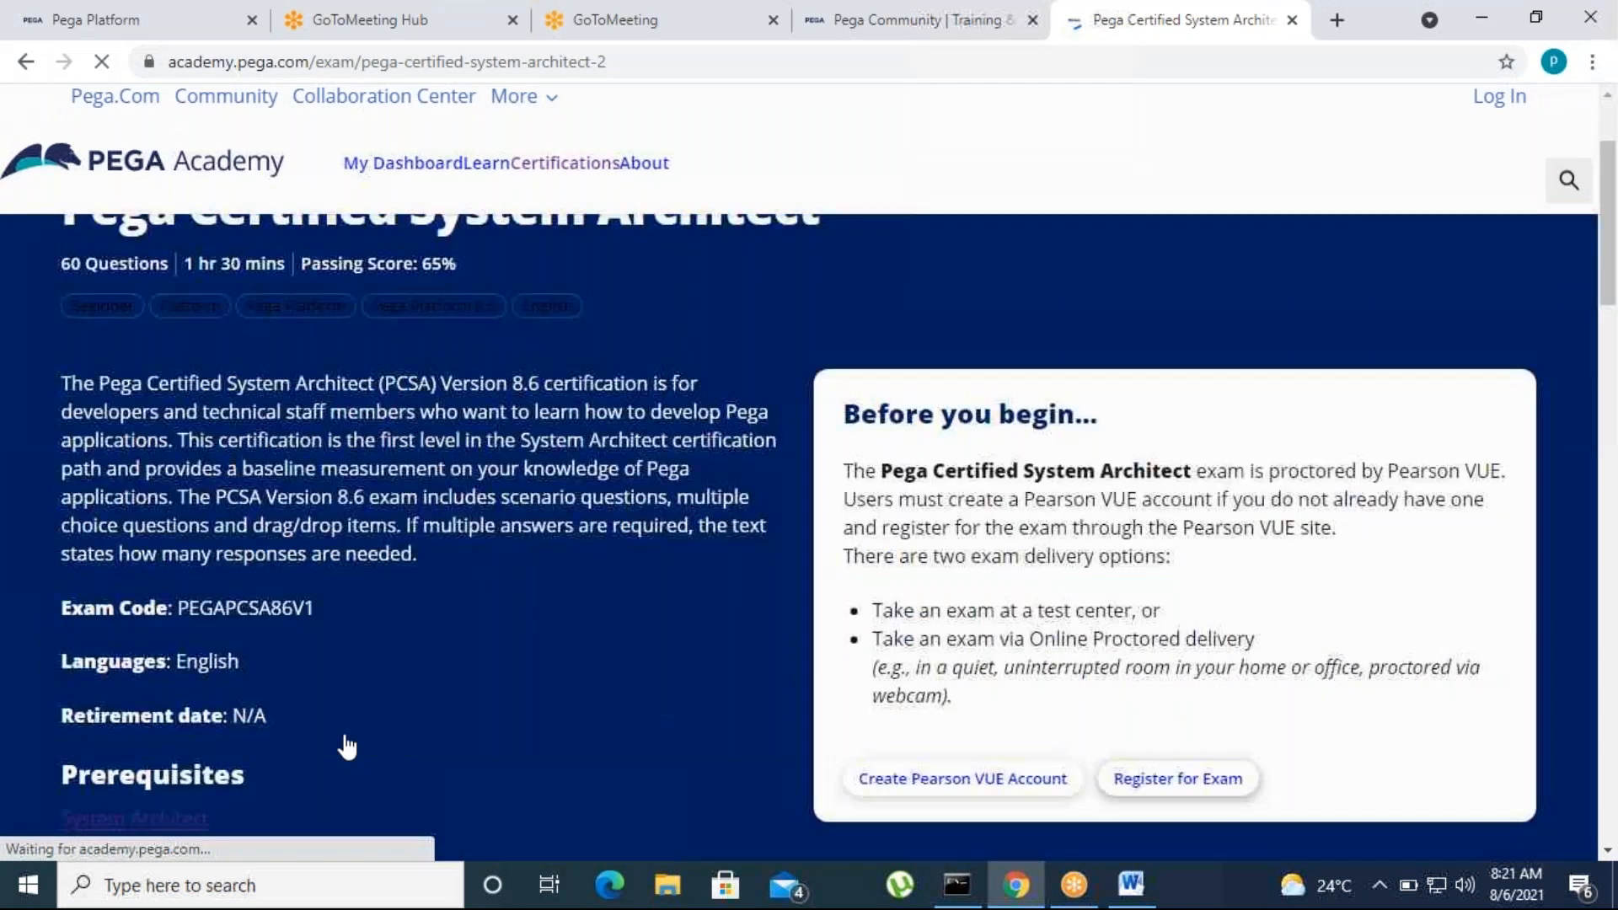
Review the case management exam topics, highlighting skipping a stage or process, automation shapes and identifying duplicate cases
scroll(371, 741, "down", 10)
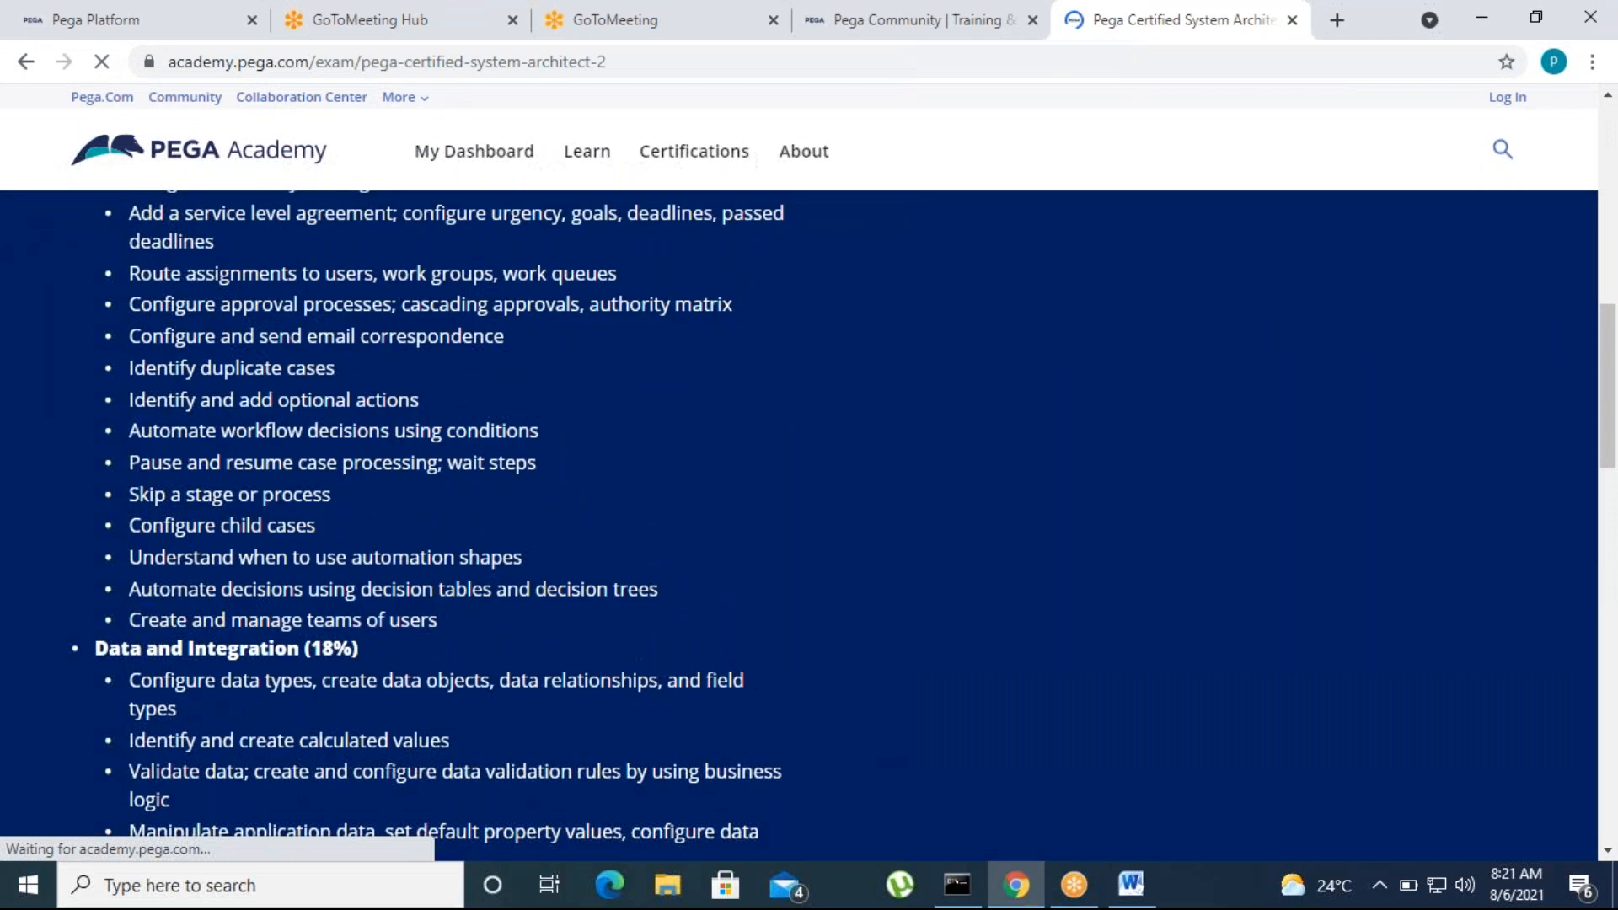
left_click_drag(127, 496, 359, 509)
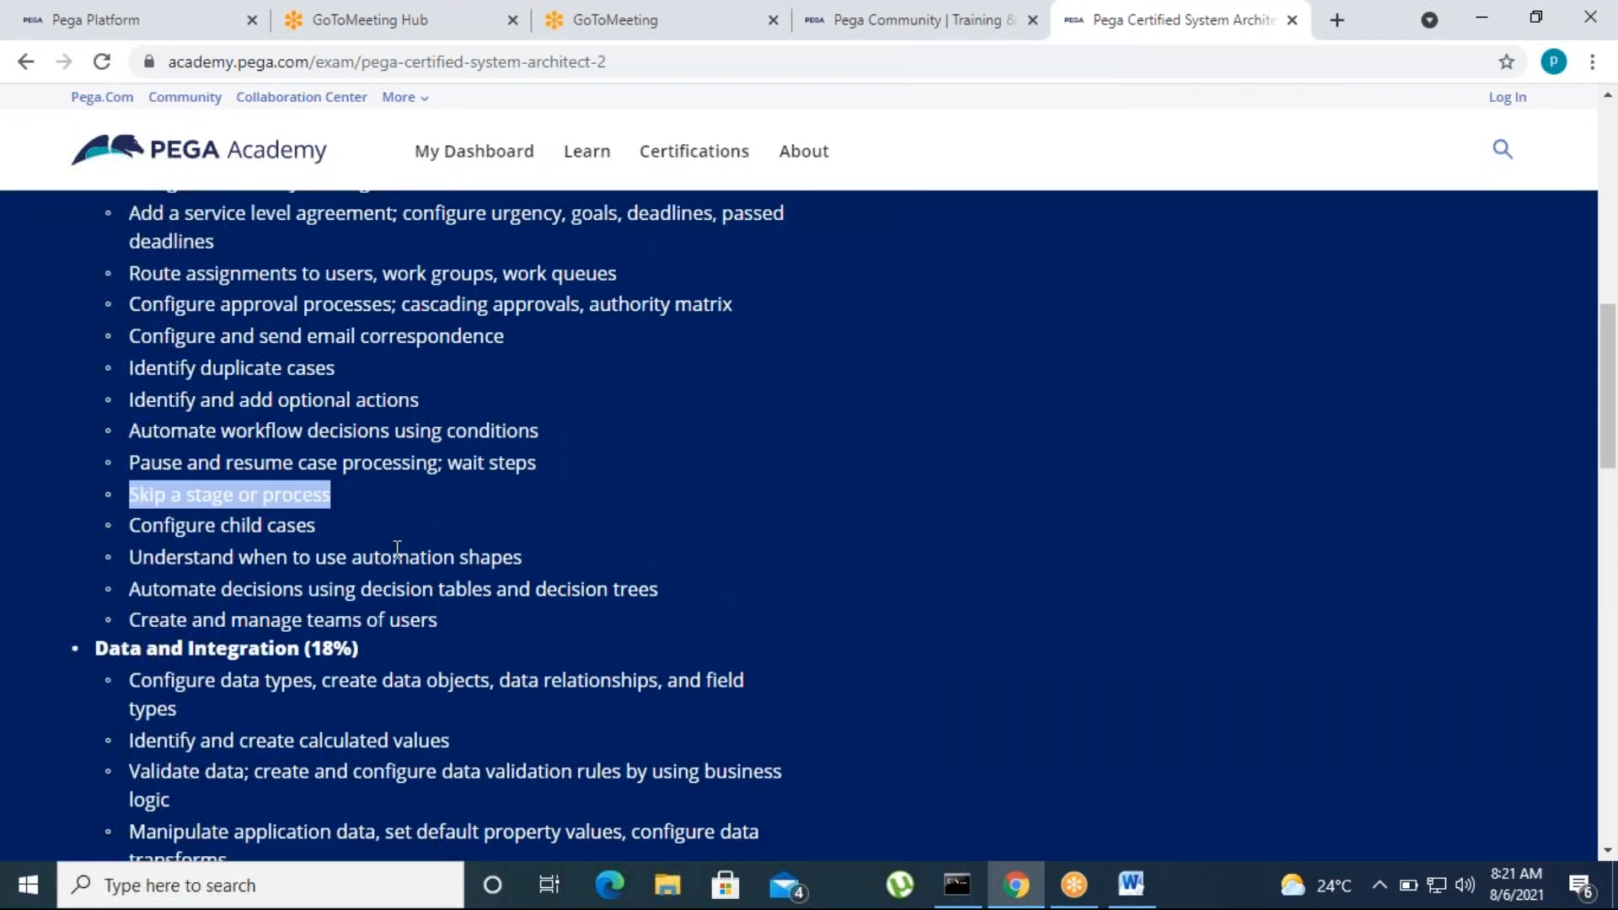
left_click(394, 543)
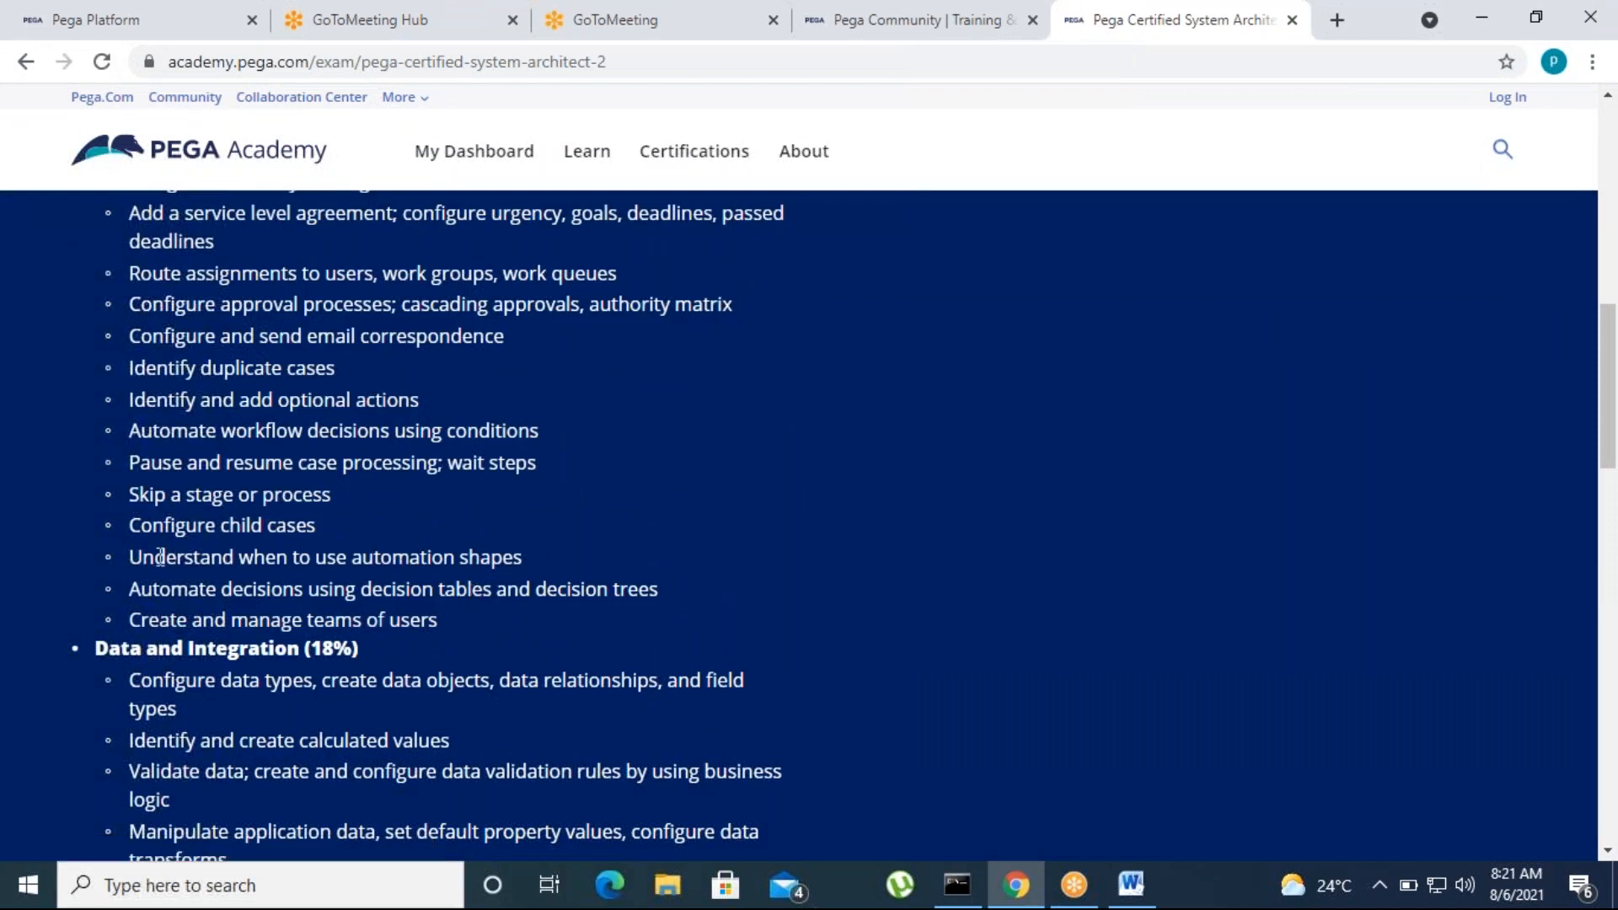
left_click_drag(137, 561, 540, 567)
left_click(495, 632)
scroll(395, 634, "up", 3)
scroll(272, 424, "down", 3)
left_click_drag(331, 378, 156, 375)
left_click(418, 508)
Switch to Word and add a "Case Dependency" line below Skipping the process and stages
left_click(1153, 877)
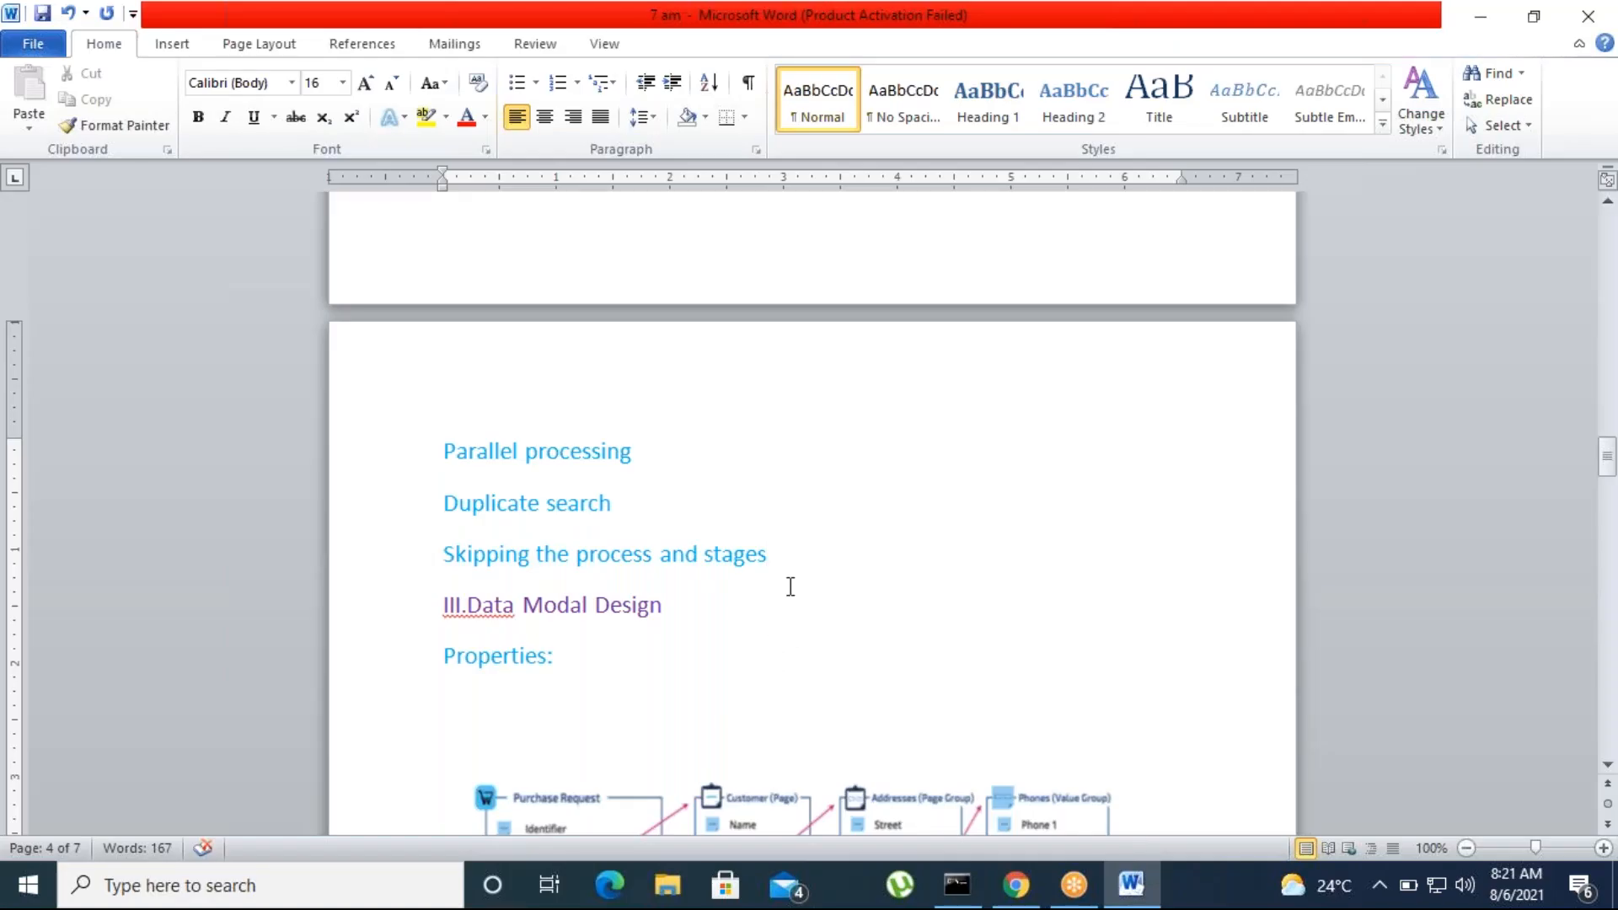
left_click(783, 559)
key("Return")
type("c")
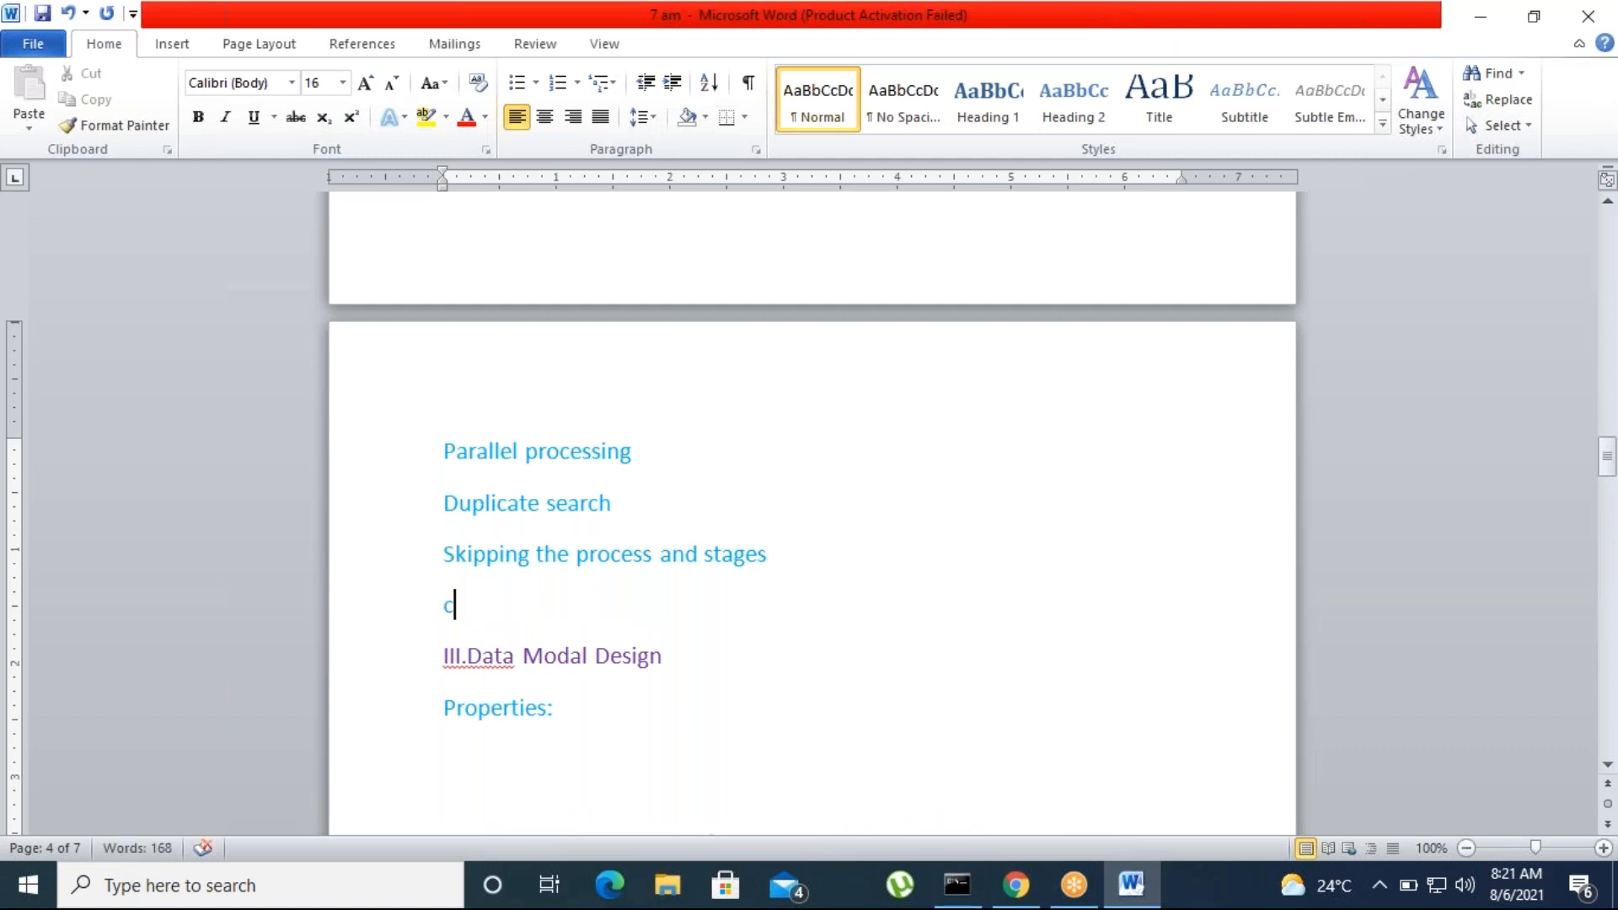
type("ase Depen")
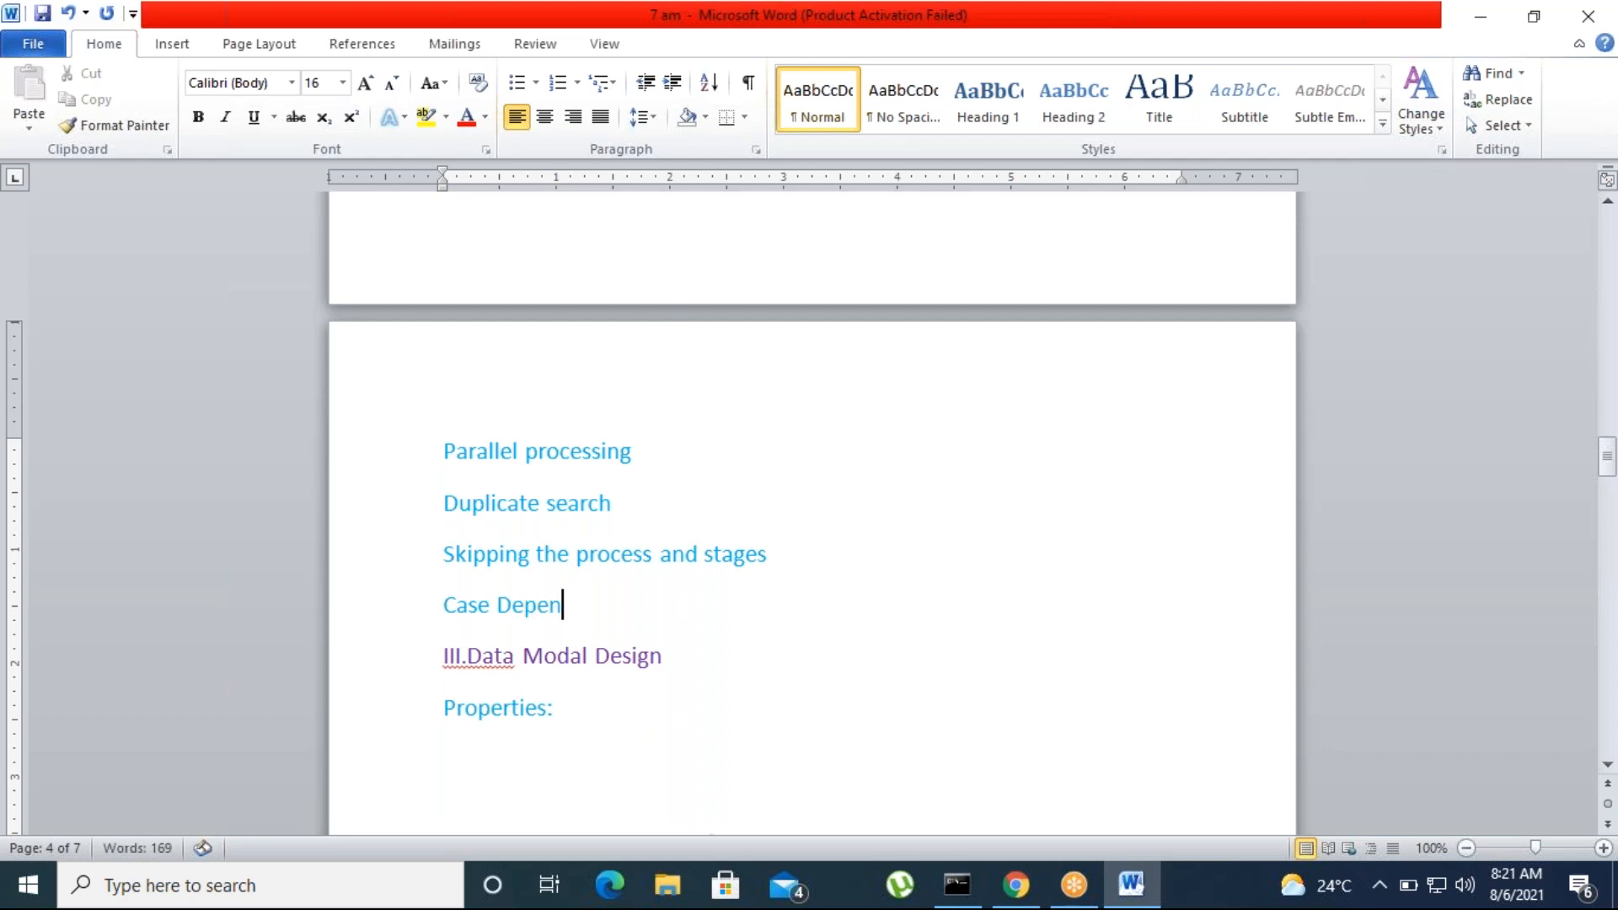
type("dency")
Switch to Chrome and examine the PCSA exam topics on skipping stages, configuring child cases and using automation shapes
mouse_move(1131, 883)
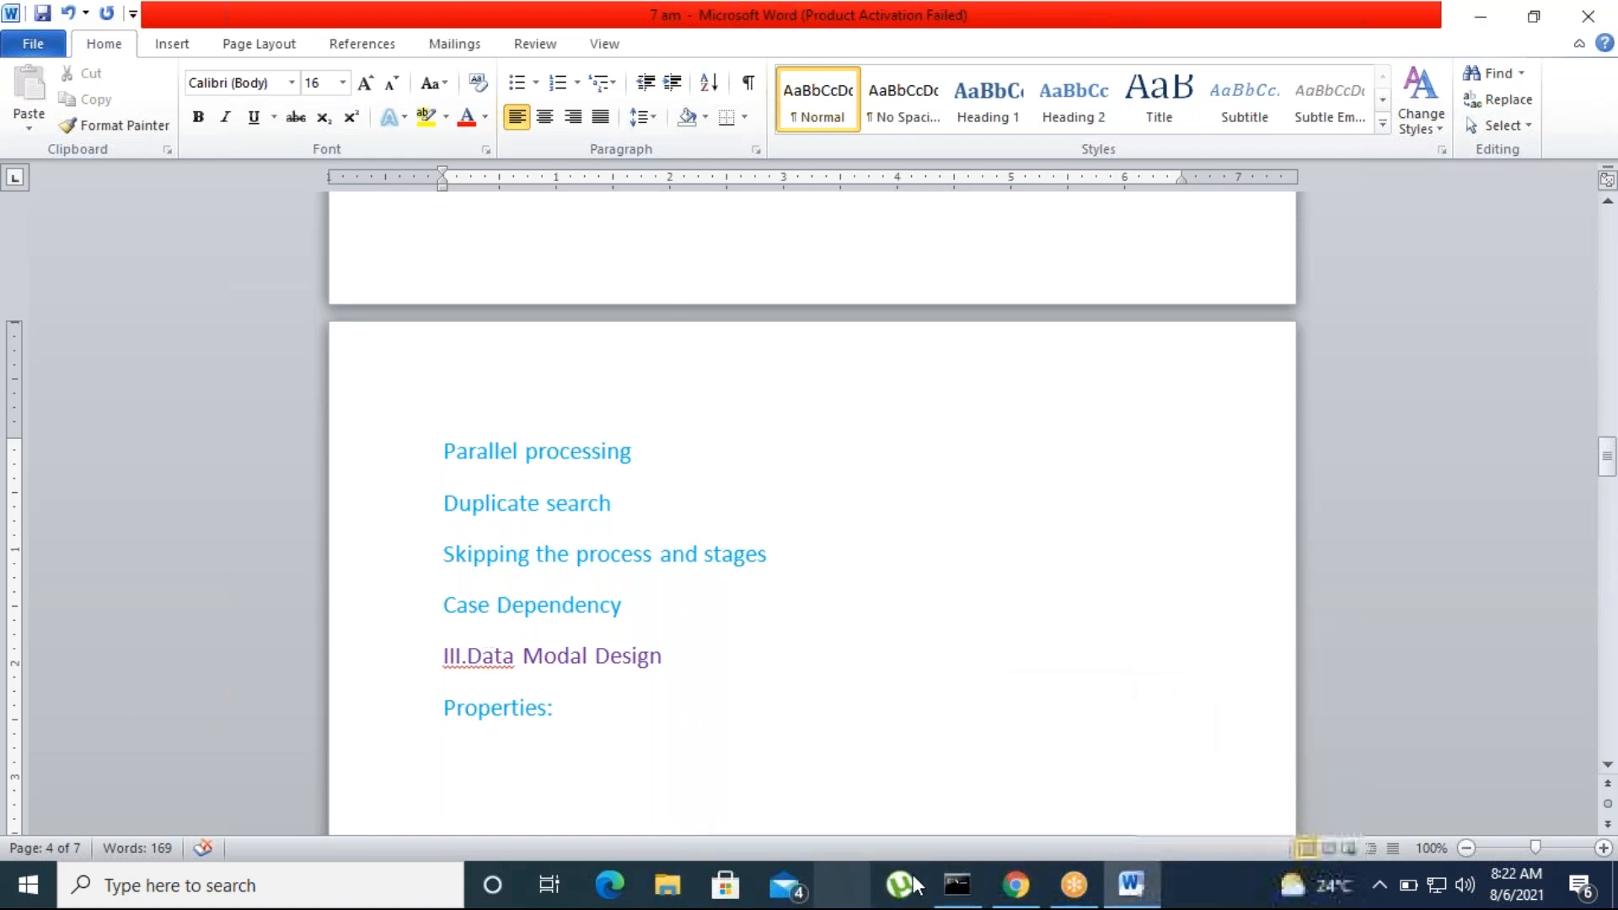
left_click(1031, 891)
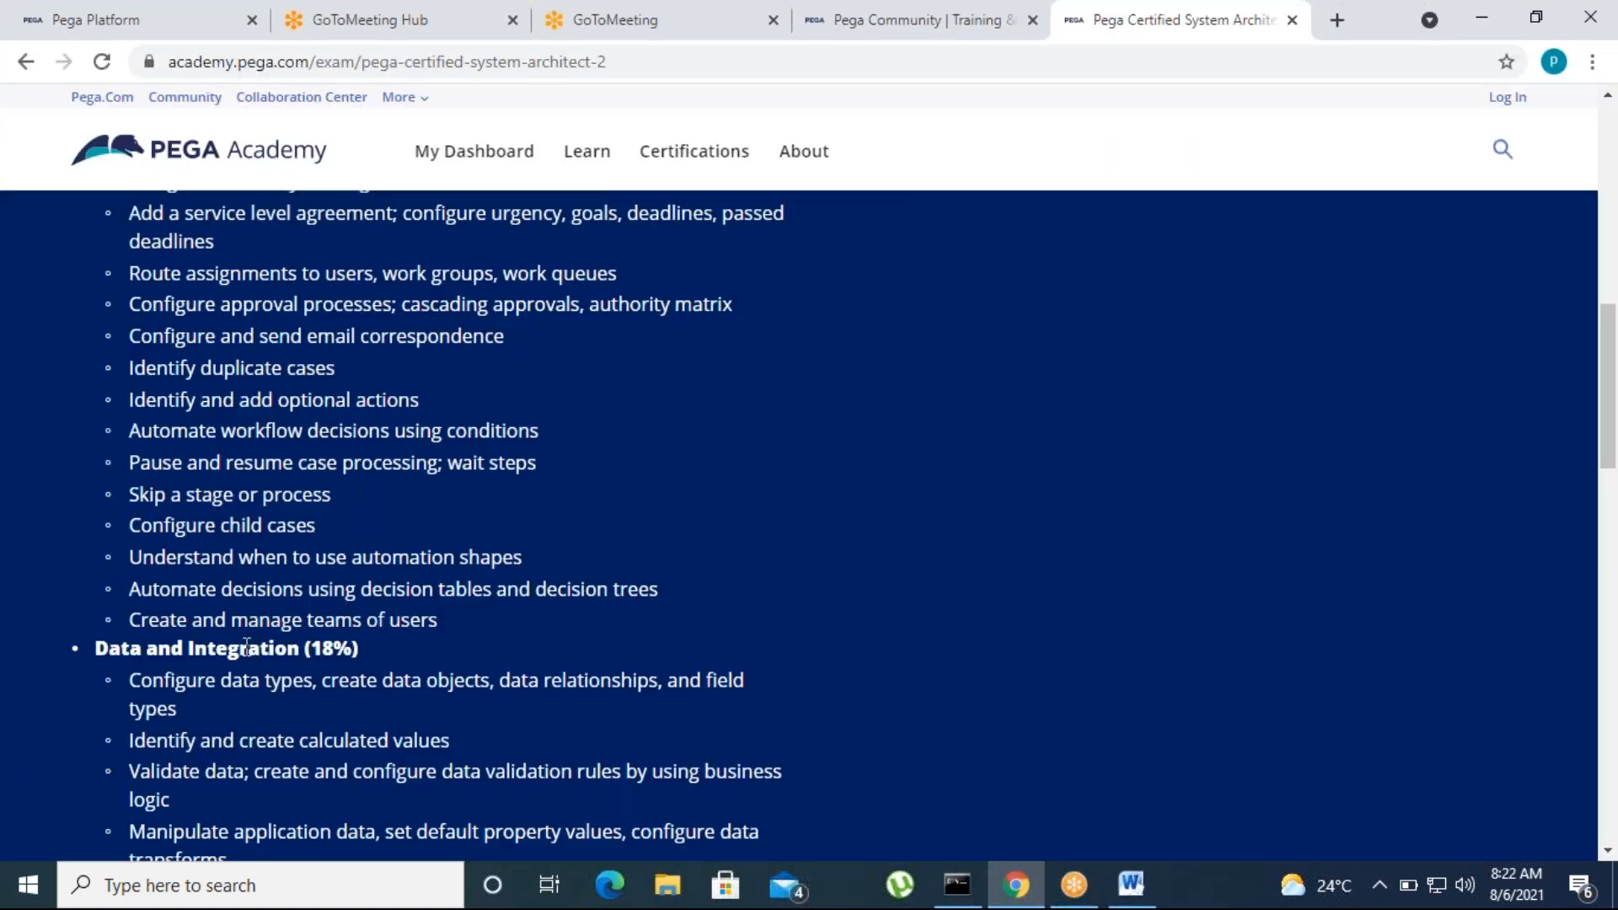
left_click_drag(156, 495, 321, 498)
left_click(313, 590)
left_click_drag(131, 525, 320, 531)
left_click(308, 615)
left_click_drag(538, 563, 140, 561)
left_click(253, 608)
left_click_drag(131, 556, 529, 590)
left_click(478, 623)
left_click_drag(127, 556, 506, 563)
left_click(478, 634)
Switch to Word and add an "Automation shapes" line below Case Dependency
left_click(1131, 885)
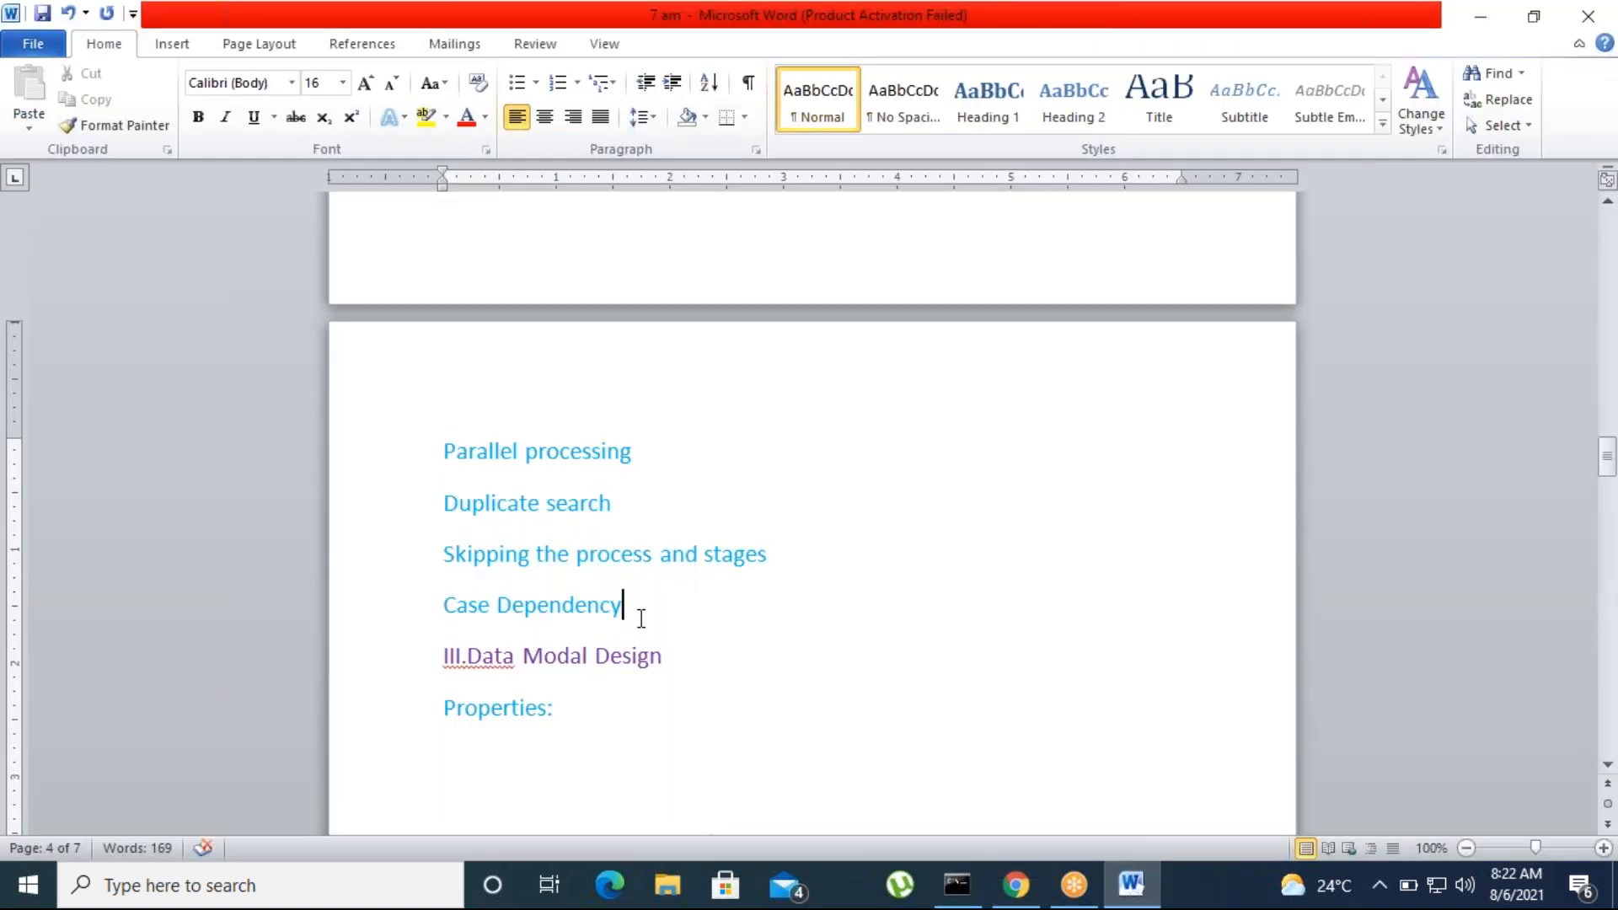
key("Return")
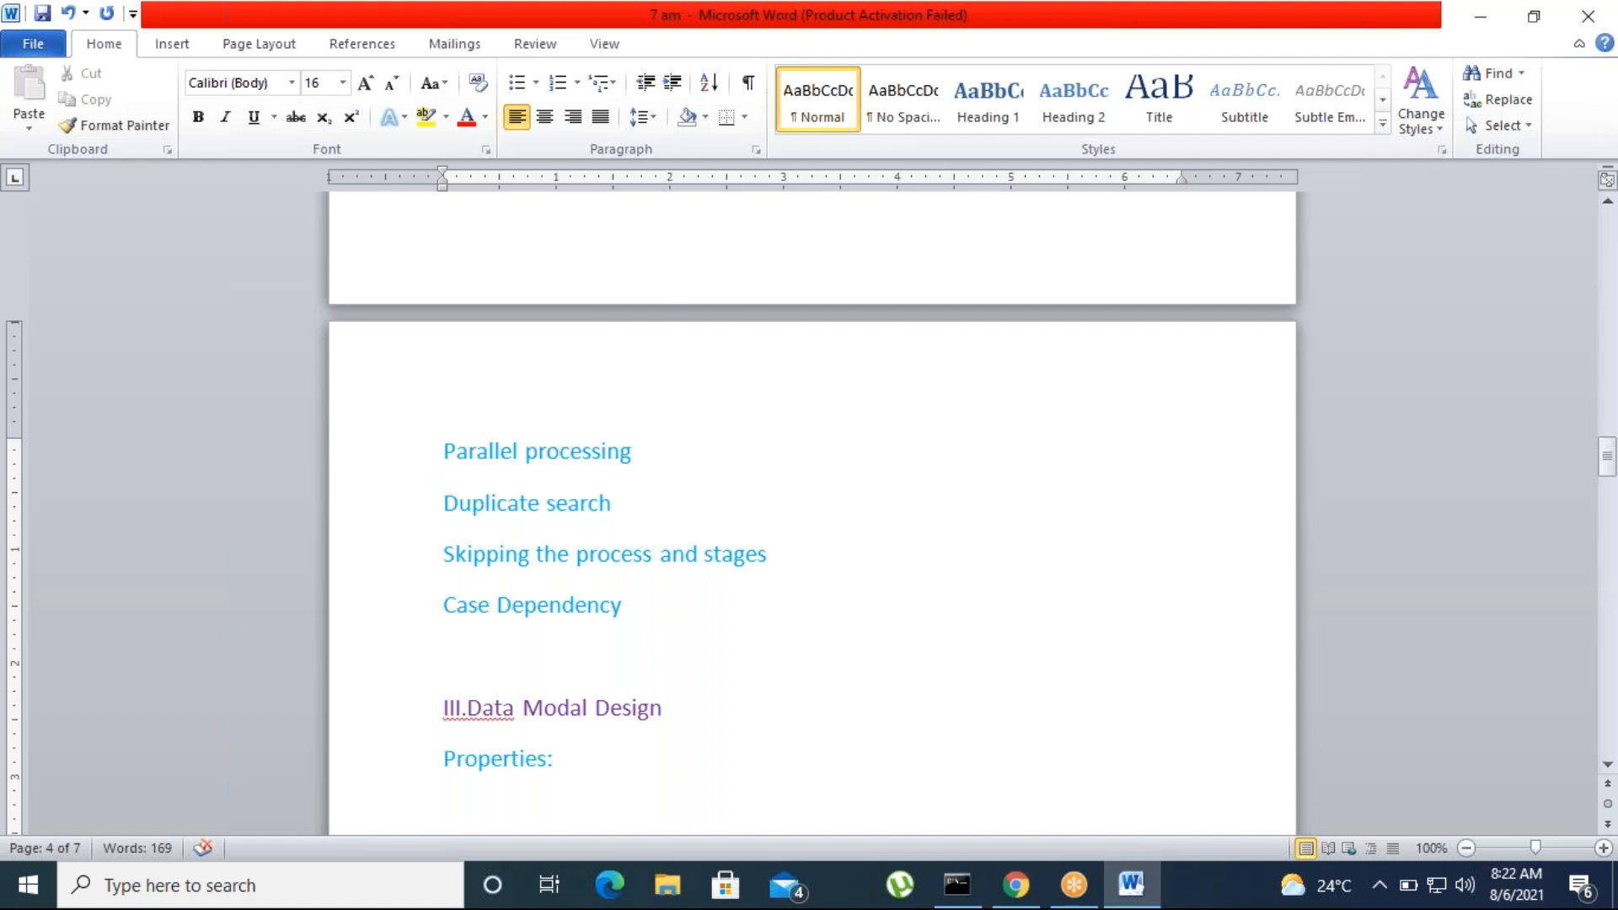
type("Introd")
key("BackSpace")
key("BackSpace")
key("BackSpace")
type("Aut")
key("BackSpace")
key("BackSpace")
key("BackSpace")
key("BackSpace")
type("automatio")
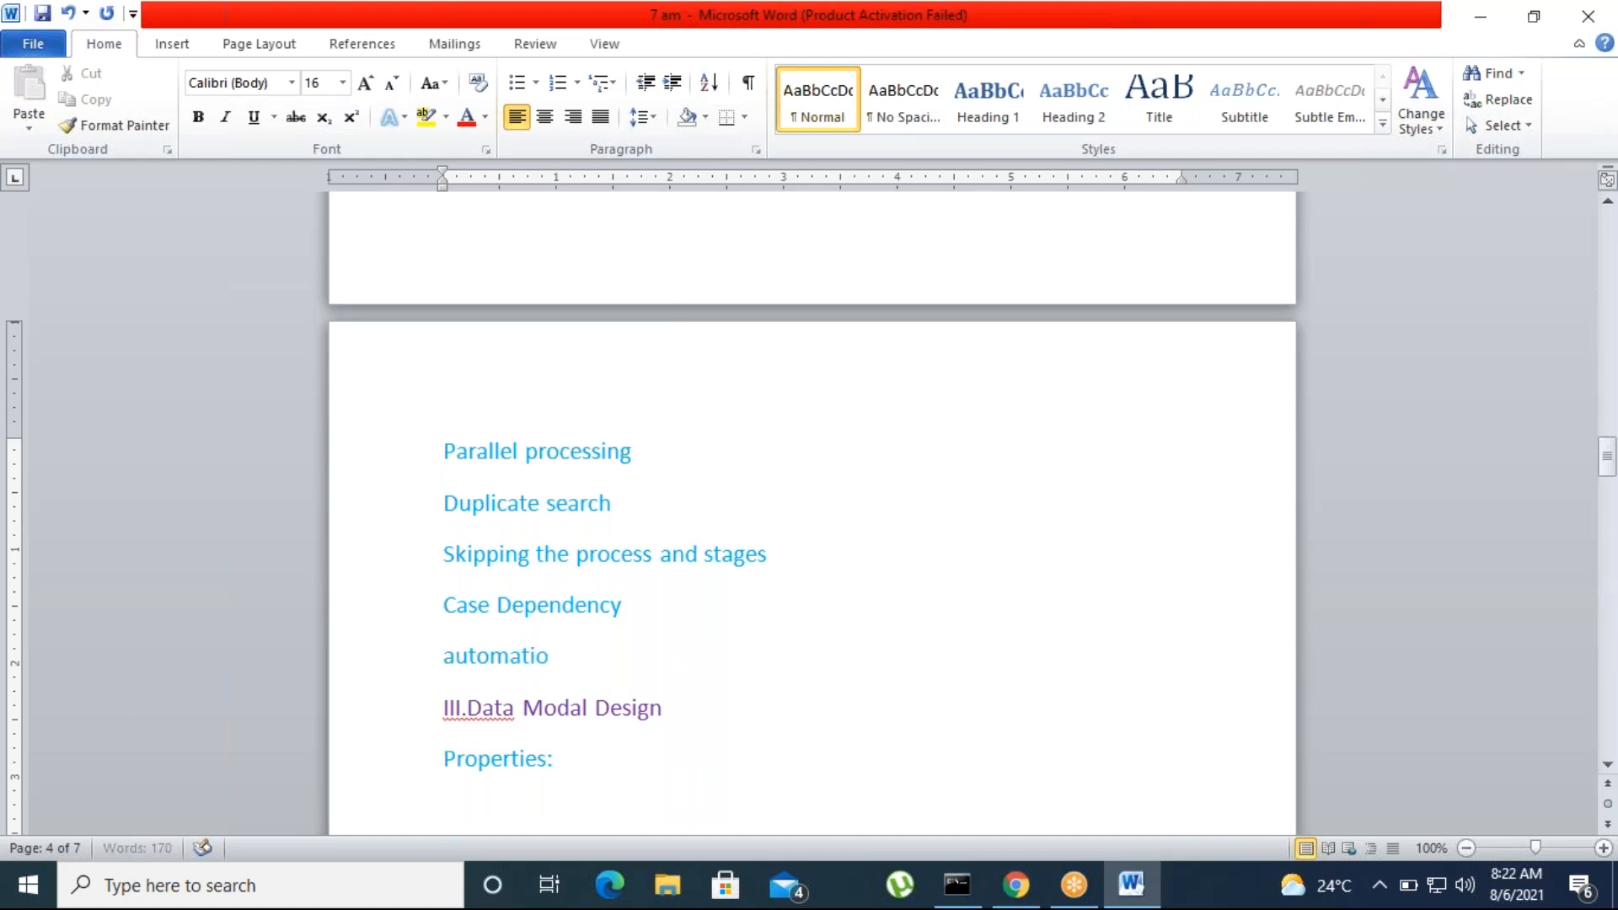
type("n s")
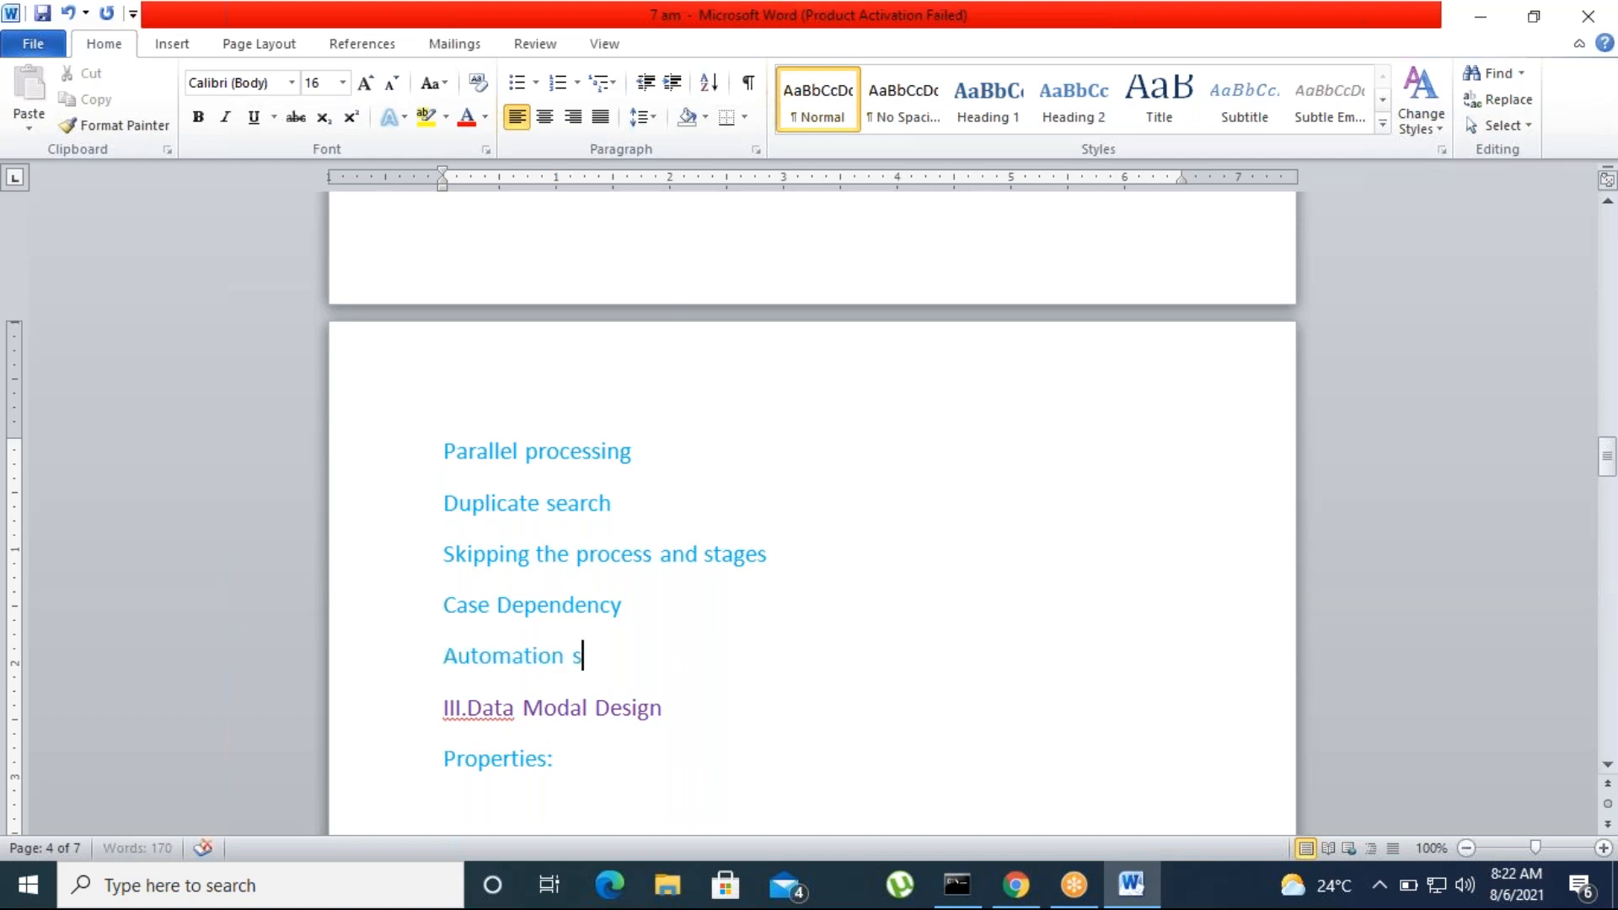
type("hapes")
Switch to Chrome and look through the remaining PCSA exam topics, from Data and Integration to Mobility
mouse_move(1015, 885)
left_click(1016, 776)
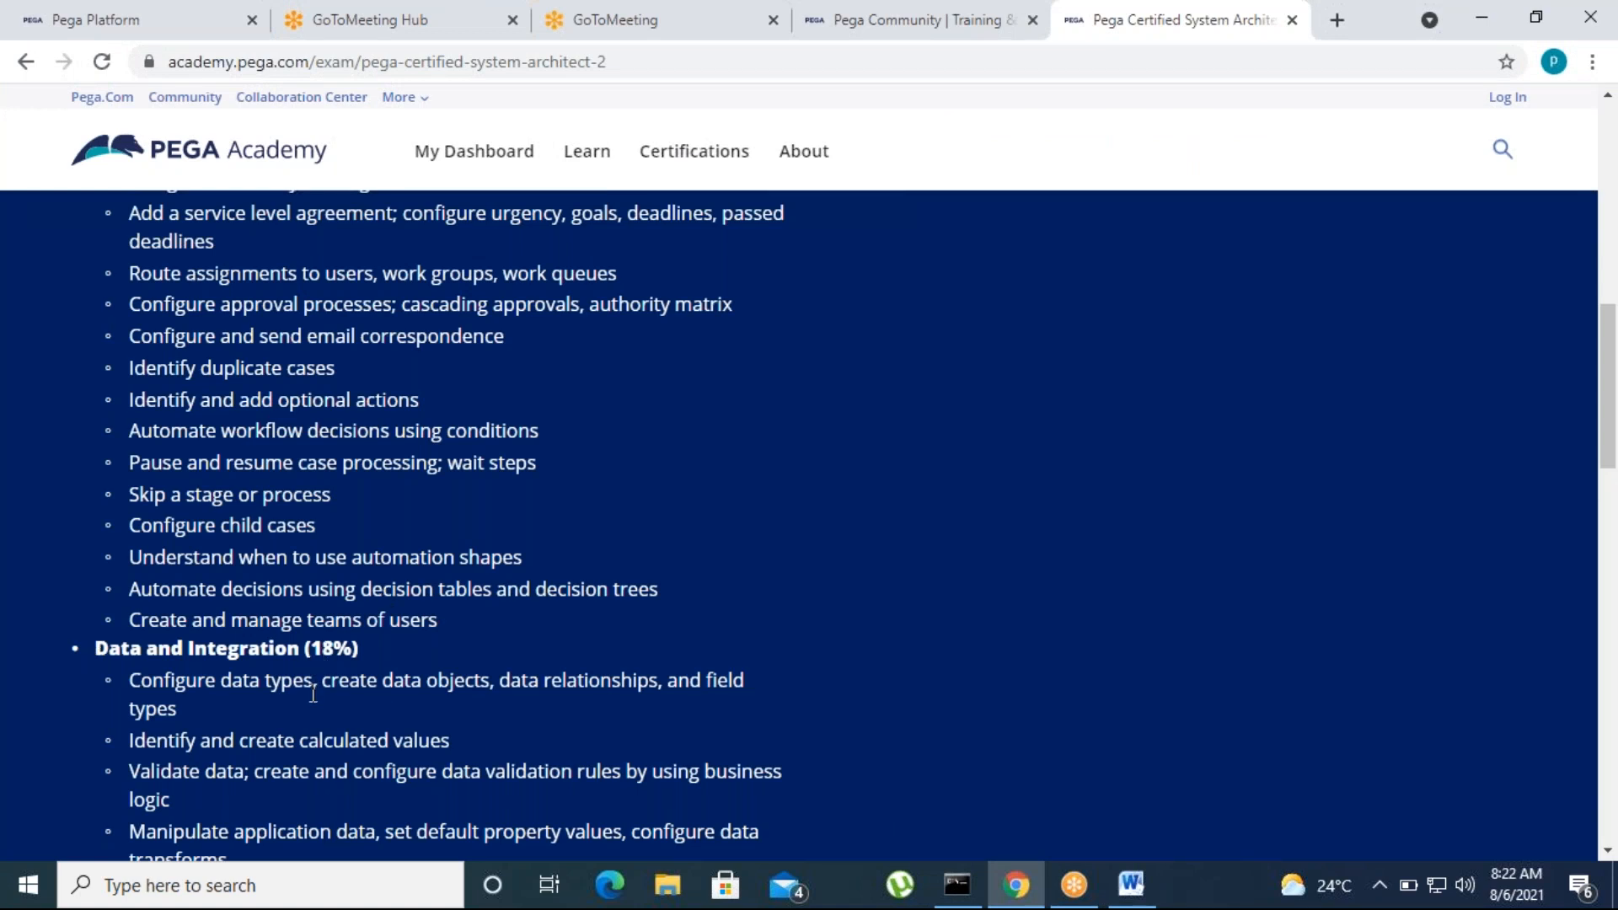
scroll(312, 694, "down", 5)
scroll(328, 706, "up", 3)
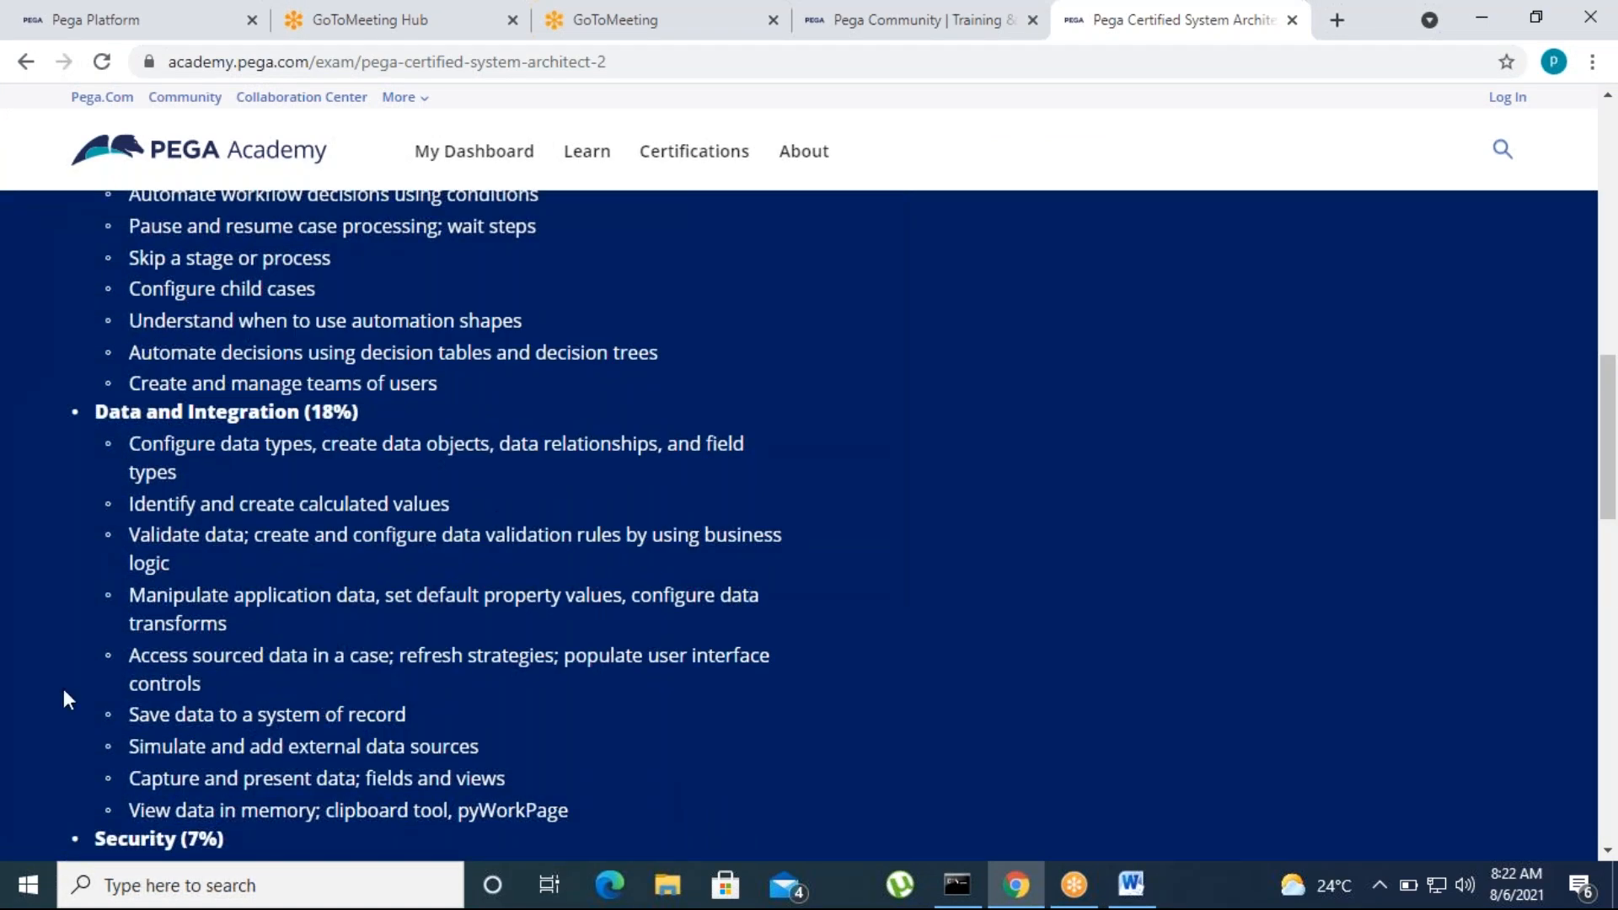
scroll(294, 753, "down", 10)
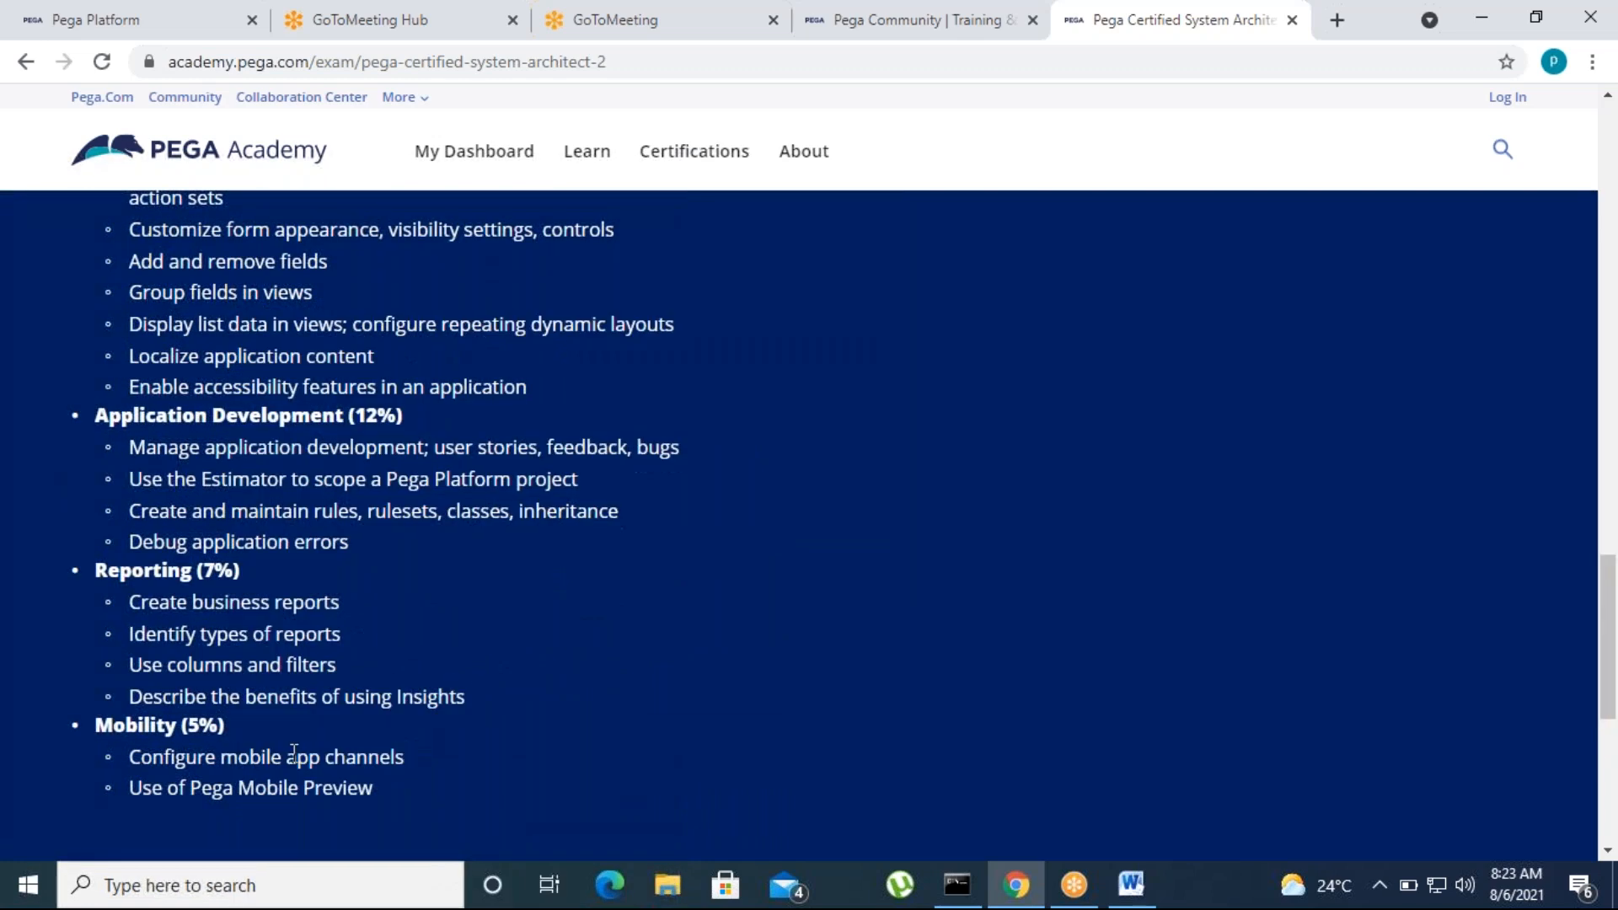
scroll(345, 727, "up", 15)
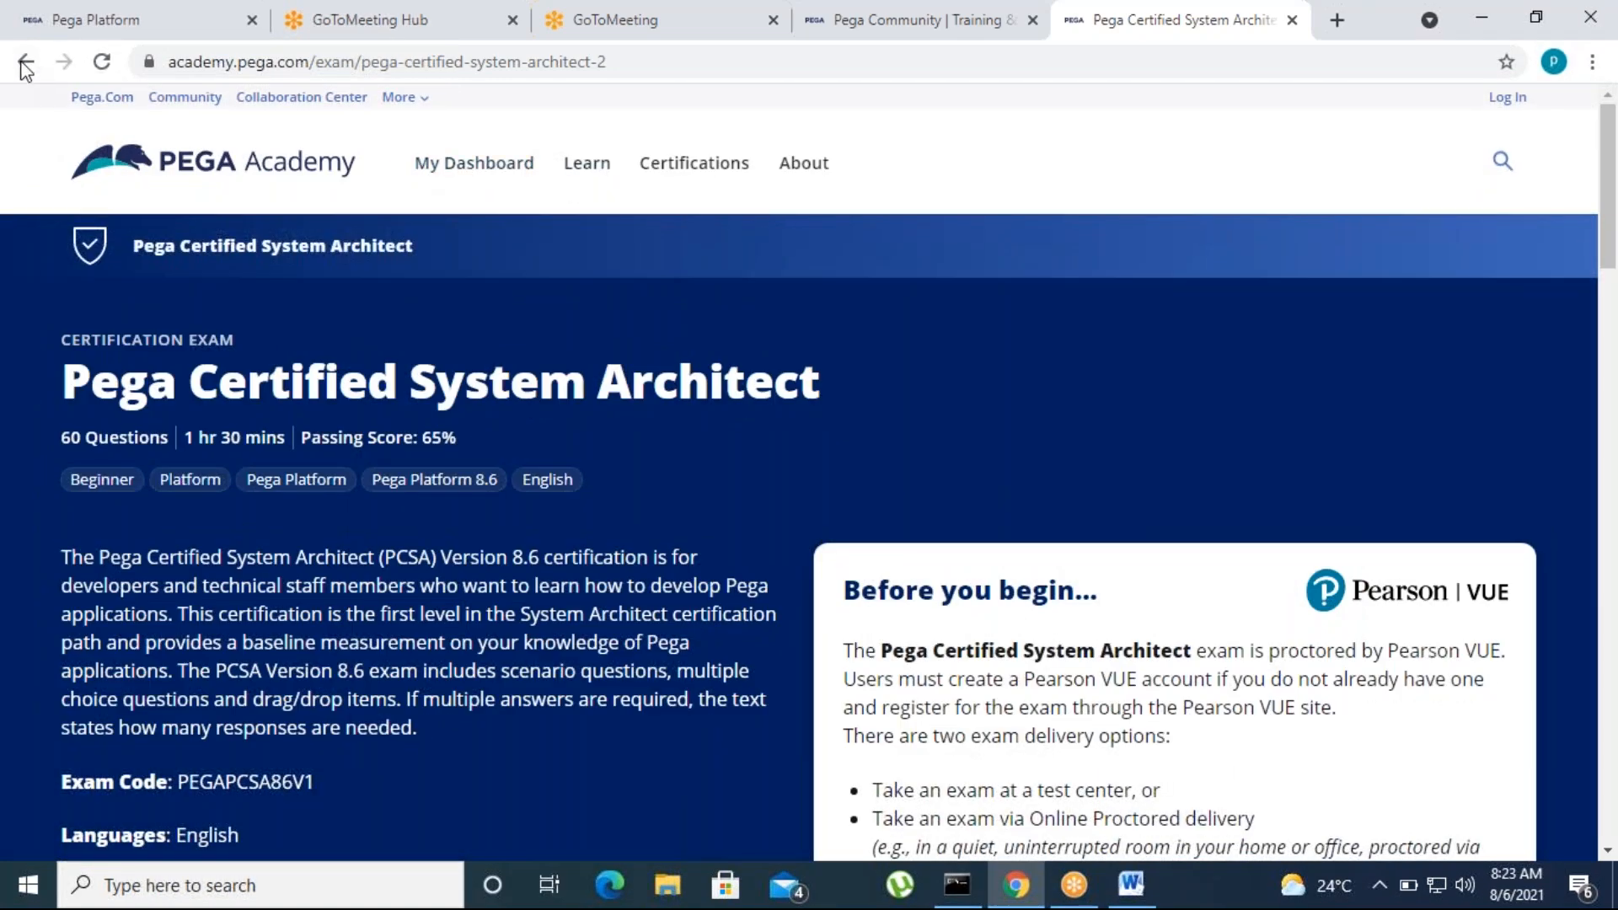
Return to the Pega Certifications page and open the PCSSA 8.6 certification exam from the System Architect section
left_click(24, 63)
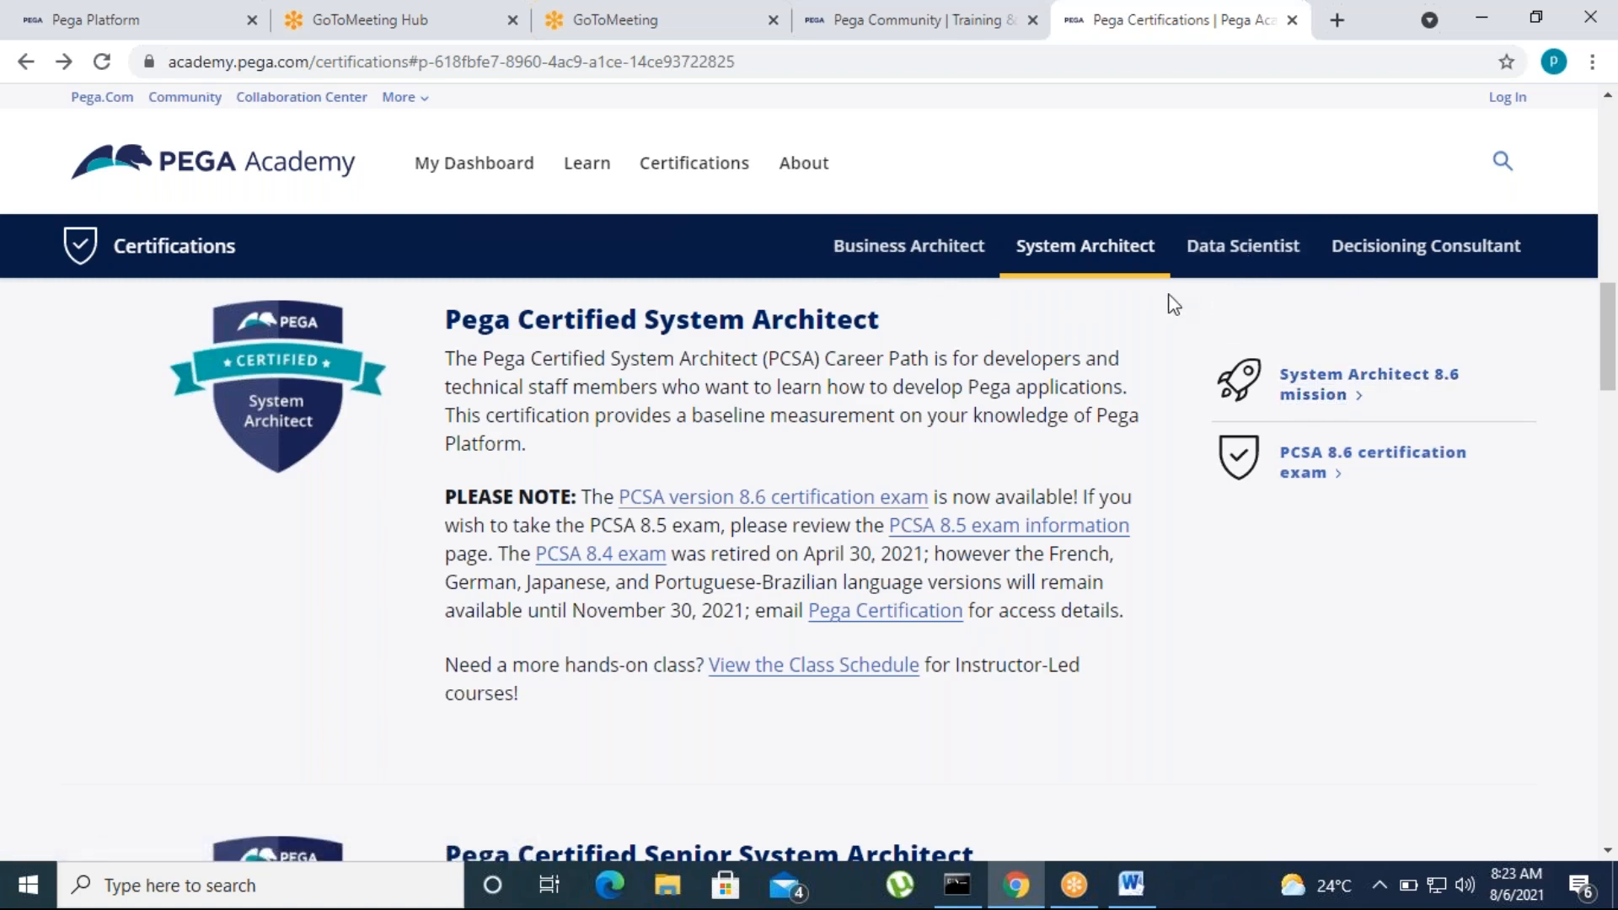
scroll(1185, 447, "up", 5)
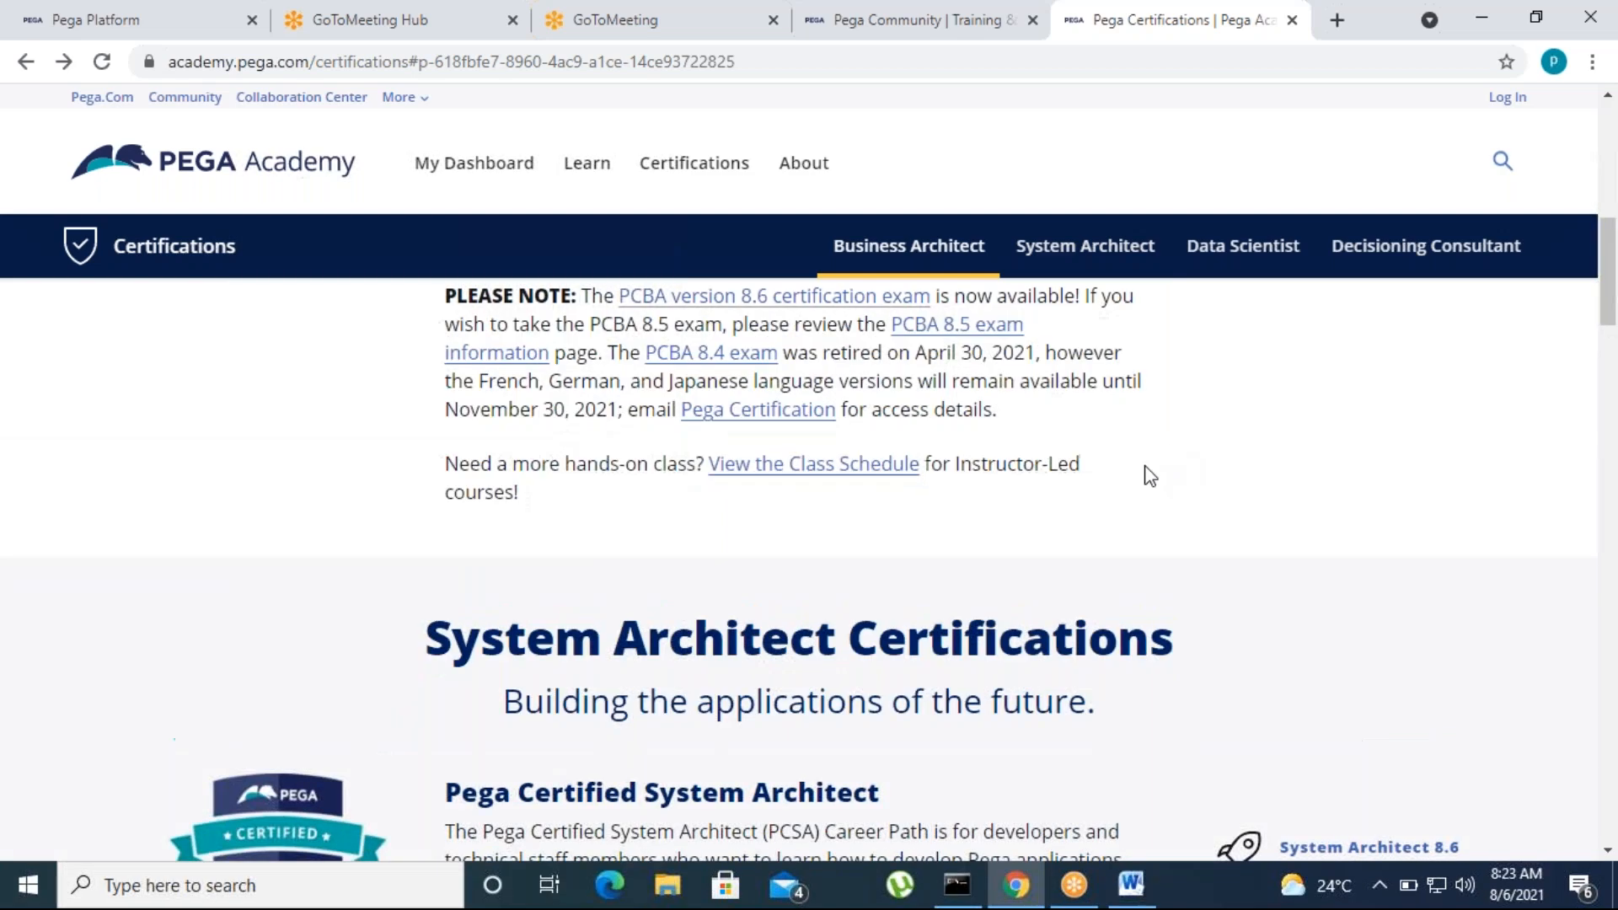
scroll(1150, 476, "up", 5)
left_click(1078, 341)
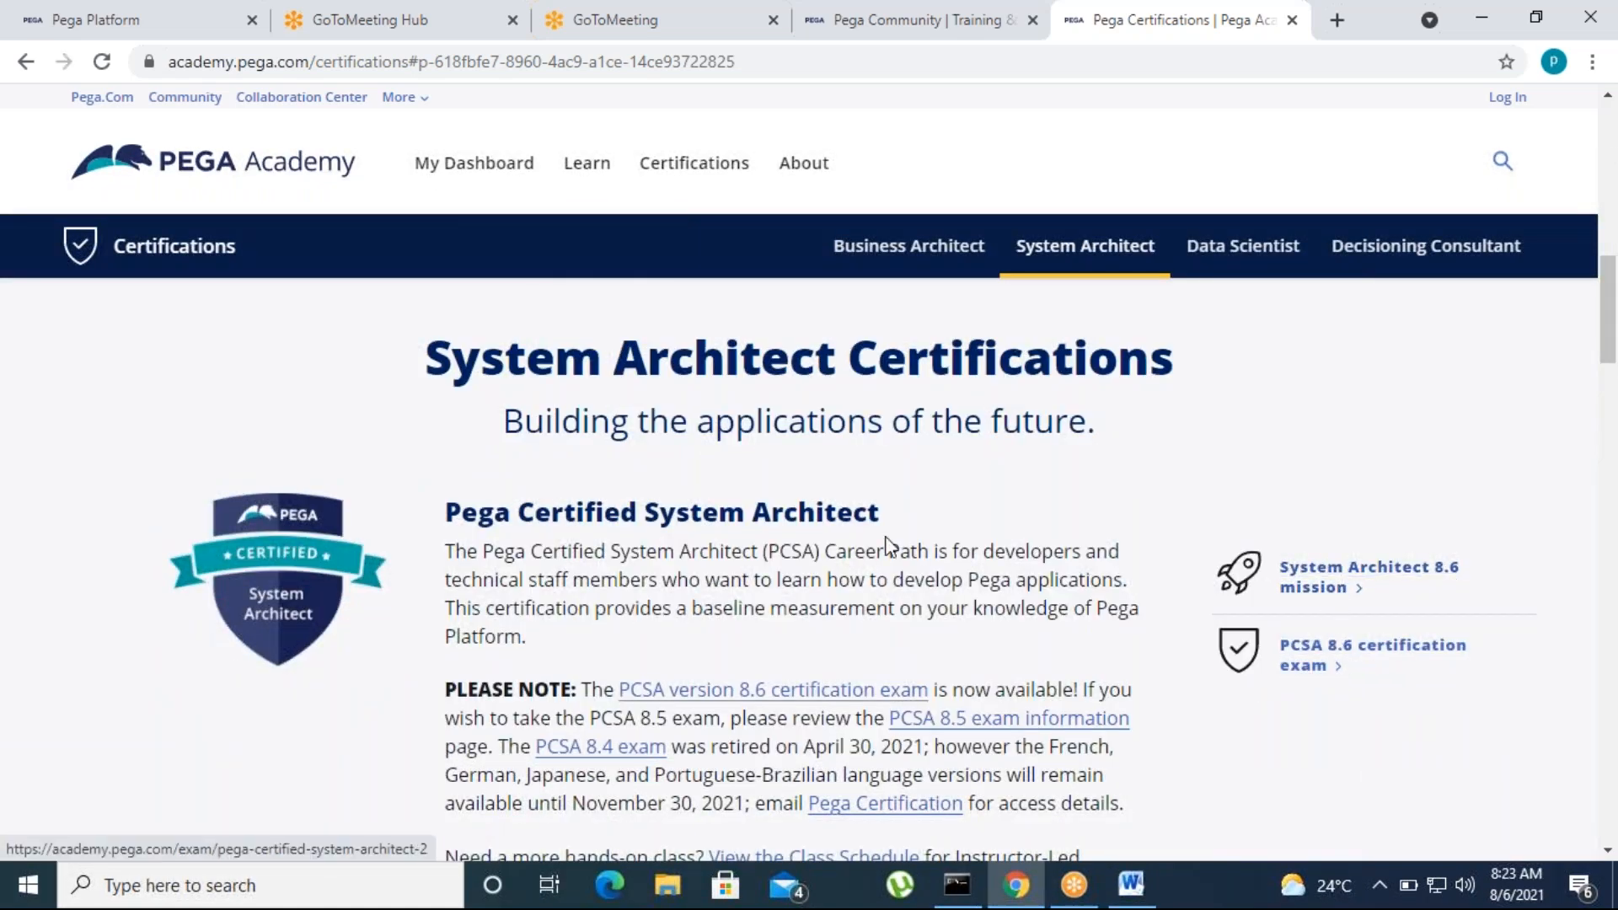
scroll(885, 658, "down", 6)
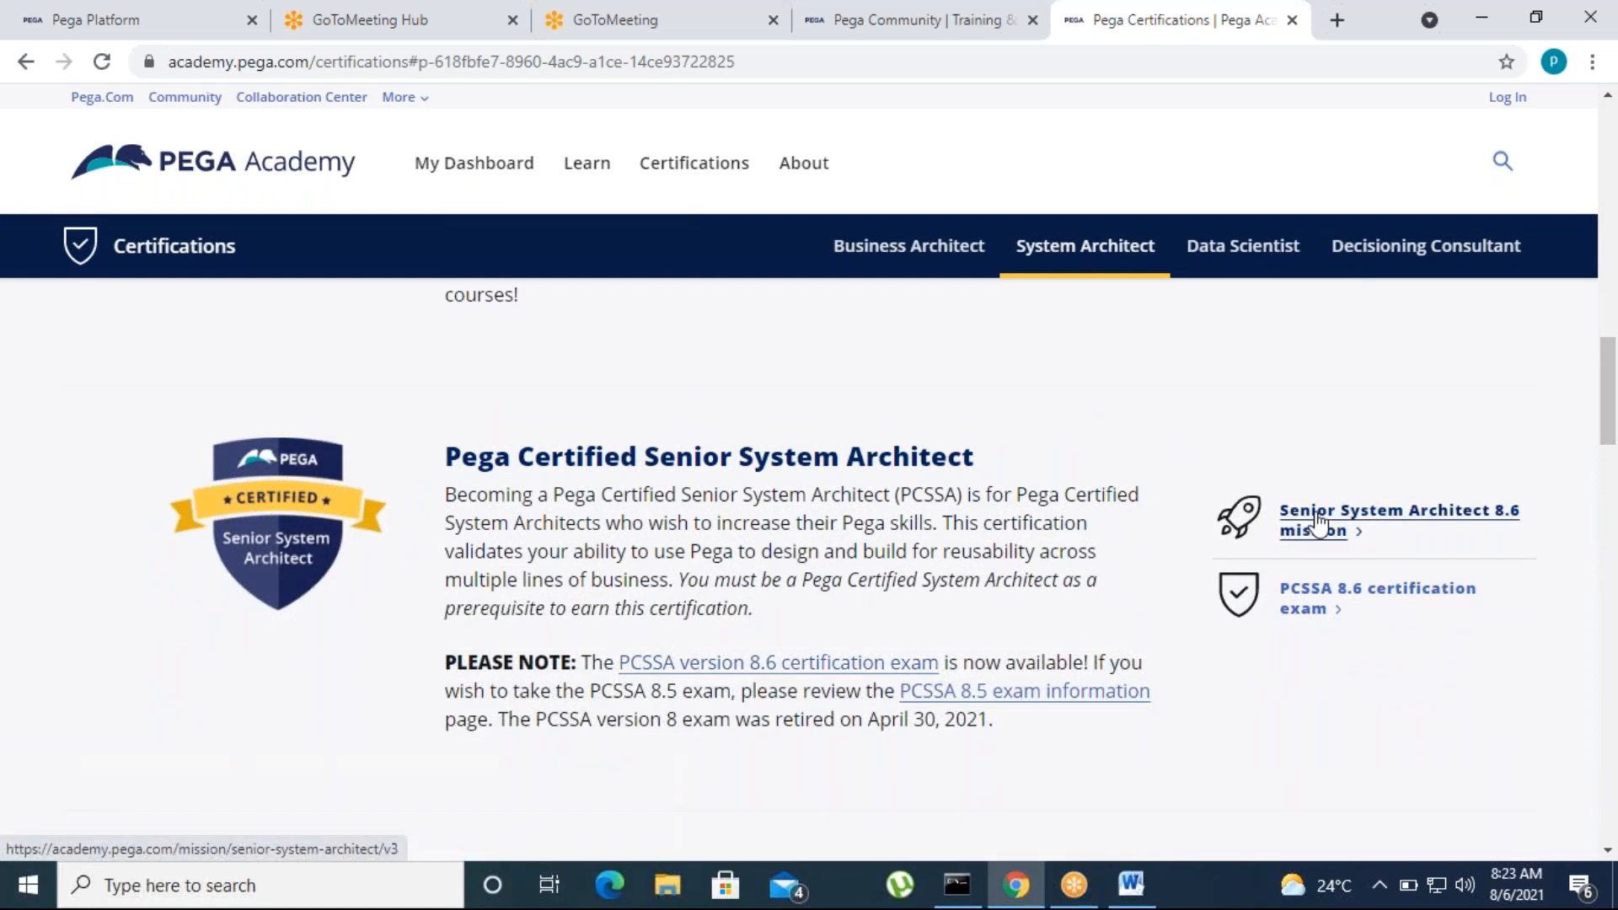
left_click(1328, 605)
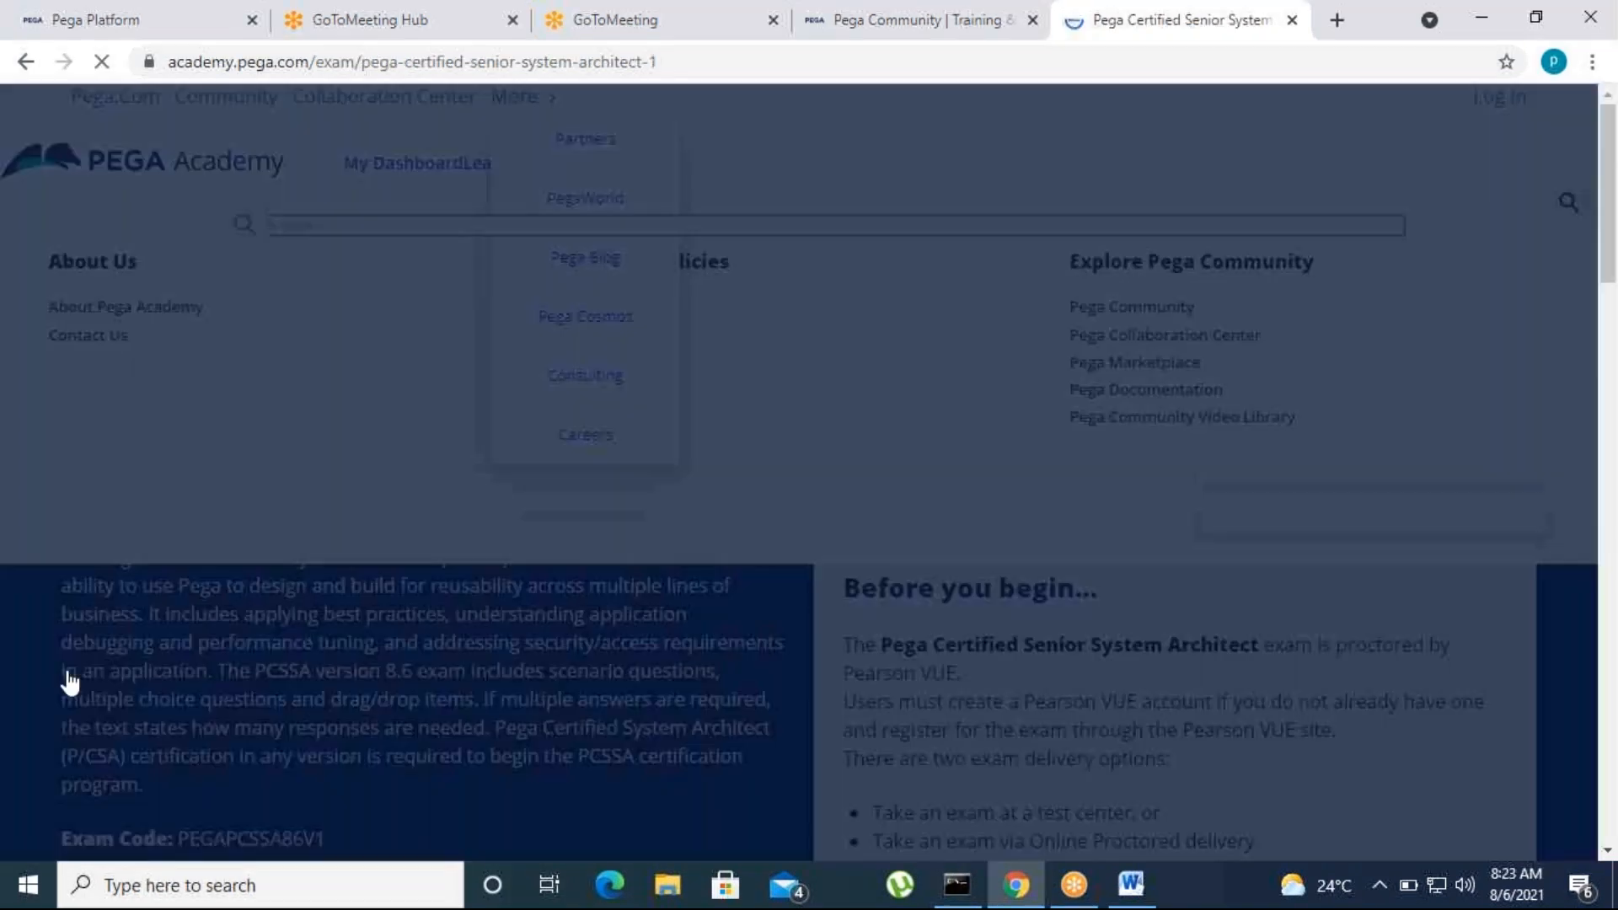
Examine the Senior System Architect exam's case management topics, including parallel processing, locking strategies, flow action processing and service-level agreements
scroll(59, 670, "down", 6)
scroll(298, 665, "down", 4)
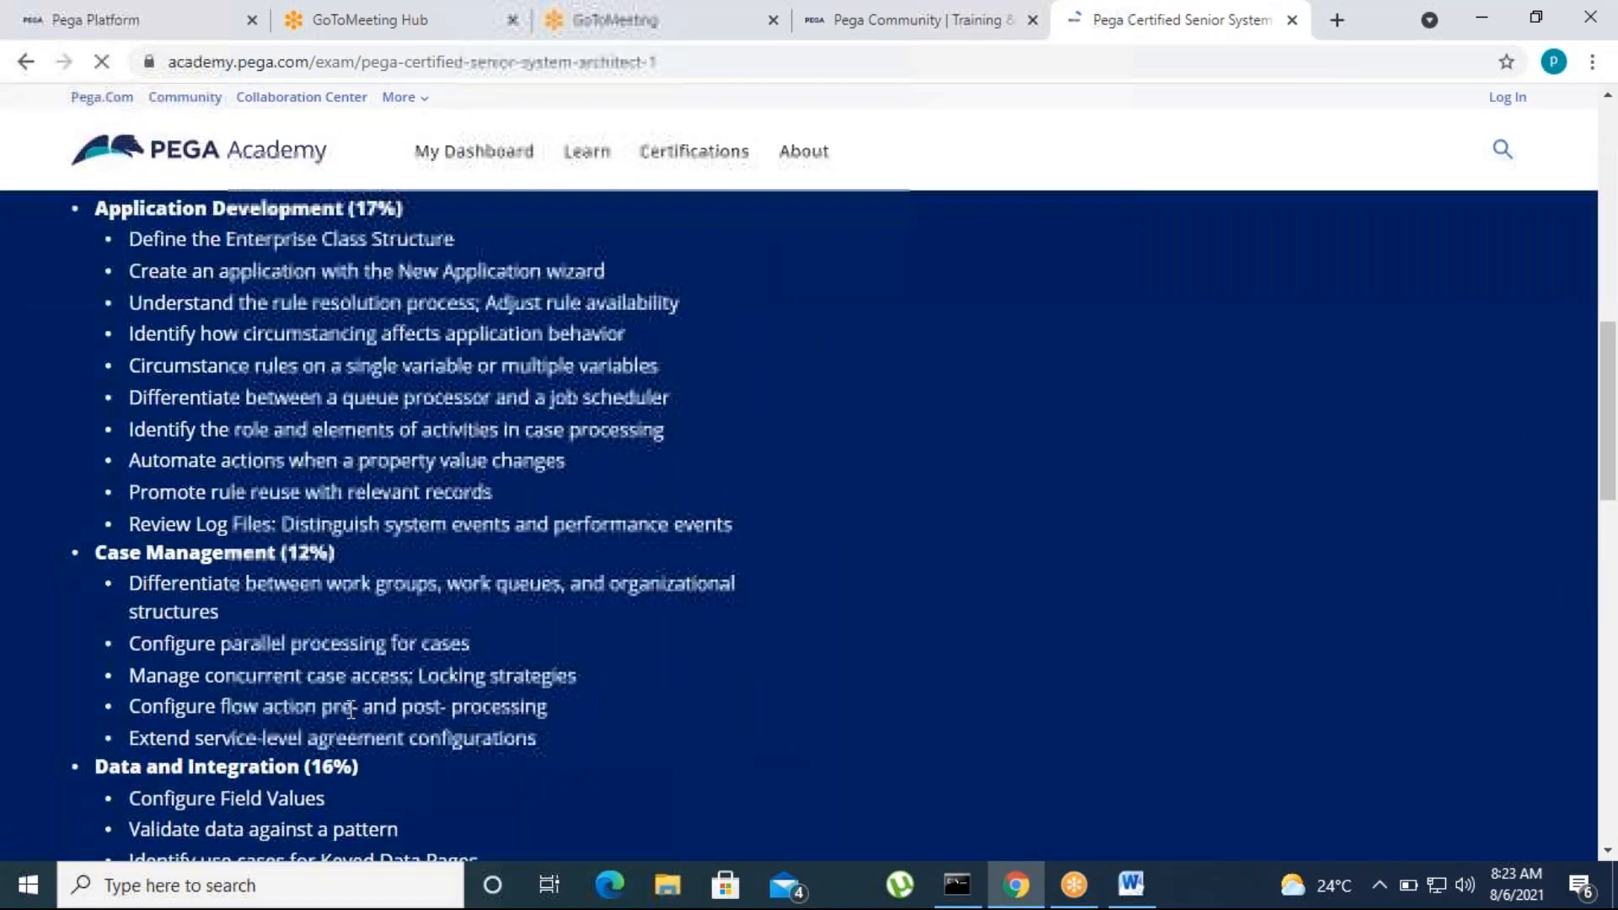
scroll(299, 665, "up", 3)
scroll(298, 665, "down", 6)
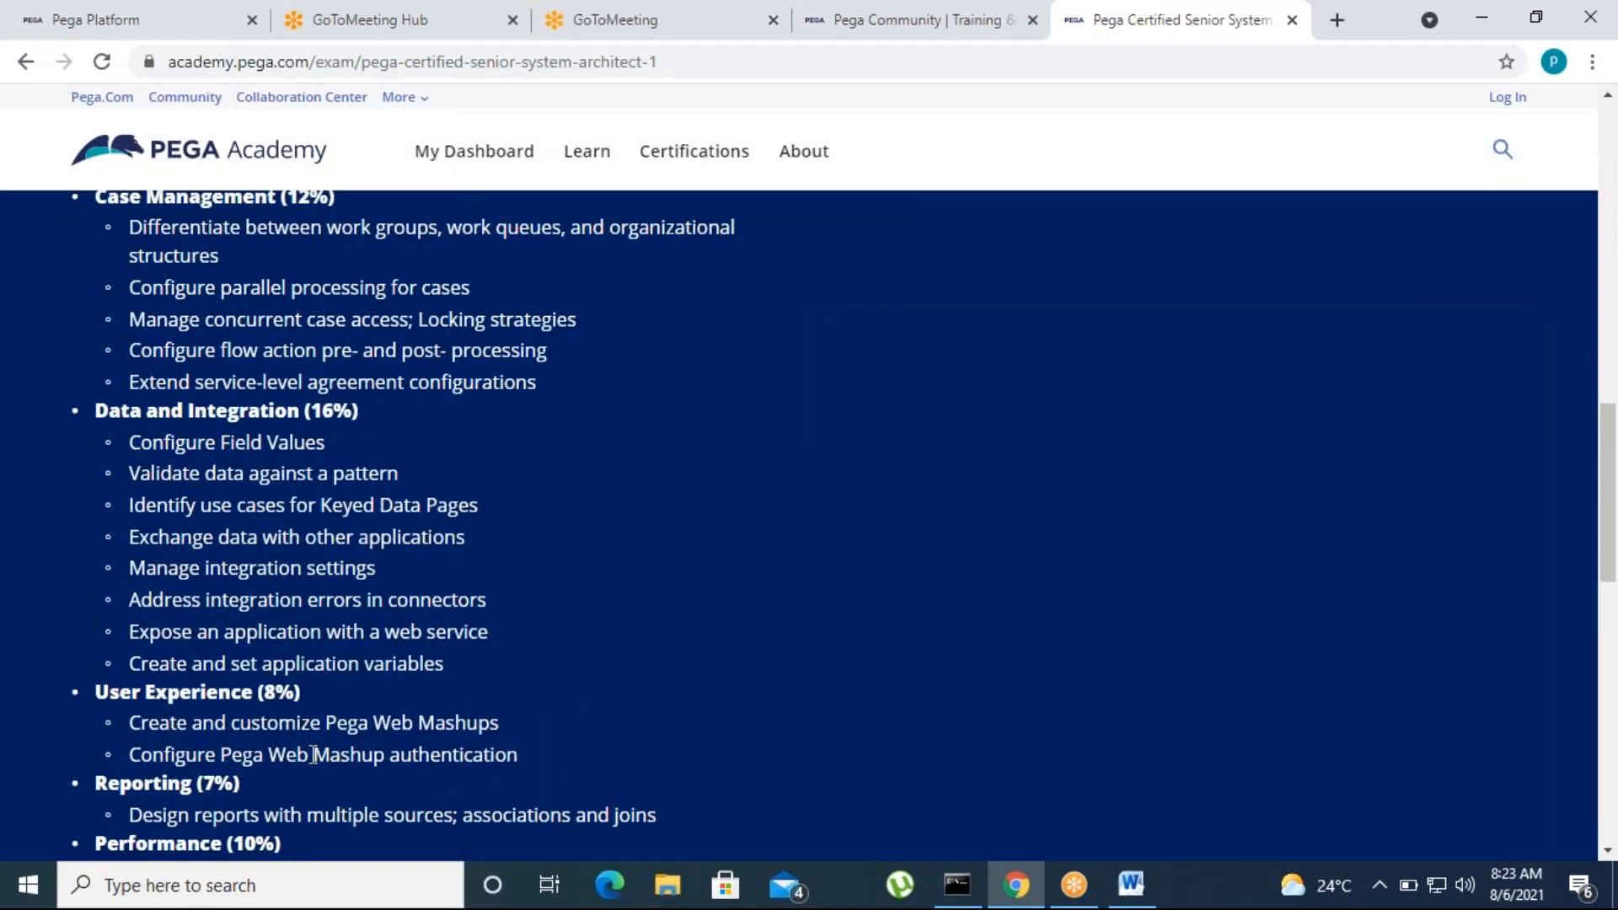
scroll(159, 521, "up", 3)
left_click_drag(122, 465, 534, 522)
left_click(444, 610)
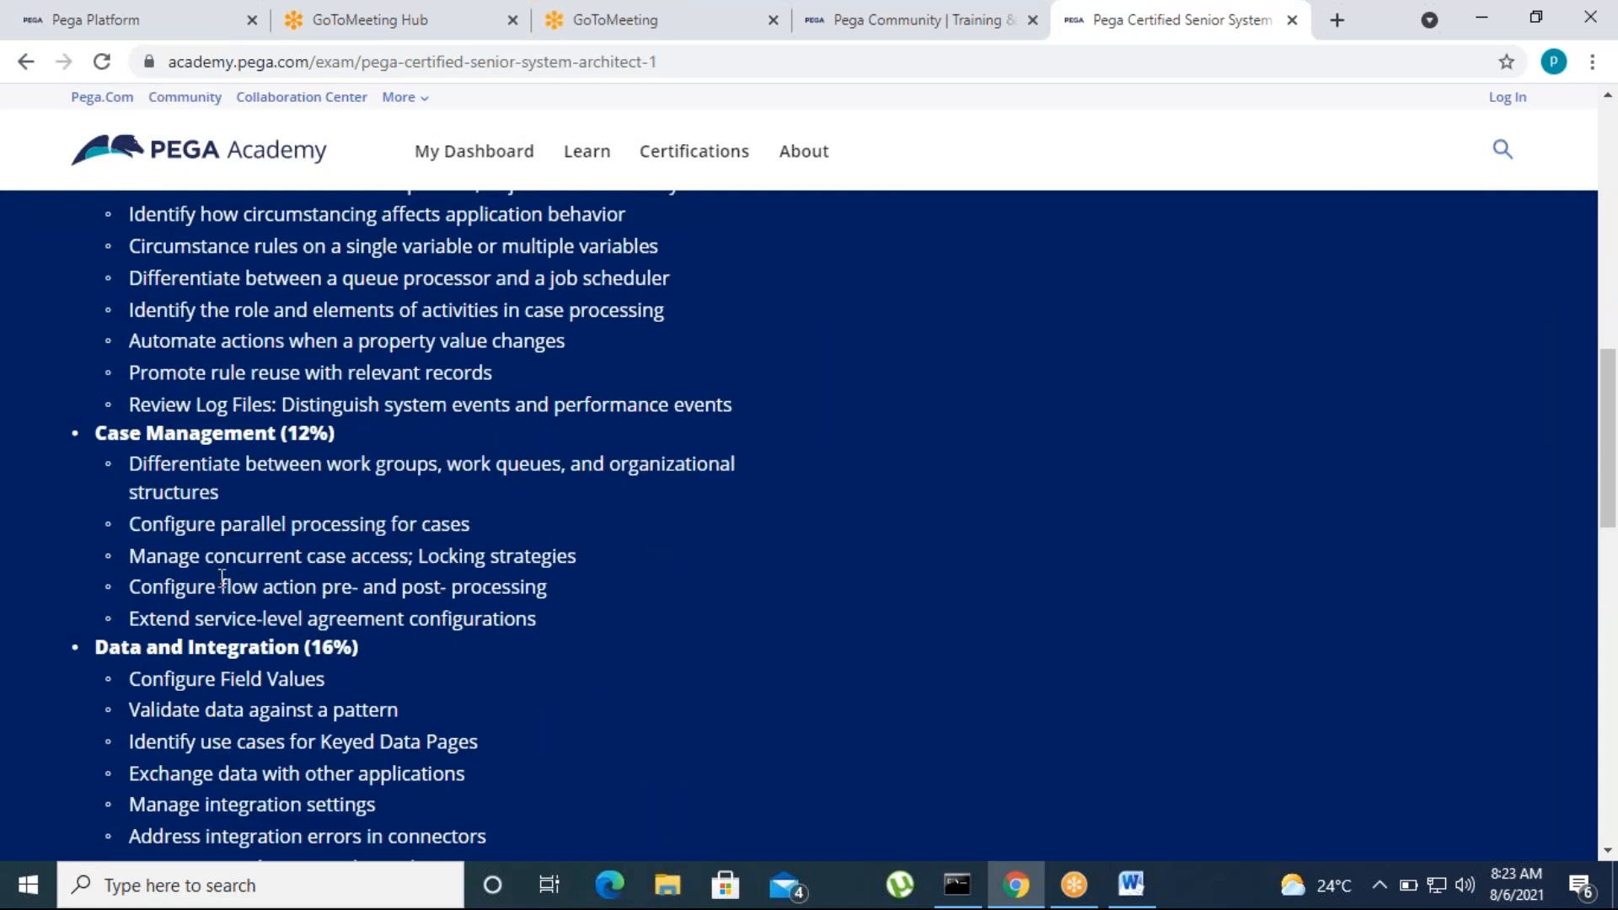
left_click_drag(580, 558, 548, 588)
left_click(376, 656)
left_click(578, 708)
left_click_drag(202, 624, 536, 621)
left_click(528, 755)
scroll(654, 724, "up", 6)
scroll(654, 726, "up", 6)
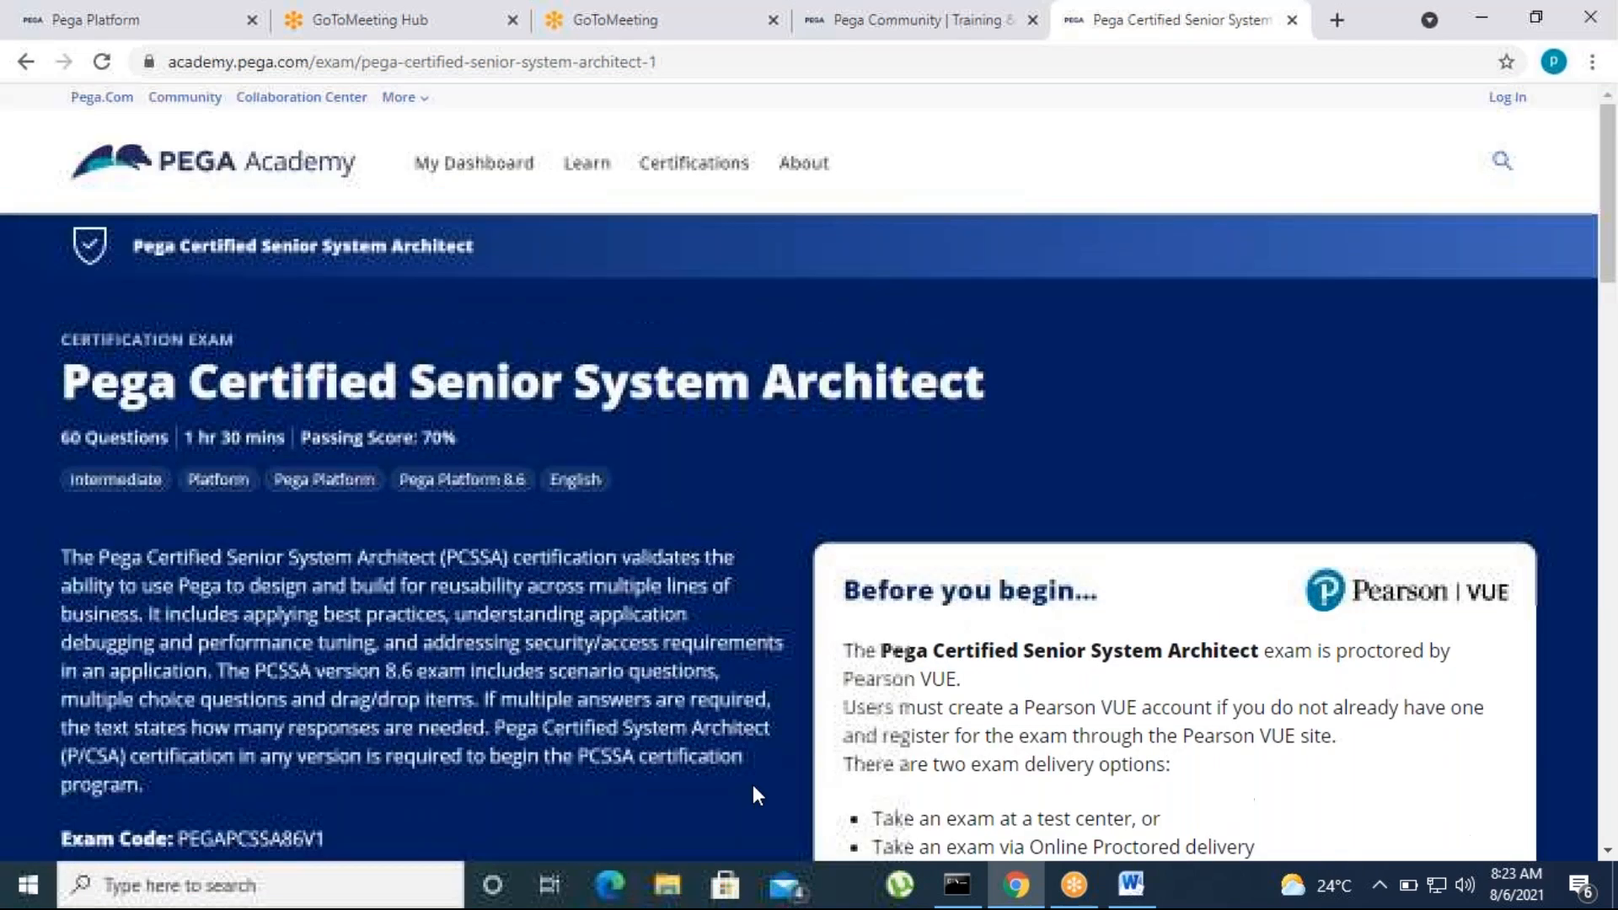
Bring up the Pega Platform login tab, switch to Word and highlight the Parallel processing topic while reviewing the list
left_click(141, 10)
key("alt+Tab")
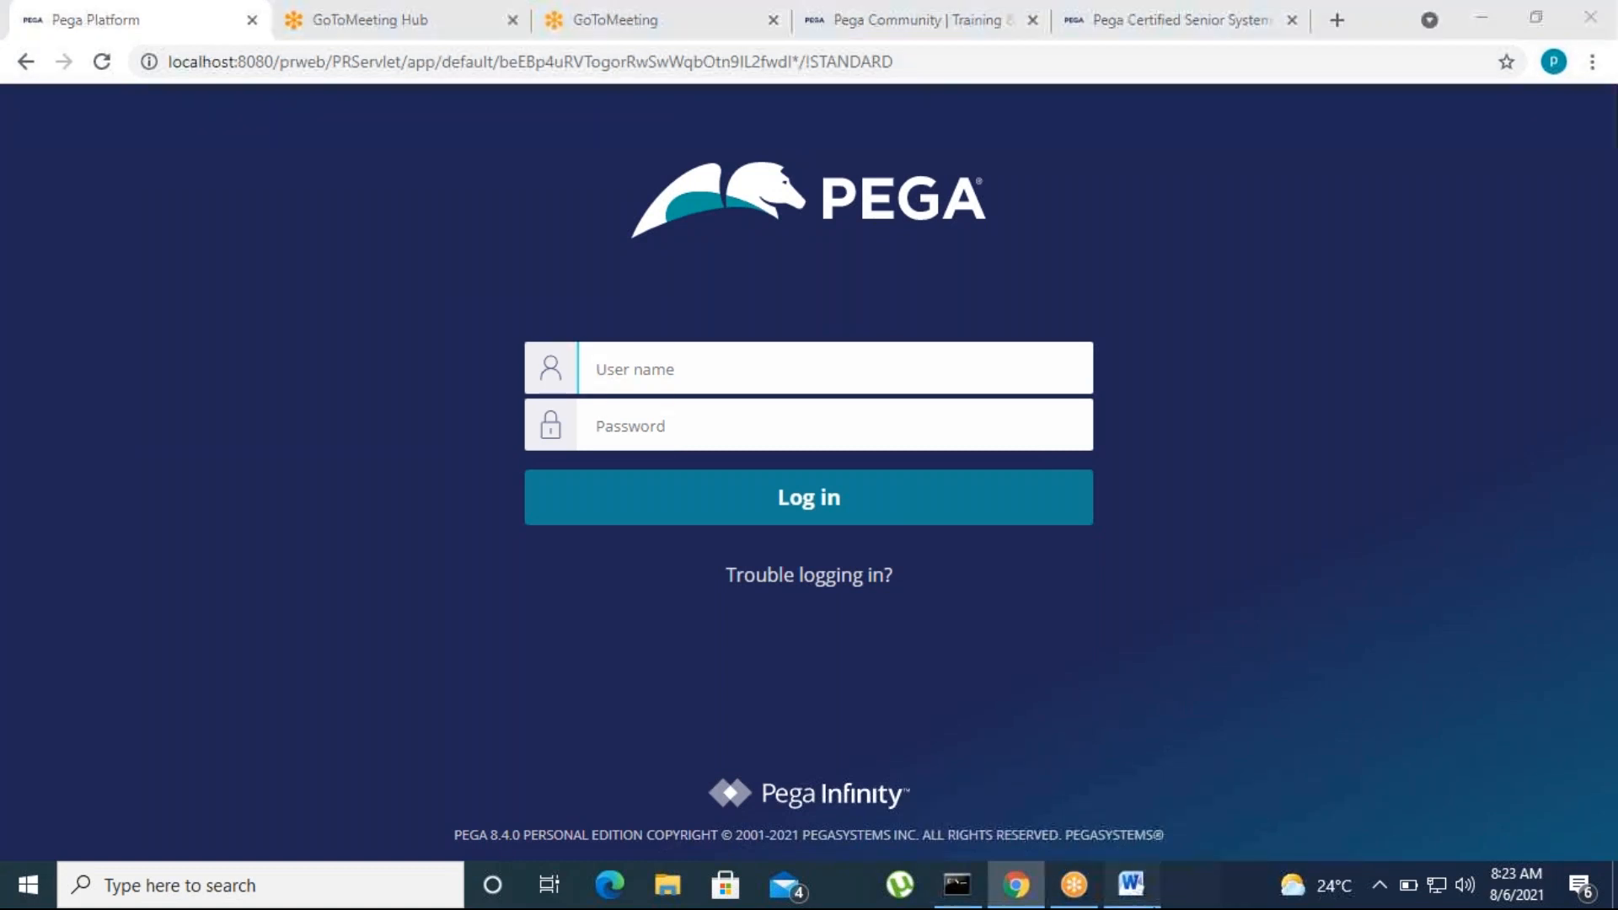
left_click_drag(440, 452, 646, 447)
left_click(647, 555)
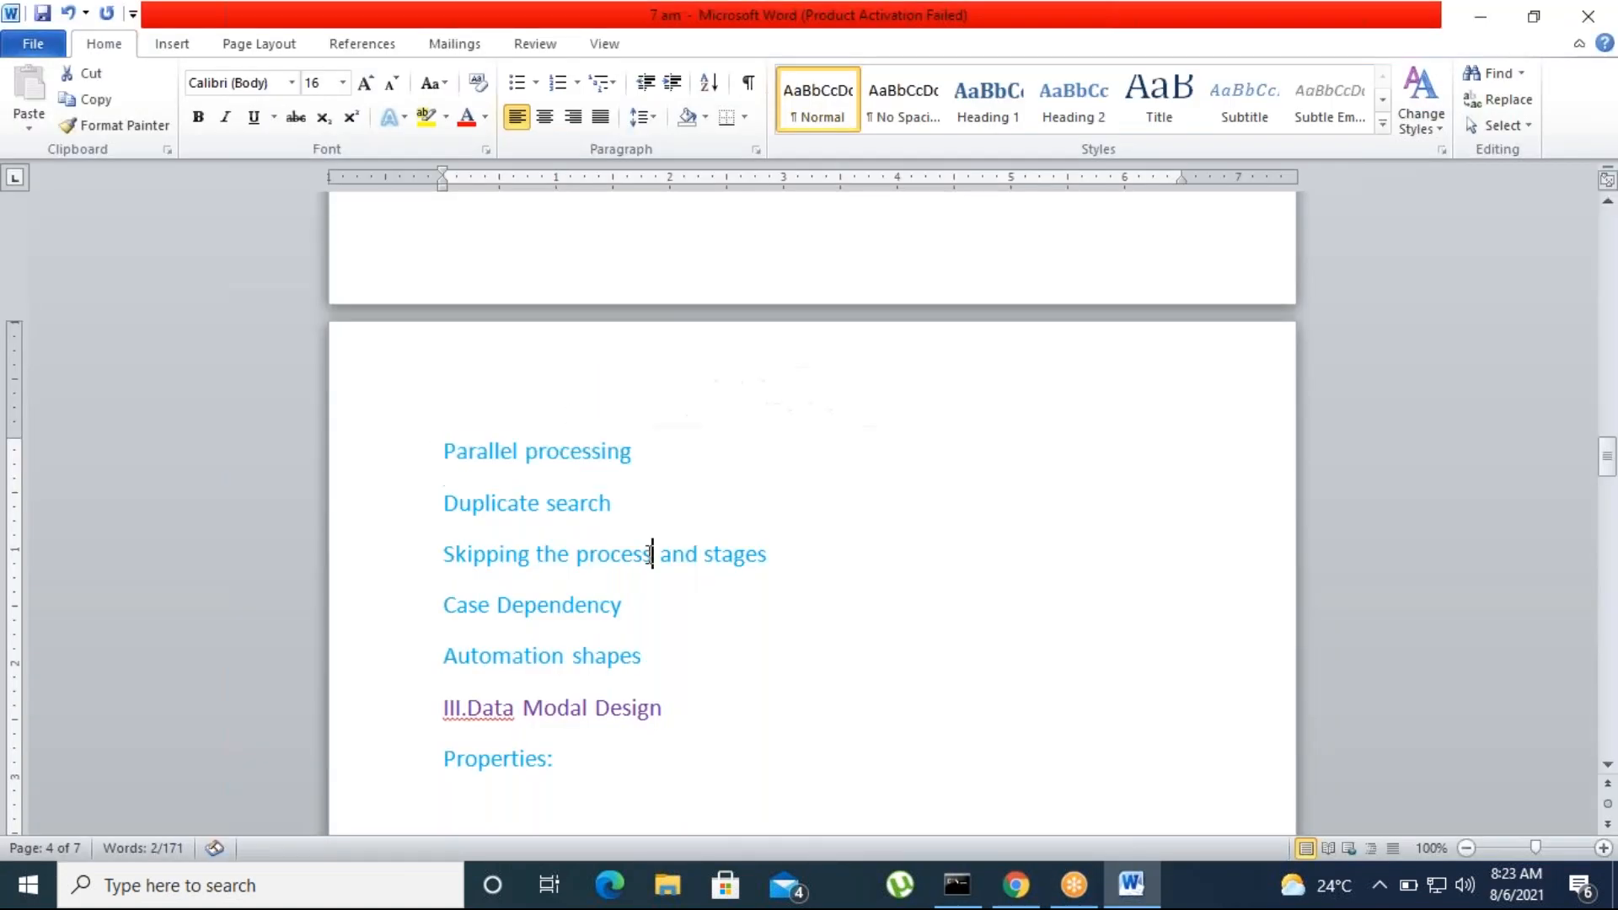
left_click_drag(444, 451, 643, 455)
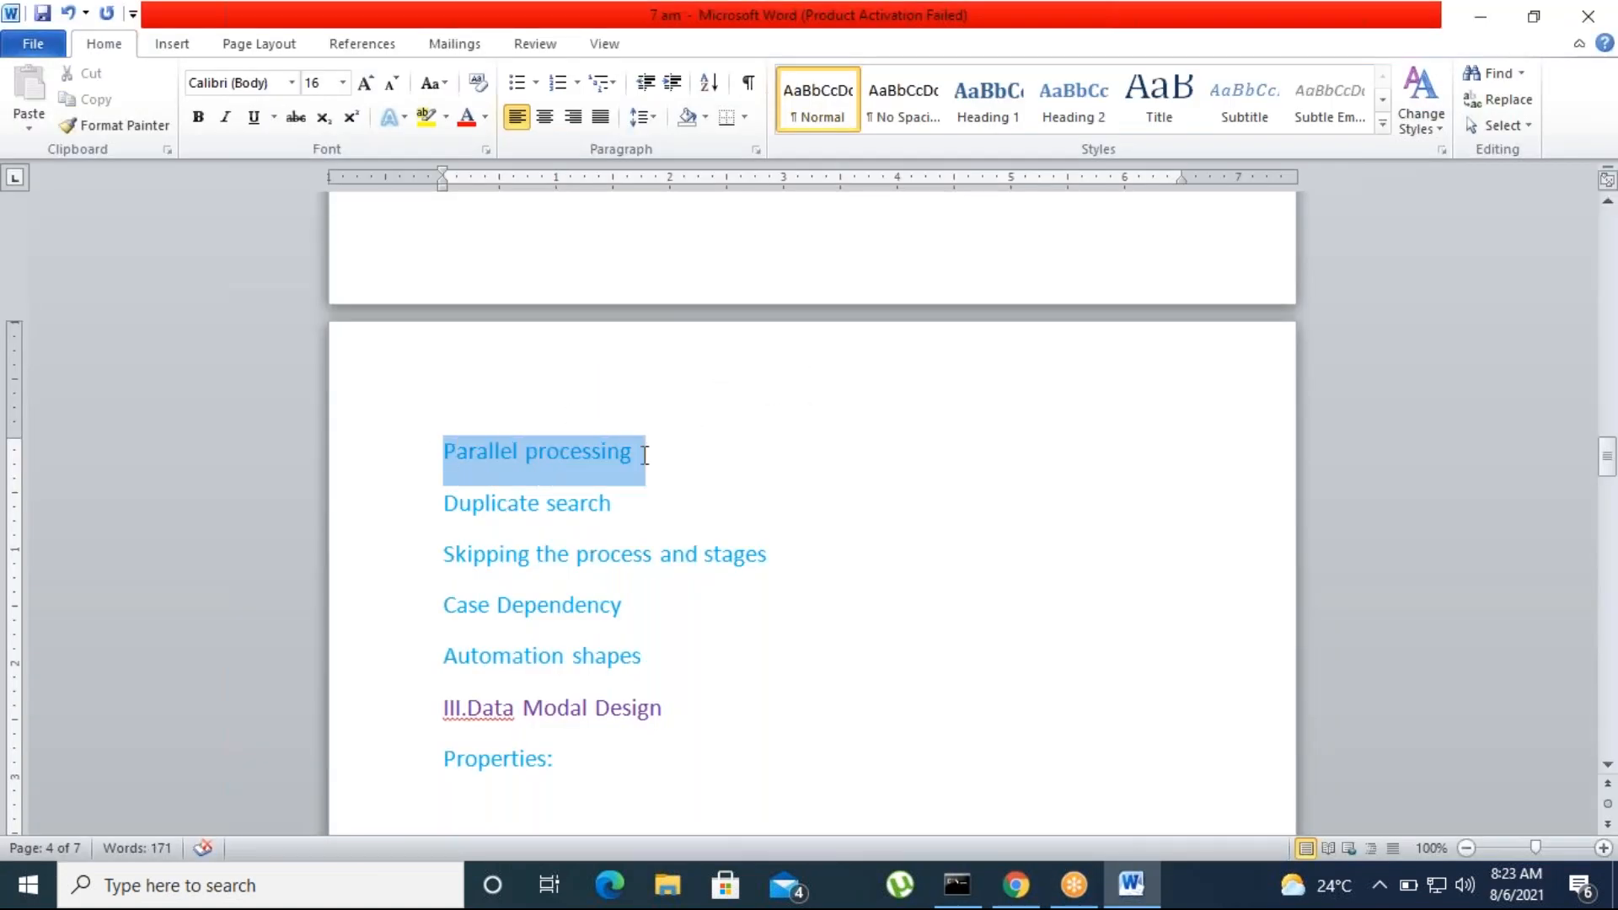
left_click(653, 550)
left_click_drag(444, 451, 668, 535)
scroll(679, 625, "up", 2)
scroll(659, 693, "down", 5)
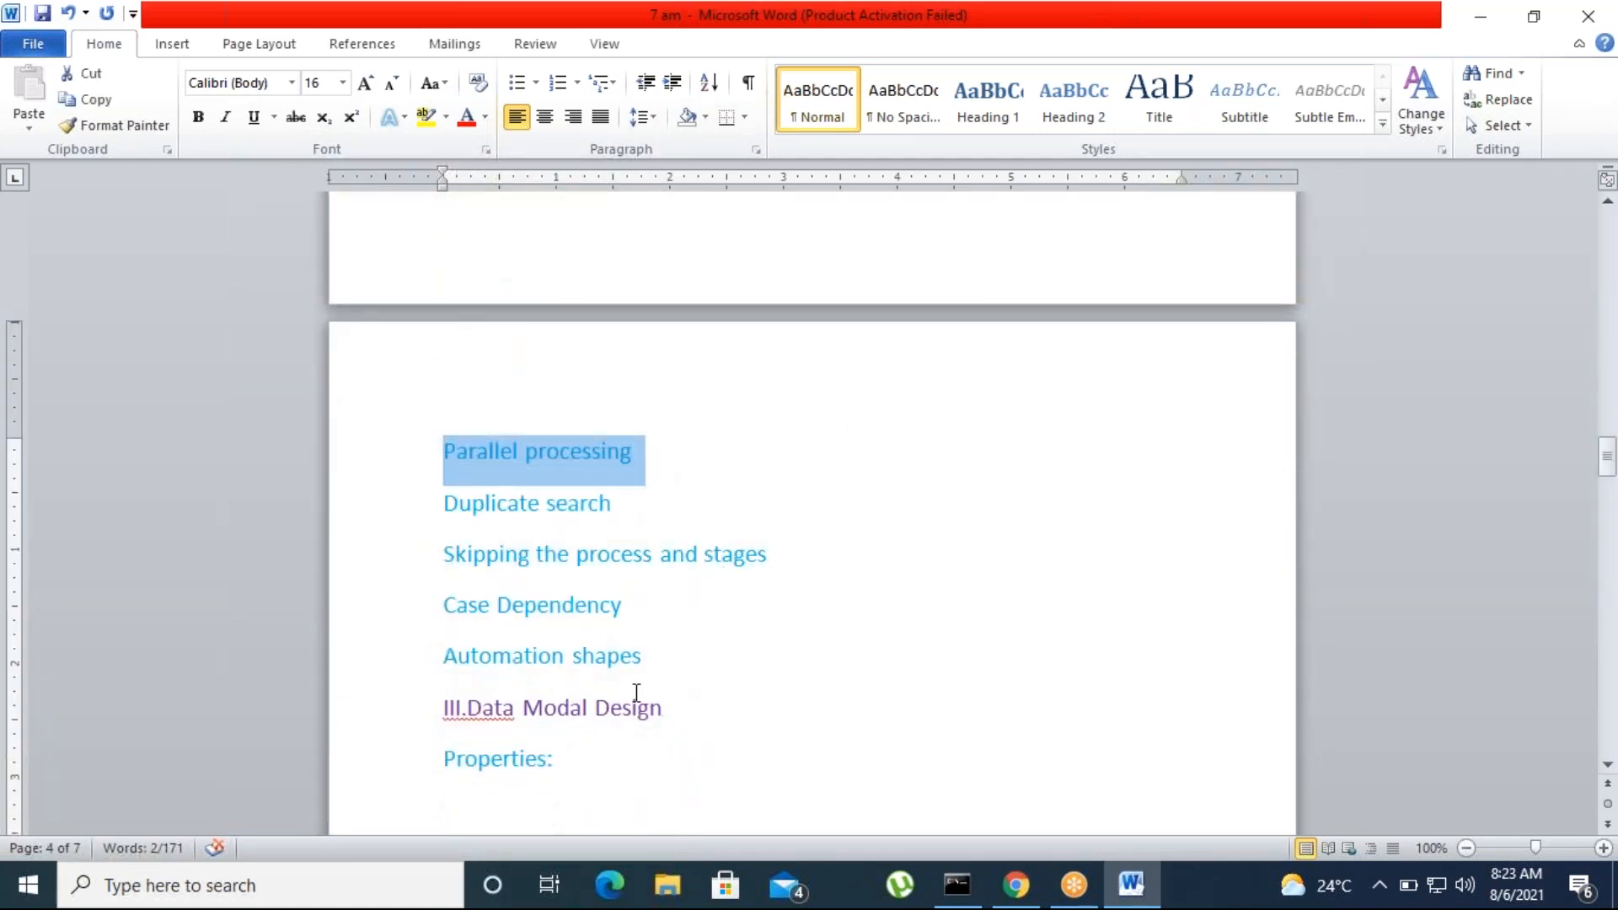
left_click(1094, 38)
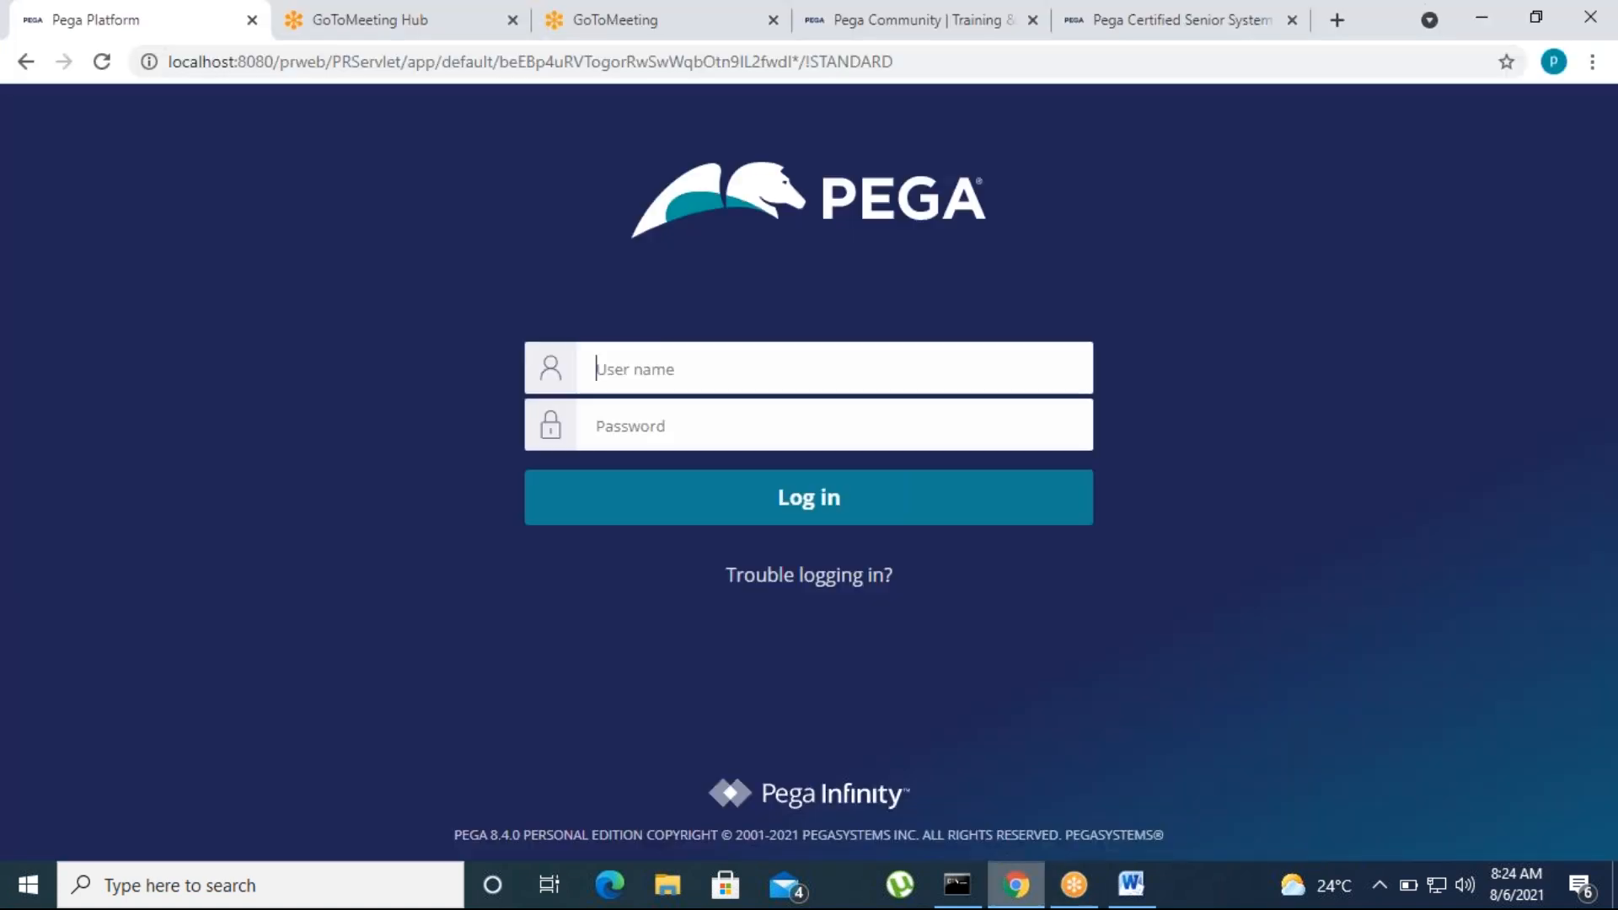
Switch to Chrome and log in to Pega Platform as the BCards admin operator, entering the account password
left_click(1016, 885)
left_click(683, 368)
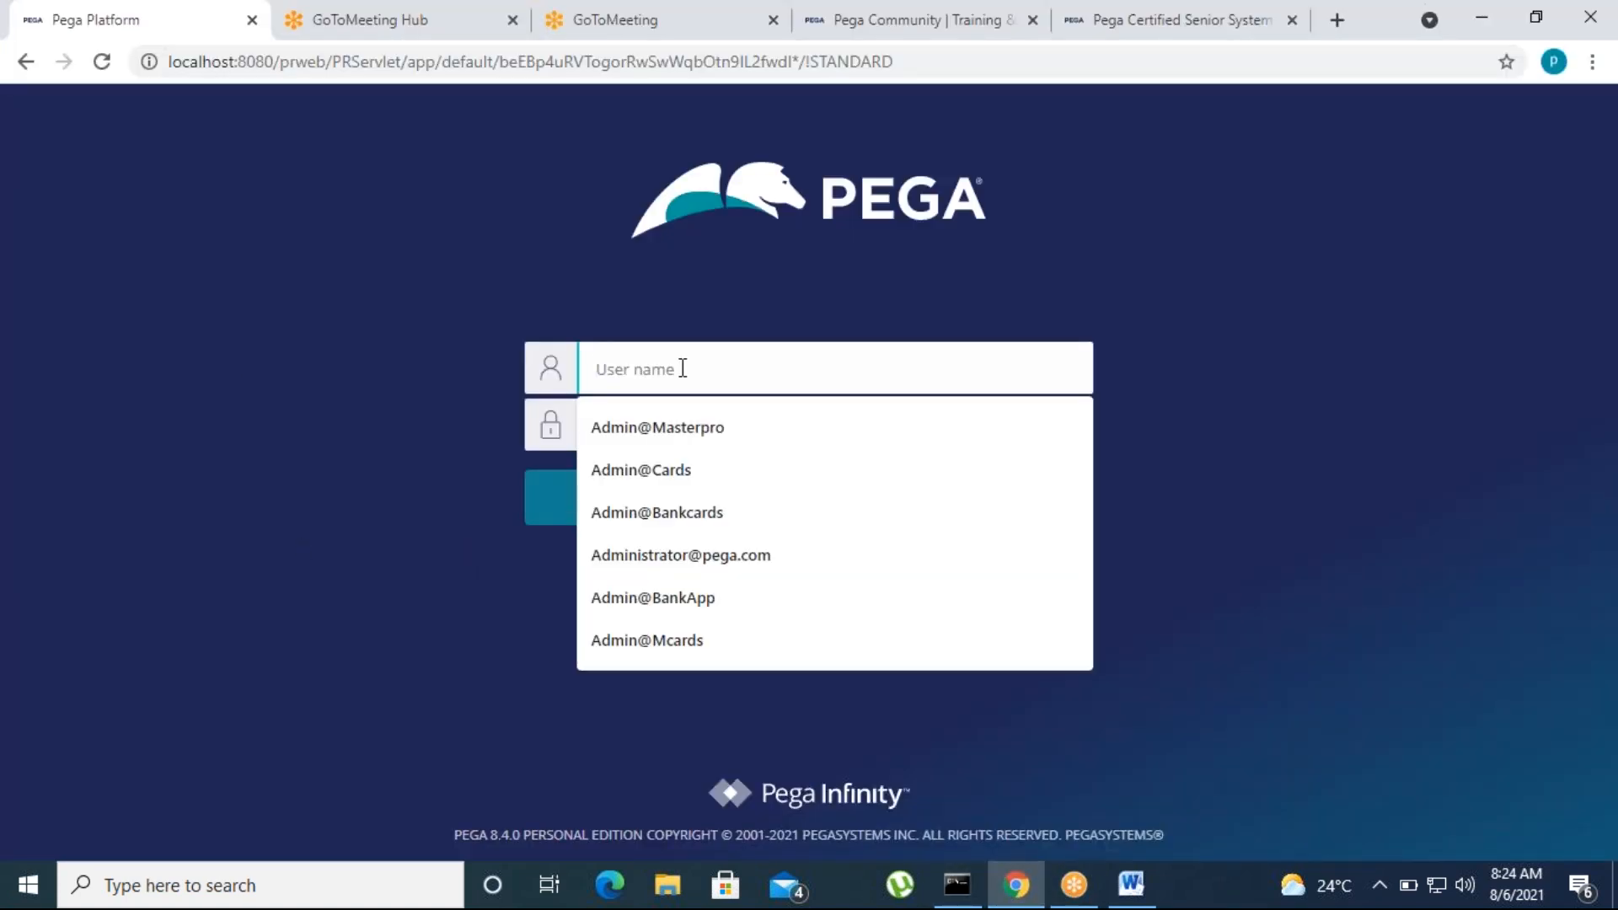
type("Admin@")
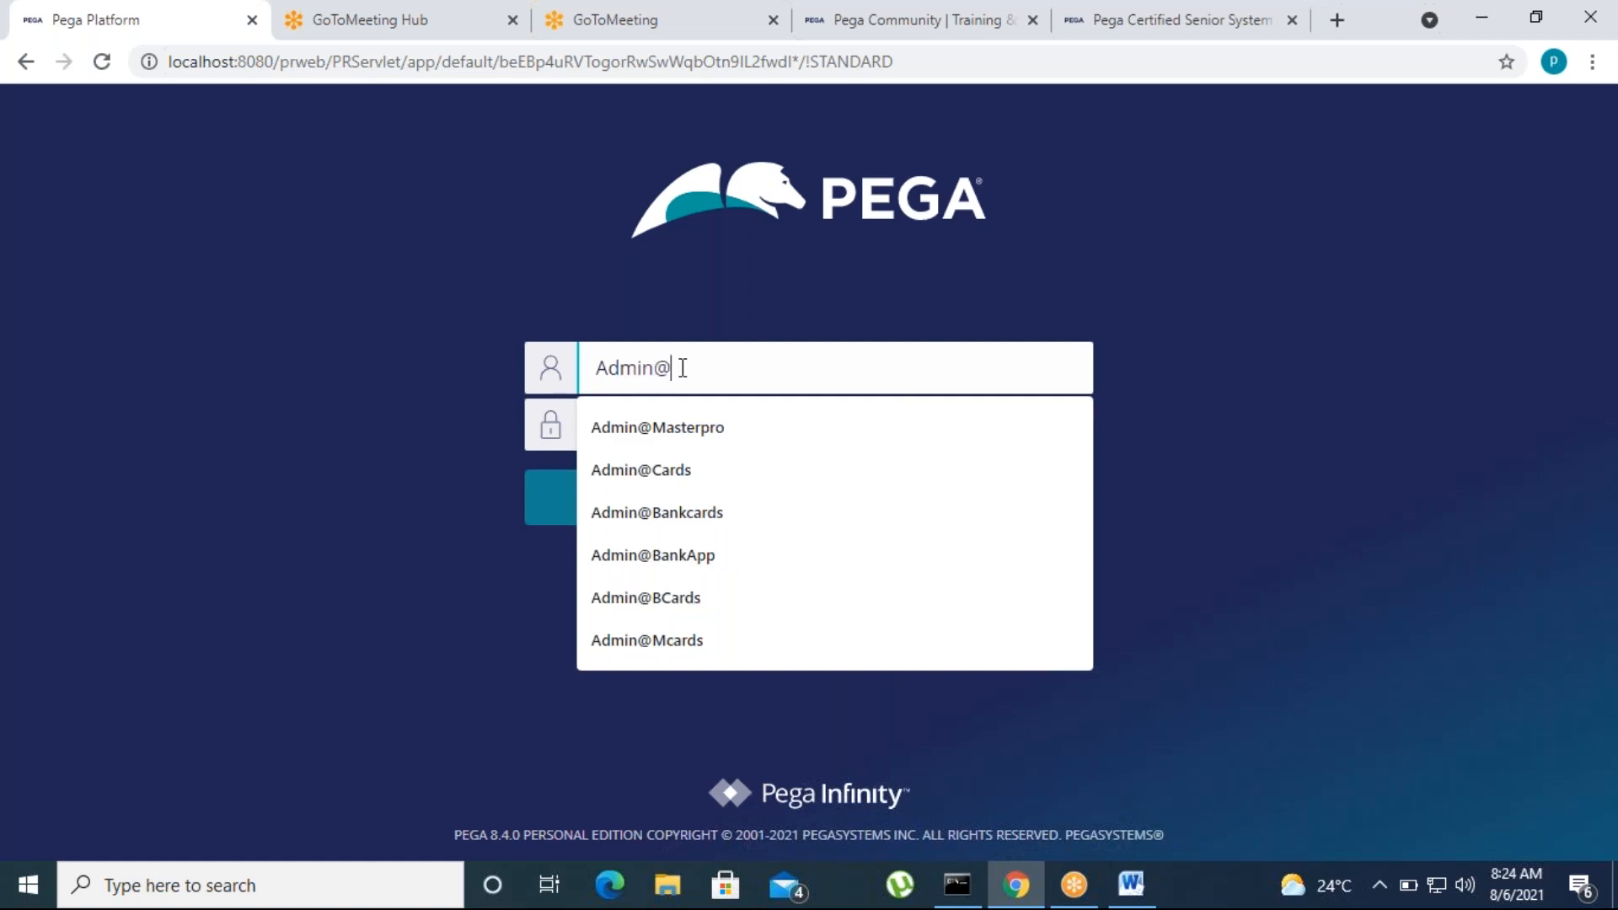
type("BCards")
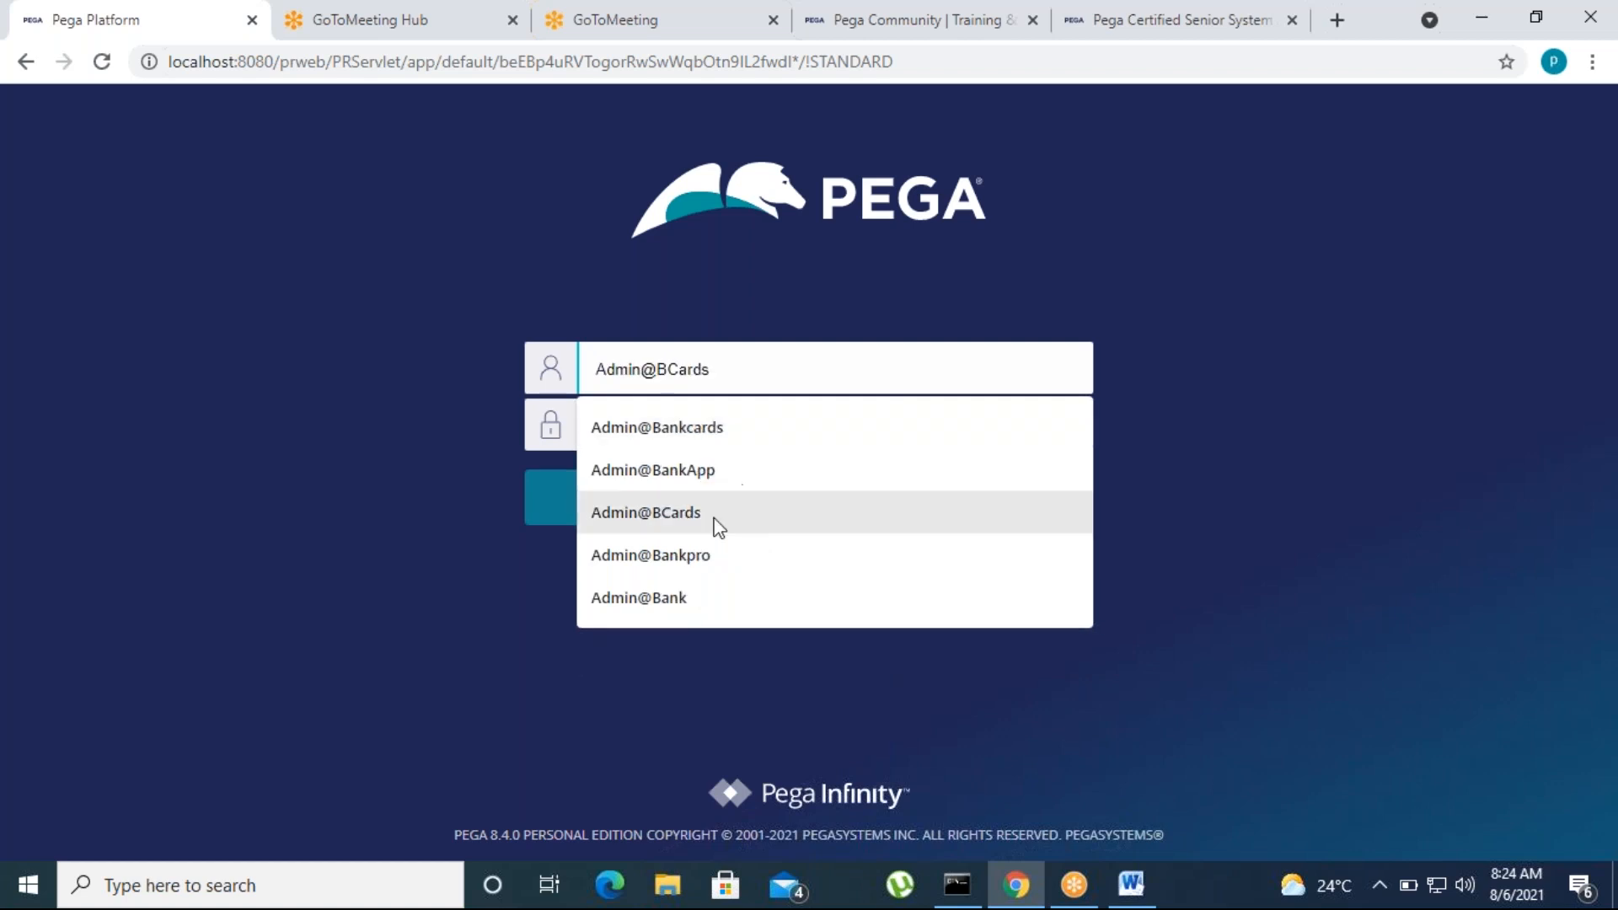
left_click(715, 514)
left_click(667, 438)
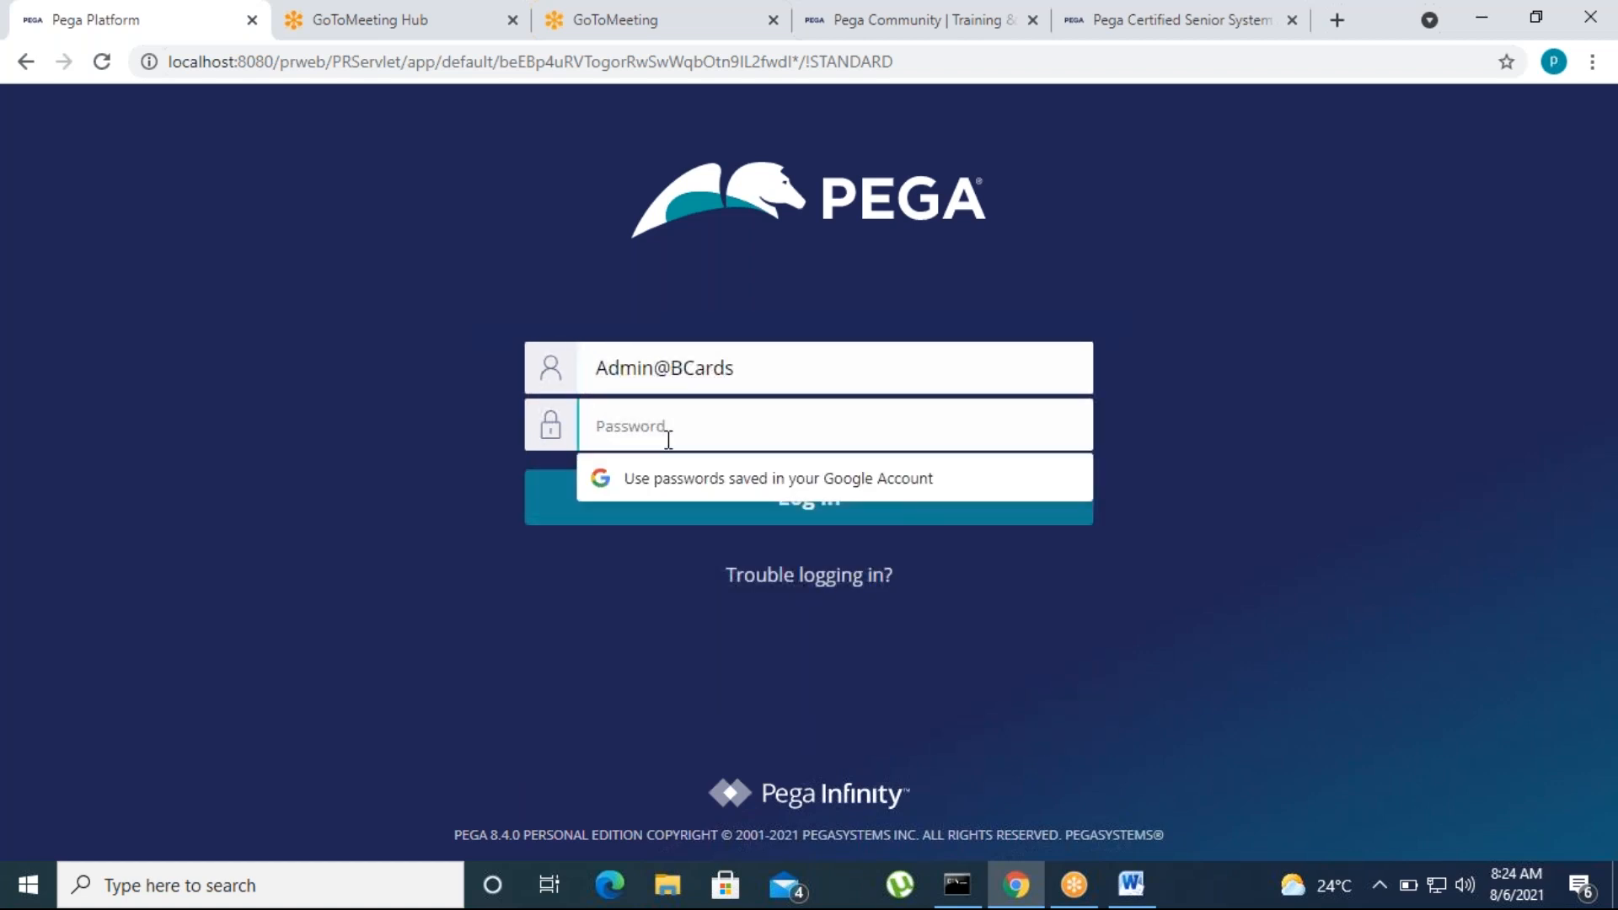
type("•")
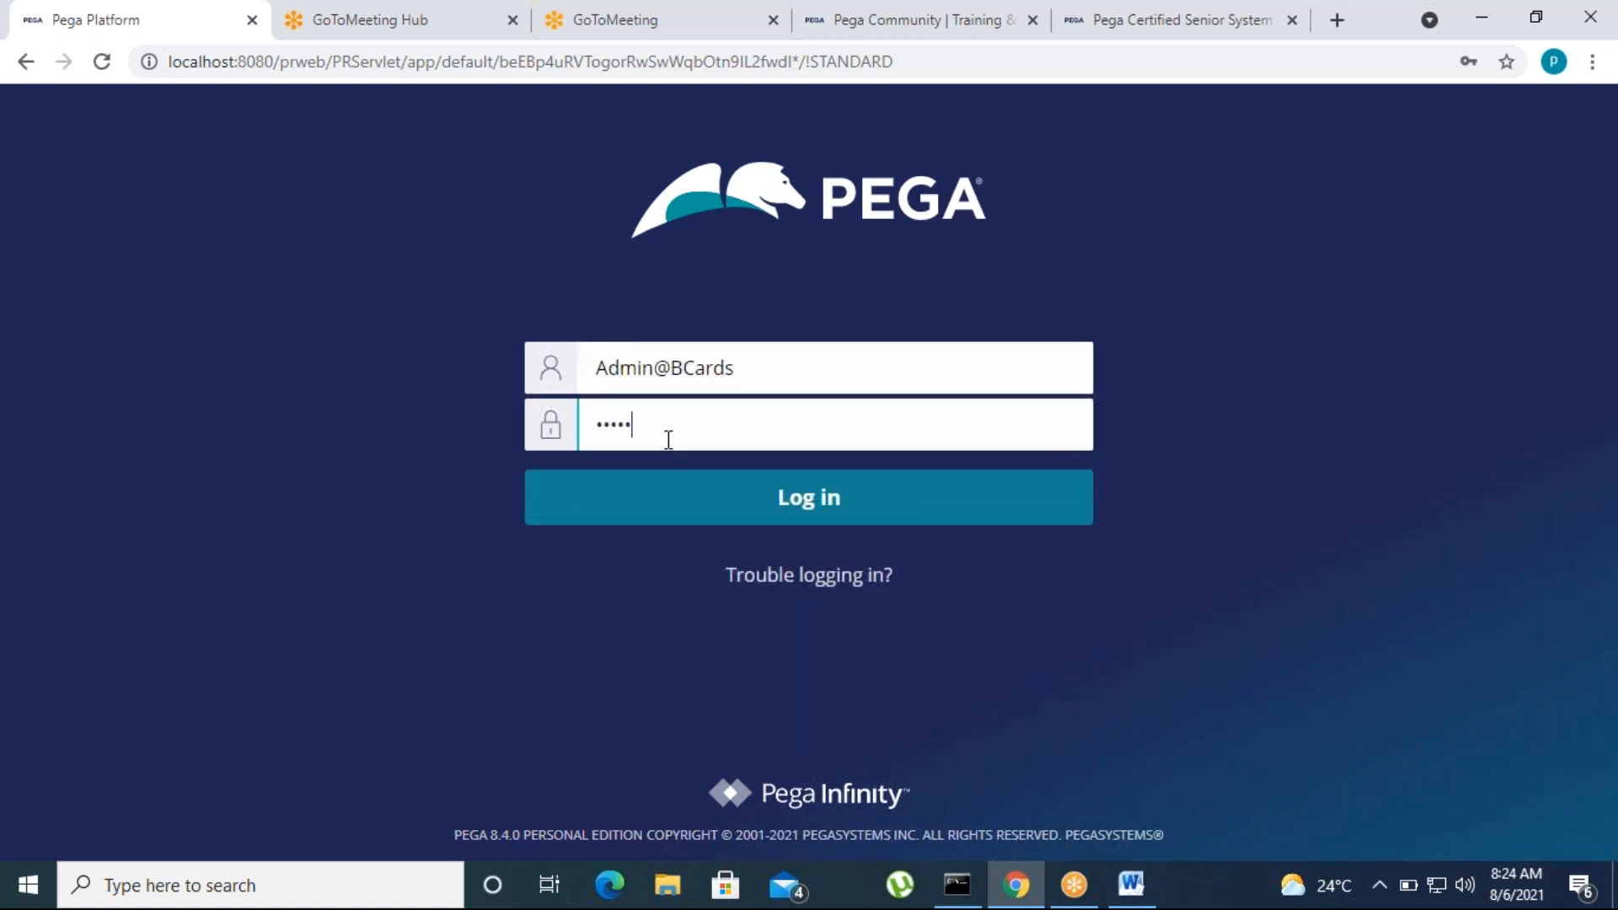
left_click(712, 502)
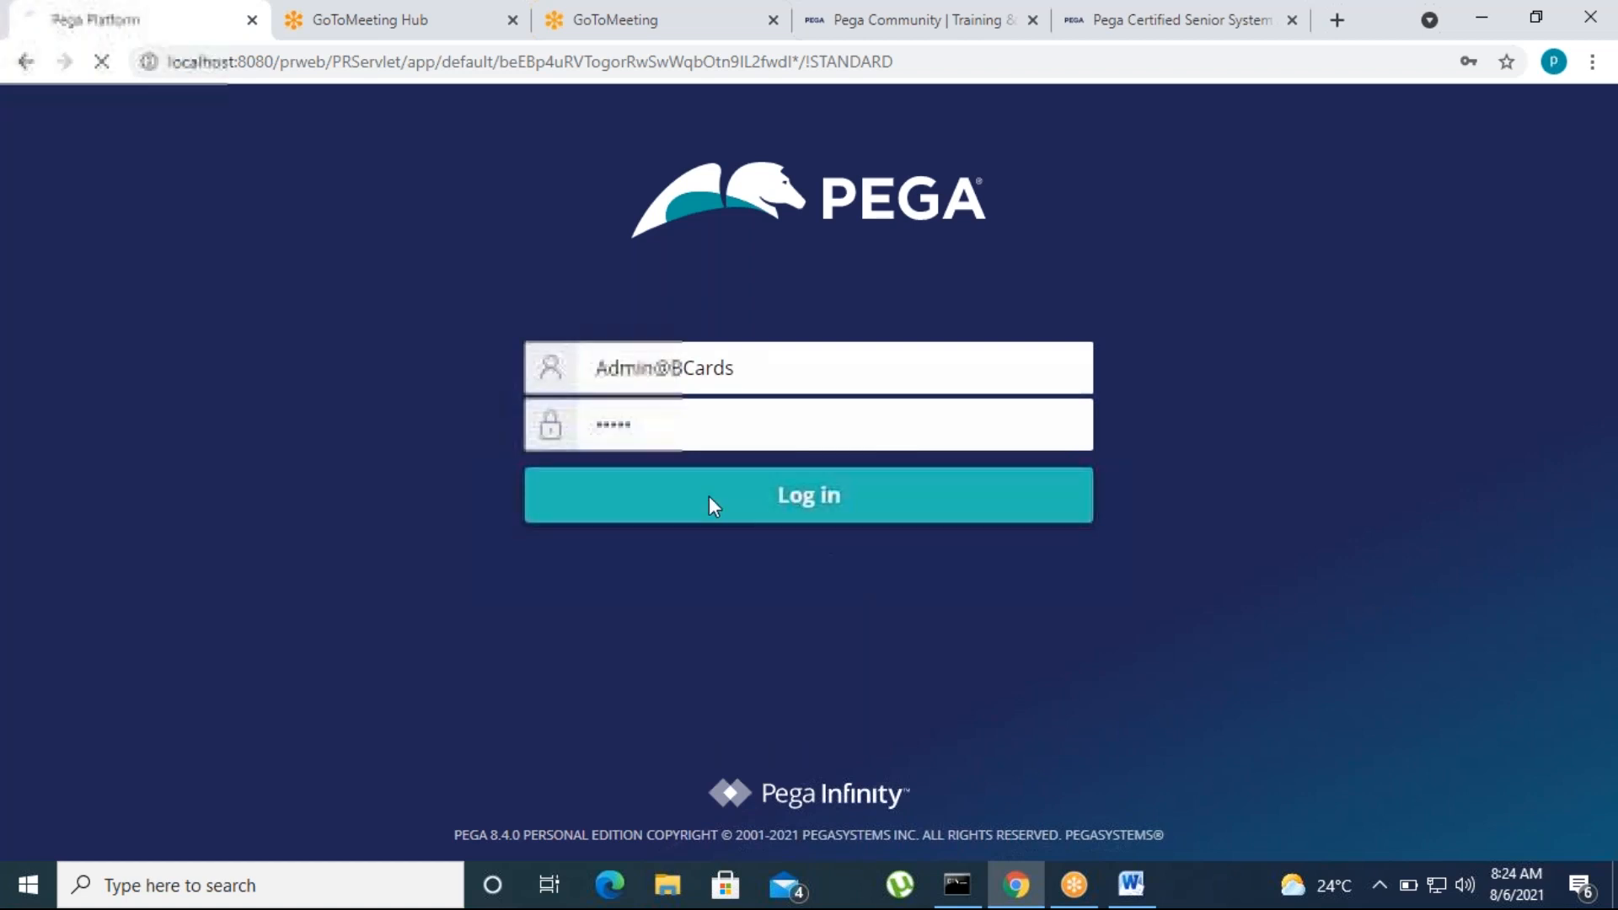
Switch to Word and review the case design topics from Locking and Parallel processing through Automation shapes
left_click(1131, 884)
scroll(590, 506, "up", 8)
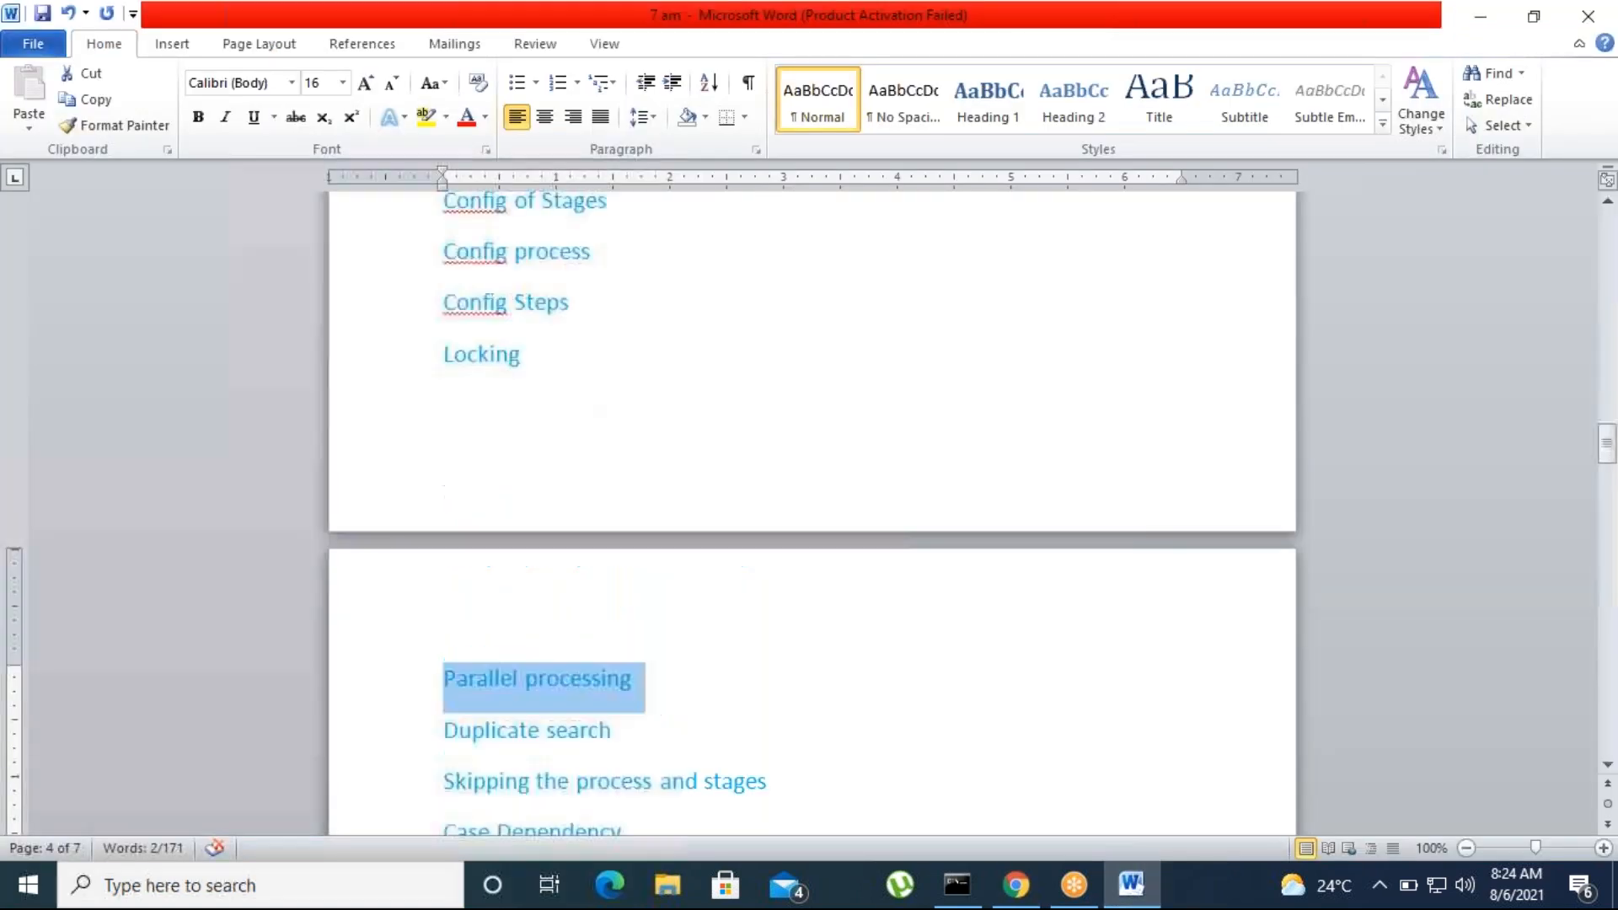
left_click_drag(443, 370, 567, 549)
left_click(567, 583)
scroll(574, 618, "down", 10)
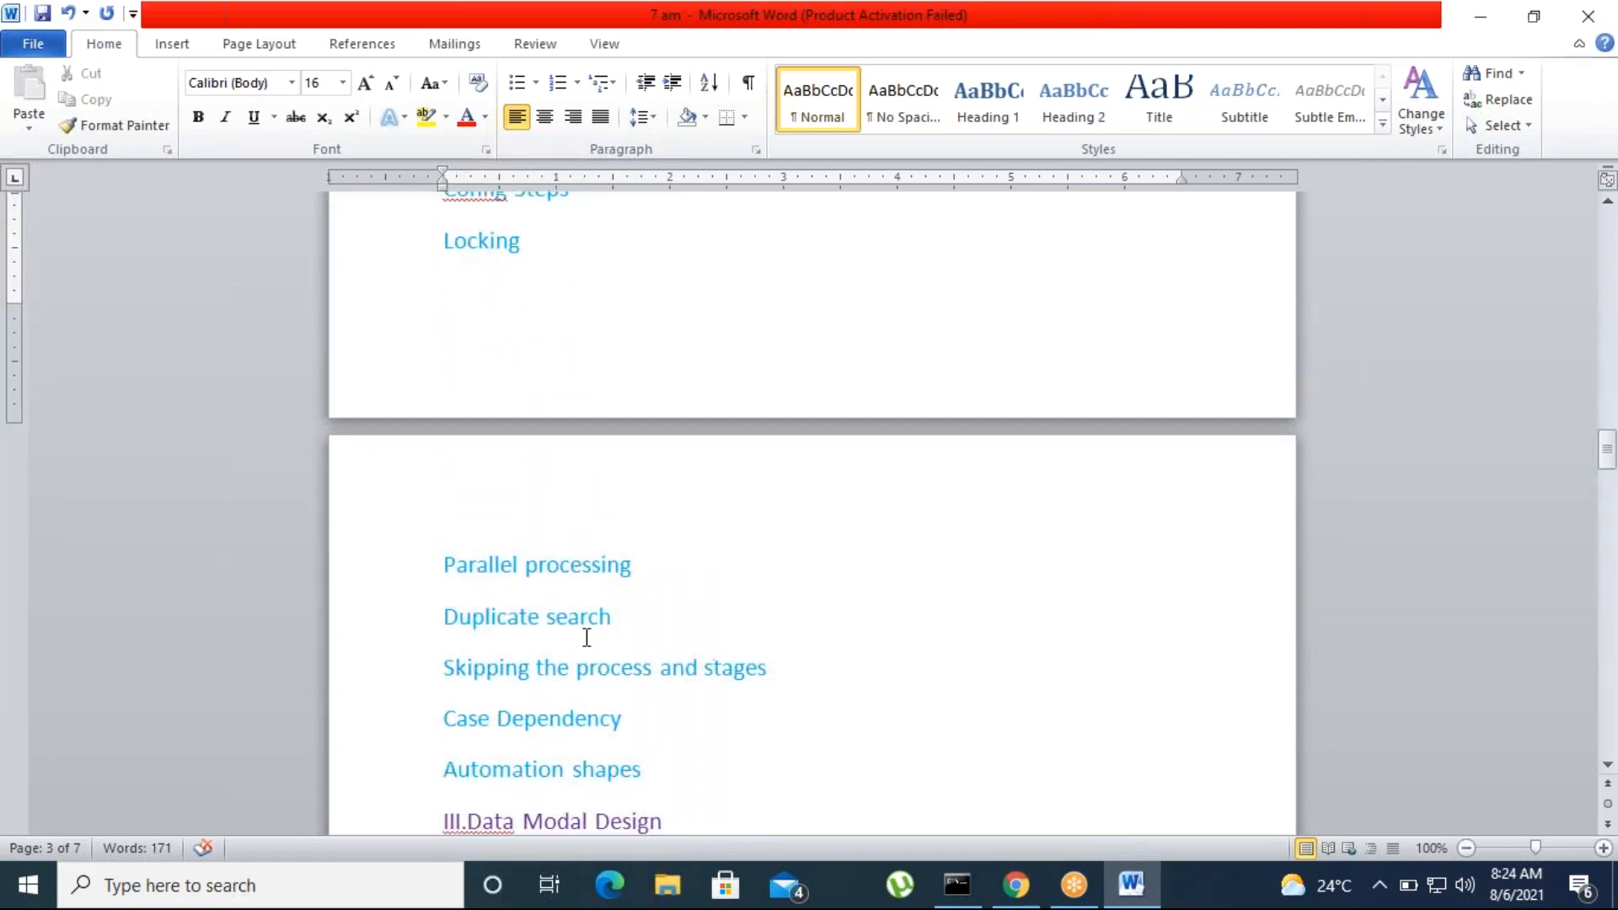
left_click_drag(445, 345, 589, 578)
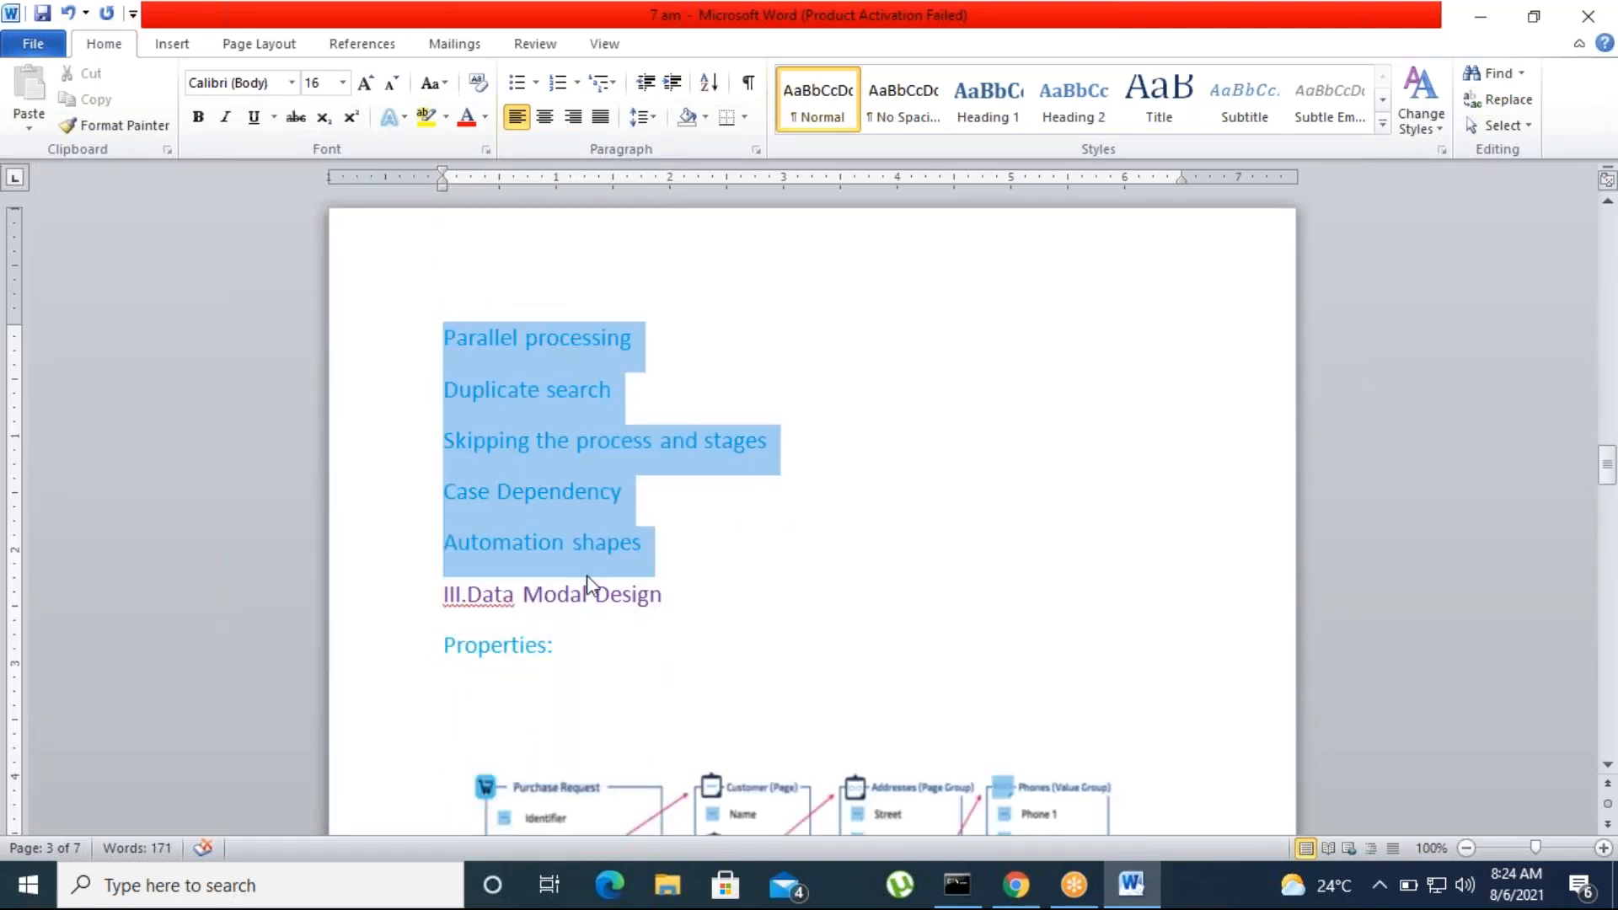
left_click(716, 568)
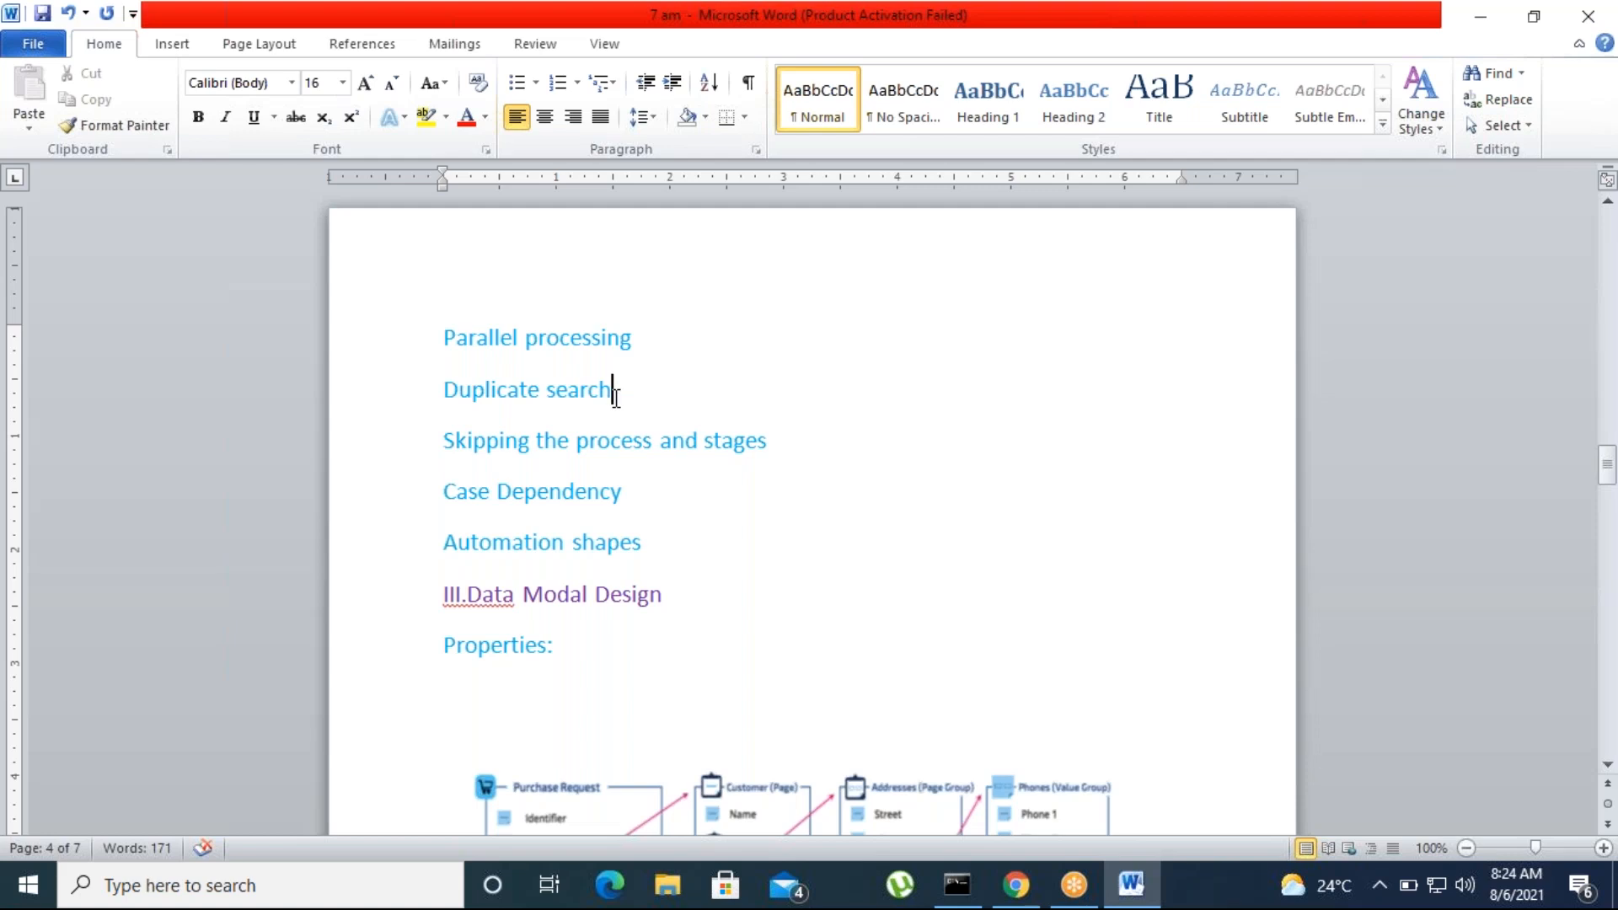
left_click_drag(445, 444, 780, 451)
left_click(769, 557)
Switch to Chrome, open the KMBP case type in Dev Studio and narrow the explorer beside its workflow
left_click(1016, 885)
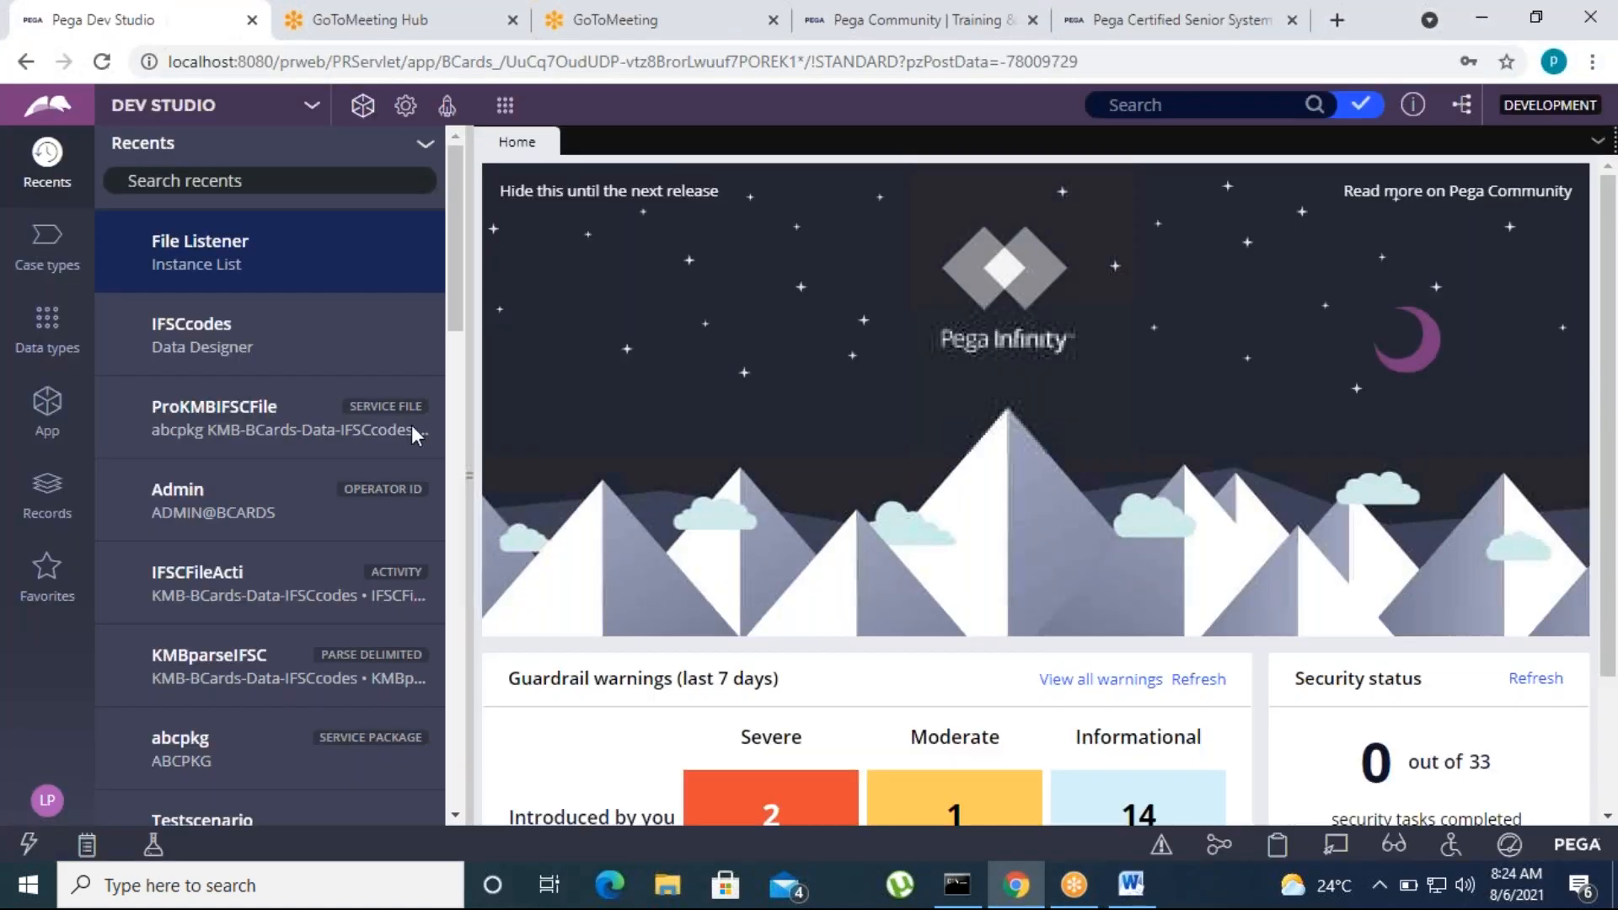
left_click(46, 417)
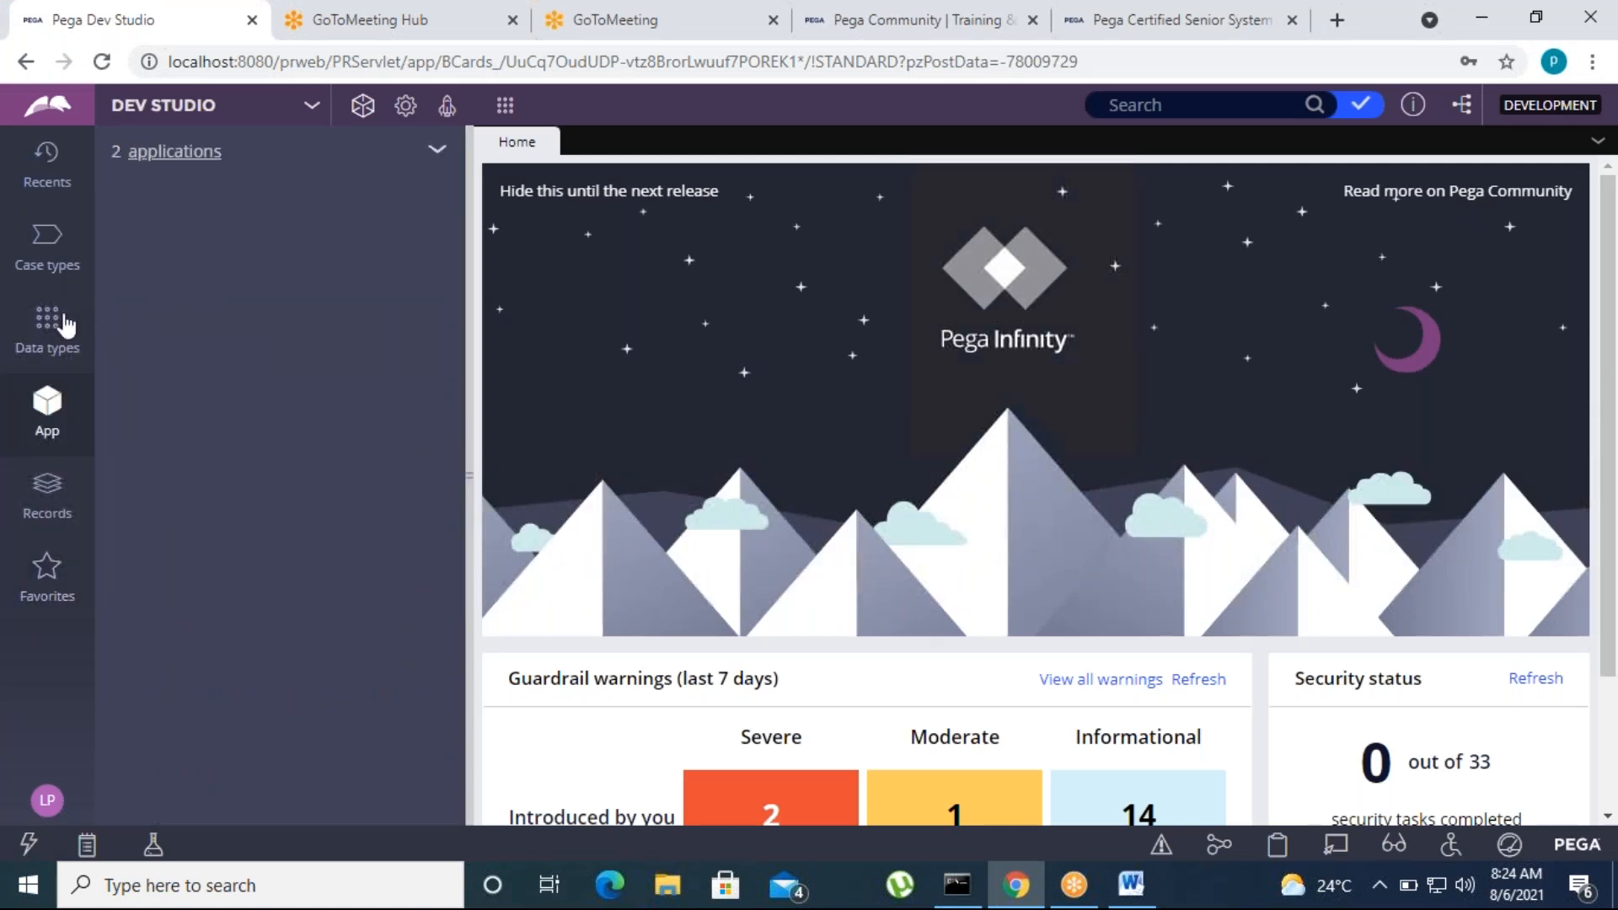
left_click(52, 257)
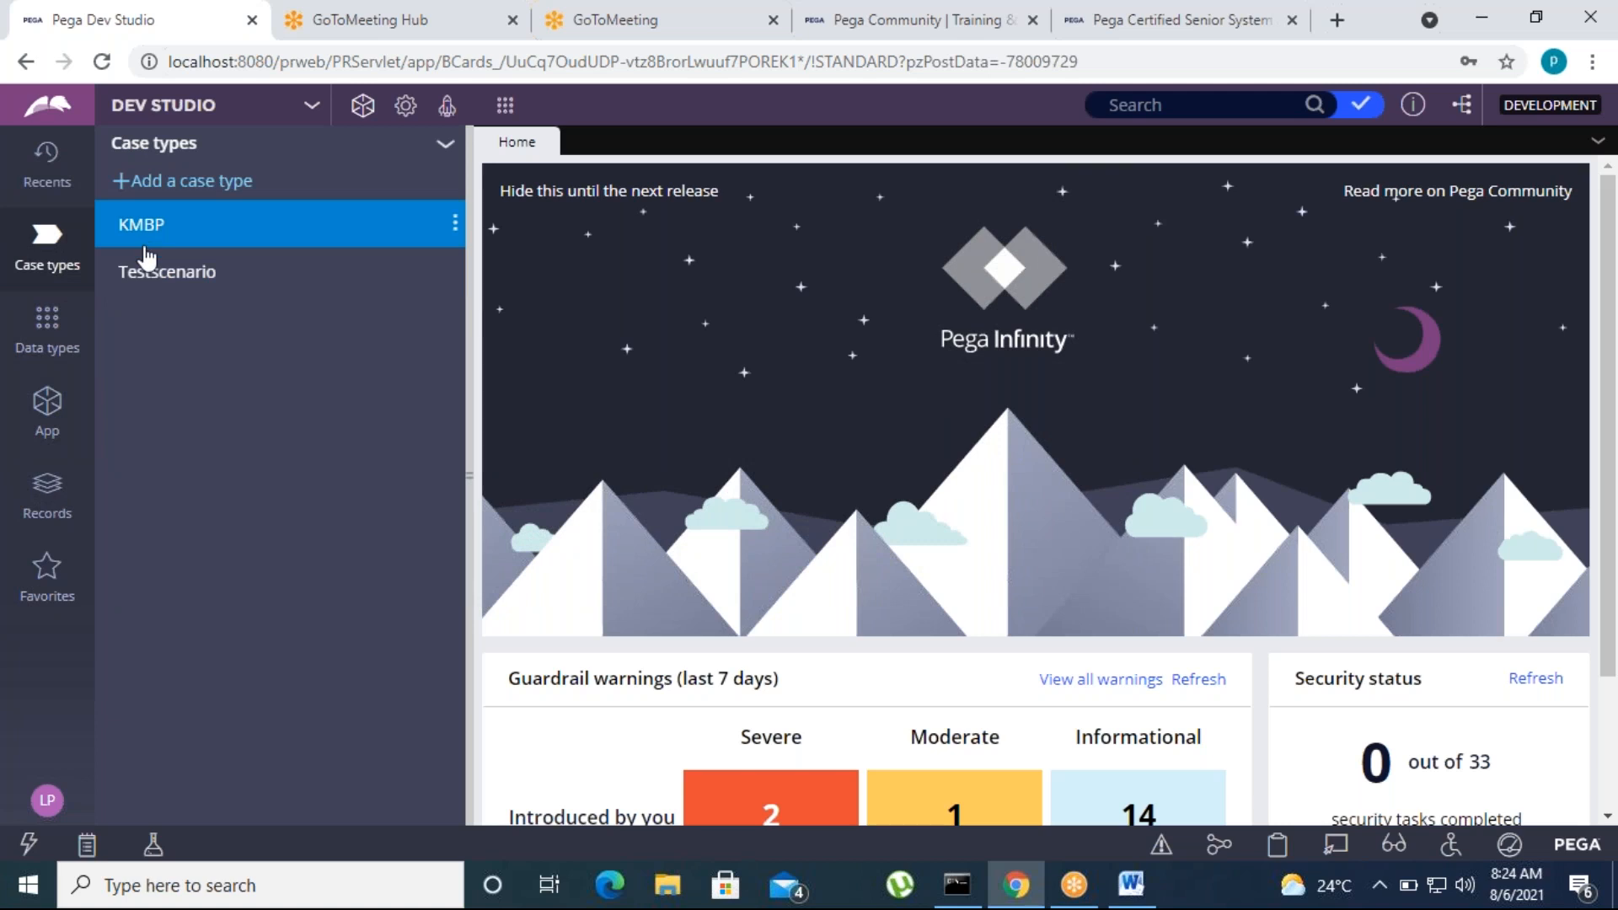
left_click(145, 245)
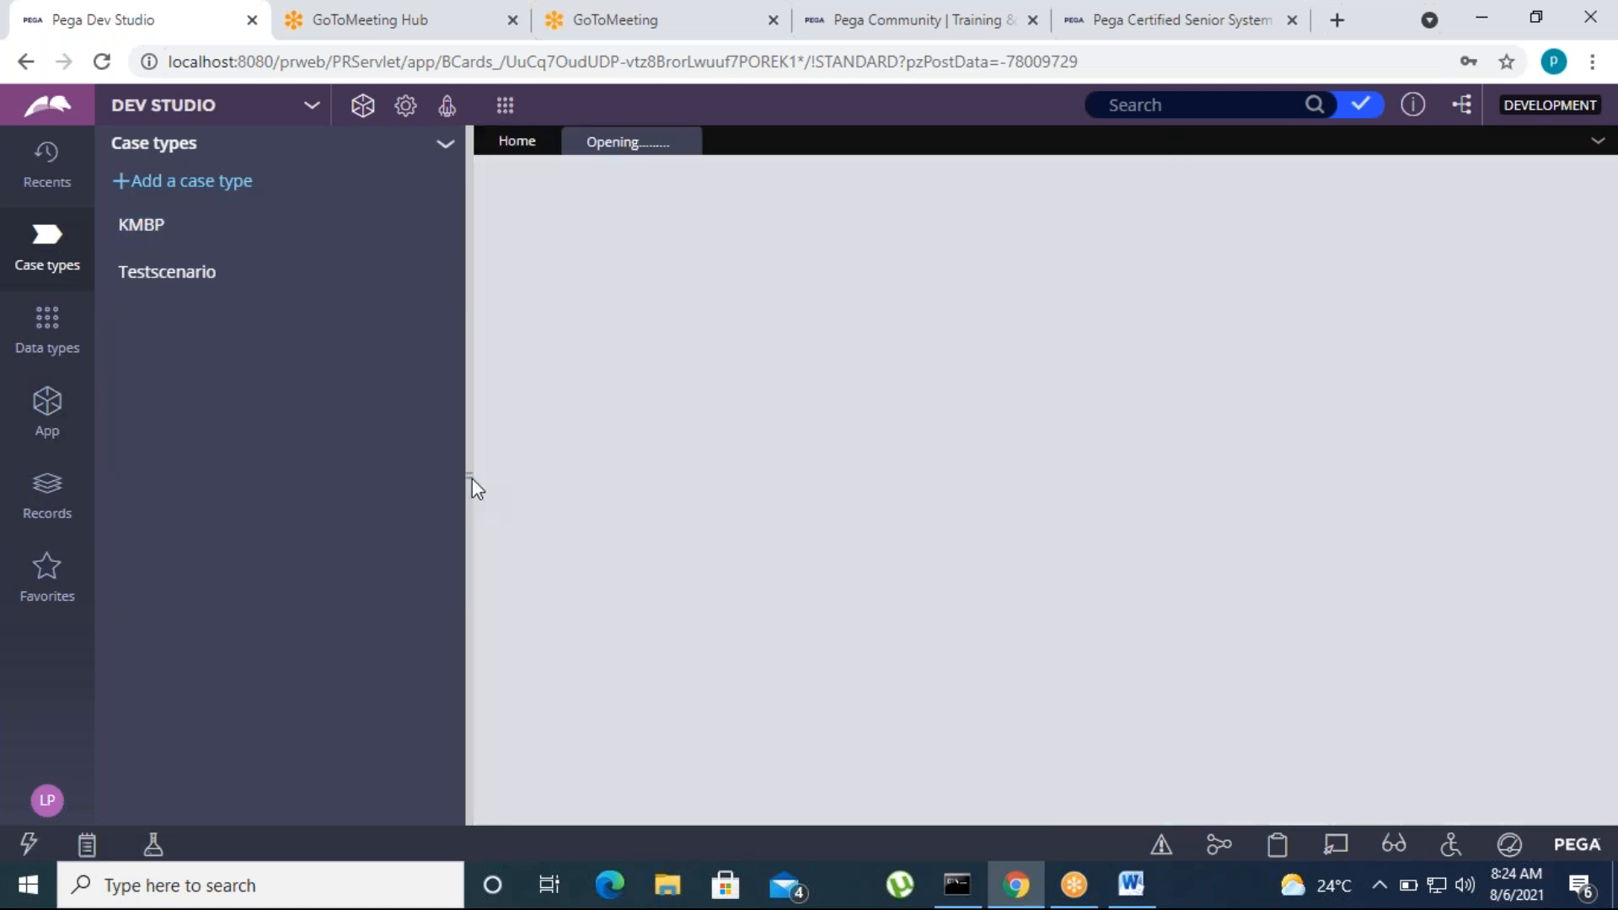
left_click_drag(468, 475, 405, 475)
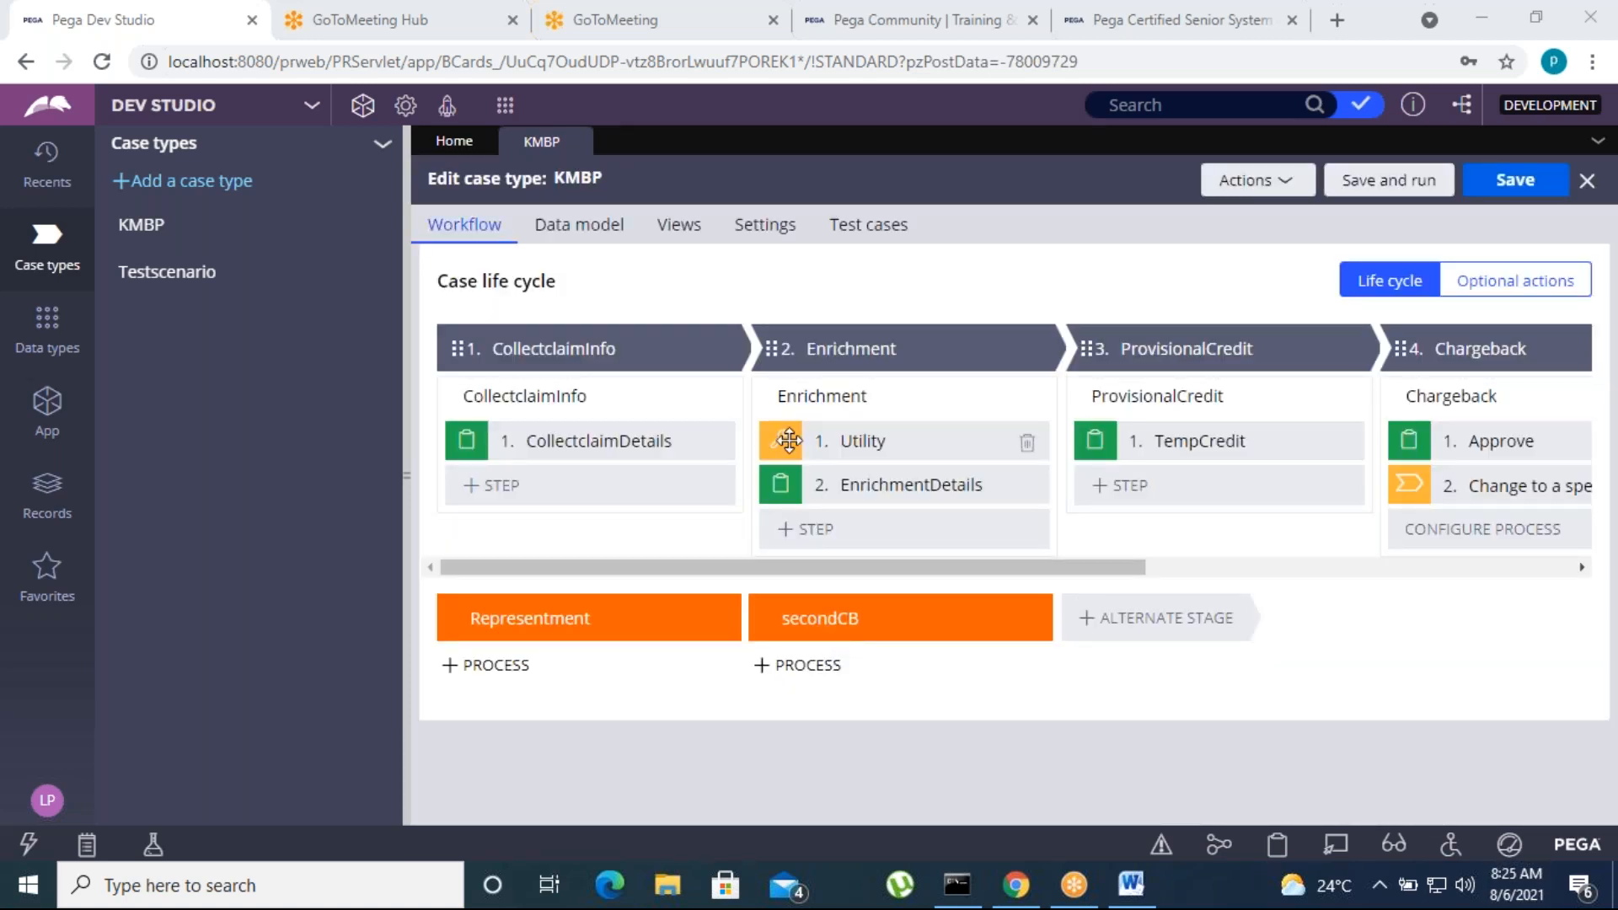
Examine the KMBP case life cycle through the Resolve stage, the Representment alternate stage and the application's class list
left_click_drag(815, 569, 1232, 582)
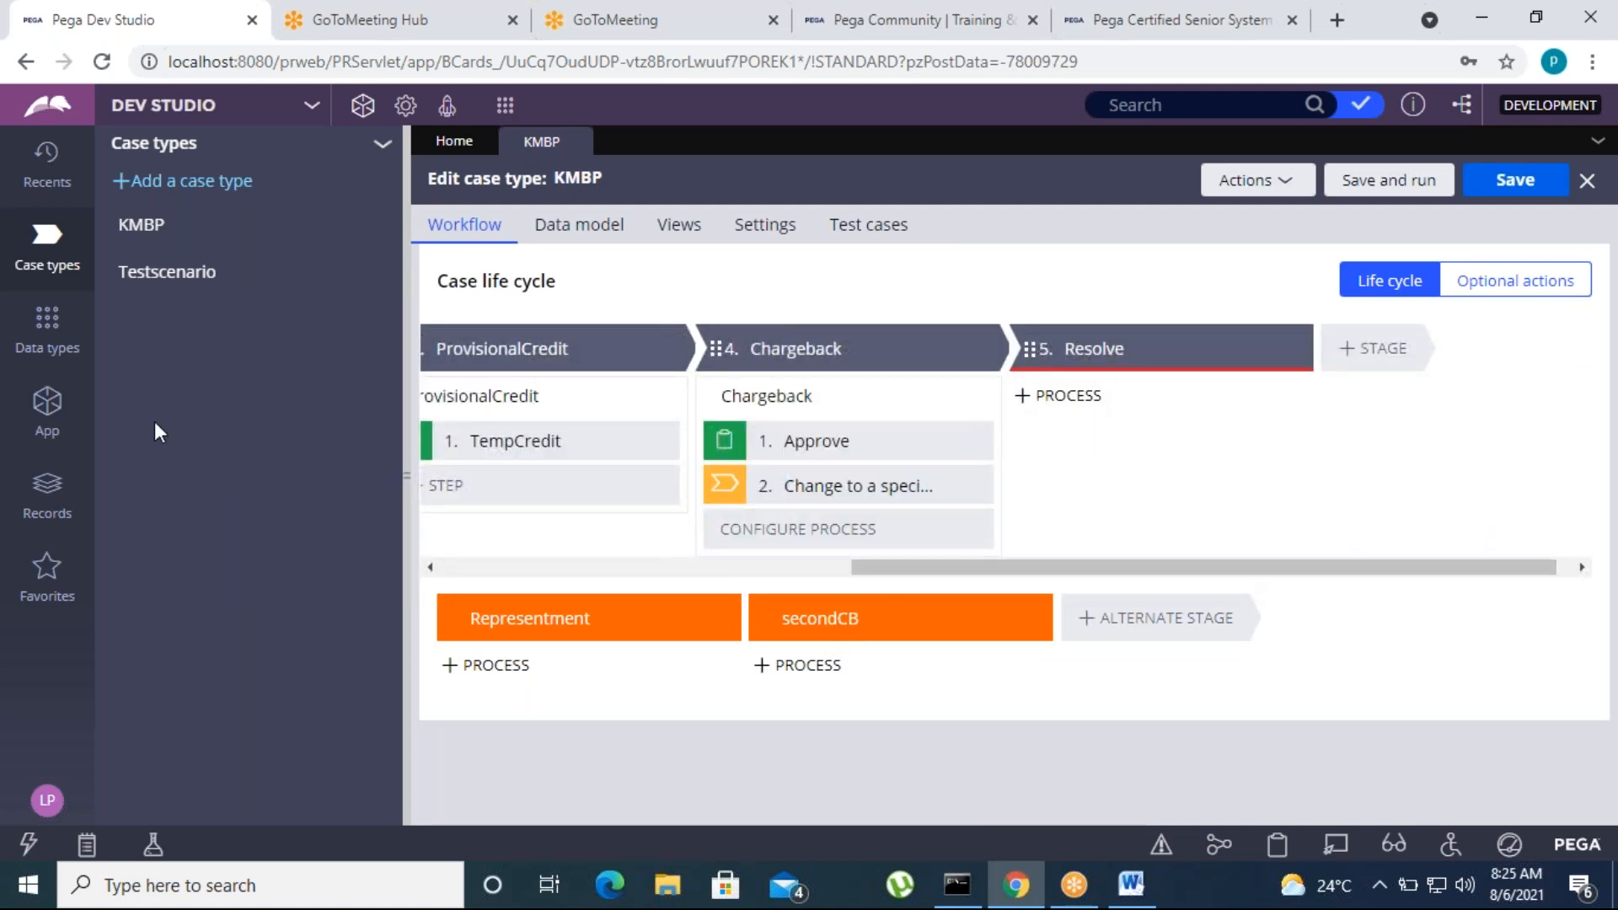
left_click(34, 426)
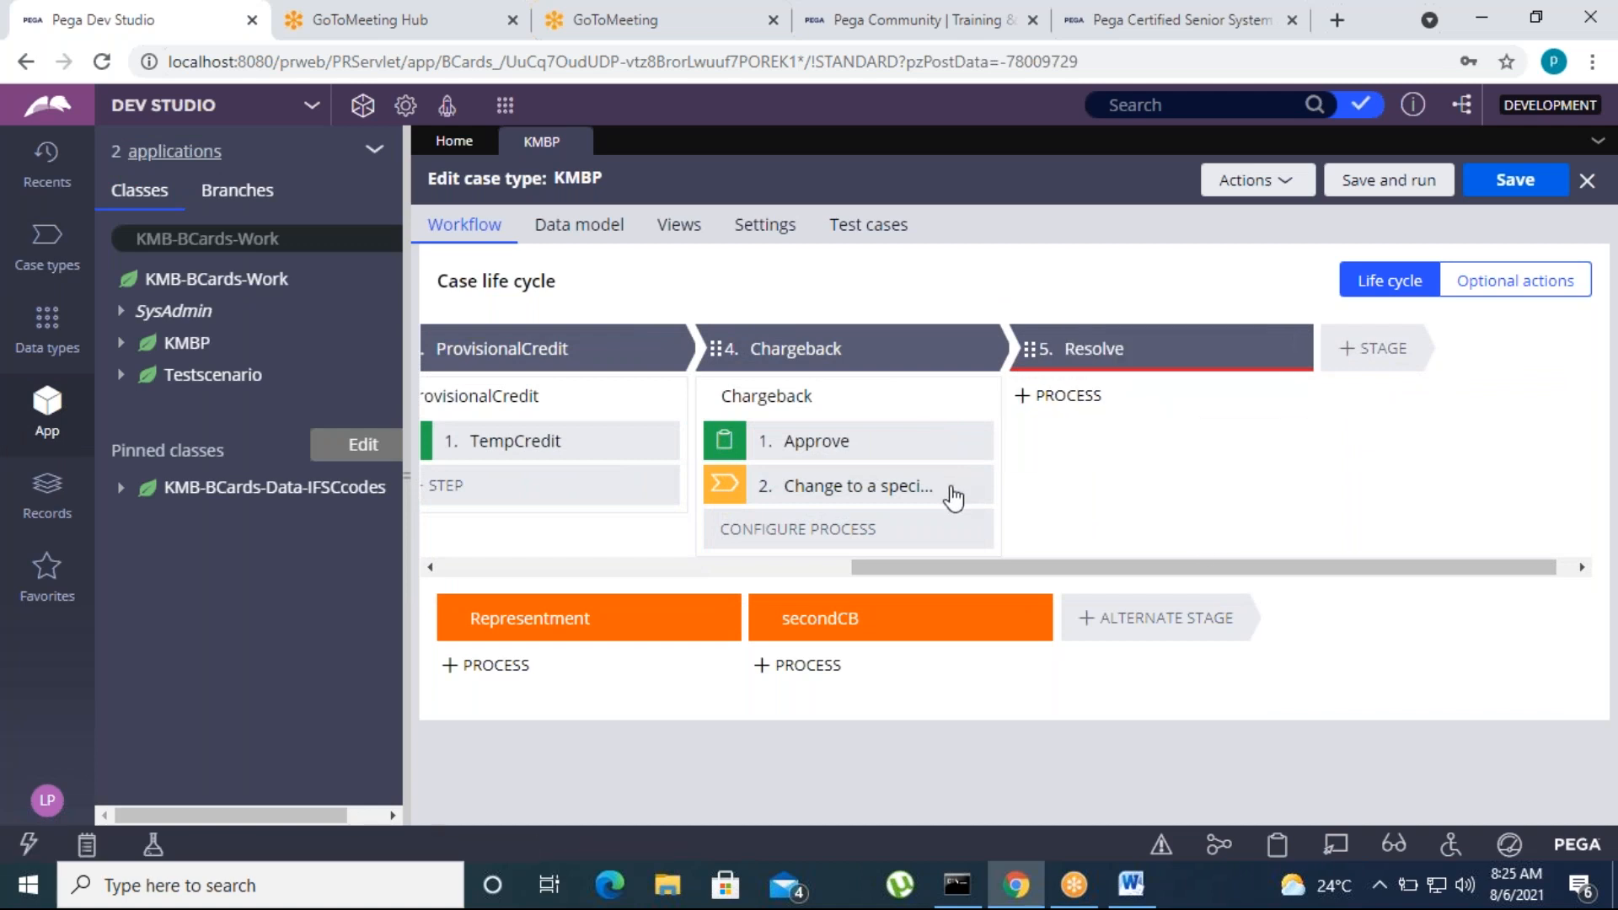
mouse_move(858, 576)
left_mouse_down()
mouse_move(780, 577)
mouse_move(829, 574)
left_mouse_up()
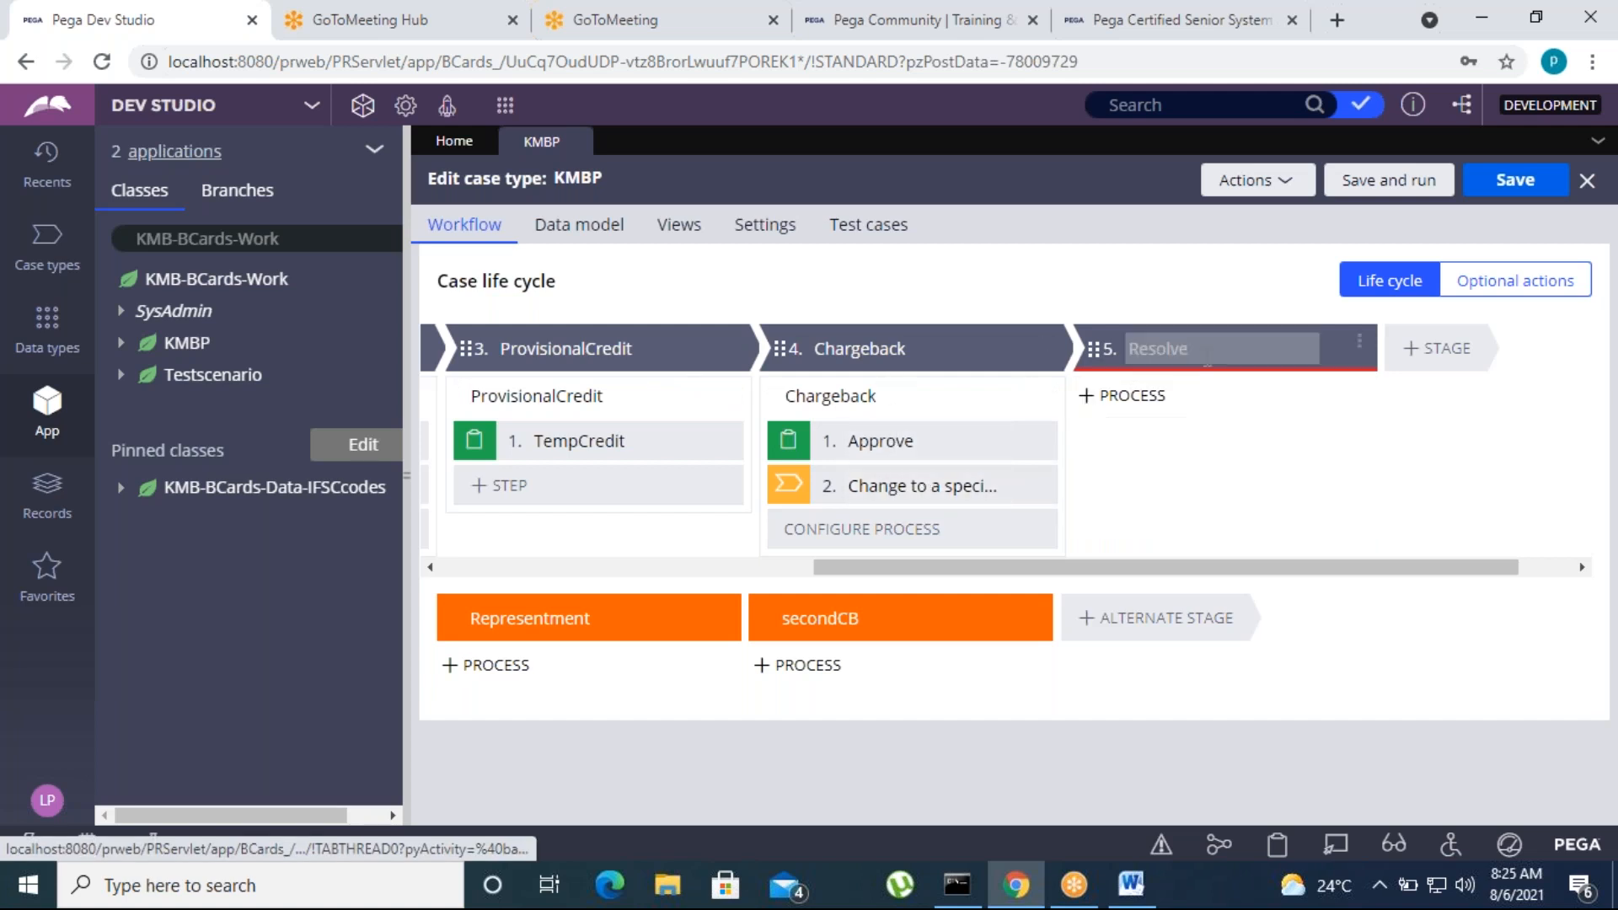
left_click(1207, 349)
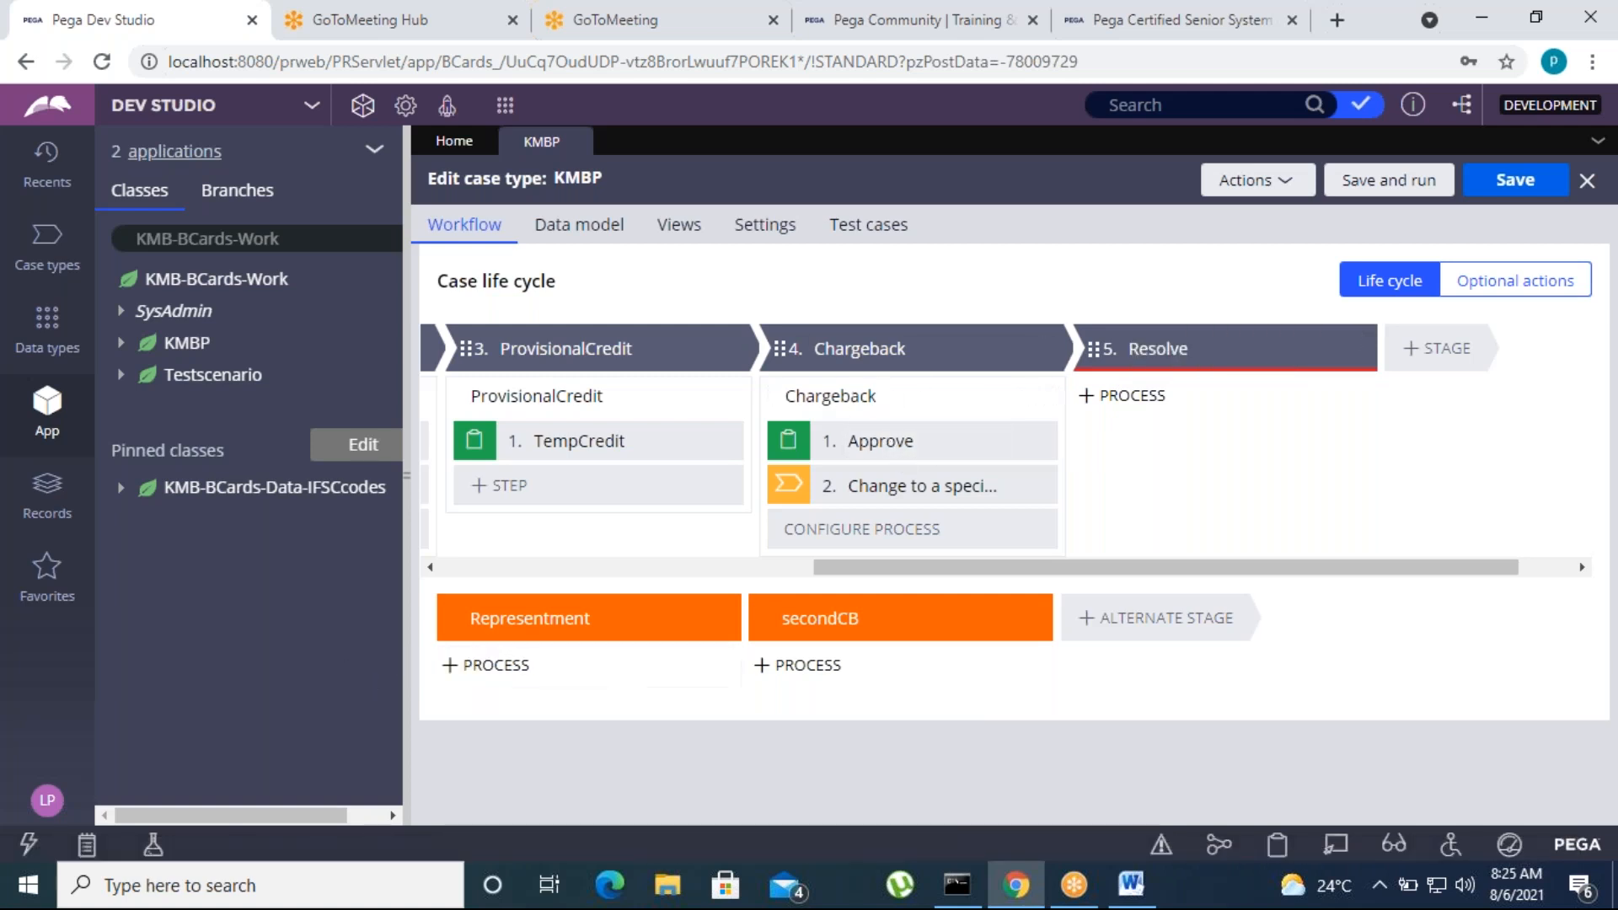
left_click(463, 665)
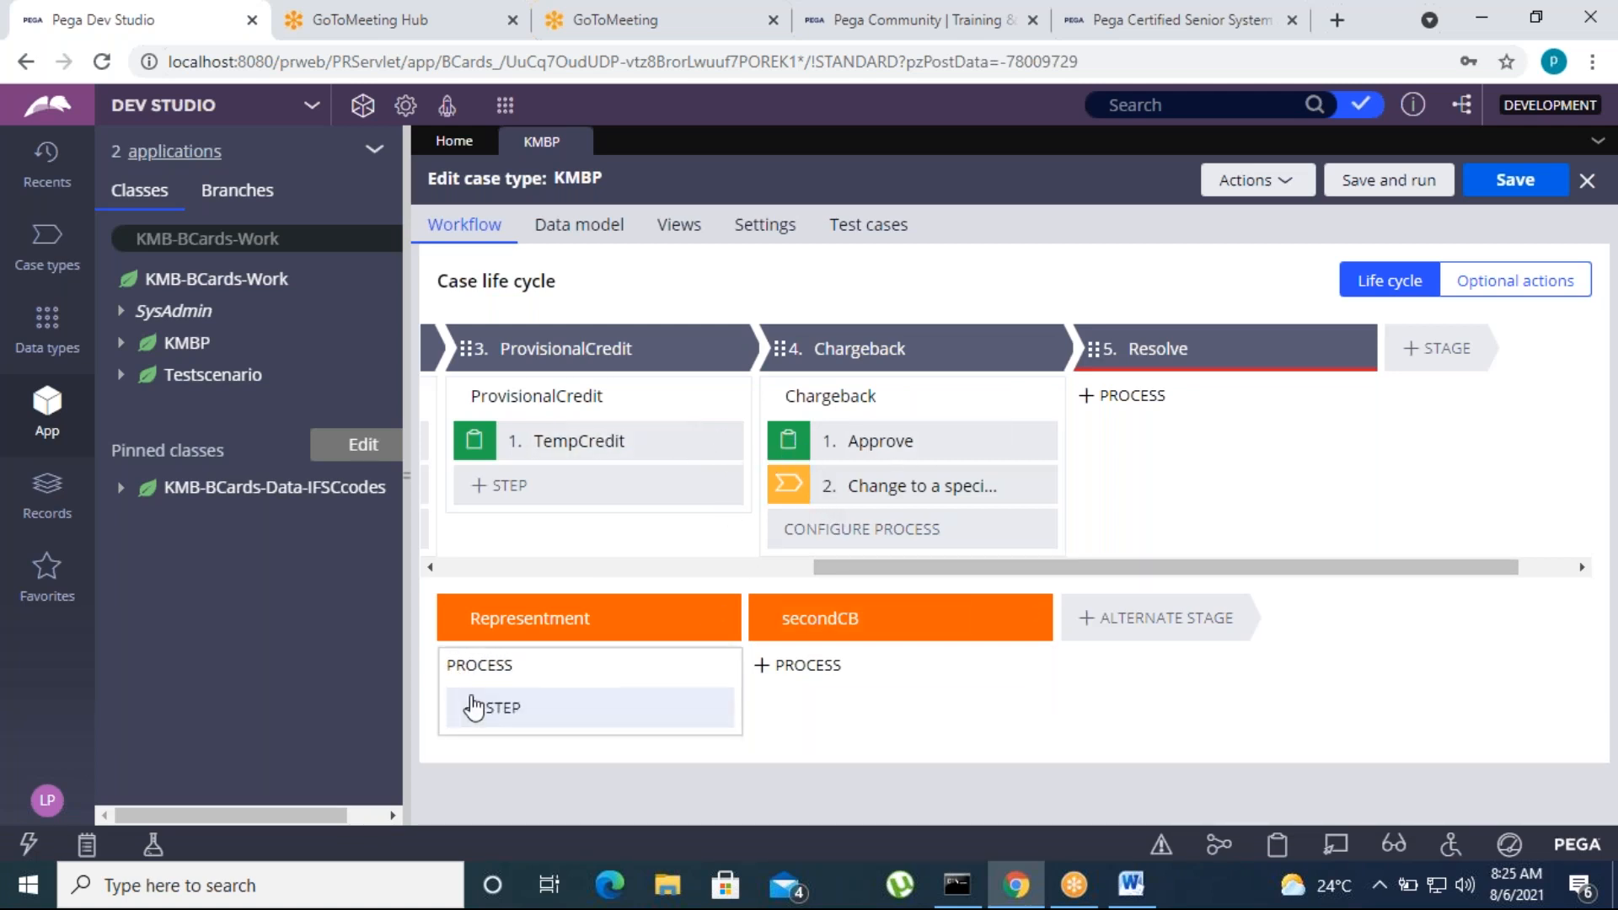
left_click(522, 616)
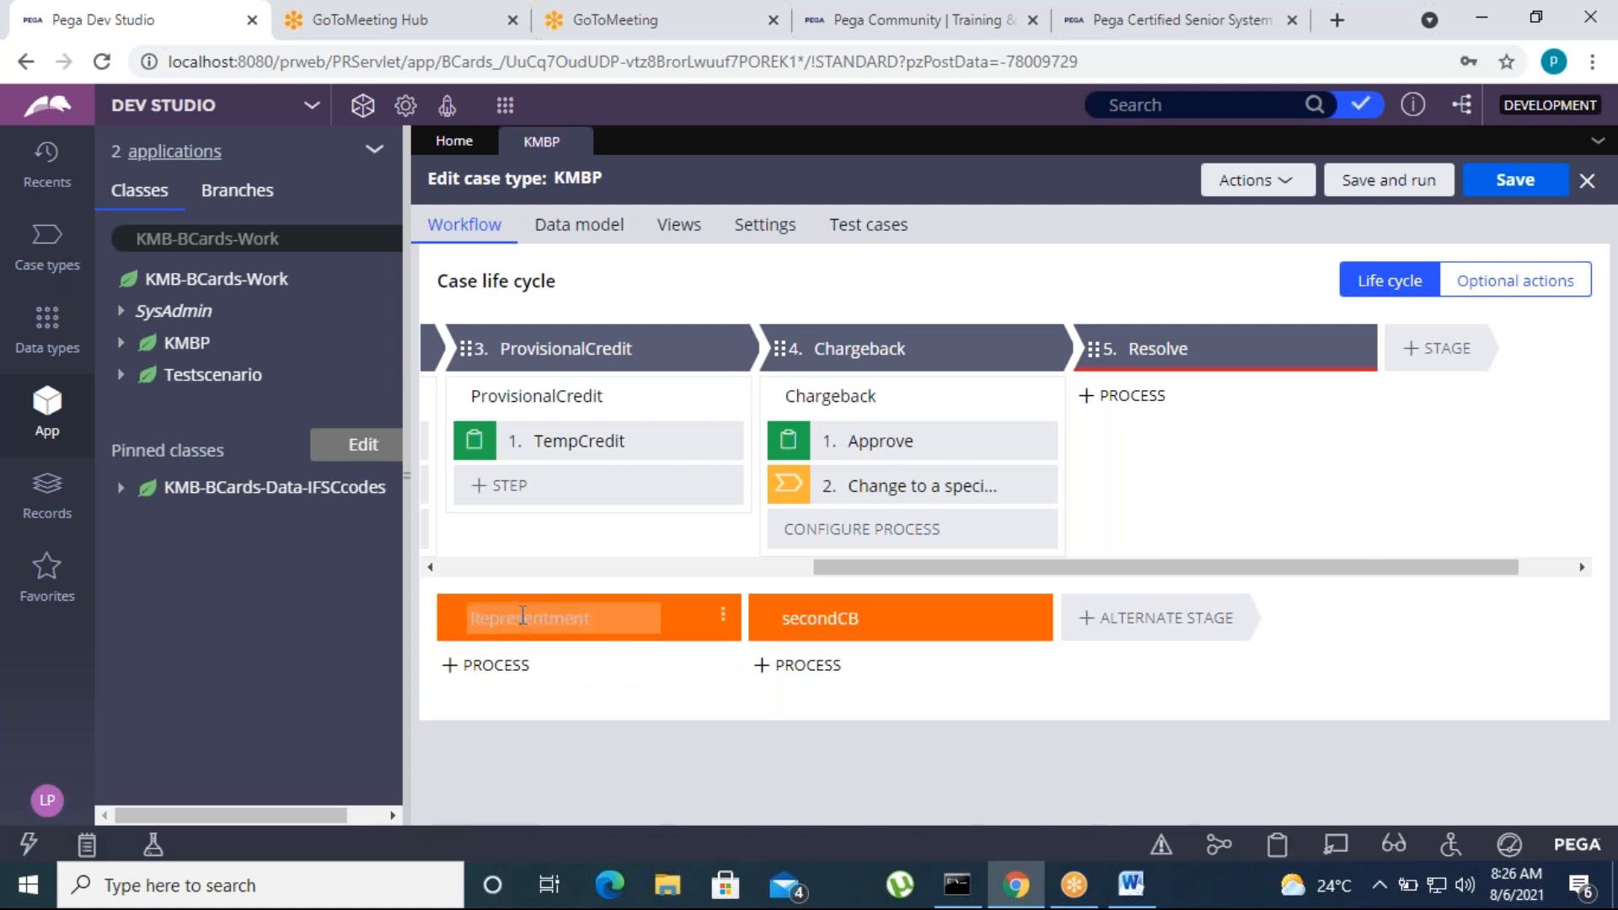
left_click(484, 628)
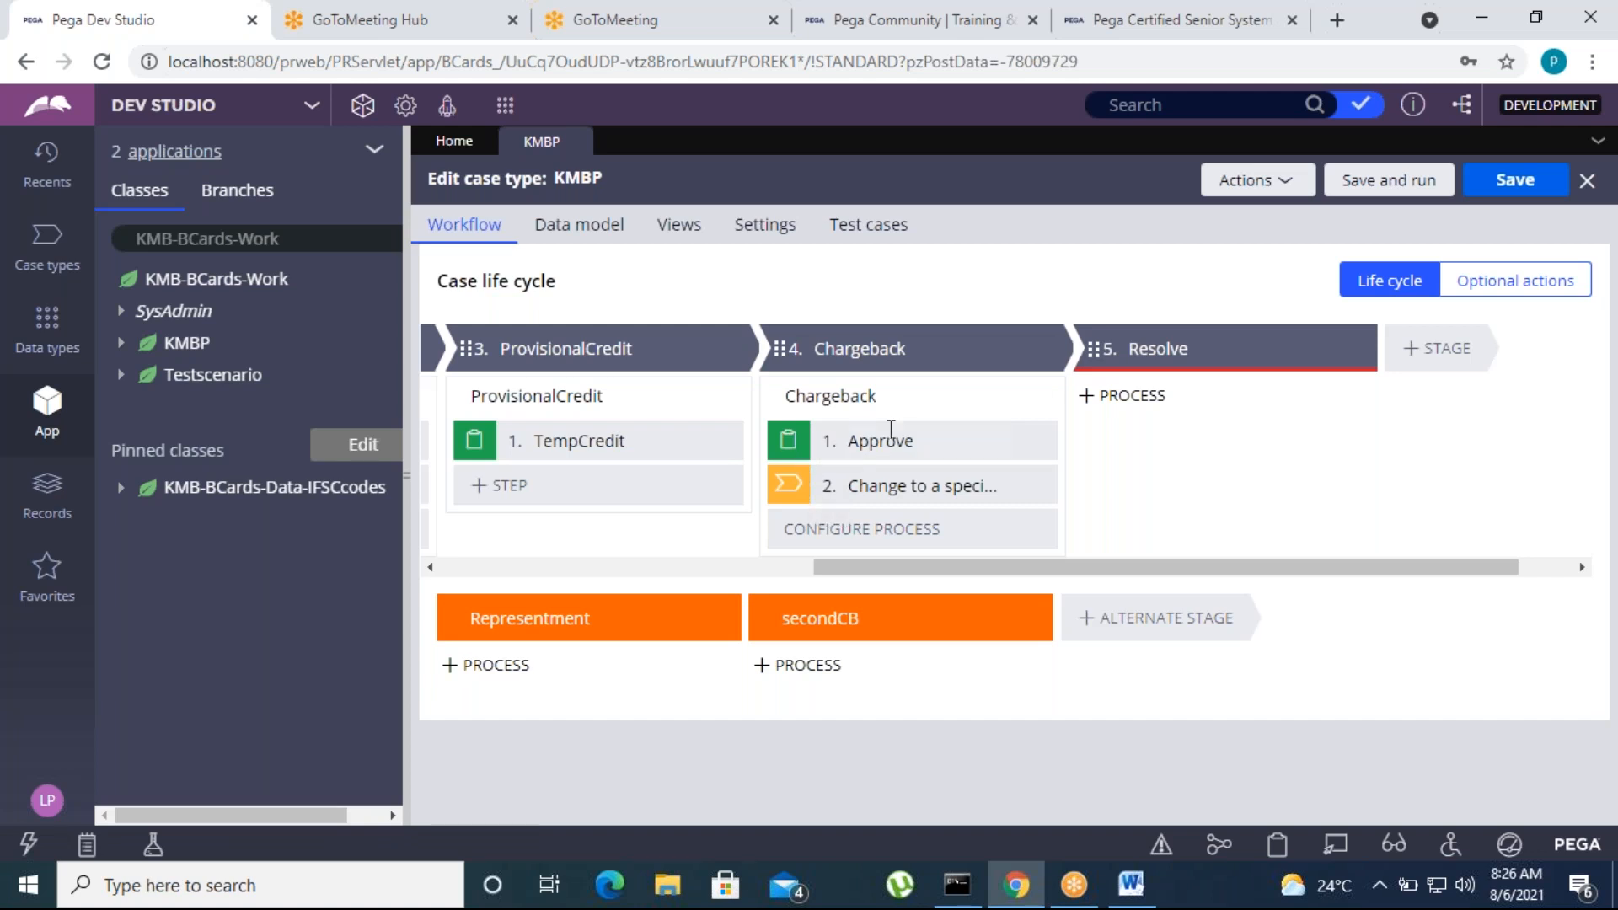
left_click(883, 346)
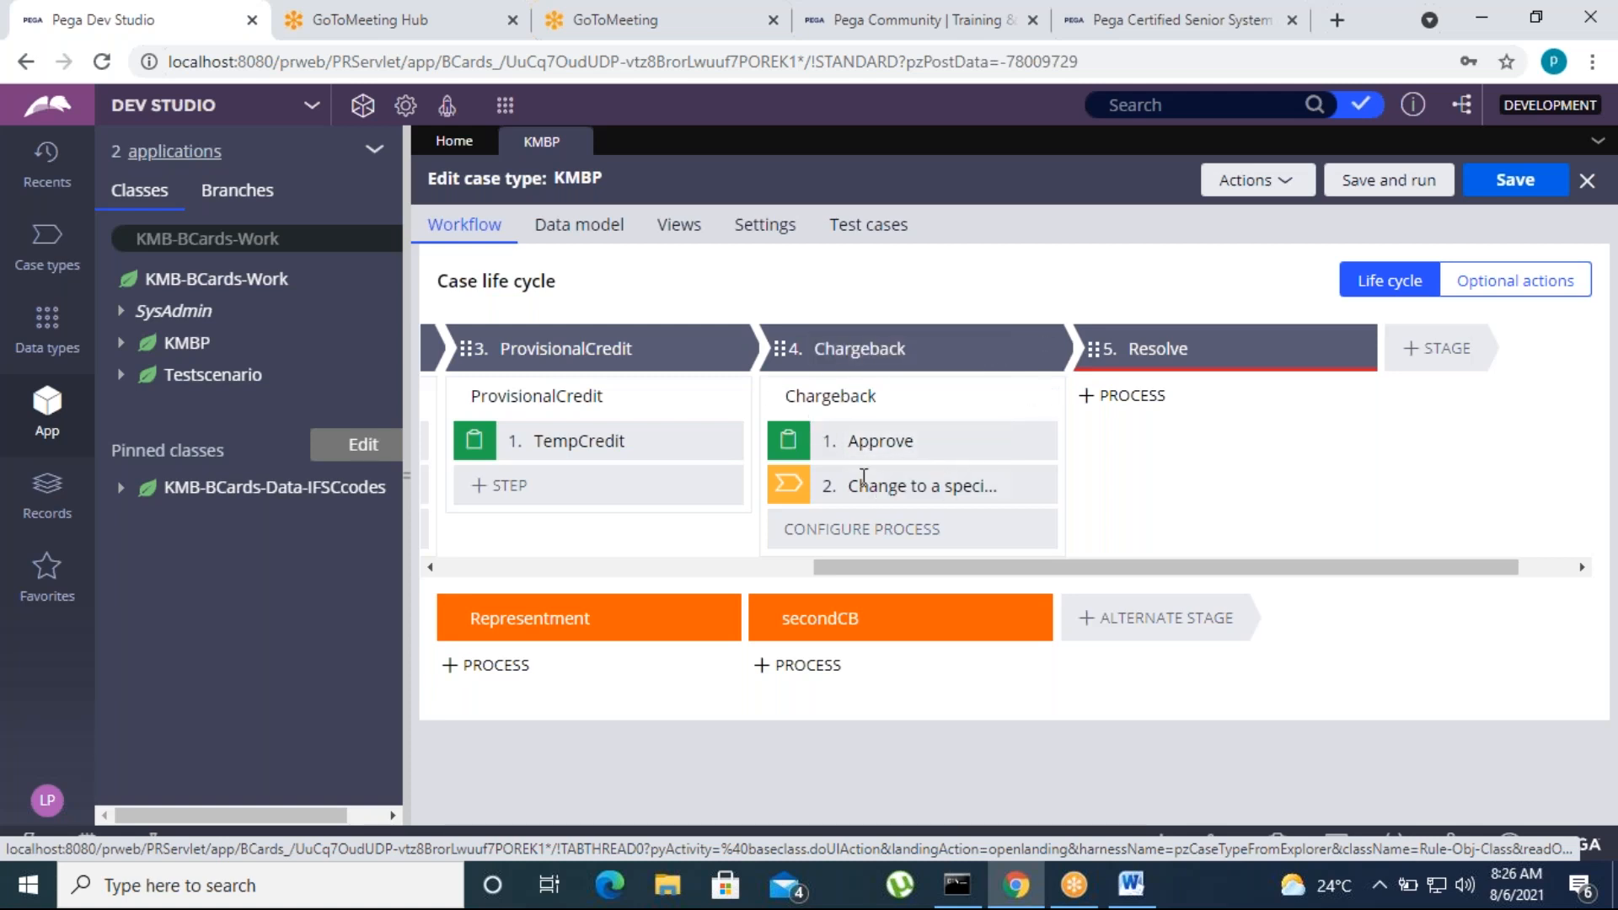
left_click(866, 348)
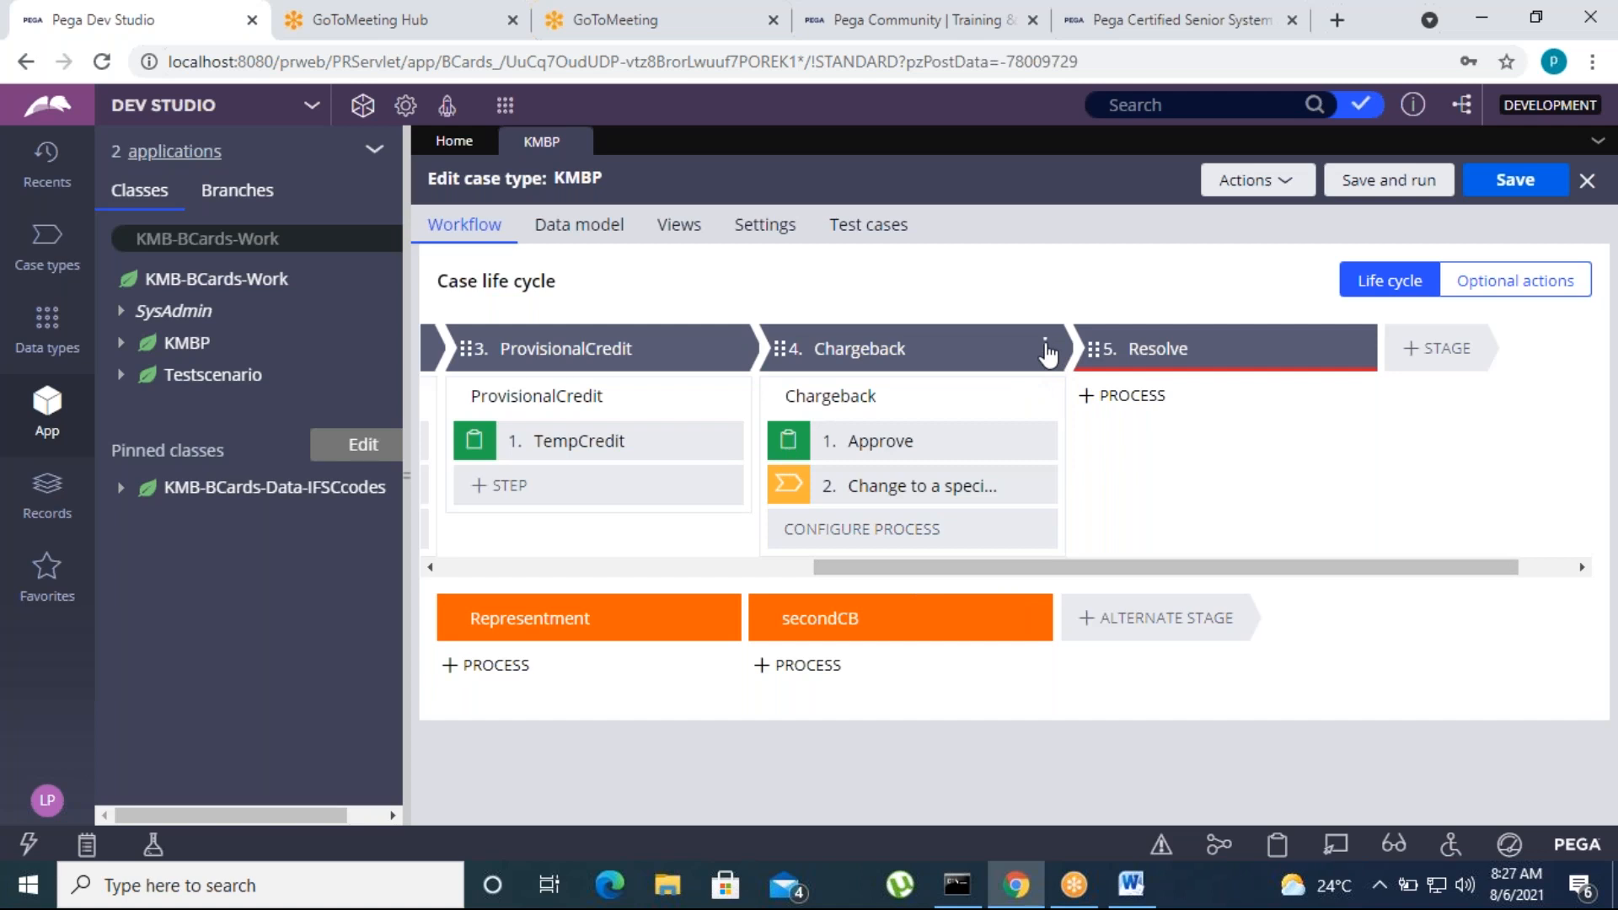
Add a new parallel process to the Chargeback stage of the KMBP life cycle
left_click(1047, 350)
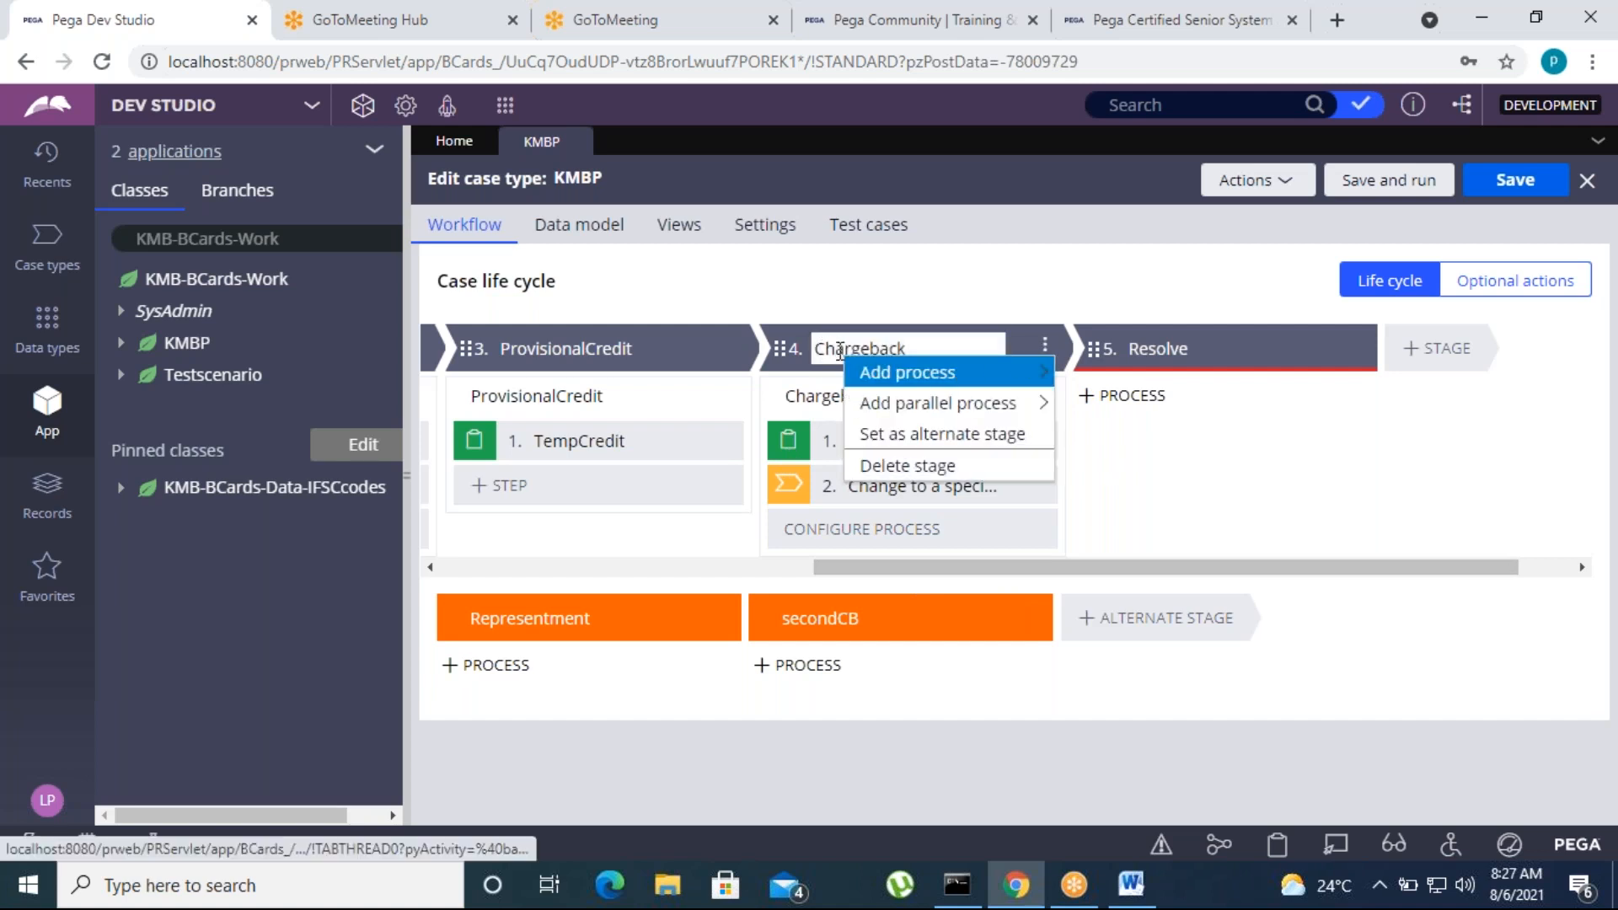
mouse_move(930, 379)
mouse_move(895, 410)
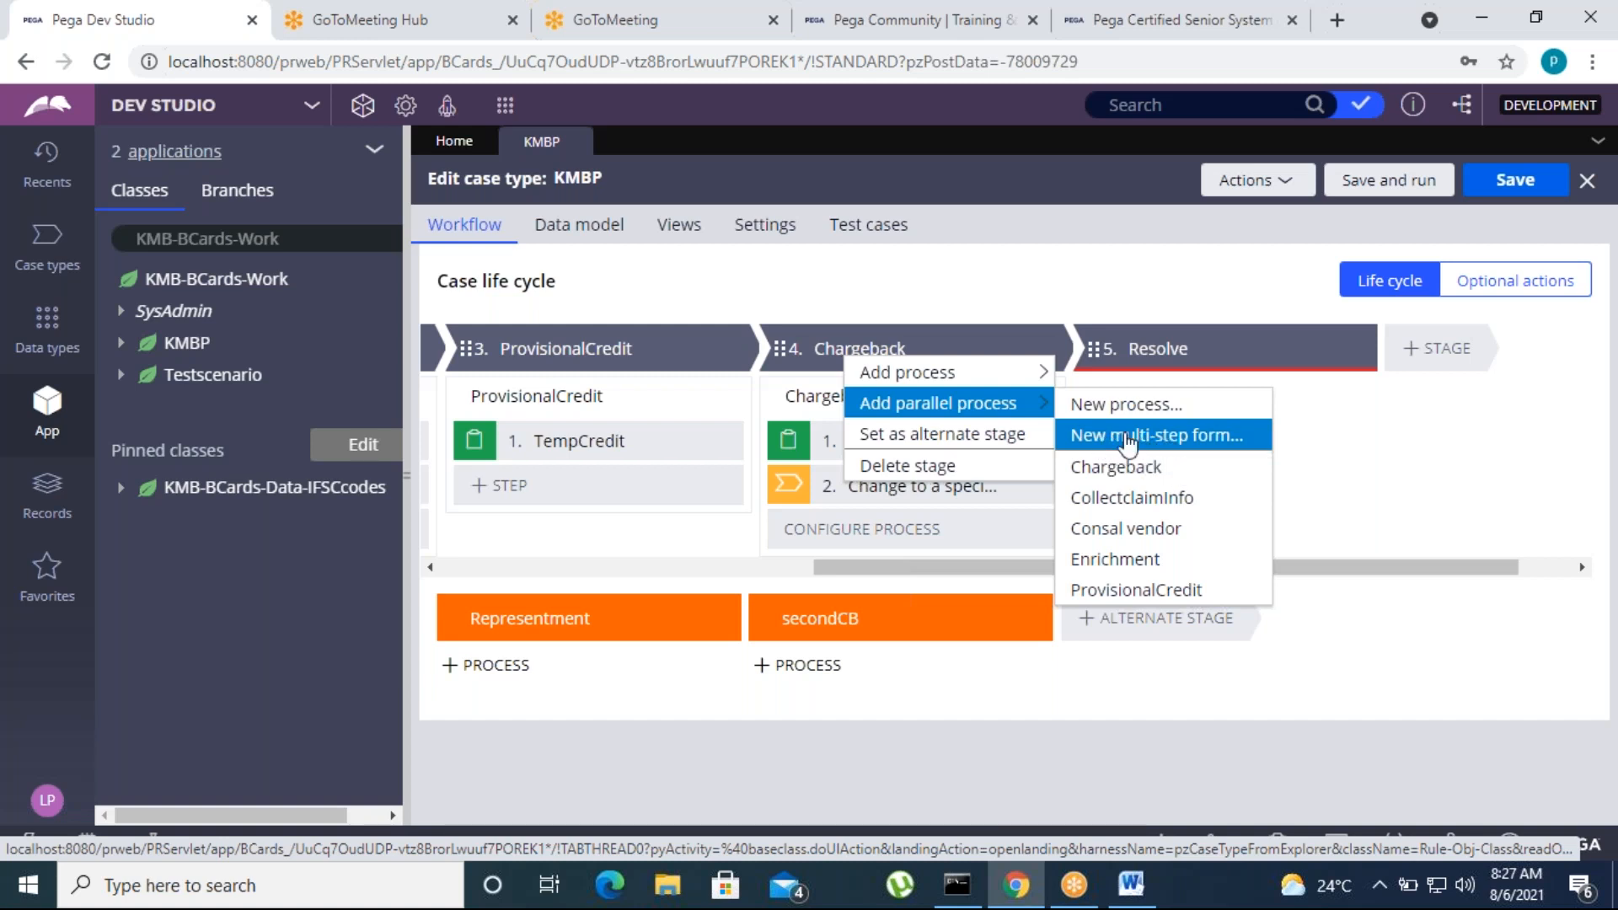
left_click(1113, 411)
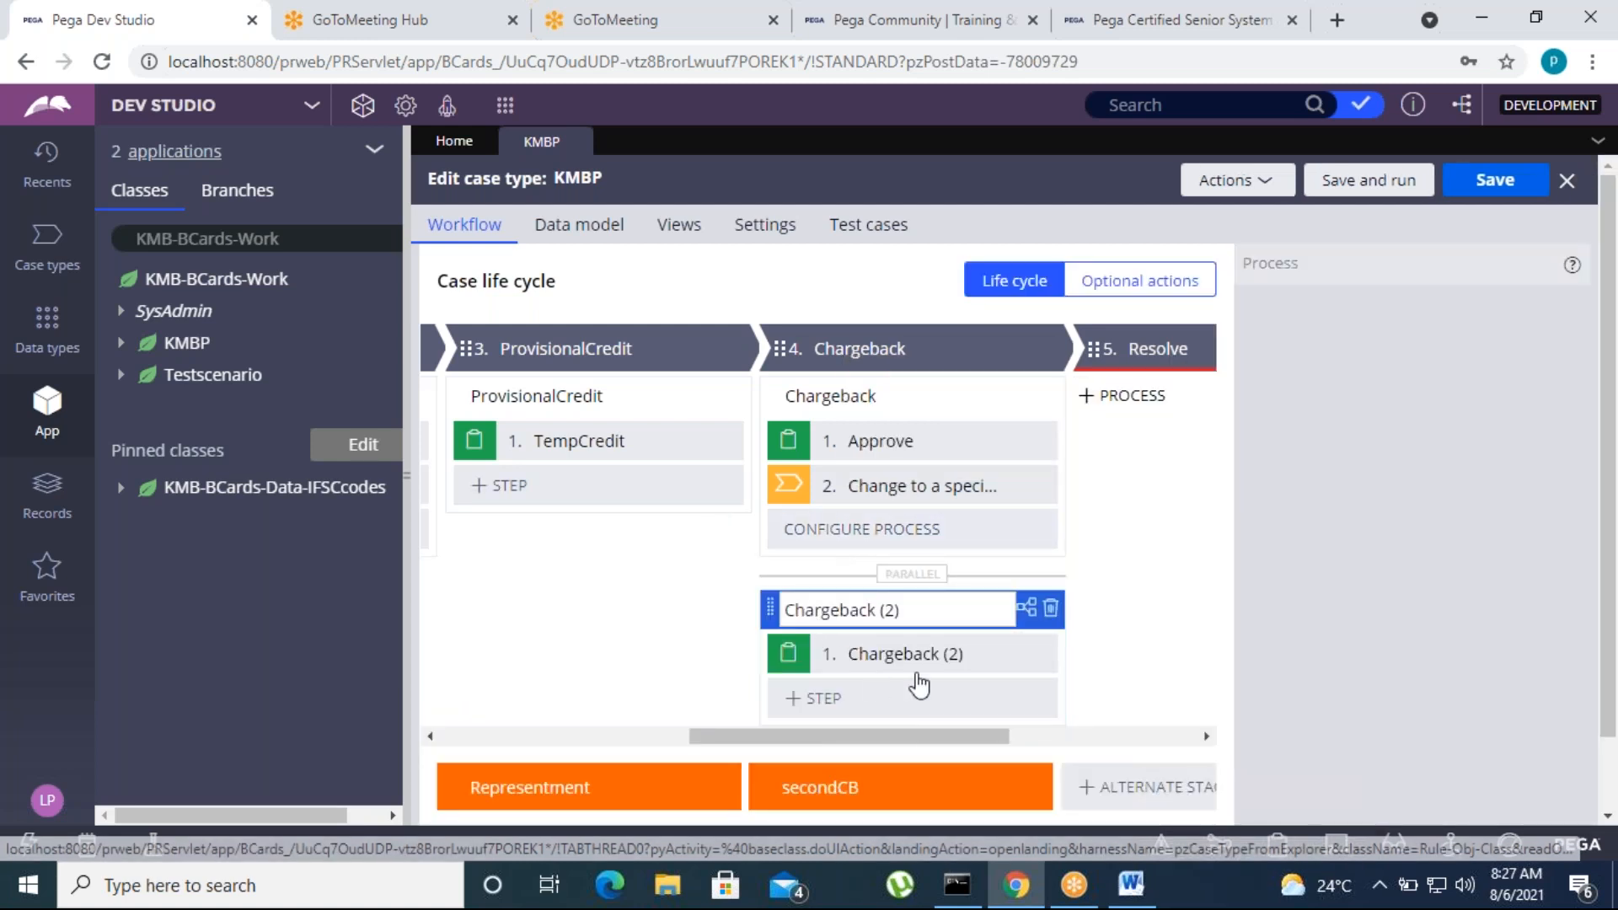
Add a new sequential process to the Enrichment stage, compare it with Chargeback's parallel process, and delete it
left_click_drag(712, 735, 522, 733)
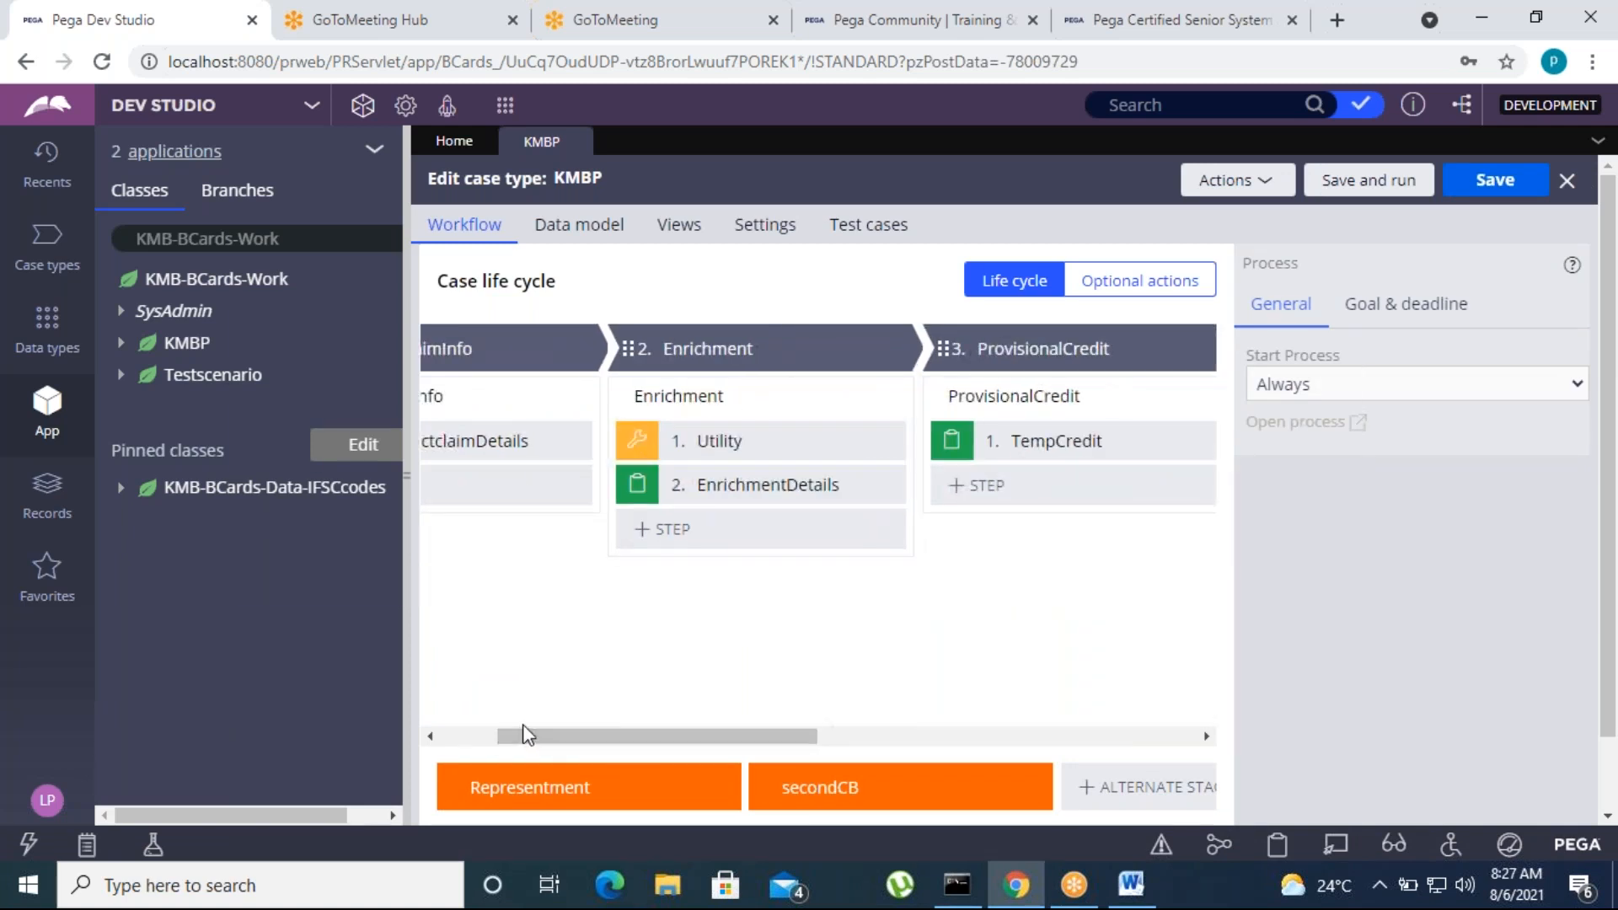
left_click(895, 349)
mouse_move(797, 375)
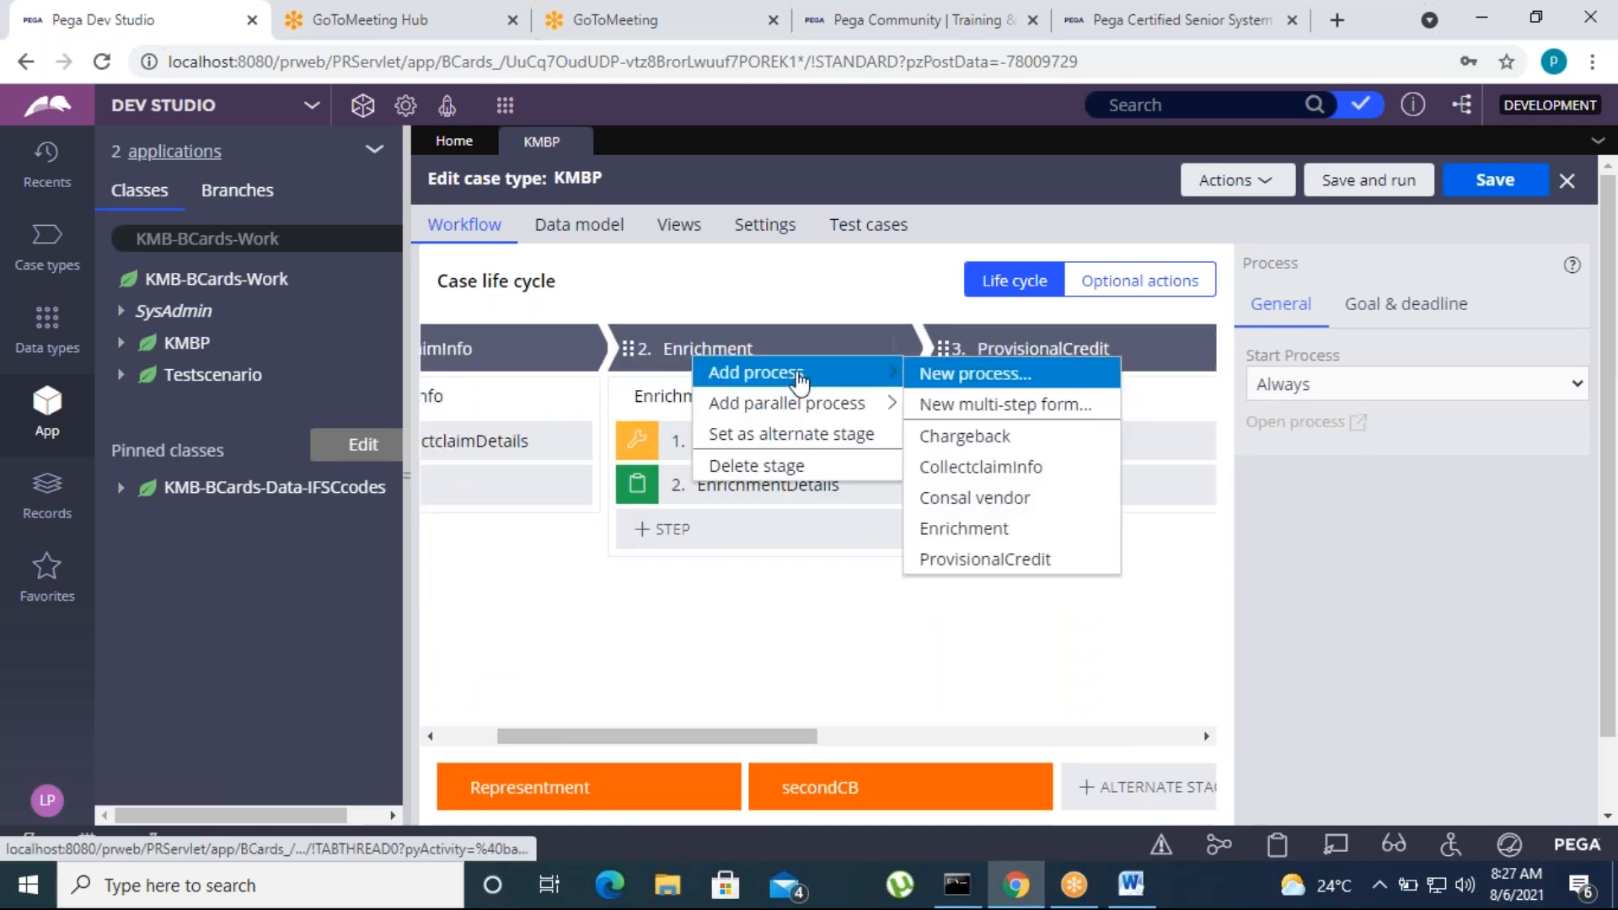
left_click(948, 379)
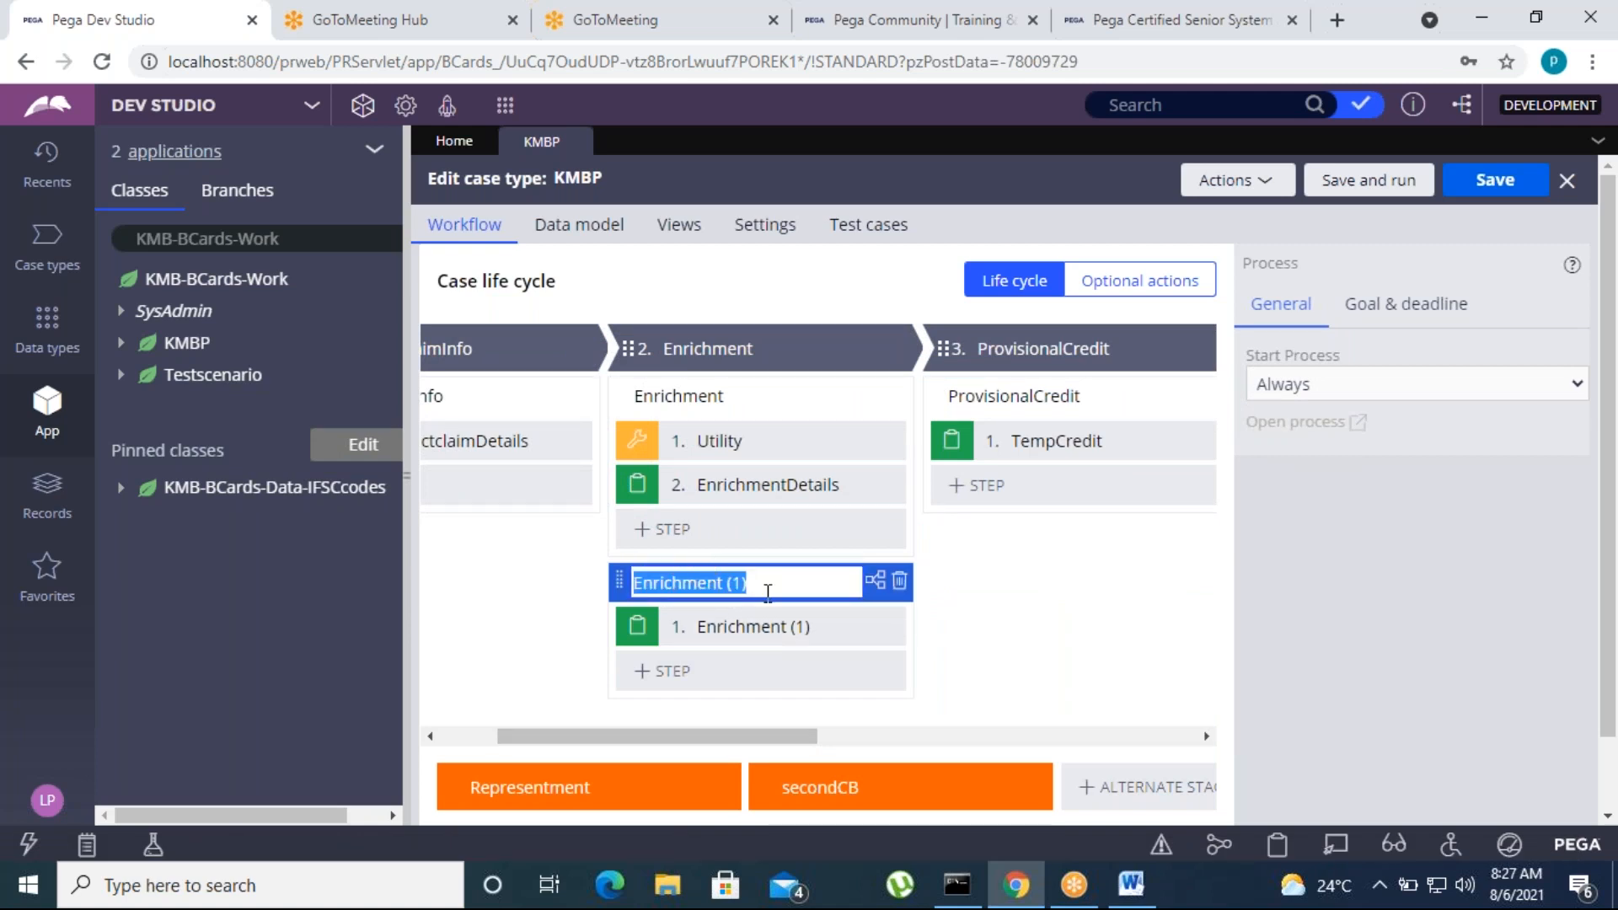
left_click_drag(784, 736, 1022, 741)
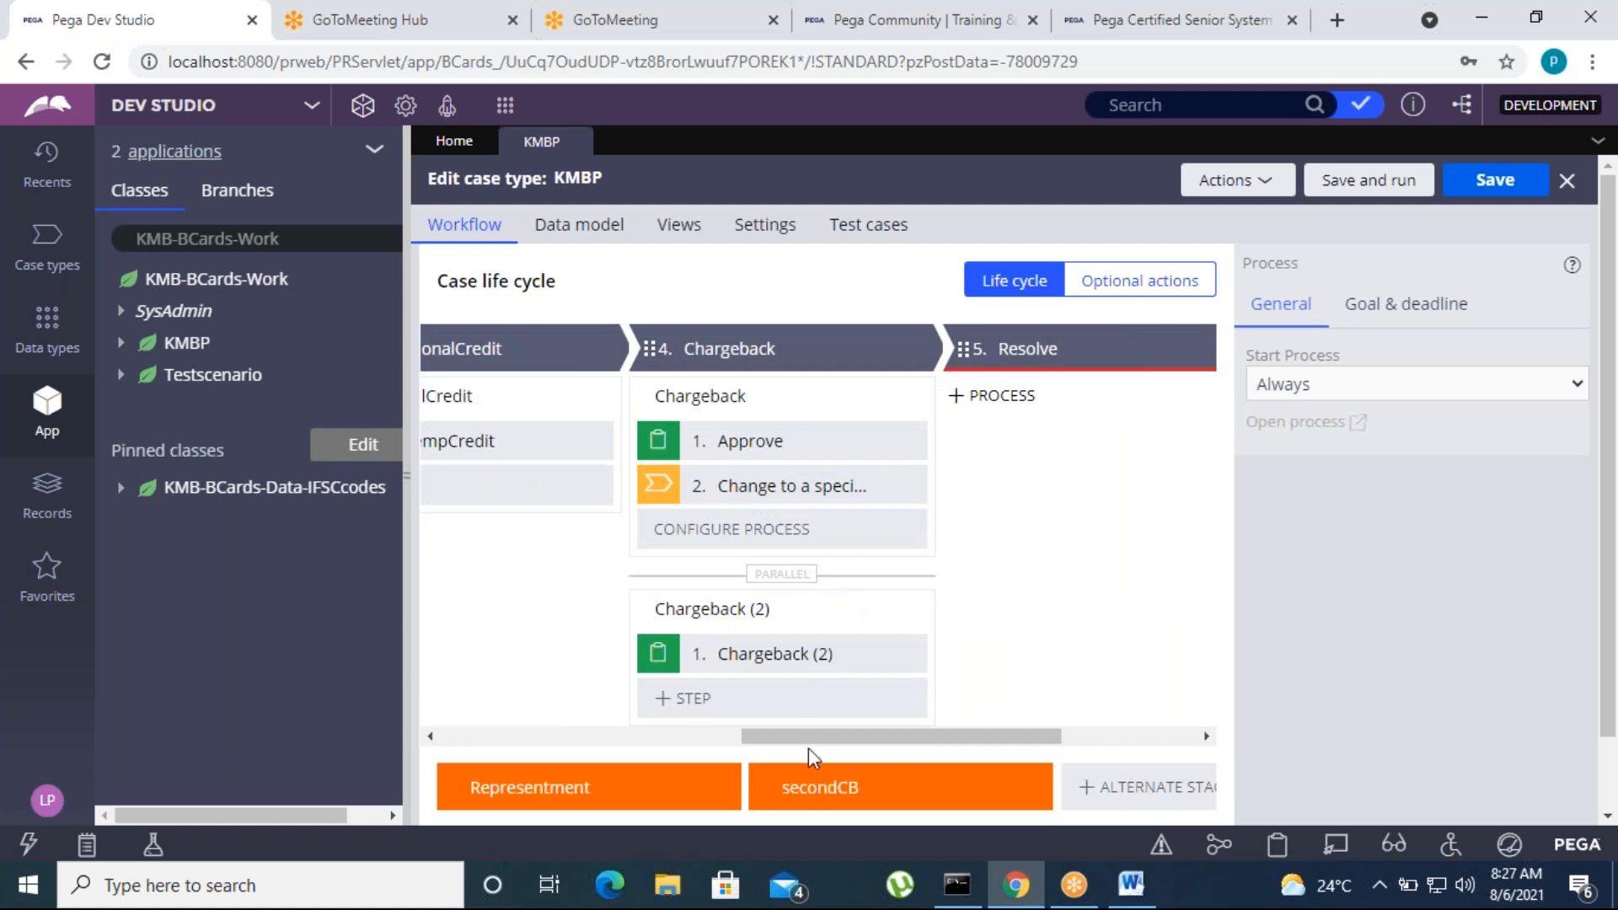
left_click_drag(809, 742, 570, 725)
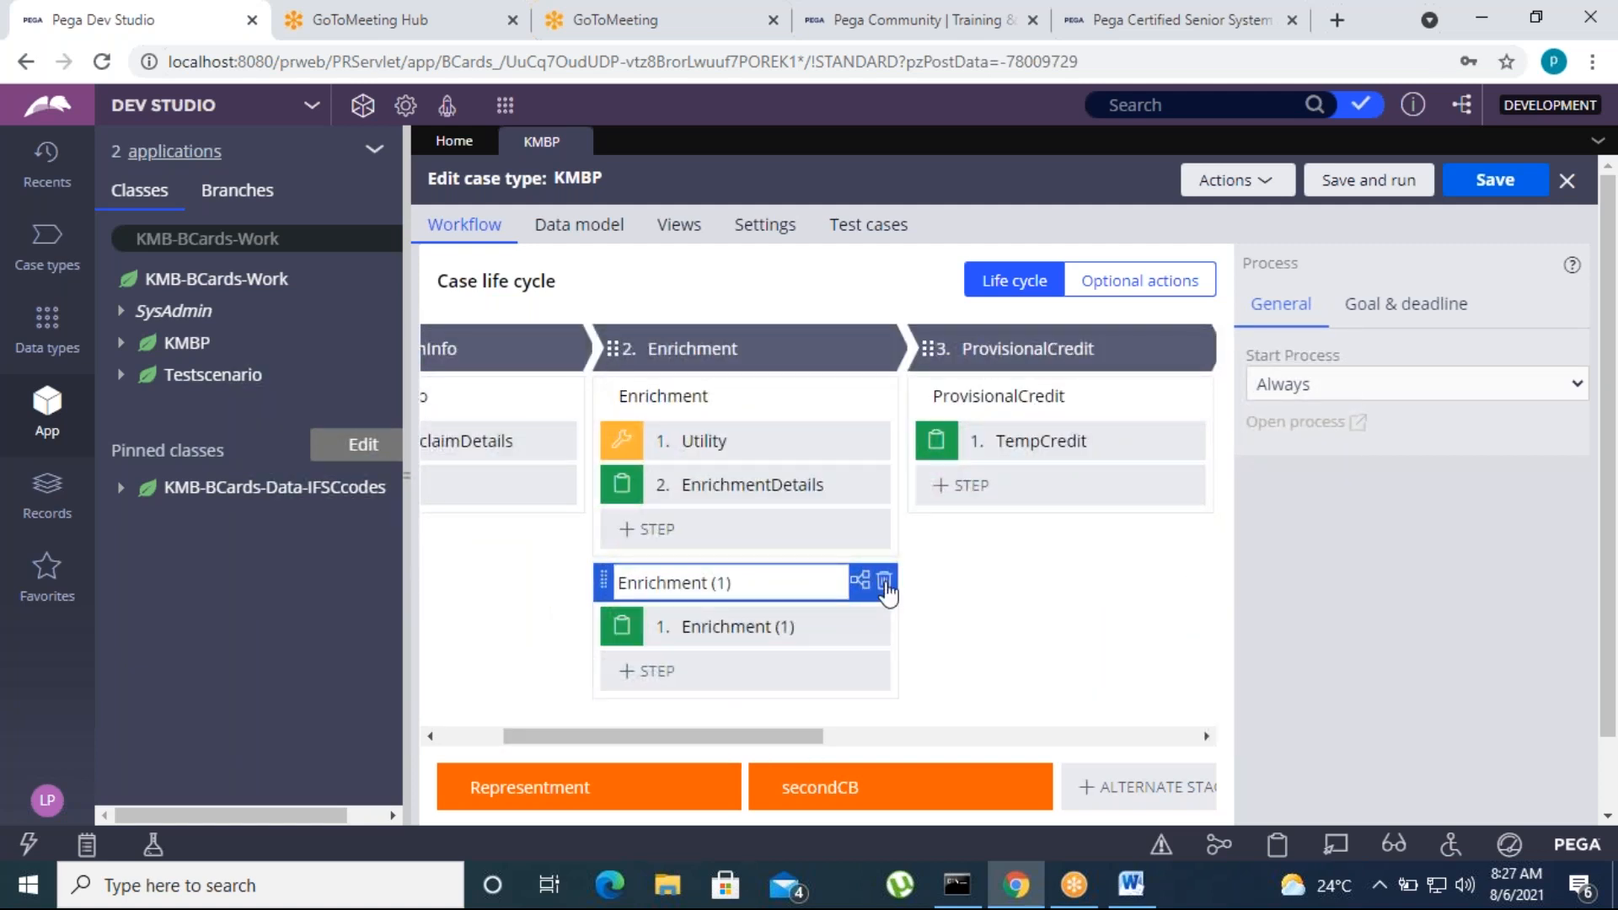
Rename the new parallel process in the Chargeback stage to "Bgv Check"
left_click_drag(788, 738, 1018, 741)
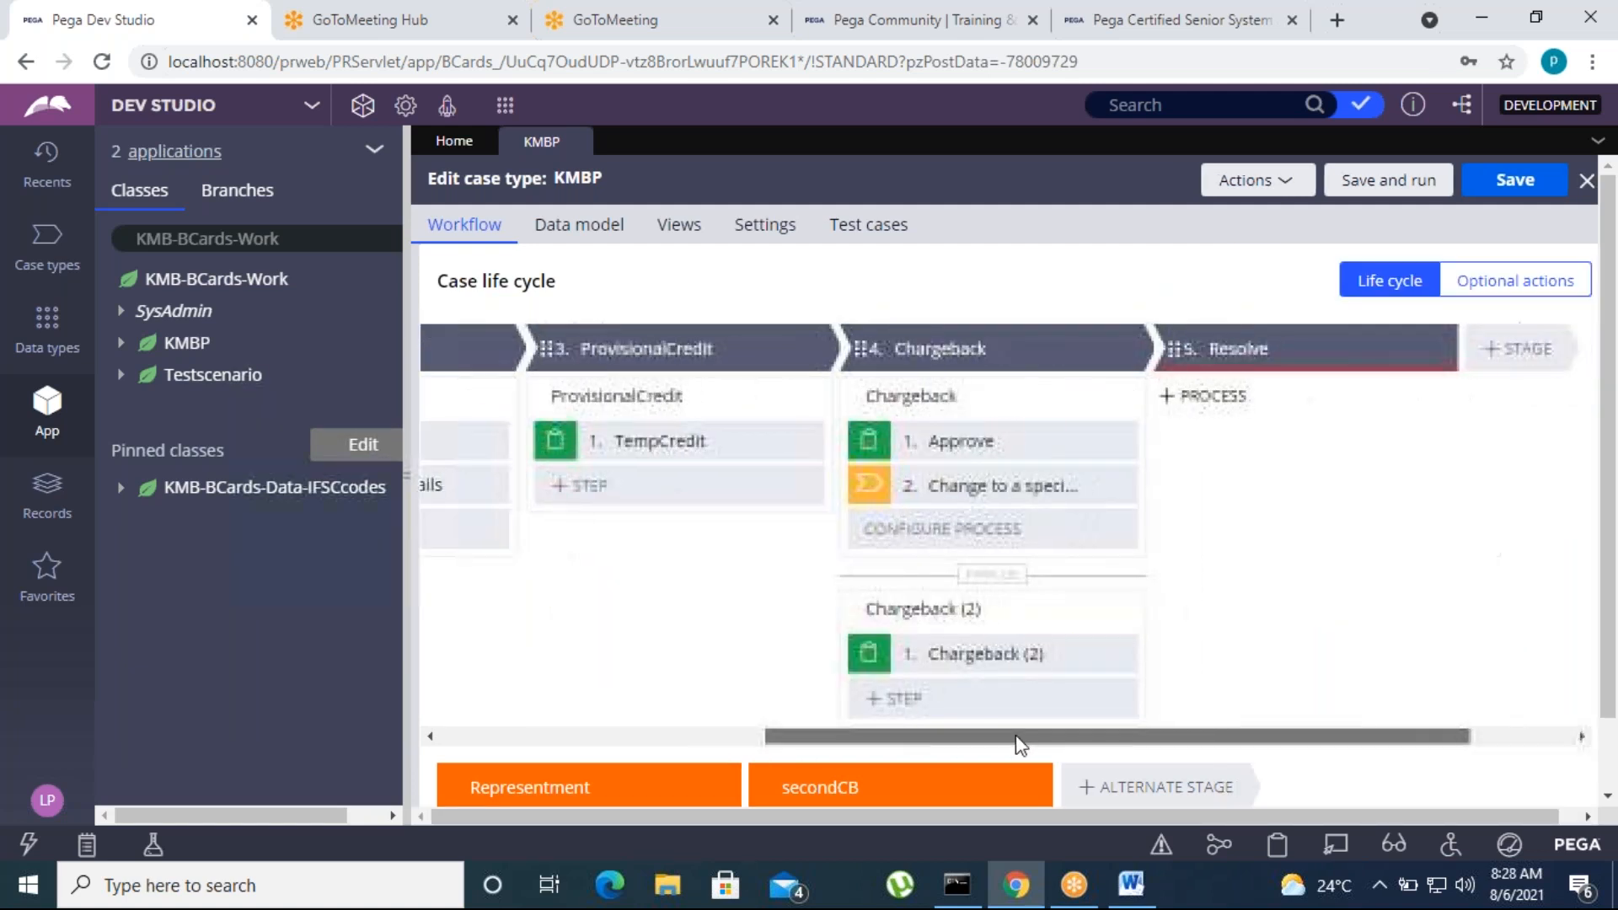
left_click(978, 609)
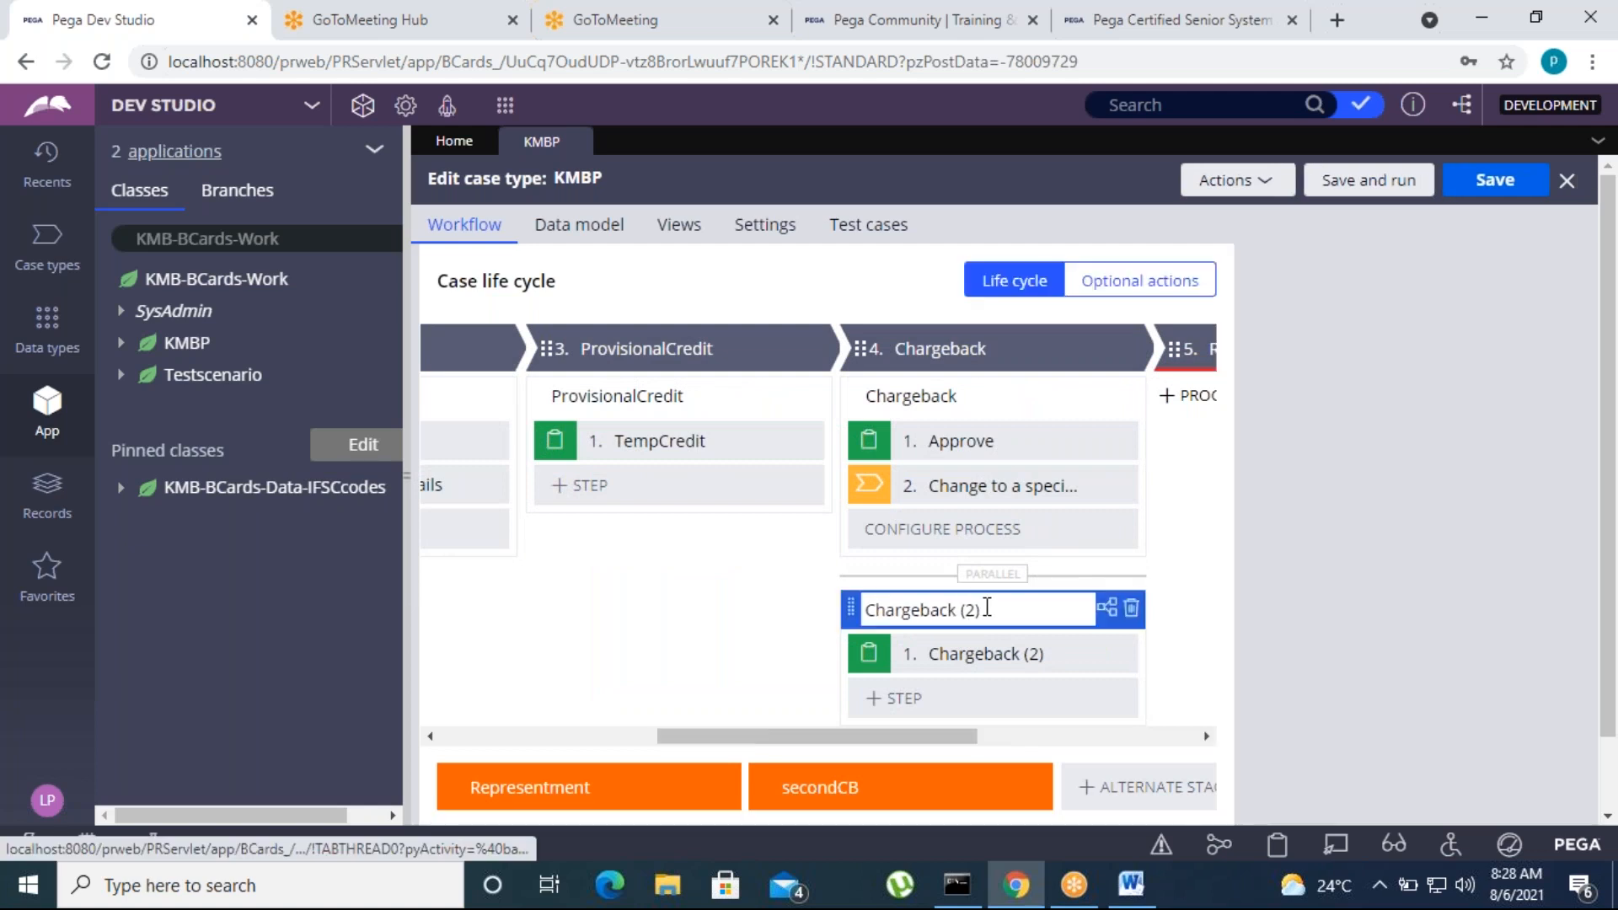
type("Bg")
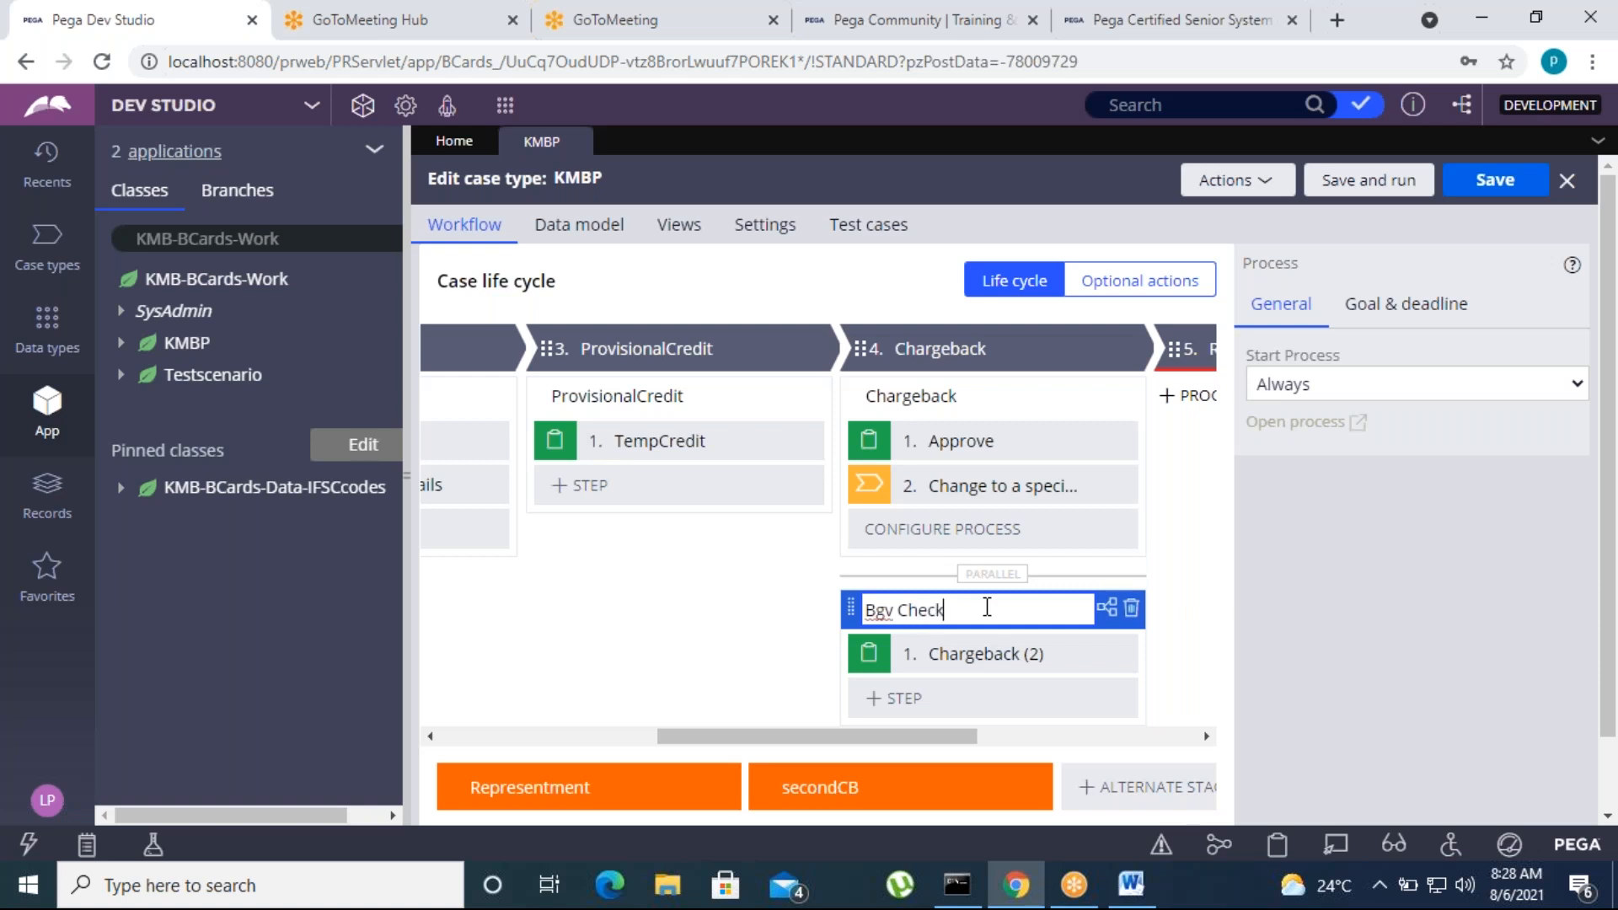
type("v Check")
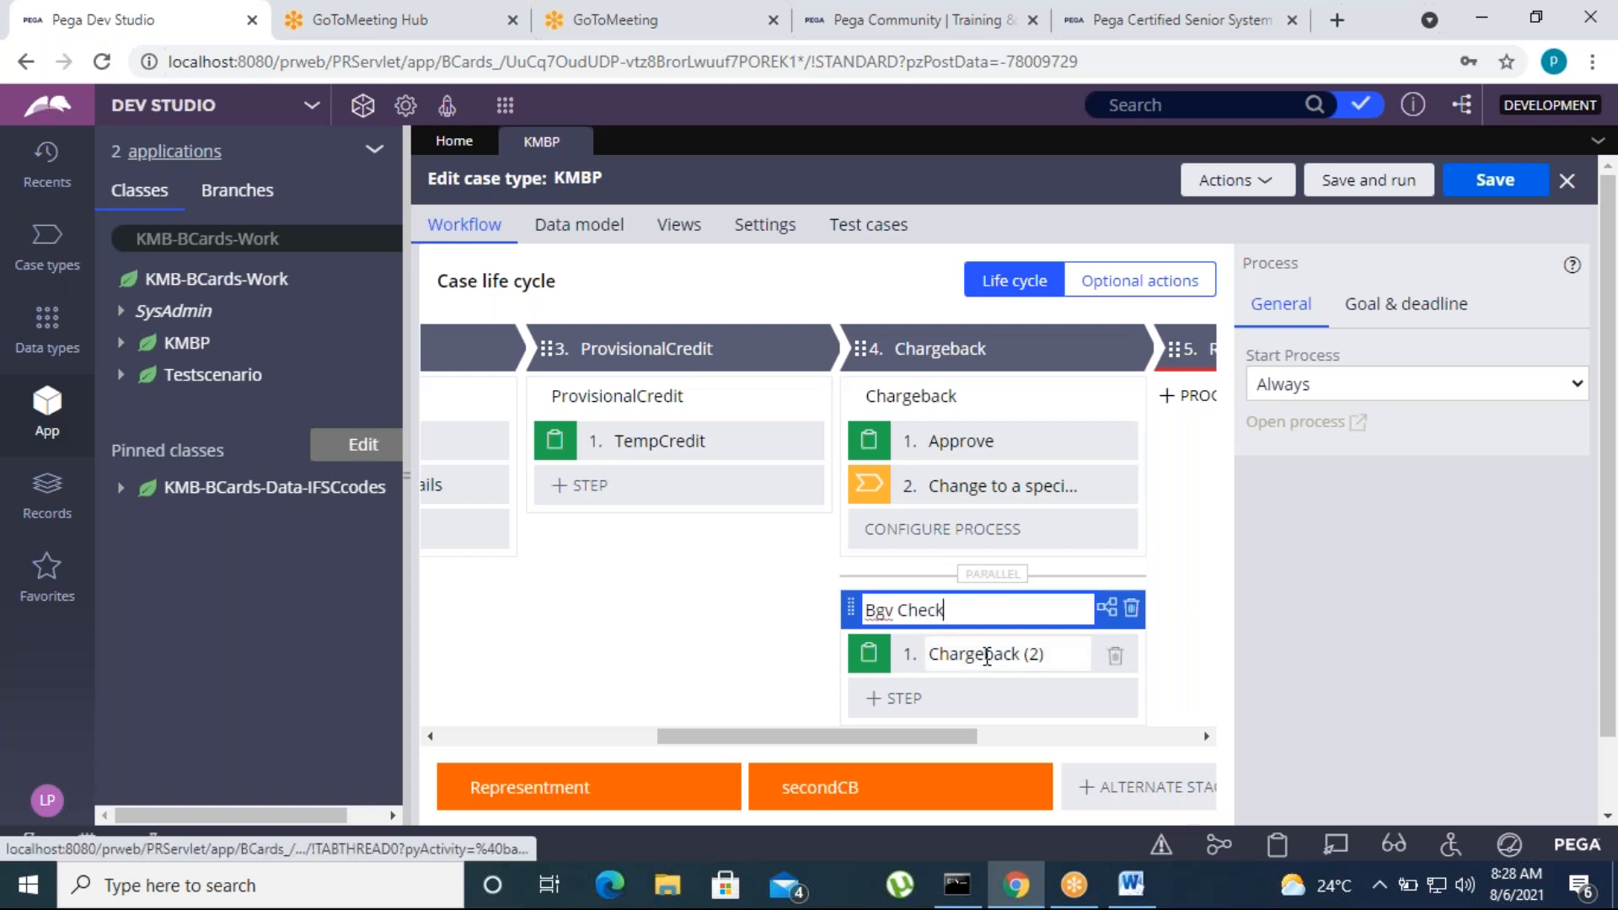
Name the Chargeback stage's parallel process "Bgv Check" and its step "Bgv Details", and save the case type
left_click(987, 657)
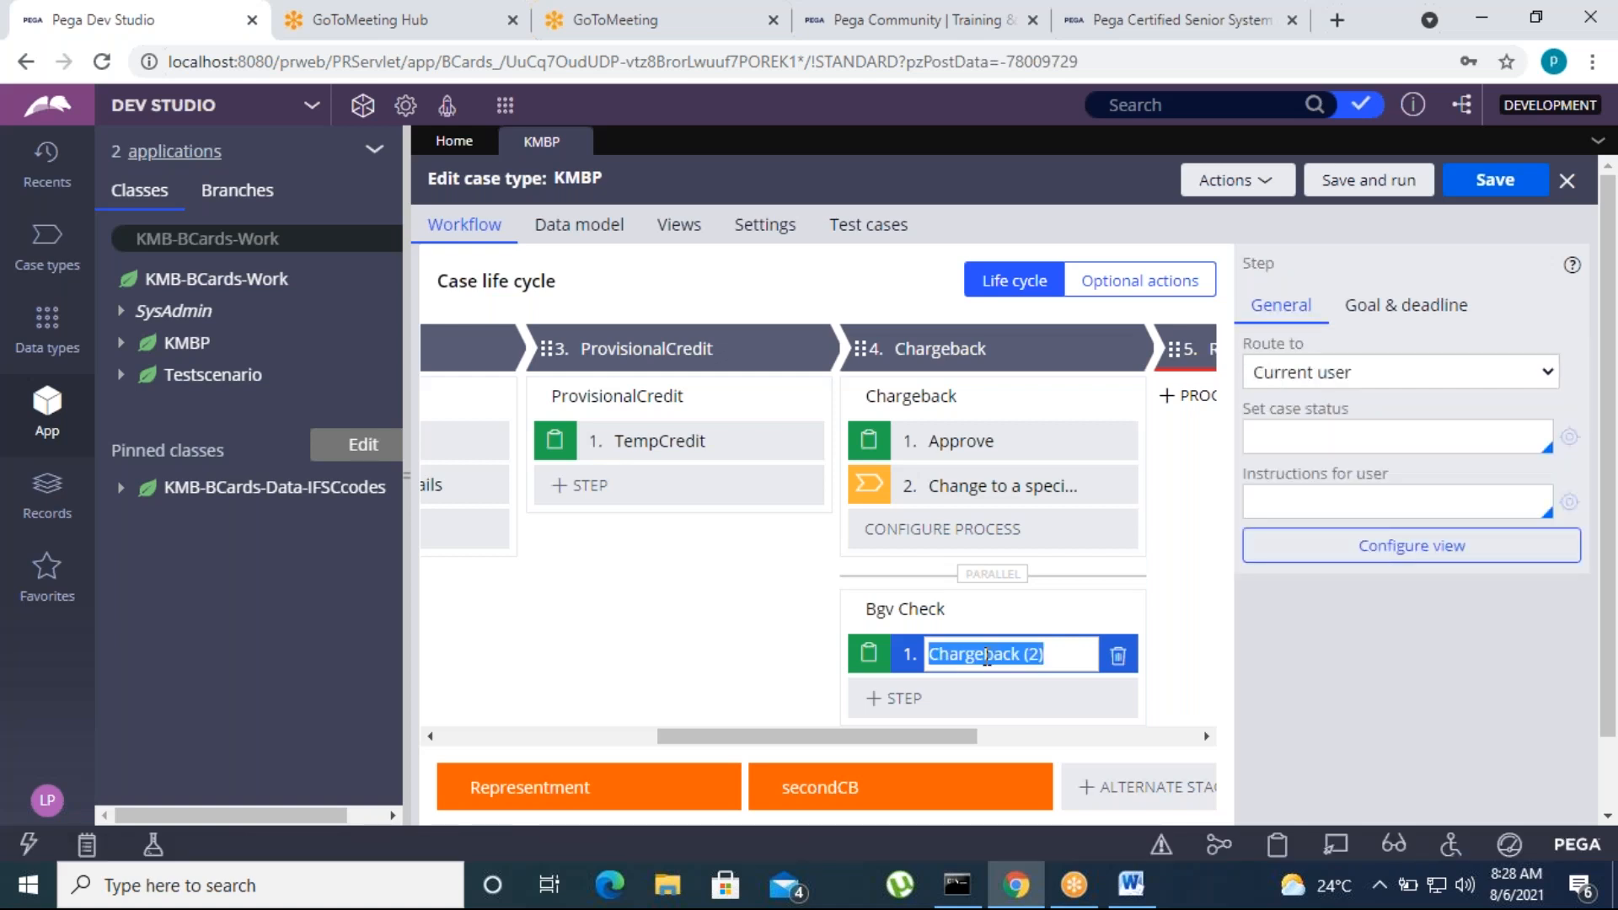
type("Bgv Details")
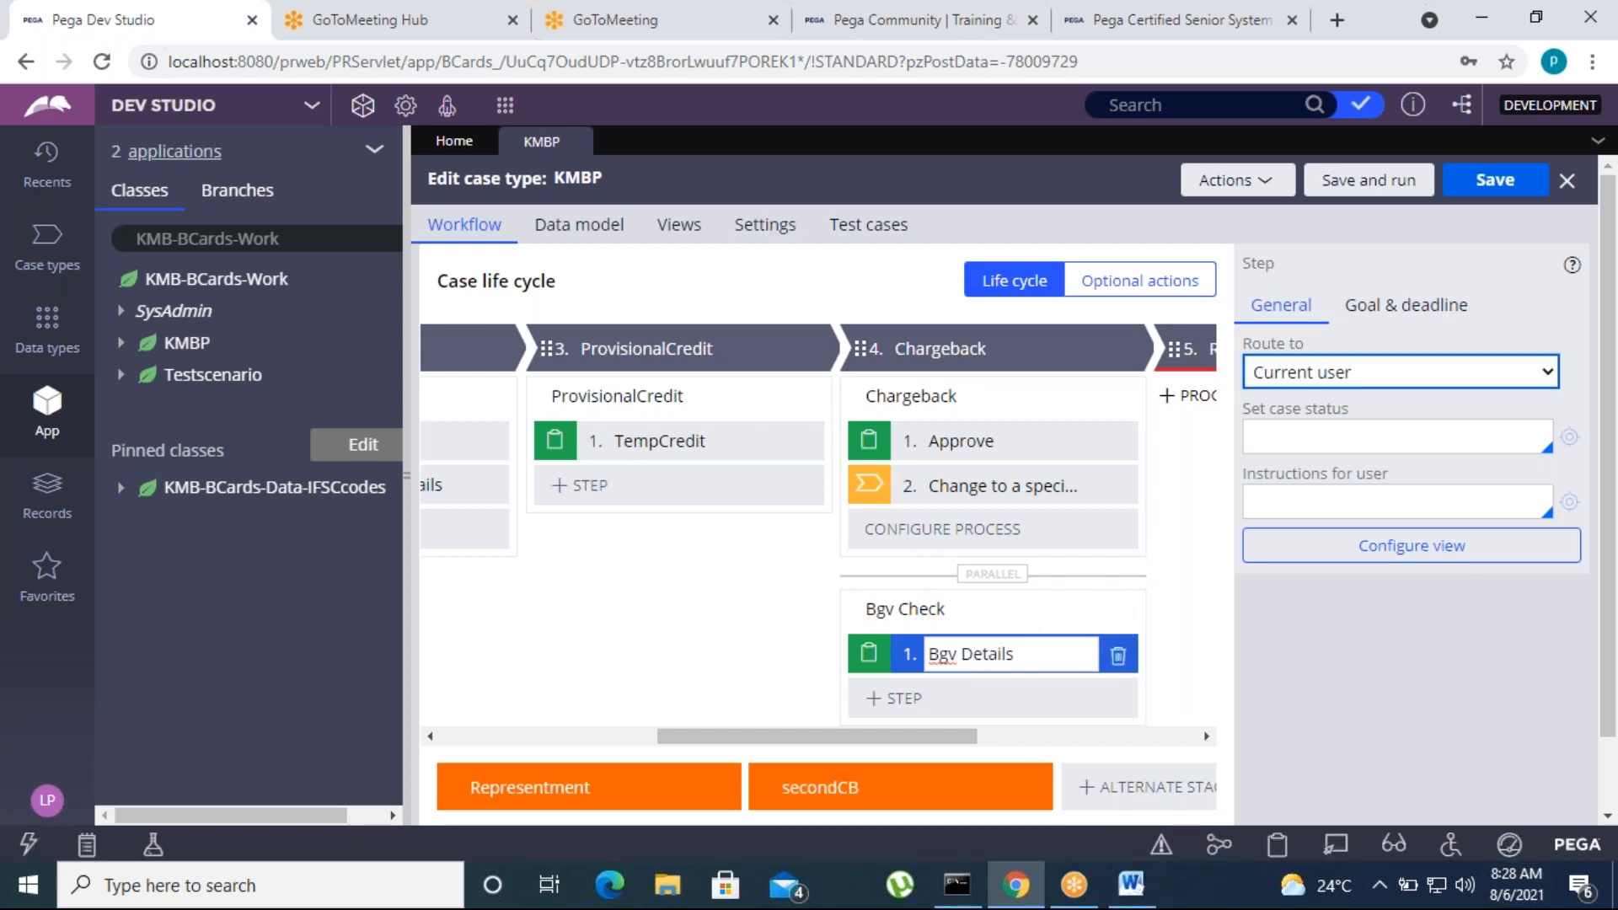
left_click(1491, 187)
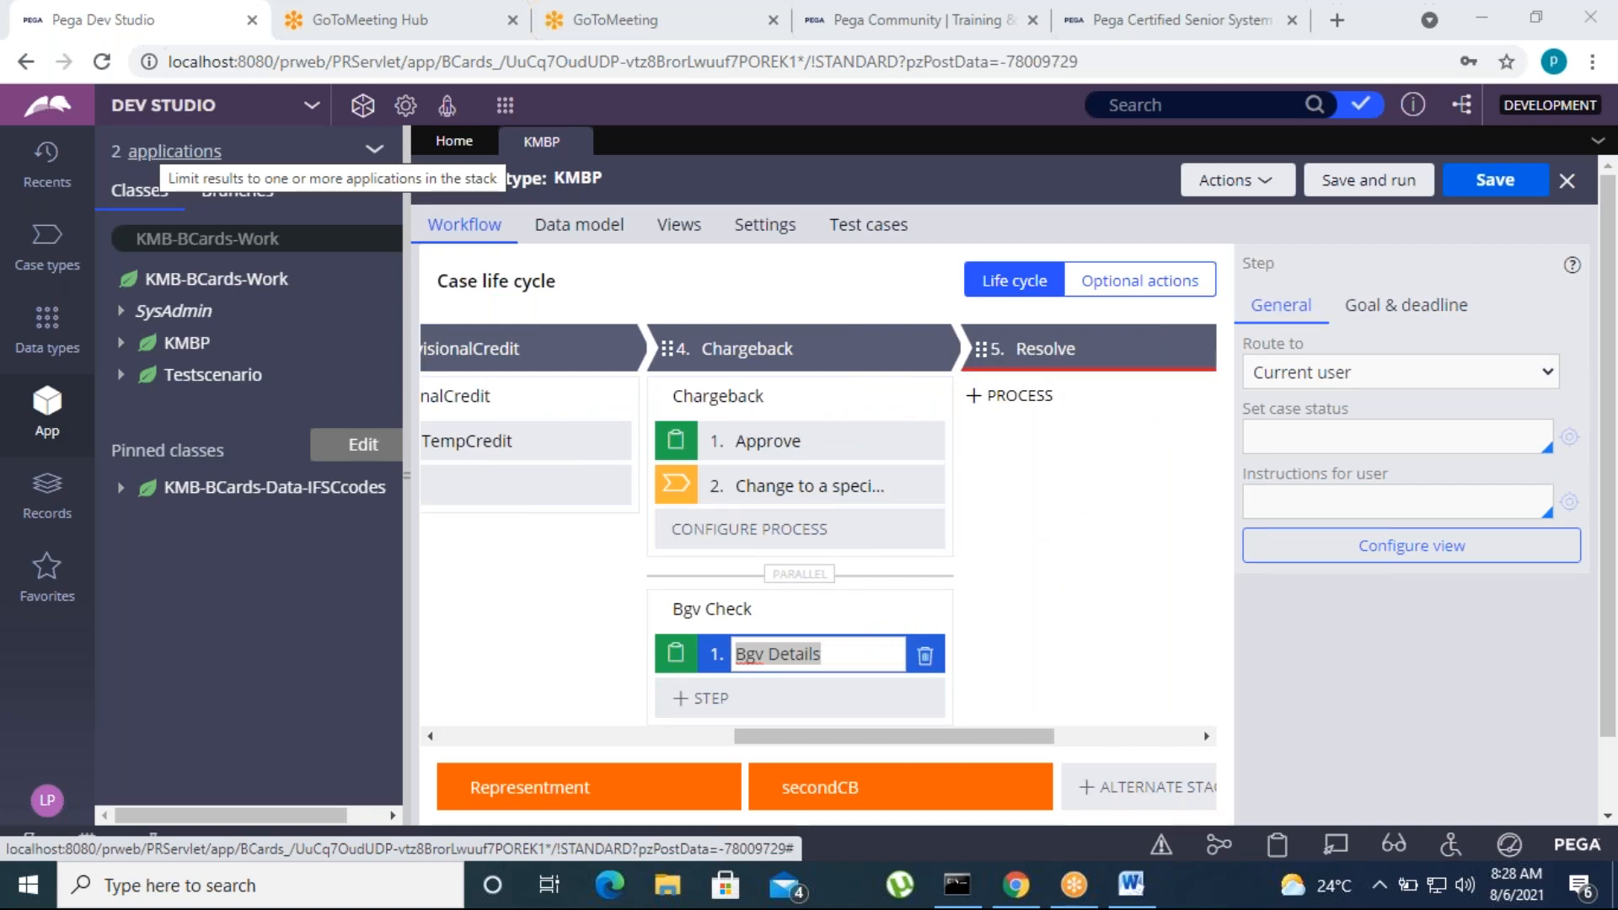
Save and run the KMBP case type and create a new case from the blank initial form
left_click(1369, 180)
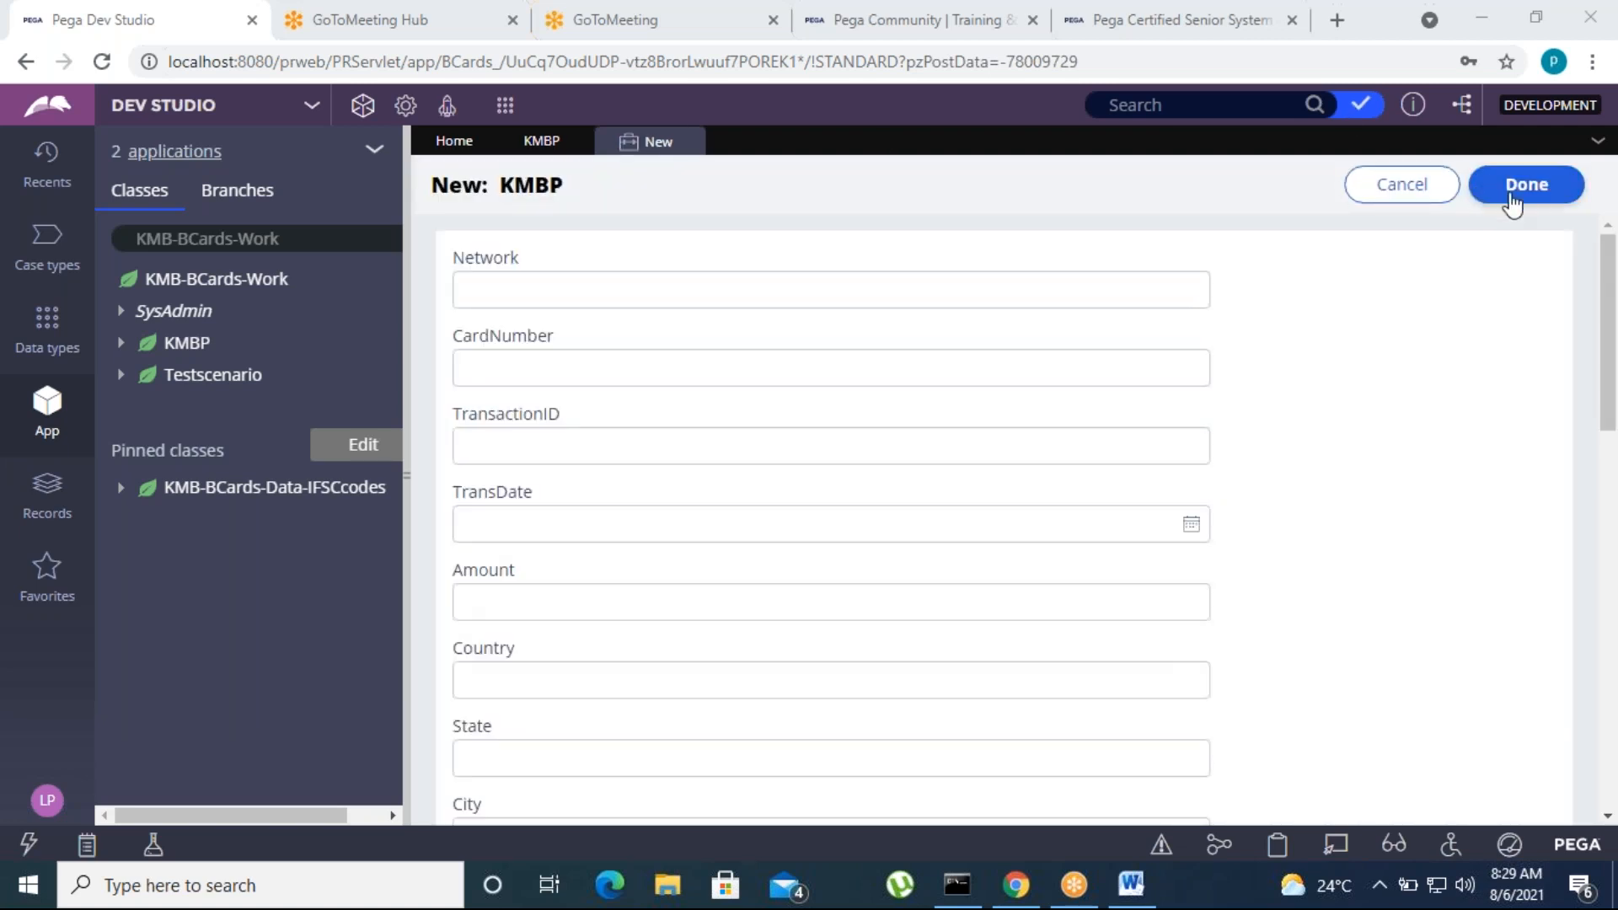
left_click(1510, 195)
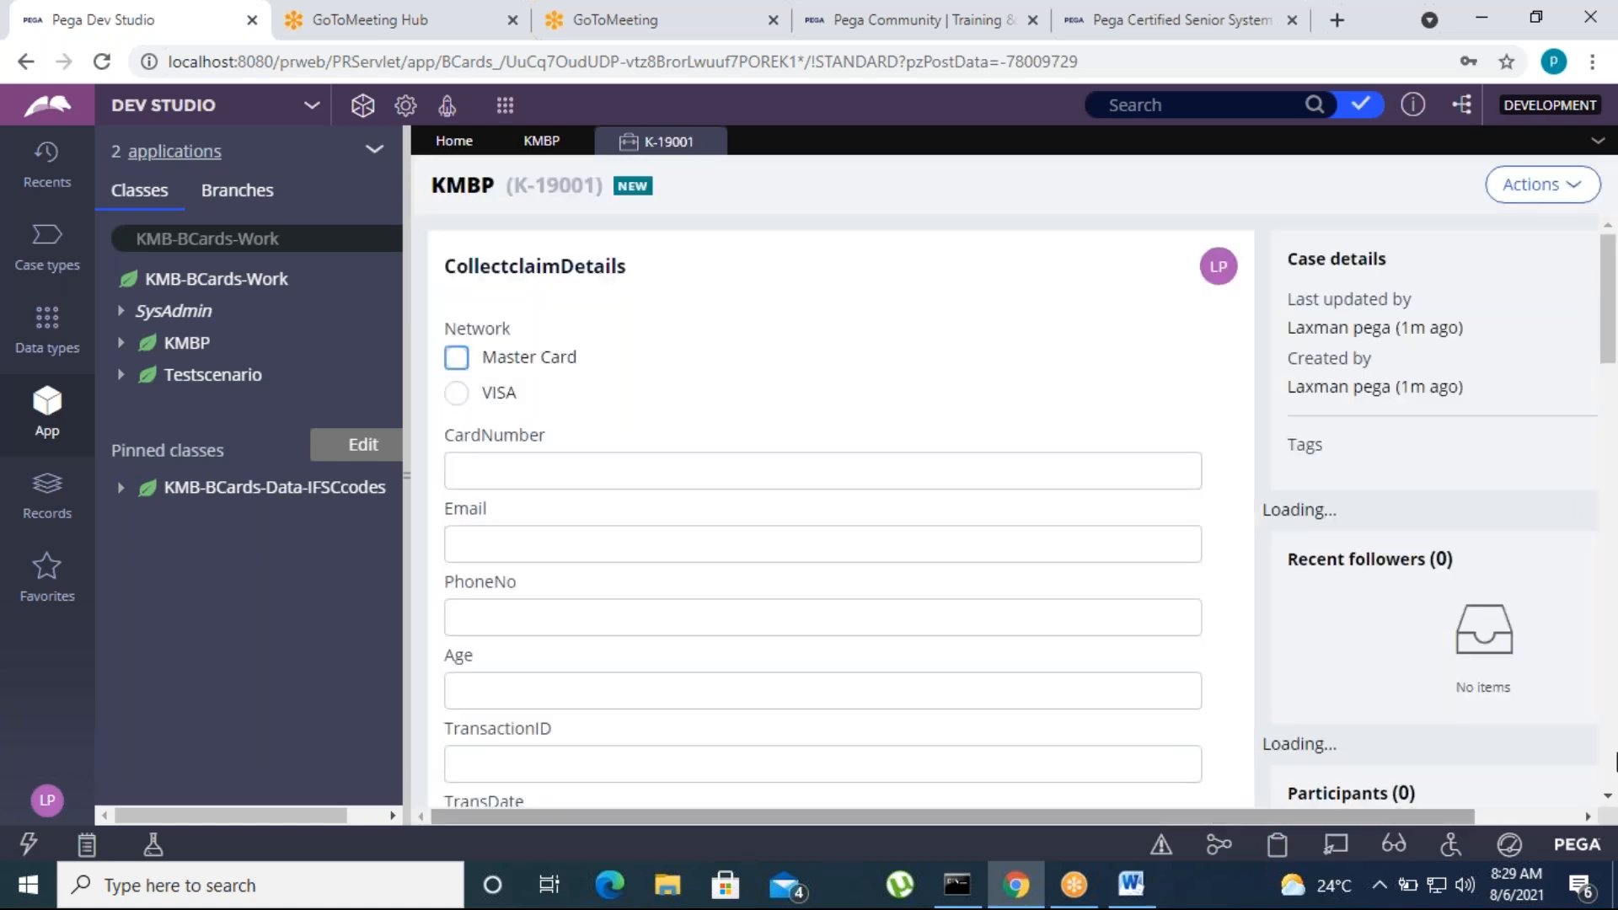
scroll(715, 661, "down", 4)
scroll(715, 661, "up", 4)
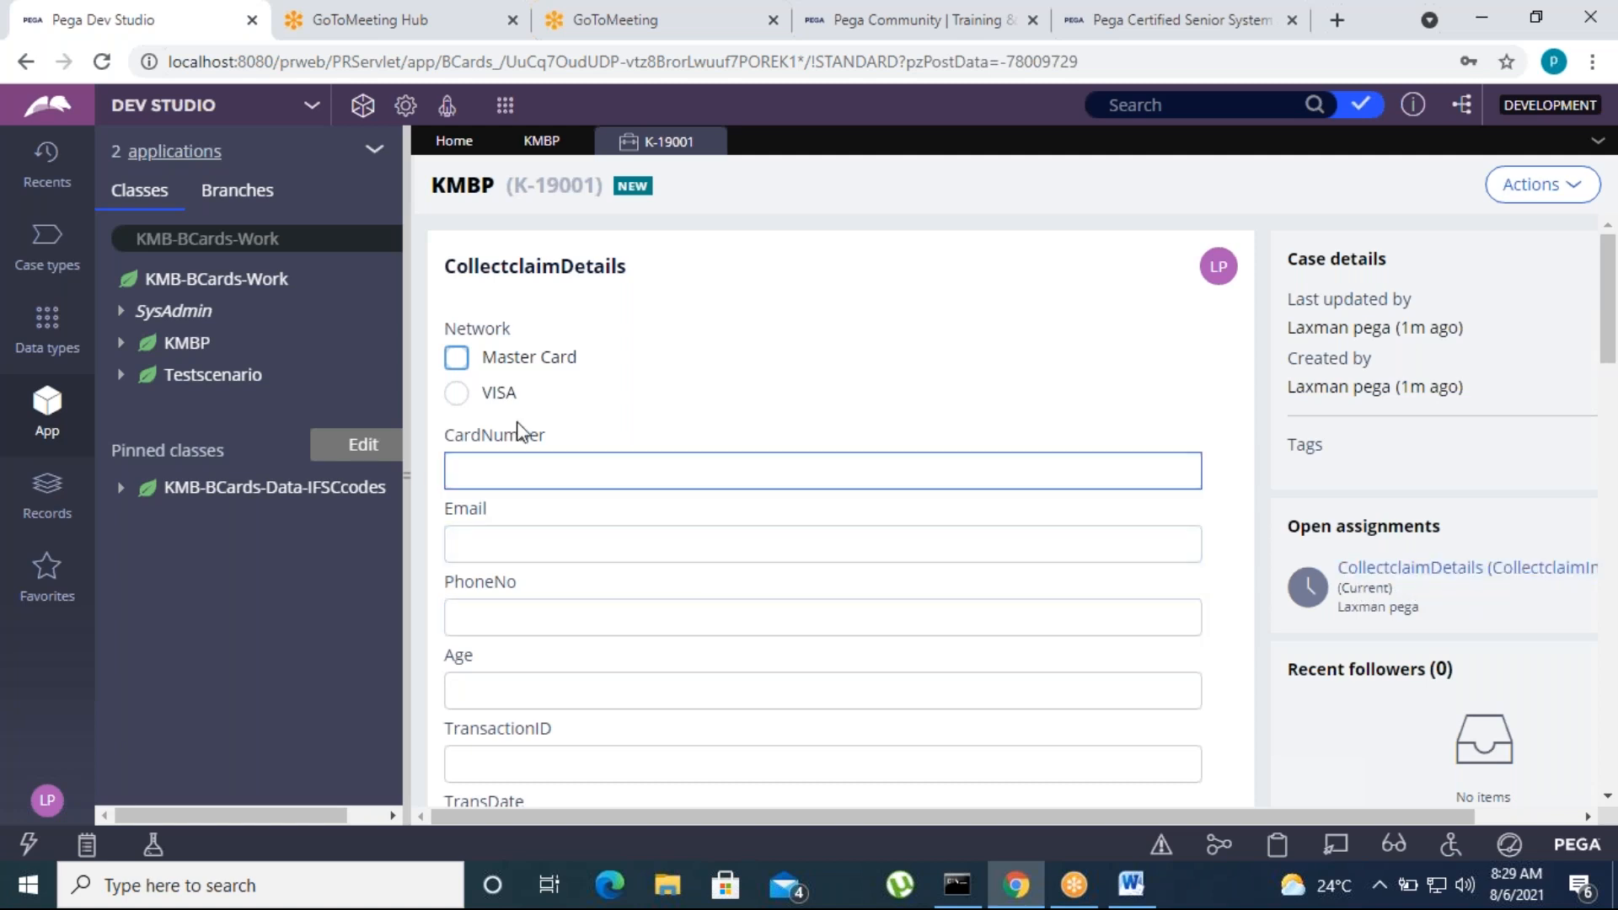
Complete CollectclaimDetails with Master Card as the network, enter the card number and account number, and submit it
left_click(456, 358)
left_click(478, 473)
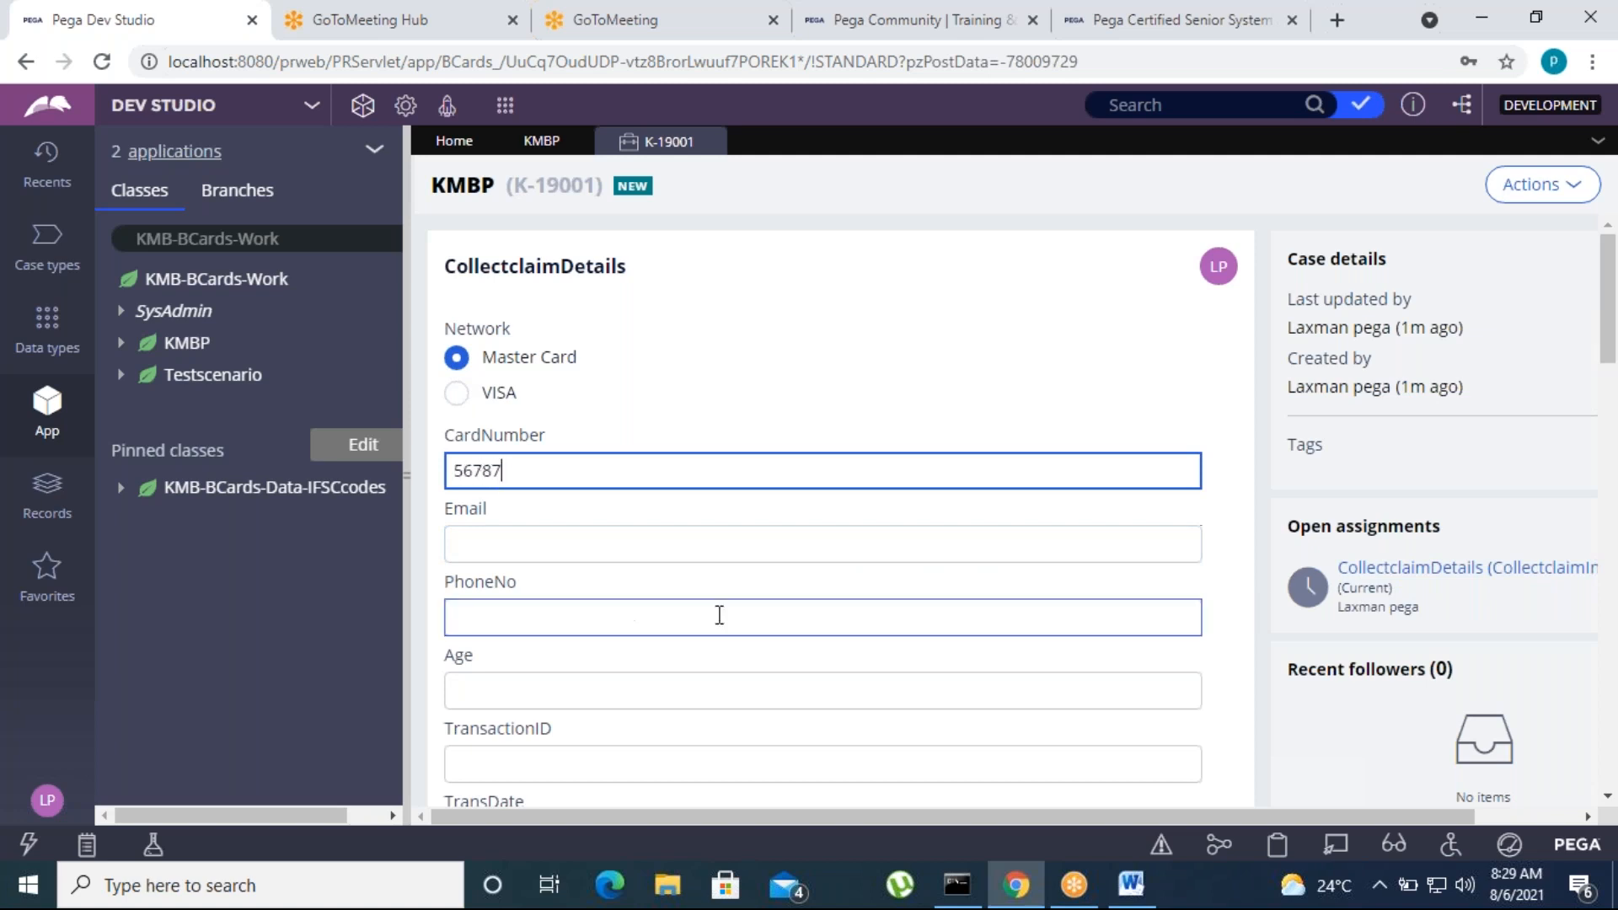
scroll(734, 679, "down", 9)
left_click(462, 612)
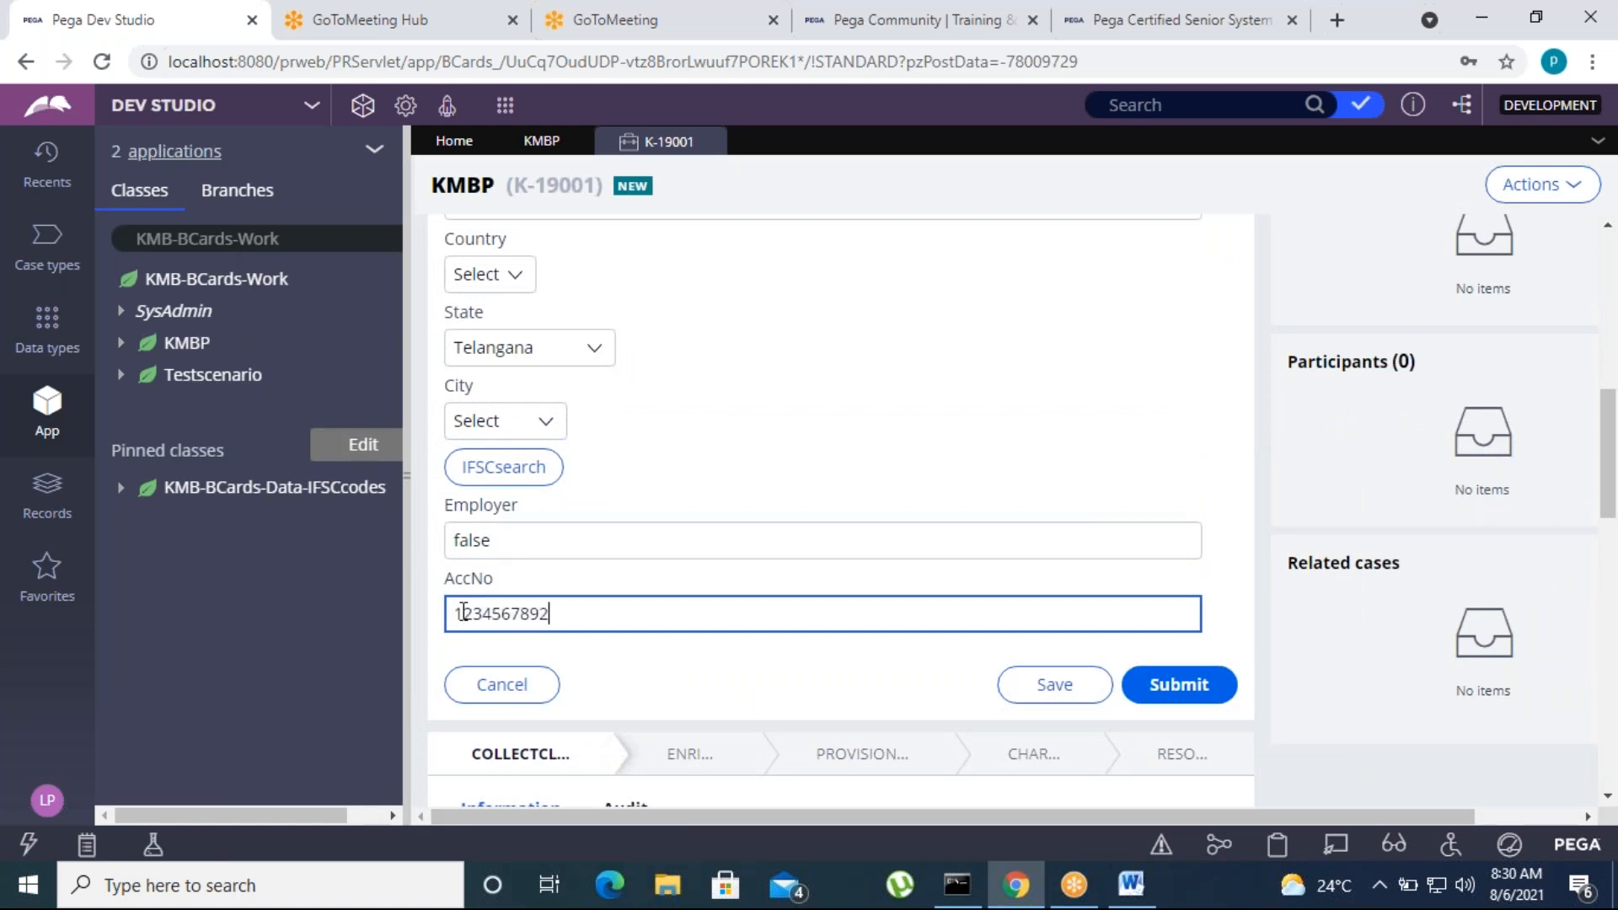
left_click(1214, 693)
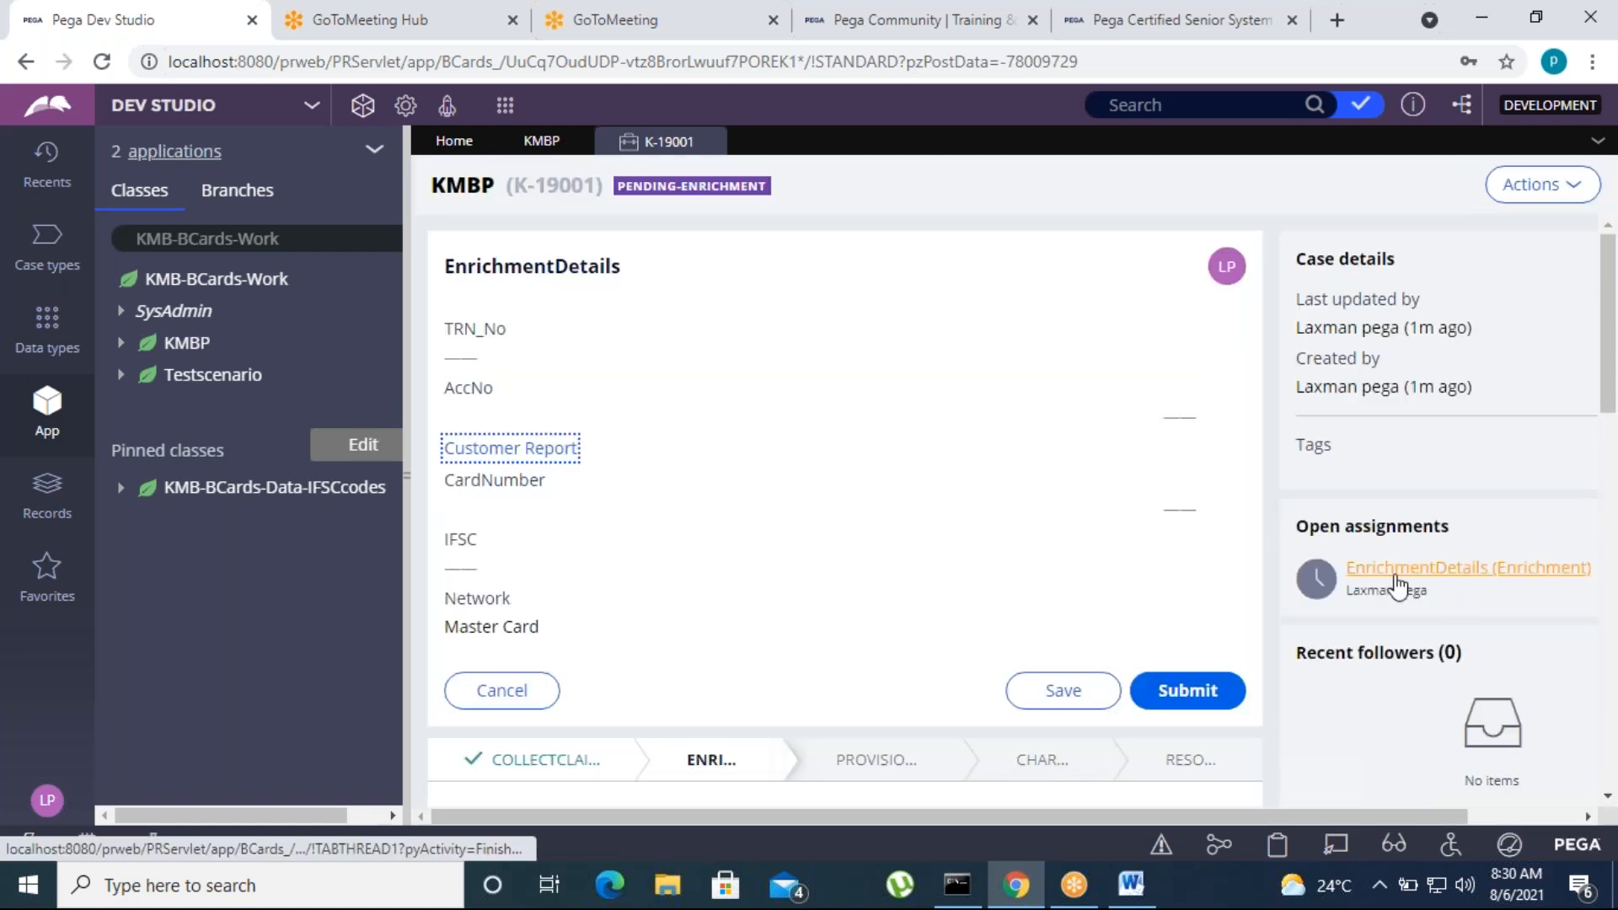
Submit EnrichmentDetails and TempCredit to advance the case to Chargeback, and close the case
left_click(1181, 695)
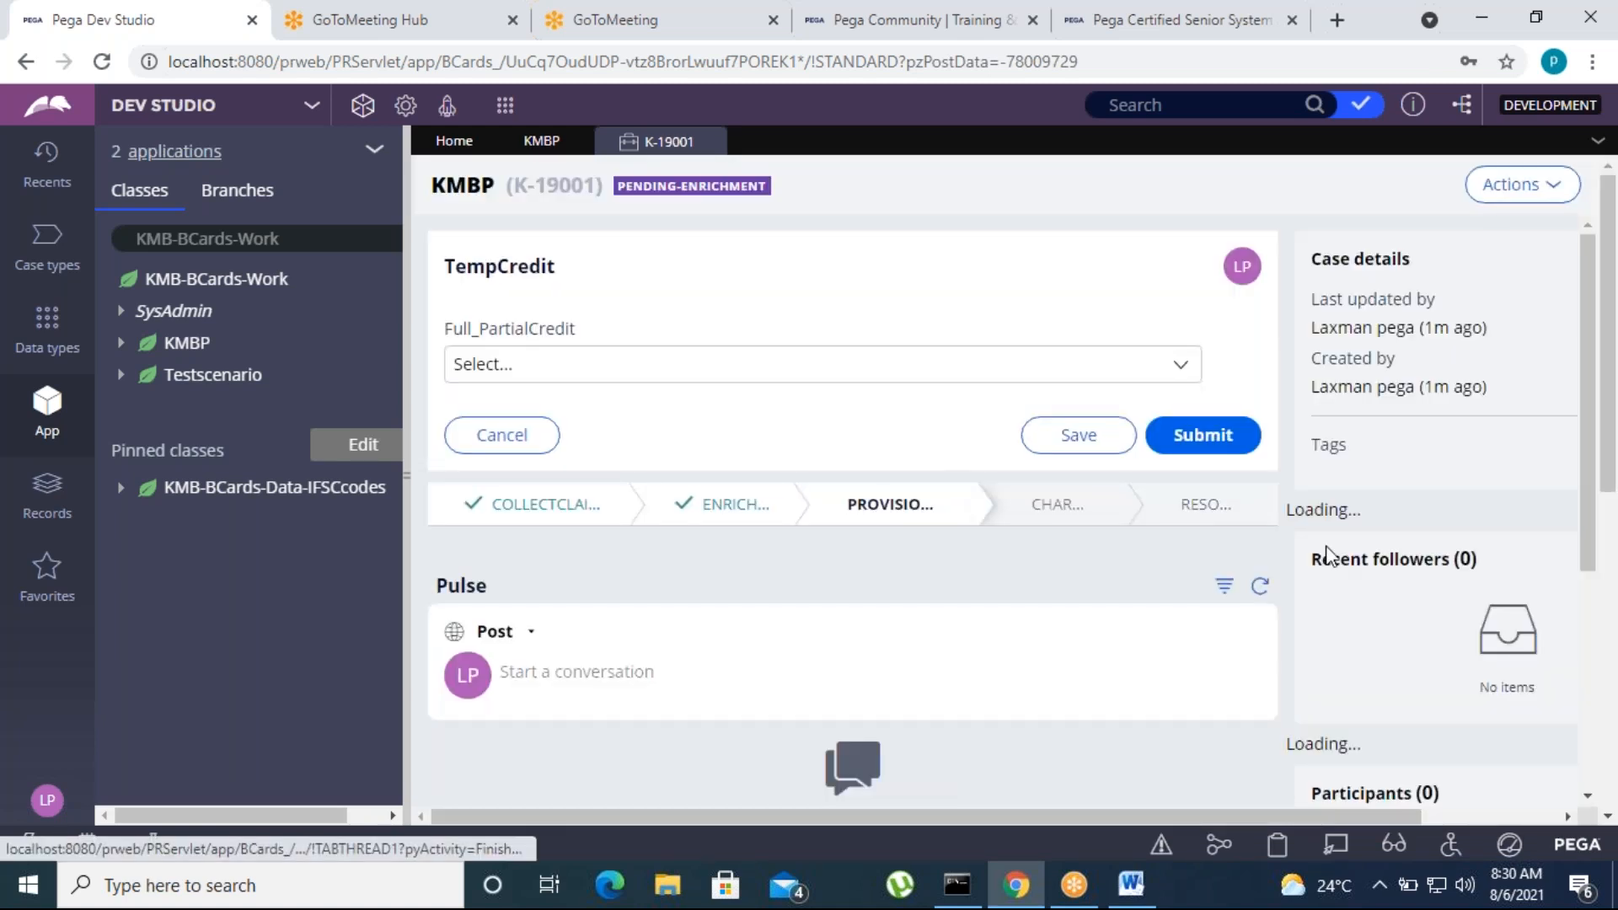
left_click(1202, 435)
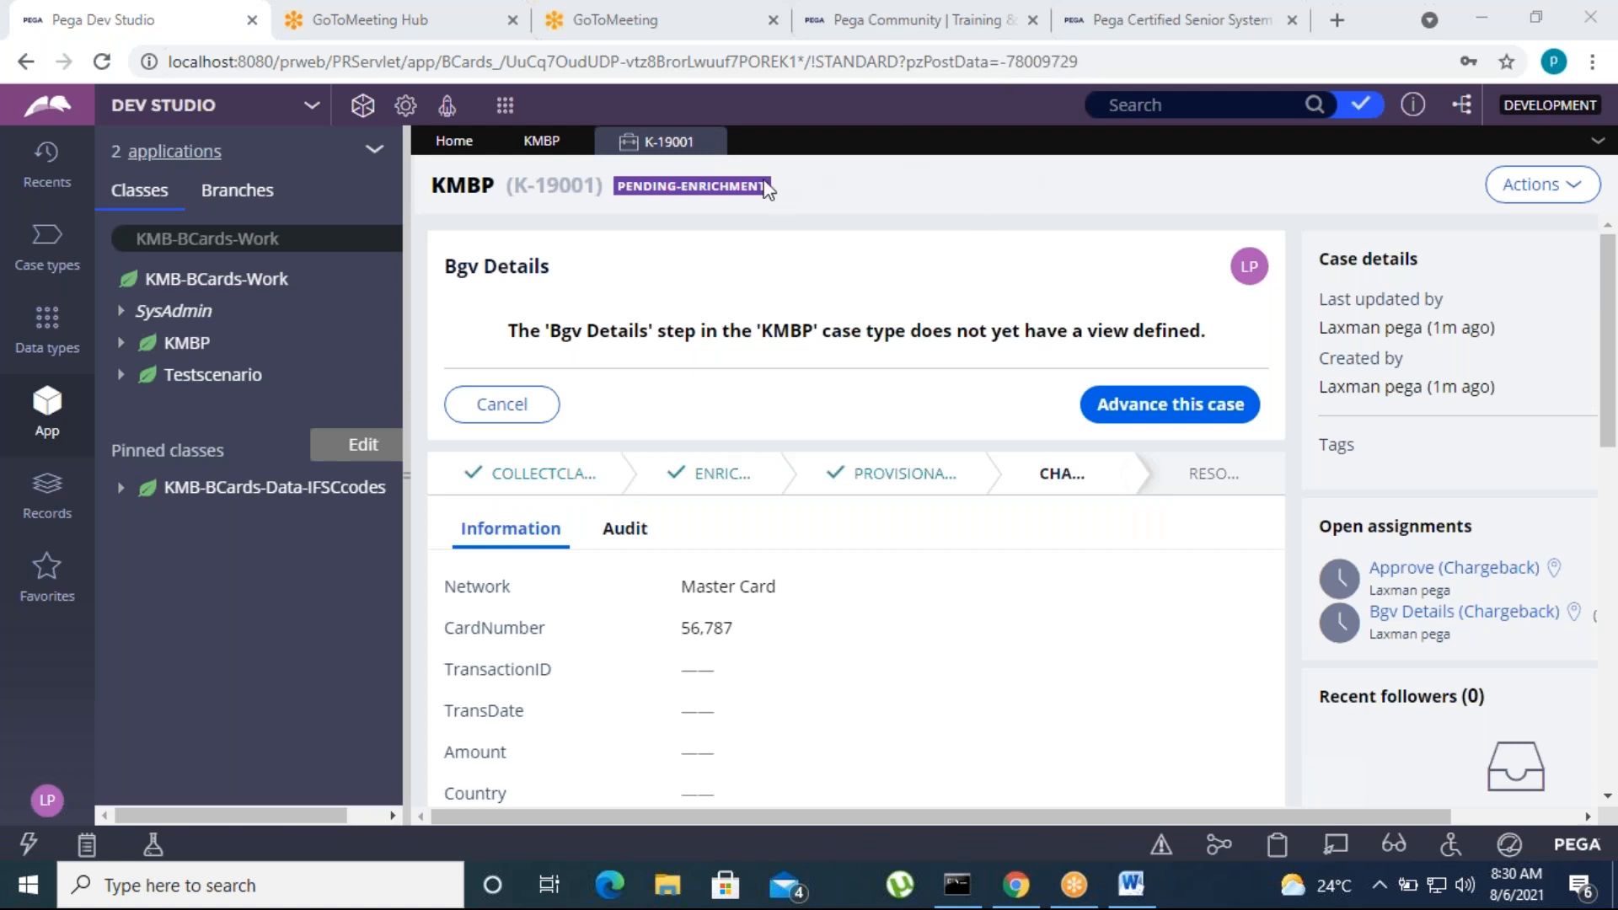
left_click(713, 141)
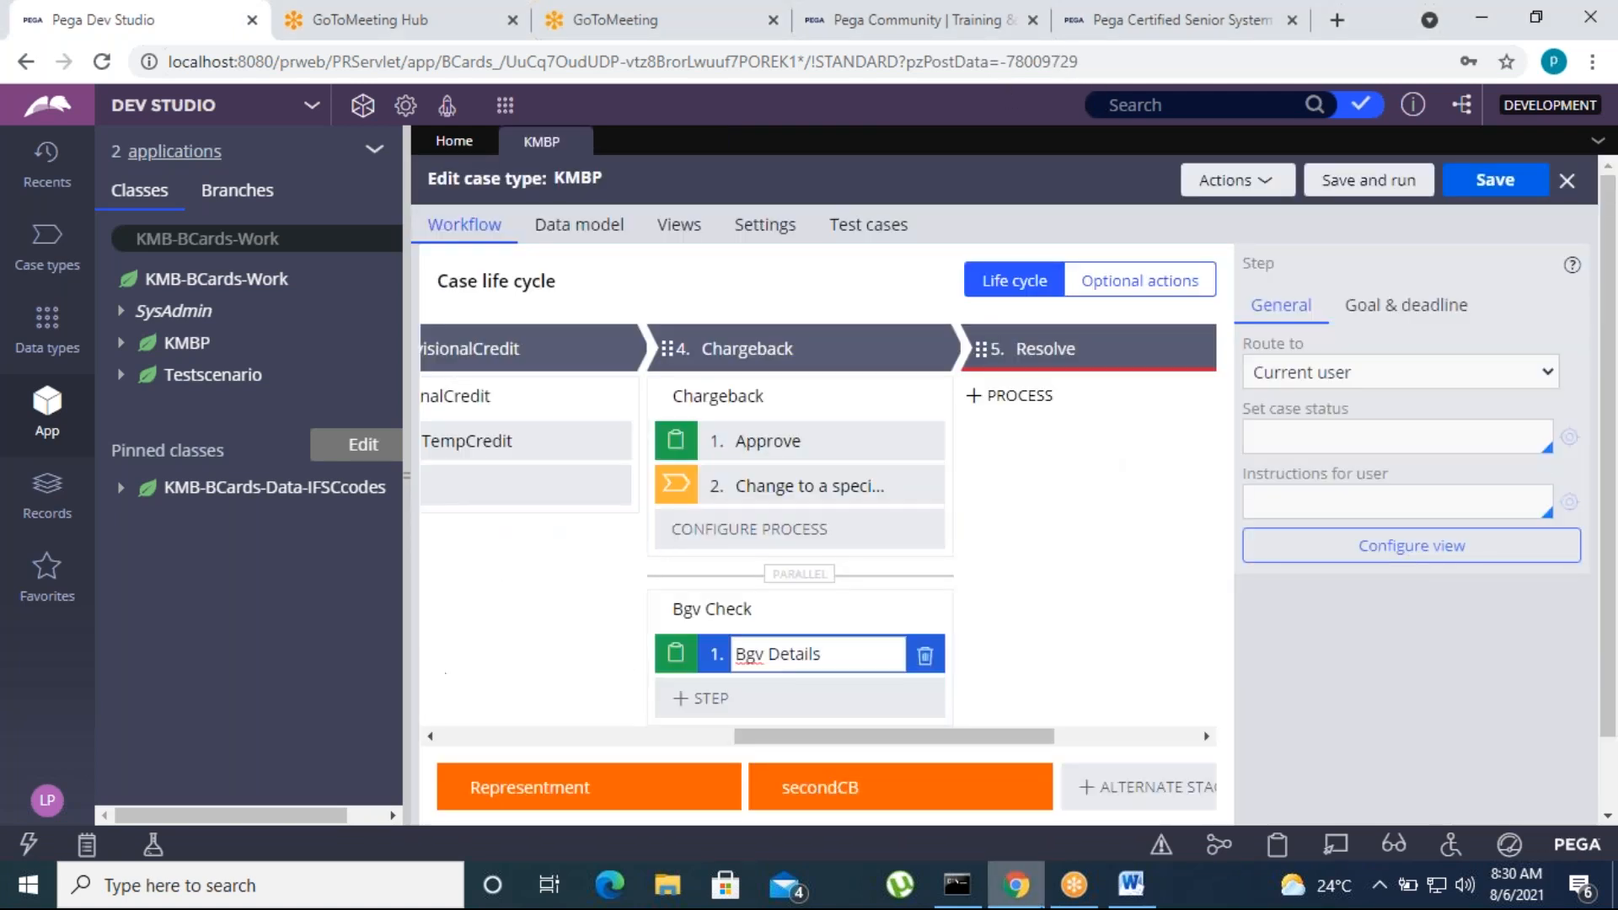
Switch to the Word topic list and review the Parallel processing and Duplicate search entries
left_click(1131, 885)
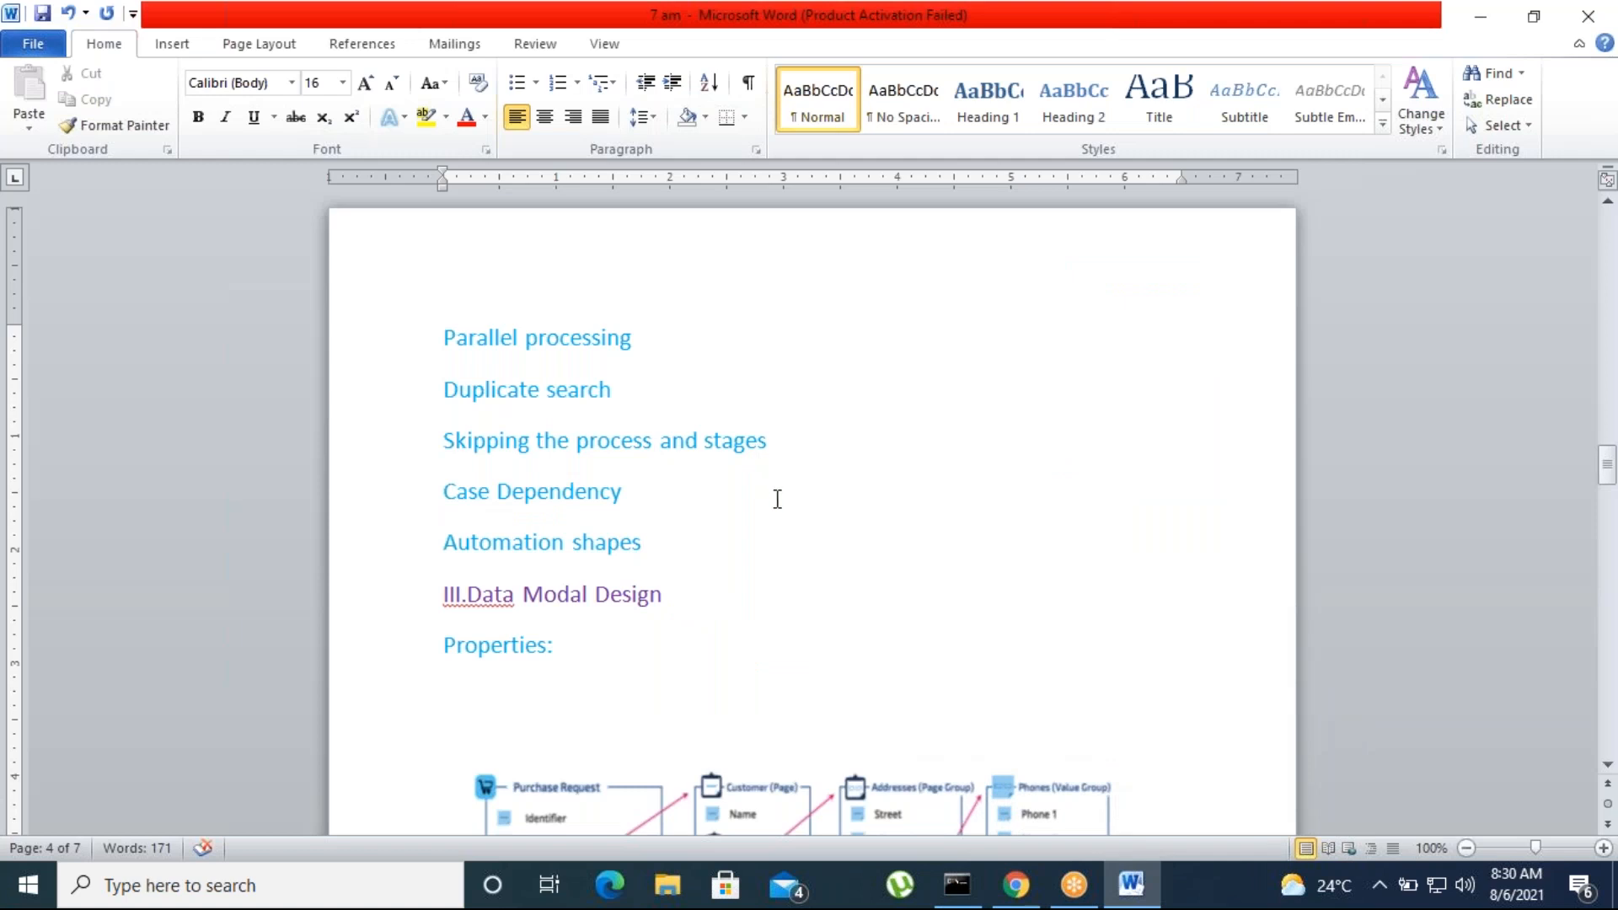
left_click_drag(446, 335, 671, 332)
left_click(705, 440)
left_click_drag(445, 393, 611, 391)
left_click(744, 563)
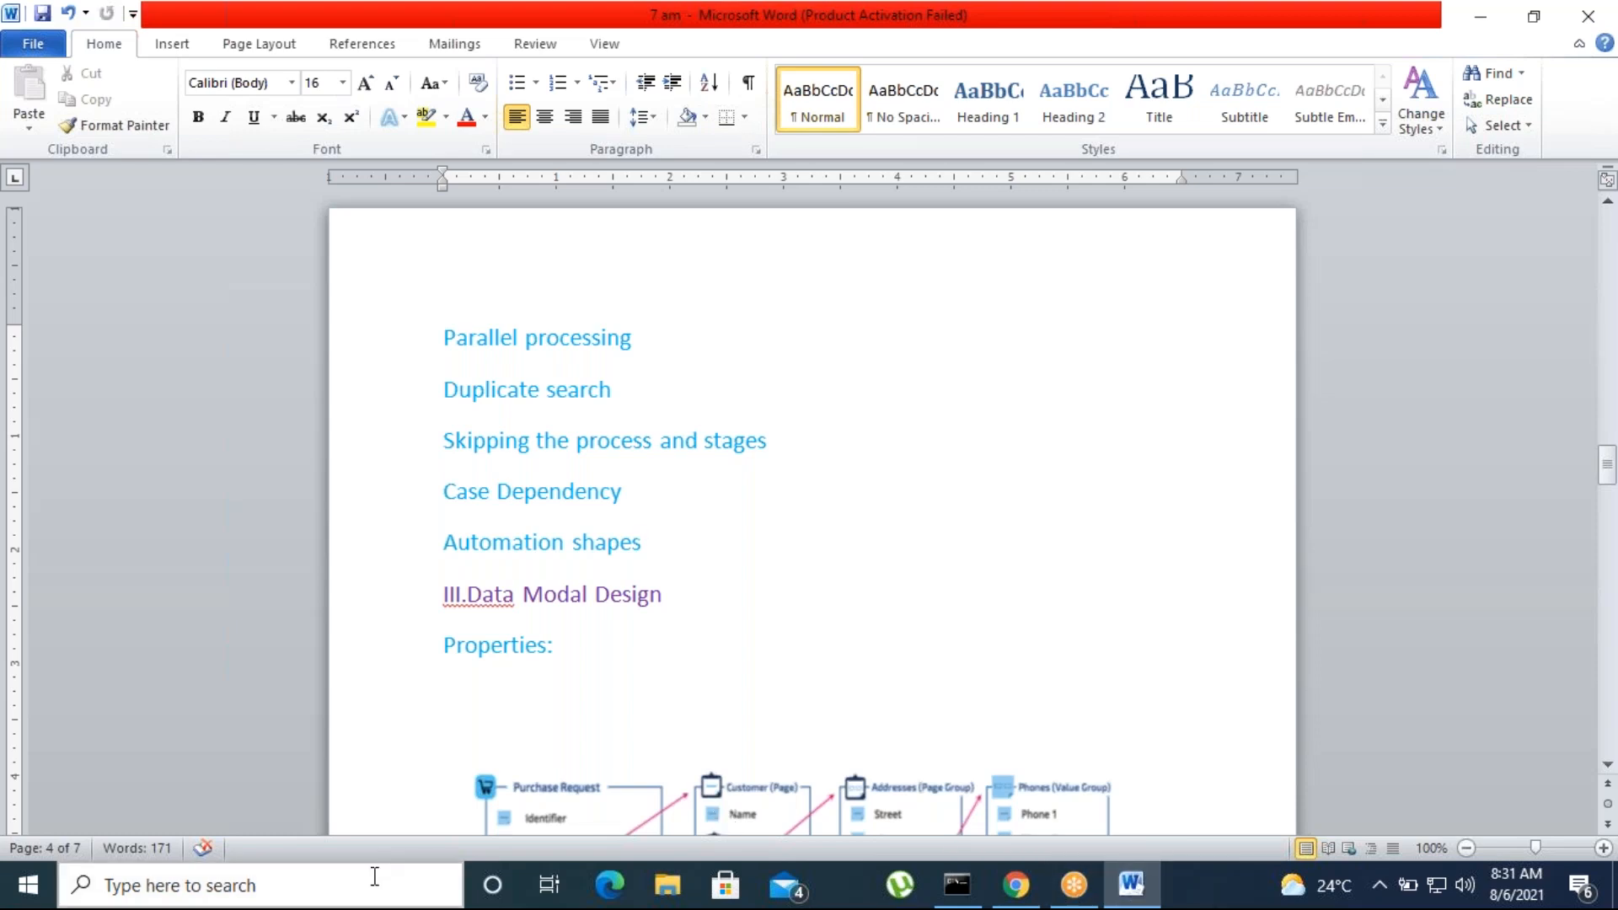
Open Paint and add the text "CaseID" to the blank canvas
left_click(343, 888)
type("paint")
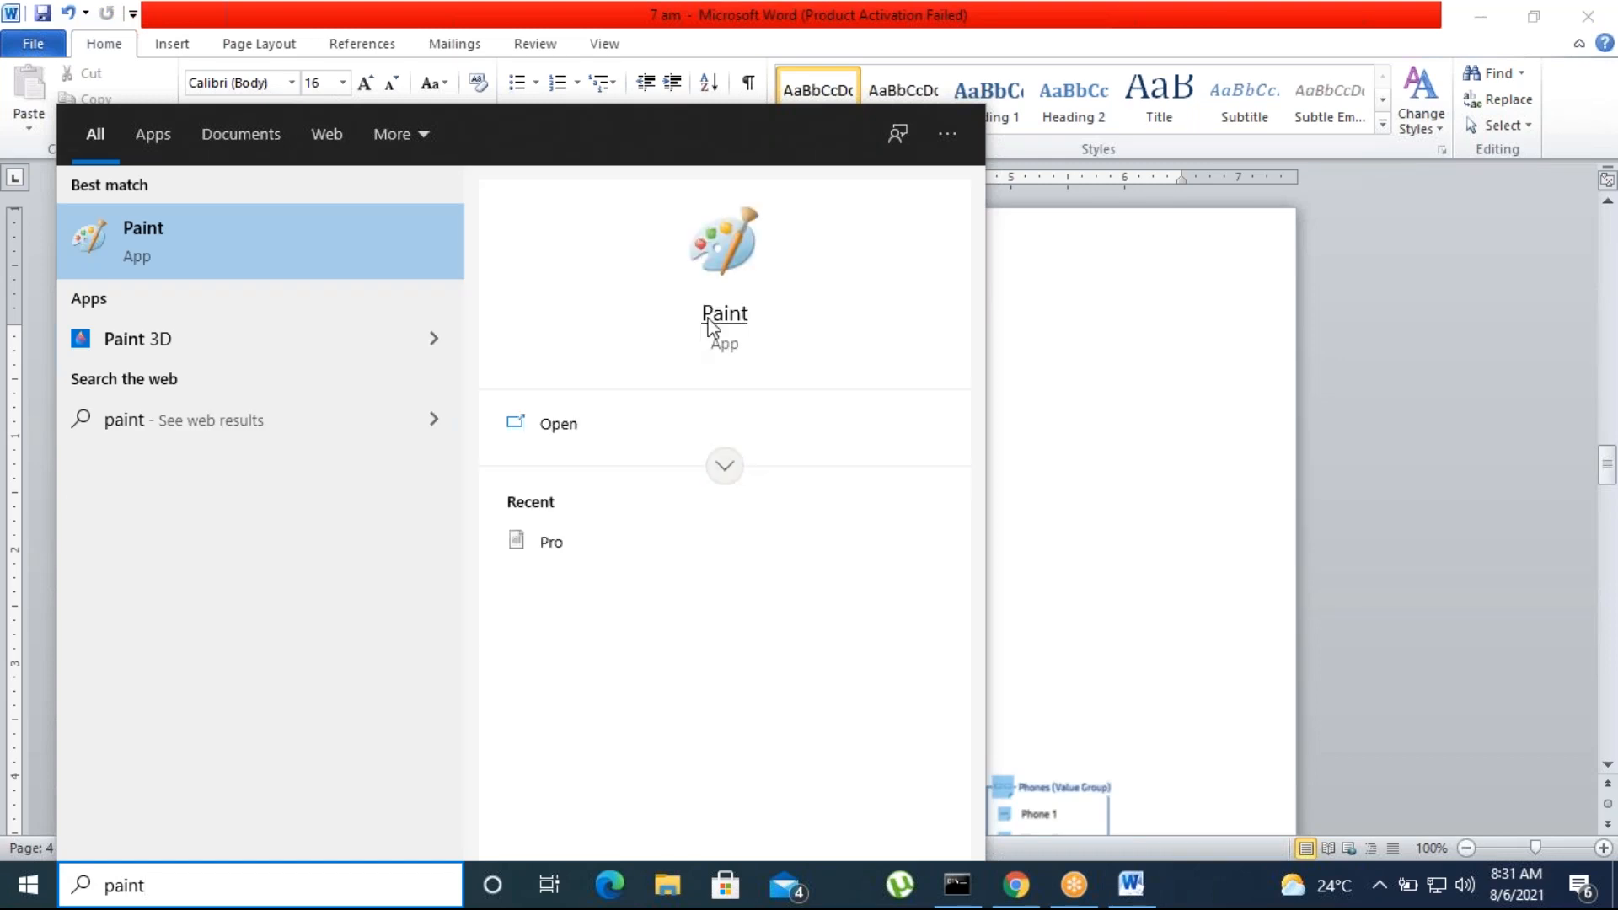
left_click(709, 323)
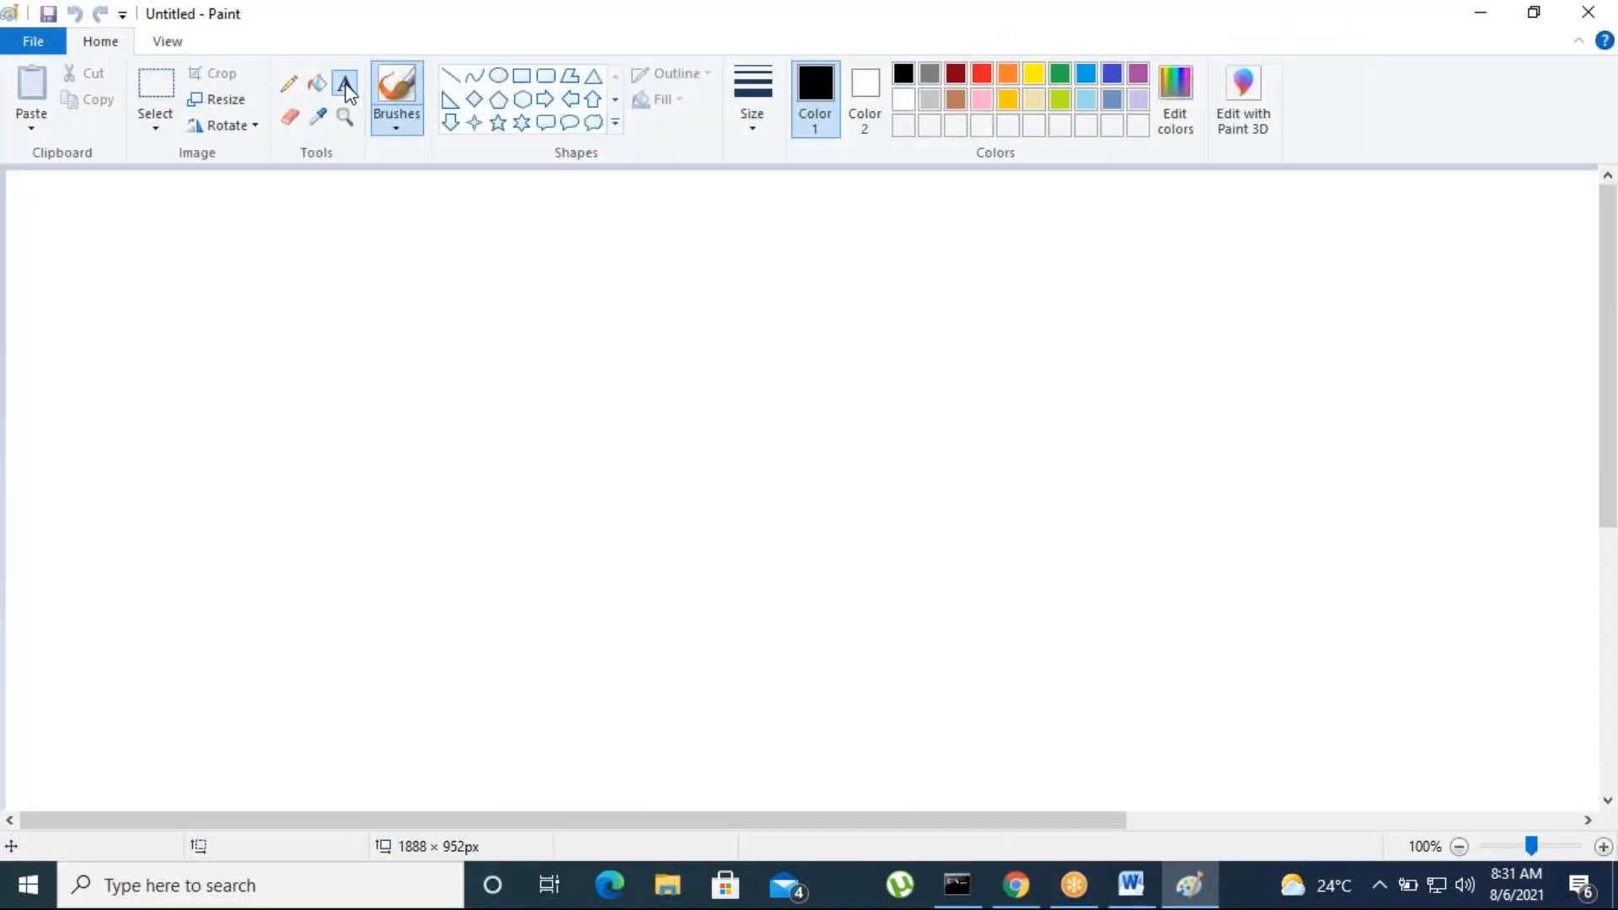
left_click(345, 84)
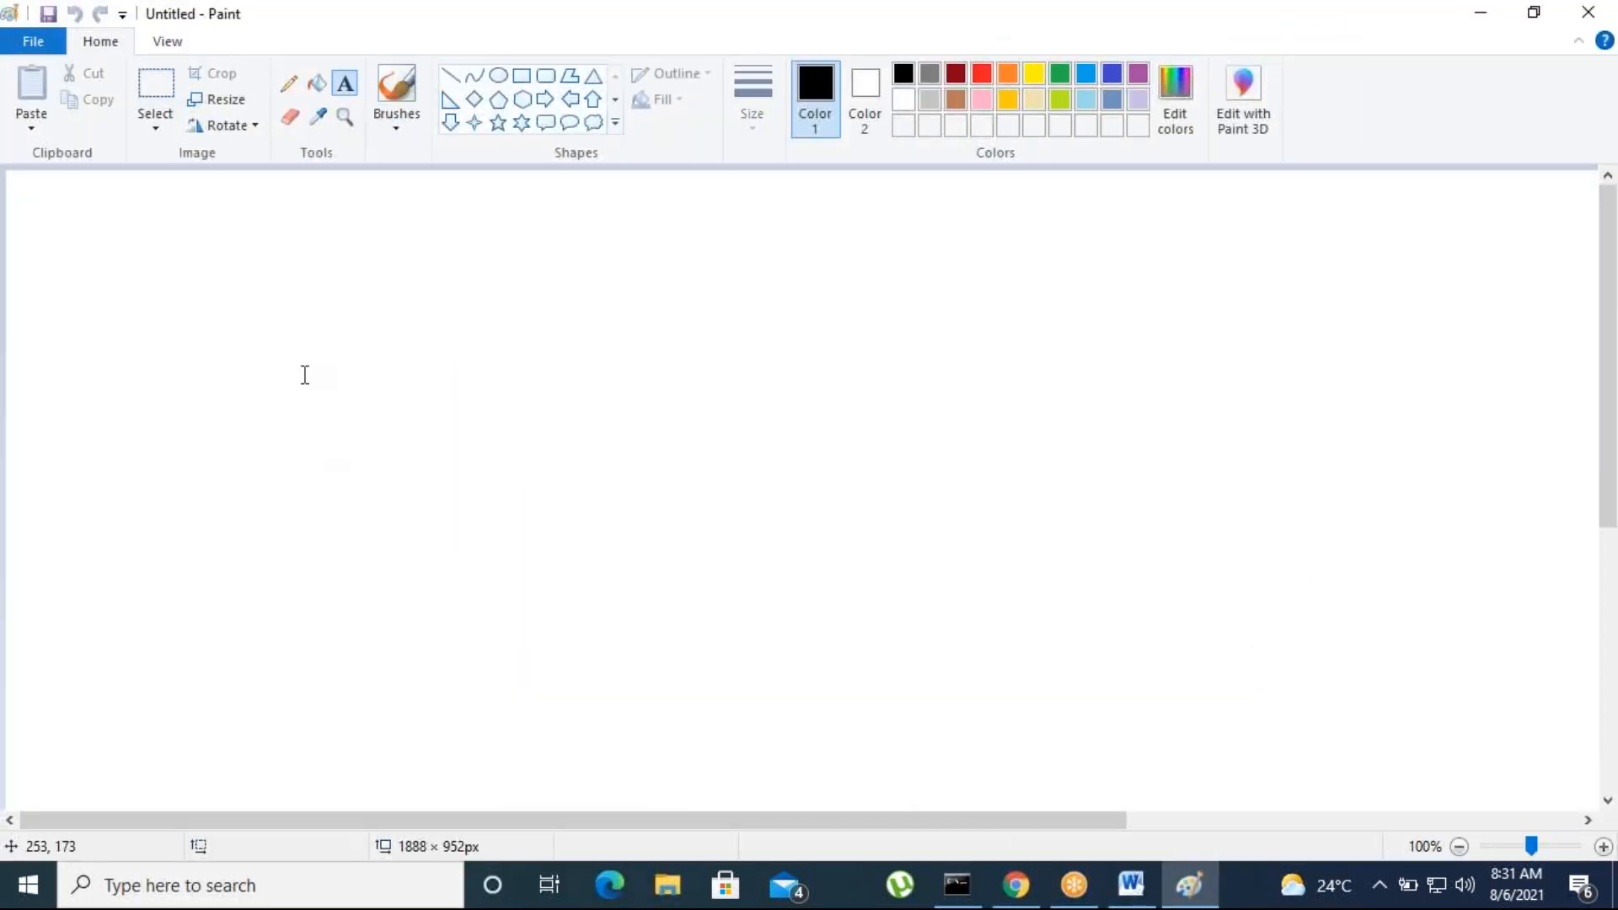
left_click(303, 372)
type("CaseID")
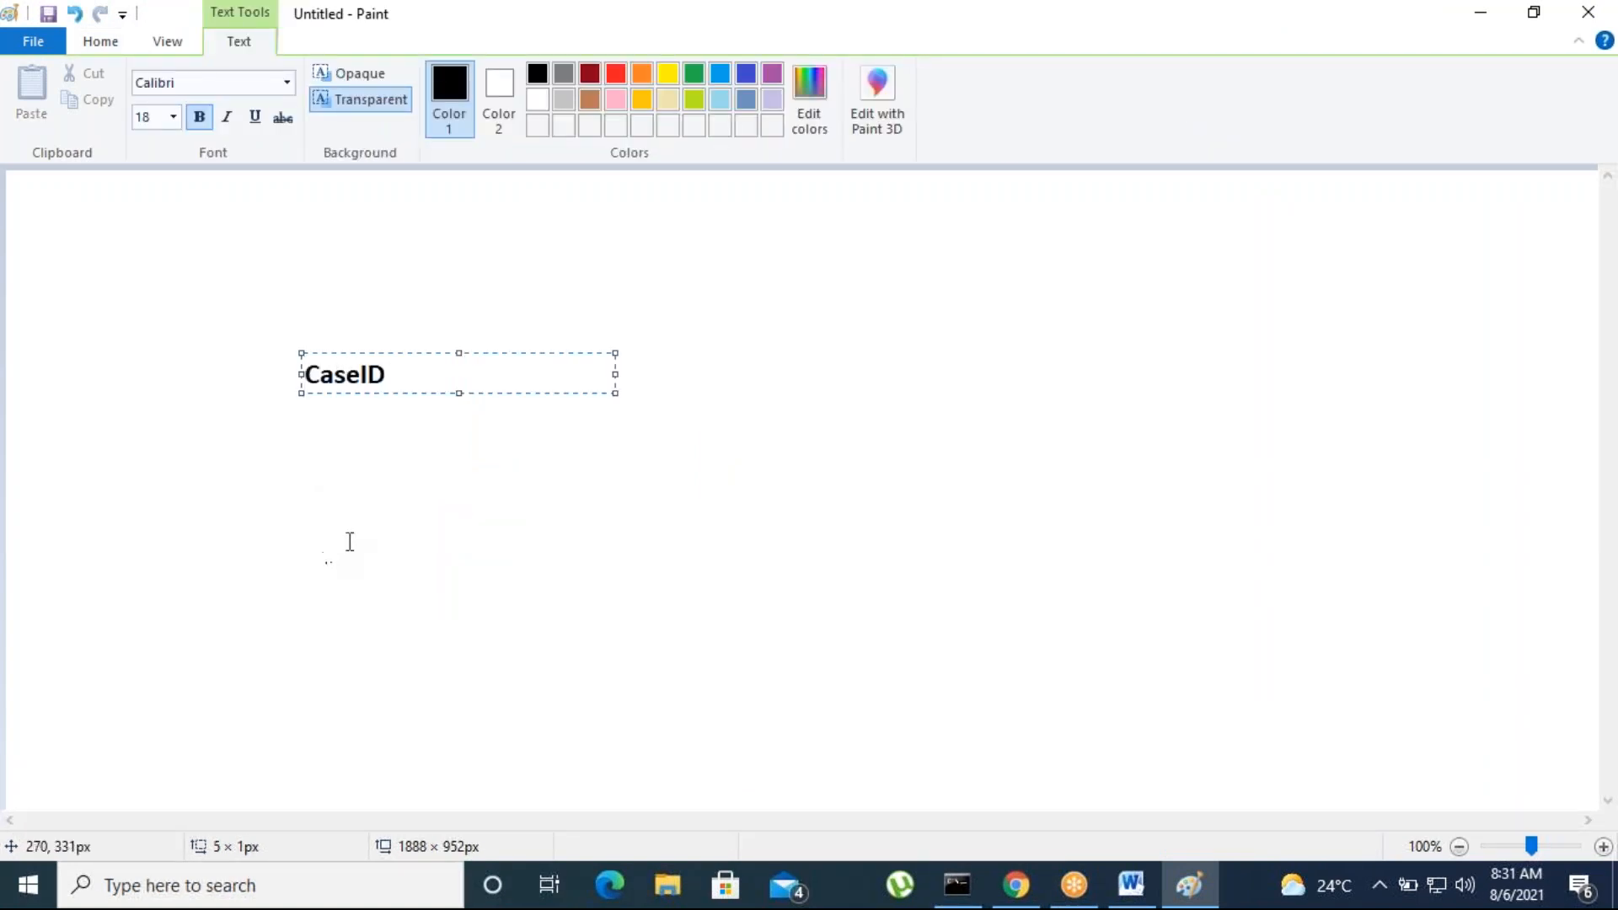
Add the text "----ID-90" directly after the CaseID label
left_click(426, 368)
left_click(426, 368)
type("----")
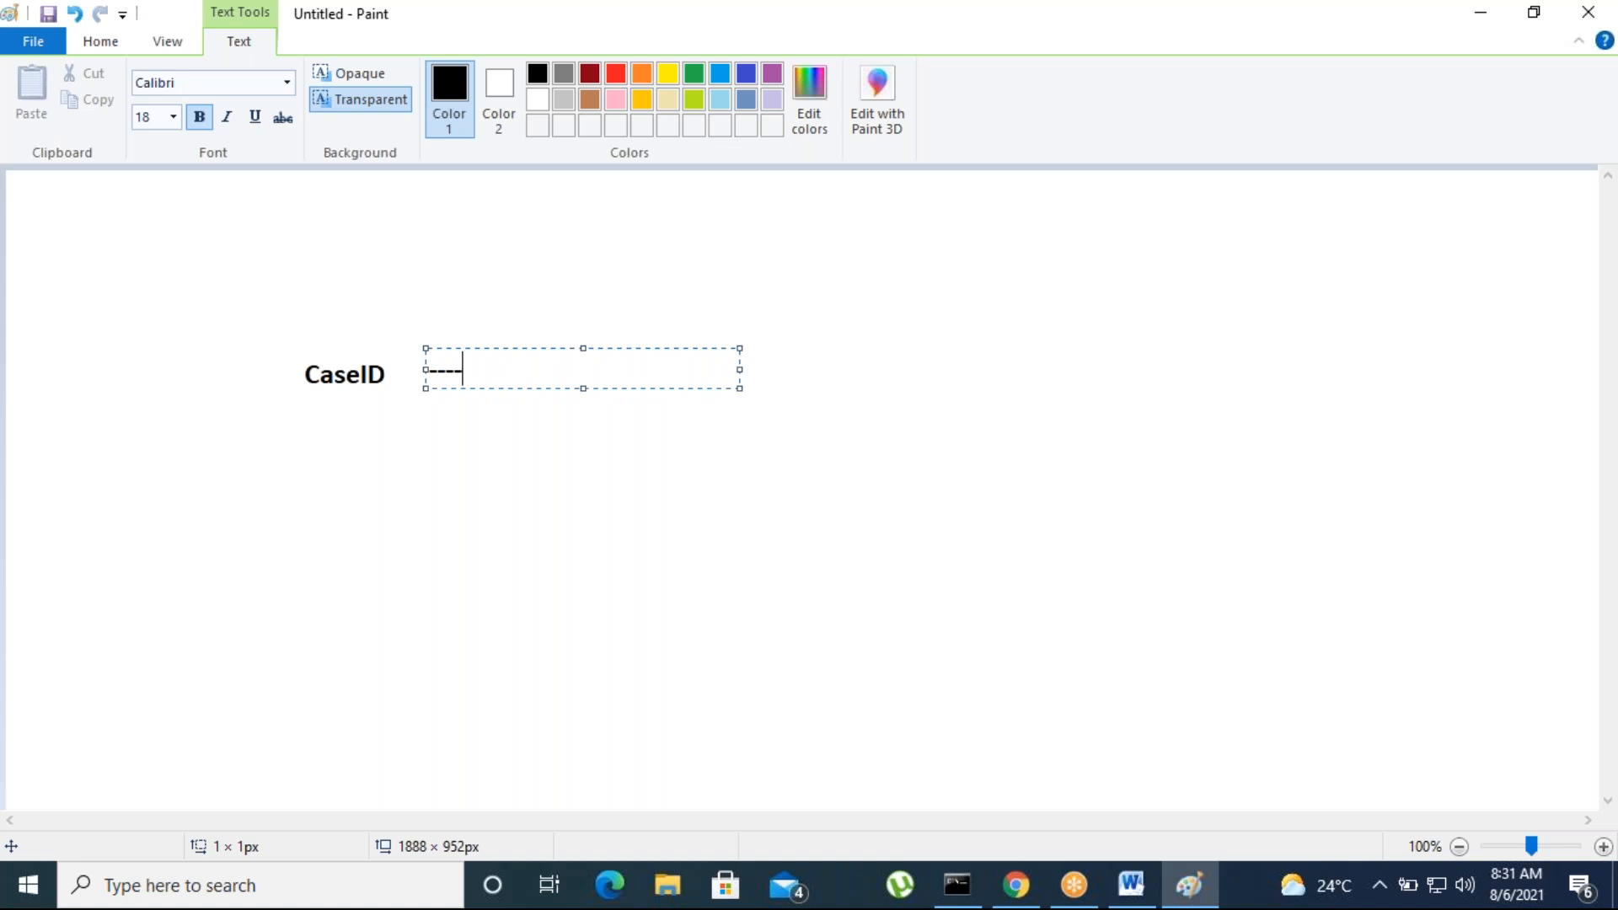
type("ID-90")
left_click(567, 412)
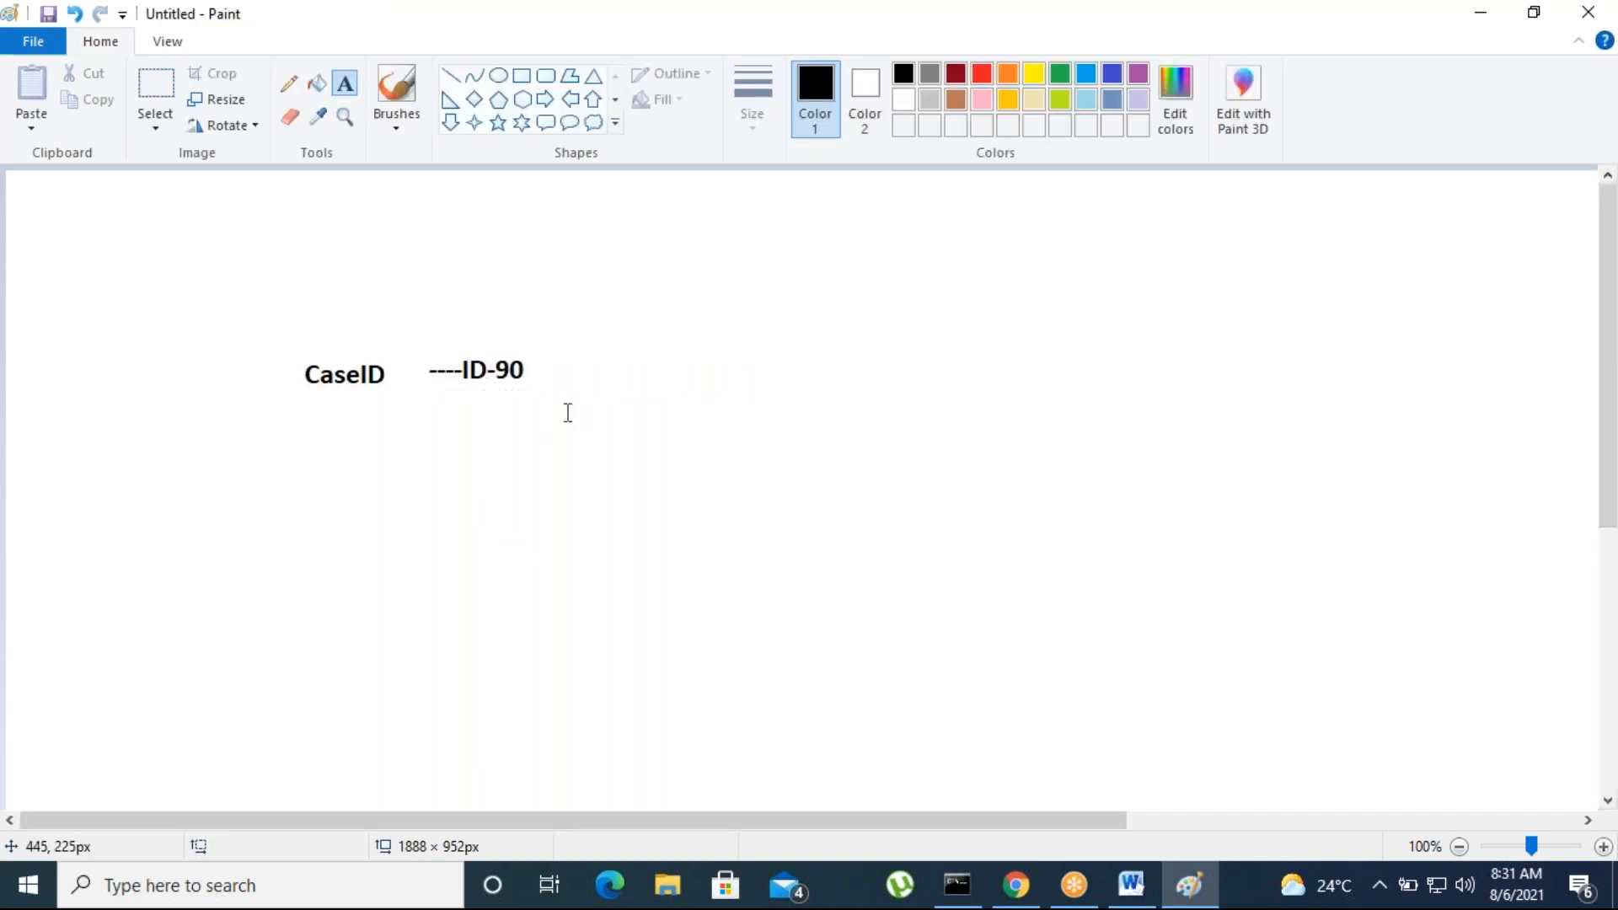
Draw a block arrow pointing right beside the ID-90 text
left_click(547, 99)
left_click_drag(563, 358, 662, 441)
left_click(647, 550)
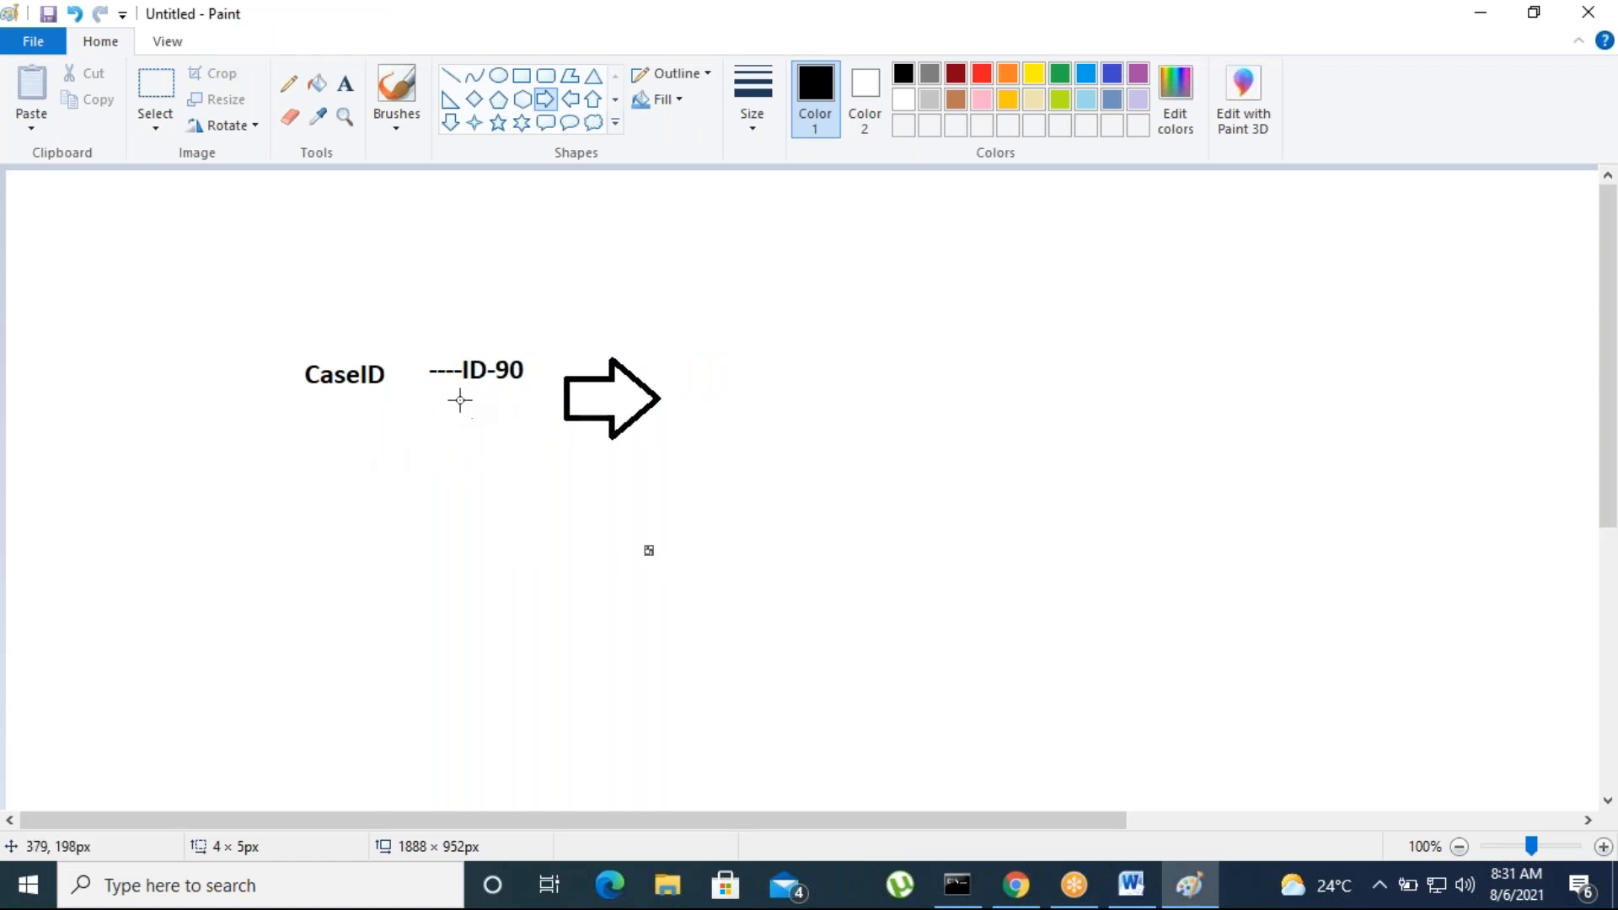
left_click(523, 373)
left_click(345, 83)
left_click(456, 500)
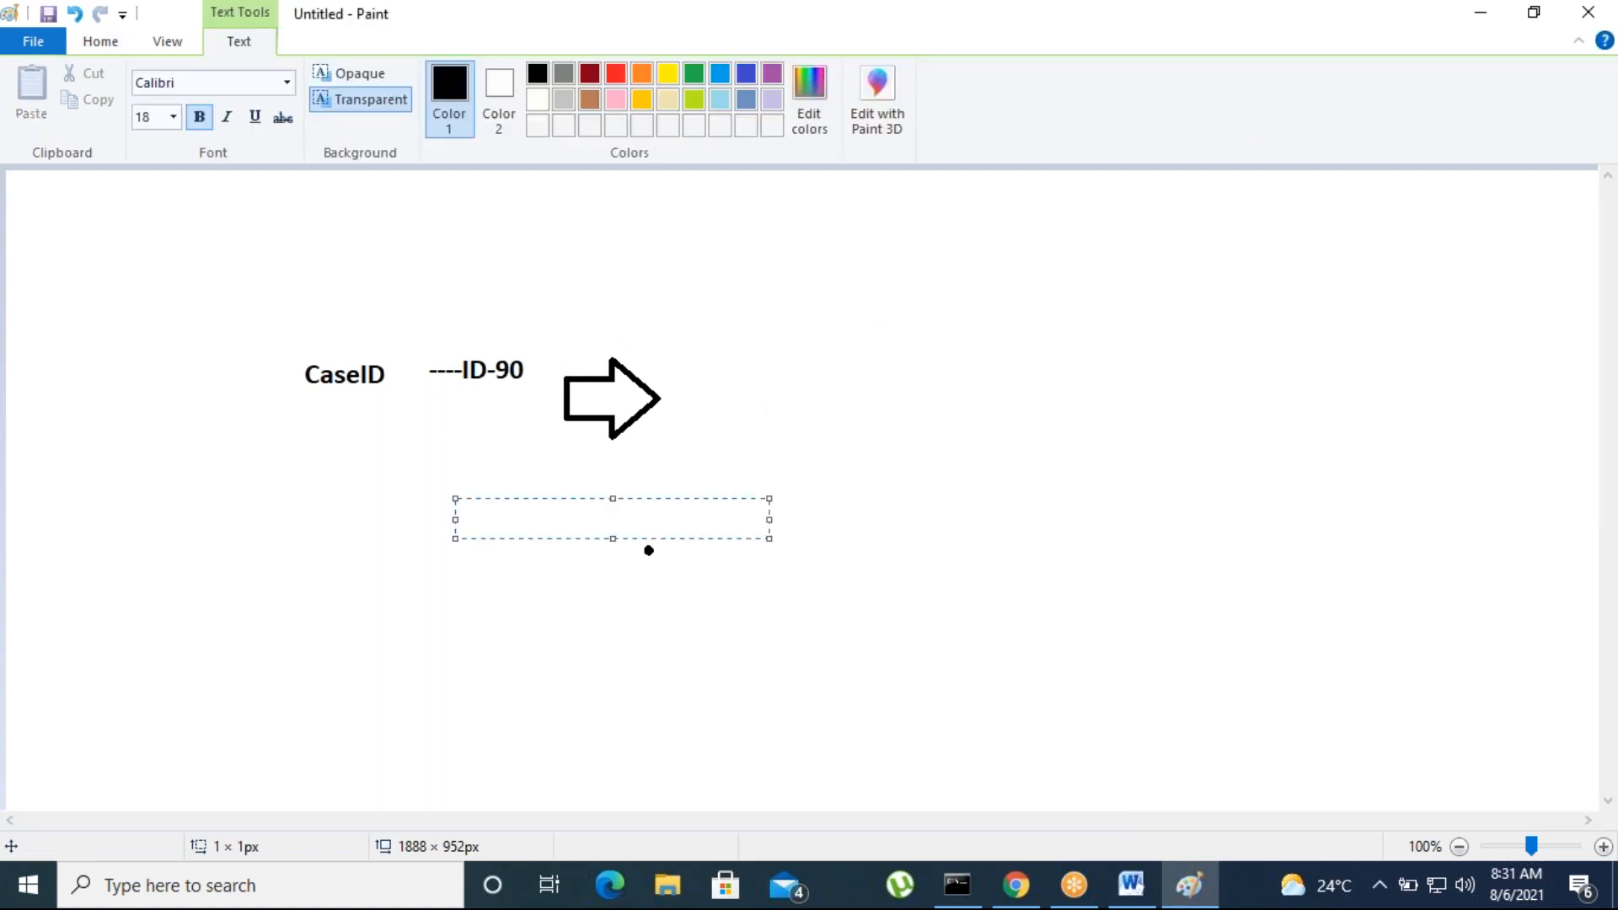
type("ID")
key("BackSpace")
key("BackSpace")
left_click(455, 674)
Add an "AccNo-" label with a sample account number above the ID-90 text
left_click(449, 295)
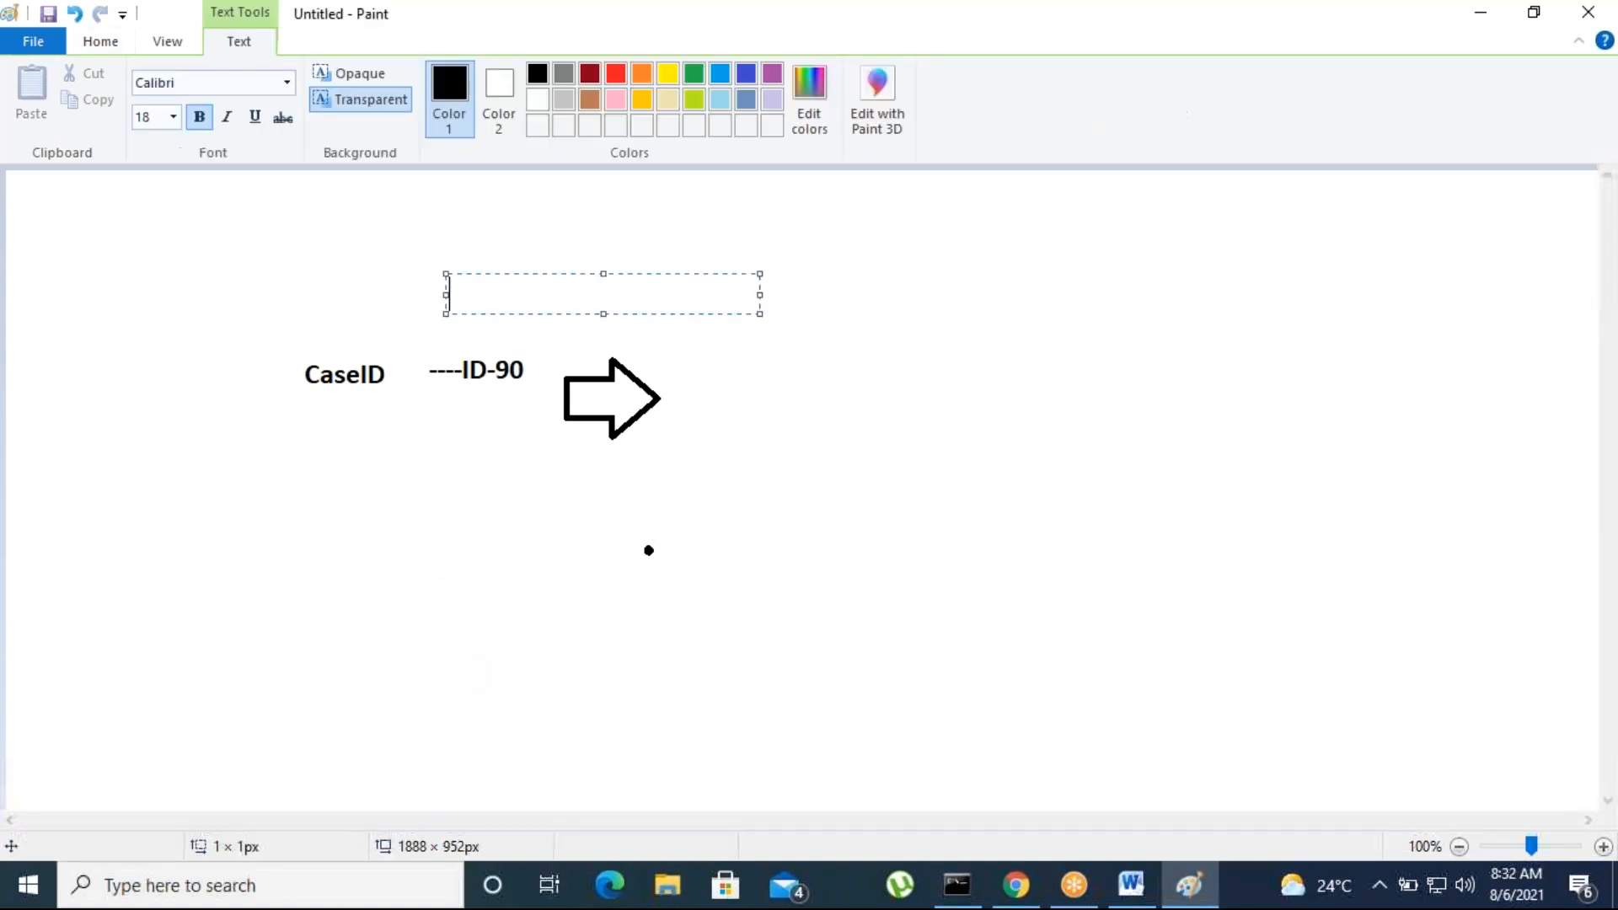
type("tRA")
key("BackSpace")
key("BackSpace")
key("BackSpace")
type("Tra")
key("BackSpace")
key("BackSpace")
key("BackSpace")
type("AccNo-123")
Add the text "Claim Amount" beyond the tip of the arrow
left_click(806, 354)
left_click(805, 354)
type("C")
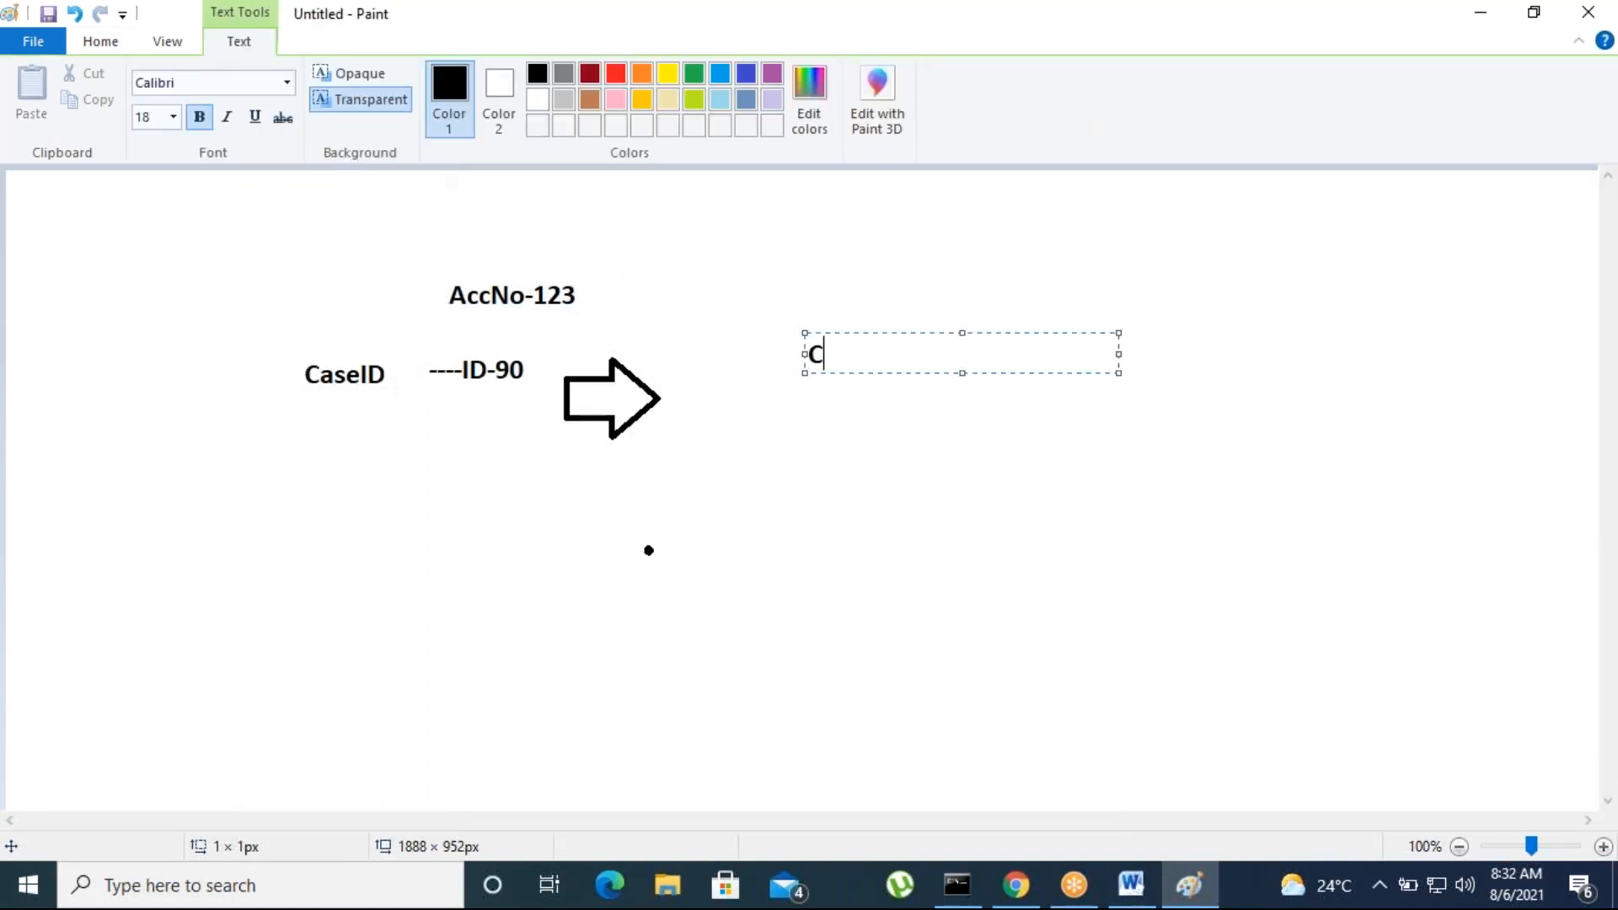
type("laim Amount")
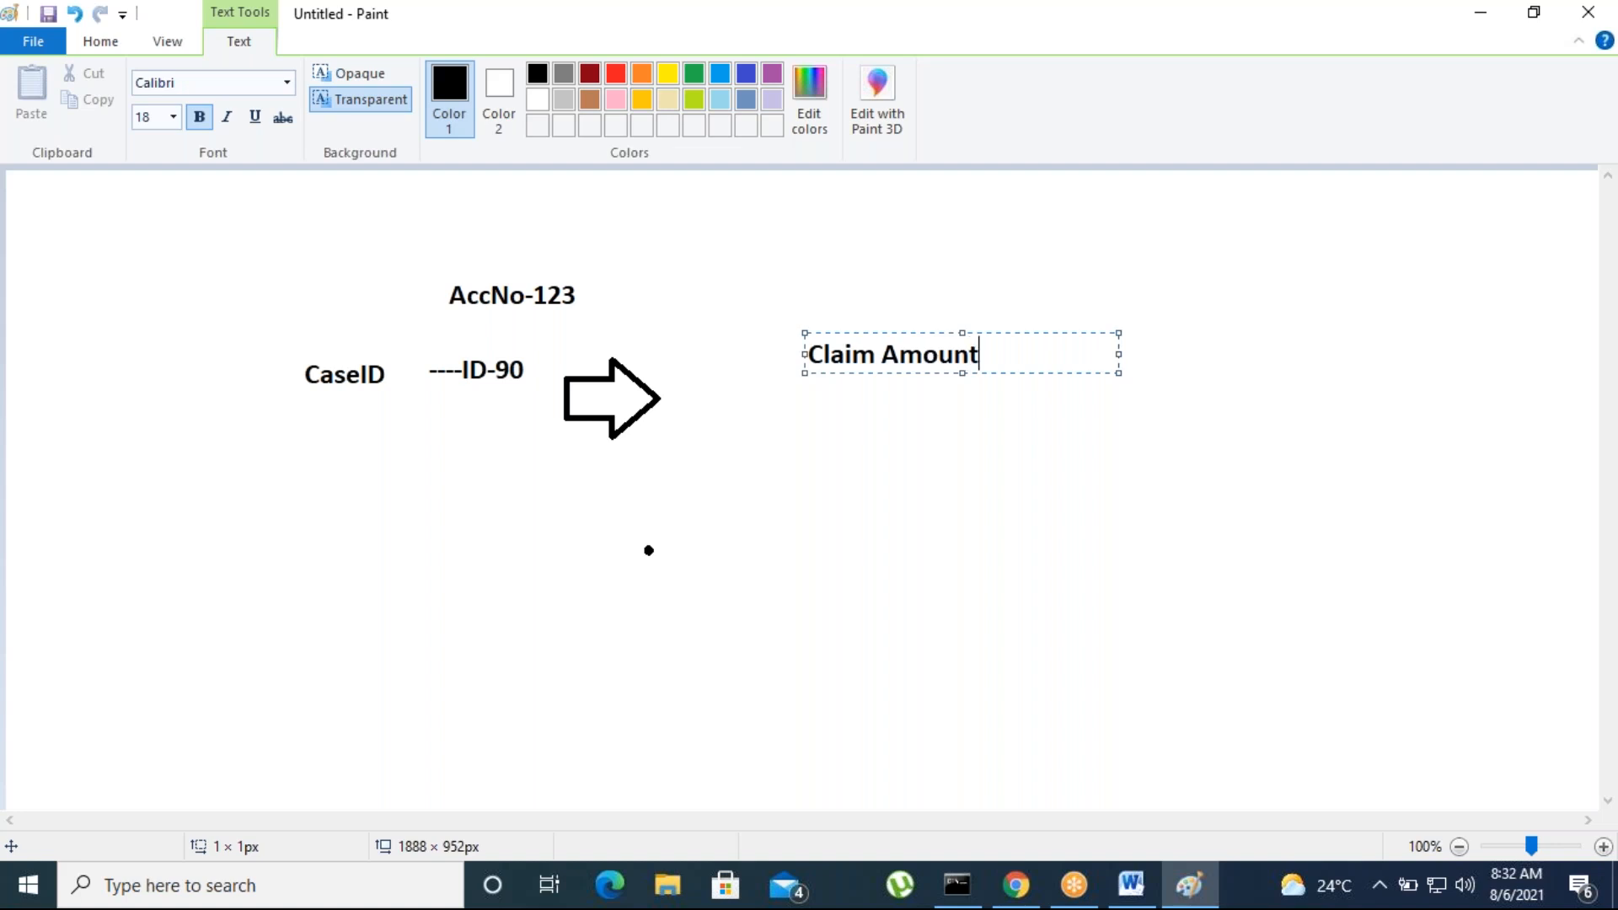
left_click(729, 640)
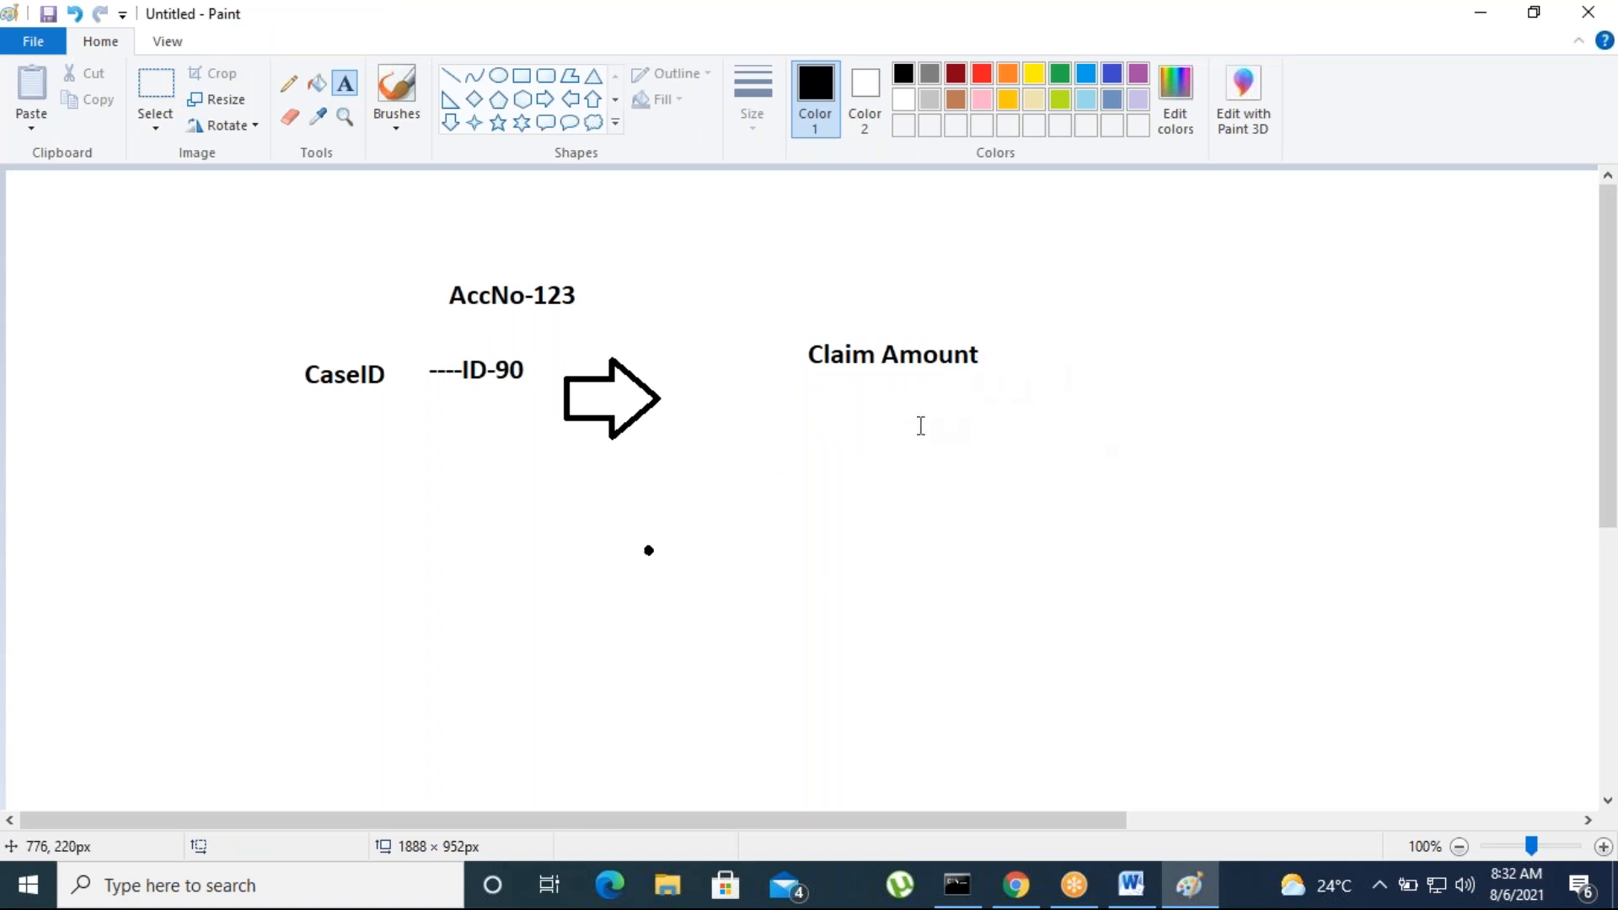
Add a second "AccNo-" label with the same sample account number below the CaseID row
left_click(345, 82)
left_click(388, 556)
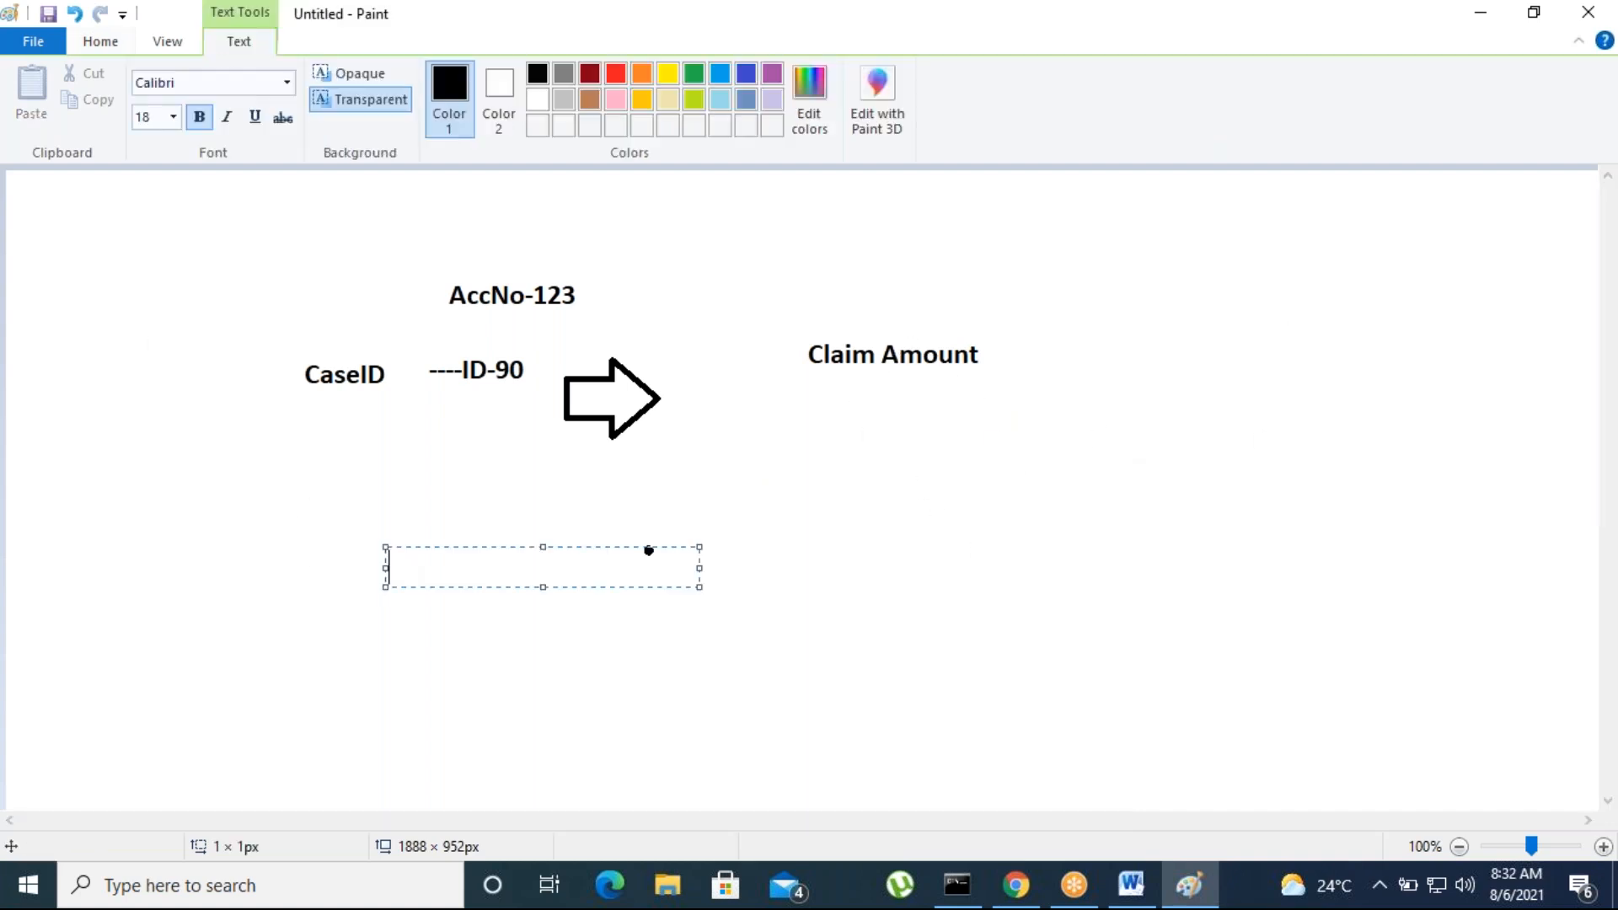
type("AccNo-1")
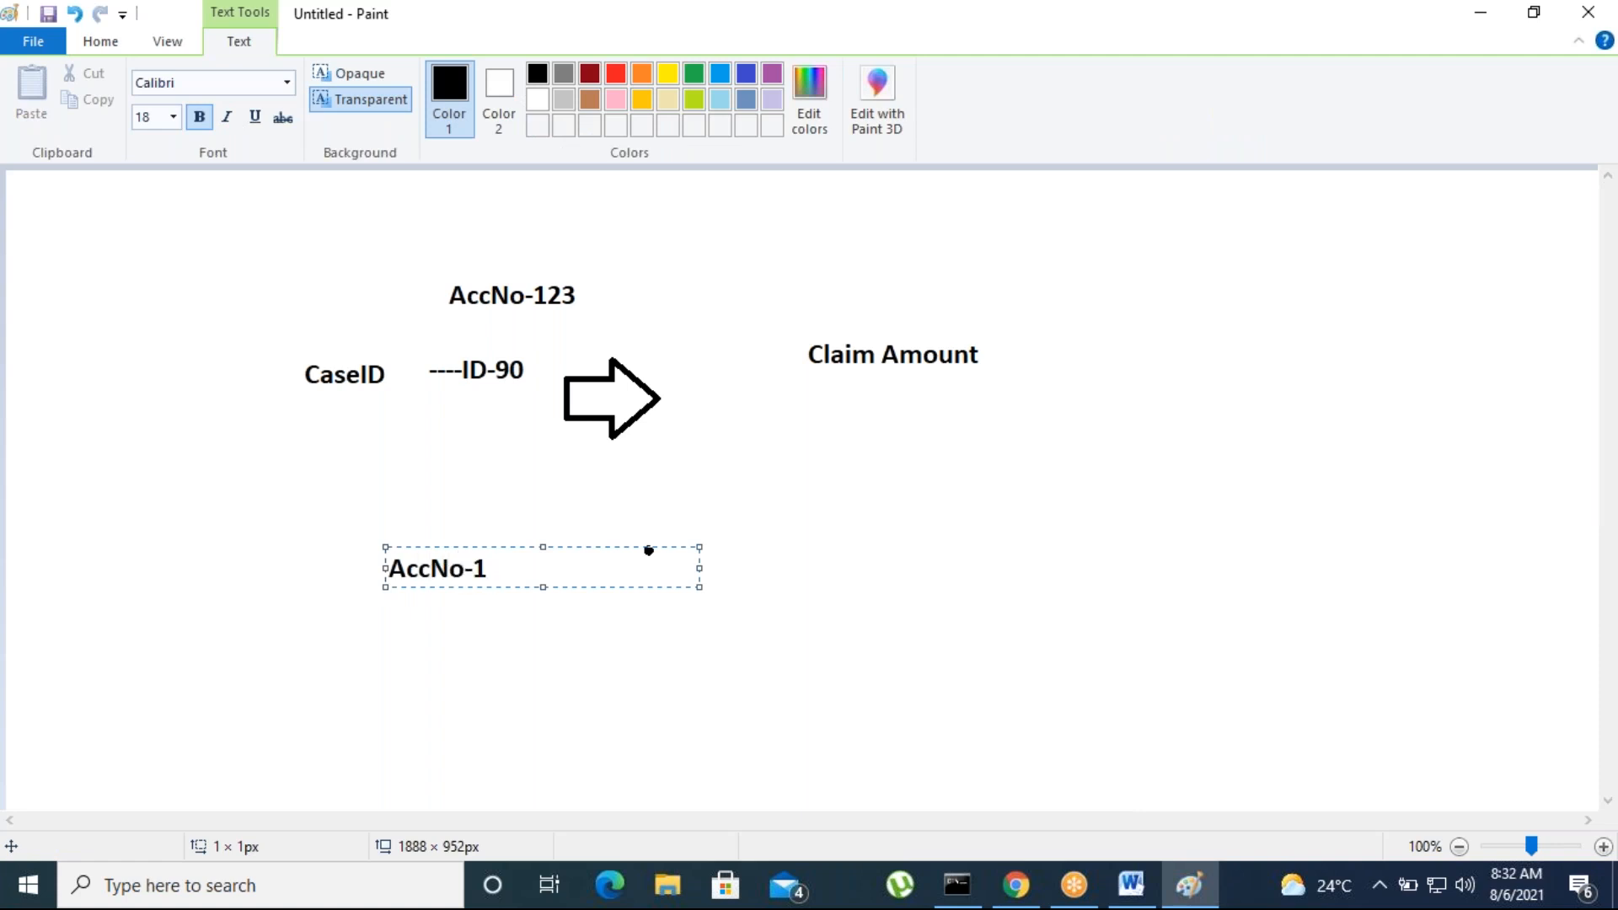
type("23")
left_click(491, 668)
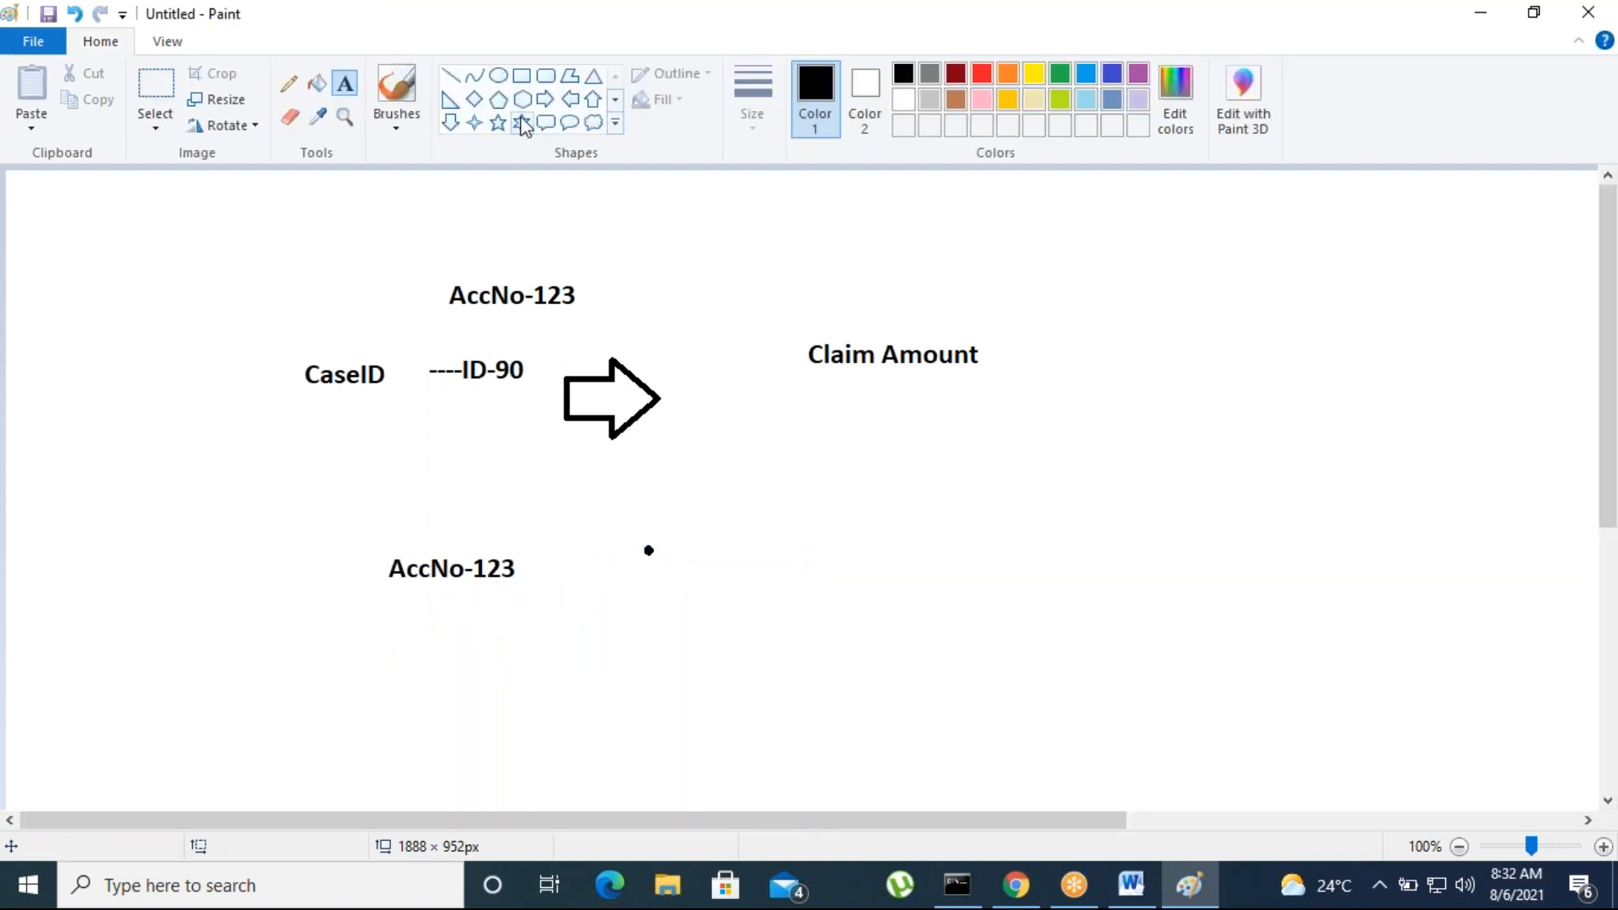
Draw another block arrow pointing right beside the lower AccNo label
left_click(546, 98)
left_click_drag(537, 525, 645, 620)
left_click(577, 737)
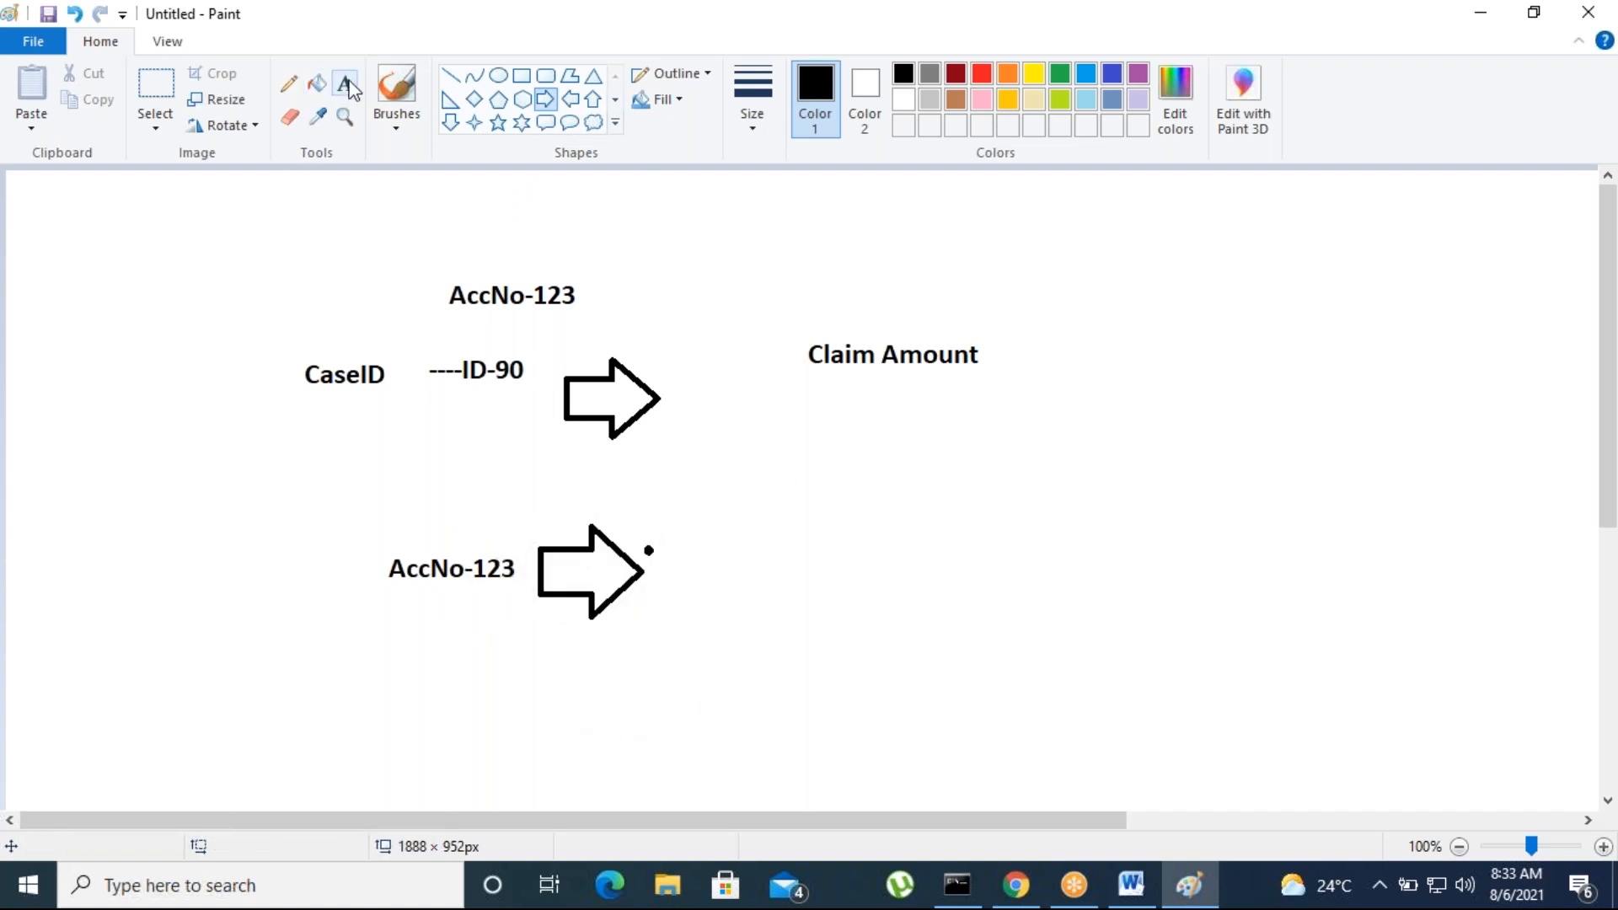
Add the text "Duplicate" at the tip of the lower arrow
left_click(345, 84)
left_click(691, 548)
type("Dupliuc")
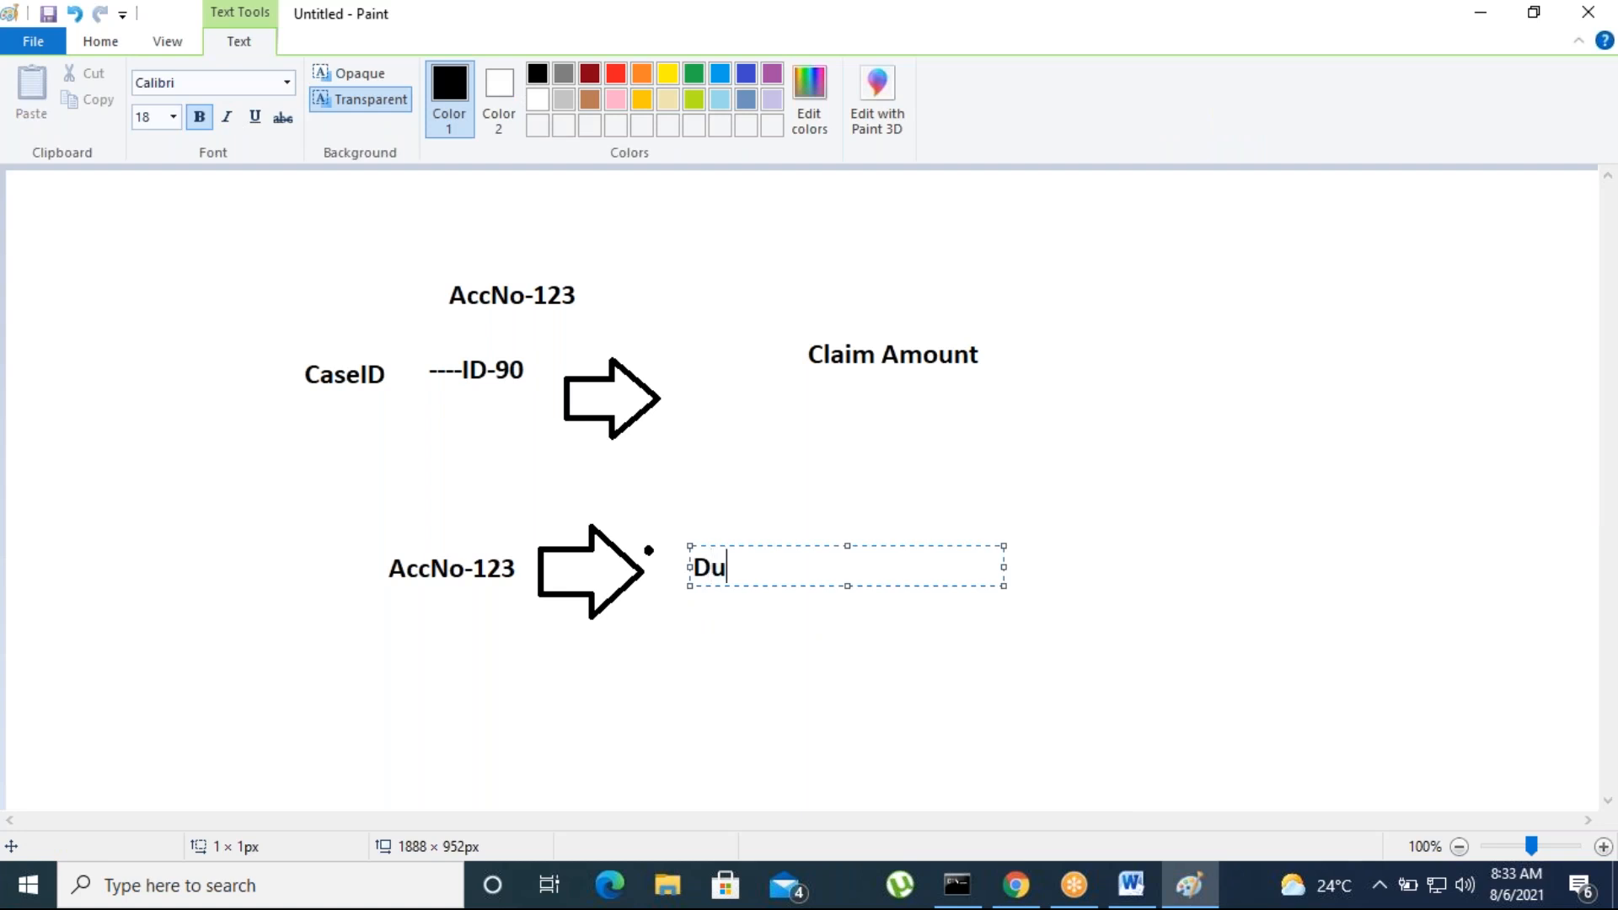
key("BackSpace")
key("BackSpace")
key("BackSpace")
type("icate")
left_click(674, 716)
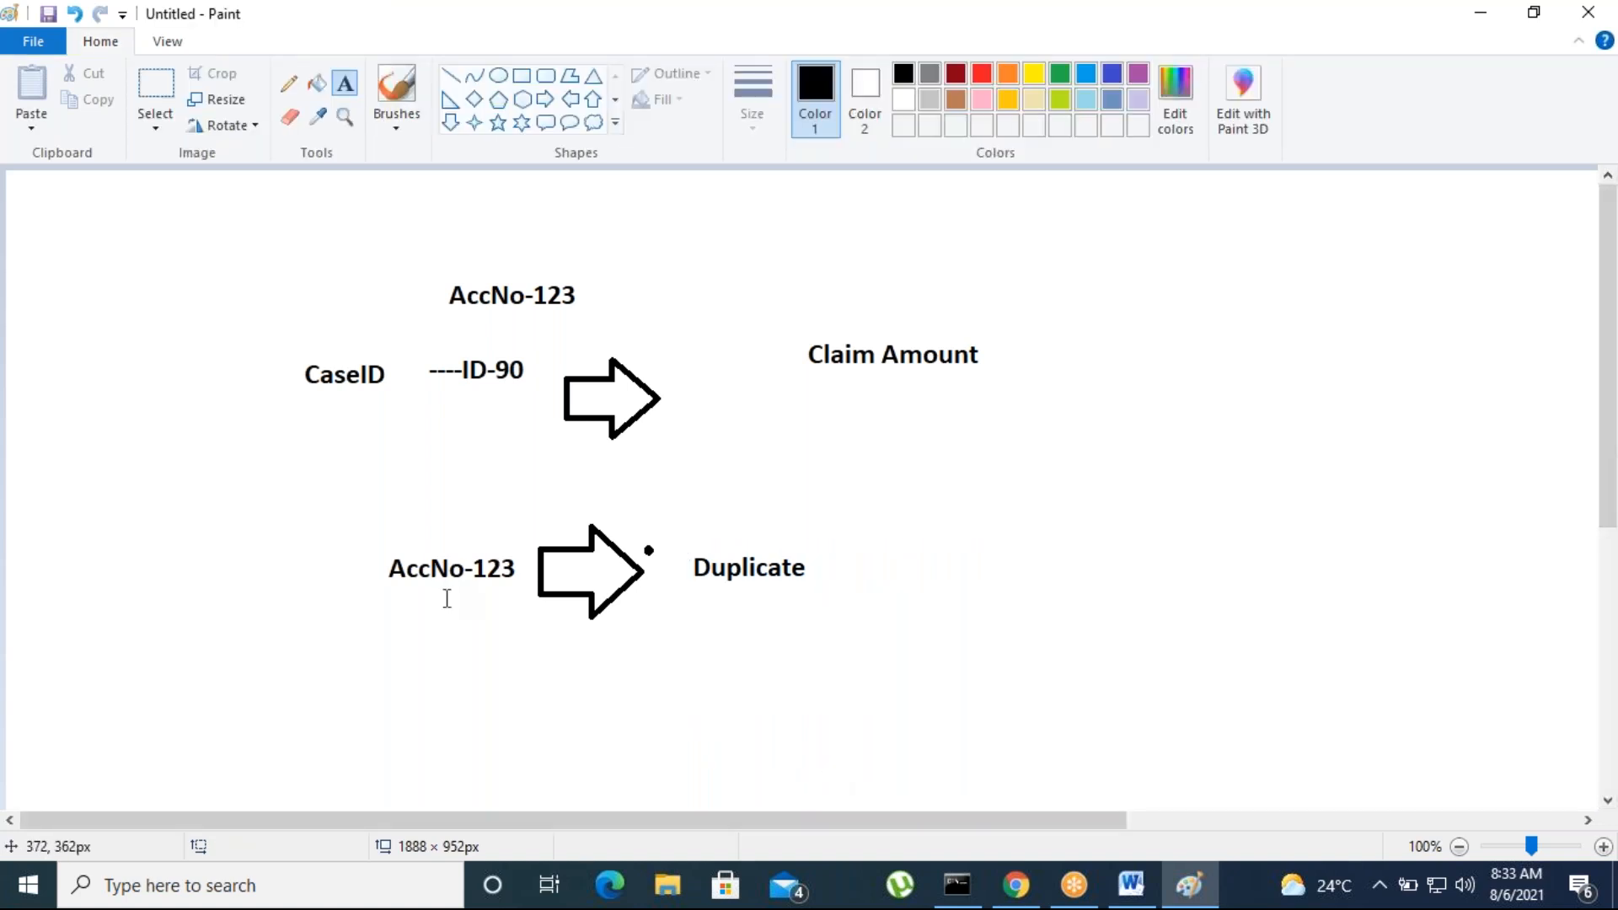
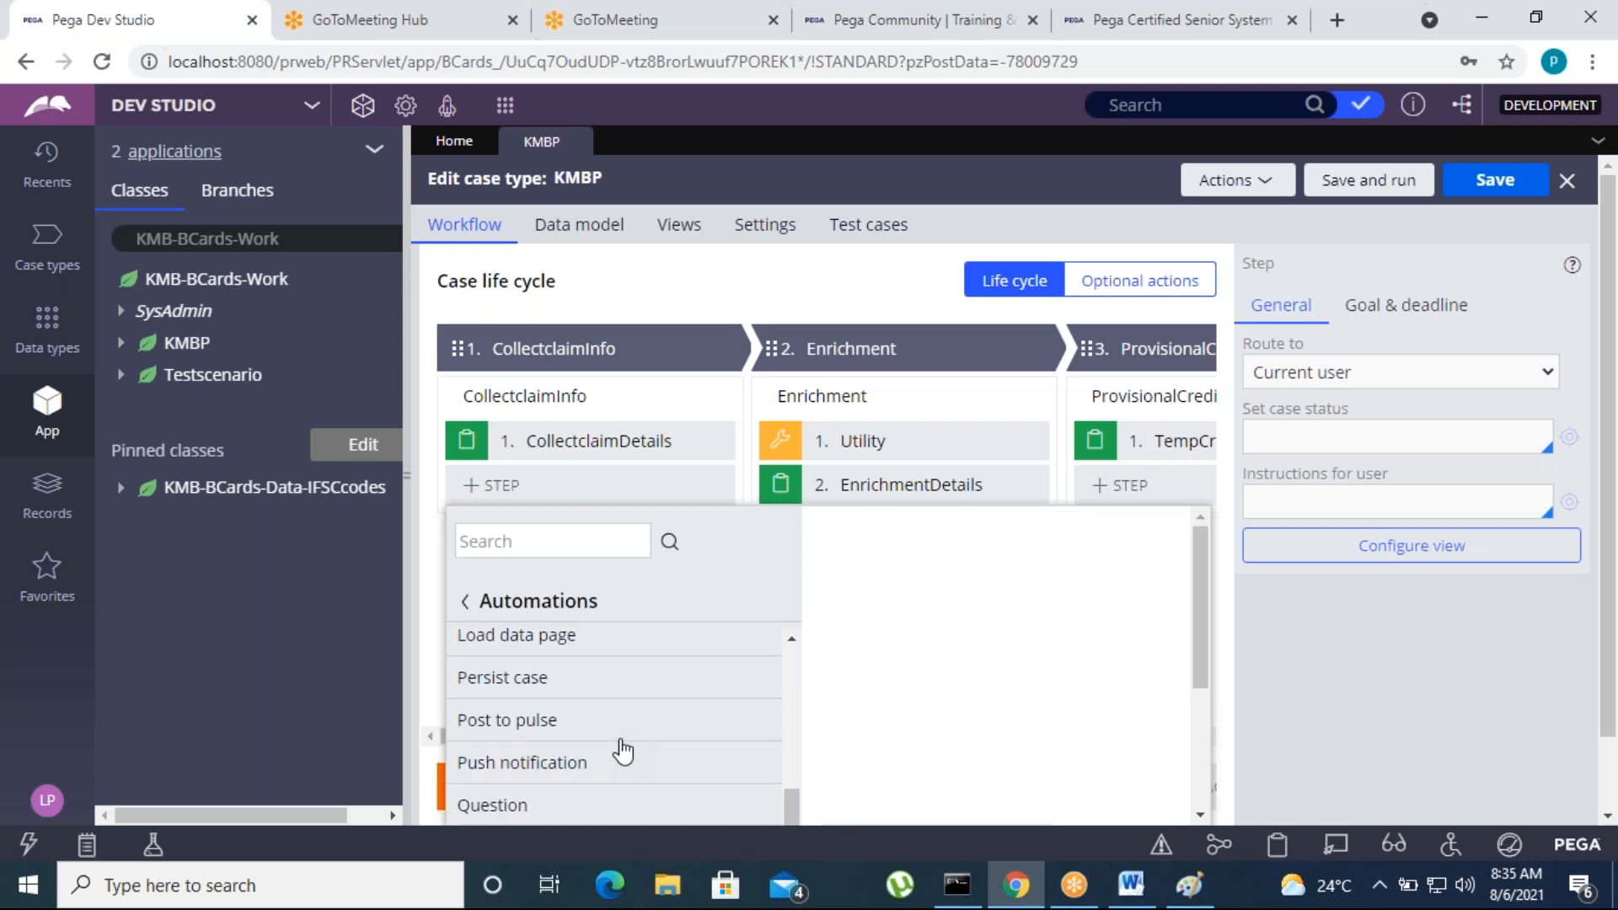
Add a "Search duplicate cases" automation step after CollectclaimDetails in the CollectclaimInfo process
scroll(580, 751, "up", 1)
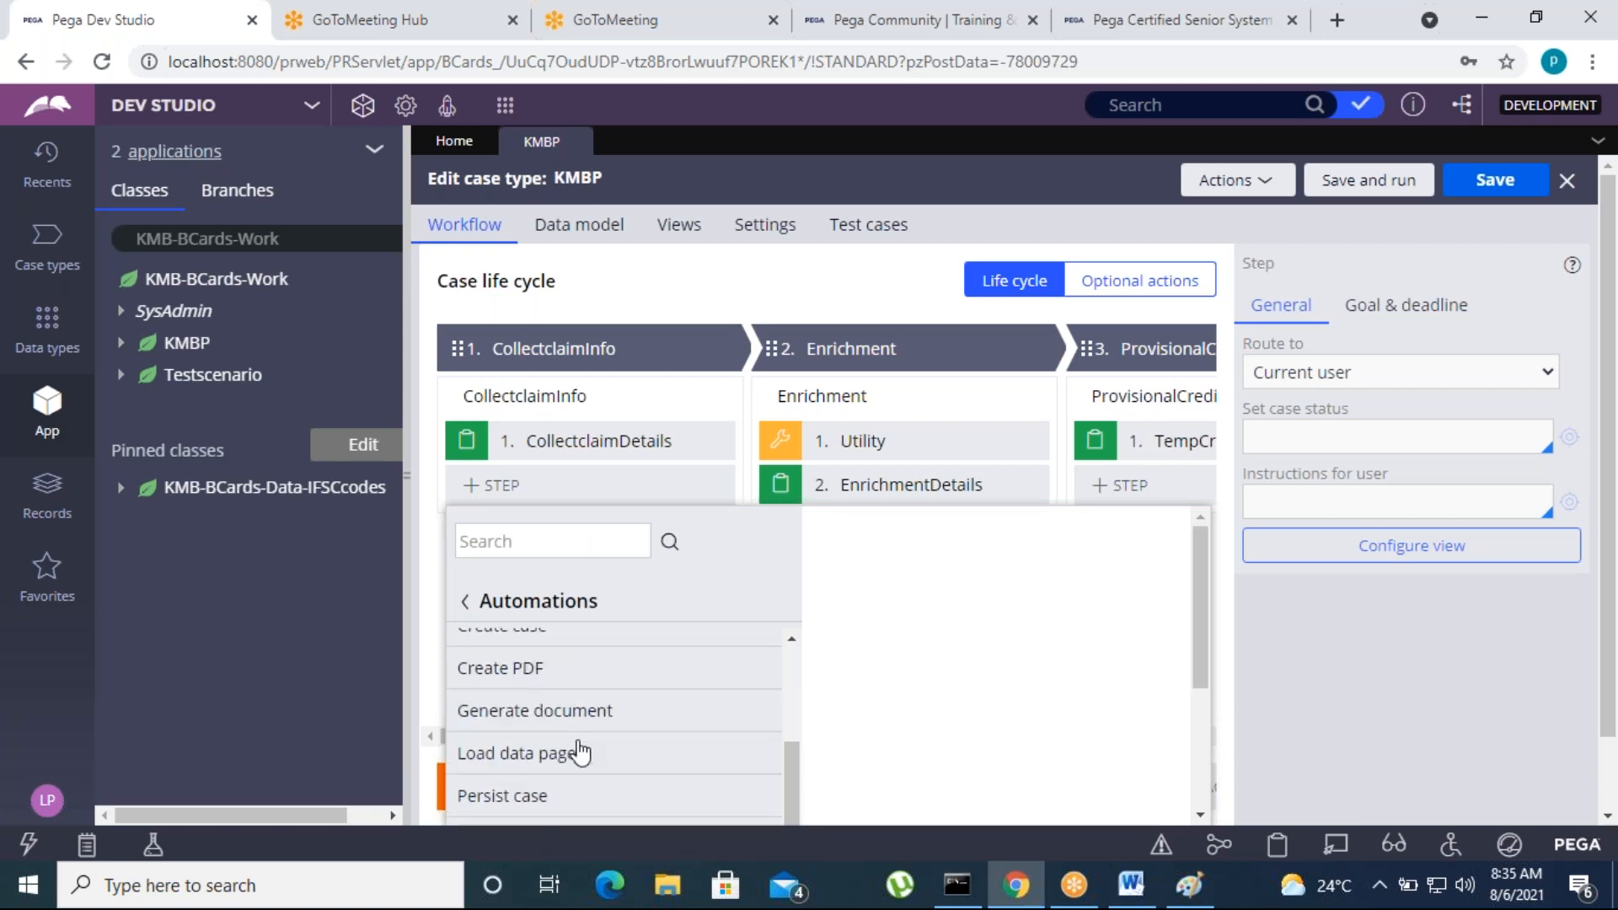
scroll(580, 752, "down", 3)
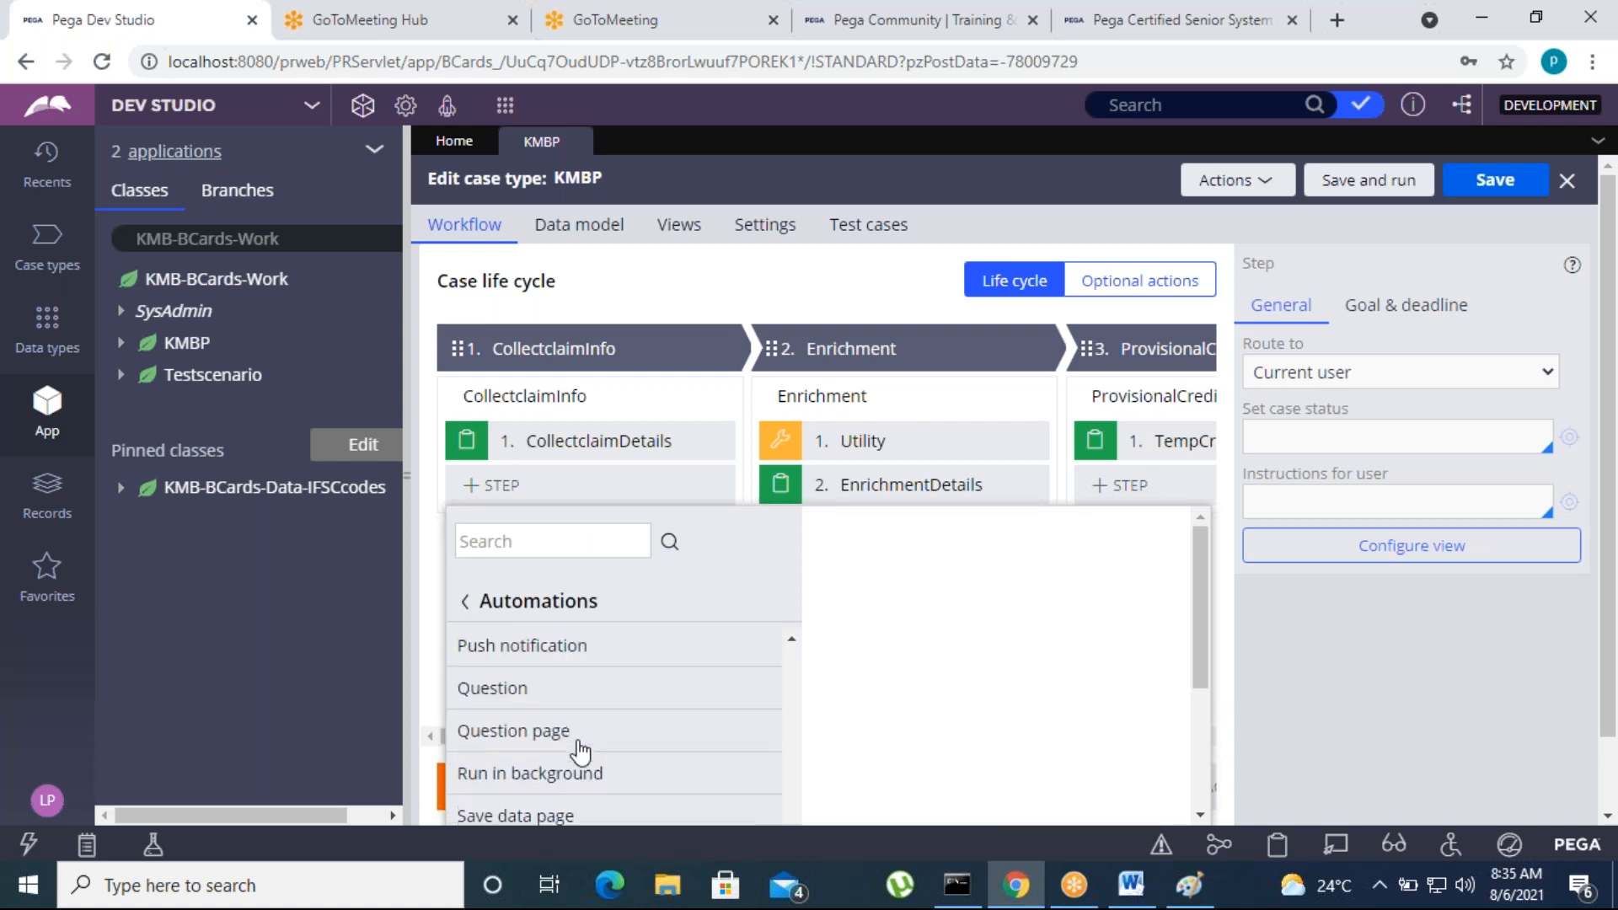
scroll(580, 742, "down", 1)
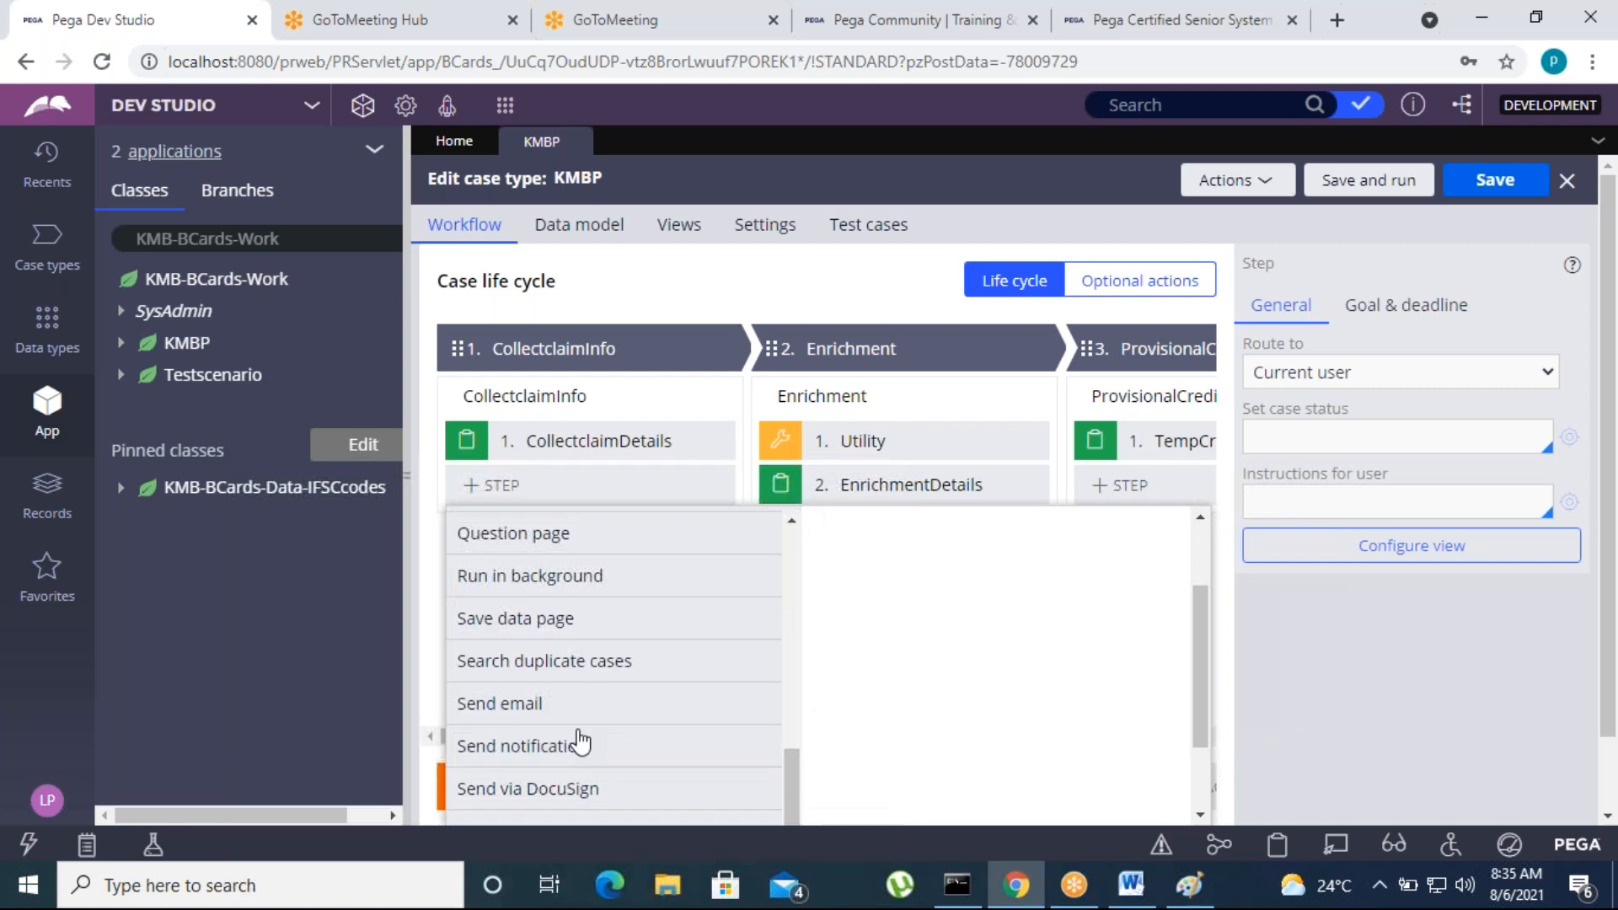
left_click(539, 666)
left_click(1189, 638)
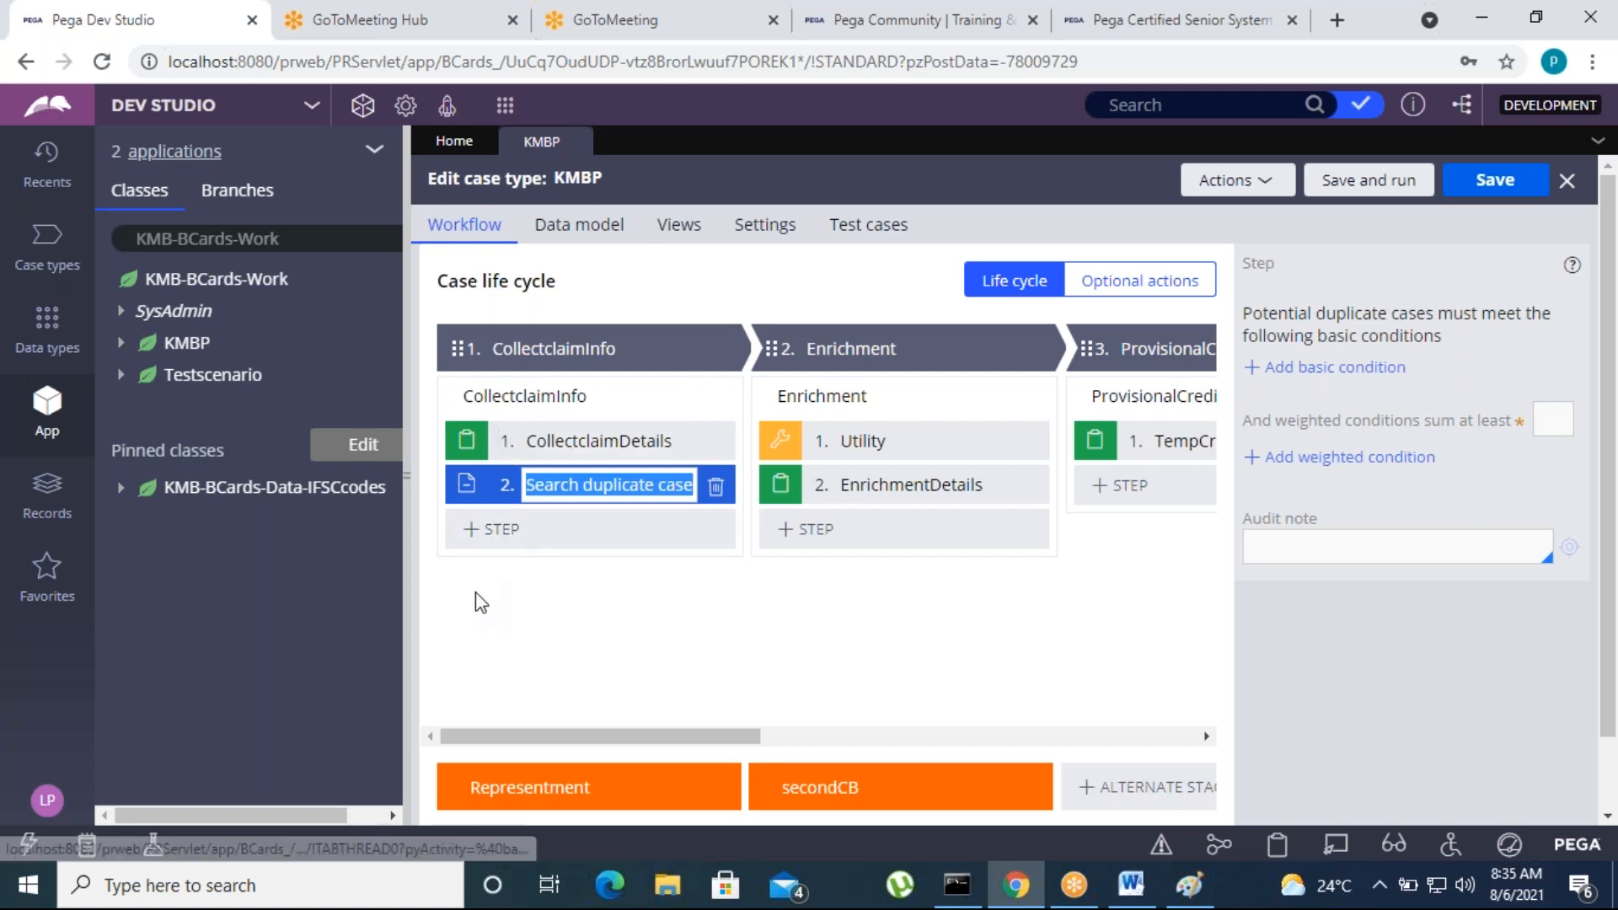
Add a basic condition to the duplicate search step with TransactionID as the potential duplicate field
left_click(1315, 371)
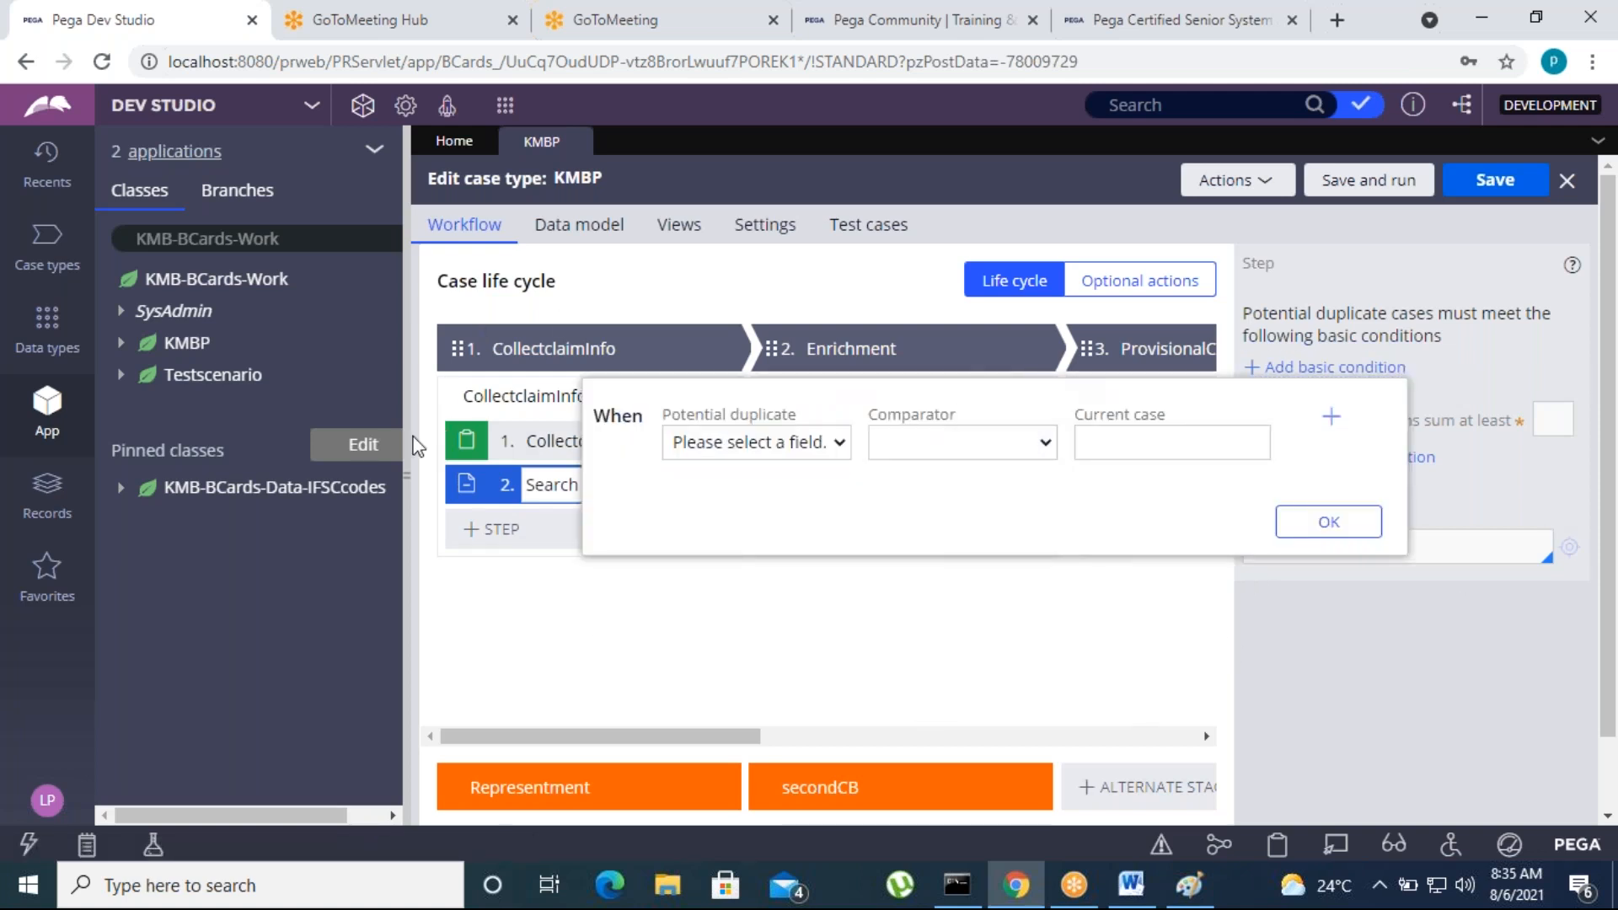
left_click(831, 444)
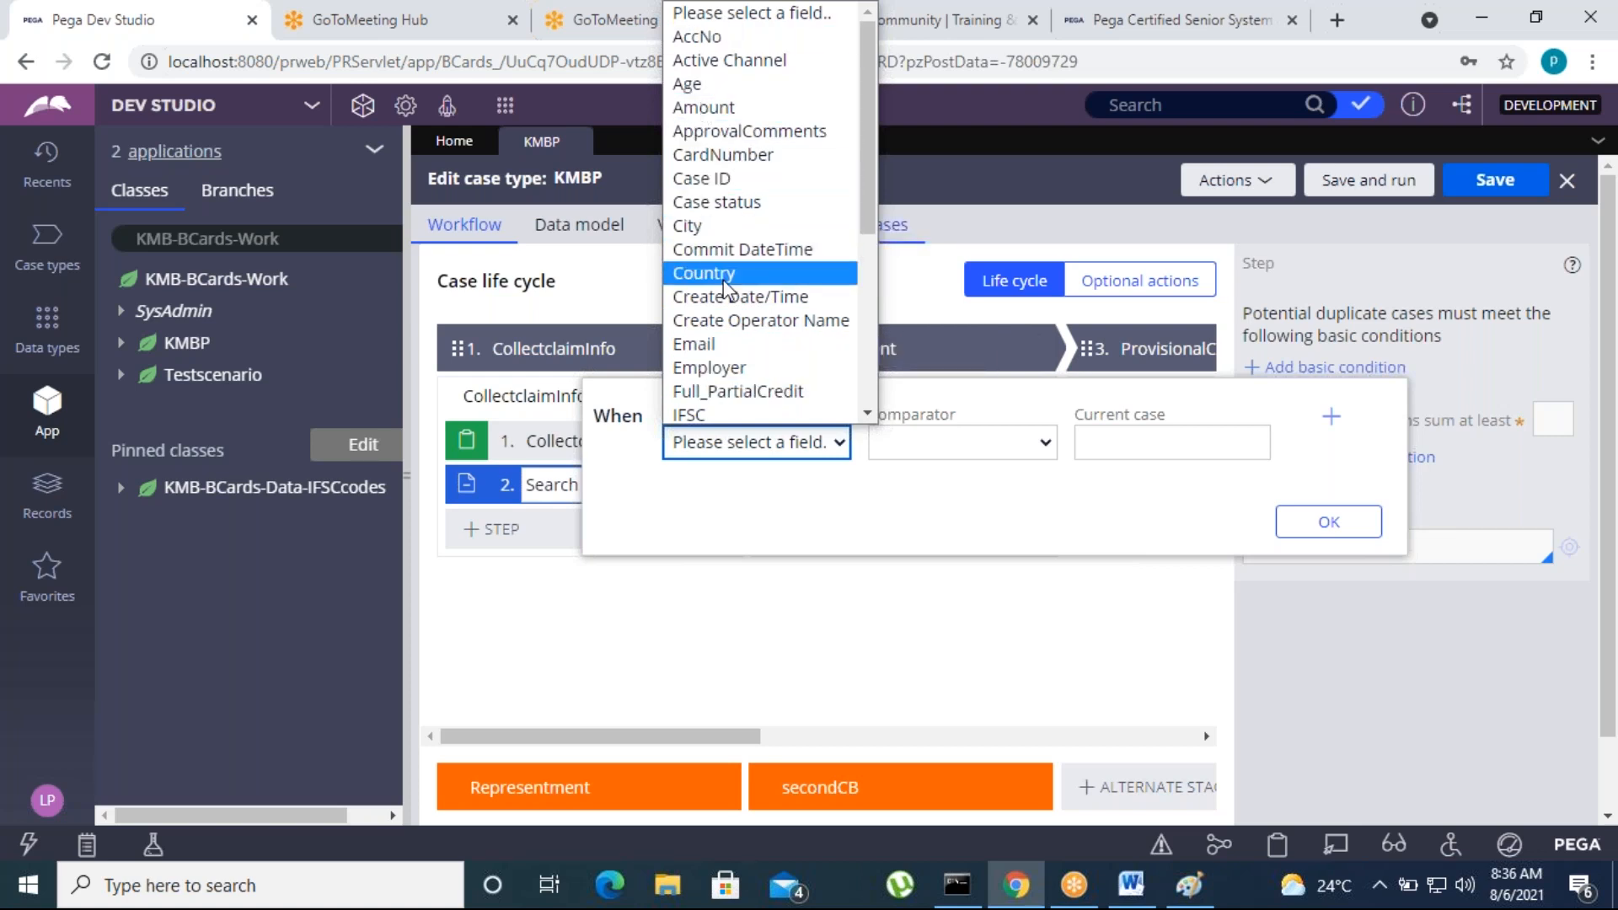
scroll(725, 289, "down", 3)
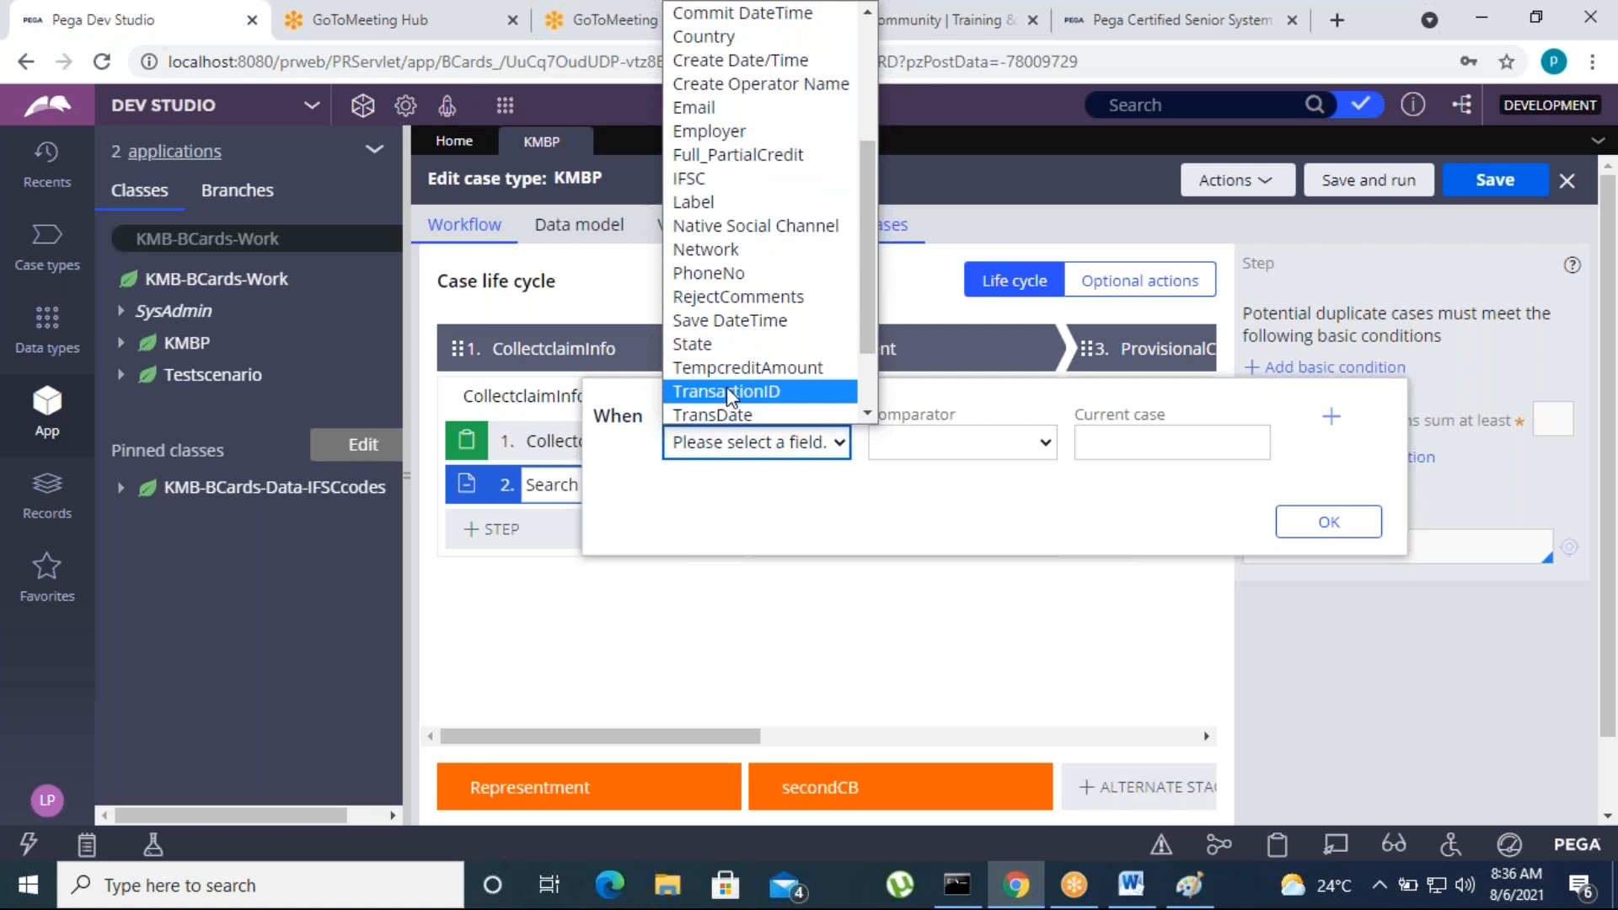
scroll(730, 398, "up", 3)
scroll(733, 383, "down", 5)
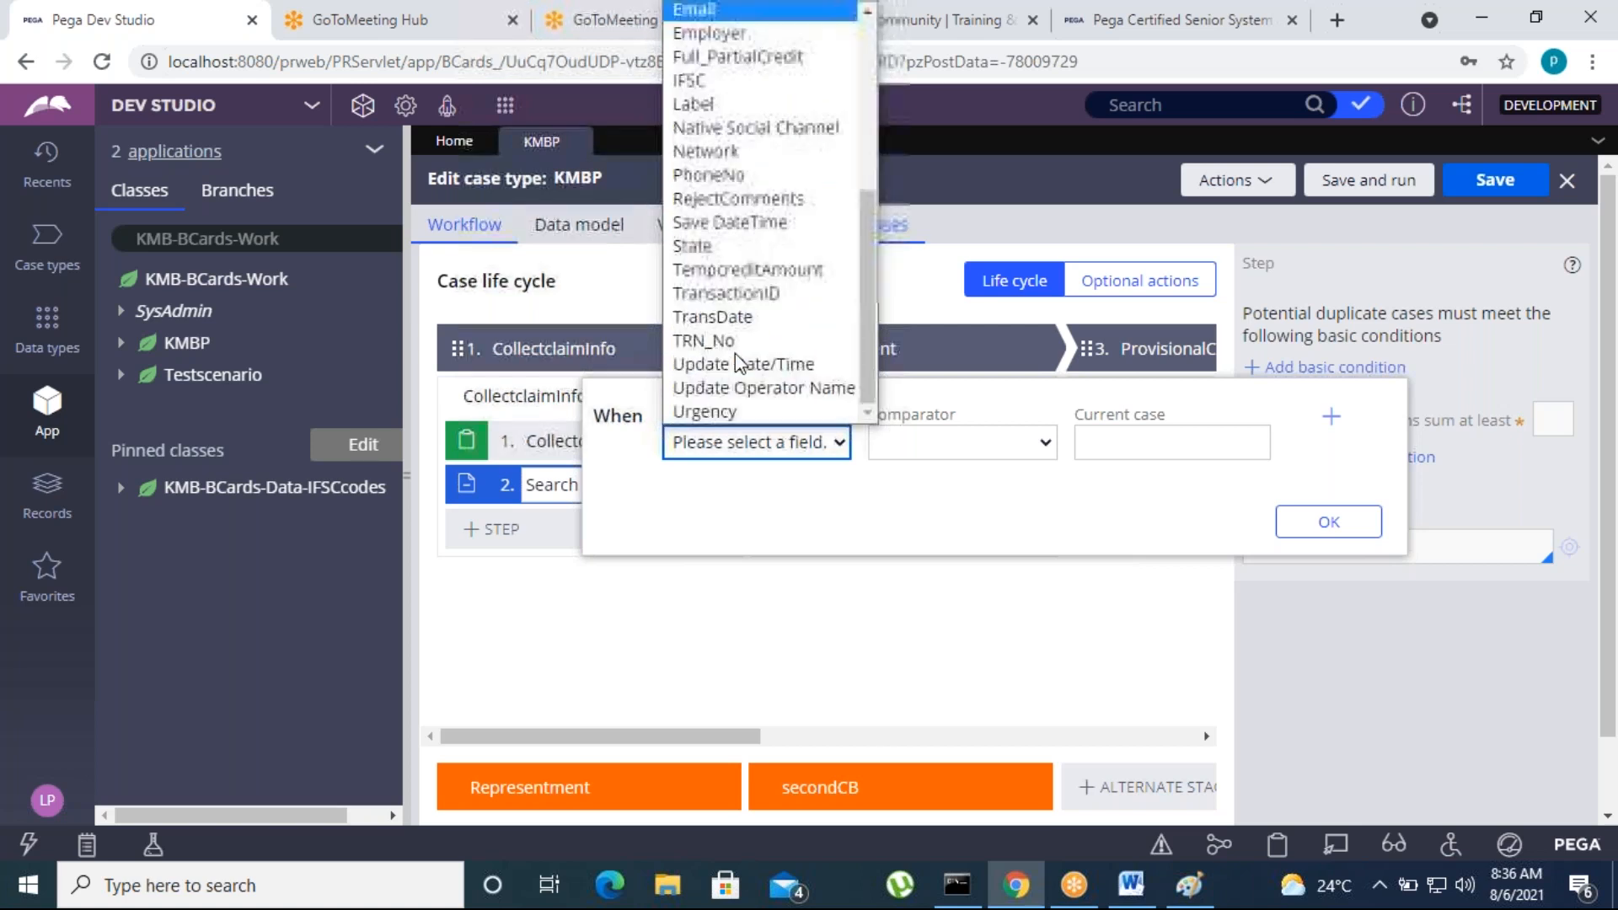
left_click(730, 293)
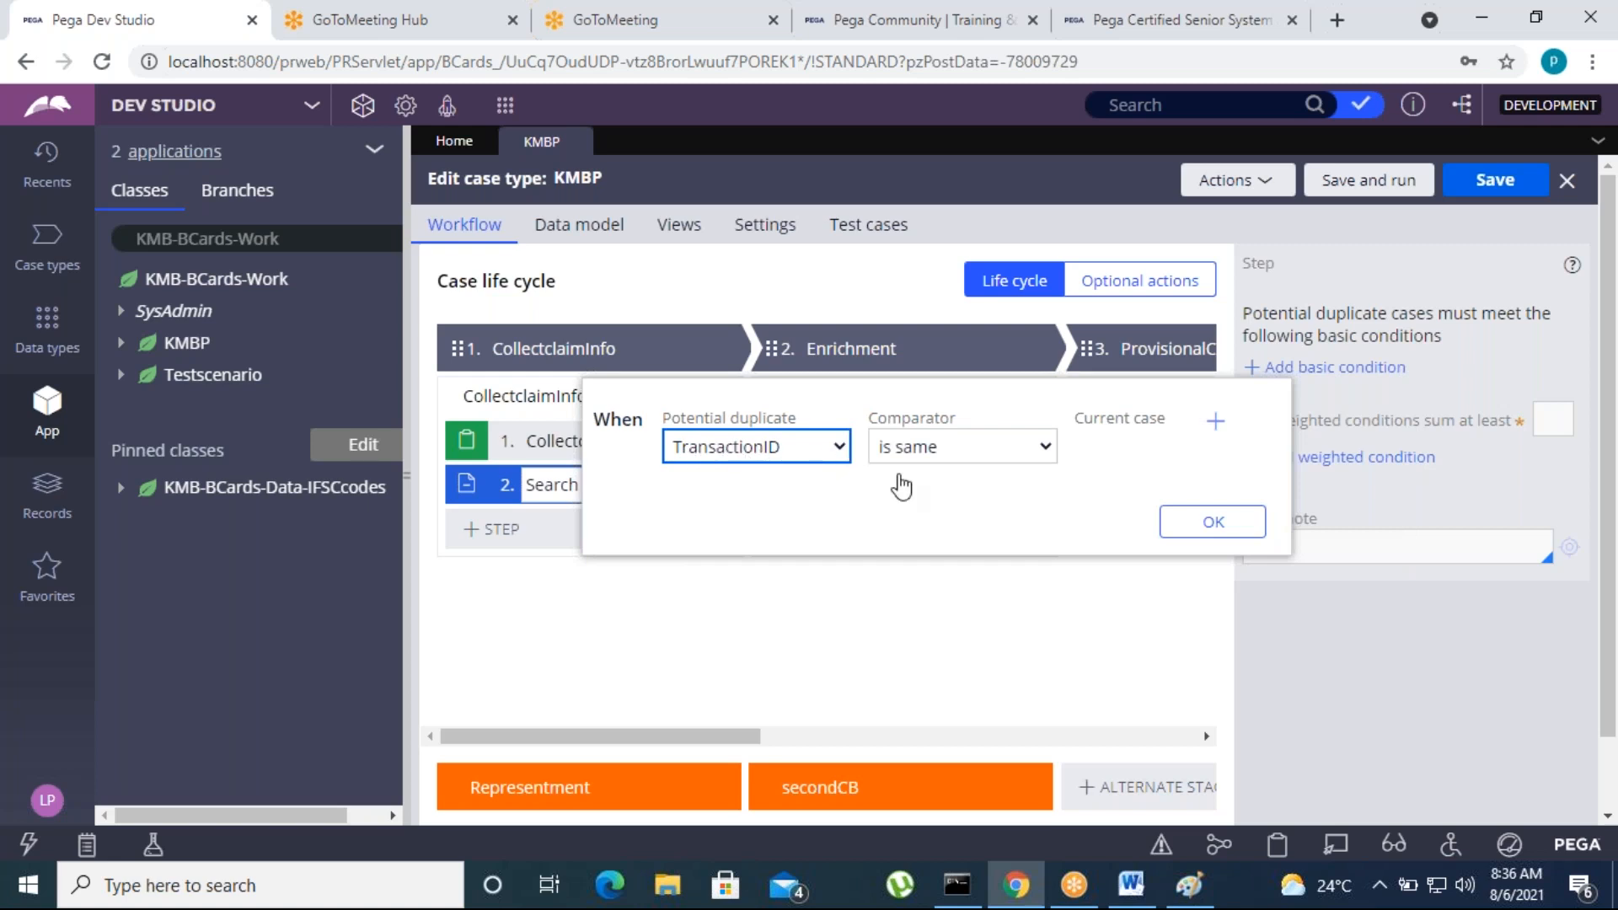
Try the "is equal to" comparator in the TransactionID basic condition
left_click(1003, 451)
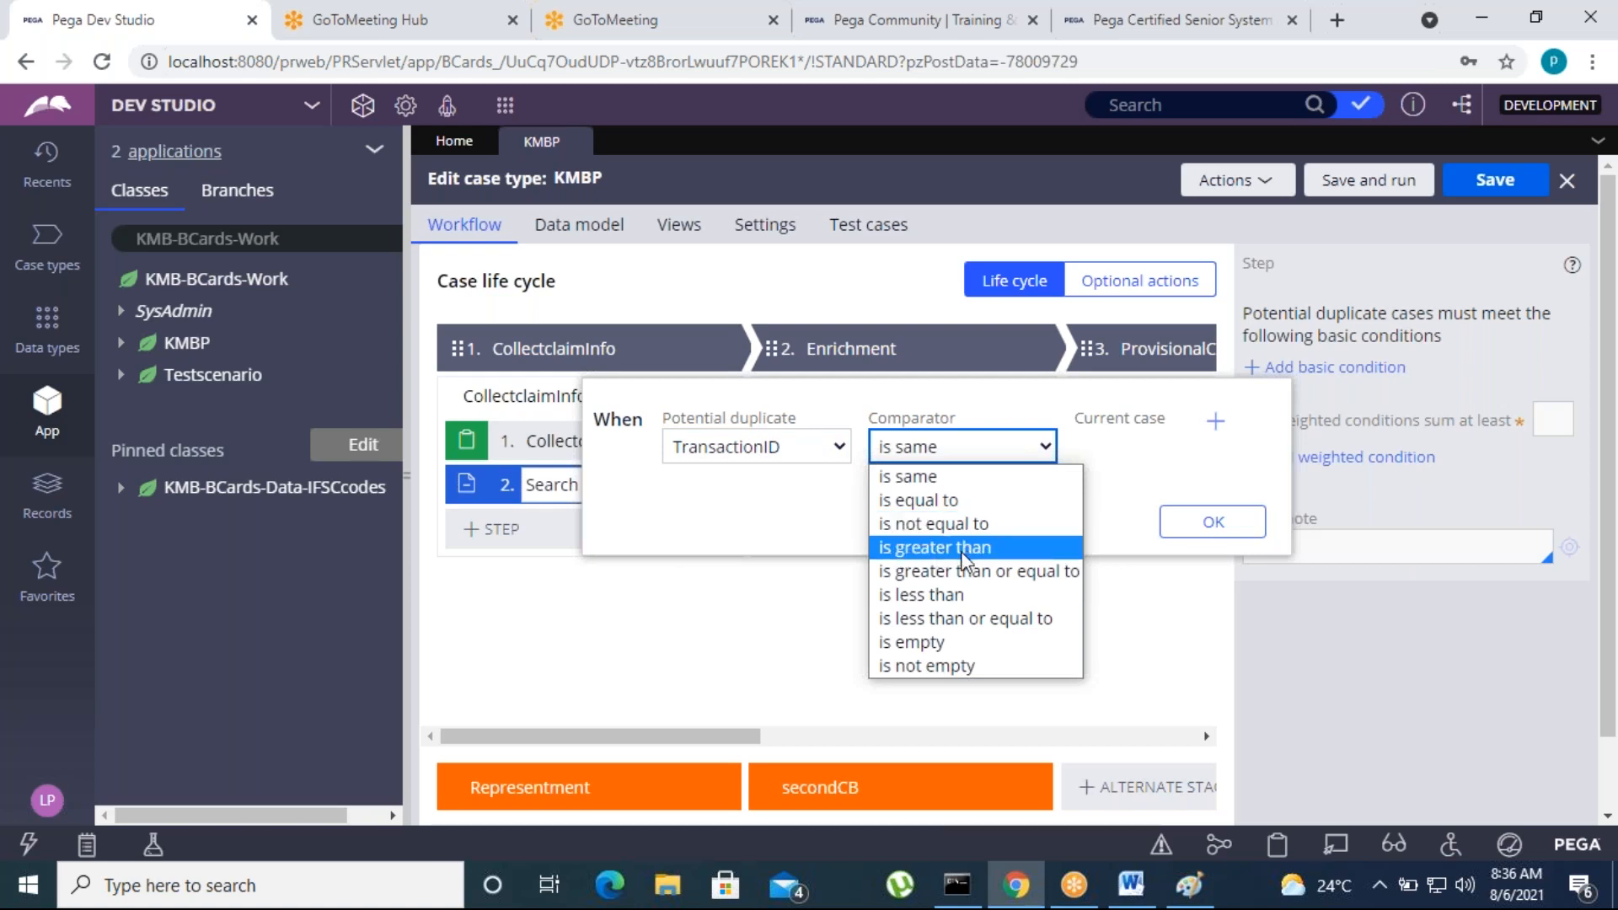
left_click(930, 503)
left_click(1123, 446)
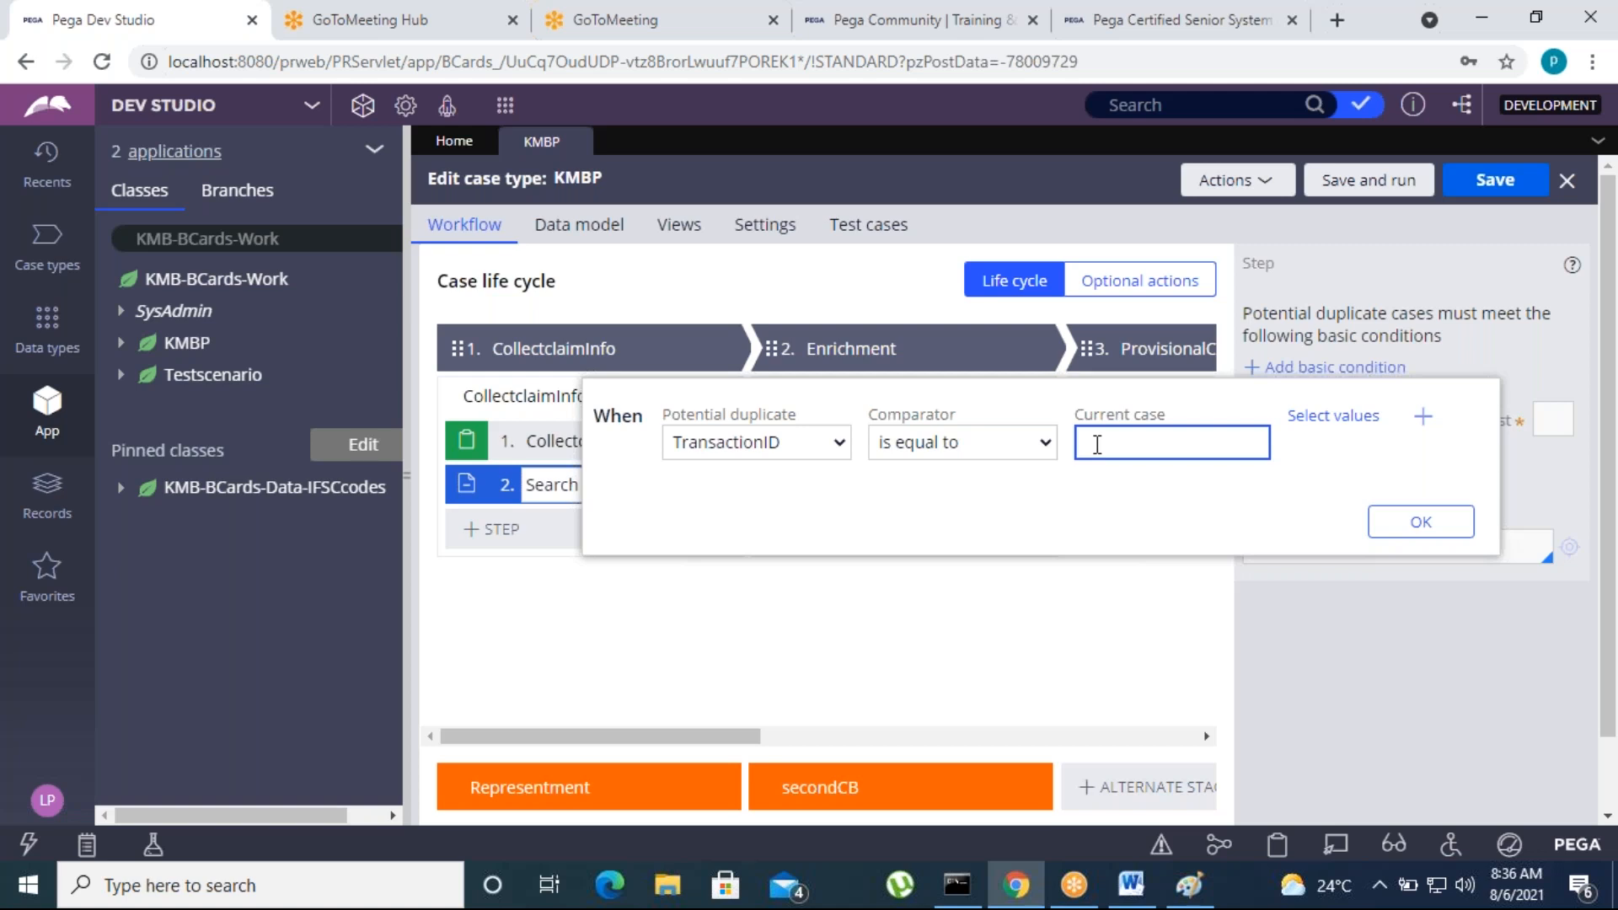
left_click(980, 446)
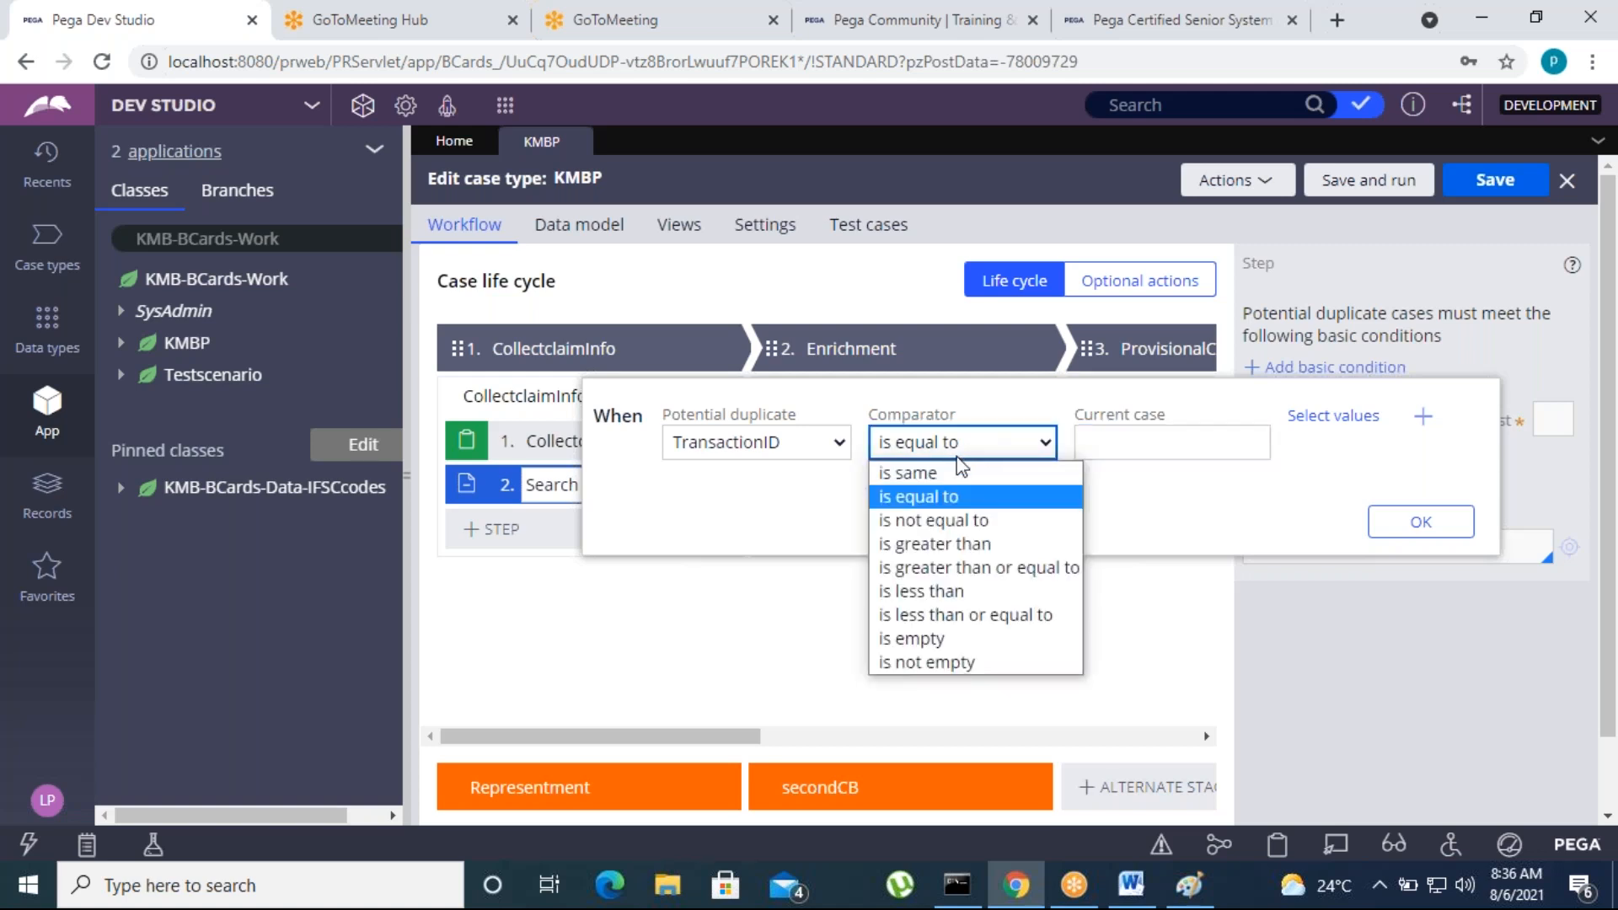
left_click(960, 472)
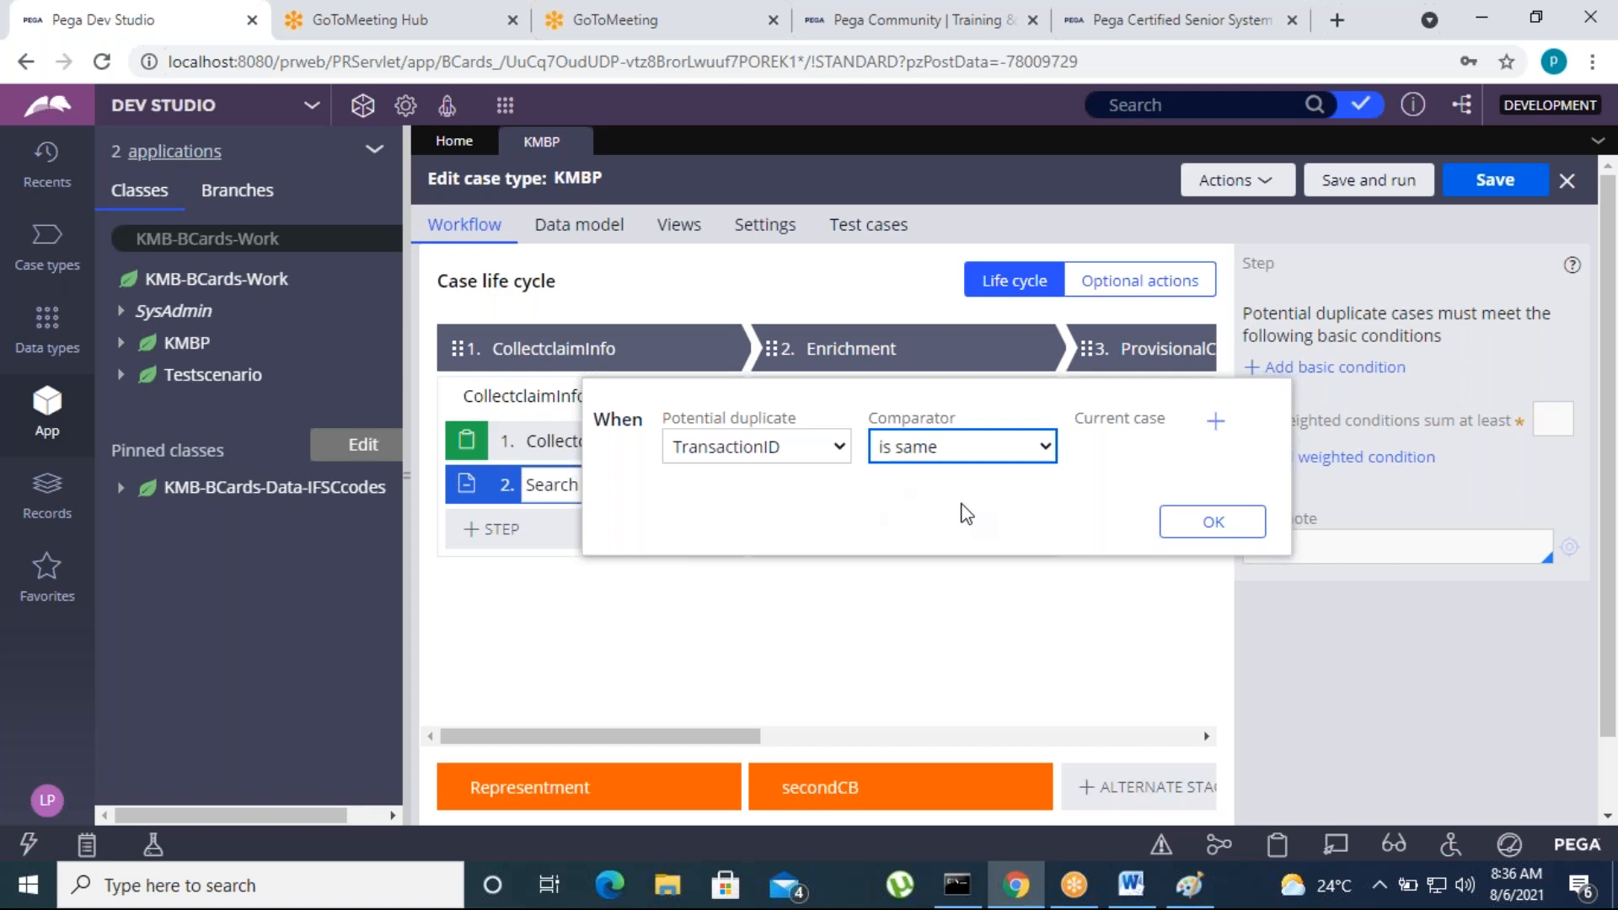
left_click(949, 458)
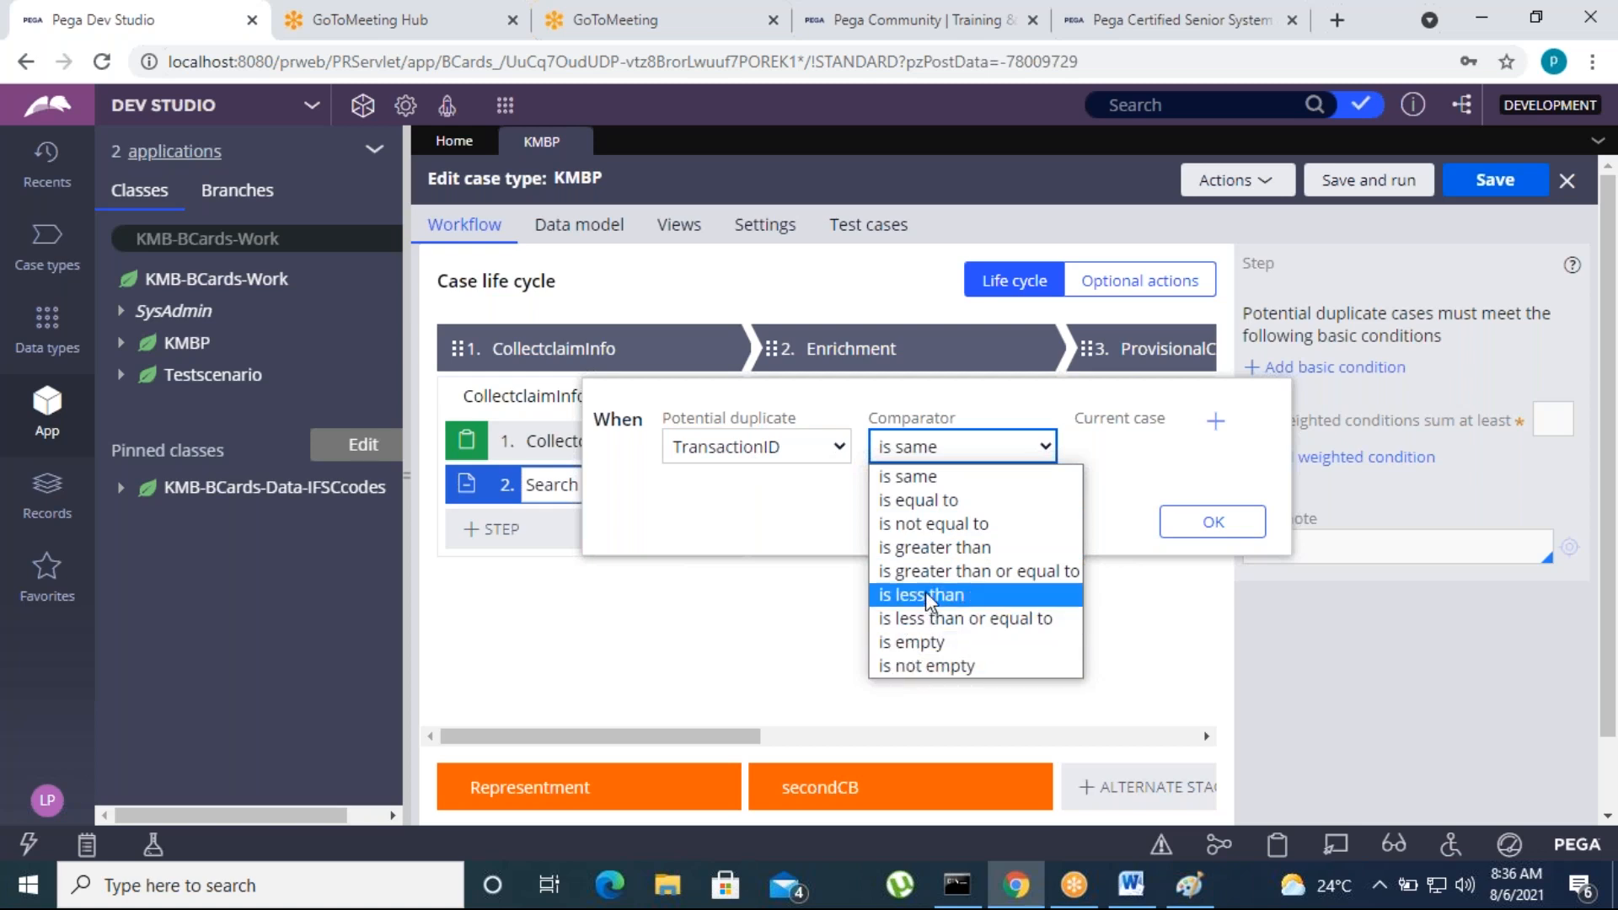
left_click(930, 502)
left_click(1112, 446)
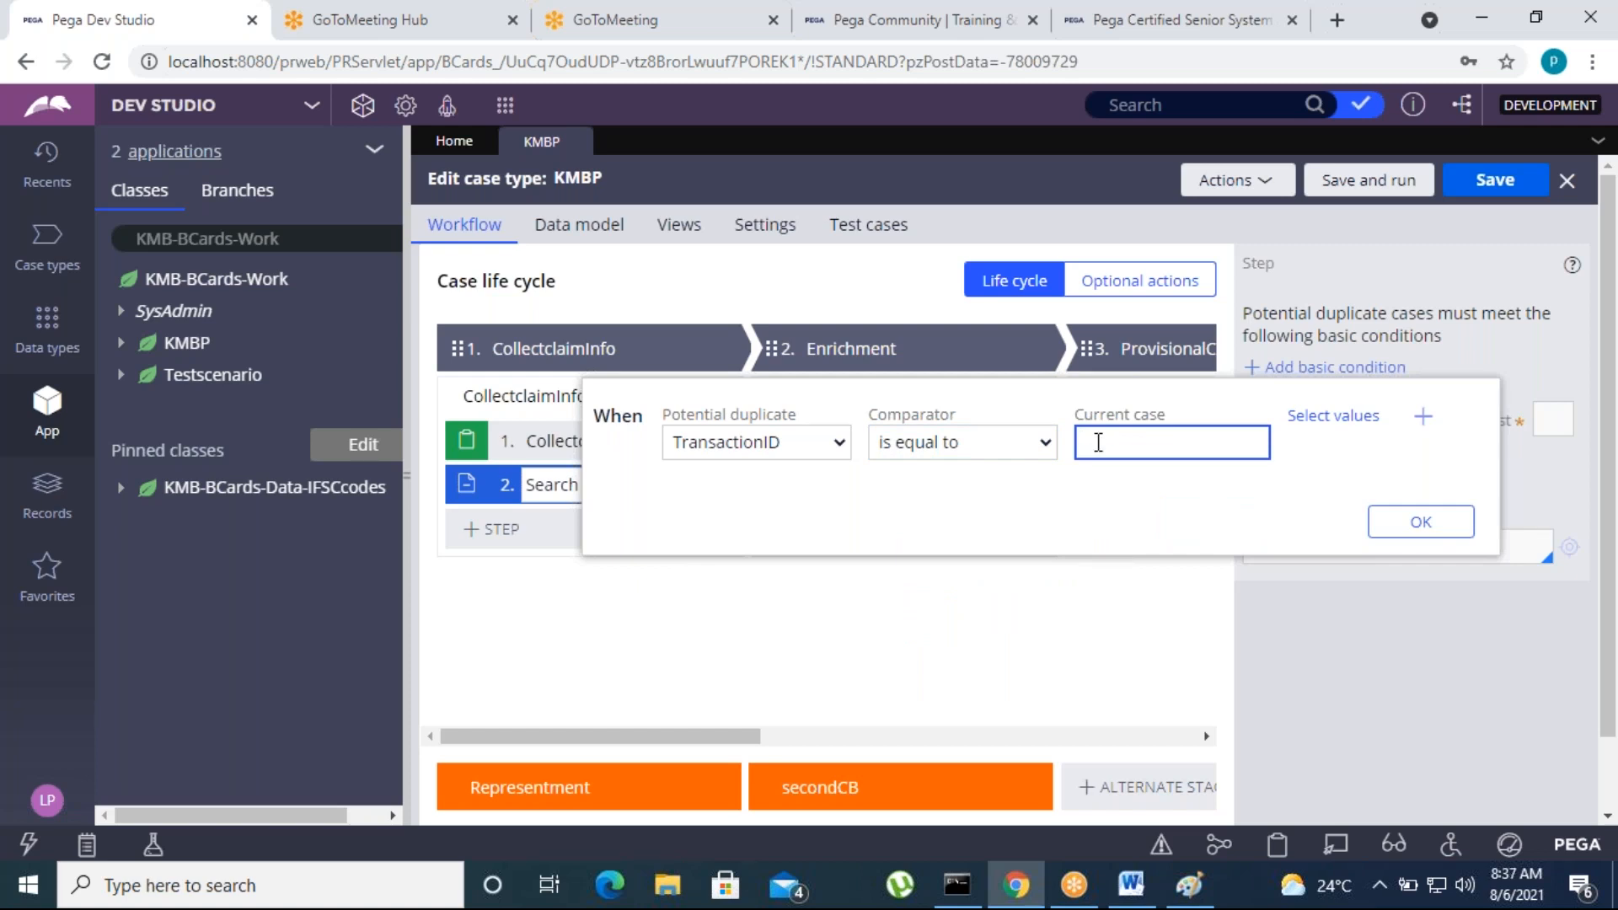
Set the TransactionID condition's comparator to "is same" and confirm the basic condition
left_click(1024, 447)
left_click(895, 470)
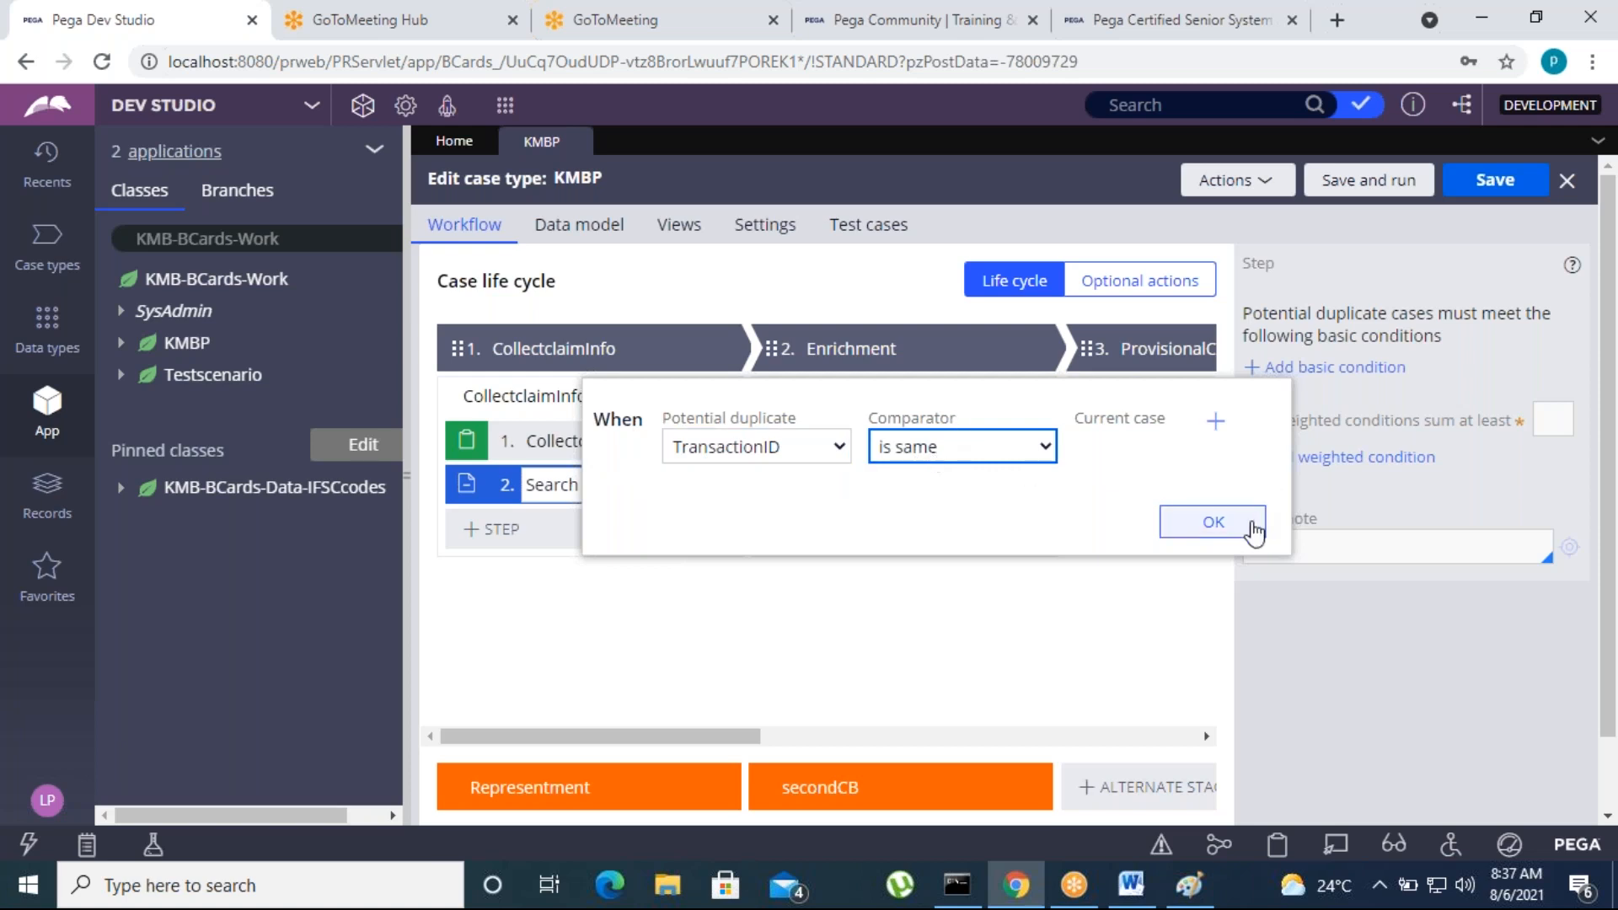
left_click(1218, 527)
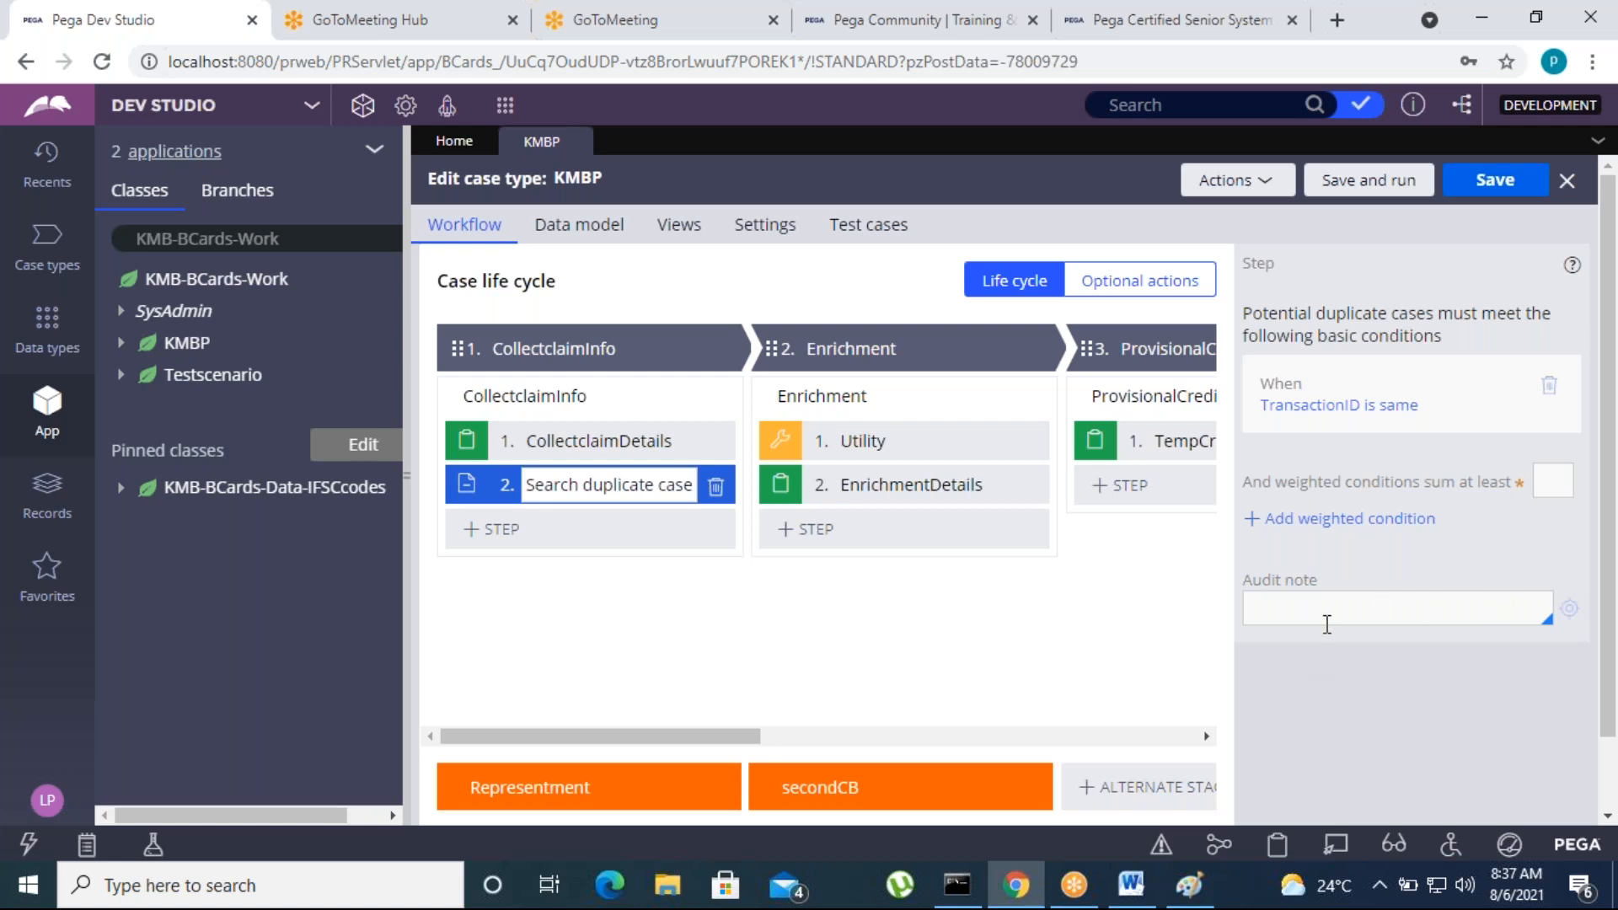
left_click(1369, 519)
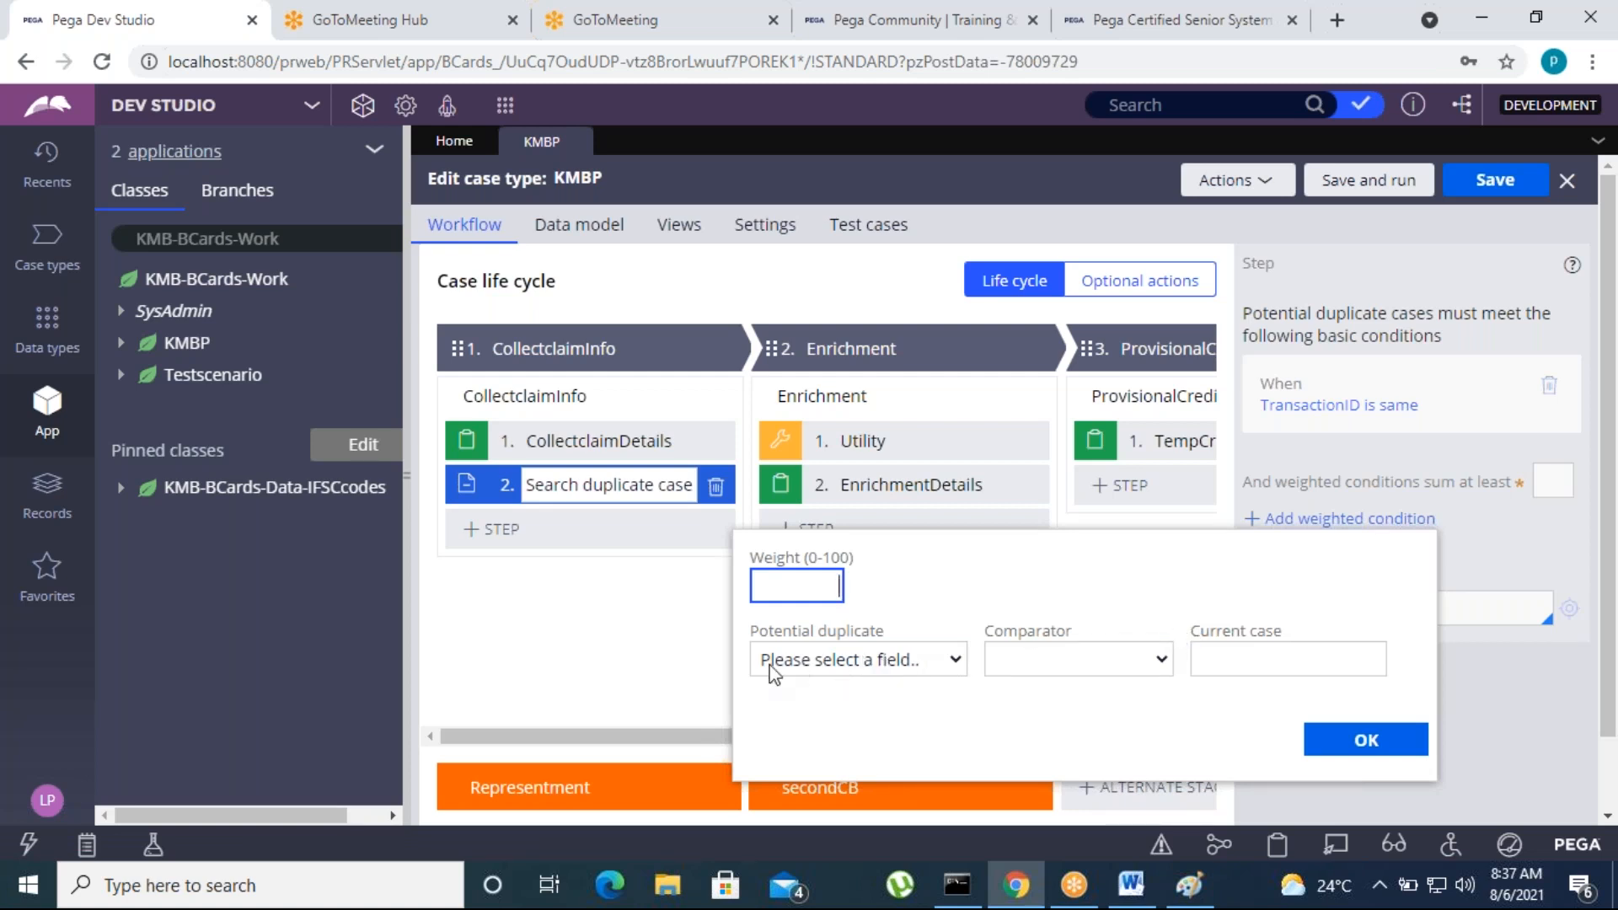
left_click(1368, 743)
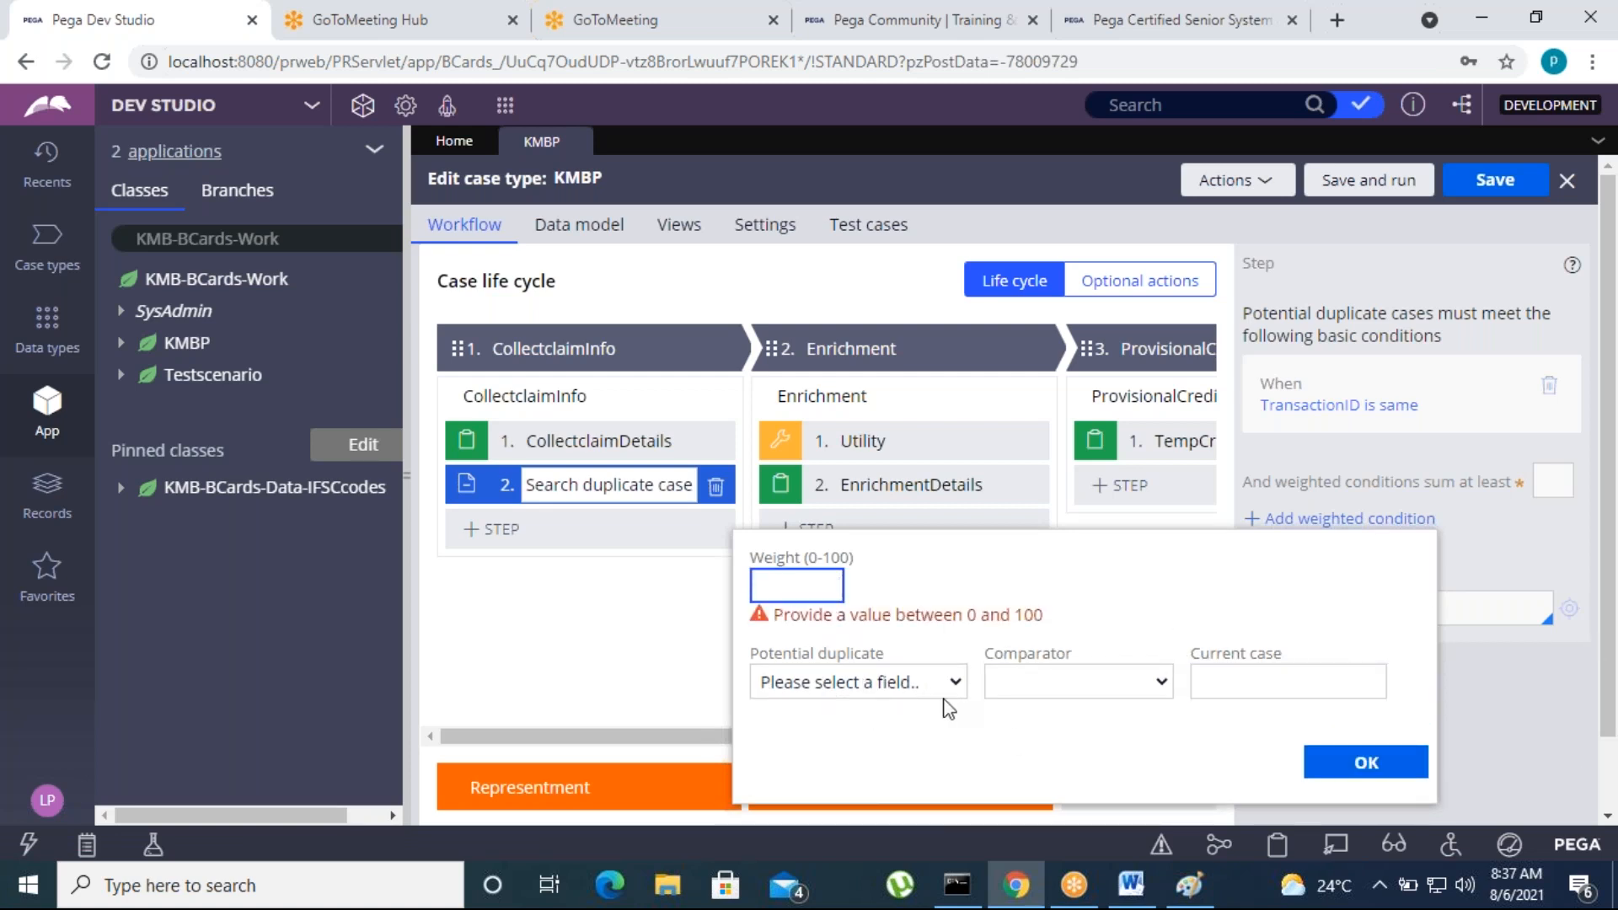
scroll(1053, 687, "down", 1)
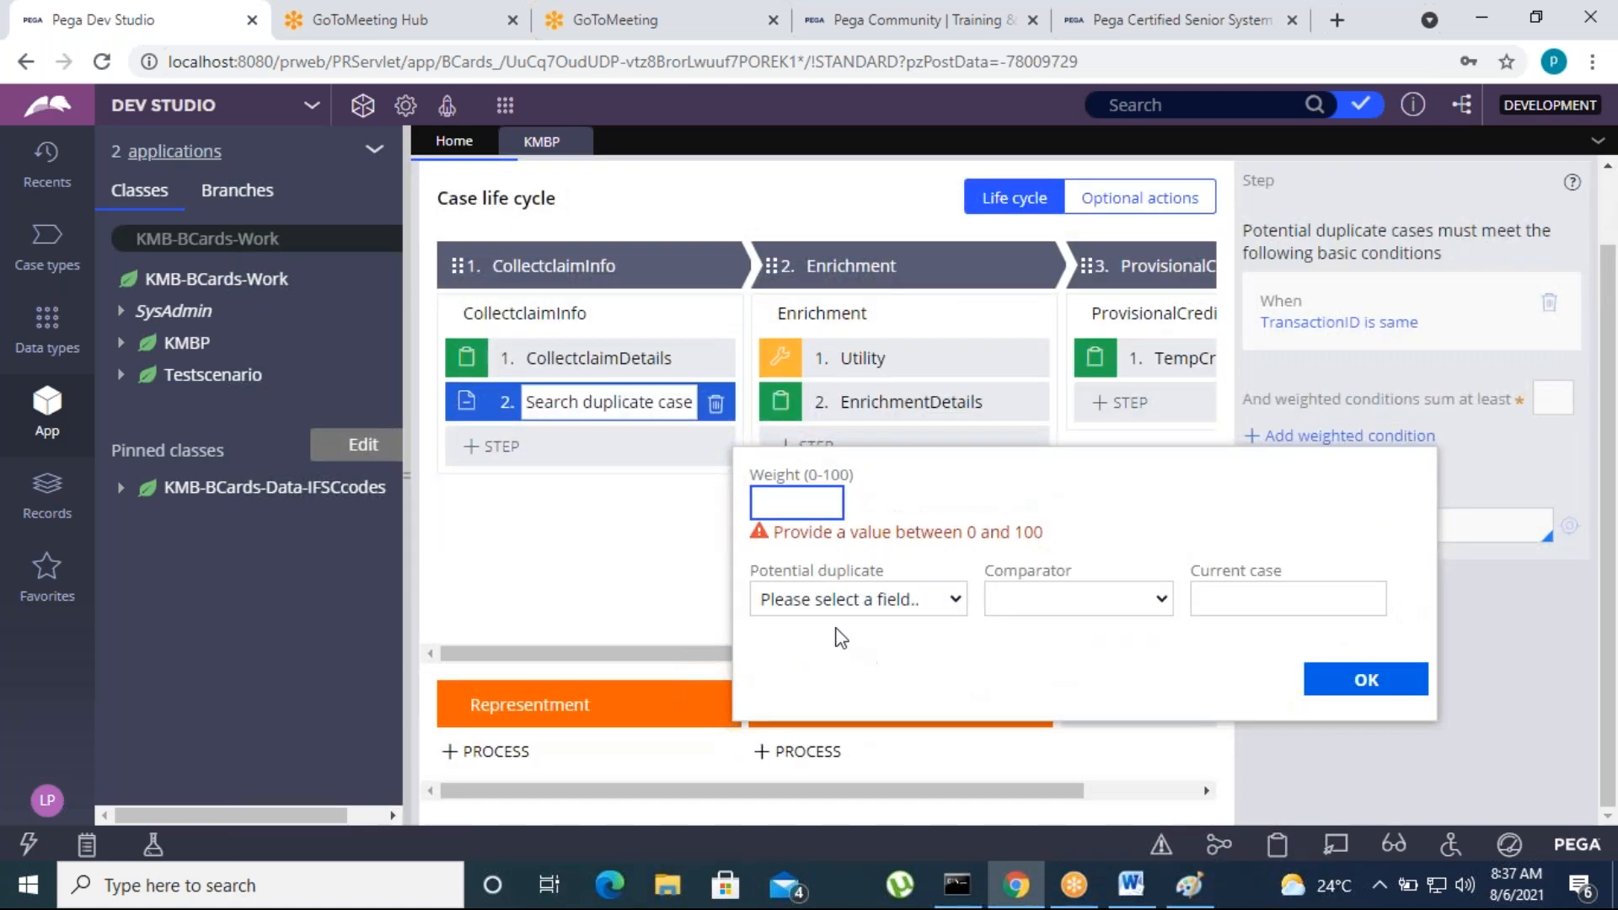
left_click(667, 543)
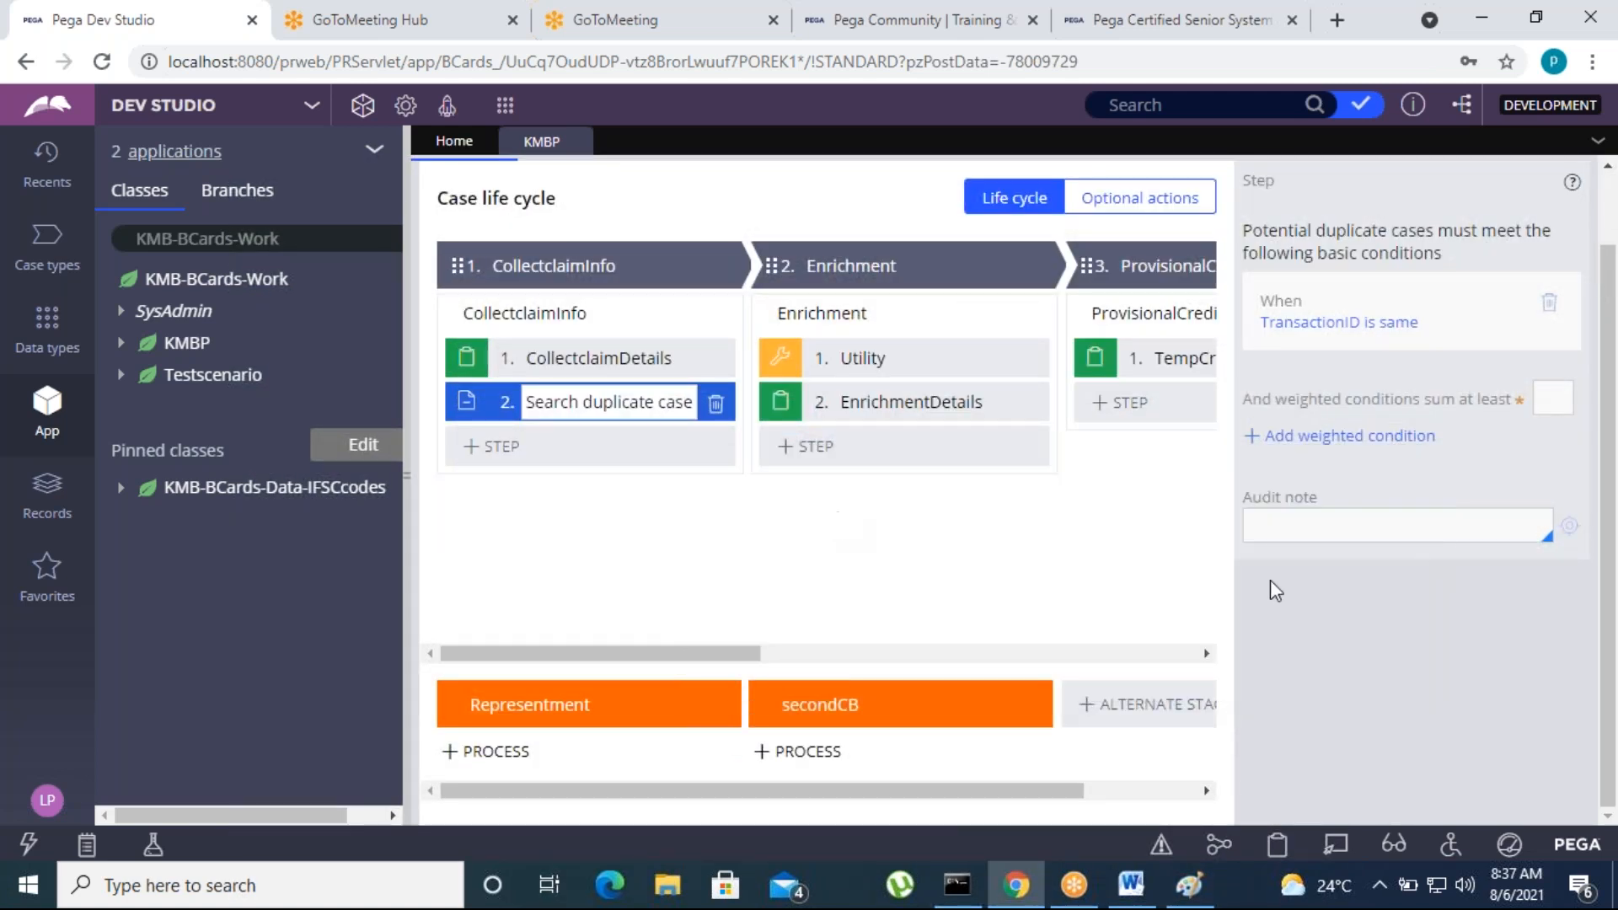
Set the minimum sum of the weighted conditions to 20 and try to save the case type
left_click(1562, 396)
left_click(1449, 725)
scroll(1268, 628, "up", 2)
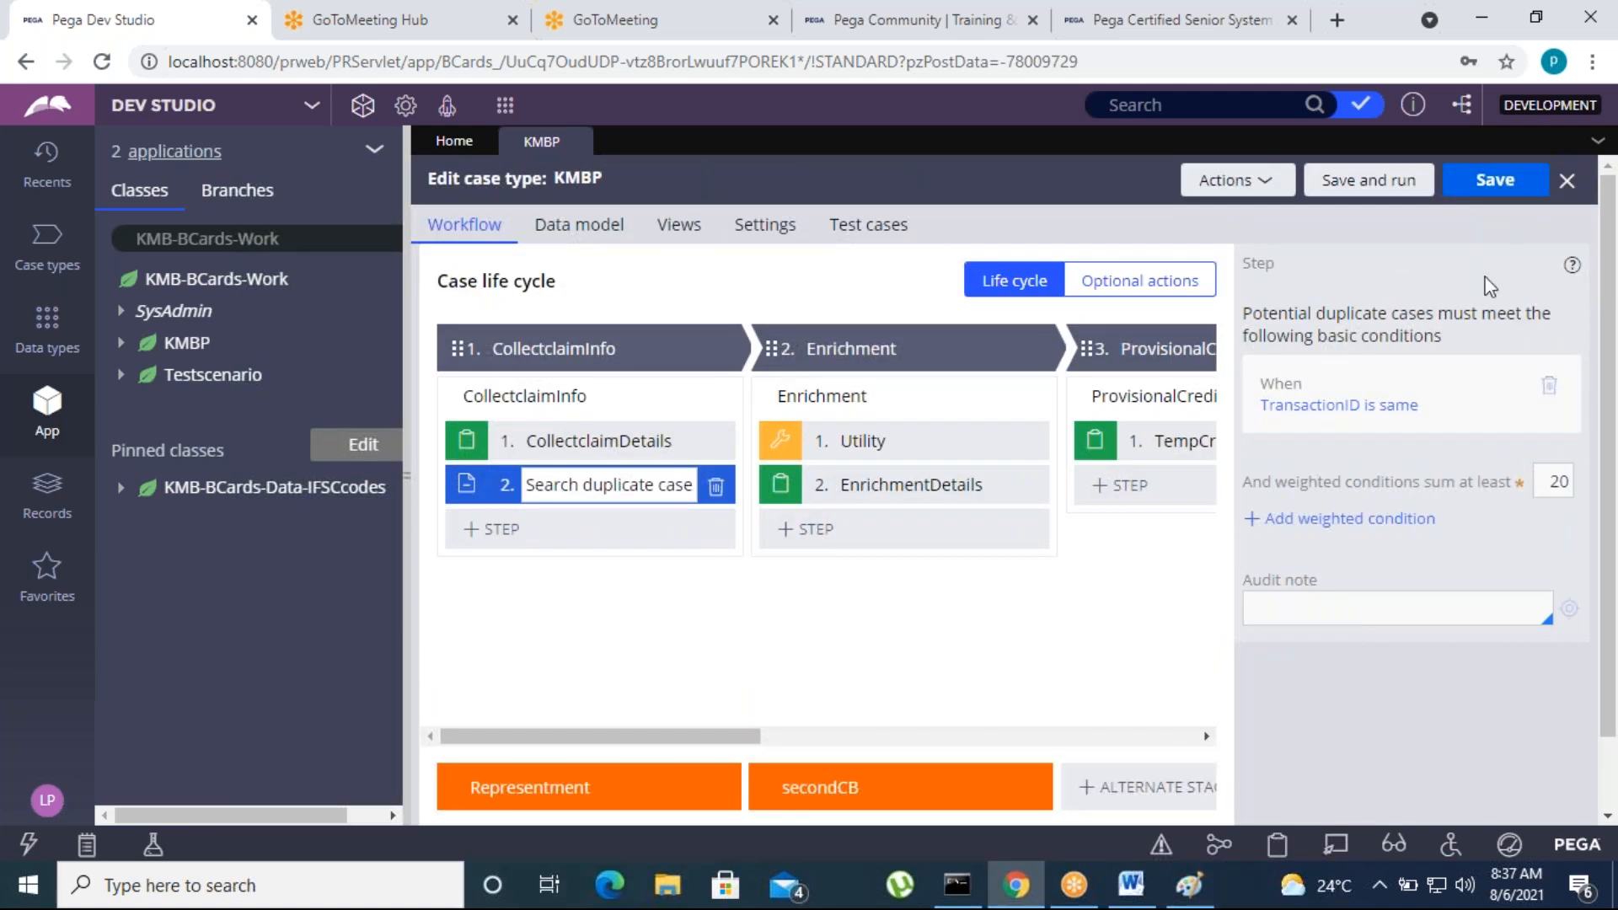
left_click(1509, 197)
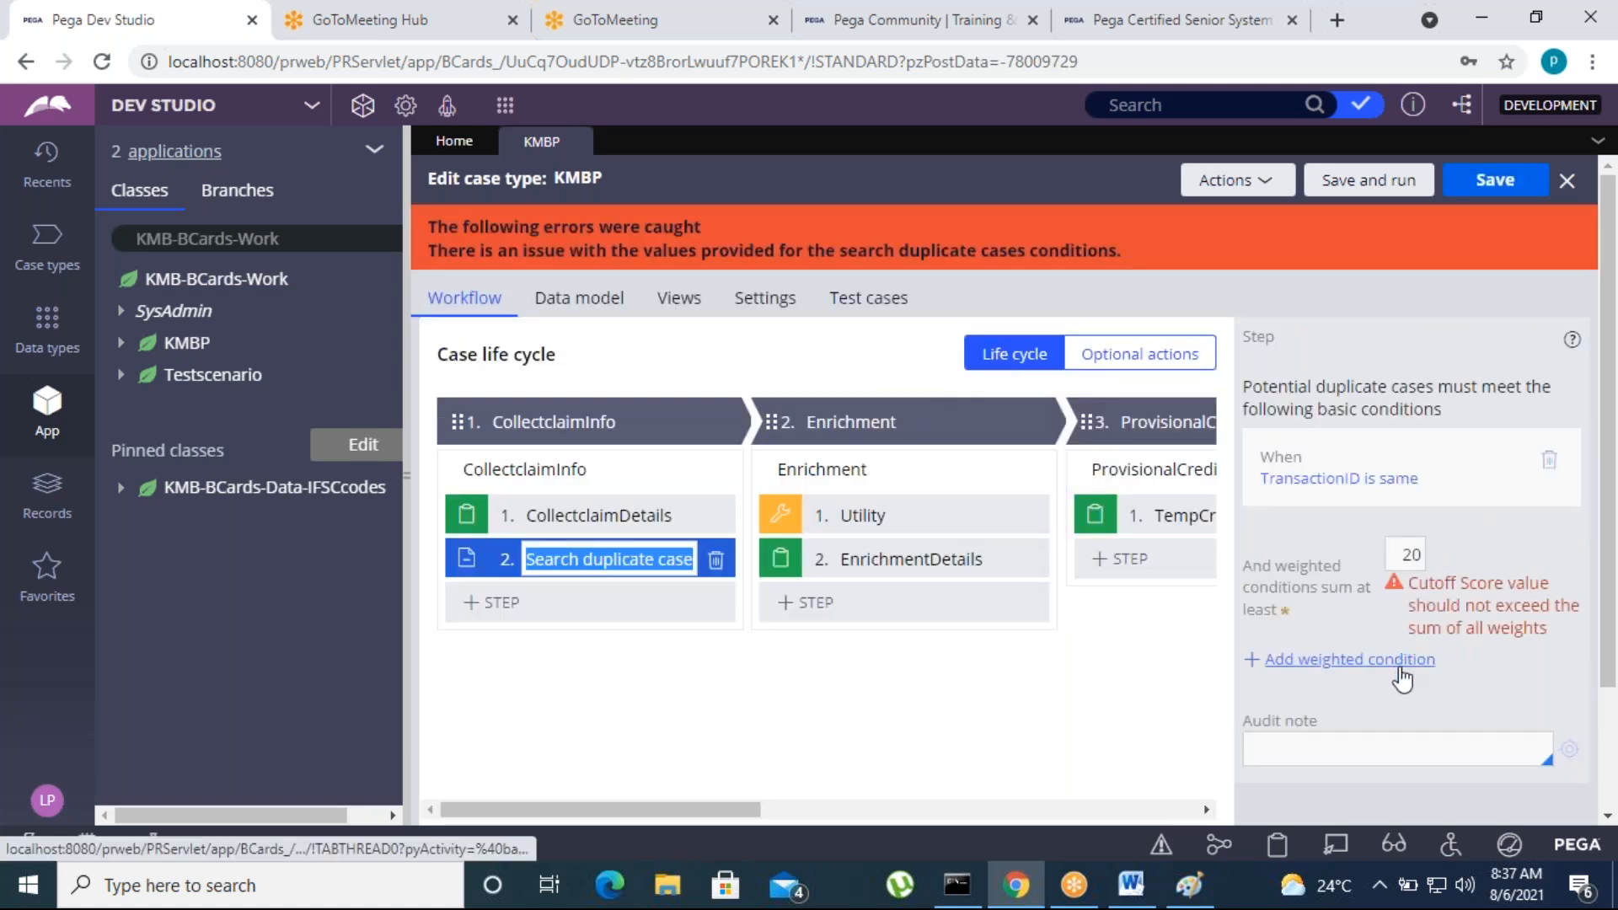
Set the minimum sum of the weighted conditions to 50 and try to save the case type
left_click(1416, 554)
double_click(1406, 554)
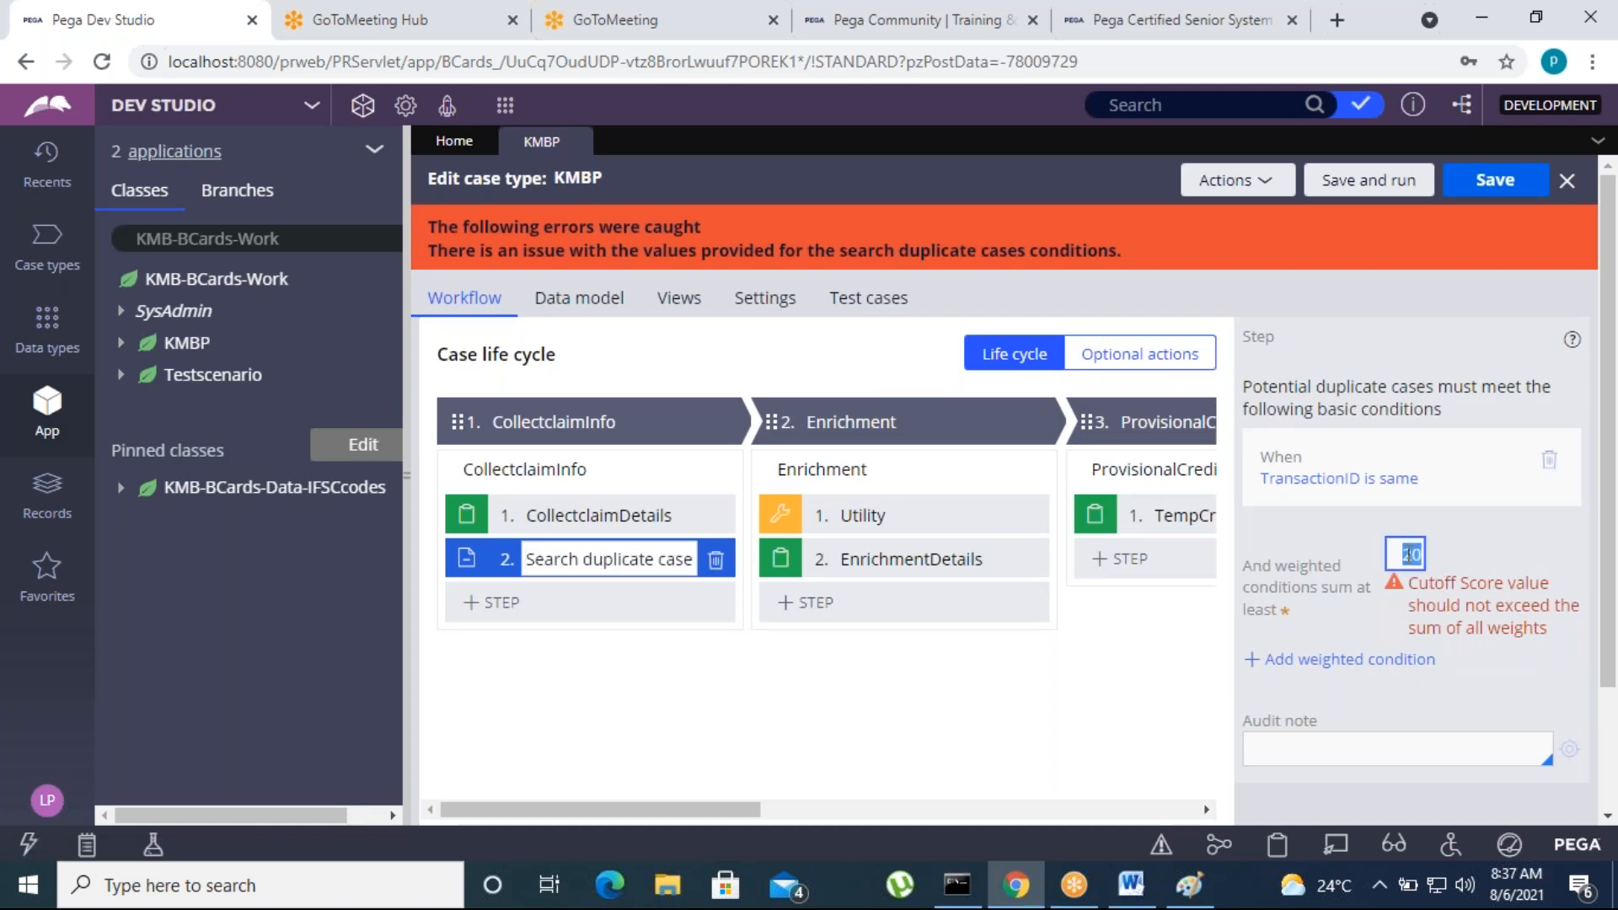
type("5")
left_click(1112, 687)
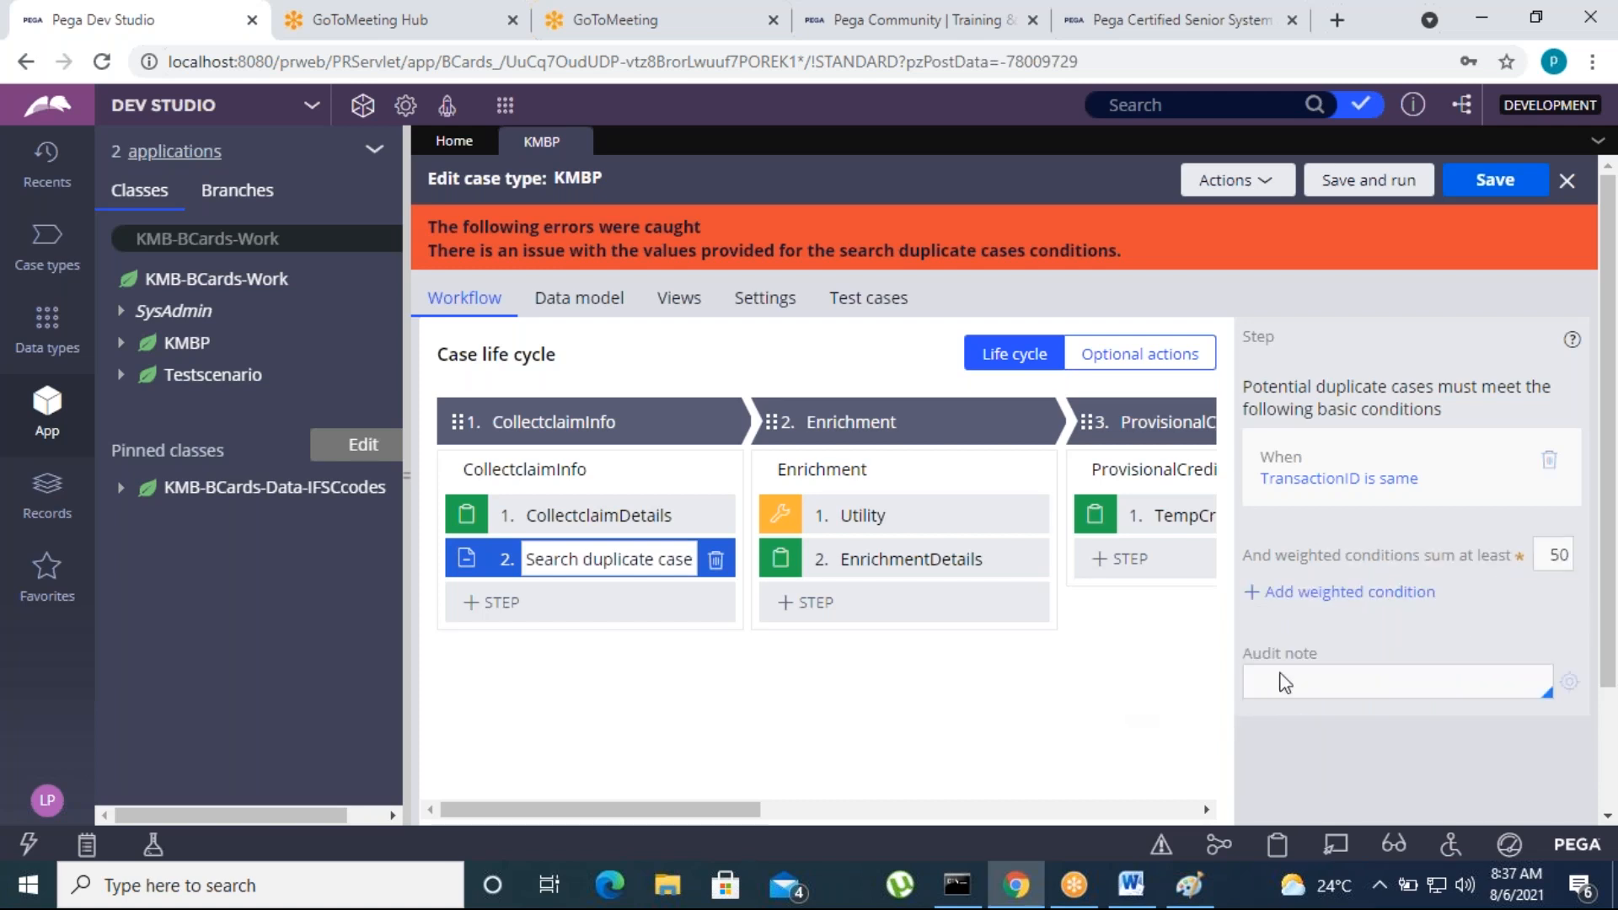
left_click(1510, 188)
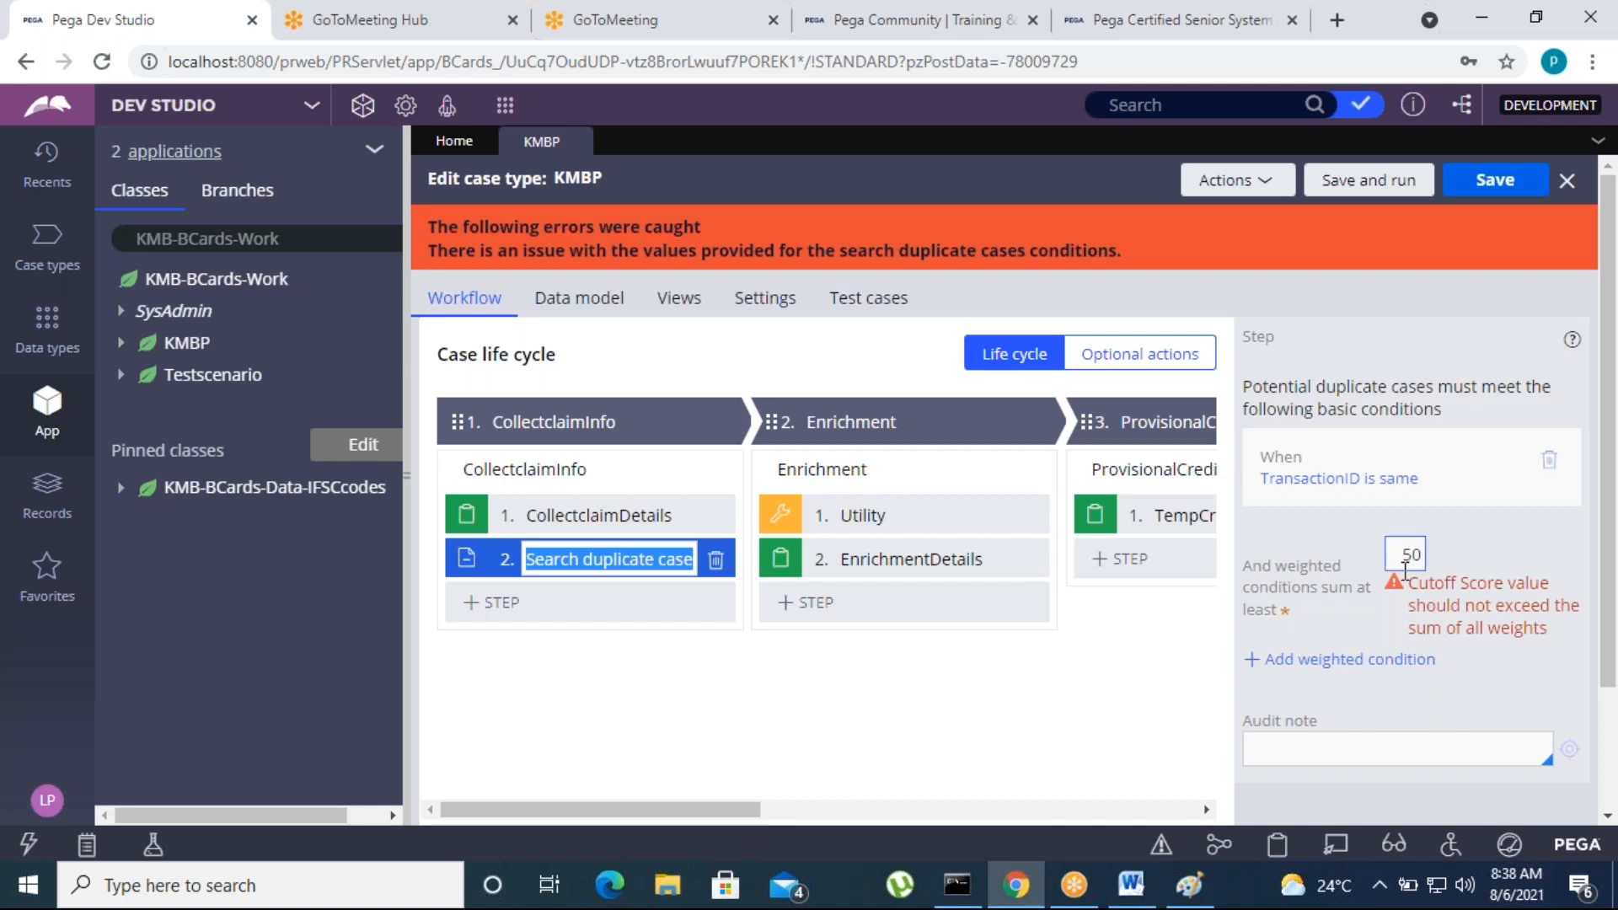
Add a weighted condition with a weight of 90 and TransactionID as the potential duplicate field
left_click(1332, 660)
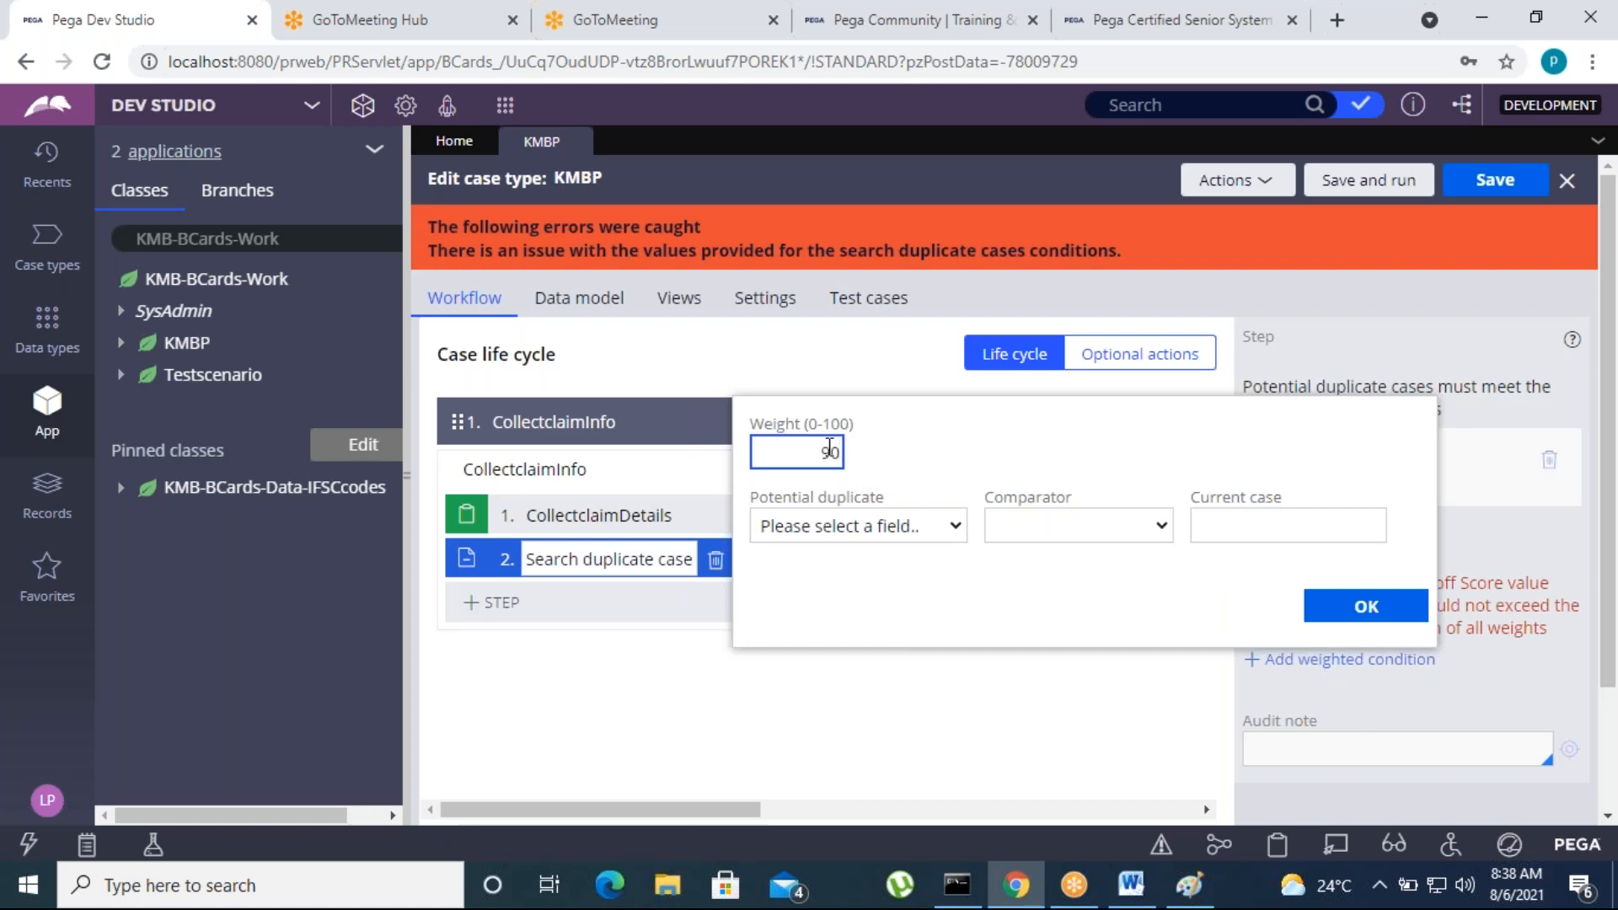
left_click(1335, 607)
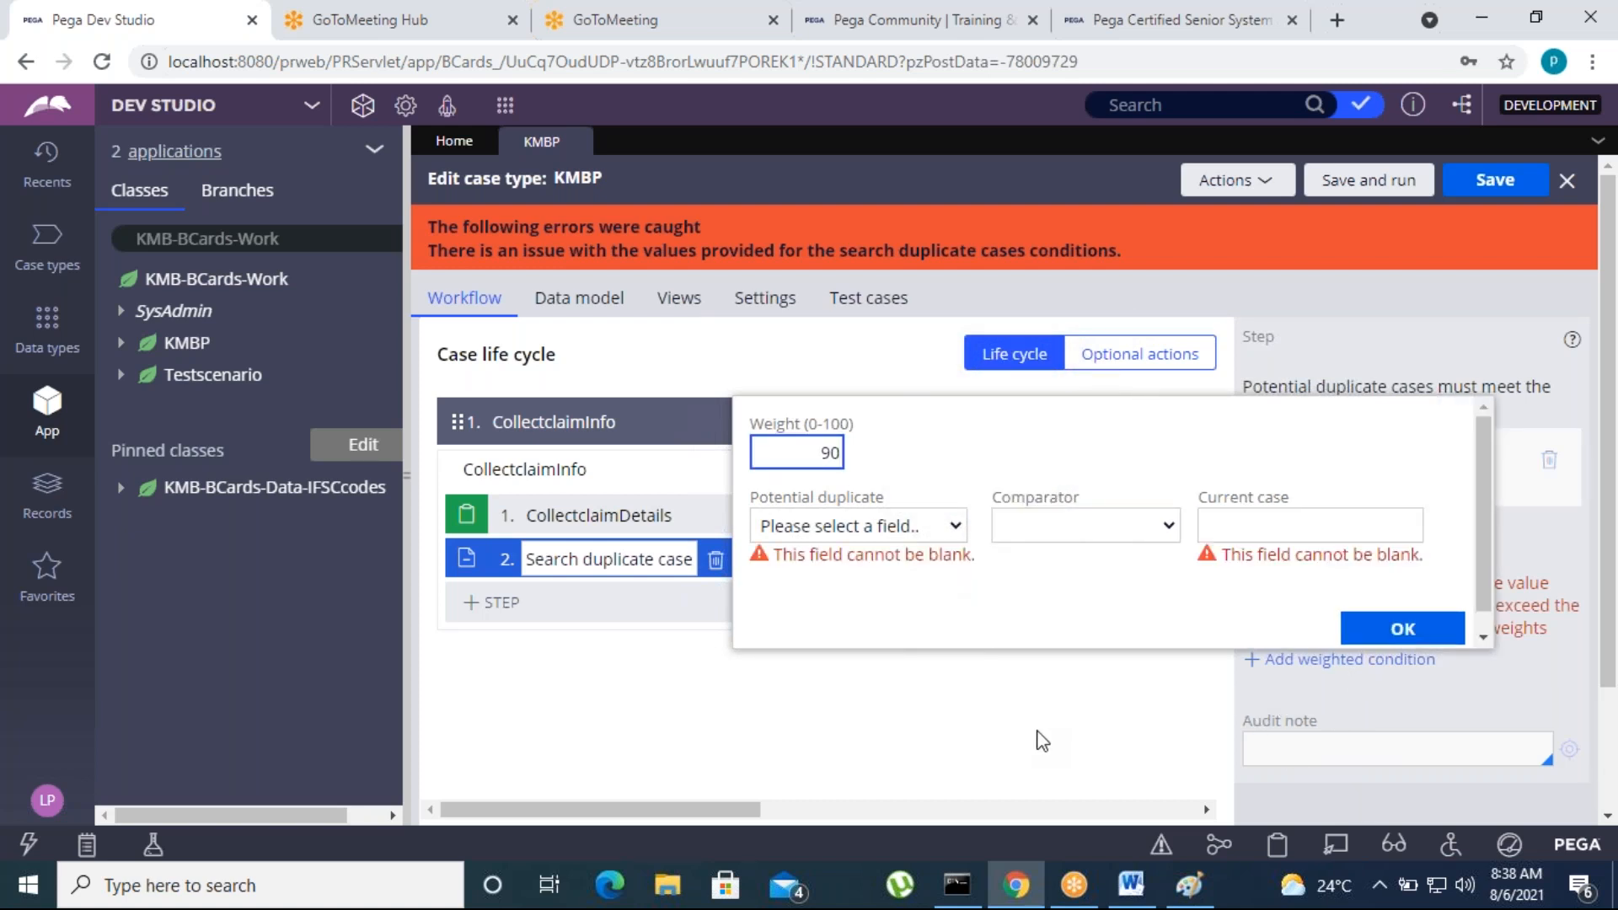
left_click(948, 529)
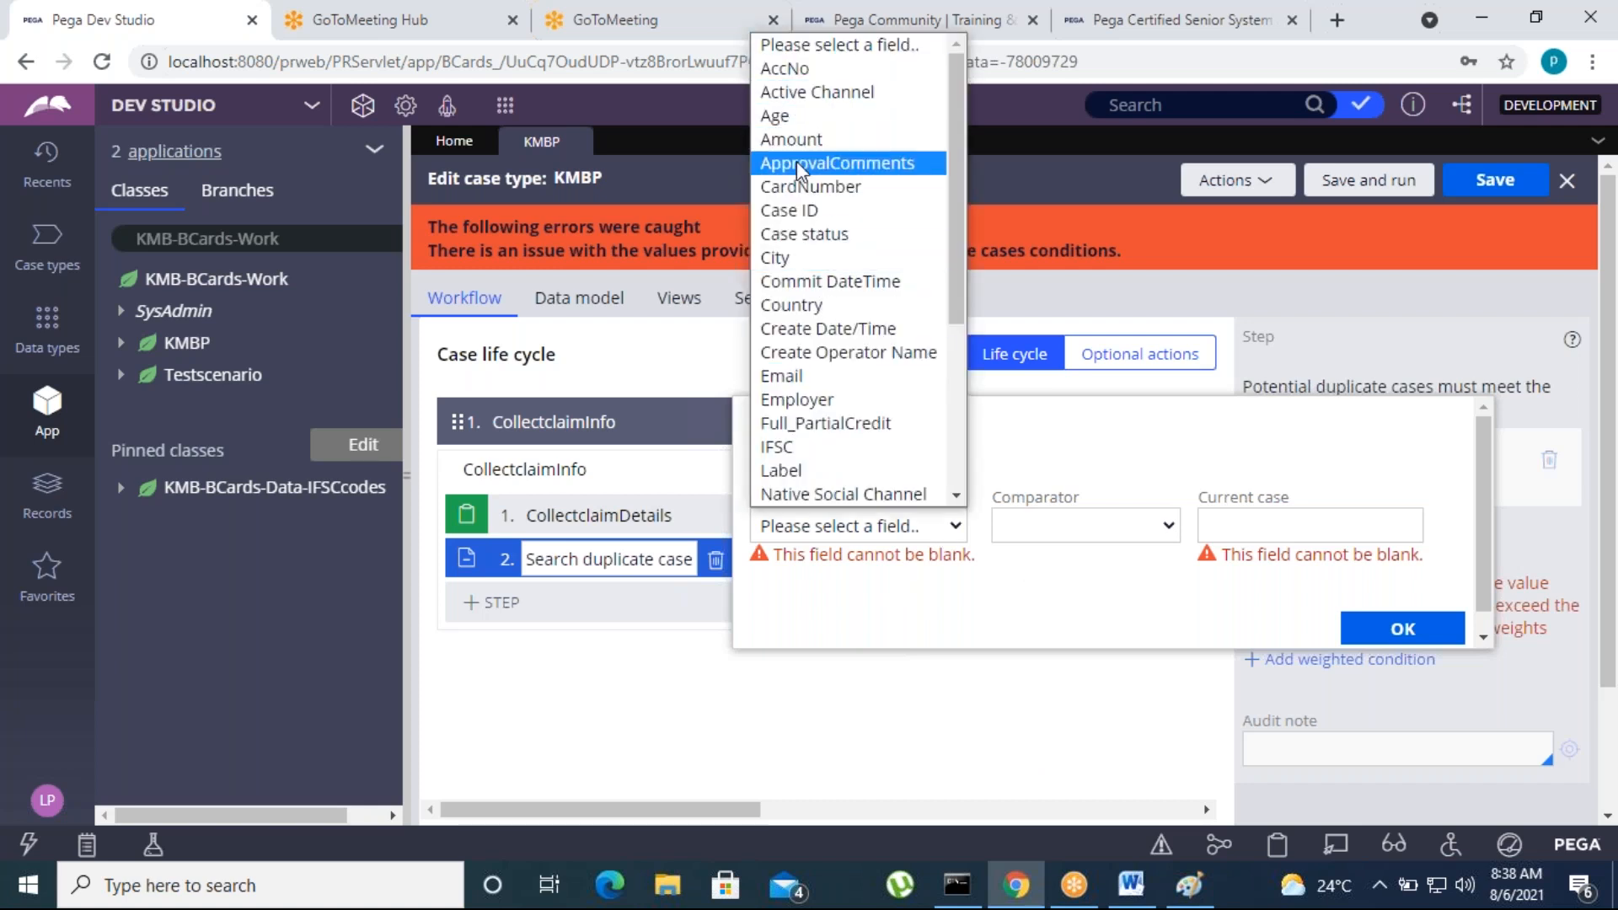
scroll(816, 494, "down", 3)
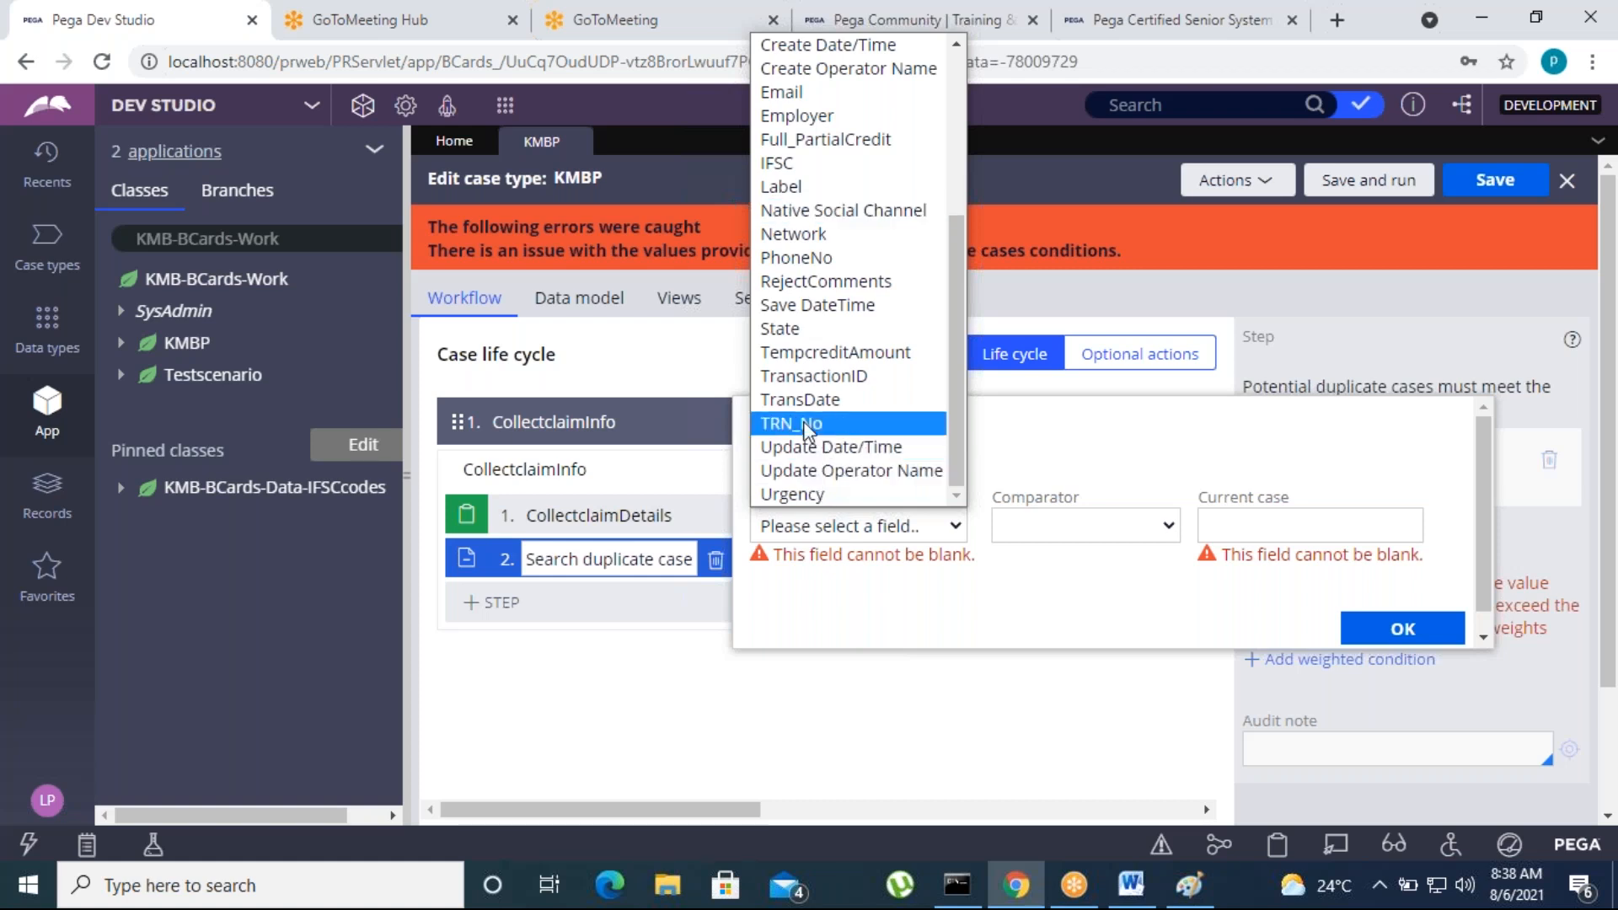
left_click(814, 376)
left_click(1259, 533)
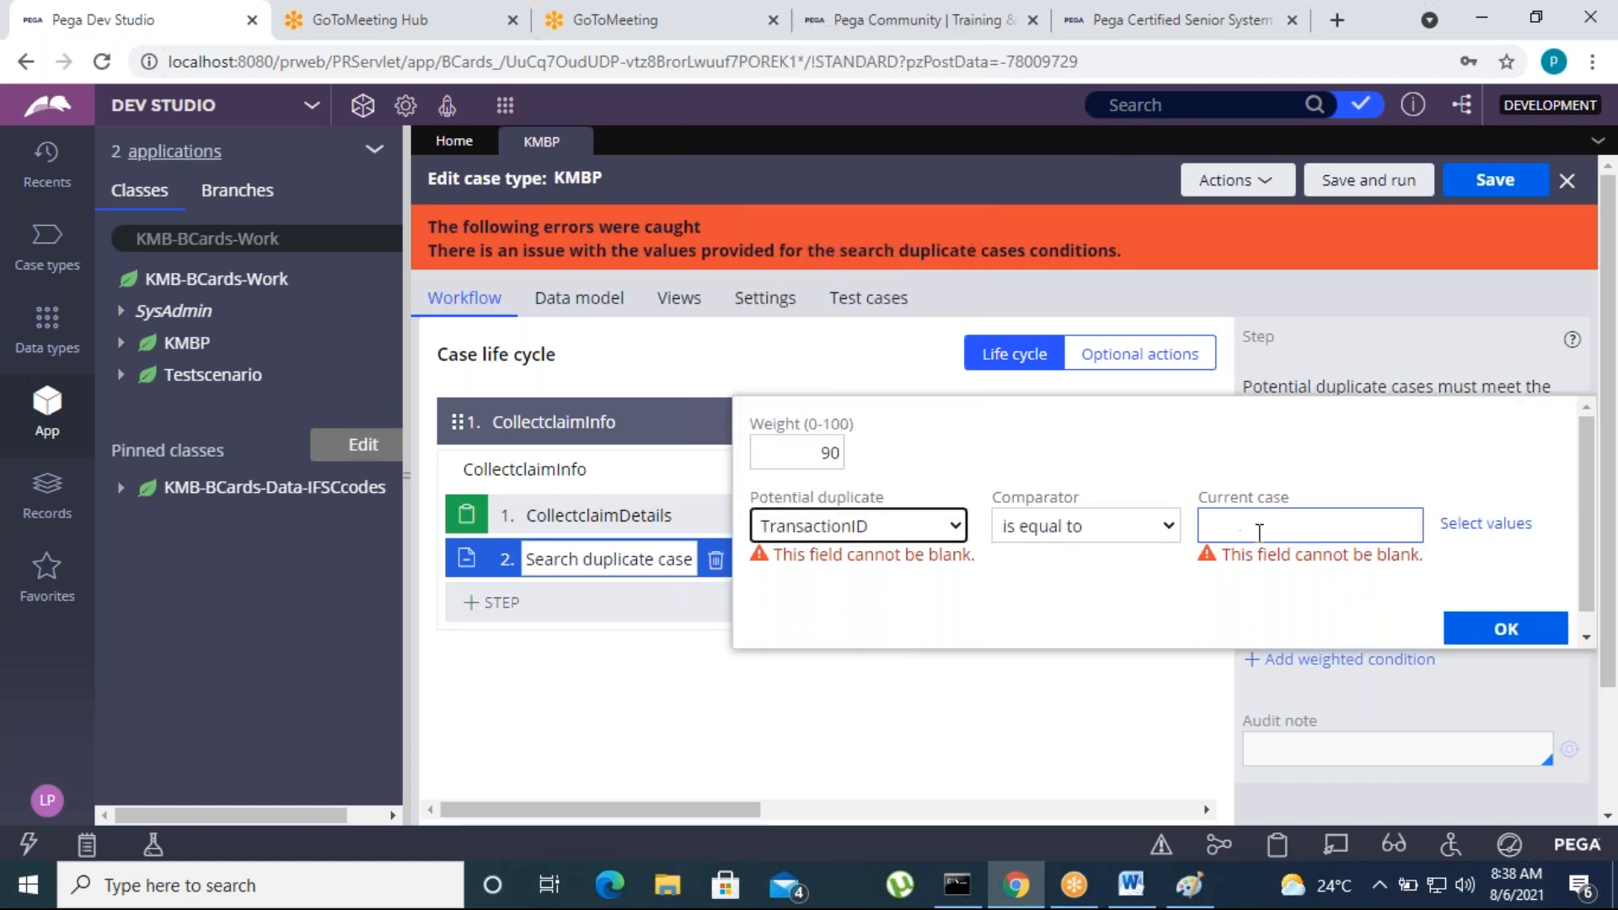
Set the weighted condition's comparator to "is equal to" and its current case value to .TransactionID
left_click(1109, 531)
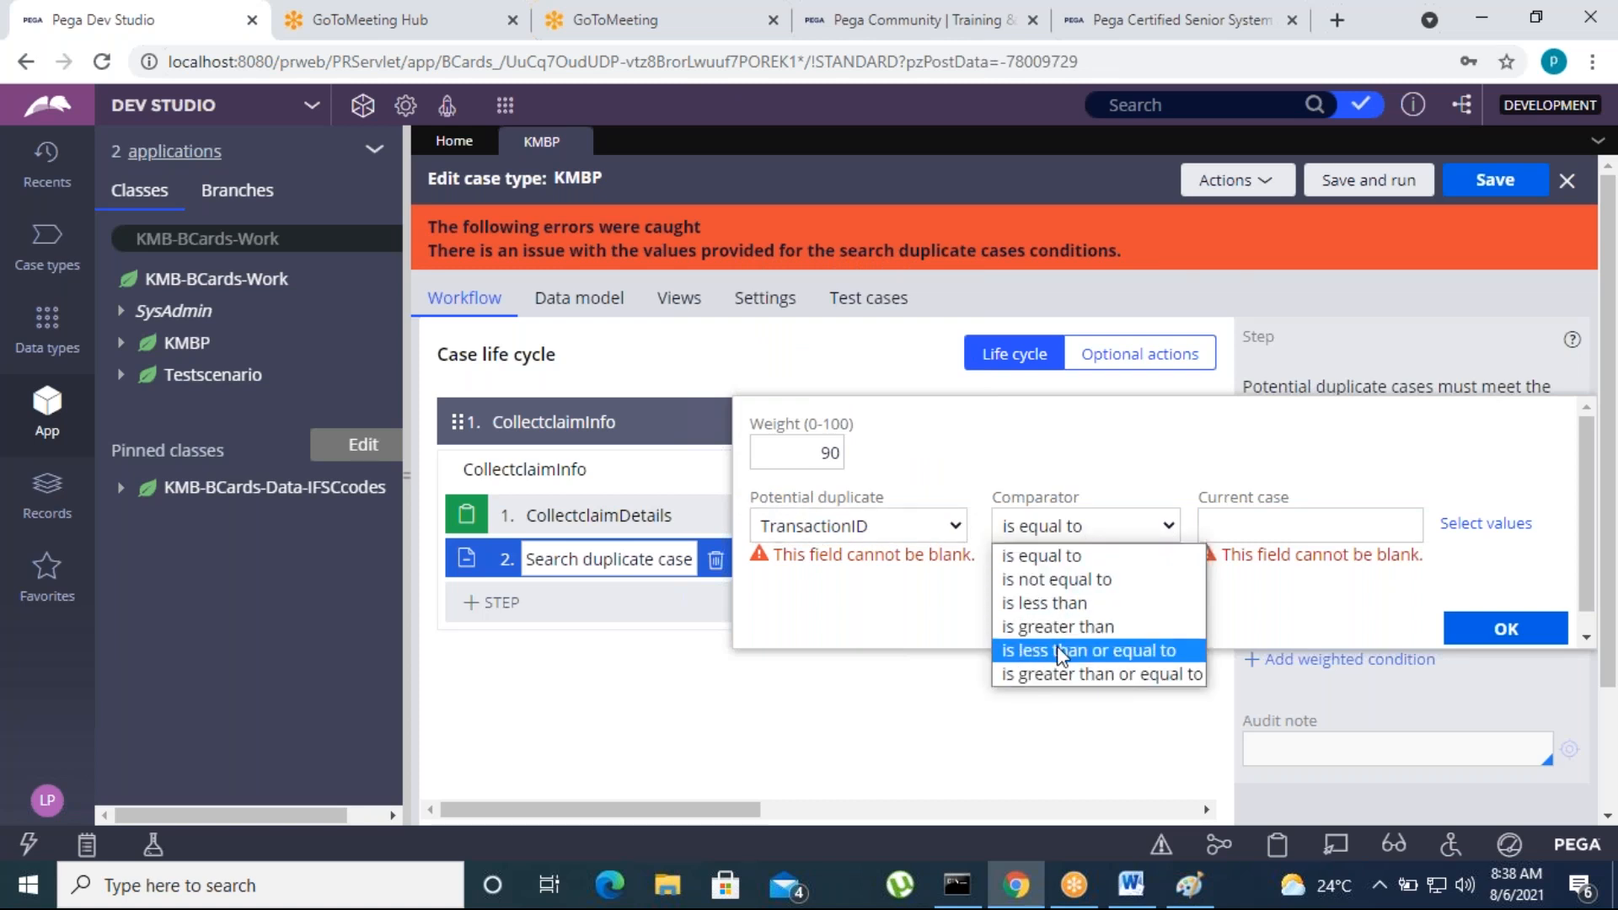
left_click(1049, 560)
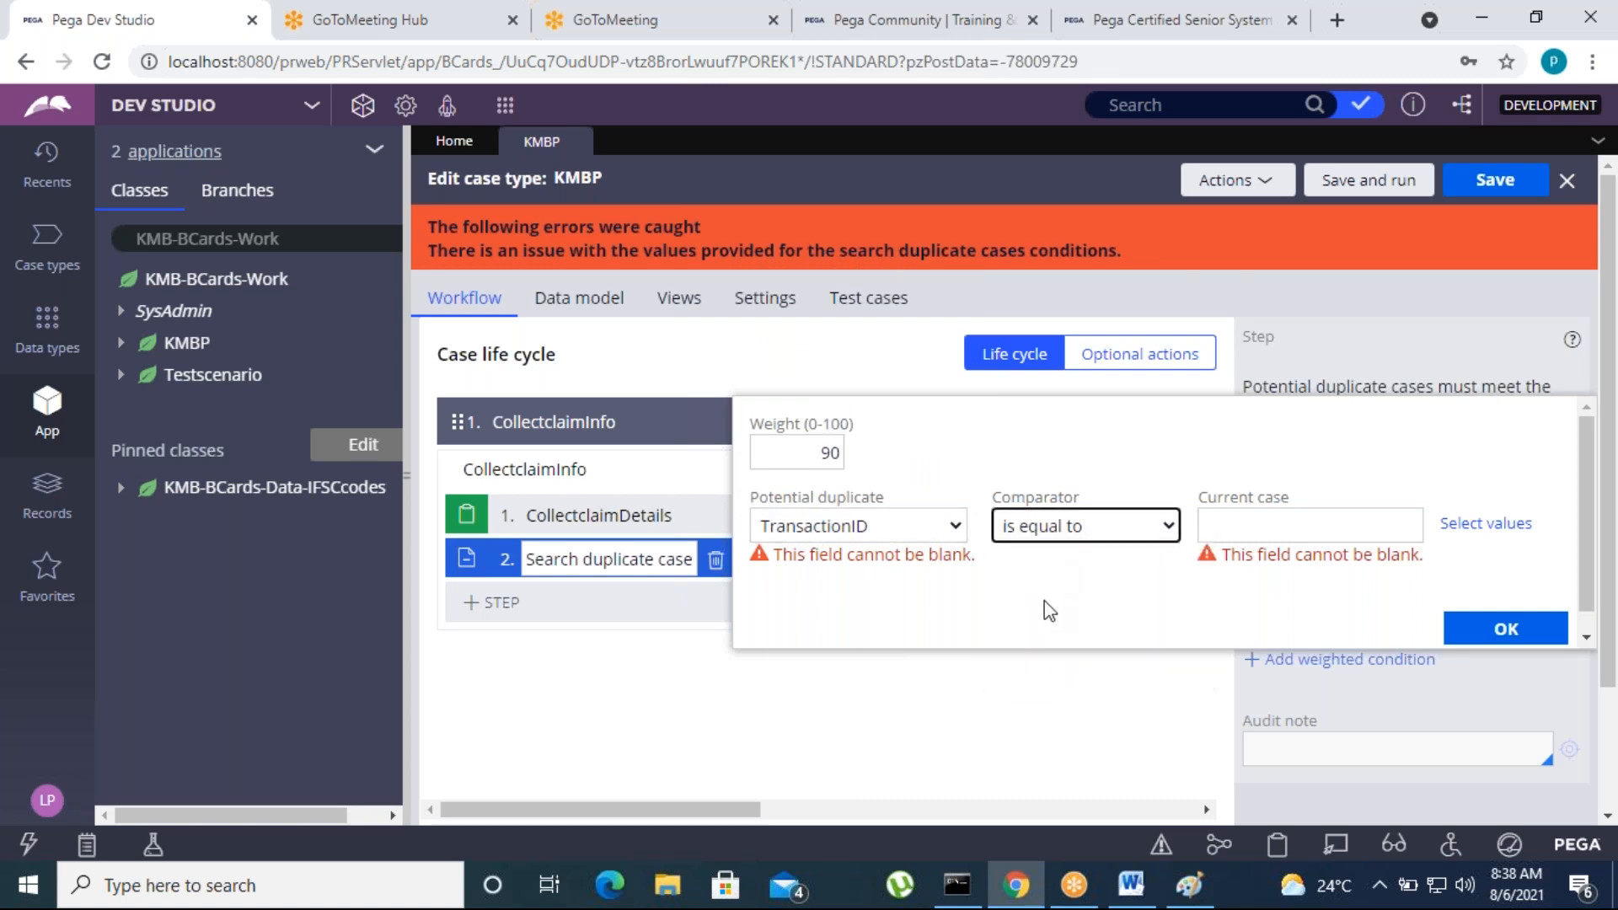
left_click(1243, 534)
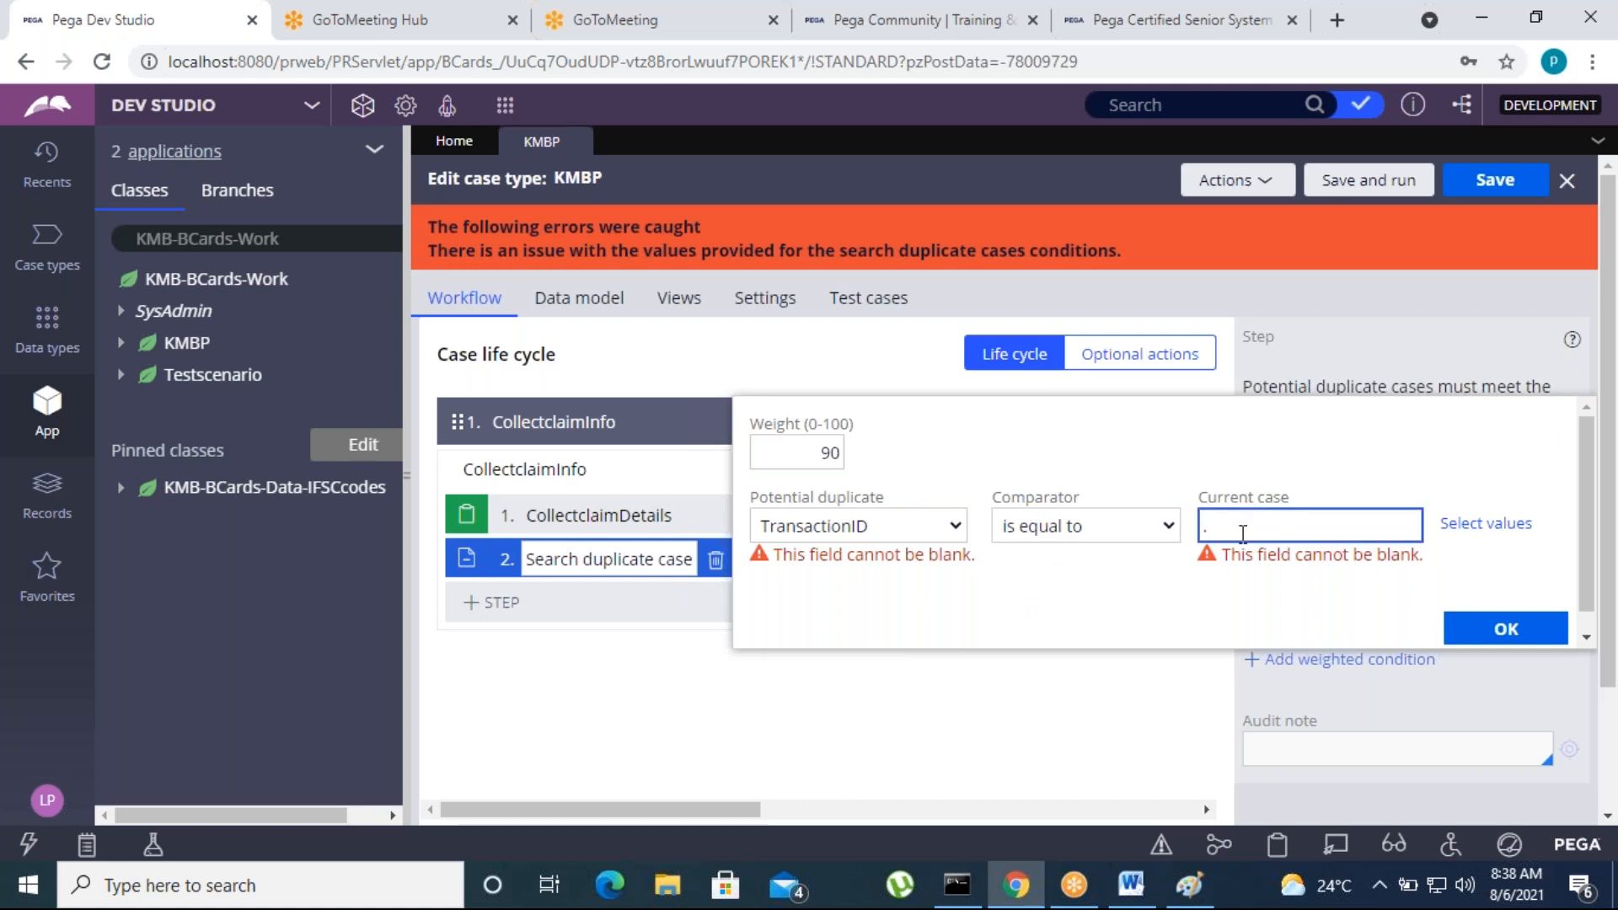
type(".TransactionID")
left_click(1135, 608)
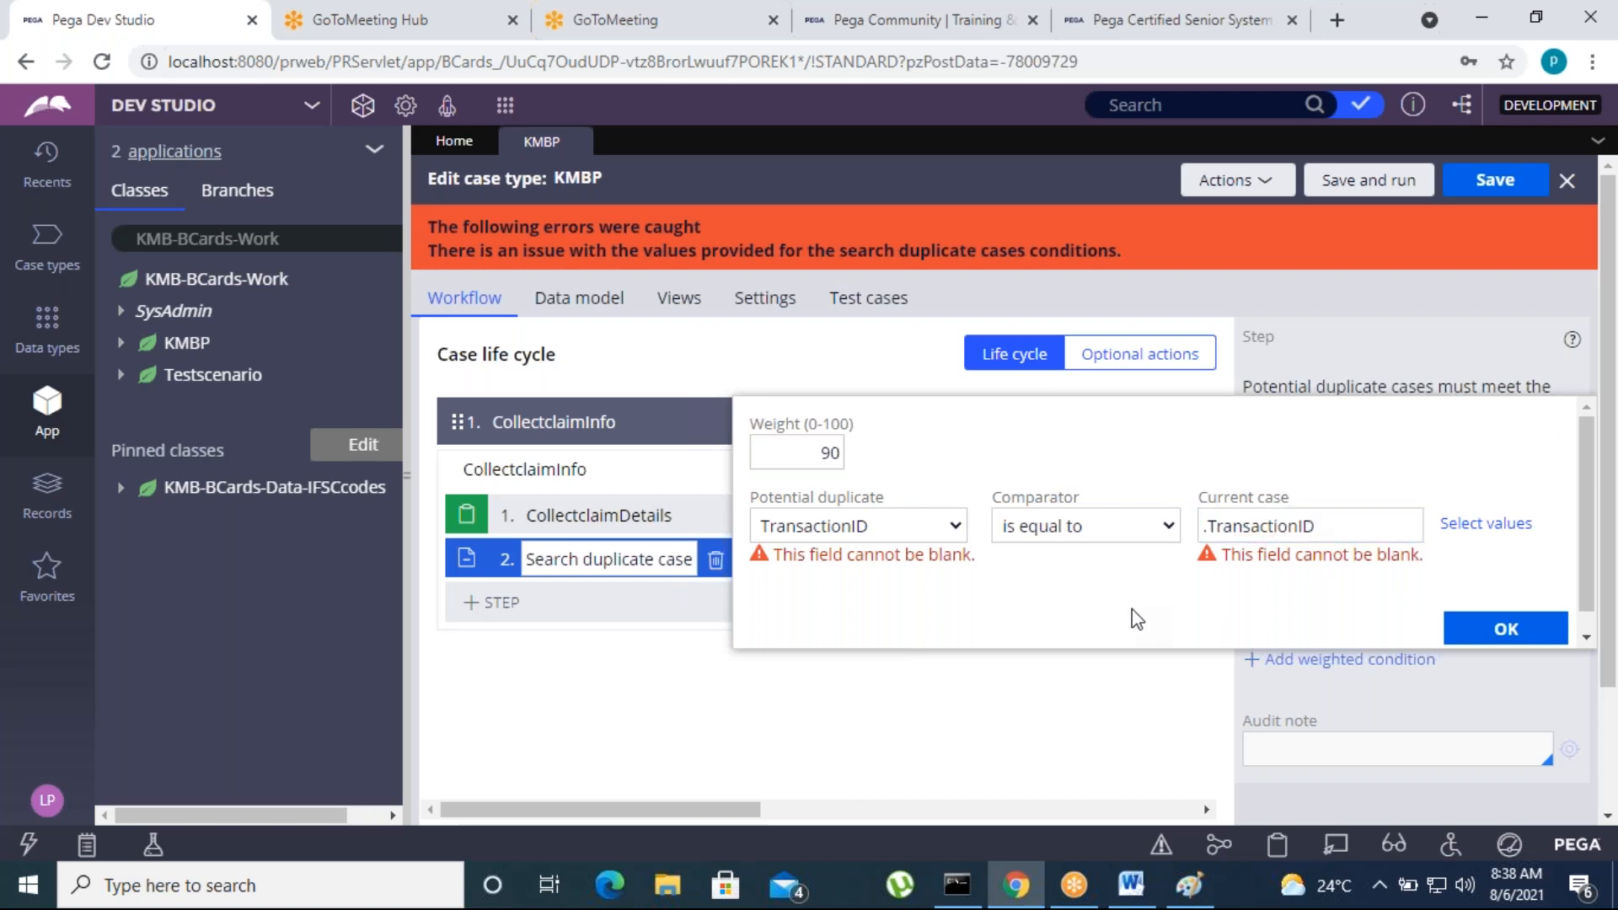
Set the weighted TransactionID condition's weight to 60 and apply the condition
double_click(1131, 609)
left_click(842, 454)
double_click(842, 453)
key("BackSpace")
type("60")
left_click(1003, 633)
left_click(1483, 526)
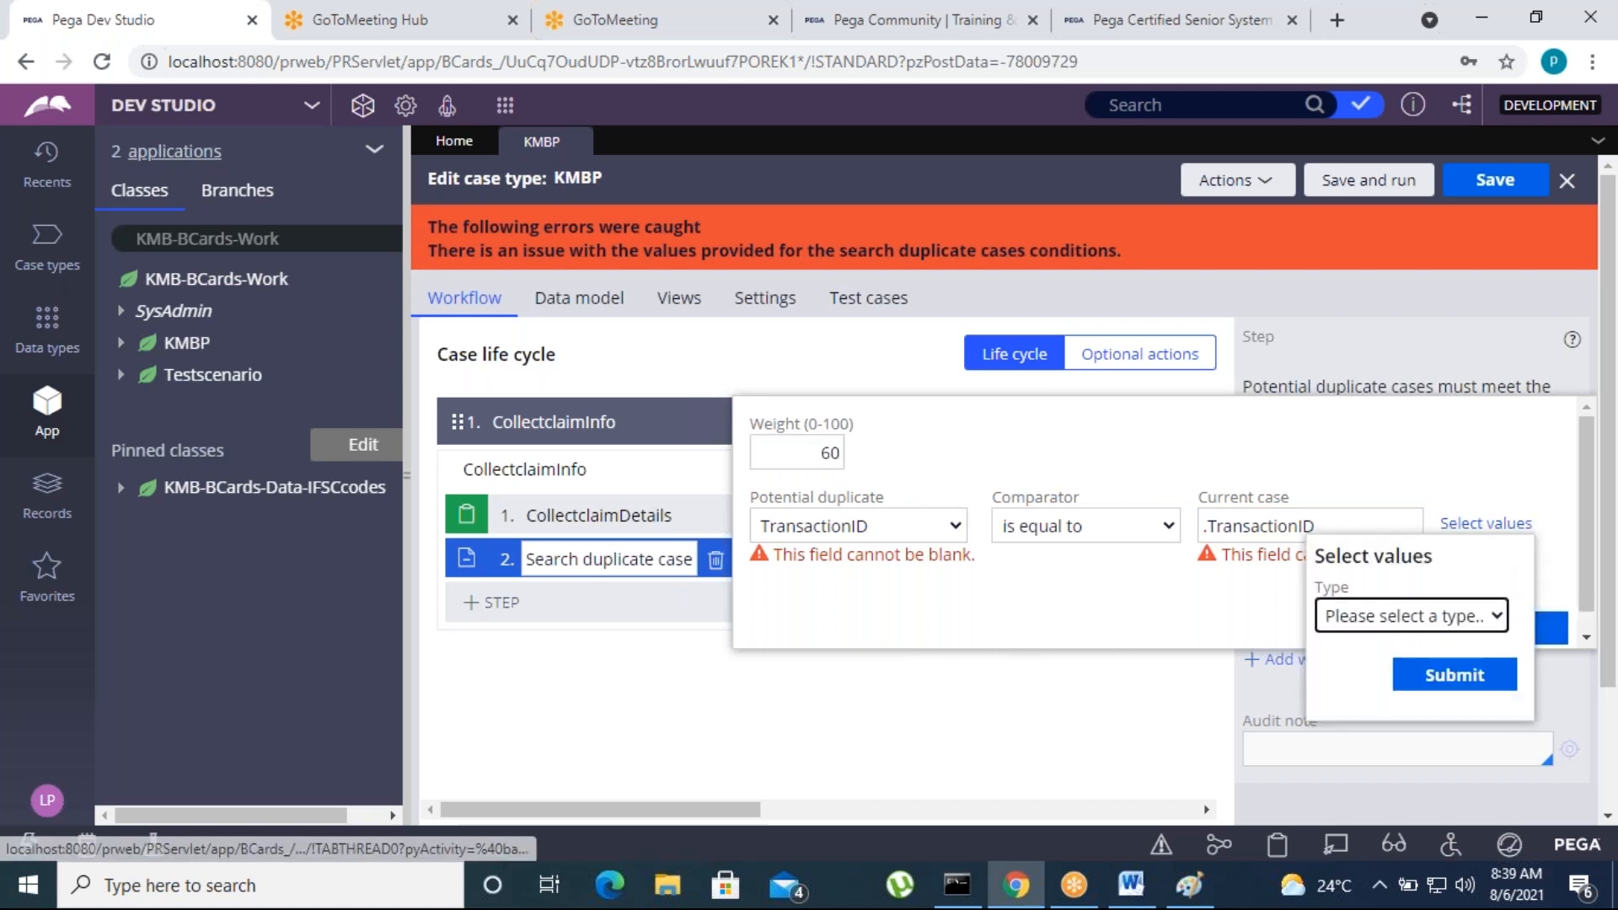
left_click(1421, 620)
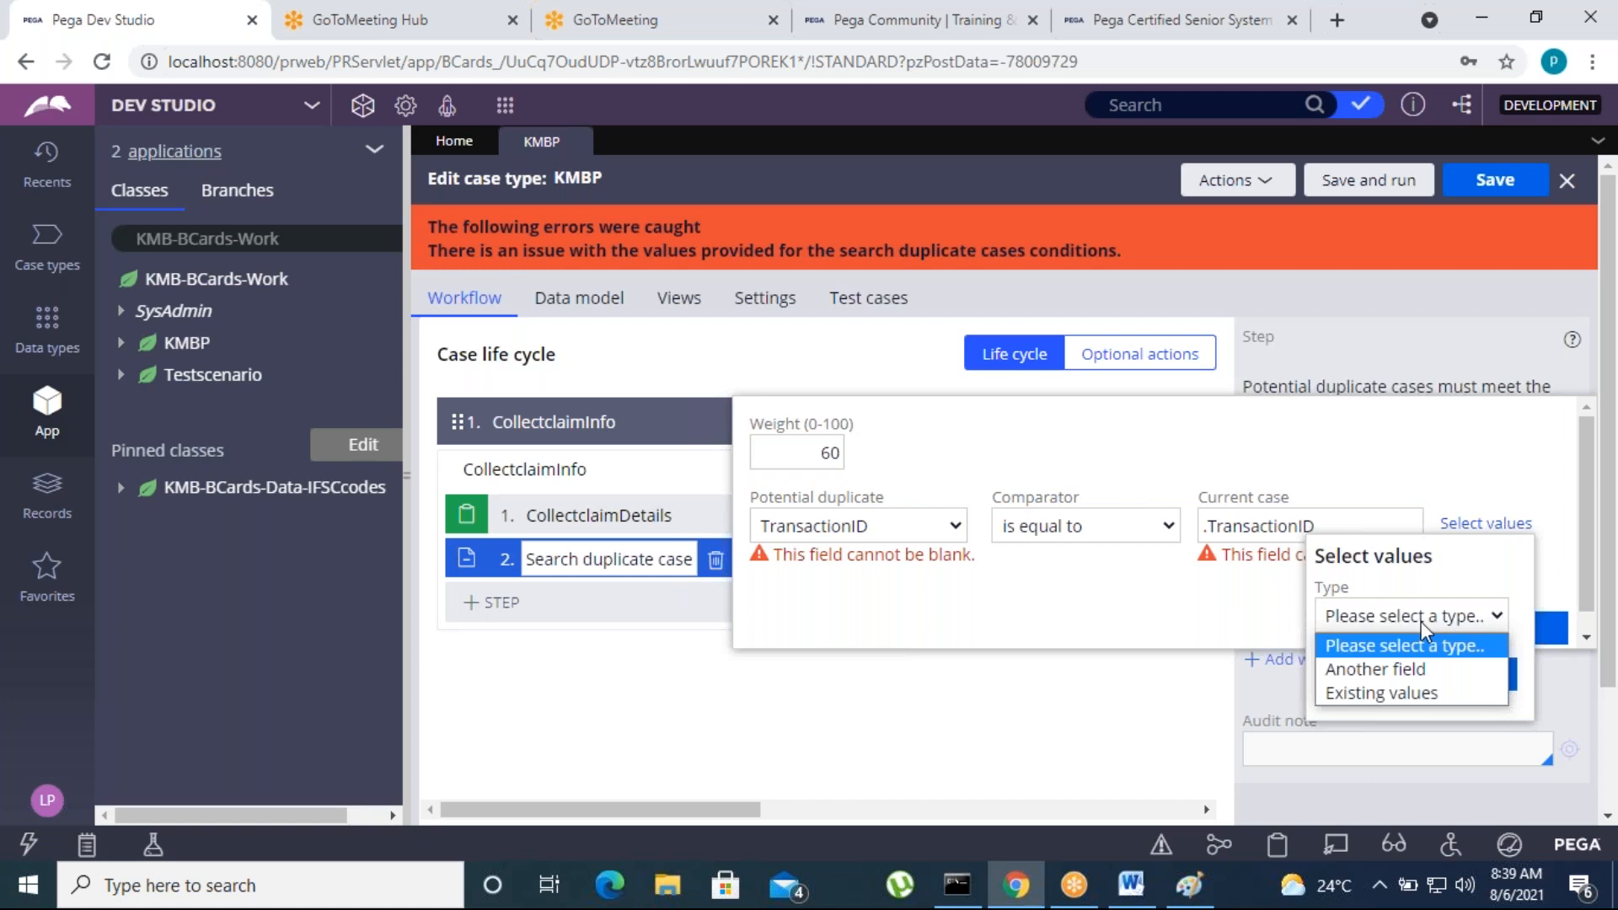
left_click(1191, 609)
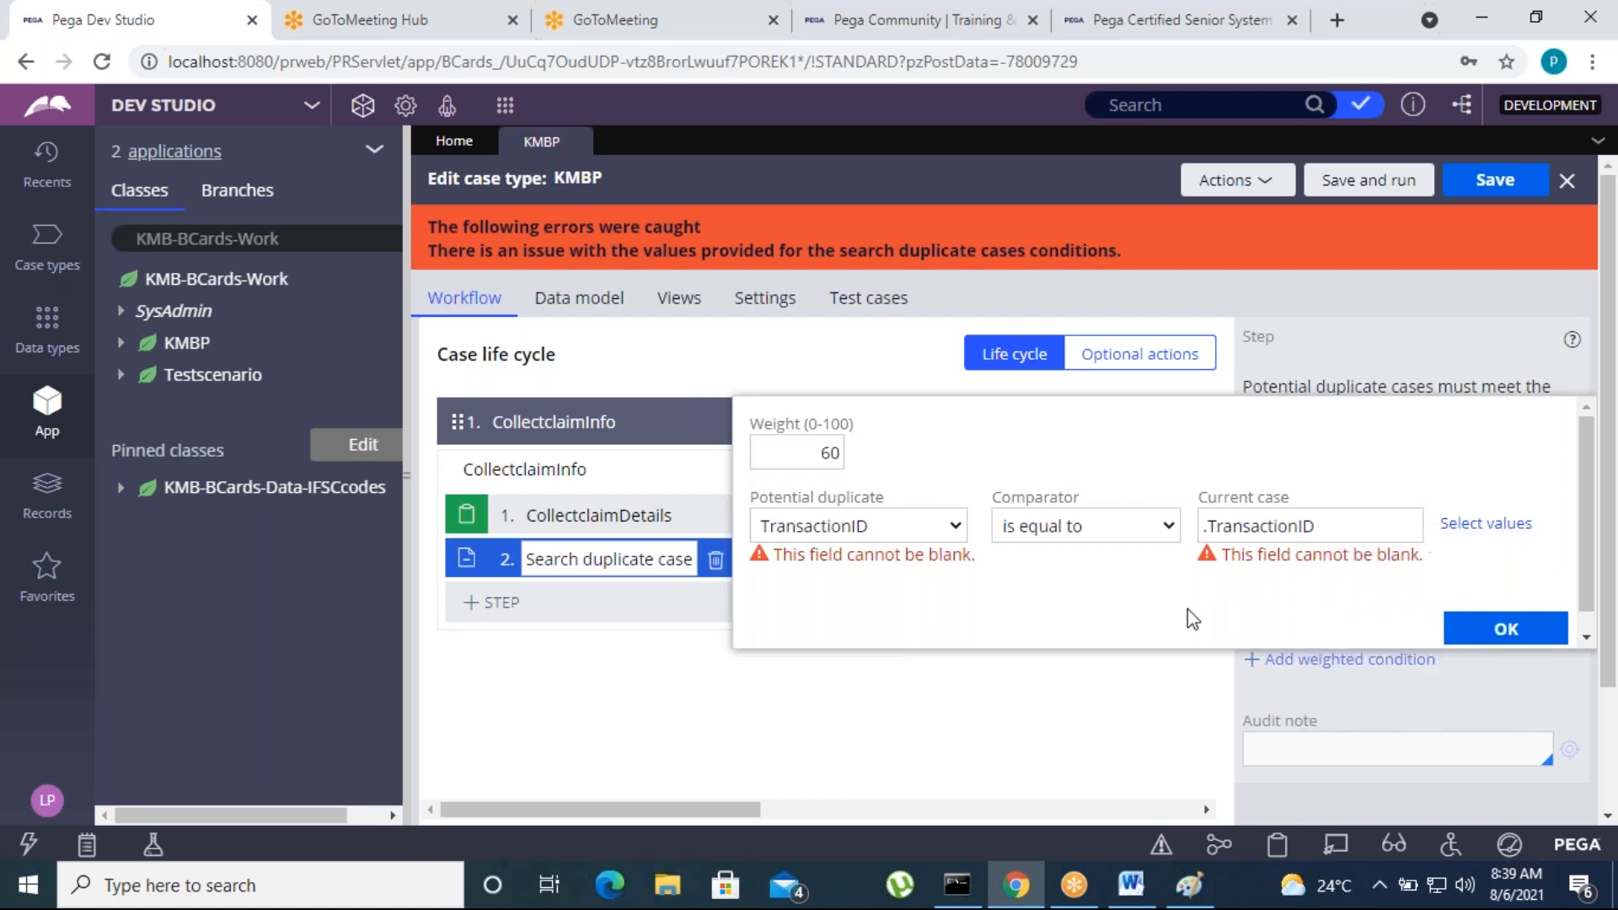
left_click(1506, 629)
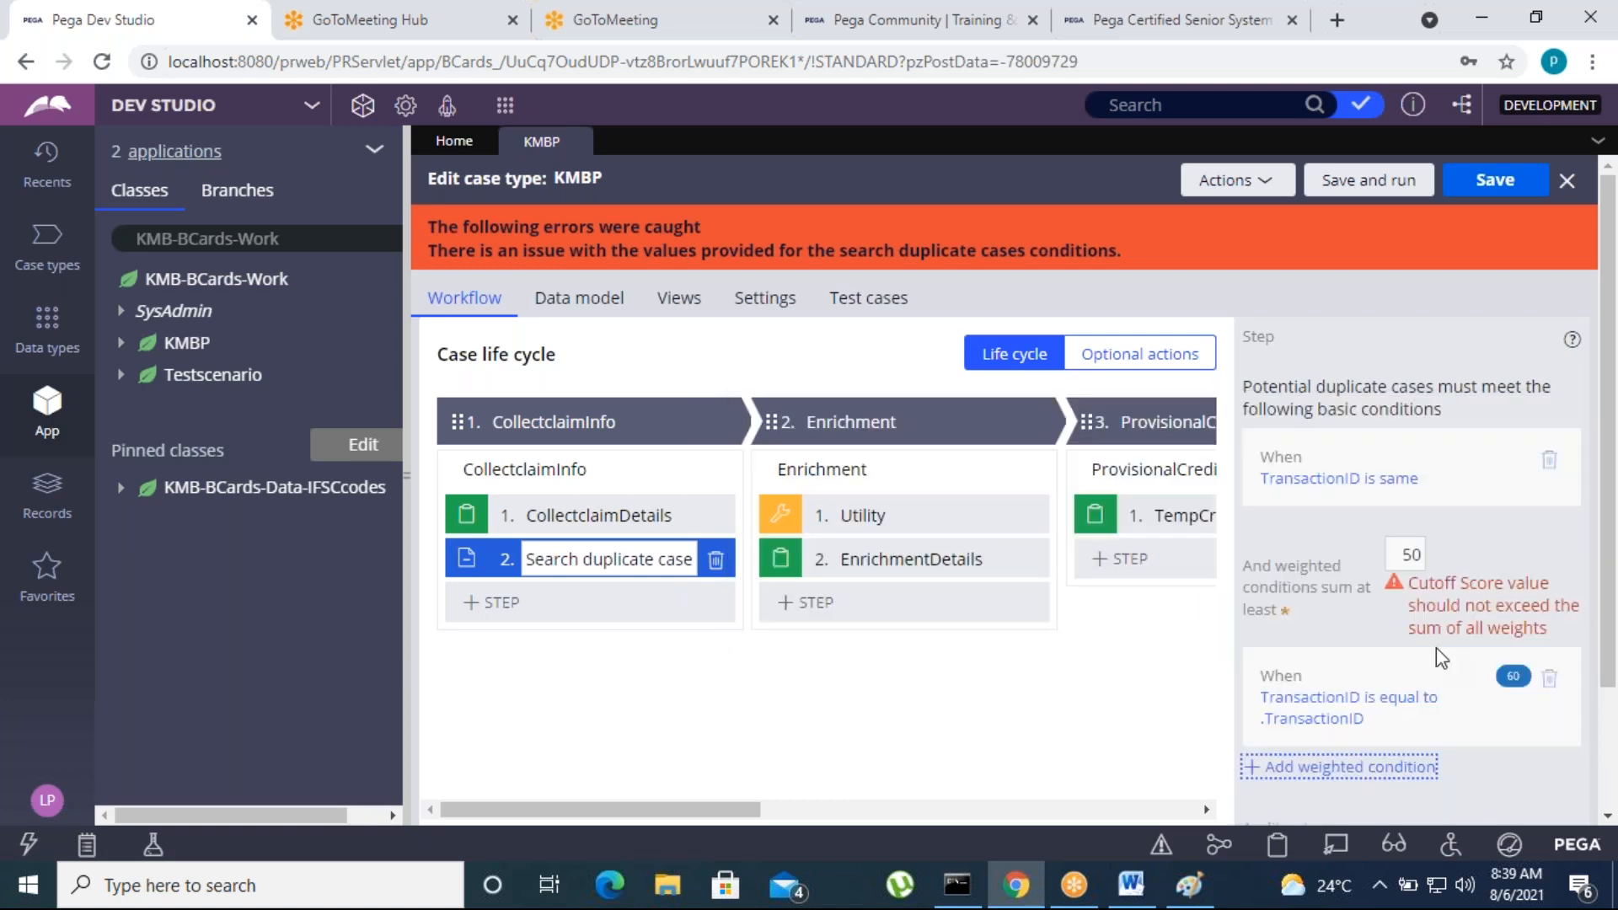
Clear the minimum sum of the weighted conditions and try to save the case type
scroll(1369, 734, "down", 2)
scroll(1388, 745, "up", 2)
left_click(1423, 555)
double_click(1422, 555)
key("BackSpace")
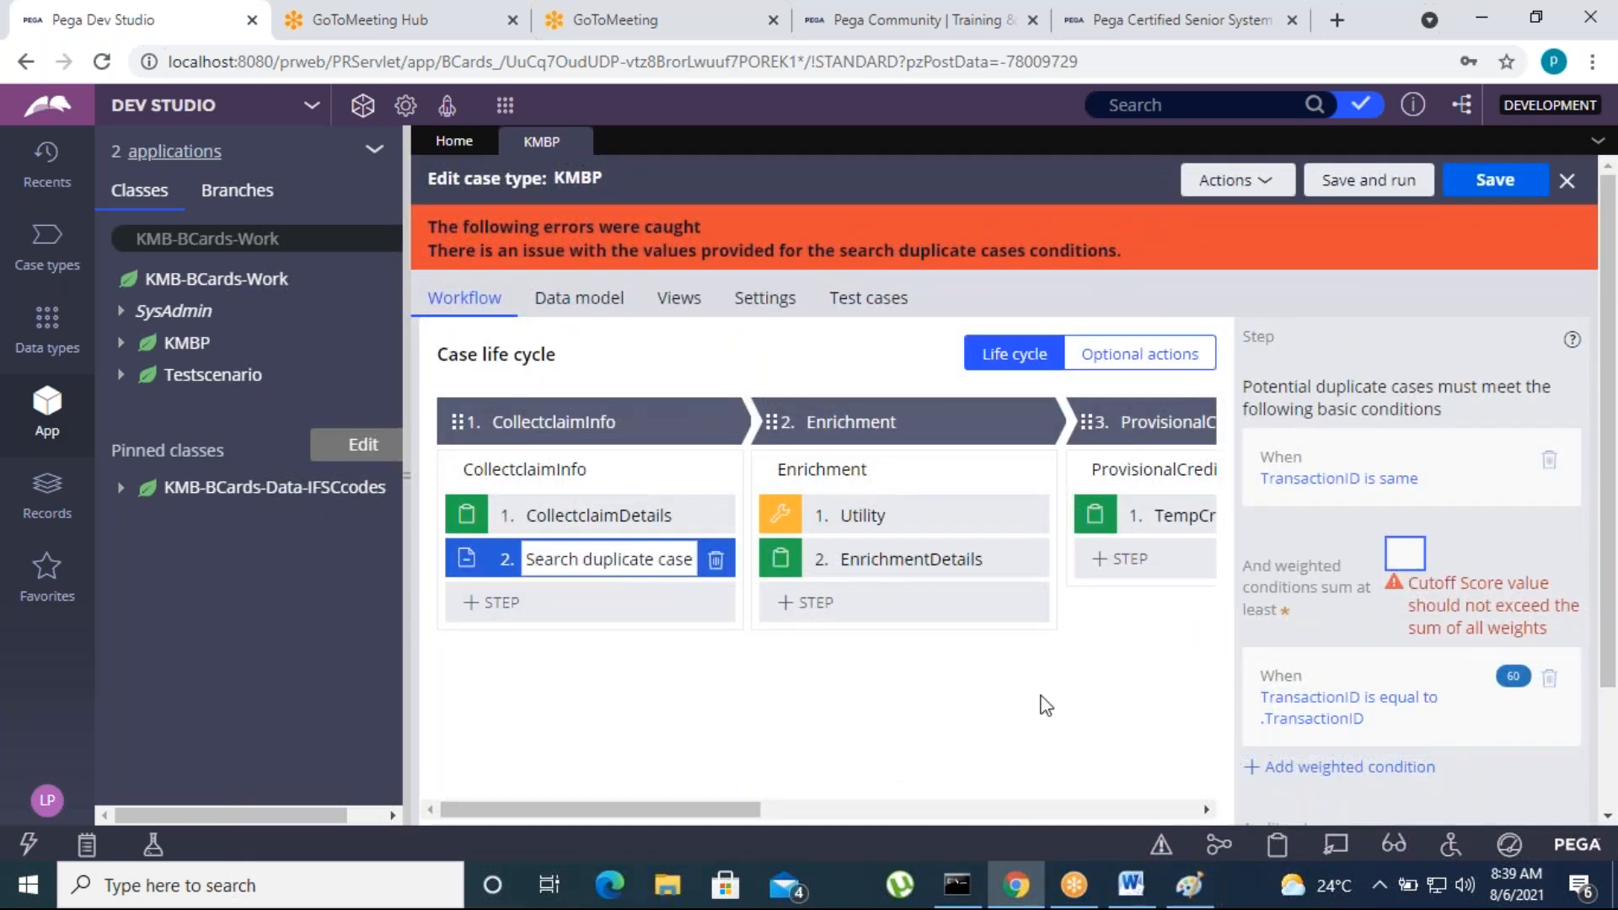
left_click(1030, 696)
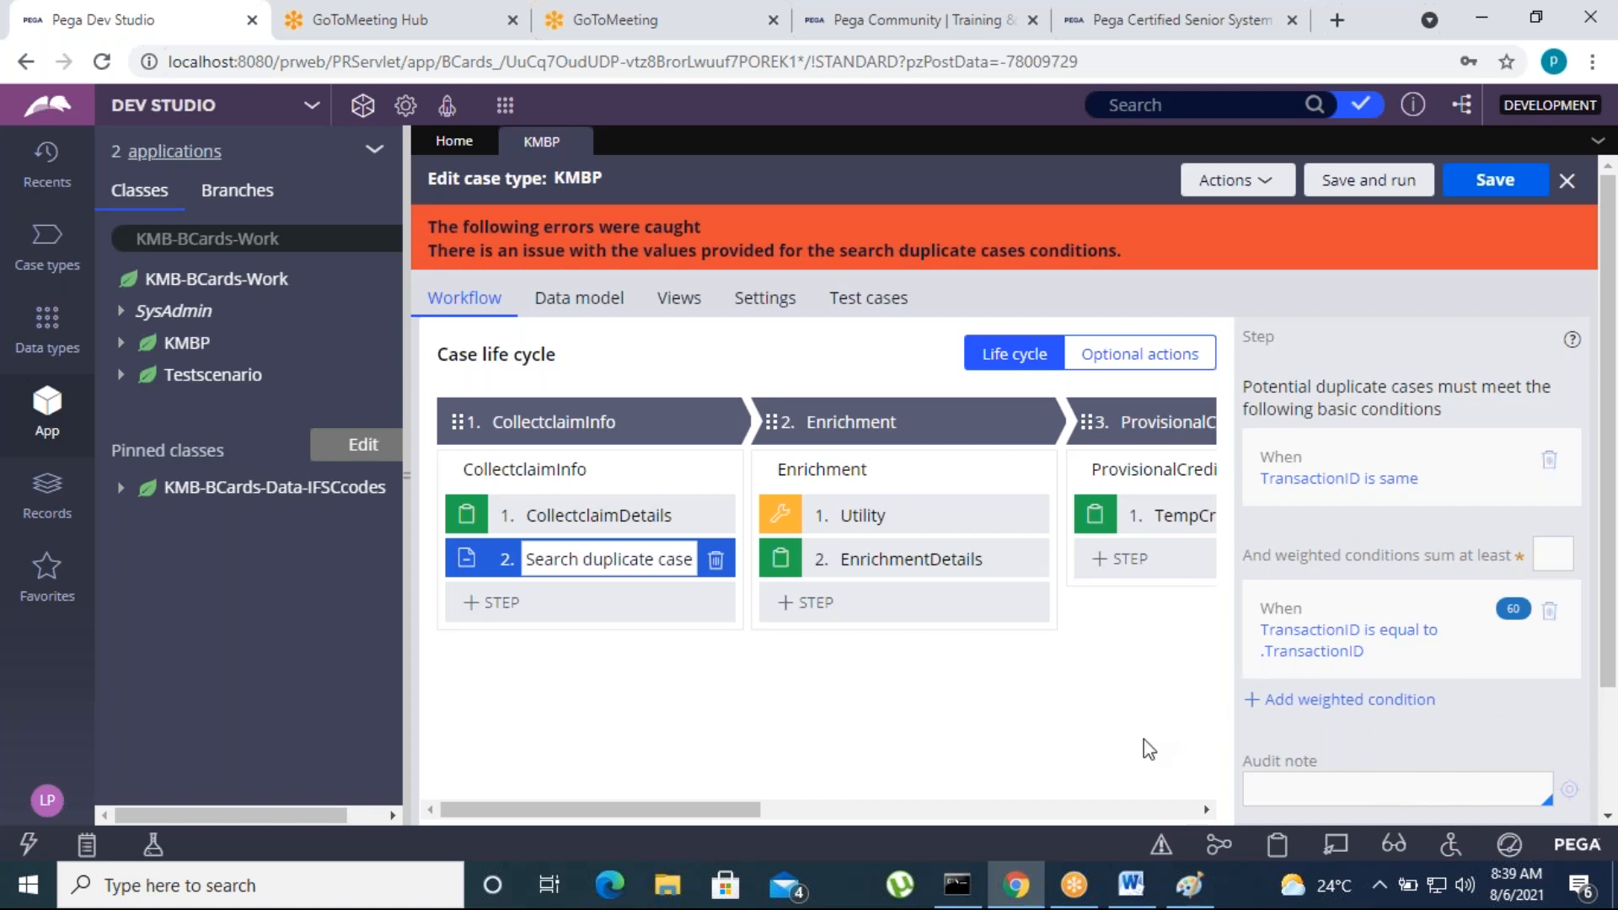
left_click(1491, 179)
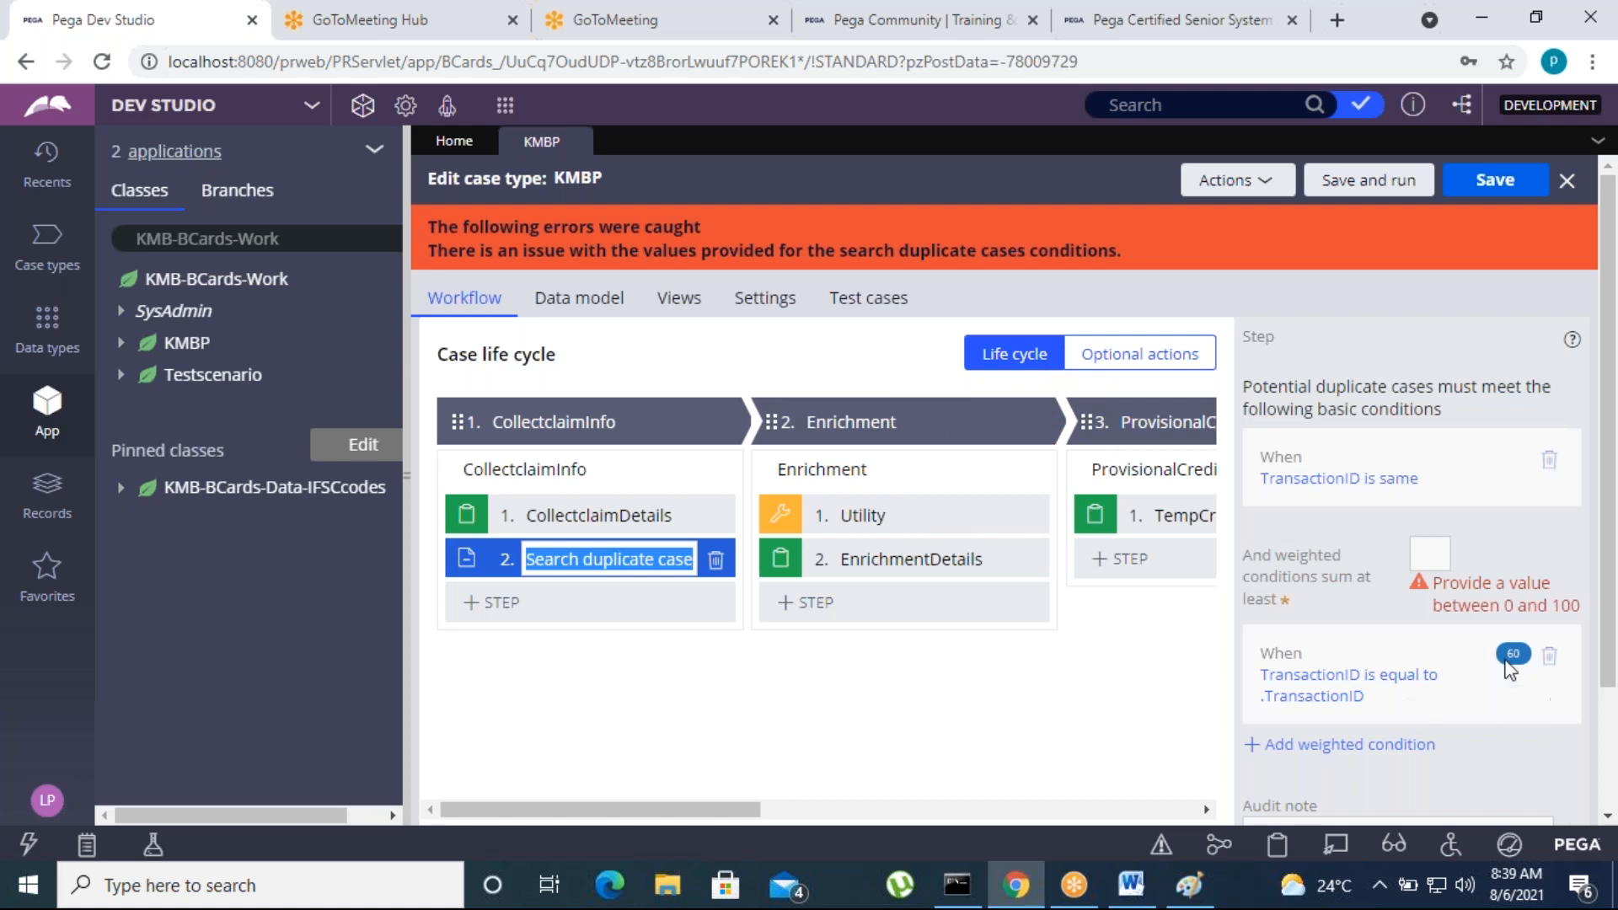
Refresh the KMBP case type to discard the unsaved duplicate search conditions
left_click(1264, 189)
left_click(1266, 199)
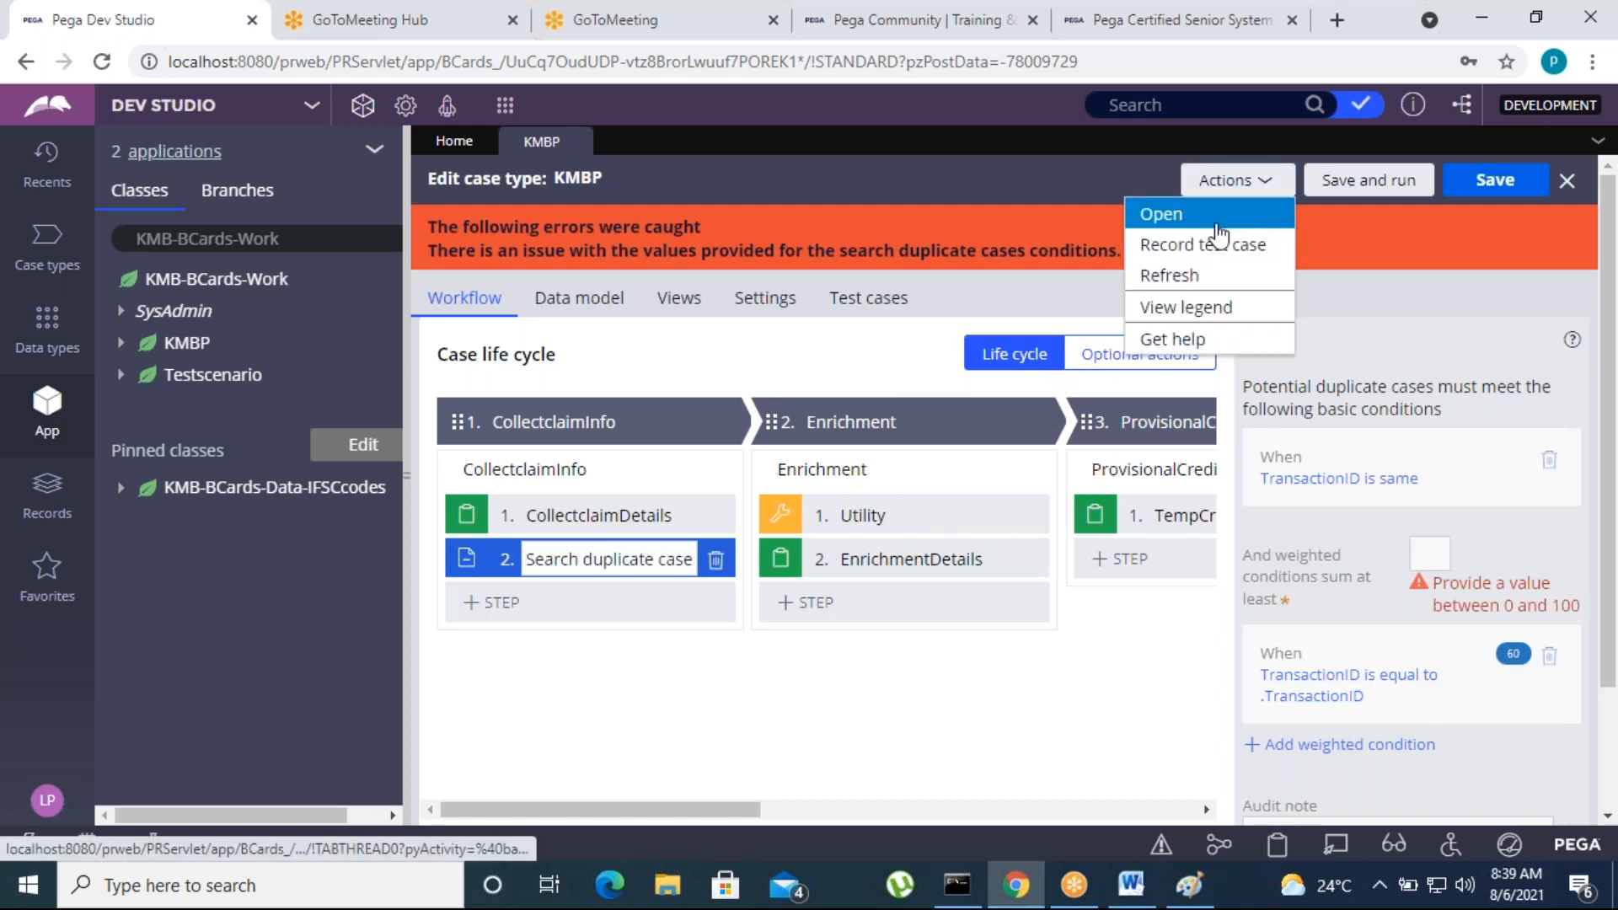
left_click(1167, 274)
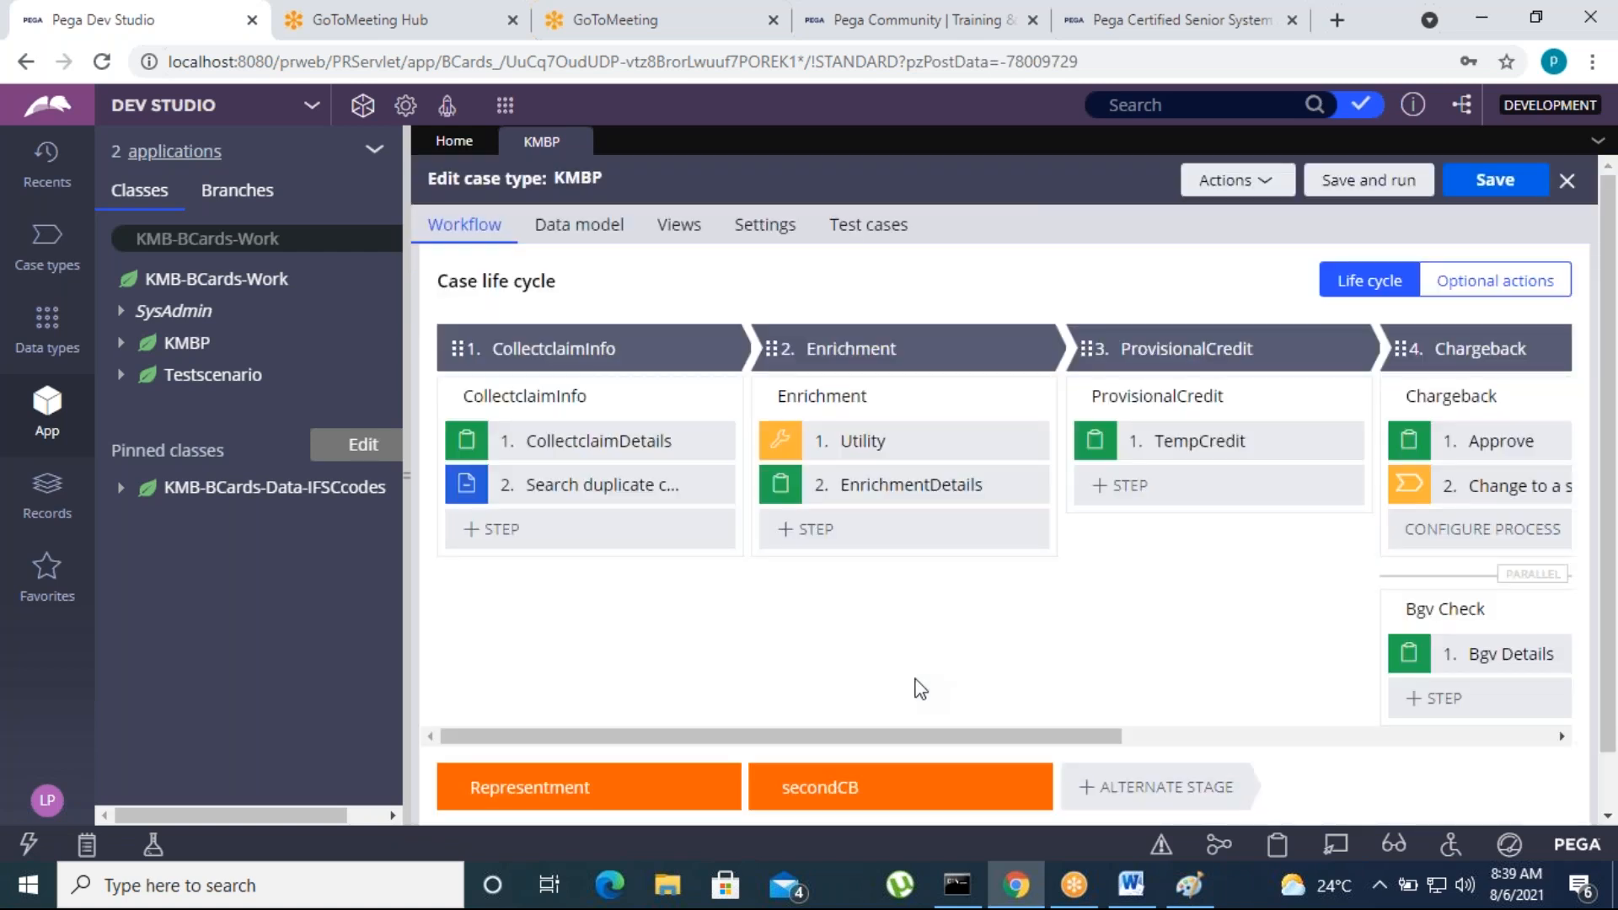
Add a basic condition to the Search duplicate cases step with AccNo as the potential duplicate field
left_click(600, 493)
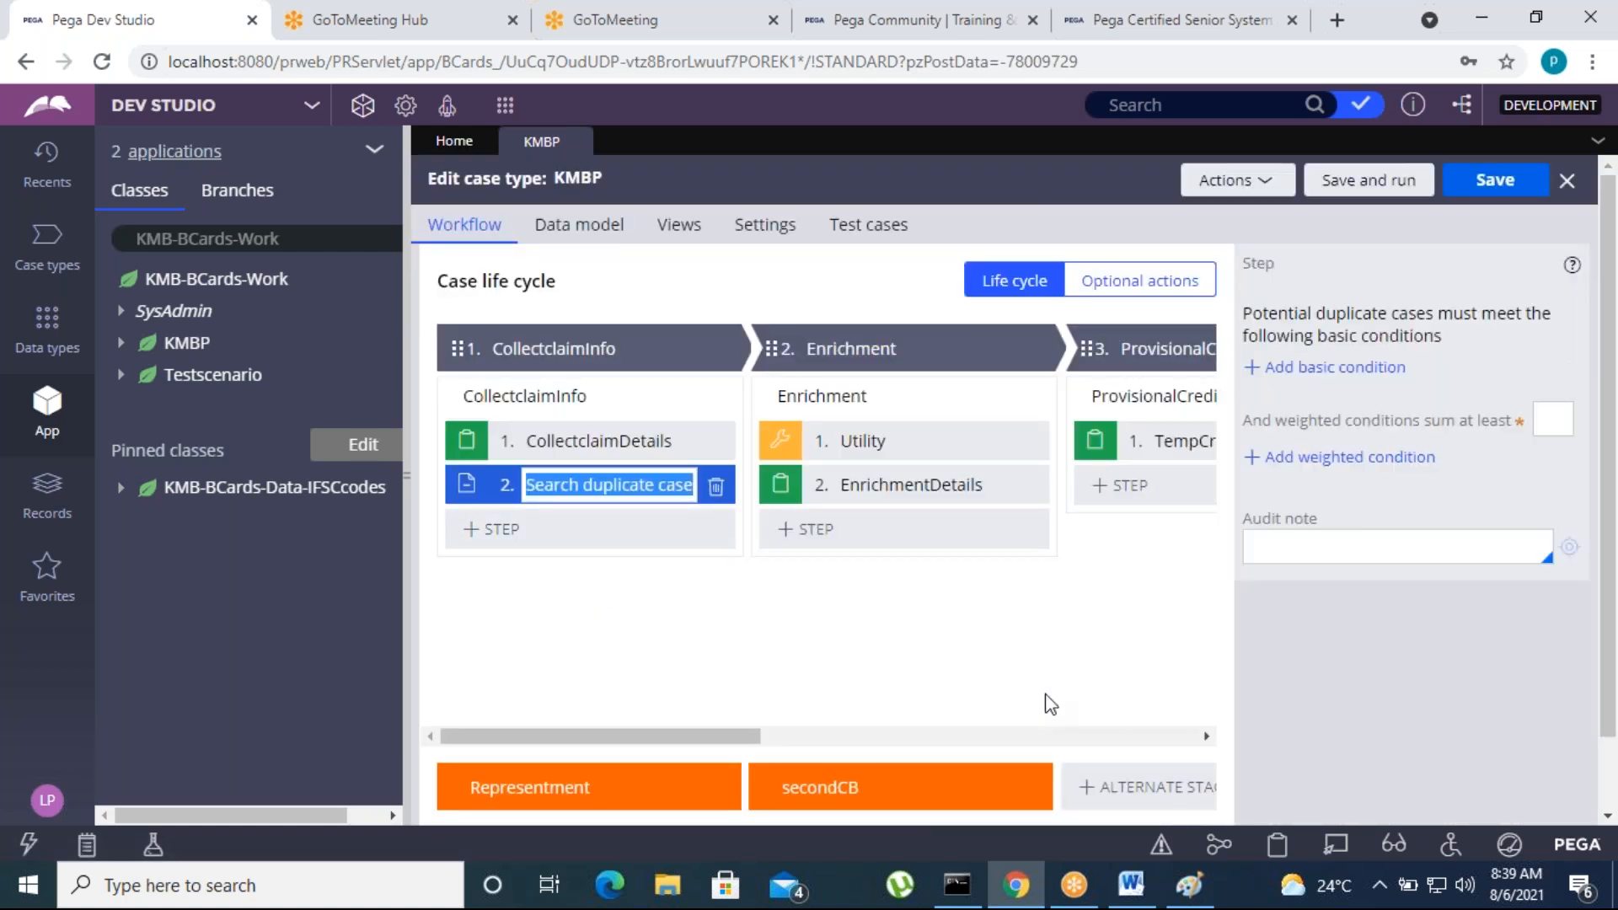
left_click(1355, 371)
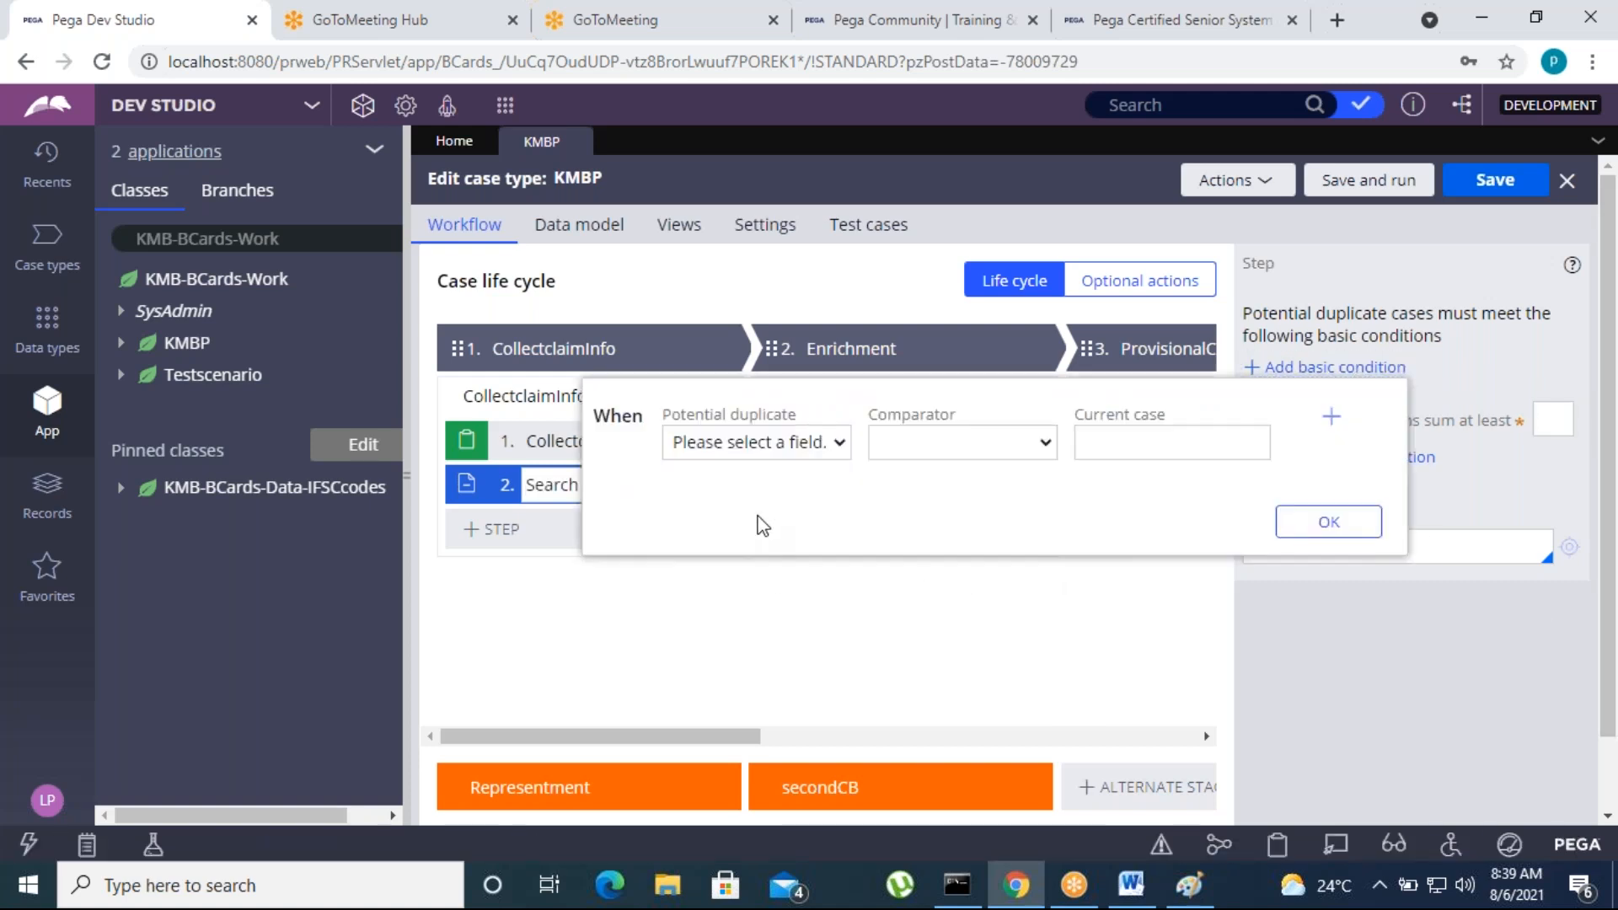
left_click(838, 444)
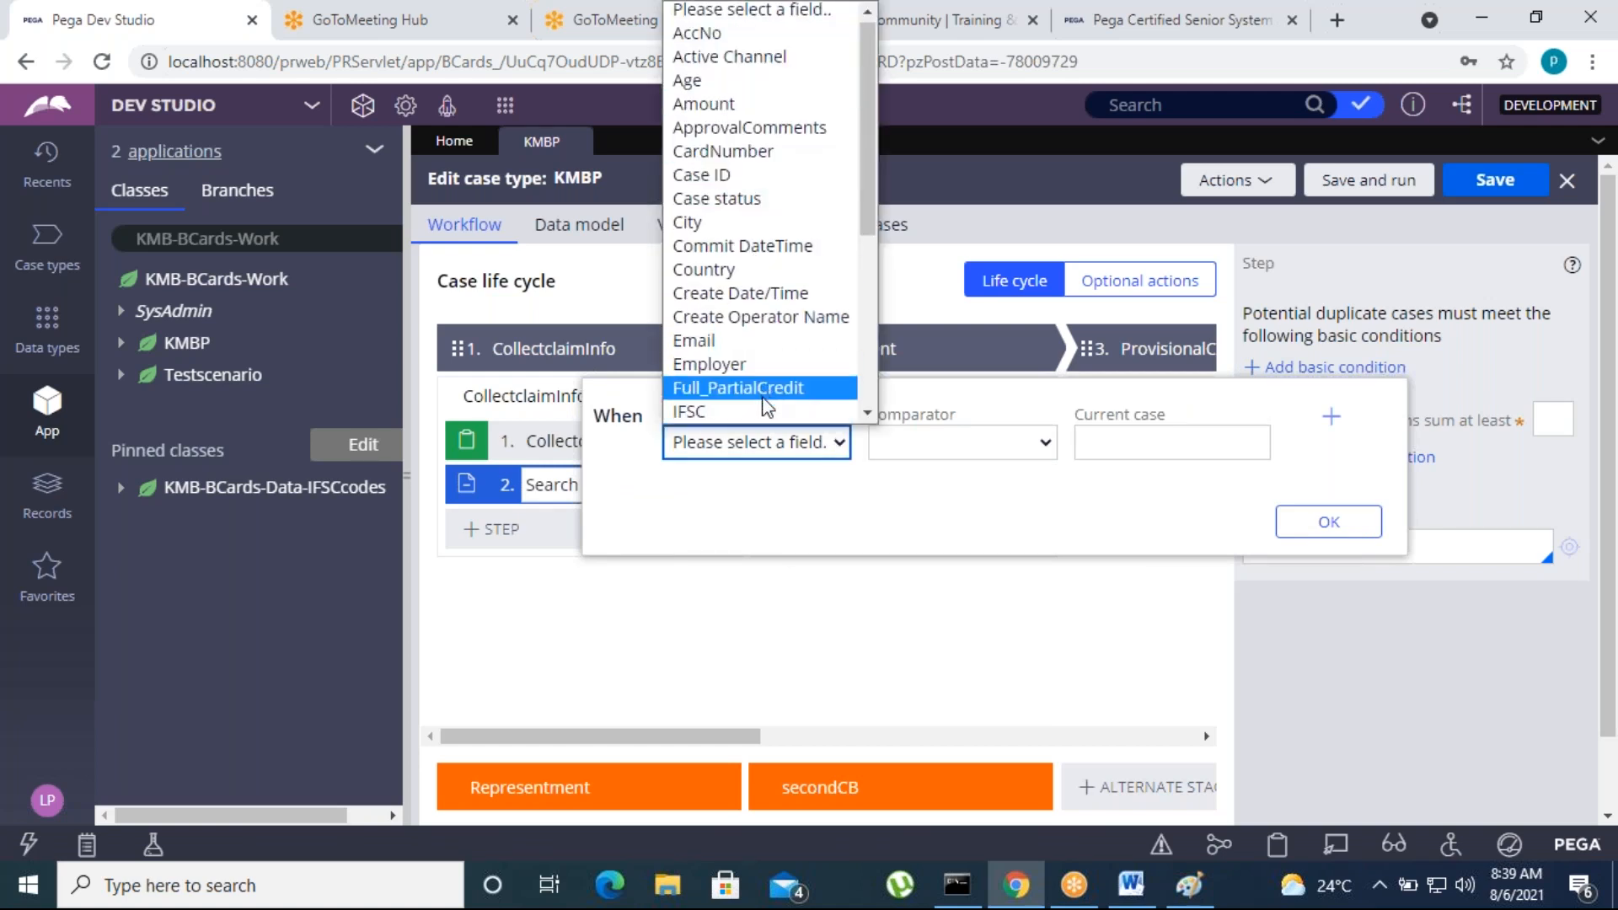
scroll(725, 252, "down", 5)
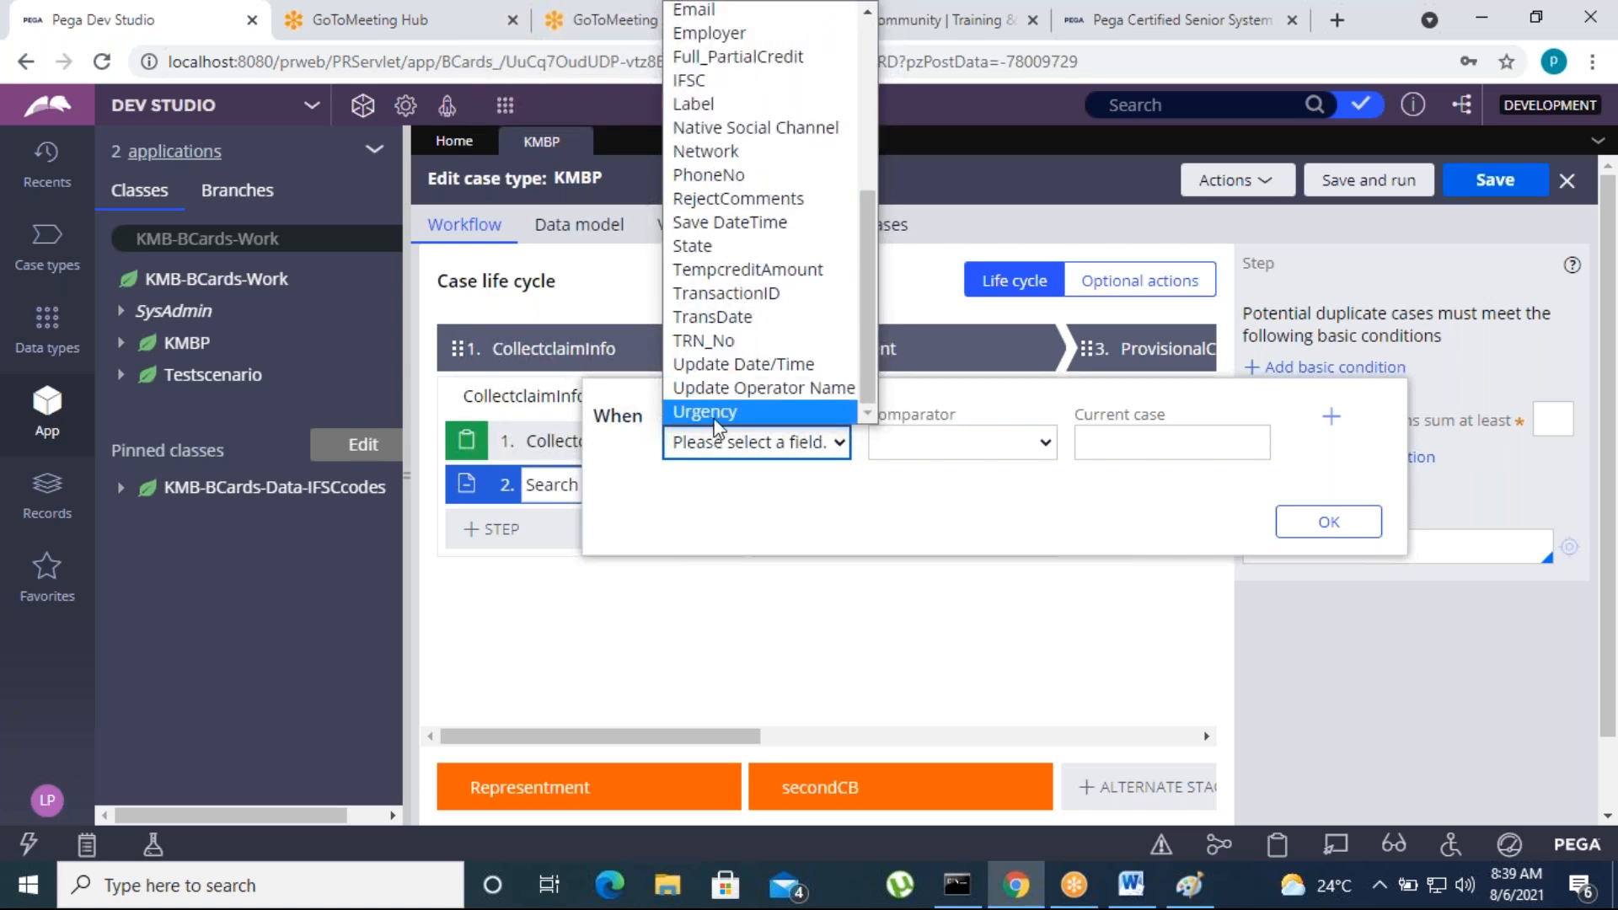
scroll(730, 229, "up", 5)
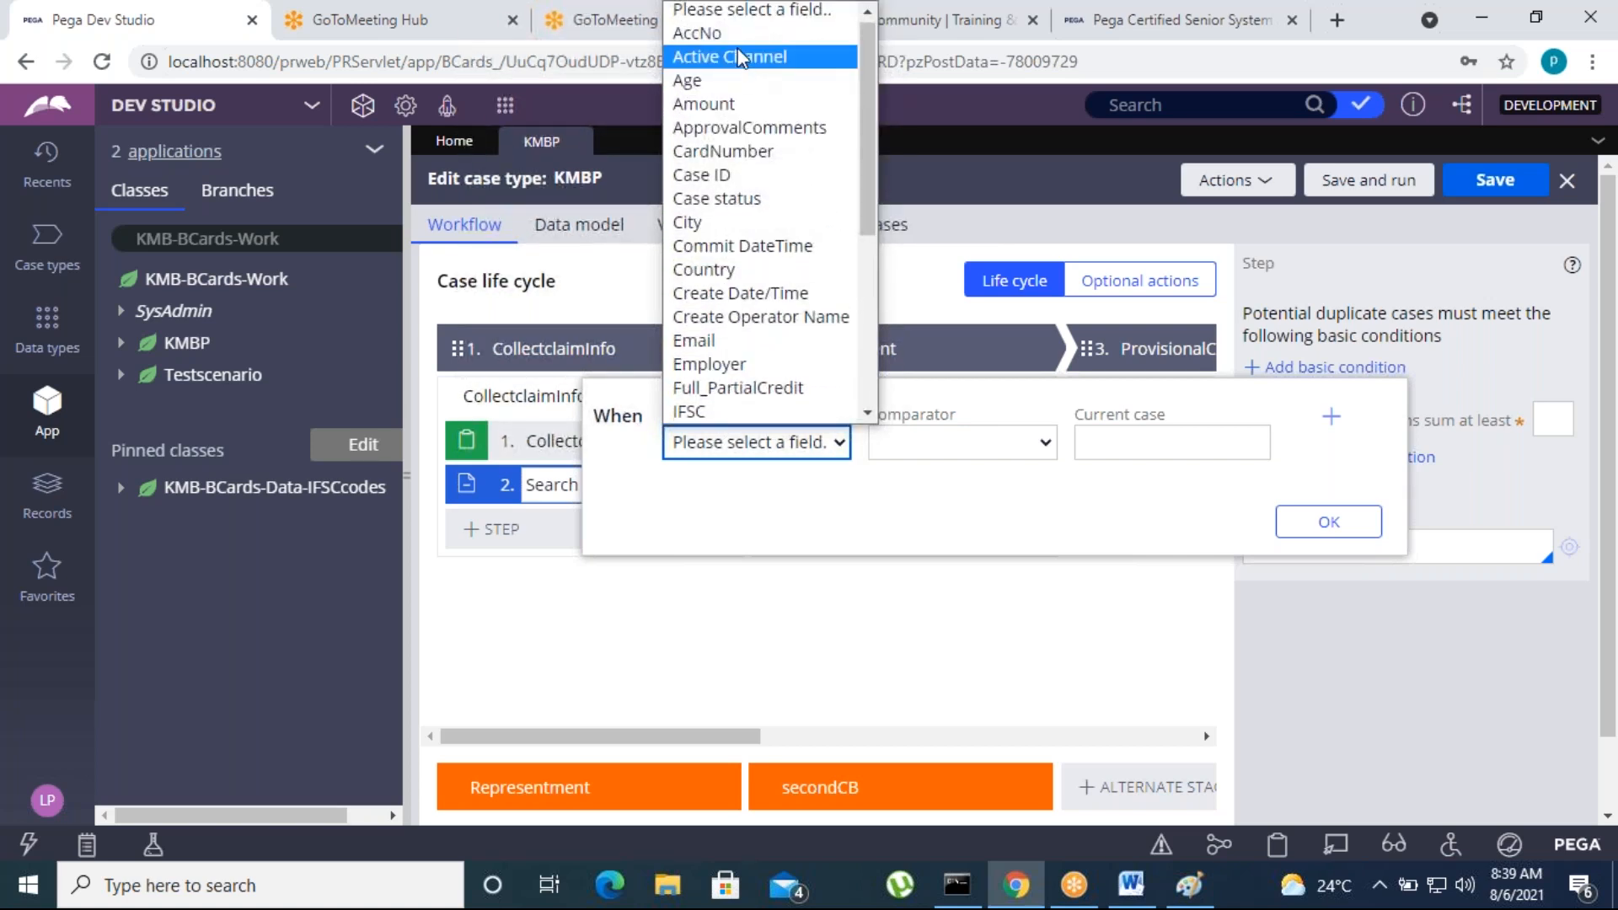
left_click(708, 33)
Set the basic condition's comparator to "is equal to" and its current case value to AccNo, and apply it
left_click(1044, 445)
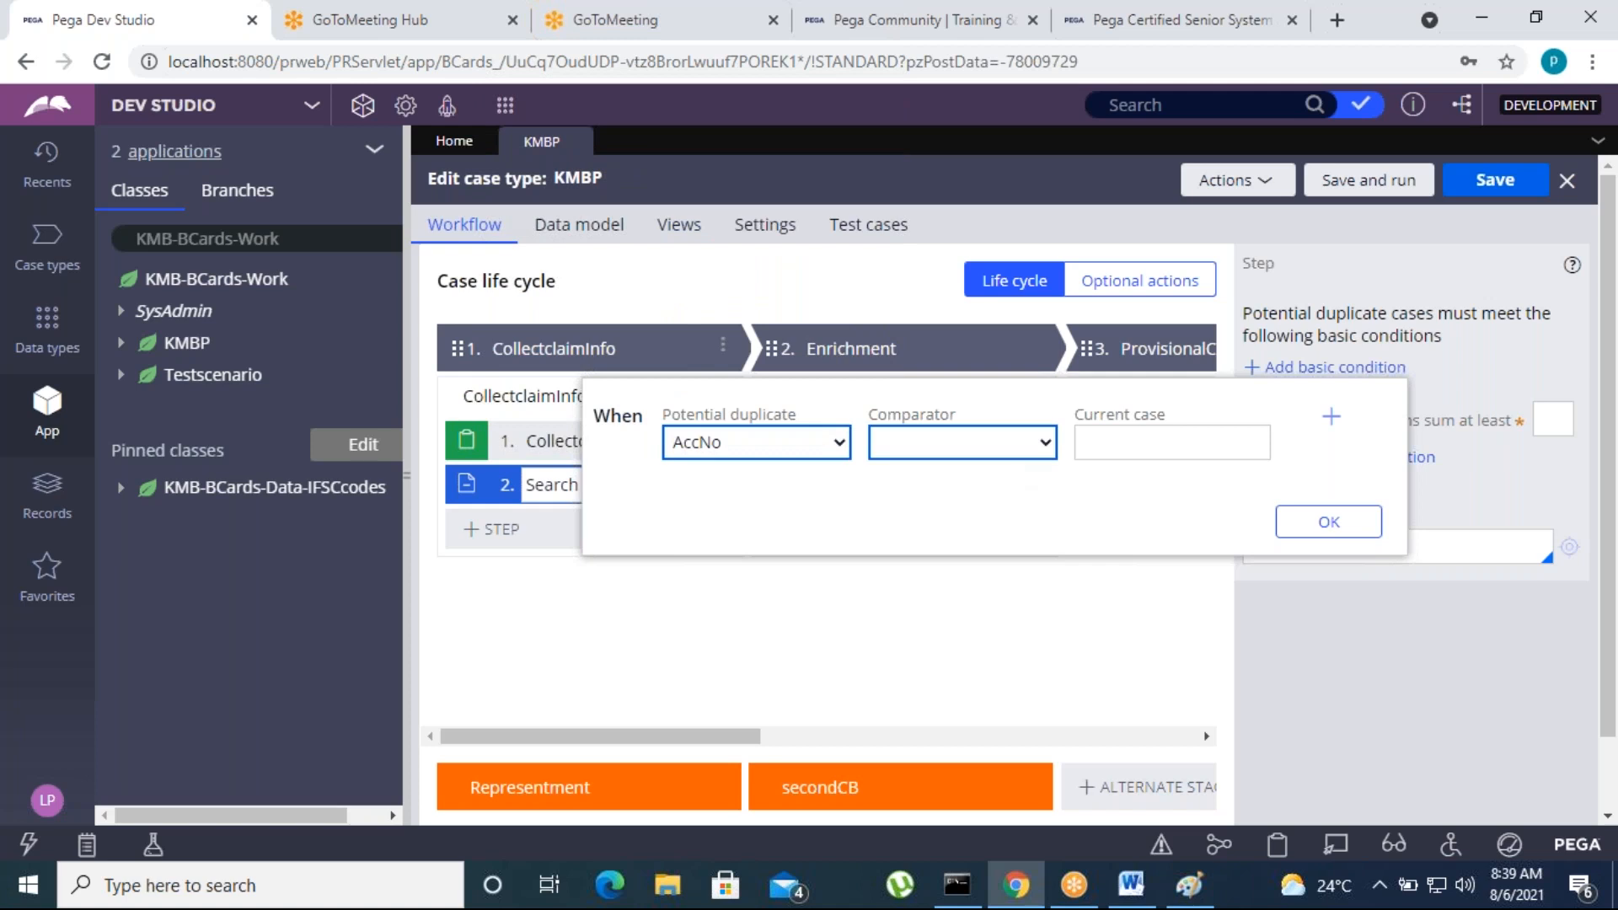
left_click(1040, 446)
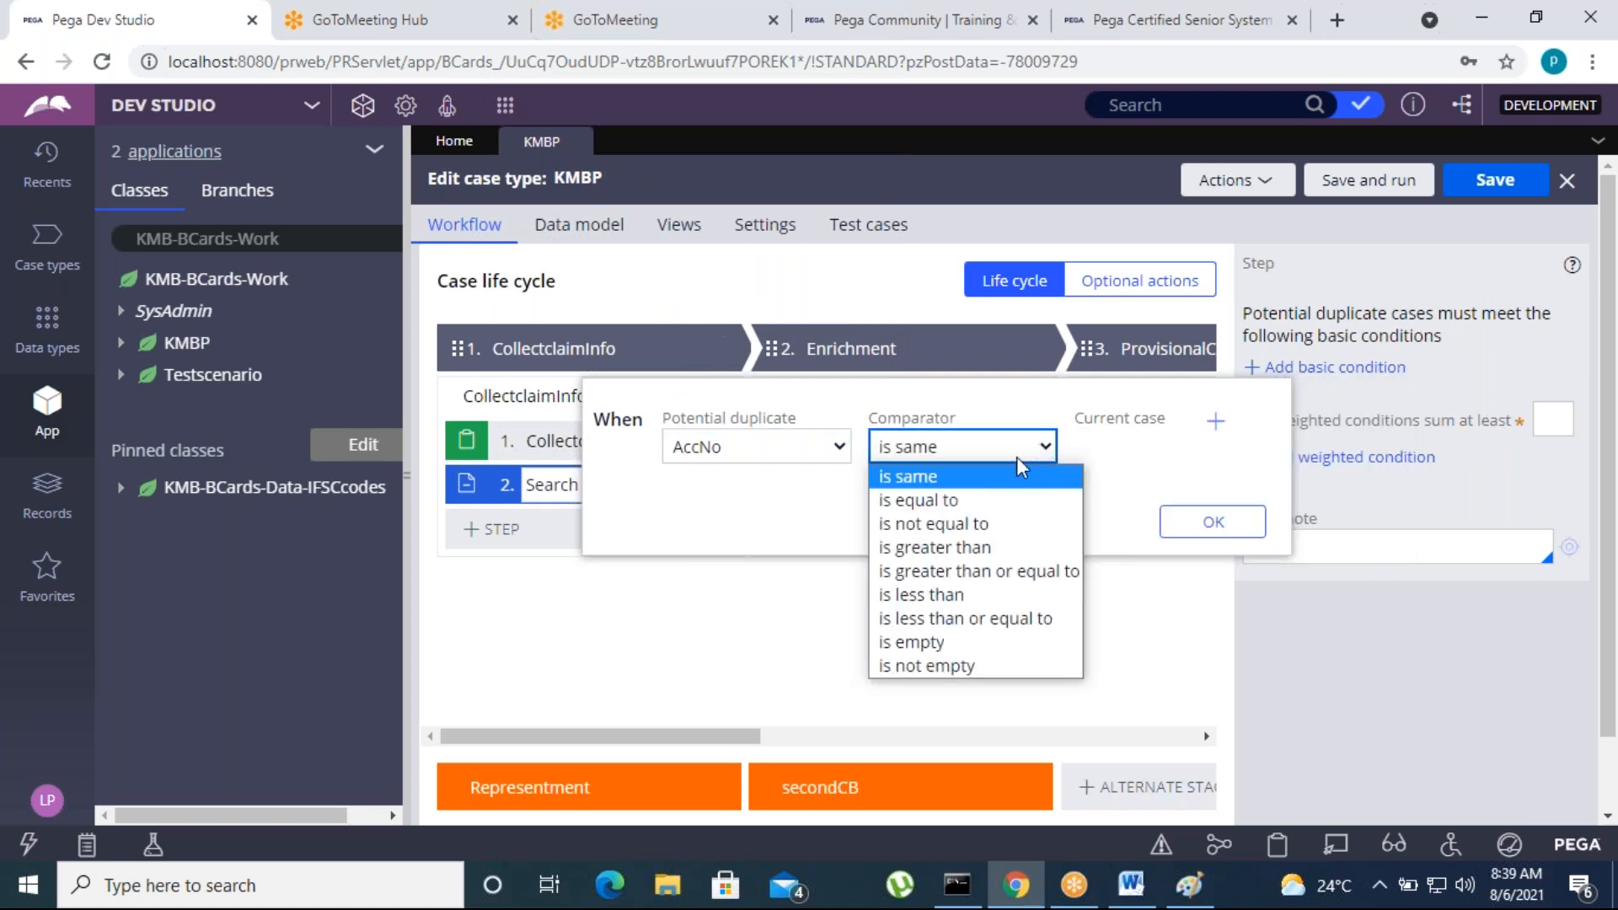
left_click(958, 504)
left_click(1156, 447)
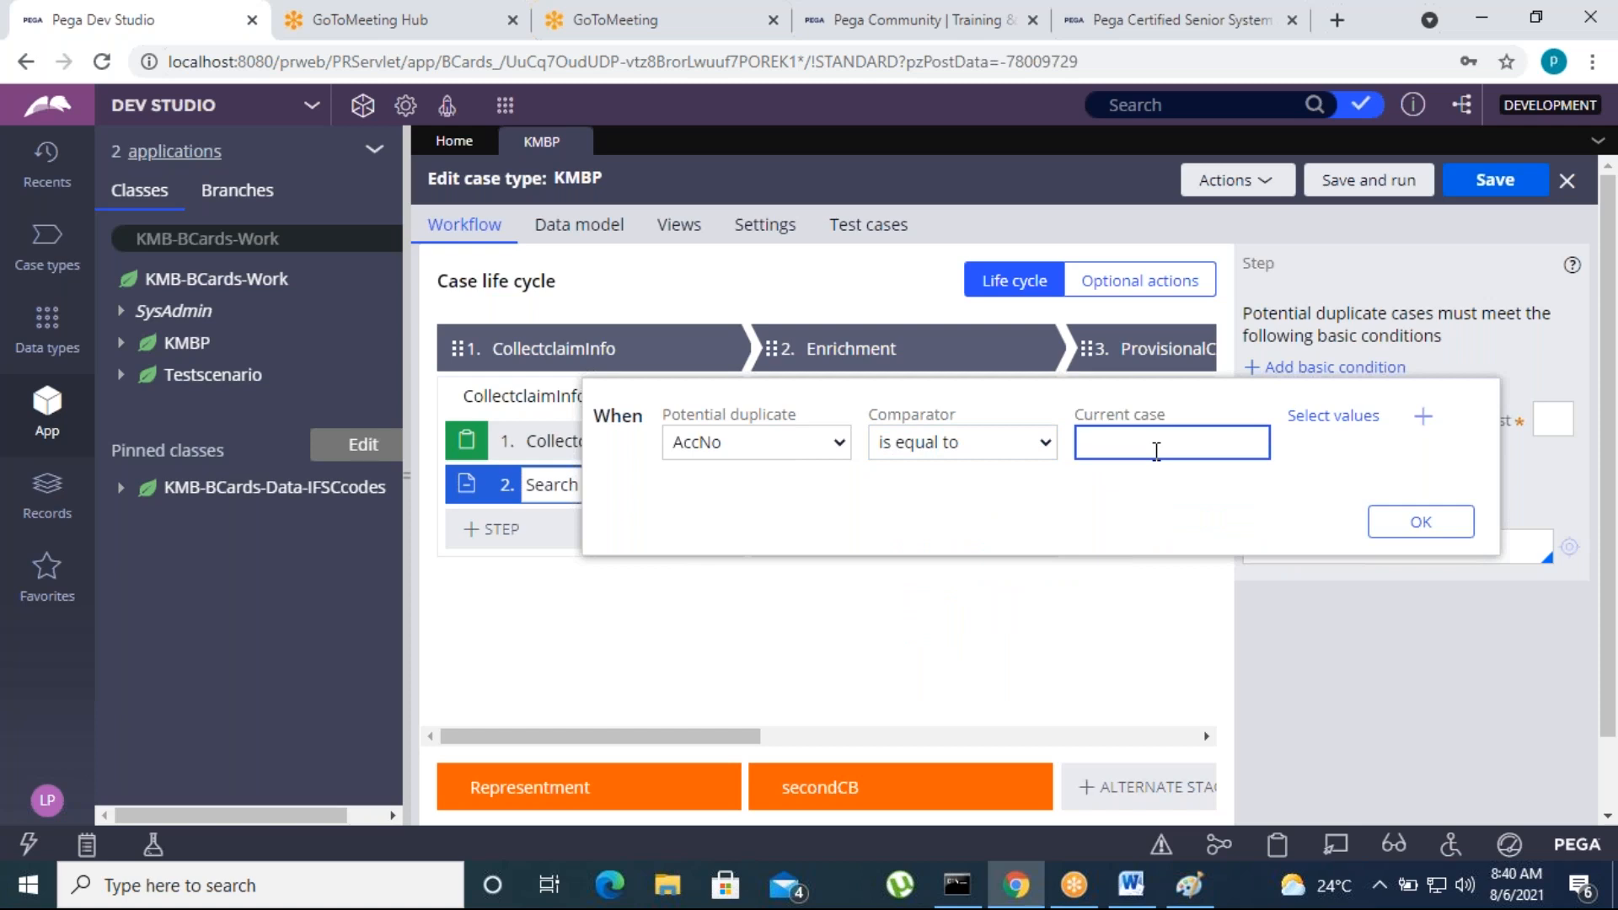
type(".Acc")
type("cc")
type("No")
left_click(1313, 419)
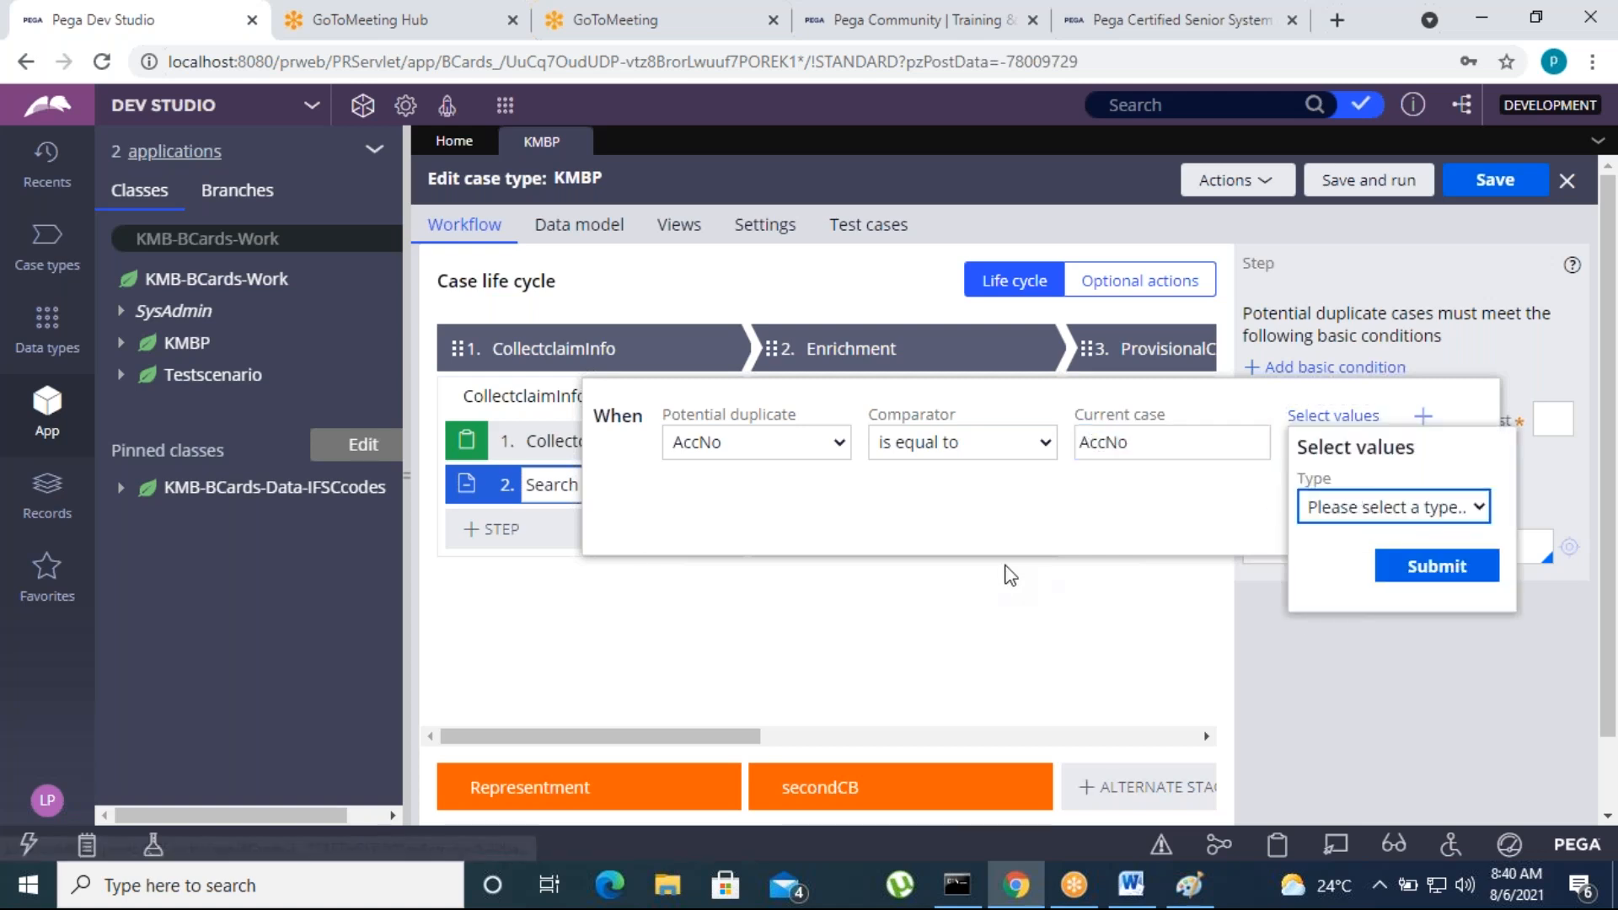
left_click(1349, 516)
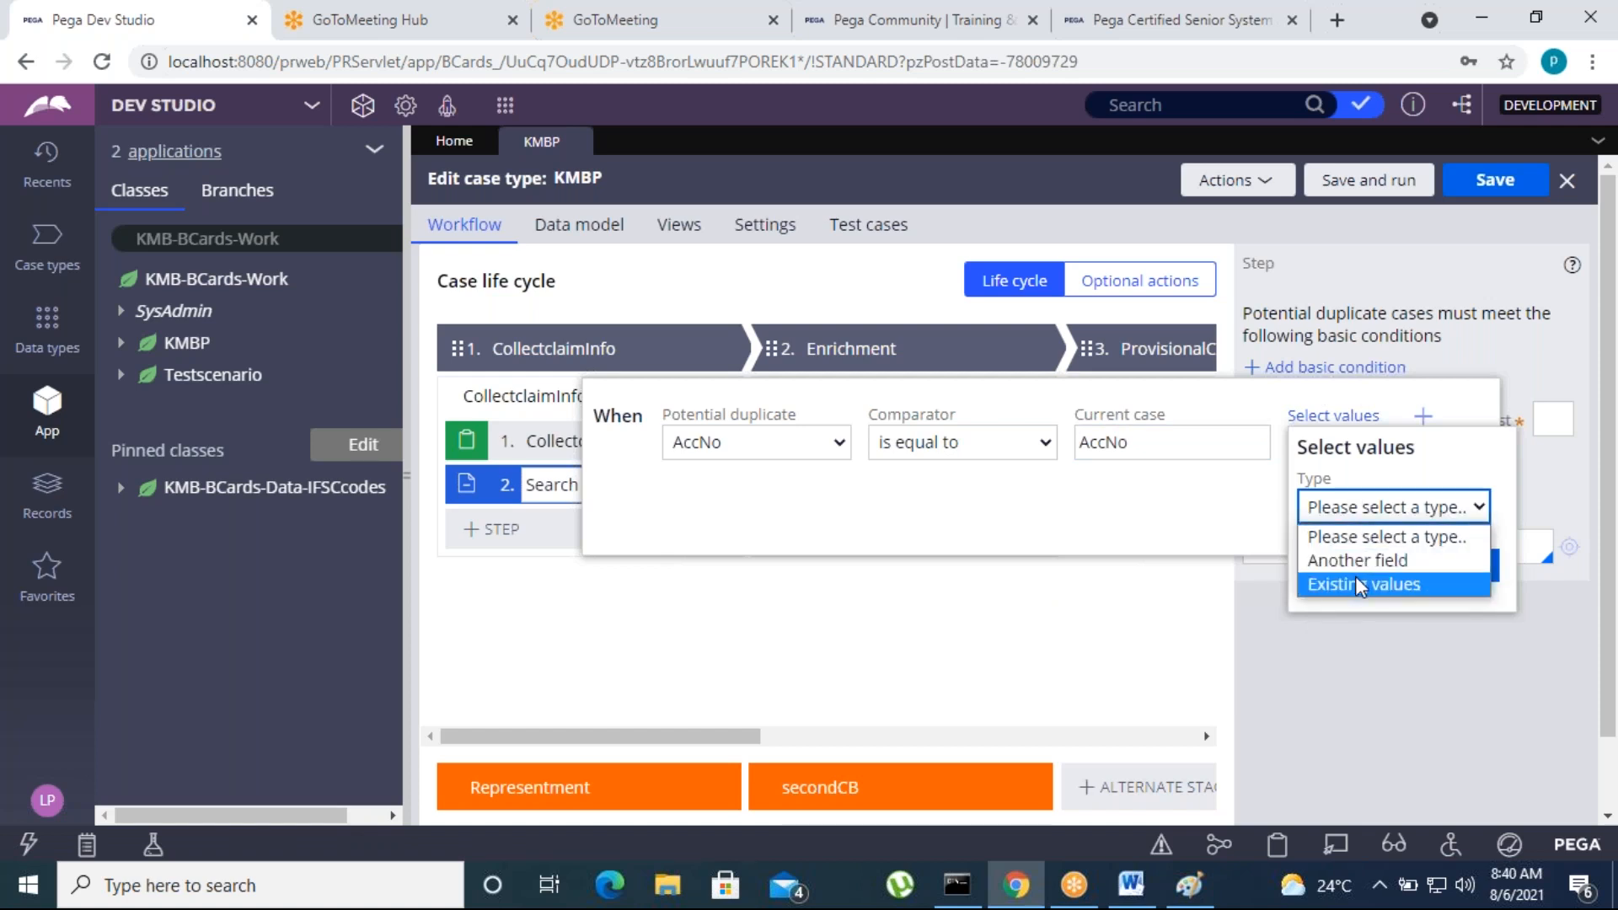
left_click(1118, 496)
left_click(1424, 525)
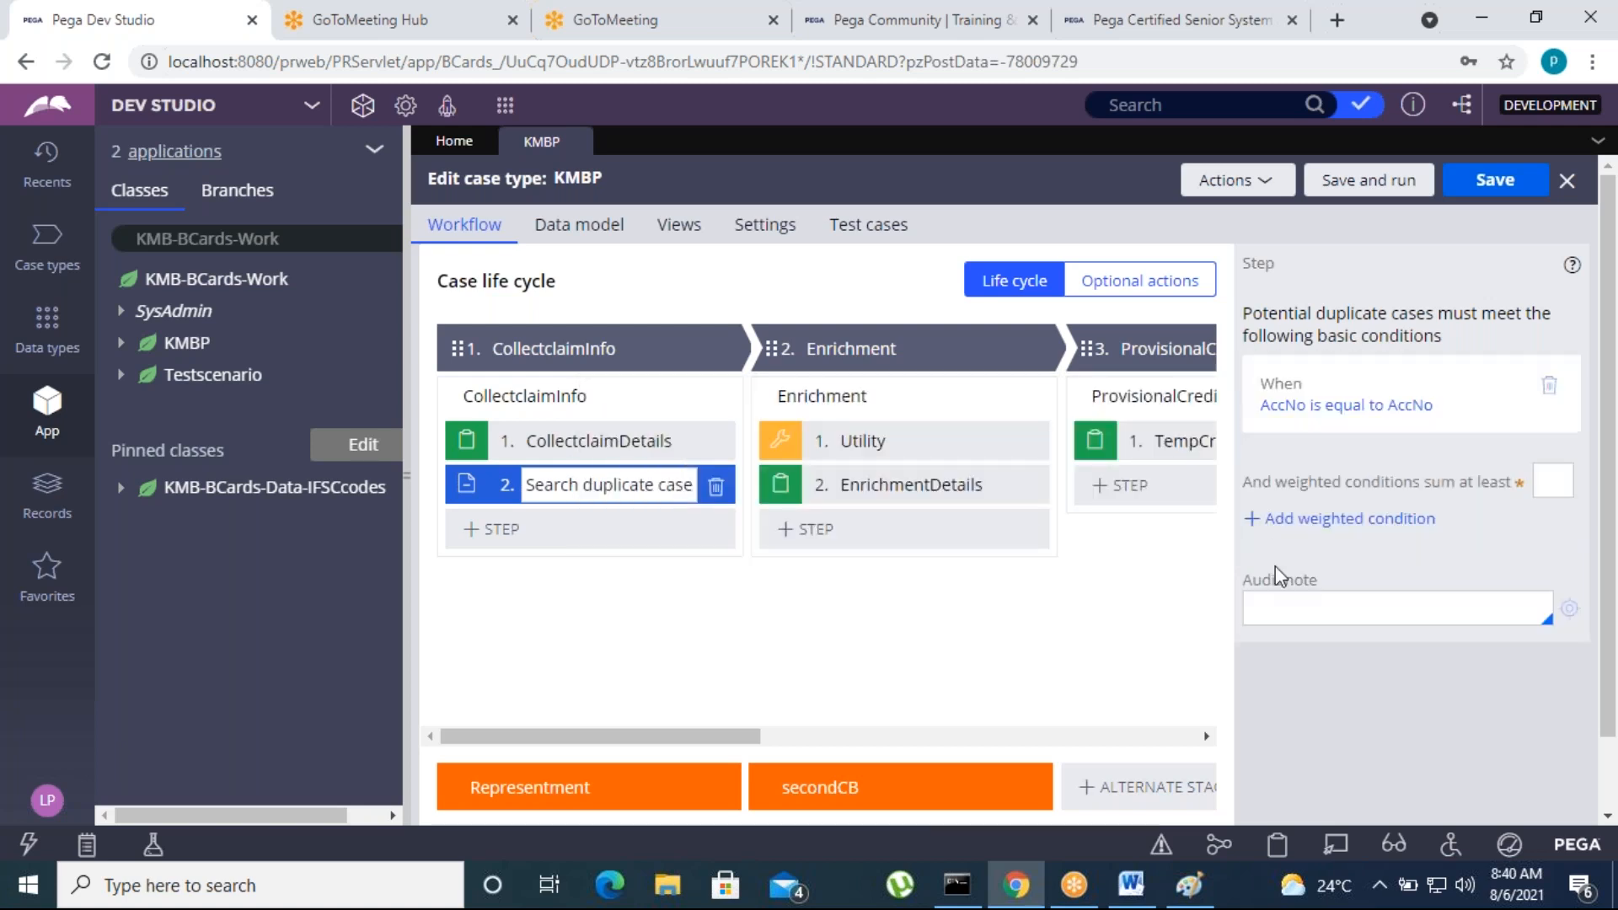
Try to save the case type with only the basic condition, abandoning a new weighted condition of weight 40
left_click(1499, 181)
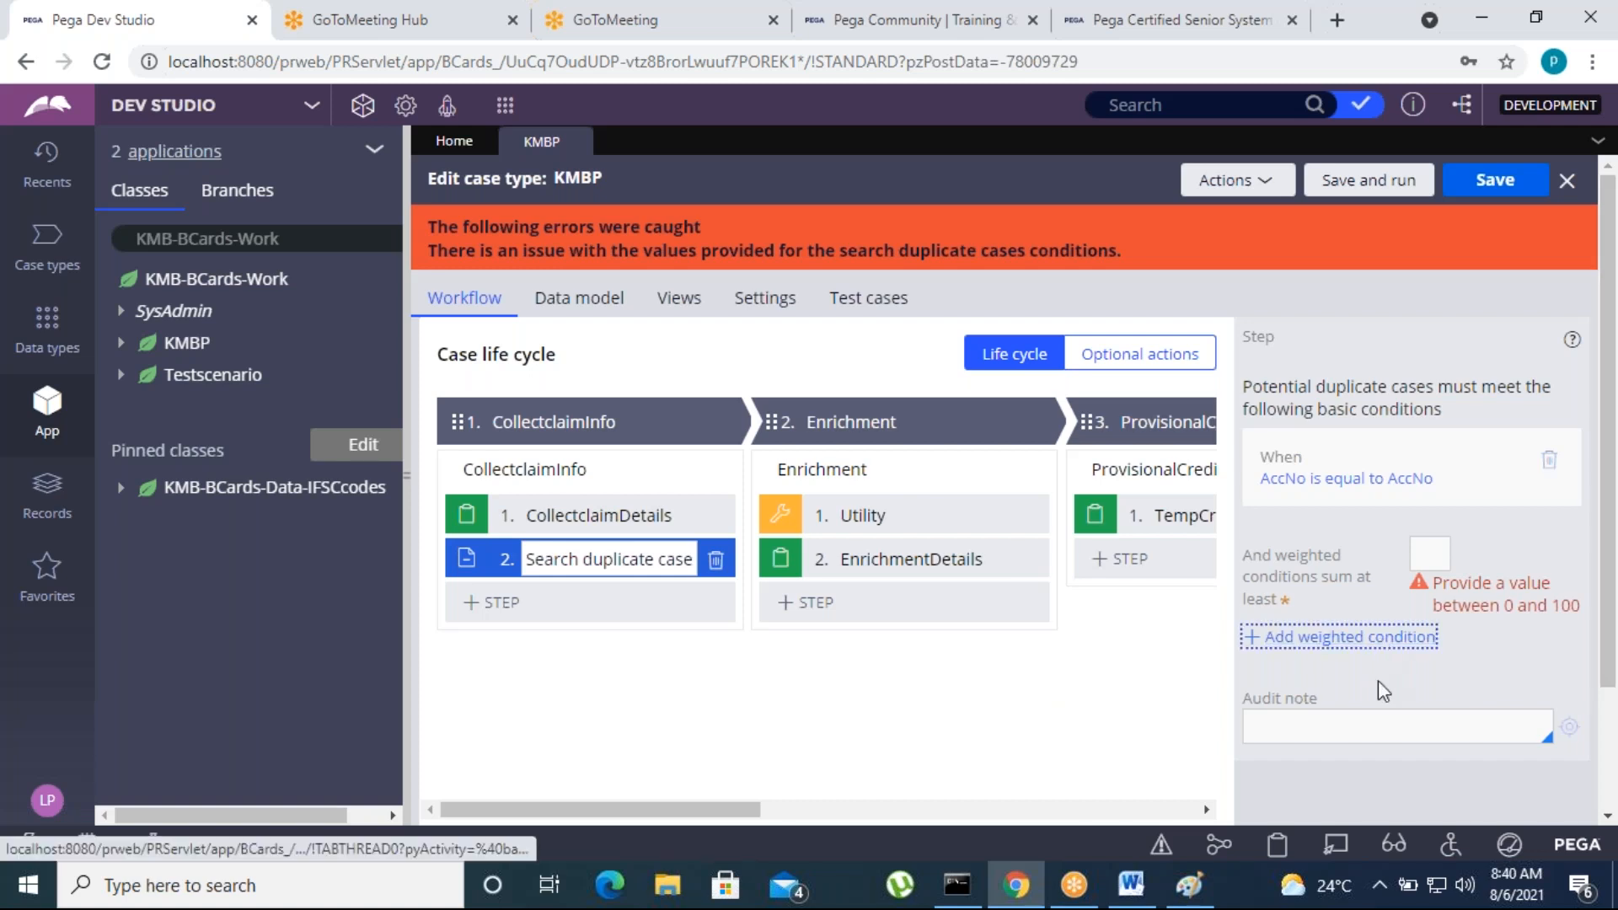
left_click(1271, 638)
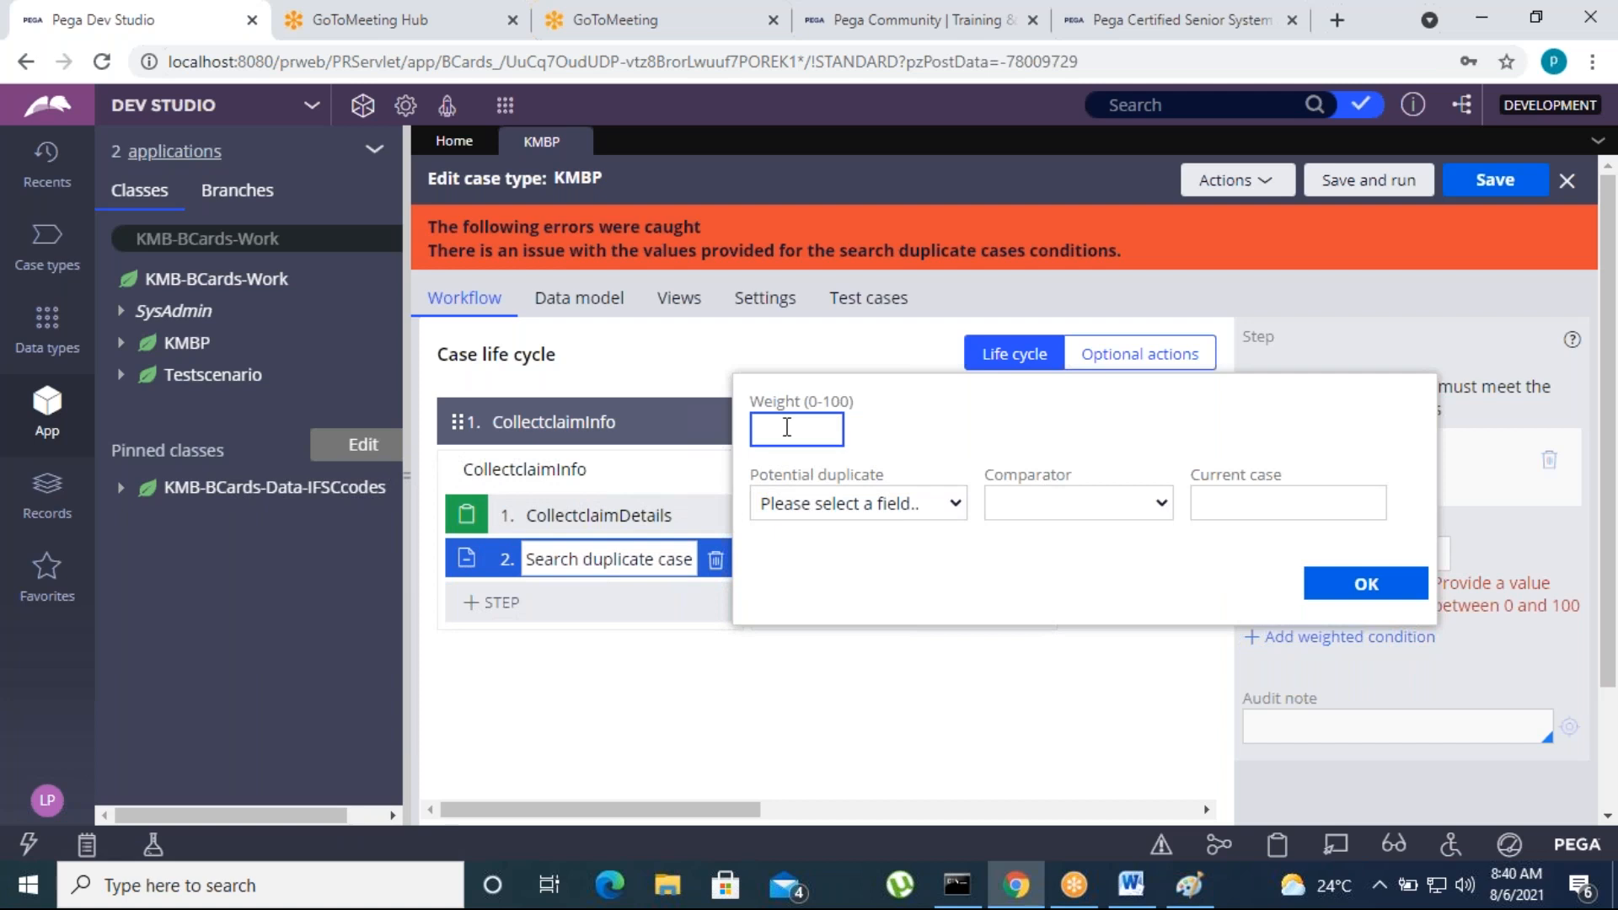
left_click(935, 662)
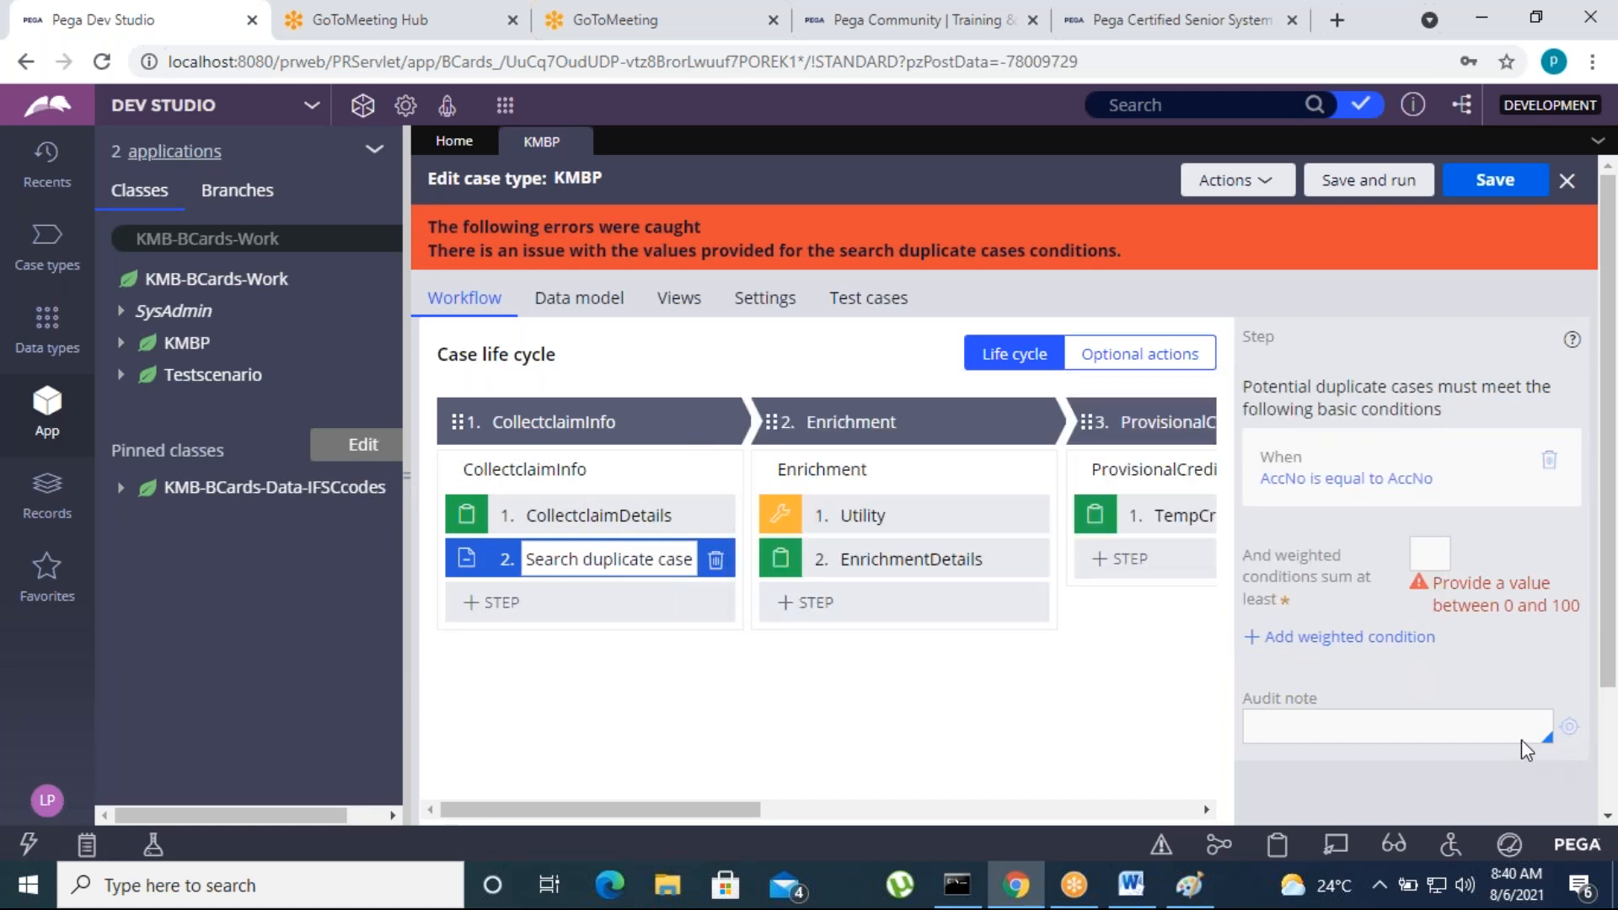
left_click(1496, 180)
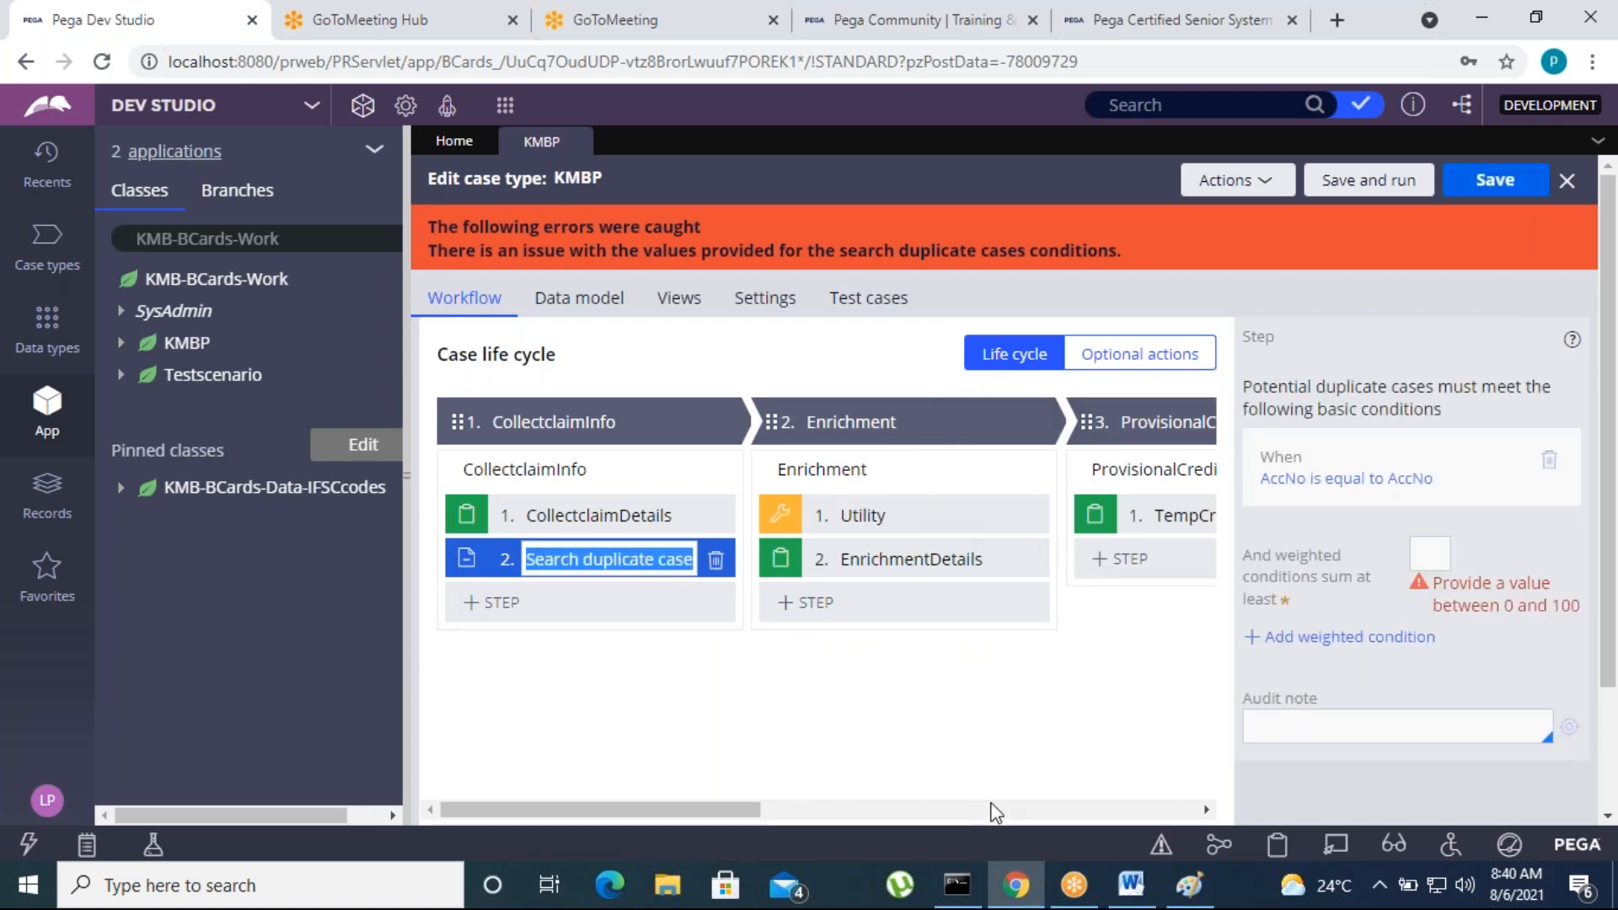
Close the KMBP case type and log off from the current application
left_click(577, 143)
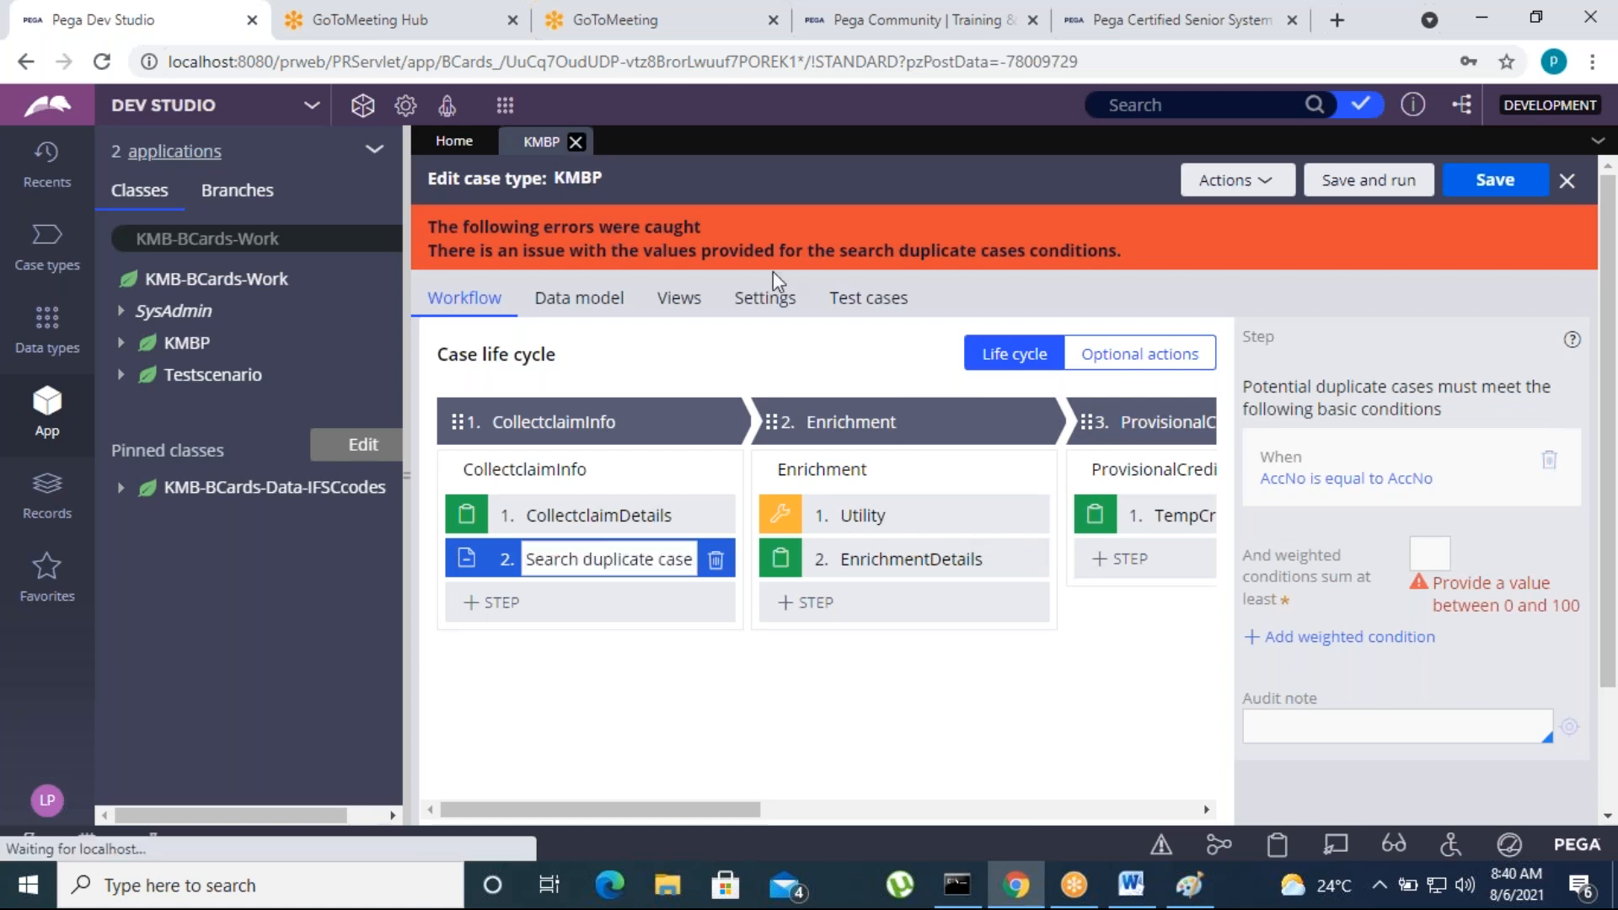
left_click(48, 801)
left_click(71, 766)
Log in with the Masterpro administrator account, entering its user name and password
left_click(657, 369)
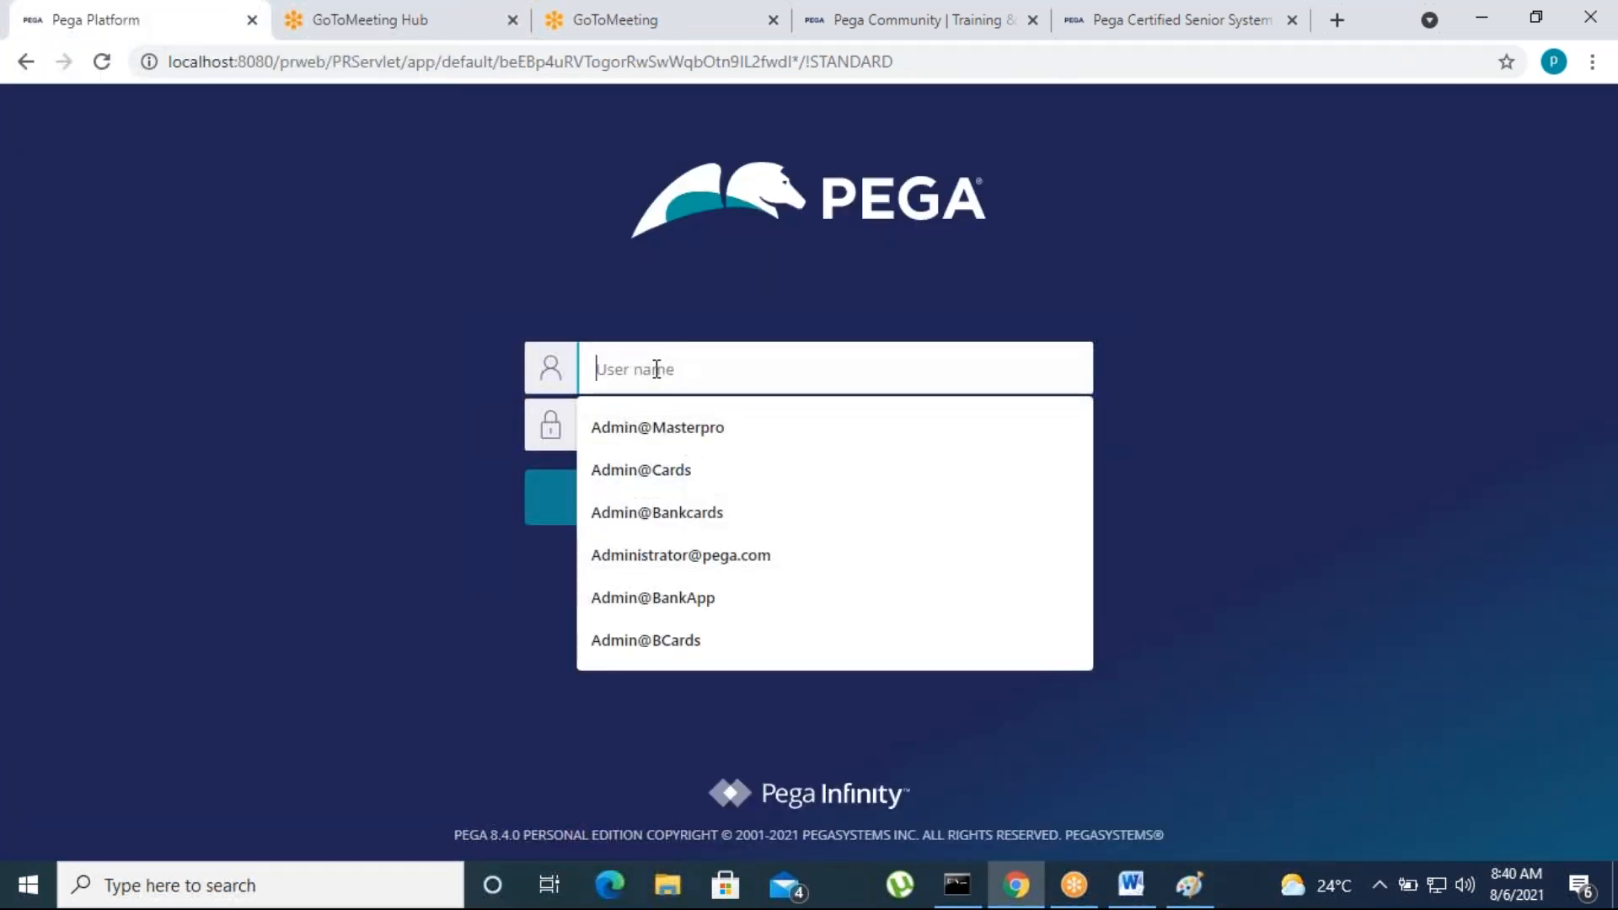
type("Adm")
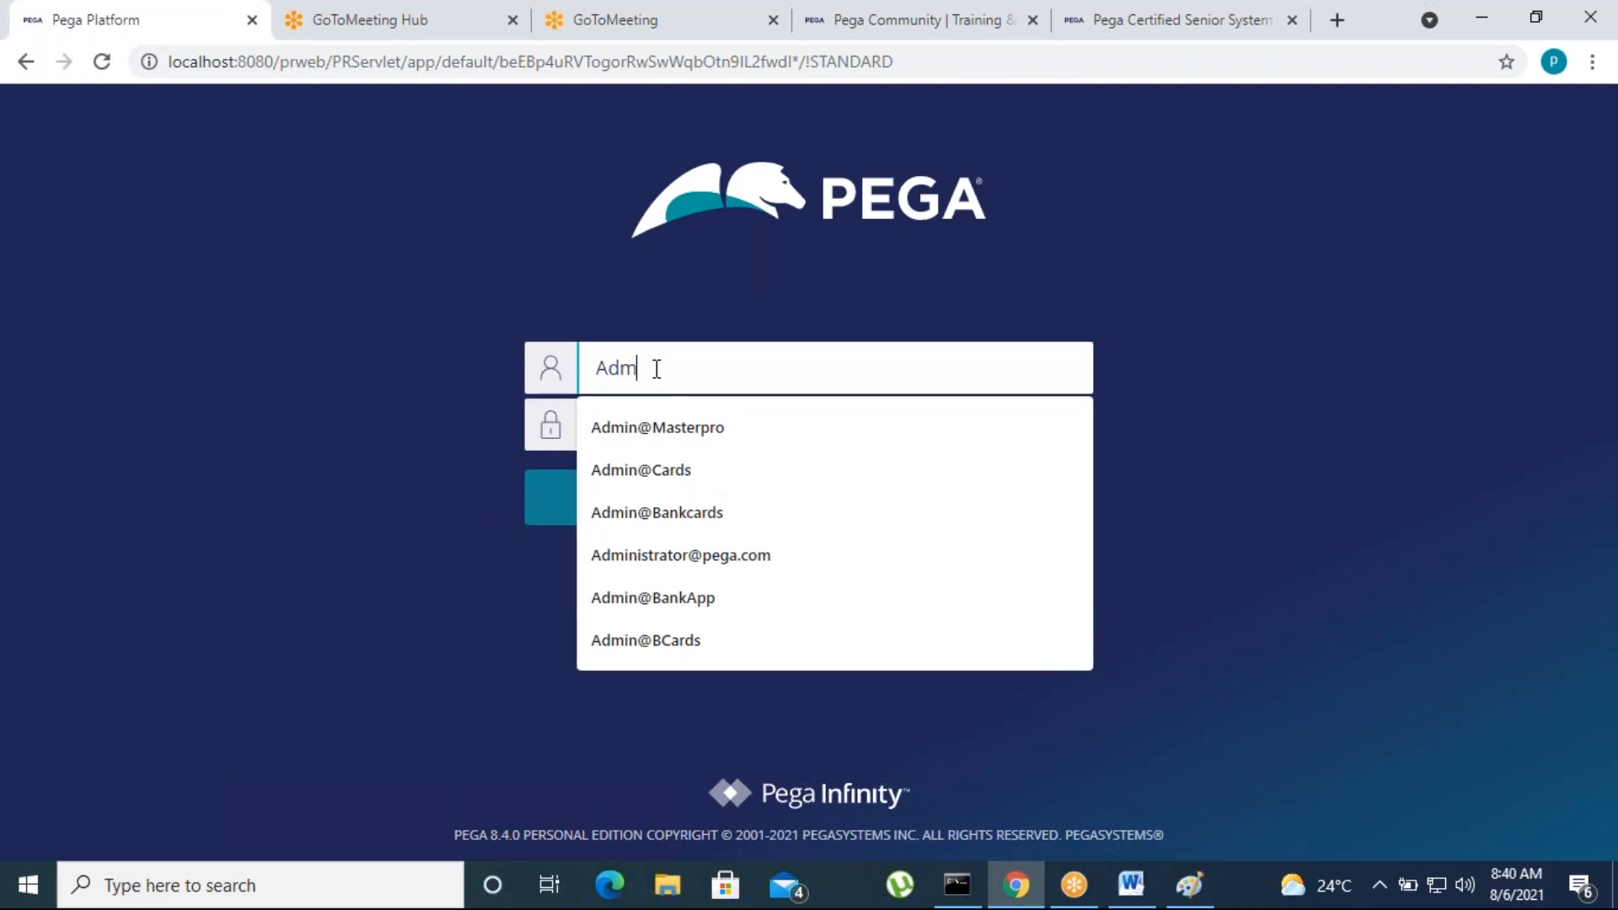
type("in@Masterpro")
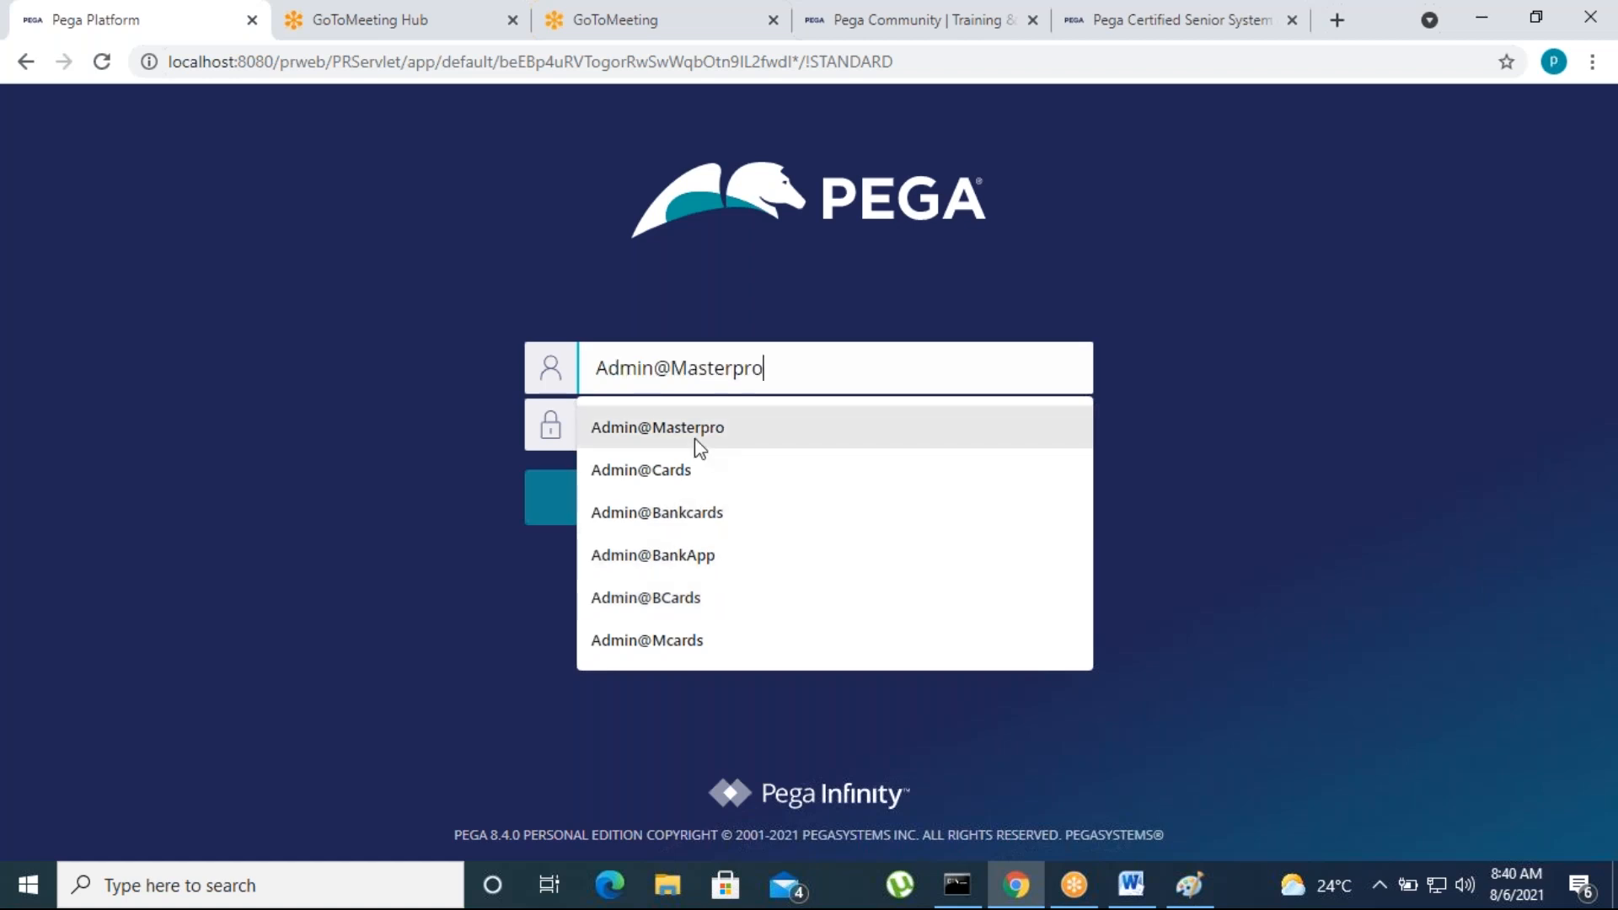
left_click(694, 437)
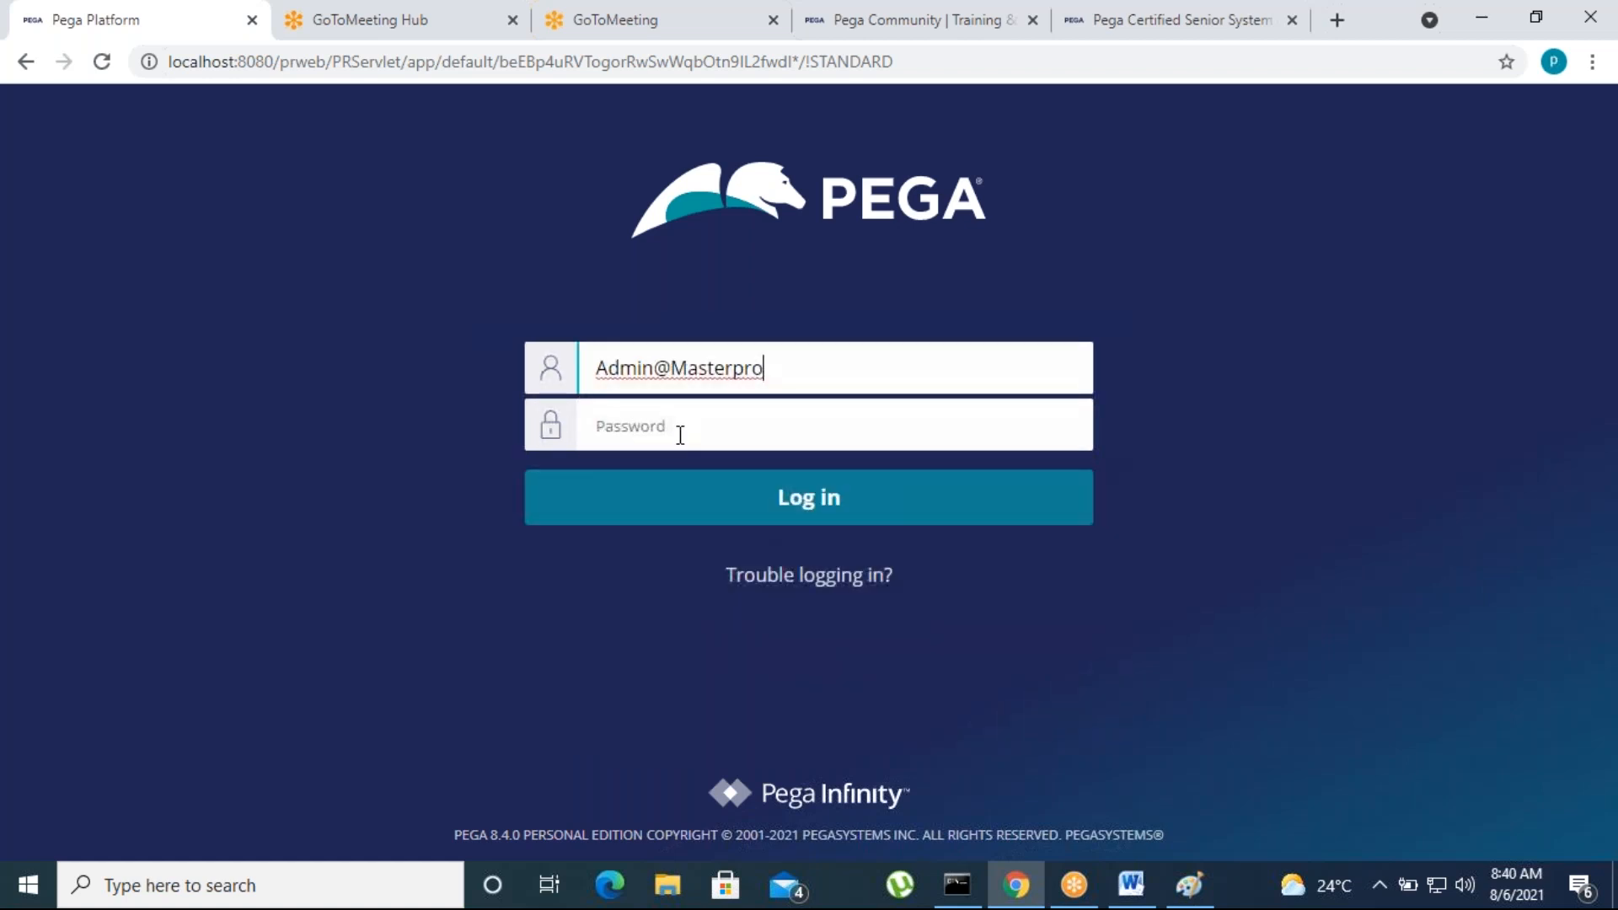
type("•")
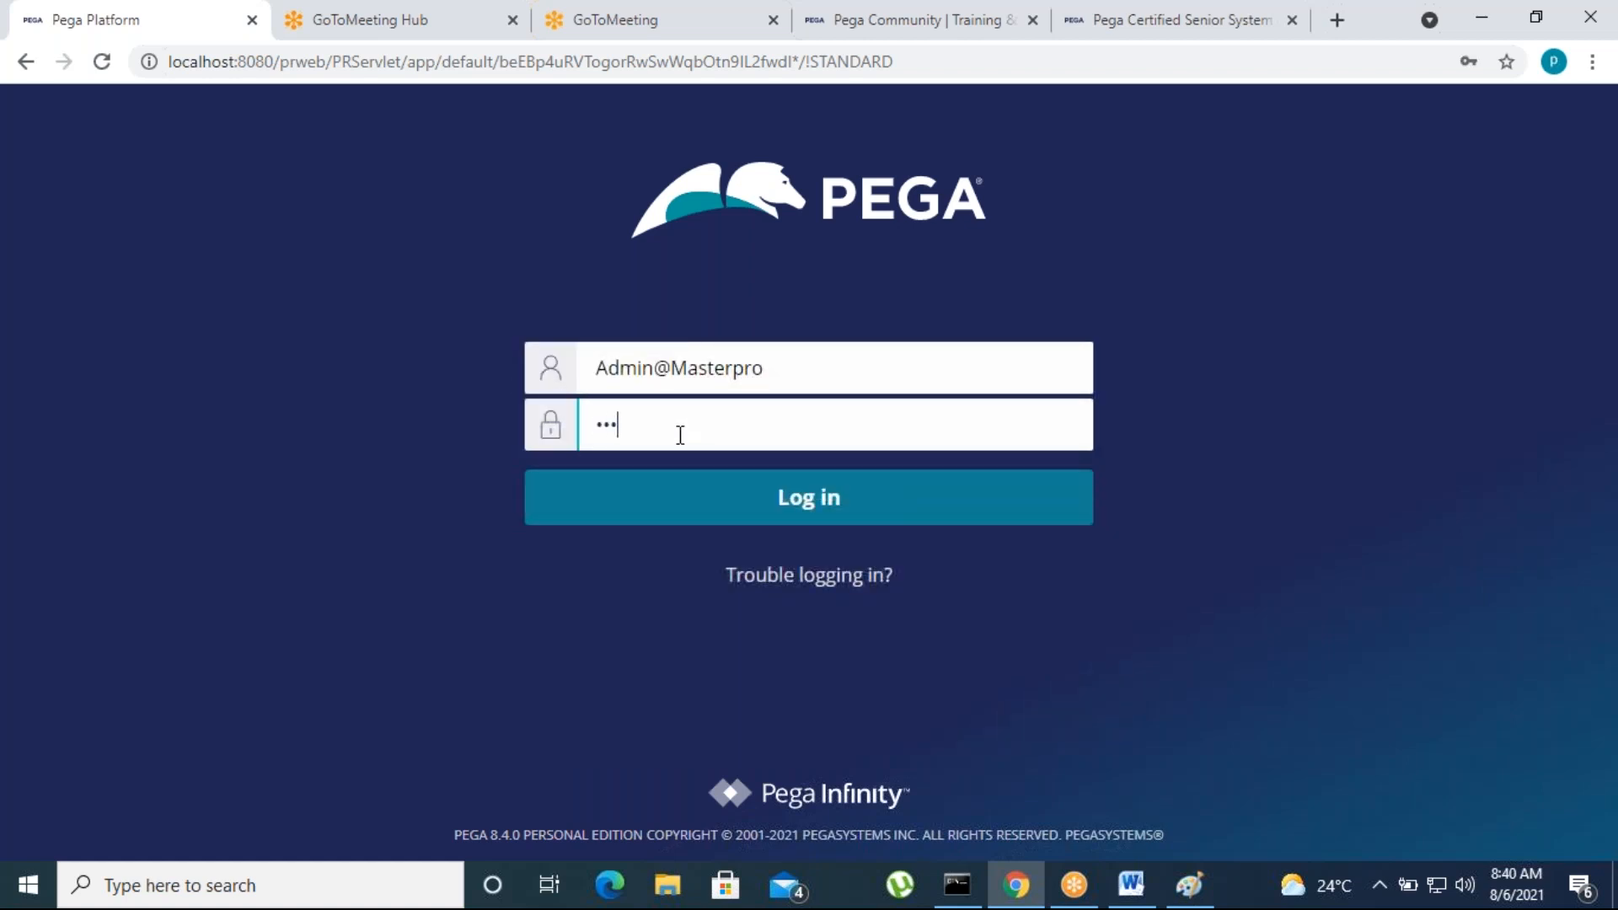
left_click(762, 515)
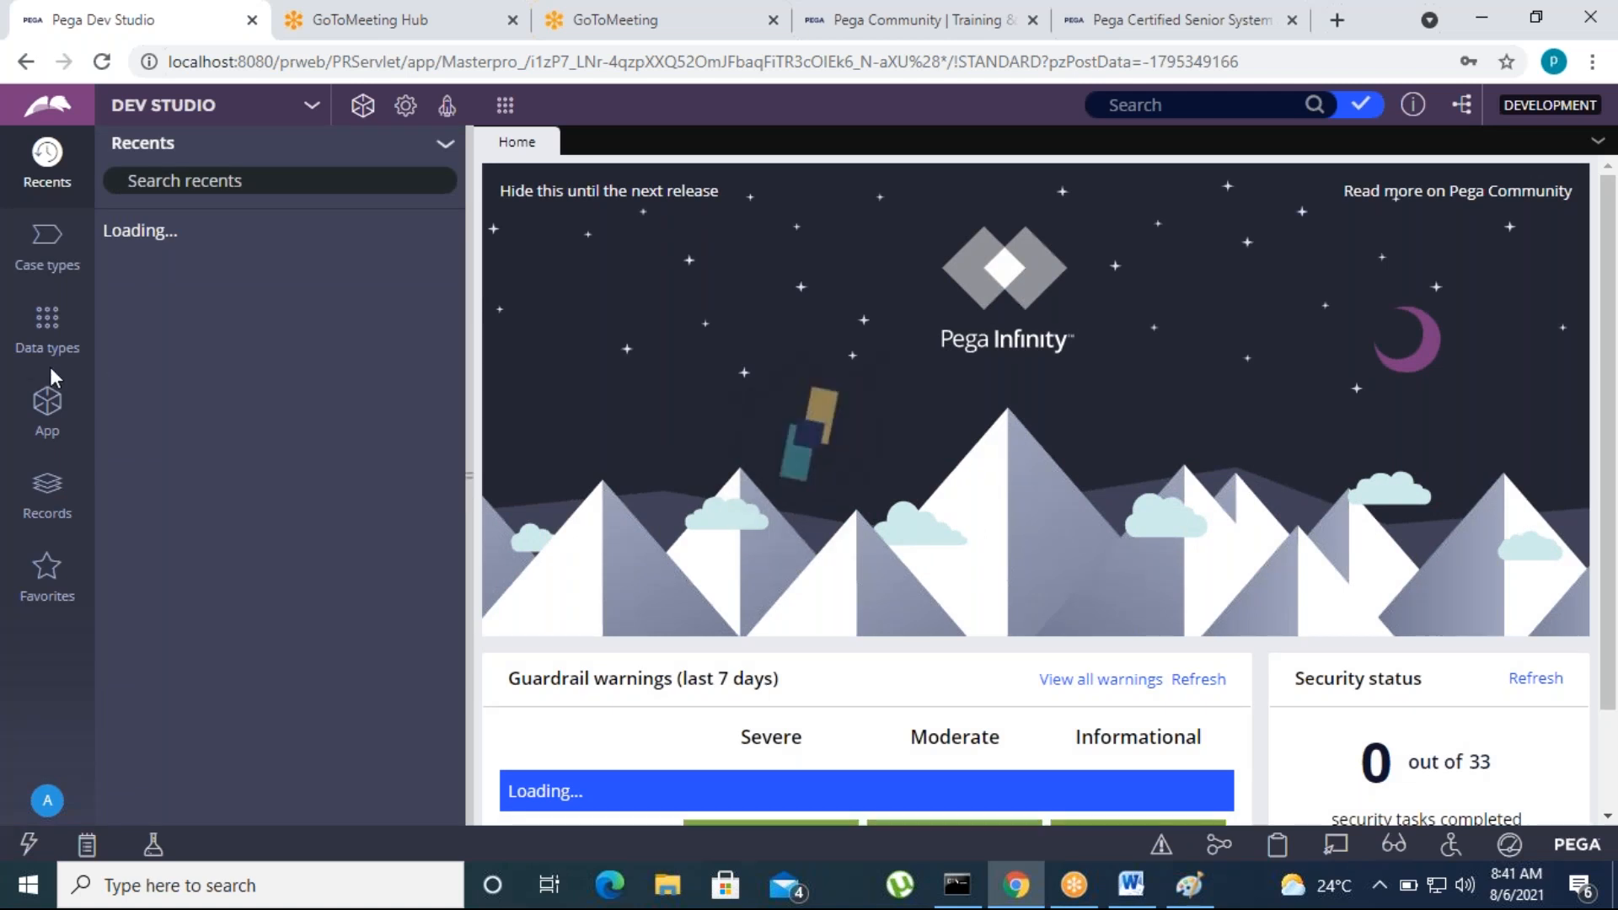
Open the CFP case type from the application's case types and narrow the explorer to widen its workflow
left_click(49, 417)
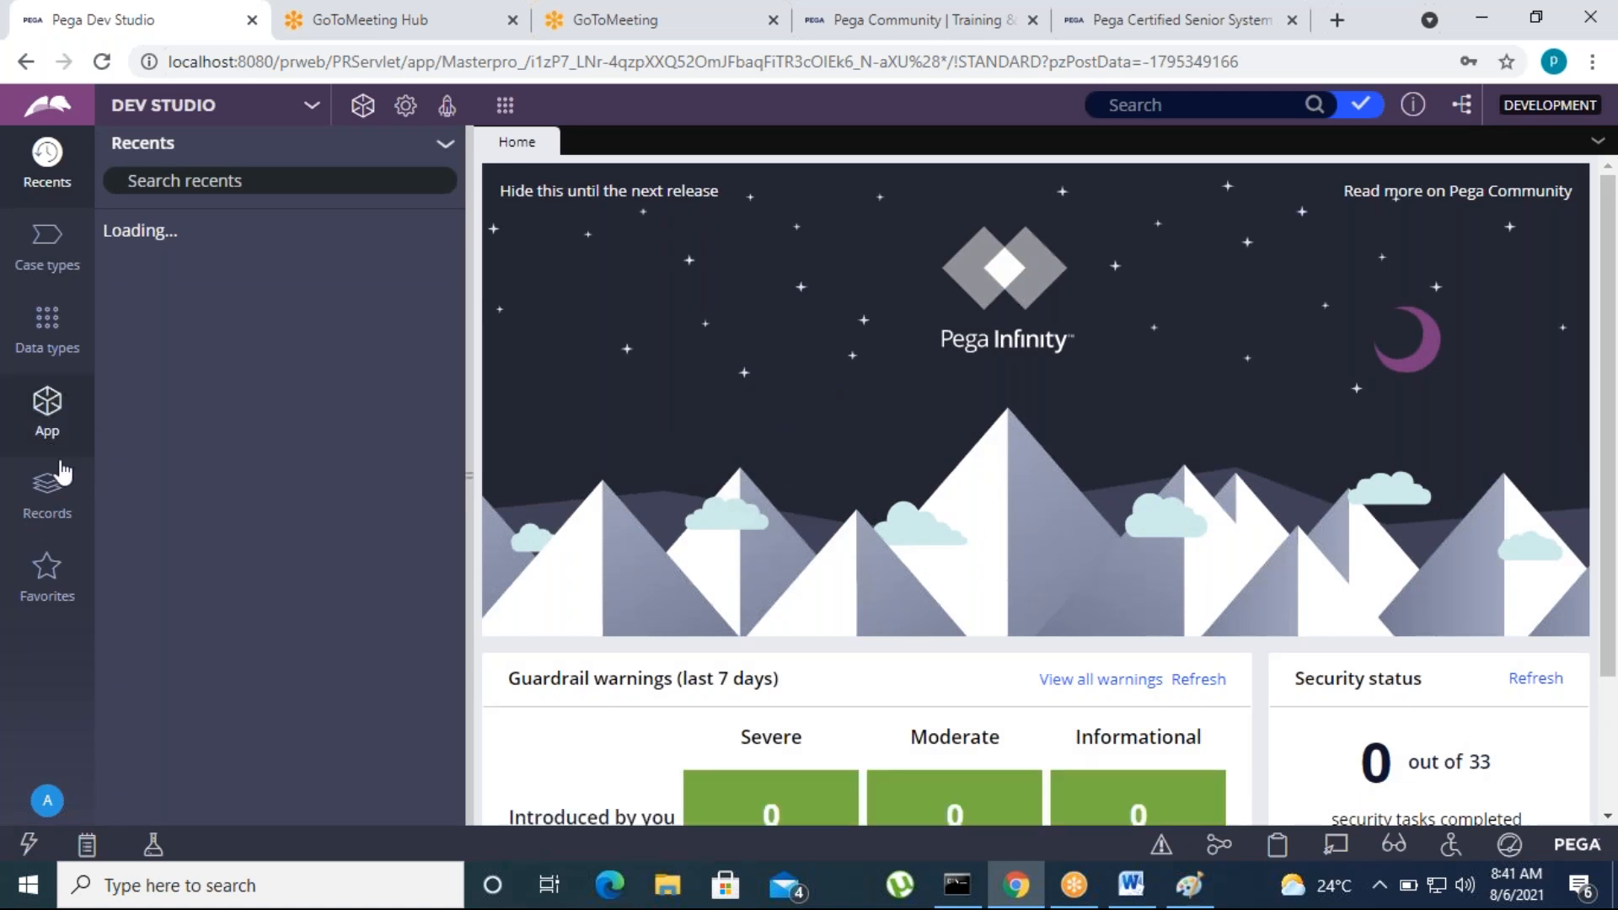
left_click_drag(472, 478, 424, 474)
left_click(49, 261)
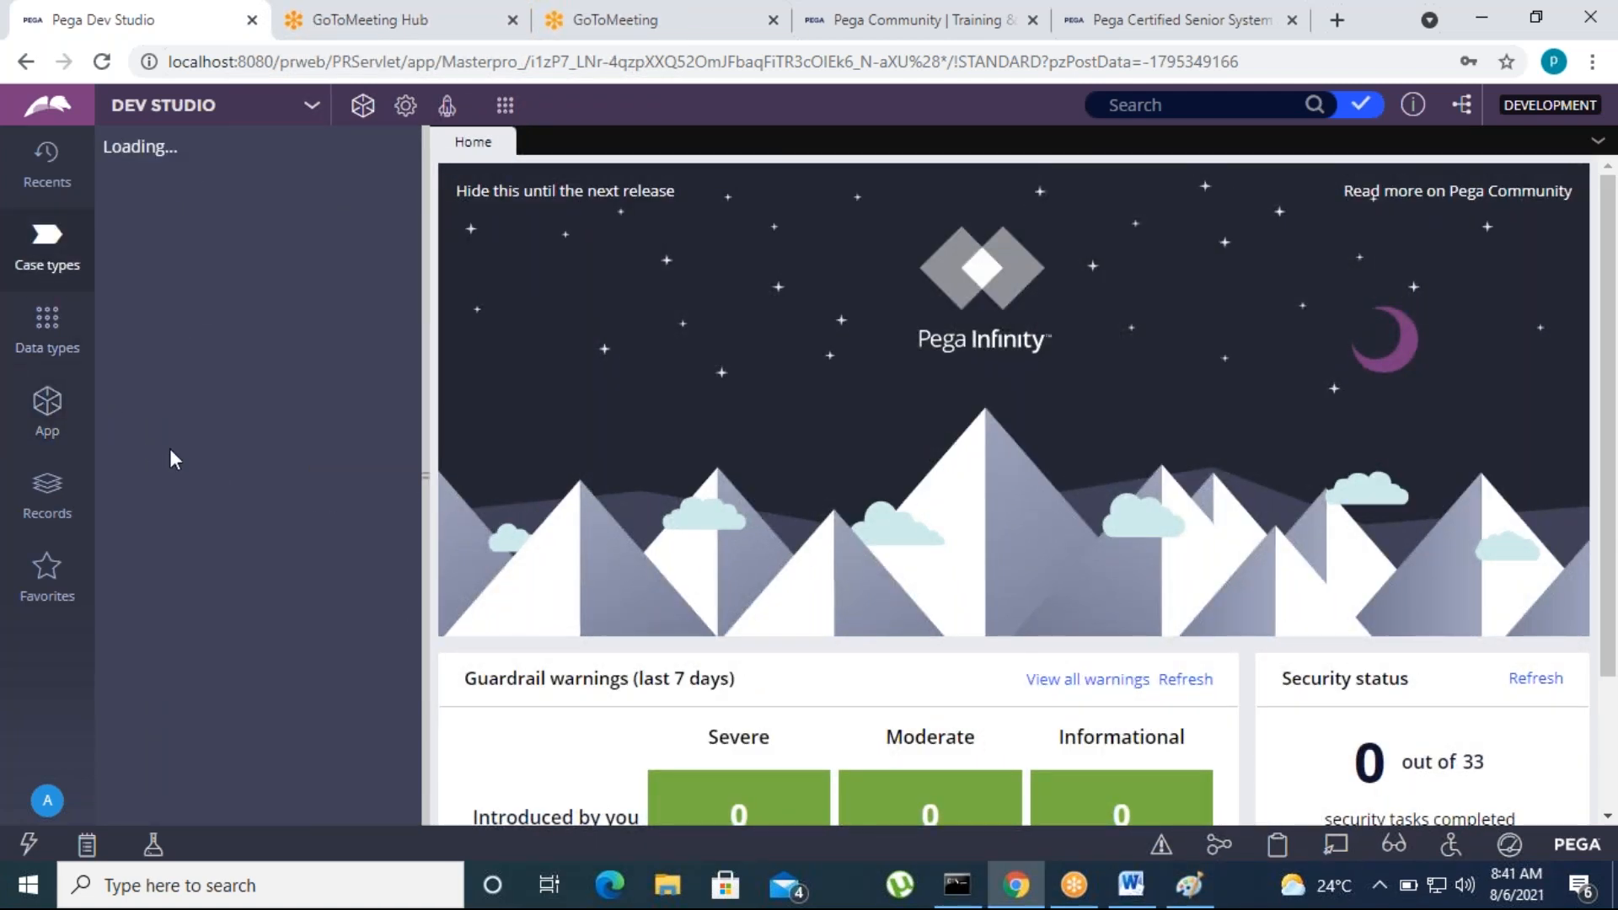
left_click(131, 227)
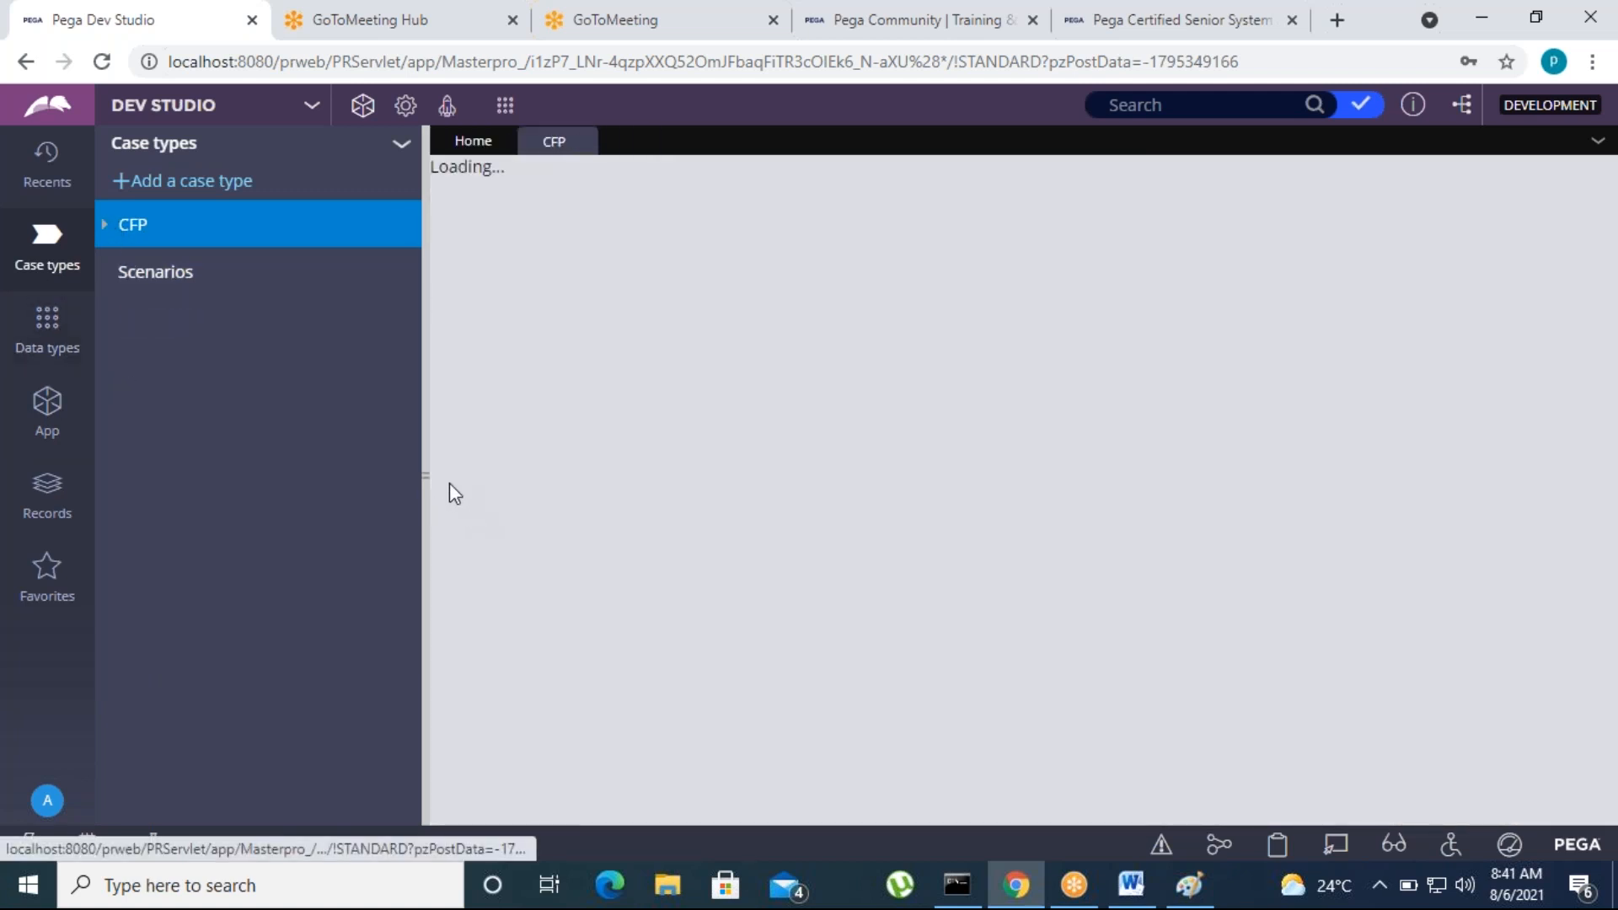
left_click_drag(428, 478, 408, 473)
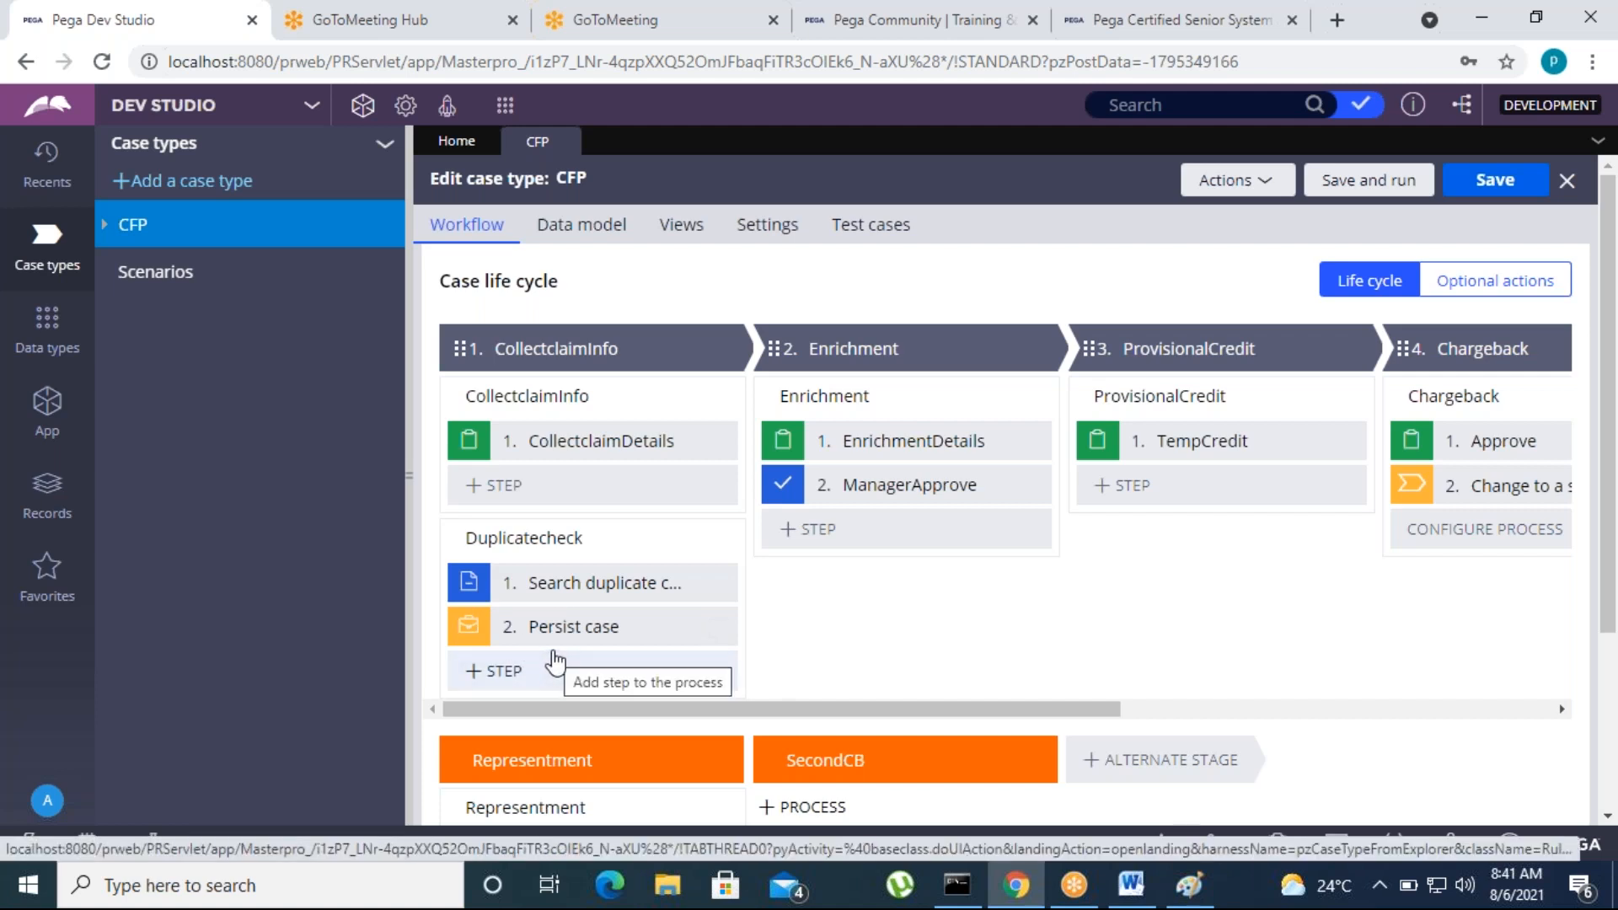
Examine the conditions of the Search duplicate cases step in the Duplicatecheck process, including the TransactionID weighted condition's settings
left_click(596, 583)
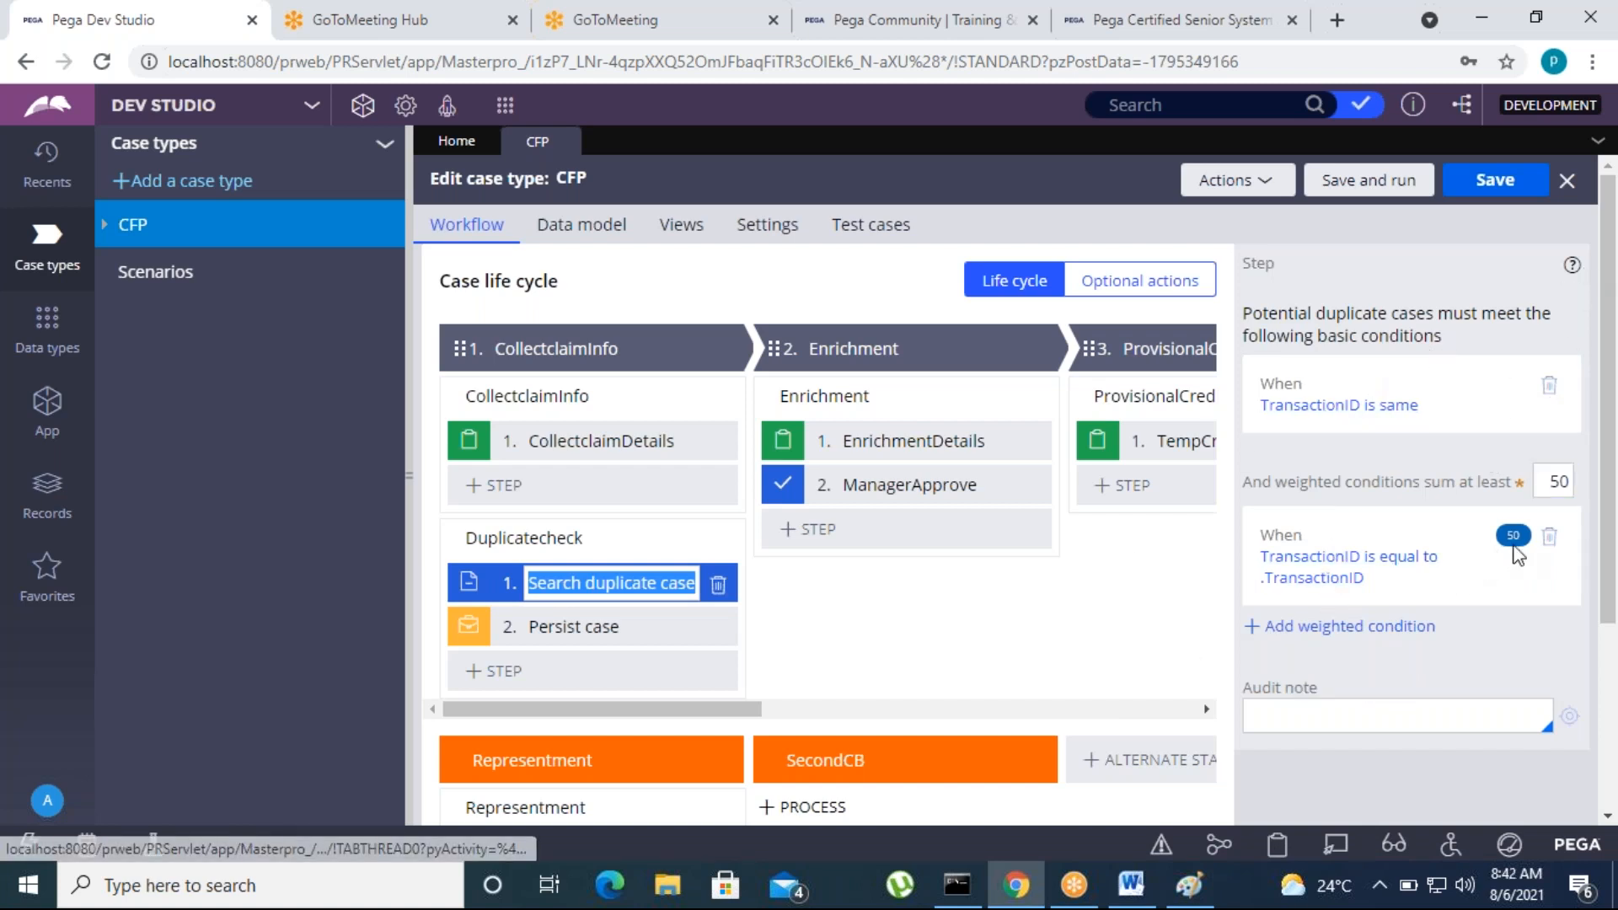
left_click(1334, 571)
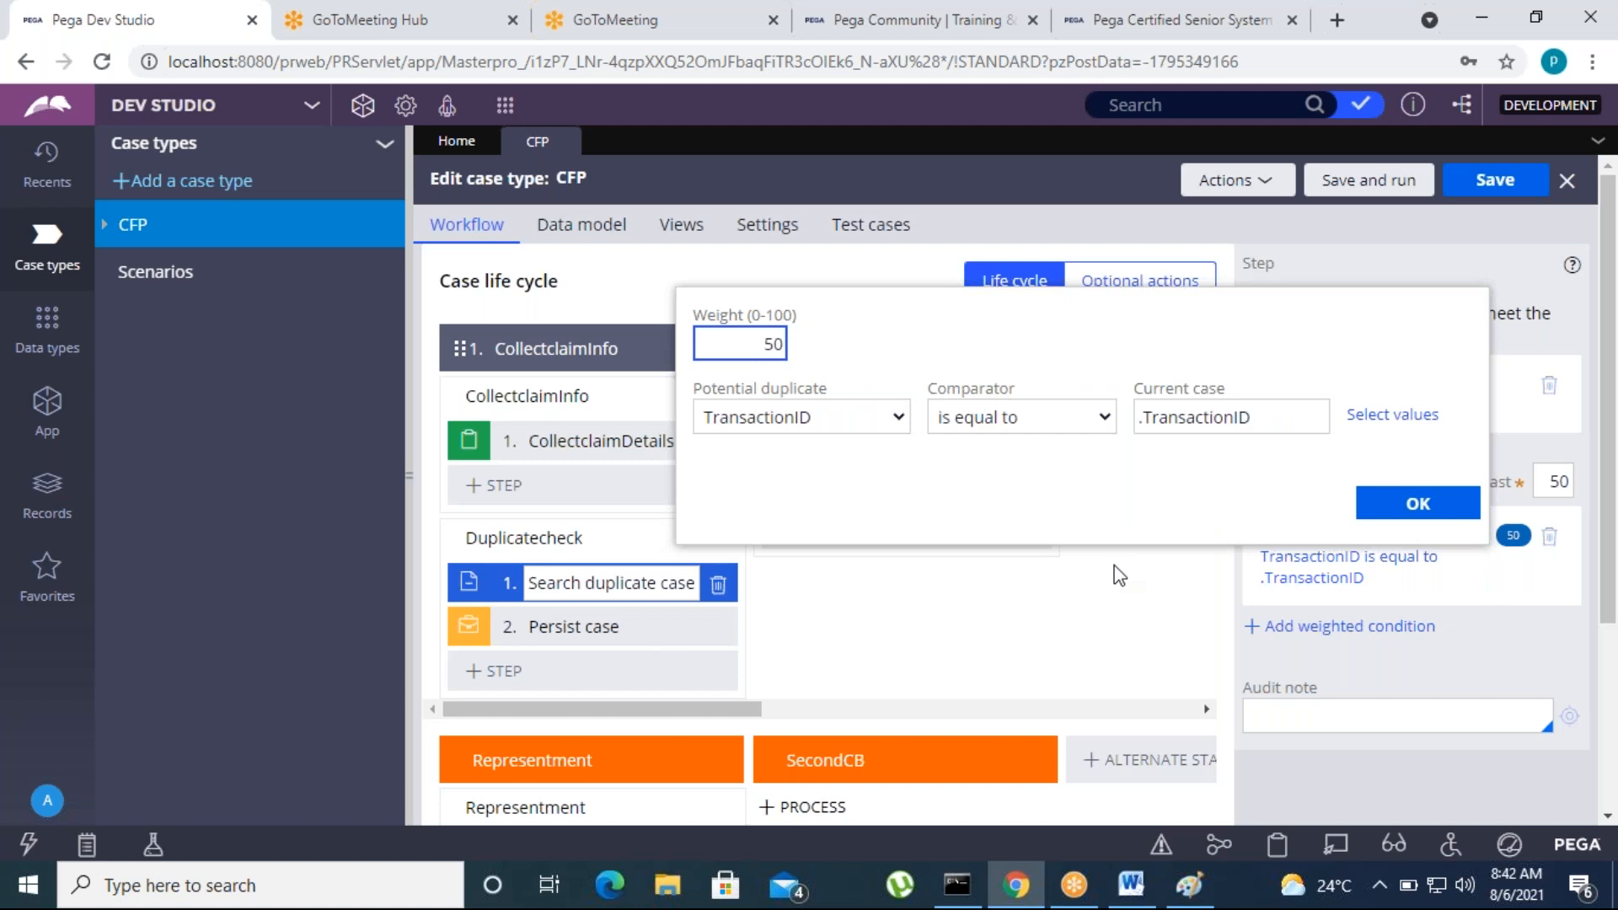
left_click(1437, 506)
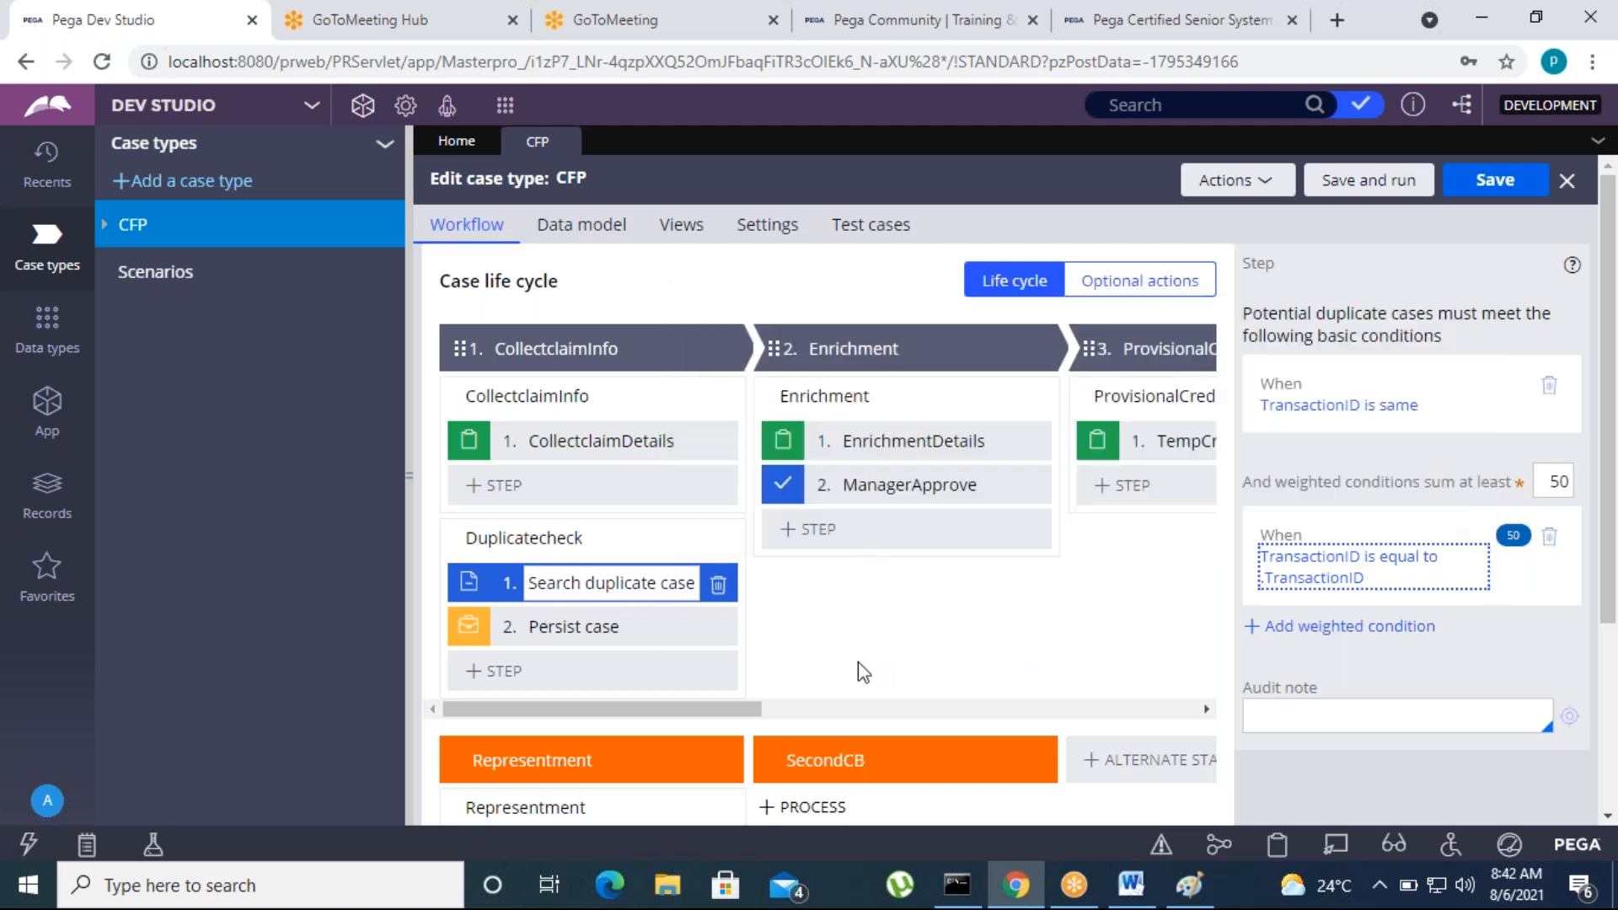
Save the case type and run a new CFP case, entering VISA as network, a card number and TransactionID 123
left_click(1492, 181)
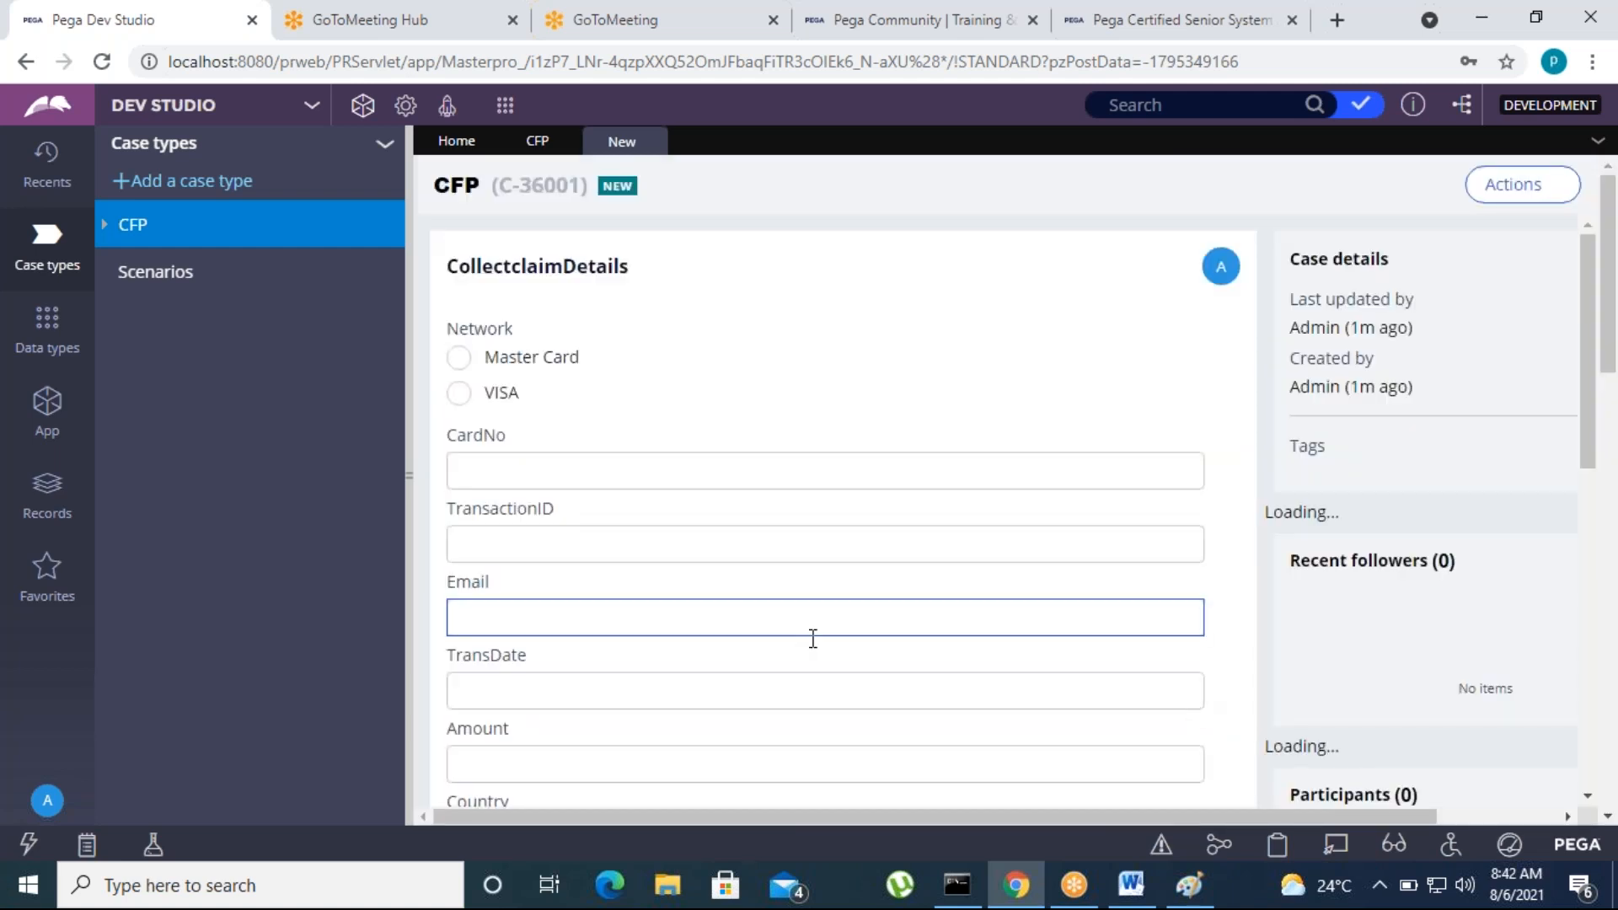
scroll(560, 641, "down", 2)
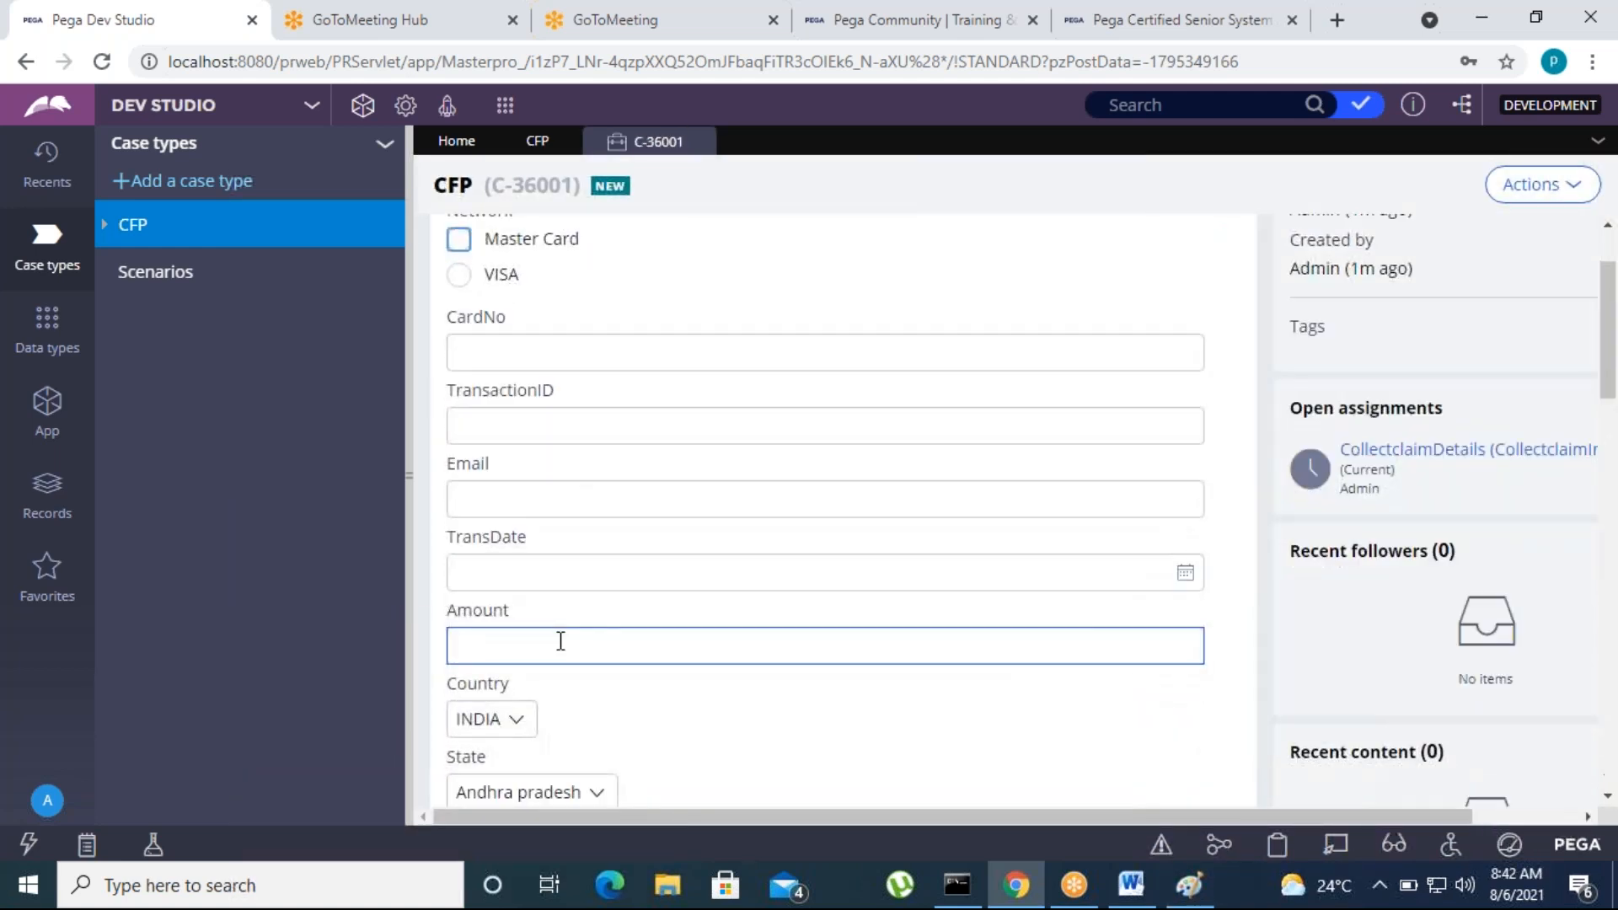
left_click(459, 274)
left_click(475, 346)
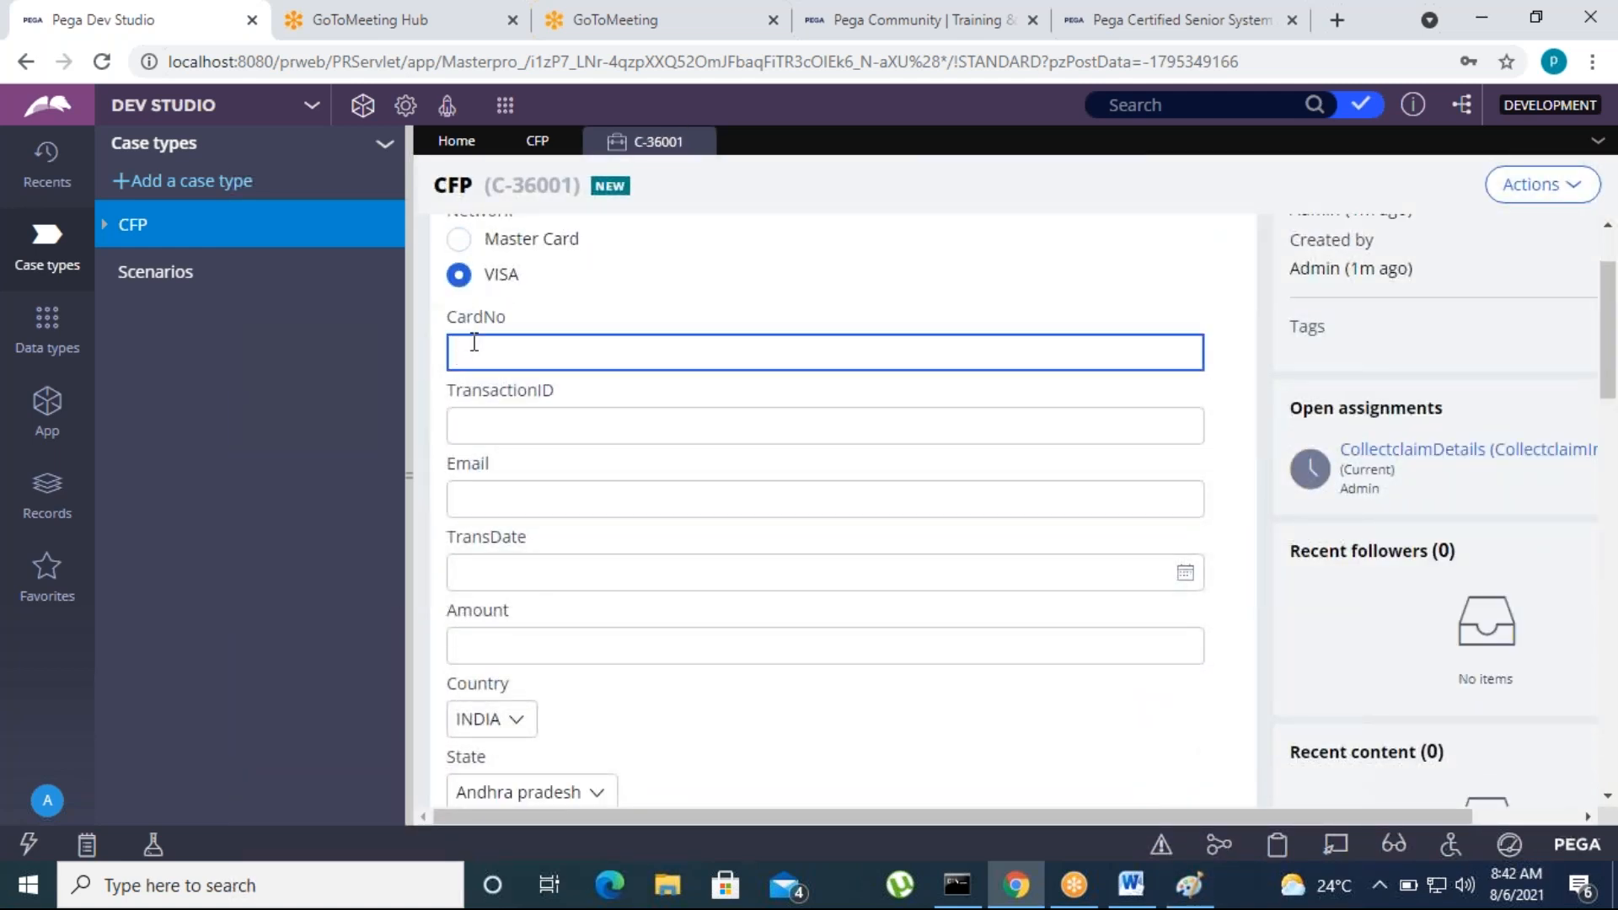
left_click(487, 428)
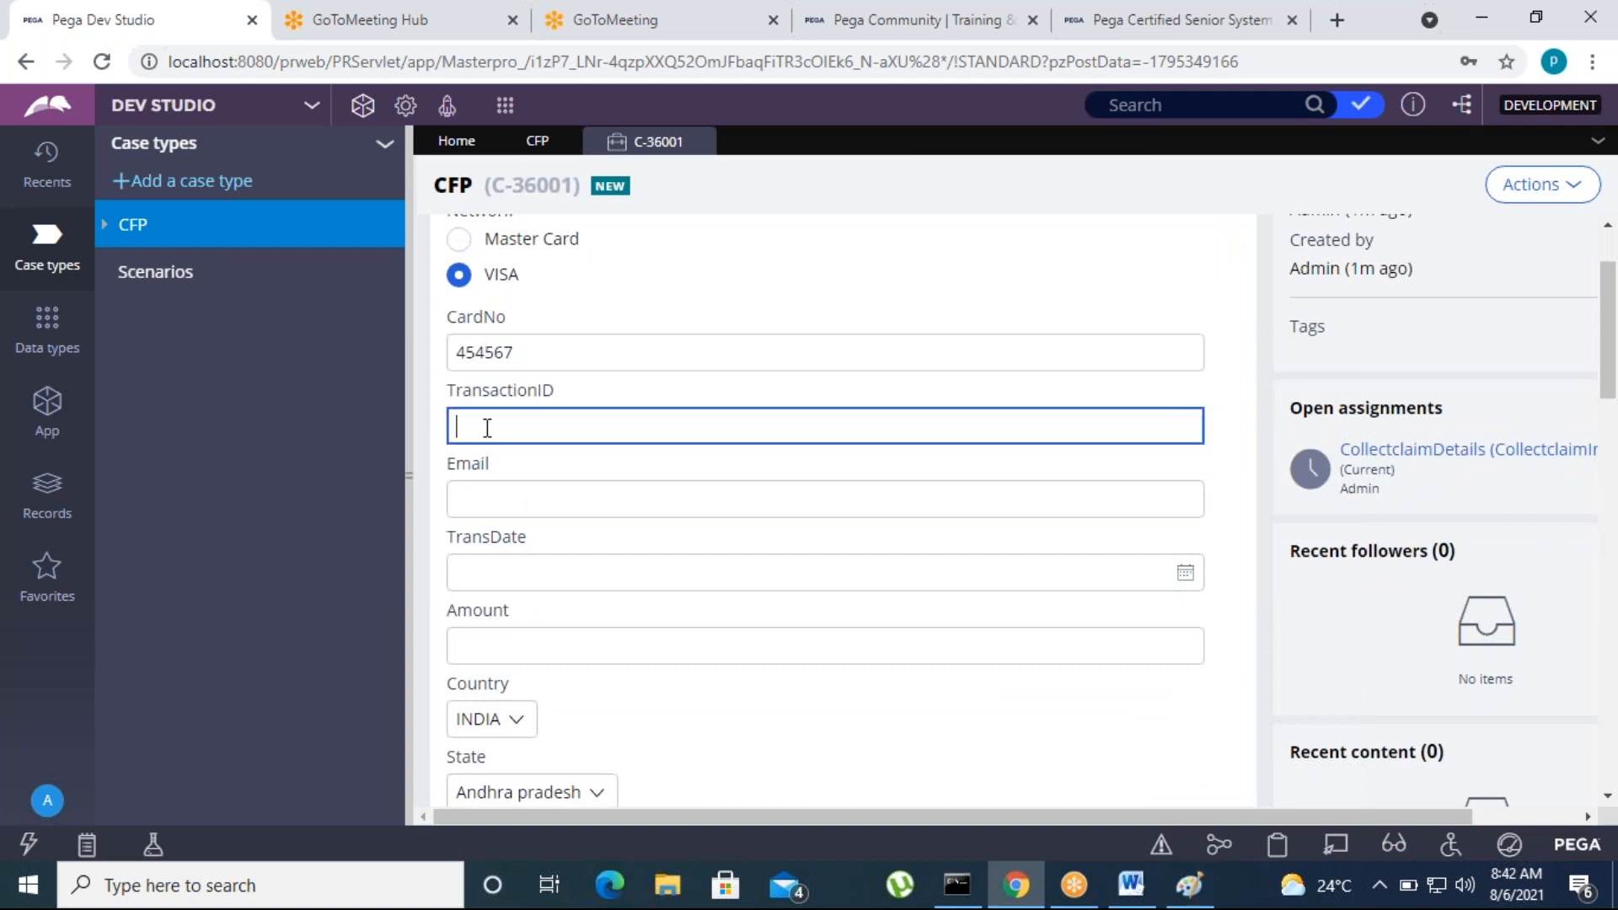
left_click(1237, 435)
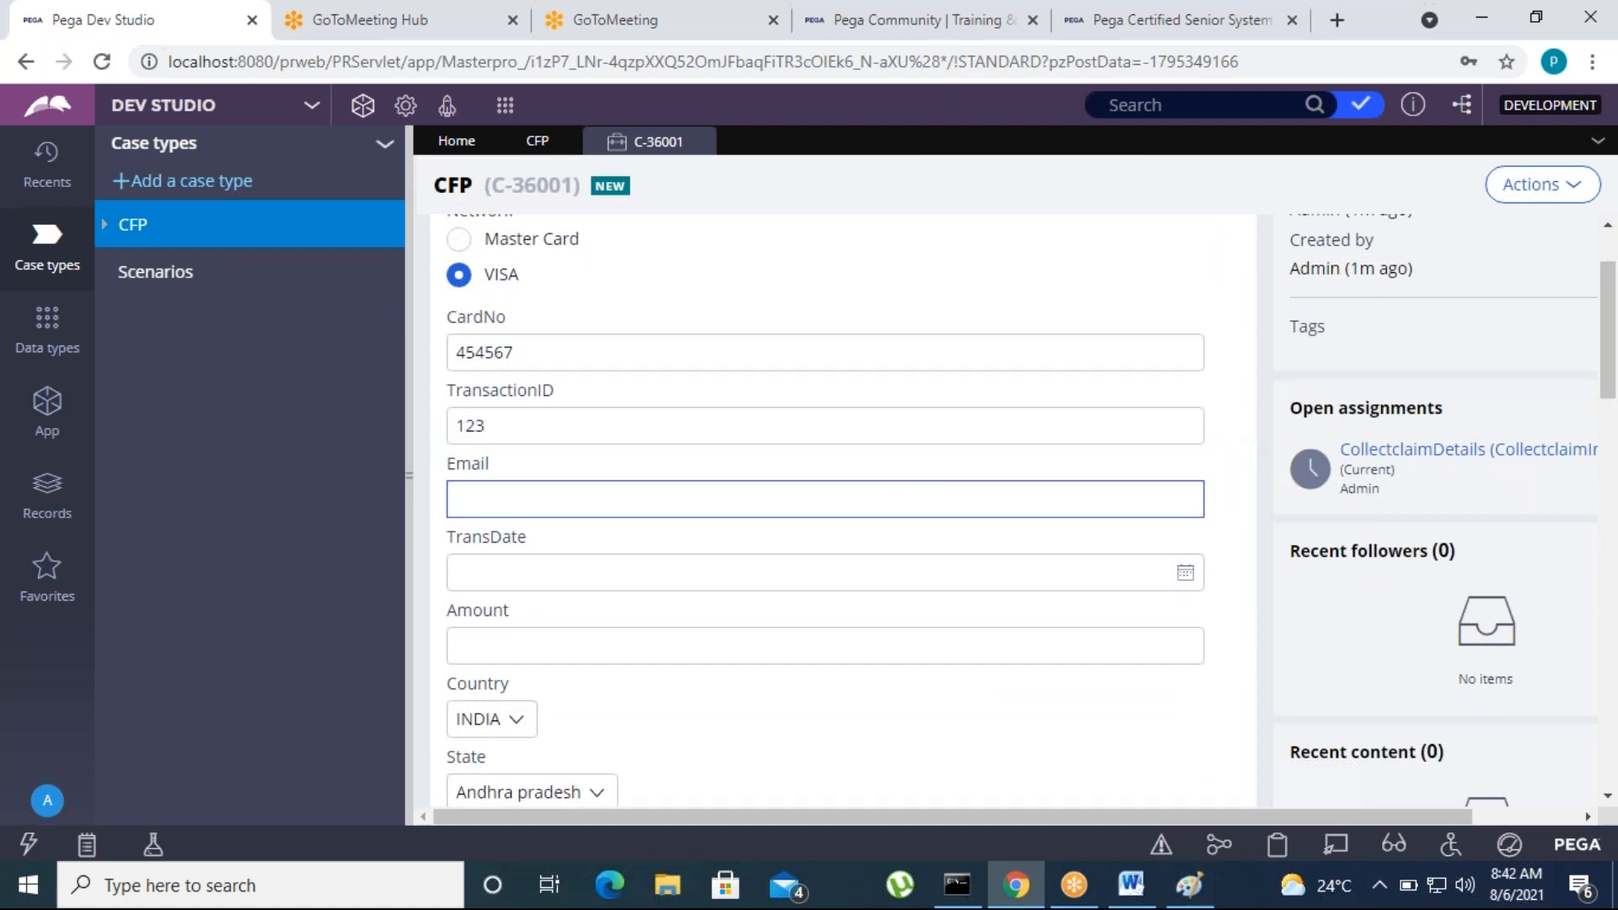
Fill in the account number and submit the claim details of the VISA case
scroll(604, 653, "down", 3)
left_click(506, 632)
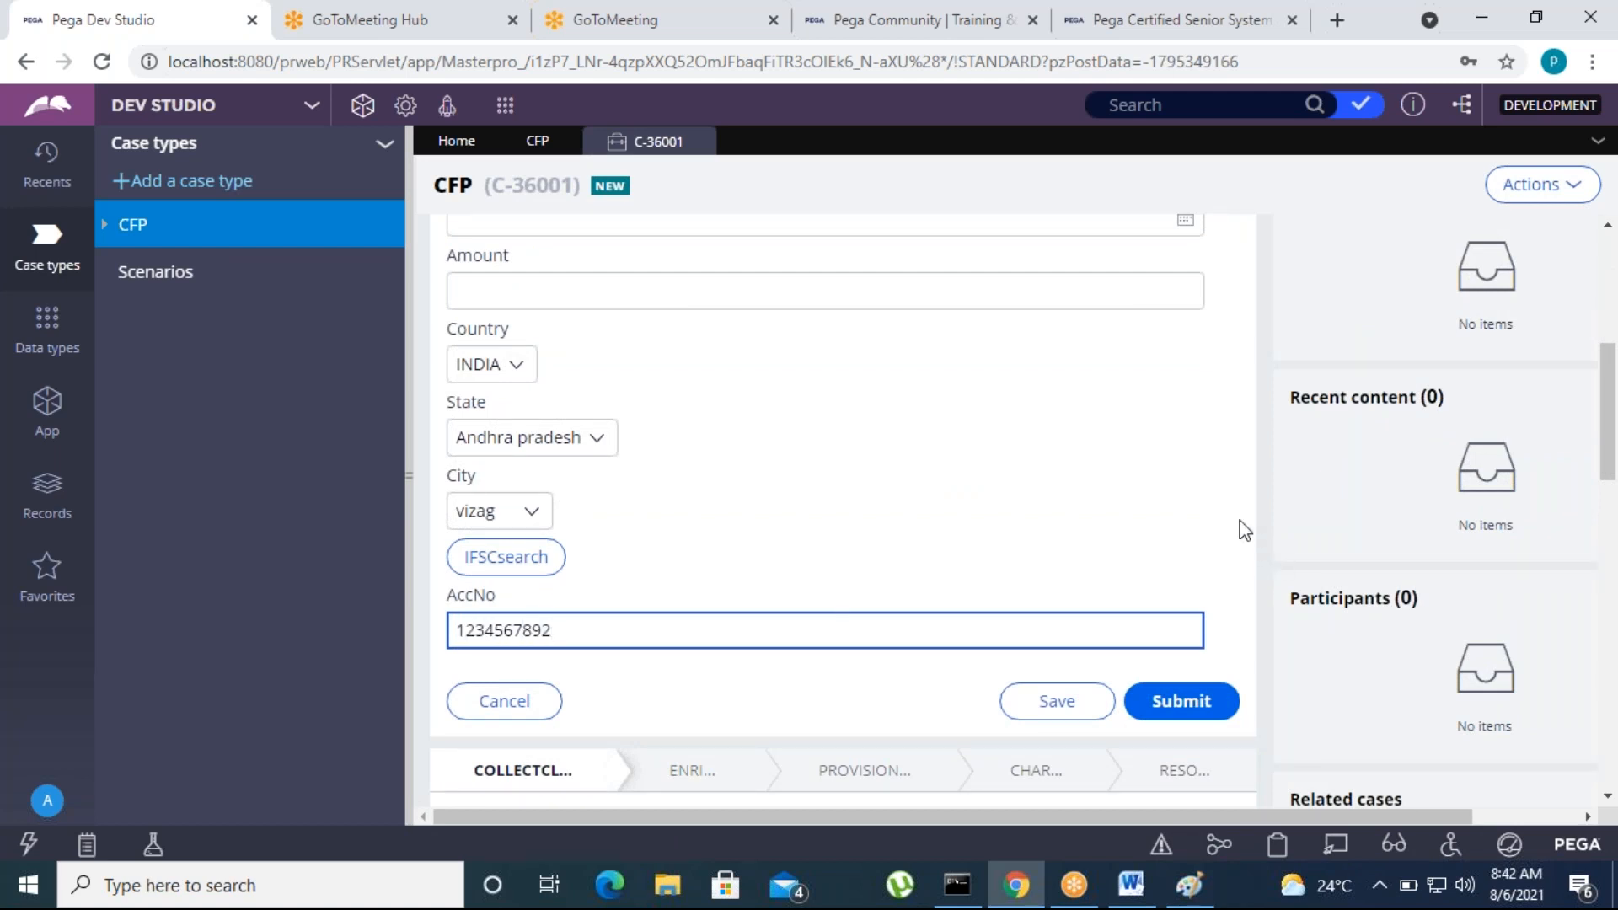
left_click(1201, 712)
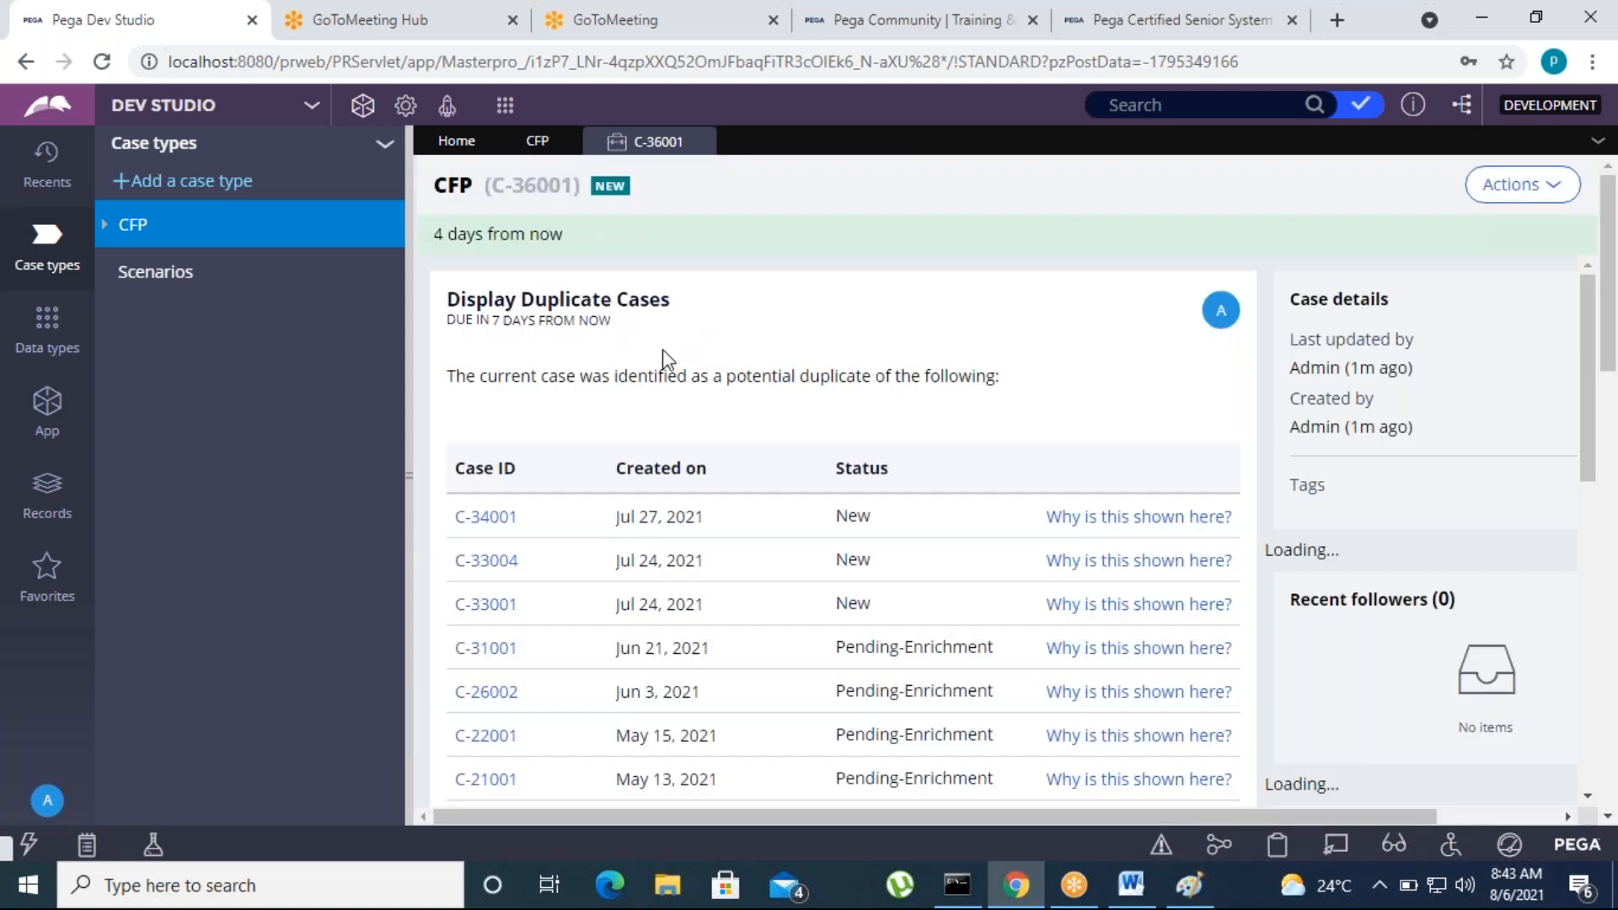
Examine the list of potential duplicate cases and the options for resolving the event, and return to the CFP case type
scroll(889, 649, "down", 5)
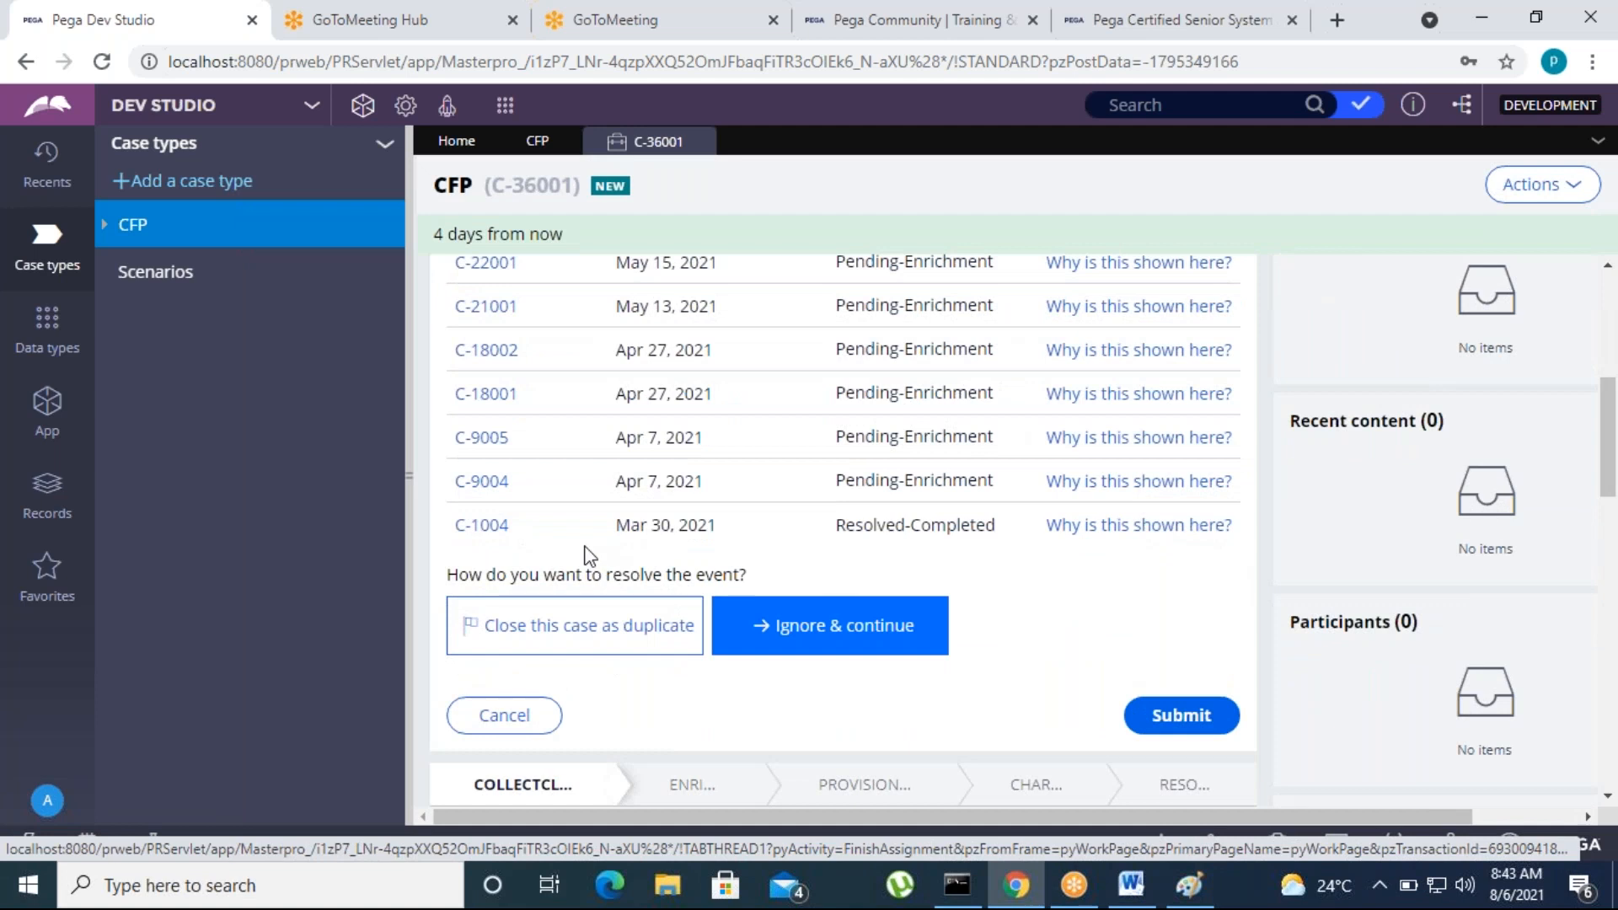
scroll(582, 565, "up", 5)
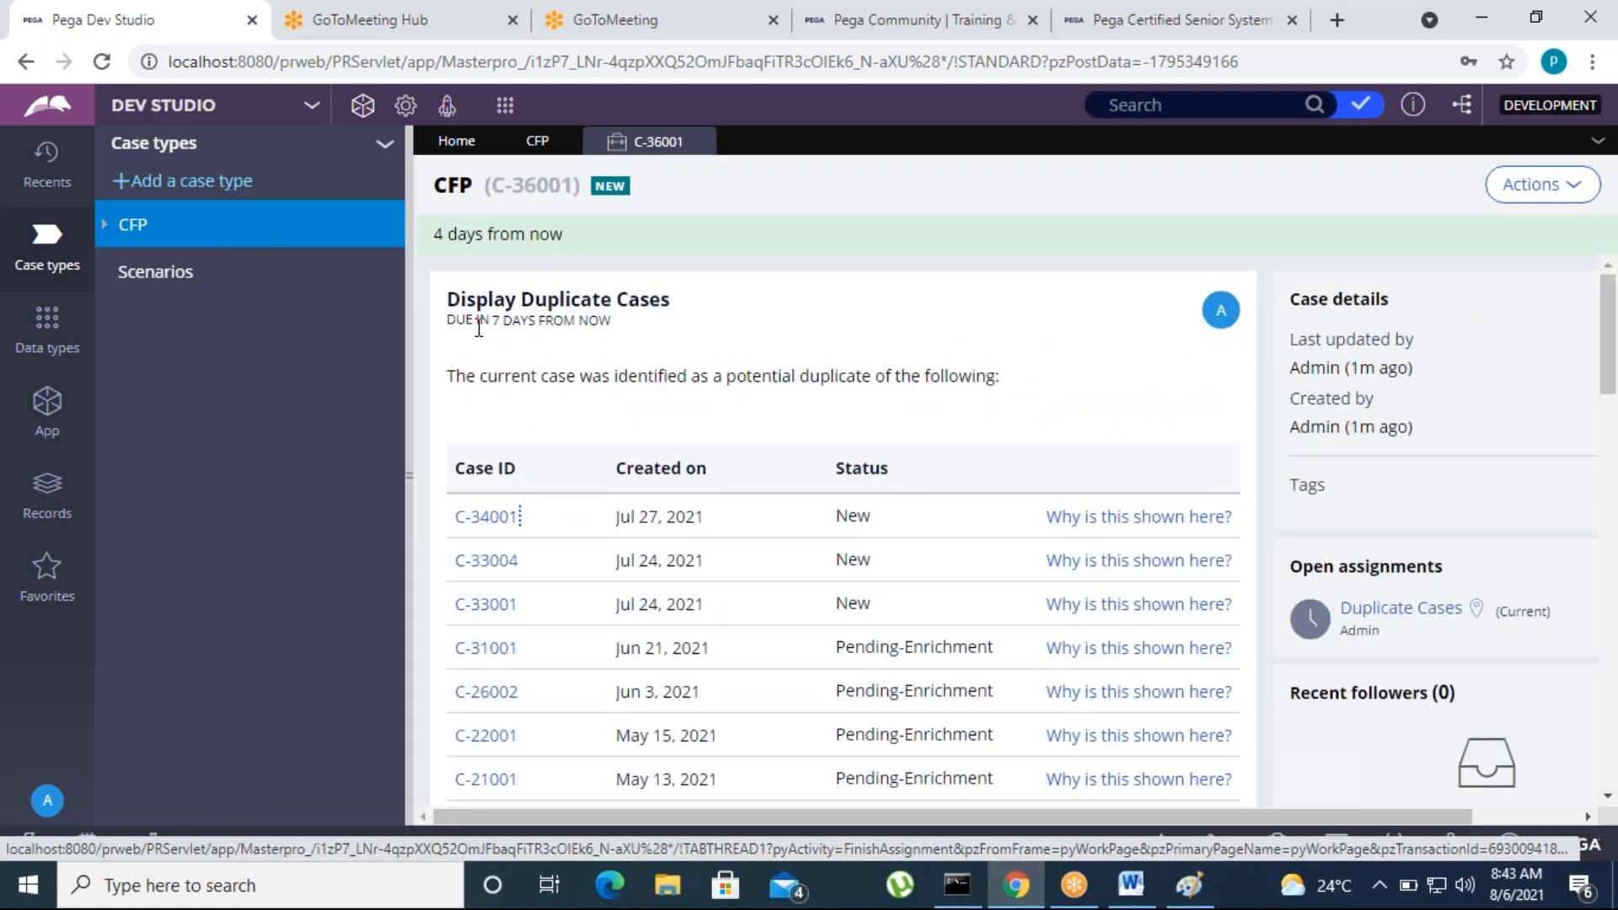
mouse_move(678, 309)
left_mouse_down()
mouse_move(444, 305)
mouse_move(682, 316)
left_mouse_up()
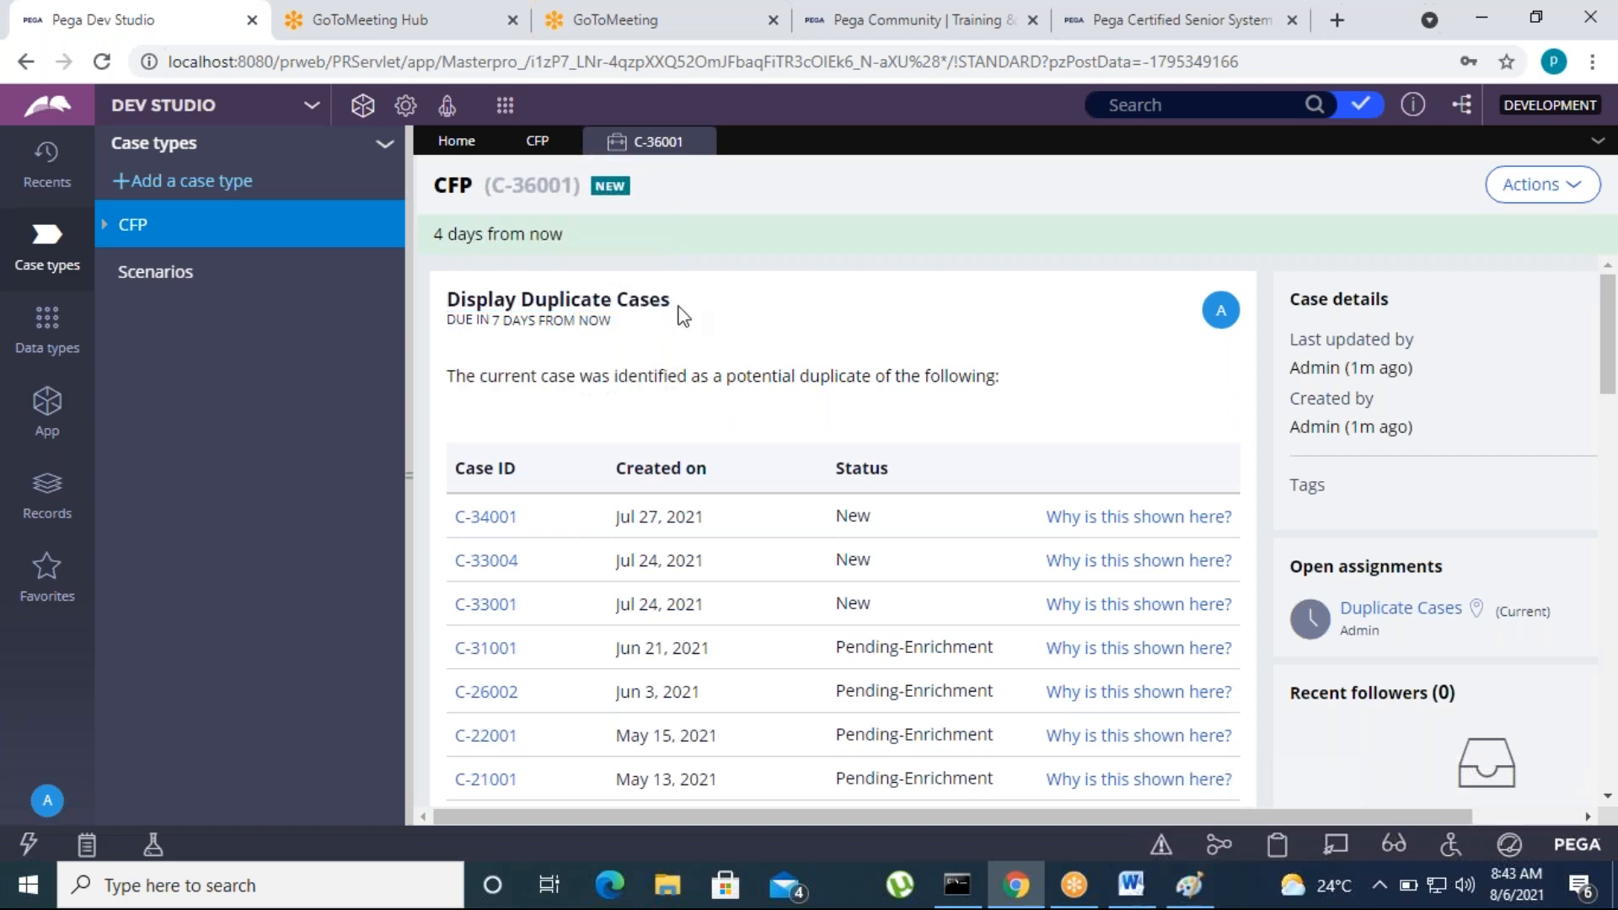
scroll(730, 563, "down", 4)
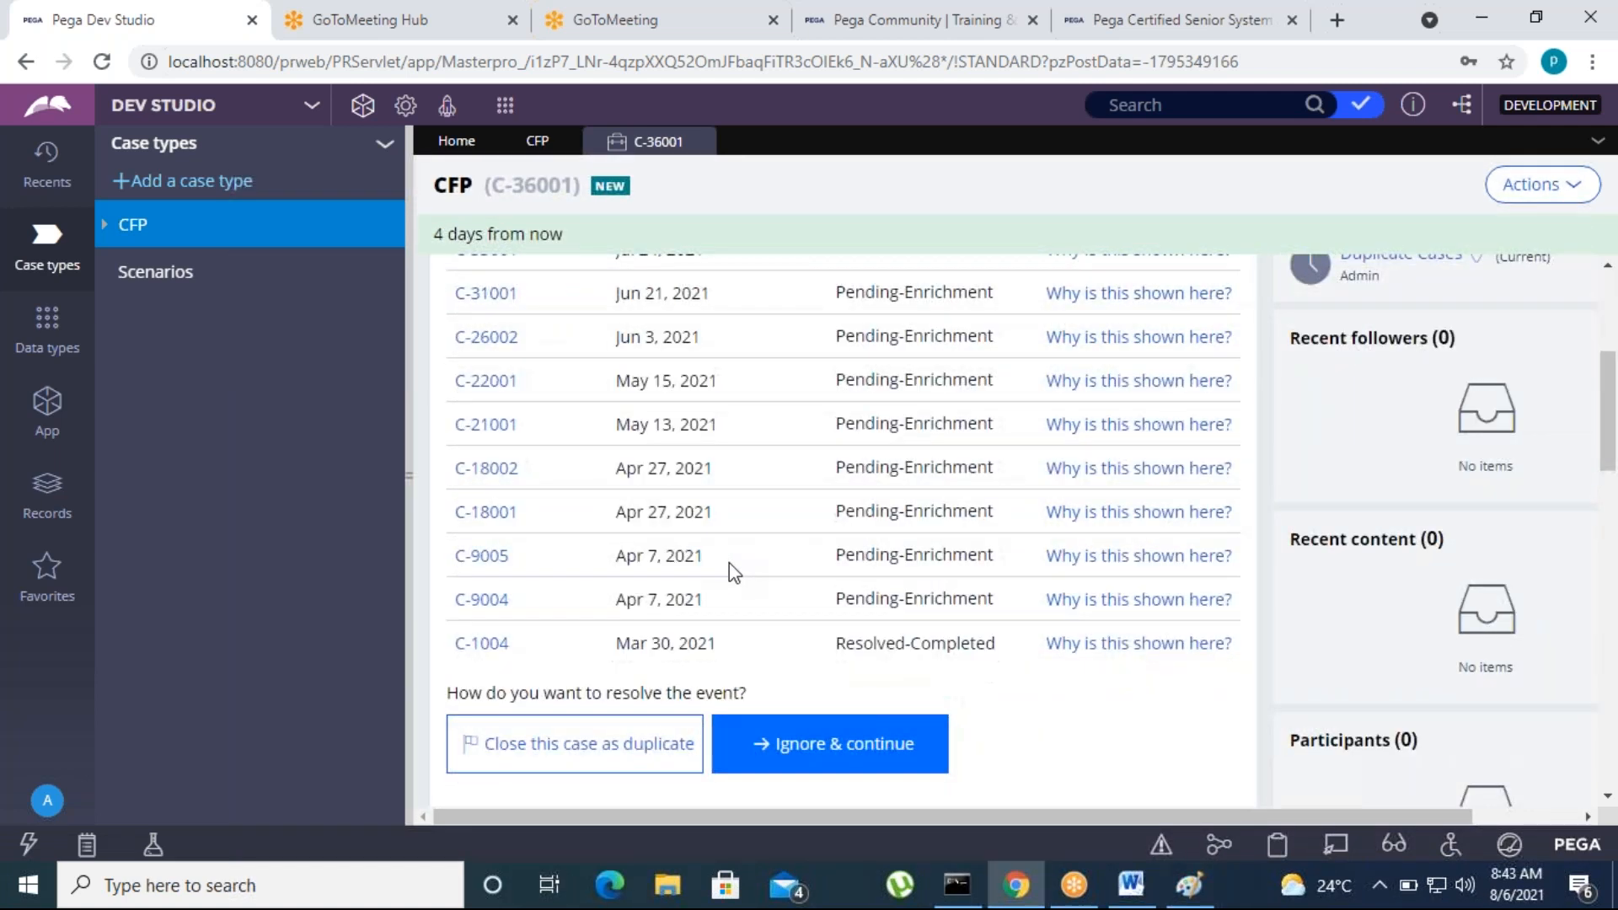
scroll(724, 582, "up", 4)
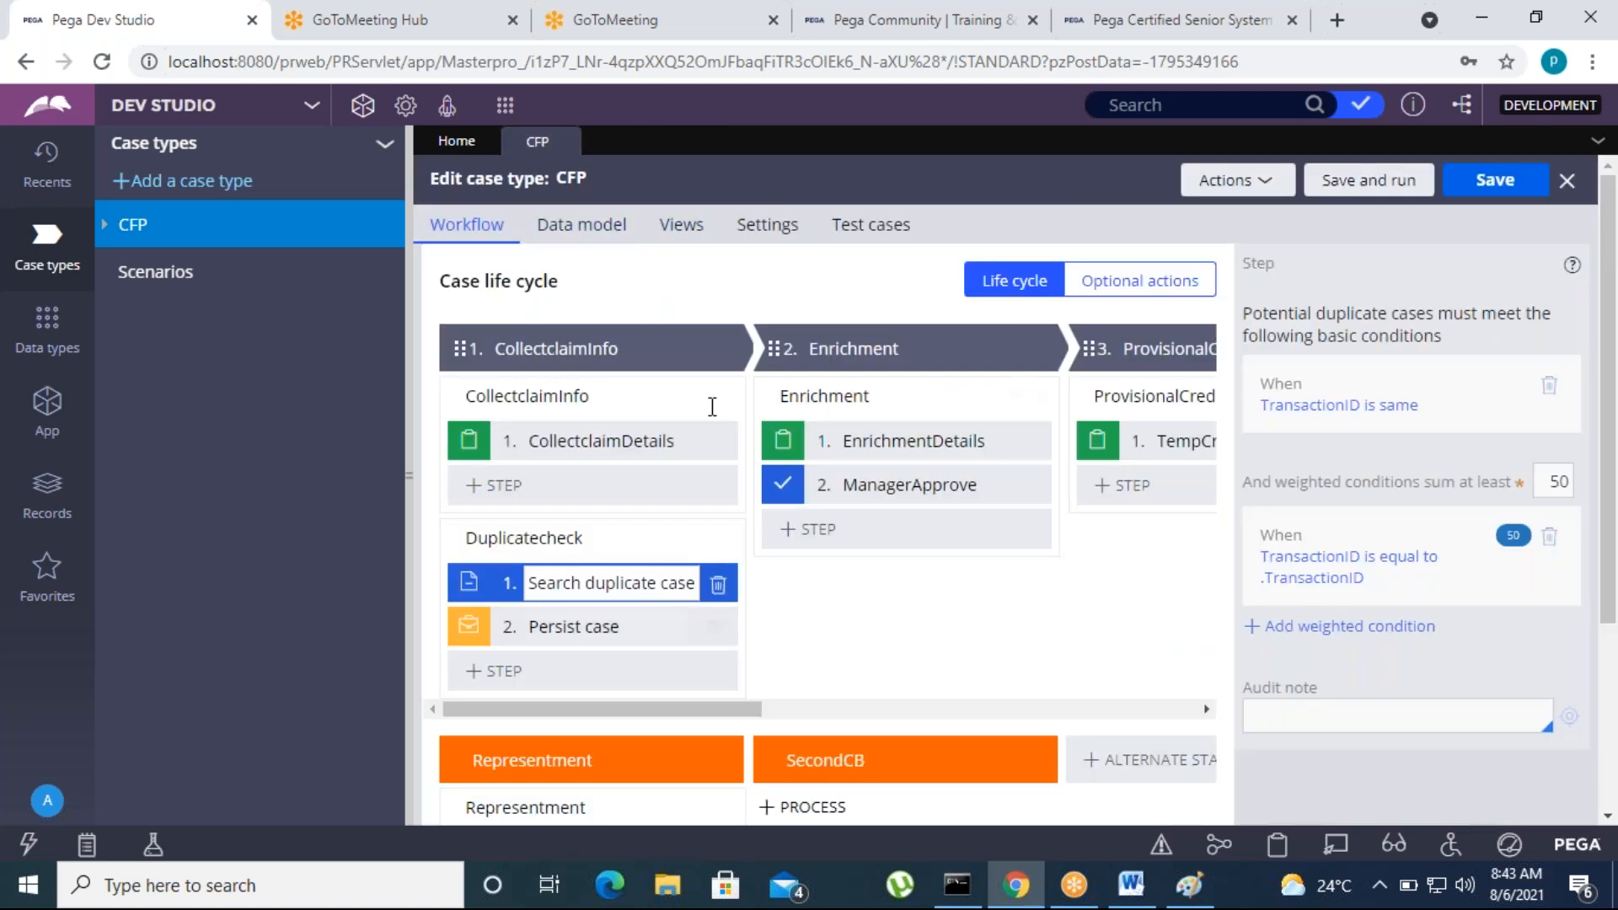
Save and run another CFP case, entering Master Card as network, a card number and TransactionID 999
left_click(1351, 182)
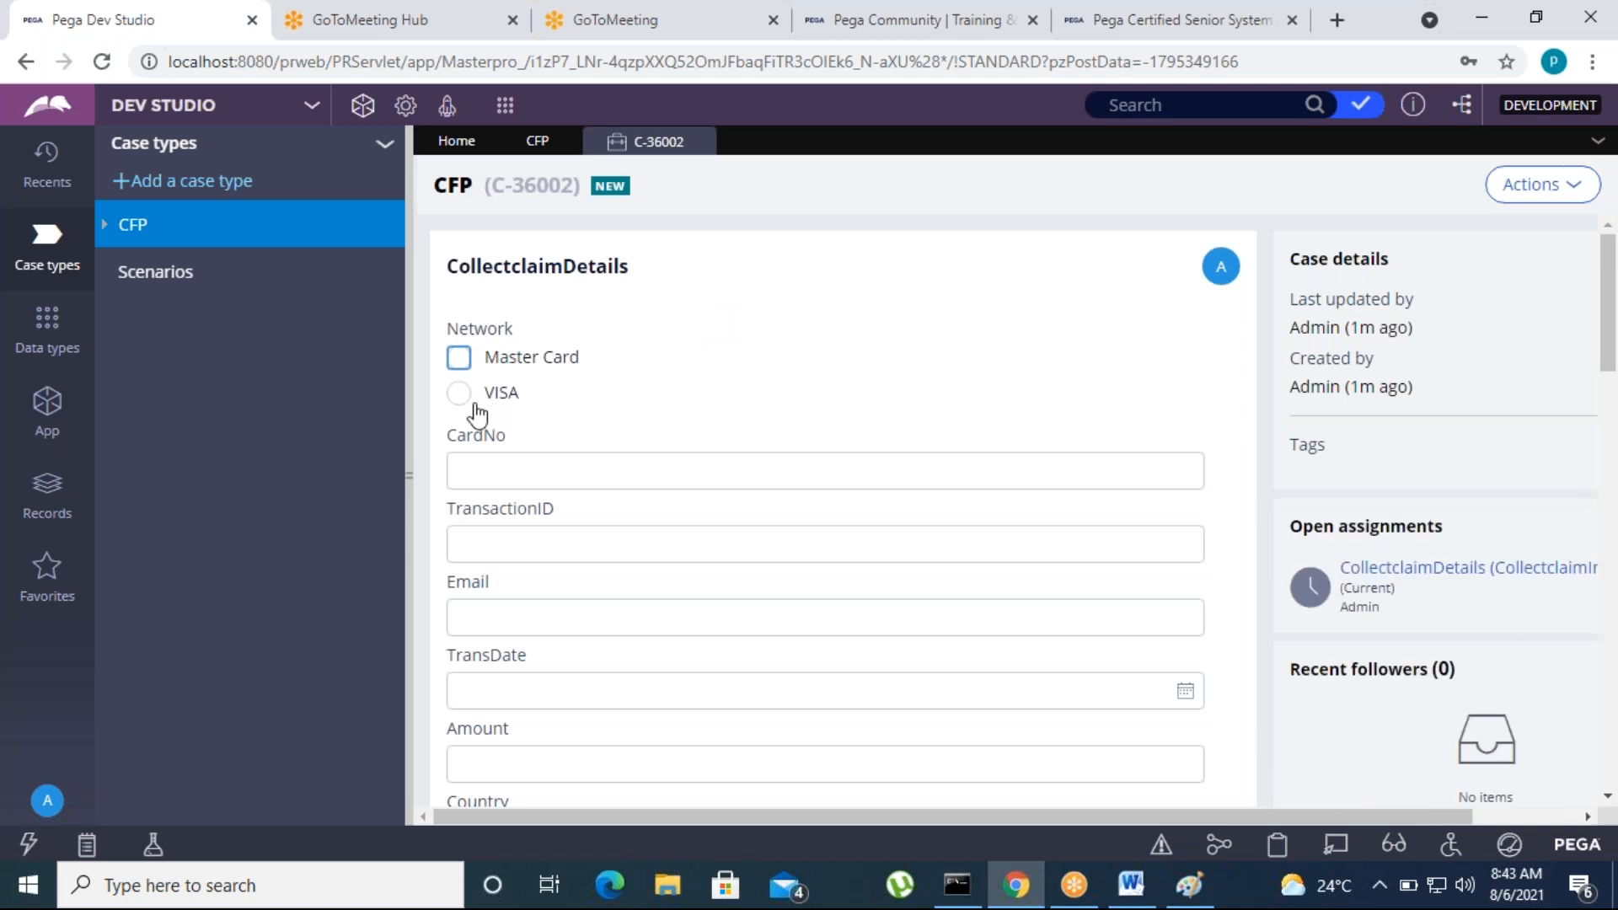
left_click(458, 359)
left_click(466, 470)
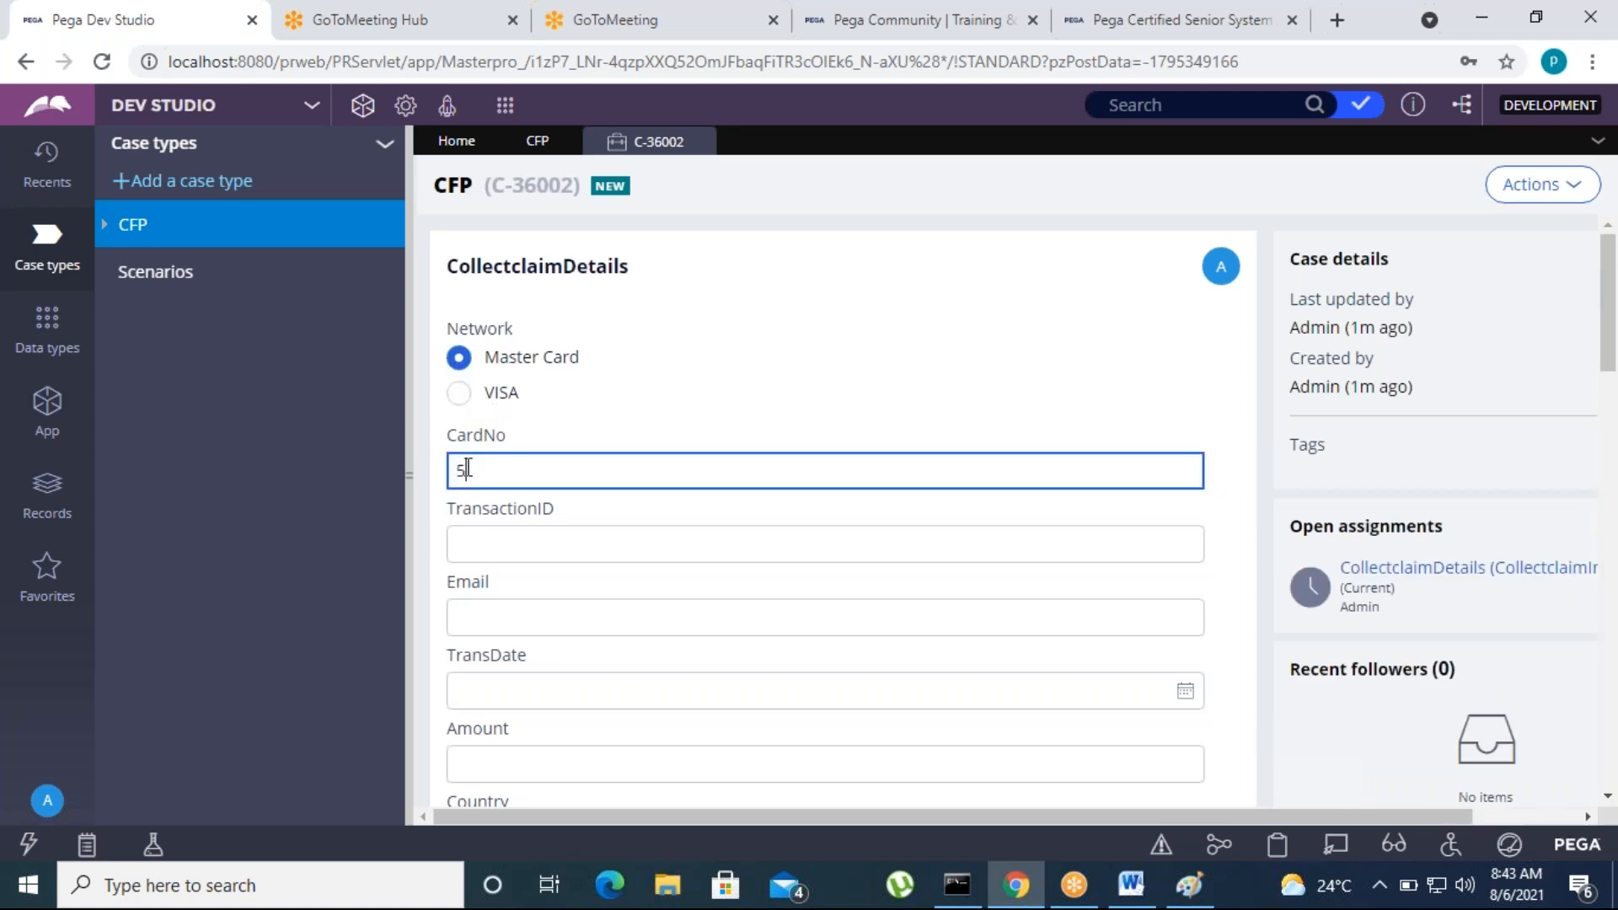
left_click(497, 533)
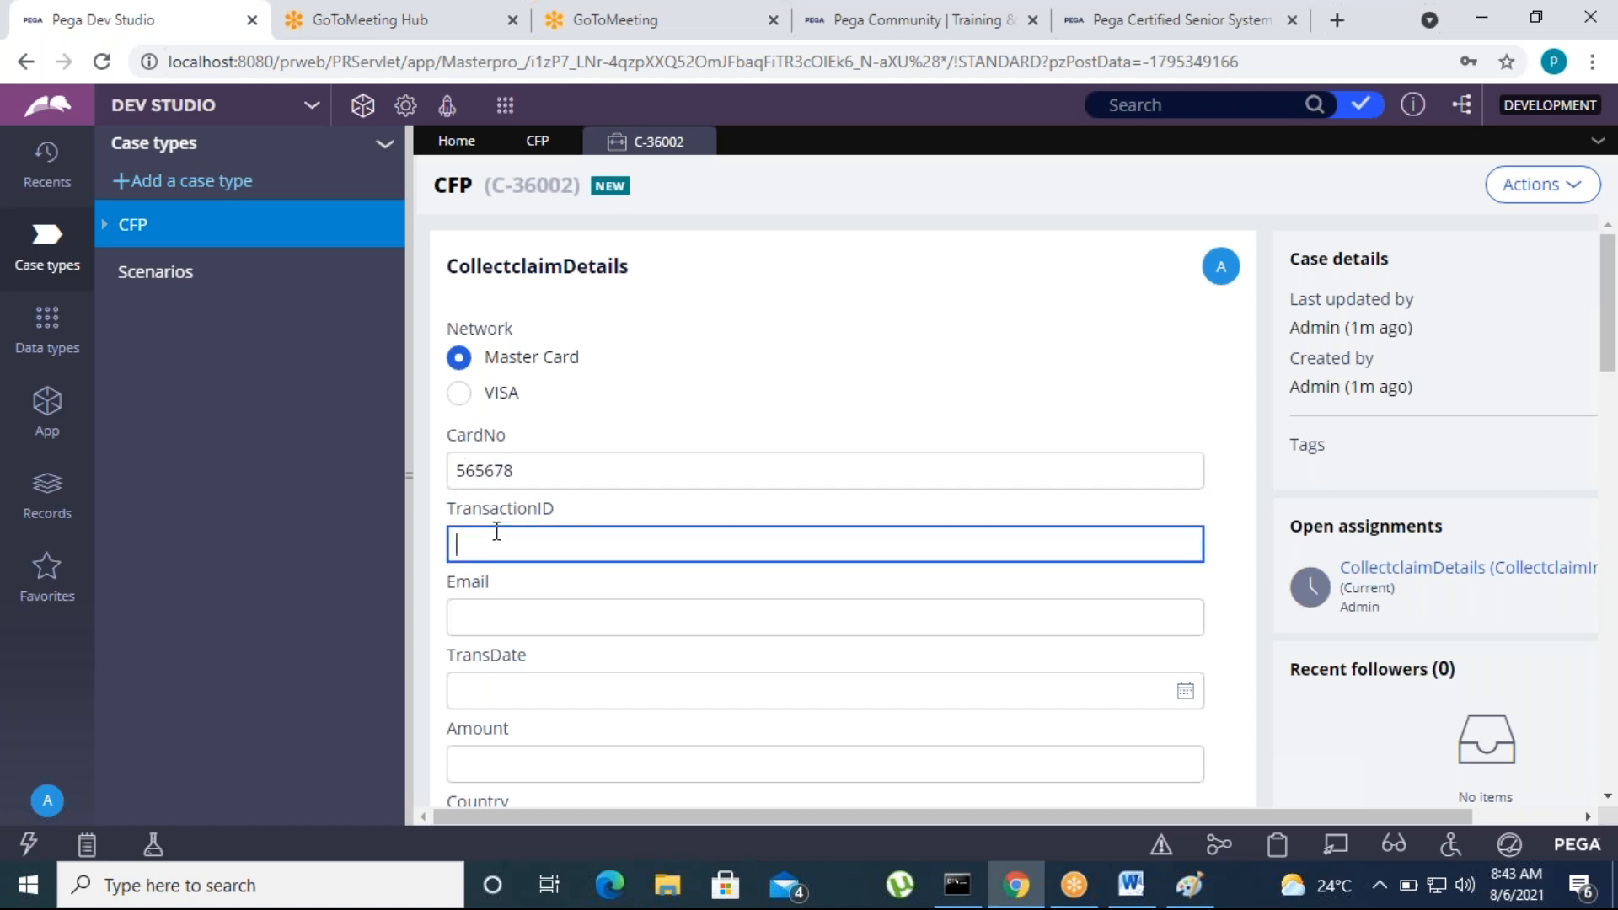
type("999")
left_click(1221, 502)
Fill in the account number and submit the claim details of the Master Card case
scroll(568, 644, "down", 5)
left_click(487, 633)
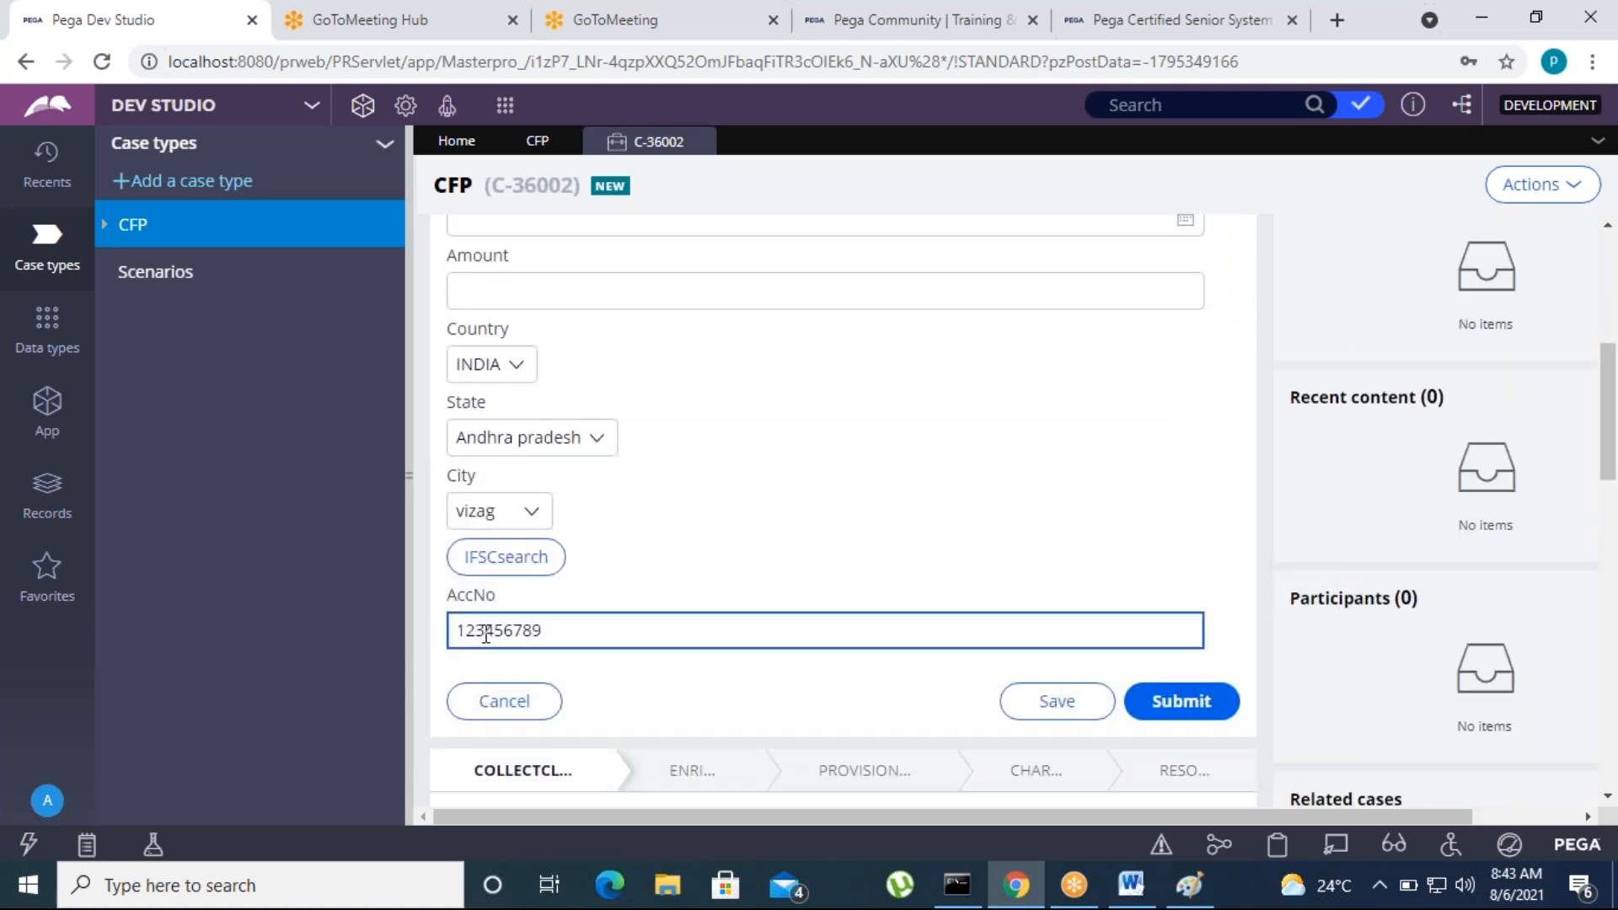
left_click(1180, 710)
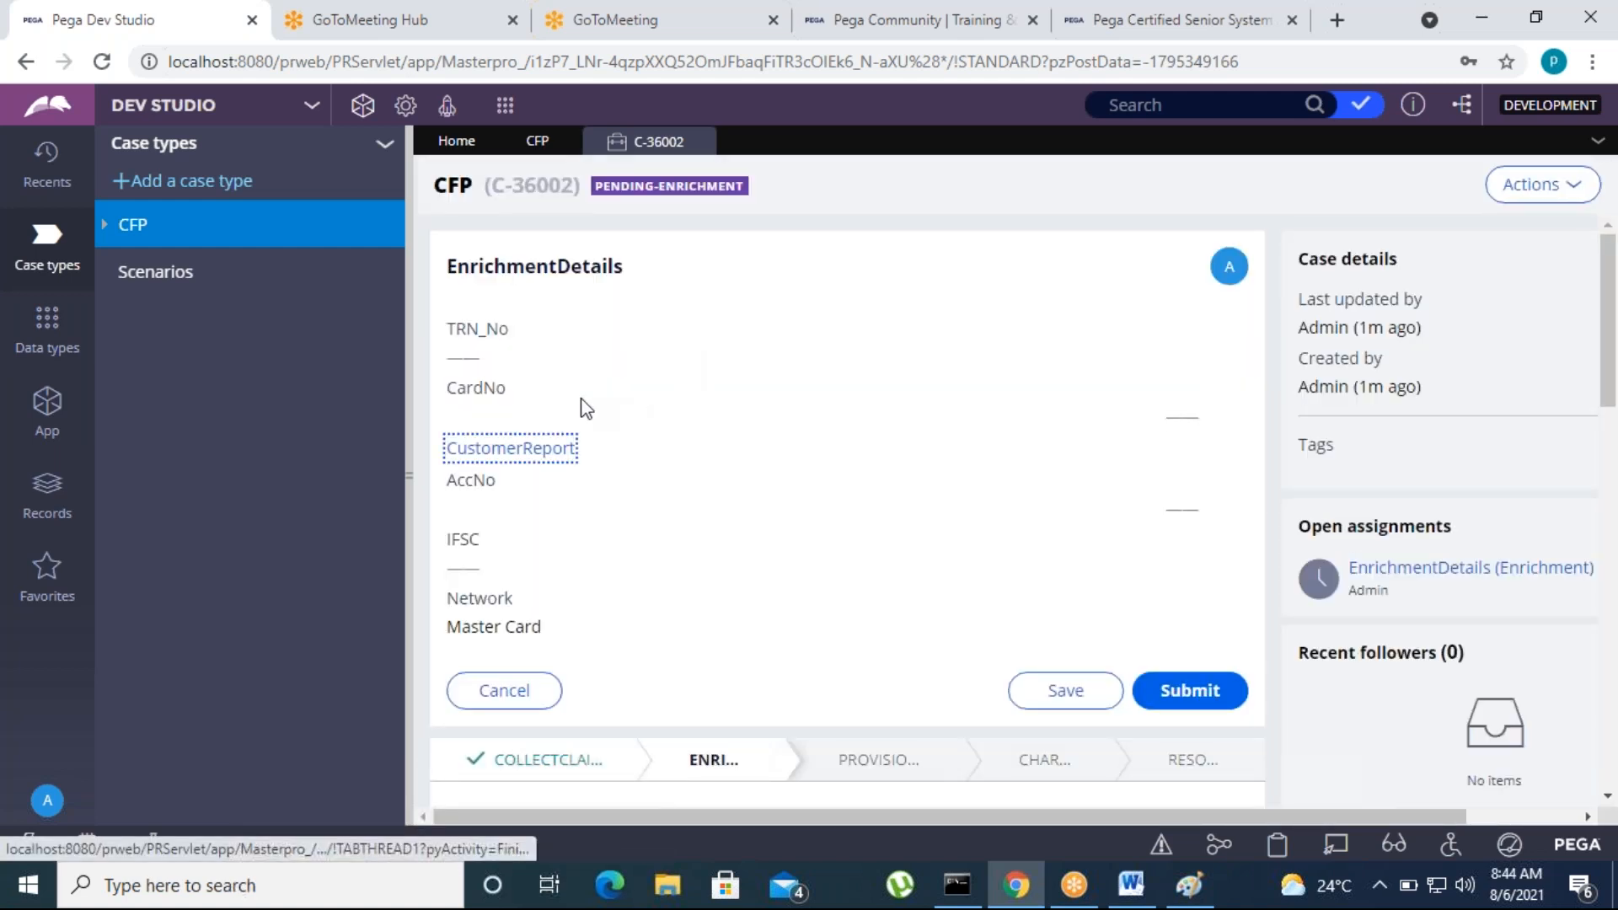
Close the submitted case and the CFP case type, and log off from the Masterpro application
left_click(847, 224)
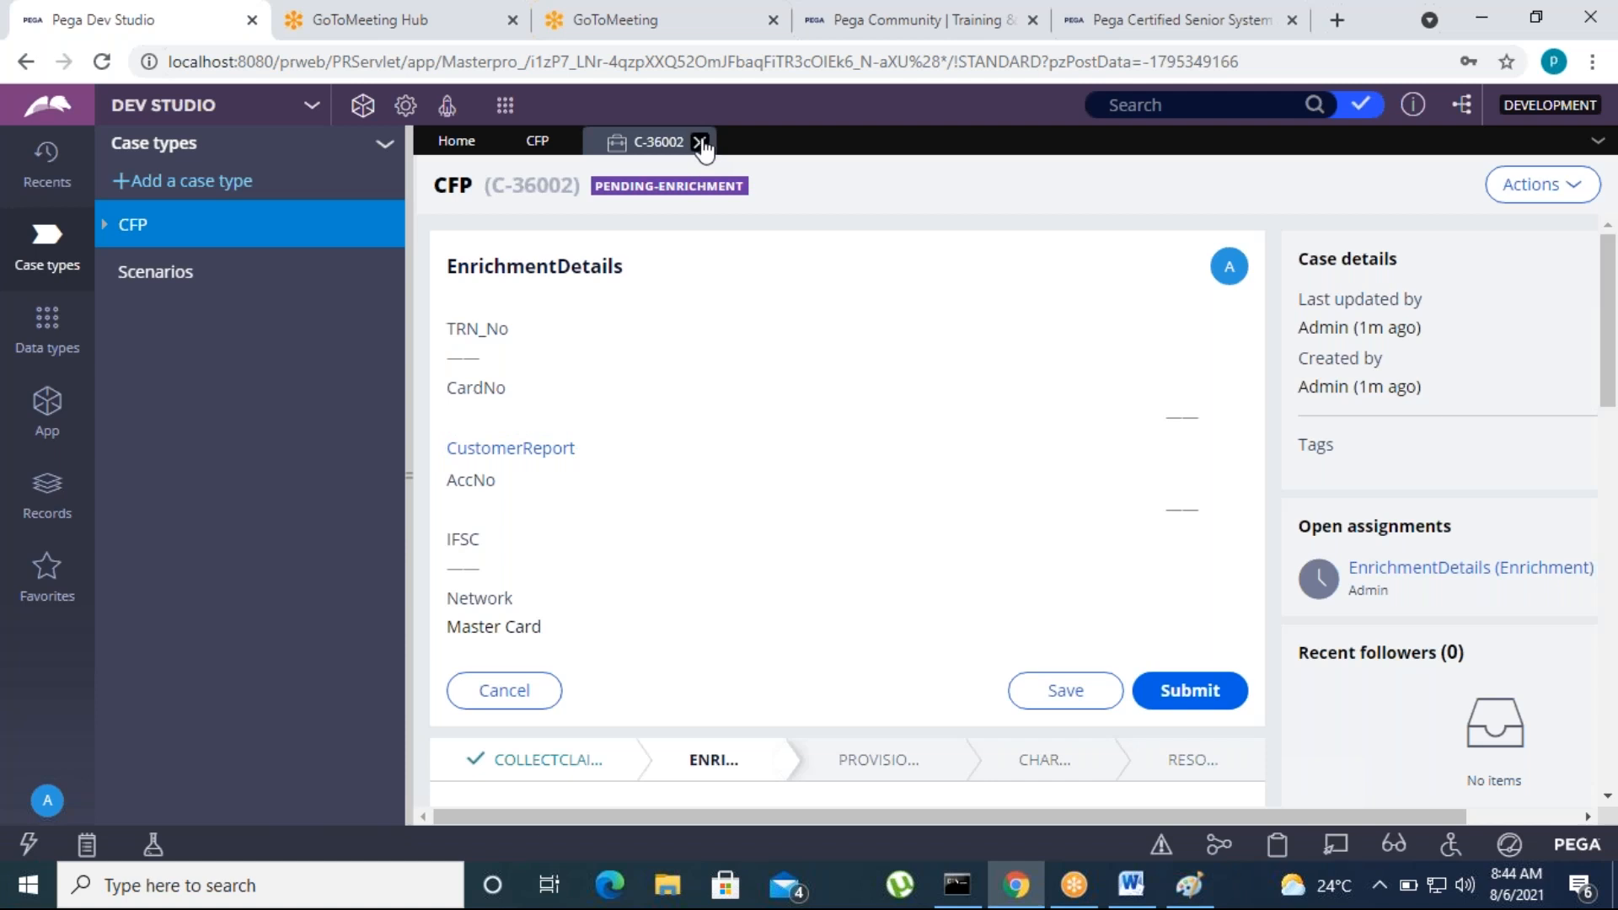
left_click(700, 142)
left_click(563, 140)
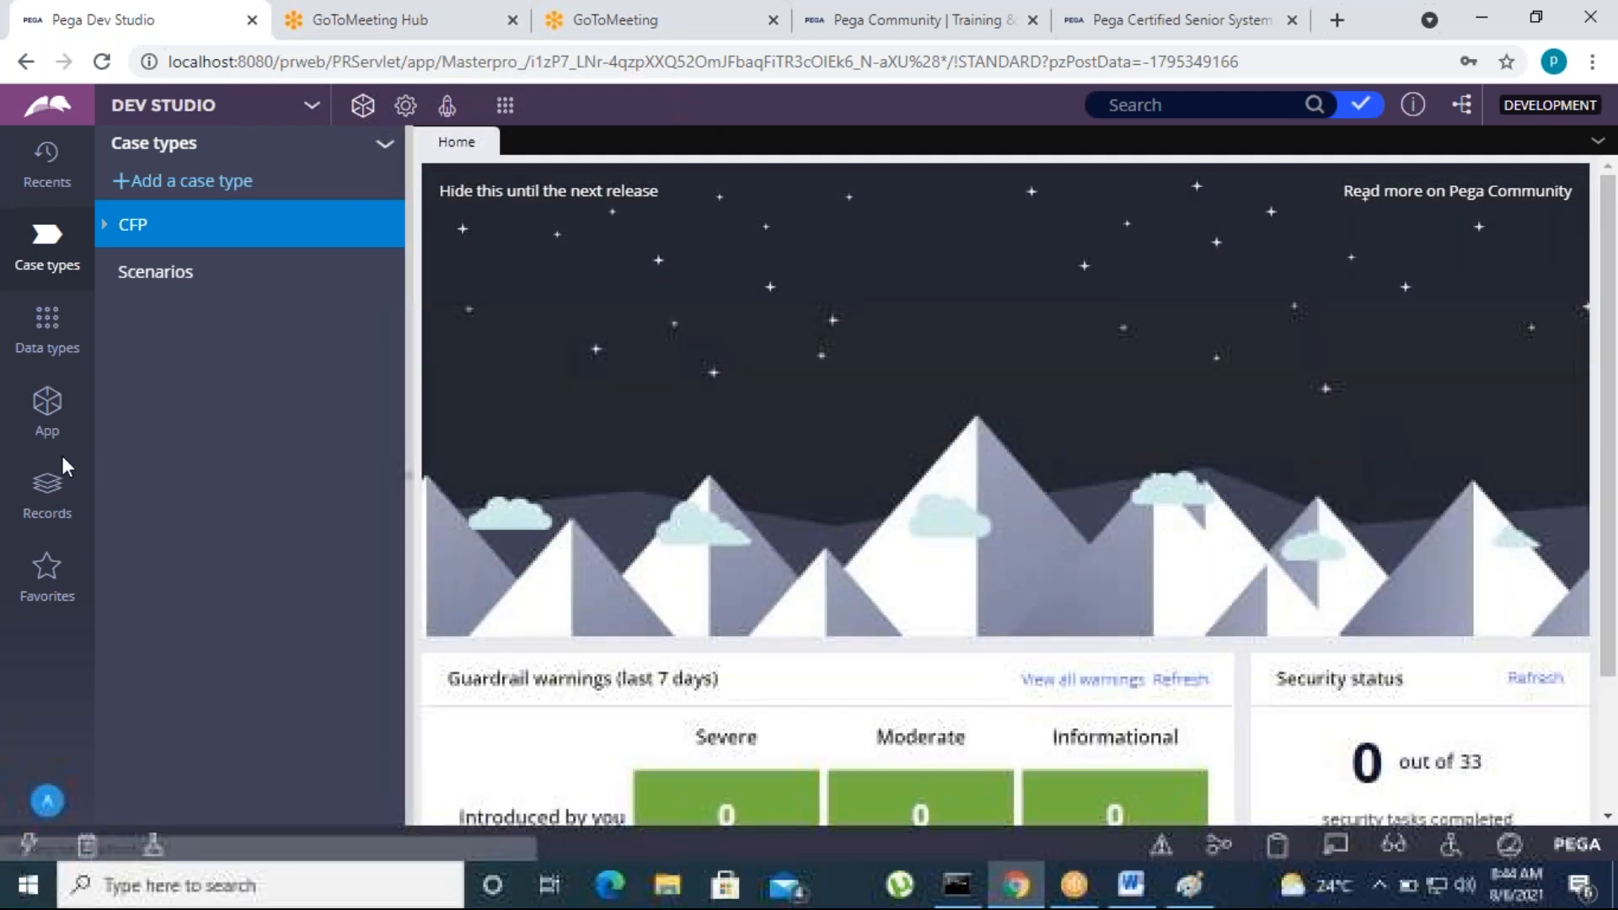
left_click(47, 430)
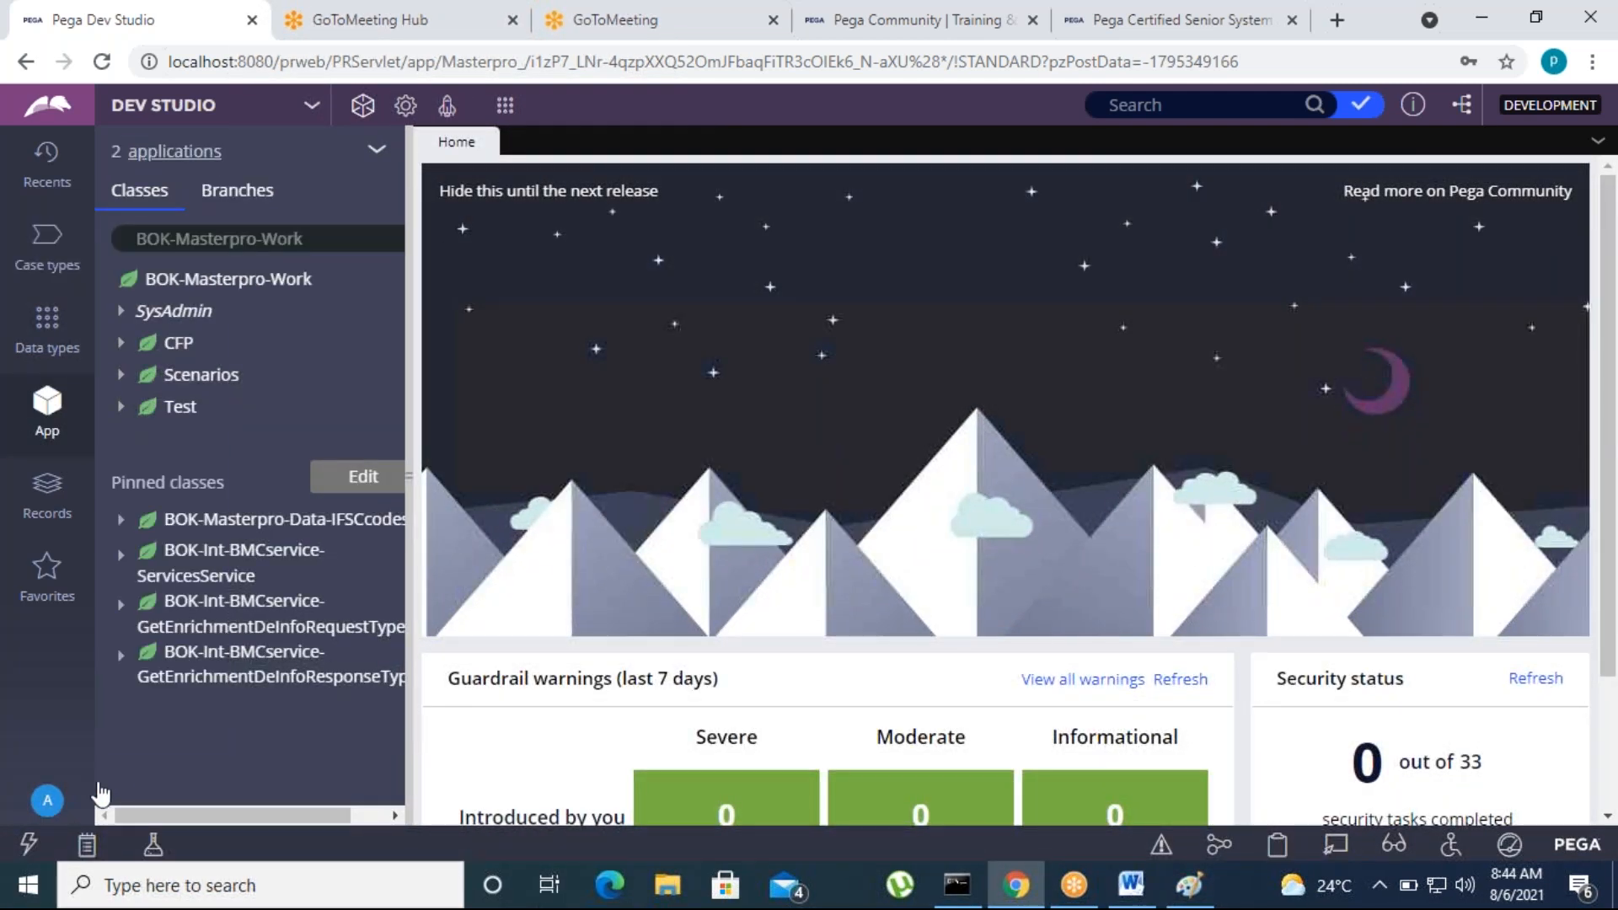
left_click(67, 807)
left_click(63, 767)
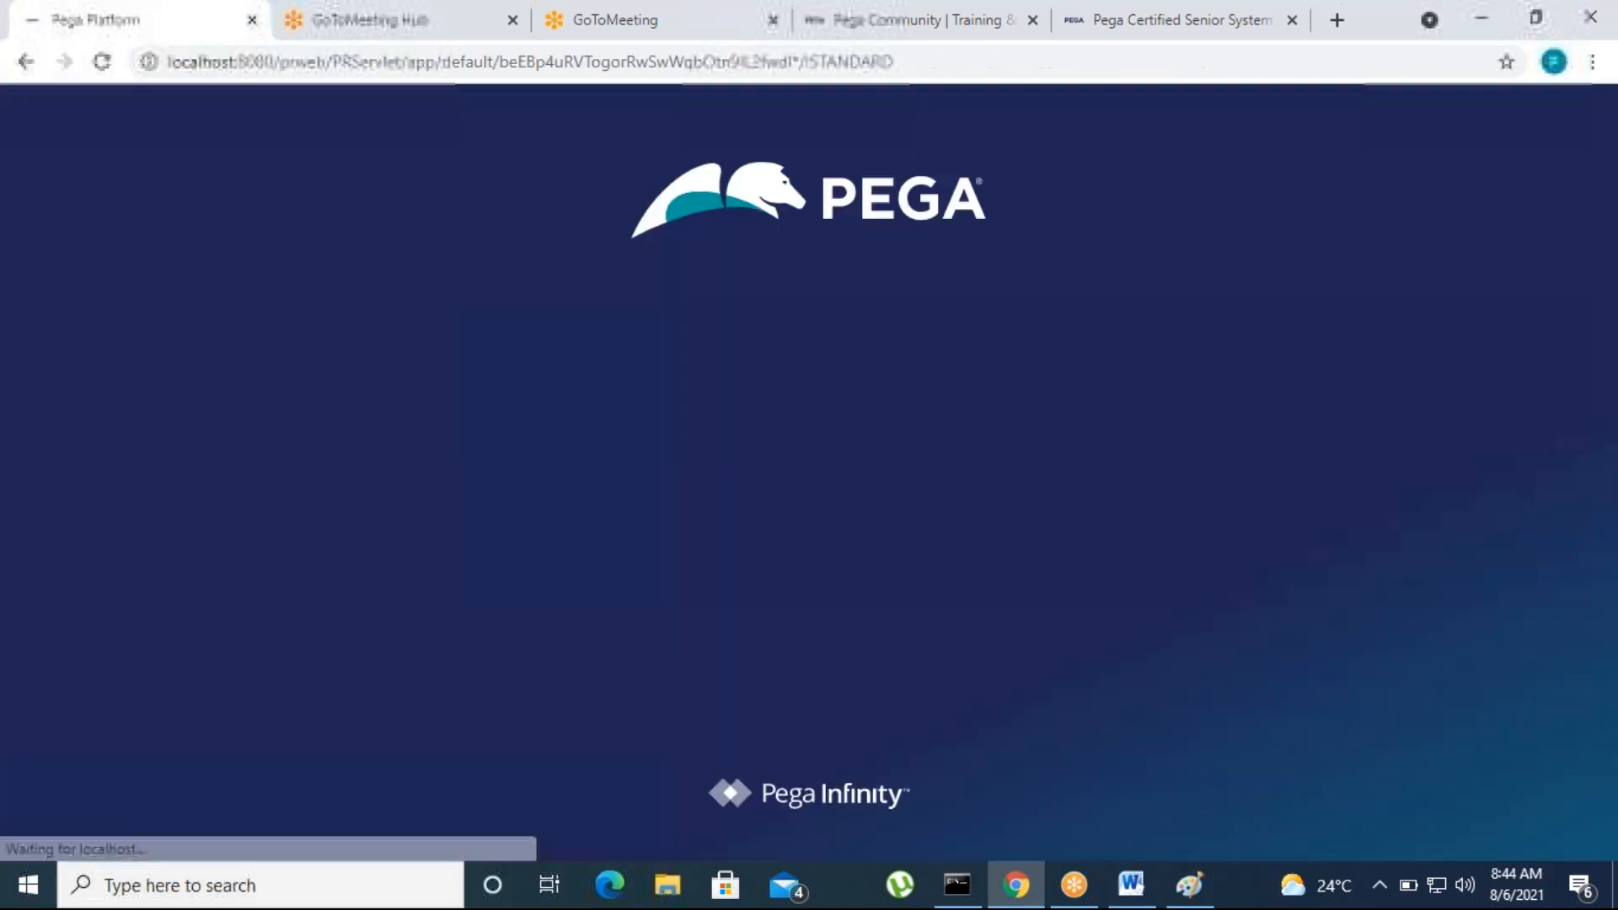
Log in with the BCards administrator account, entering its user name and password
type("A")
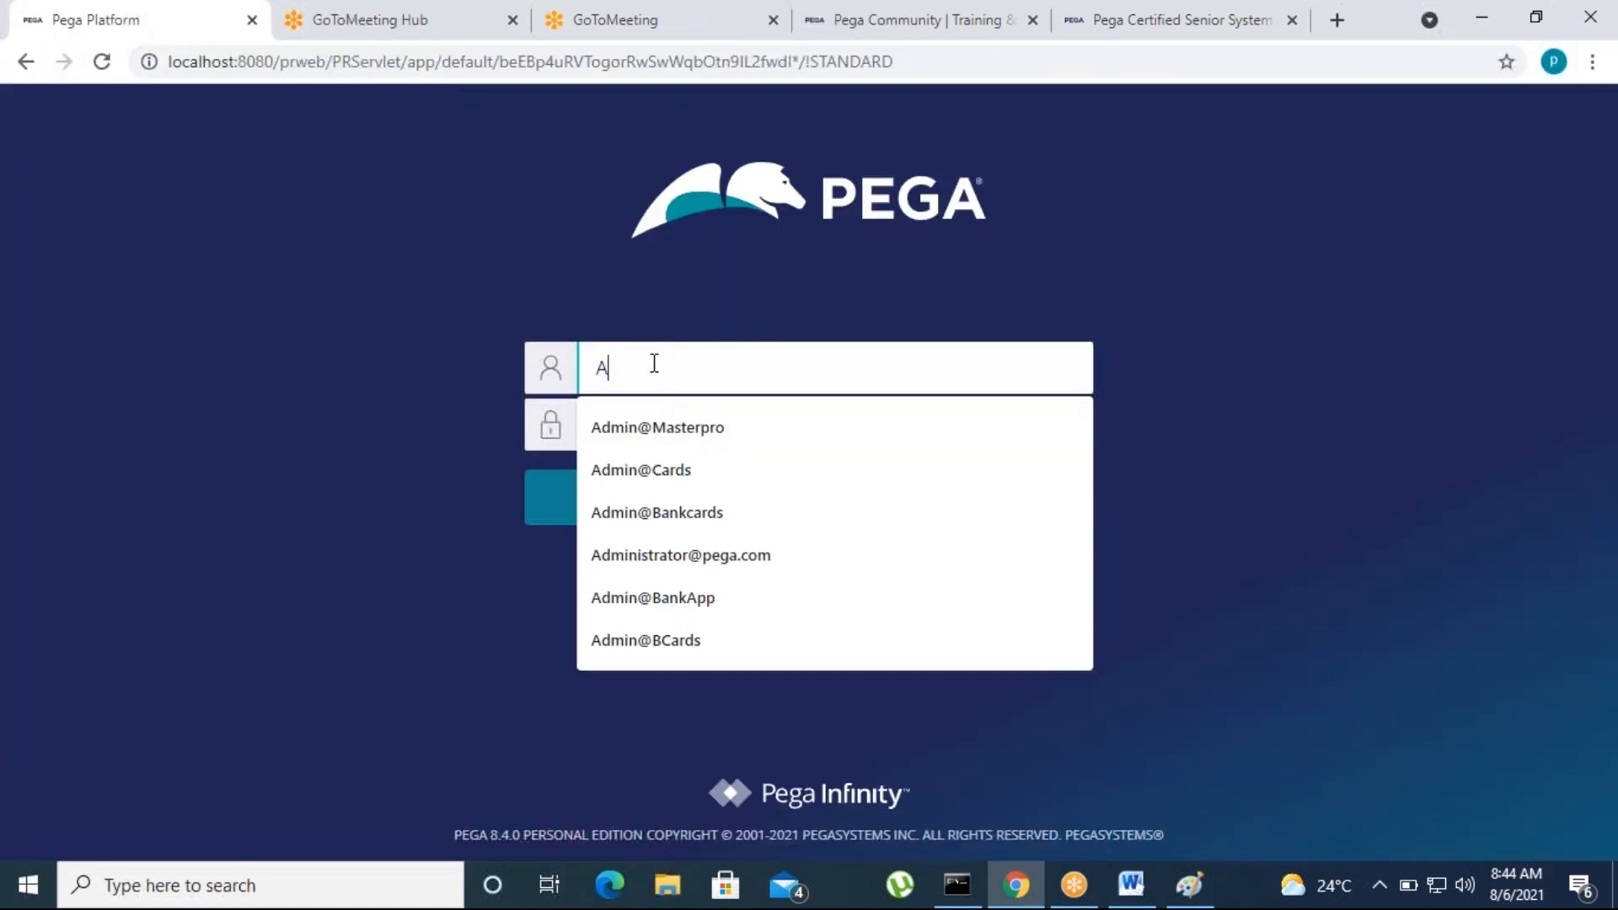
type("dmin@BCards")
left_click(651, 586)
left_click(668, 423)
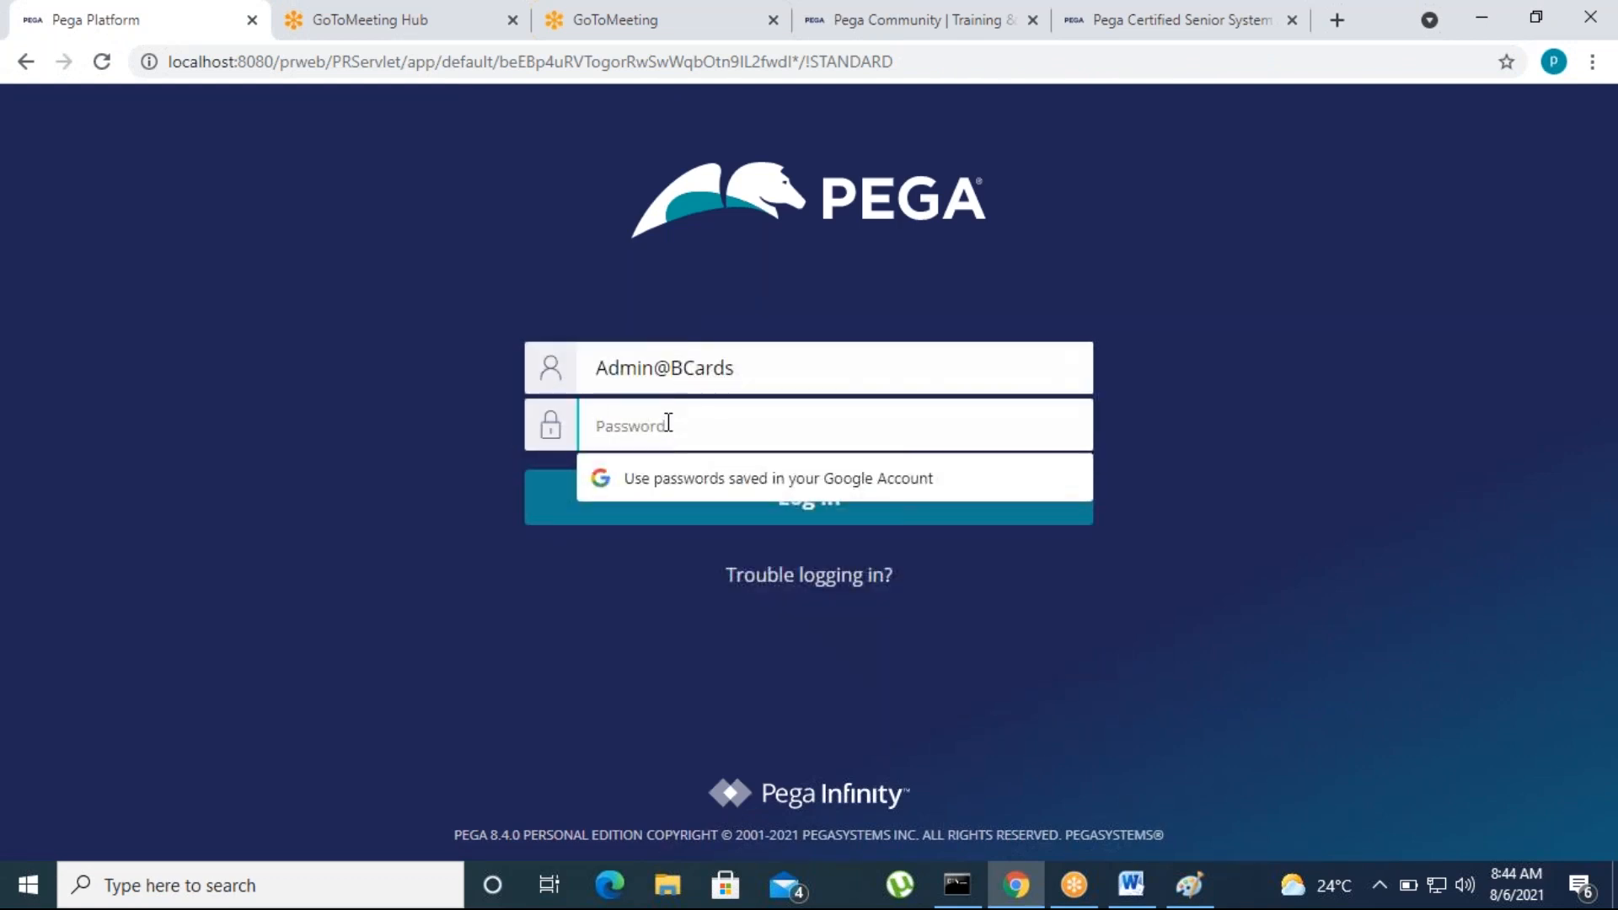
type("rules")
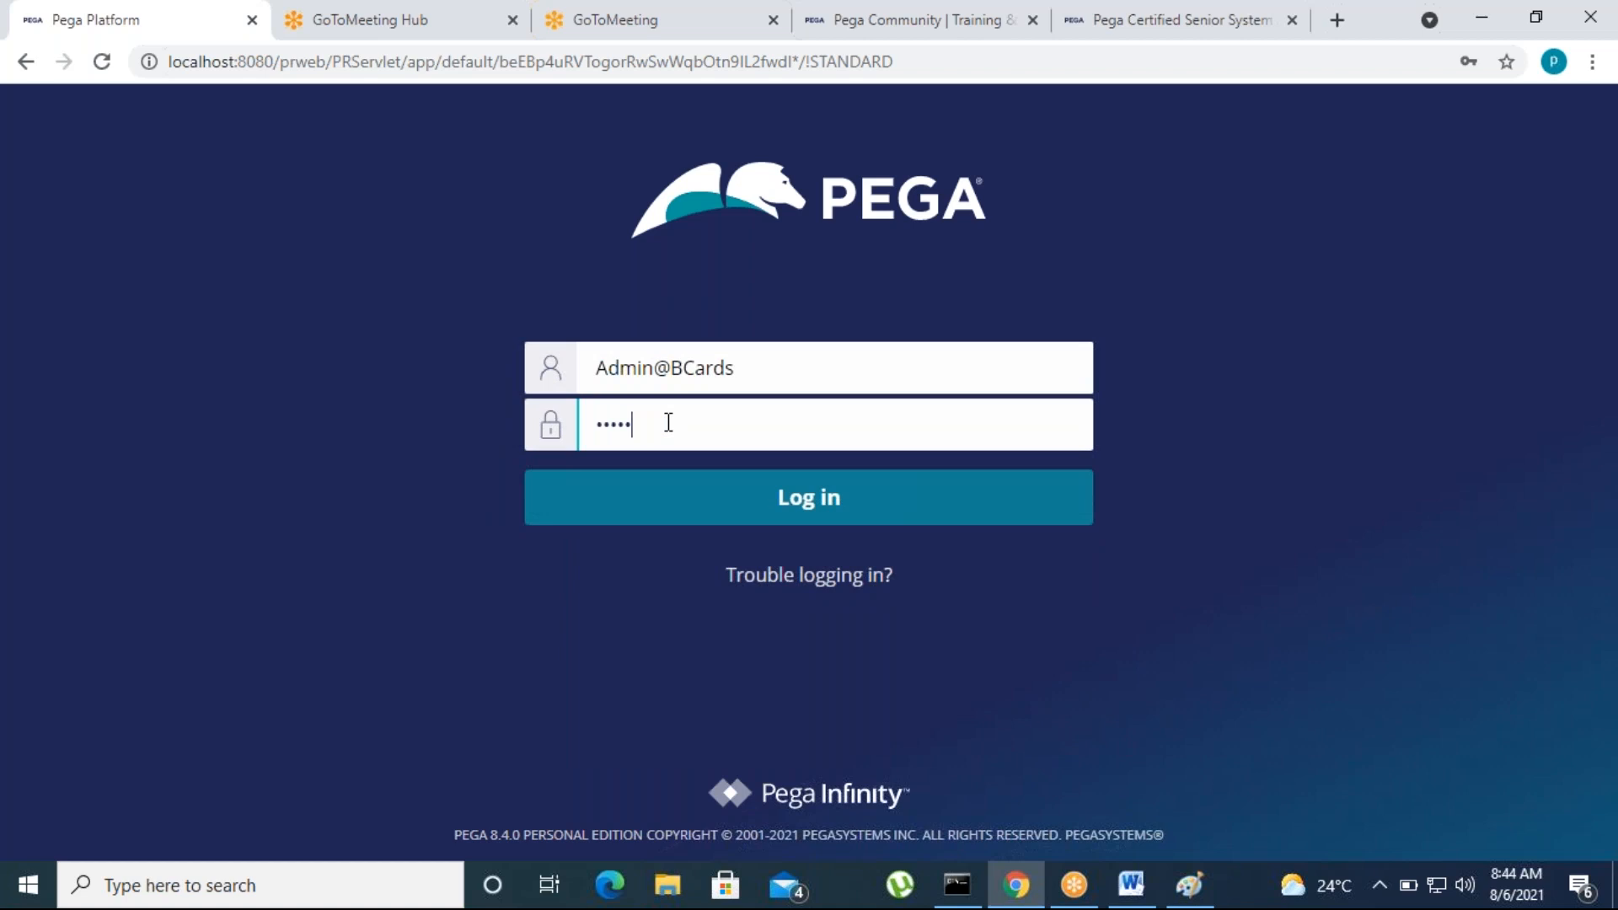
key("Return")
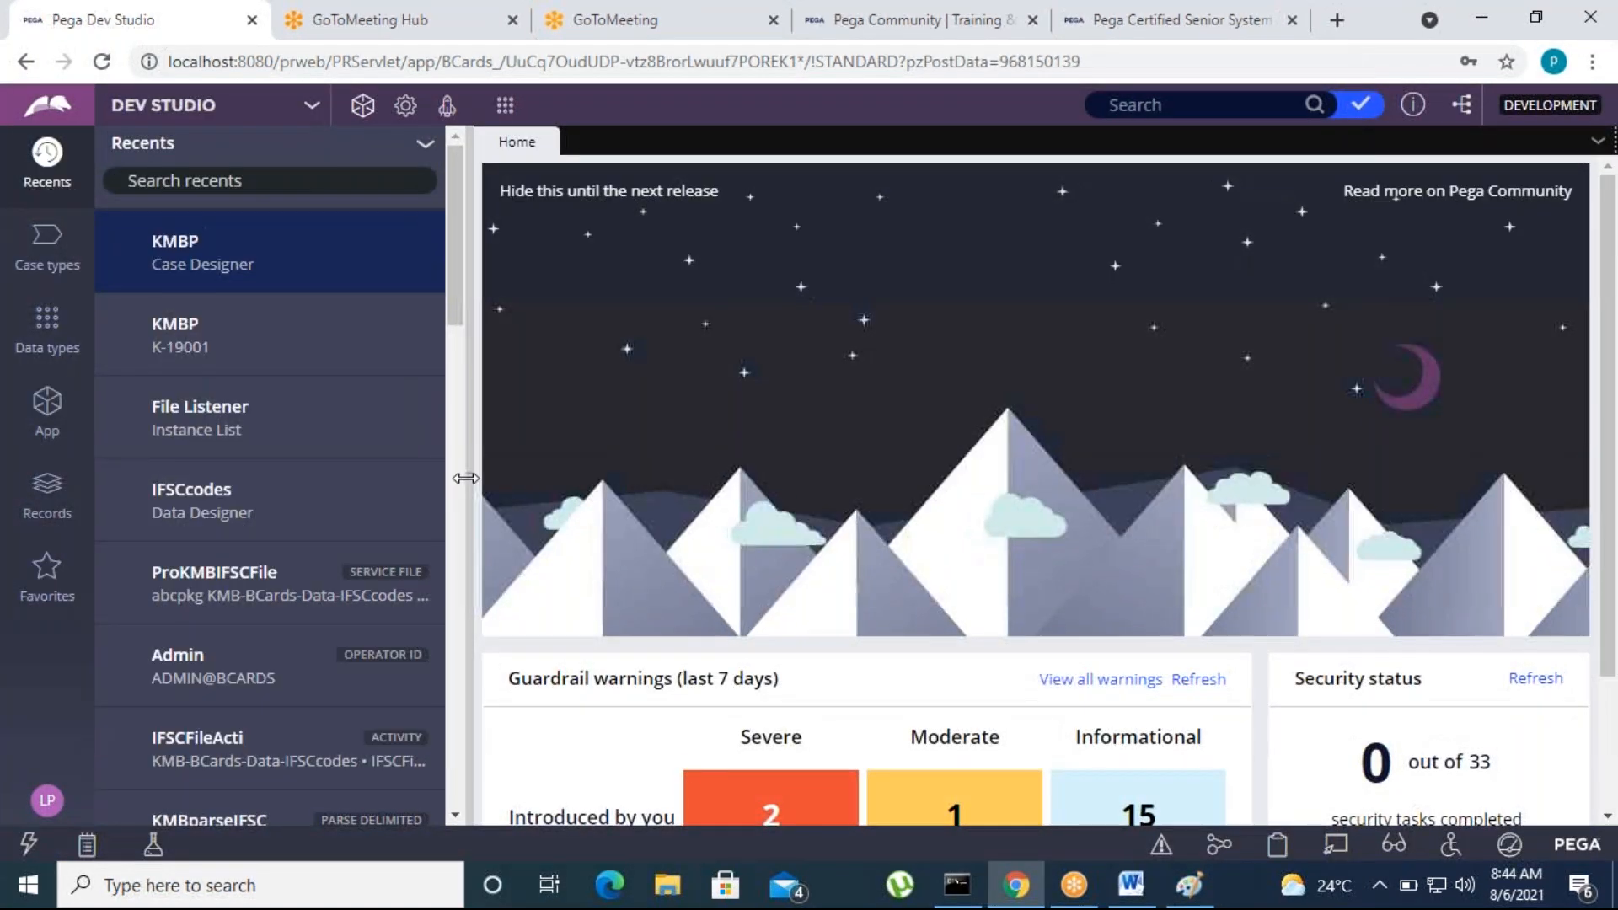
Open the KMBP case type and delete the Search duplicate cases step from the CollectclaimInfo process
left_click(47, 253)
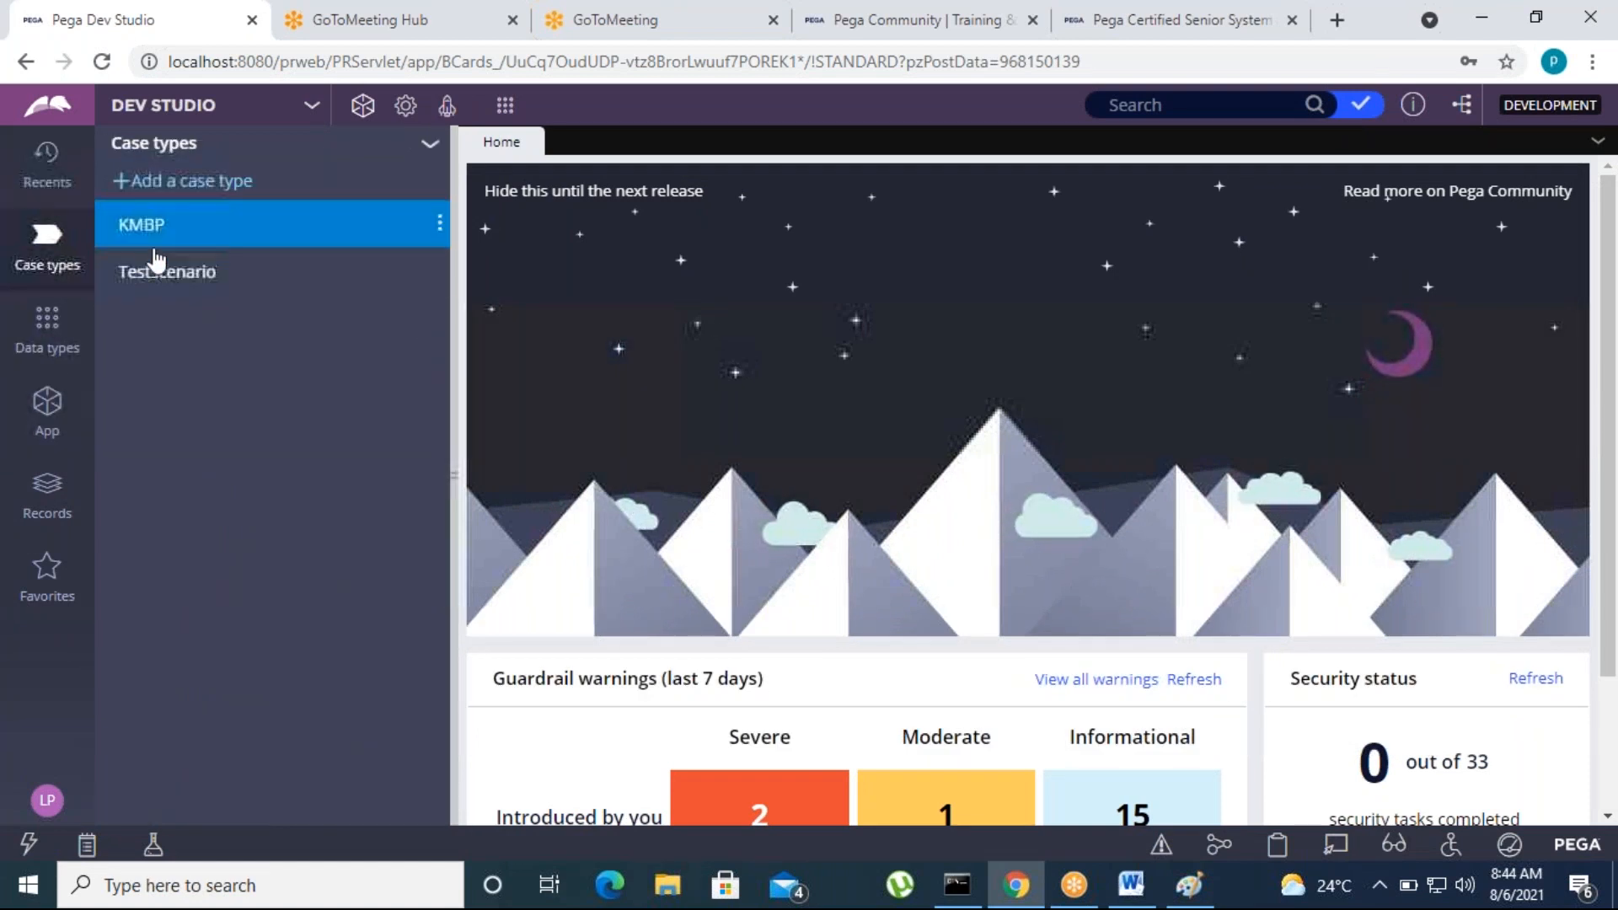
left_click(156, 224)
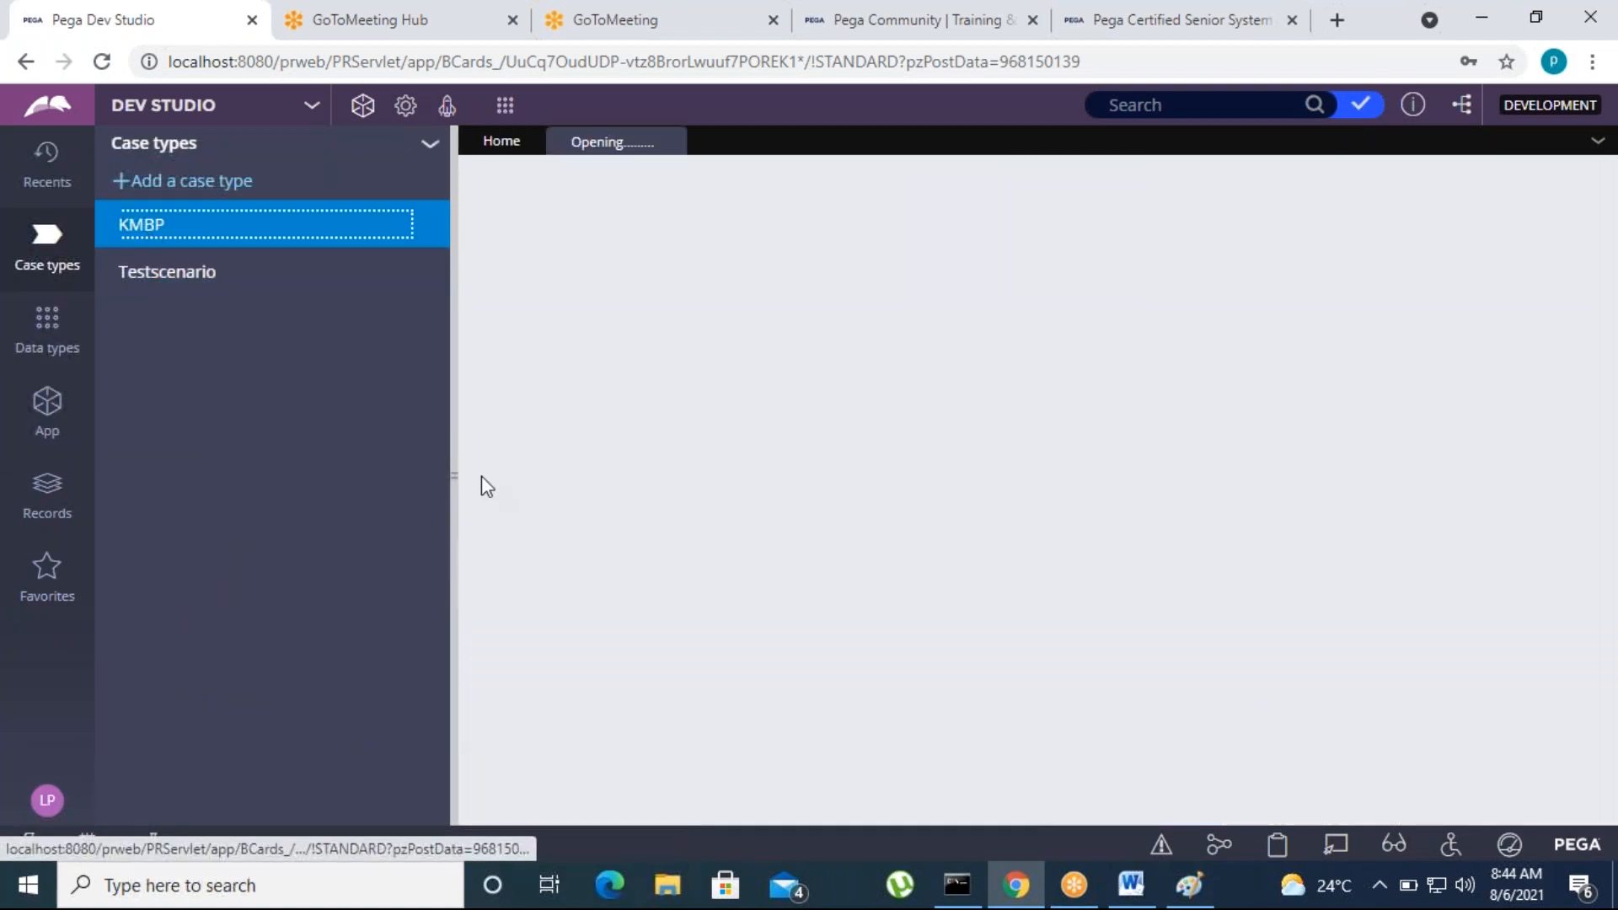
left_click_drag(449, 474, 269, 498)
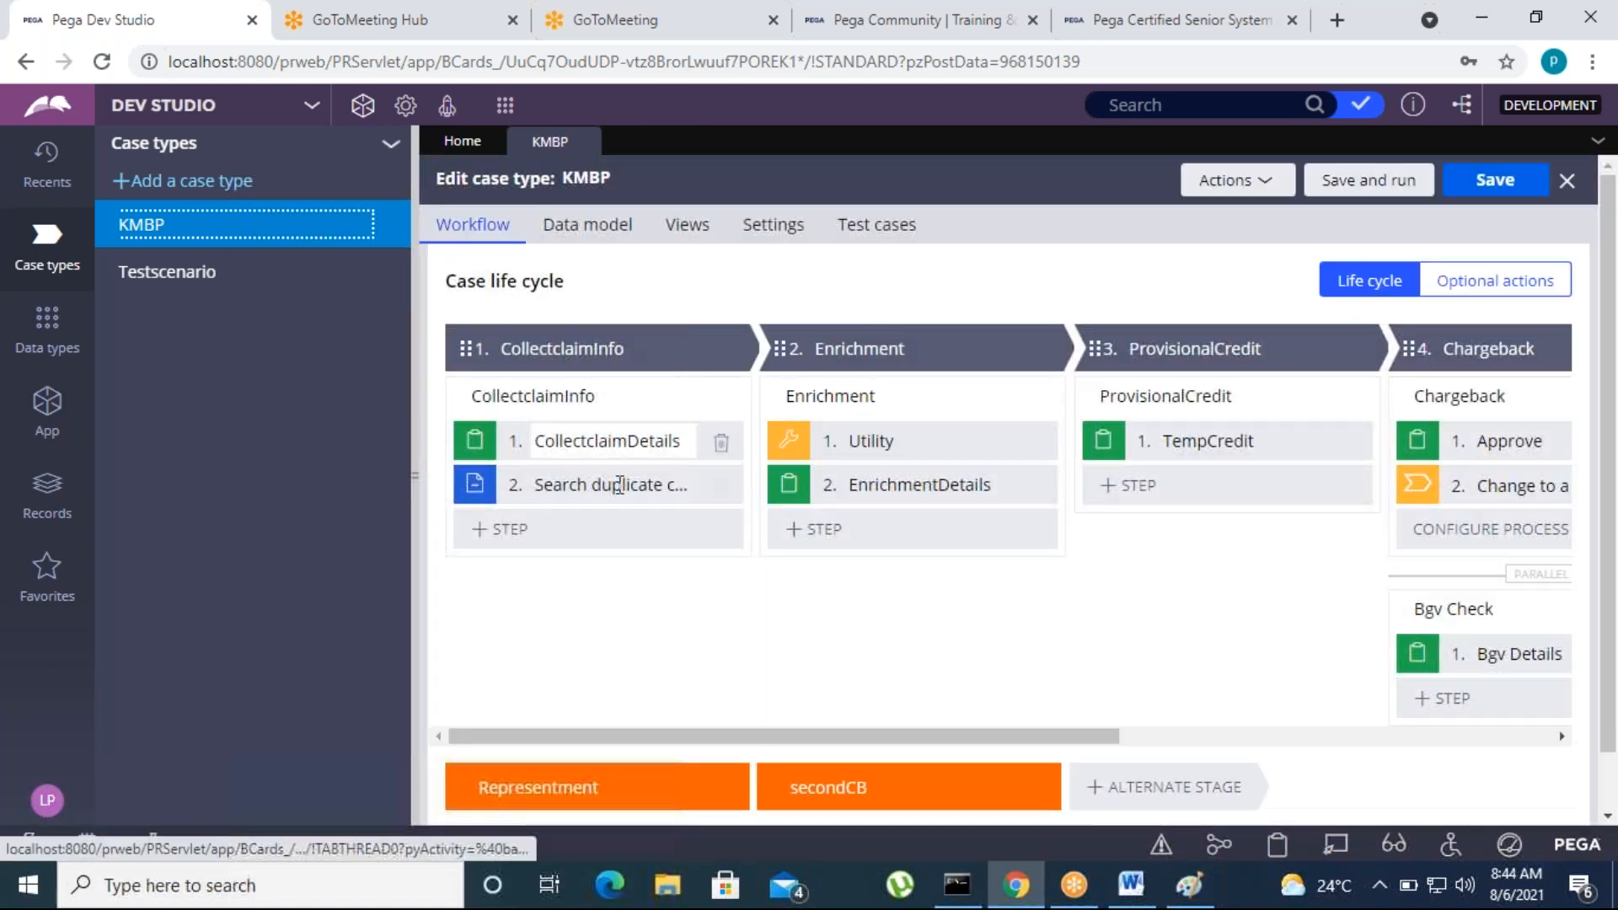
left_click(601, 497)
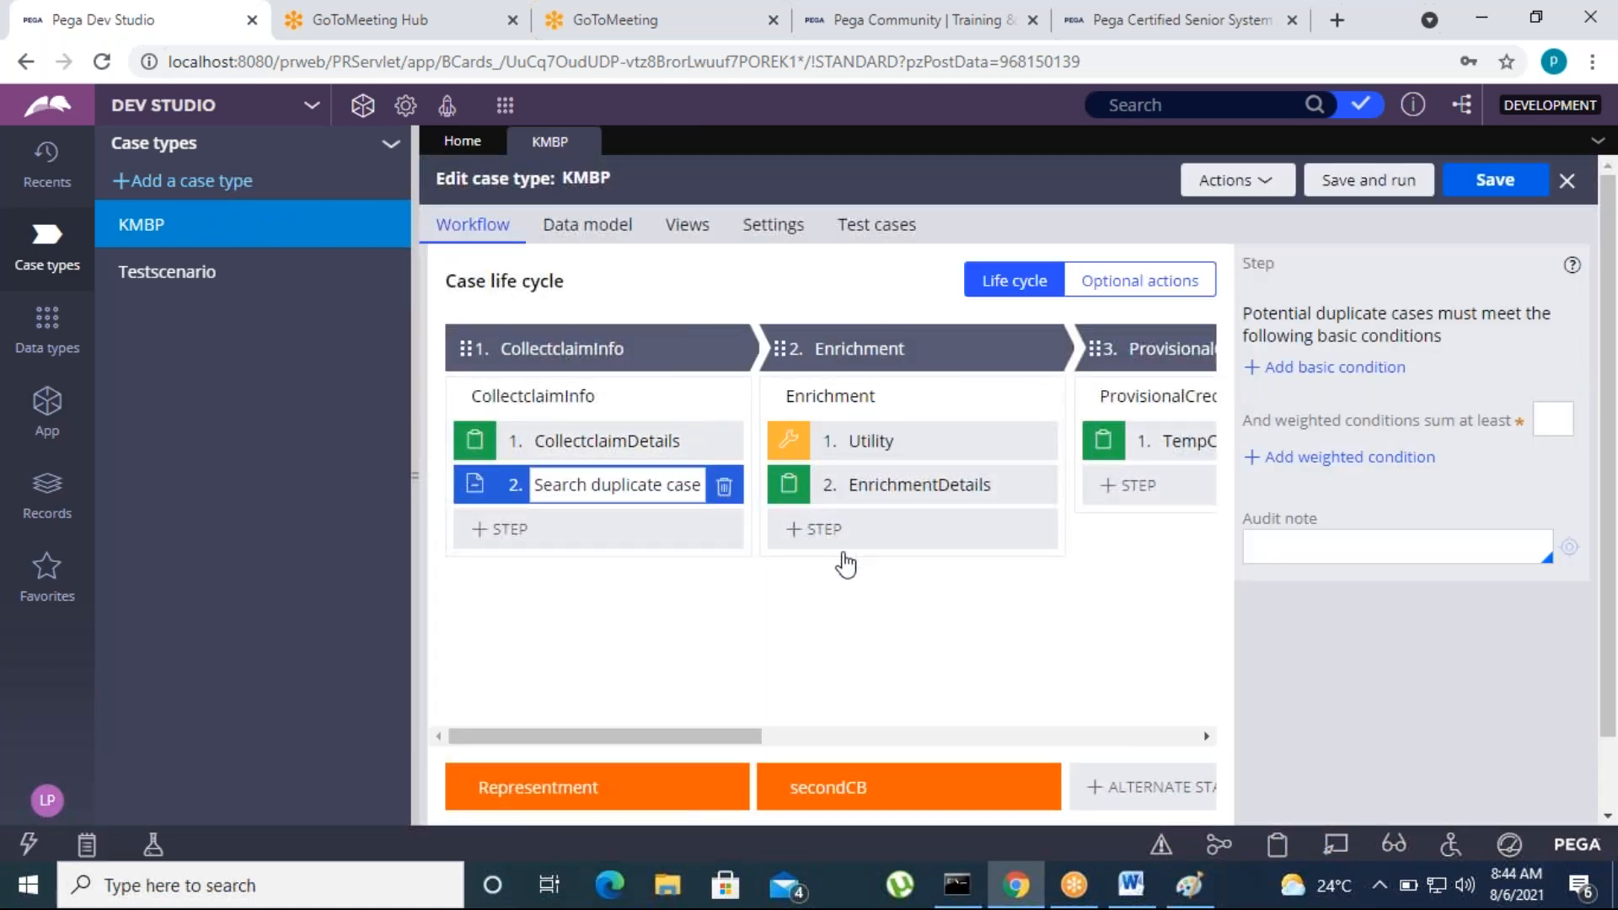
left_click(722, 487)
Add a second process named Search to the CollectclaimInfo stage and delete its default step
left_click(733, 348)
left_click(770, 373)
left_click(631, 542)
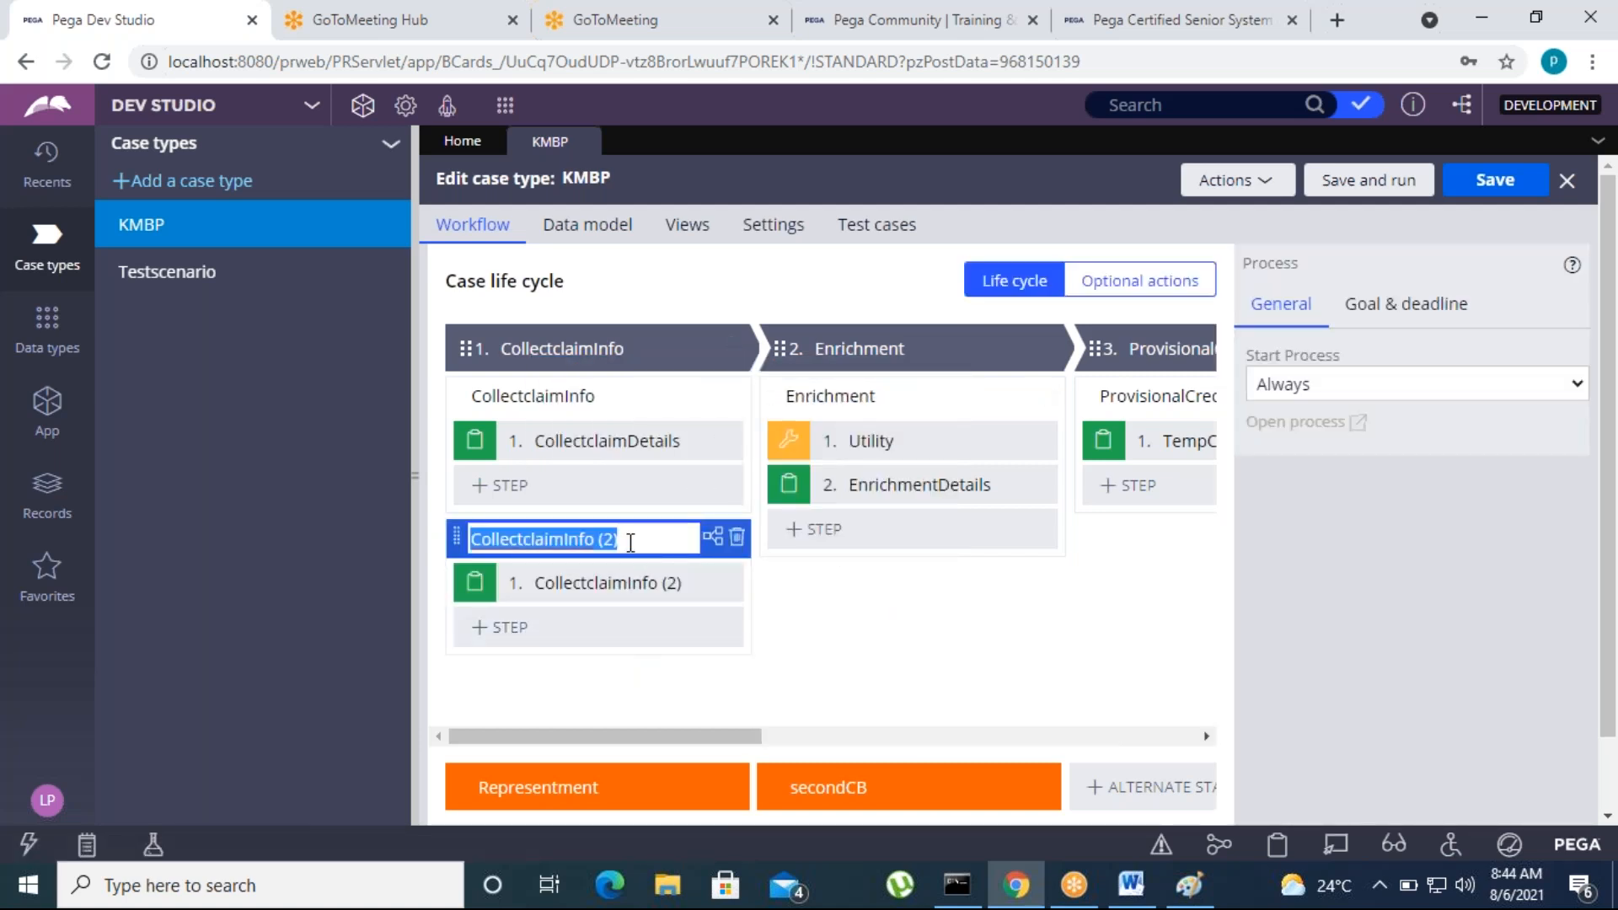
type("Search")
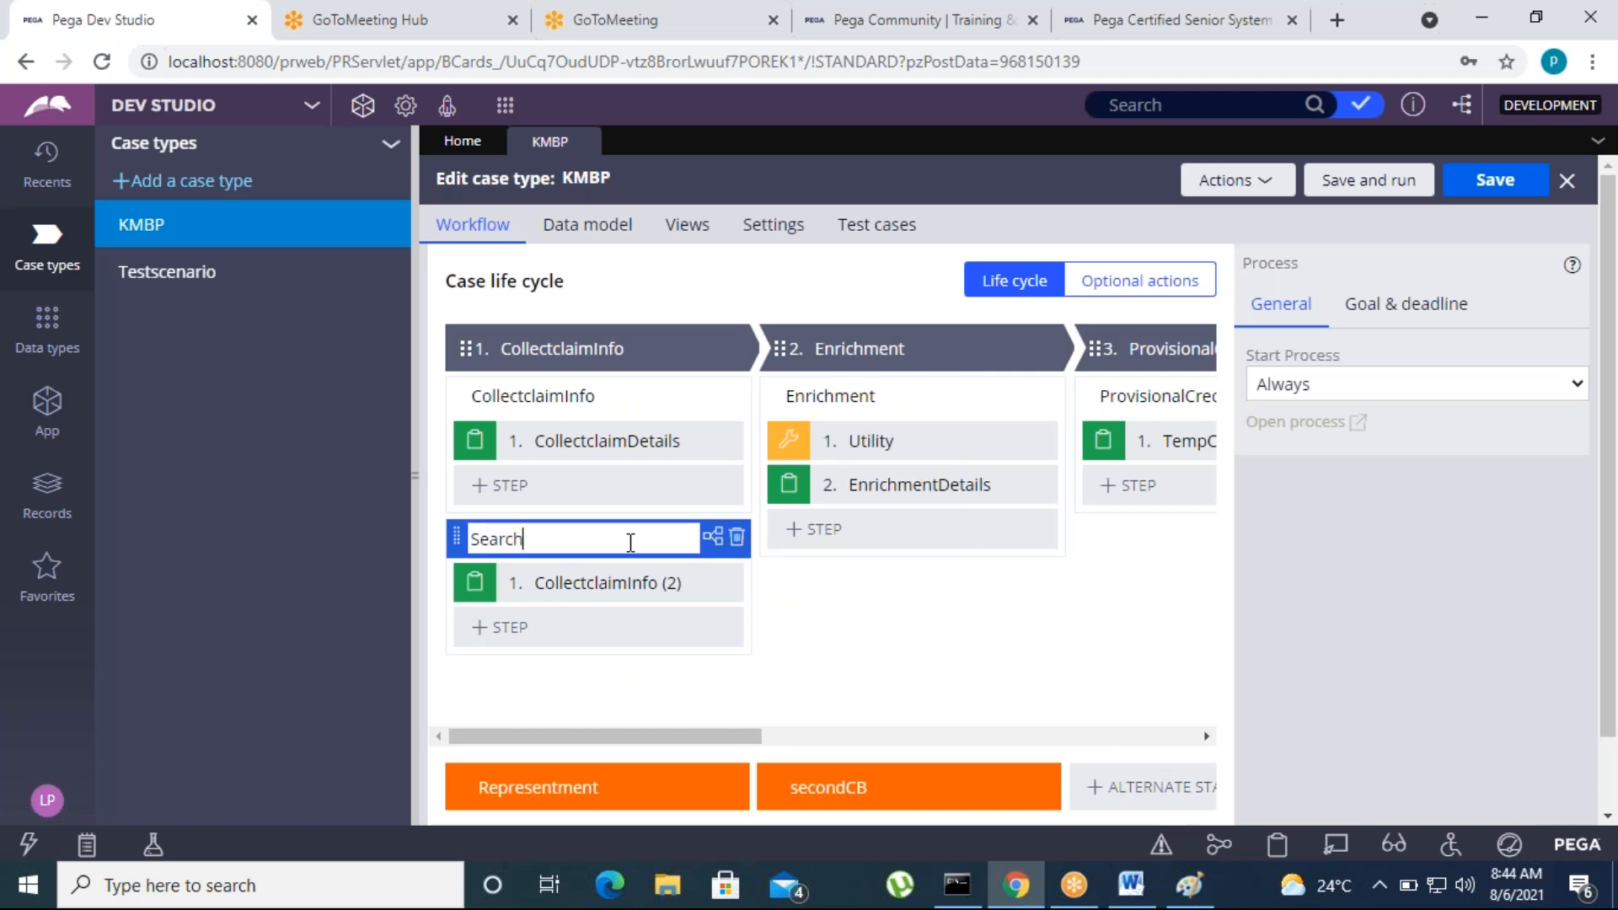
left_click(722, 585)
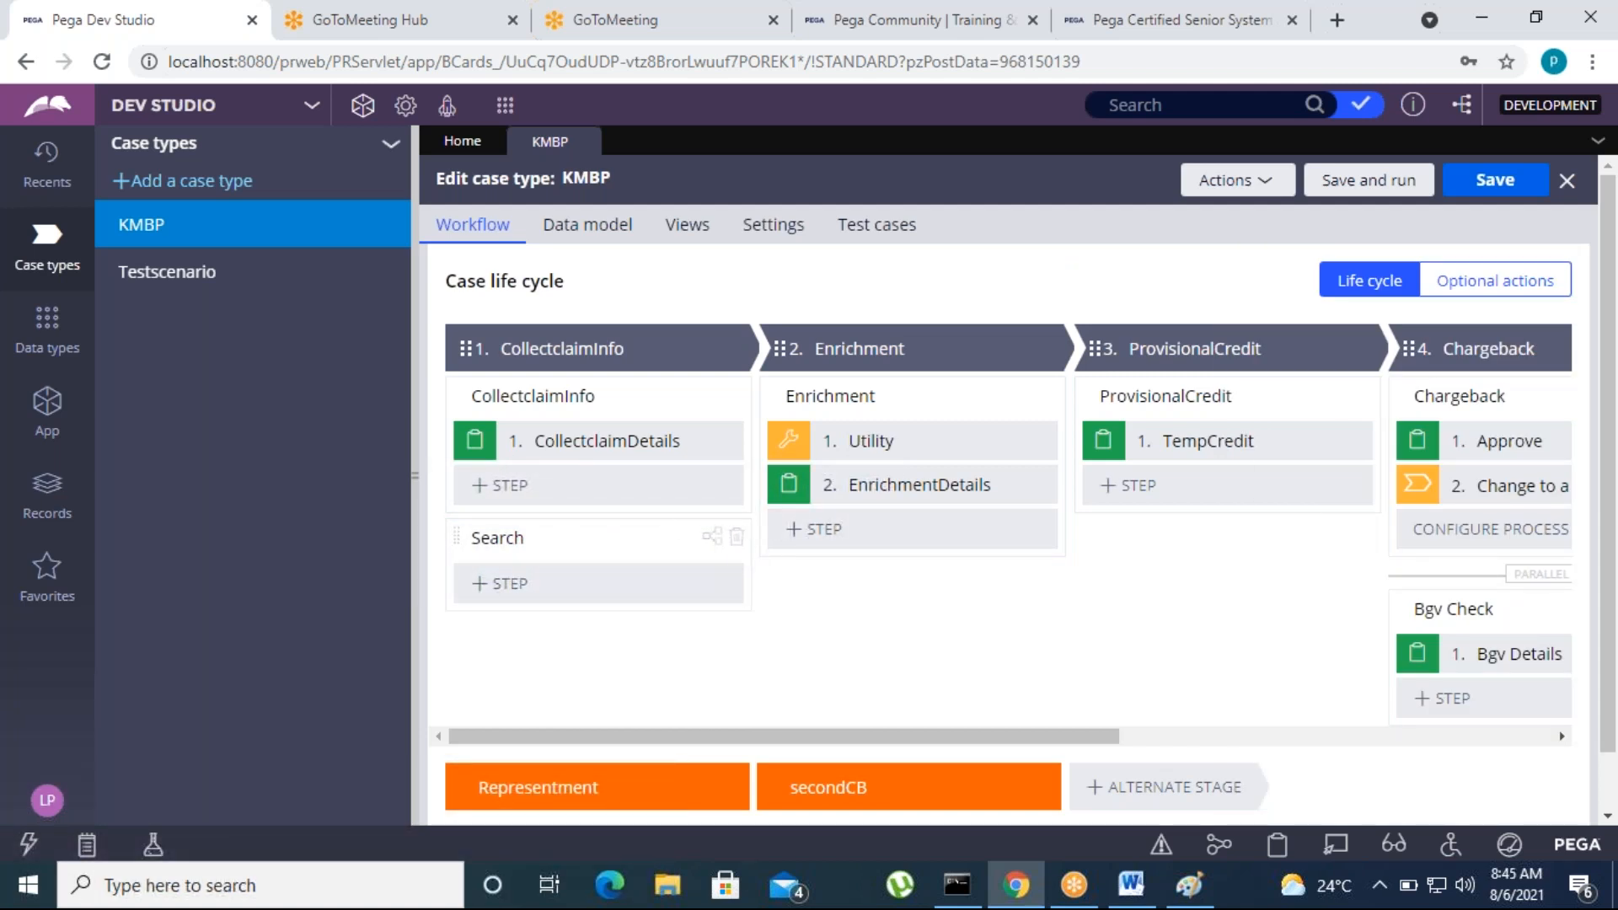
Add a Search duplicate cases step to the Search process and show its configuration
left_click(522, 590)
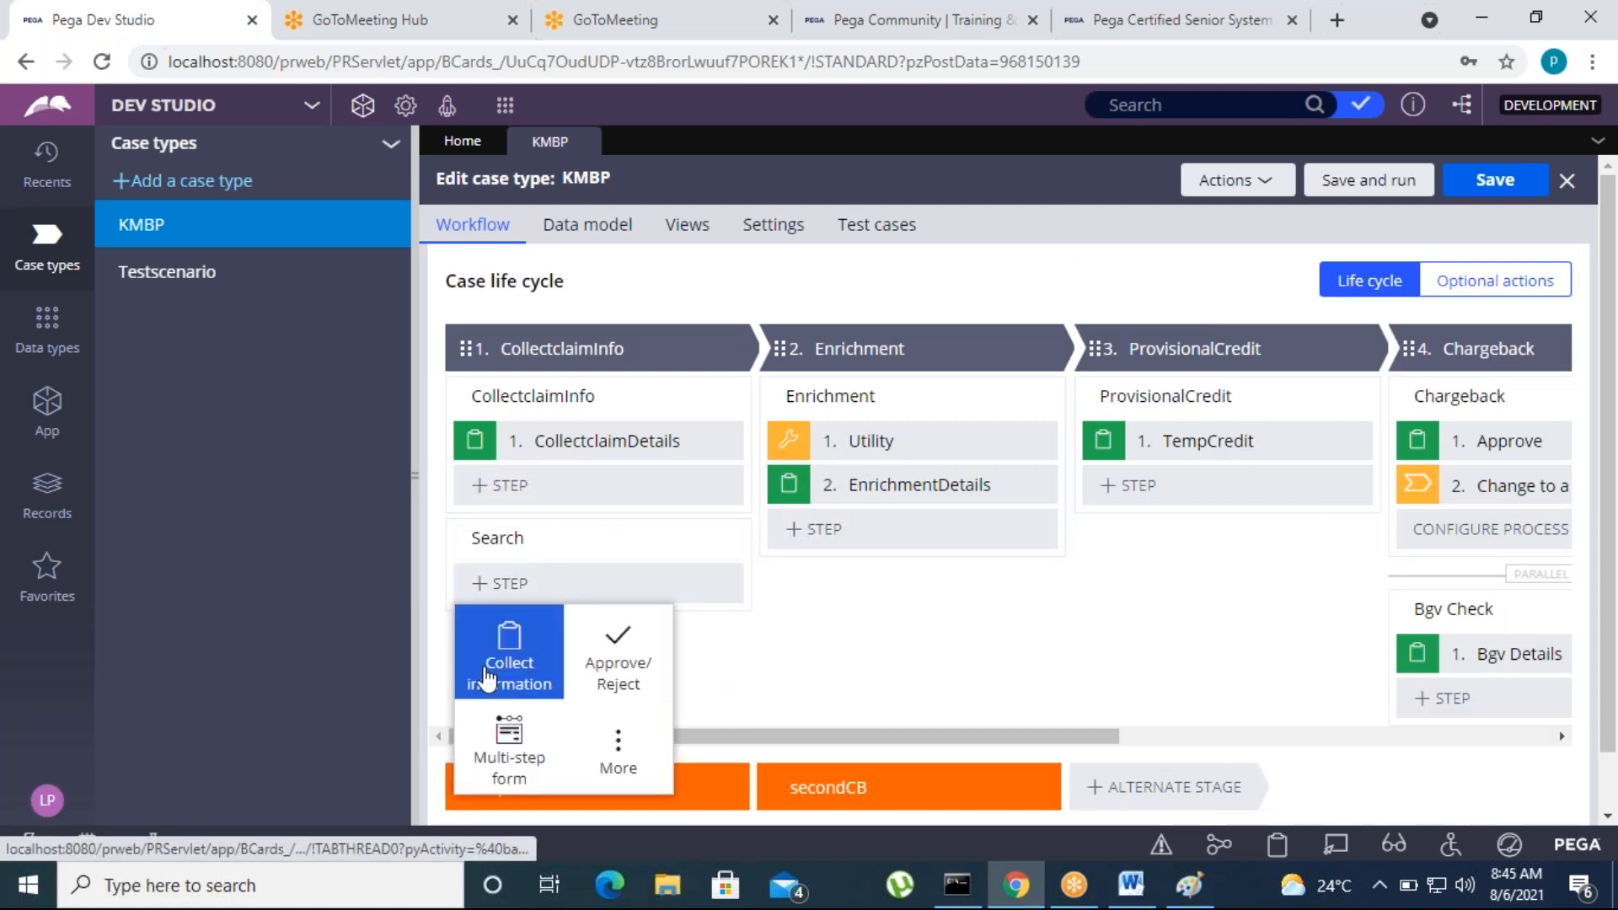
left_click(616, 746)
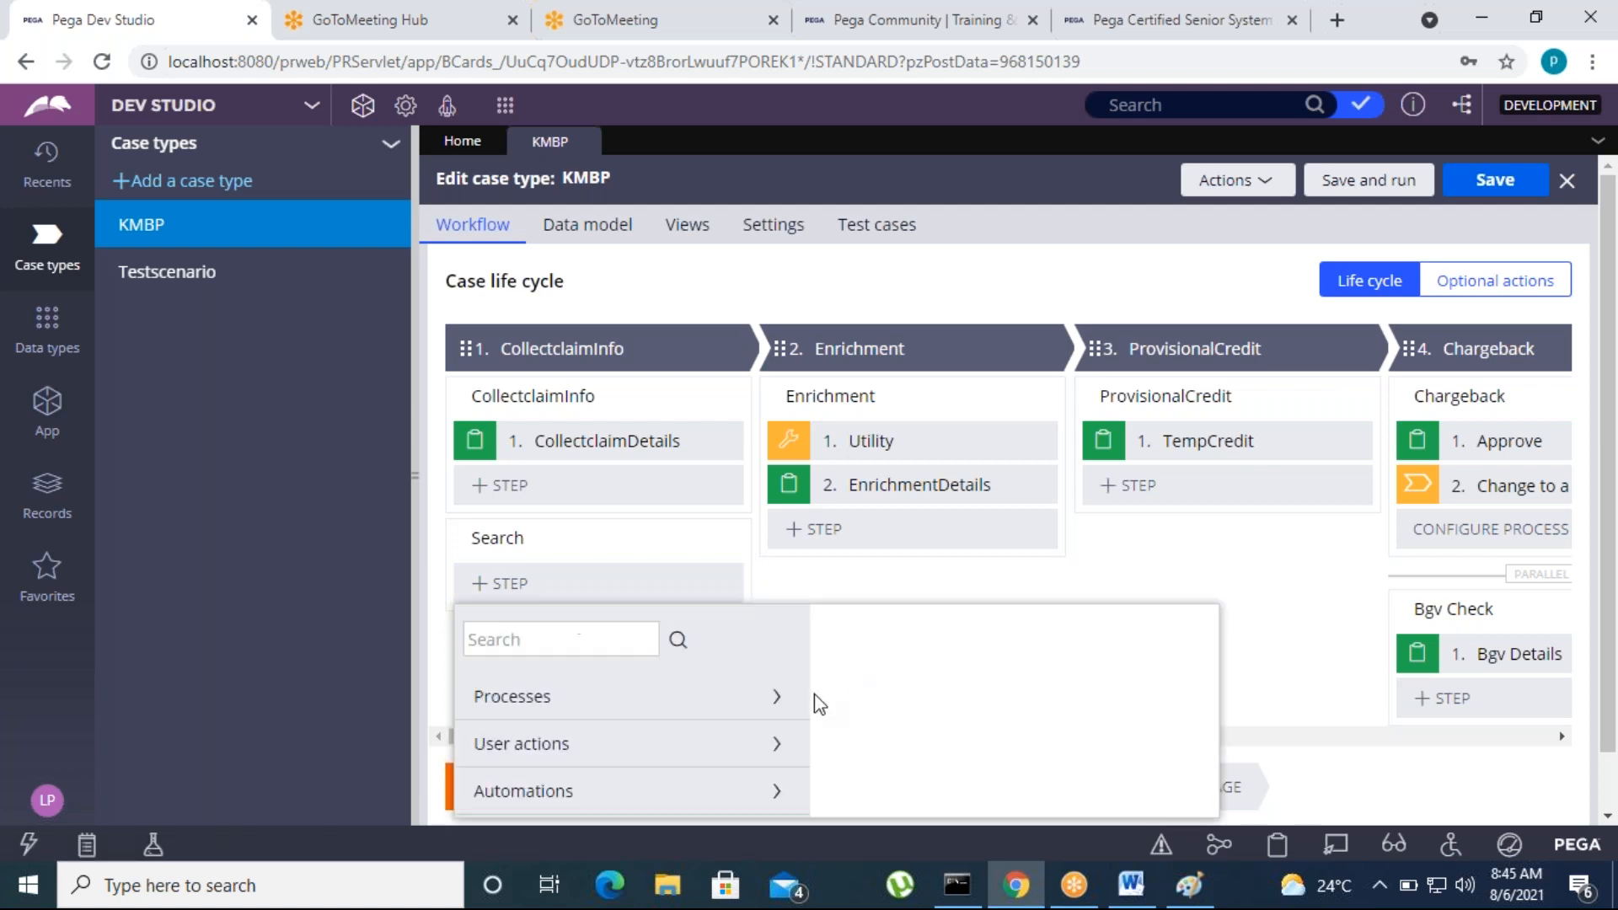
scroll(734, 792, "down", 1)
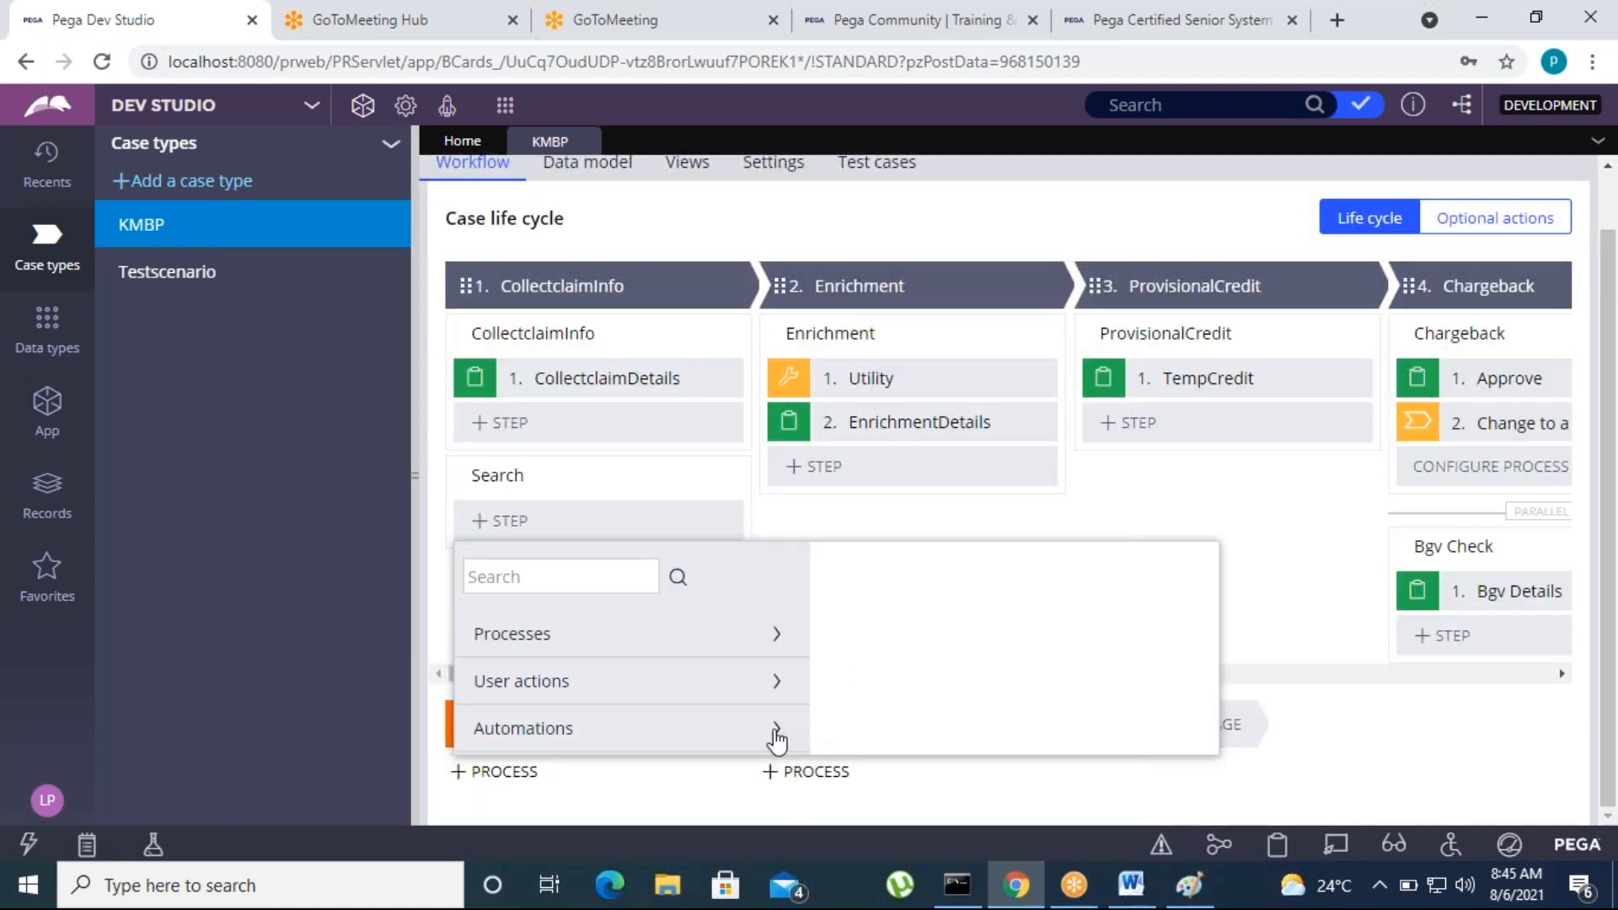
scroll(666, 733, "down", 5)
scroll(606, 730, "down", 5)
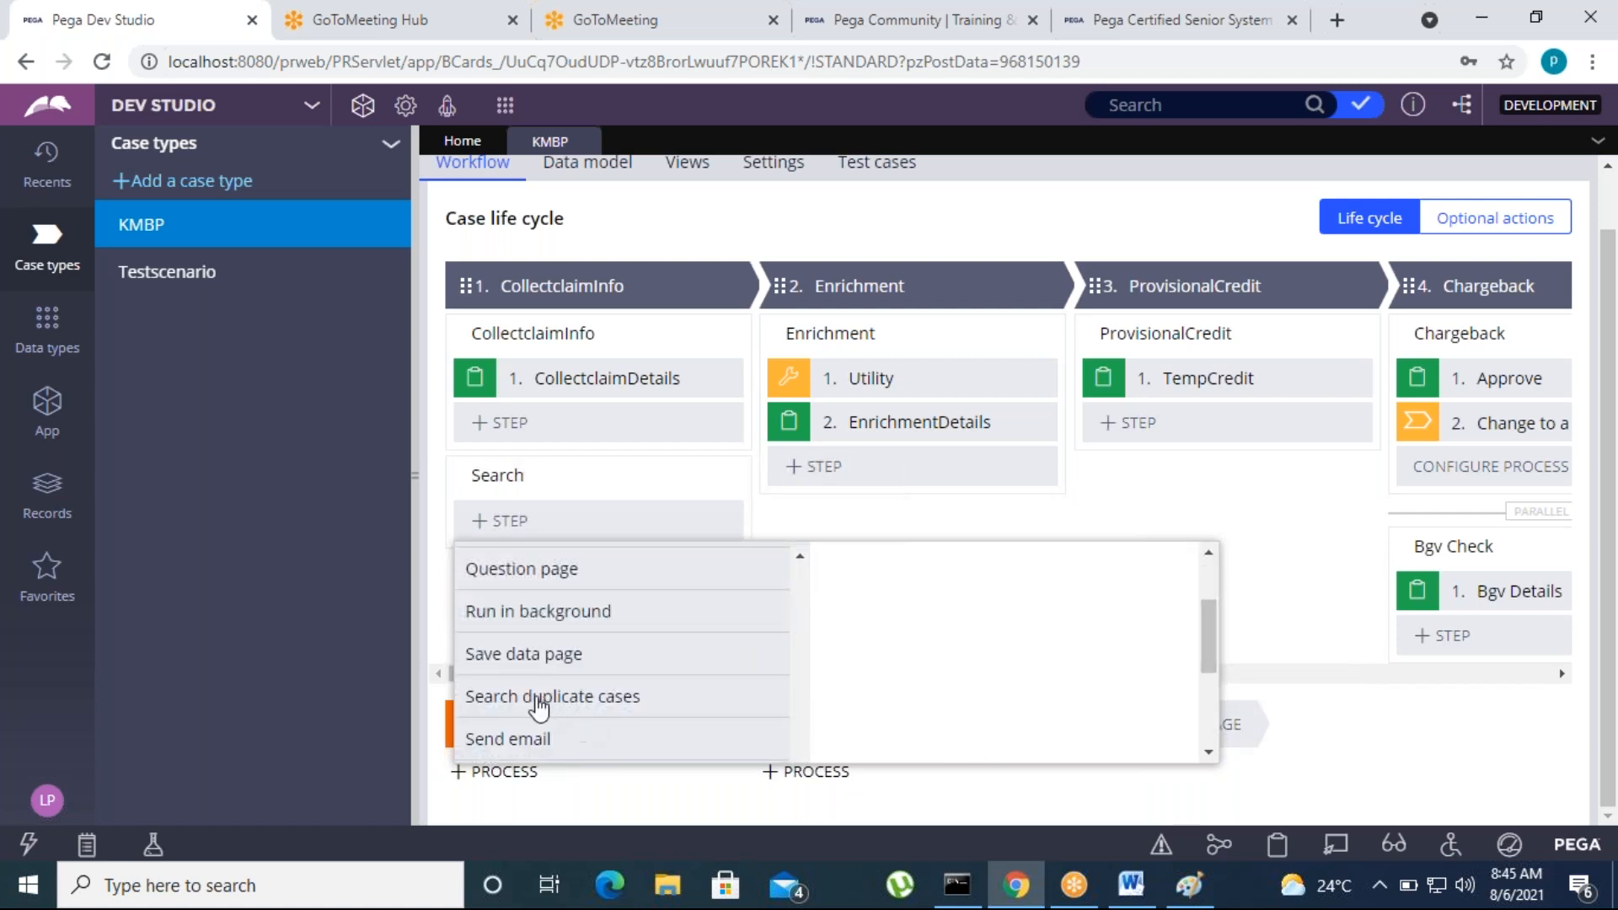
mouse_move(535, 708)
left_click(1198, 658)
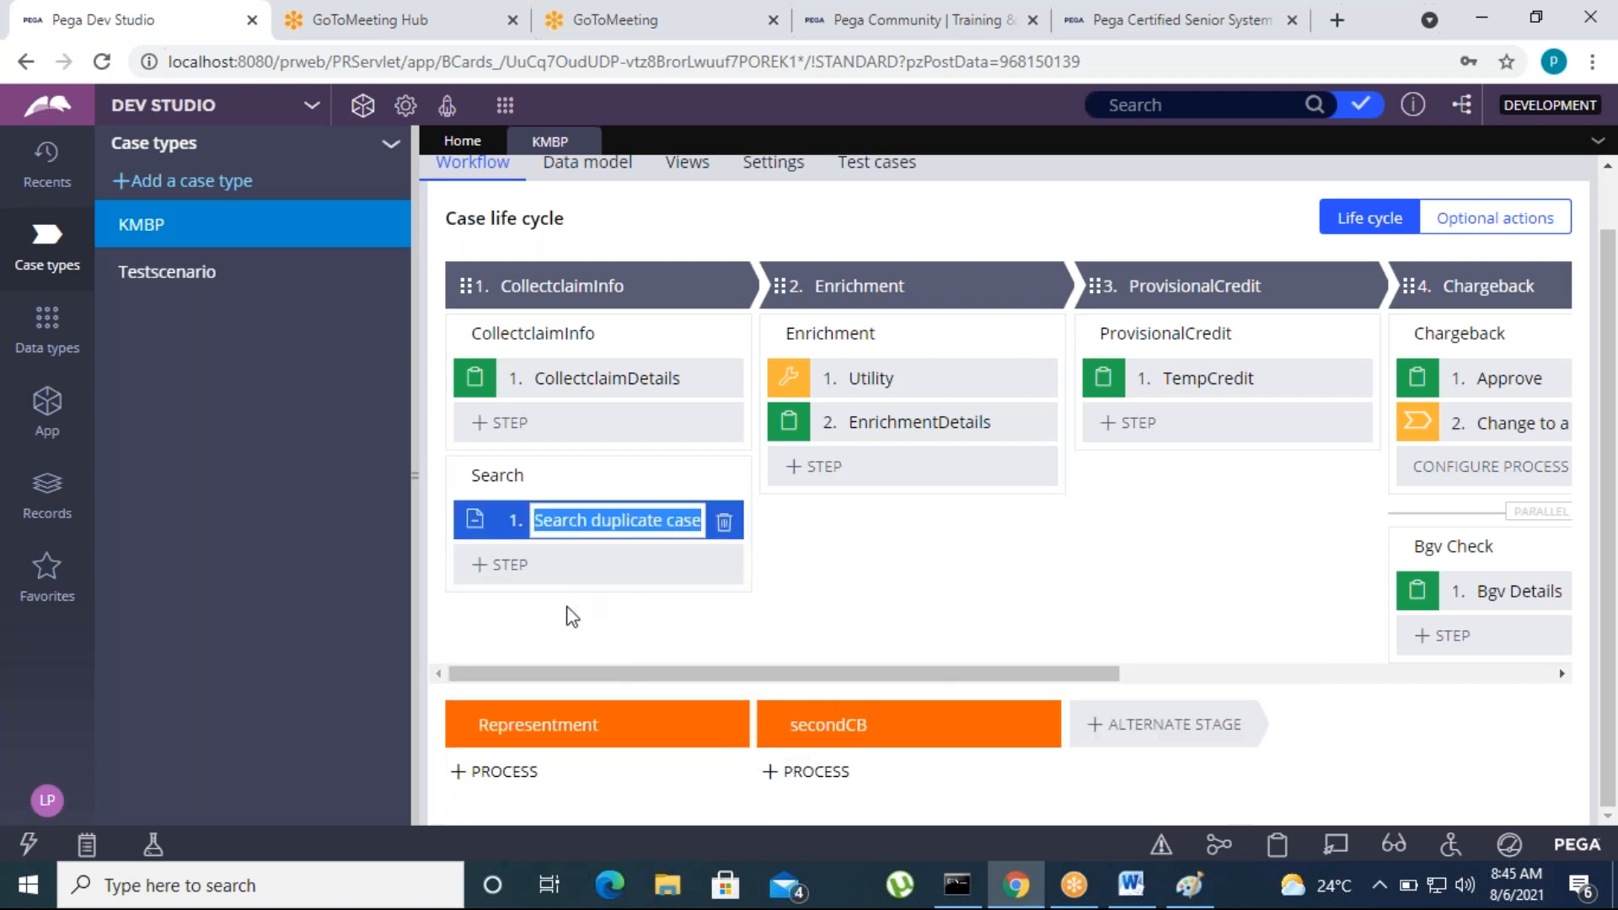
left_click(697, 632)
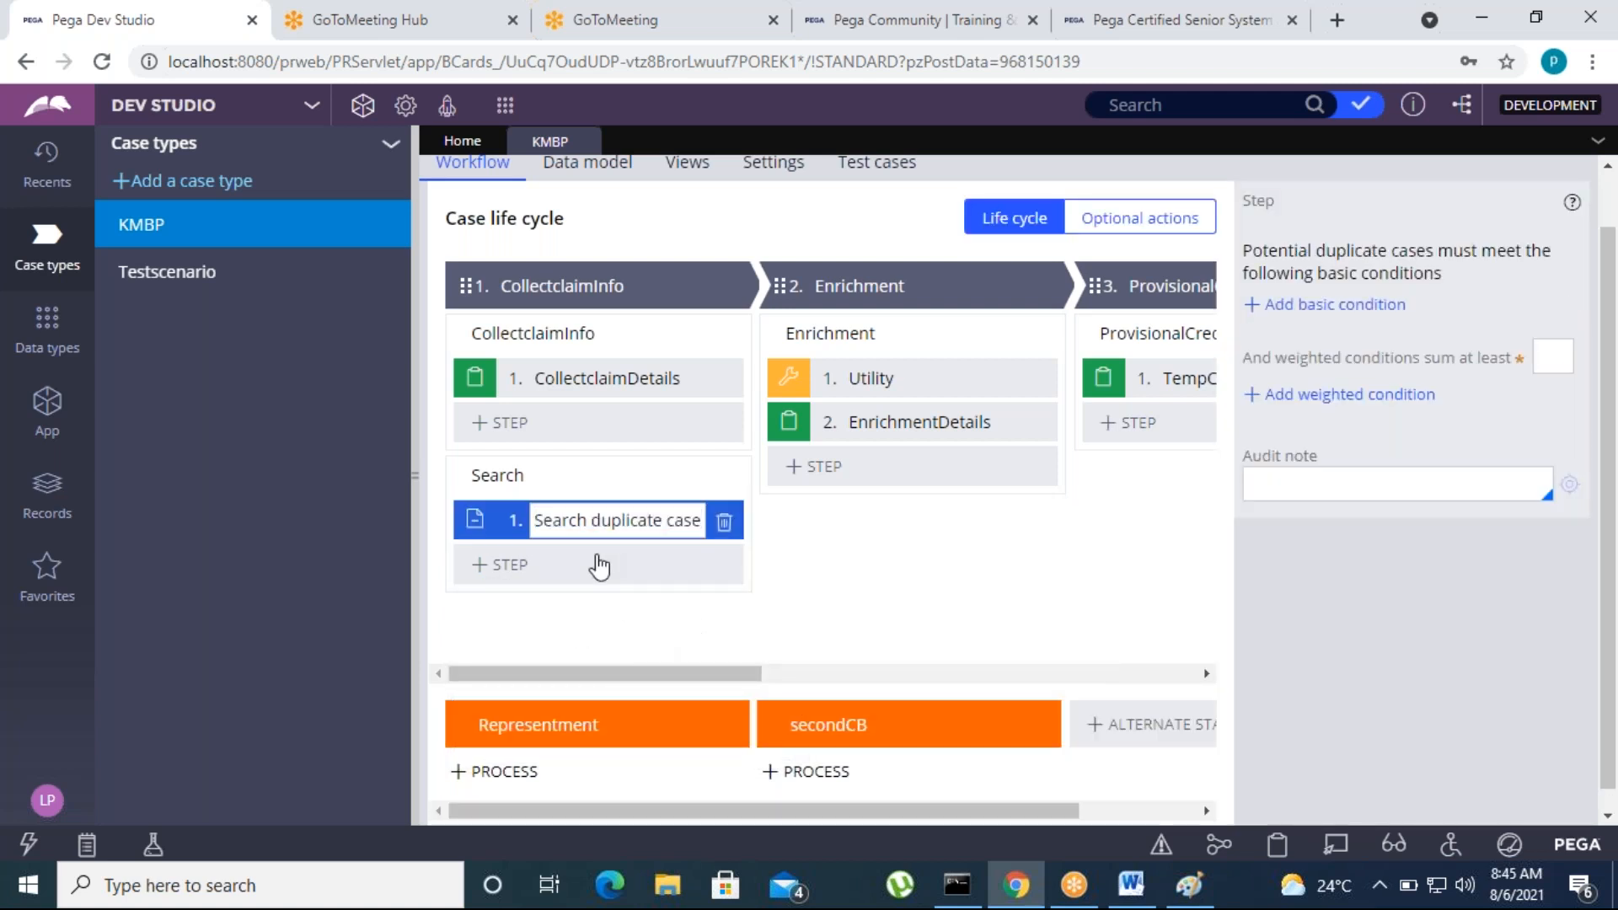
Add a basic condition requiring that AccNo is same for potential duplicate cases
left_click(1336, 305)
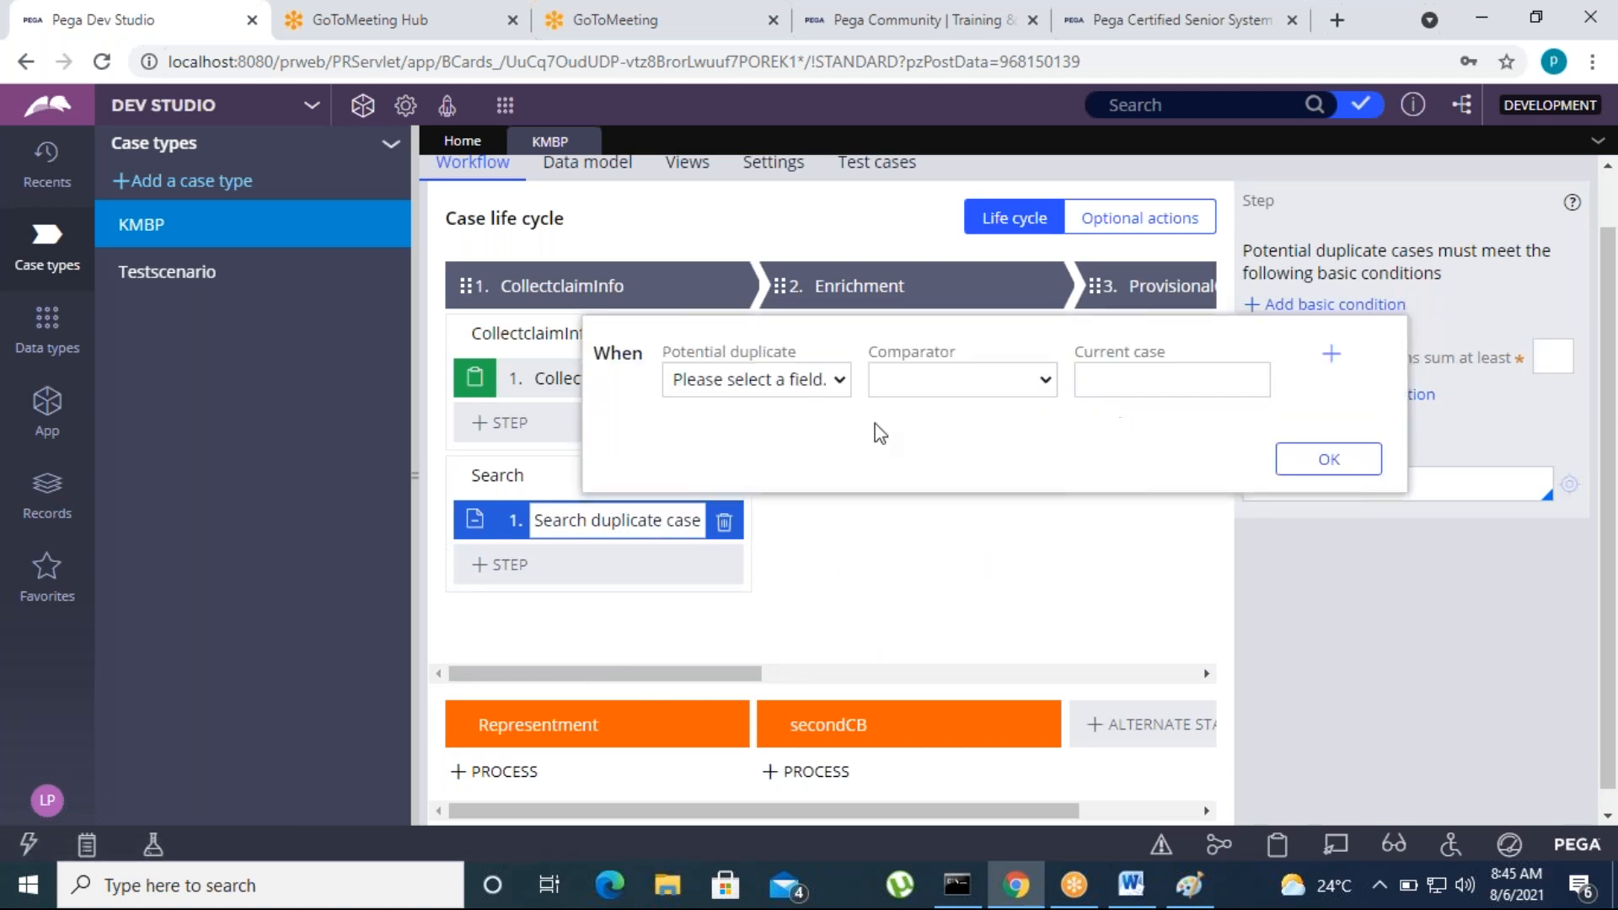
left_click(837, 381)
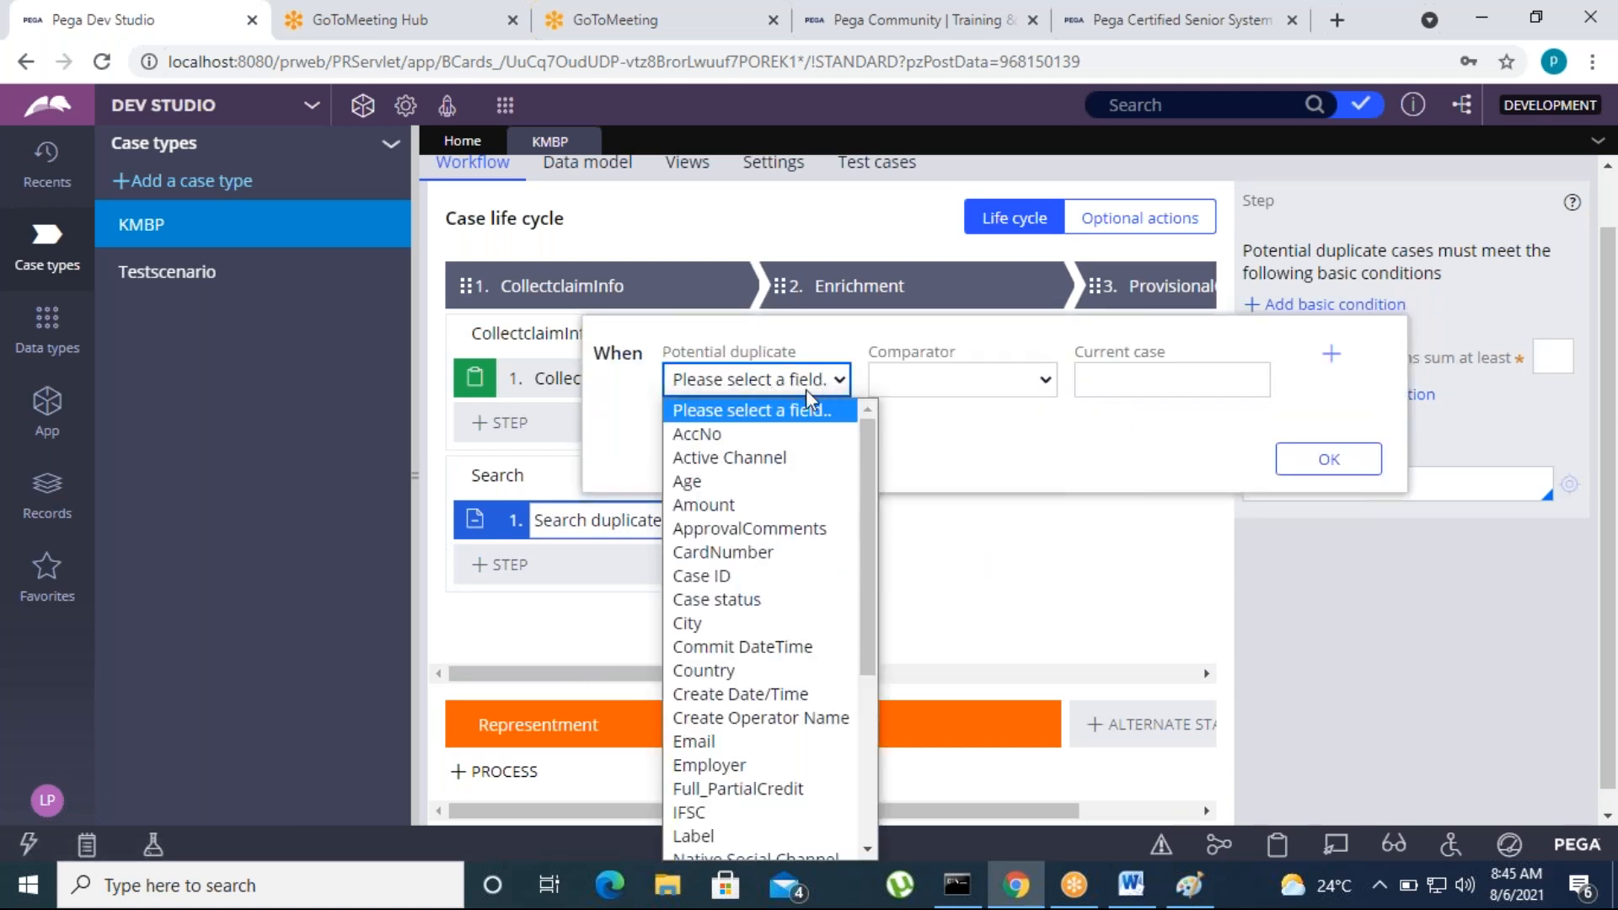
left_click(743, 434)
left_click(1216, 461)
left_click(1337, 459)
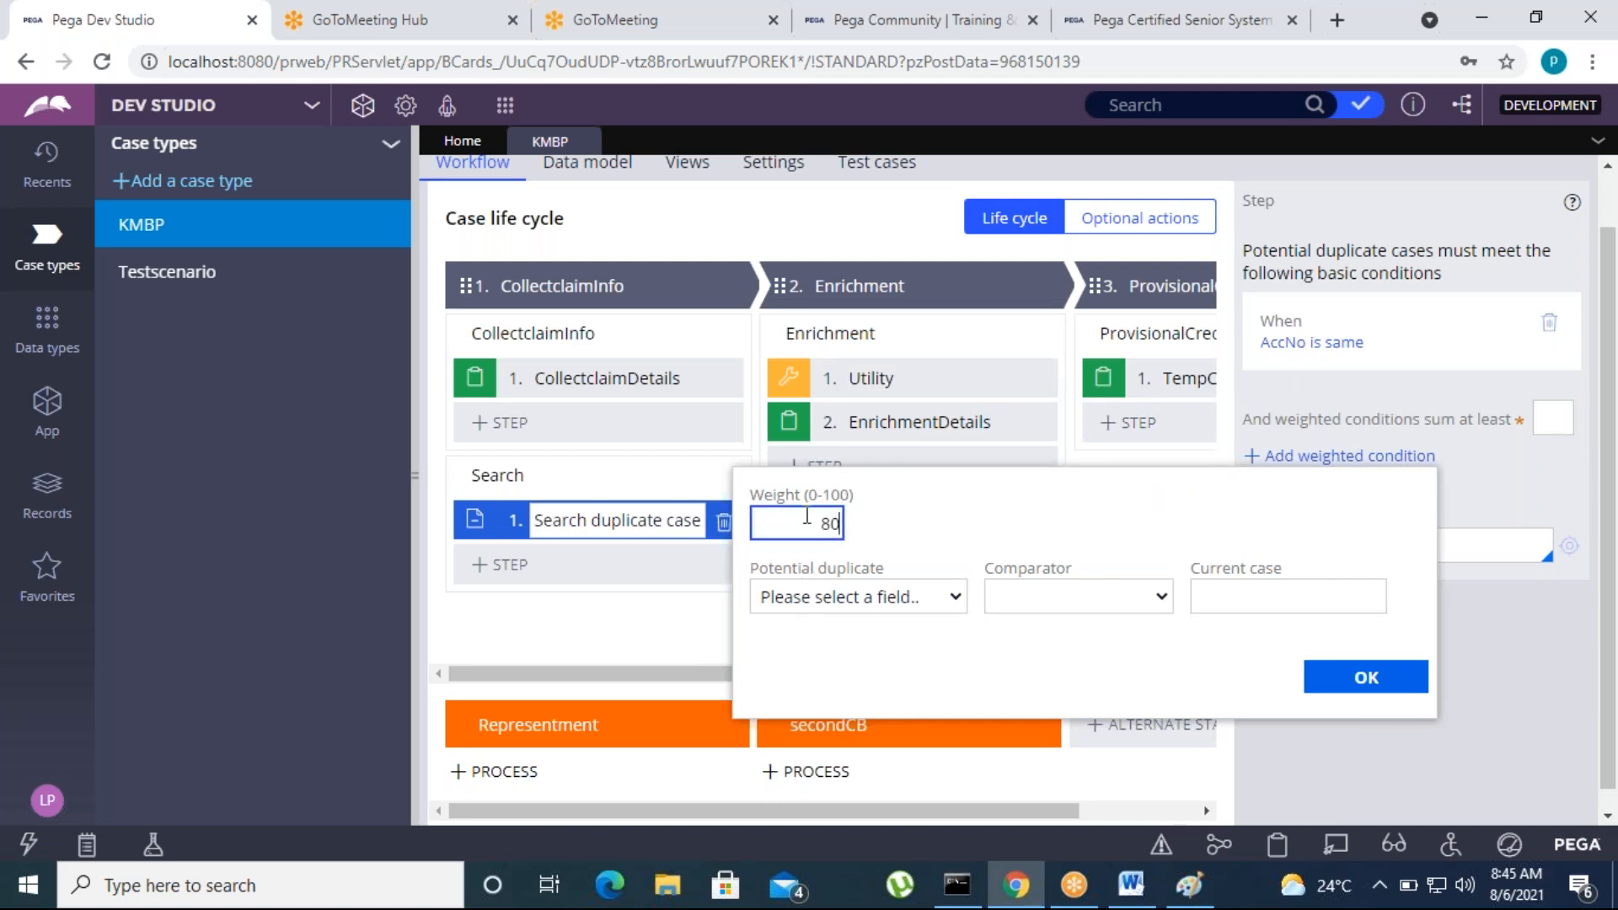
Add a weighted condition with weight 80 where AccNo is equal to .AccNo, and try to save the case type
left_click(906, 599)
left_click(1011, 343)
left_click(1065, 597)
left_click(1257, 602)
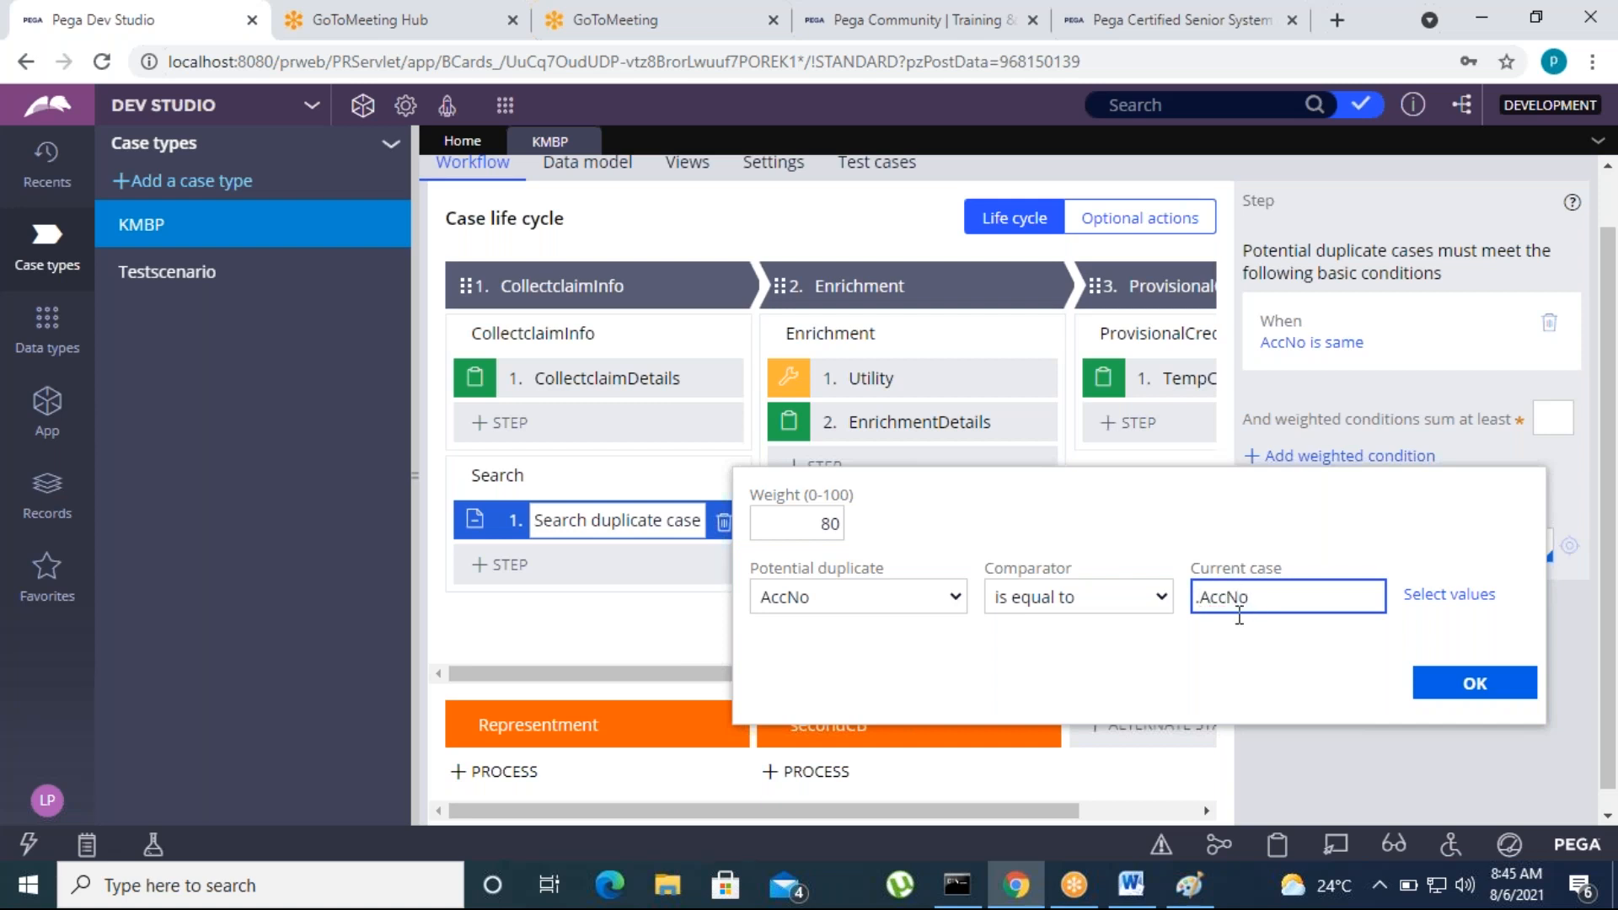
left_click(1477, 681)
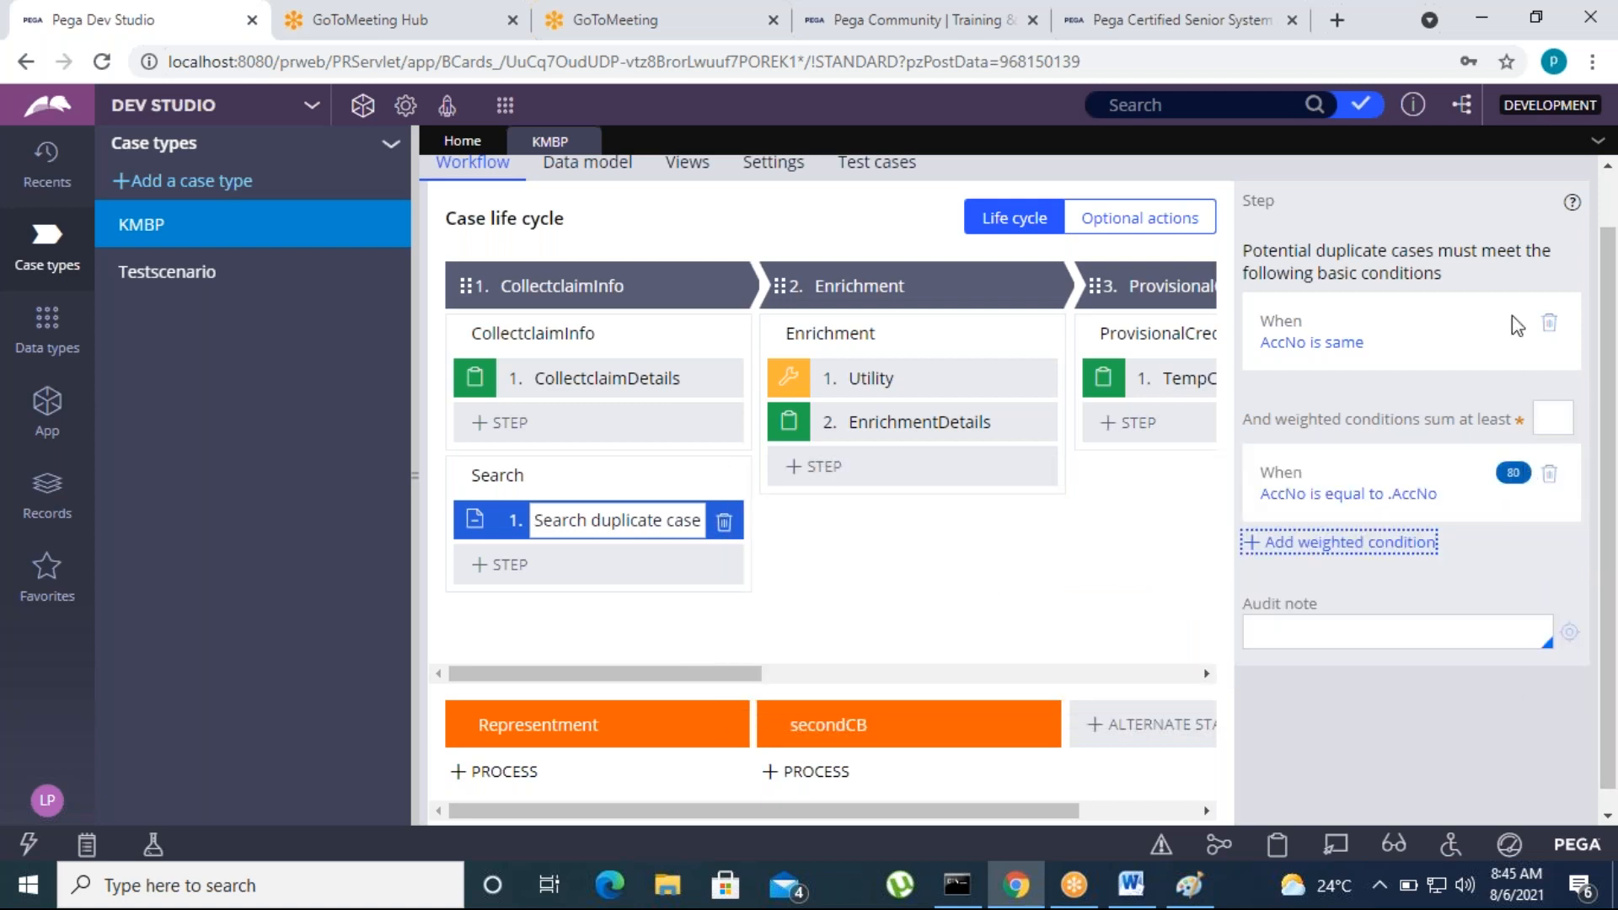
scroll(1275, 513, "up", 2)
left_click(1496, 186)
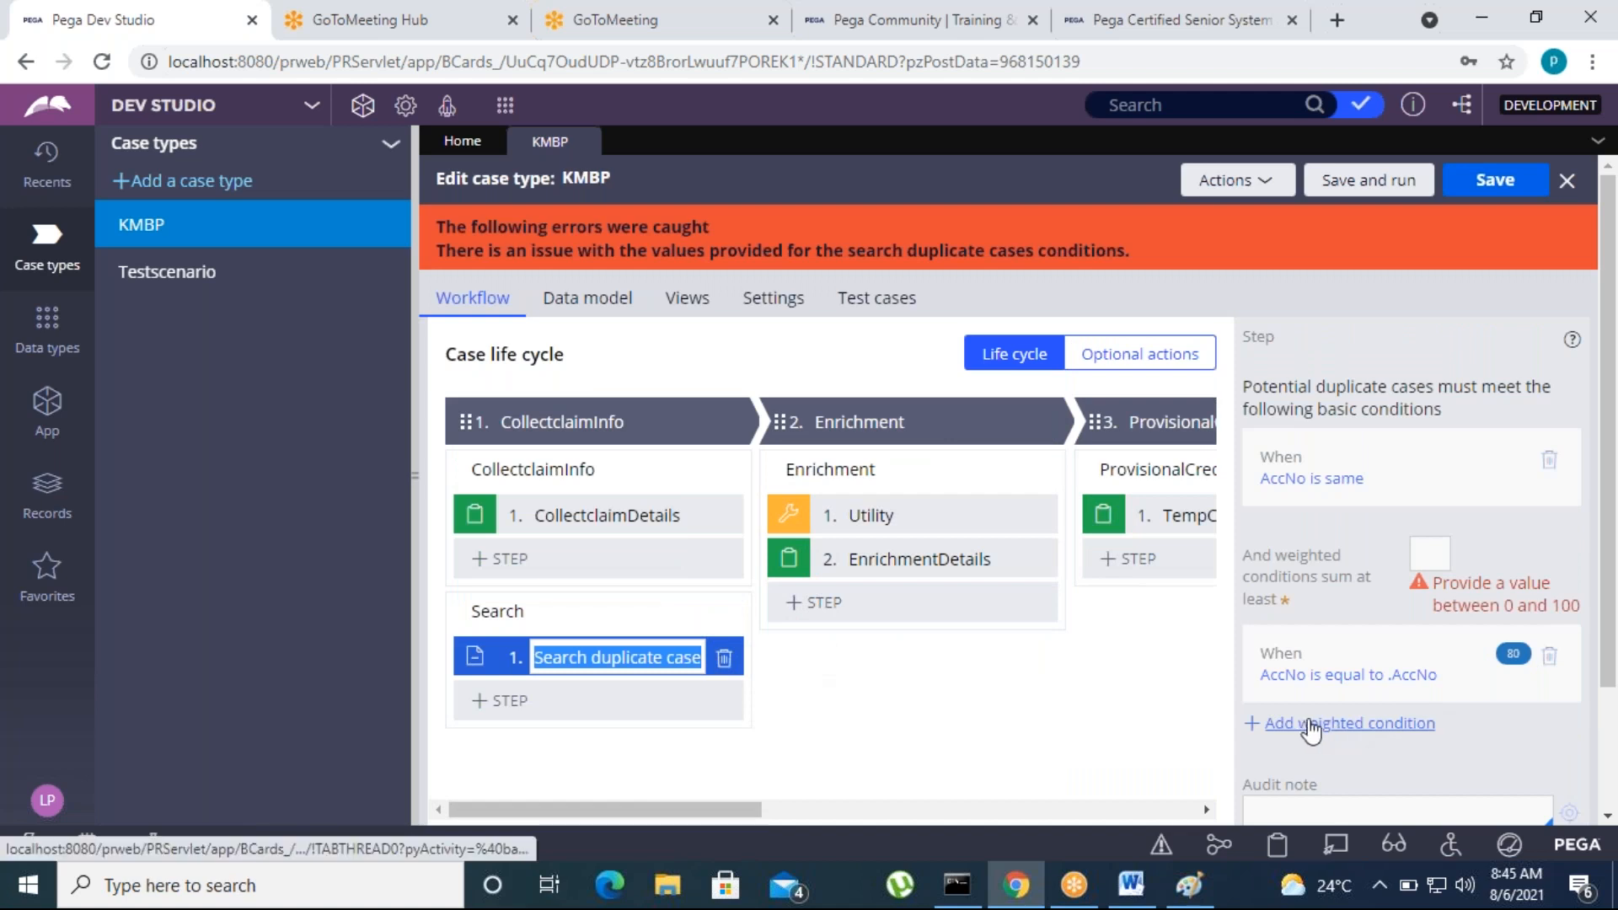
left_click(1347, 676)
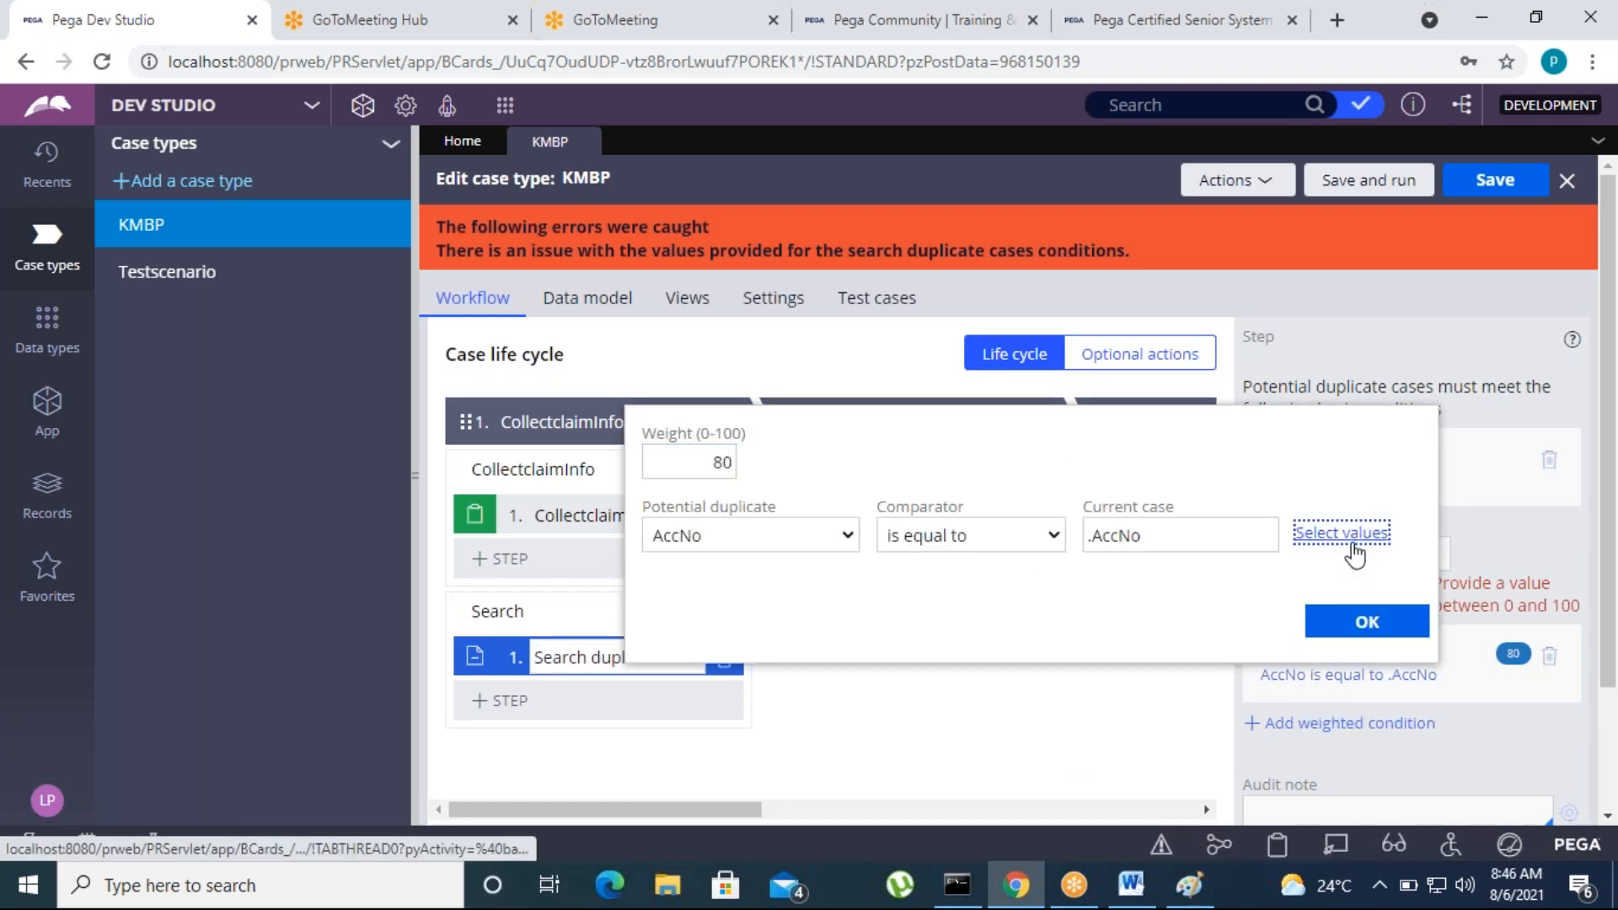
left_click(1346, 534)
left_click(1399, 626)
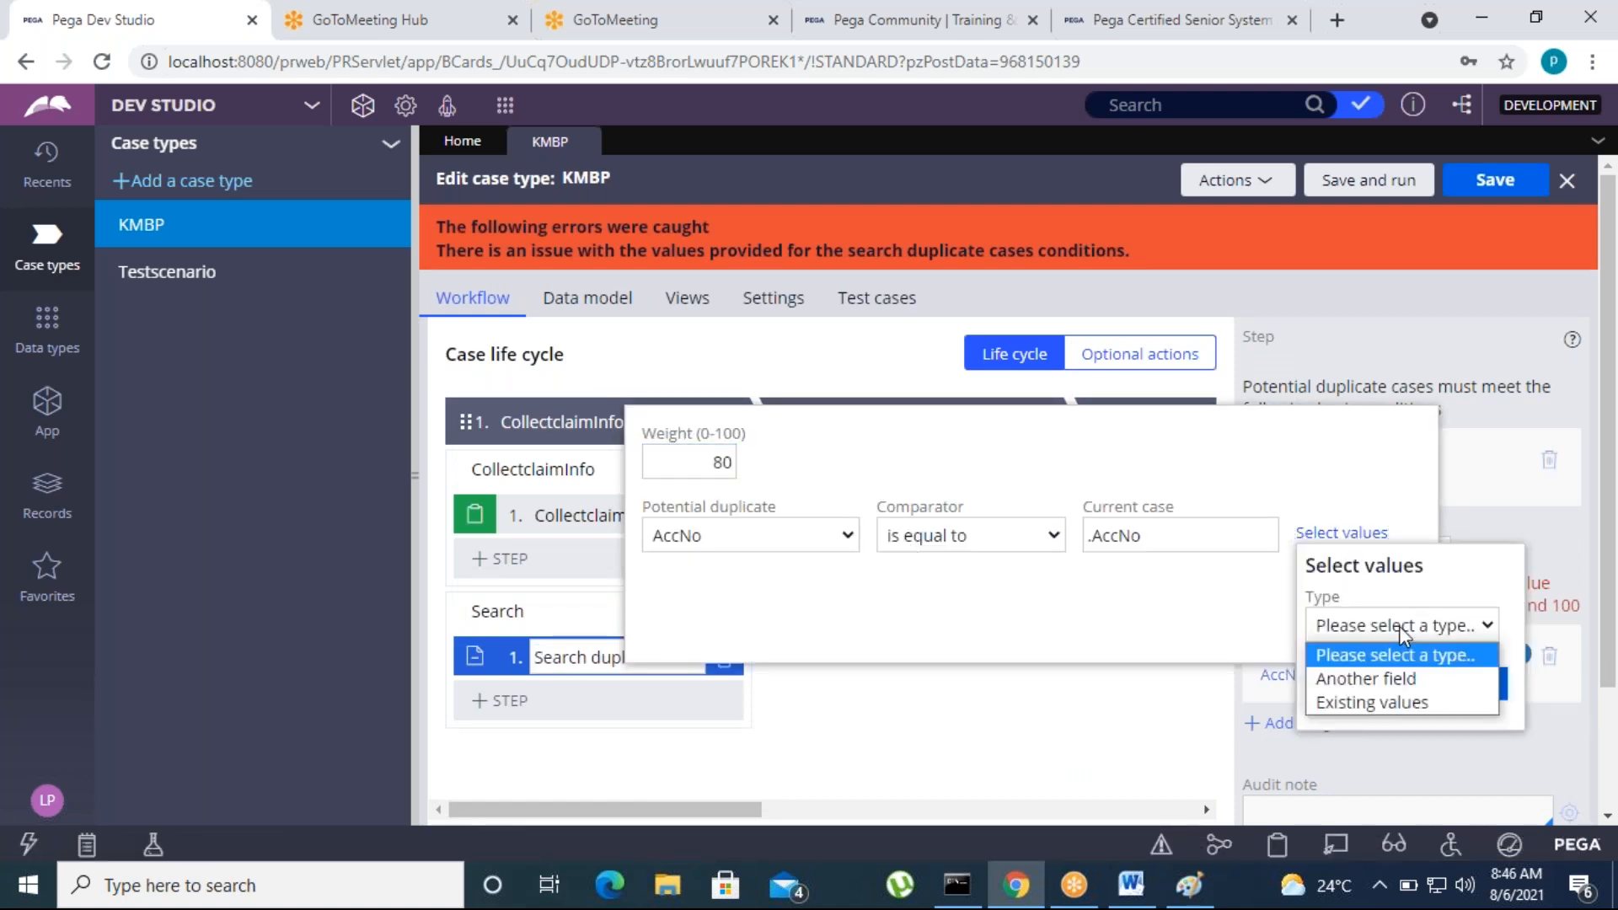
left_click(1384, 677)
left_click(1474, 693)
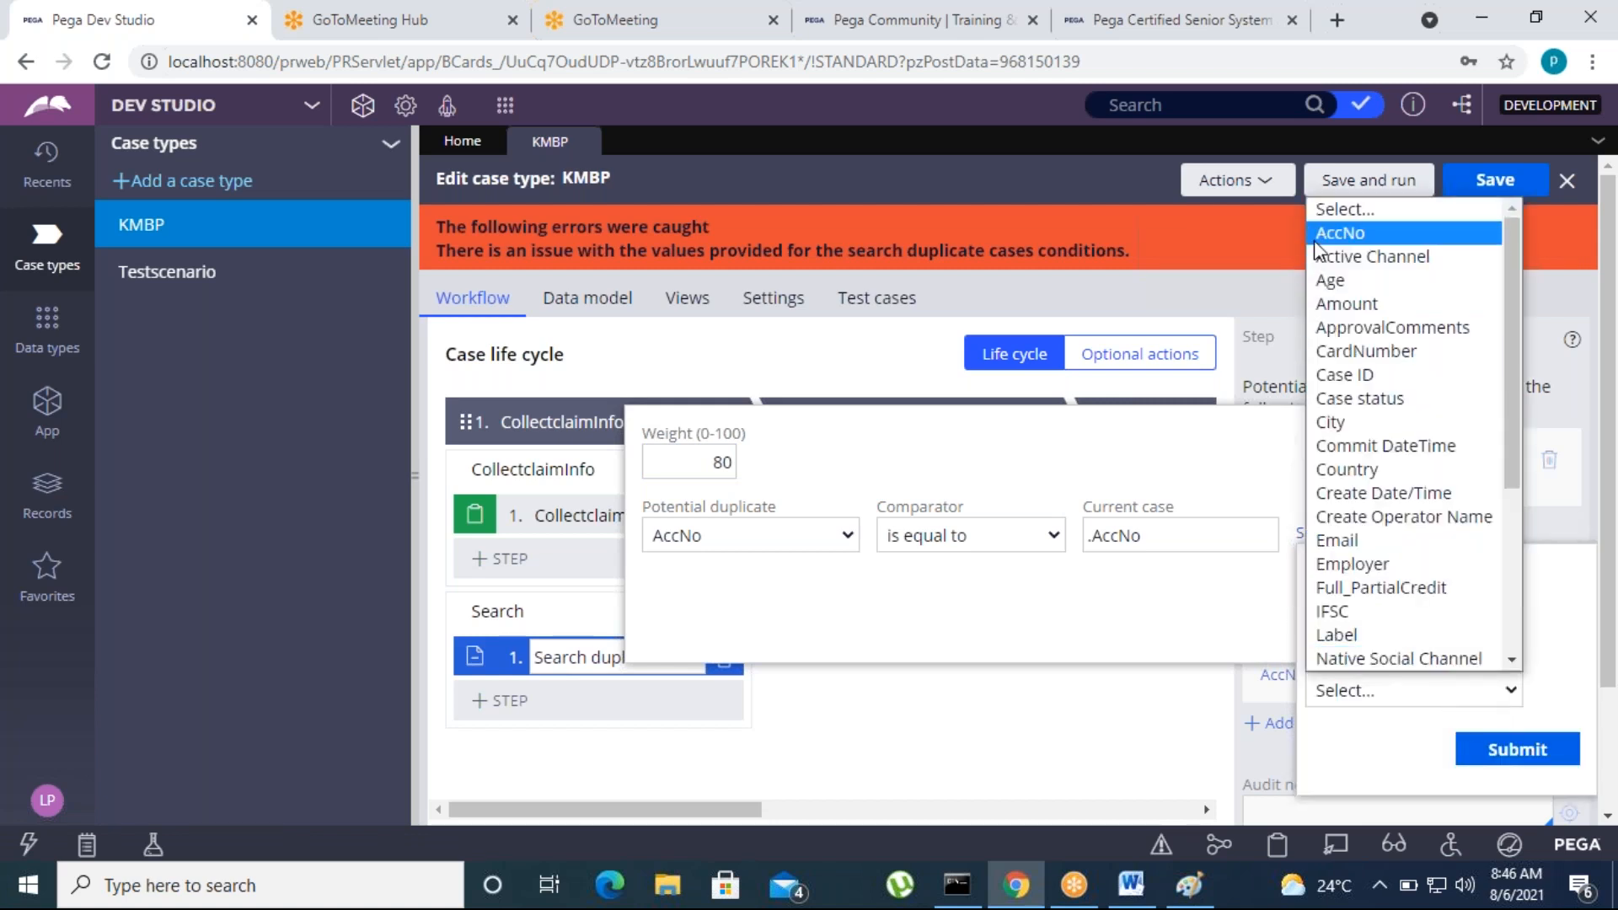
left_click(1176, 632)
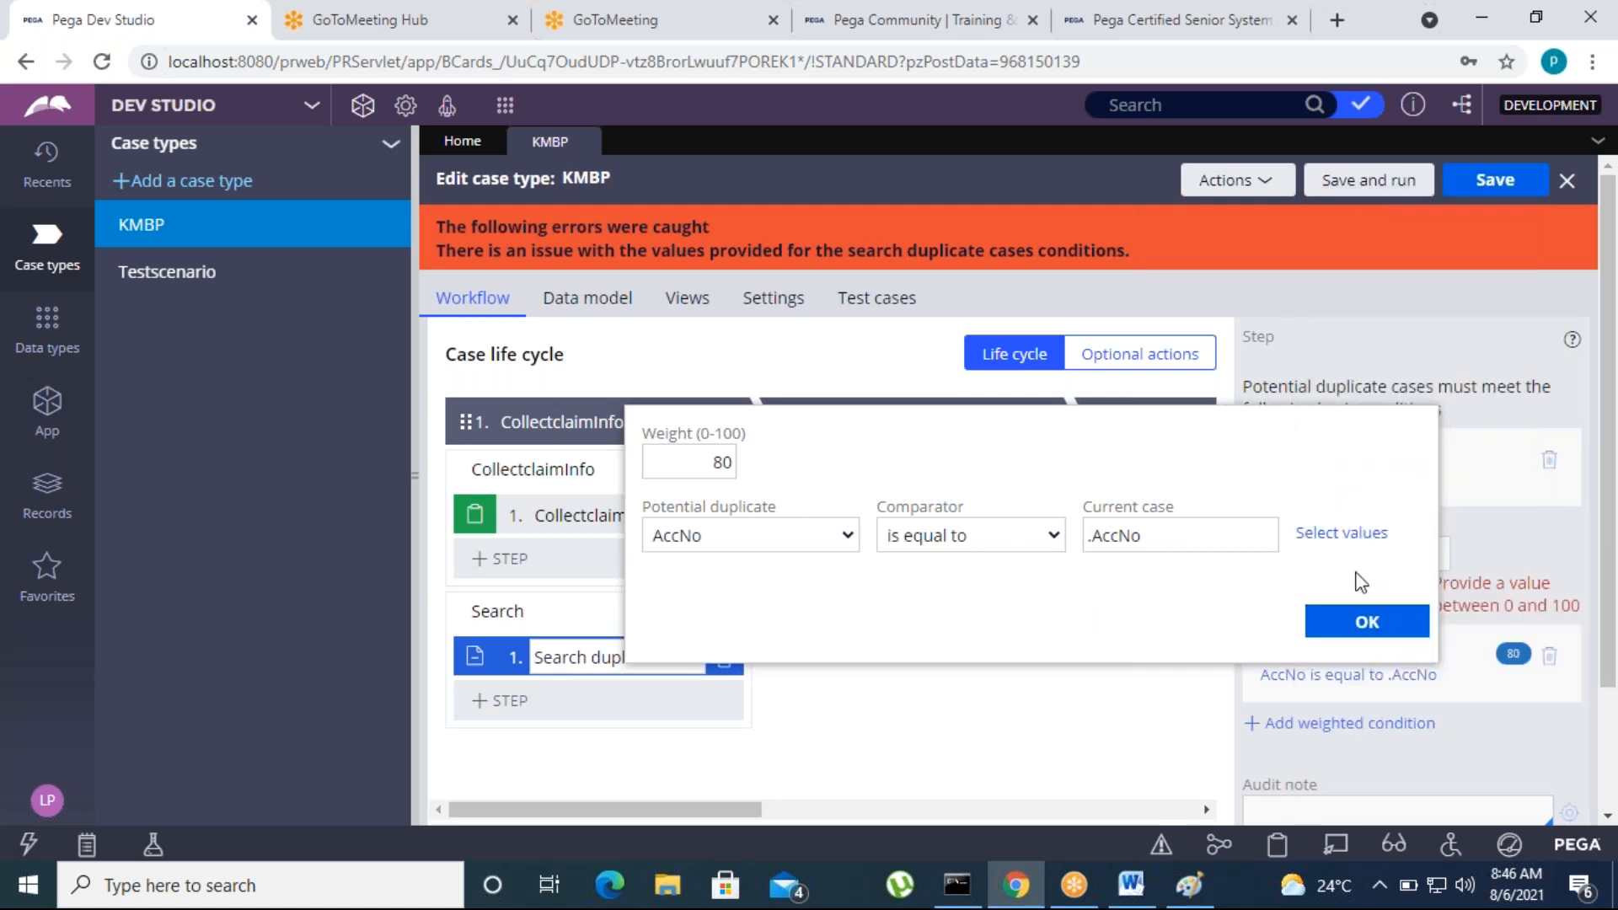
Set the weighted condition's current case value to another field, AccNo, and confirm the condition
left_click(1320, 534)
left_click(1359, 634)
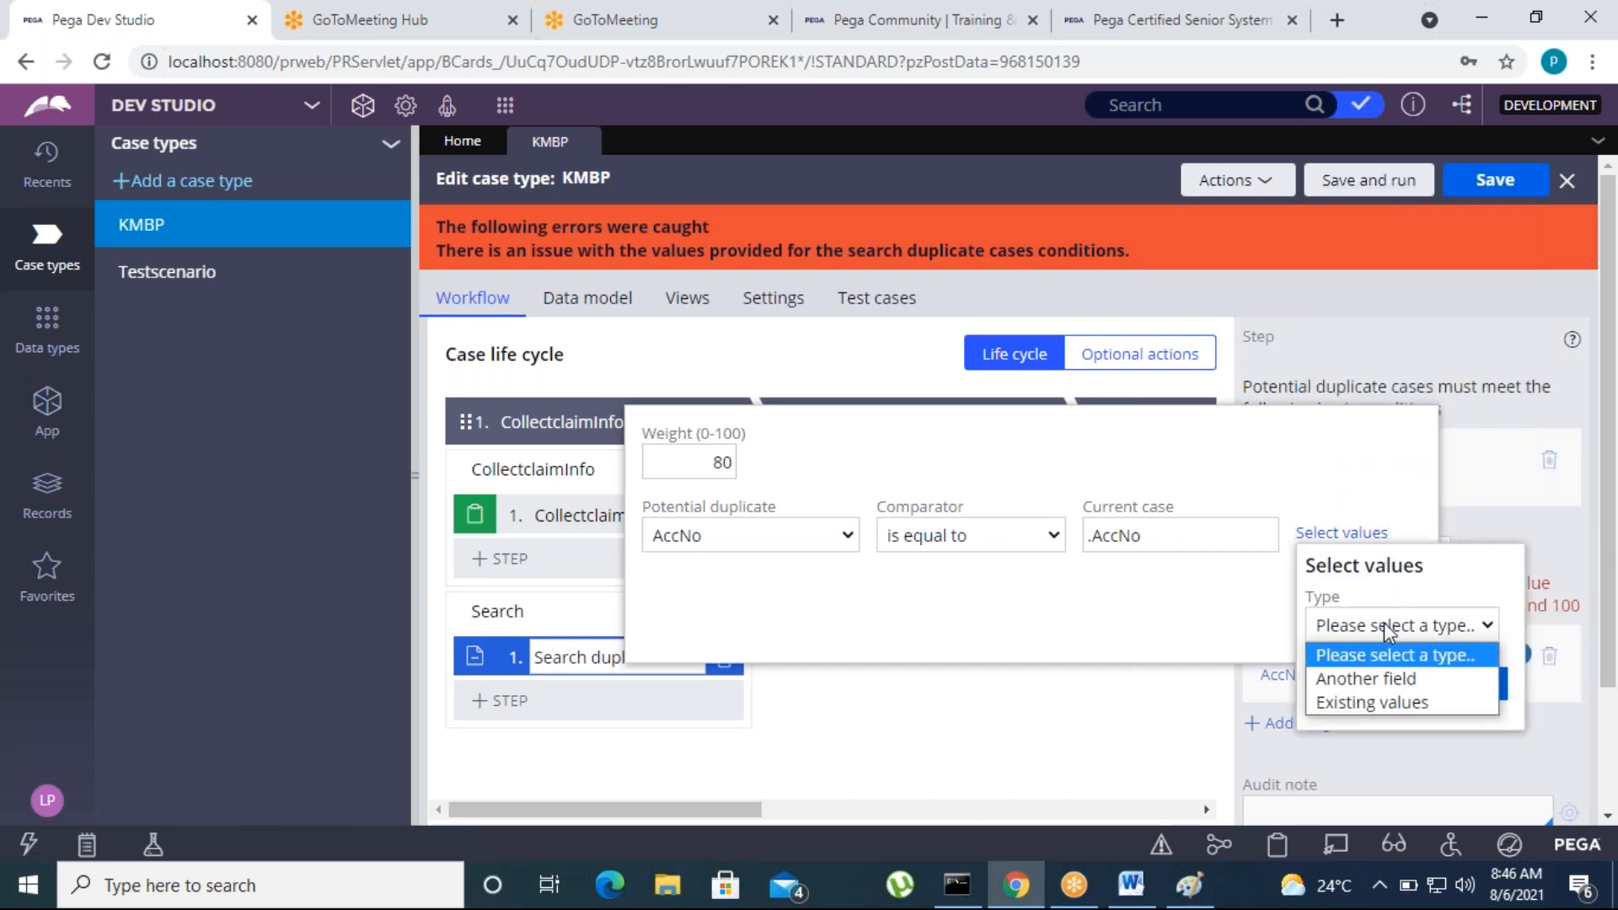
left_click(1352, 701)
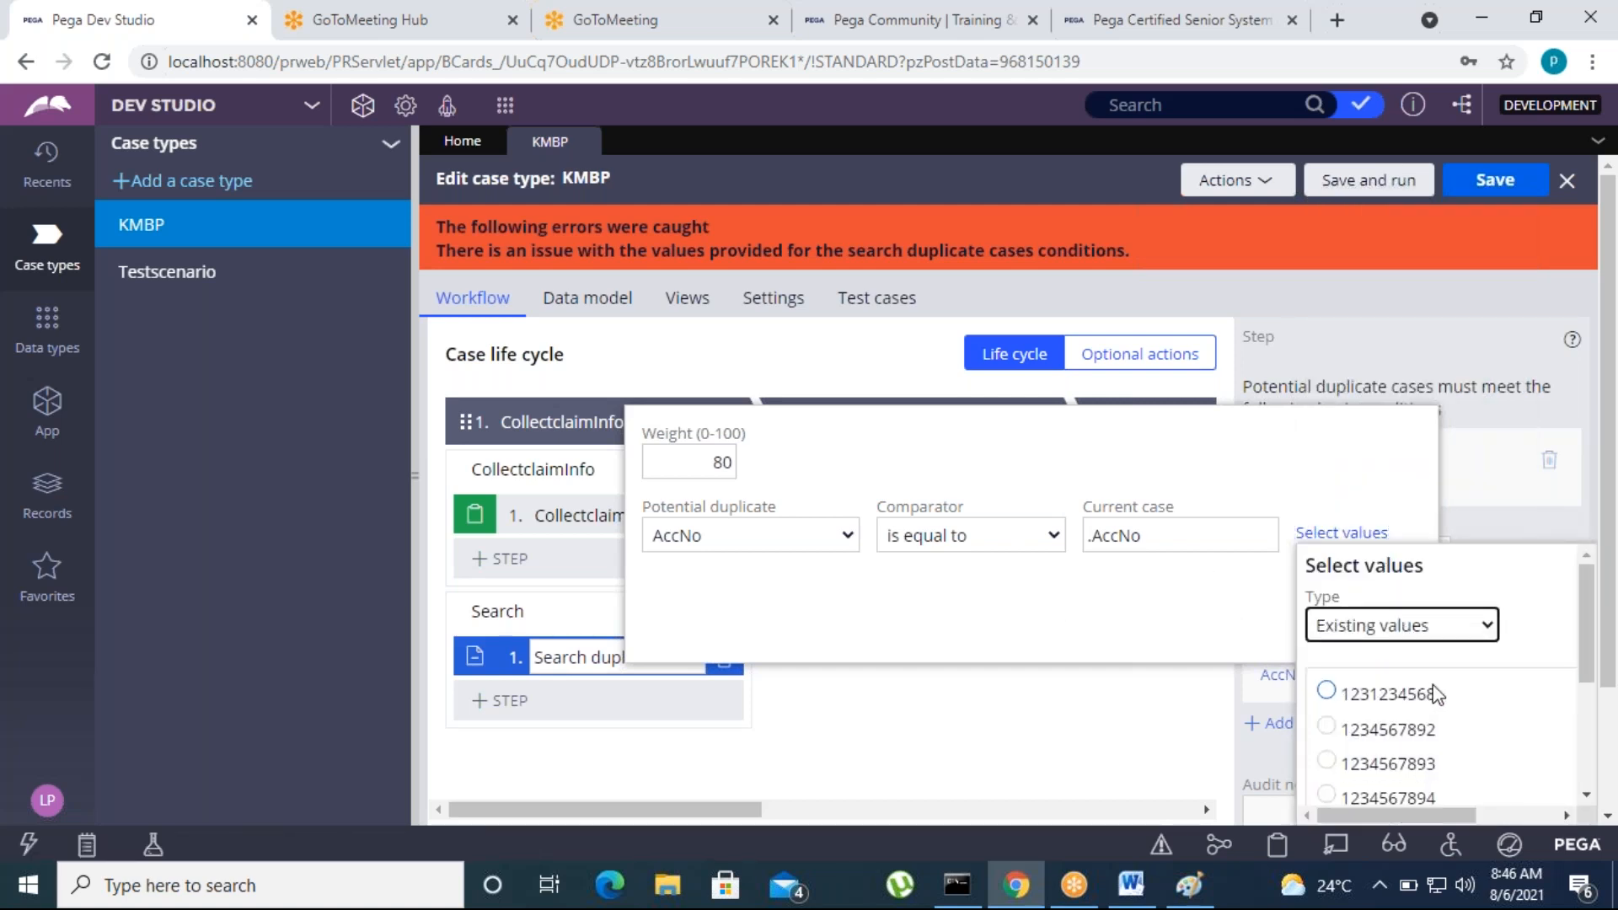
left_click(1475, 636)
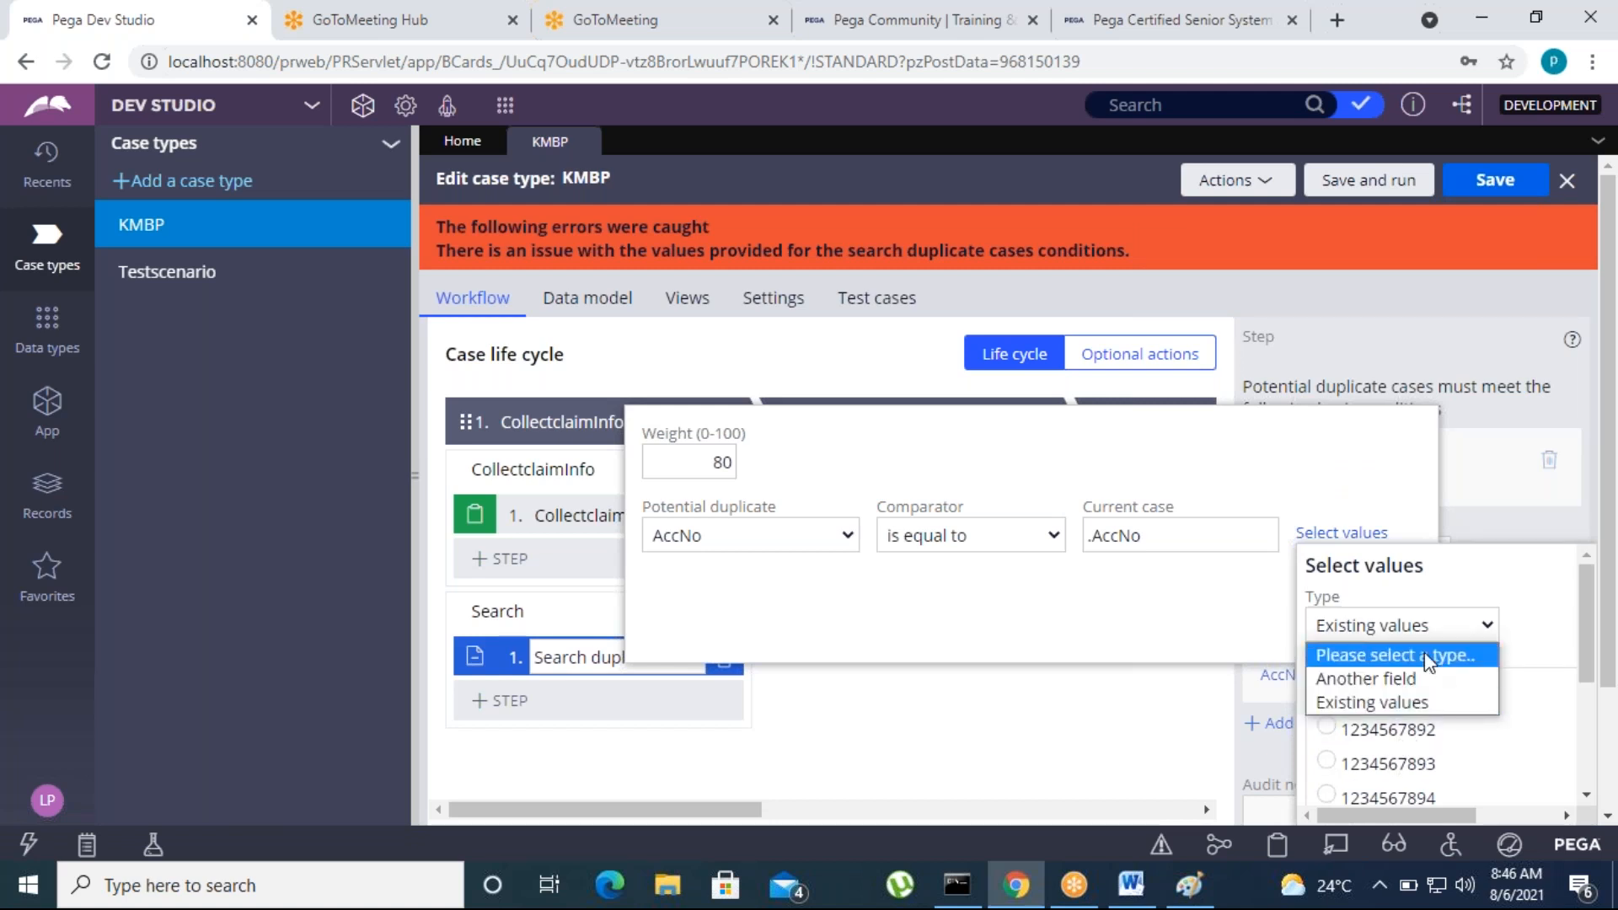
left_click(1362, 675)
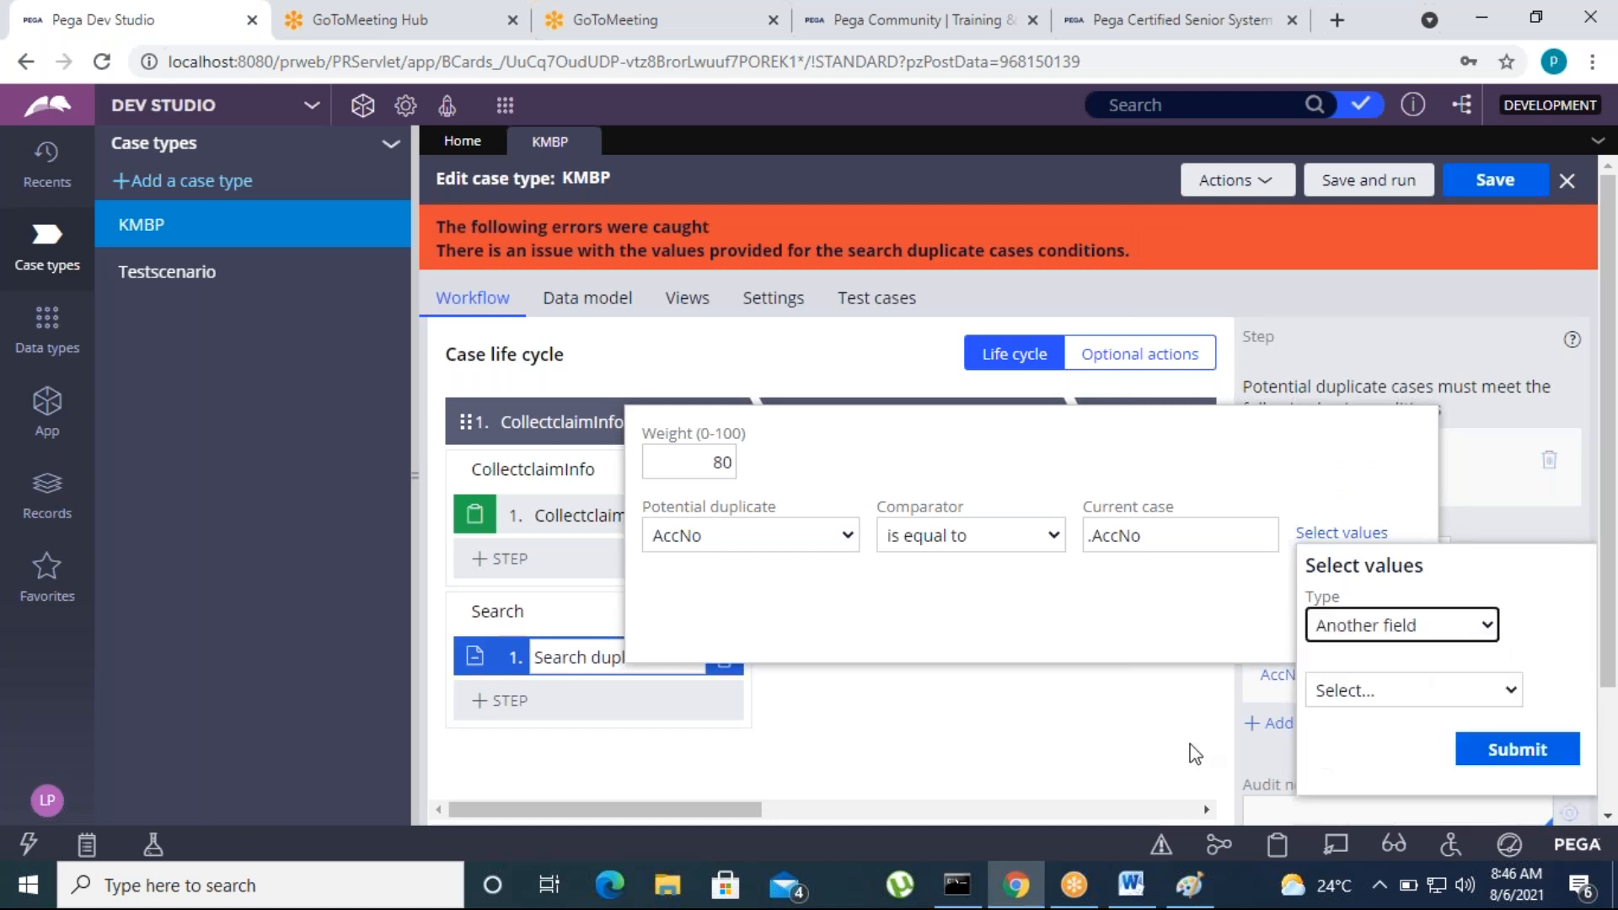
left_click(1442, 693)
left_click(1370, 239)
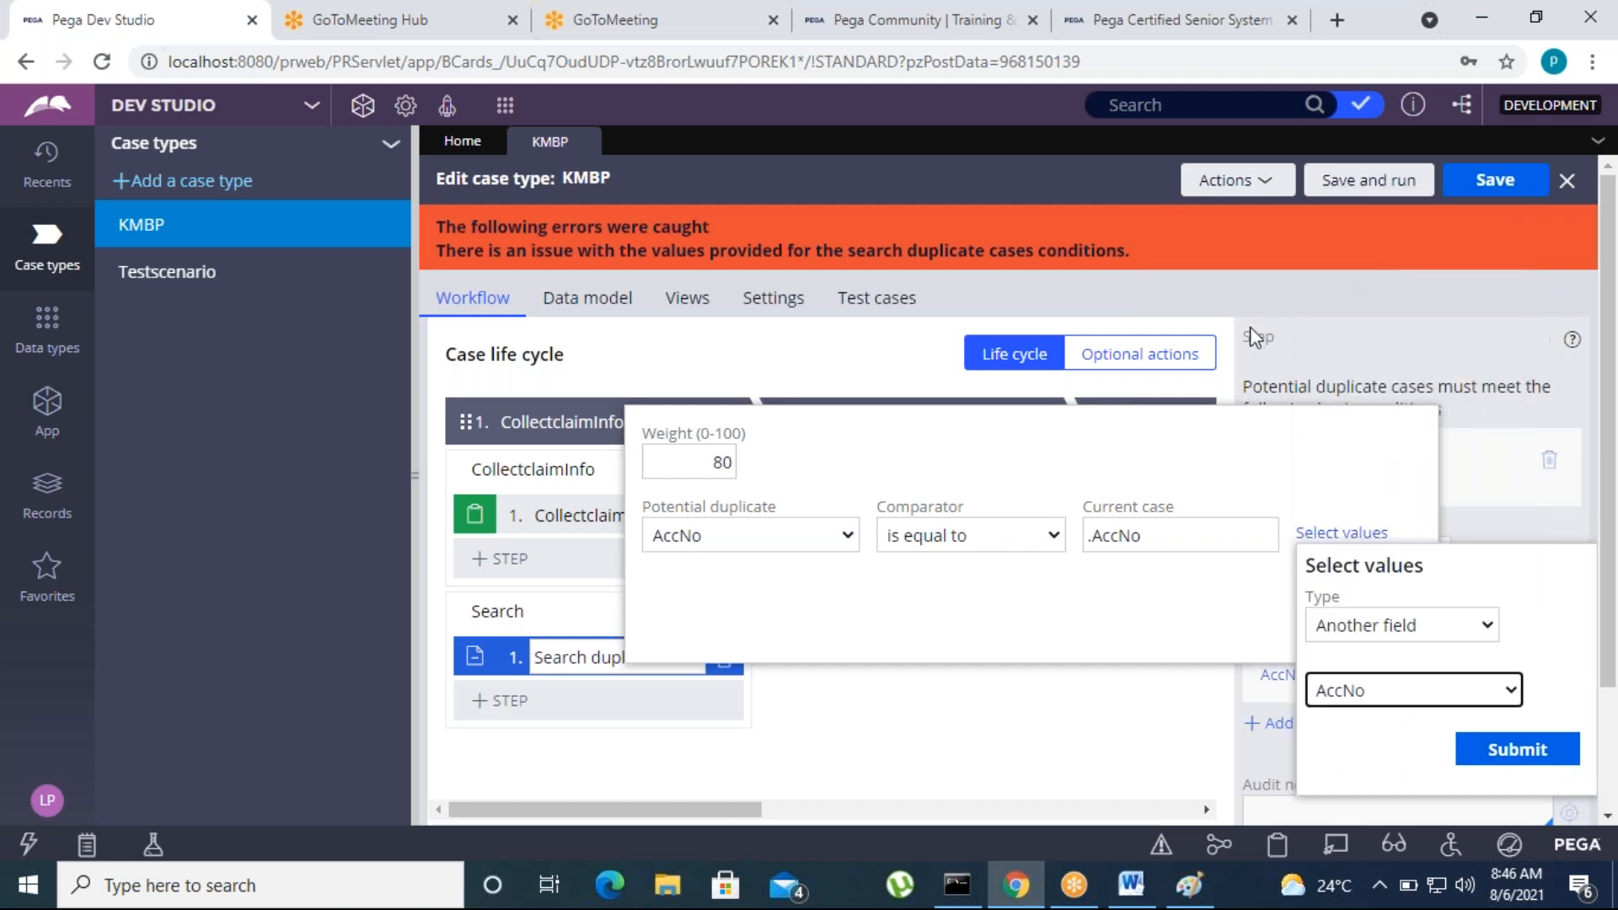
left_click(1517, 750)
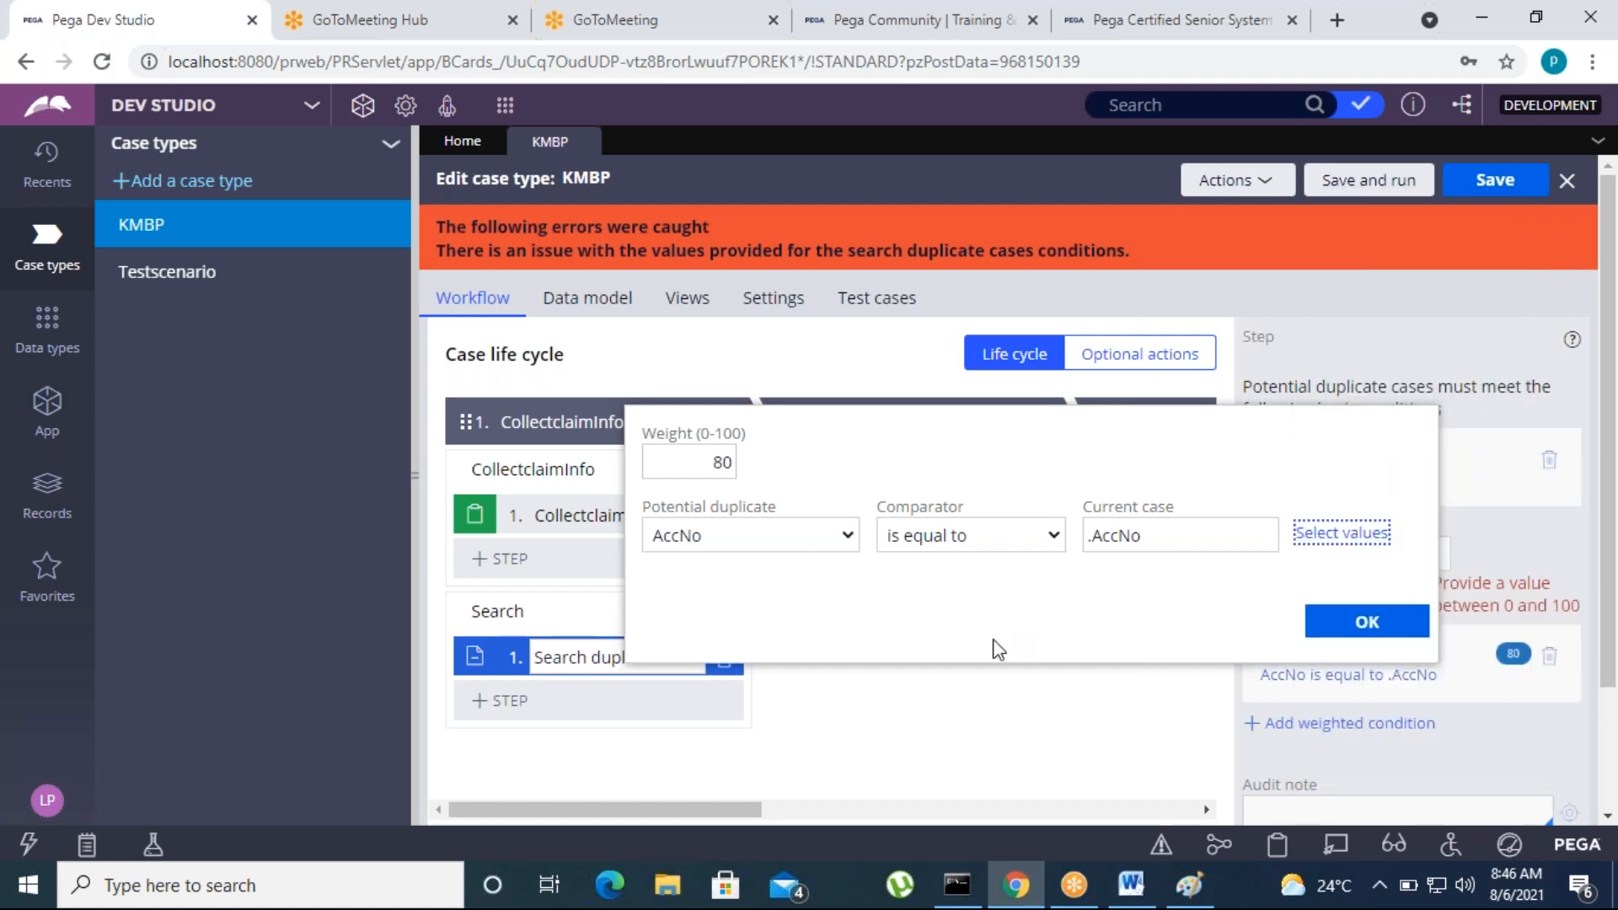
left_click(1358, 619)
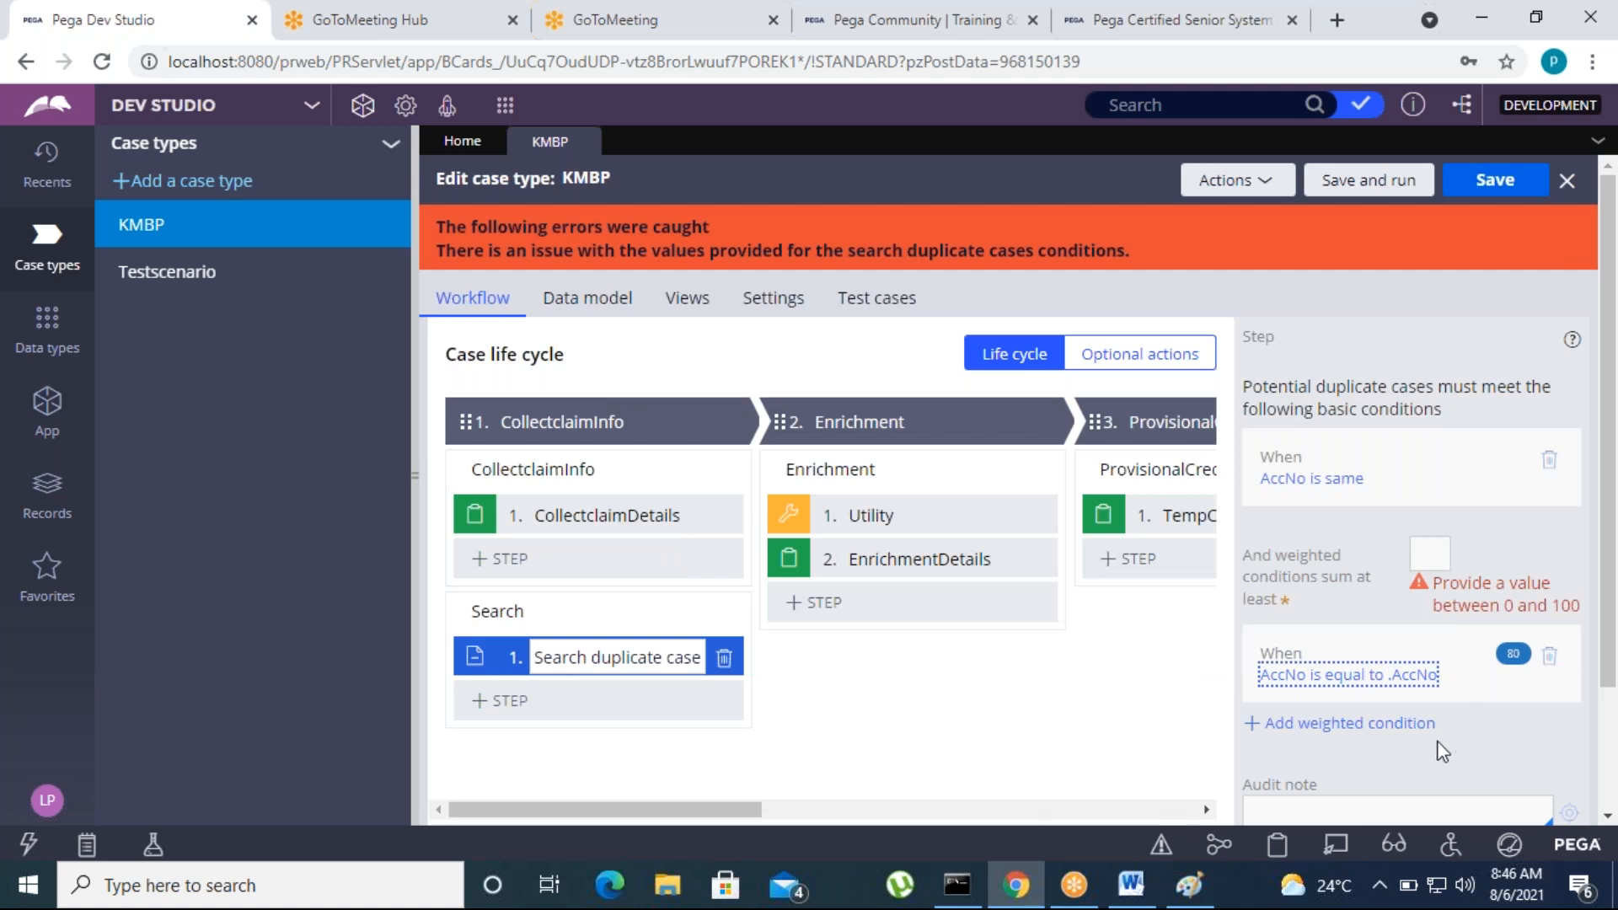
Set the minimum sum of weighted conditions to 80 and save the KMBP case type
left_click(1427, 552)
left_click(1495, 179)
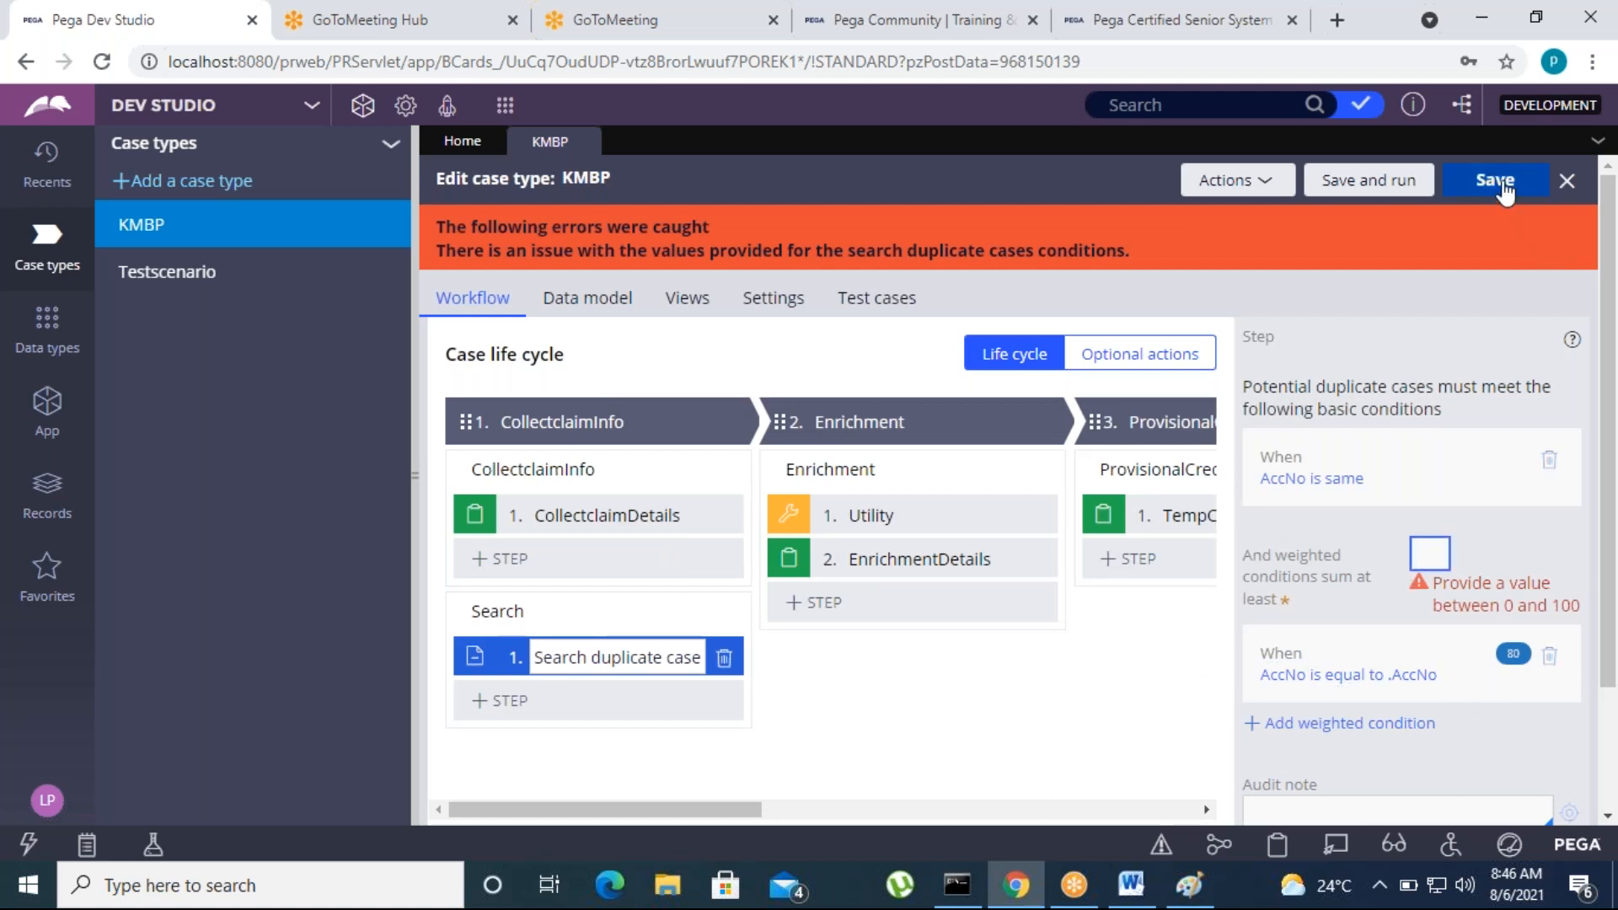
left_click(493, 657)
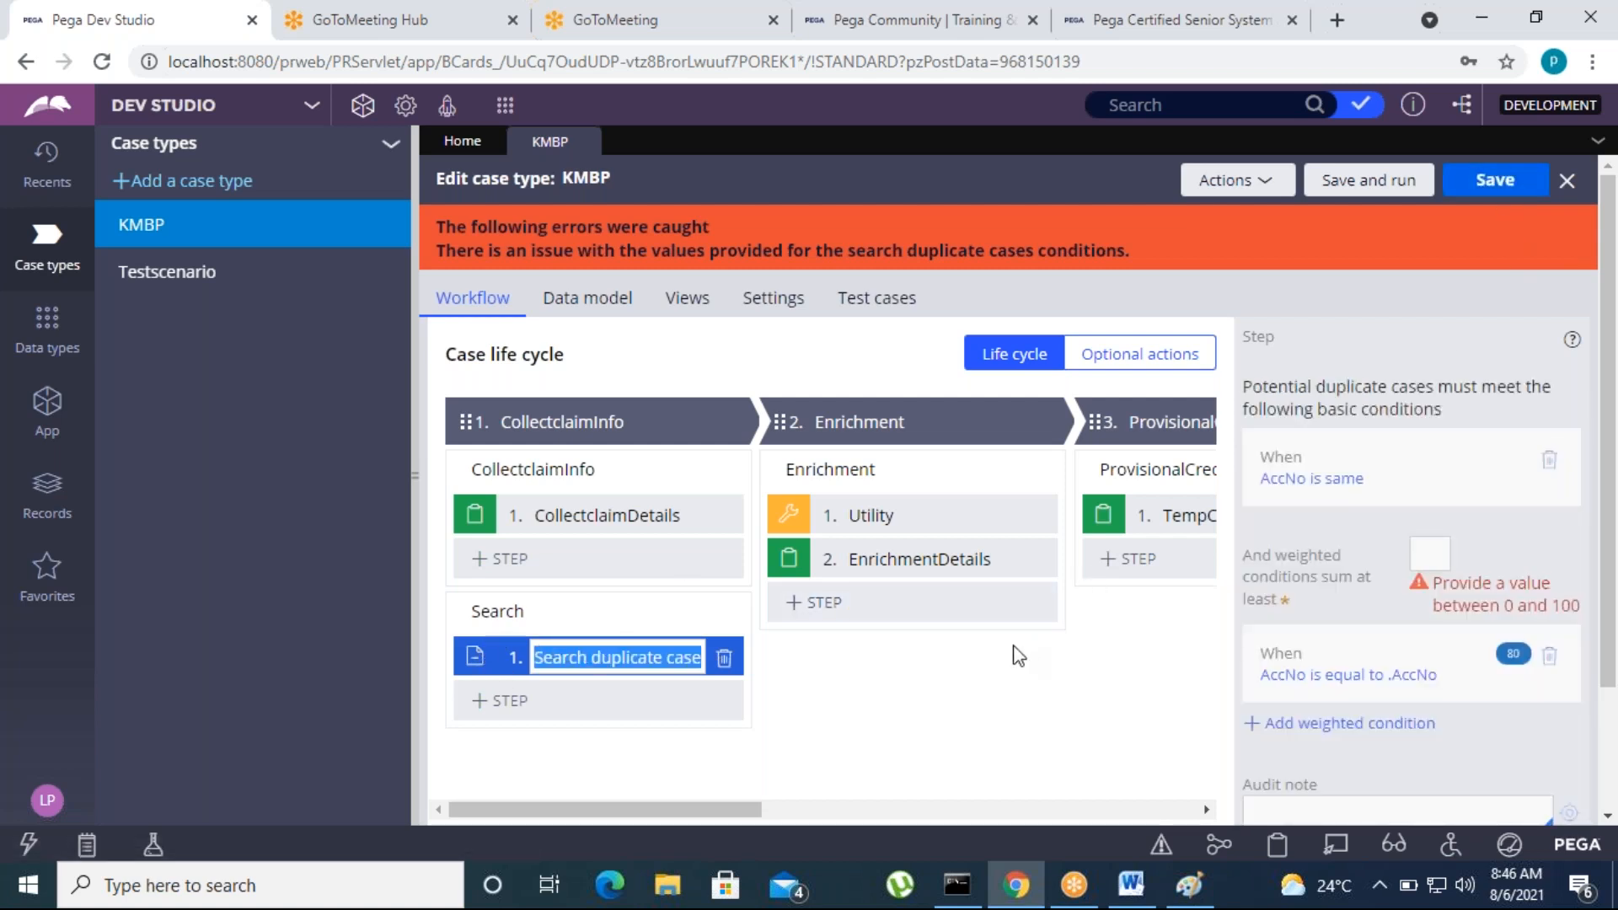
scroll(1328, 640, "down", 2)
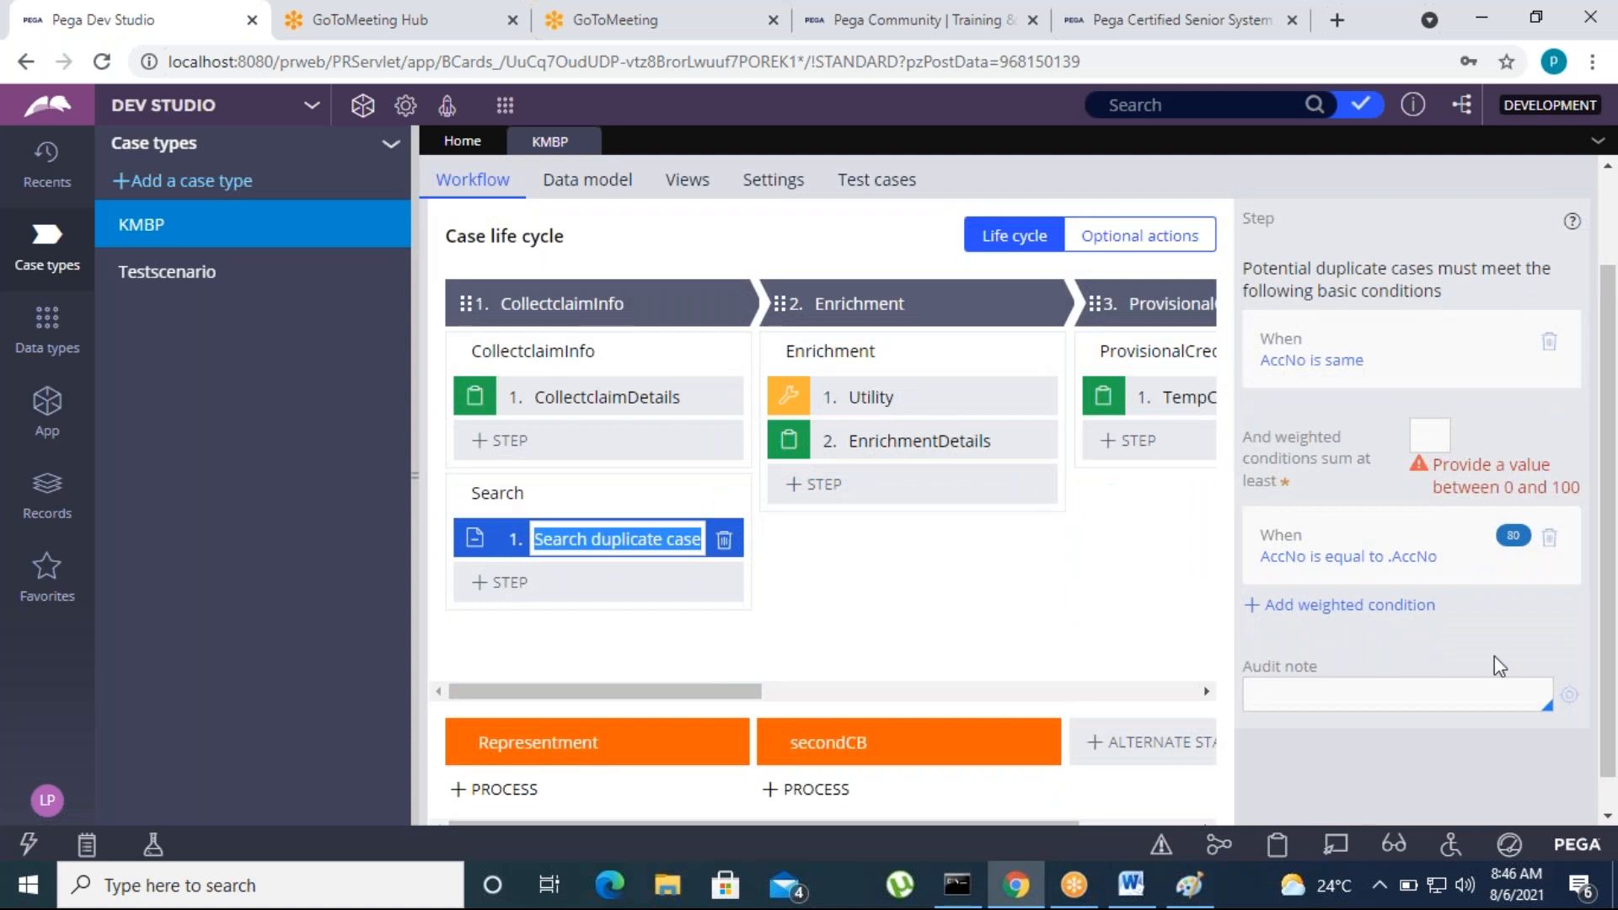
left_click(1430, 436)
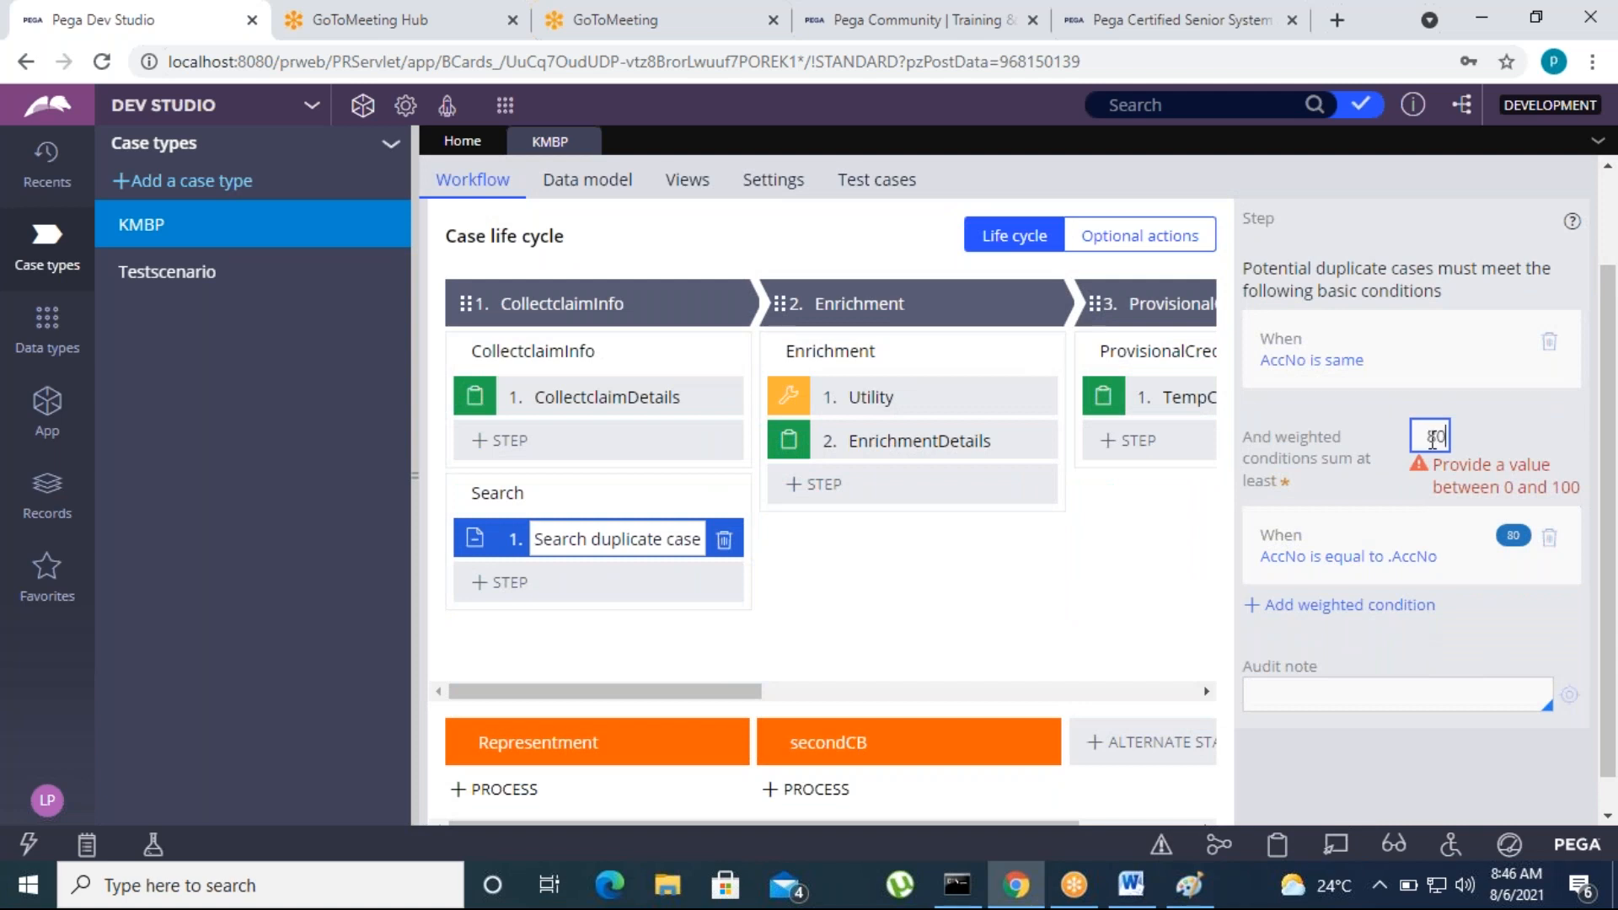
left_click(1146, 541)
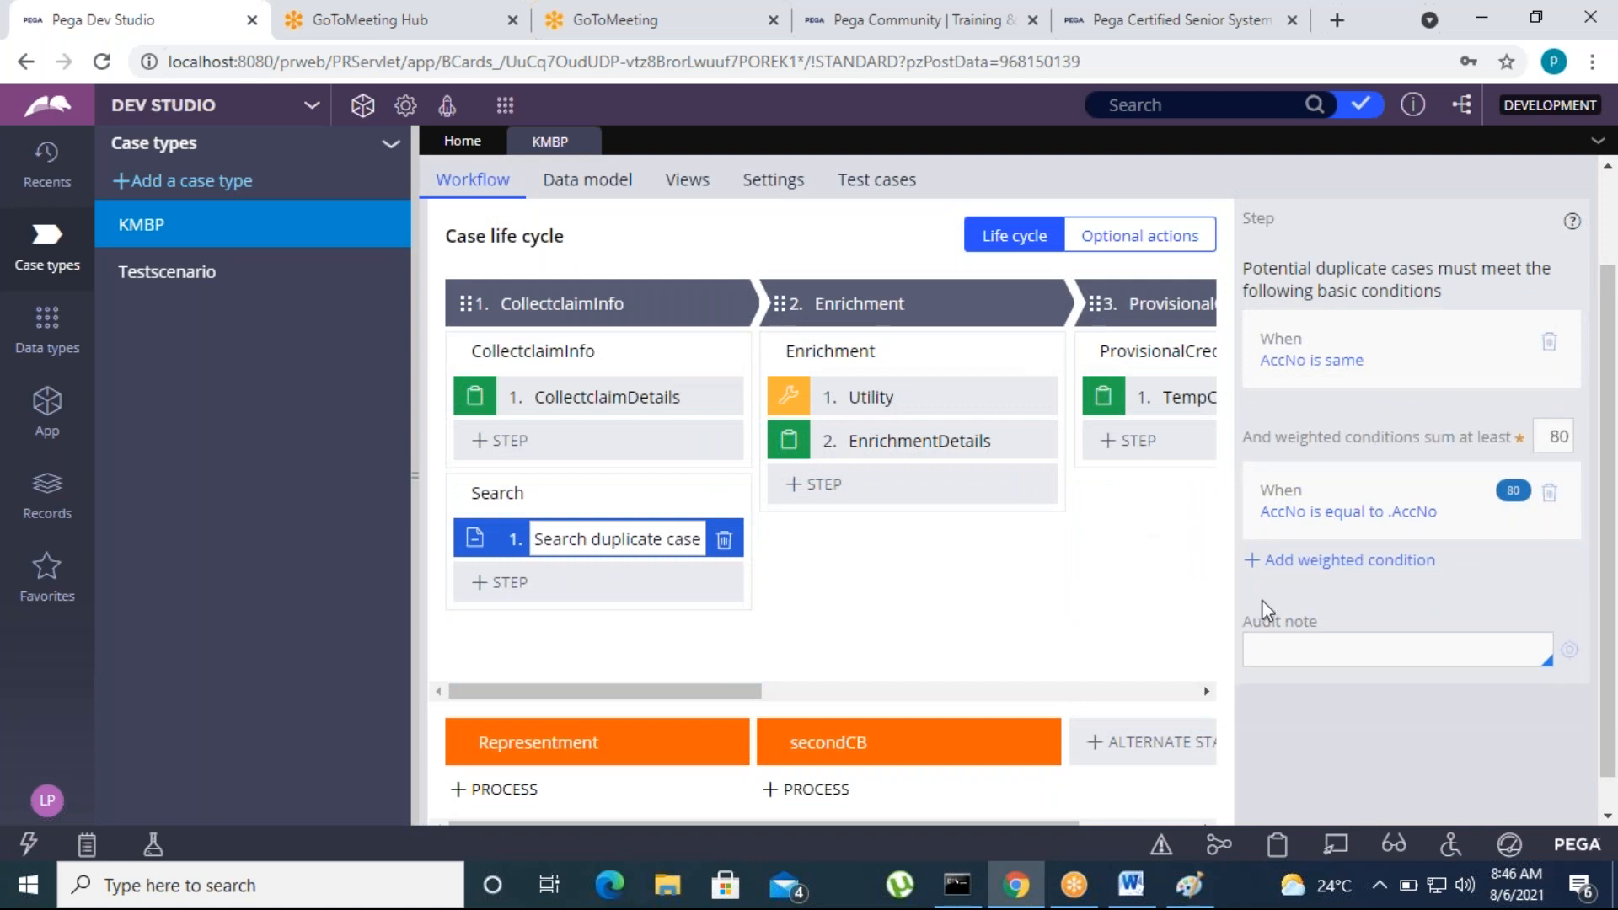
left_click_drag(1612, 280, 1608, 194)
left_click(1514, 176)
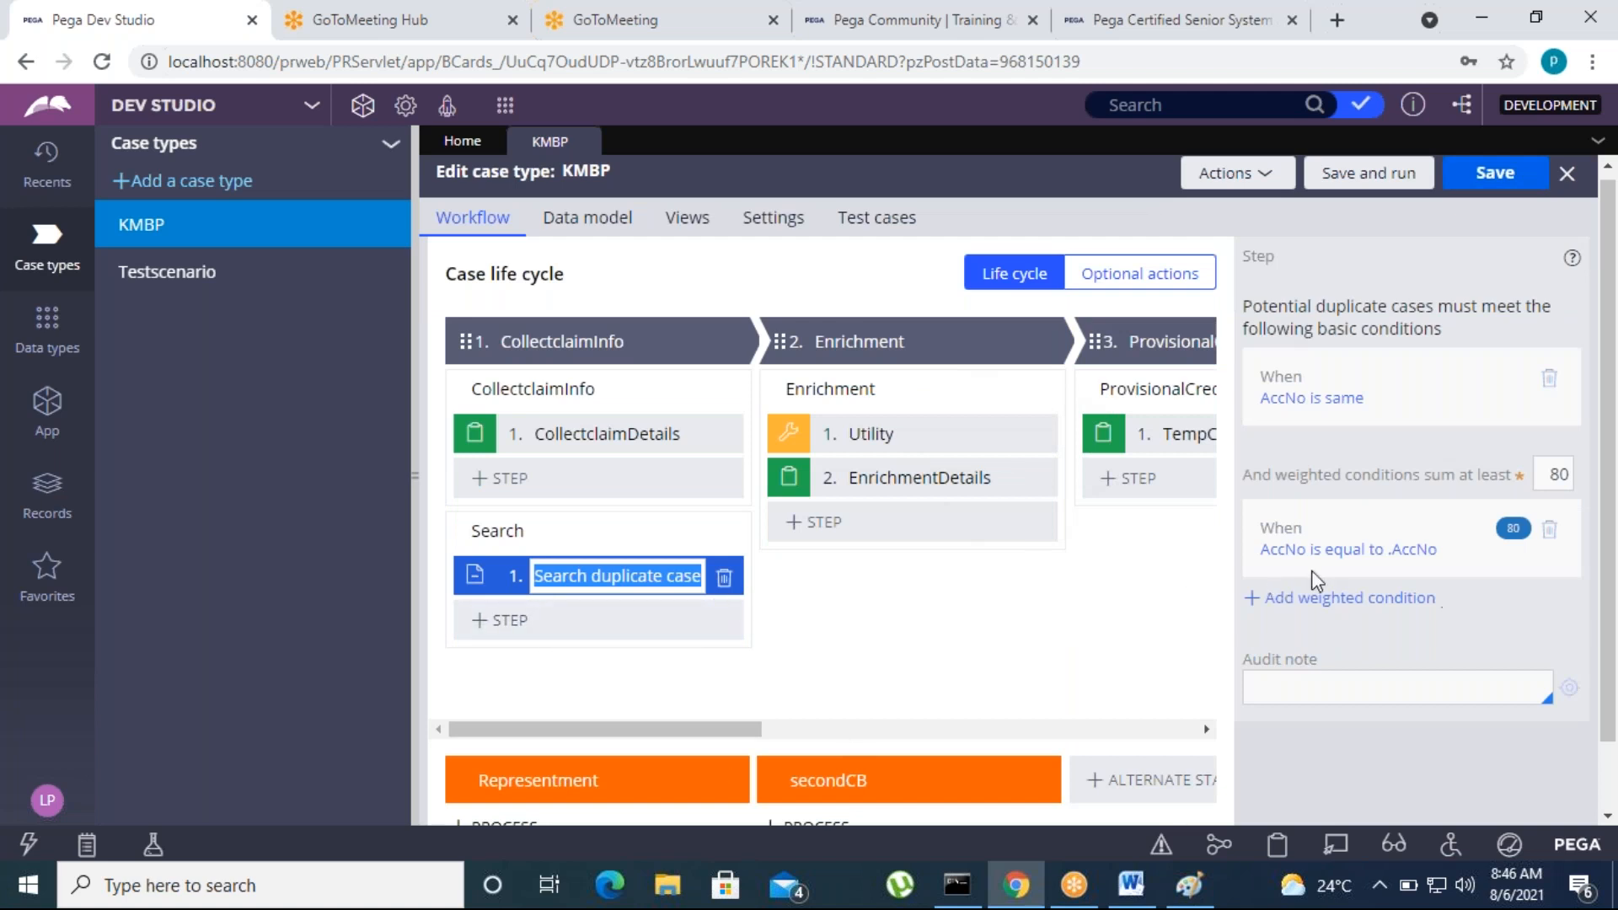
Save and run KMBP to create a new case, select VISA as the network, and enter the card number
left_click(1366, 173)
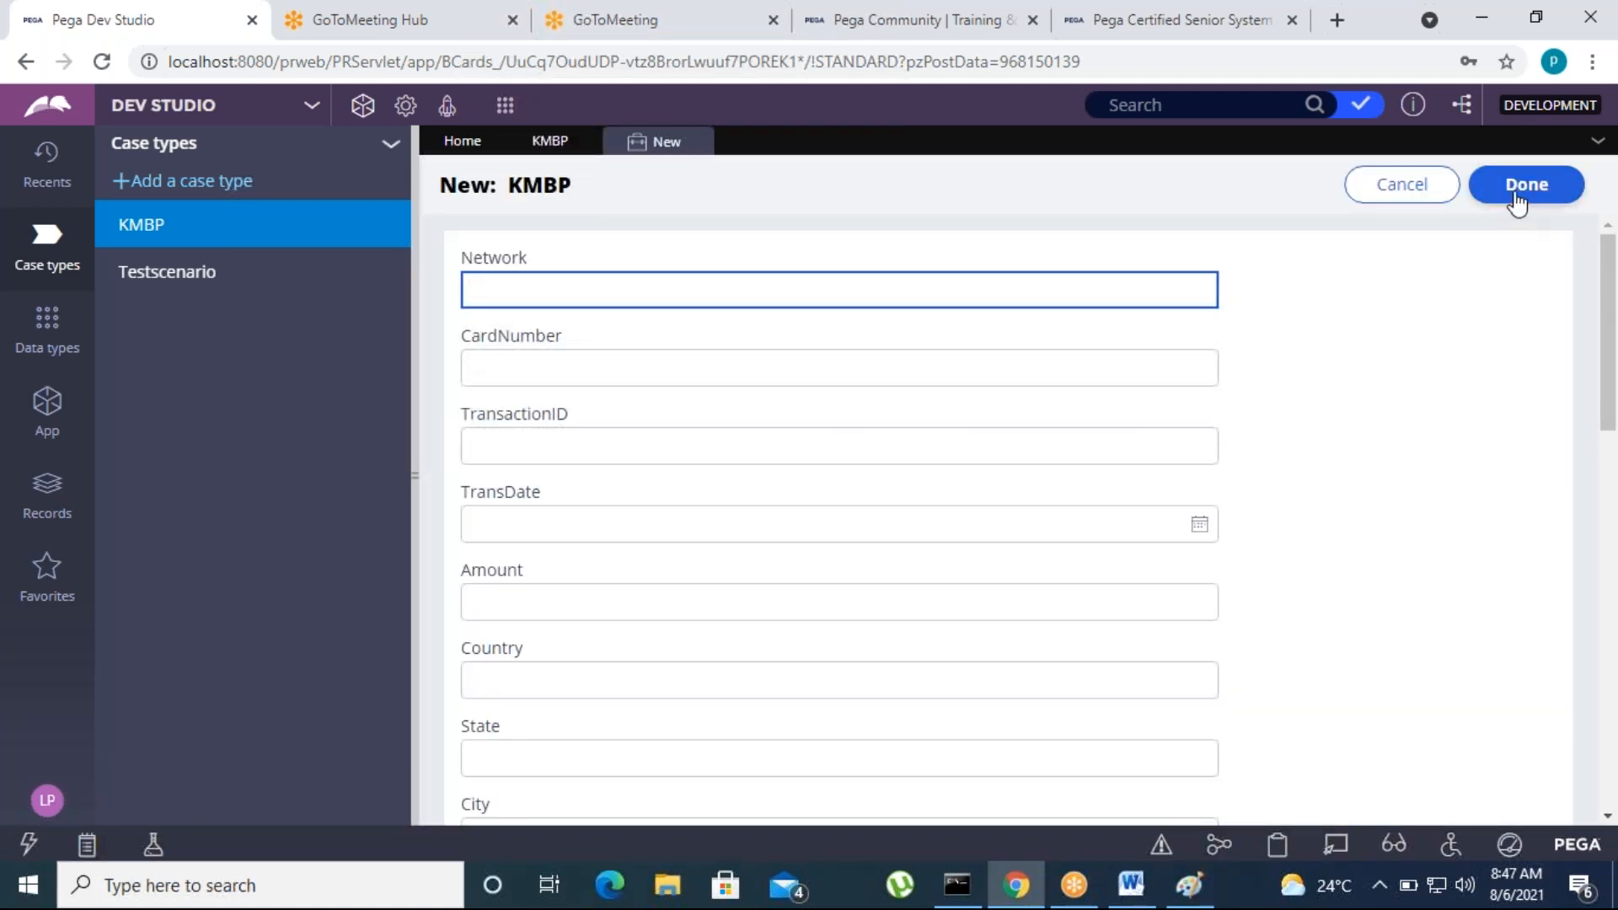
left_click(1517, 200)
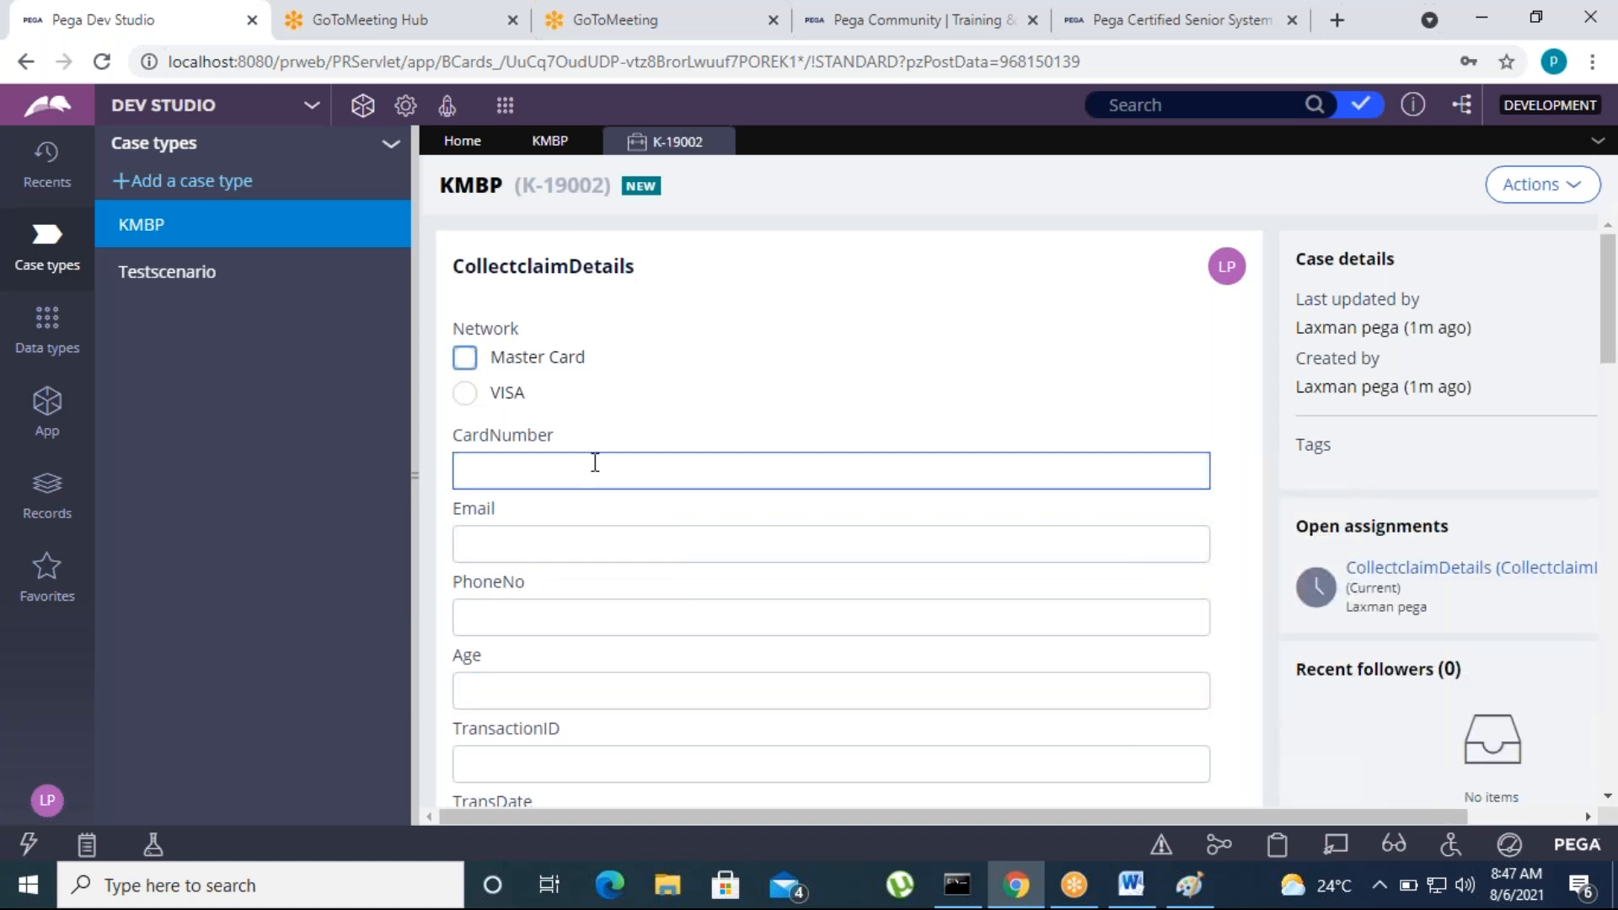
left_click(465, 395)
left_click(472, 486)
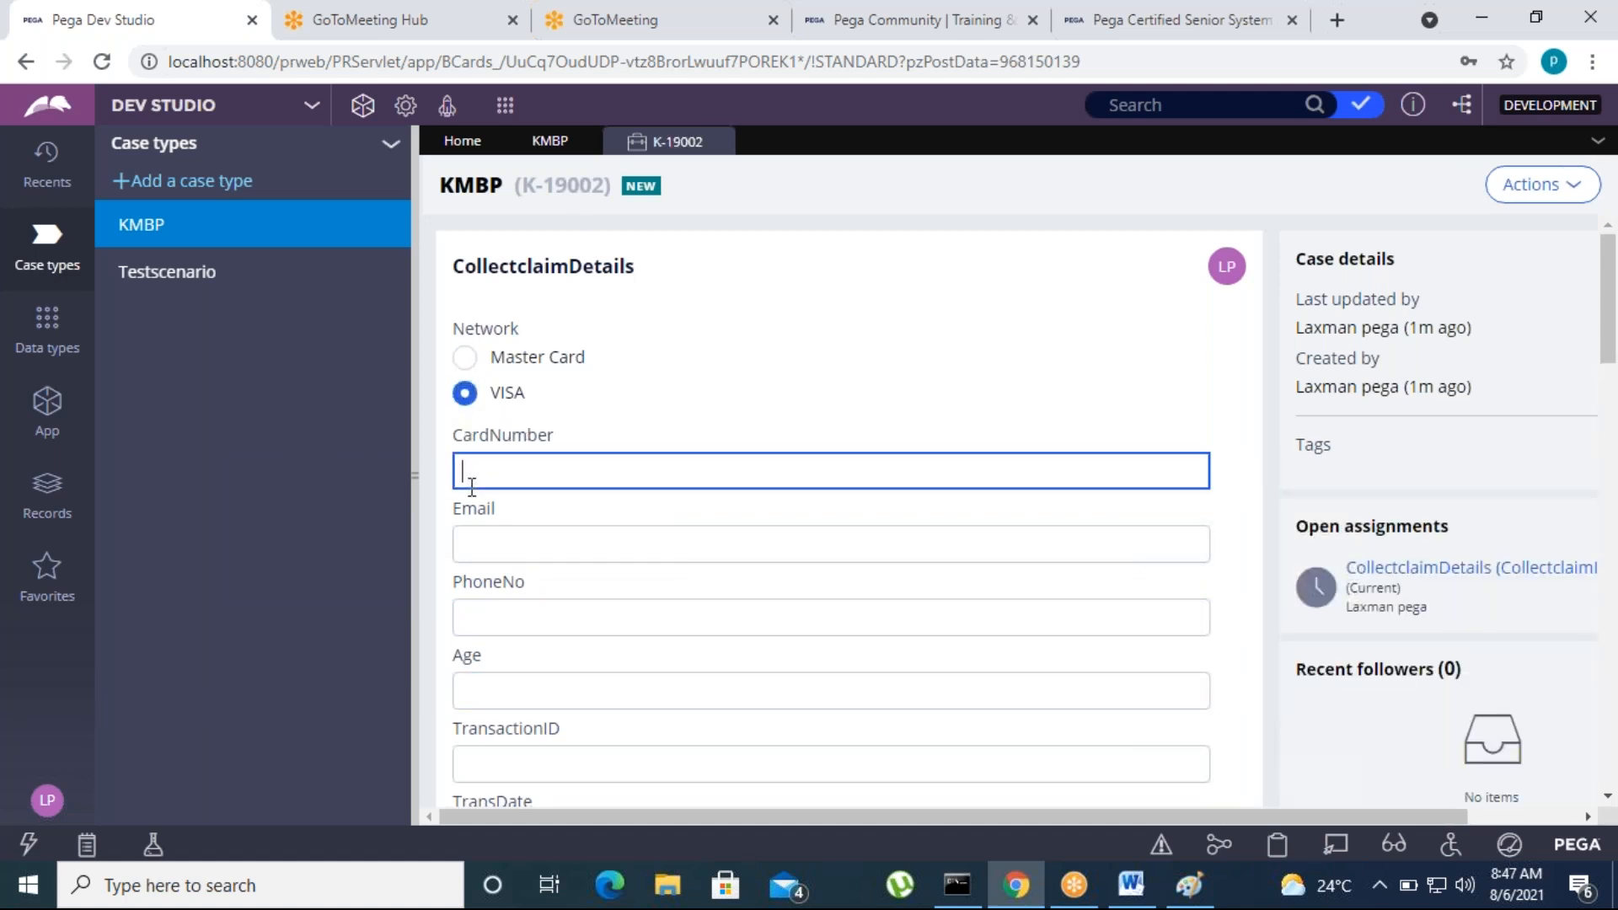
type("5678678")
left_click(1214, 408)
Enter the account number in the AccNo field and submit the CollectclaimDetails form
scroll(636, 559, "down", 5)
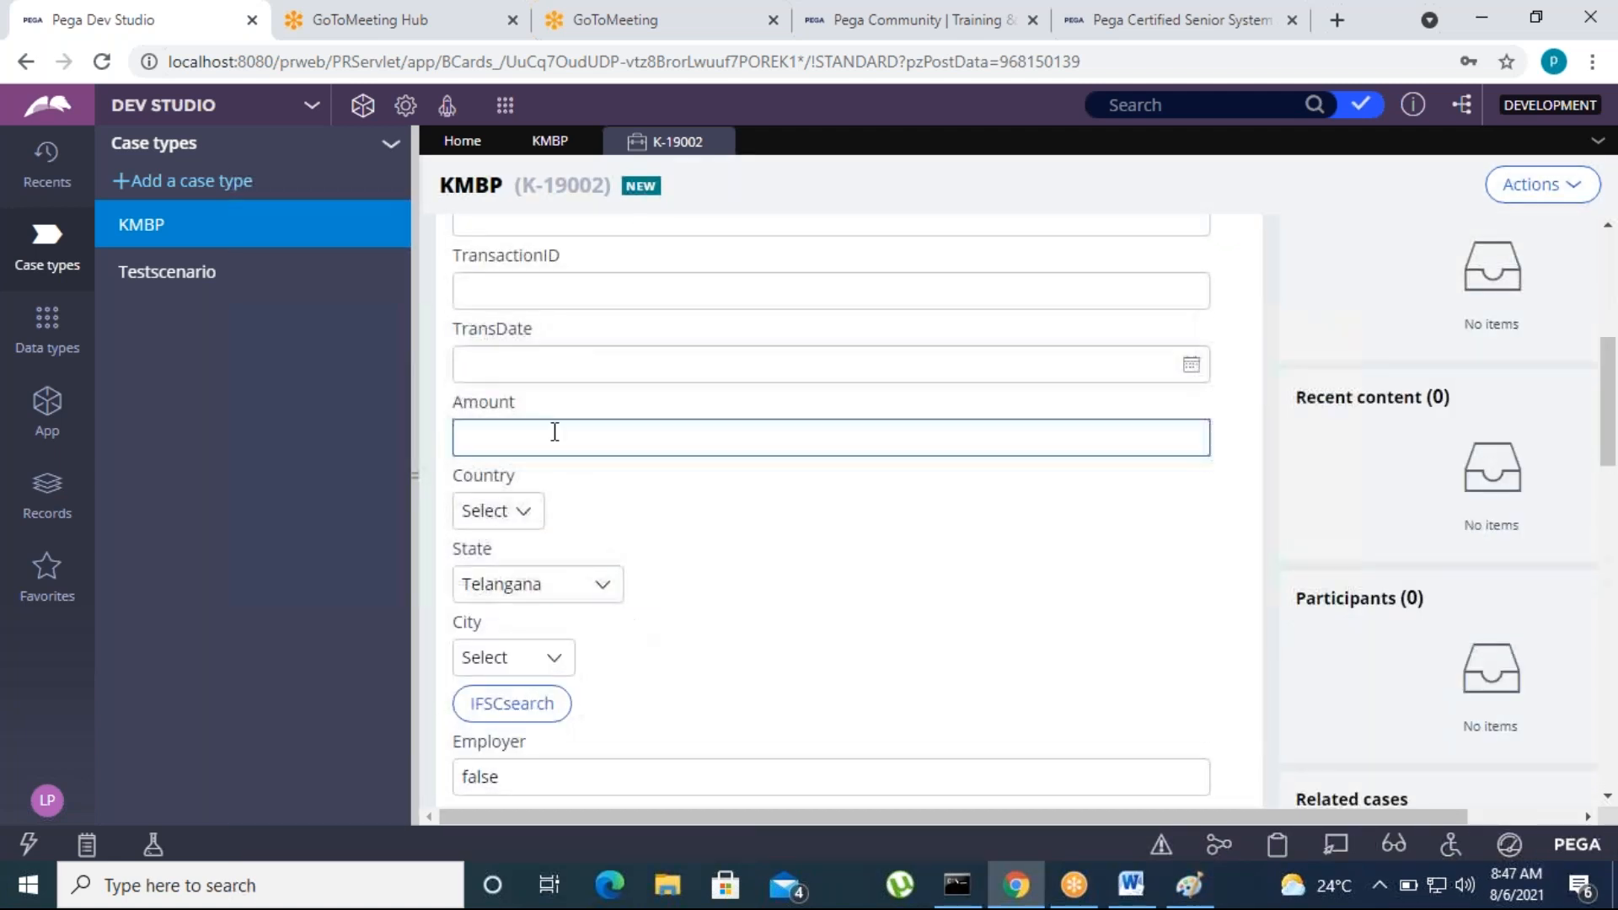
scroll(542, 632, "down", 3)
left_click(510, 618)
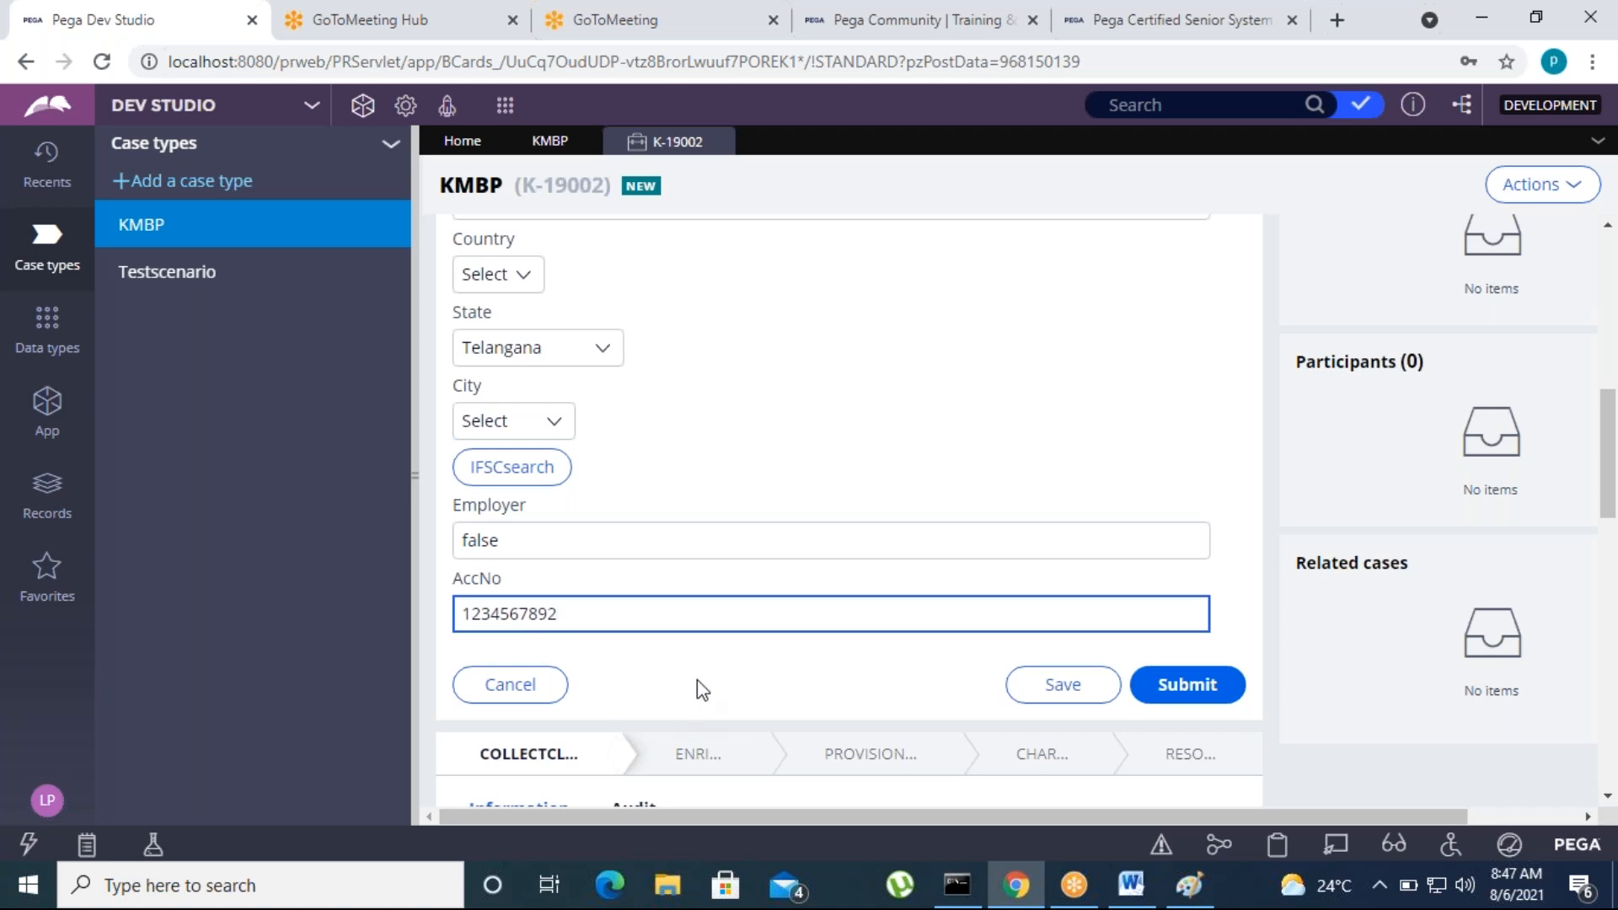
left_click(1210, 694)
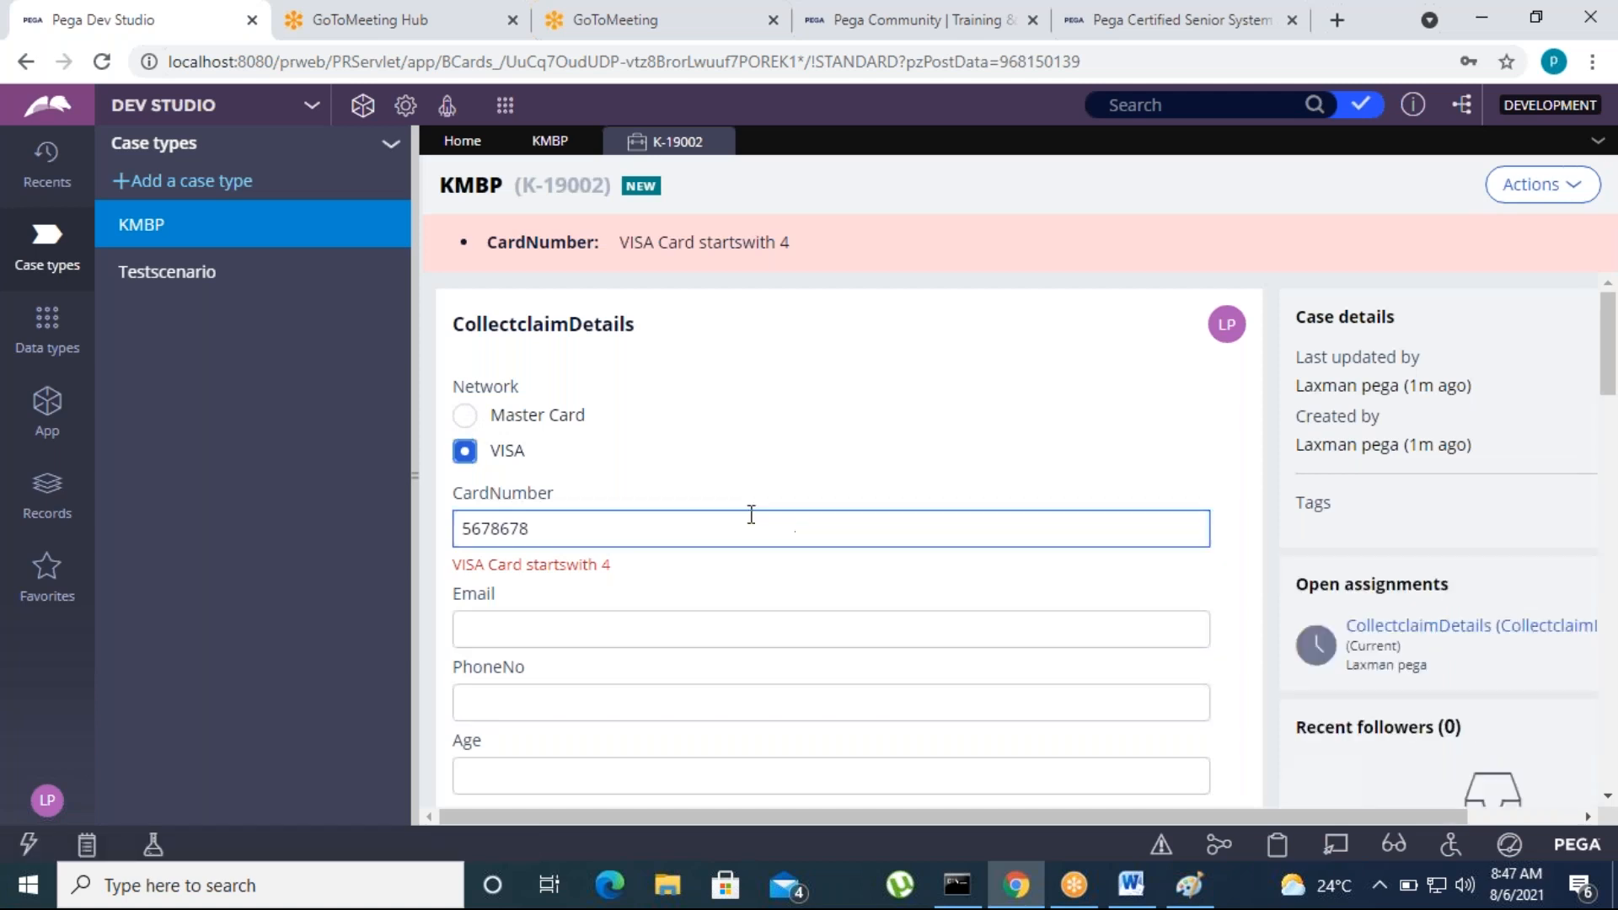
Change the network to Master Card, resubmit the CollectclaimDetails form, and close the case at its duplicate check
left_click(464, 416)
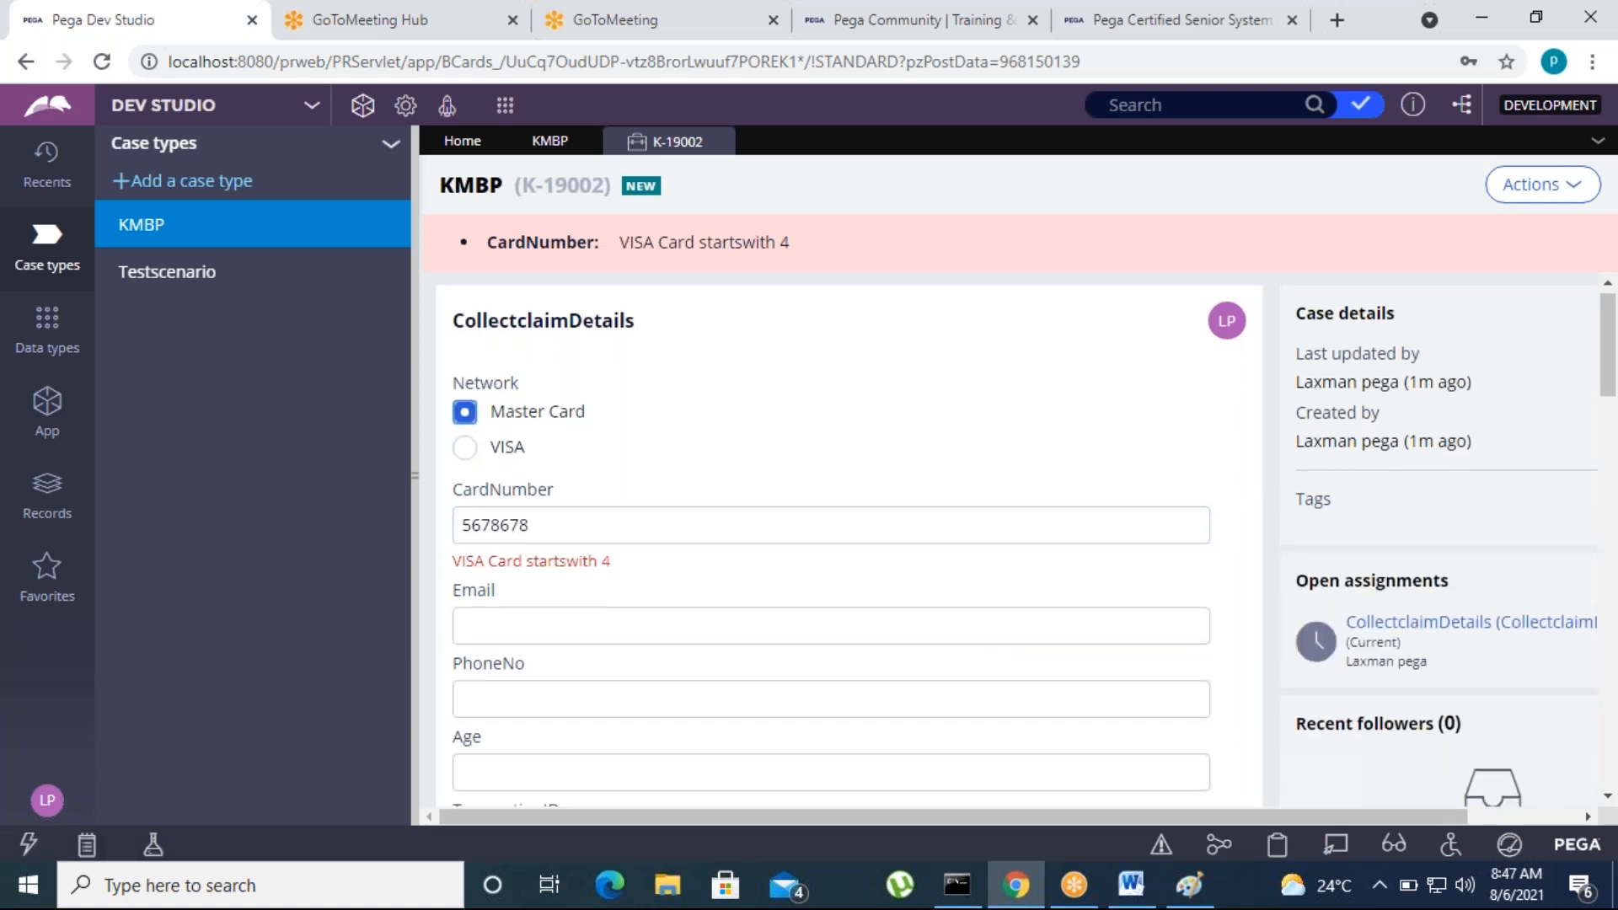
scroll(1017, 705, "down", 5)
scroll(1017, 705, "down", 4)
left_click(1187, 653)
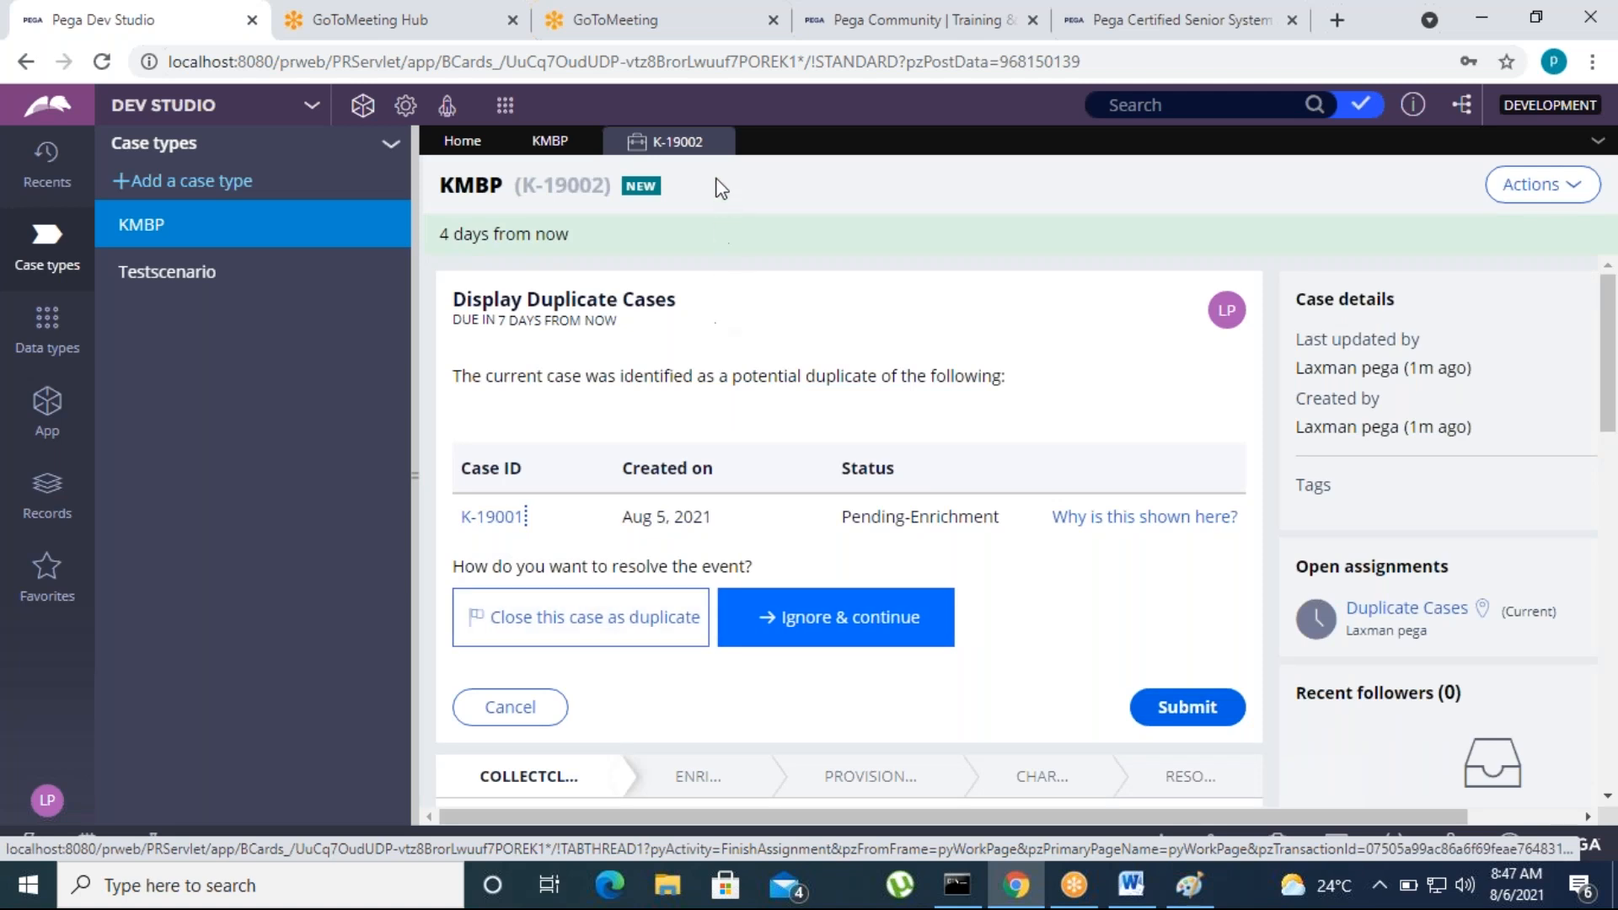
left_click(719, 142)
Save and run KMBP to create another case, select Master Card as the network, and enter the card number
left_click(1361, 187)
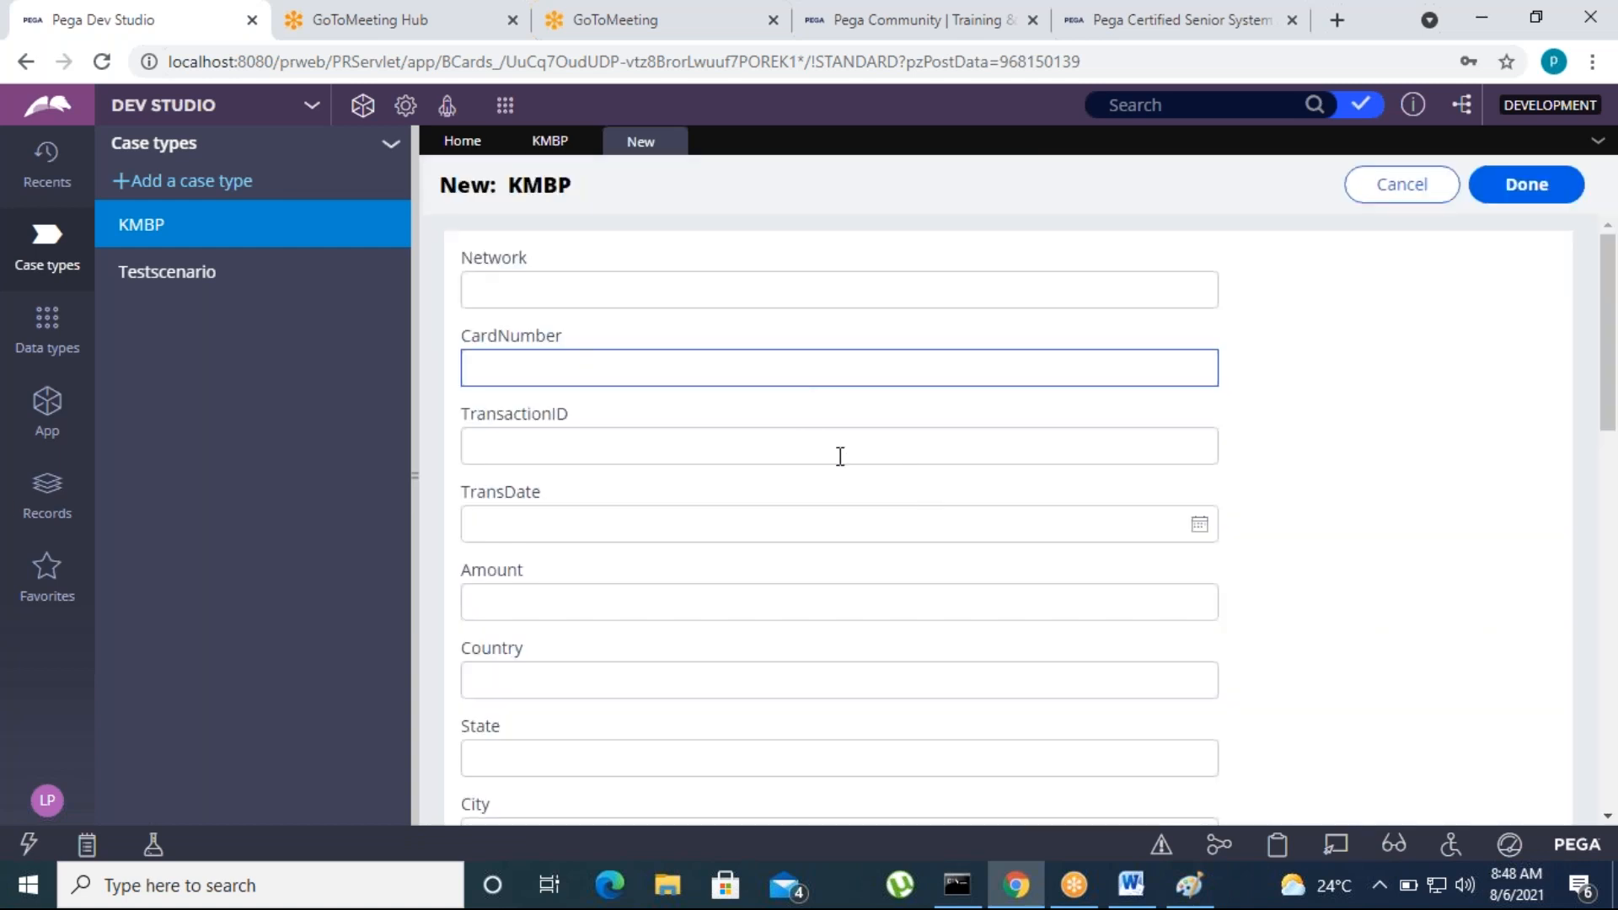
left_click(1528, 186)
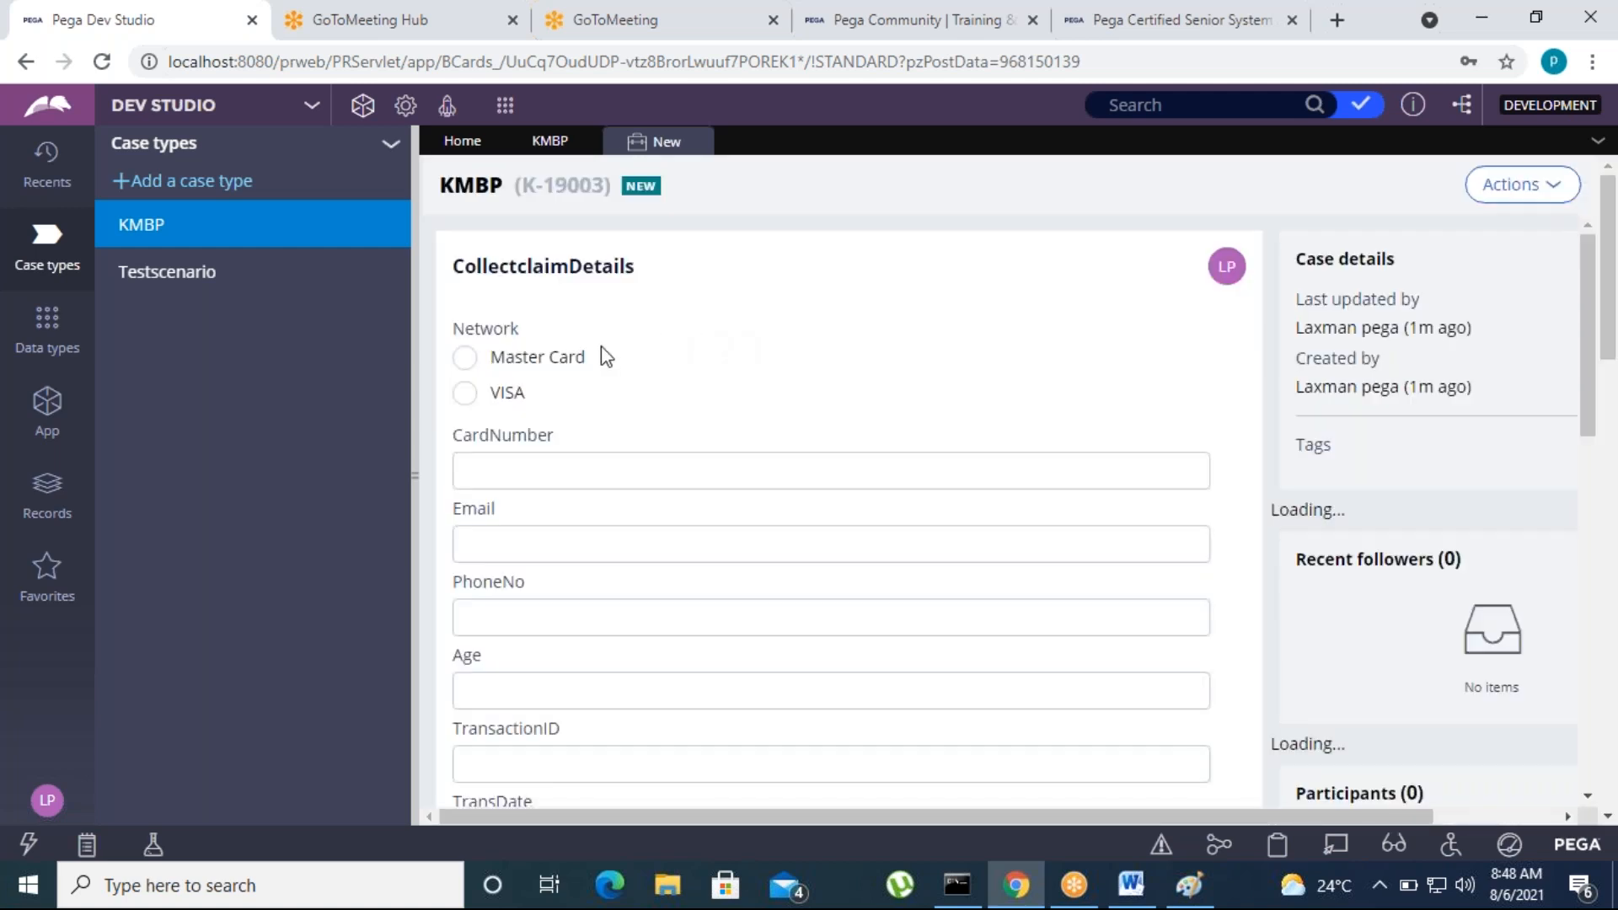
left_click(464, 357)
left_click(480, 472)
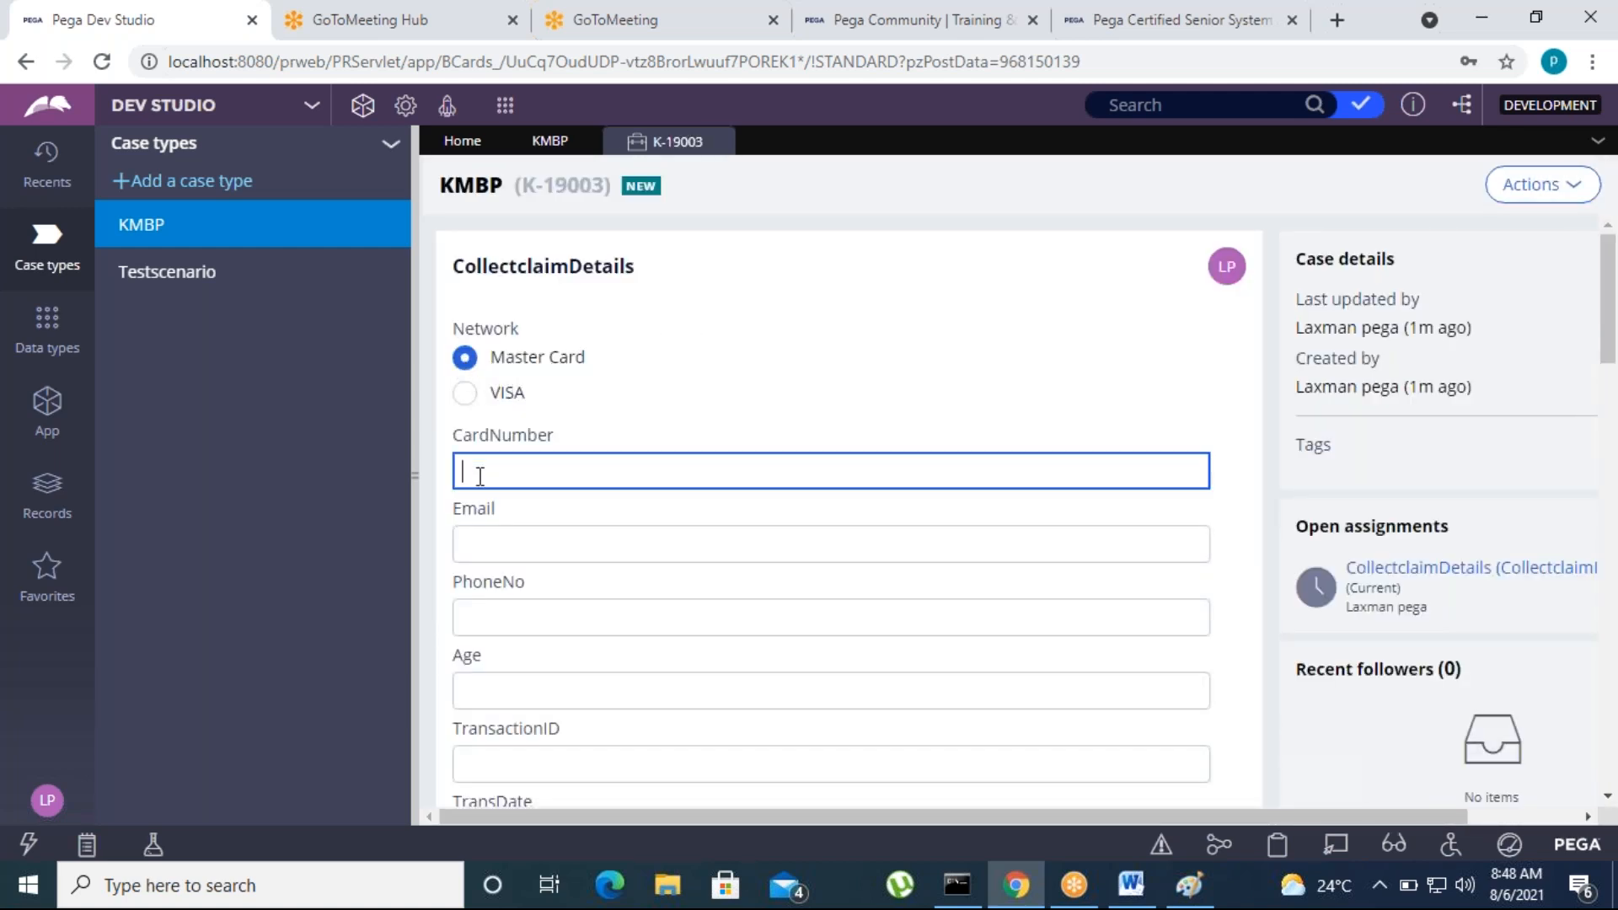
type("5678678")
left_click(1235, 444)
Enter a different account number in the AccNo field, submit the CollectclaimDetails form, and close the case
scroll(618, 607, "down", 5)
scroll(613, 626, "down", 4)
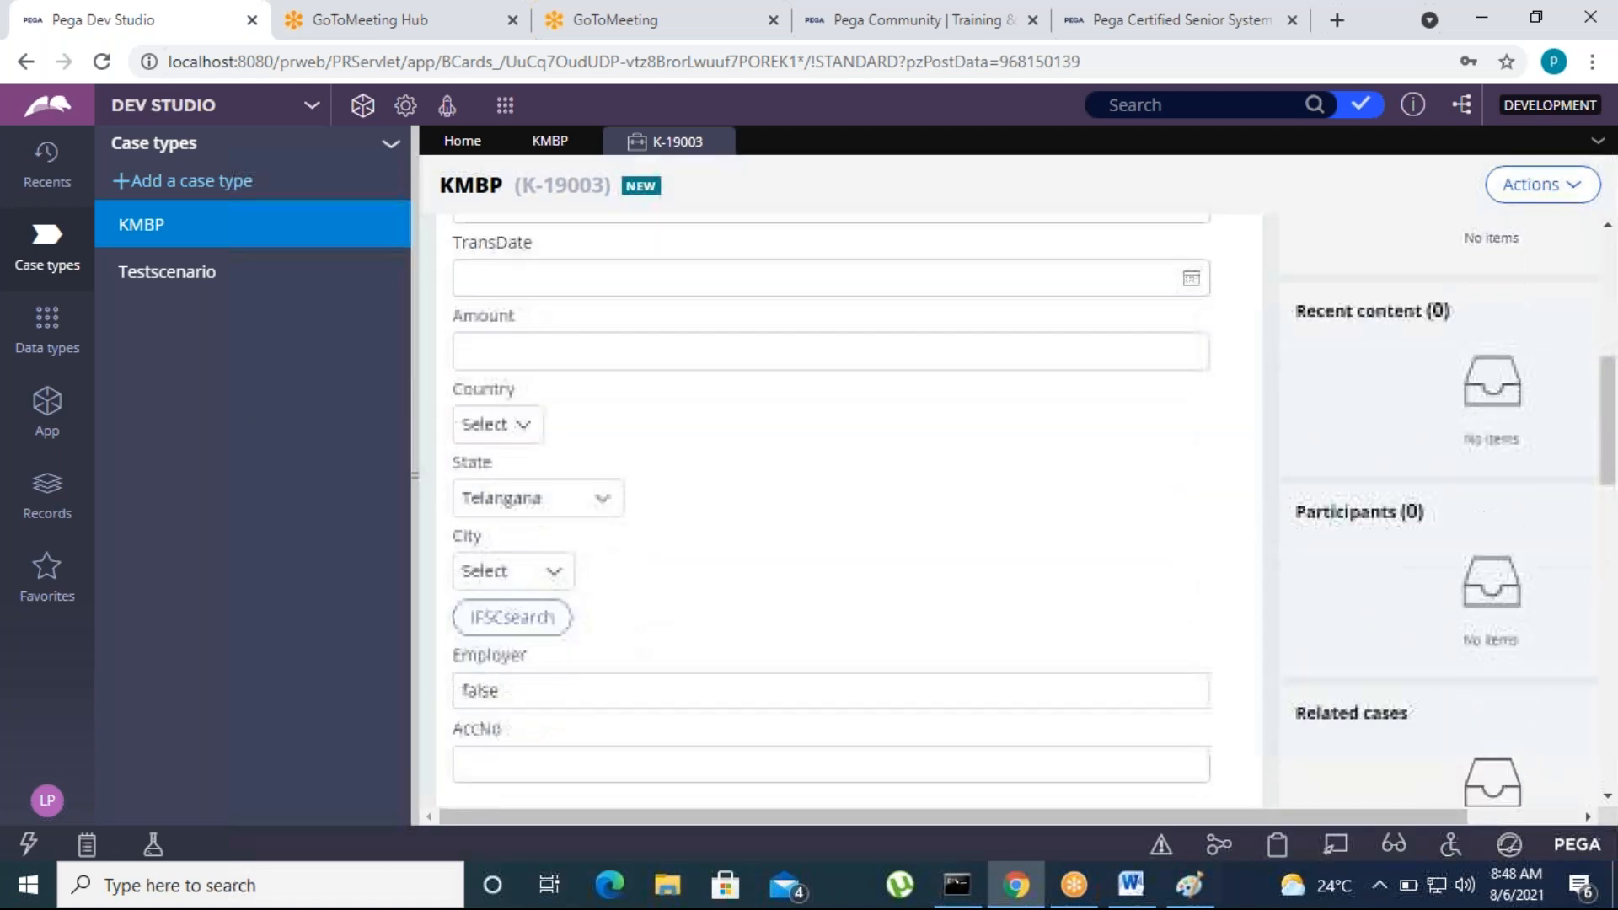
left_click(500, 492)
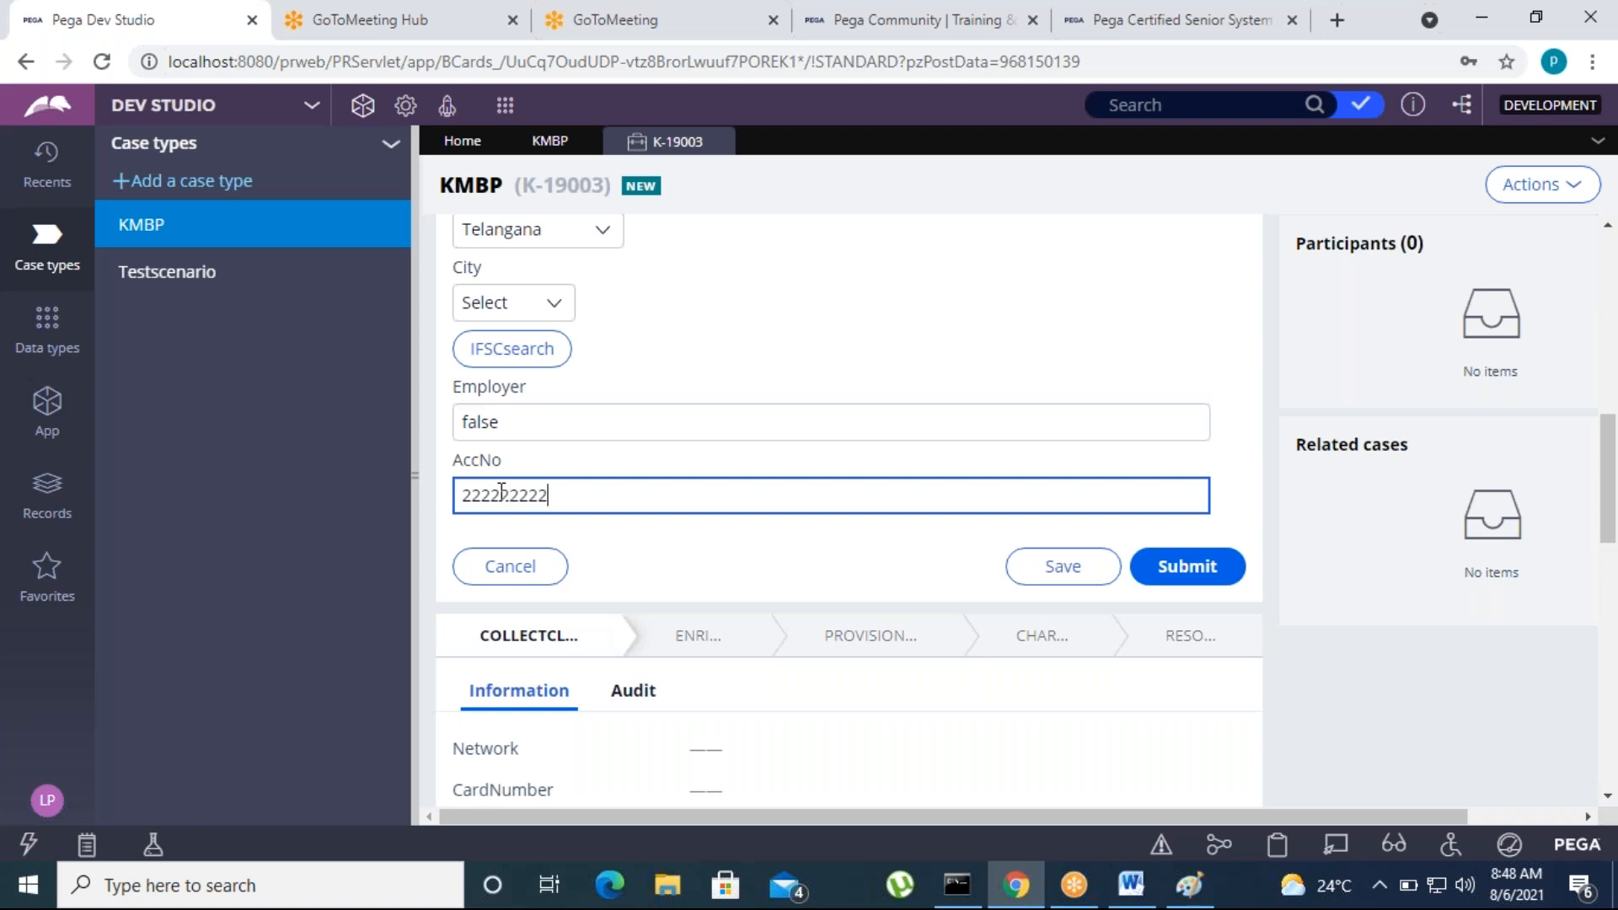
left_click(1213, 580)
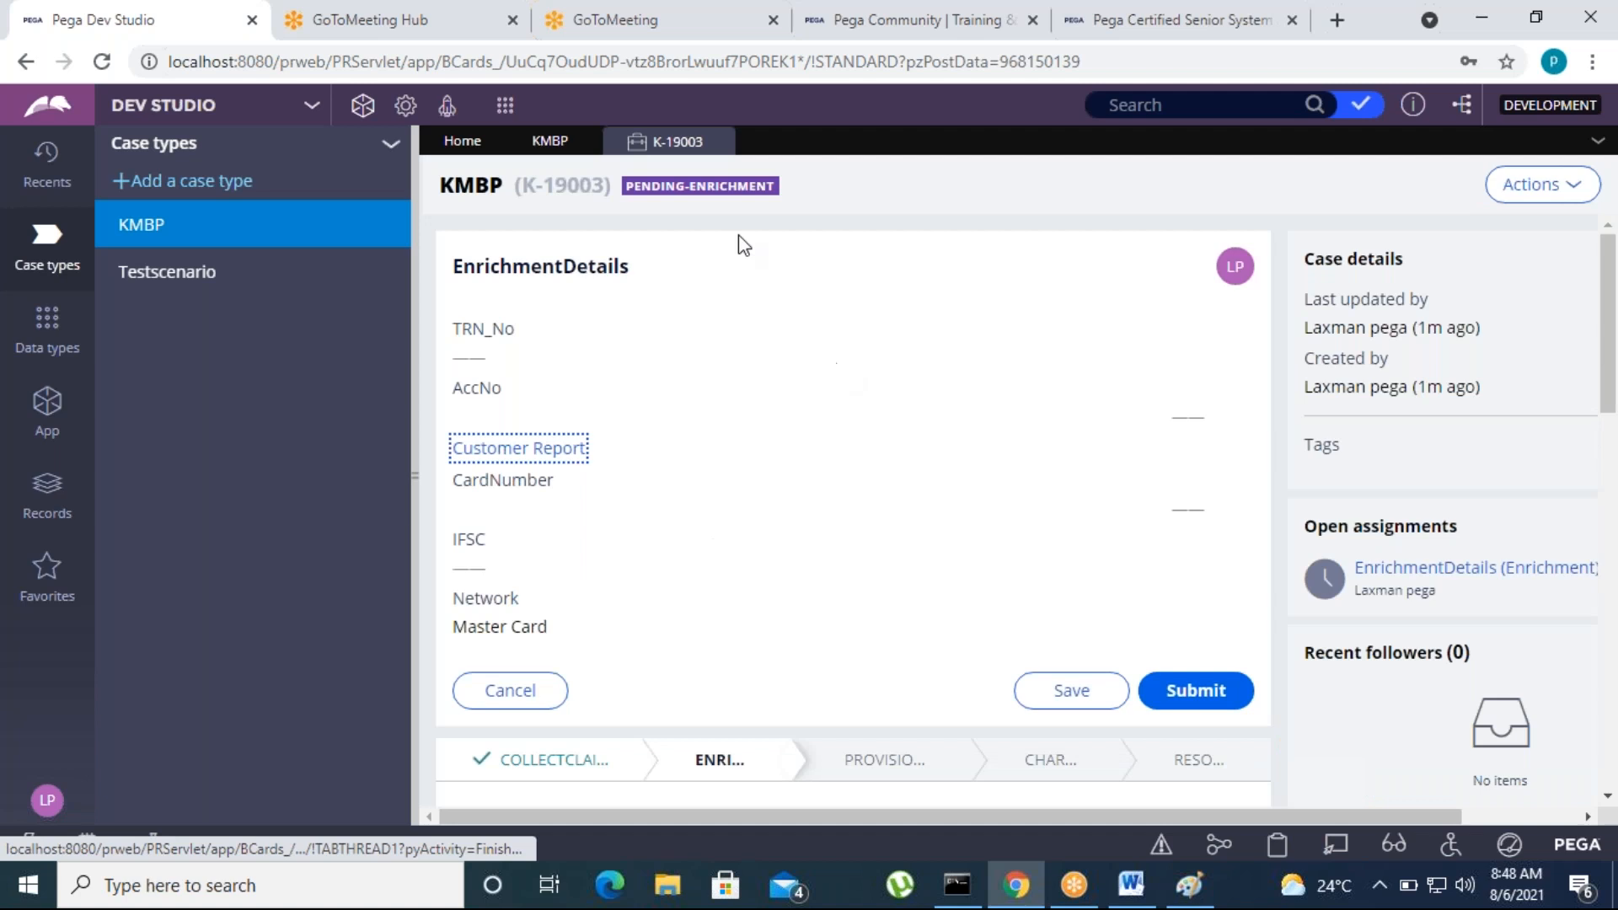
left_click(718, 141)
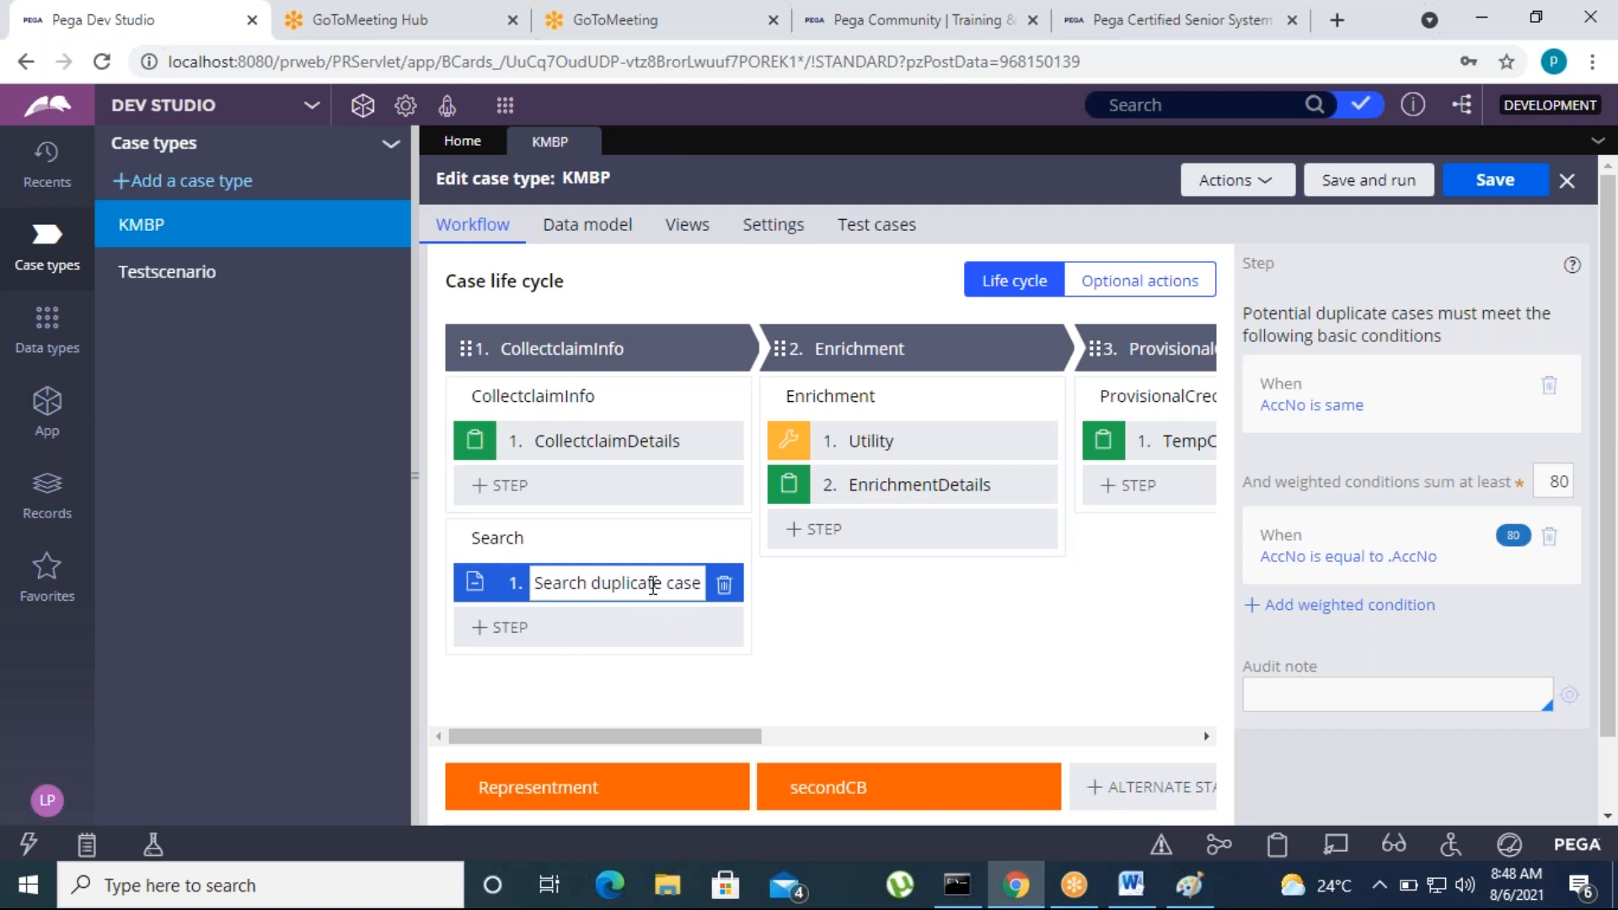
Switch to the Word notes, review the topics from "Parallel processing" to "Skipping the process and stages", and return to Dev Studio
left_click(1132, 885)
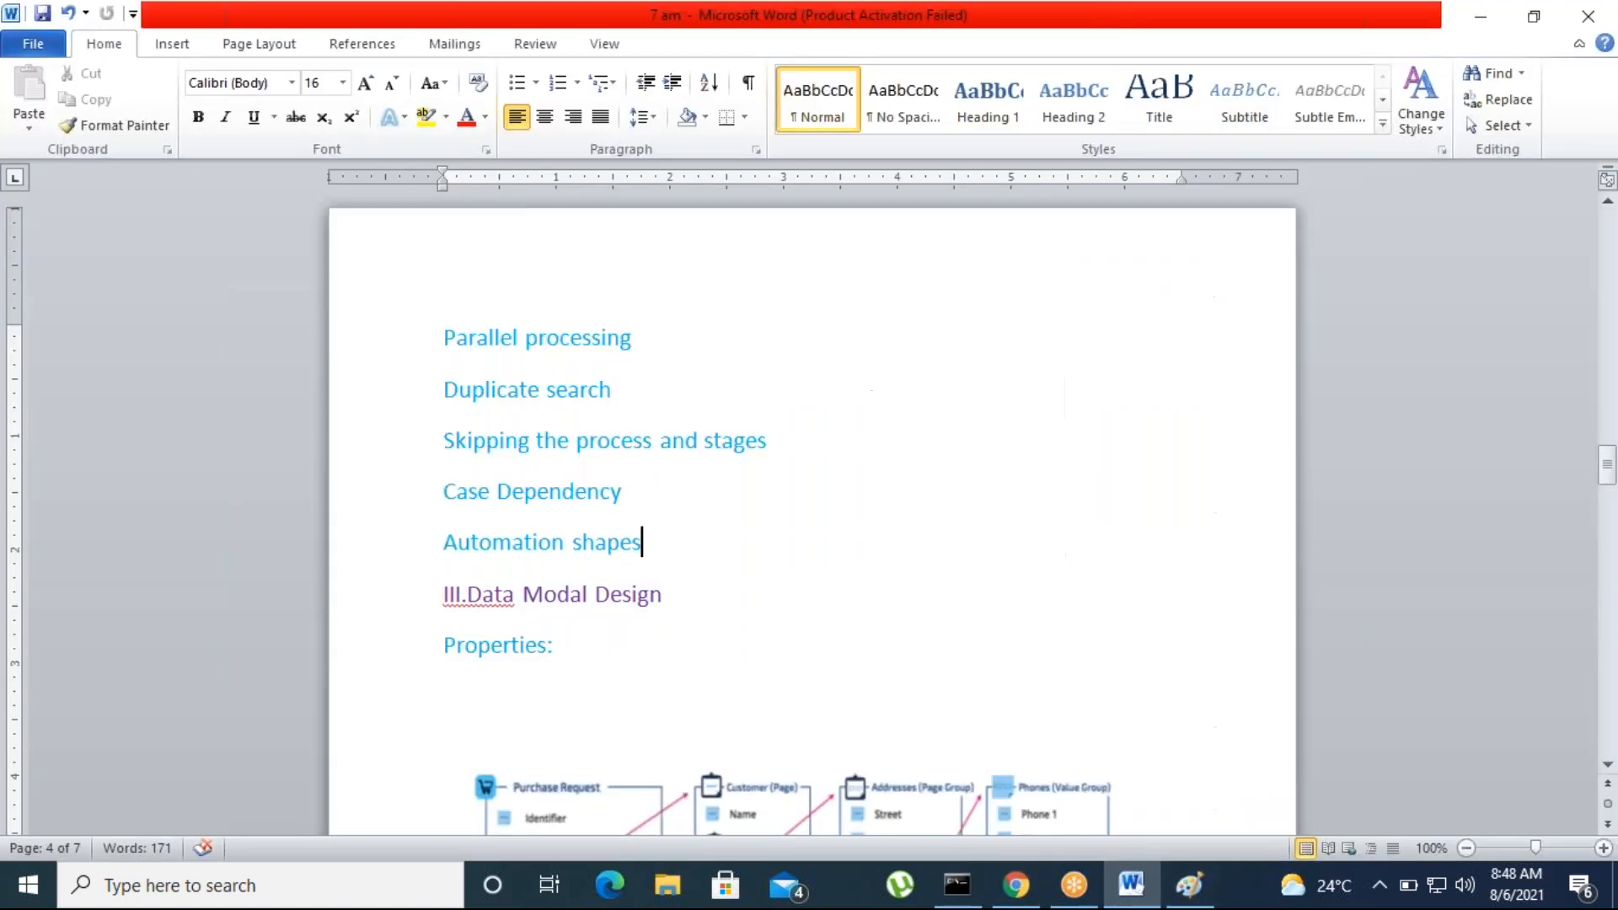
left_click_drag(444, 335, 624, 391)
left_click(745, 585)
left_click_drag(440, 437, 777, 441)
left_click(761, 596)
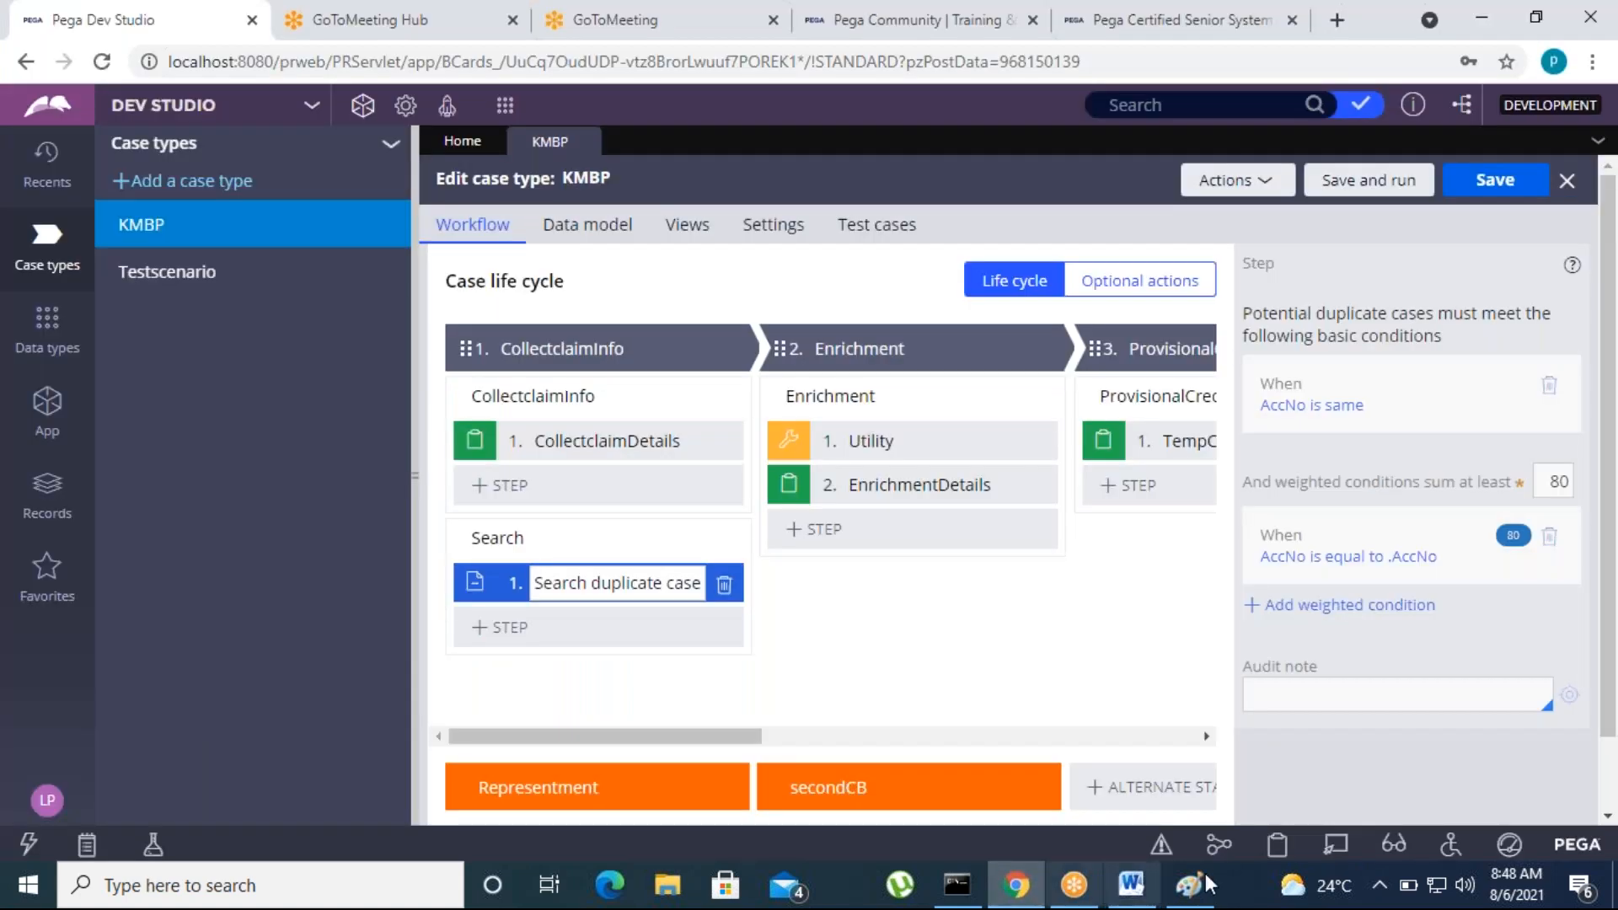
left_click(1016, 885)
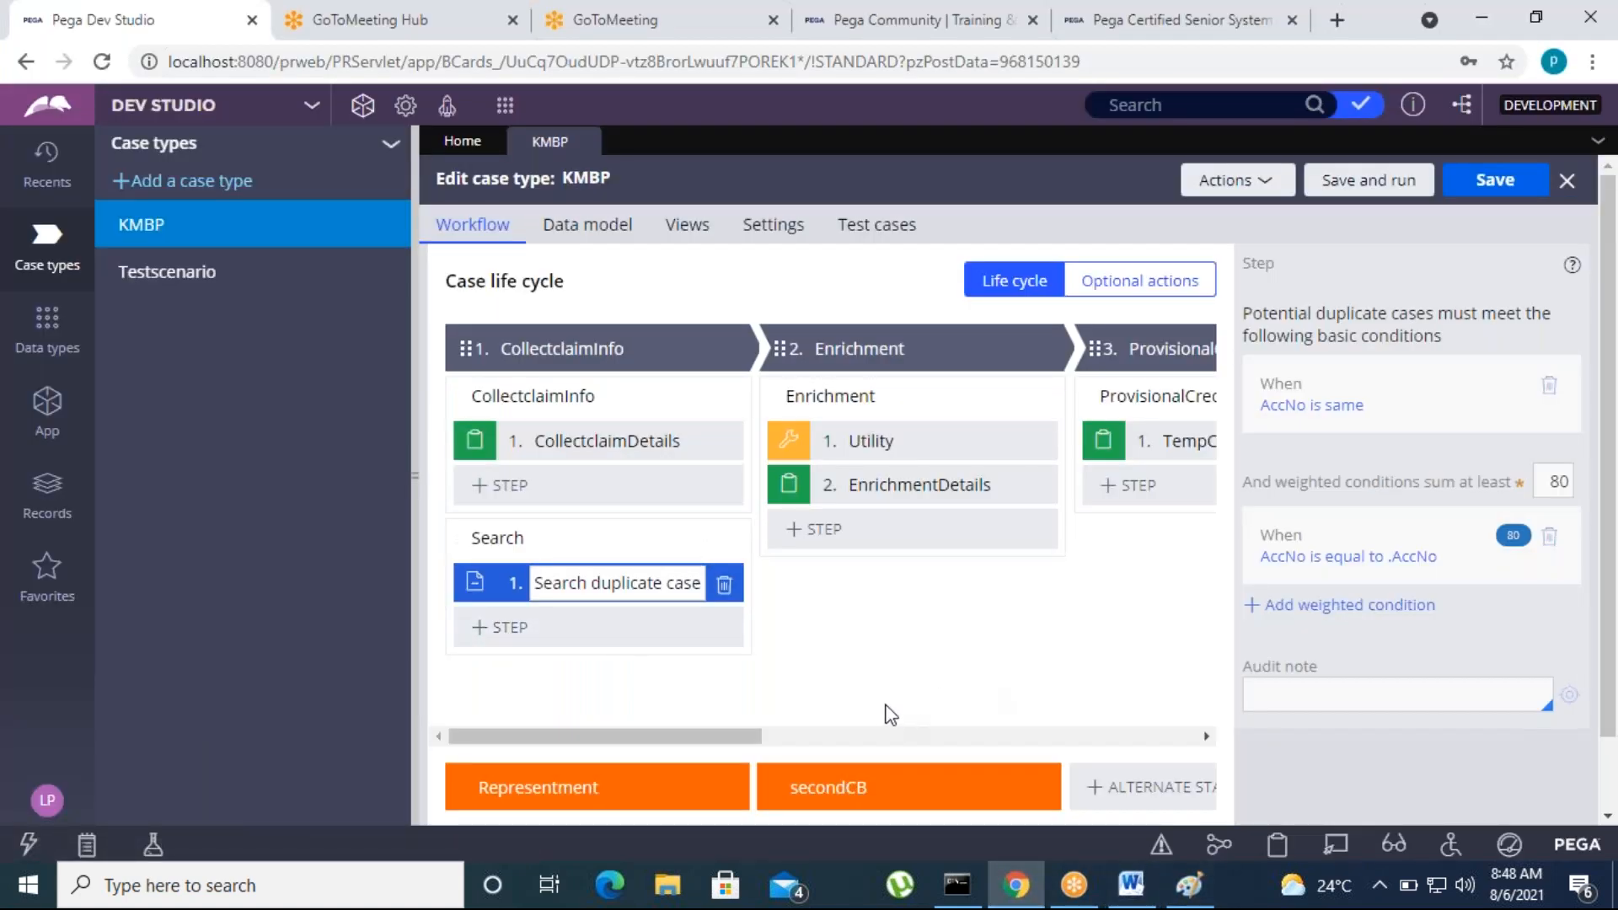
Close the KMBP case type and log off from the current application
left_click(654, 347)
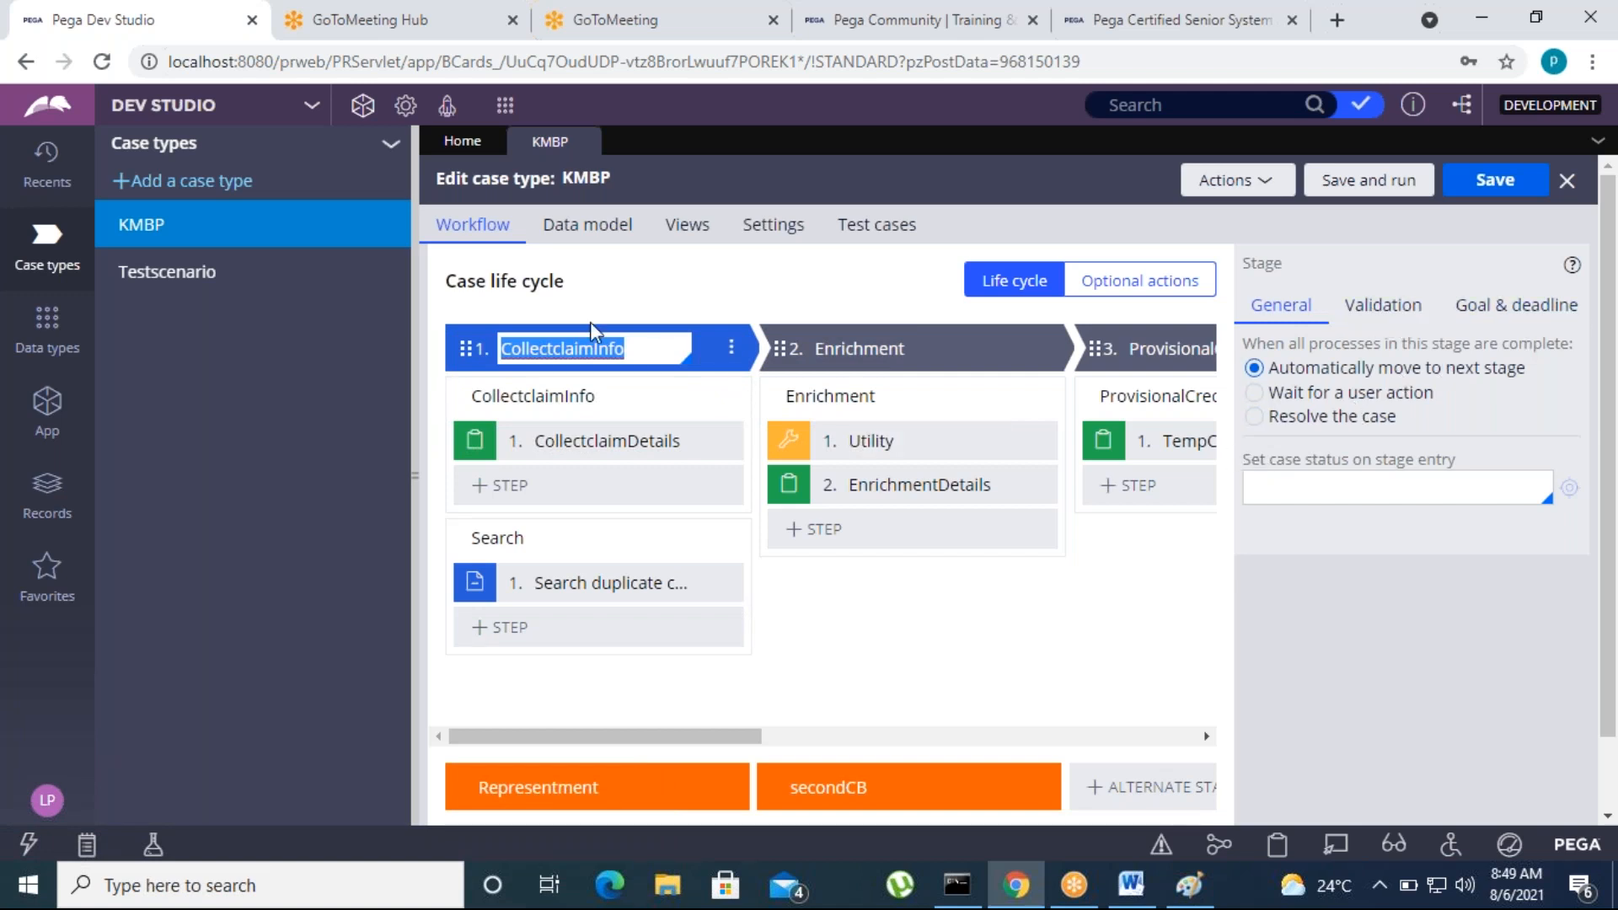
left_click(34, 411)
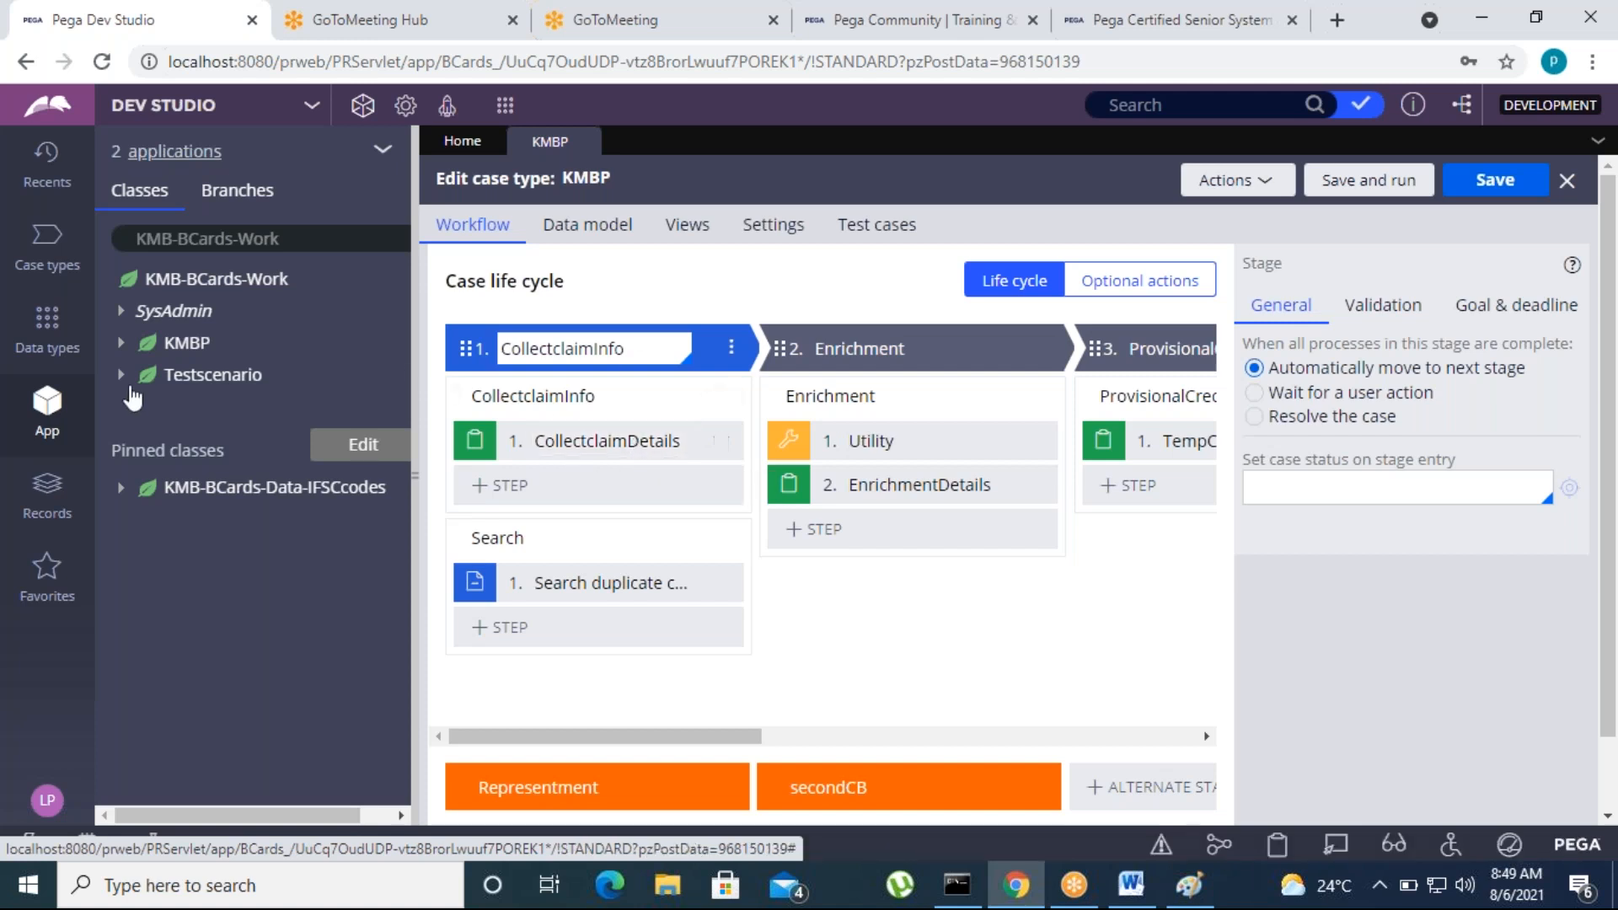
left_click(120, 342)
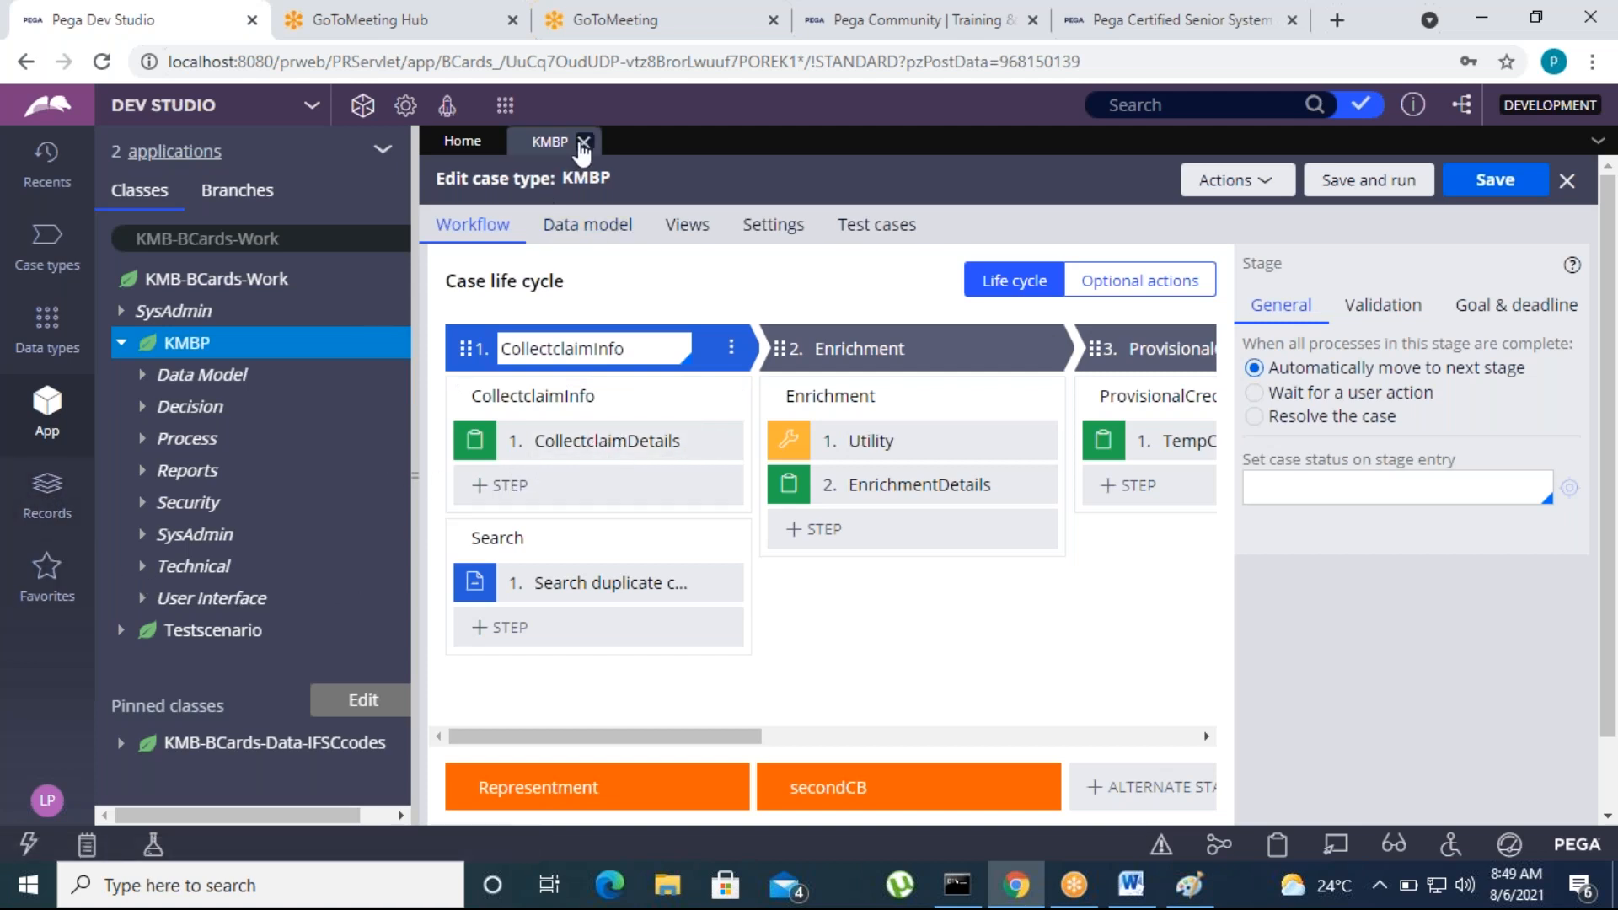
left_click(584, 142)
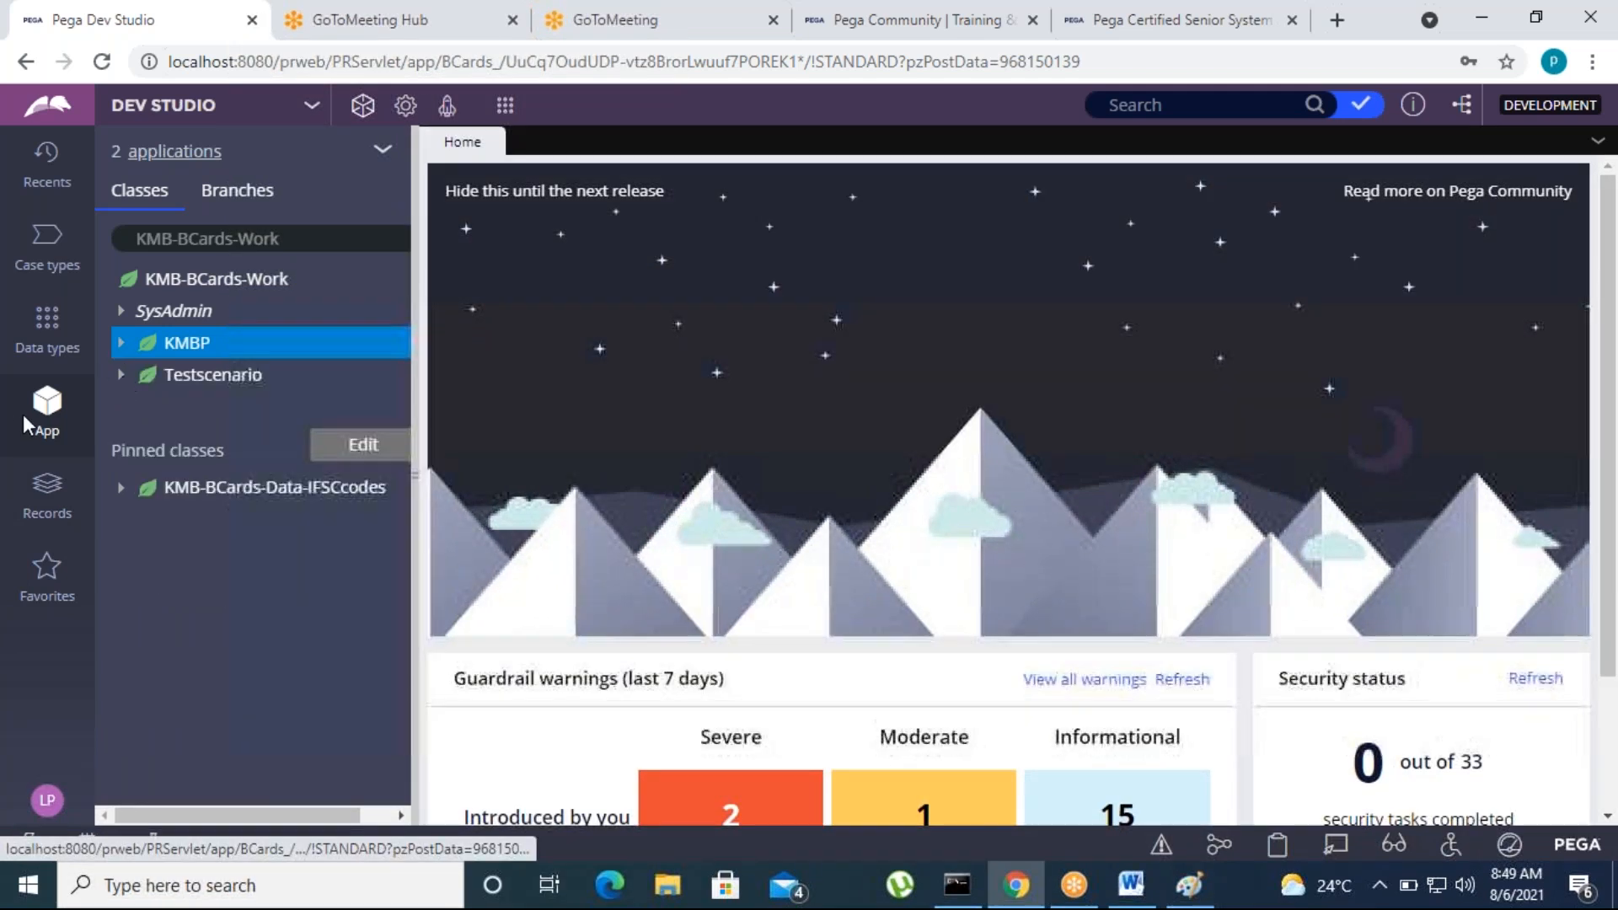
left_click(47, 800)
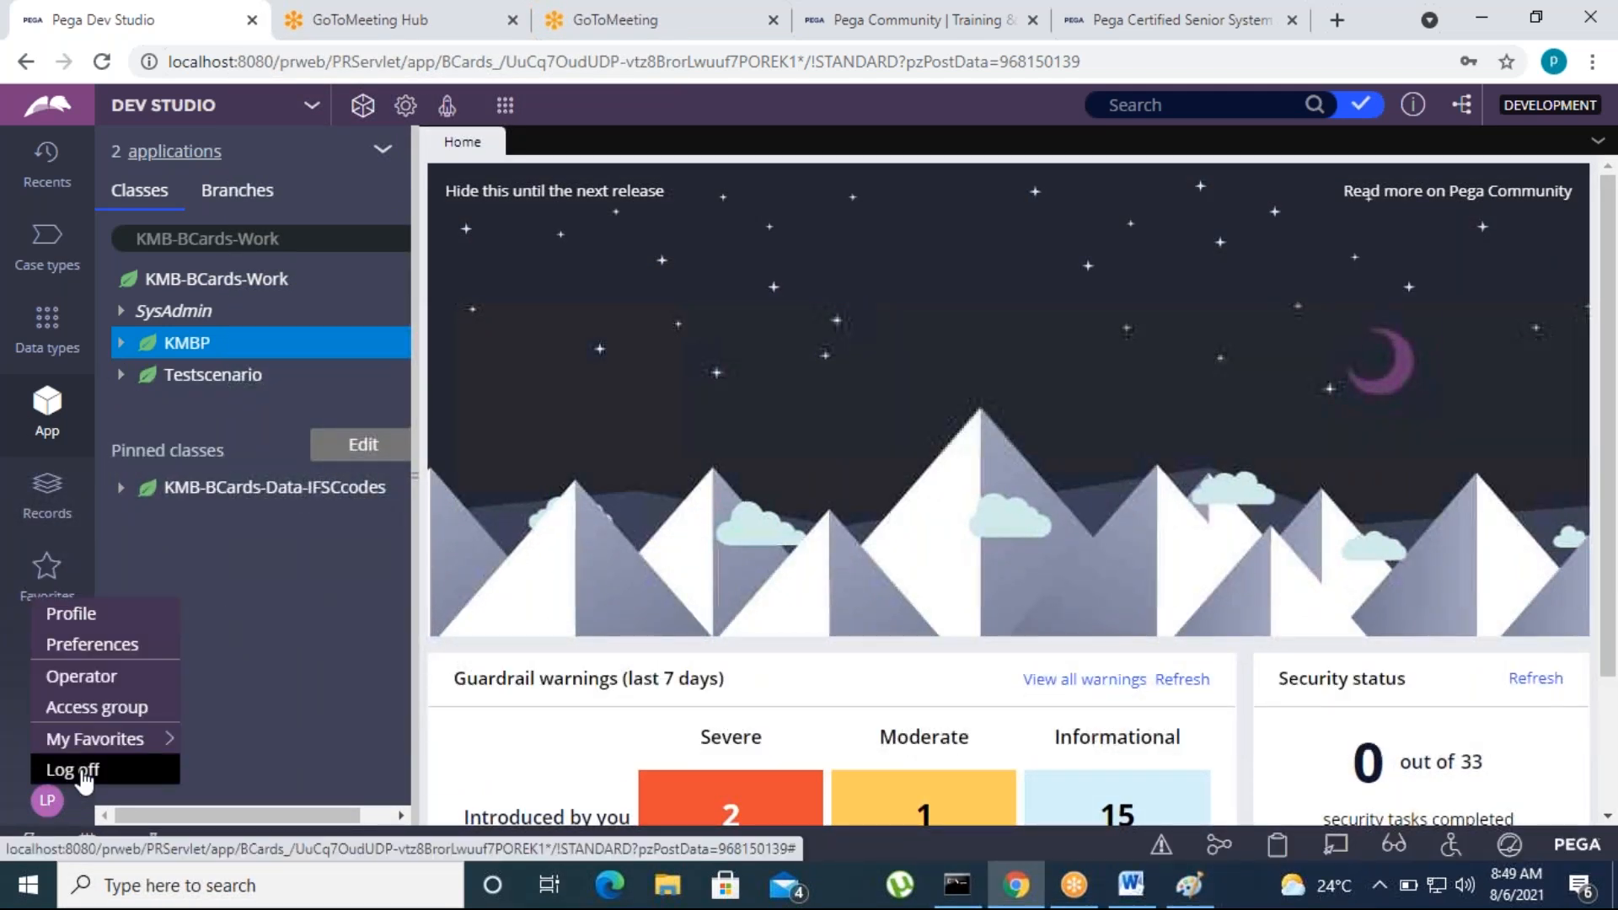
left_click(49, 769)
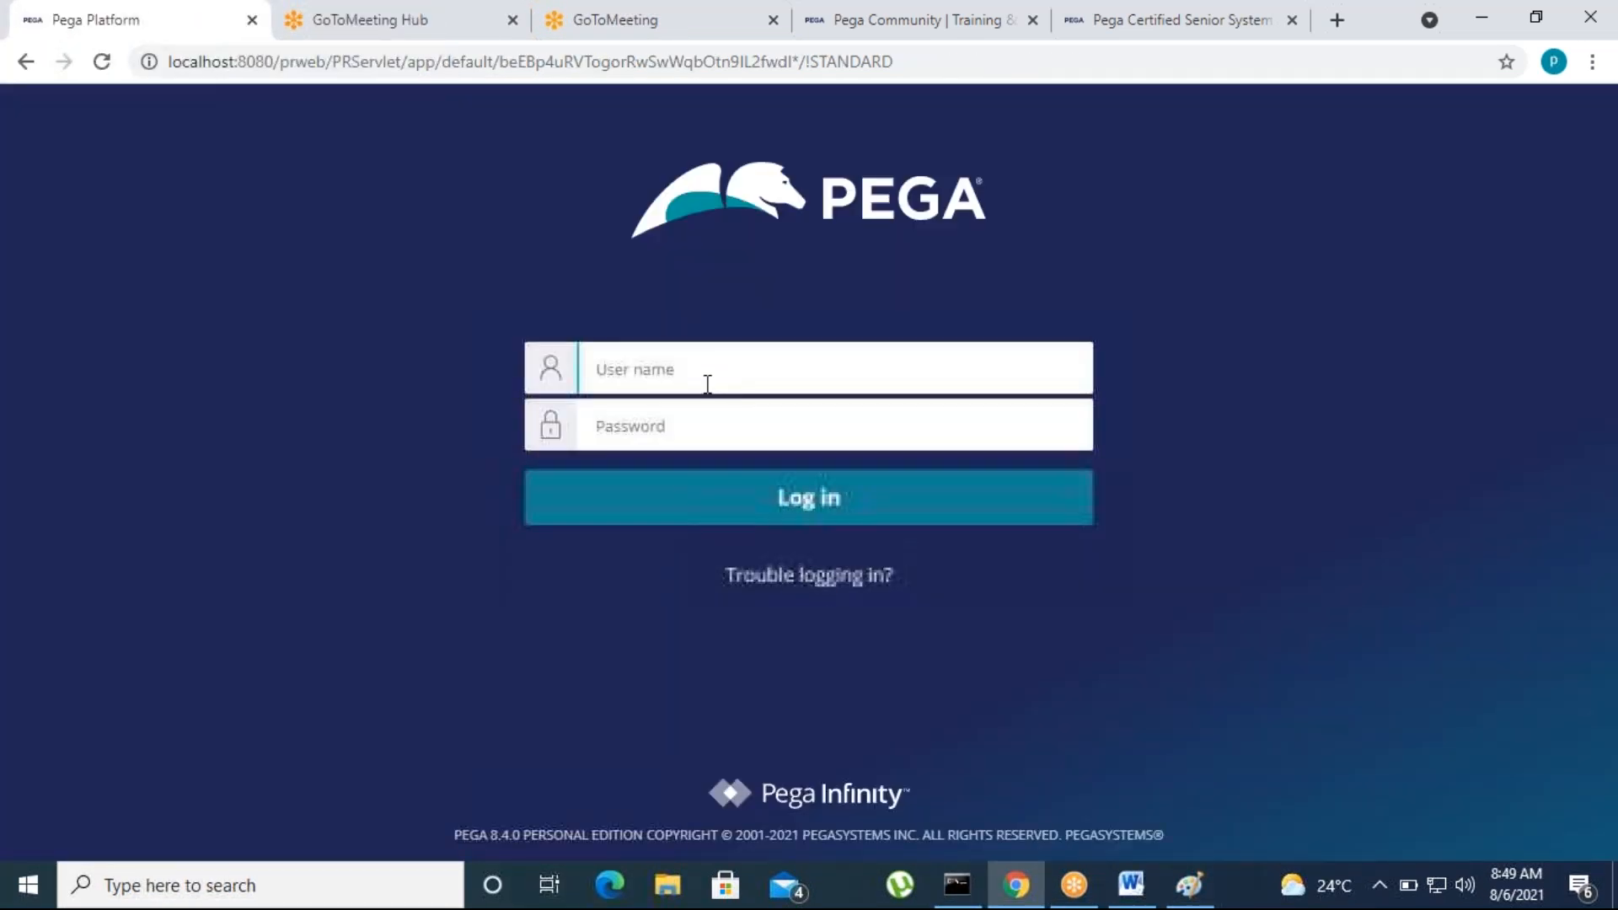
Log in to Pega with the Loans administrator's user name and password
left_click(708, 383)
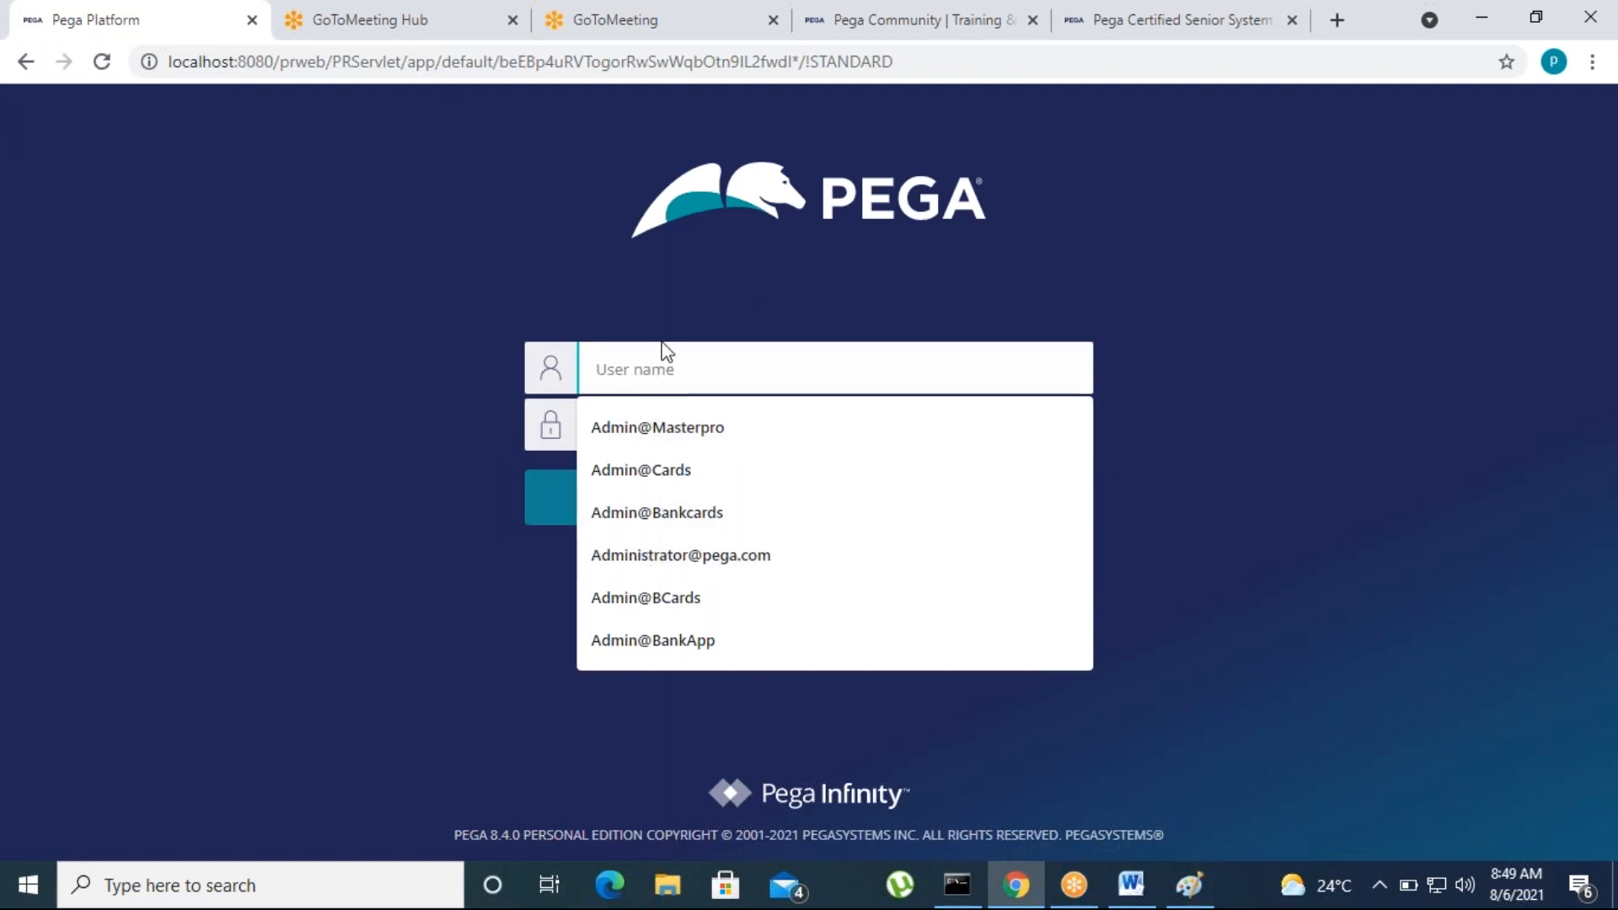
type("Ad")
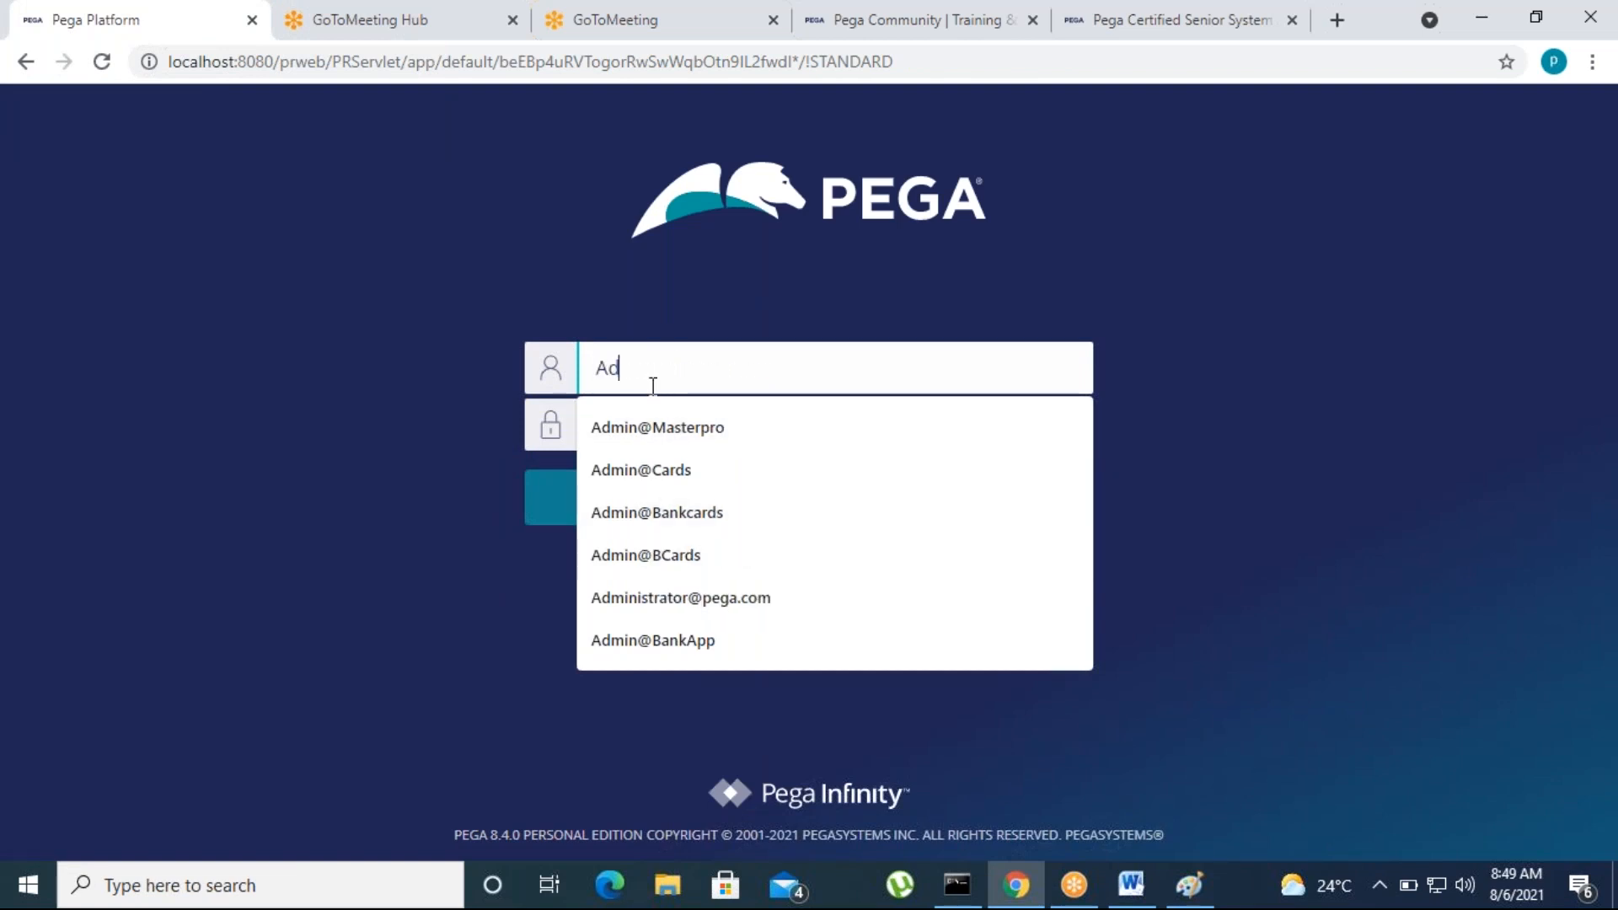
type("min@Lo")
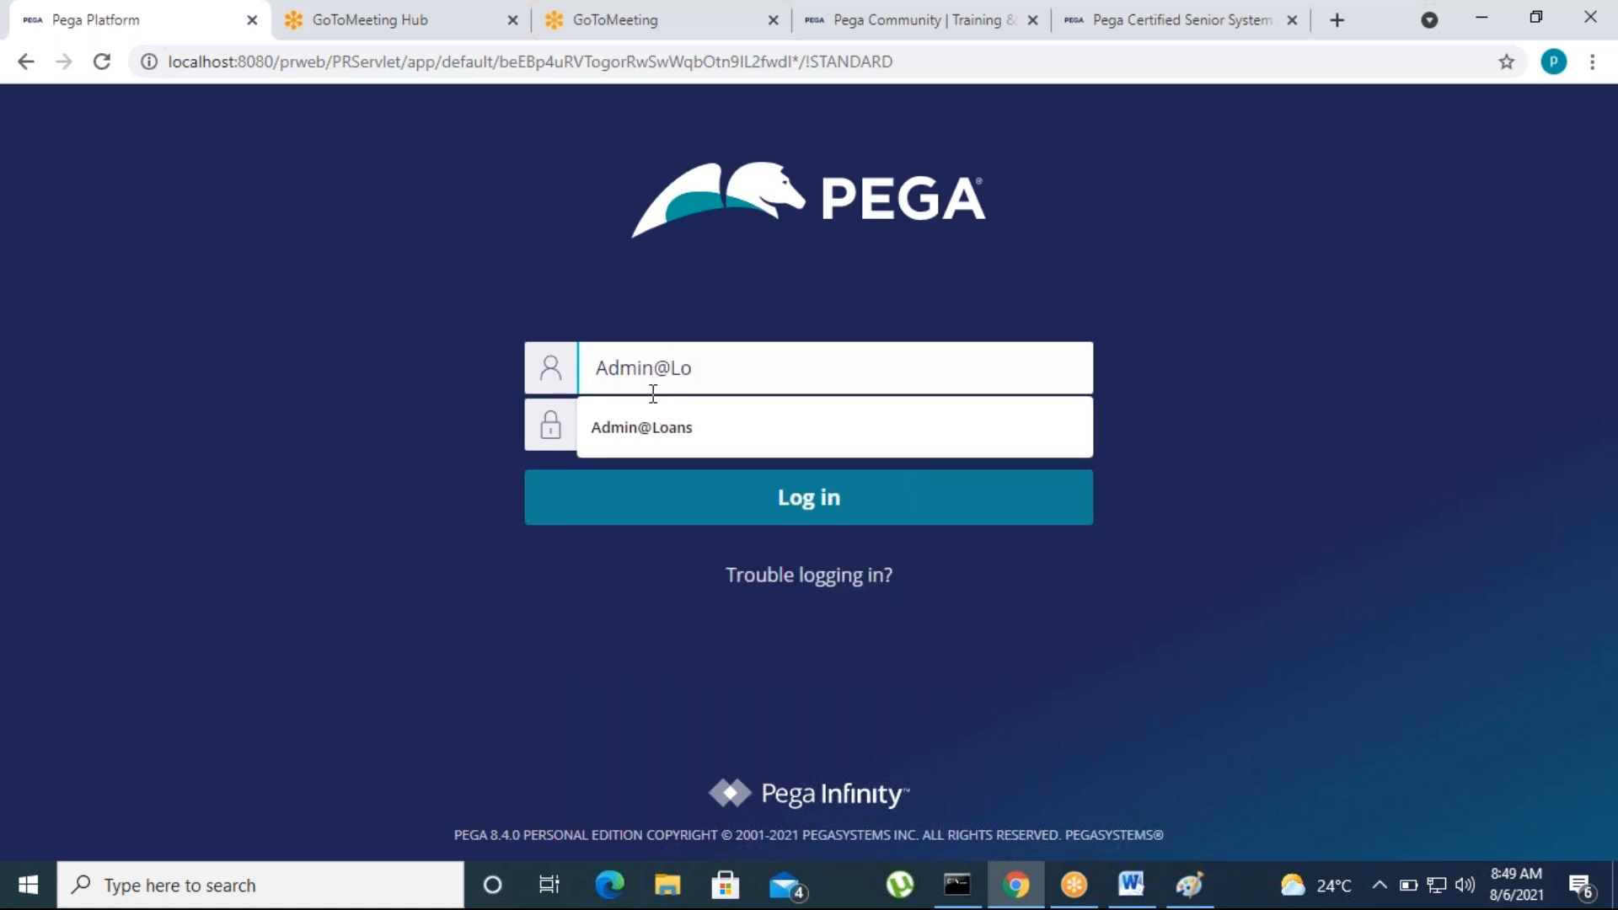
left_click(645, 428)
type("rul")
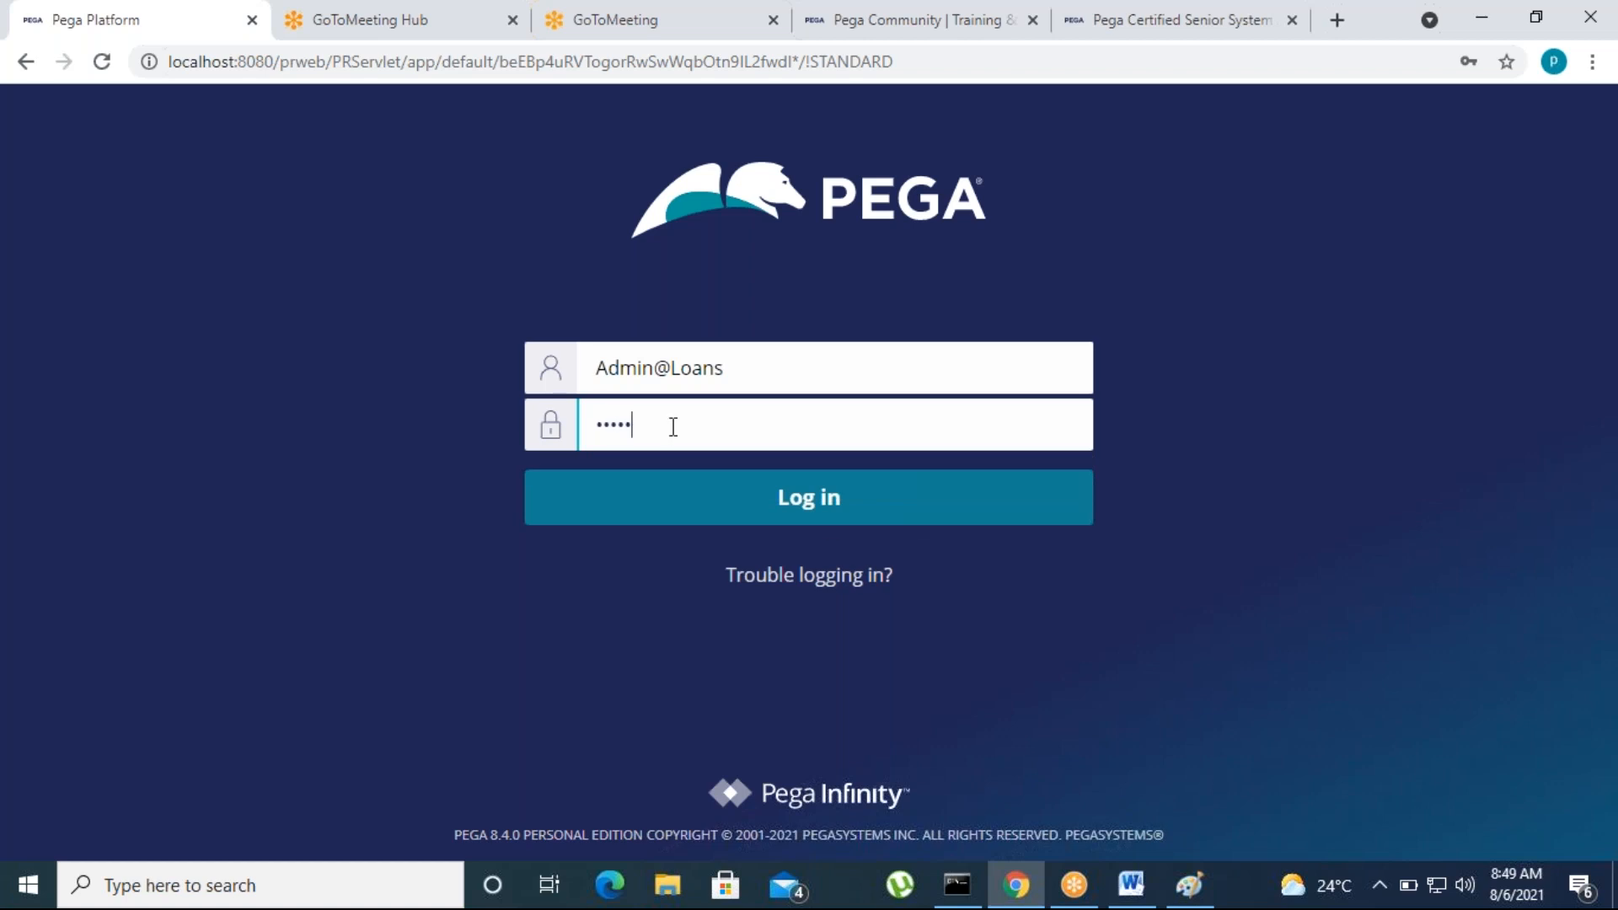
type("es")
left_click(824, 509)
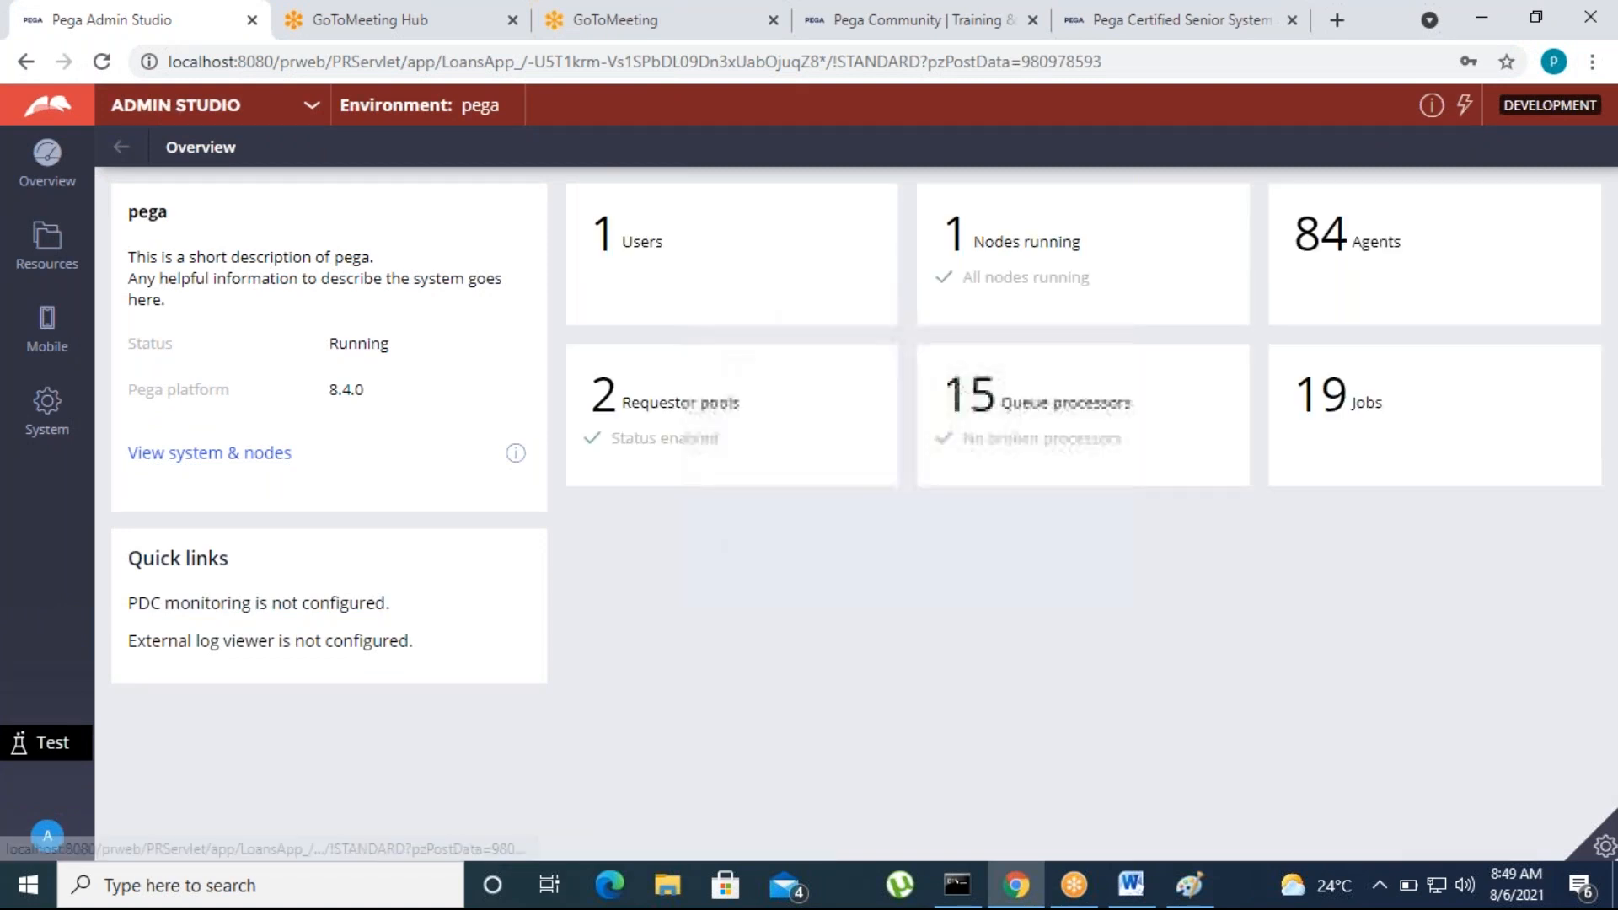
Switch from Admin Studio to Dev Studio and create a new Loanpro case
left_click(160, 108)
left_click(105, 219)
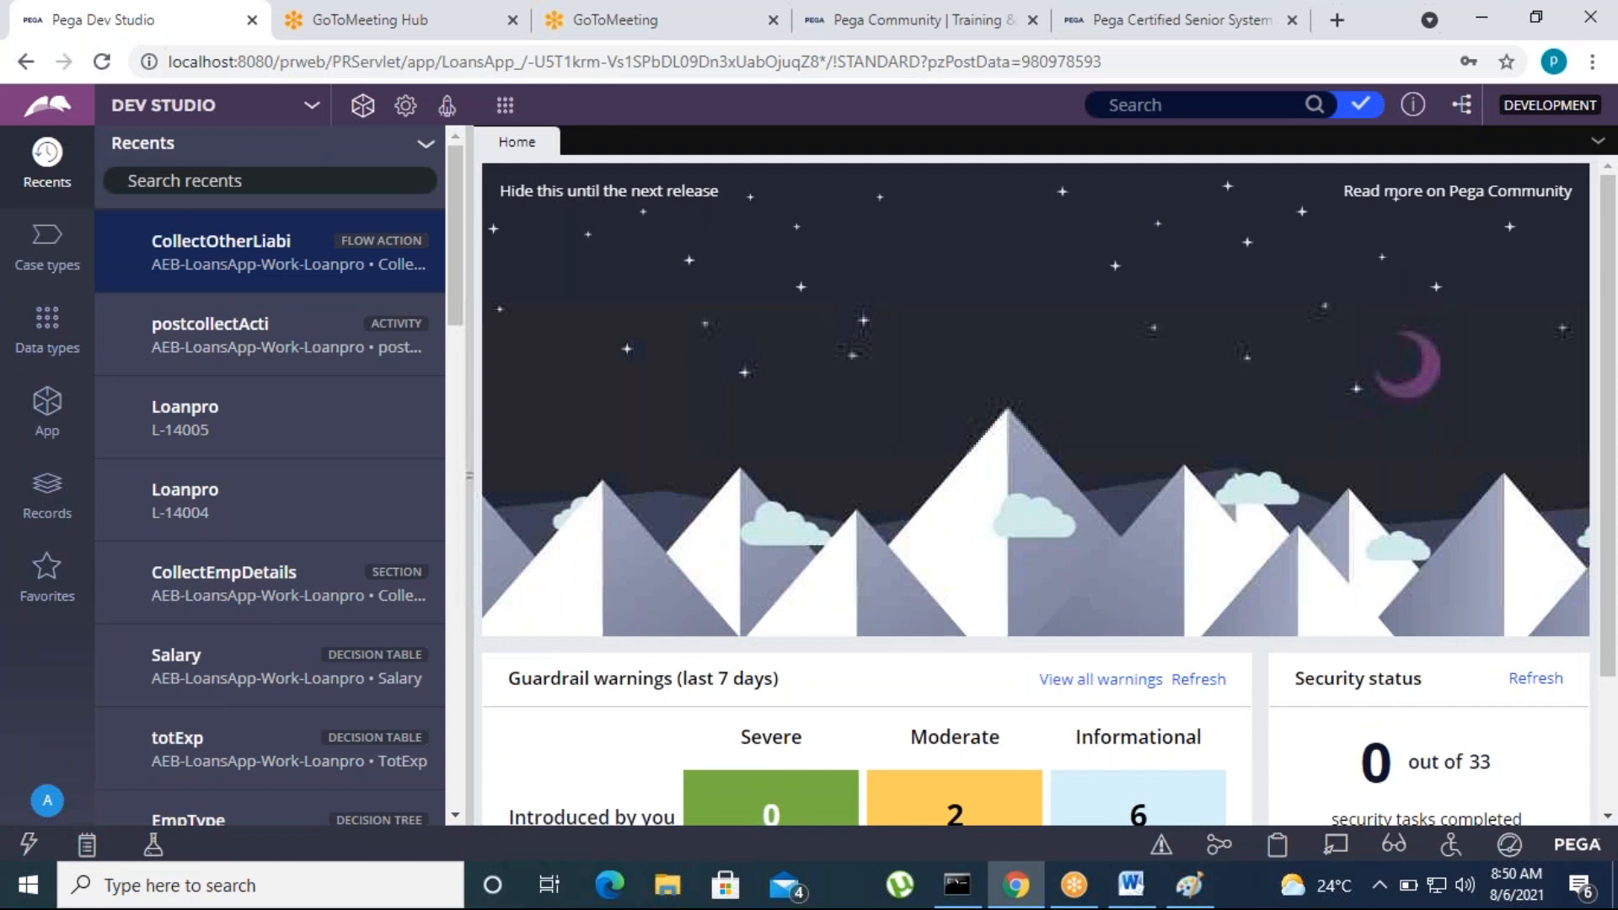
left_click(43, 425)
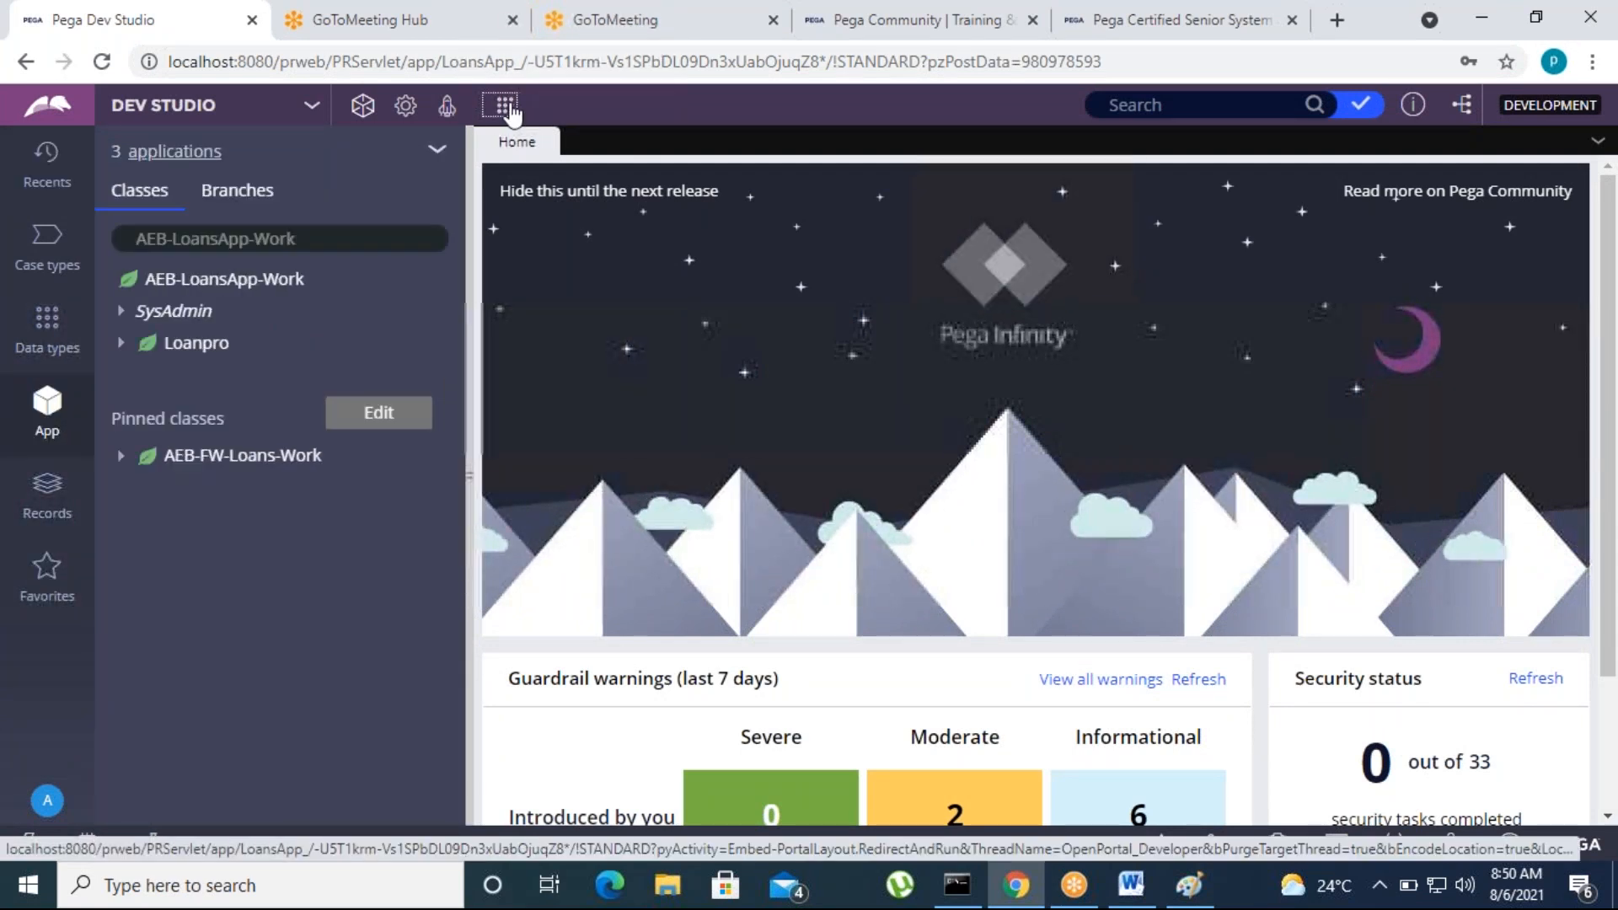
left_click(505, 106)
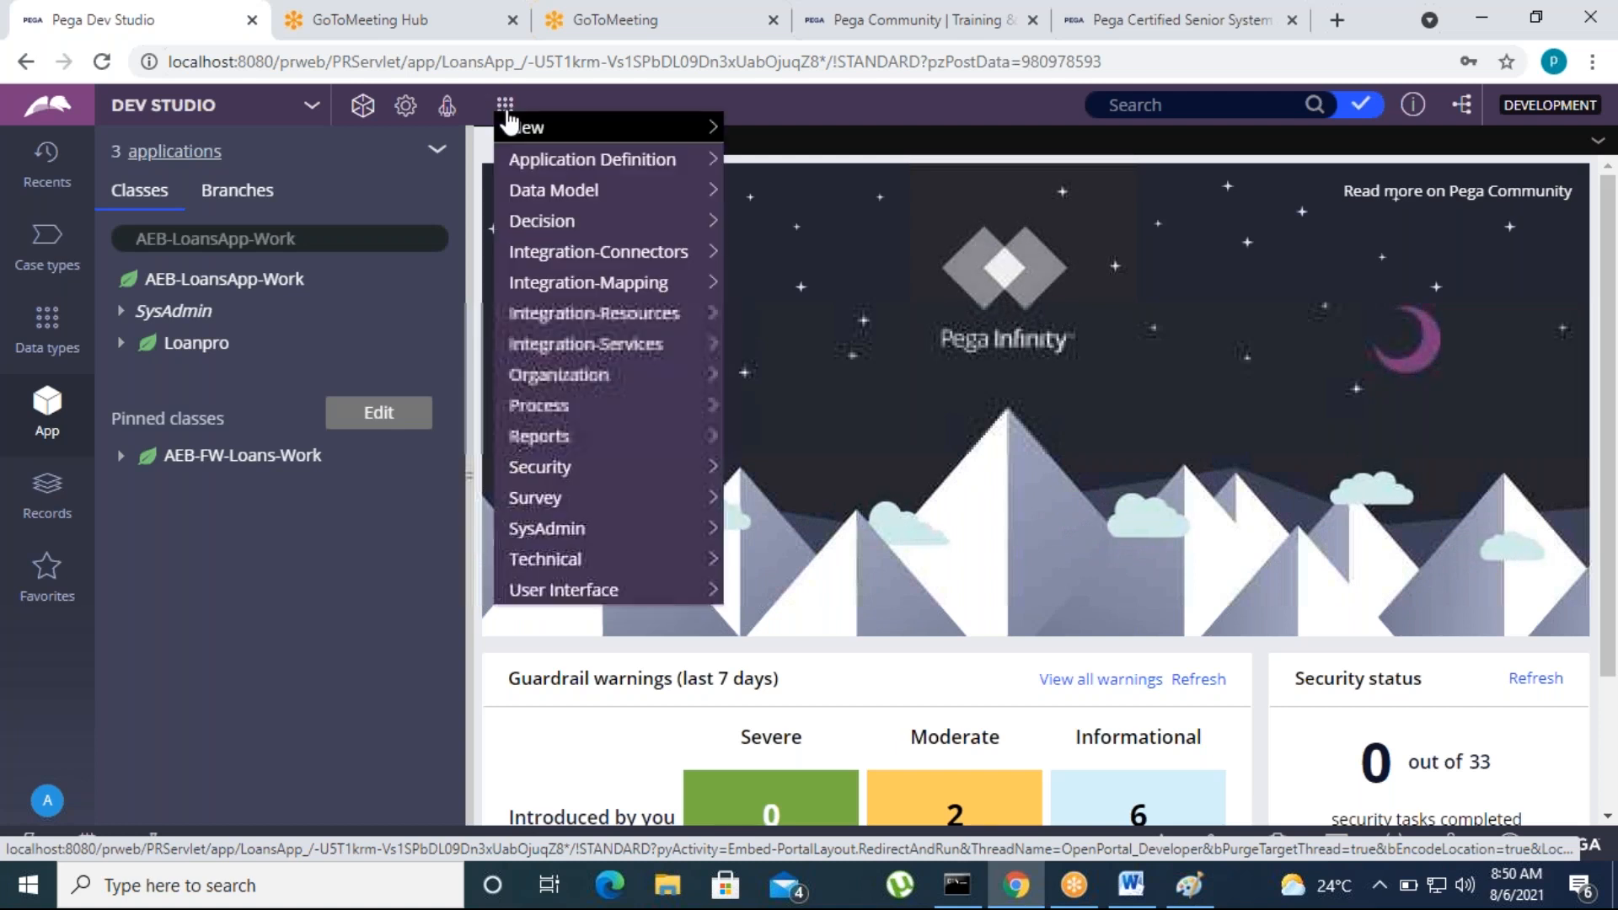
mouse_move(705, 128)
left_click(787, 128)
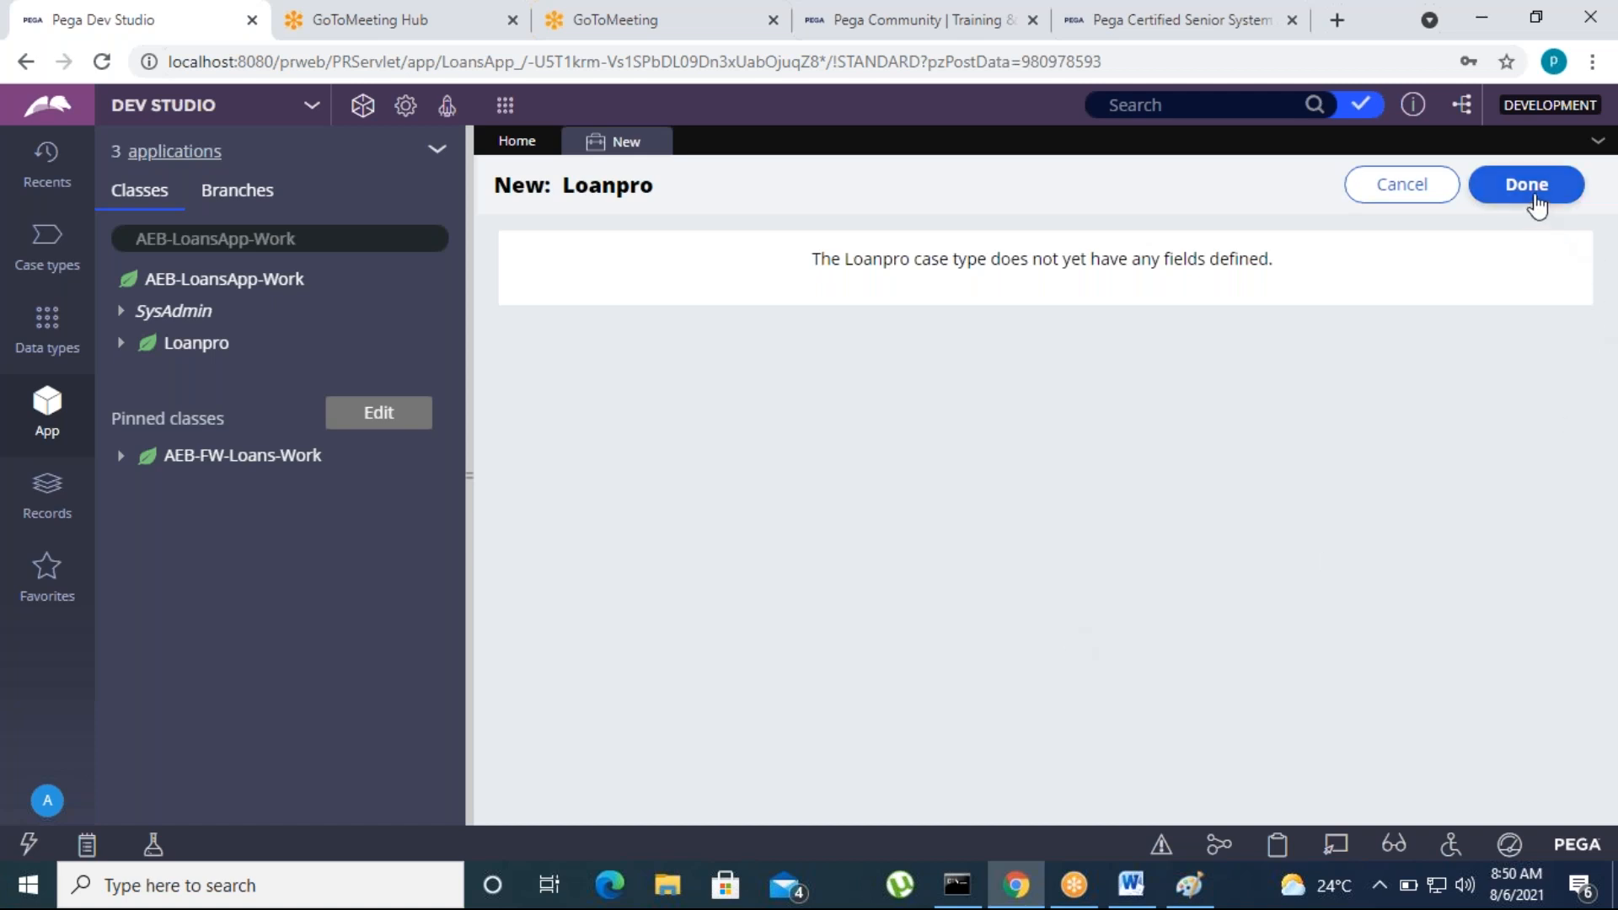
left_click(1532, 196)
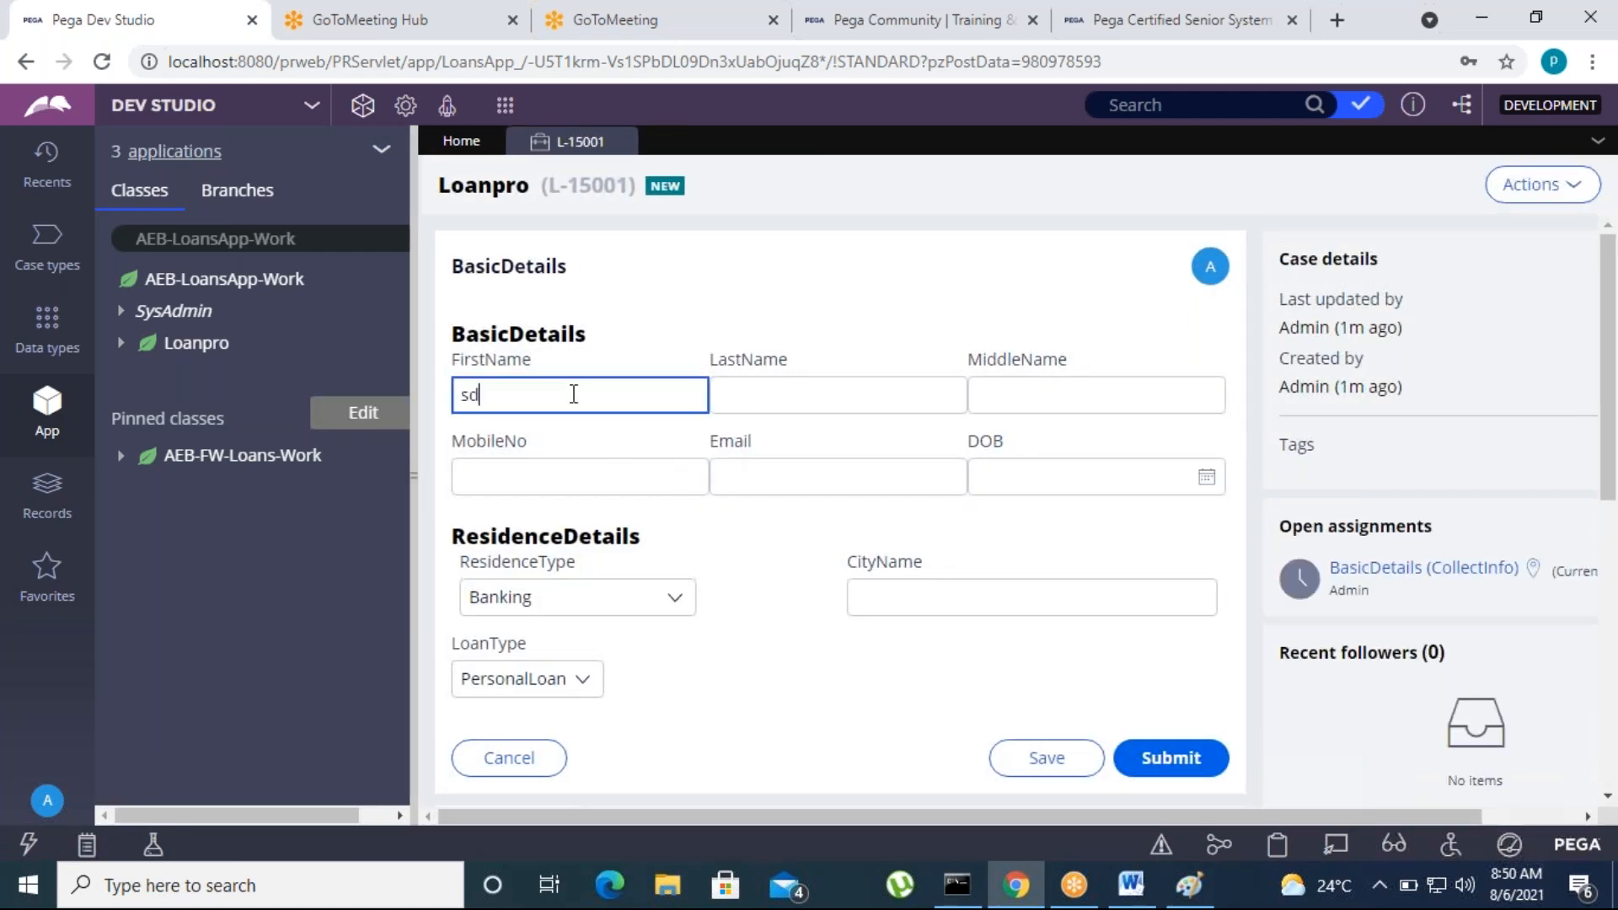
Clear the trial text from FirstName and check the LoanType options in the BasicDetails form
key("Tab")
double_click(468, 406)
key("BackSpace")
key("Tab")
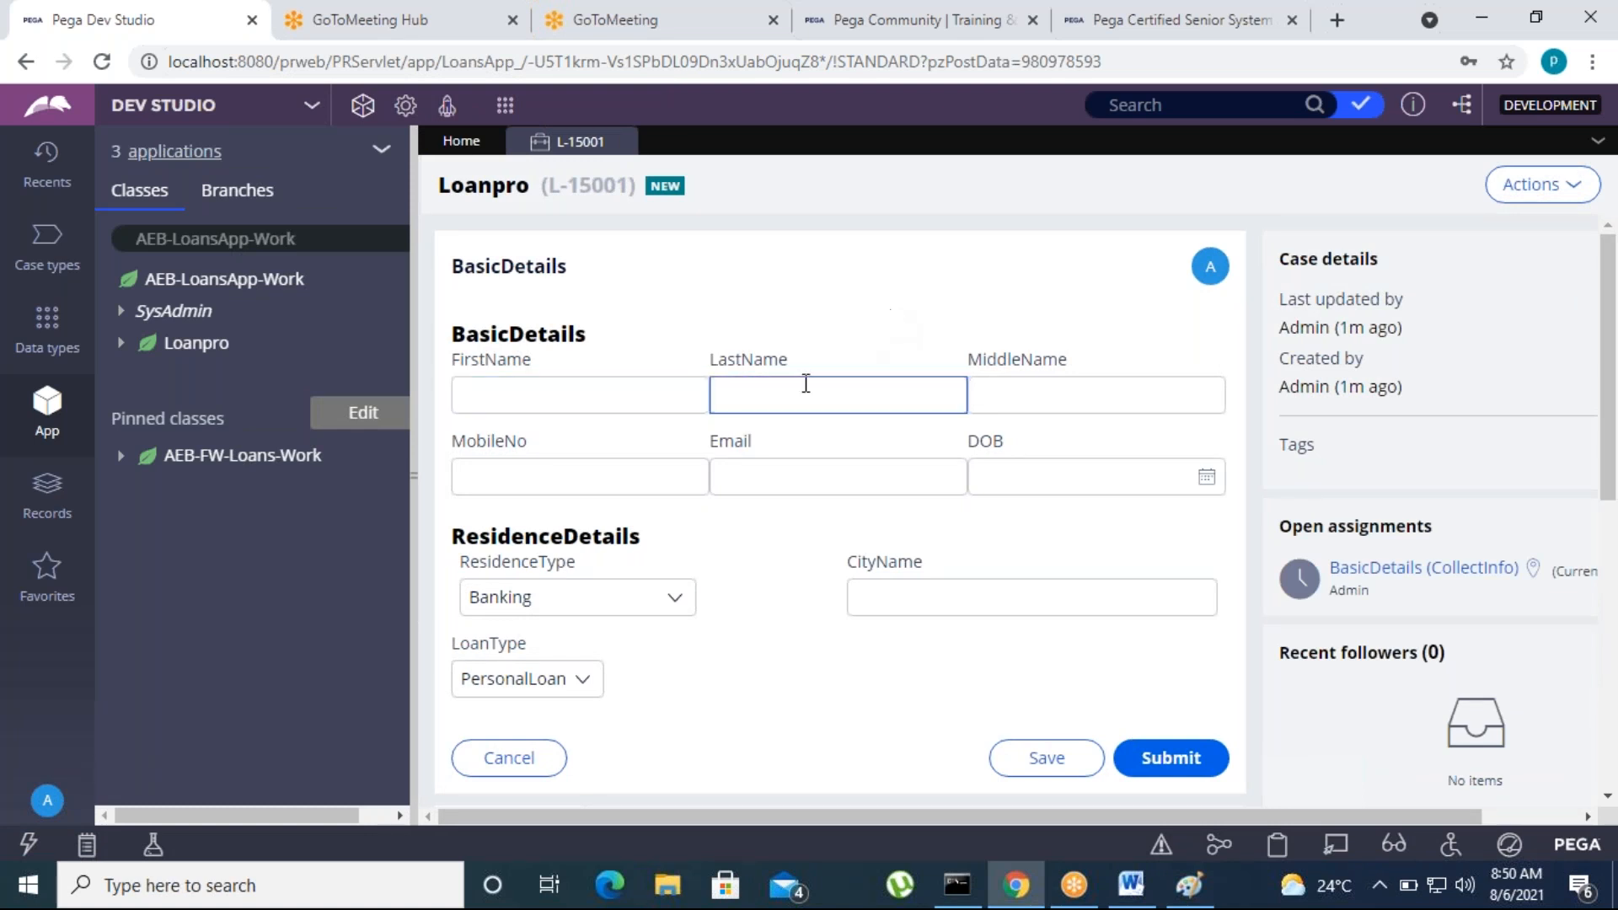
left_click(779, 473)
scroll(770, 477, "down", 4)
scroll(726, 581, "up", 2)
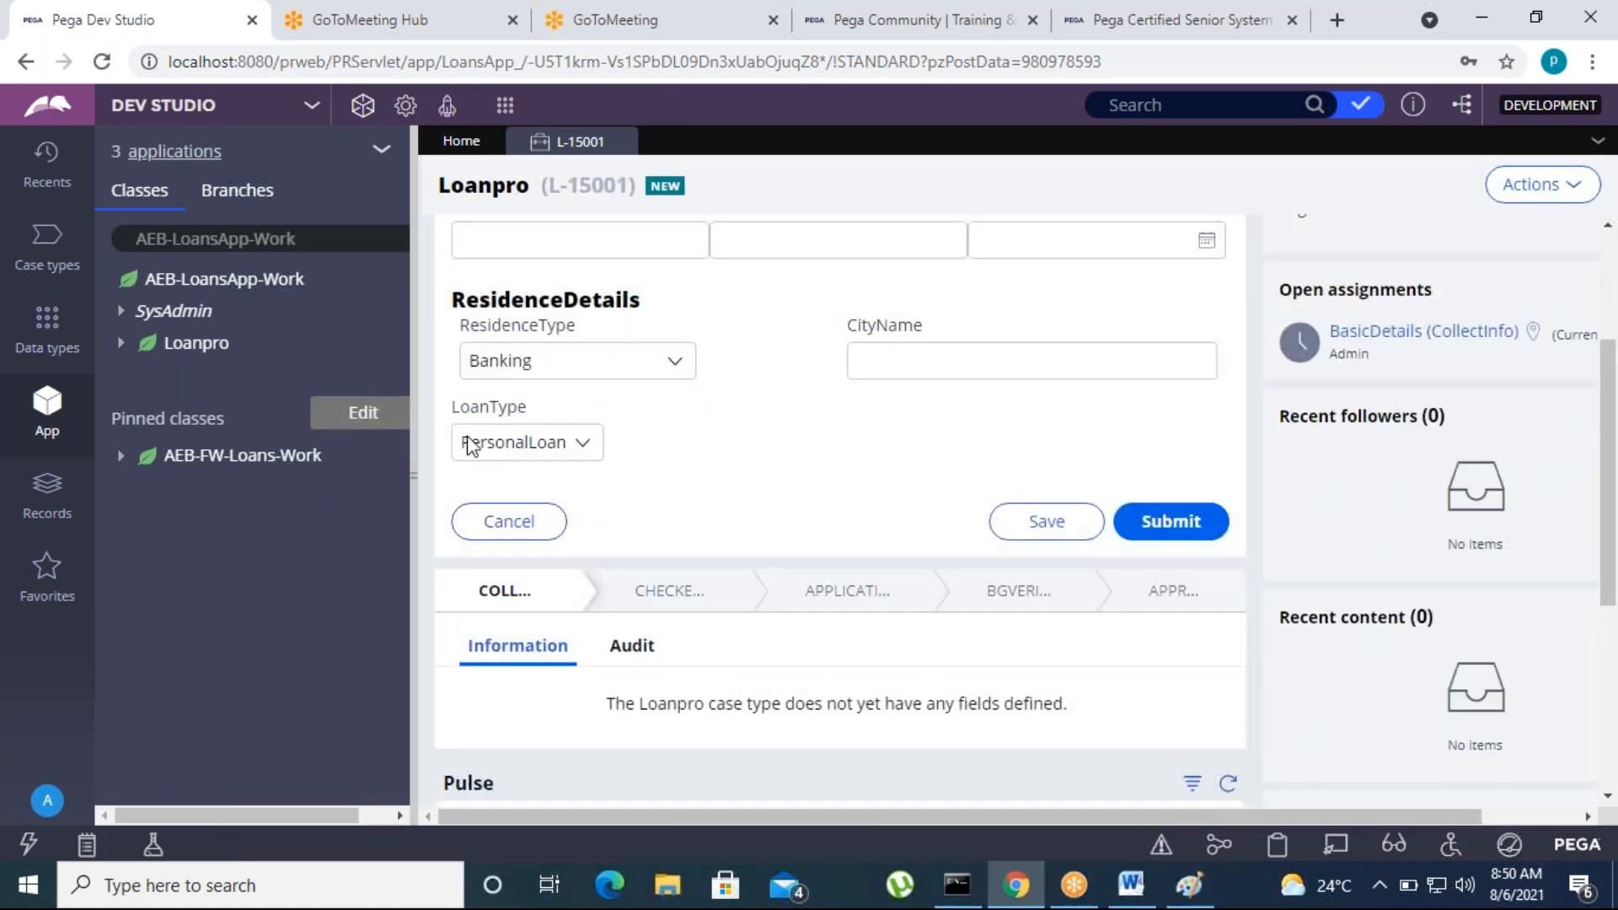
left_click(551, 435)
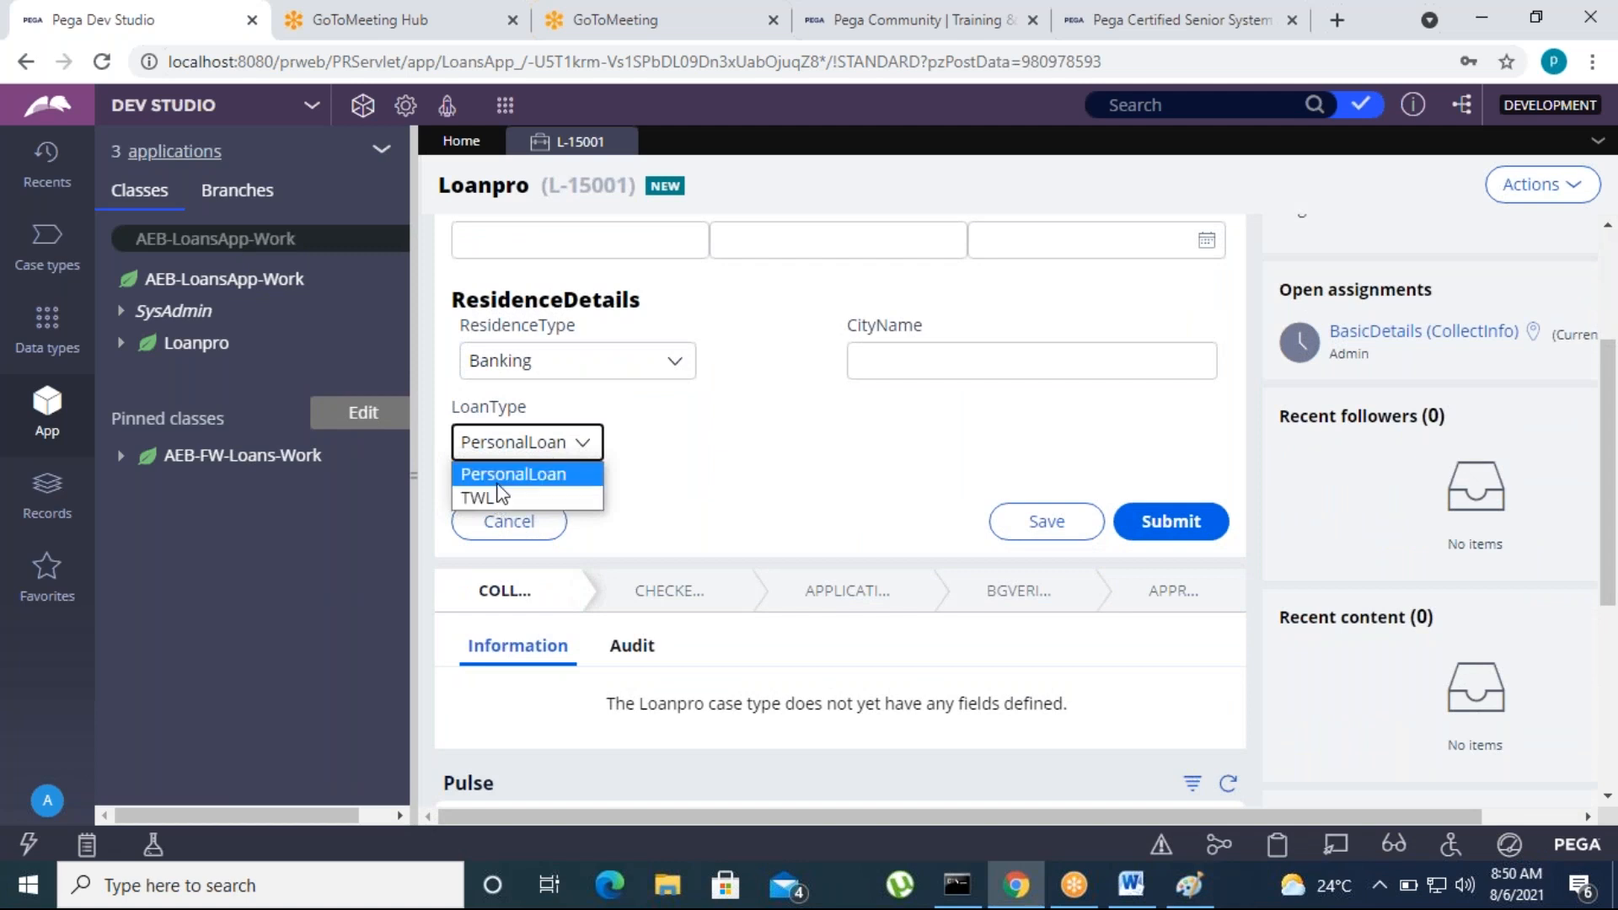
left_click(445, 490)
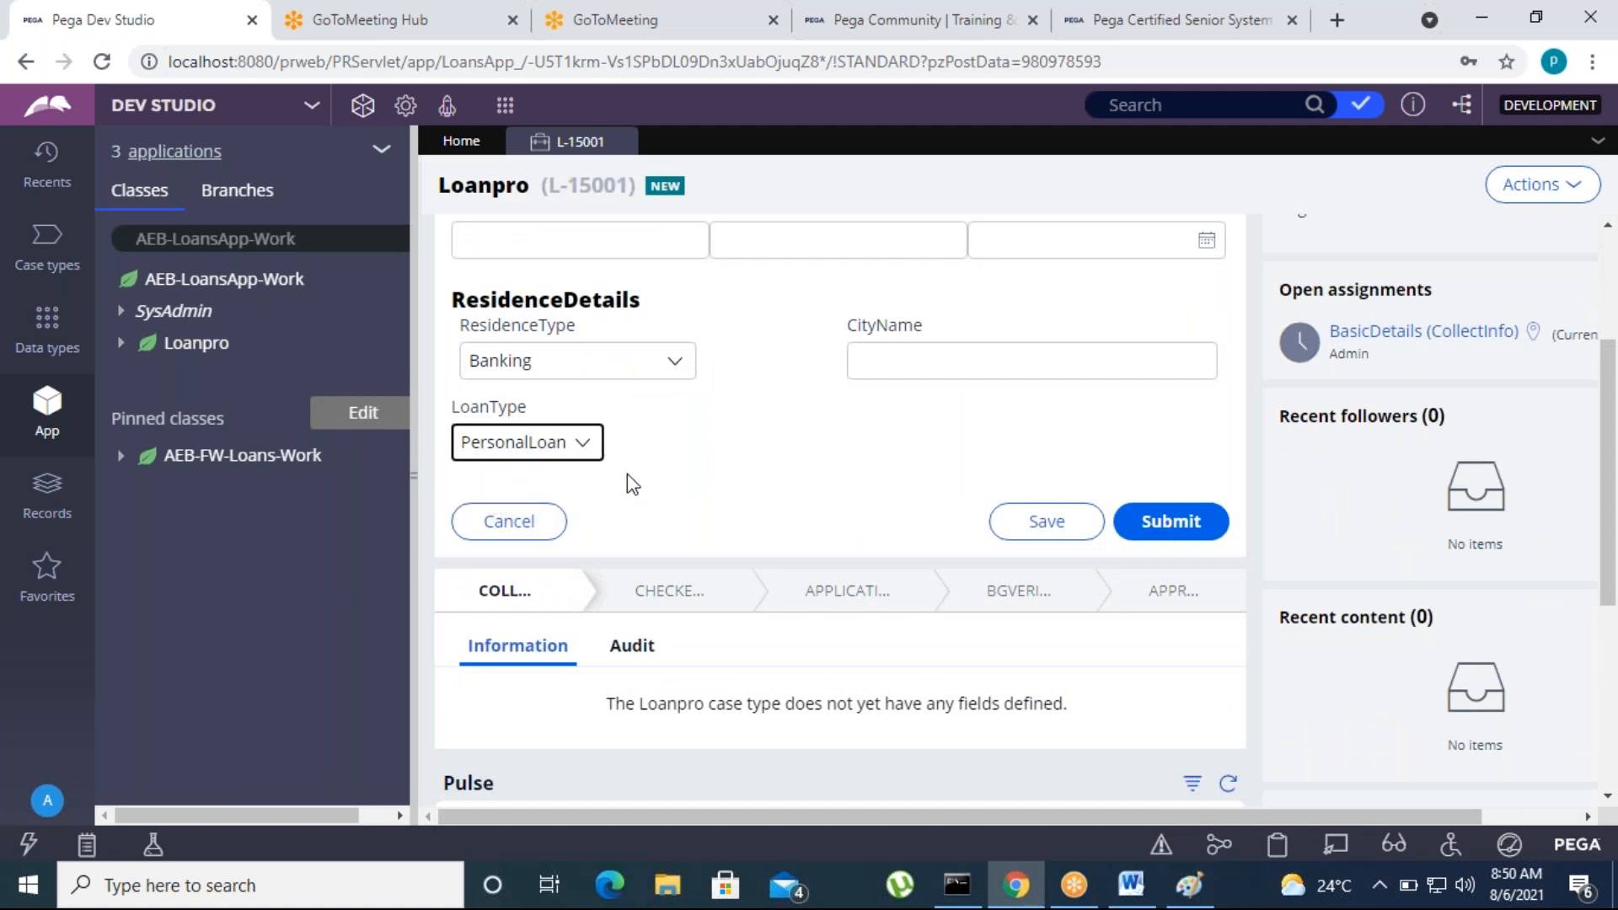
Open the Loanpro case type and examine the processes in its CollectInfo stage
left_click(47, 246)
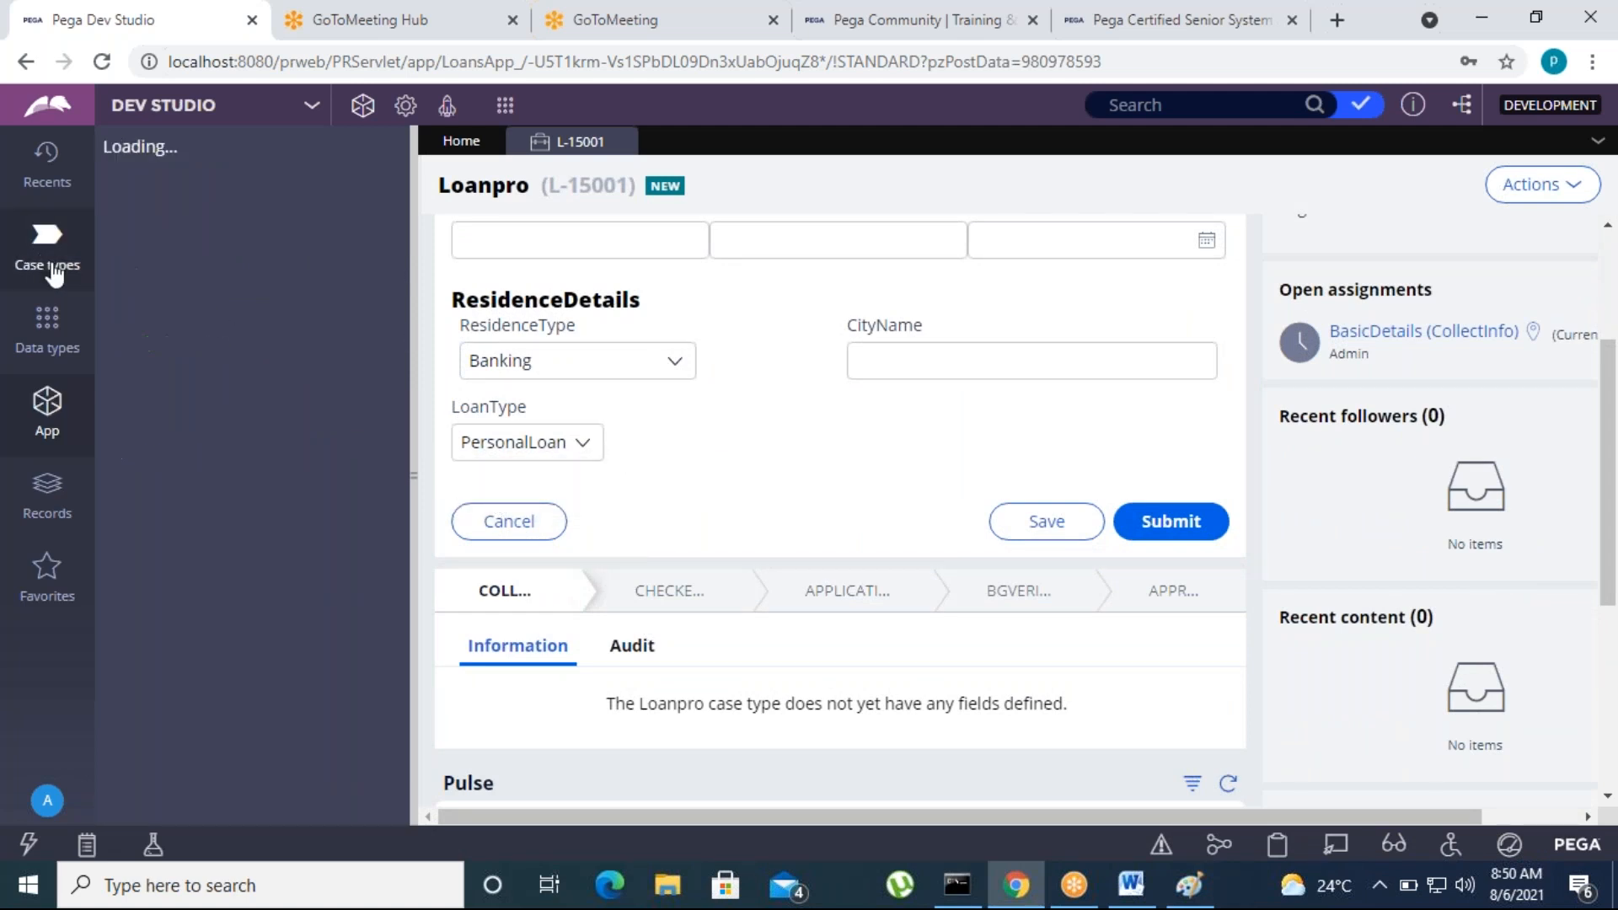
left_click(174, 229)
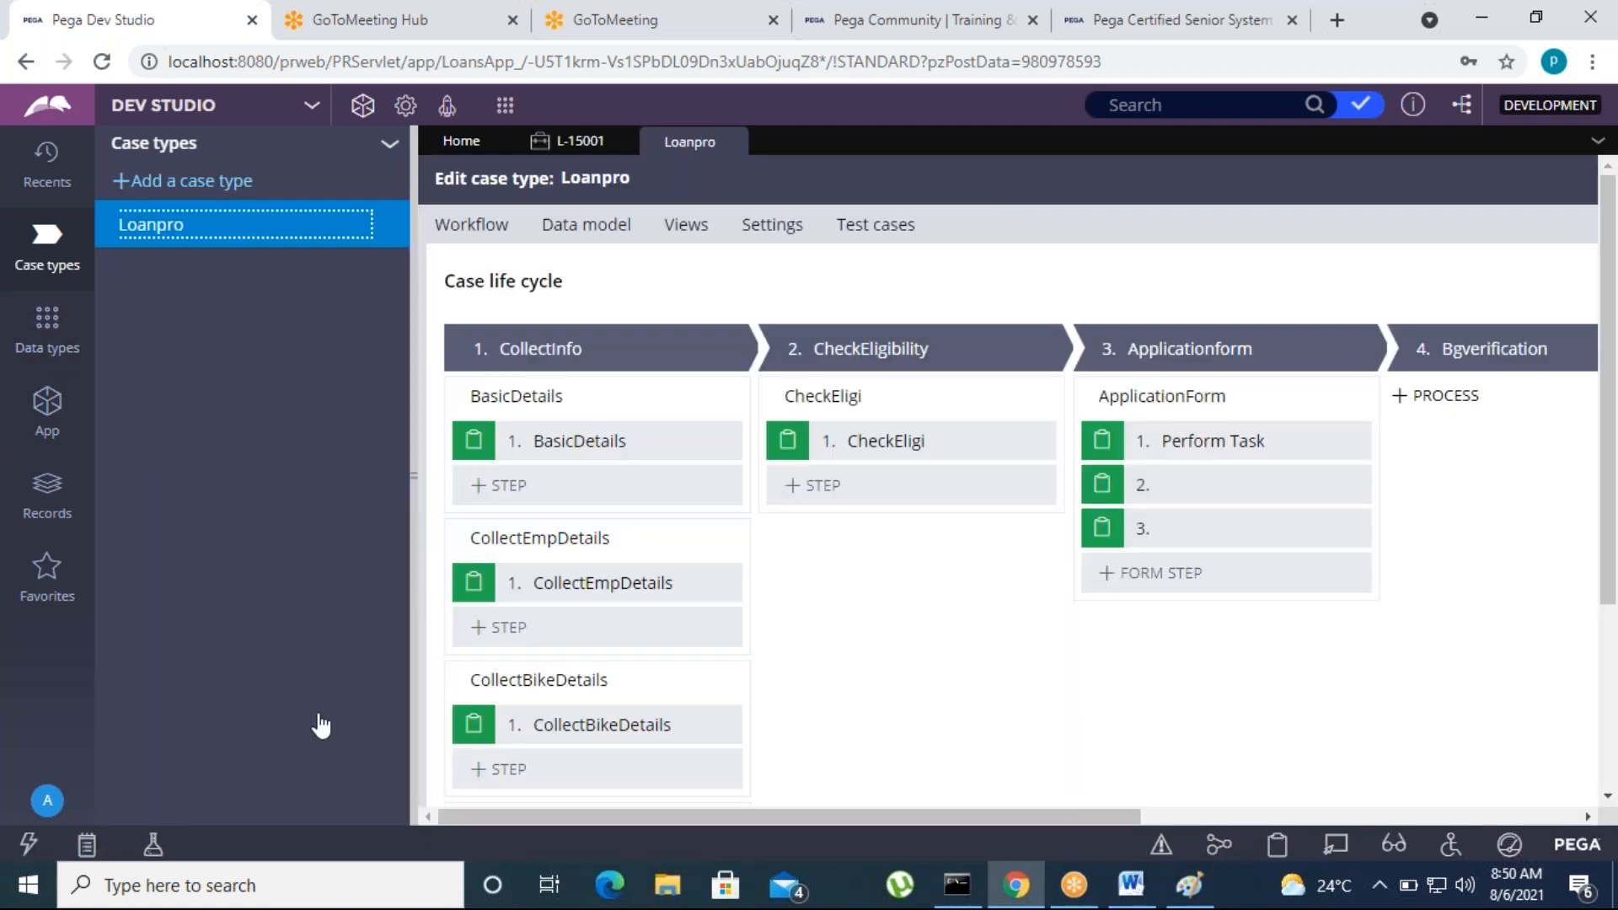
scroll(624, 627, "down", 3)
scroll(627, 630, "up", 3)
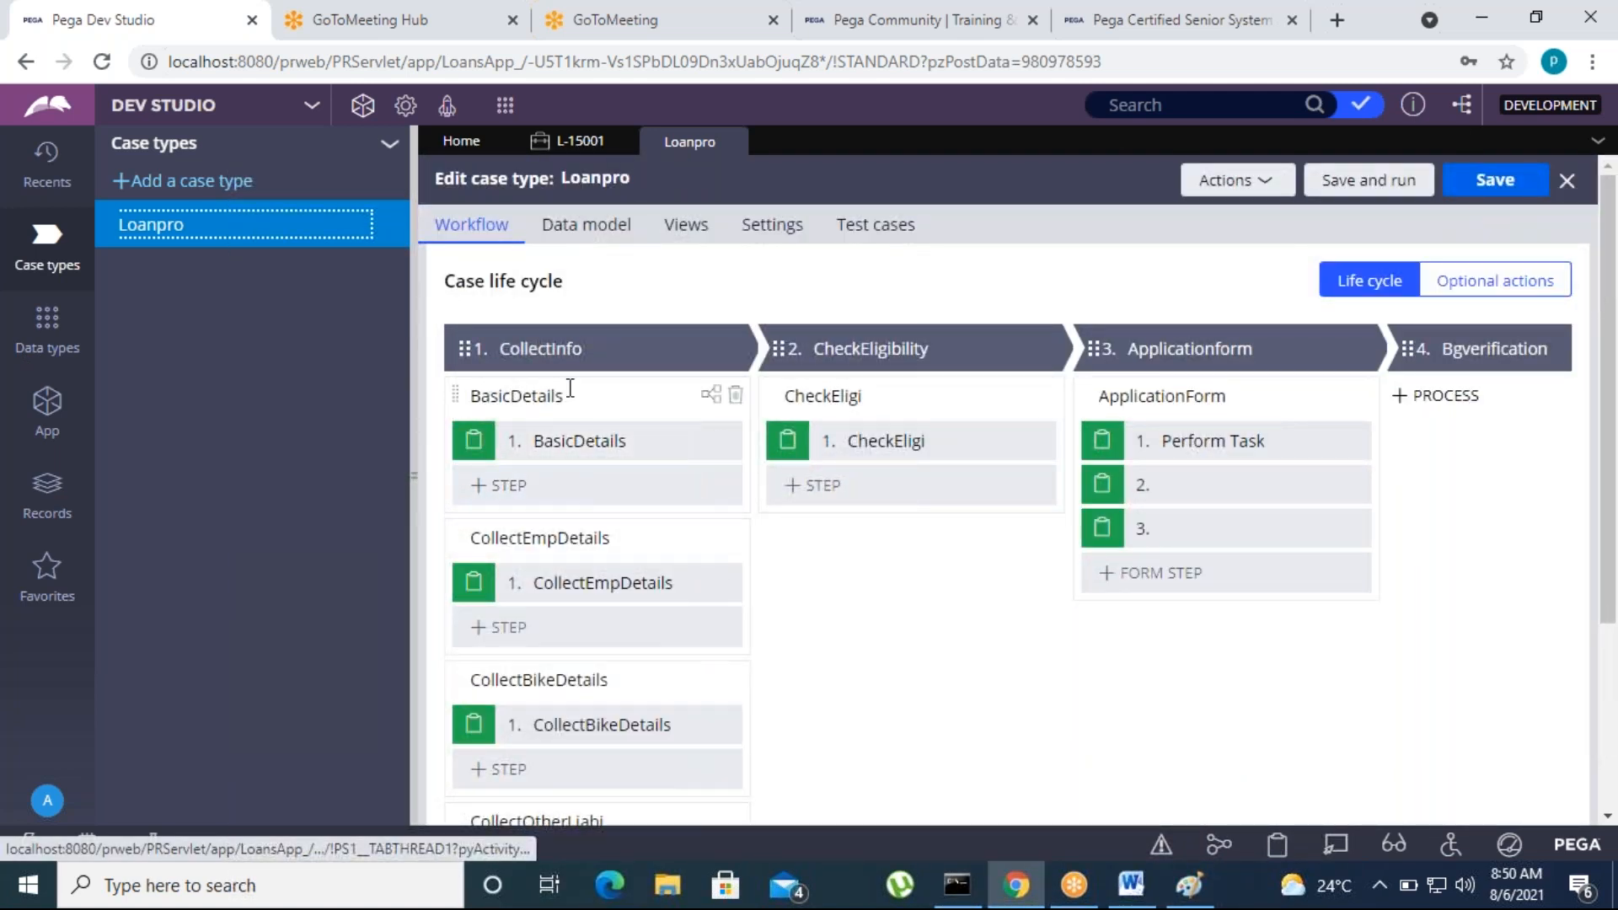
scroll(548, 506, "down", 2)
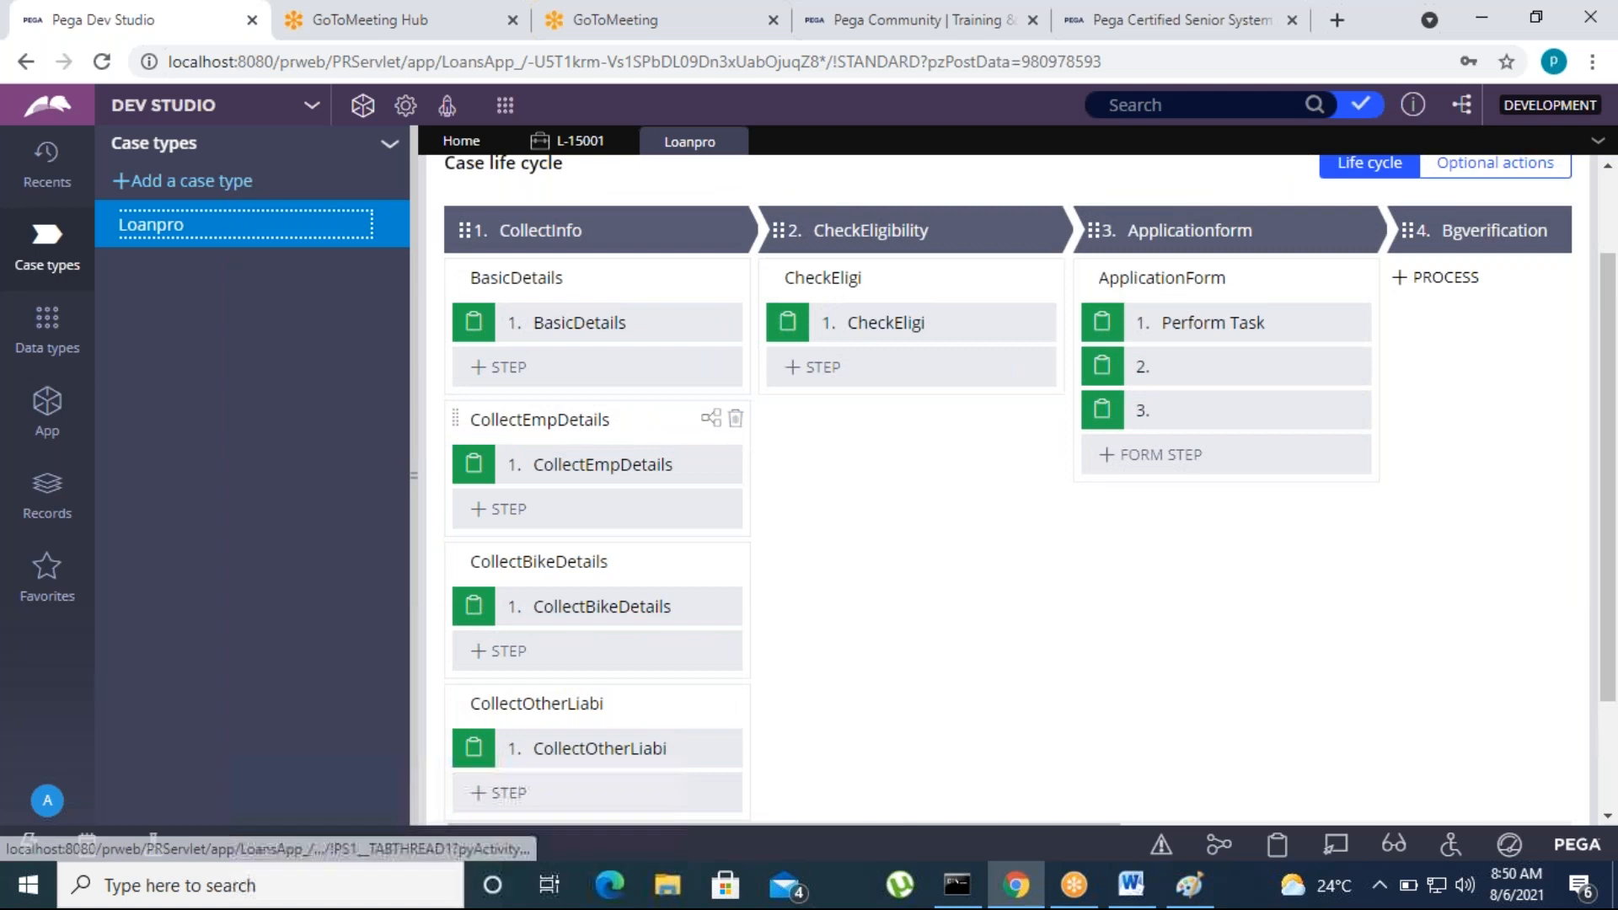
Review the Loanpro life cycle from the BasicDetails process down to CollectOtherLiabi and the alternate stages
scroll(607, 548, "down", 2)
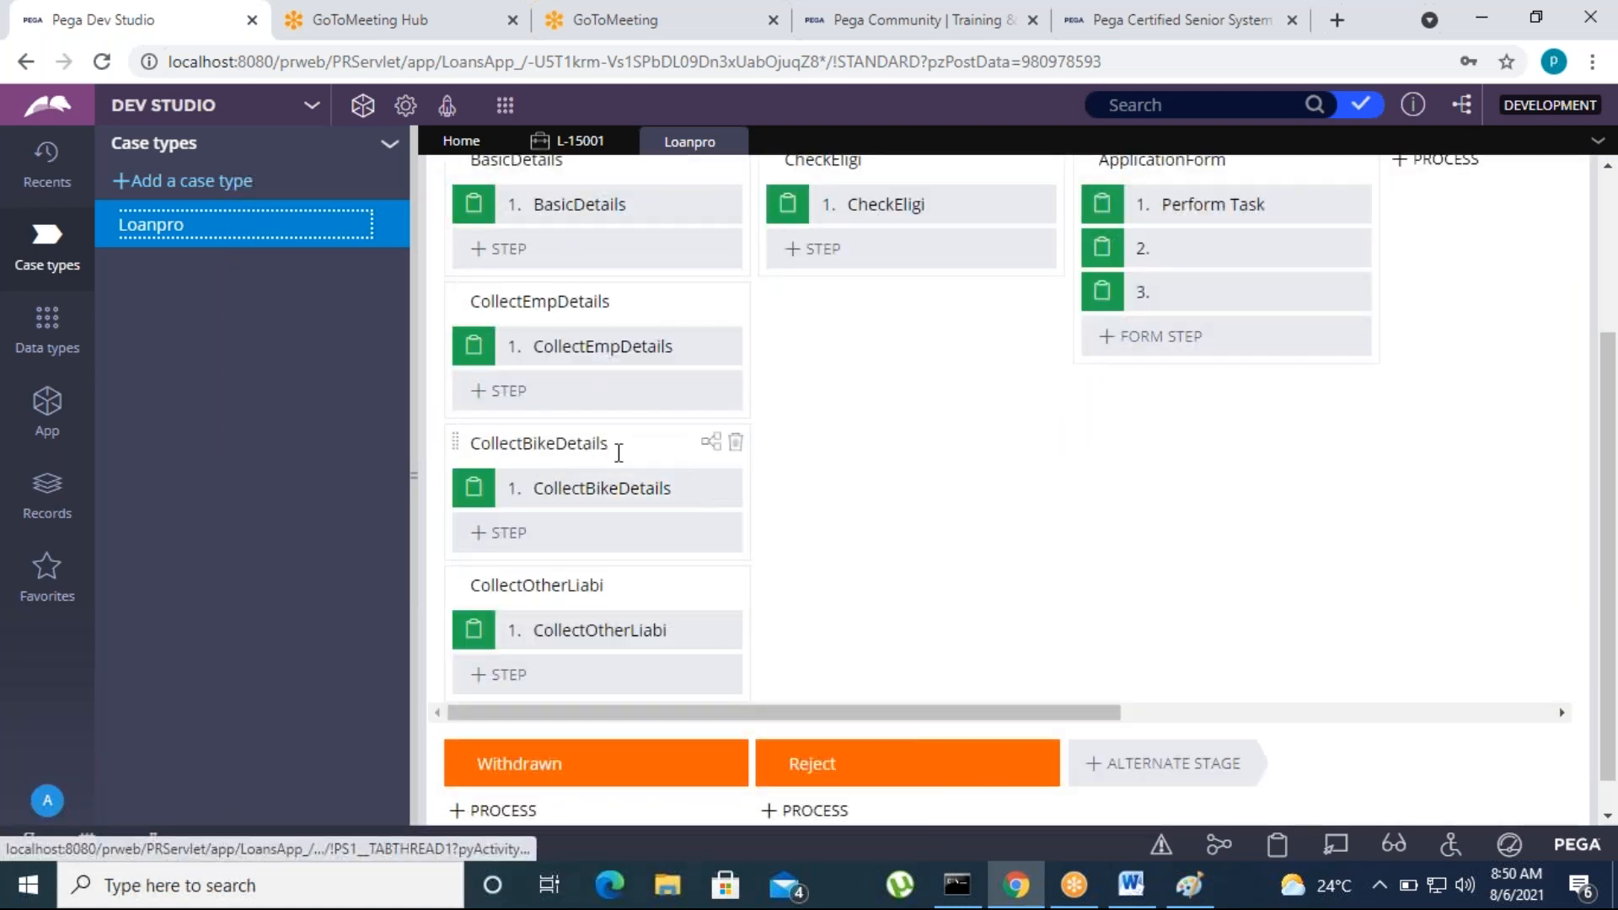
scroll(705, 498, "up", 4)
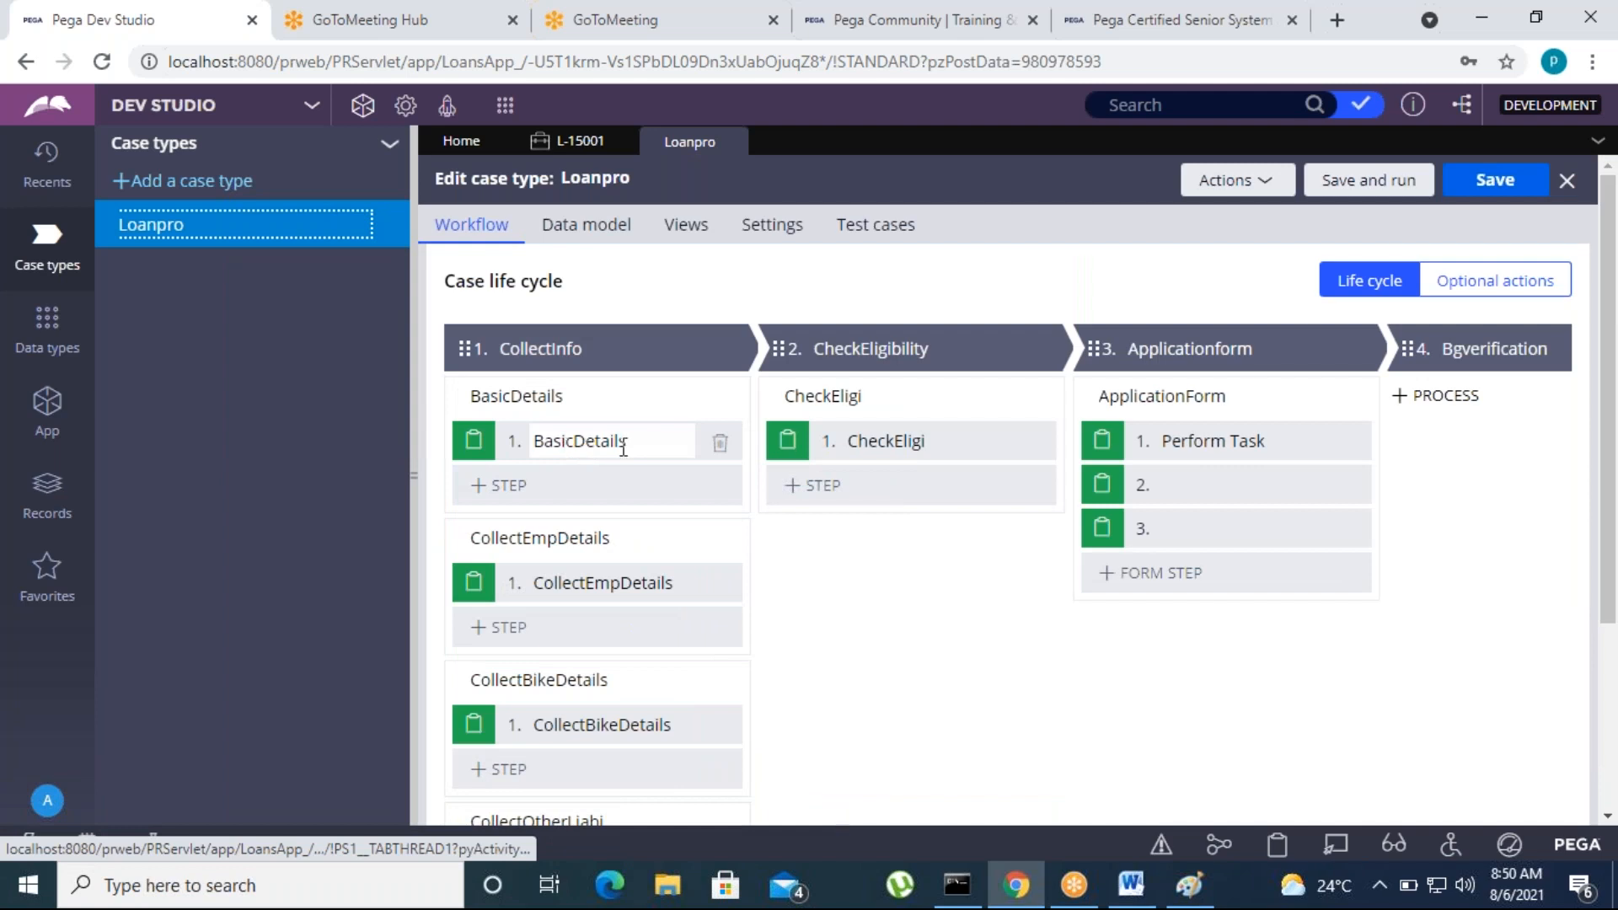
scroll(687, 567, "down", 4)
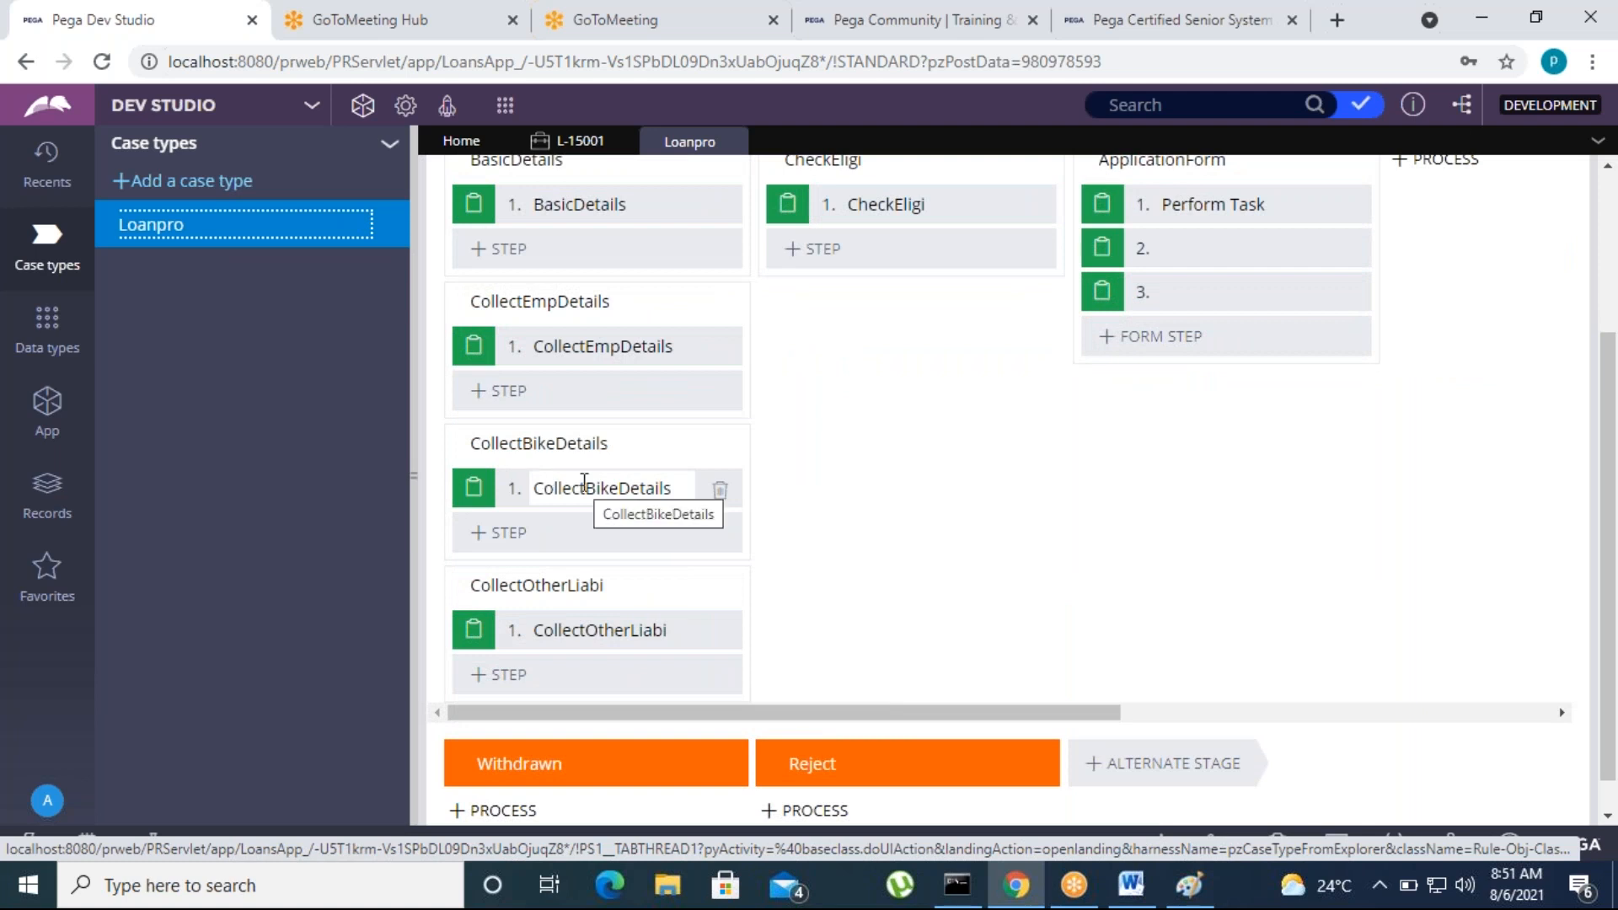
scroll(607, 560, "up", 3)
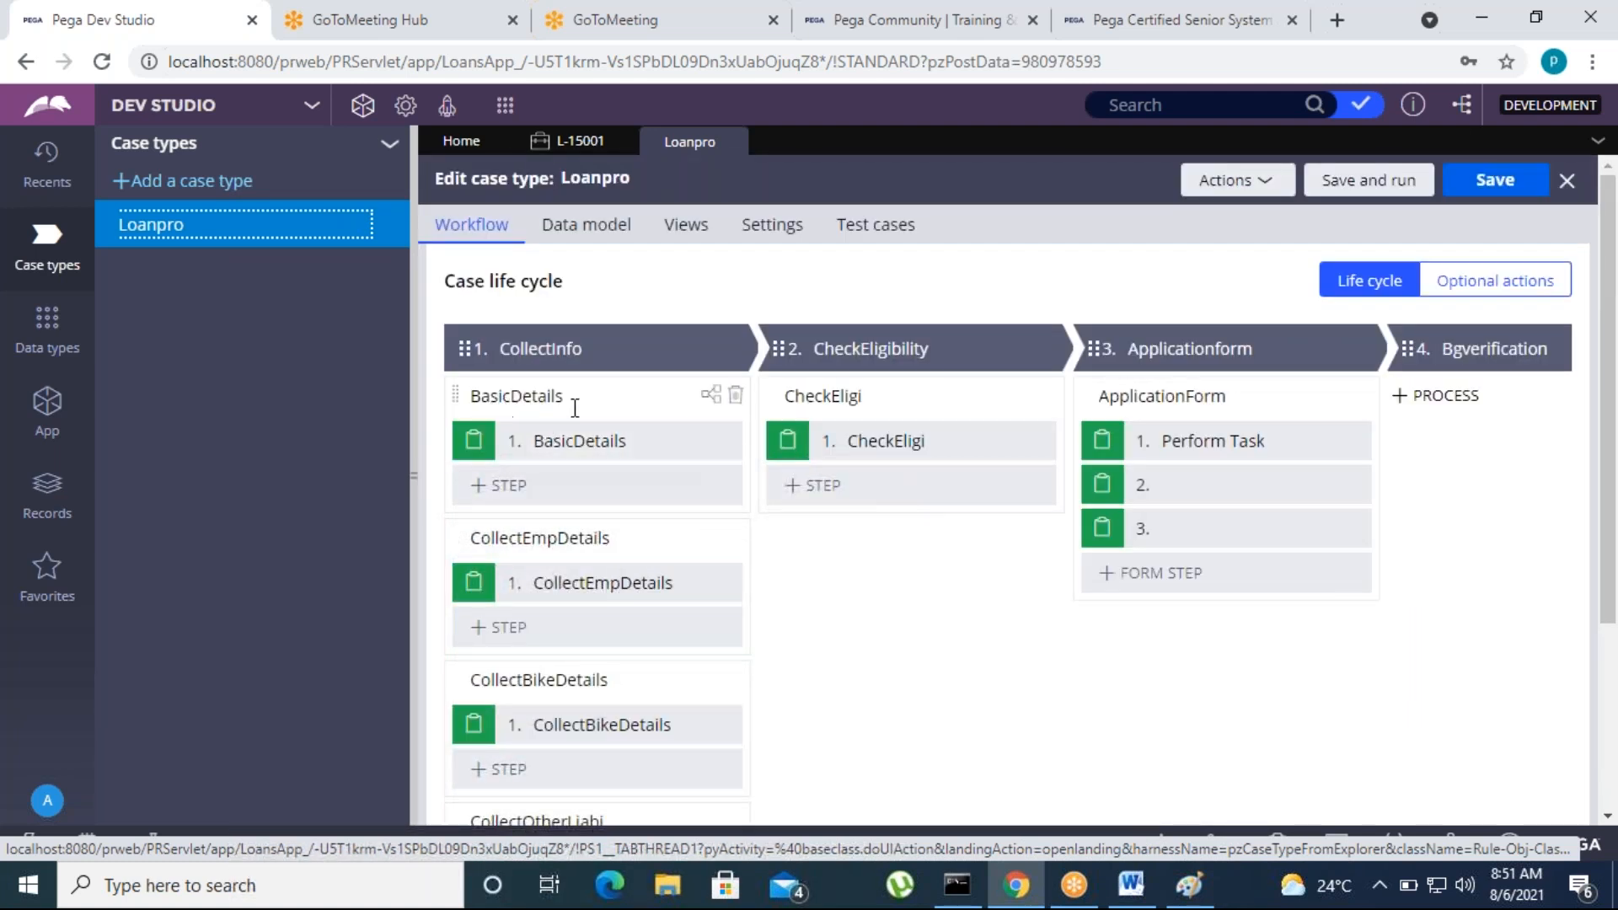
scroll(590, 522, "down", 3)
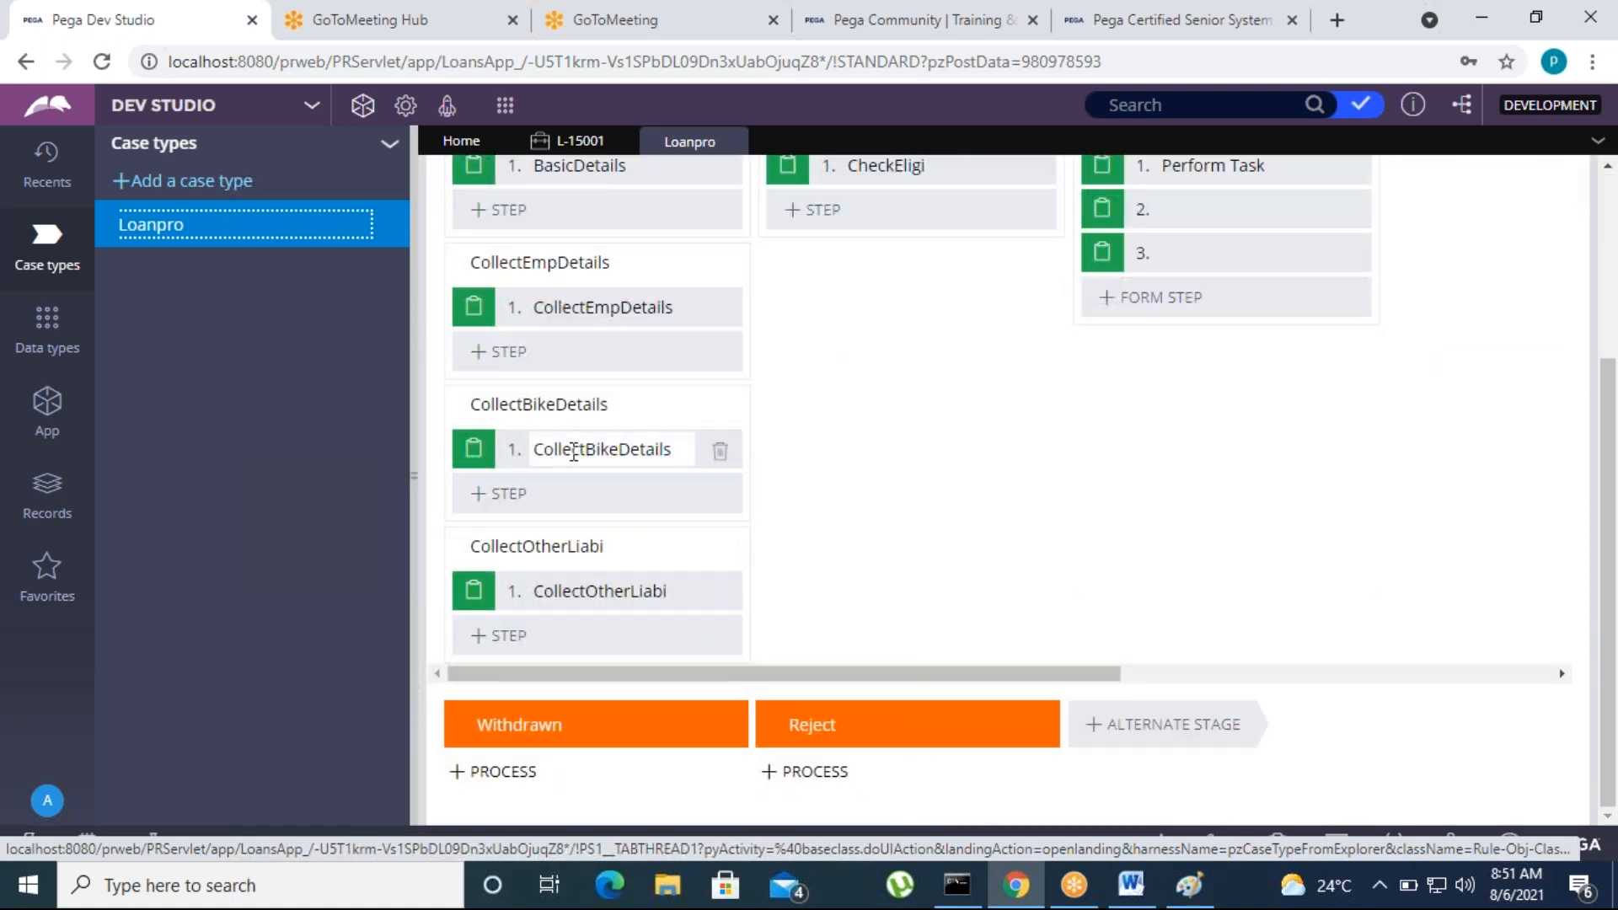
scroll(613, 523, "up", 3)
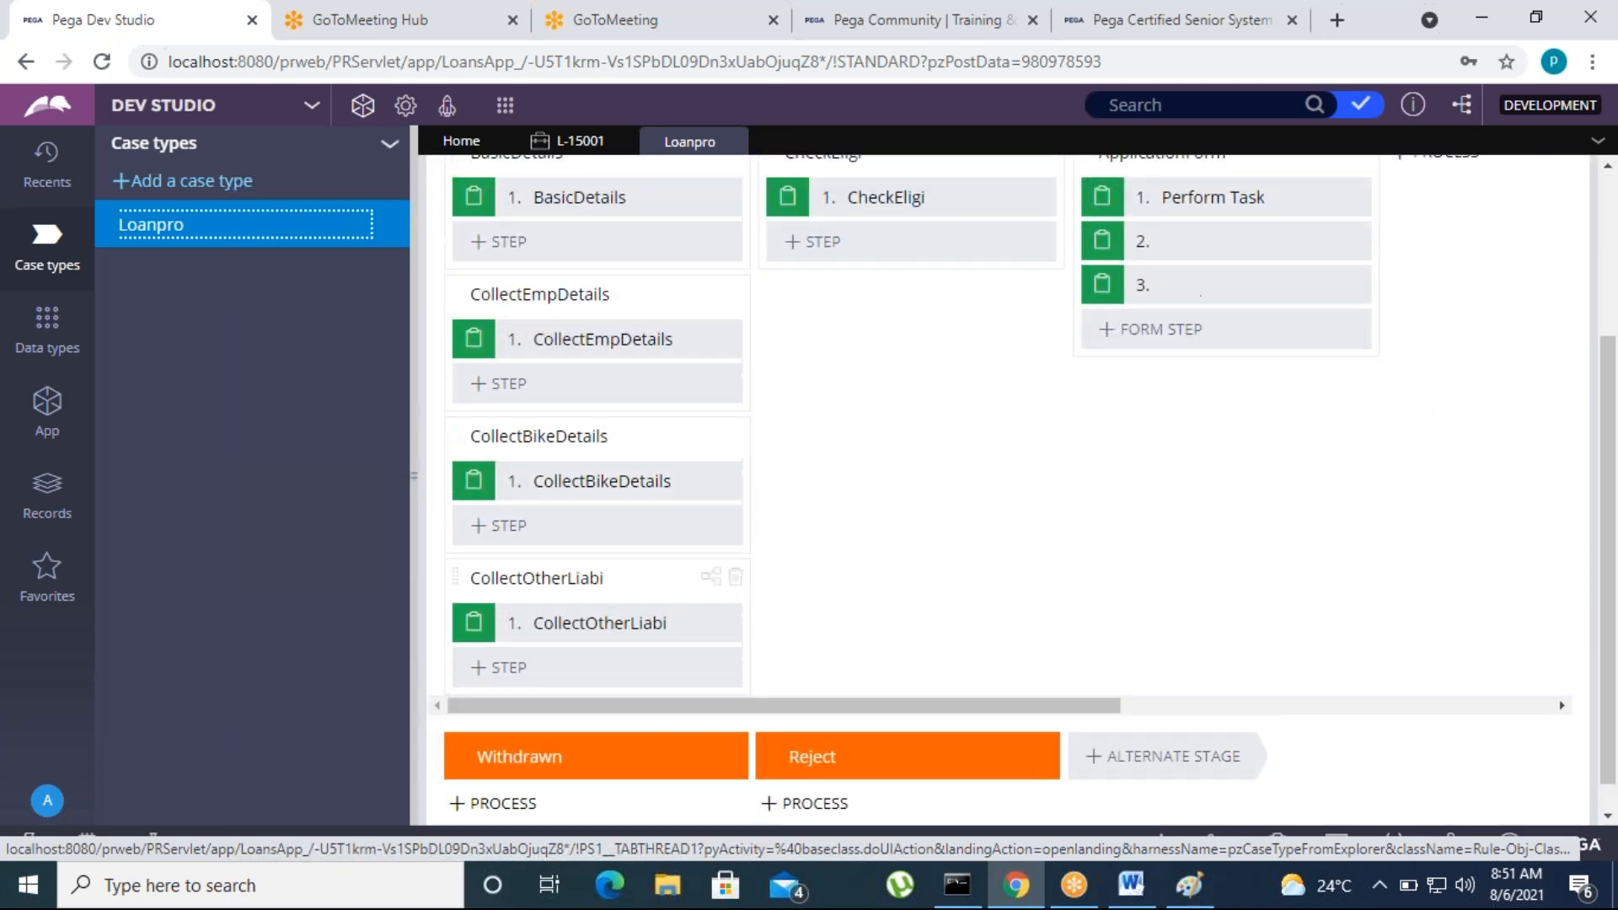
Submit the open Loanpro case's BasicDetails form with FirstName gfvdfg, LastName xgvdfgv and the PersonalLoan loan type
left_click(580, 141)
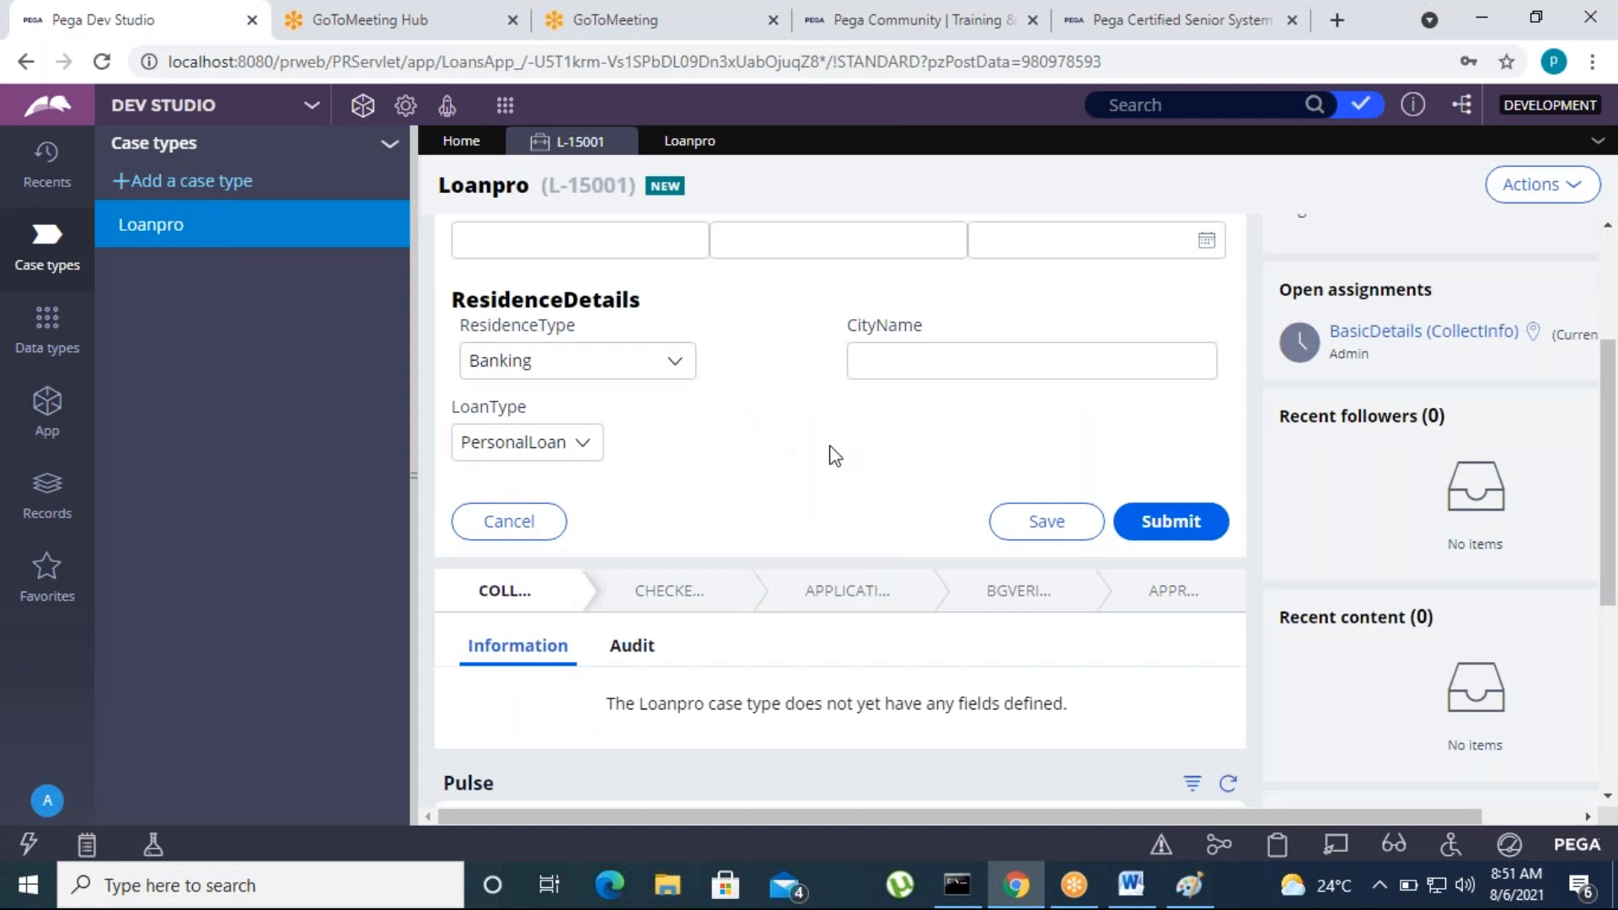
scroll(926, 649, "up", 3)
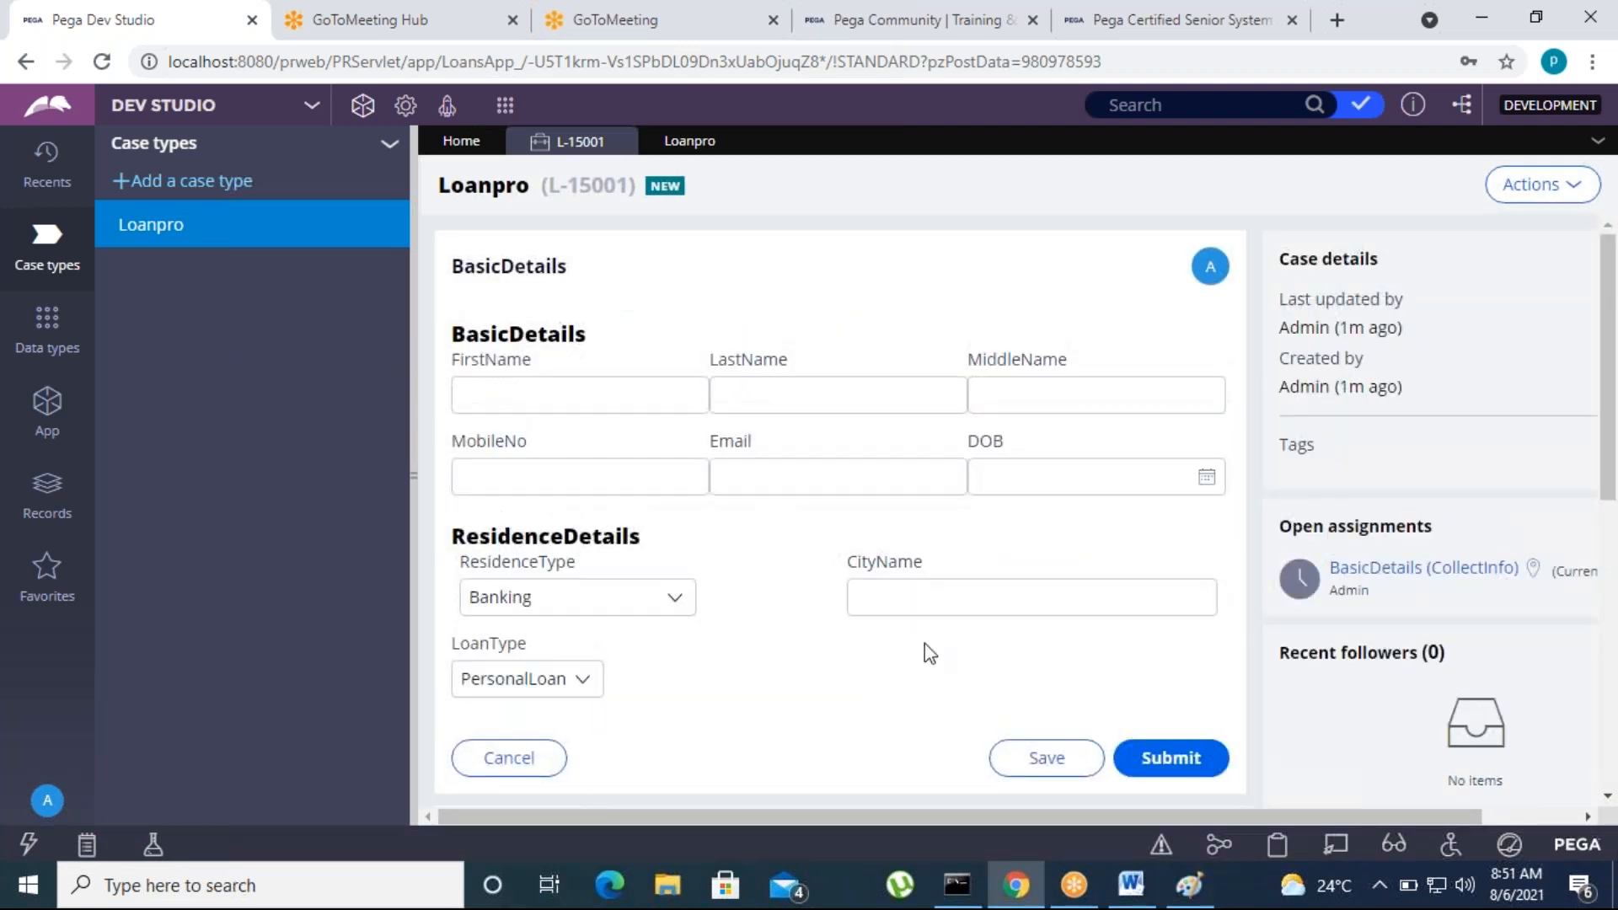
left_click(1177, 759)
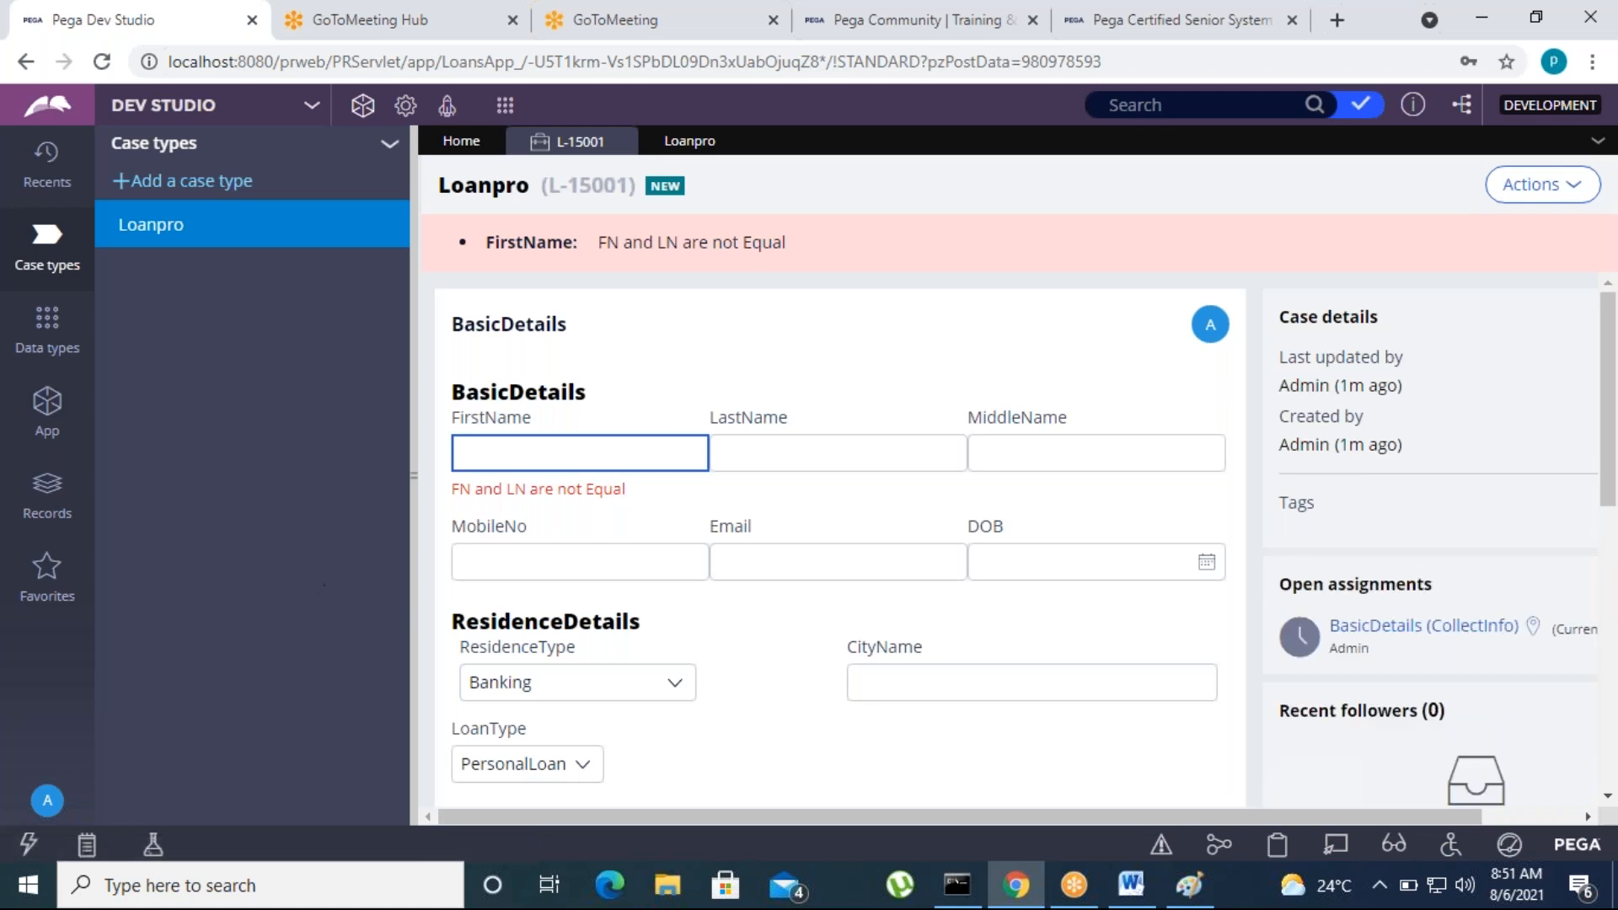
left_click(711, 455)
type("xgvdfgv")
left_click(949, 551)
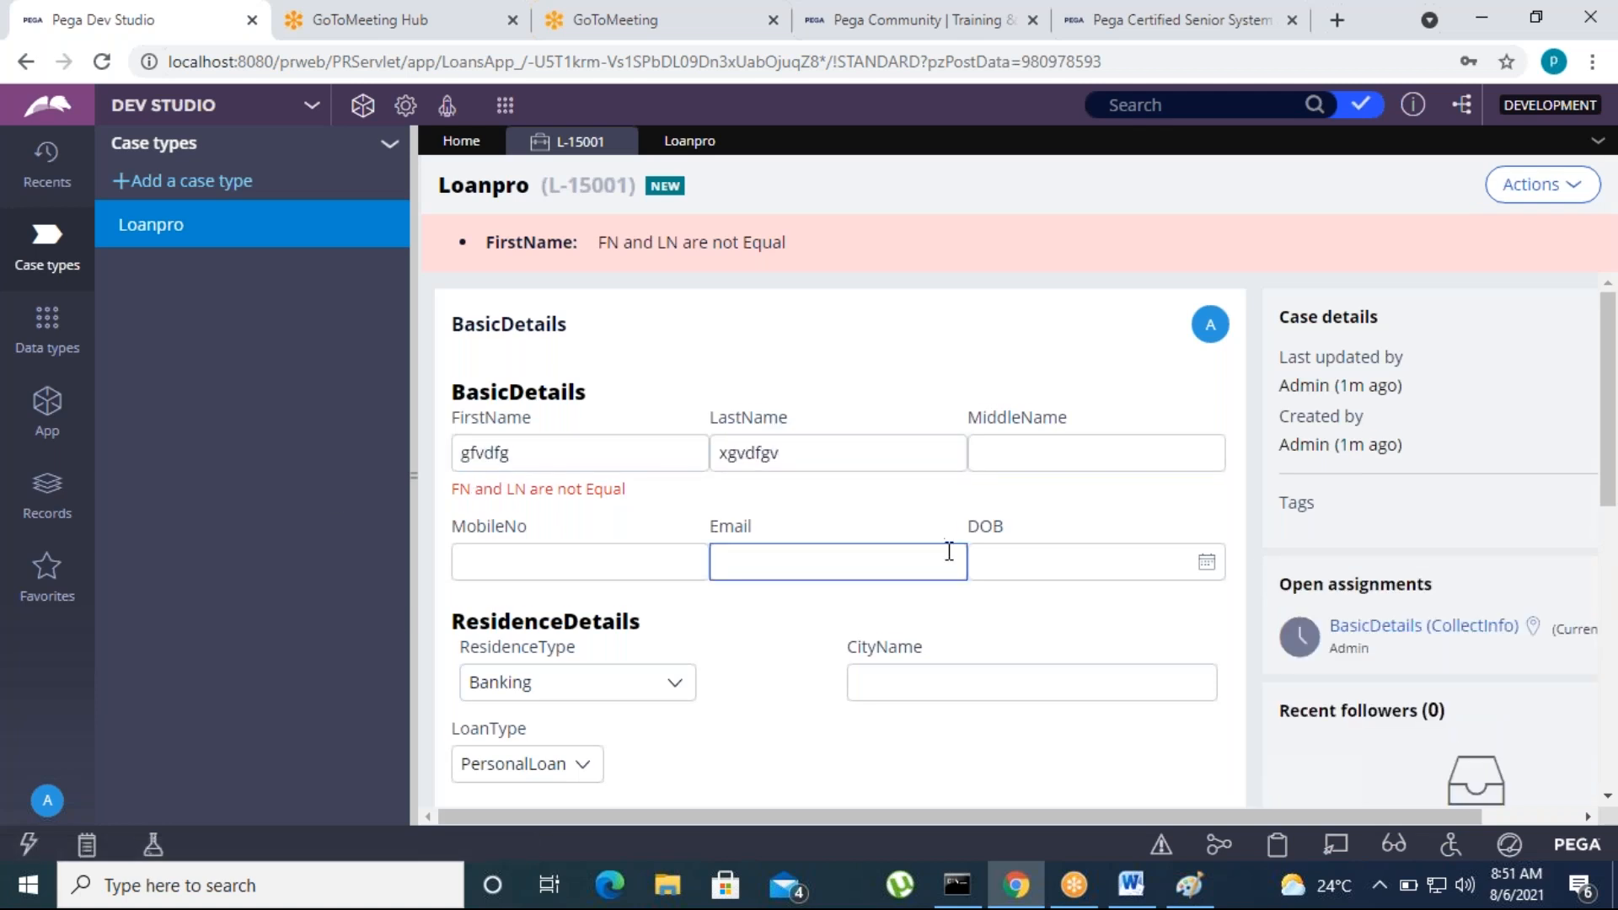
scroll(949, 551, "down", 5)
left_click(1169, 487)
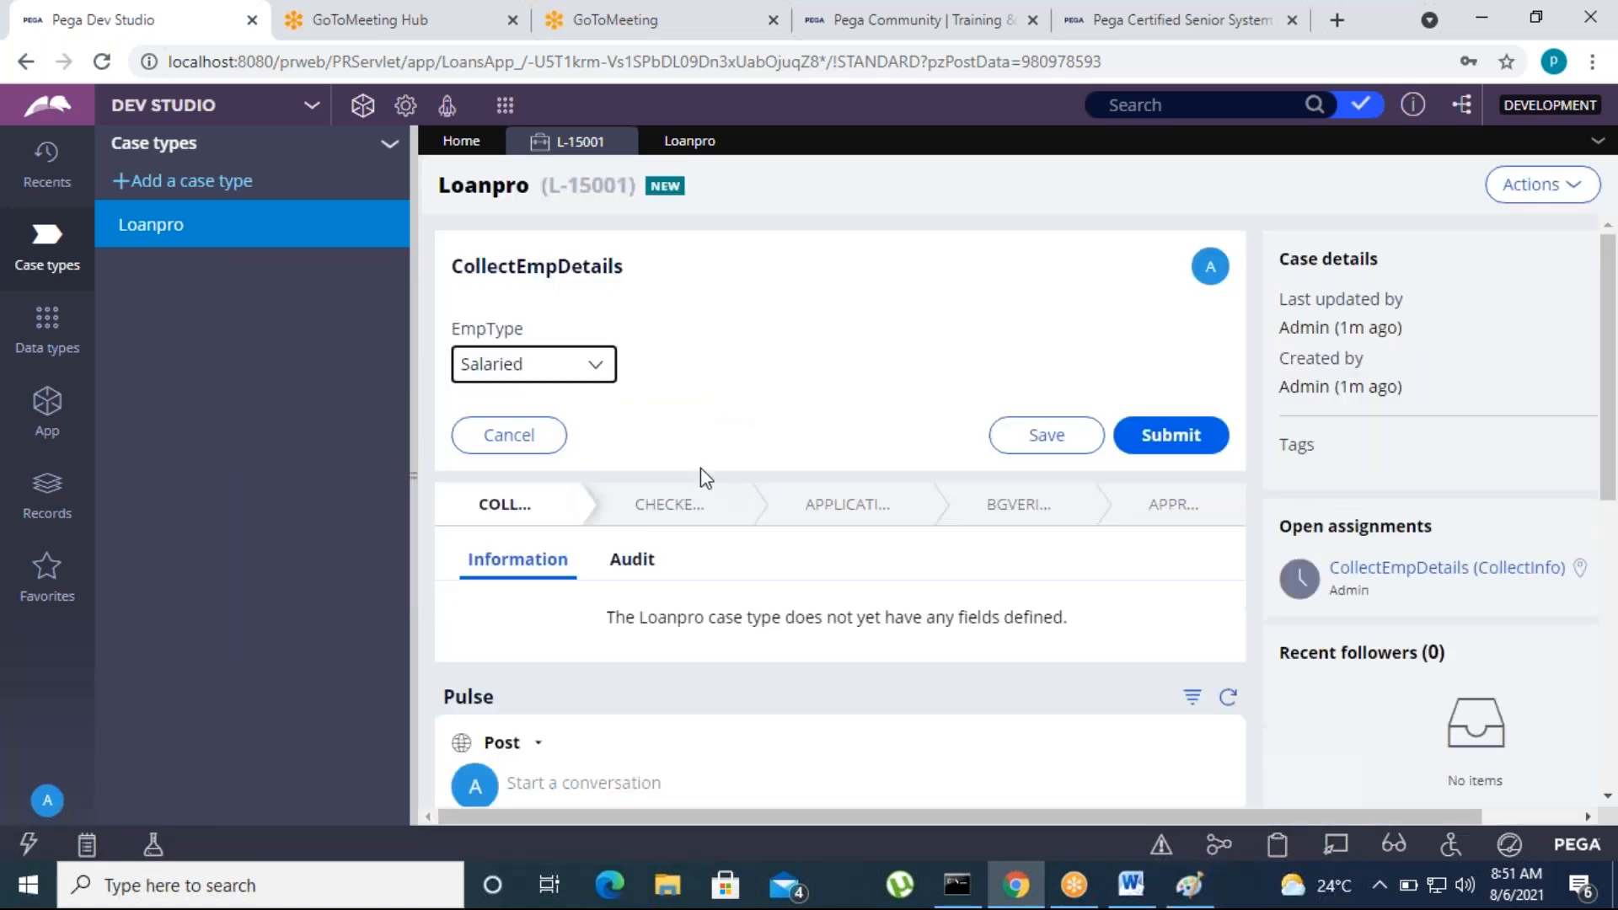
Check the EmpType options in CollectEmpDetails, choose Salaried and submit the form
left_click(596, 368)
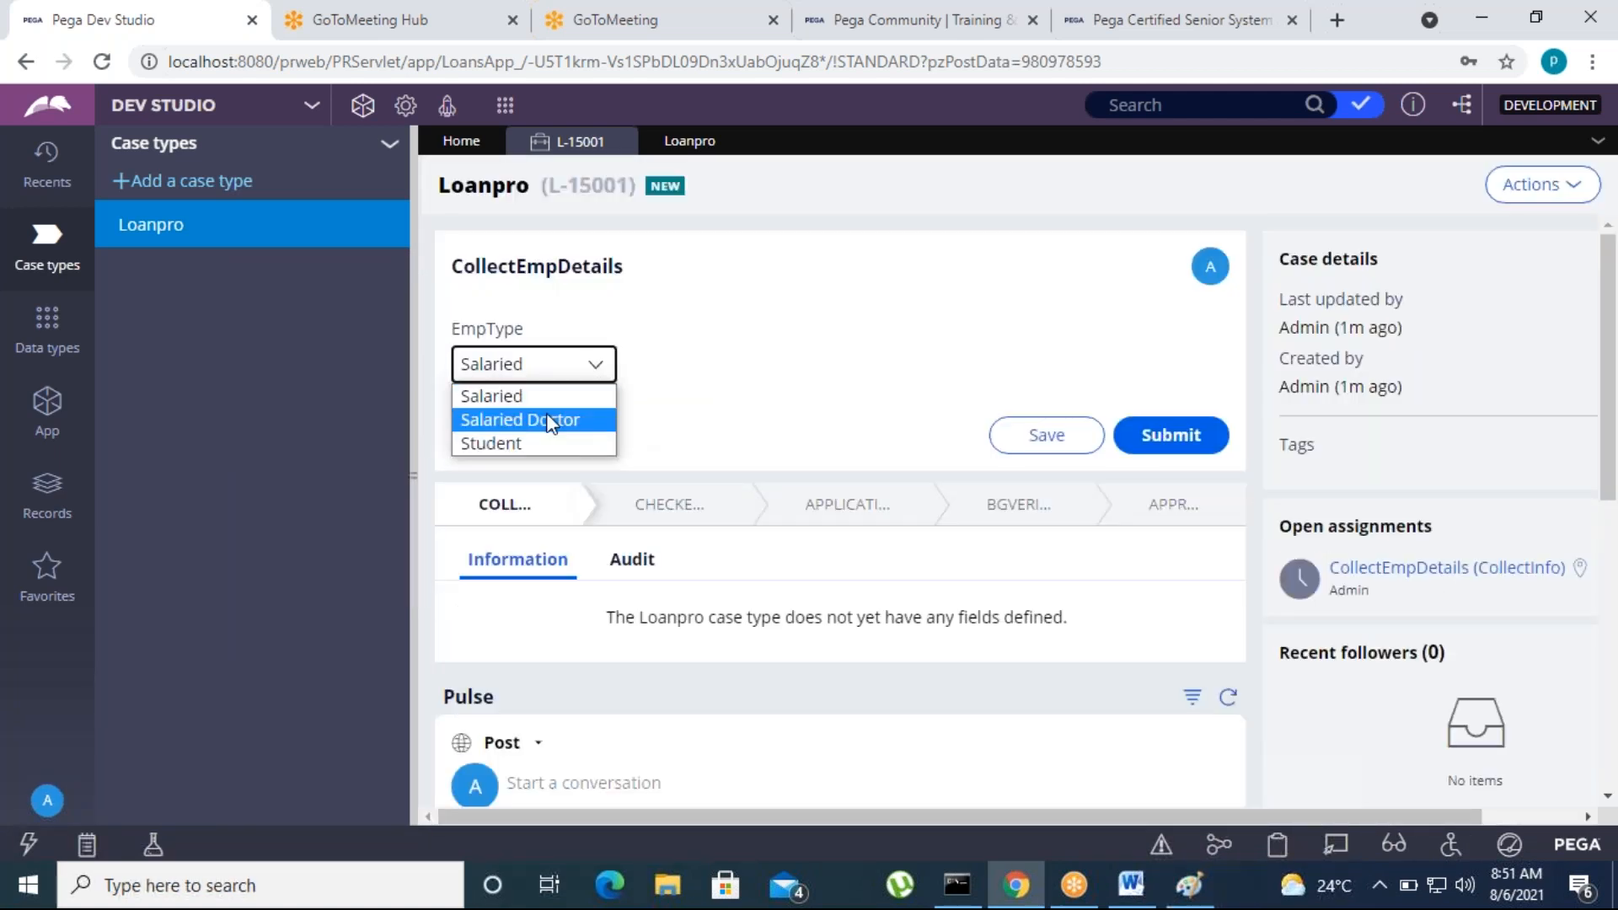
left_click(816, 358)
left_click(658, 144)
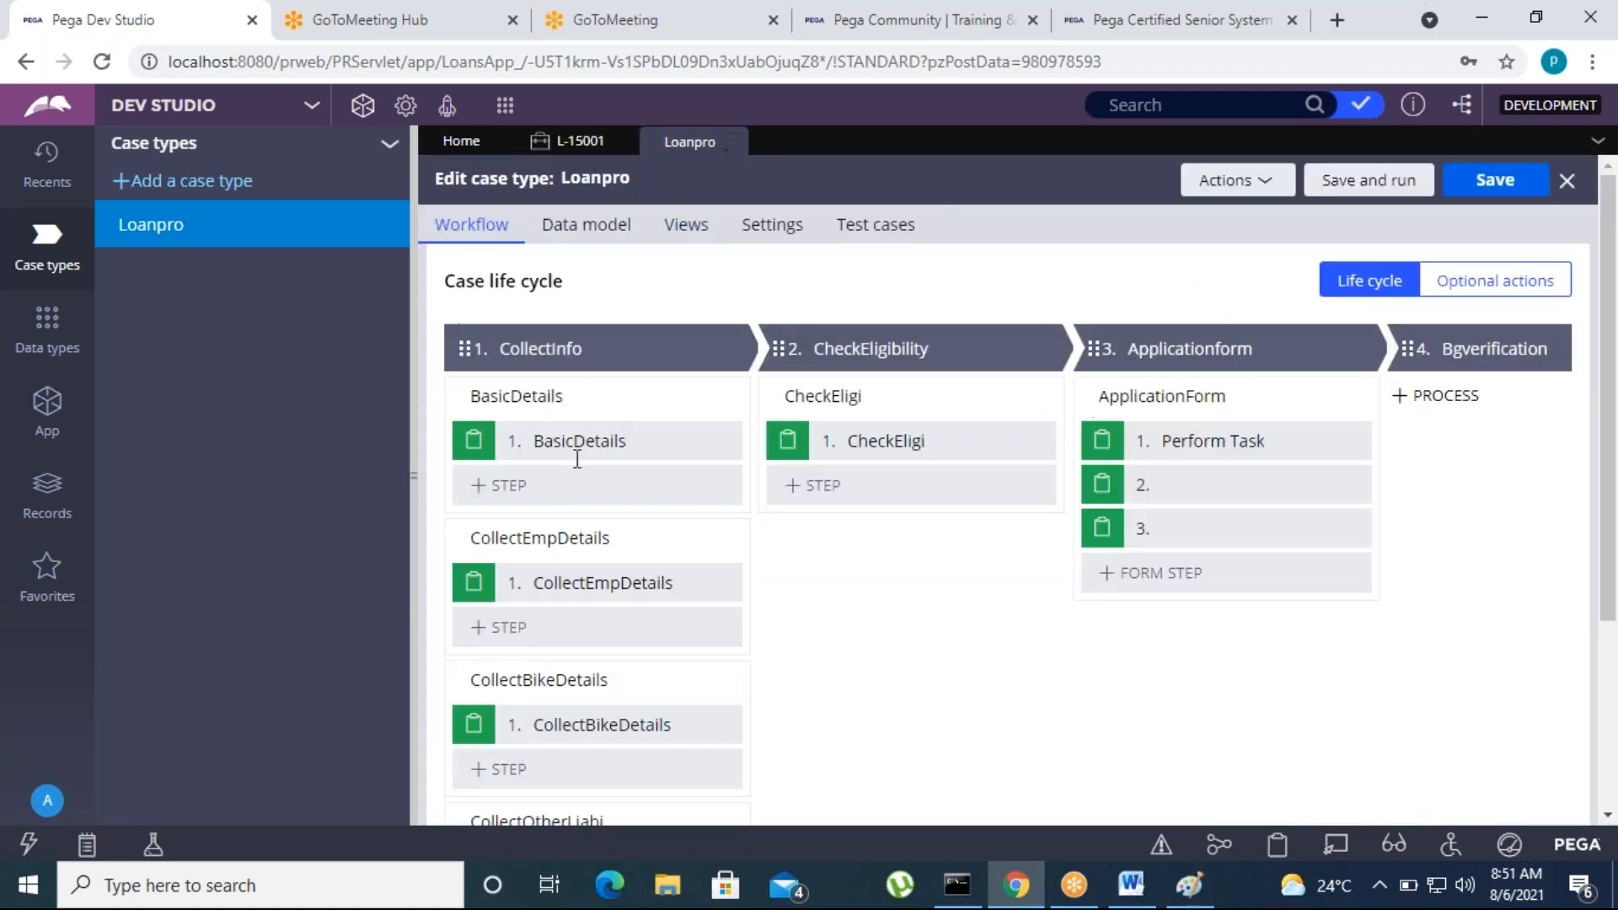
left_click(579, 141)
left_click(598, 364)
left_click(523, 420)
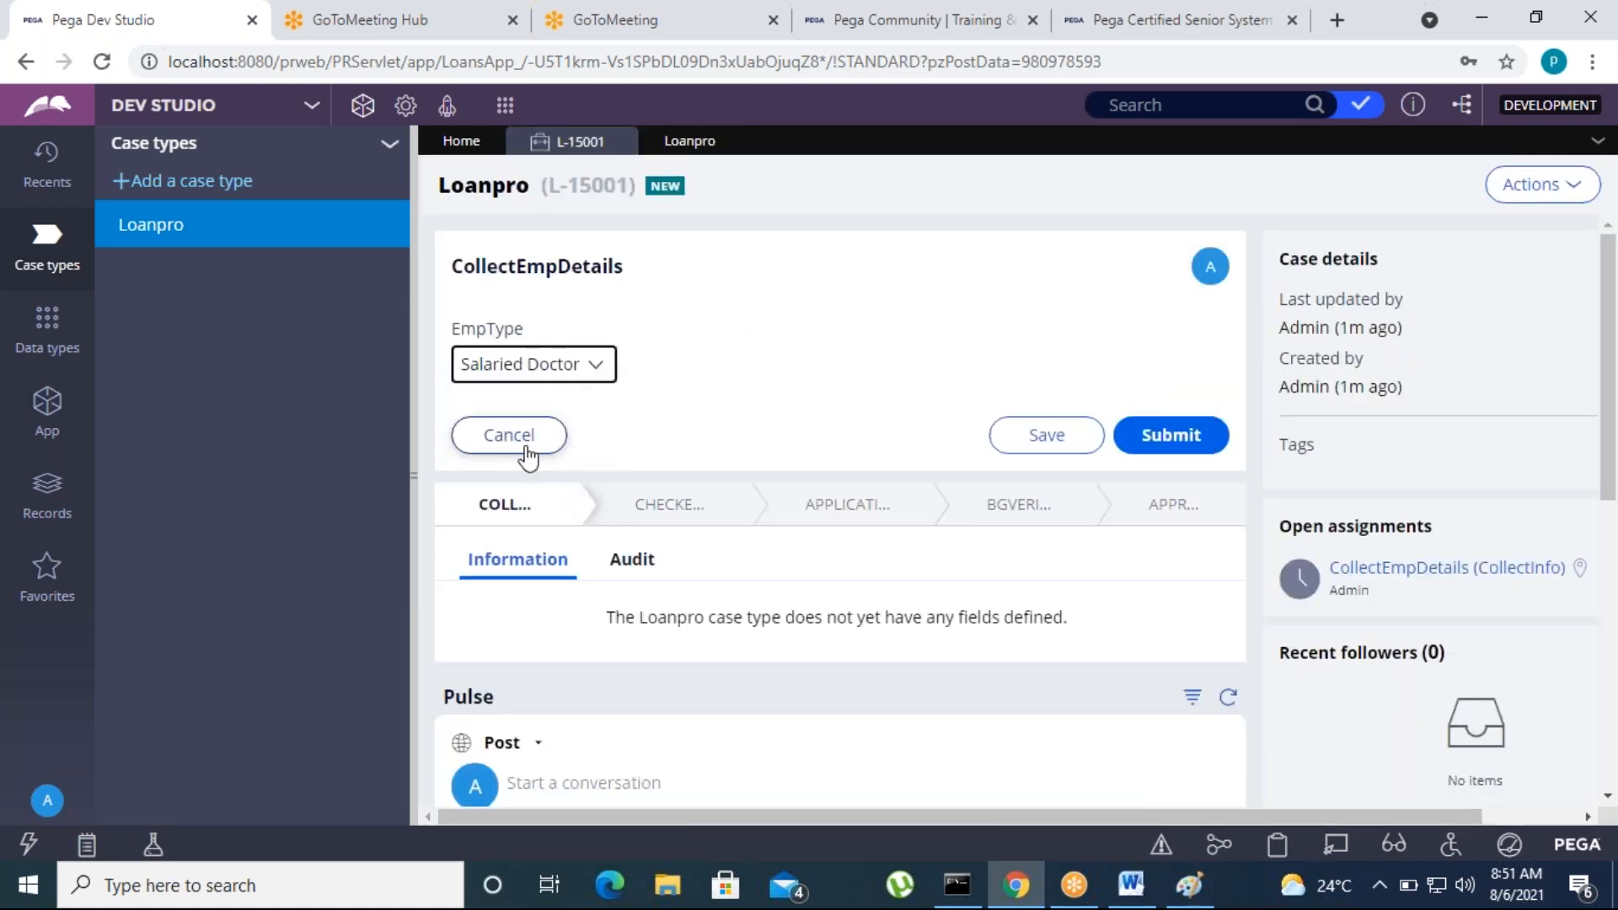
left_click(556, 364)
left_click(523, 442)
left_click(567, 363)
left_click(548, 396)
left_click(1159, 600)
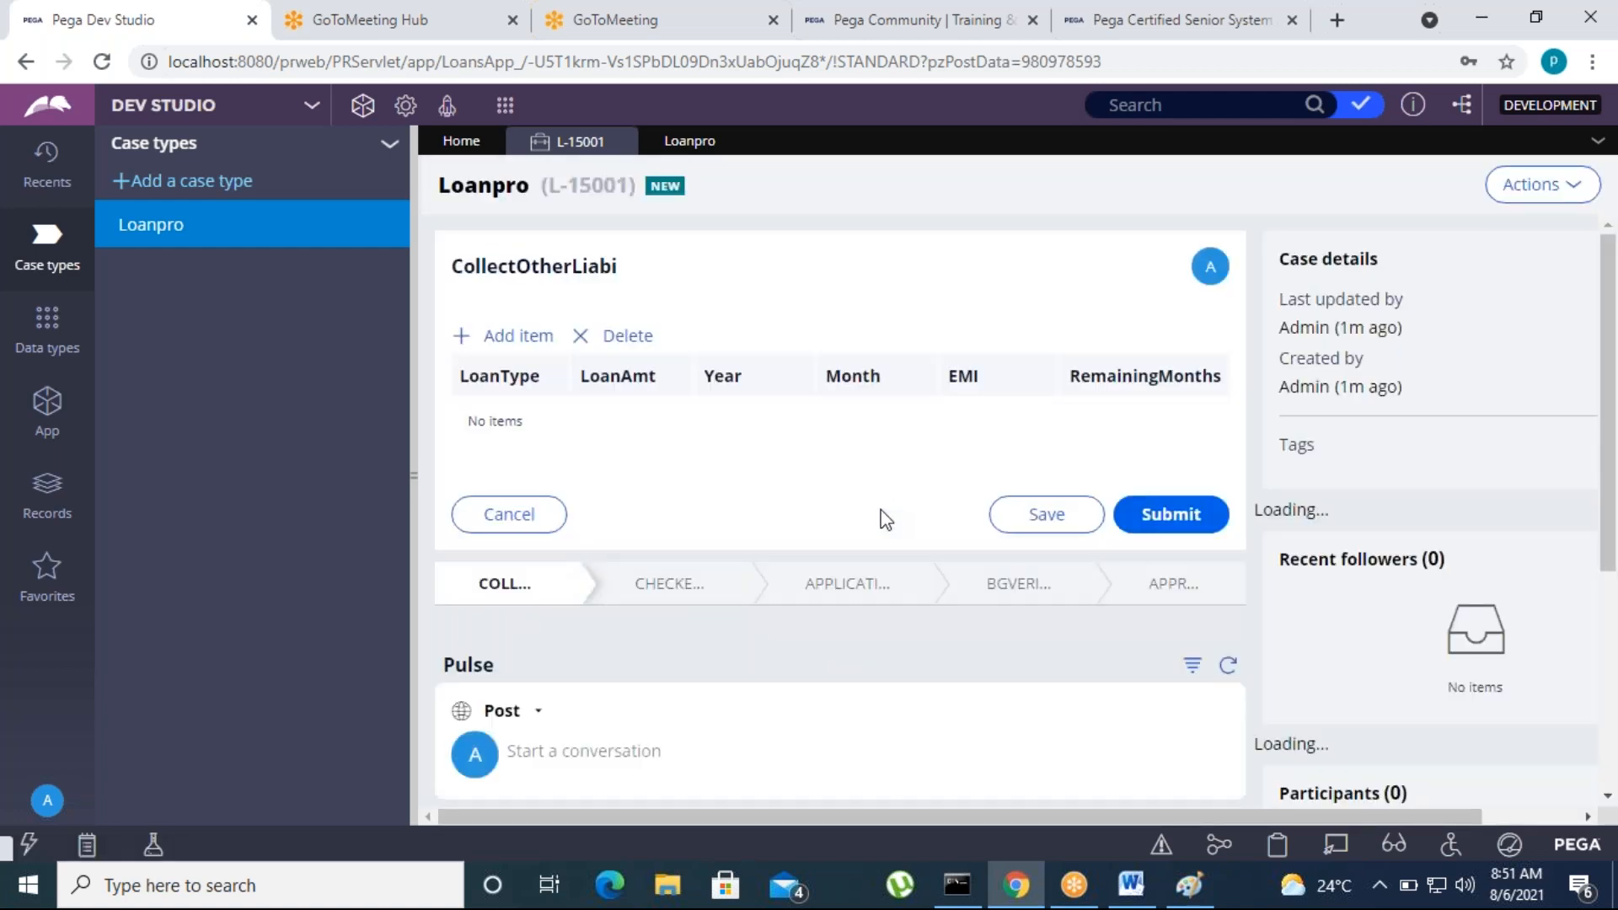
Add a liability item row to the CollectOtherLiabi form
left_click_drag(643, 270, 462, 265)
left_click(837, 274)
left_click(517, 336)
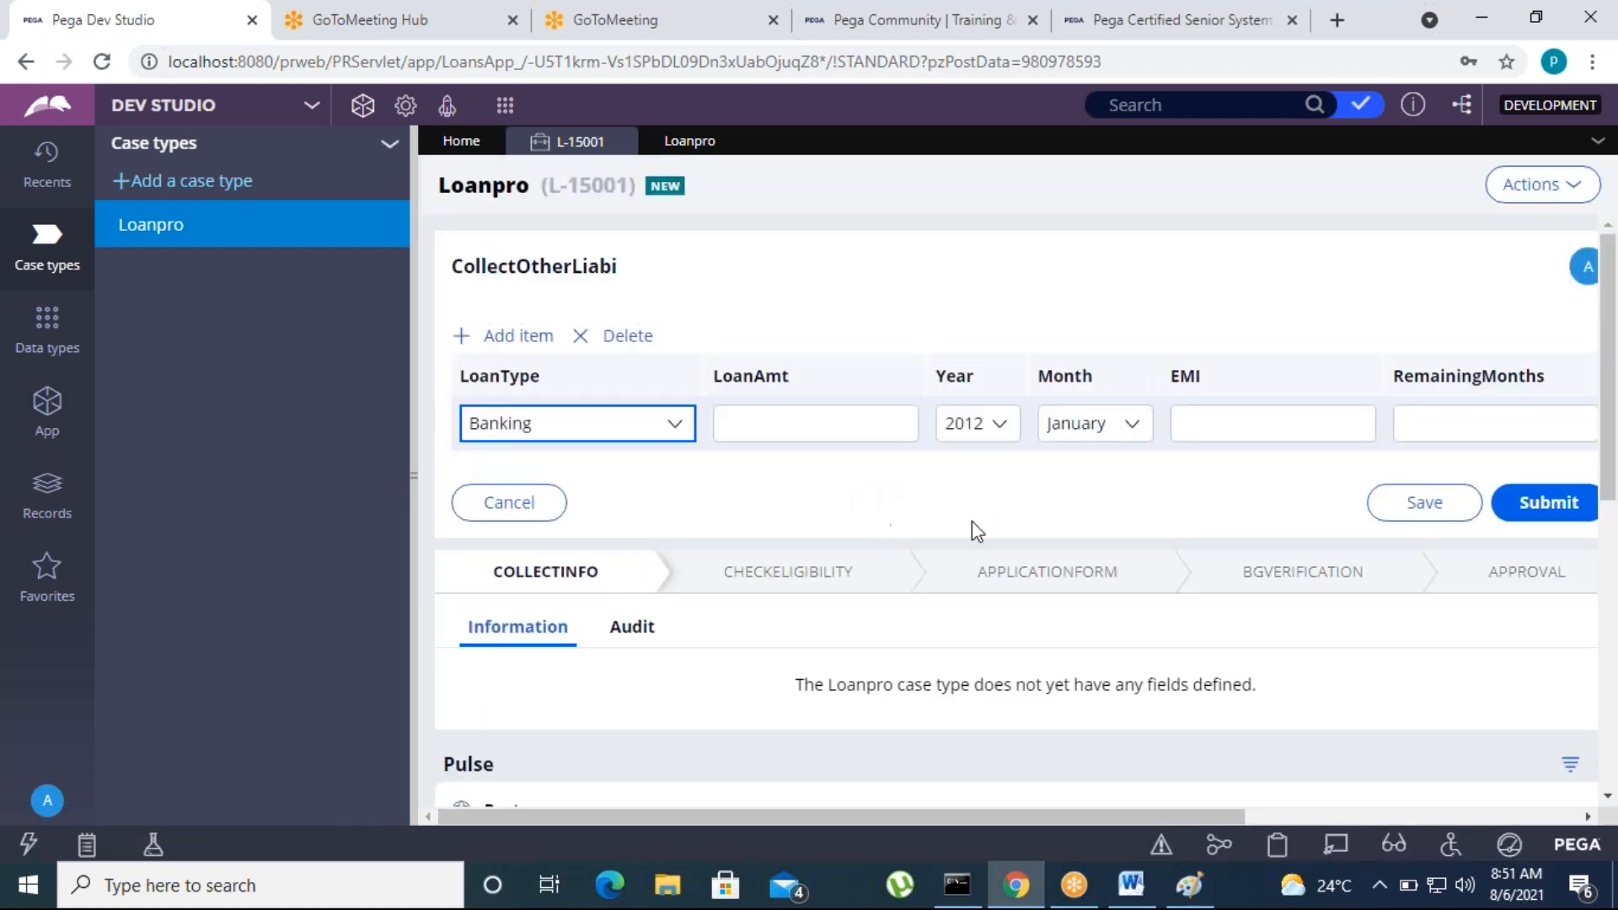
Compare the CollectBikeDetails and CollectOtherLiabi processes in the Loanpro case type with the running case
left_click(701, 143)
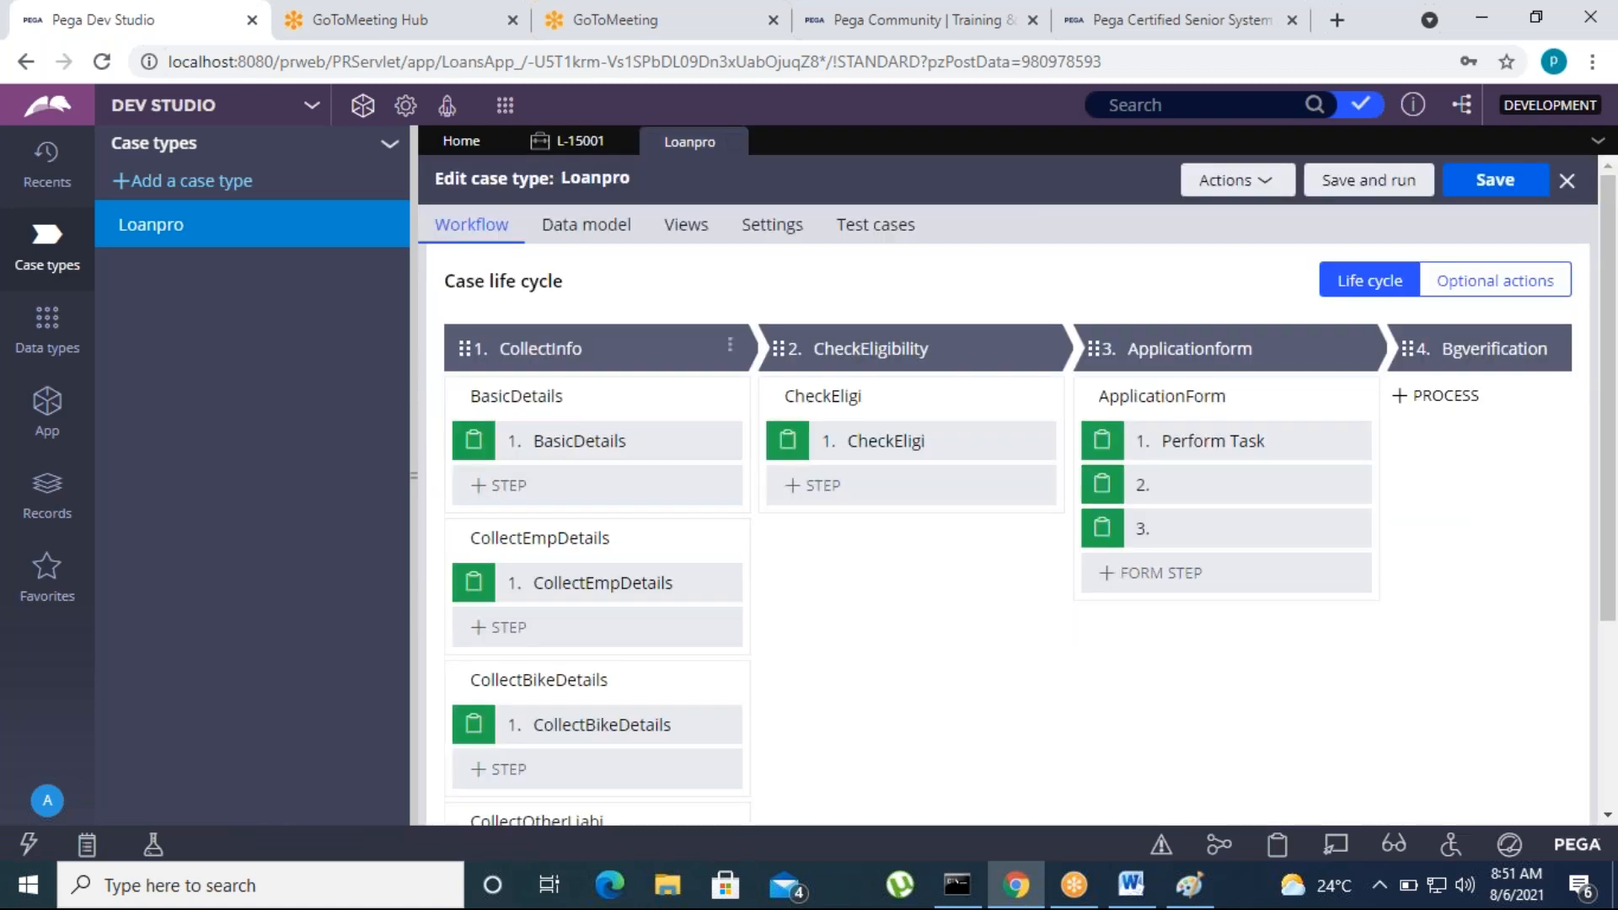
scroll(576, 651, "down", 3)
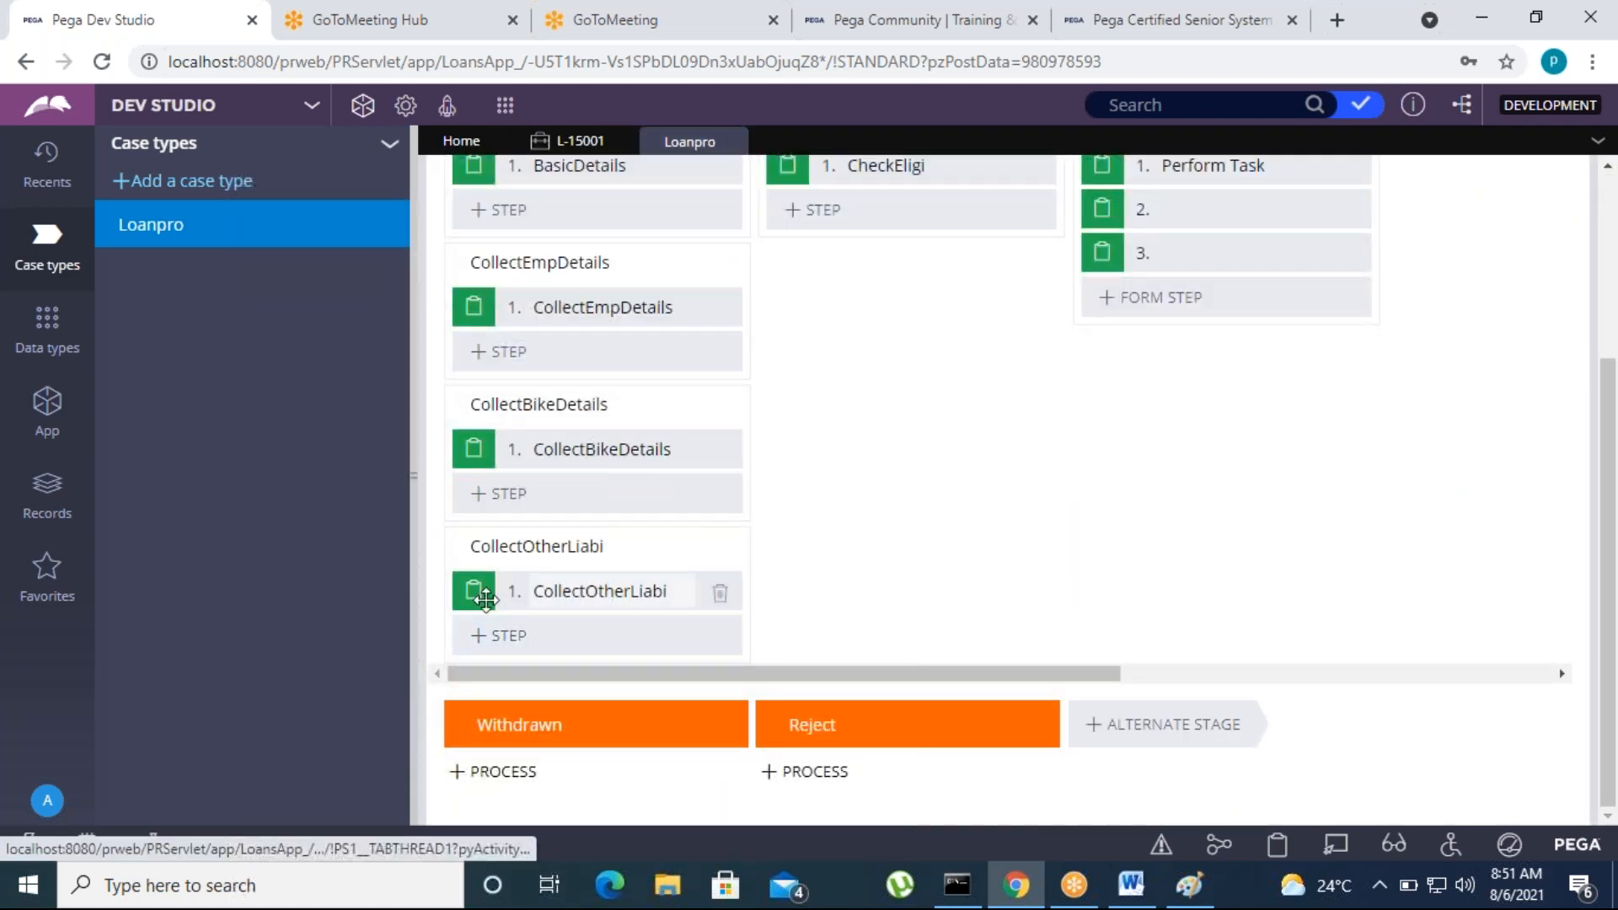
left_click(584, 587)
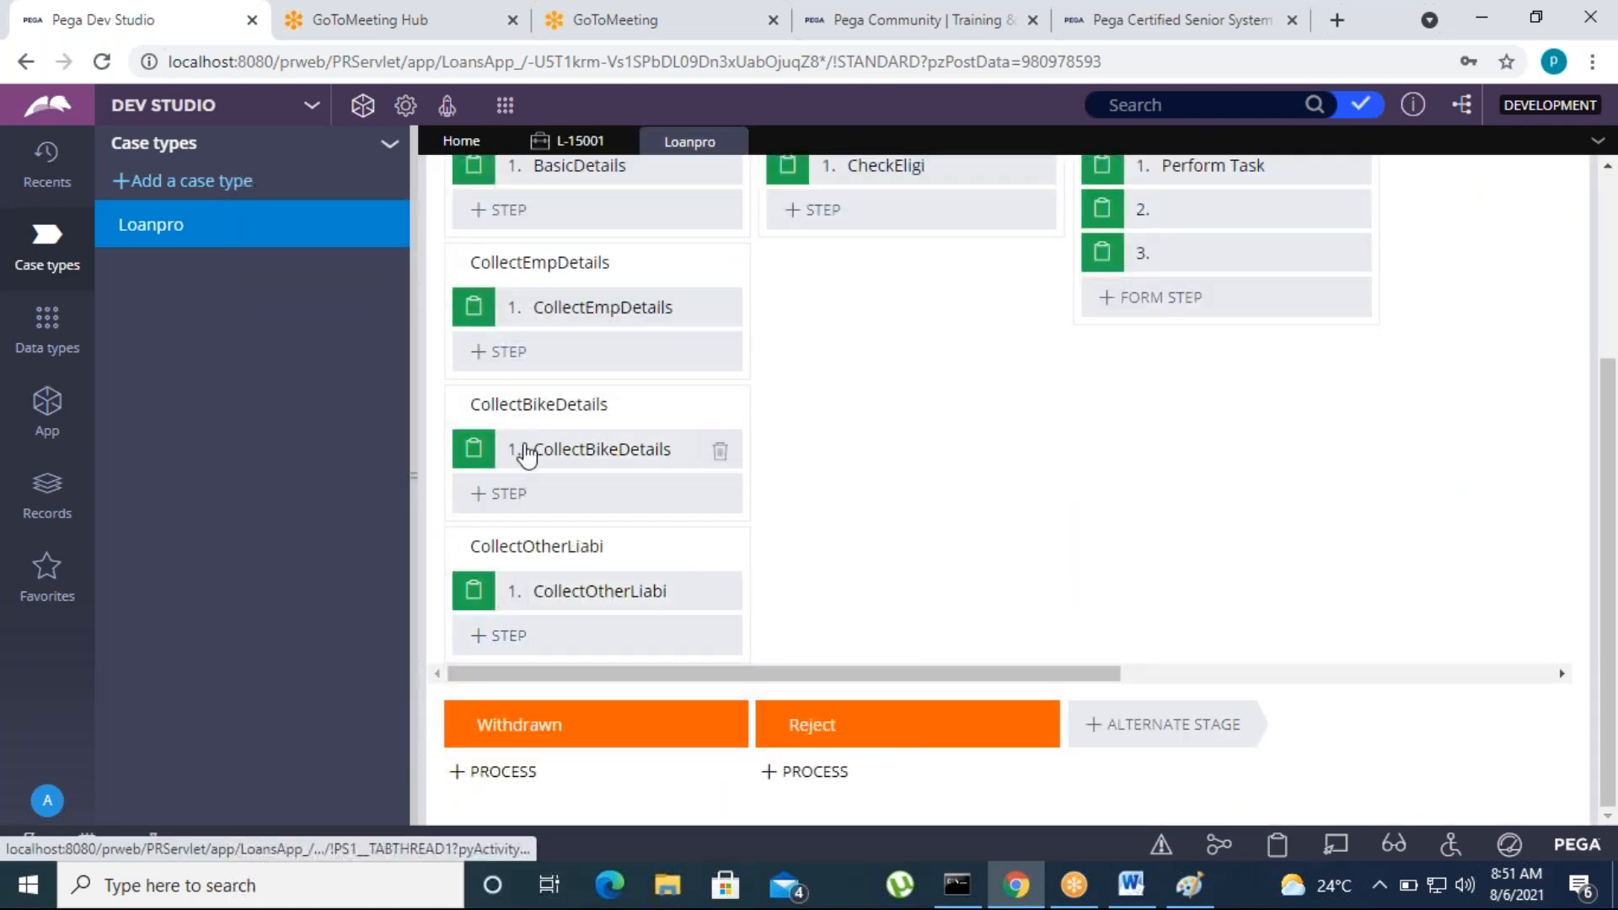
left_click(627, 447)
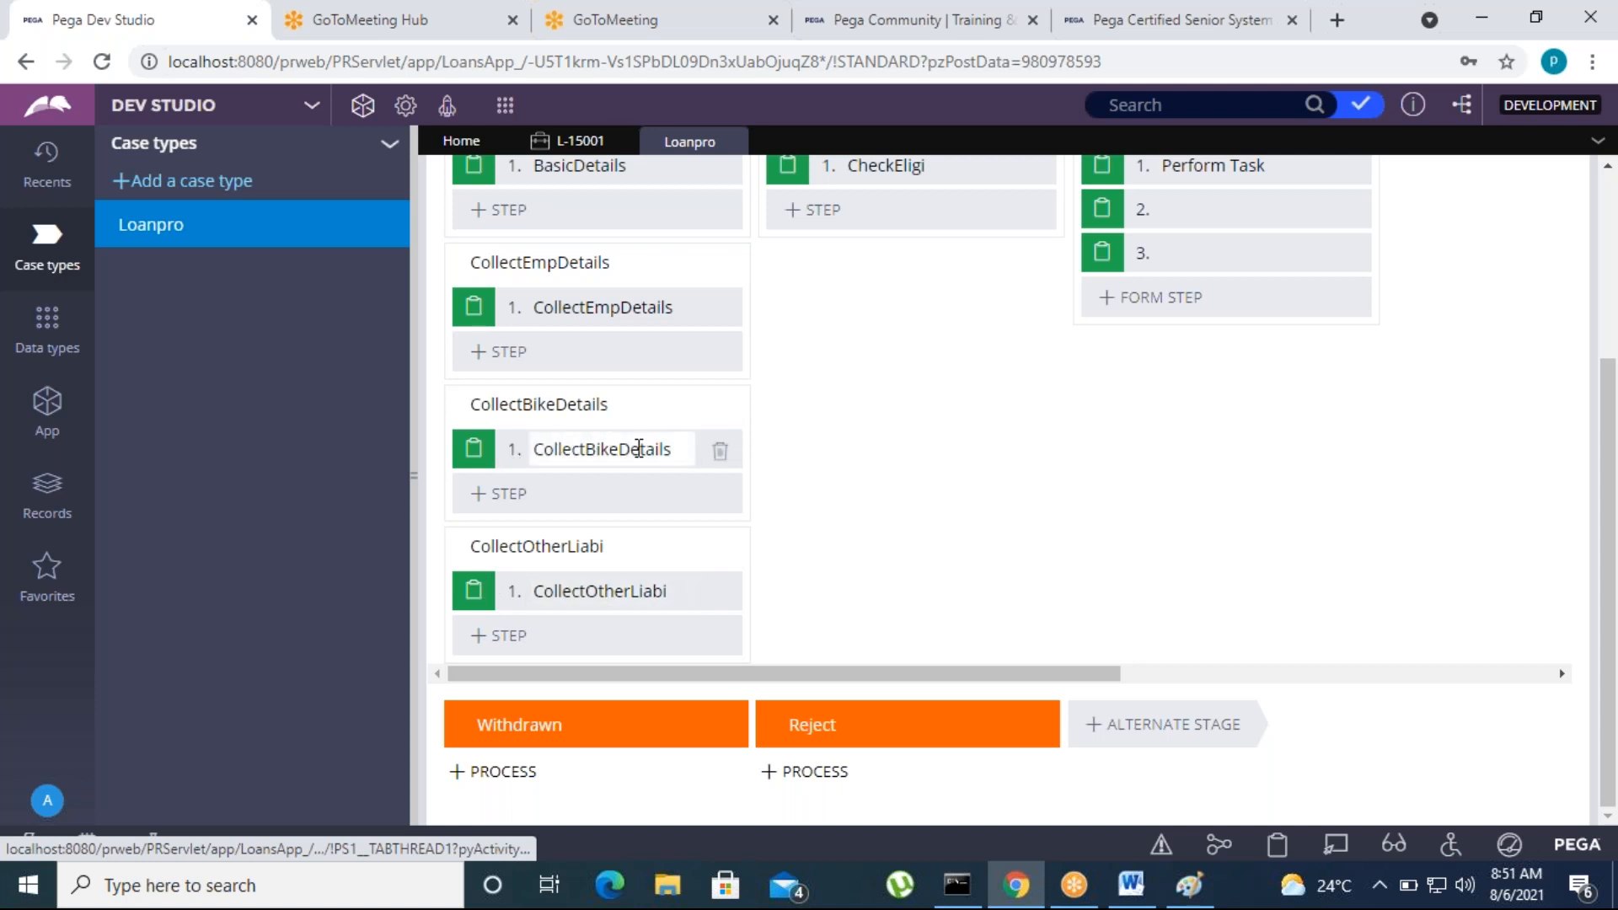
scroll(762, 300, "up", 4)
Close the Loanpro case type and the personal loan case
left_click(731, 144)
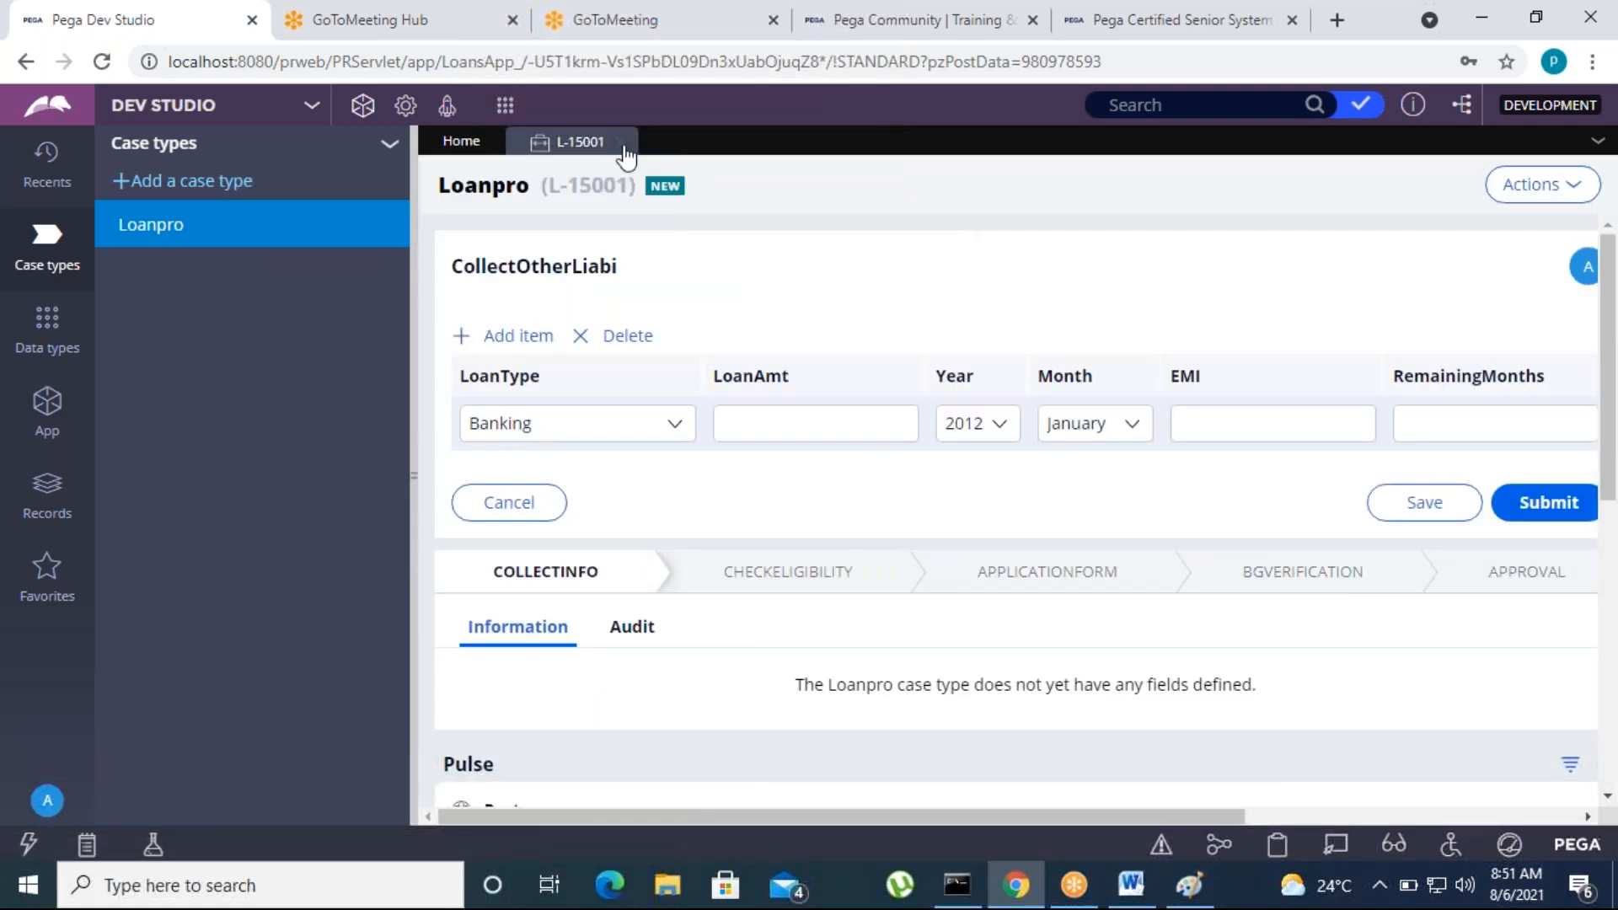
left_click(621, 144)
left_click(1185, 545)
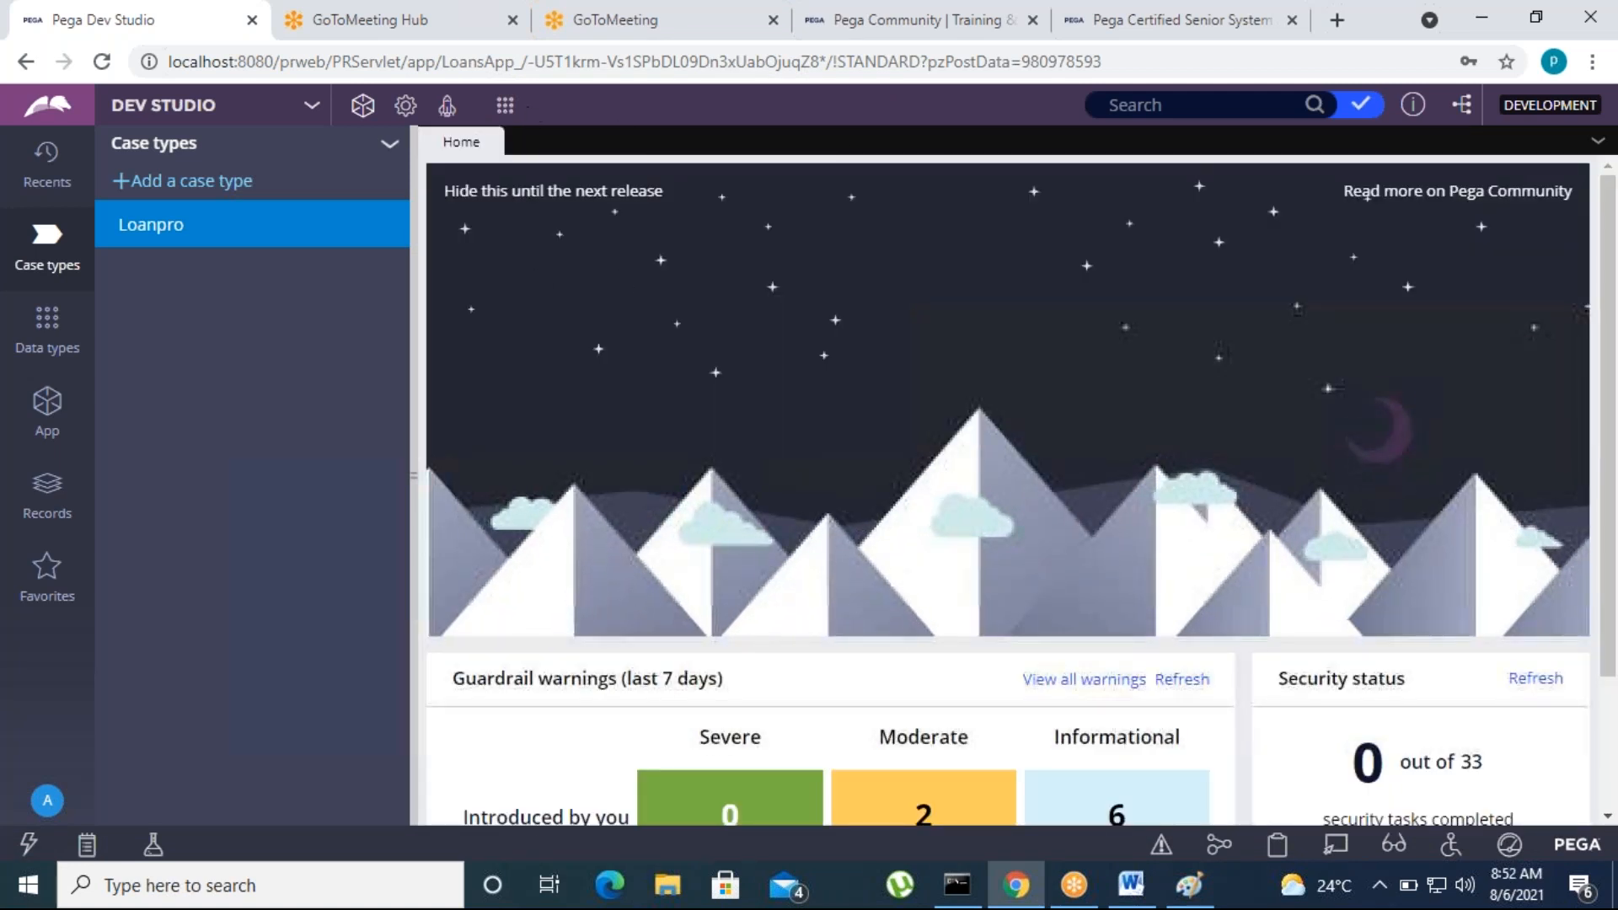
Create another new Loanpro case and continue to its BasicDetails form
left_click(505, 105)
mouse_move(700, 128)
left_click(761, 130)
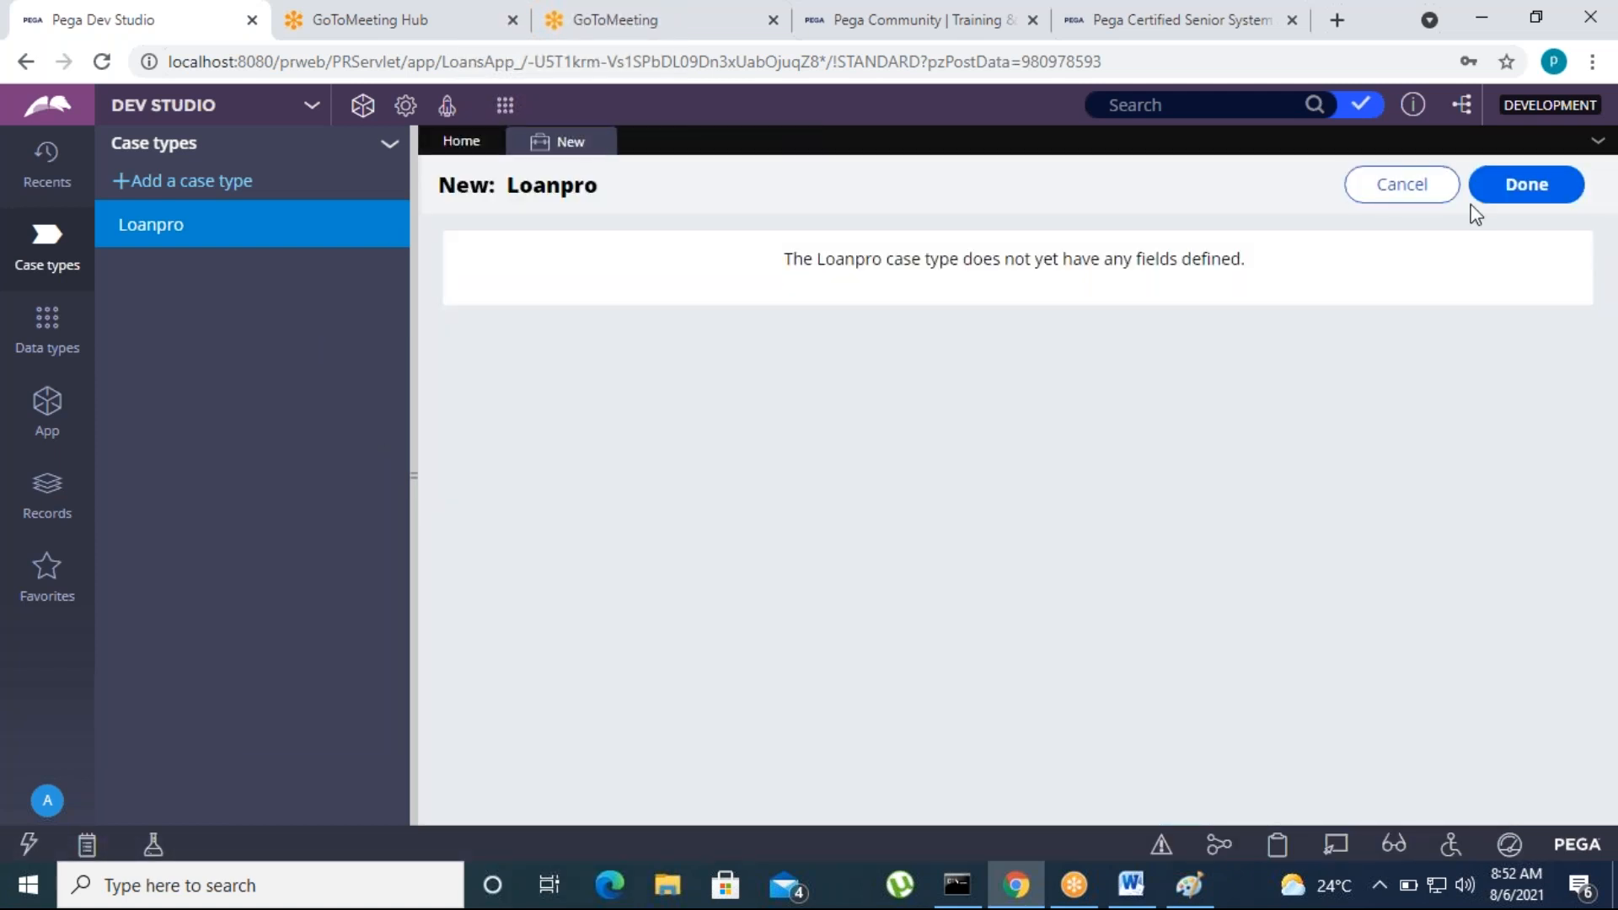
left_click(1483, 197)
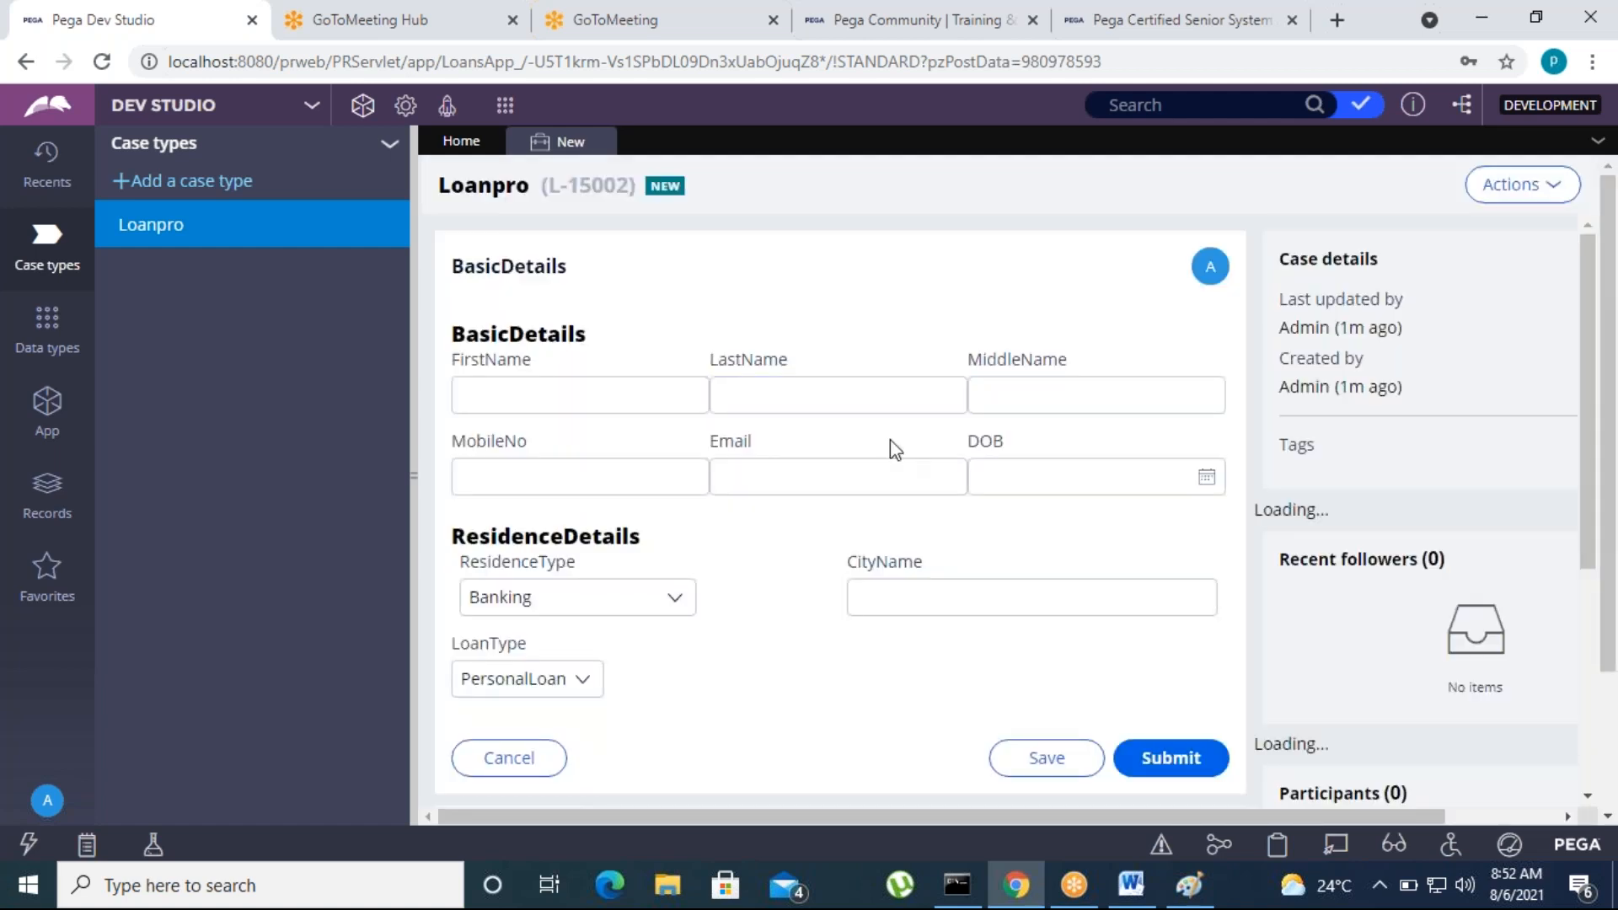
Fill in BasicDetails with FirstName dfvfds, LastName cdvdsv and LoanType TWL, and submit the form
left_click(633, 396)
type("dfvfds")
left_click(798, 396)
type("cdvdsv")
left_click(729, 537)
left_click(523, 679)
left_click(507, 726)
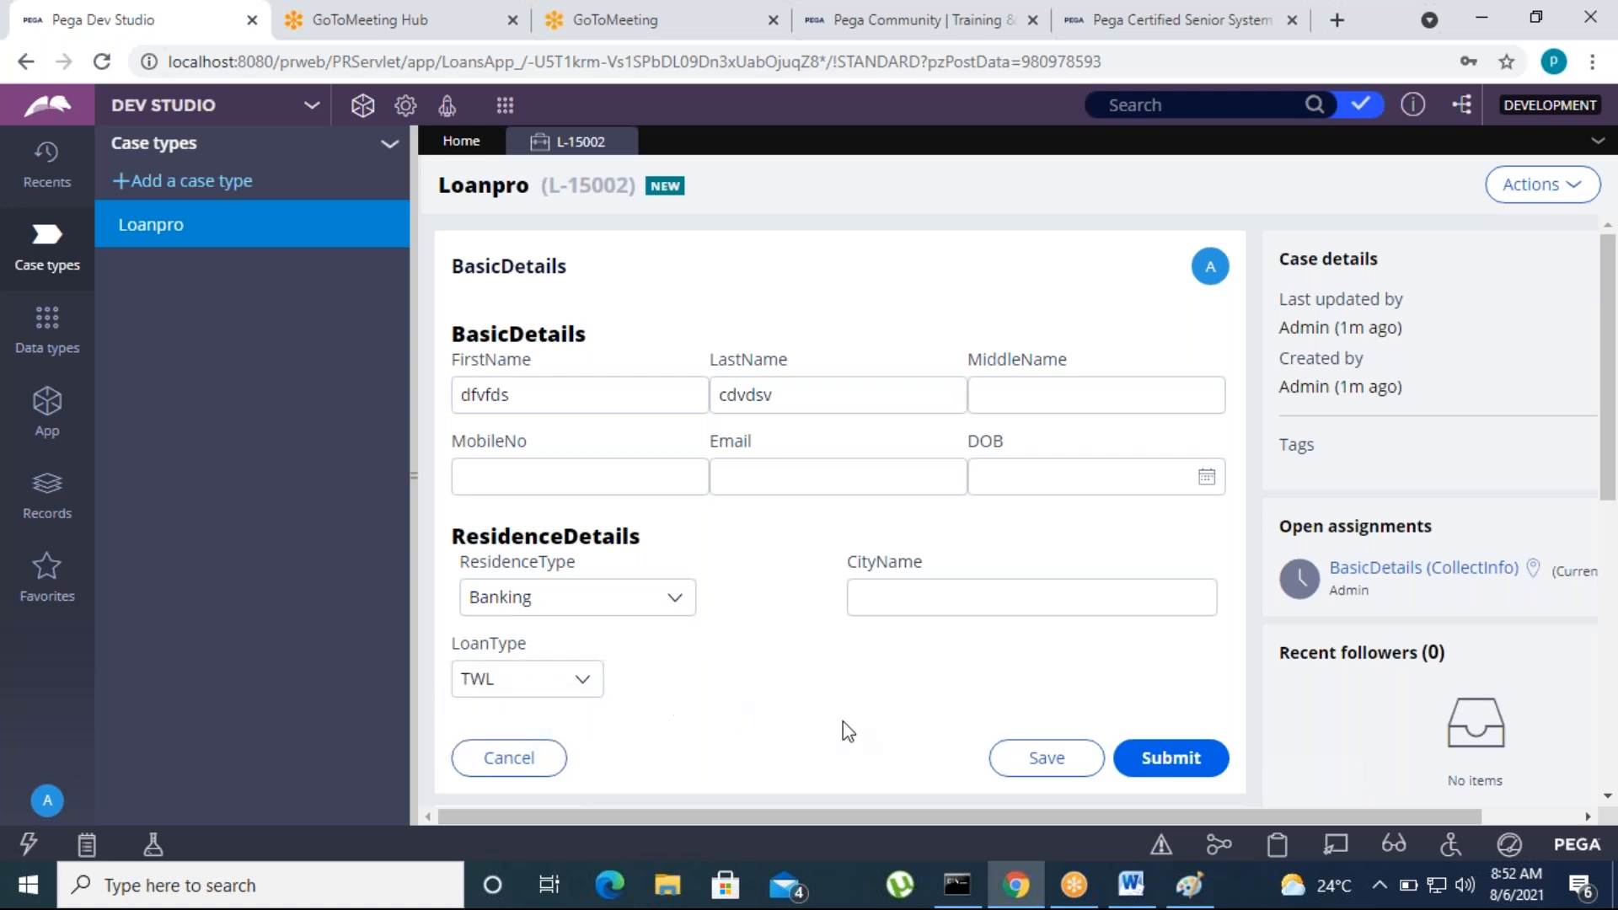
scroll(843, 731, "down", 3)
left_click(1161, 526)
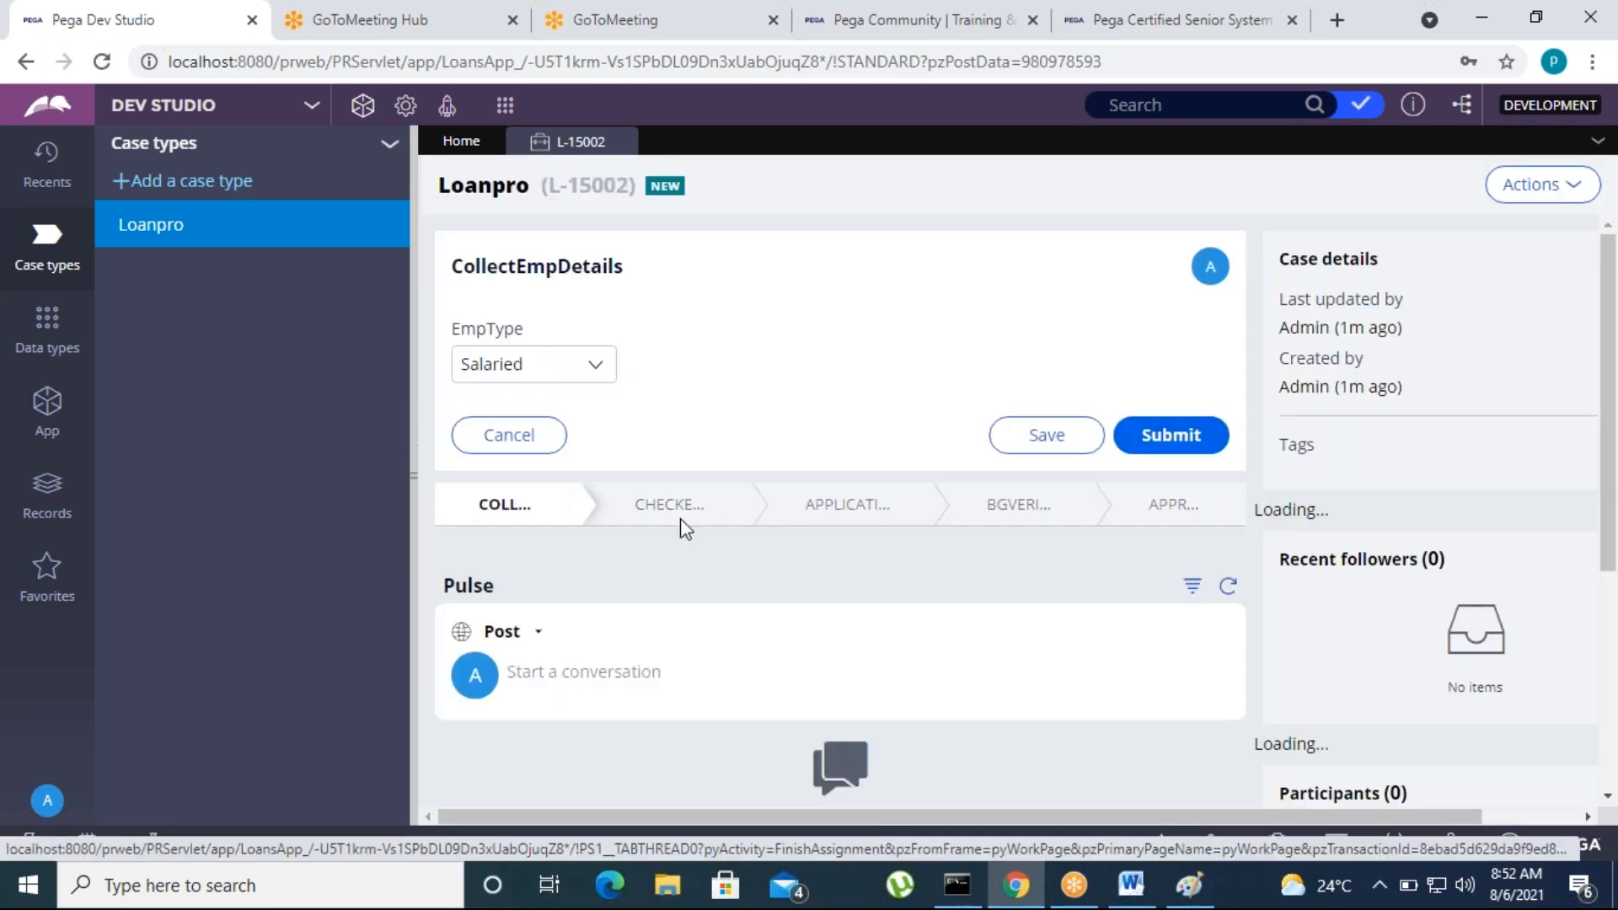
Set EmpType to Salaried Doctor in CollectEmpDetails and submit the form
left_click(582, 377)
left_click(506, 442)
left_click(590, 371)
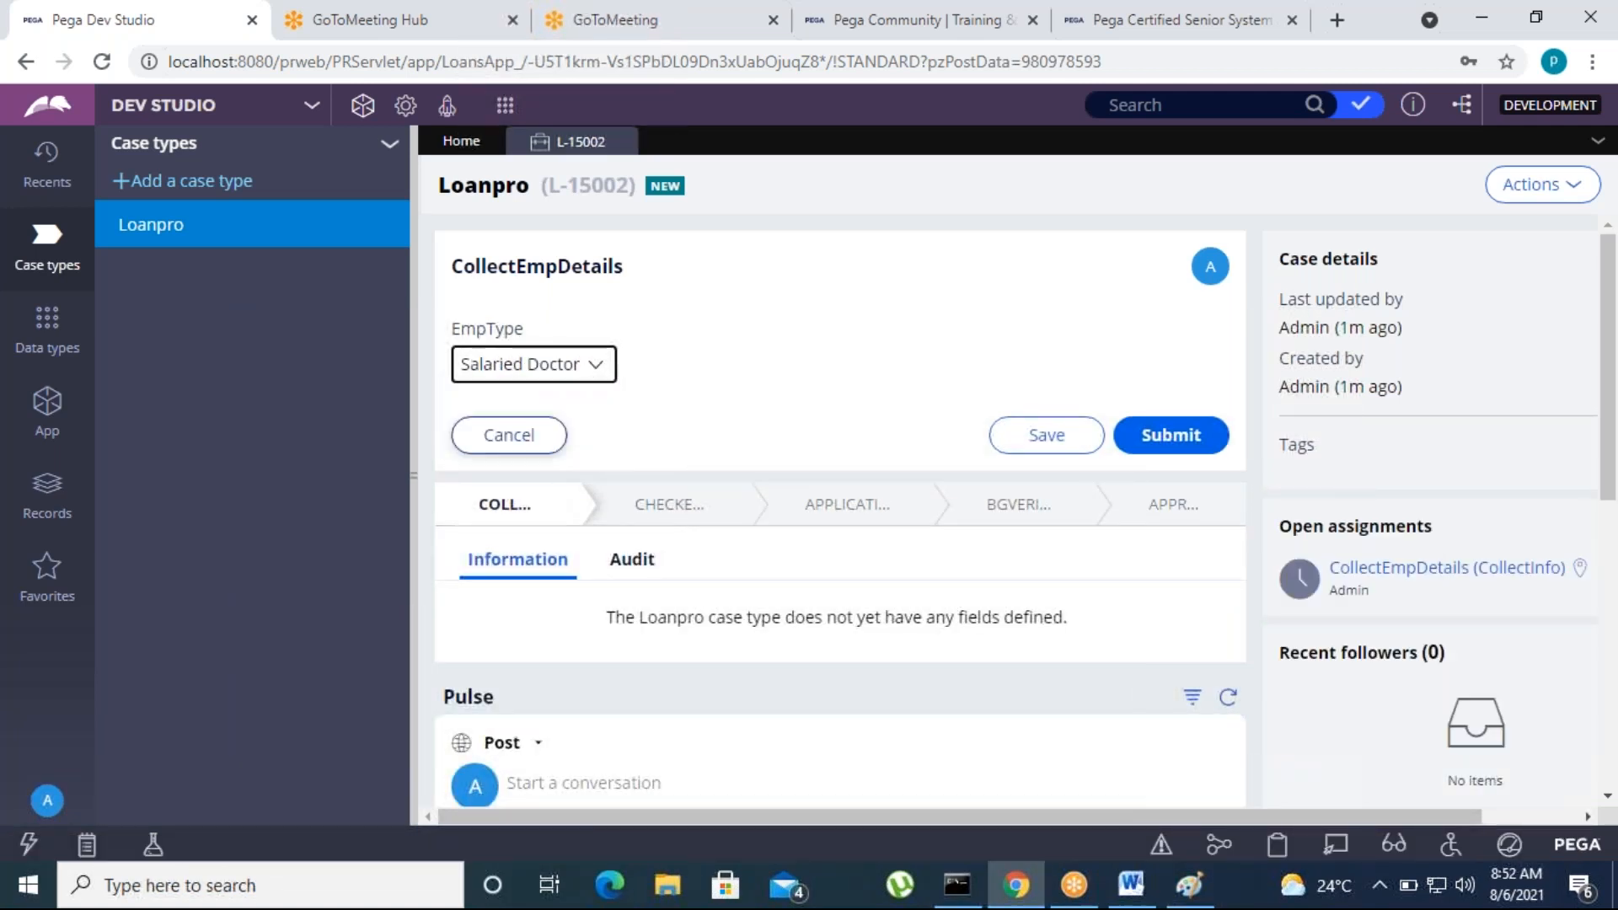
left_click(520, 419)
left_click(1174, 682)
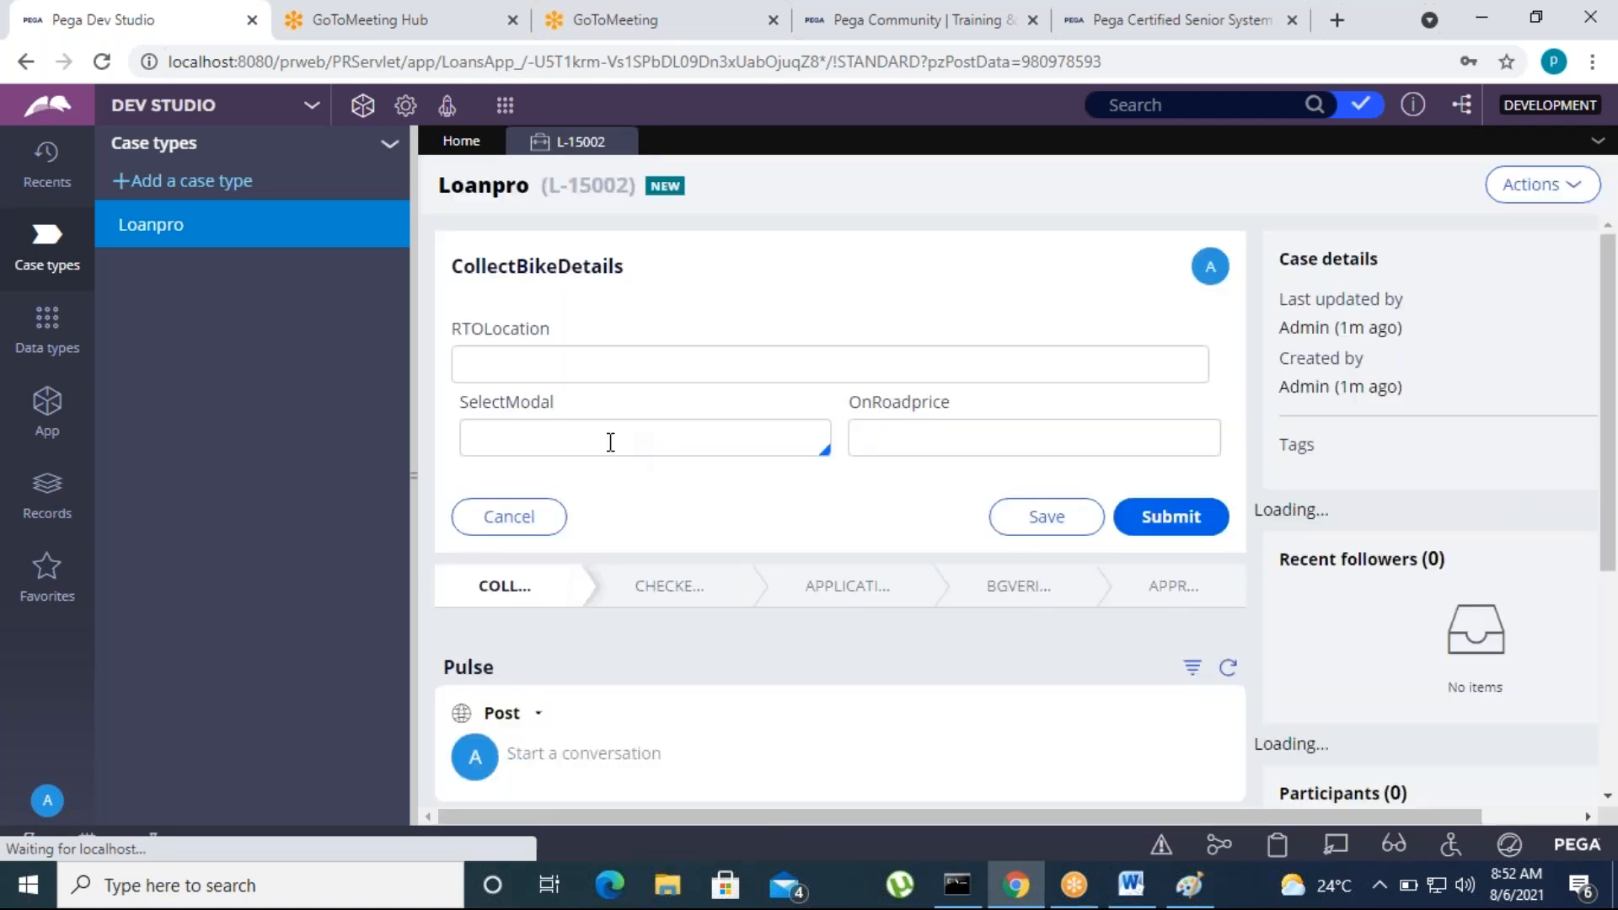
Choose Passion as the SelectModal value in the CollectBikeDetails form
left_click_drag(634, 268, 463, 286)
left_click(896, 290)
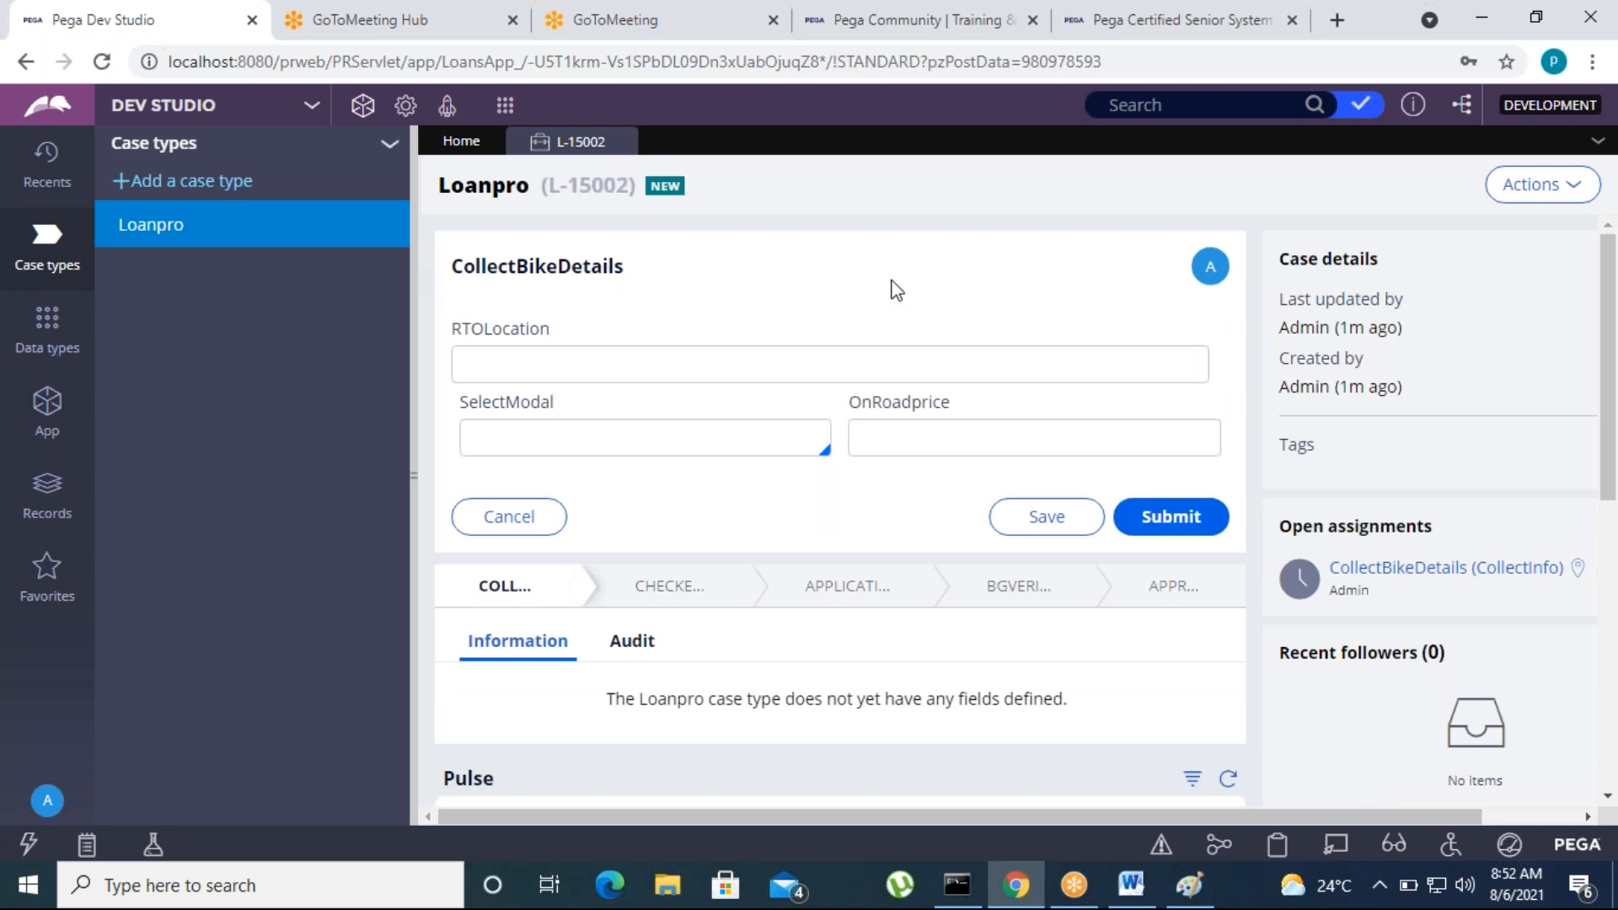
left_click(546, 362)
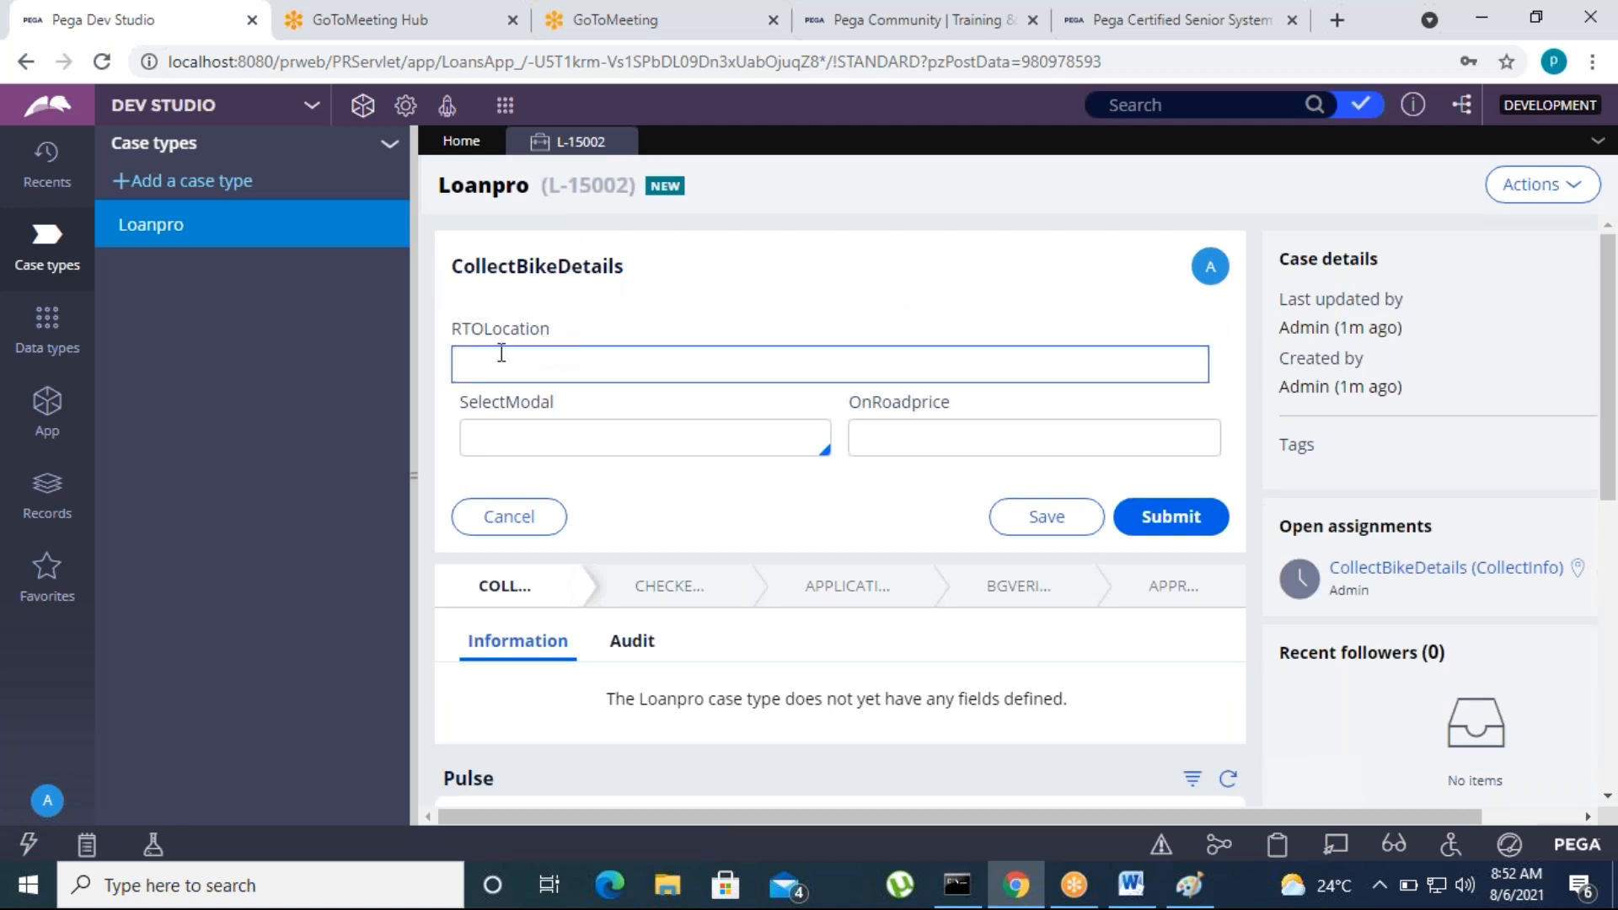
left_click(531, 442)
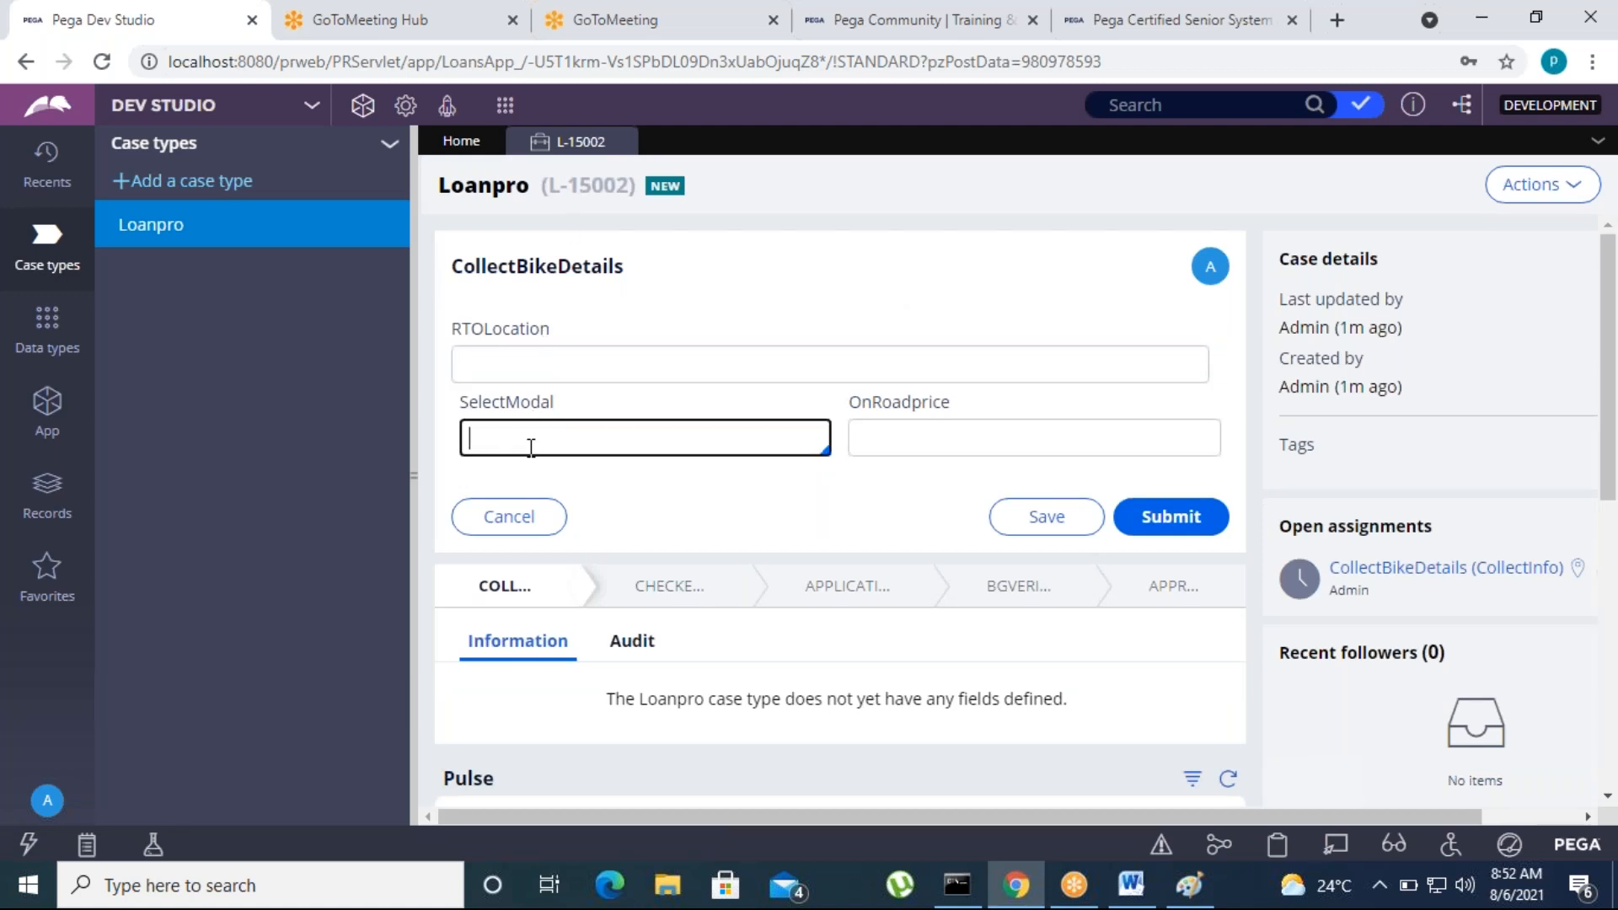
key("Down")
key("Down")
key("Down")
key("Down")
key("Return")
left_click(826, 521)
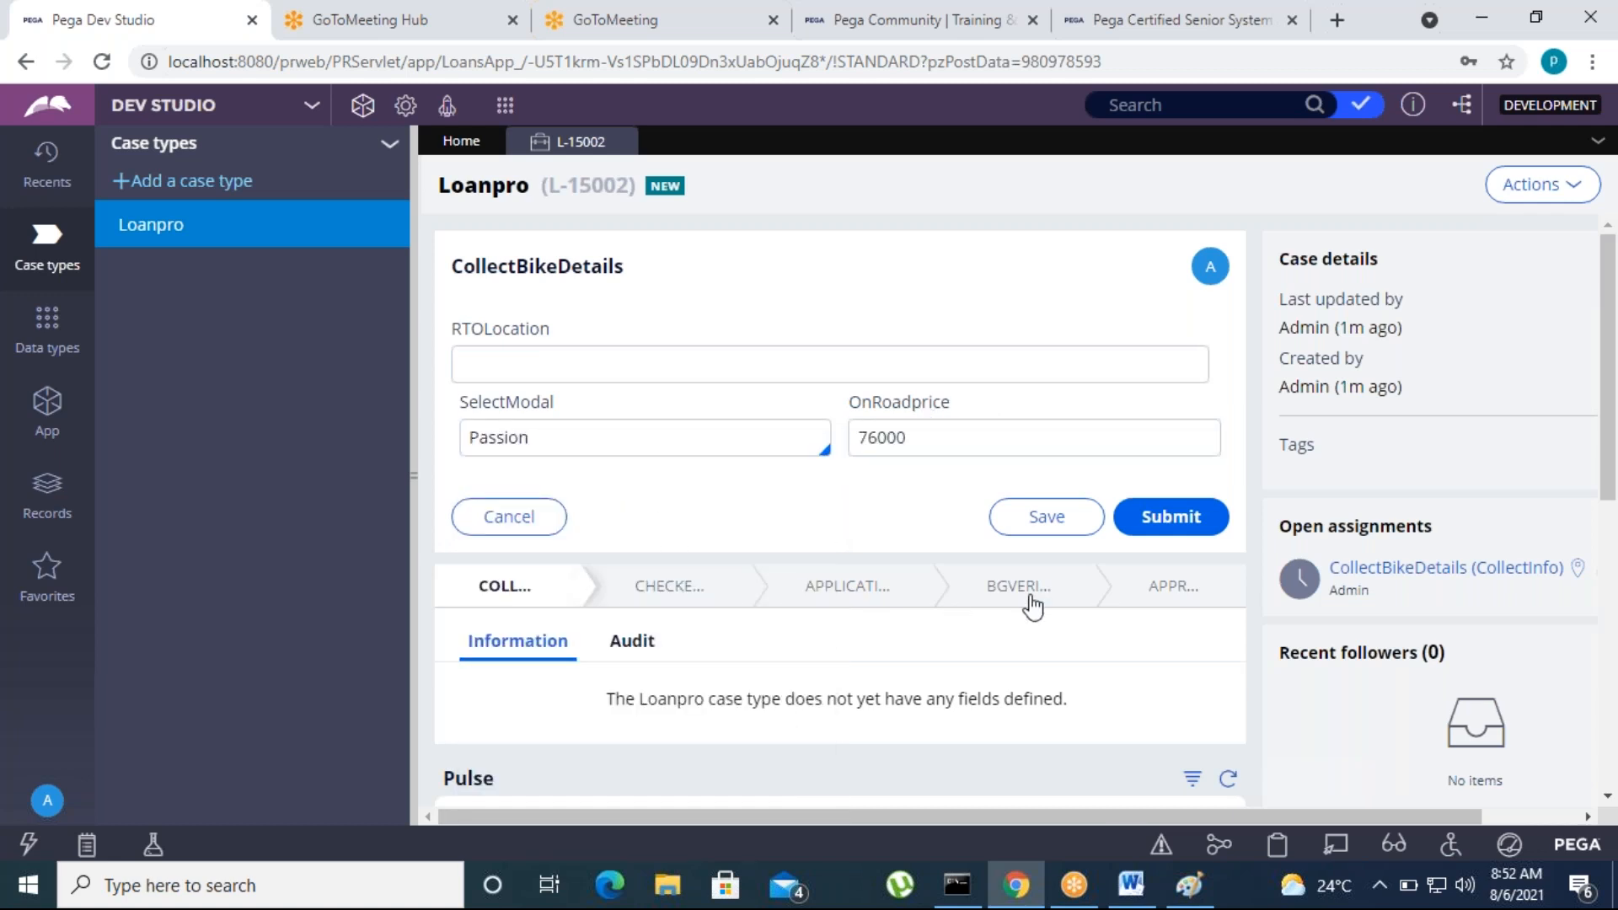
Open the pyDefault case type rule from the Process rules of the Loanpro class, and return to the case type list
left_click(72, 426)
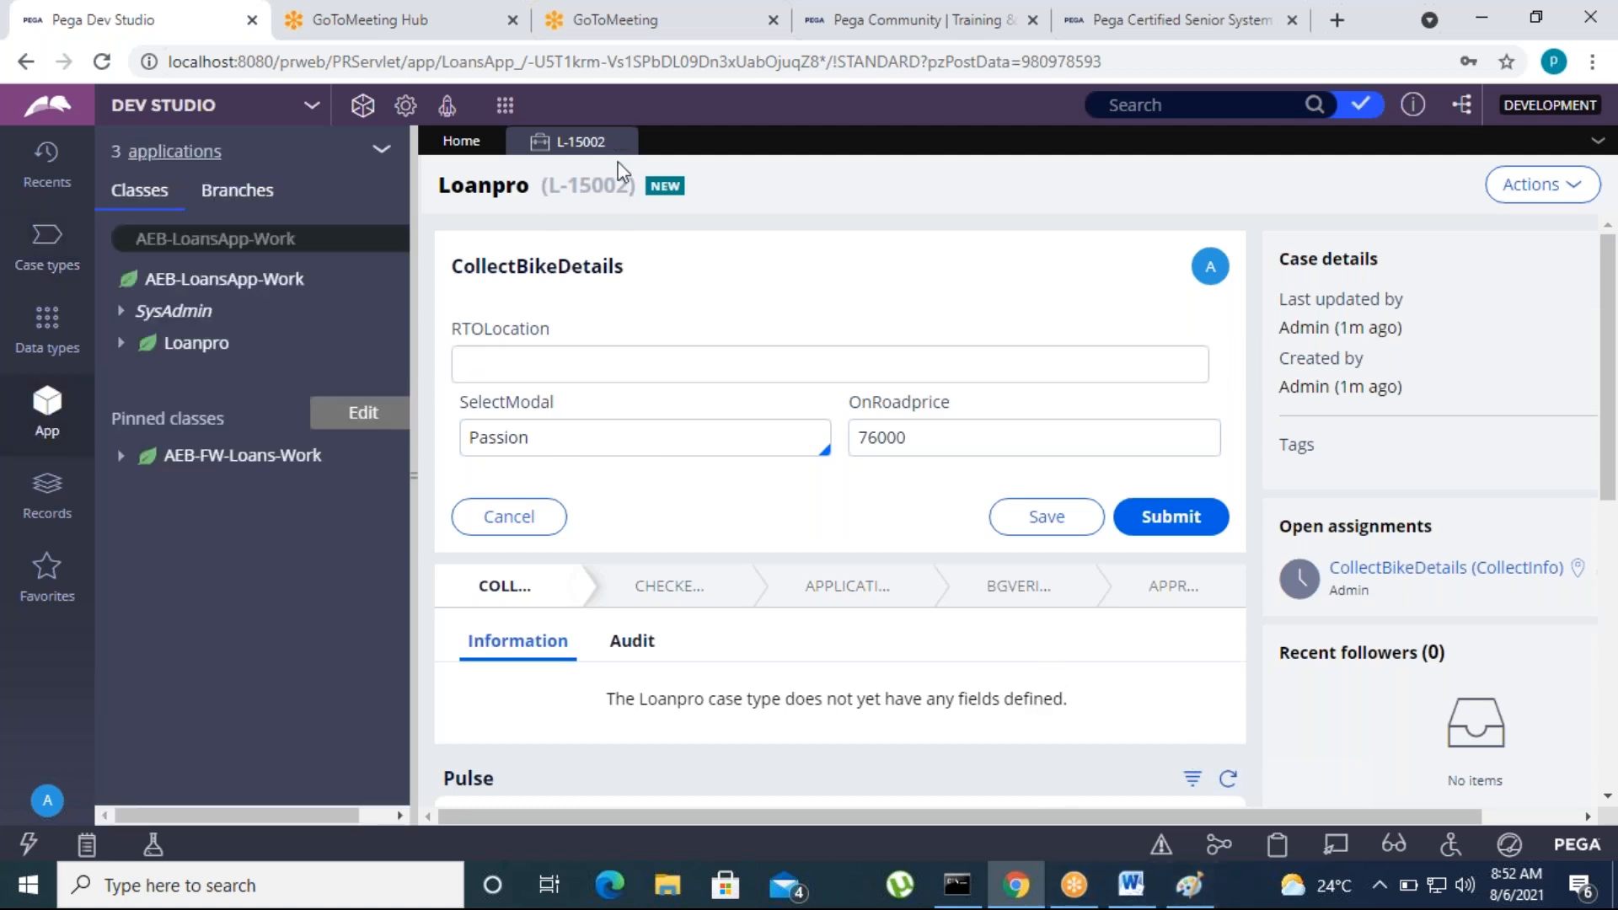
left_click(122, 343)
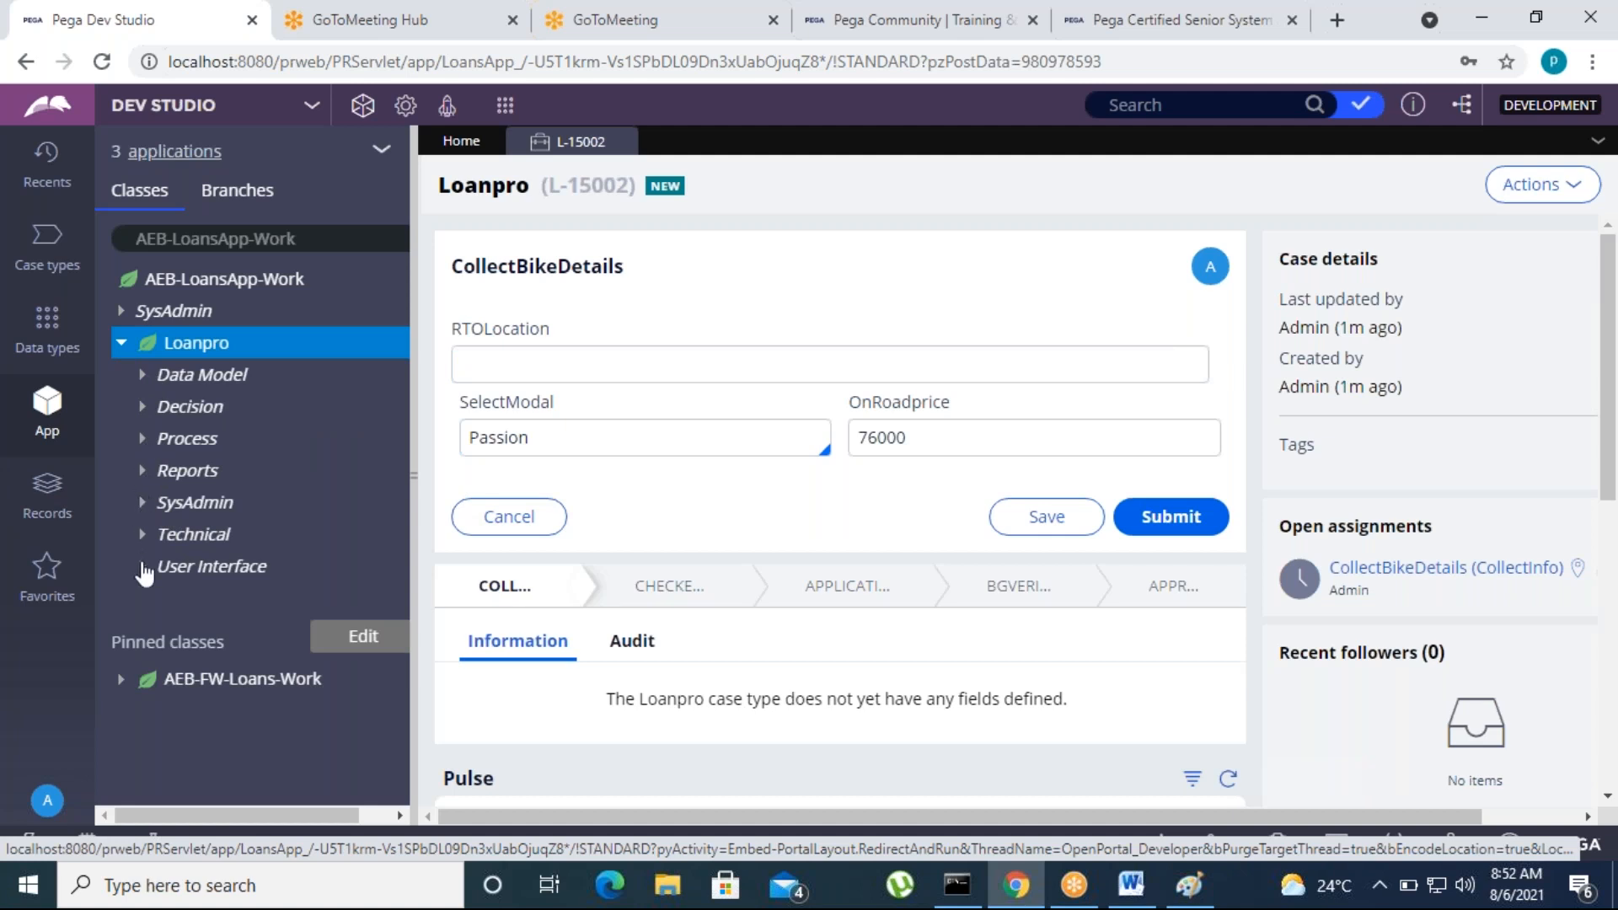
left_click(142, 439)
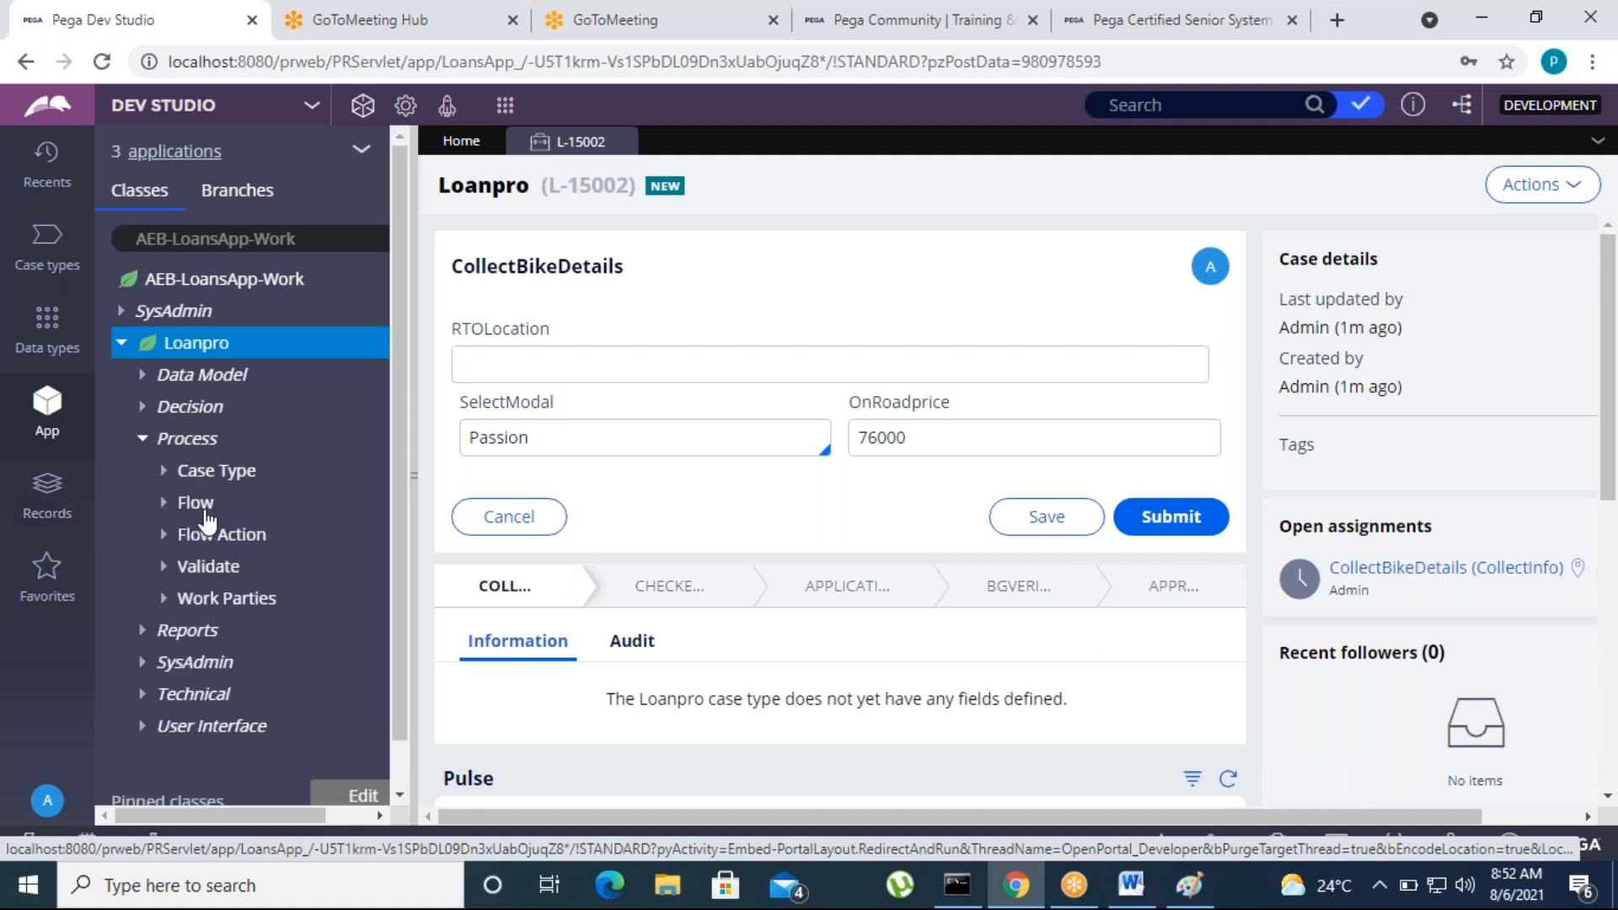
left_click(167, 473)
left_click(247, 506)
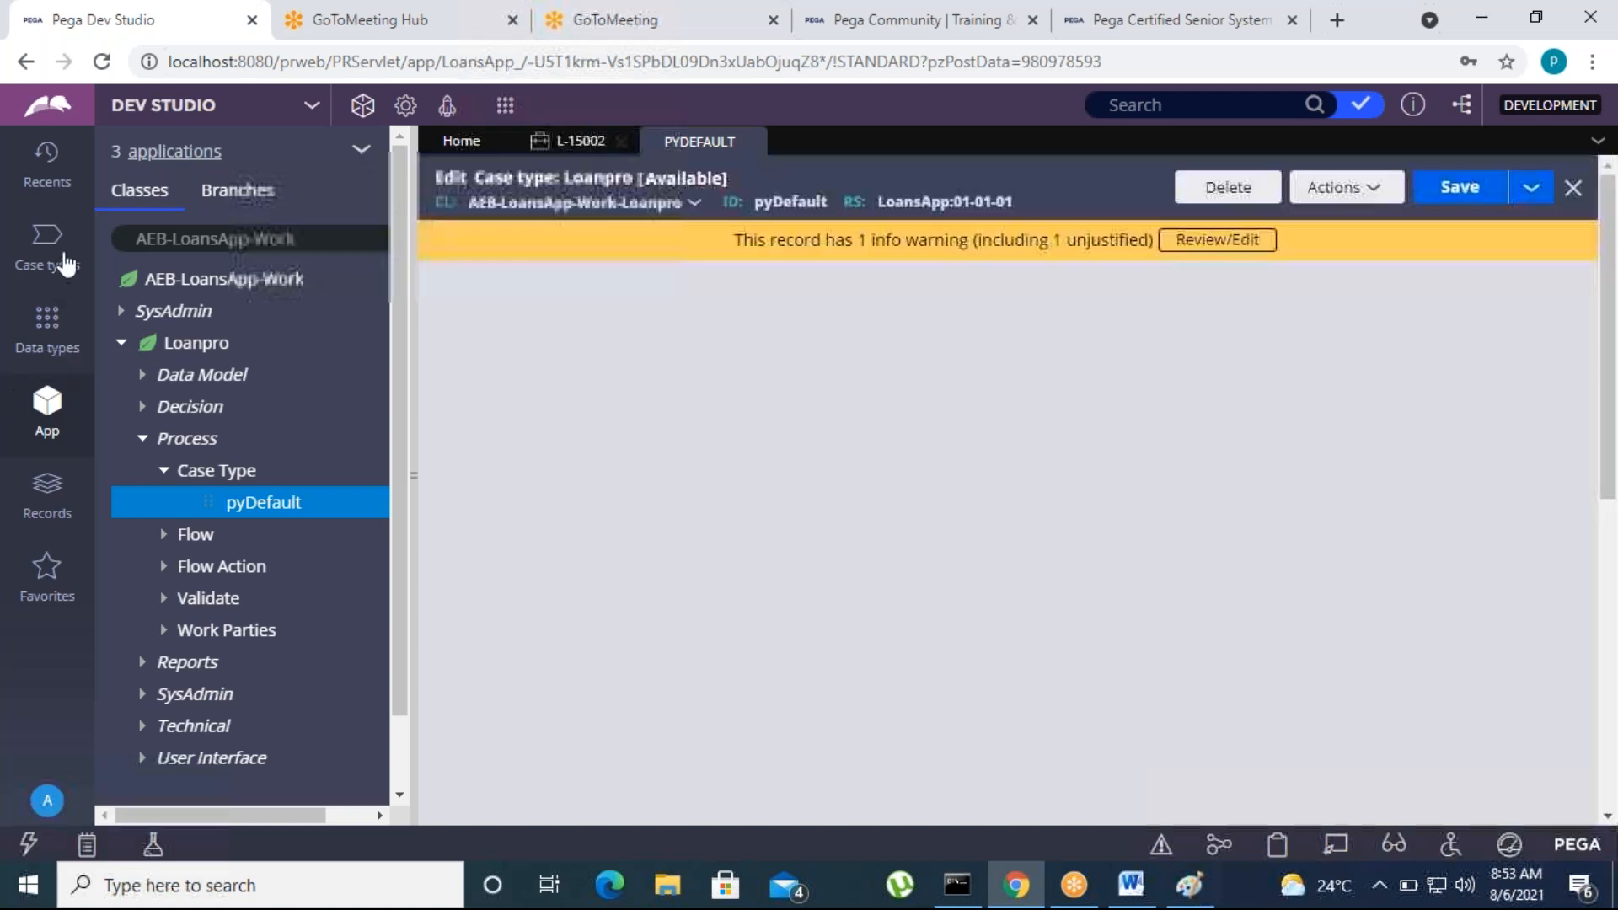
left_click(38, 251)
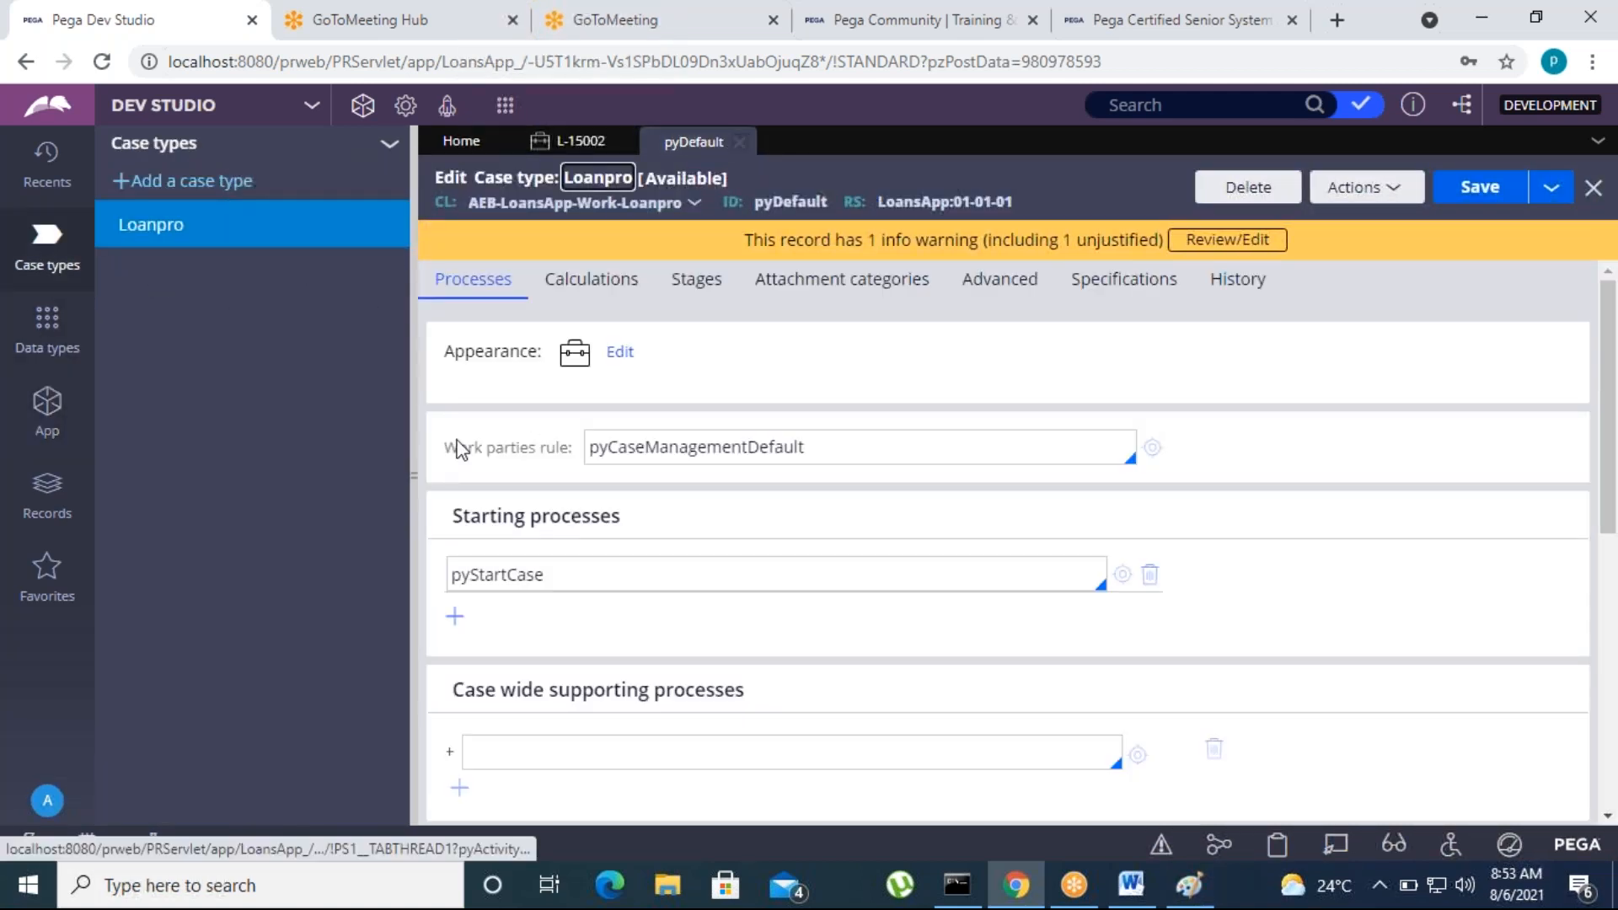
Examine the automatically launched processes of the CollectInfo primary stage in the pyDefault rule
left_click(687, 287)
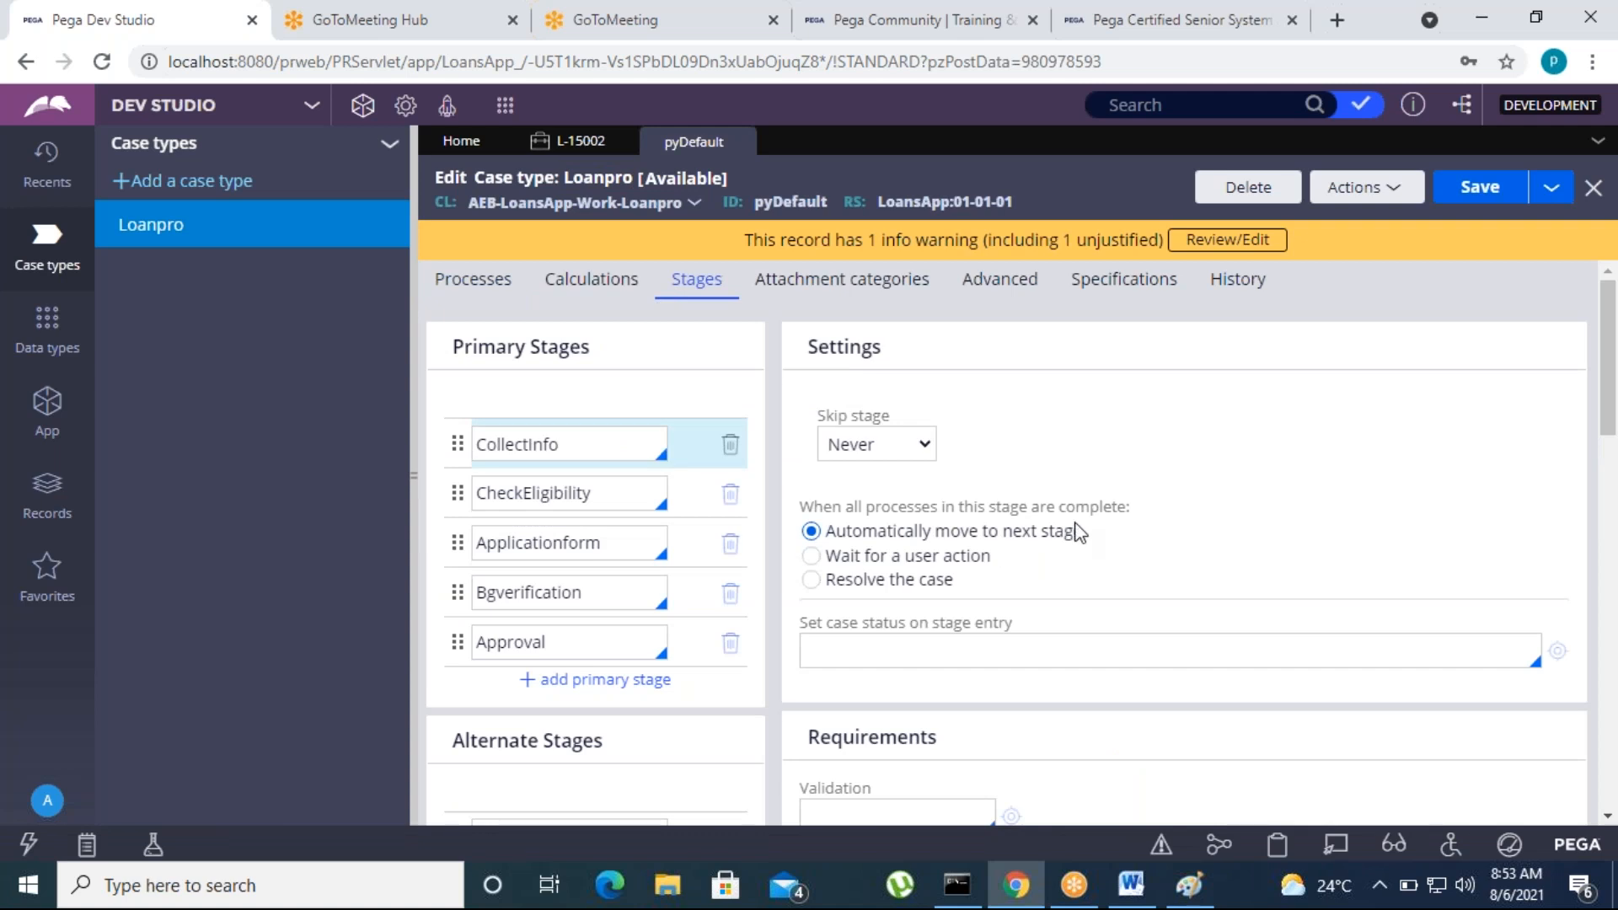
left_click(589, 445)
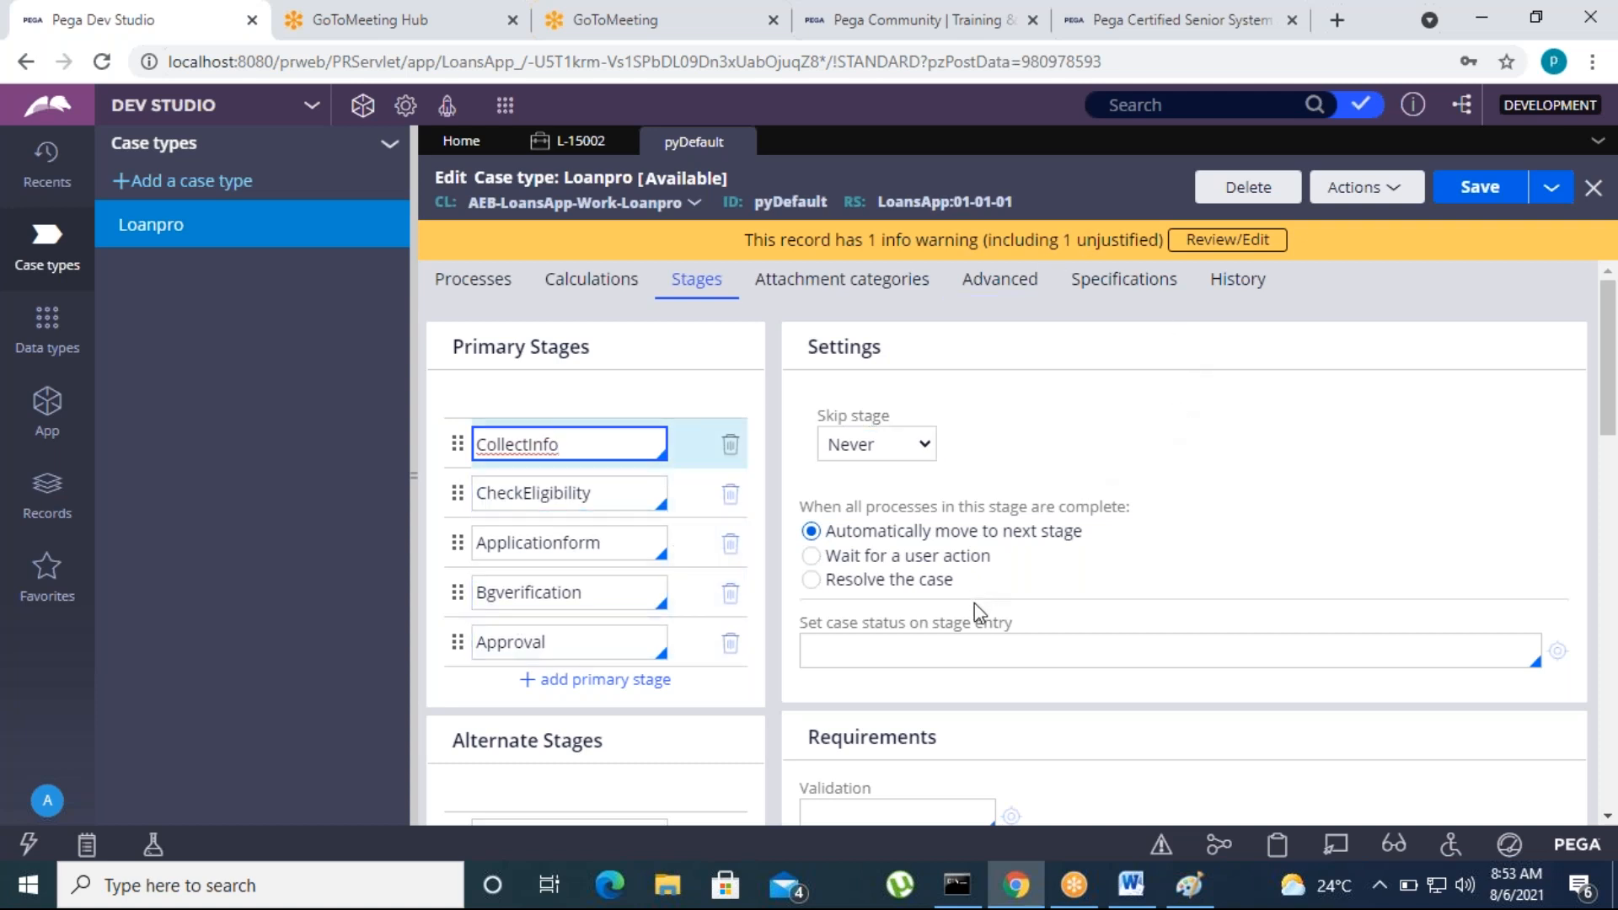
scroll(978, 612, "down", 10)
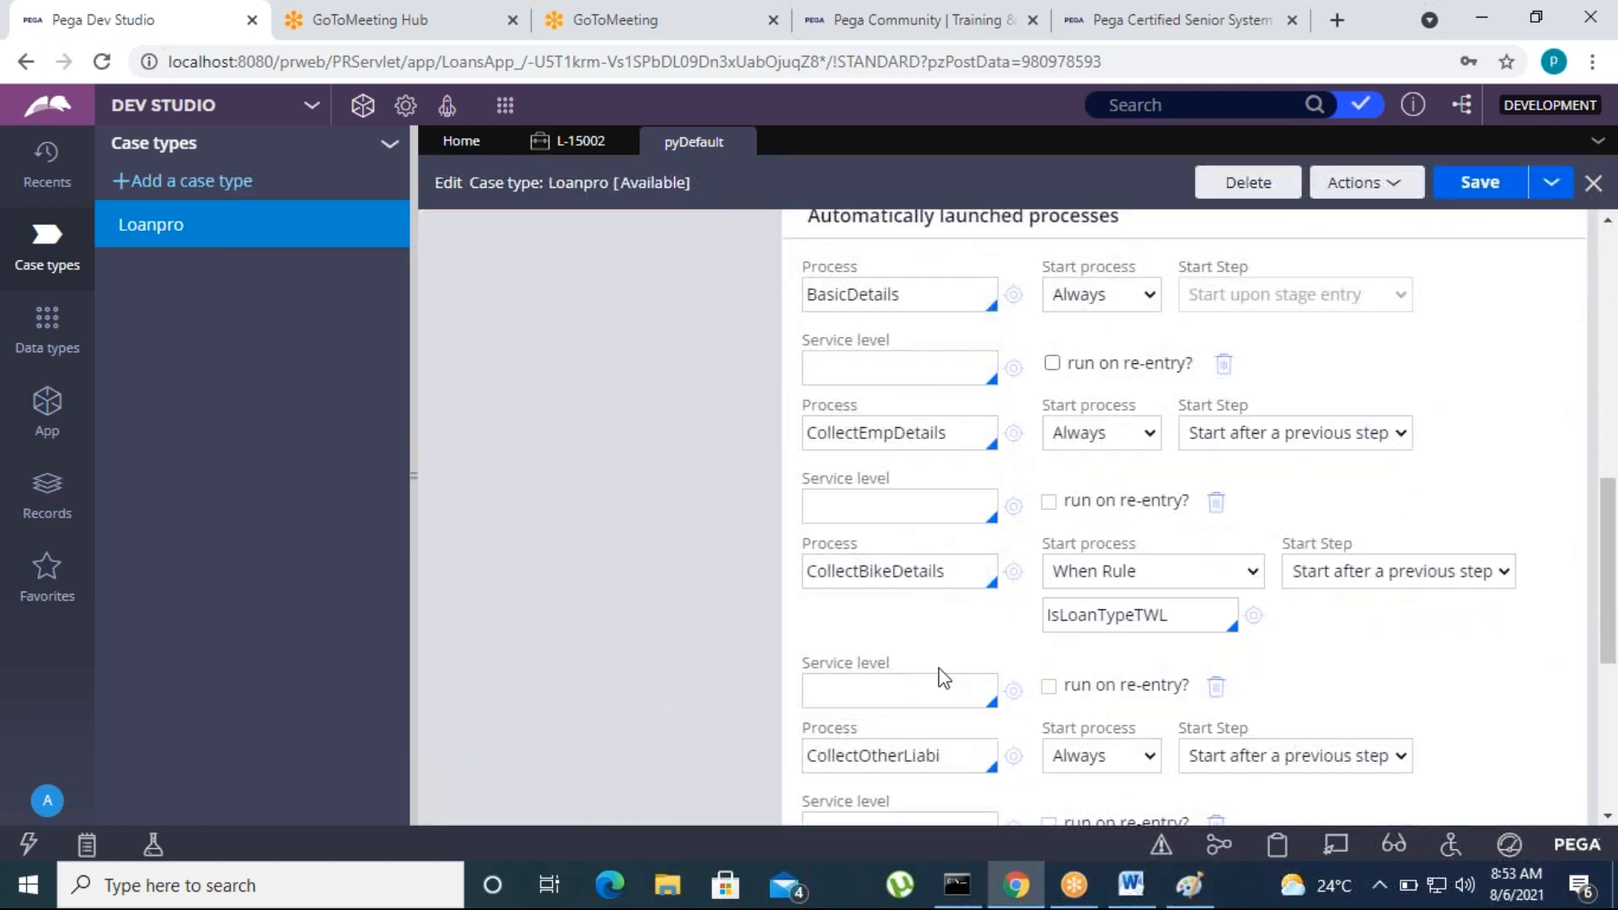
scroll(1171, 624, "down", 3)
scroll(1157, 587, "up", 2)
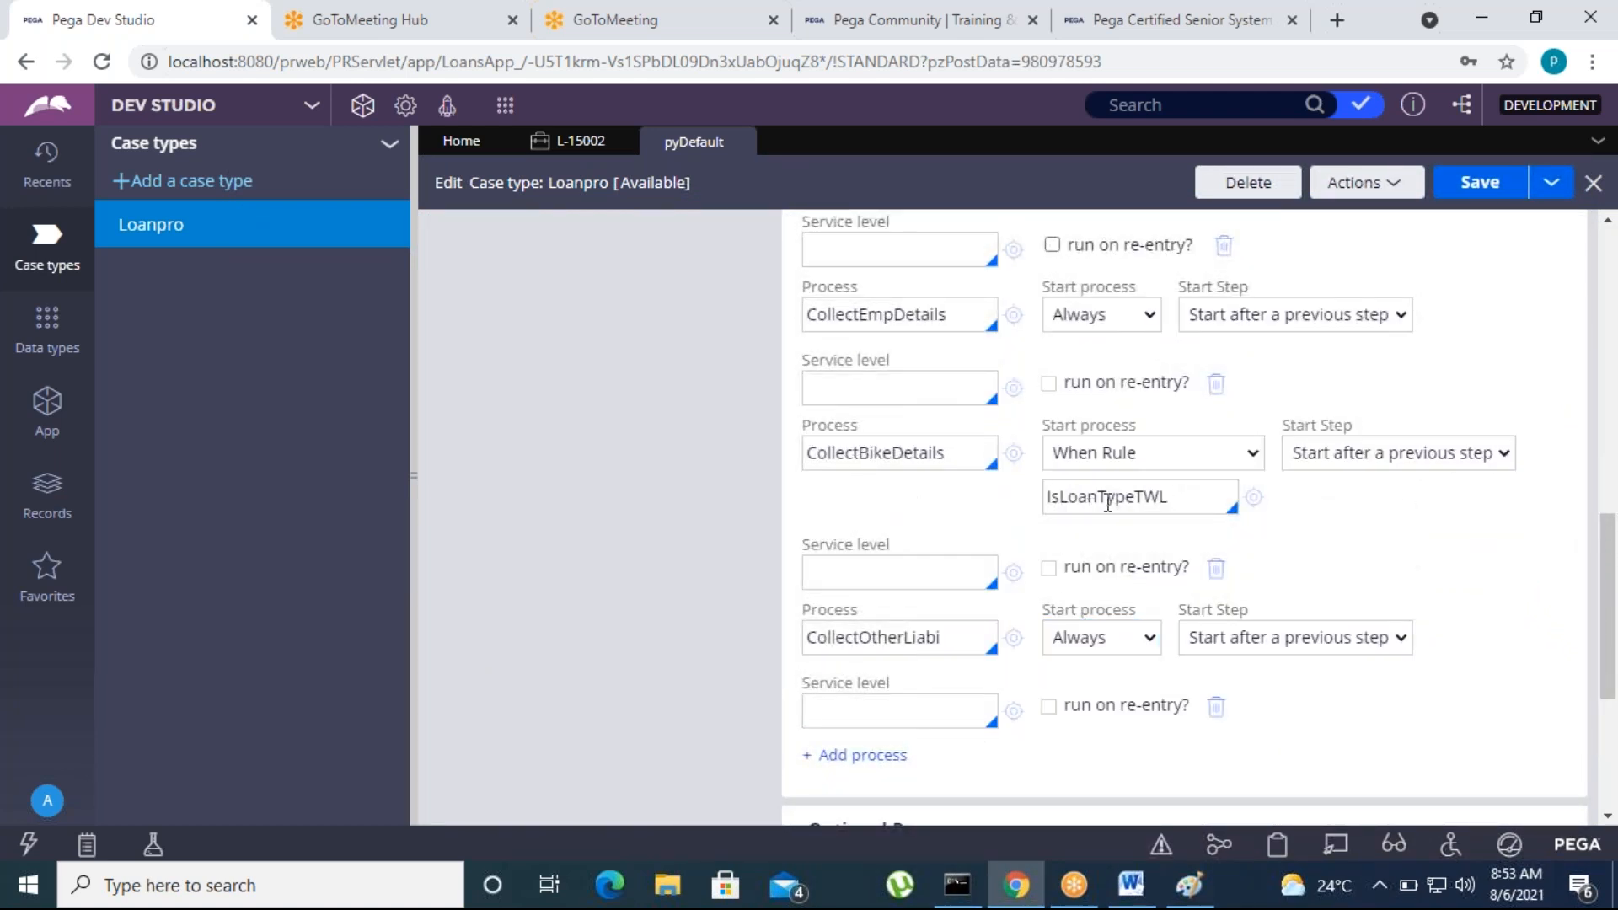
Review the start condition choices for the CollectBikeDetails process, keeping When Rule selected
left_click(1139, 468)
left_click(1463, 578)
left_click(1148, 462)
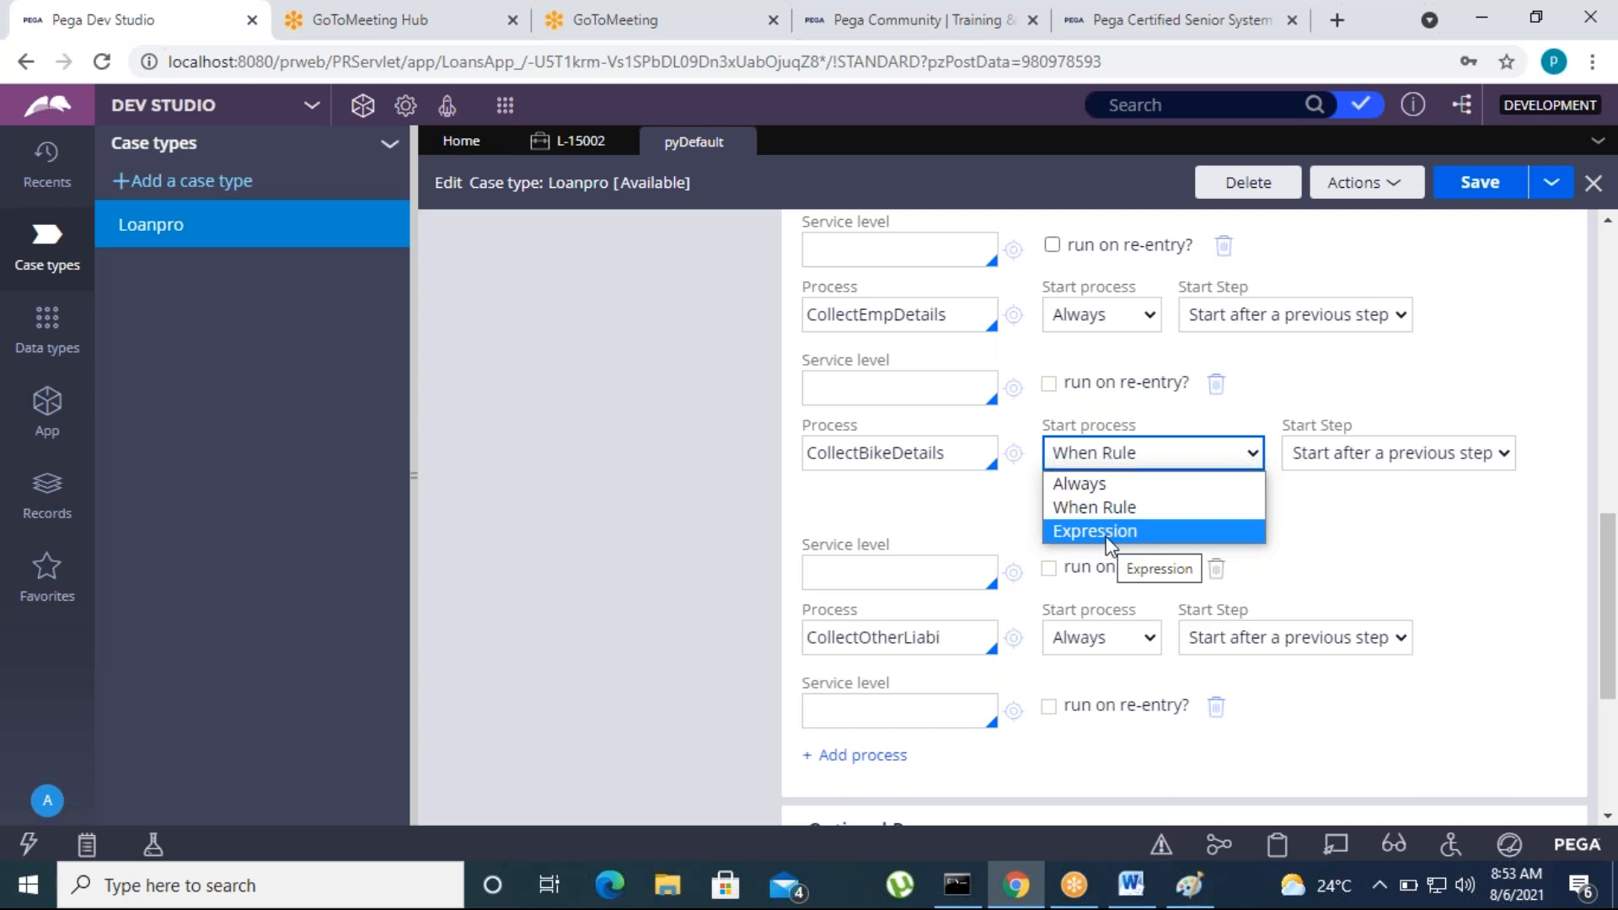
left_click(1412, 566)
left_click(1138, 452)
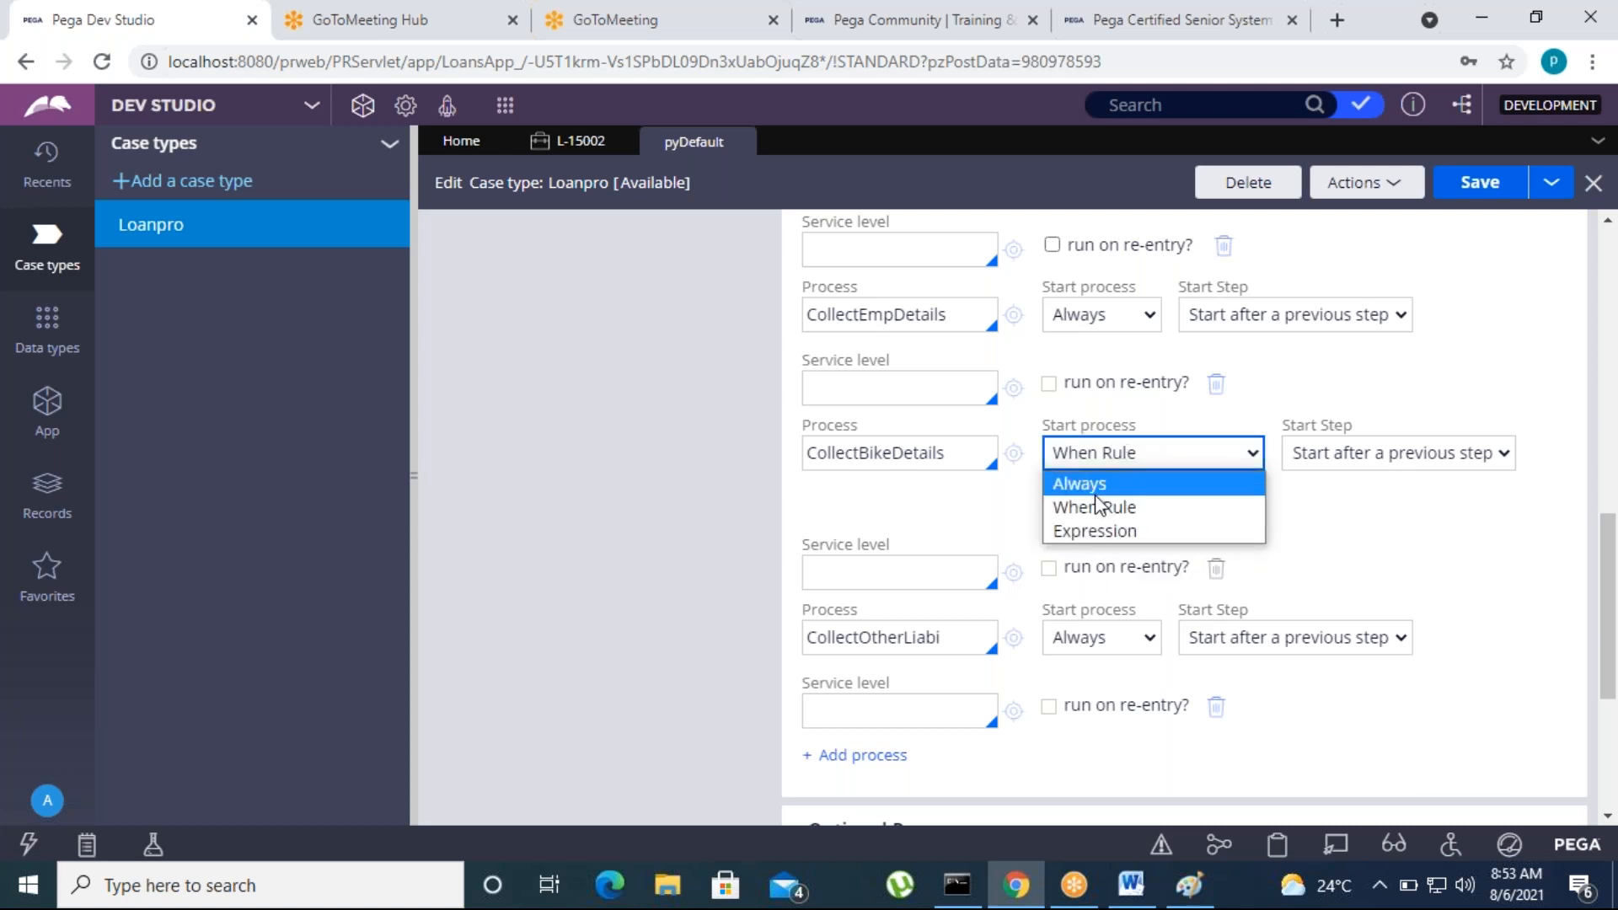
left_click(1412, 566)
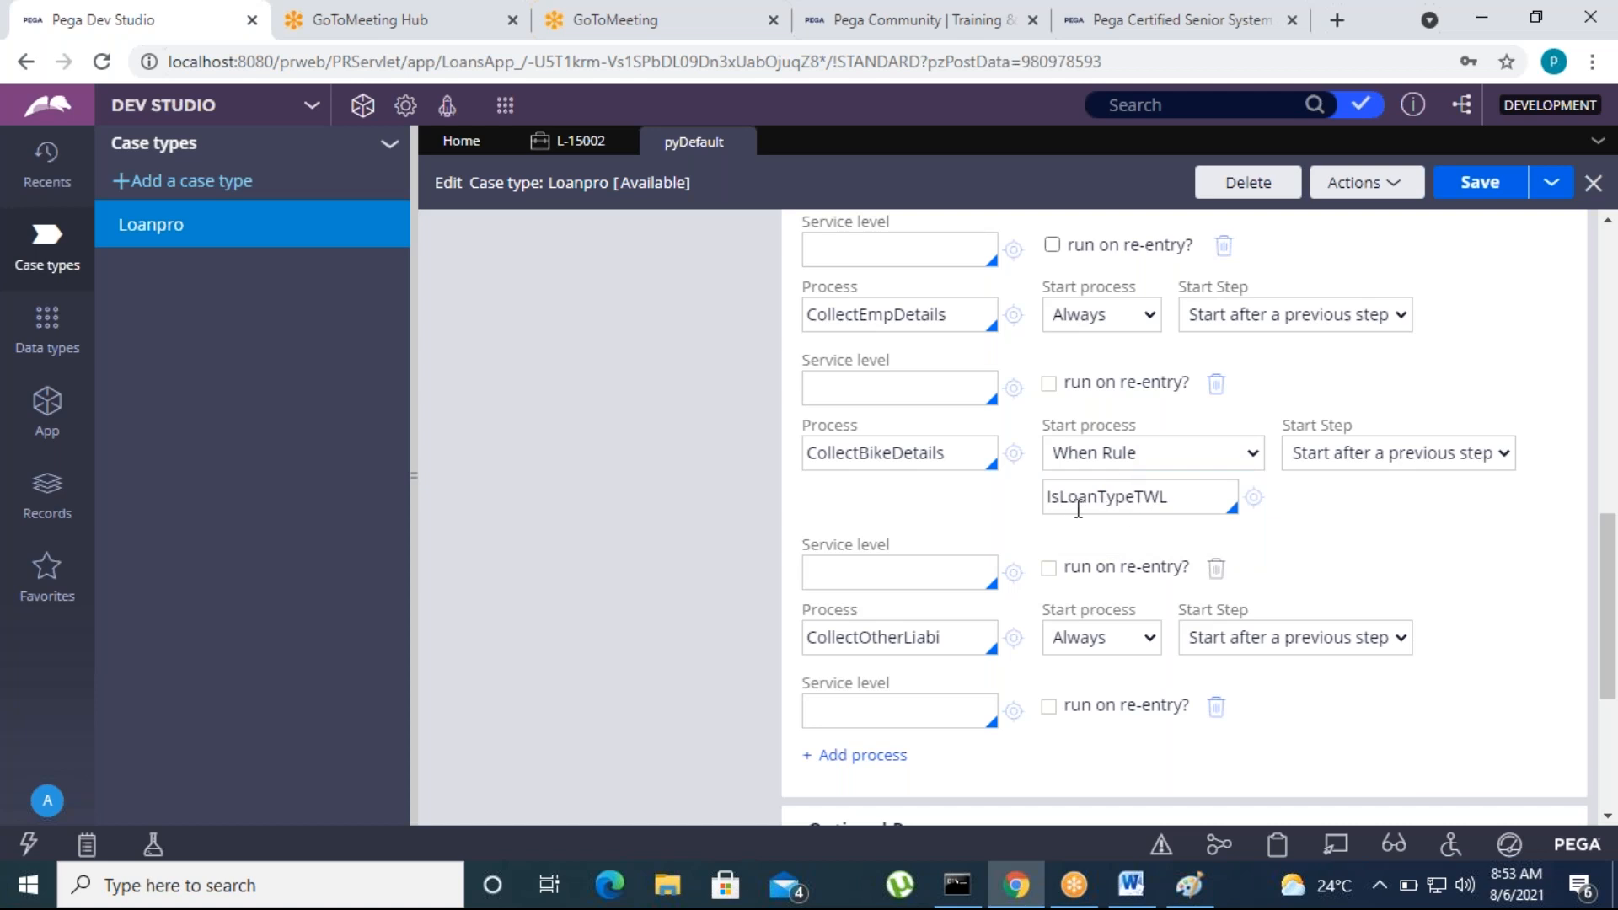
Open the IsLoanTypeTWL when rule of CollectBikeDetails, inspect its condition, and close it
left_click(1188, 500)
left_click(1255, 499)
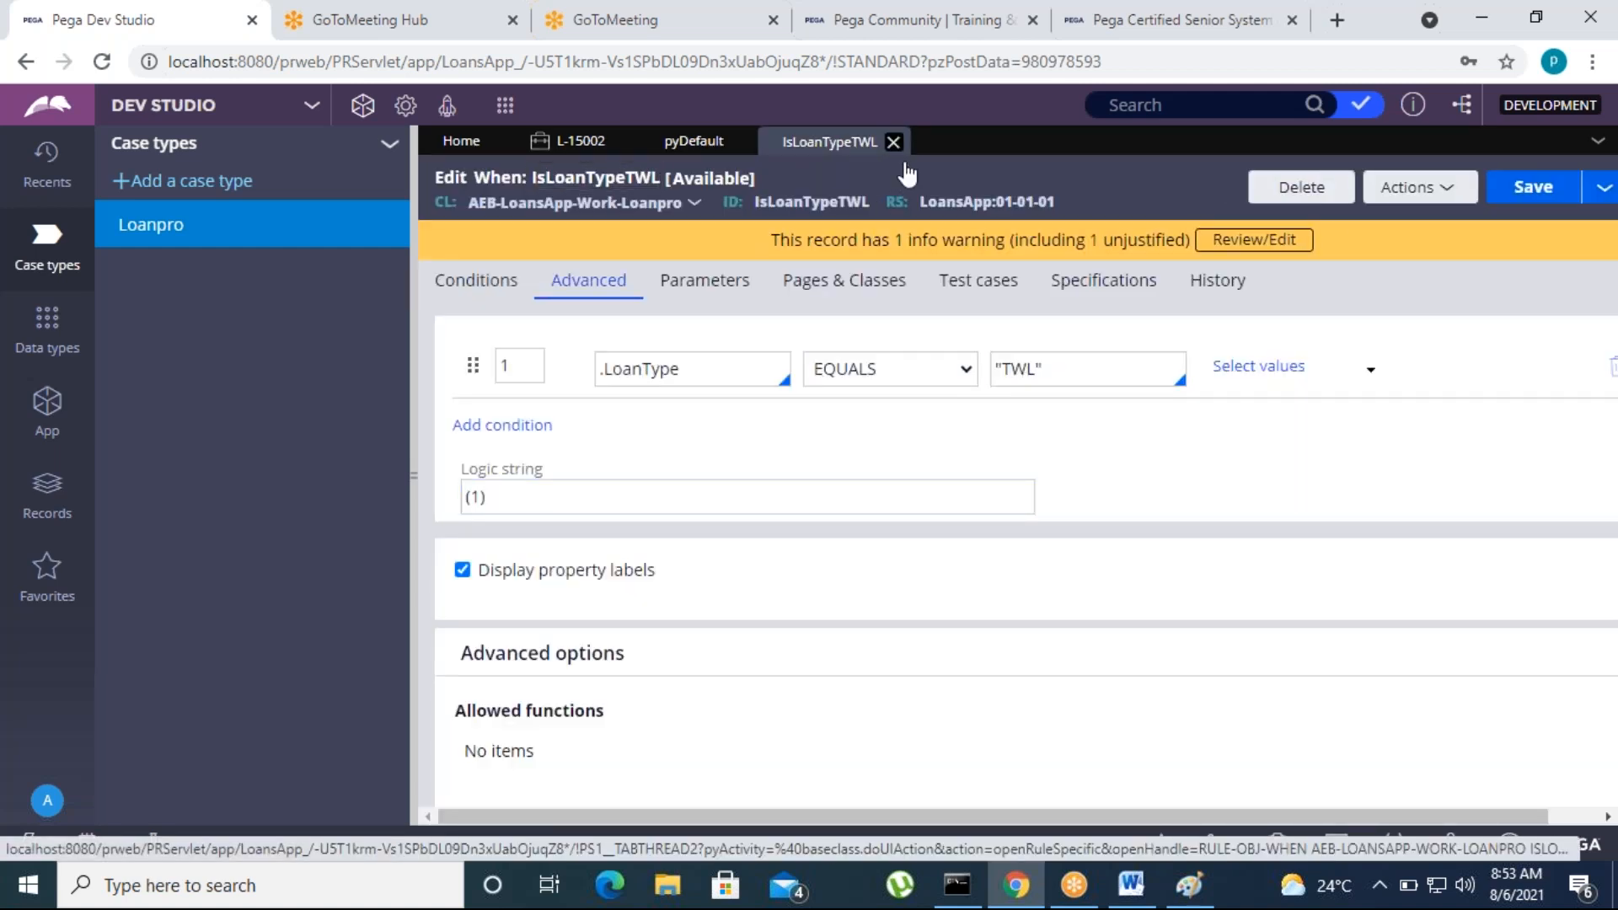
left_click(897, 141)
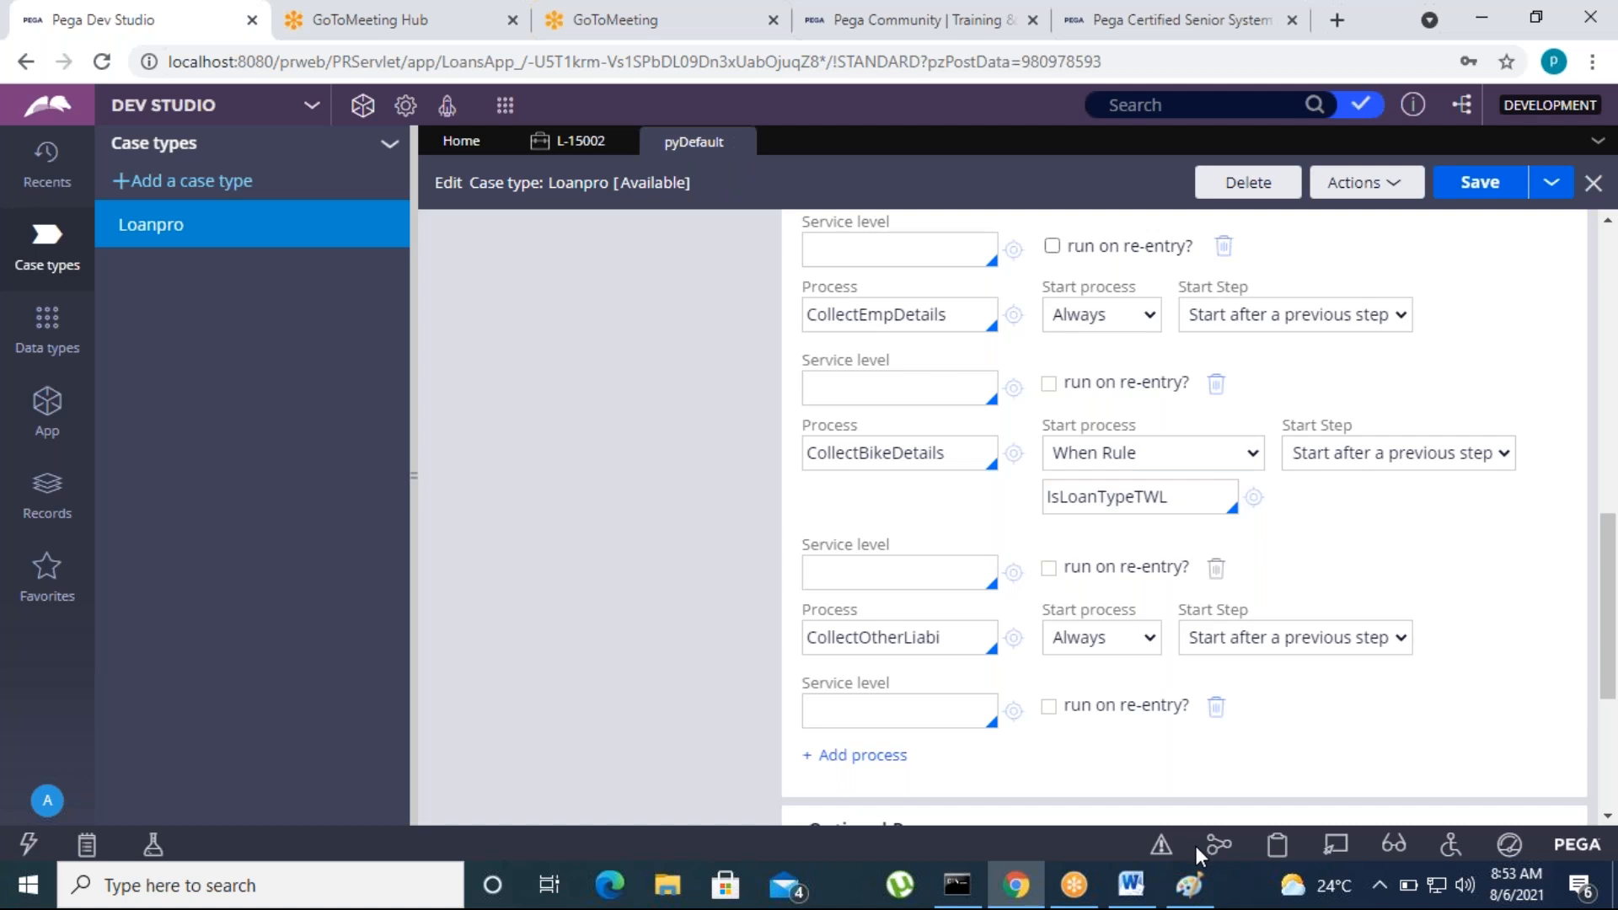
Switch to the Word notes and review the topics around "Skipping the process and stages"
left_click(1134, 889)
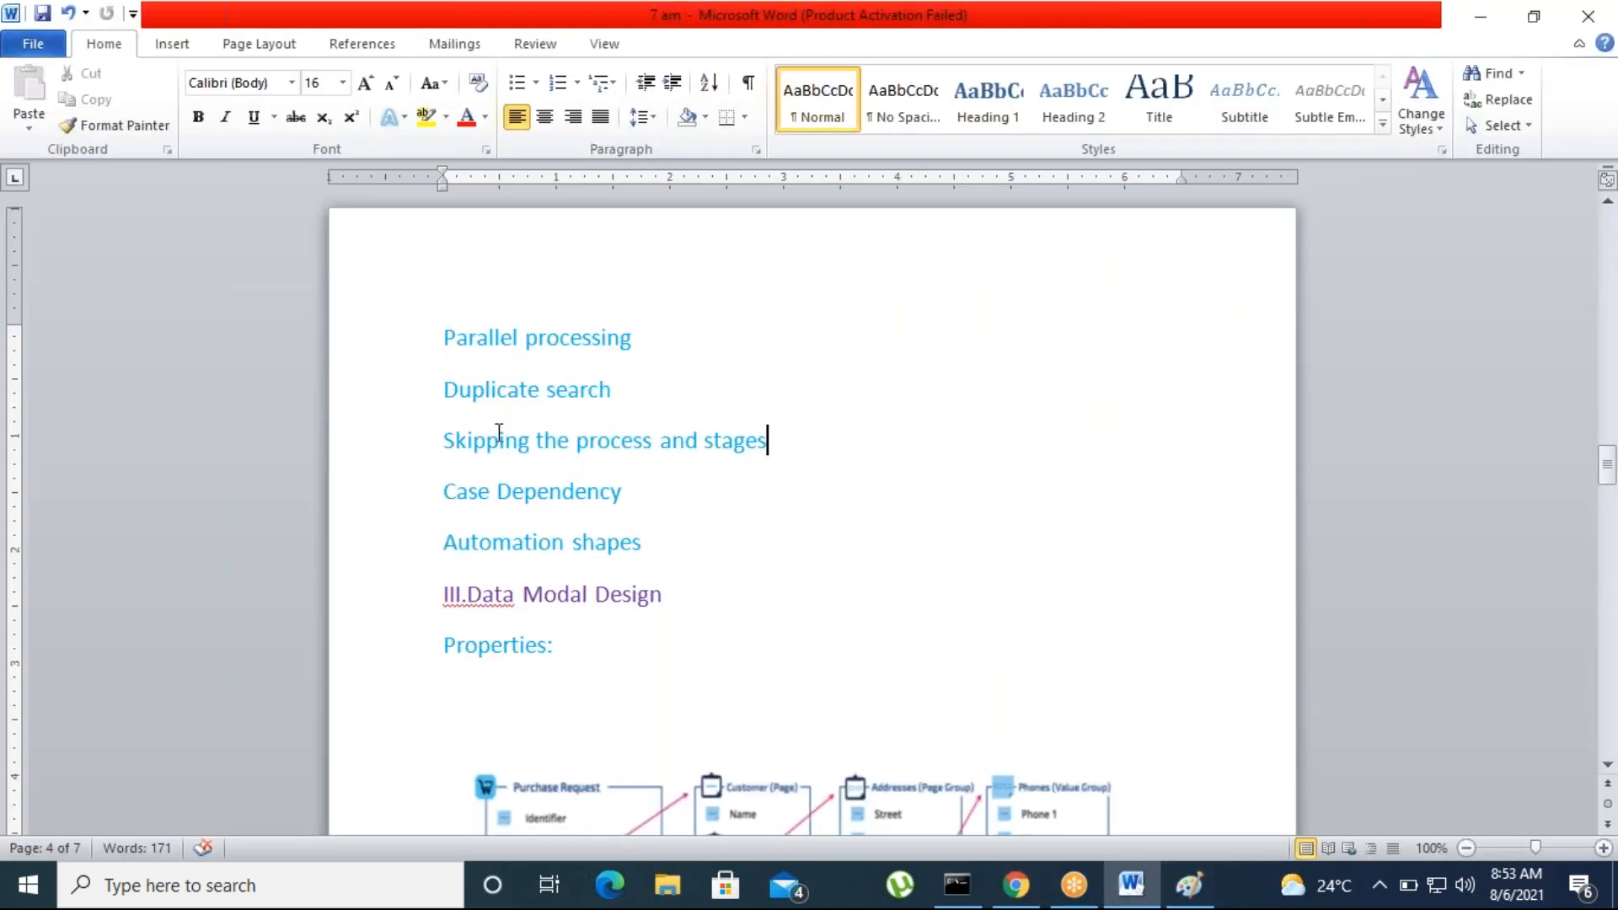
left_click(1090, 37)
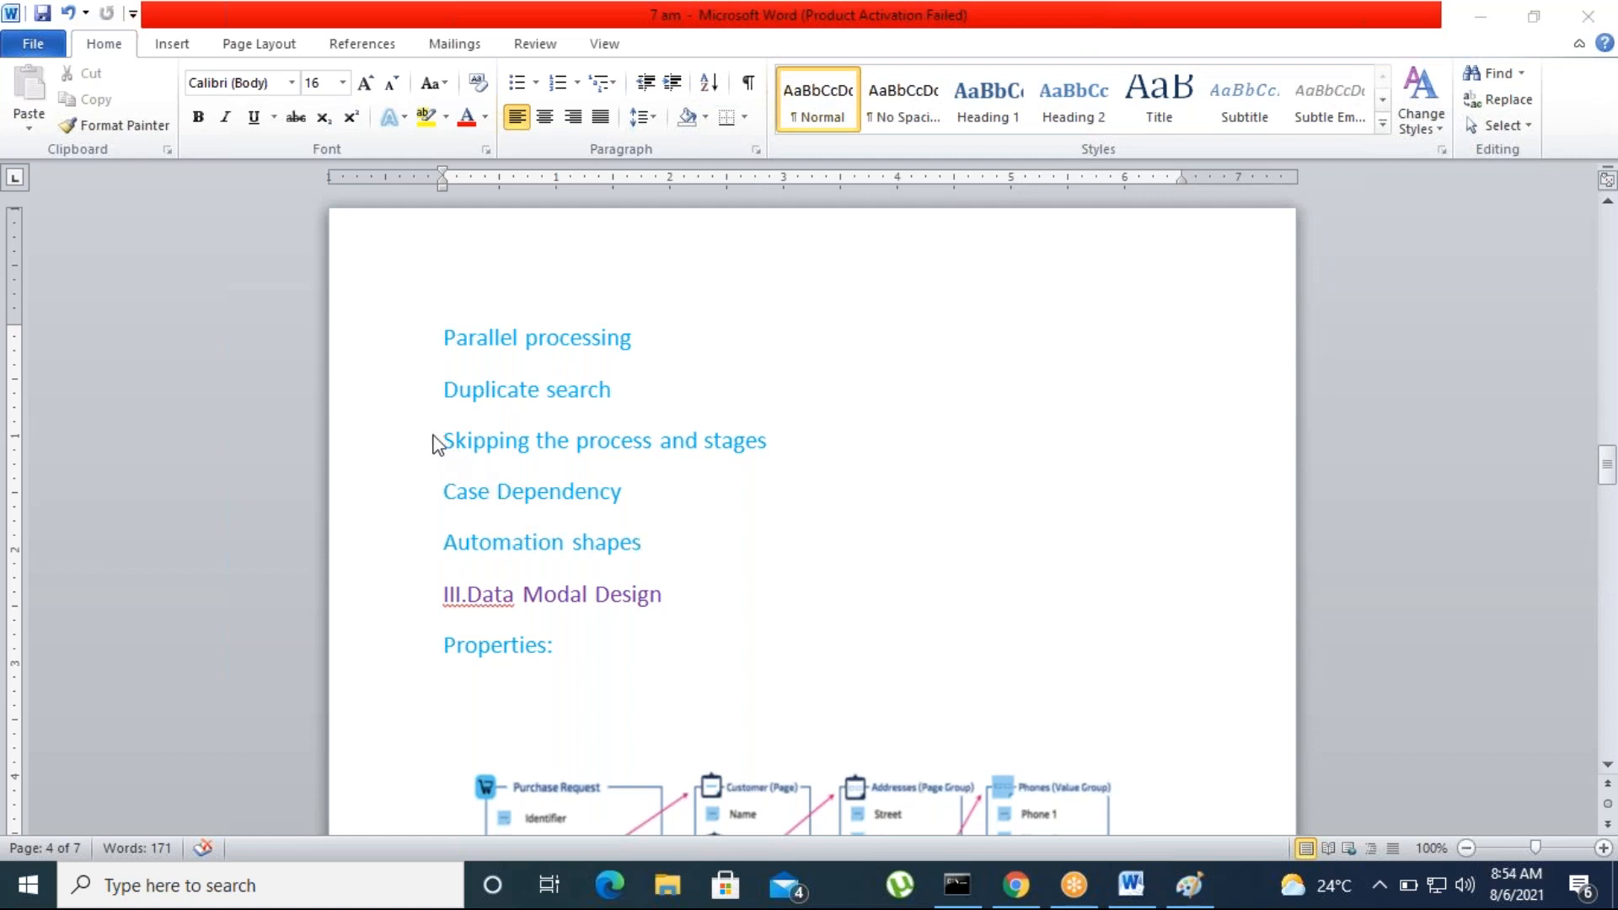
left_click(572, 439)
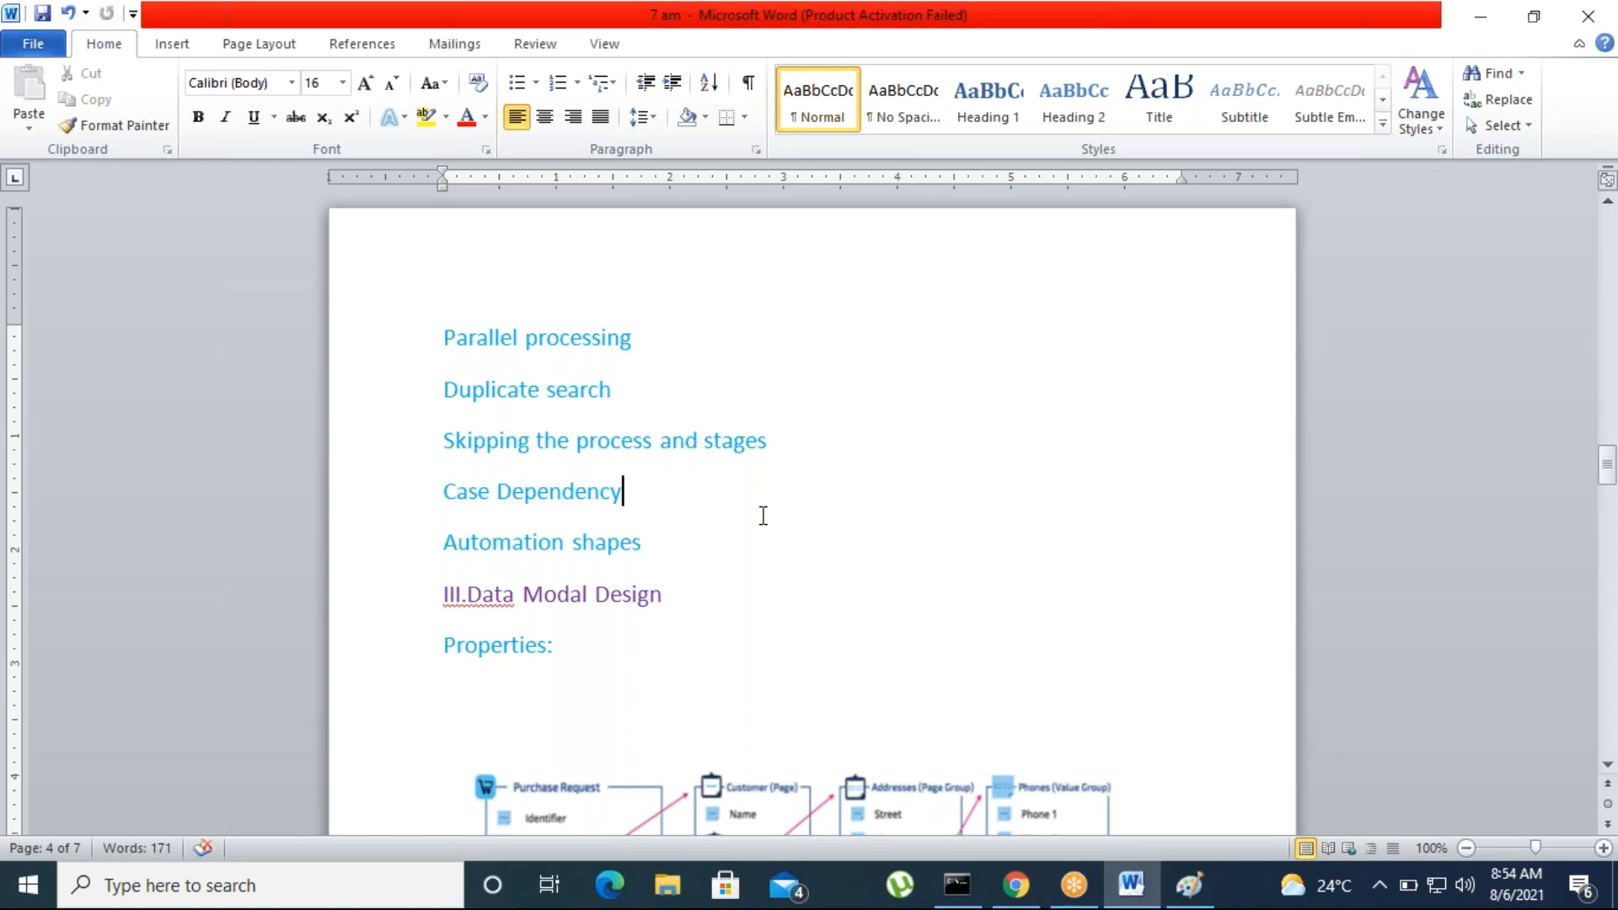
scroll(758, 572, "down", 2)
scroll(759, 572, "up", 1)
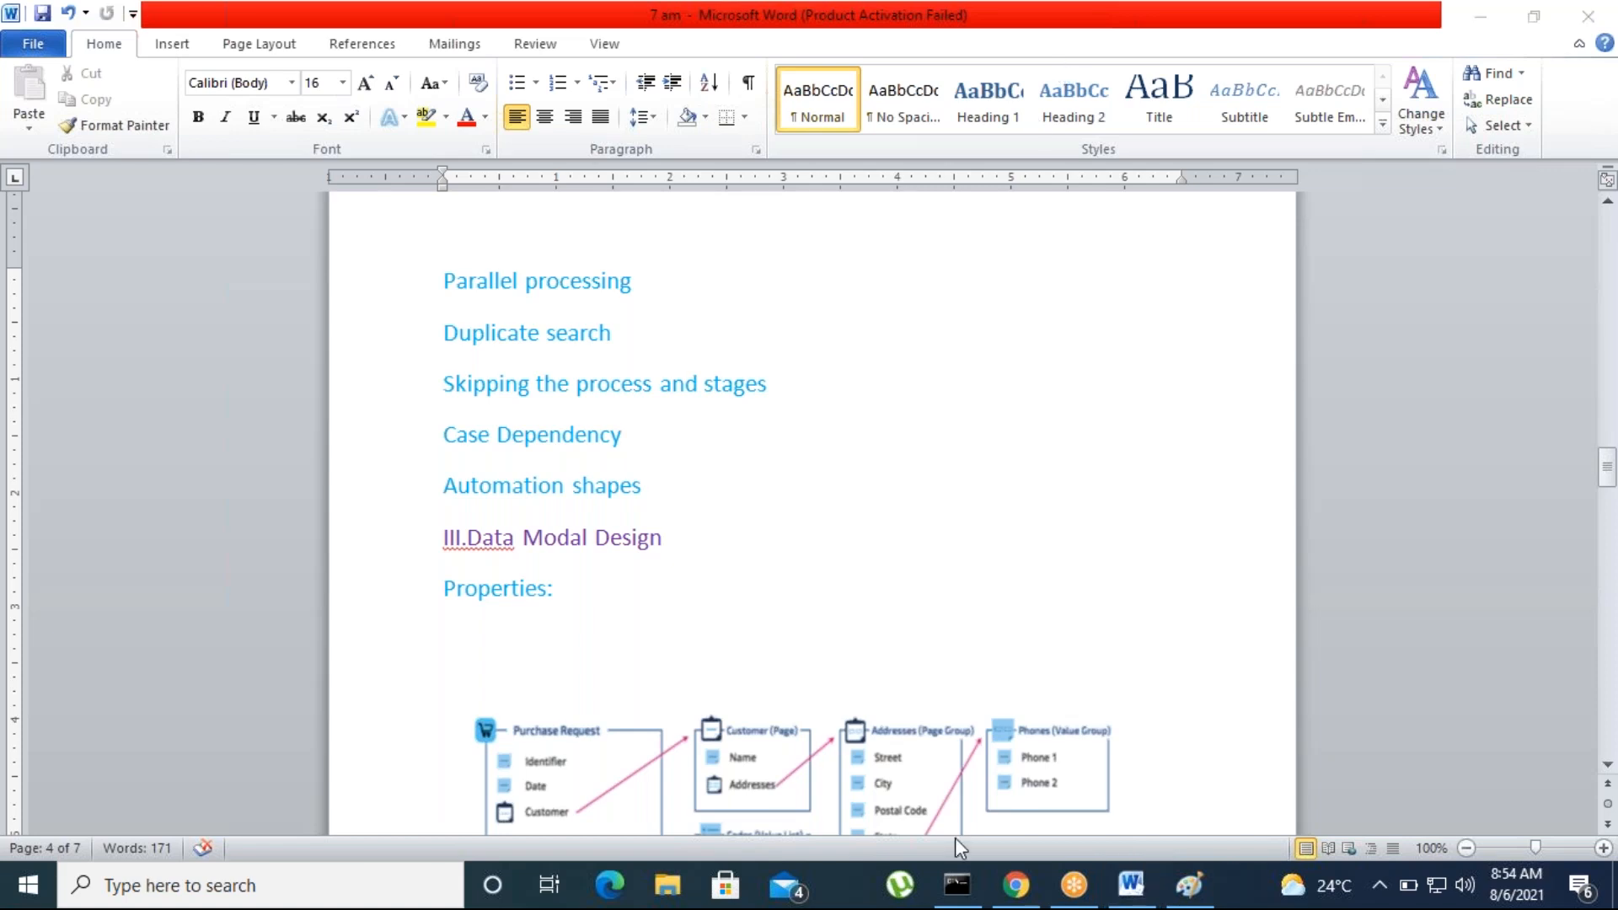
Return to Pega Dev Studio and close the pyDefault case type rule, discarding unsaved changes
left_click(1017, 885)
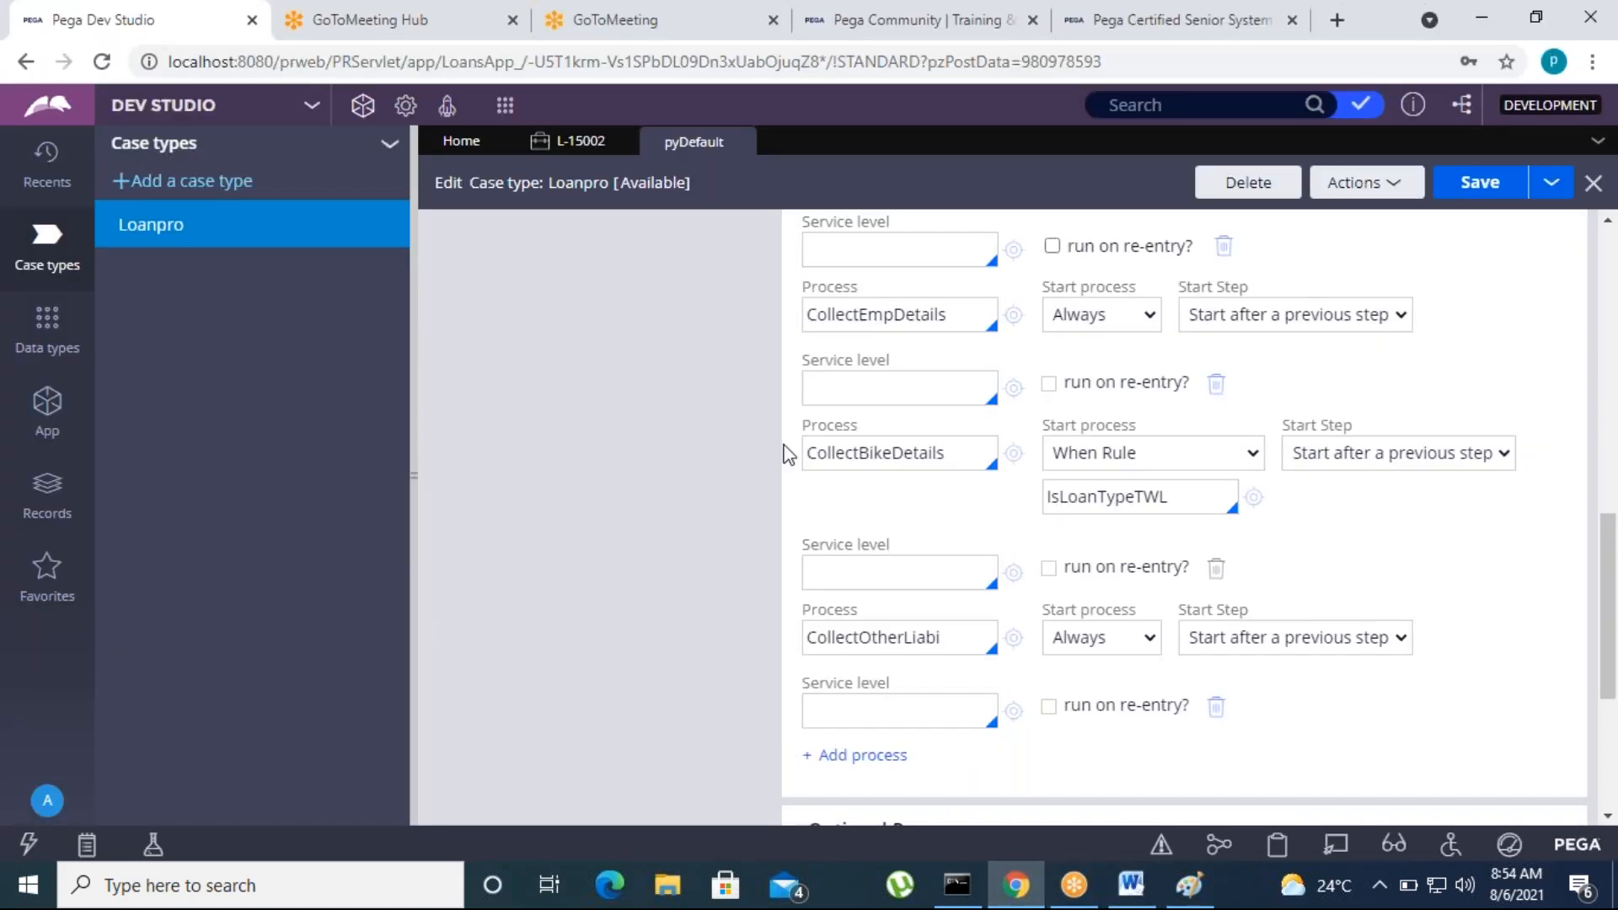
scroll(786, 454, "up", 5)
left_click(739, 143)
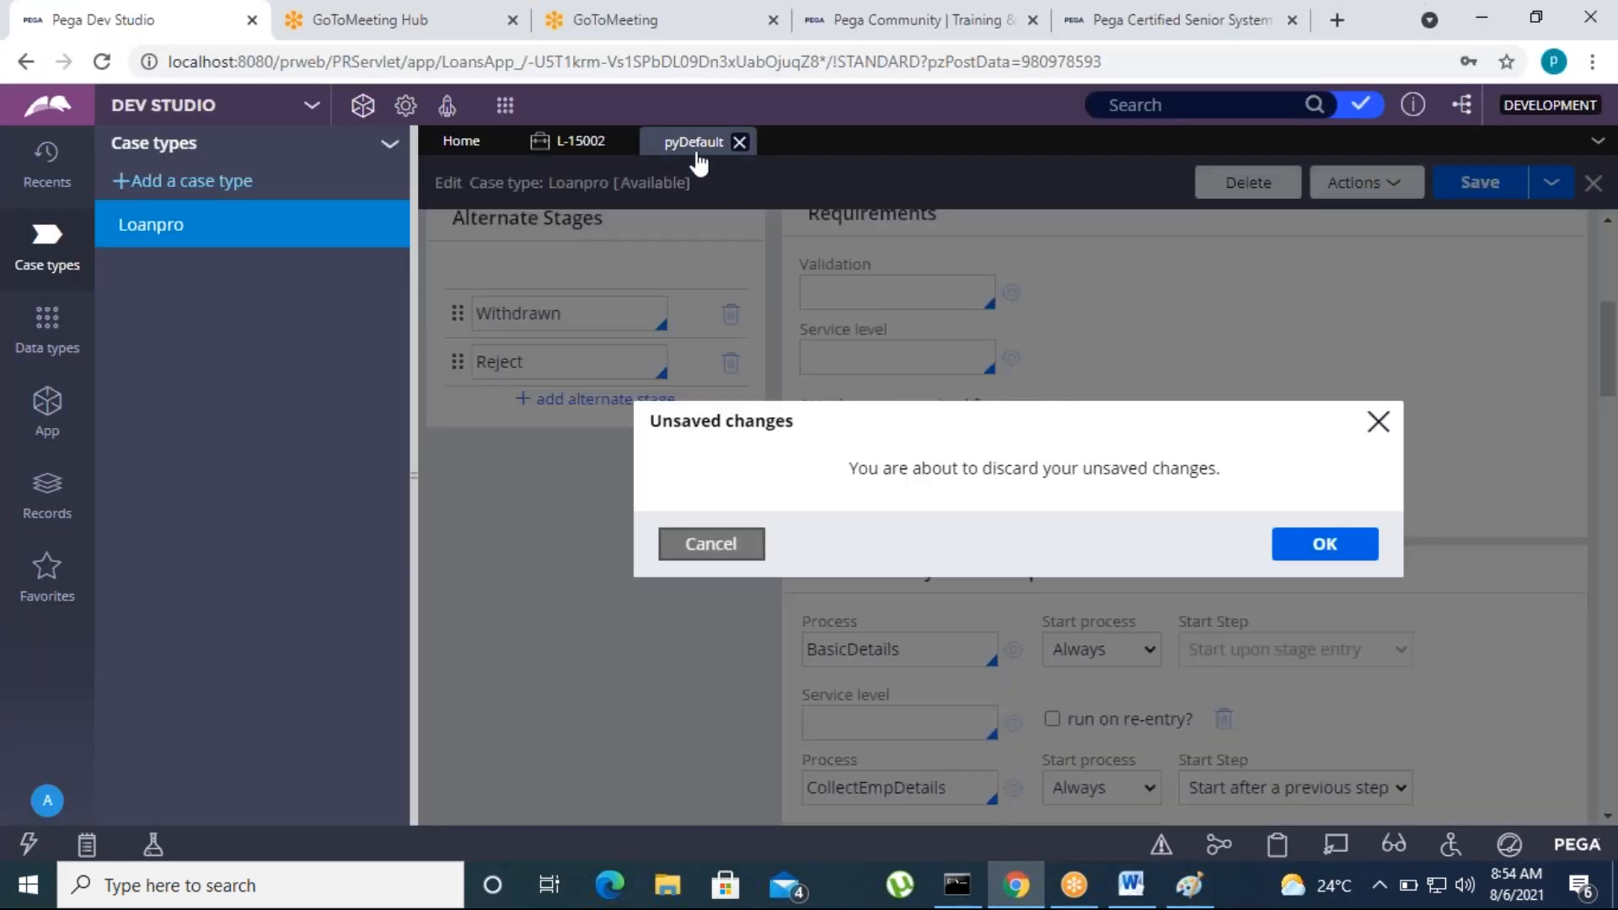
left_click(1278, 551)
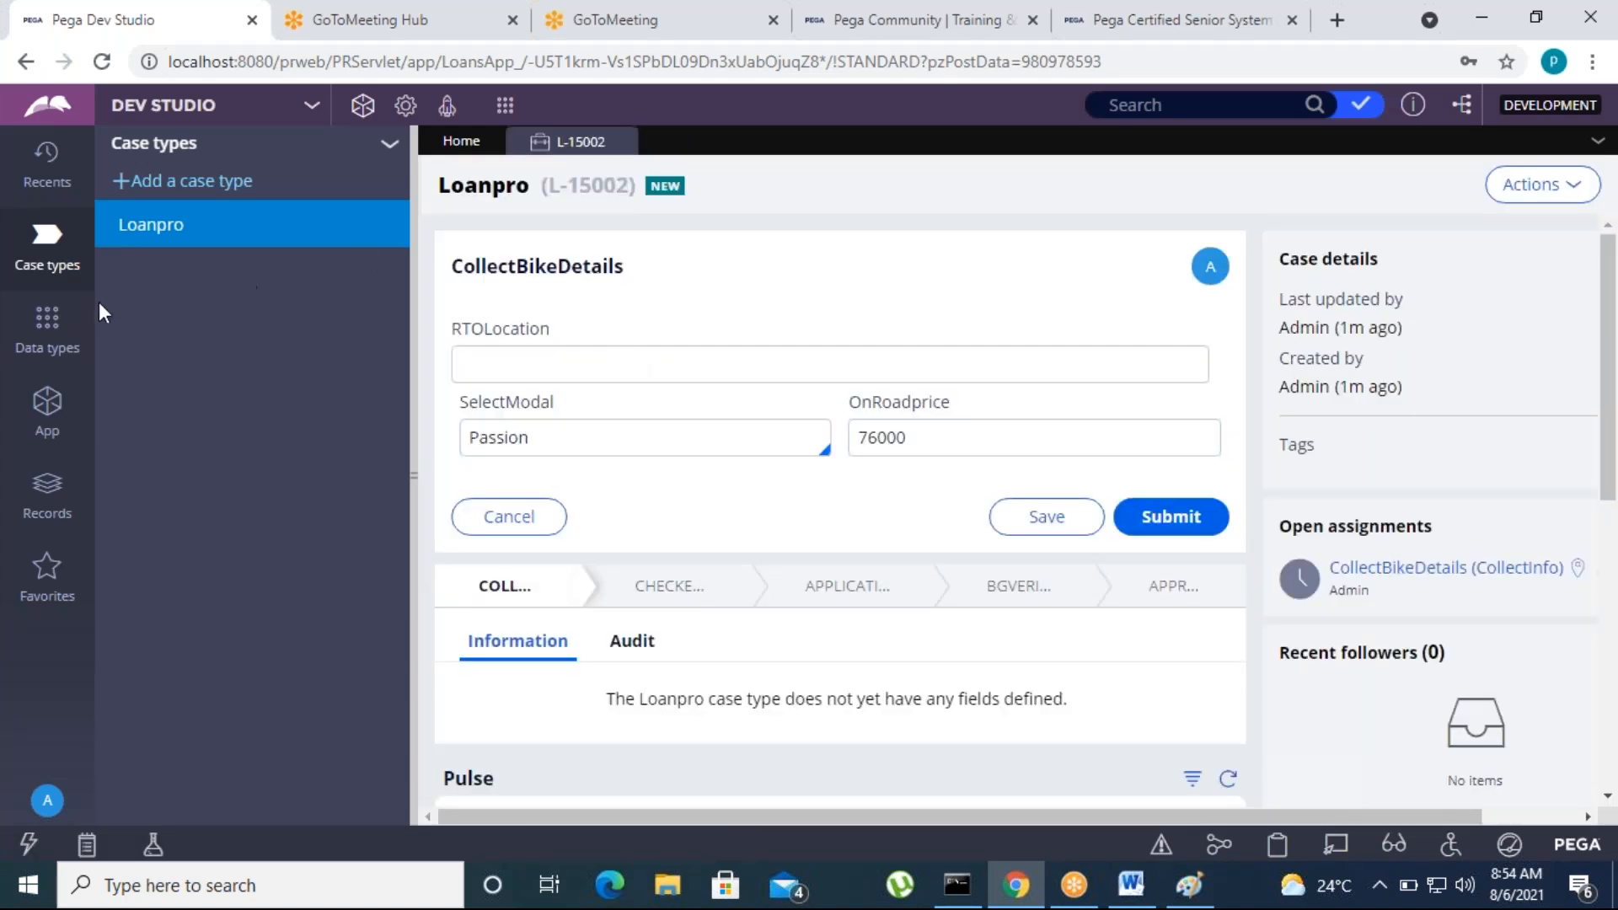
Open the Loanpro case type and view the skip-stage options in the validation settings of the CollectInfo stage
left_click(152, 227)
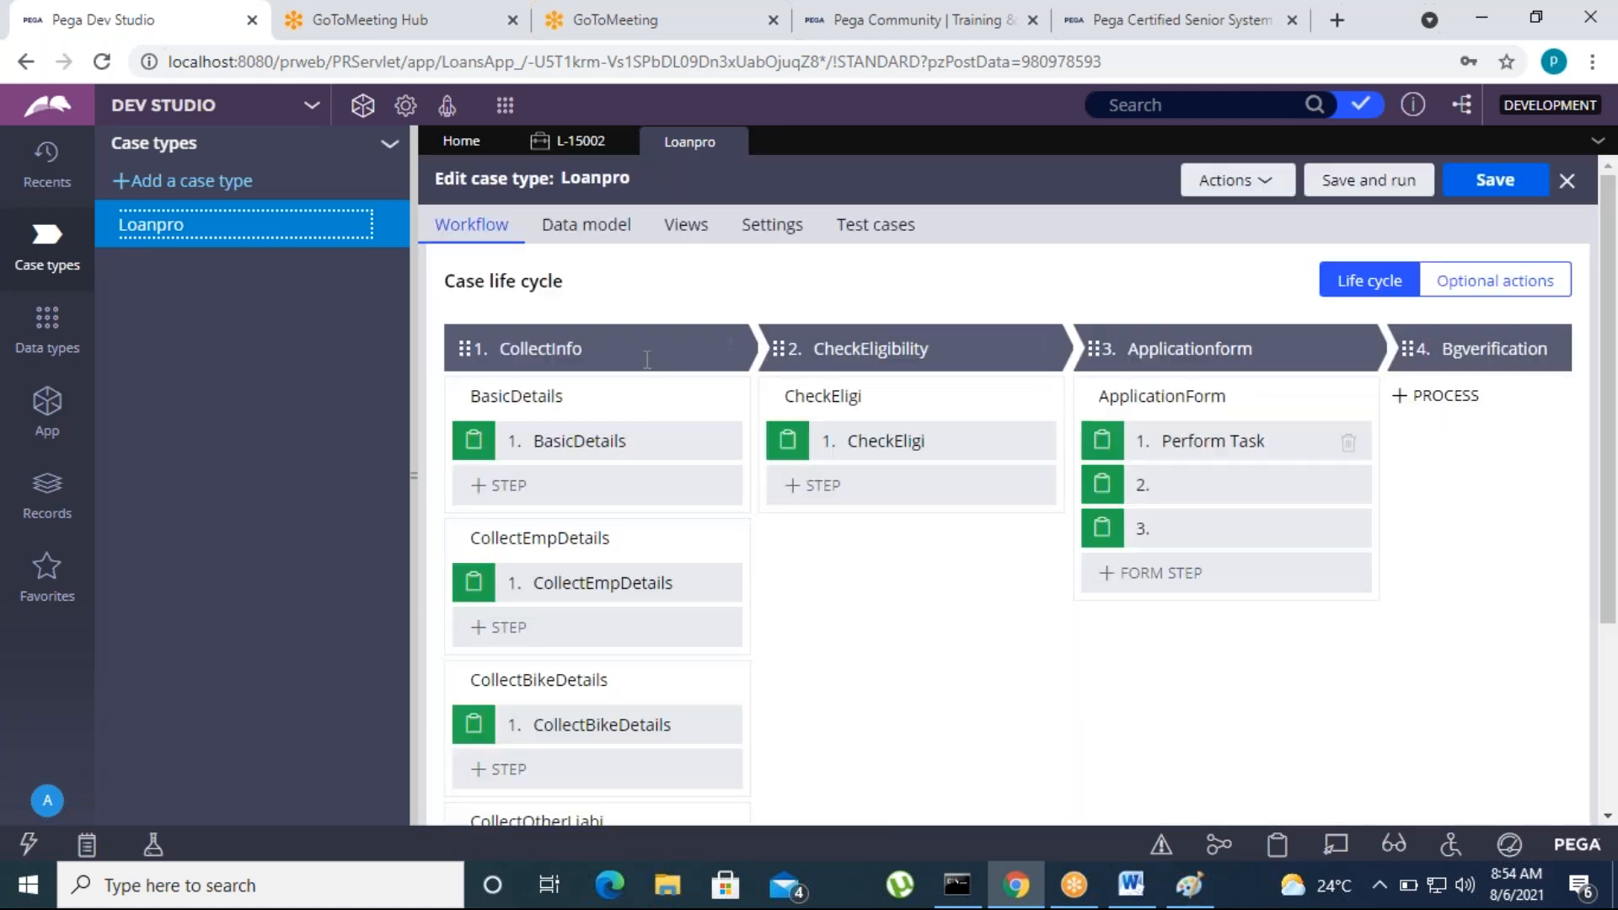
left_click(625, 346)
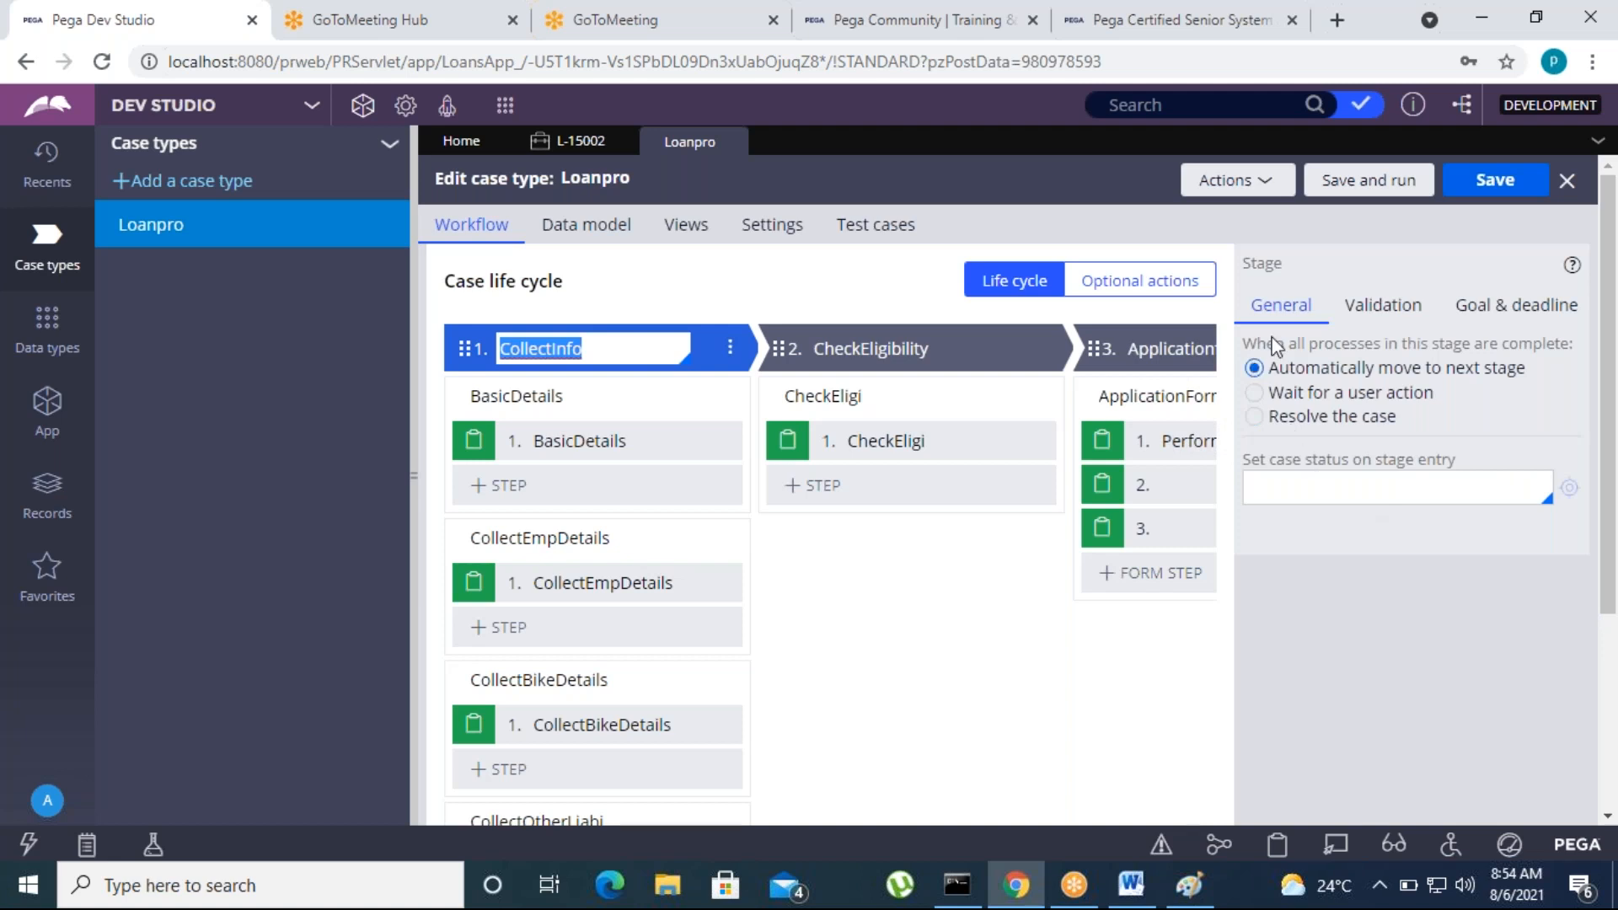
left_click(1374, 307)
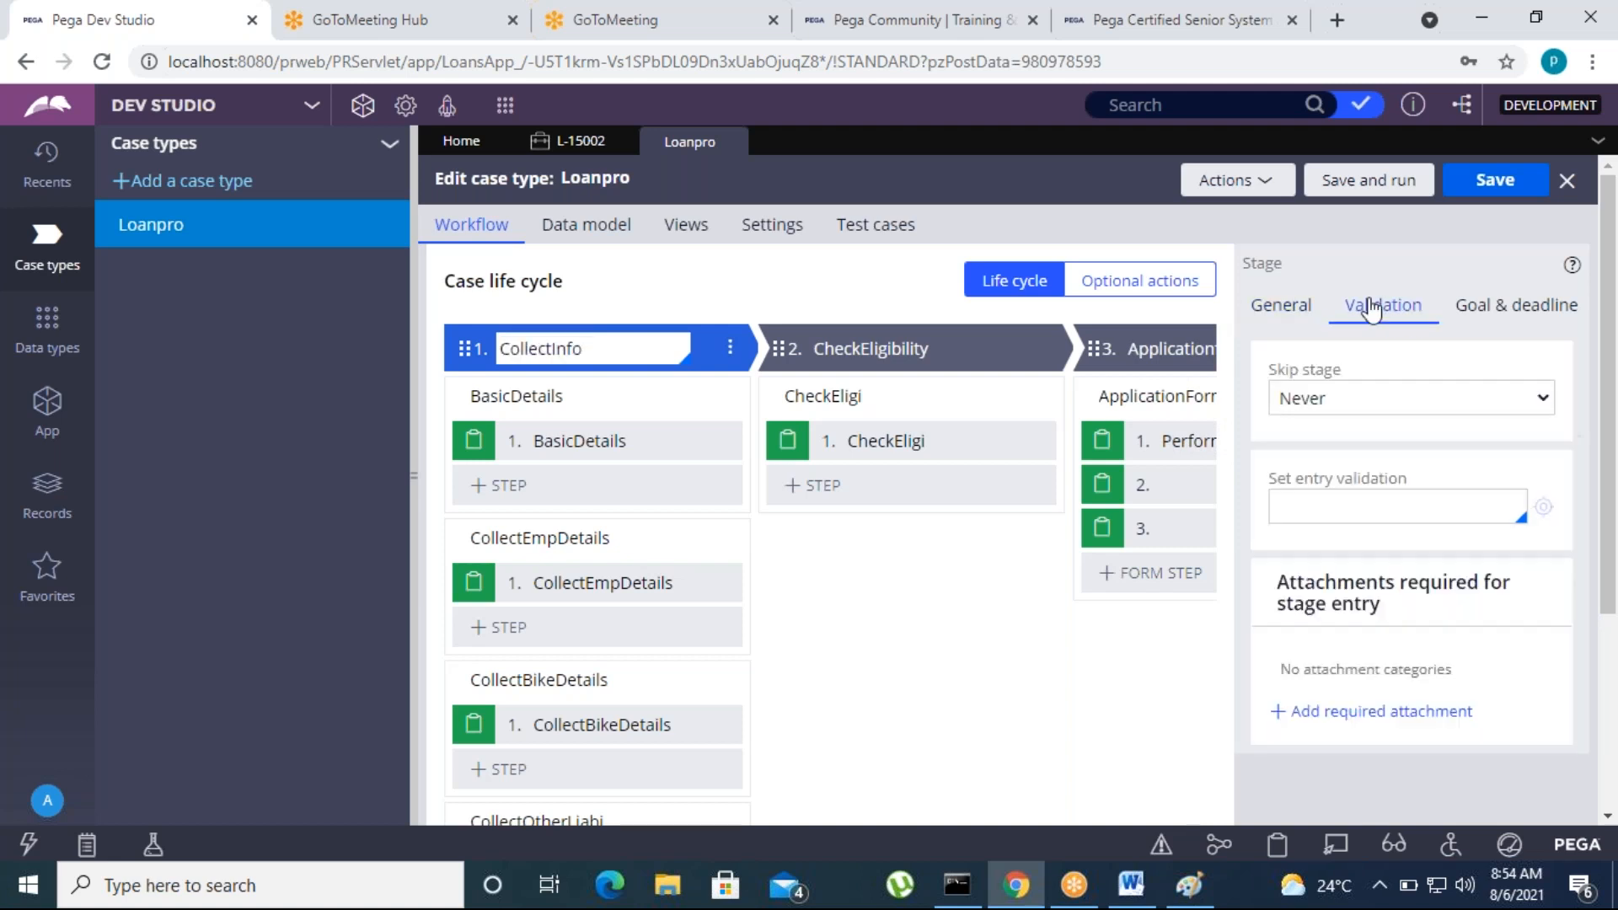
left_click(1330, 409)
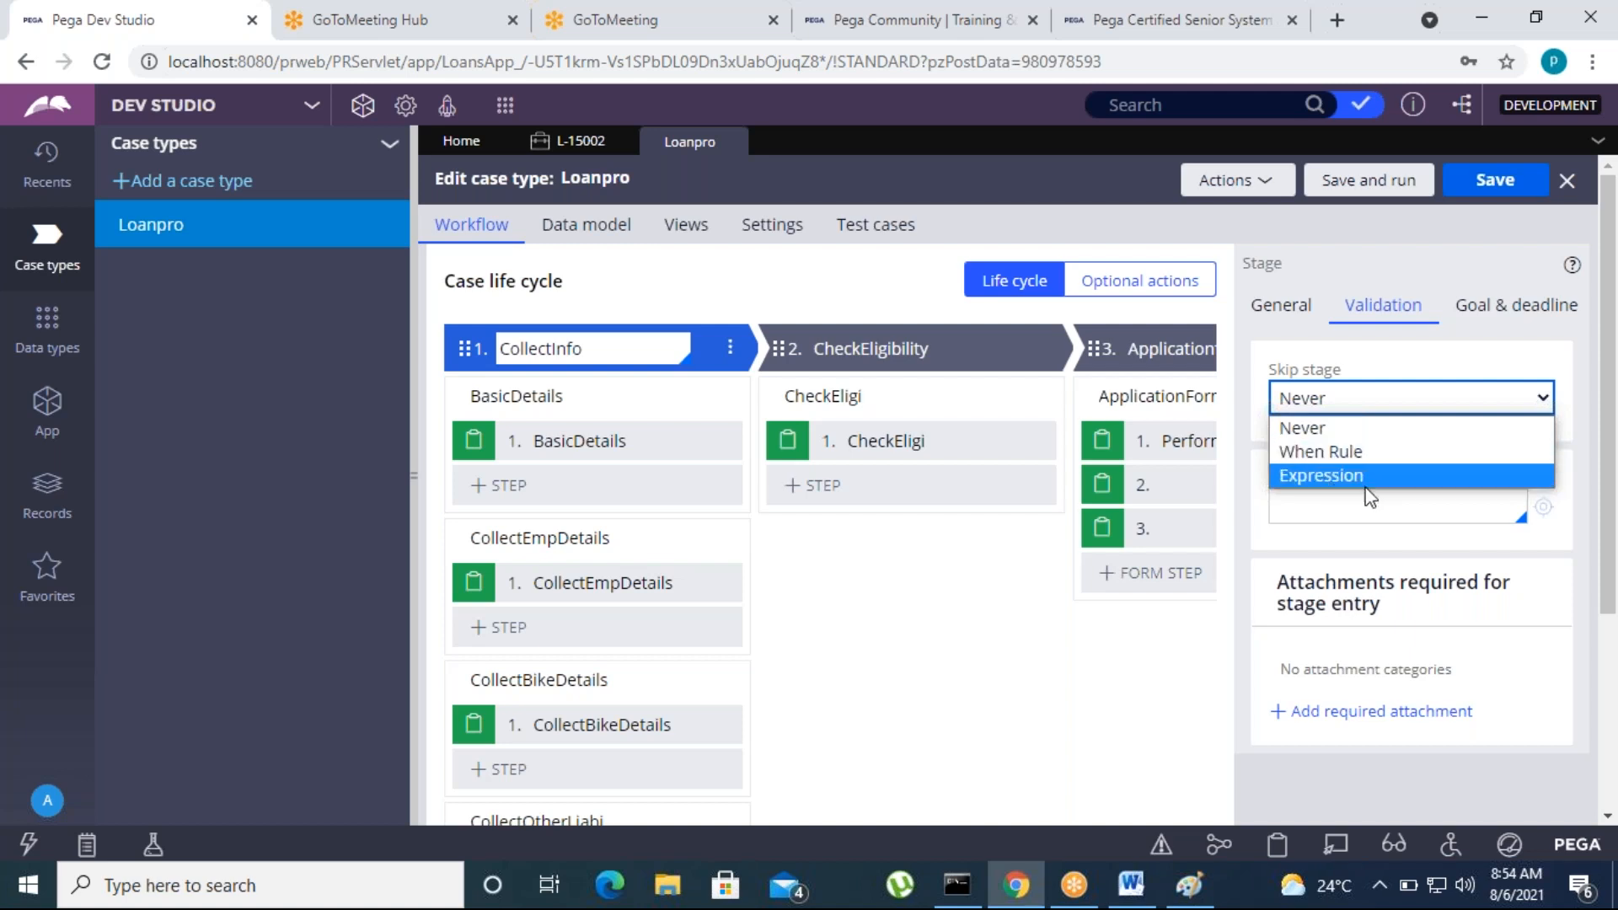
Try Expression as the CollectInfo skip-stage condition, view the expression builder at 90% page zoom, and set Skip stage back to Never
left_click(1319, 477)
left_click(1338, 443)
left_click(1546, 439)
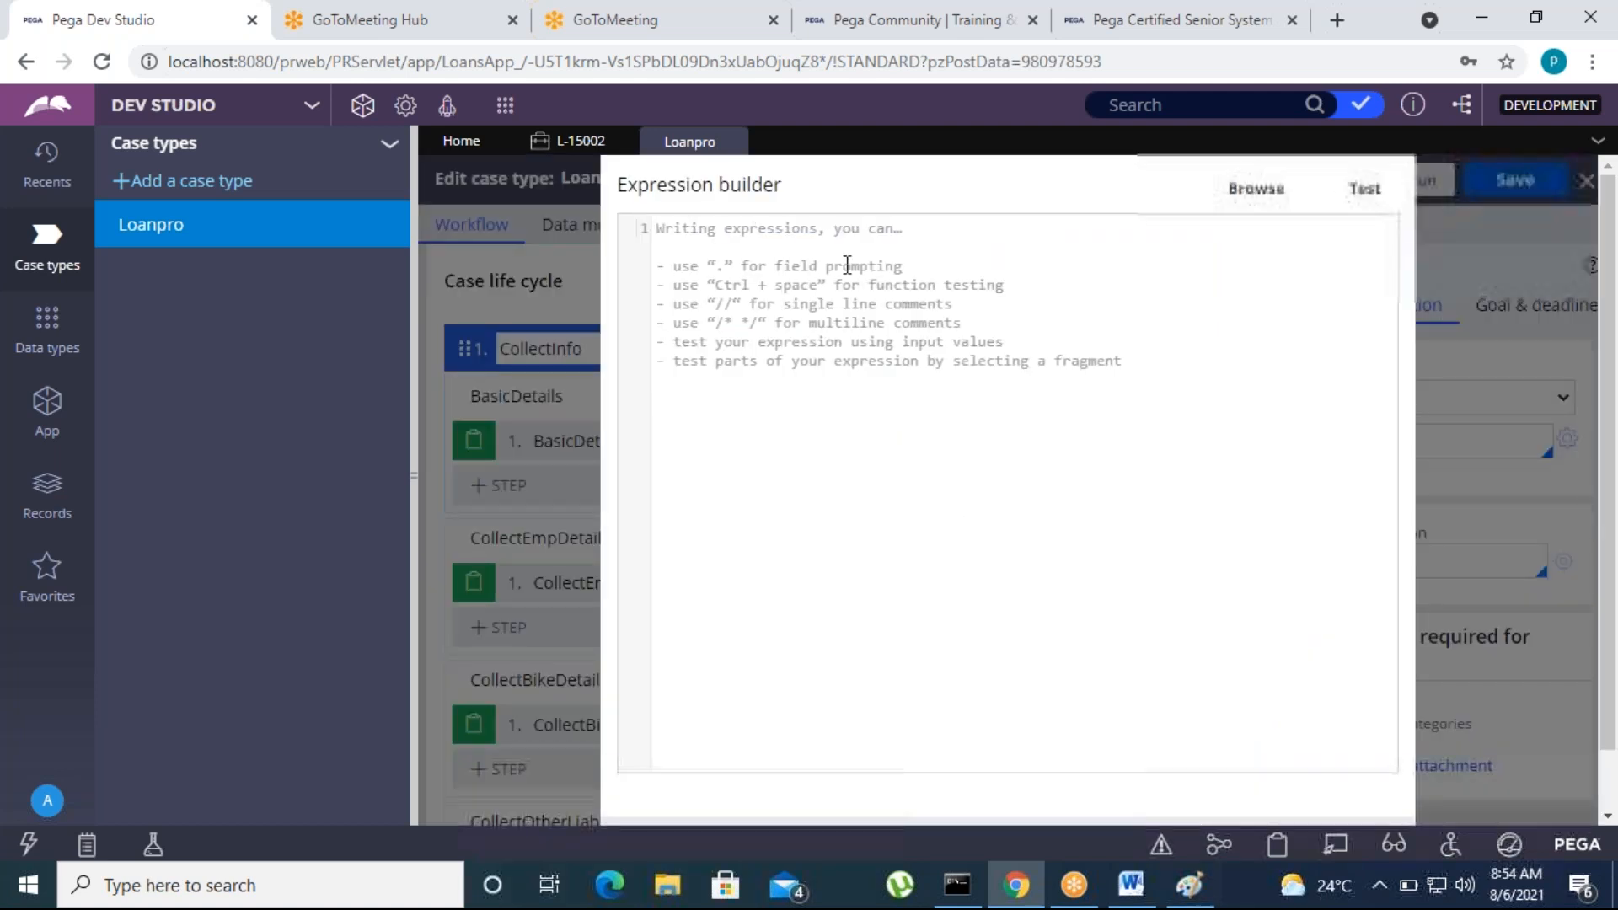
left_click(1593, 61)
left_click(1434, 282)
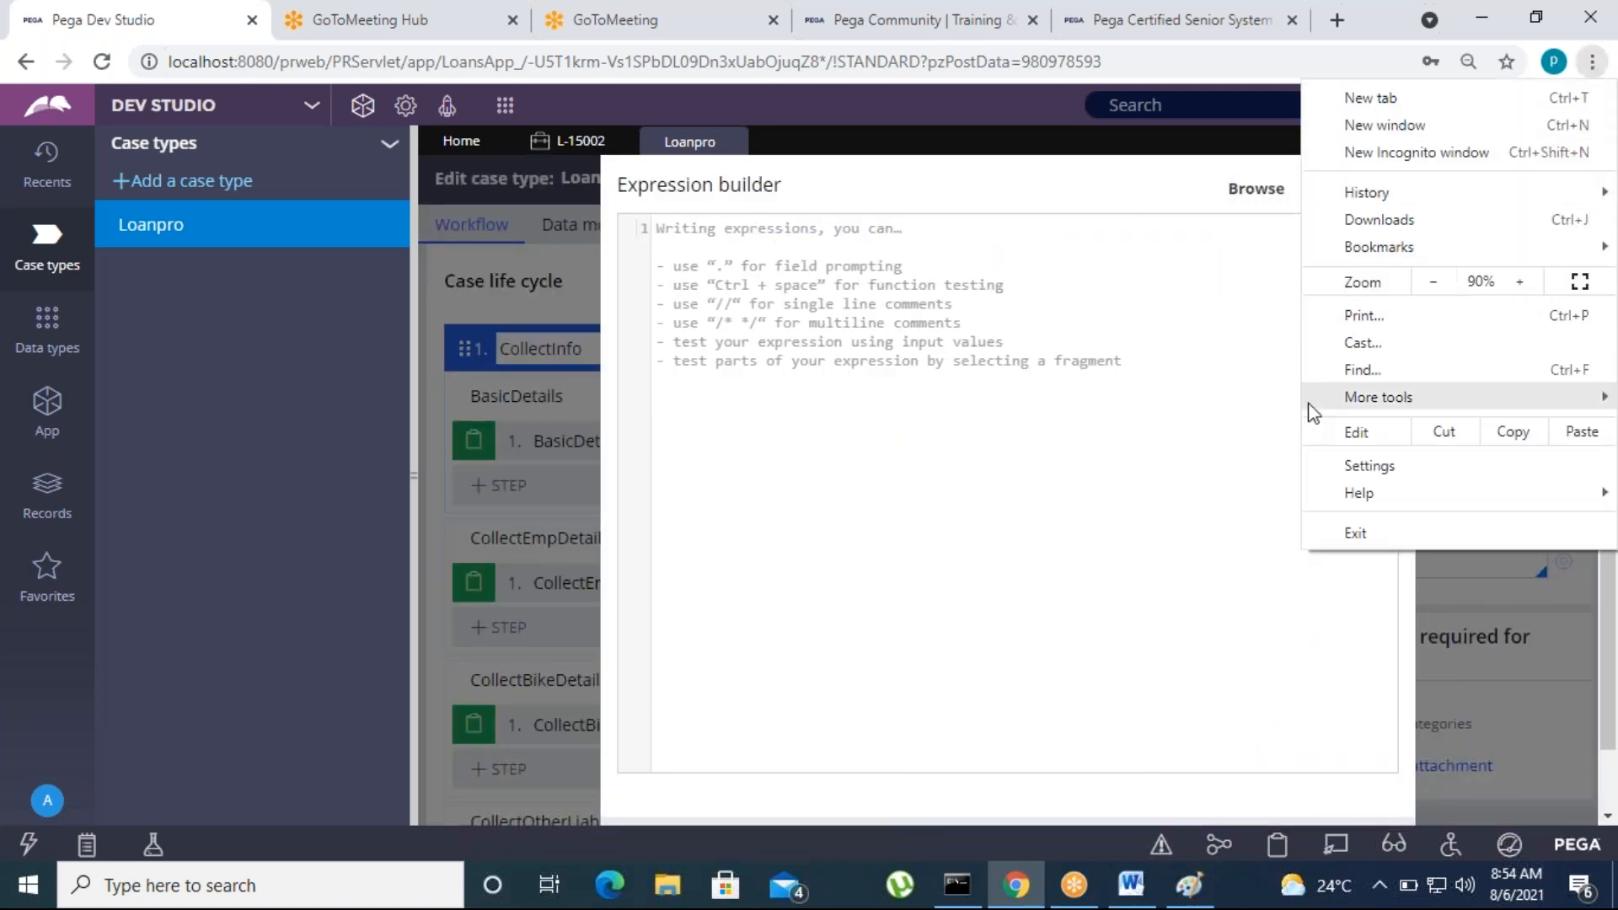
left_click(698, 794)
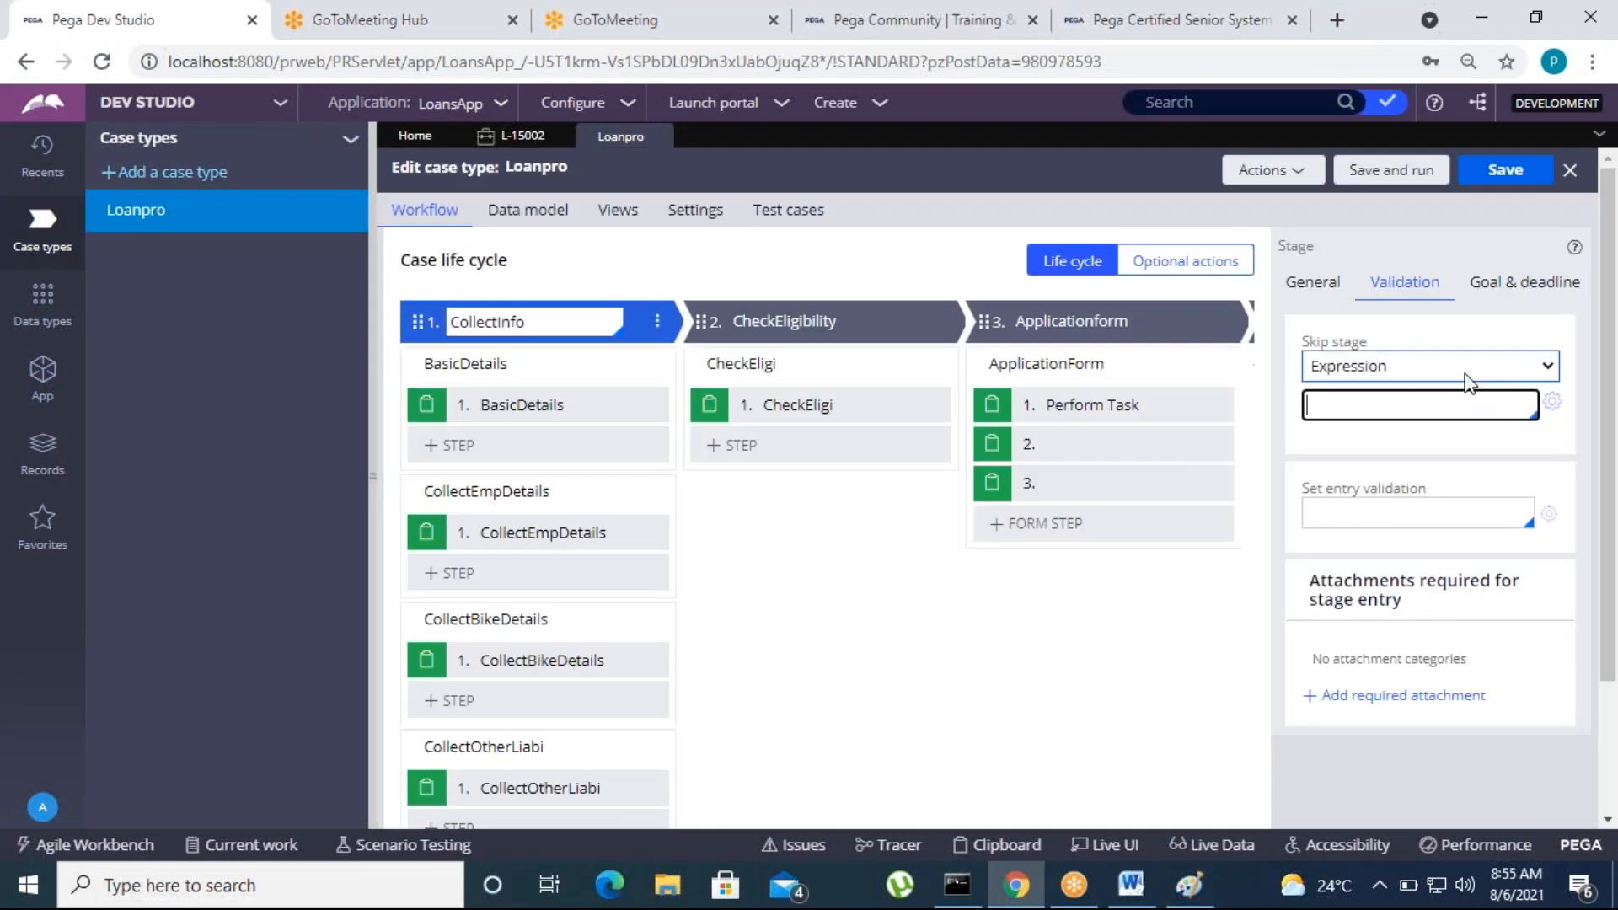
left_click(1467, 368)
left_click(1407, 392)
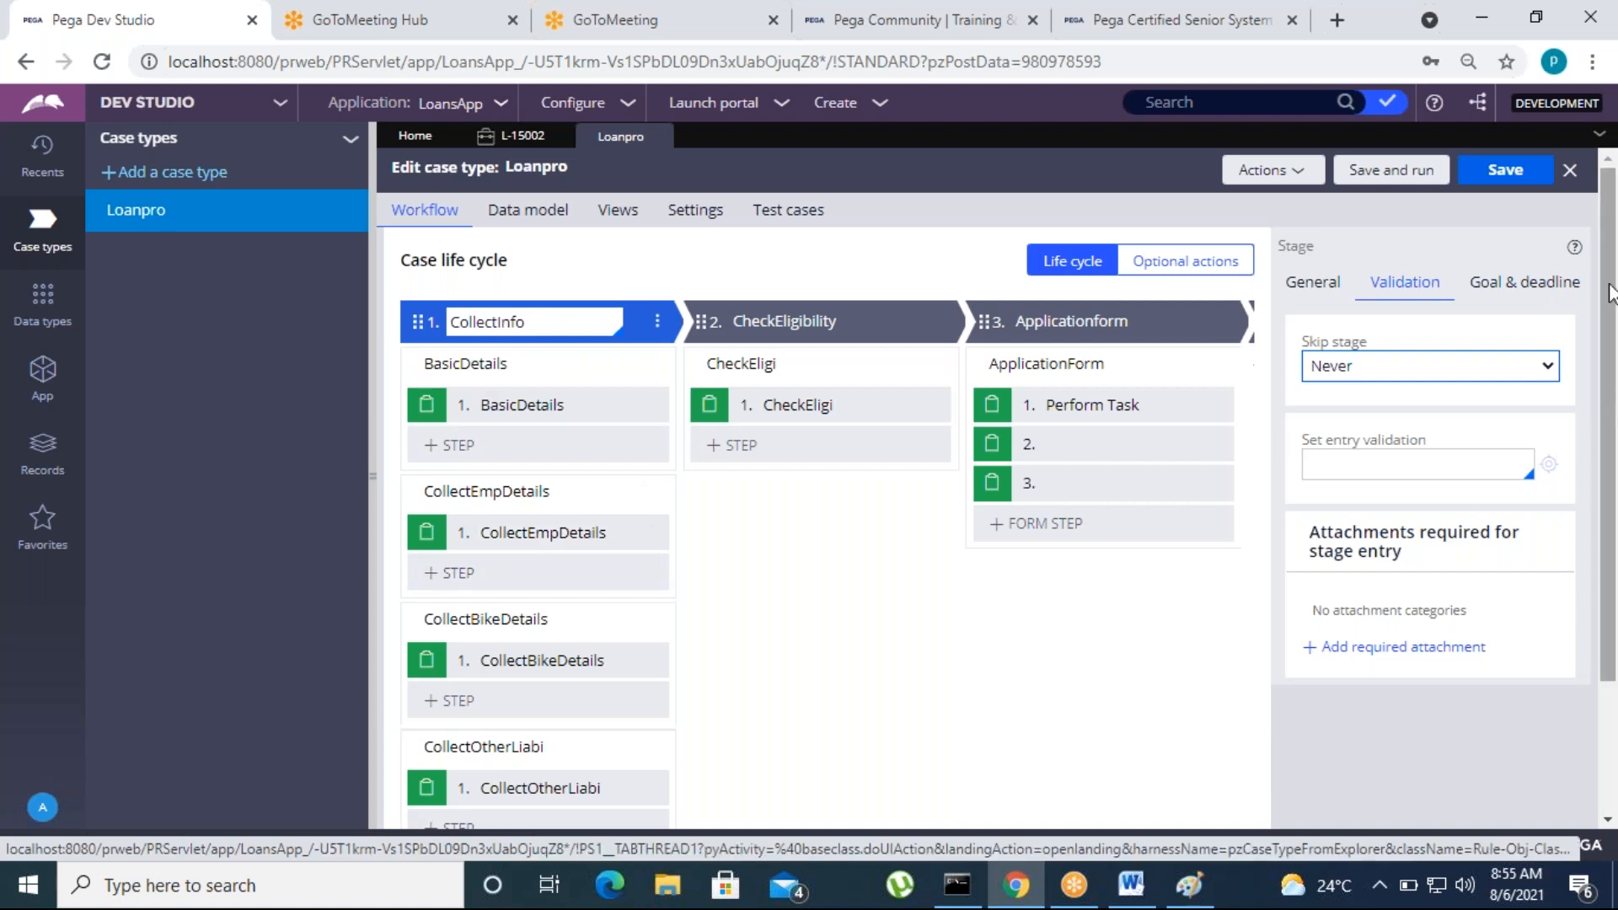
Increase the page zoom by one level and close the Loanpro case type, discarding unsaved changes
left_click(1592, 66)
left_click(1519, 282)
left_click(1134, 704)
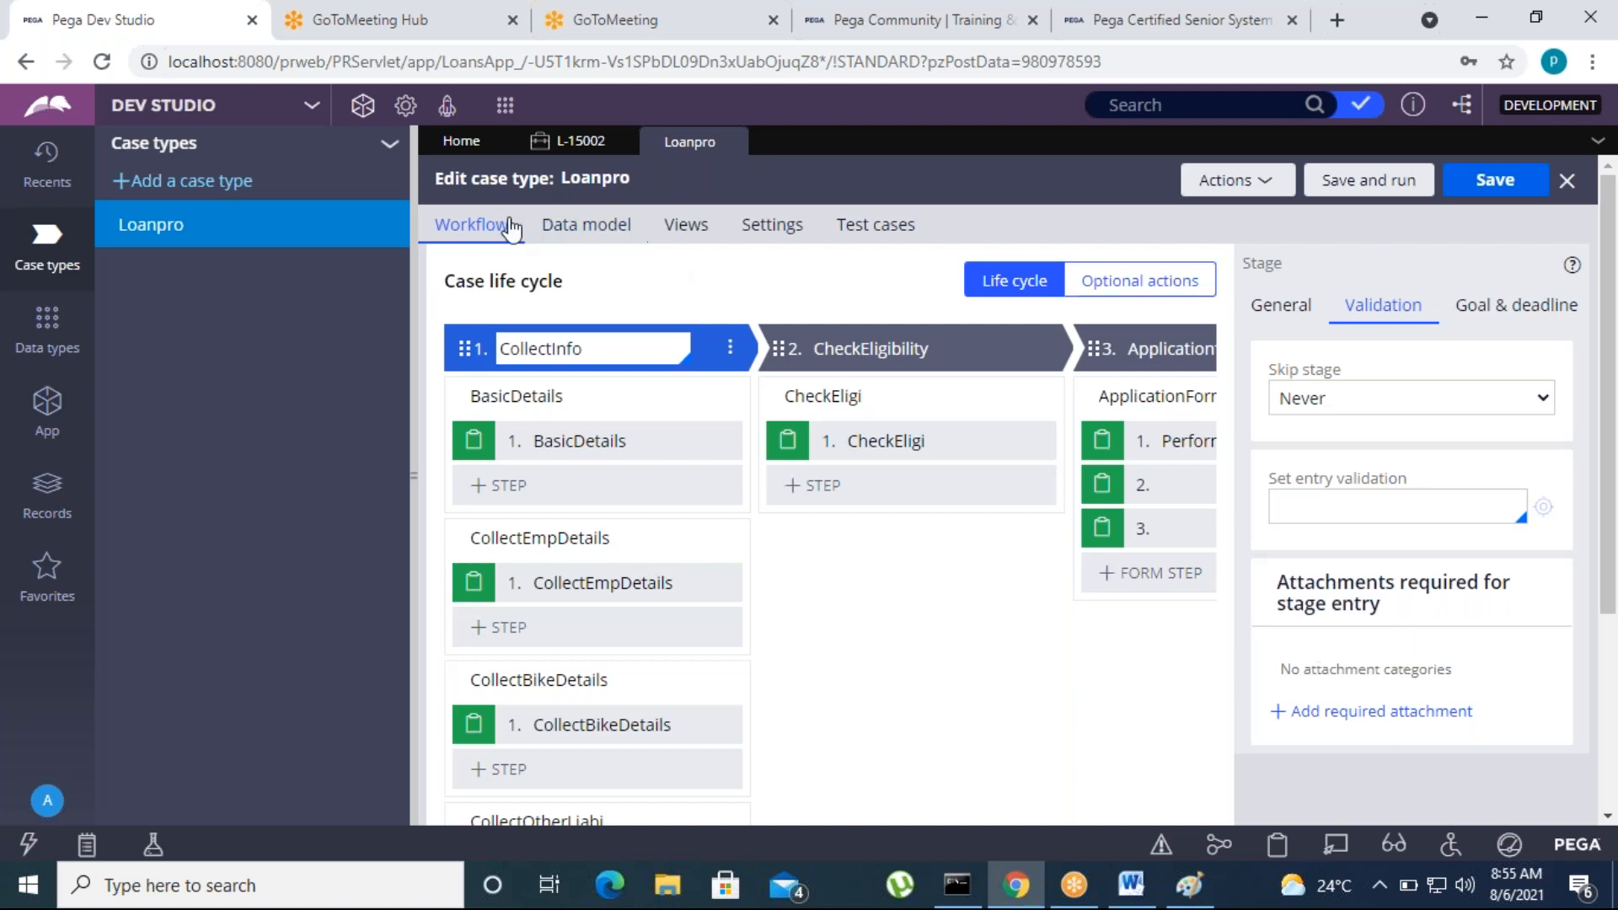
left_click(733, 142)
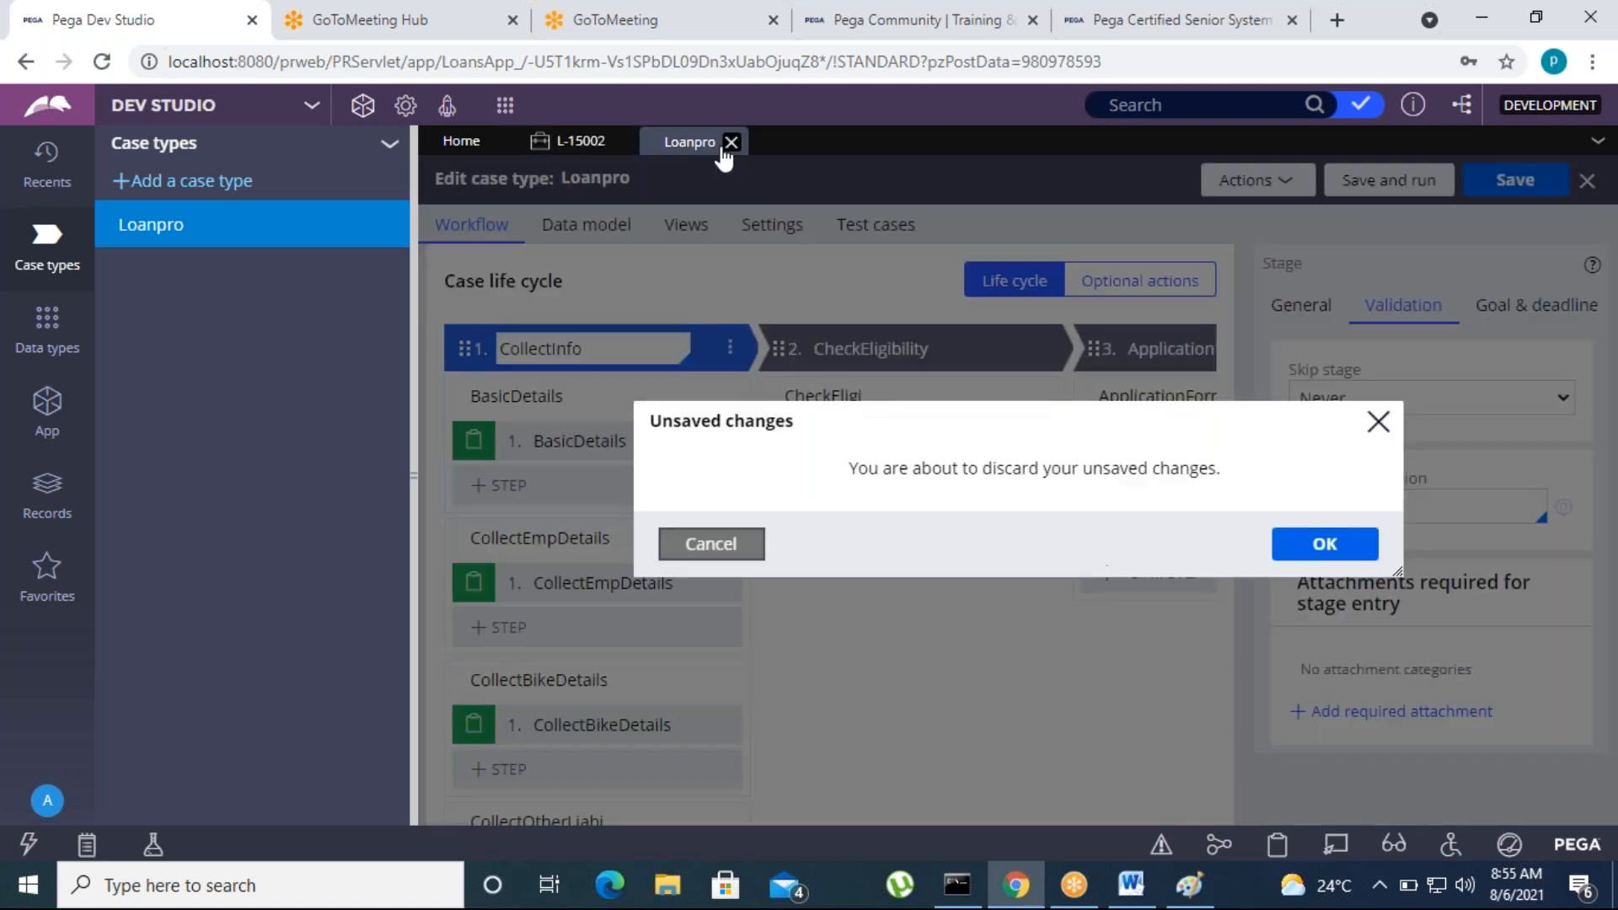
left_click(1324, 545)
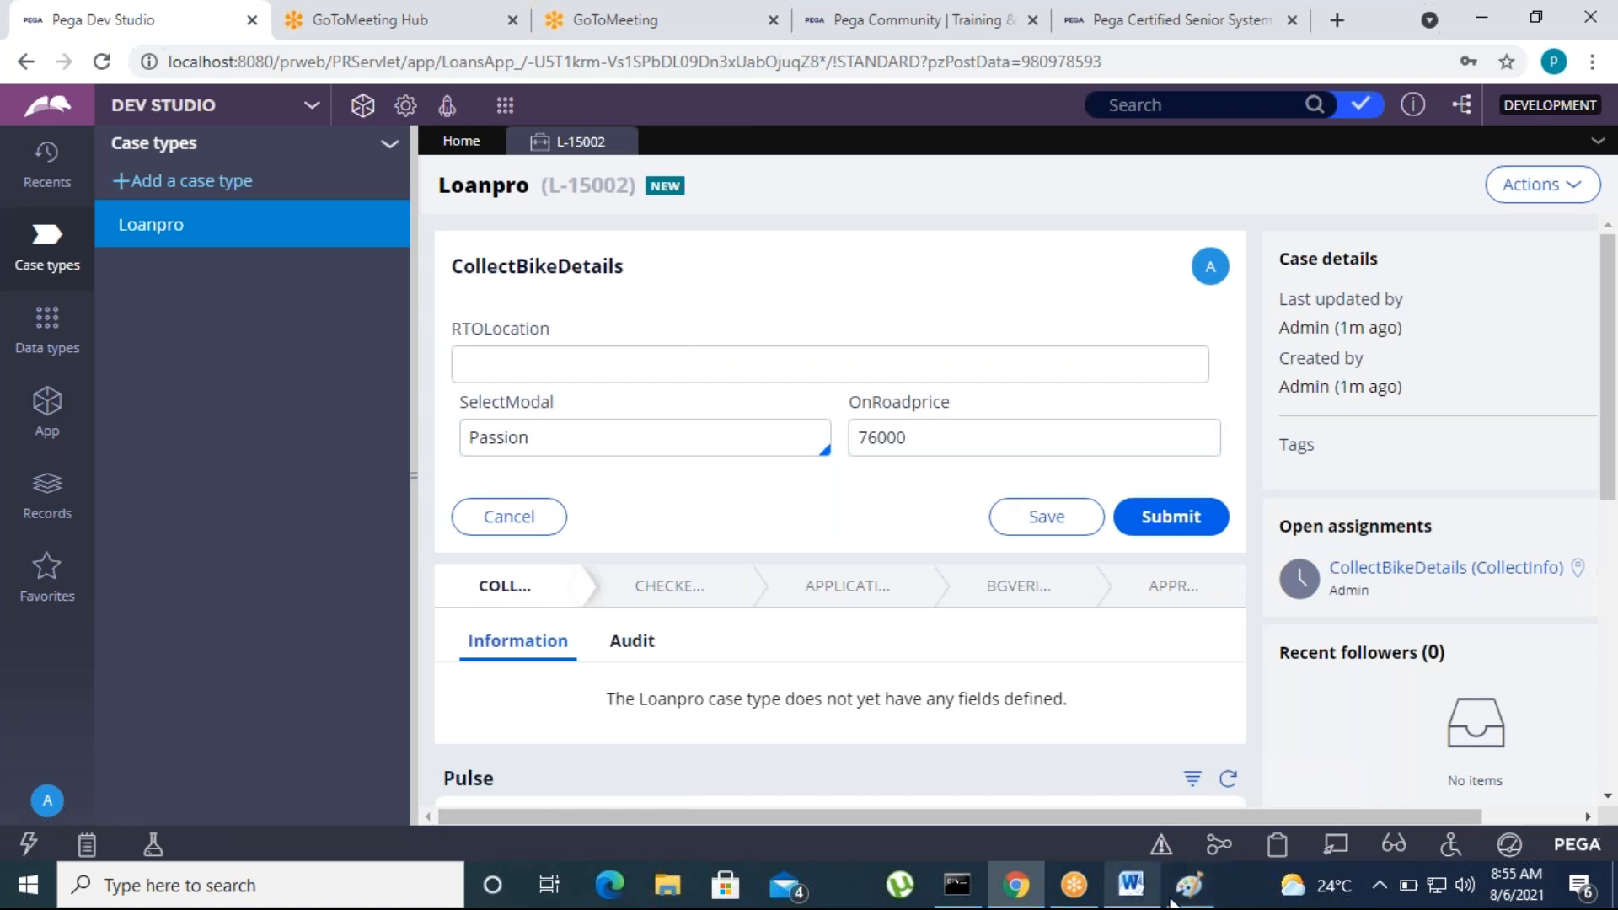
Switch to the Word notes and look at the Case Dependency topic
left_click(1132, 885)
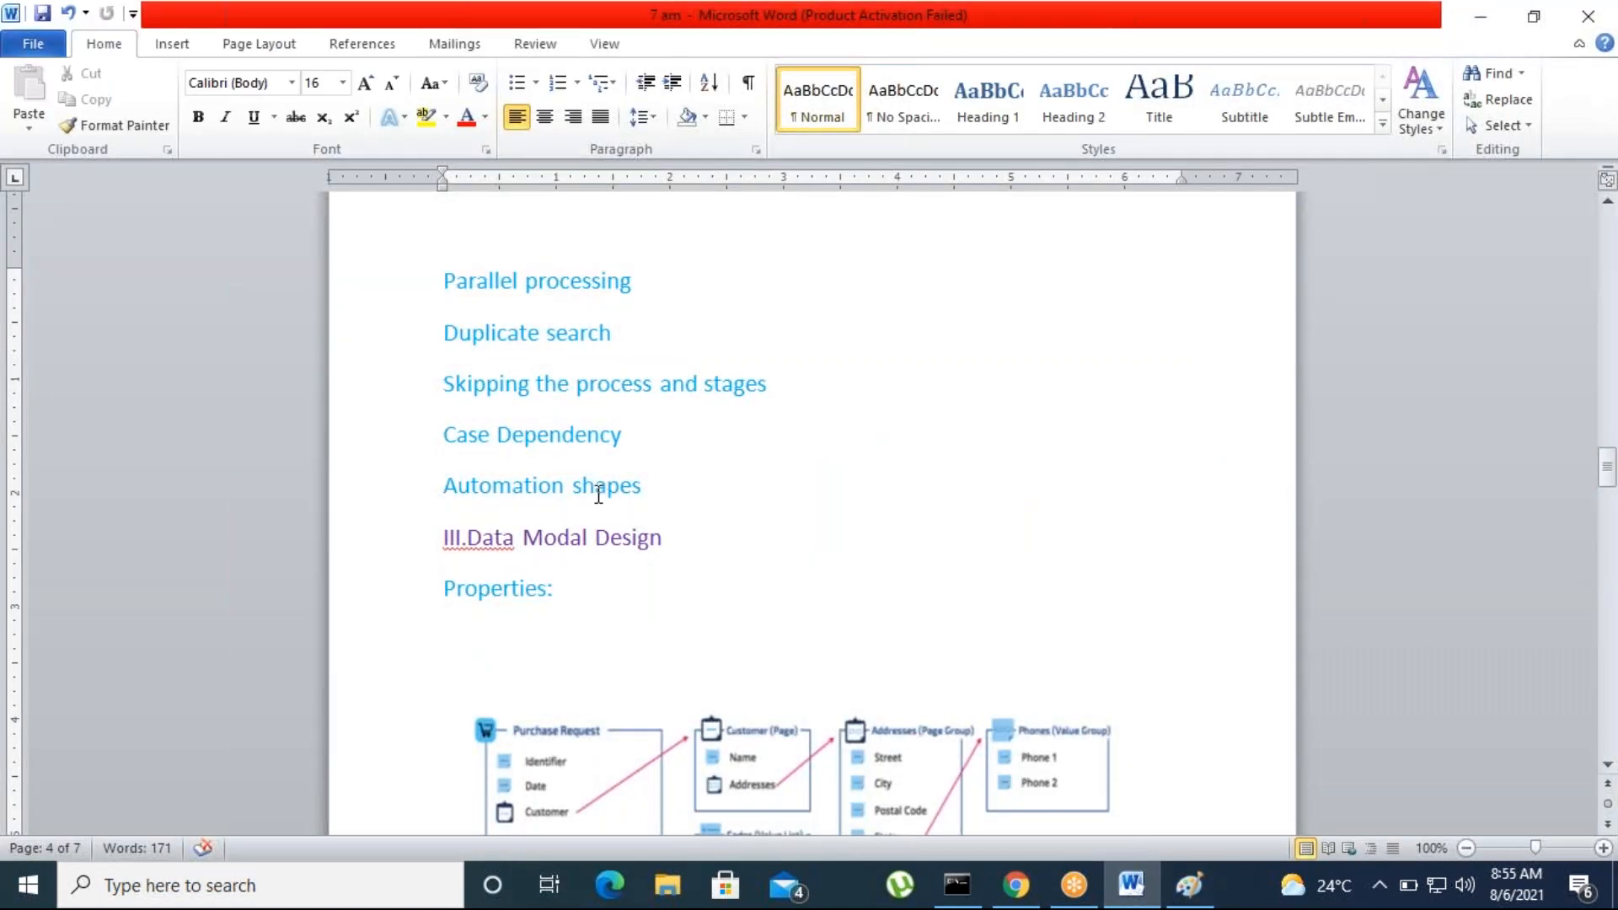
left_click_drag(443, 434, 386, 419)
left_click(747, 527)
left_click(823, 500)
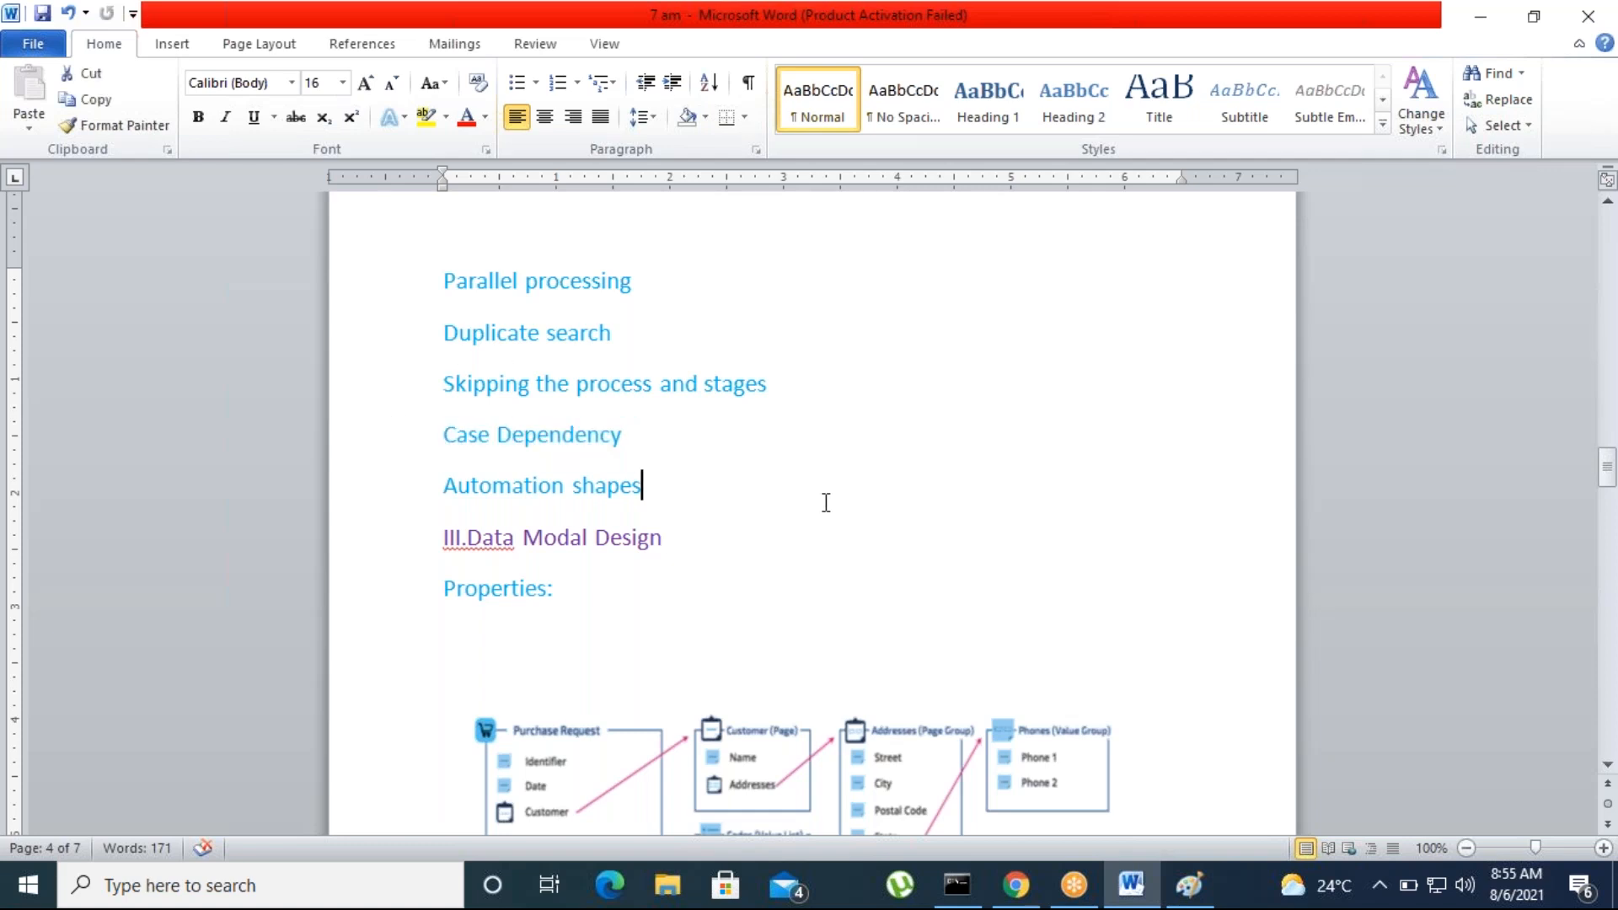
left_click(1091, 54)
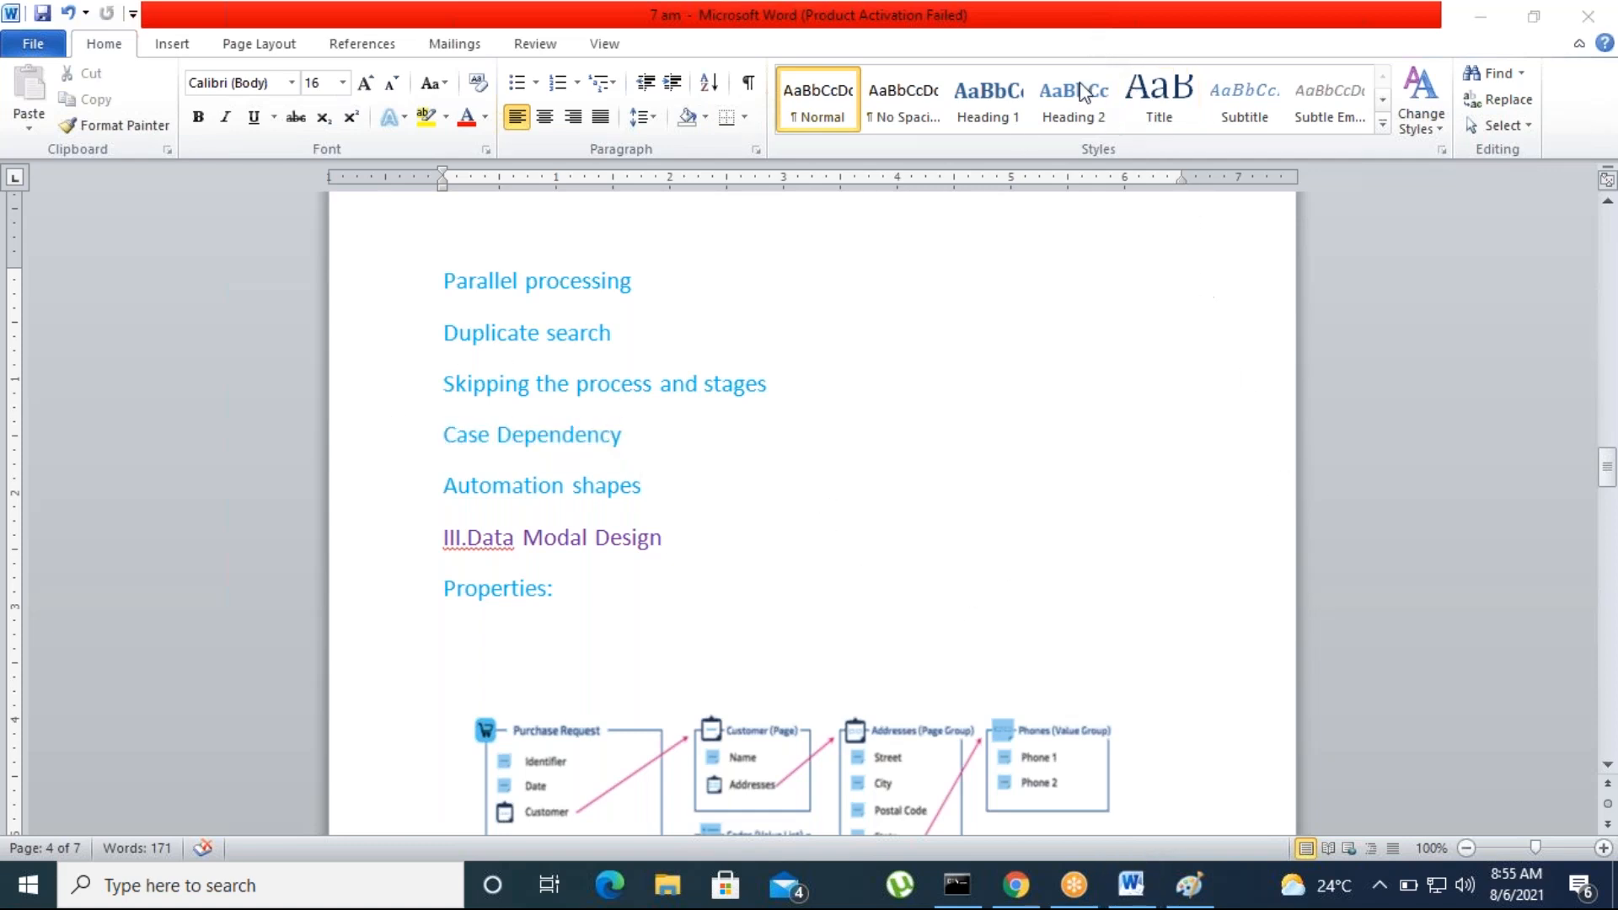
Switch to Paint and write the bold heading "case dependency" near the upper middle of the blank canvas
left_click(1189, 885)
left_click(607, 286)
left_click(606, 271)
type("case")
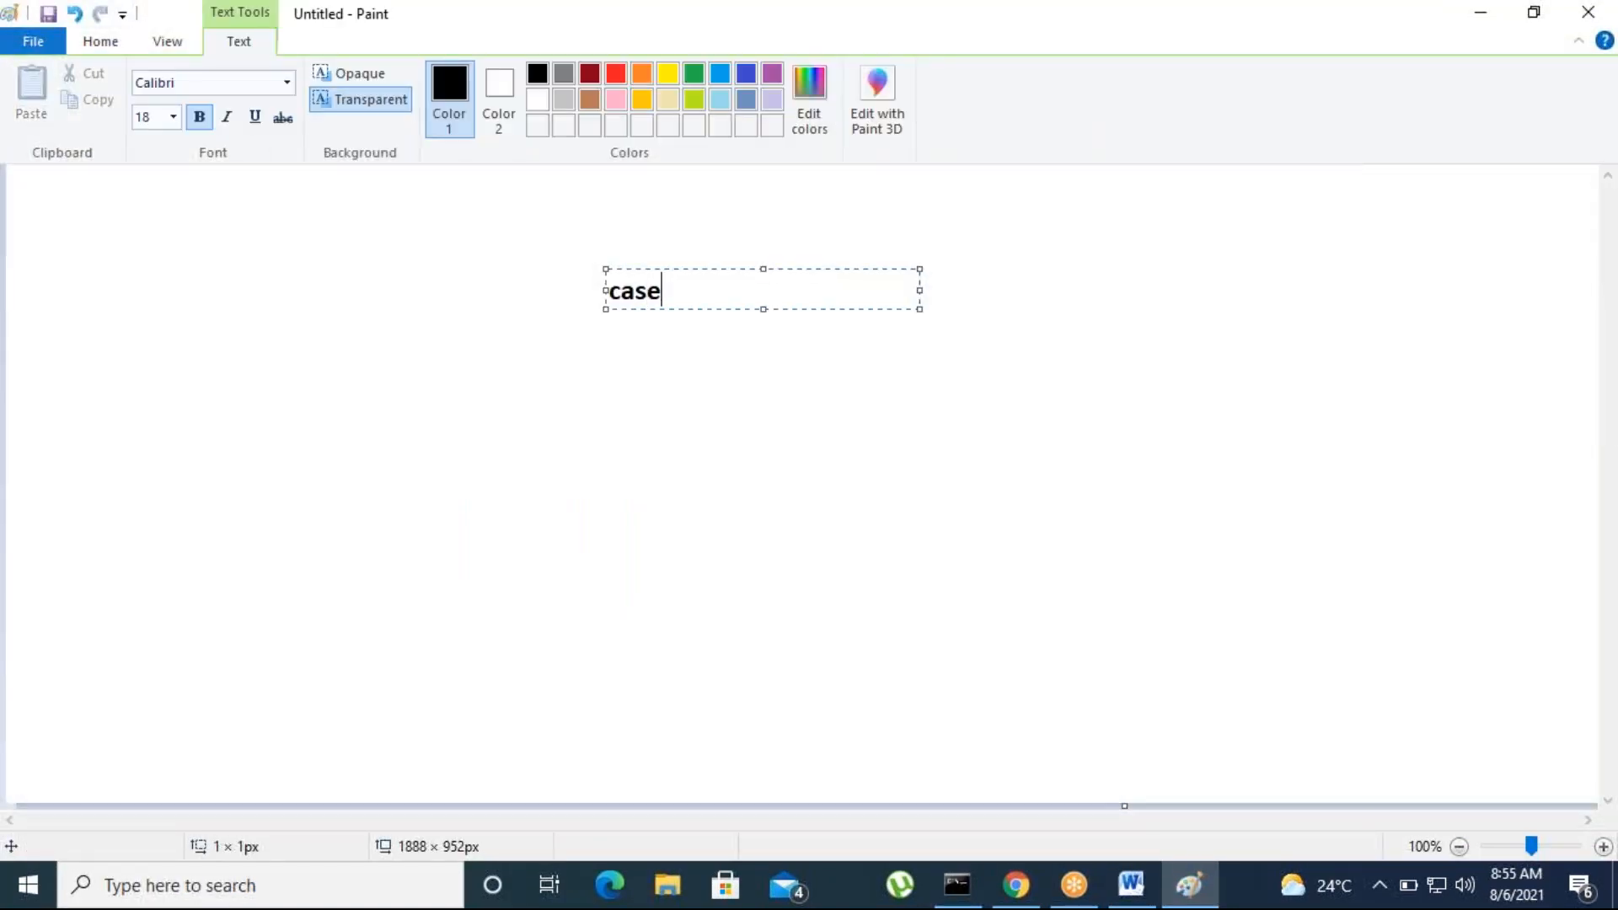
type(" depende")
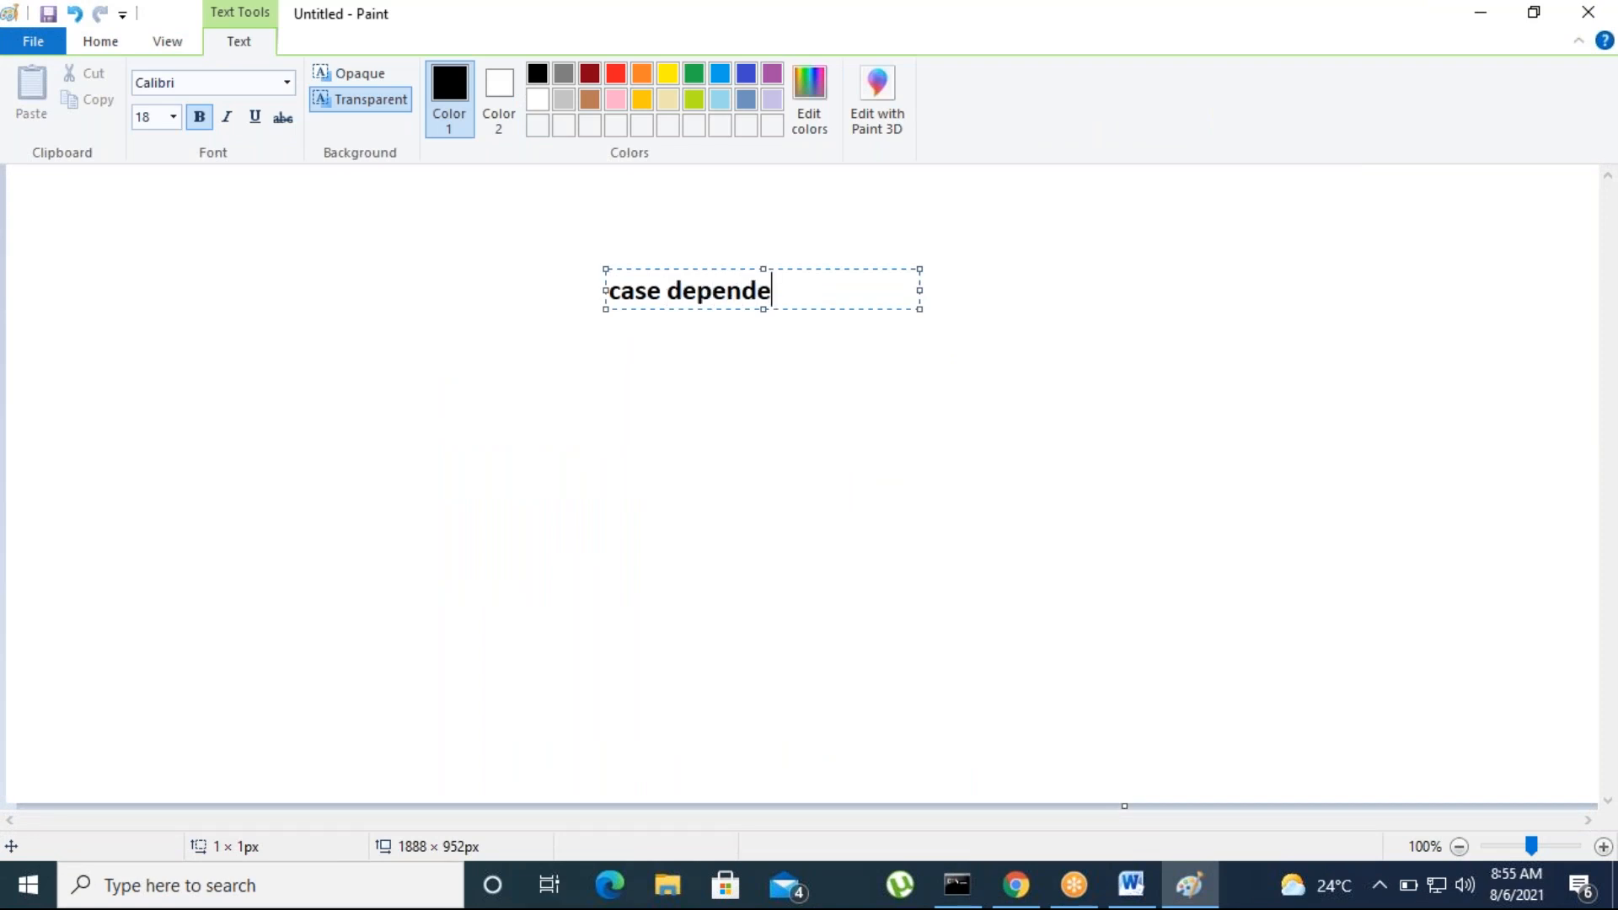
type("ncy")
left_click(703, 446)
left_click(731, 383)
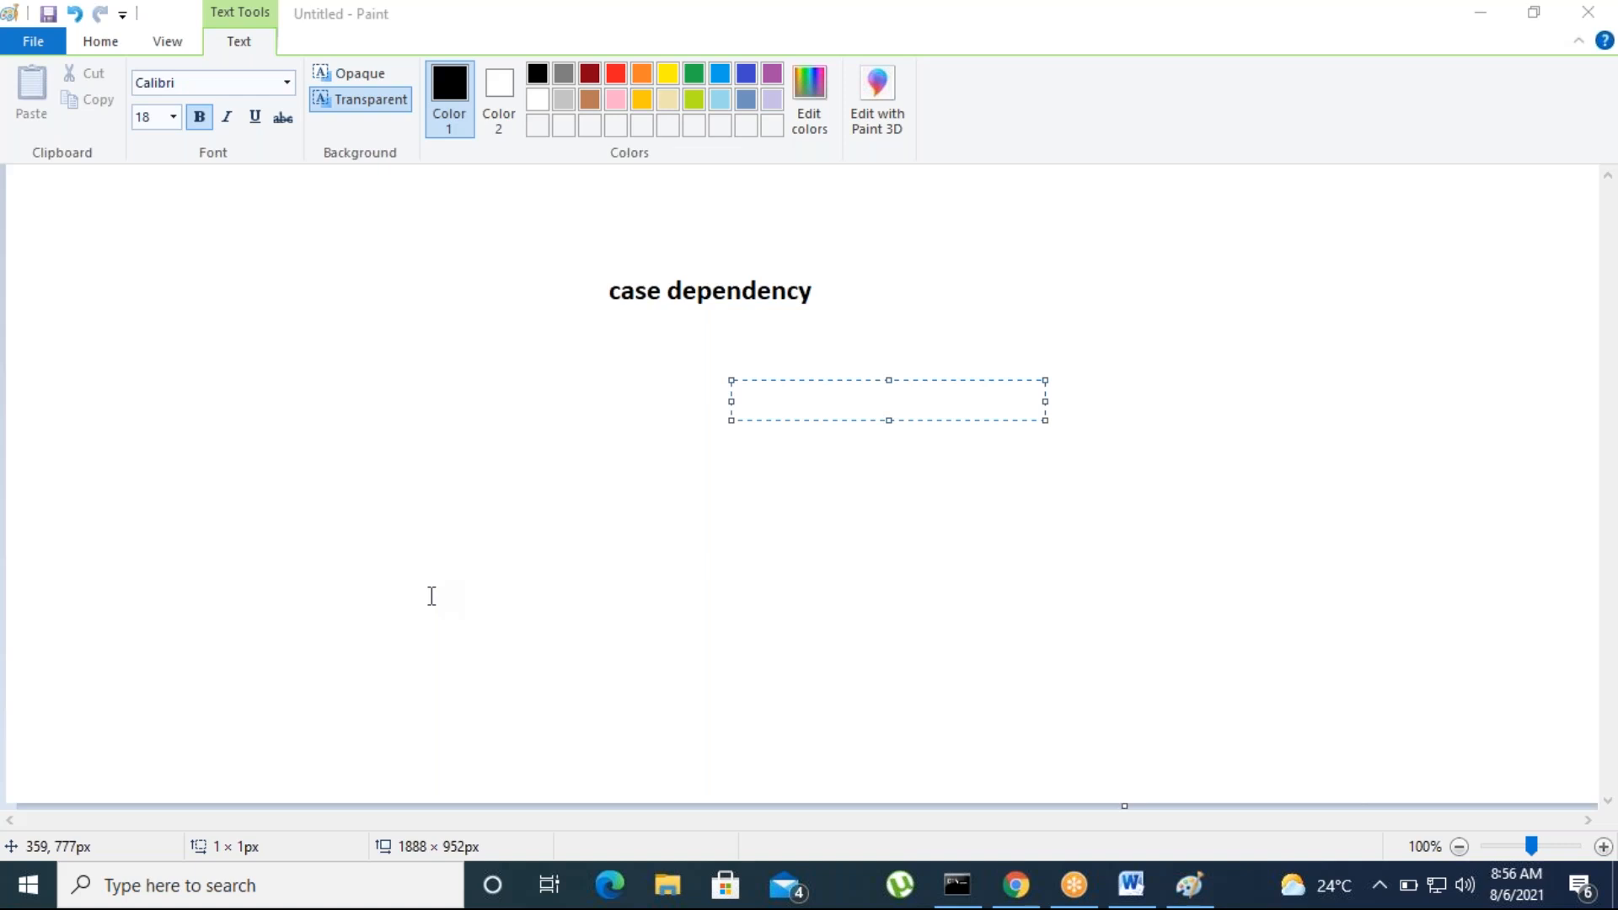
Write "Case" beneath the heading and "Case1" below it, indented to the right
left_click(568, 392)
left_click(569, 392)
type("Case")
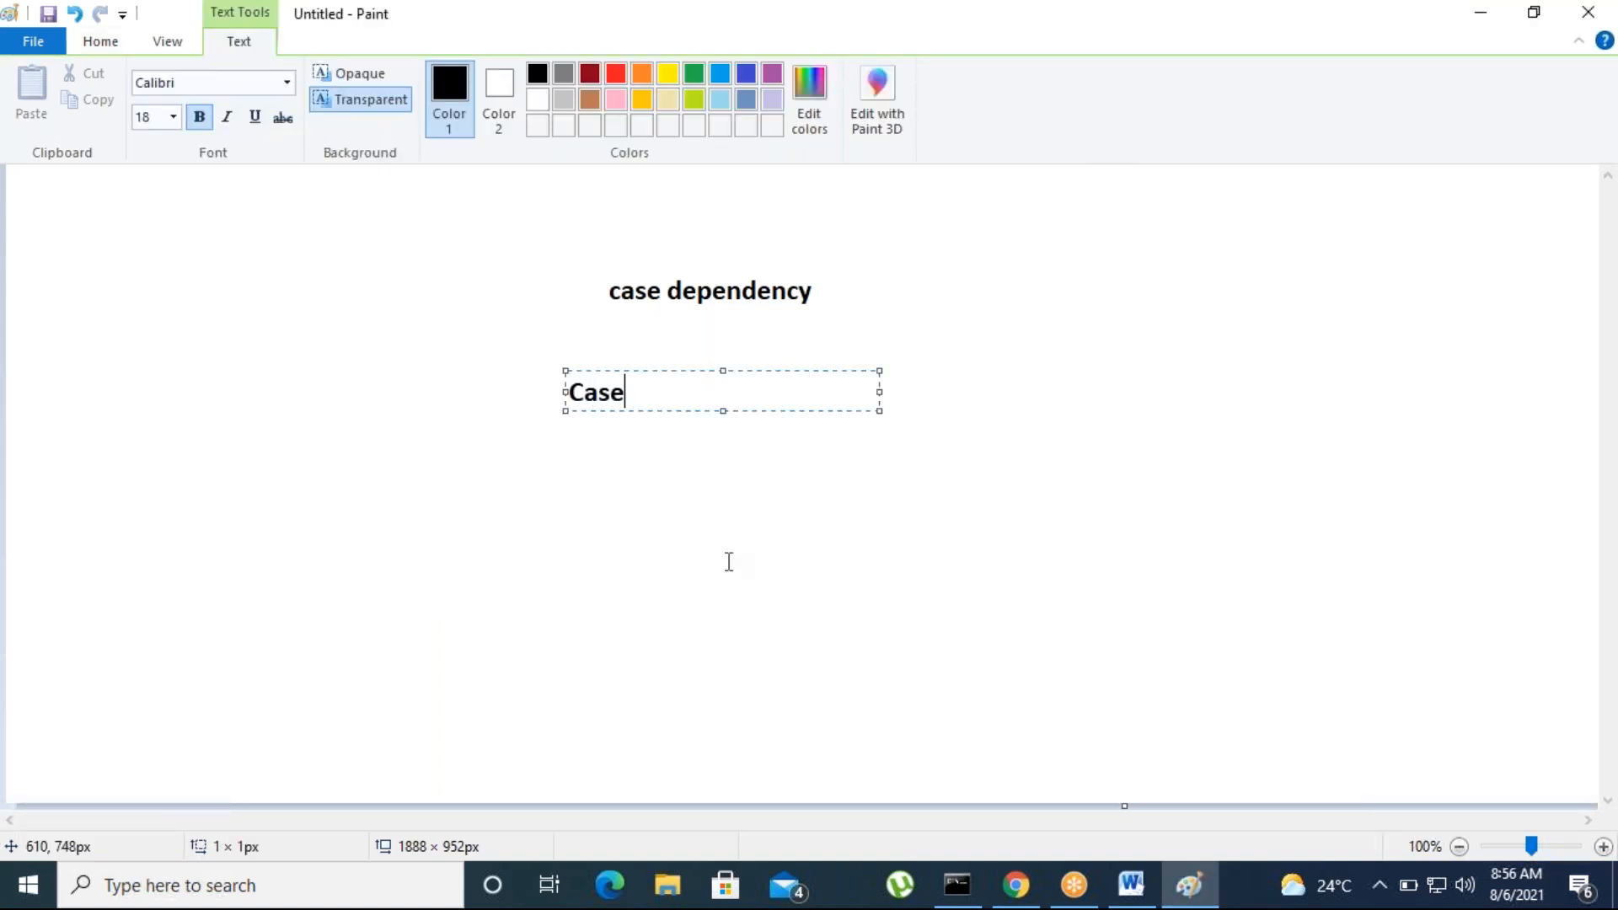
left_click(668, 528)
left_click(670, 513)
type("Case")
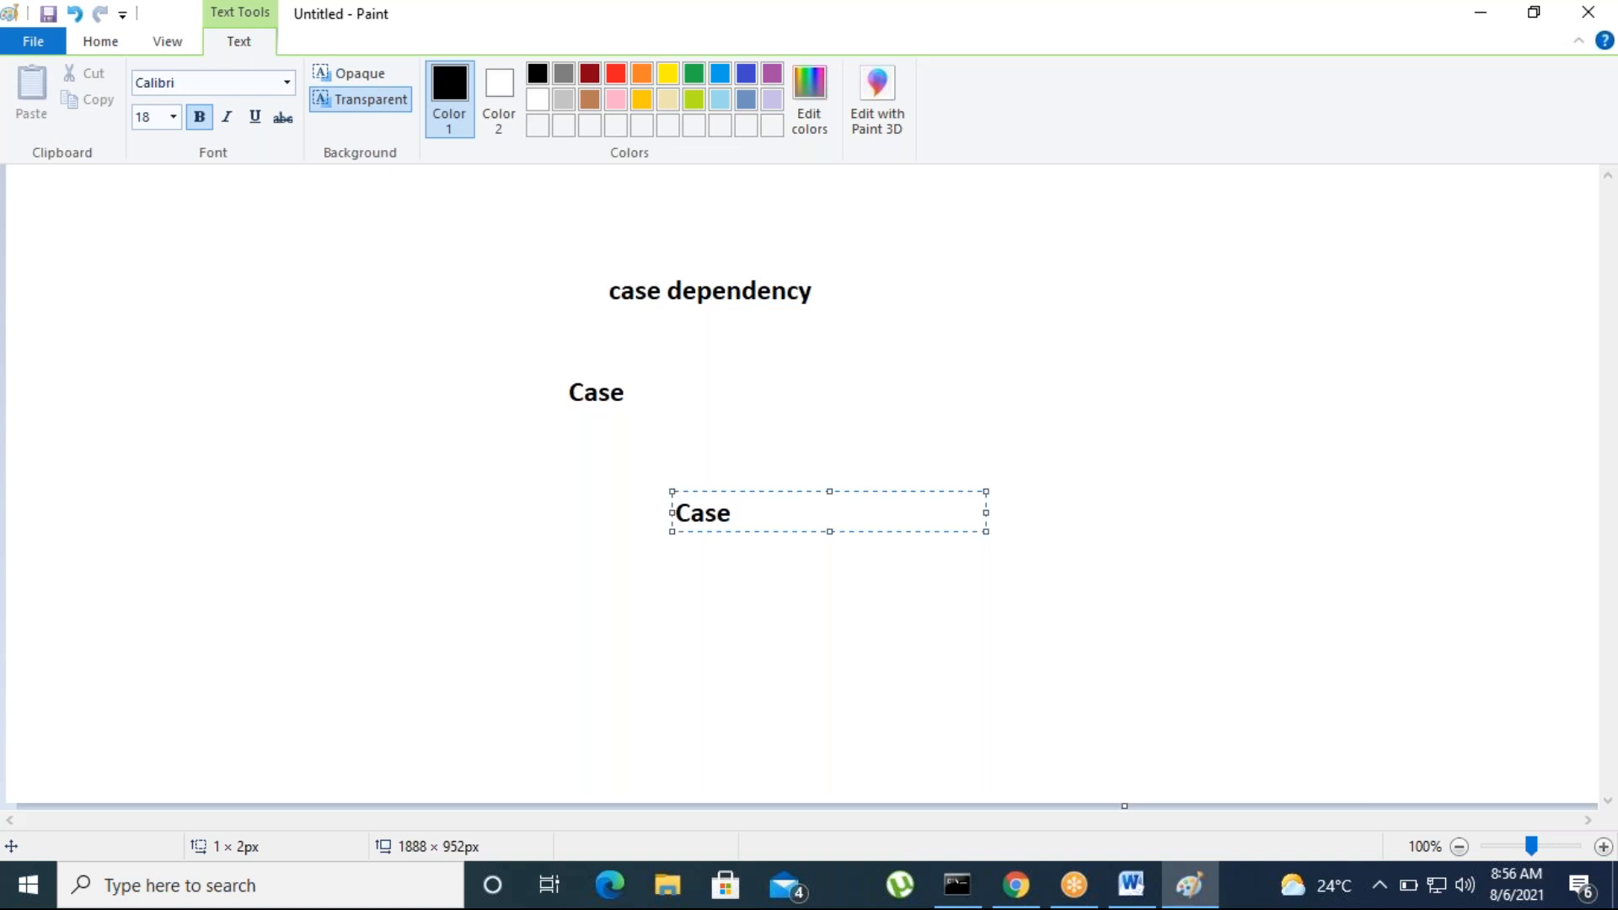
type("1")
left_click(629, 665)
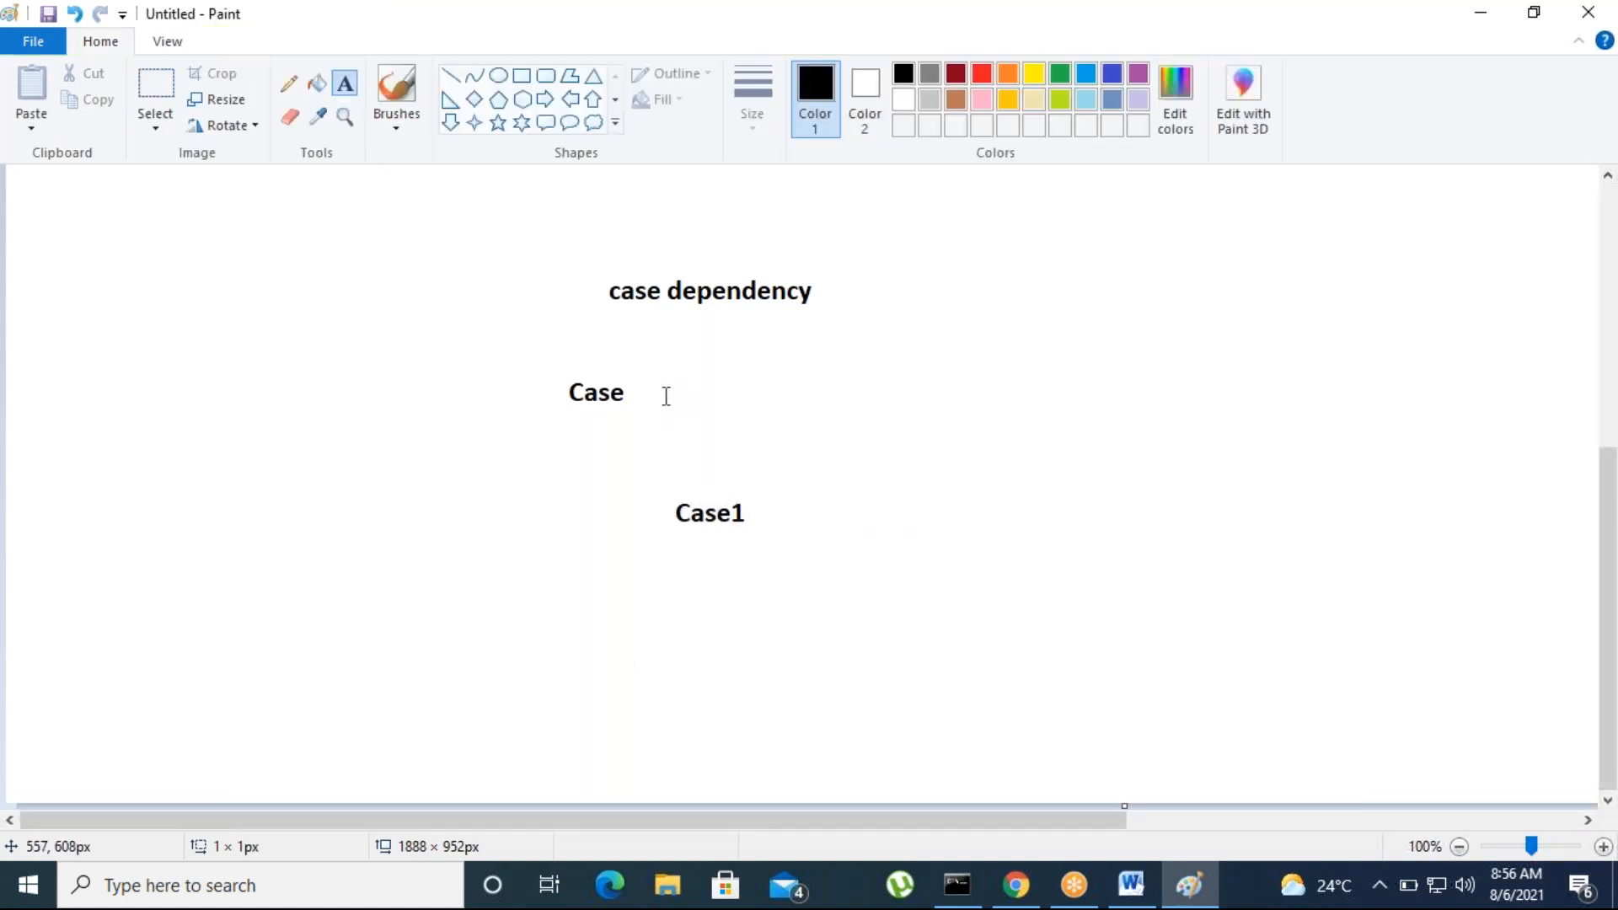
Add the label "----parent" beside the word Case
left_click(664, 376)
type("----")
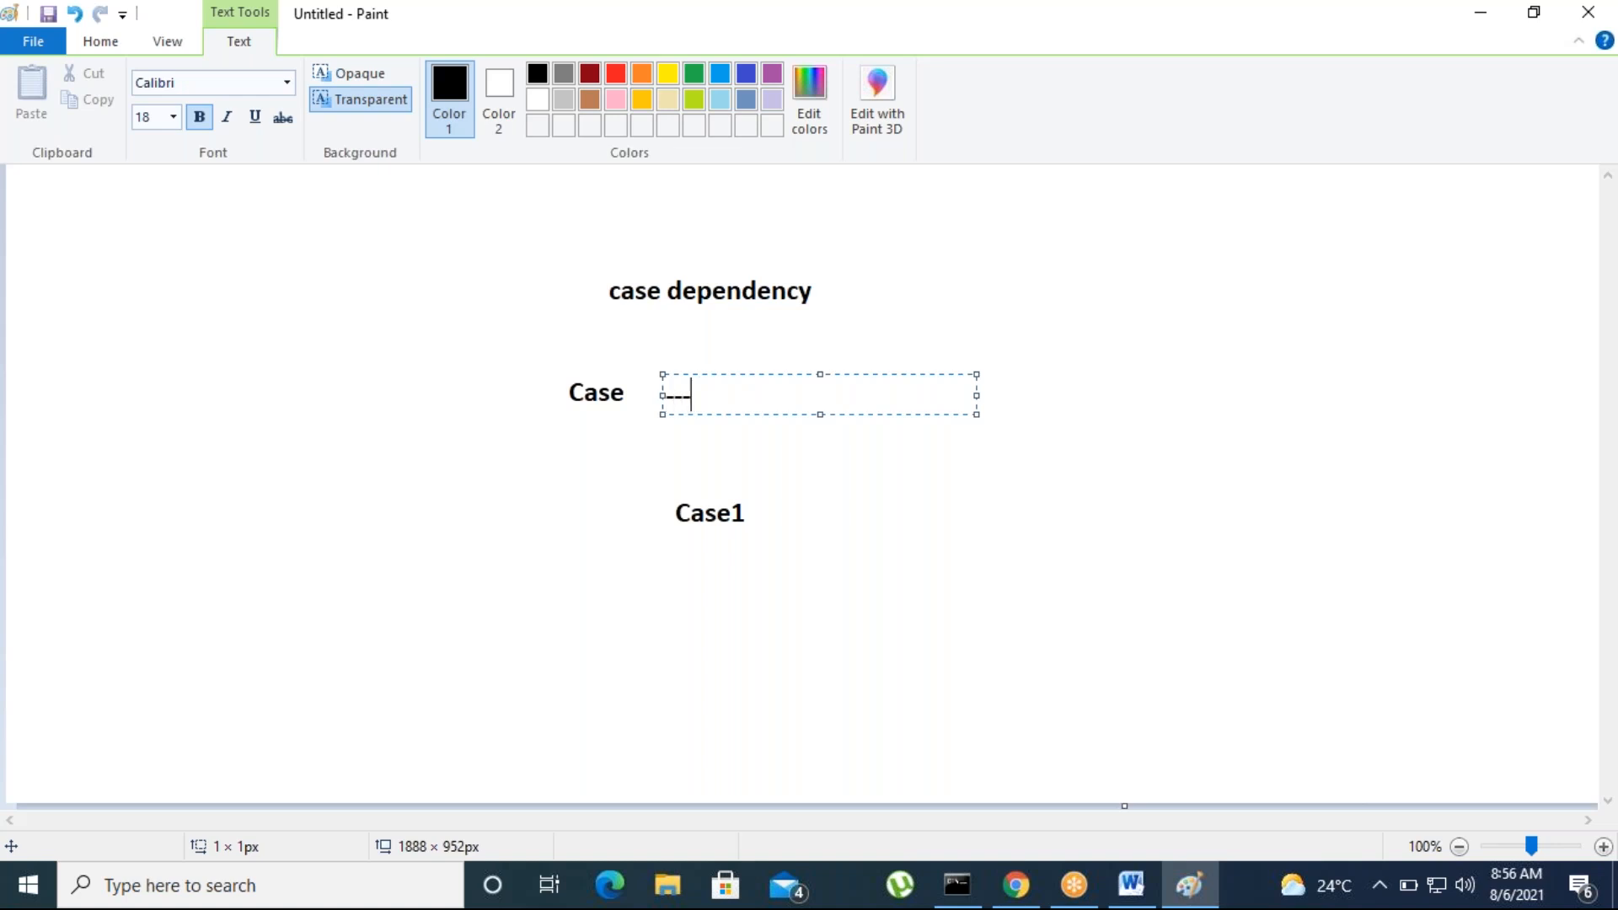
type("parent")
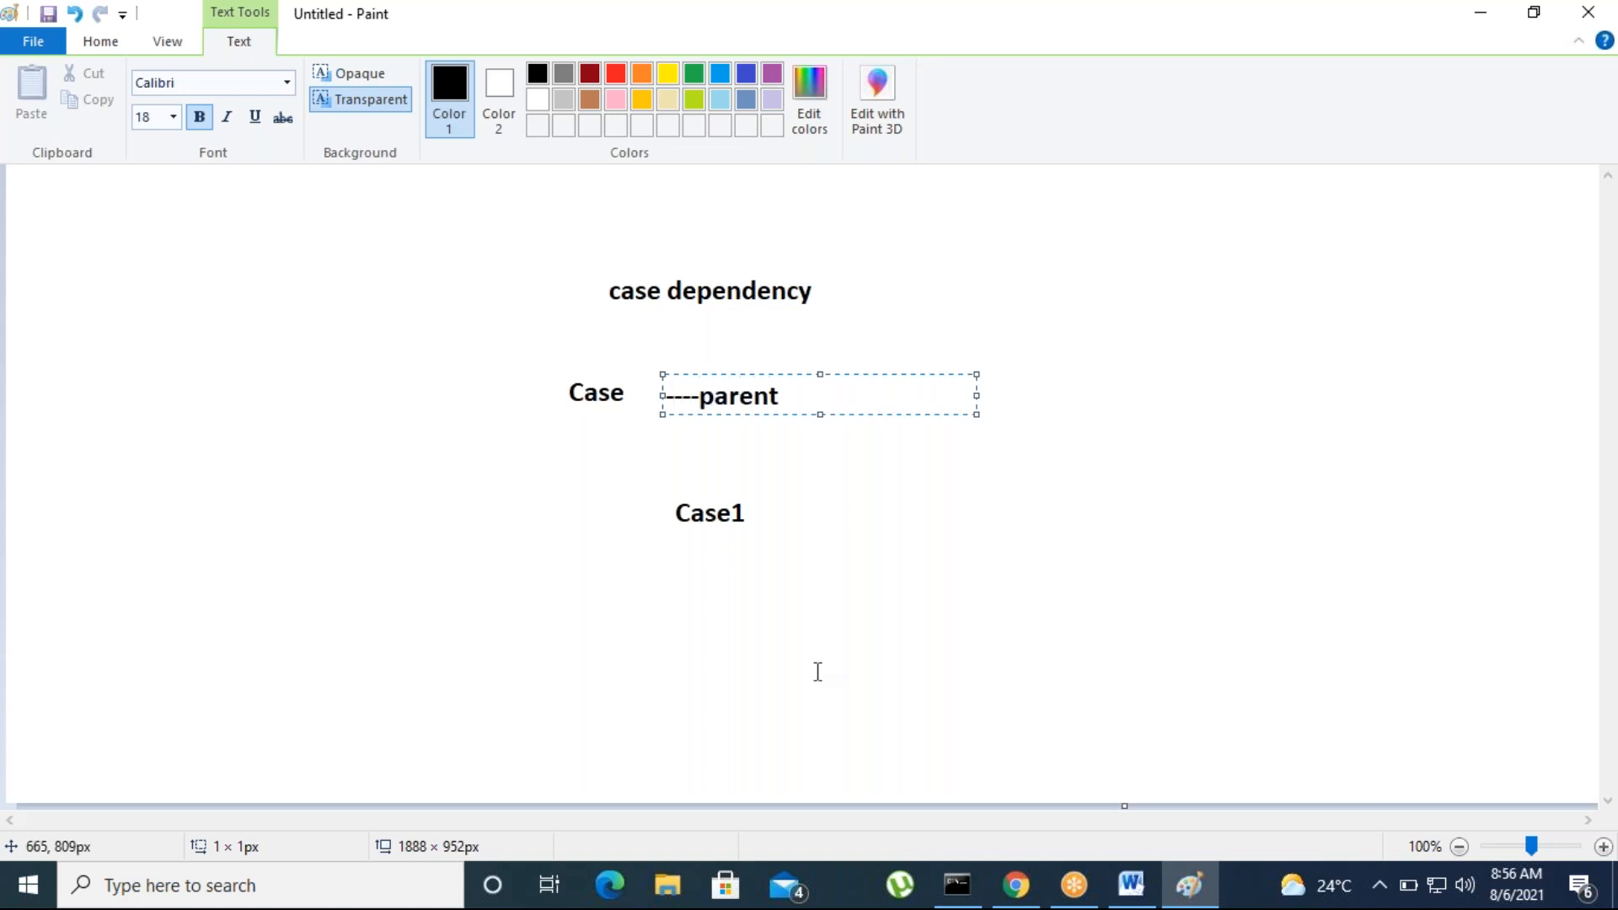
Add the label "---child case" beside Case1 and finish the text entry
left_click(818, 506)
left_click(792, 506)
type("-")
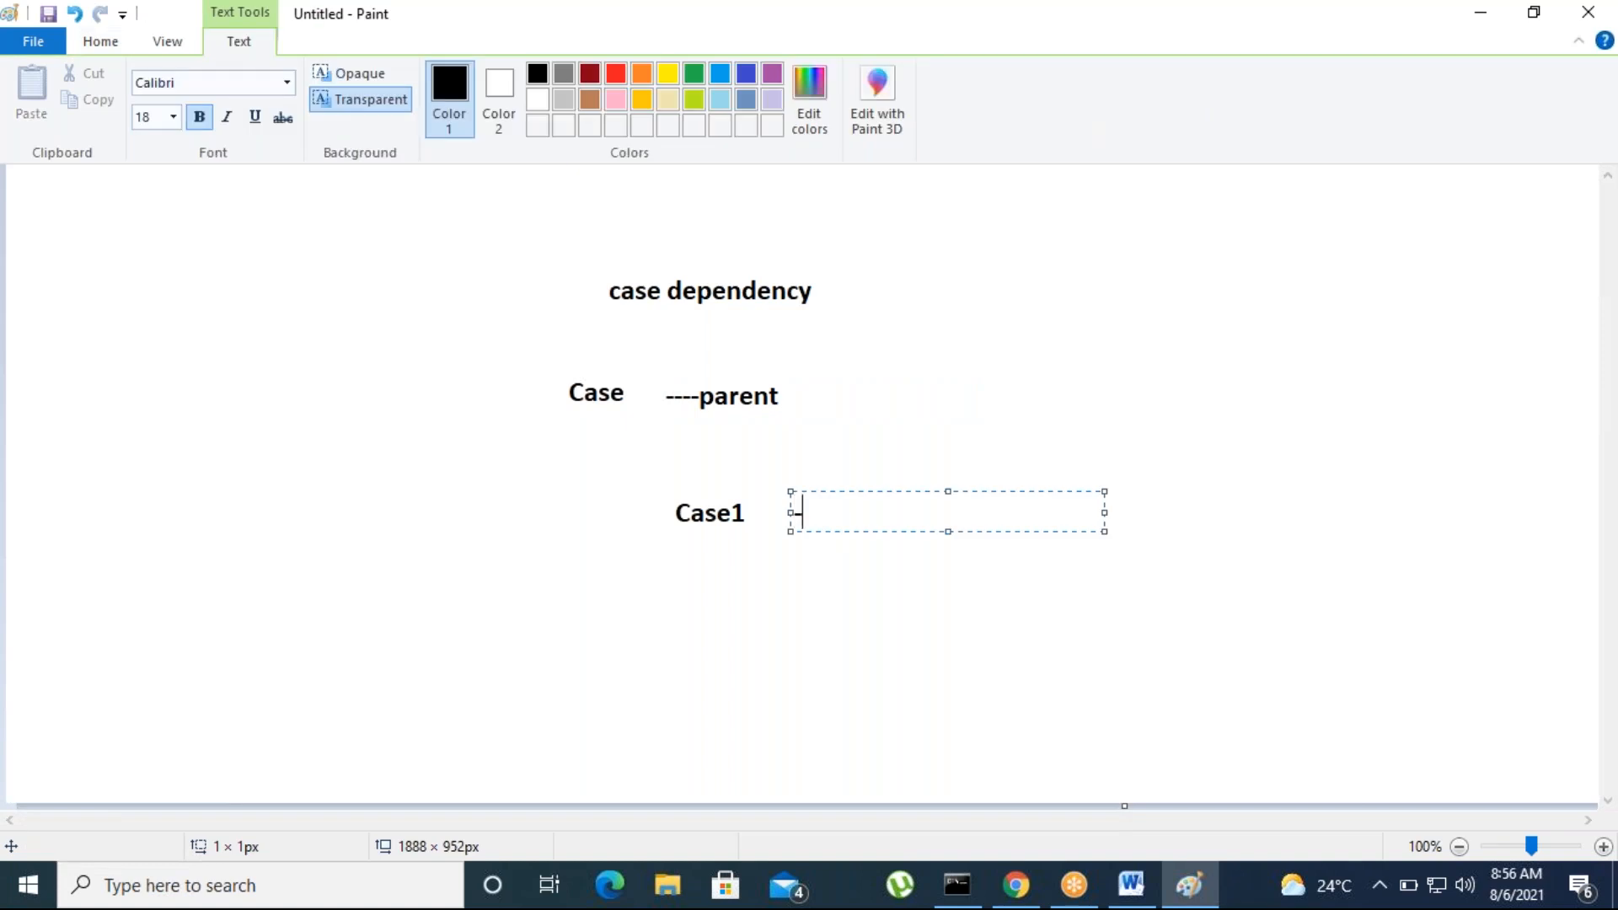
type("--child case")
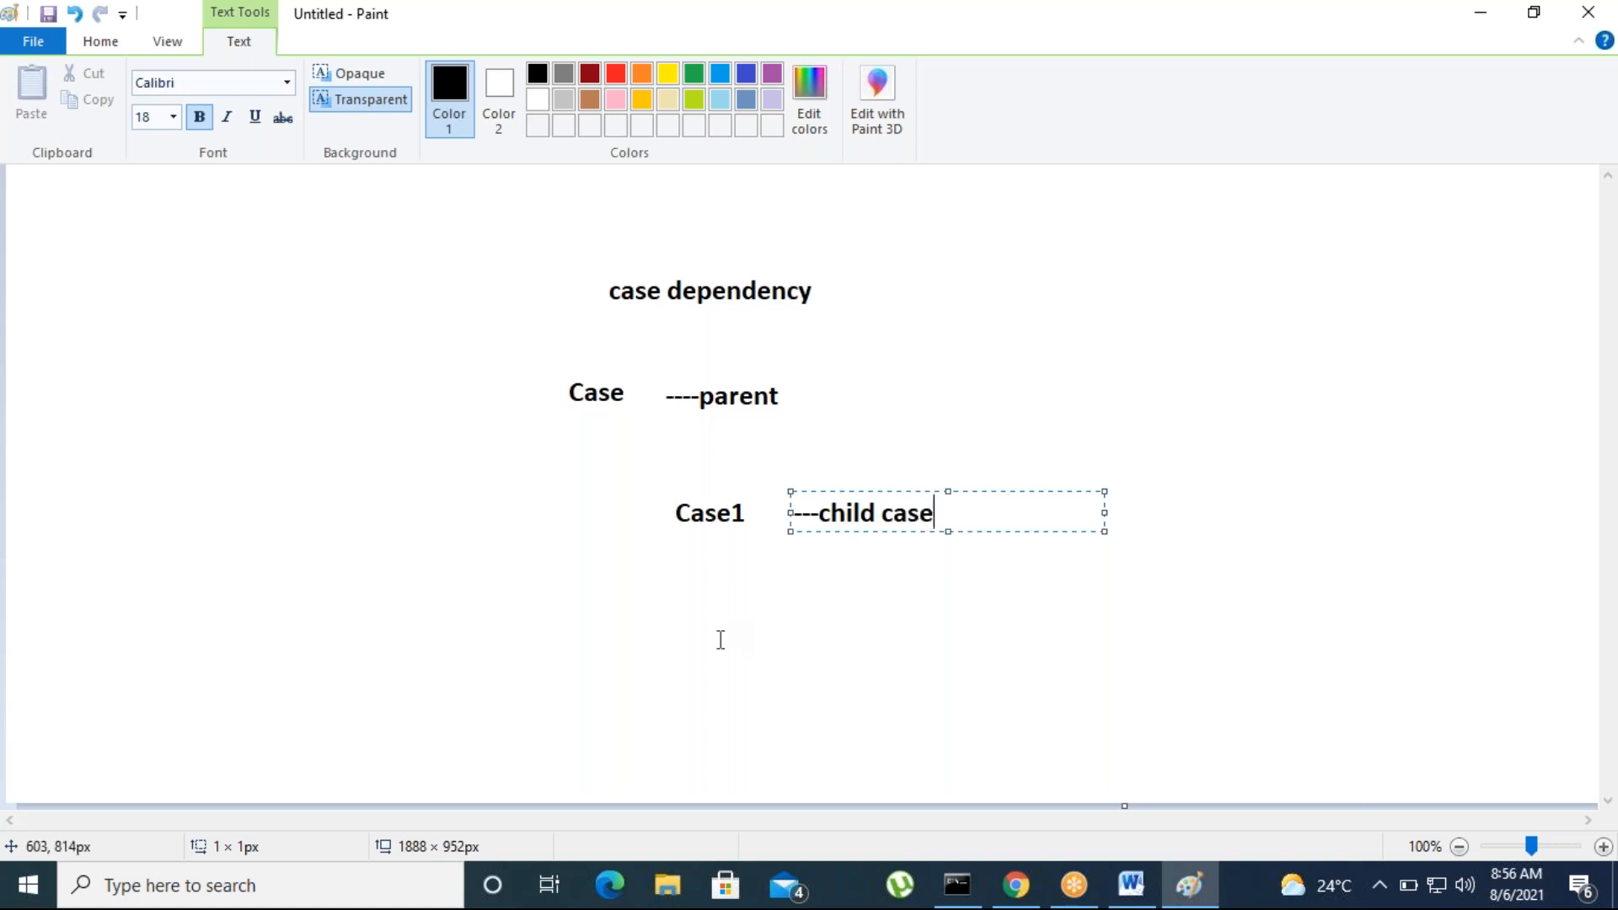
left_click(634, 390)
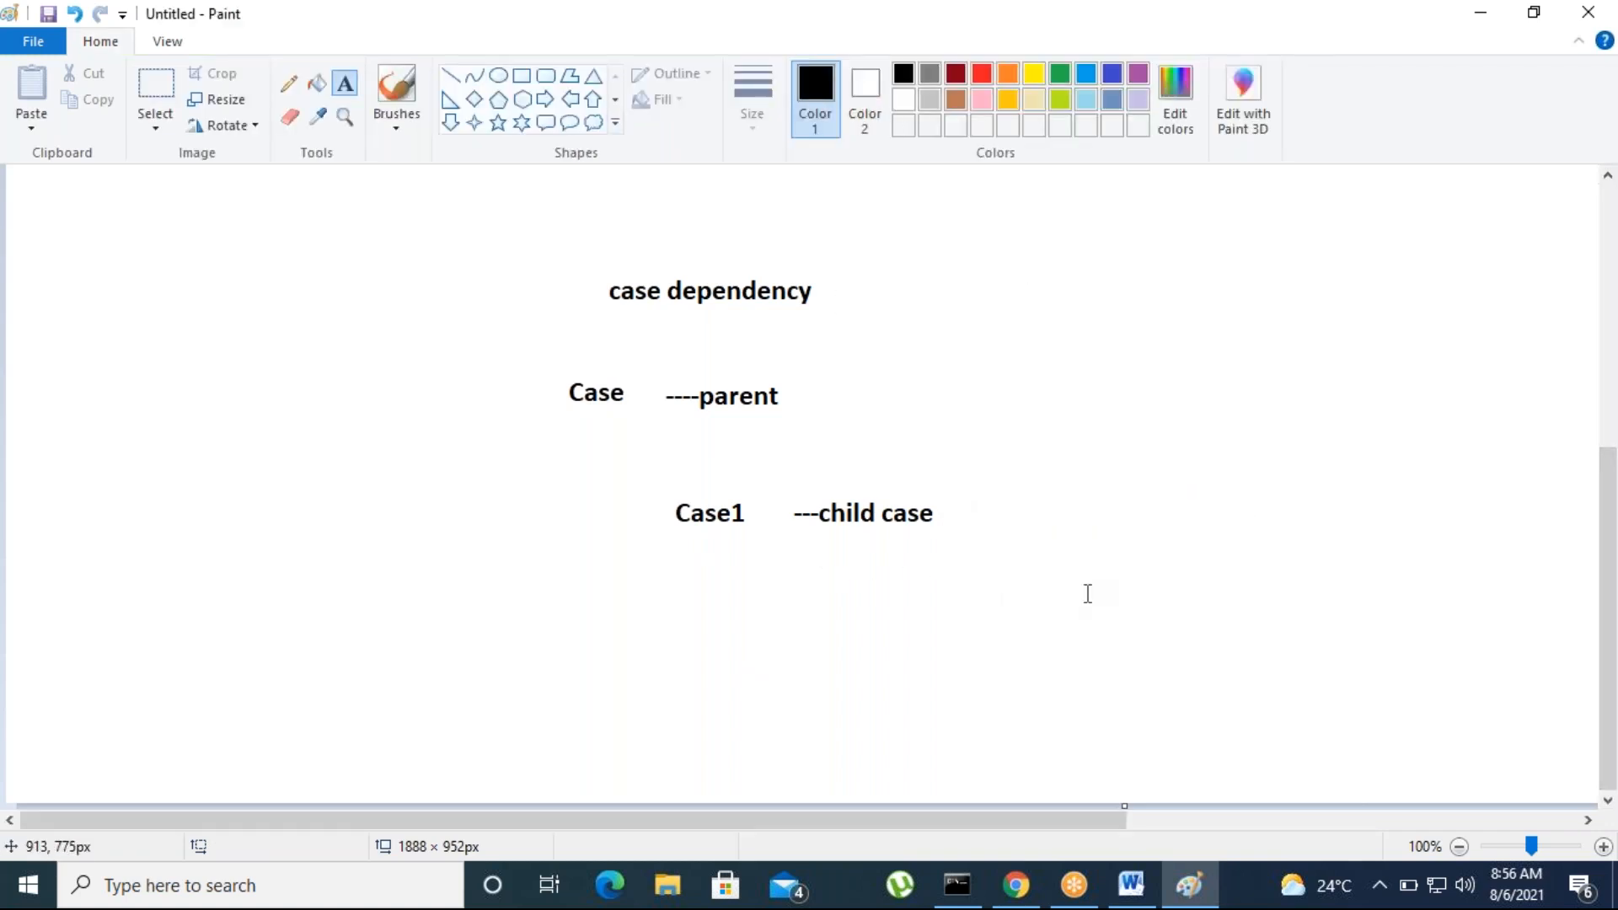
left_click(1124, 432)
left_click(1121, 586)
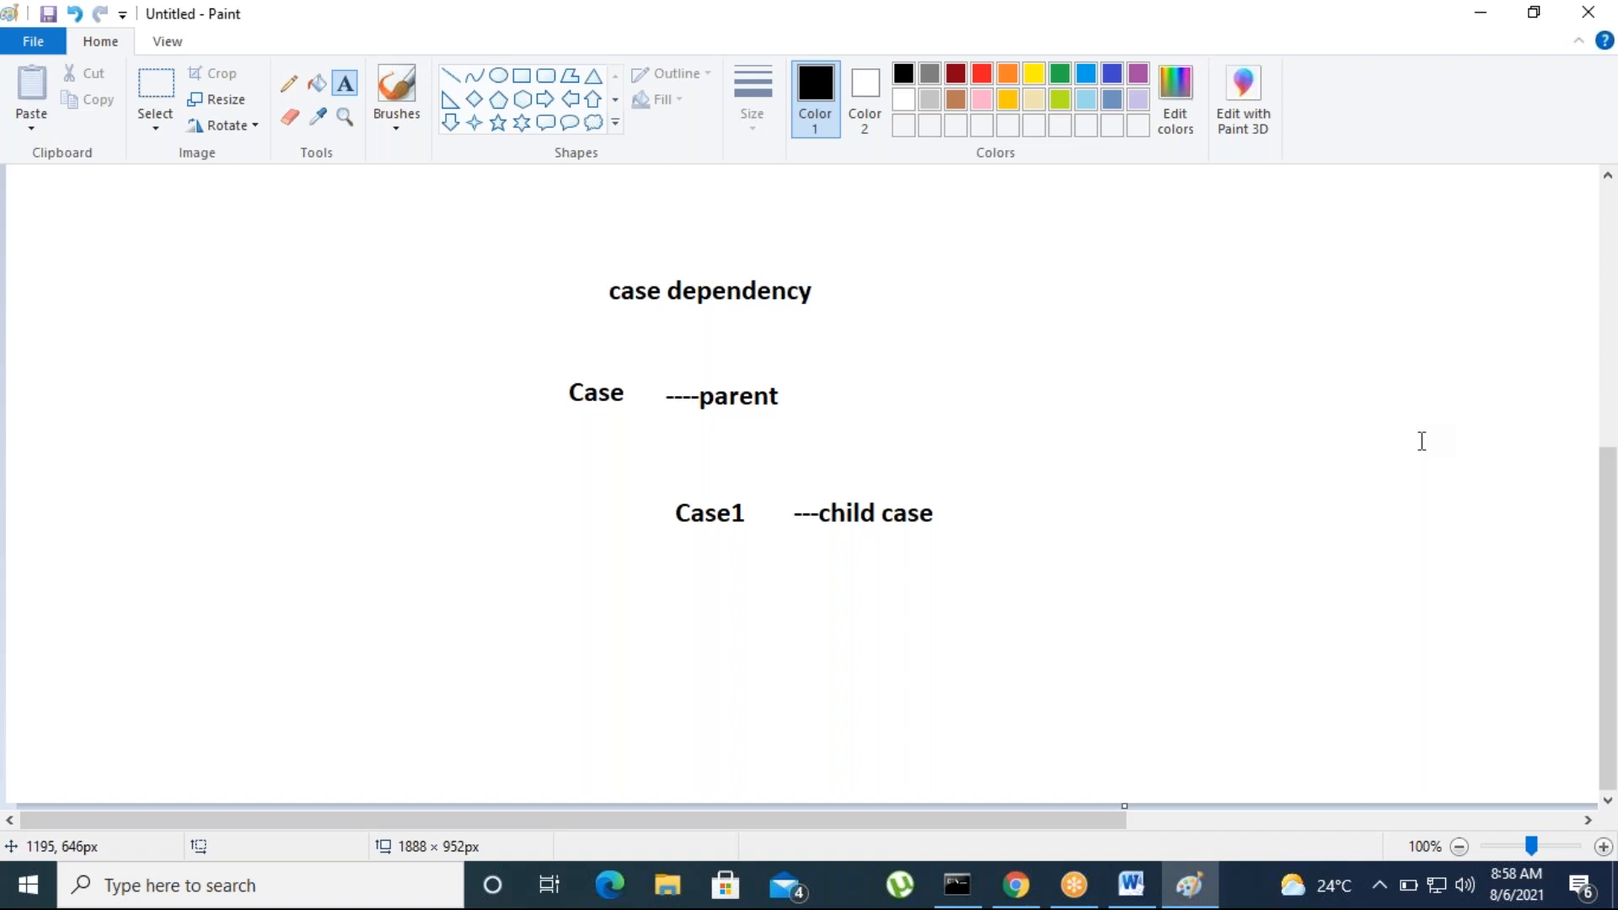
Switch to Pega Dev Studio, close the open Loanpro case discarding its unsaved changes, and collapse the Loanpro class in the App explorer
left_click(1015, 885)
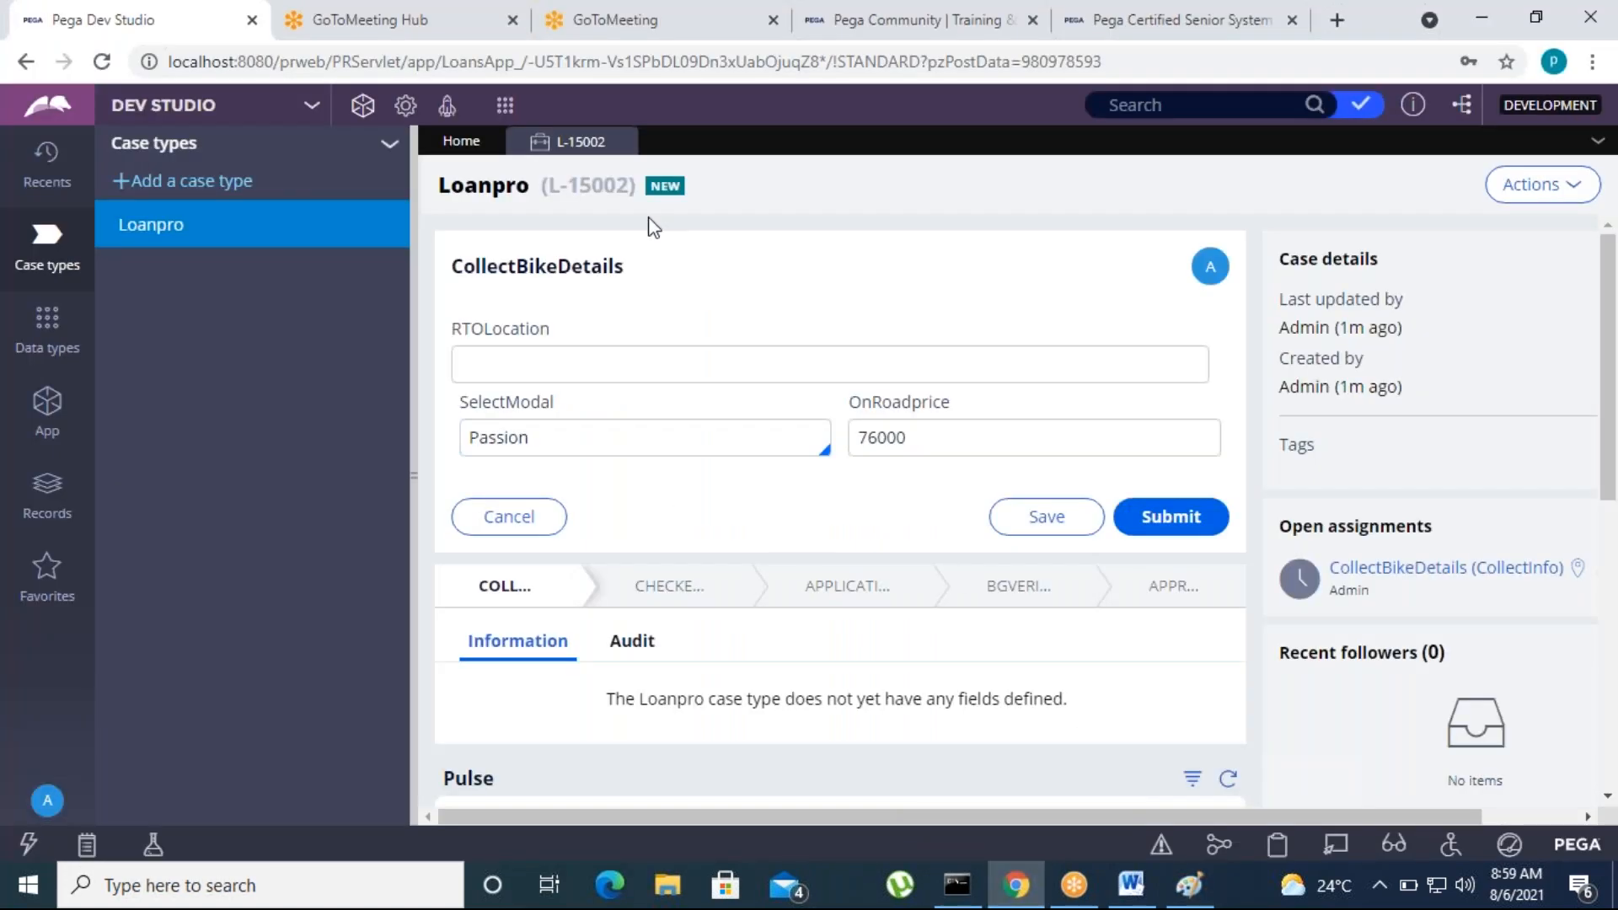
left_click(621, 141)
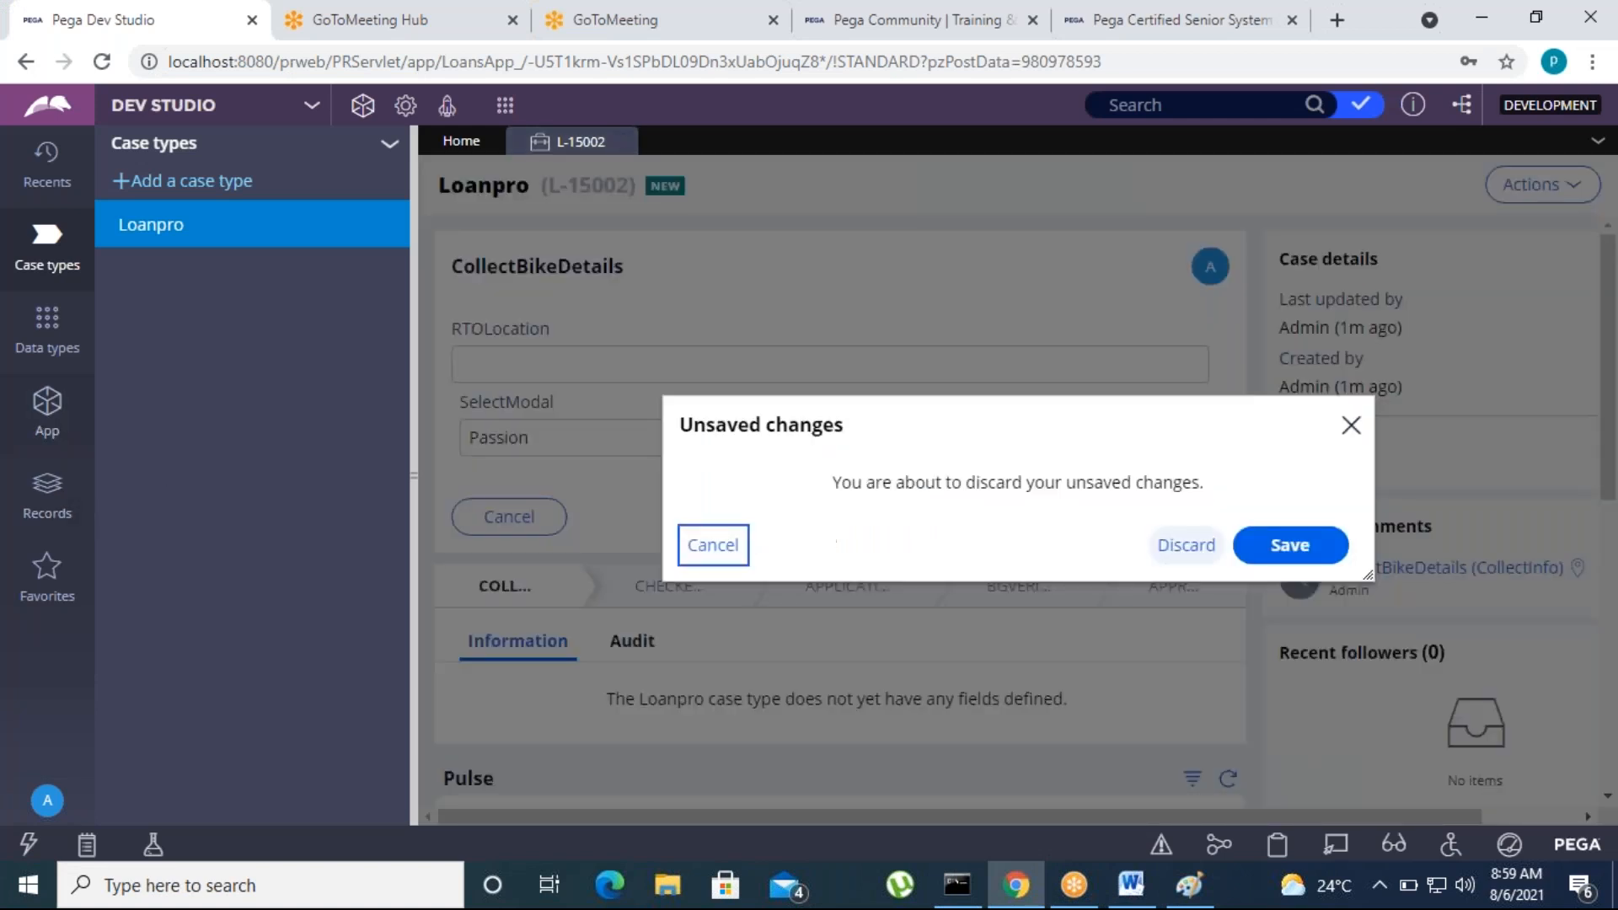
left_click(1188, 546)
left_click(47, 421)
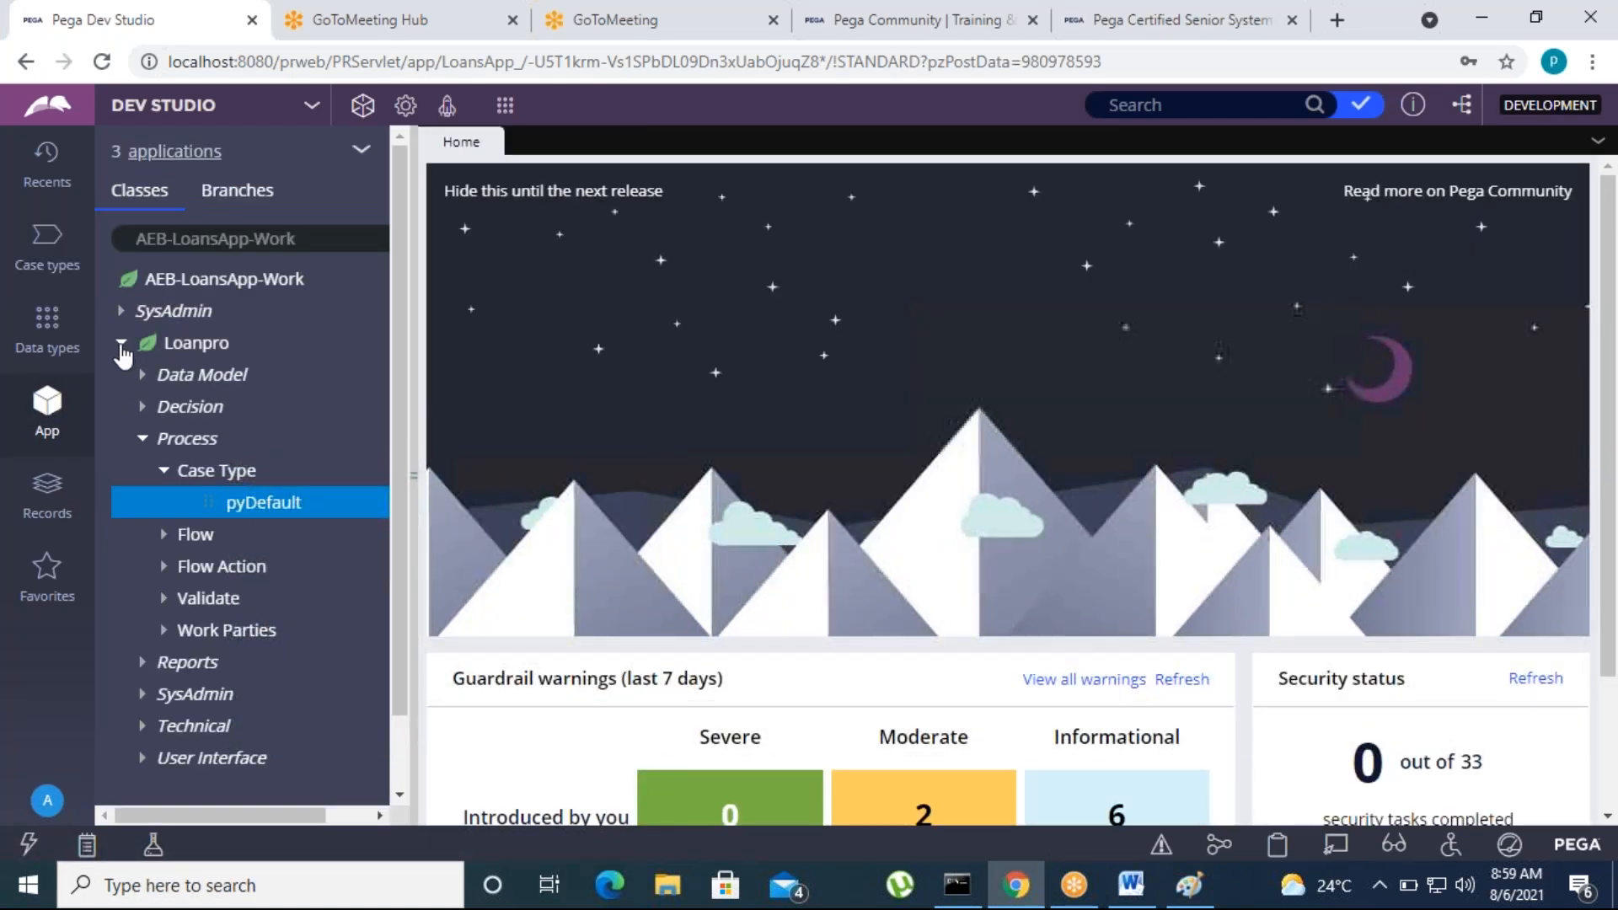
left_click(121, 344)
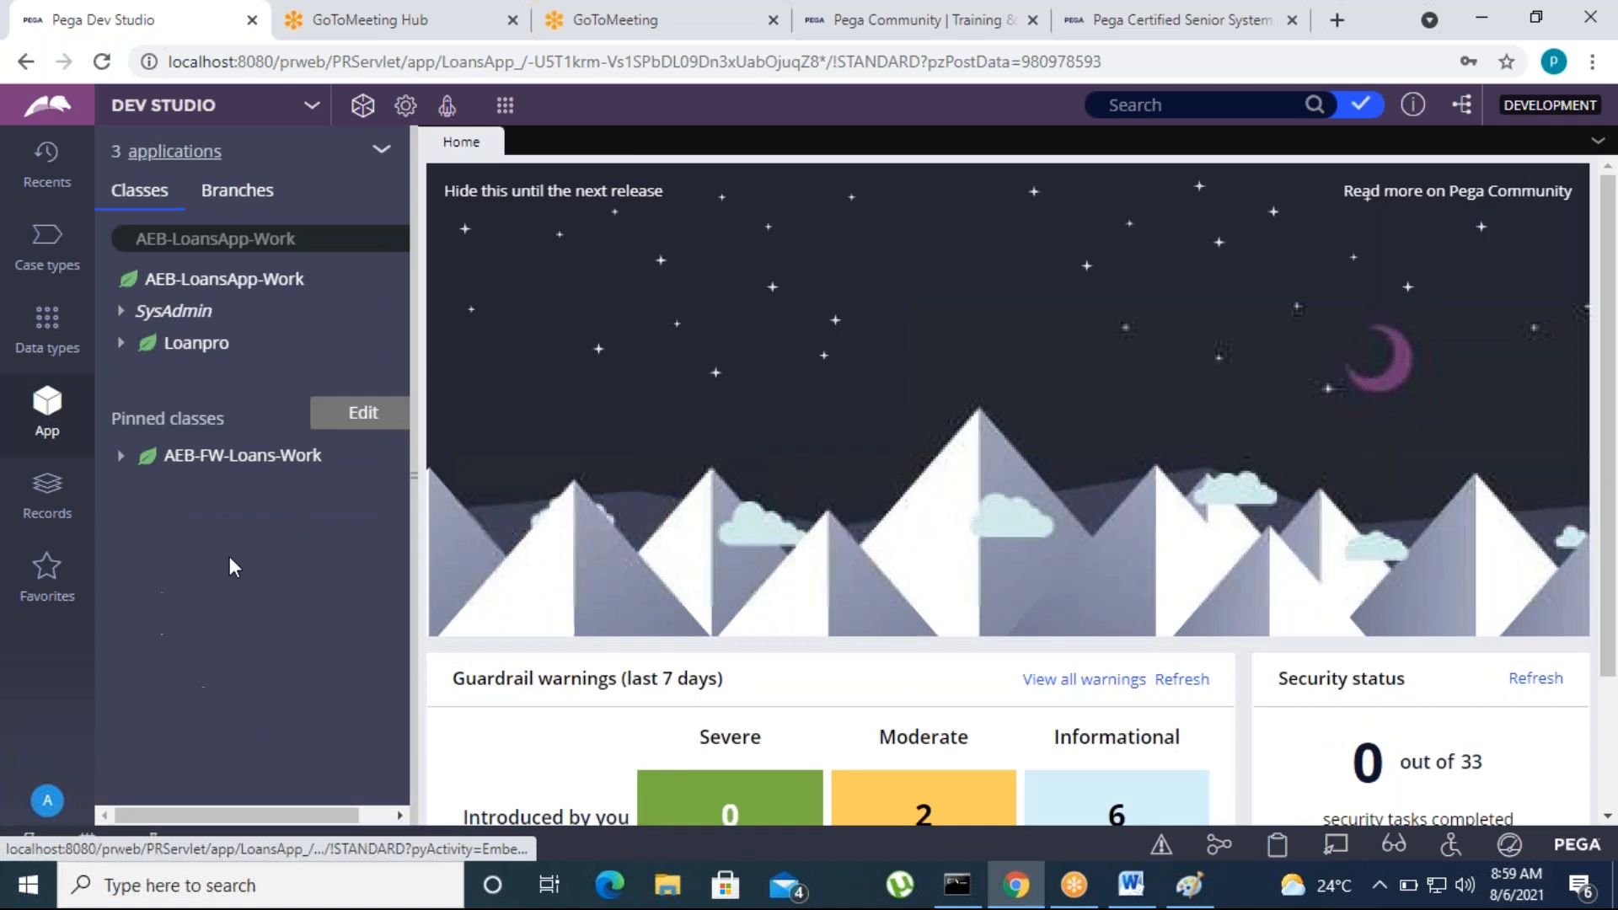
View the Loanpro case life cycle, close the case type, and return to the application's class list
left_click(38, 269)
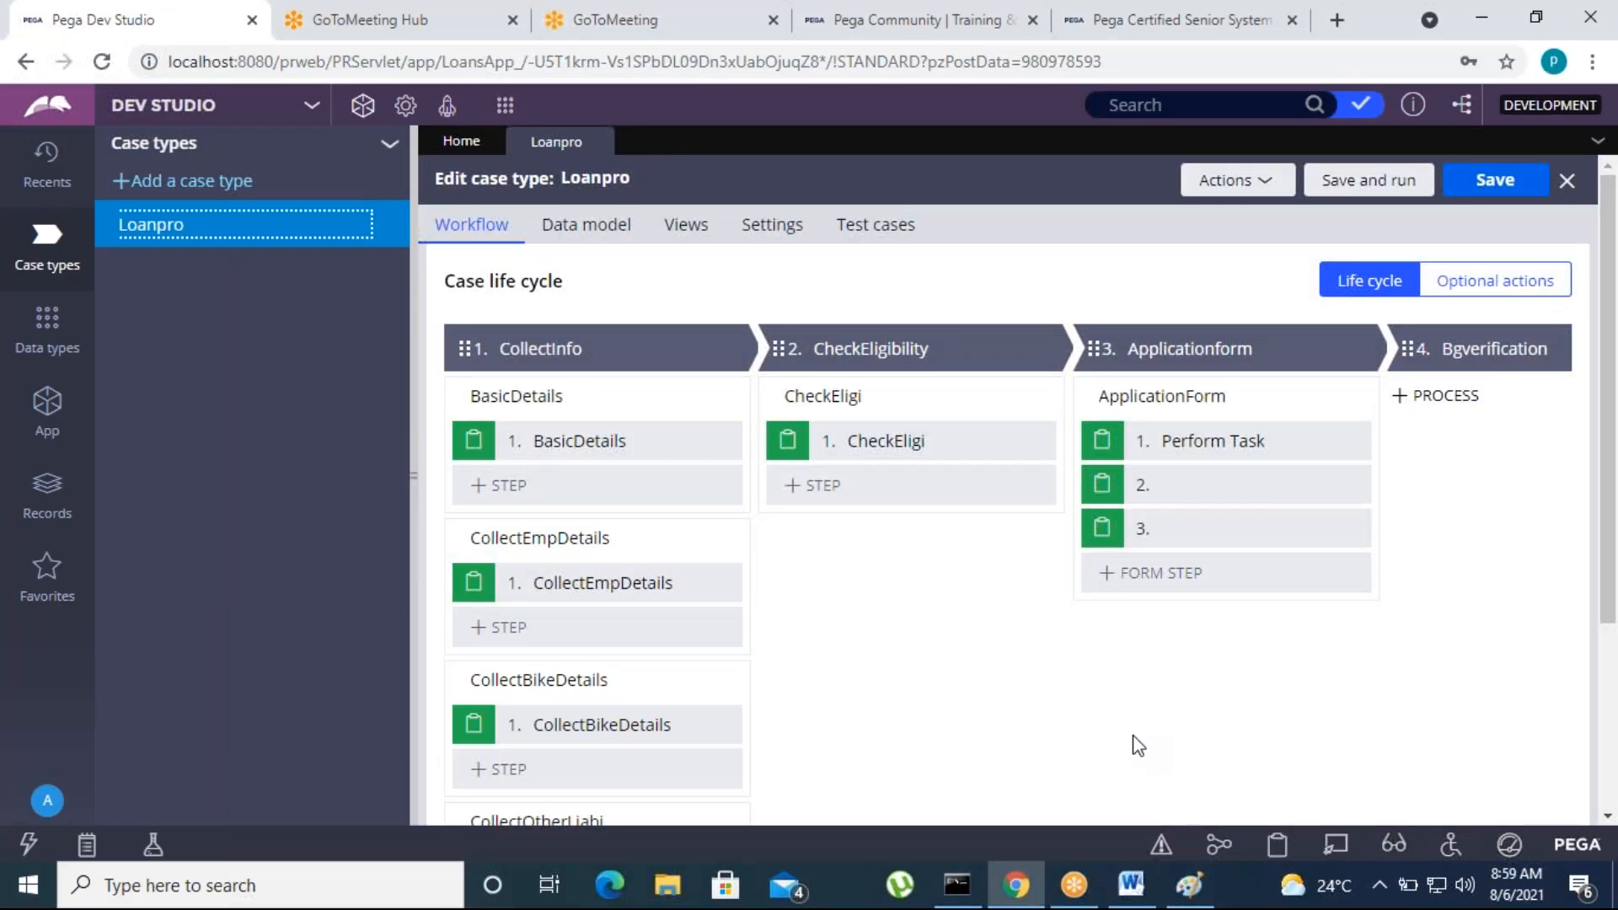
left_click(602, 143)
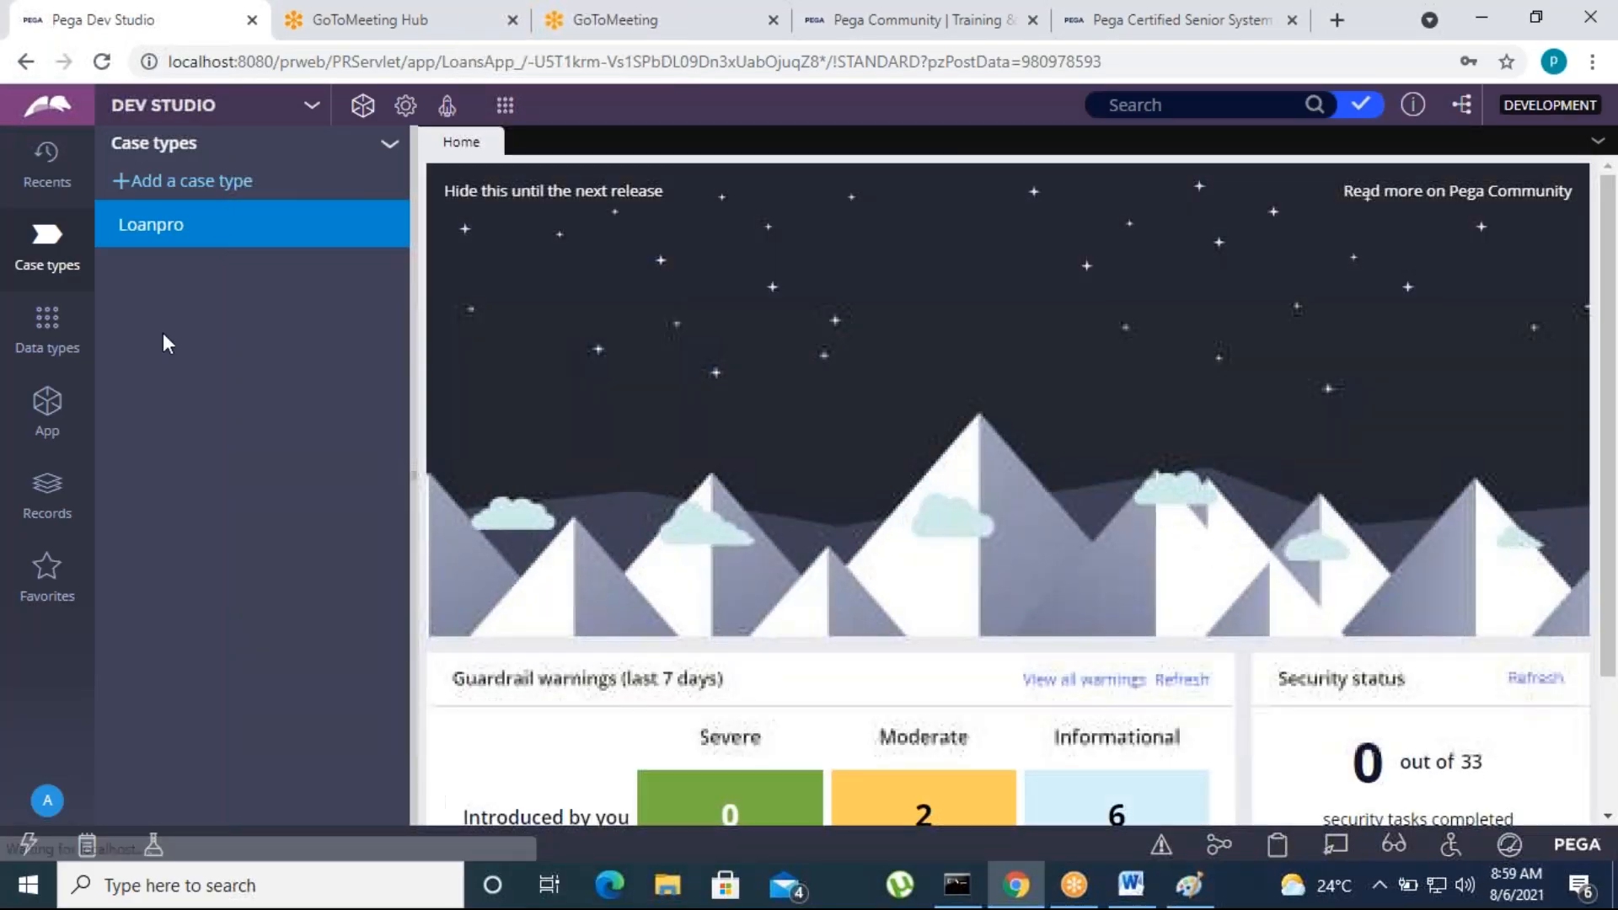
left_click(47, 408)
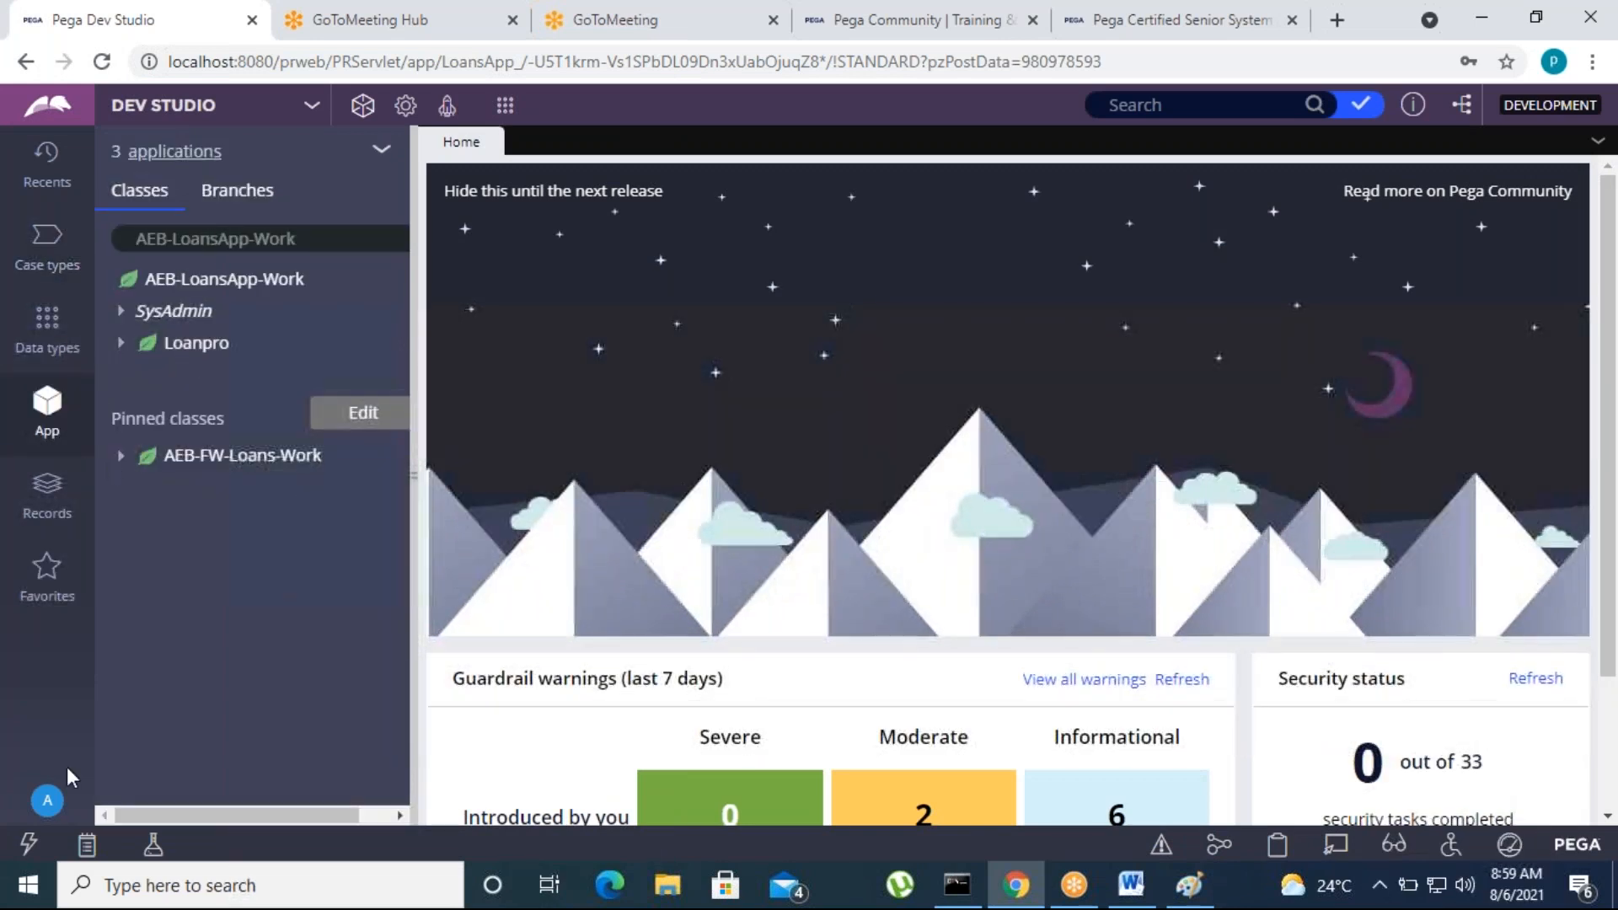
Log off and sign in to the BCards application with its administrator user name and account password
left_click(48, 799)
left_click(66, 767)
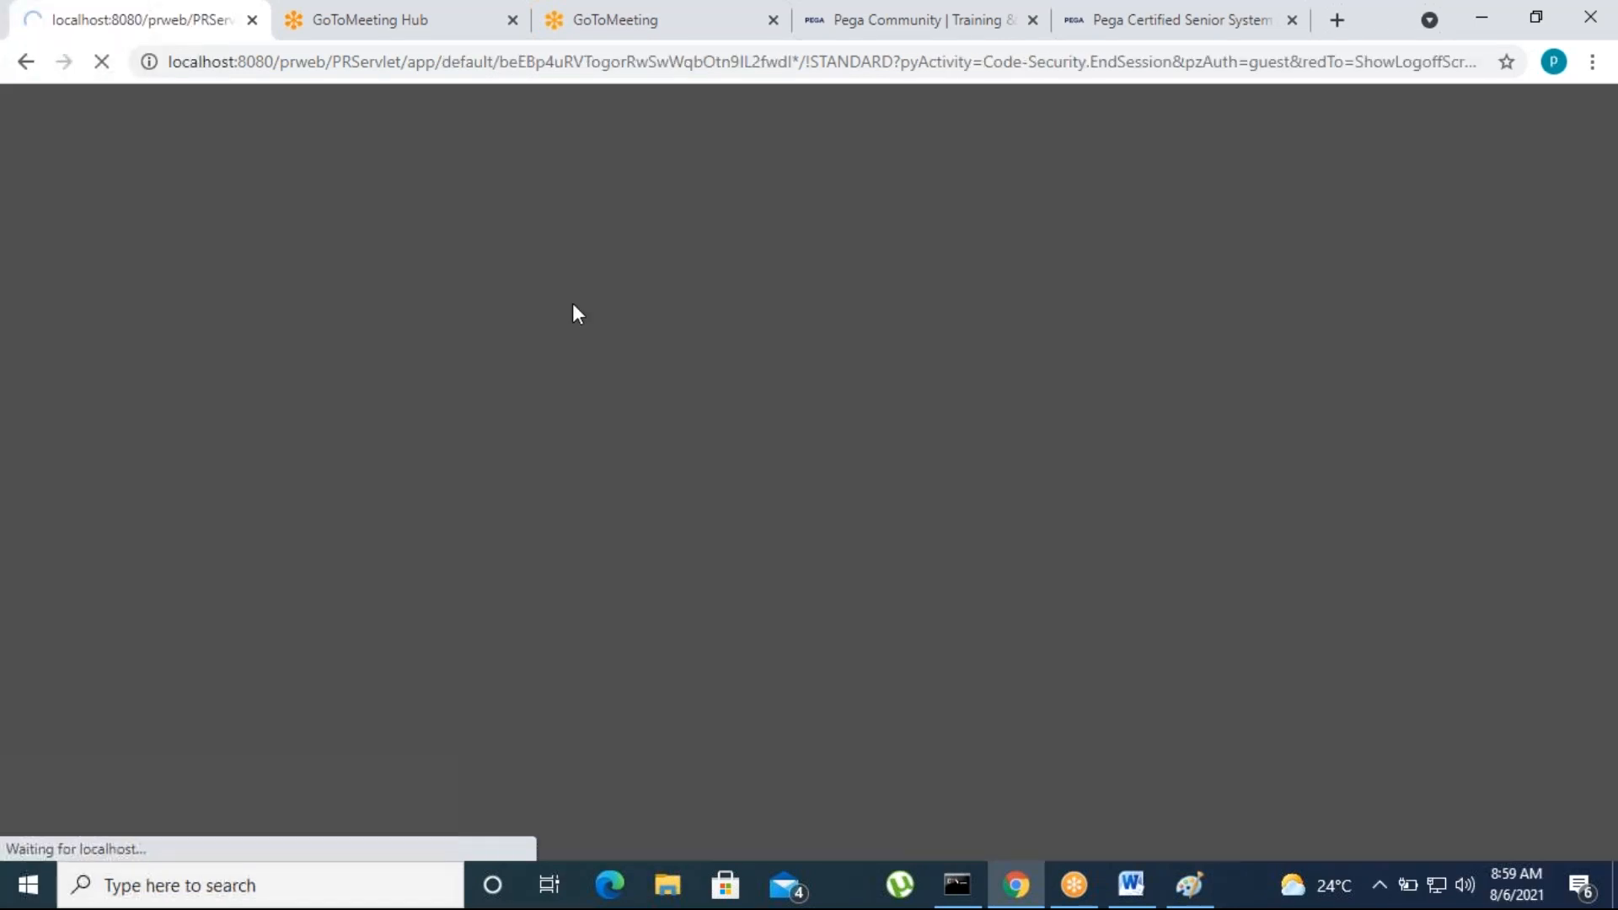
left_click(645, 375)
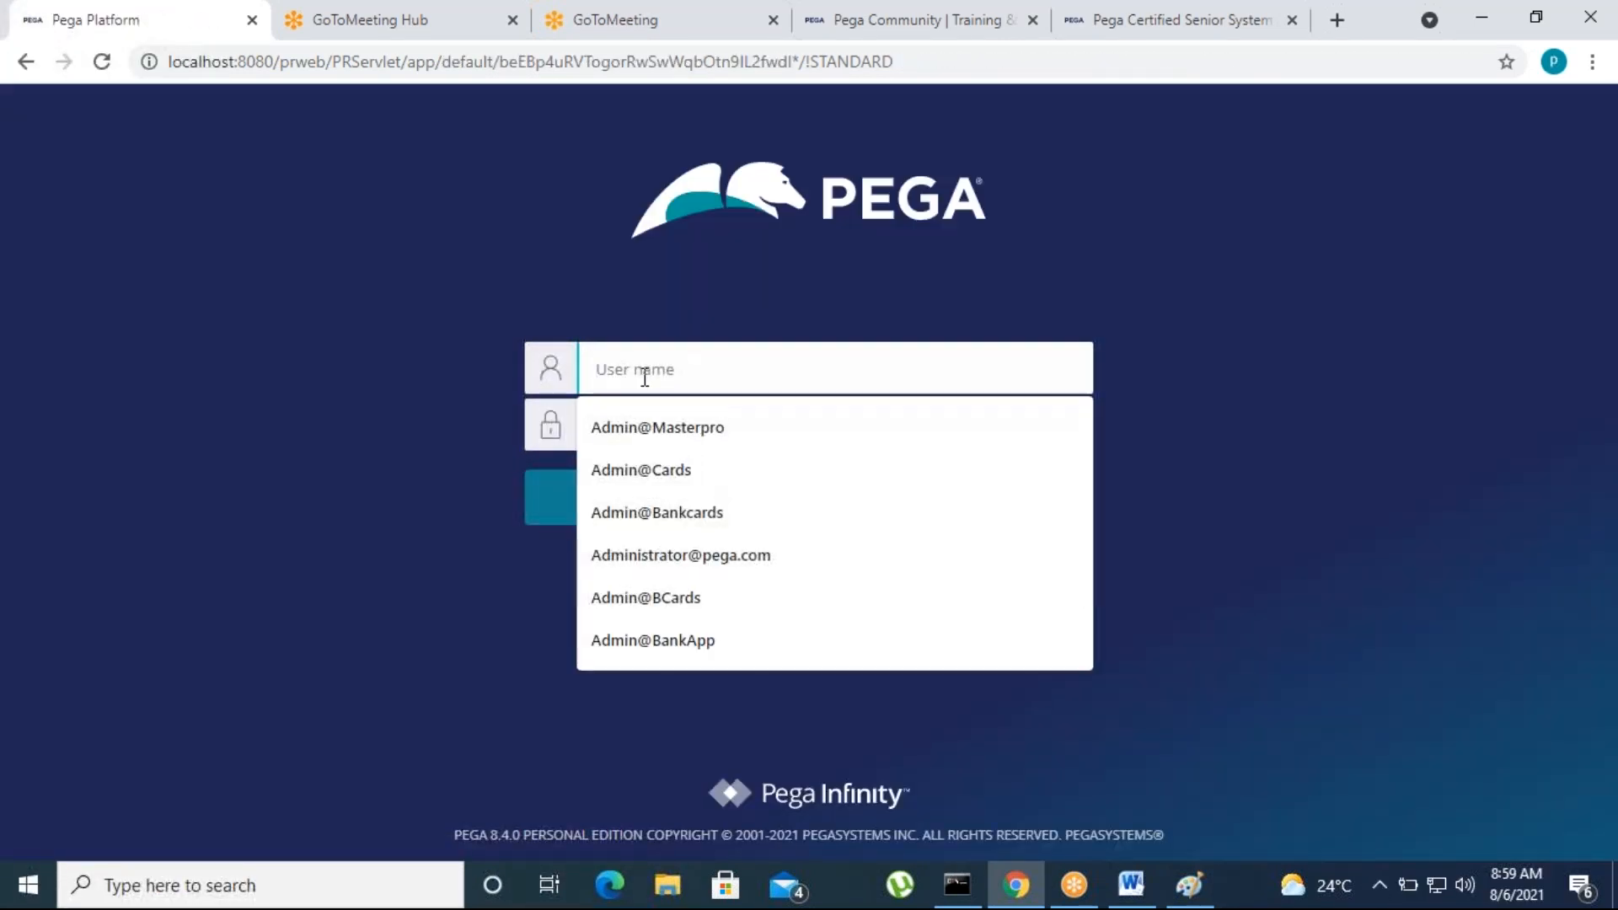
type("Admin@")
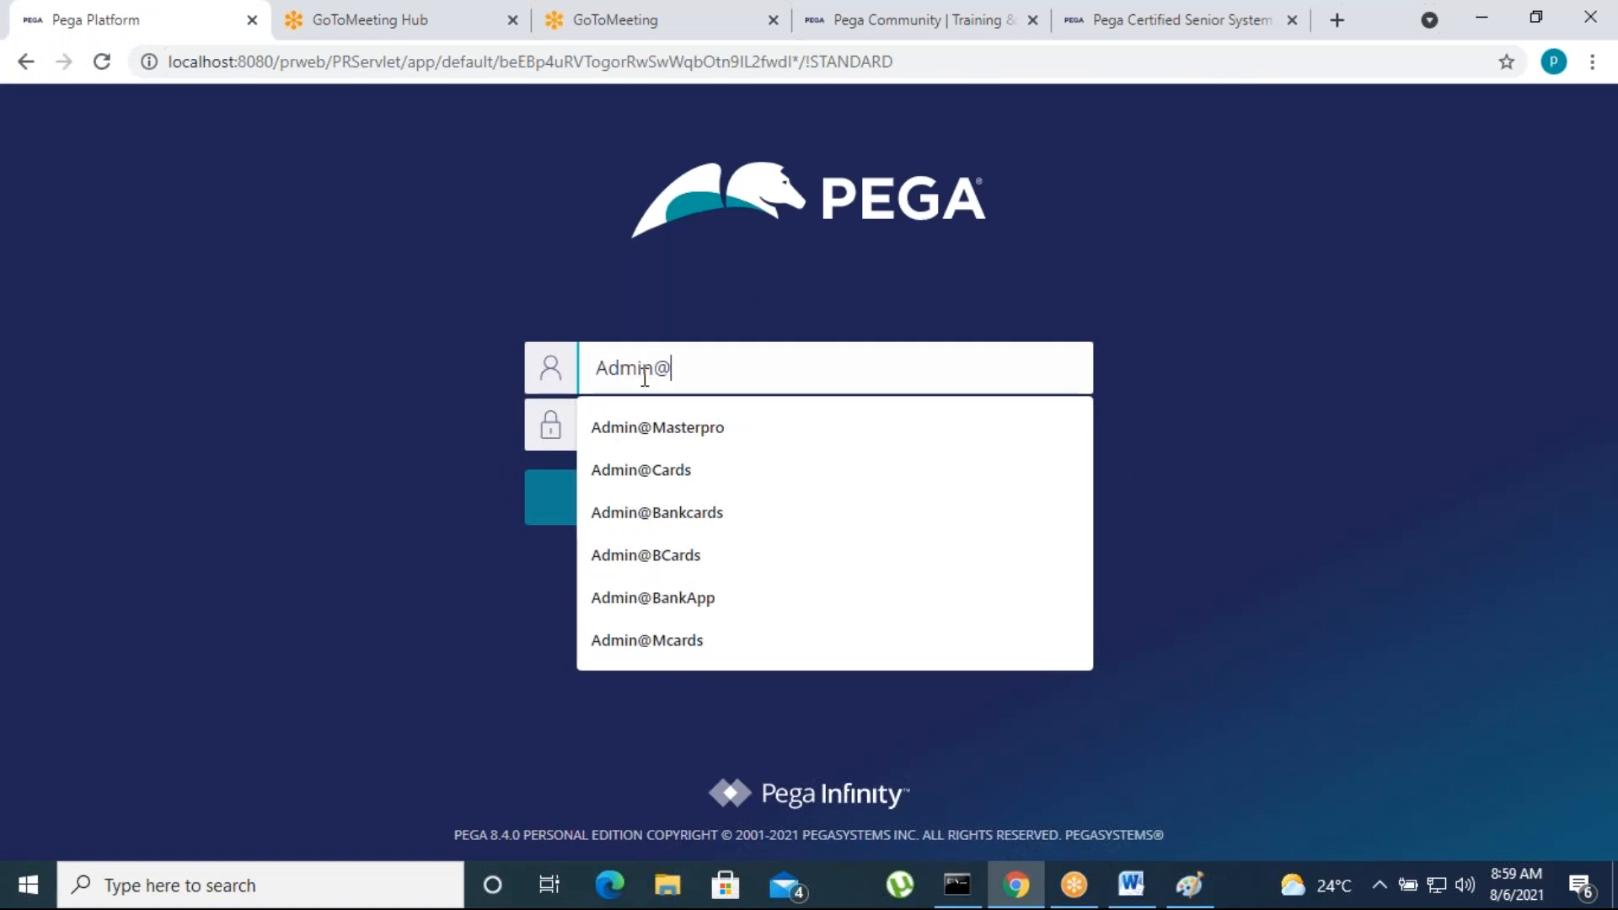
type("BCards")
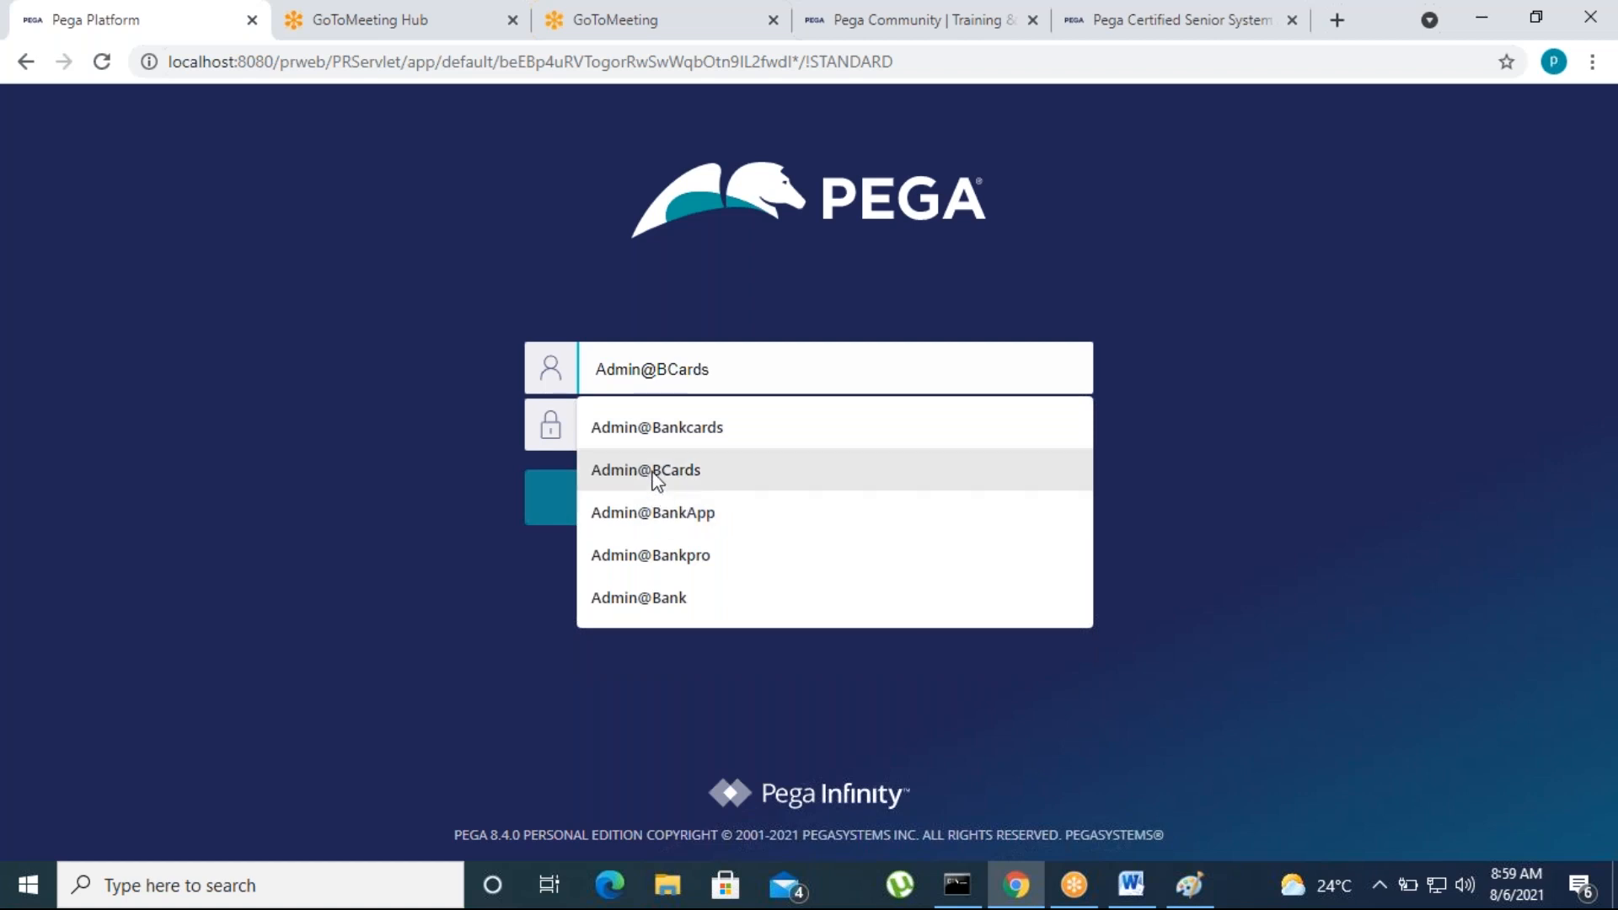
left_click(654, 472)
left_click(651, 436)
type("rul")
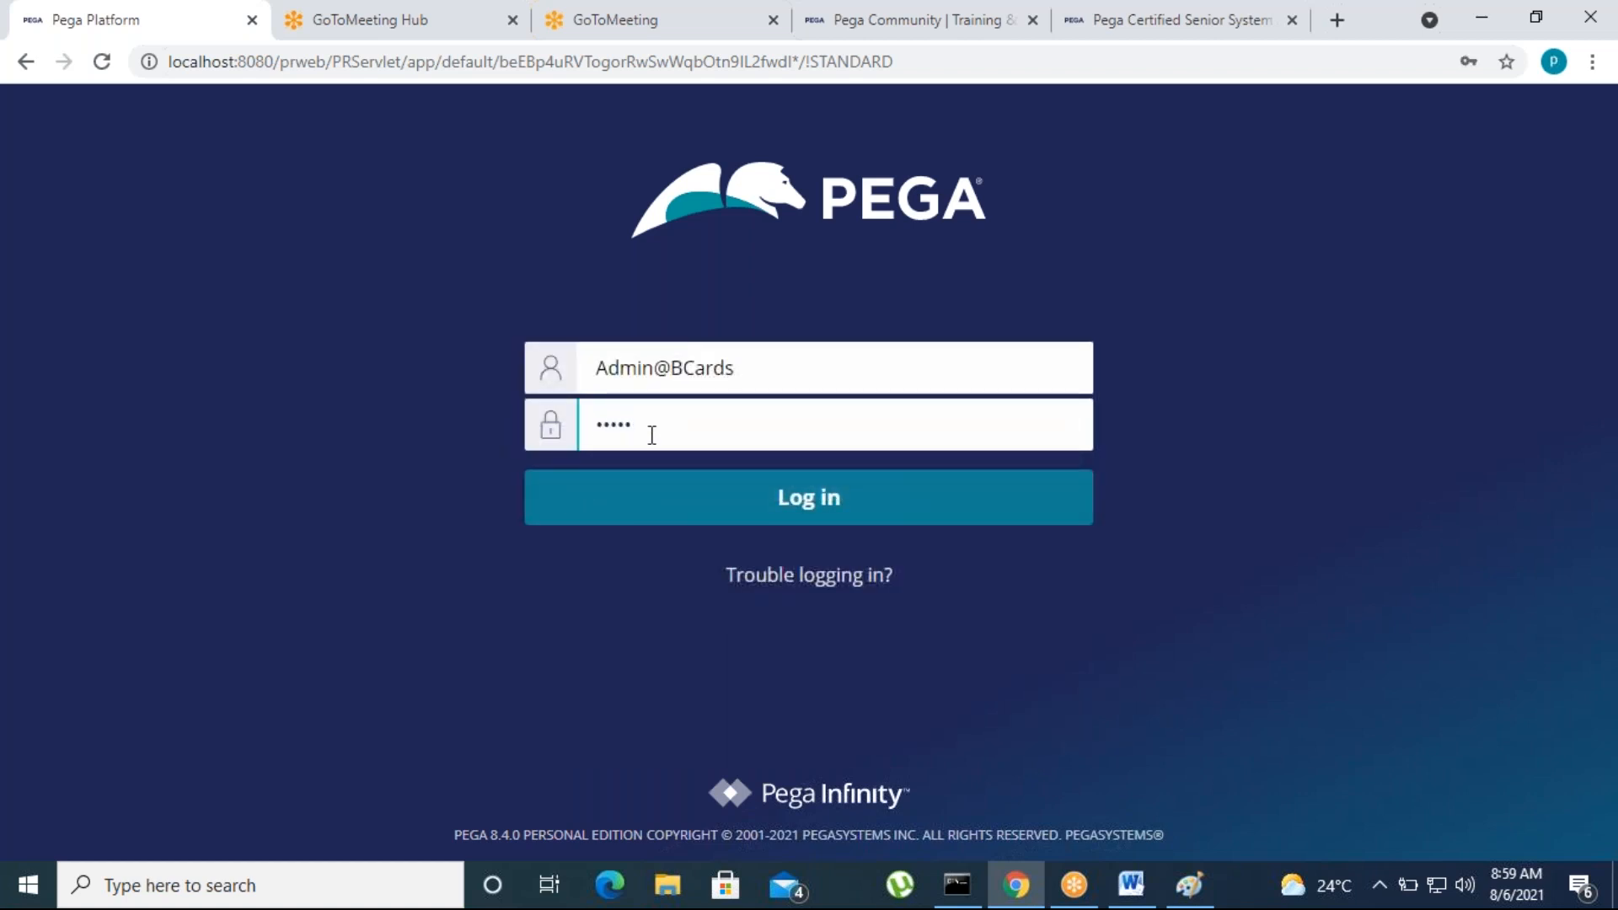
left_click(758, 504)
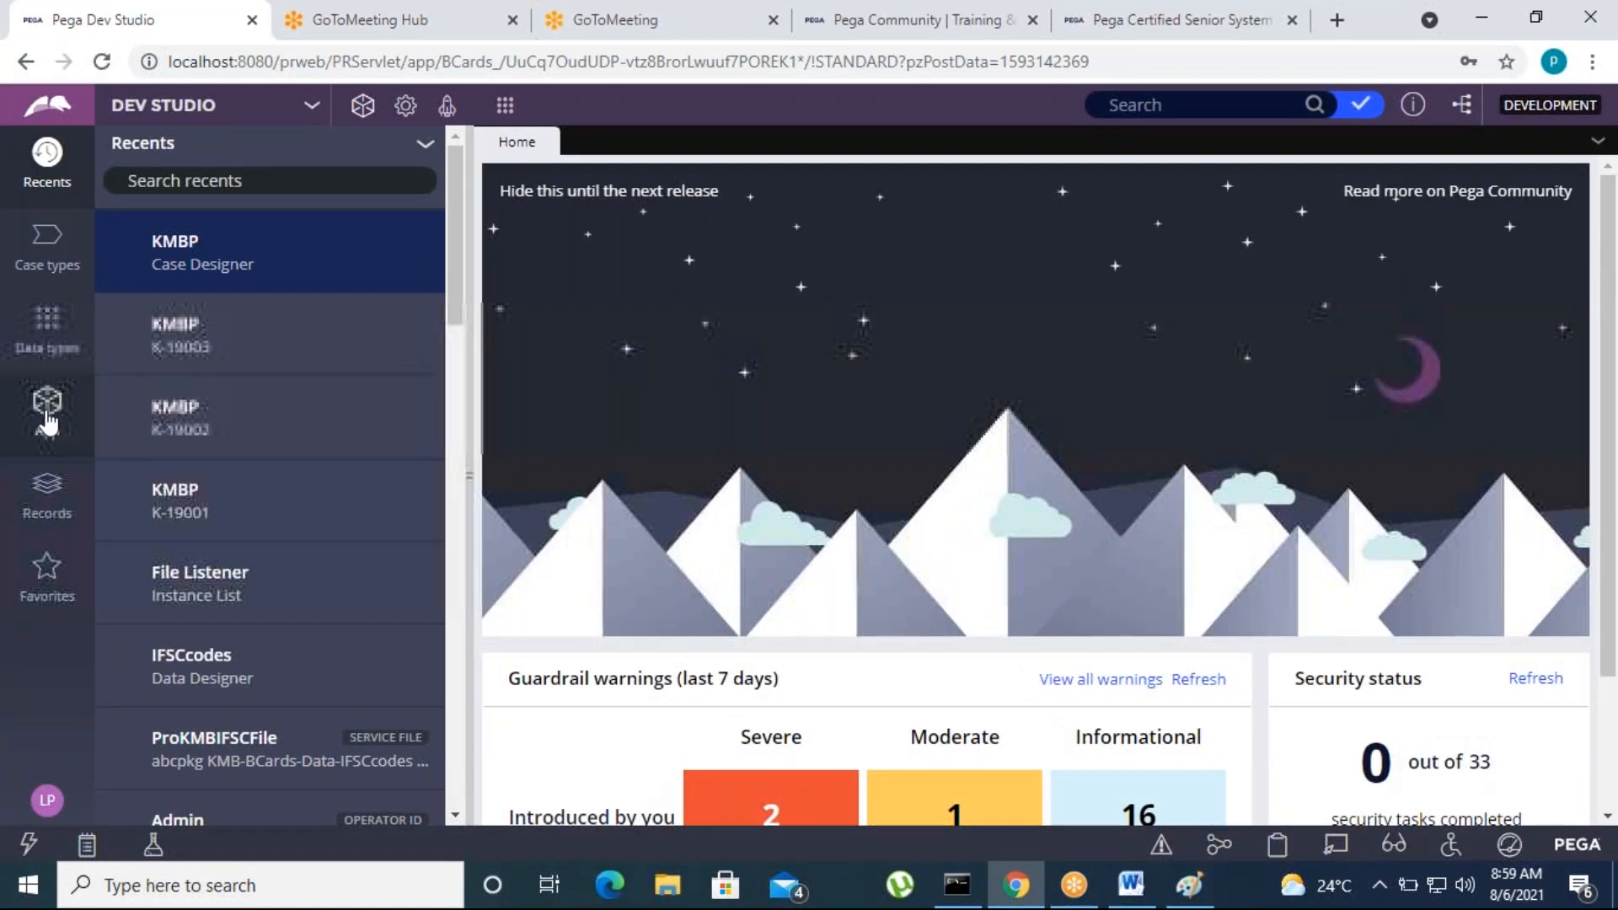
Open the KMBP case type's life cycle and narrow the explorer pane to give it more room
left_click(47, 409)
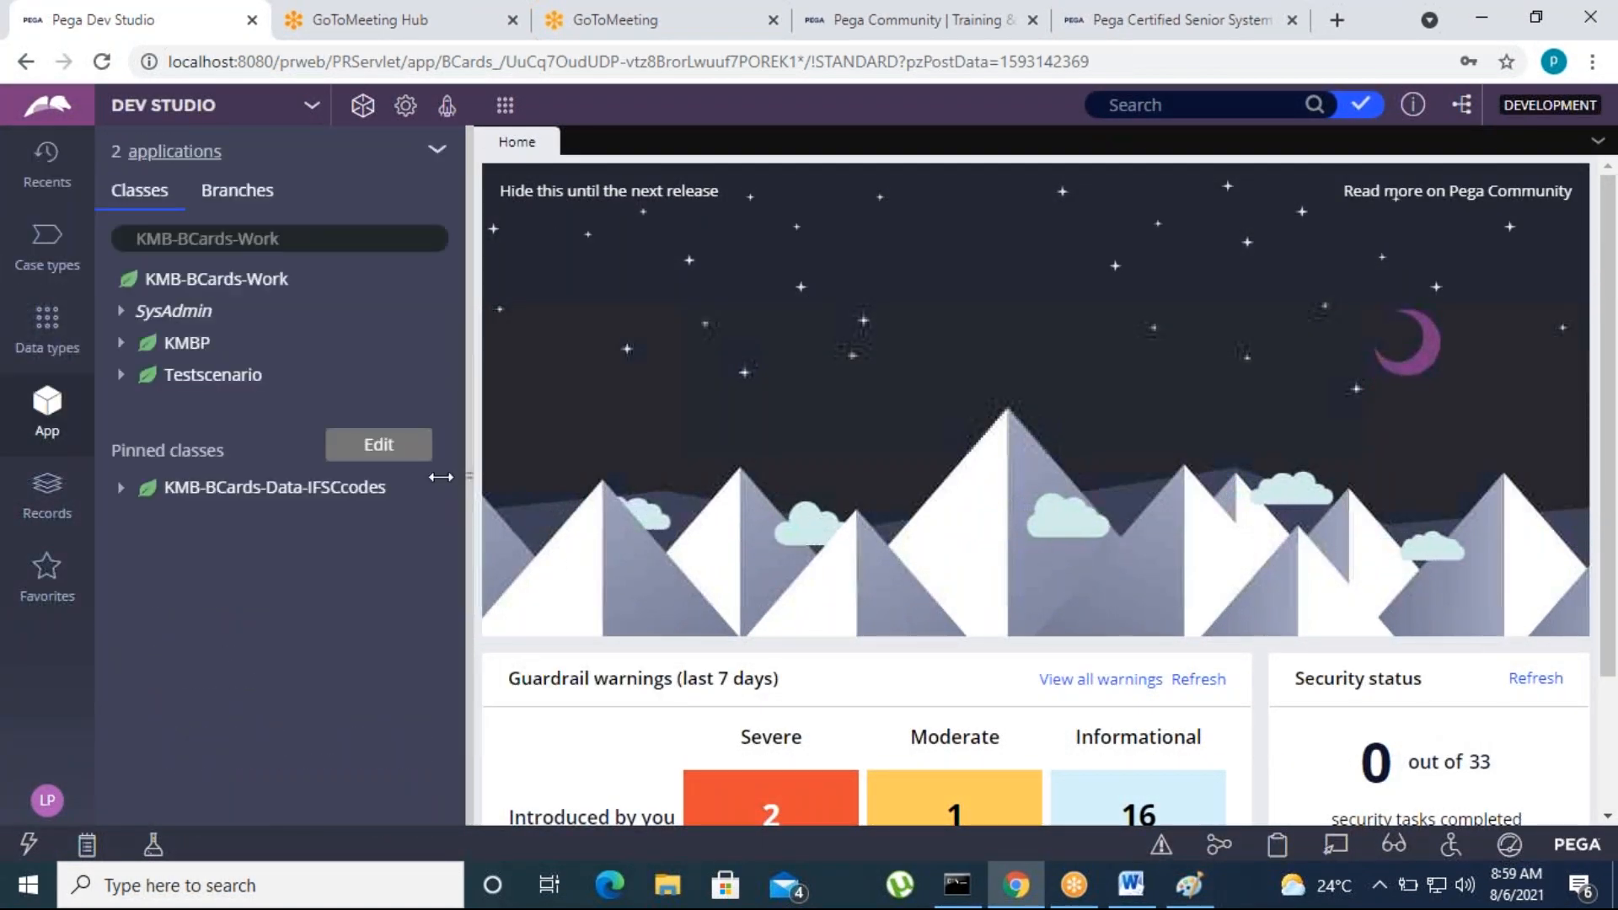
left_click_drag(441, 477, 411, 477)
left_click(45, 246)
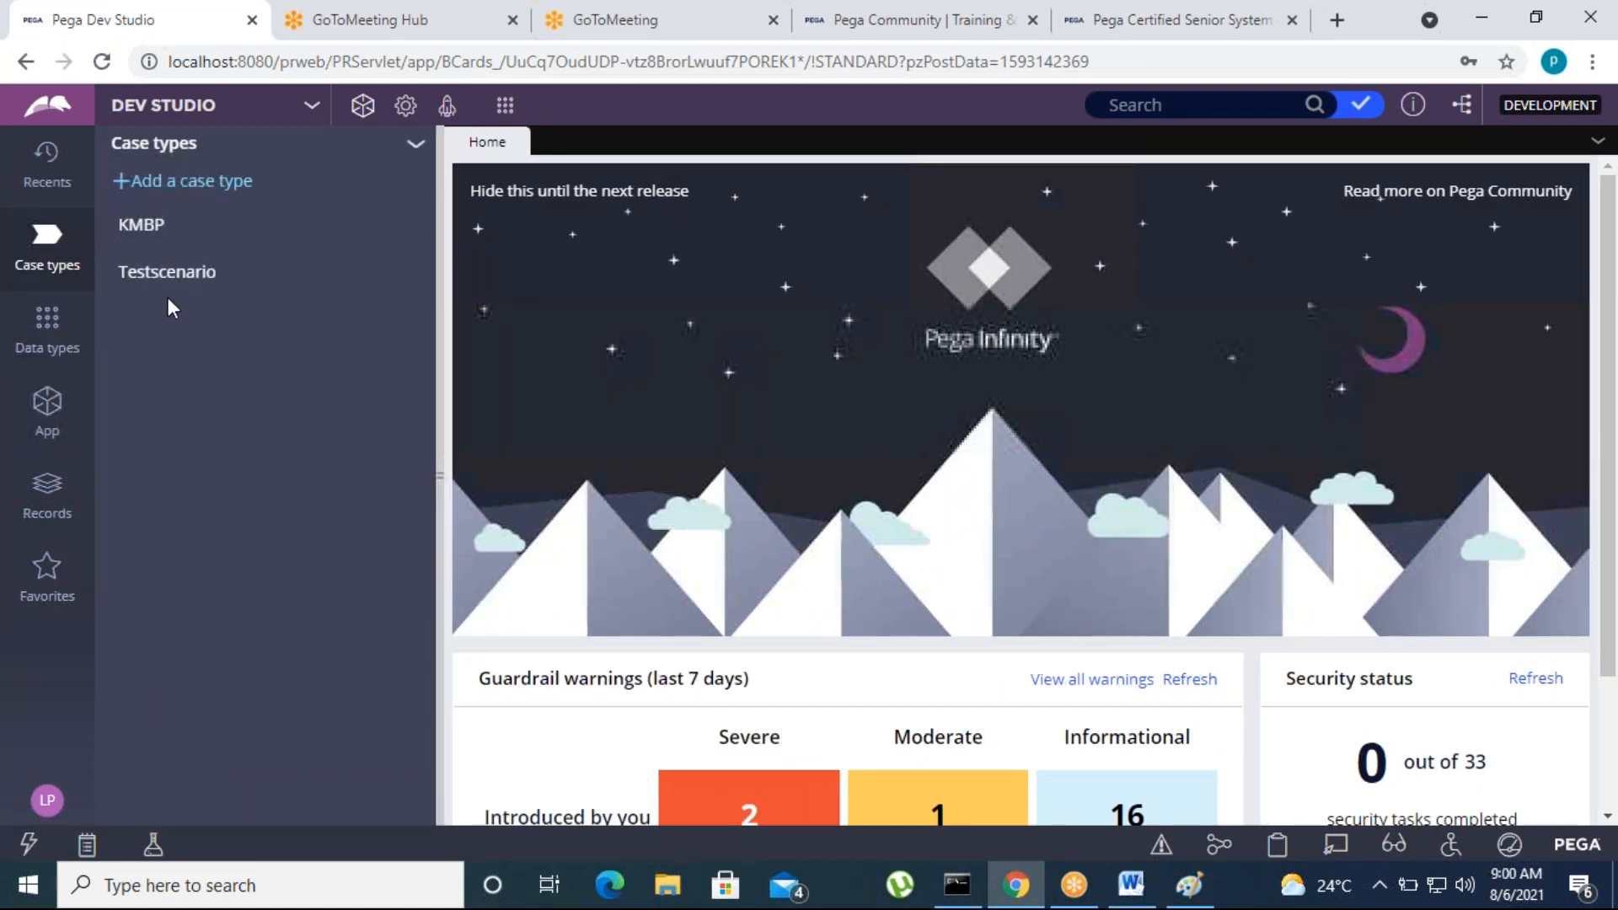
left_click(149, 233)
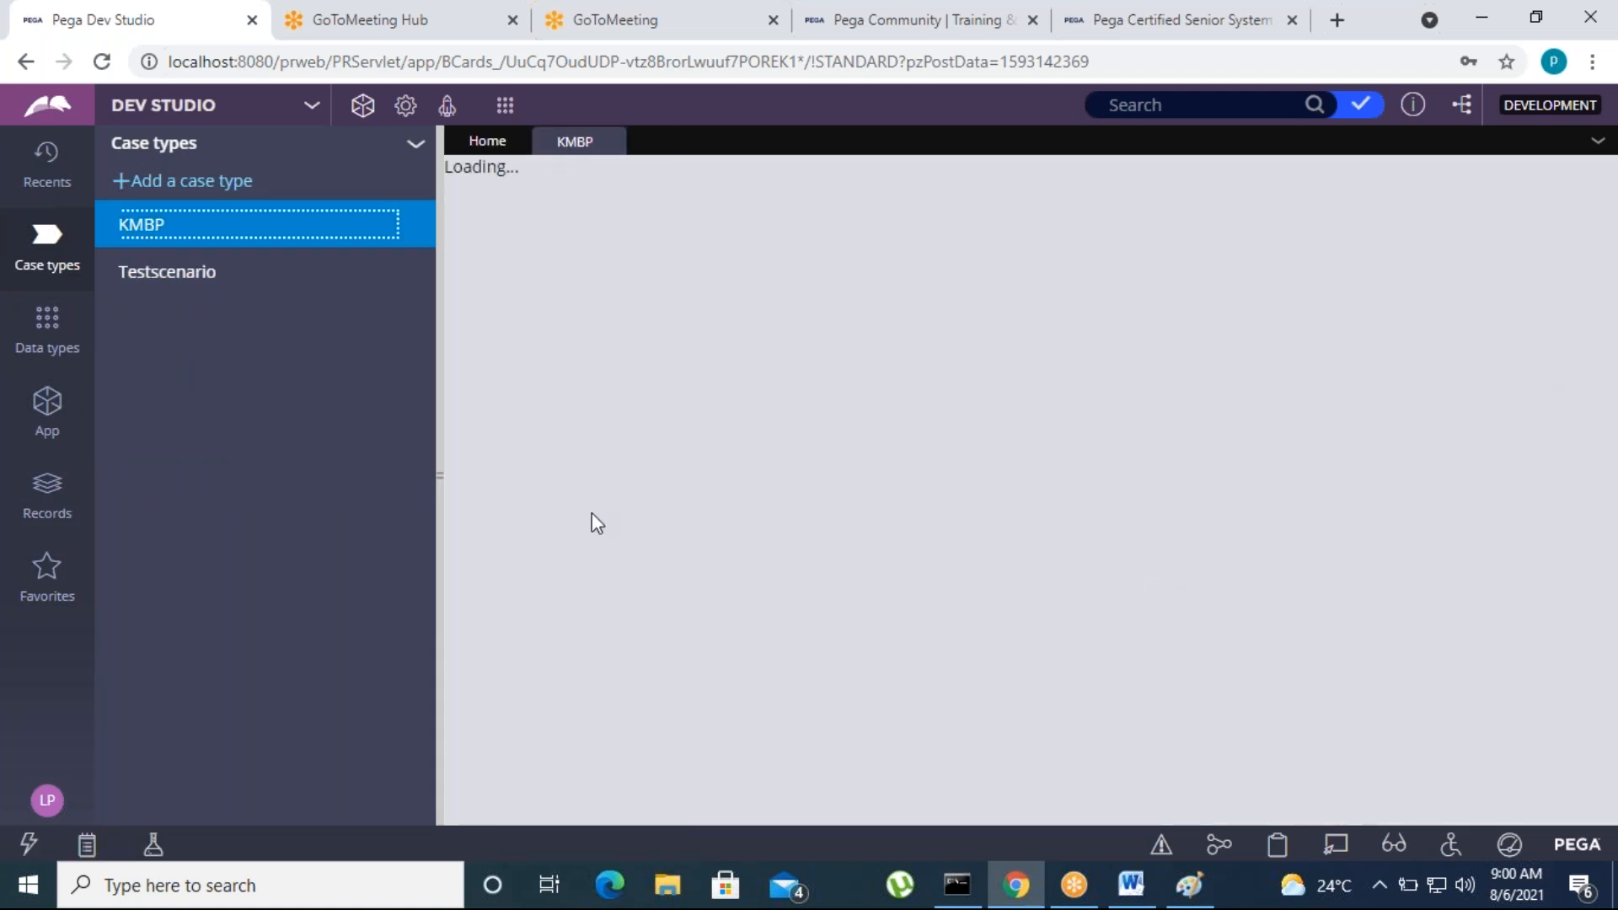
left_click_drag(437, 475, 398, 475)
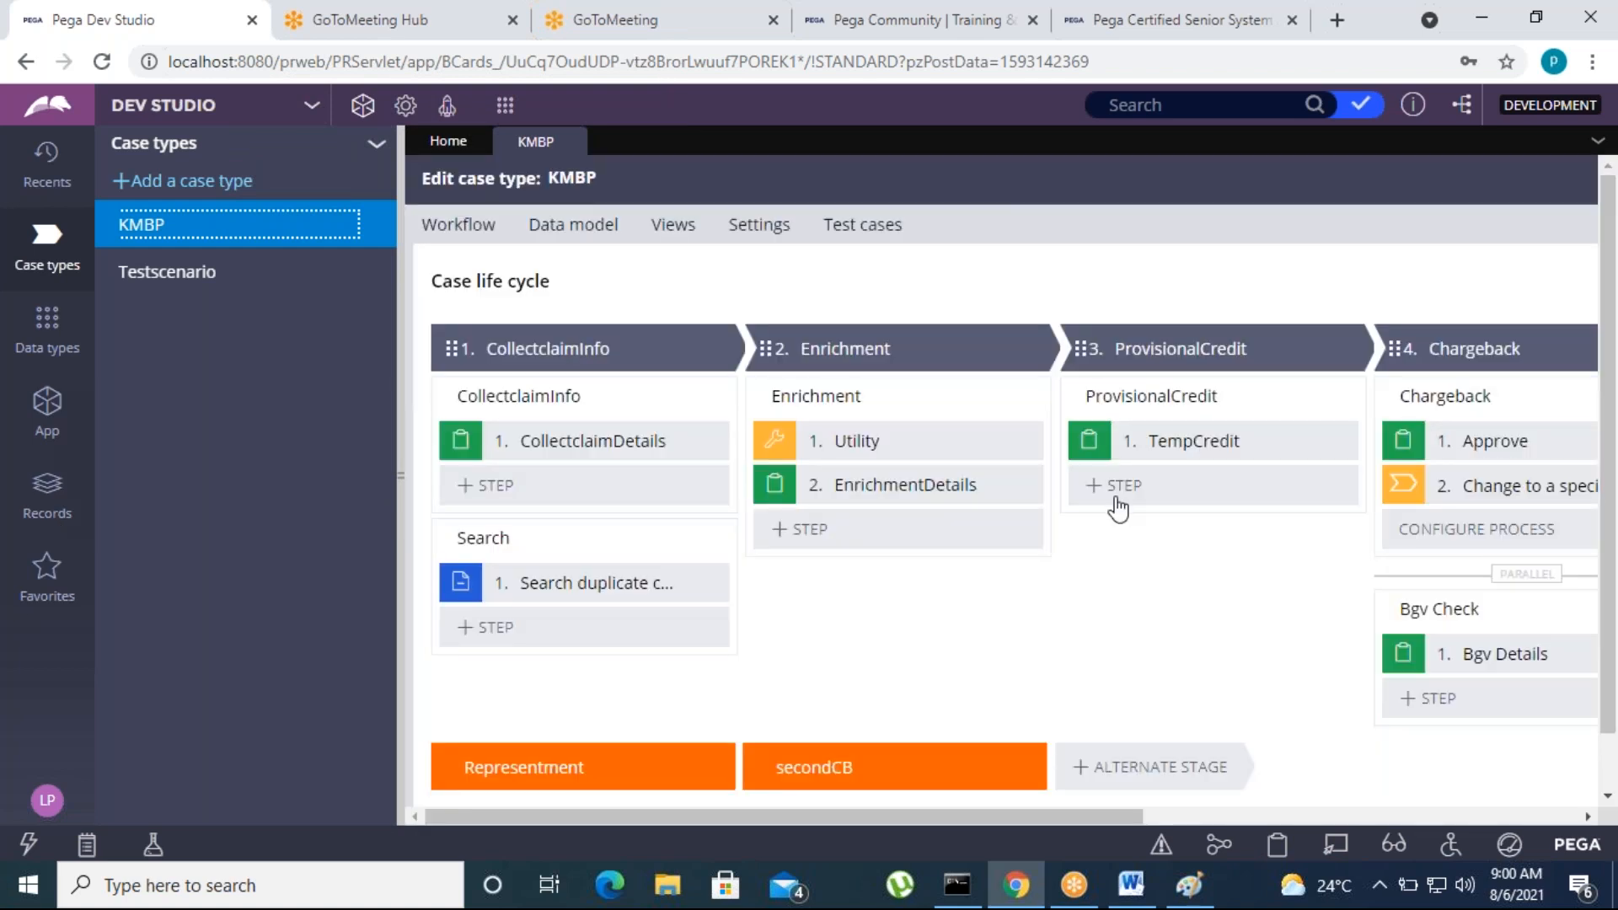
Delete the parallel Bgv Check process from the Chargeback stage and save the KMBP case type
left_click_drag(989, 739, 1324, 738)
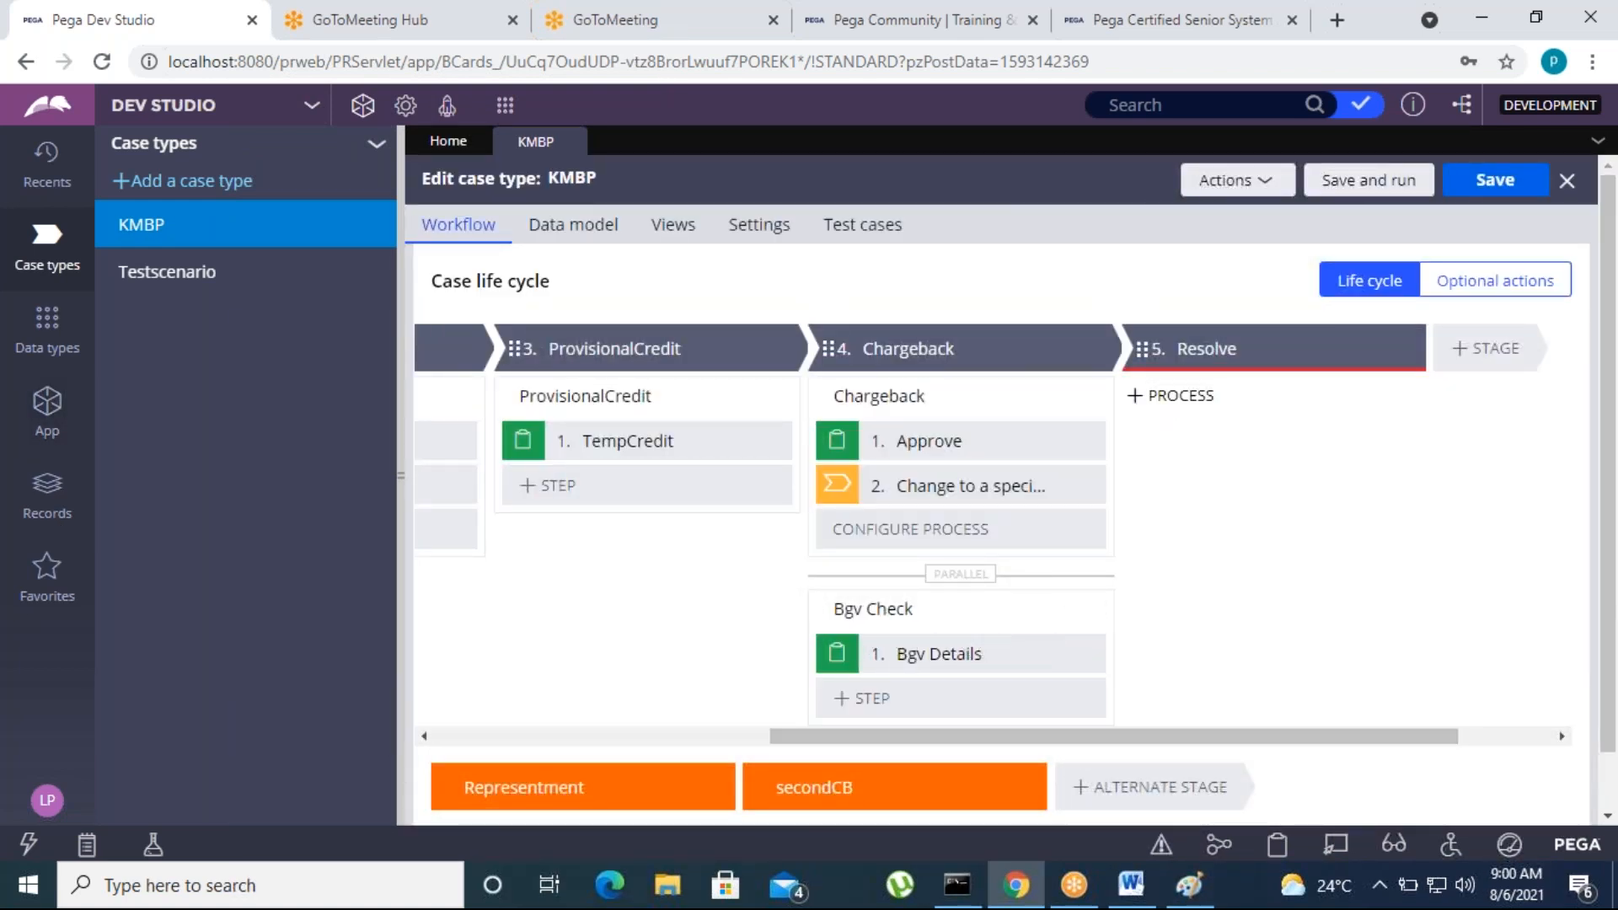
mouse_move(1086, 608)
left_click(1100, 610)
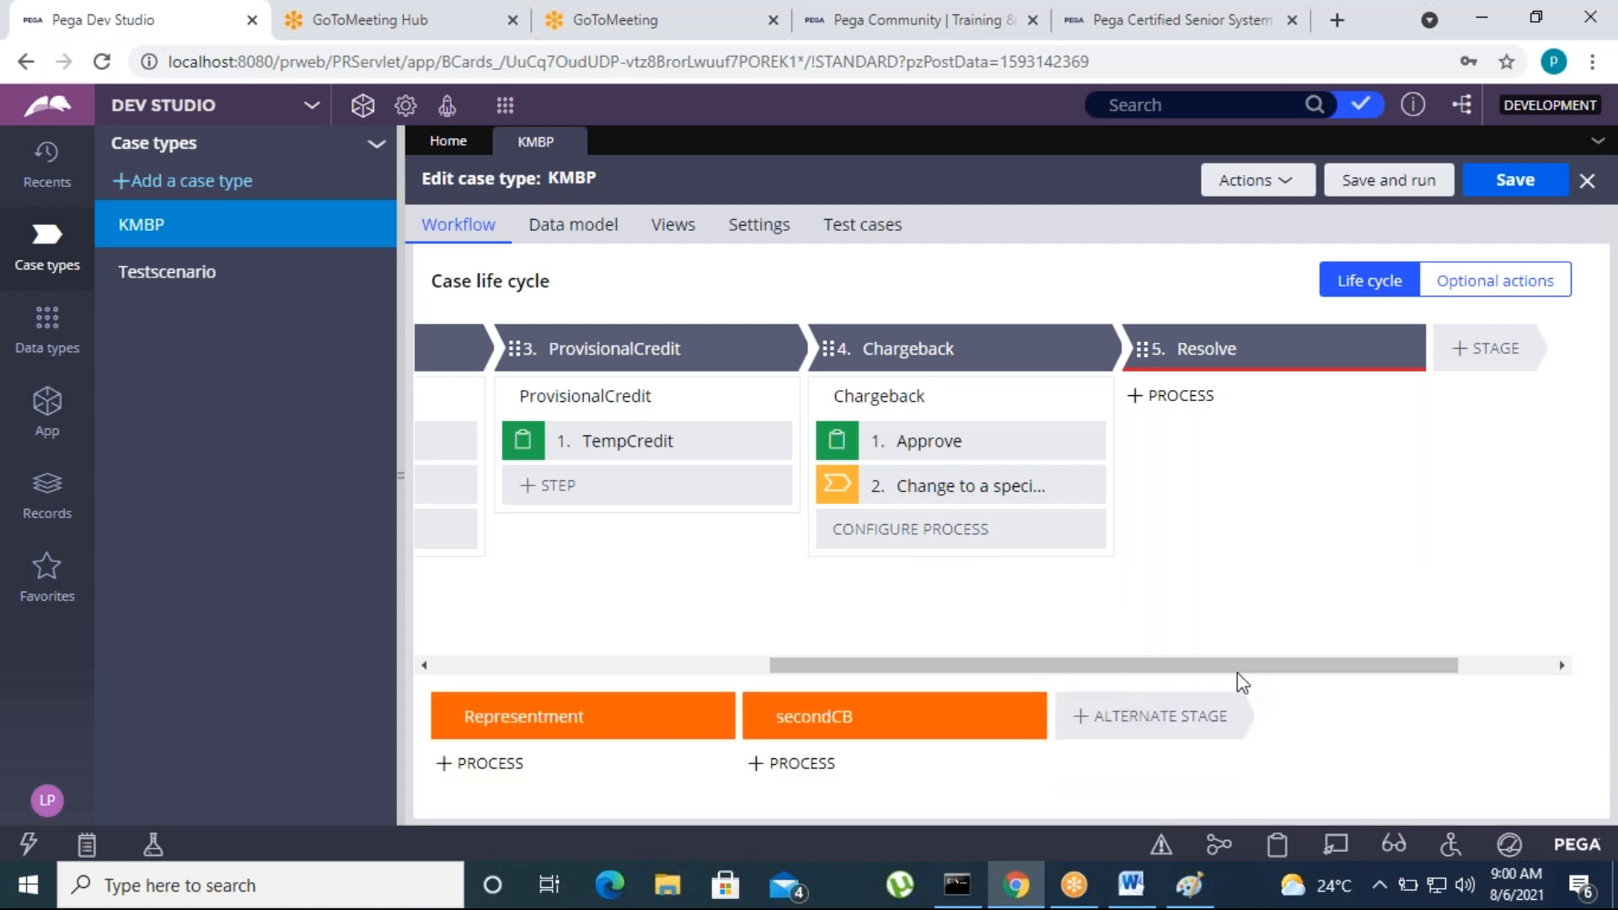
left_click(1506, 200)
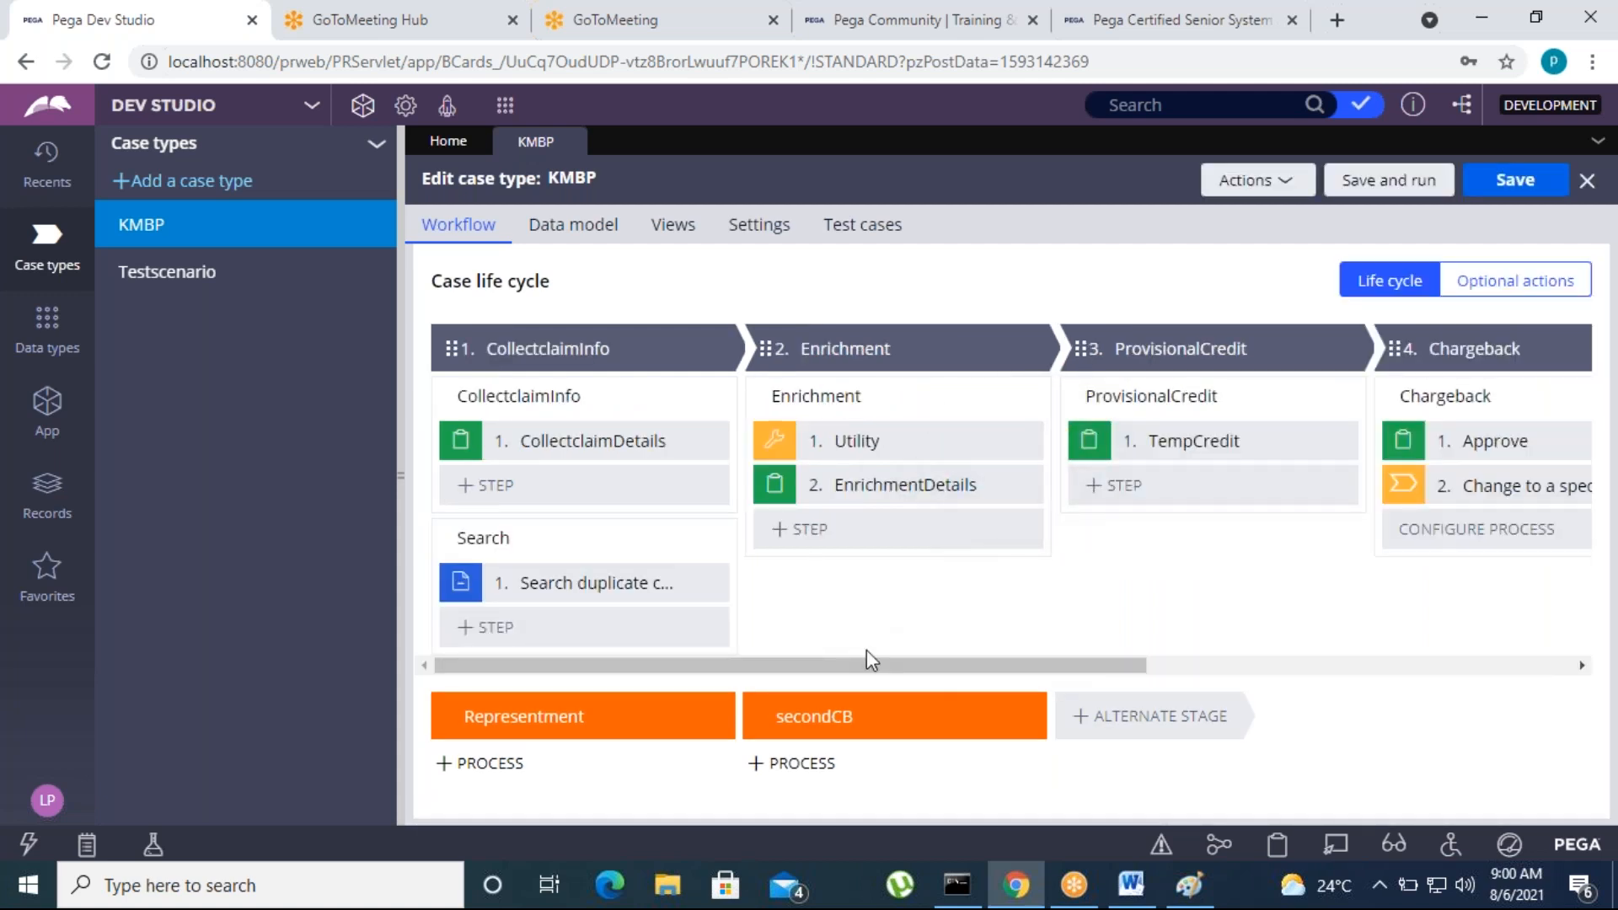
Add a new case type named "Bgv Check" with the default advanced settings
left_click(173, 187)
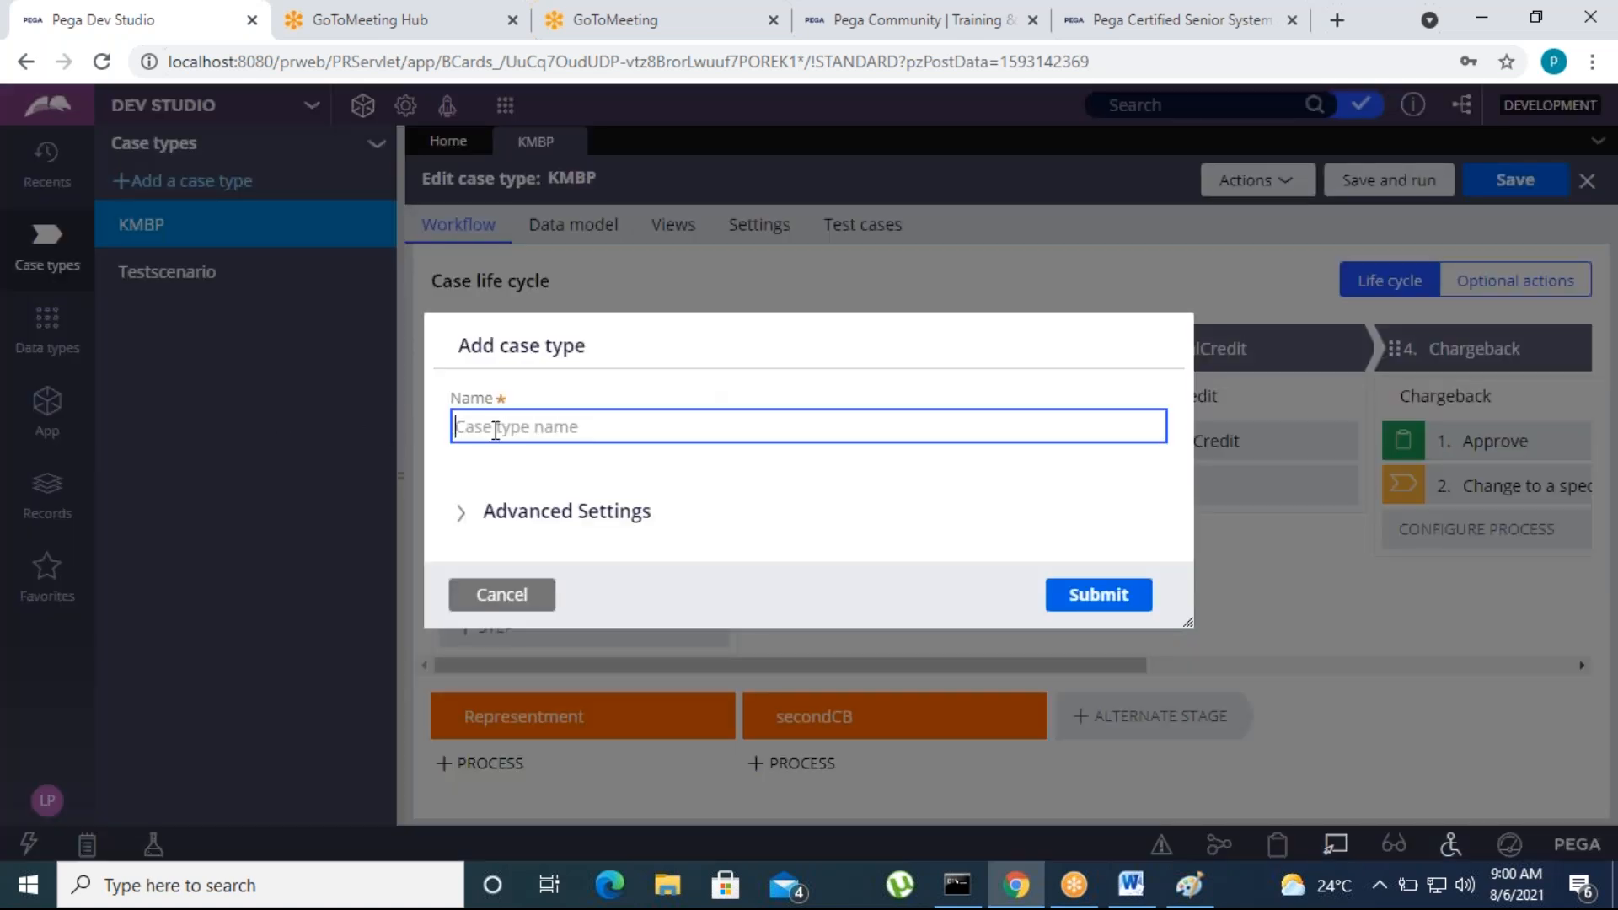
left_click(496, 431)
type("Bgv Check")
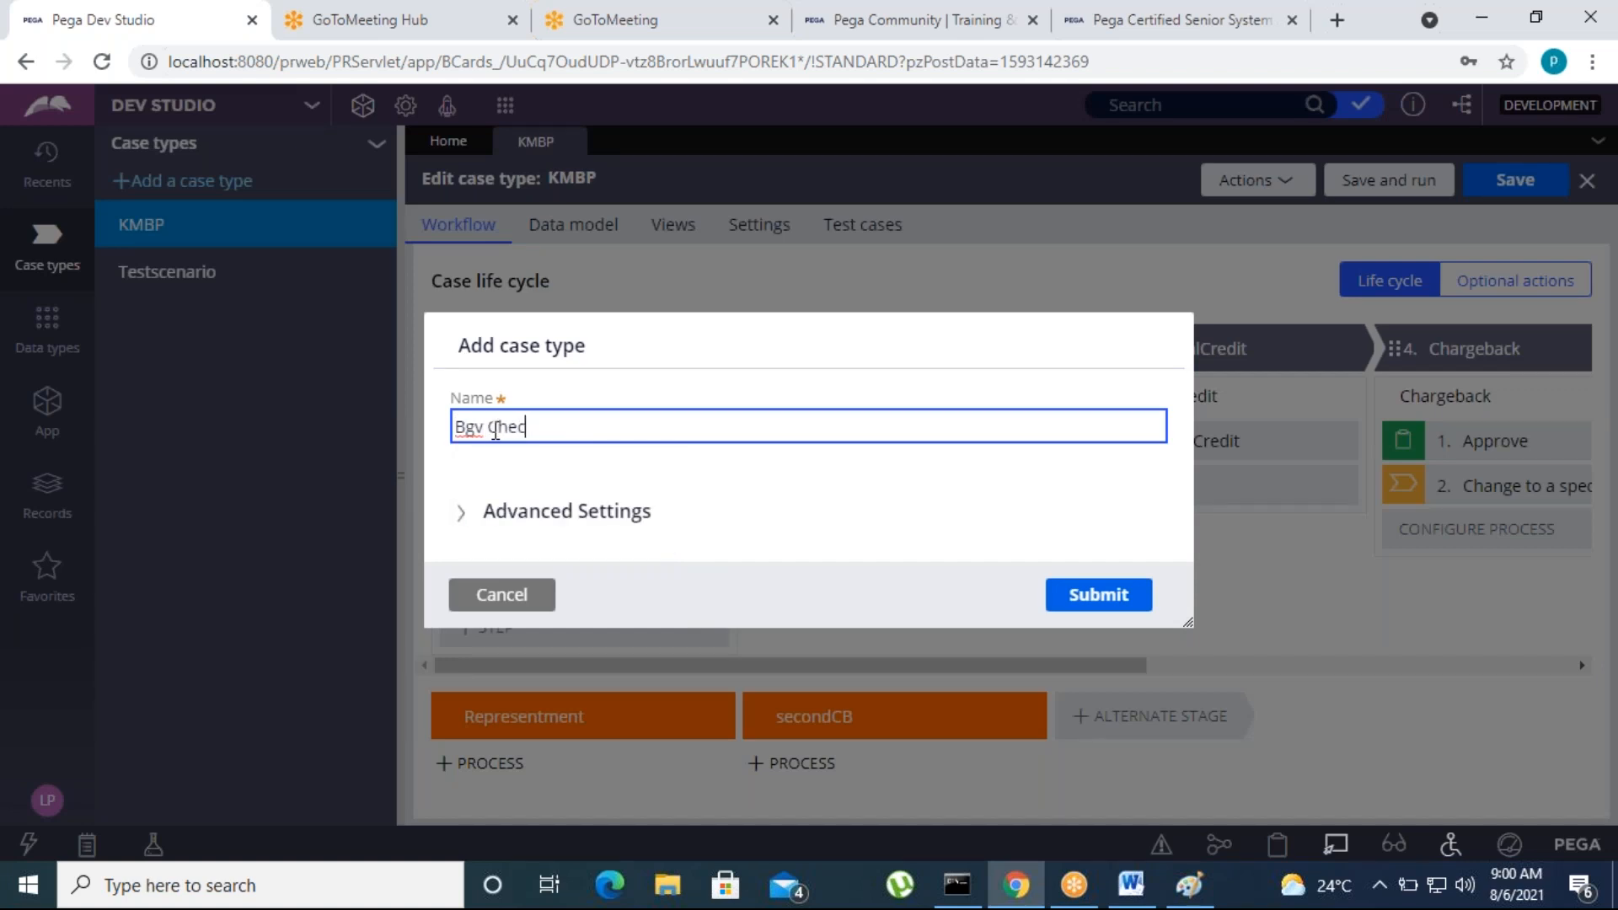
left_click(1089, 615)
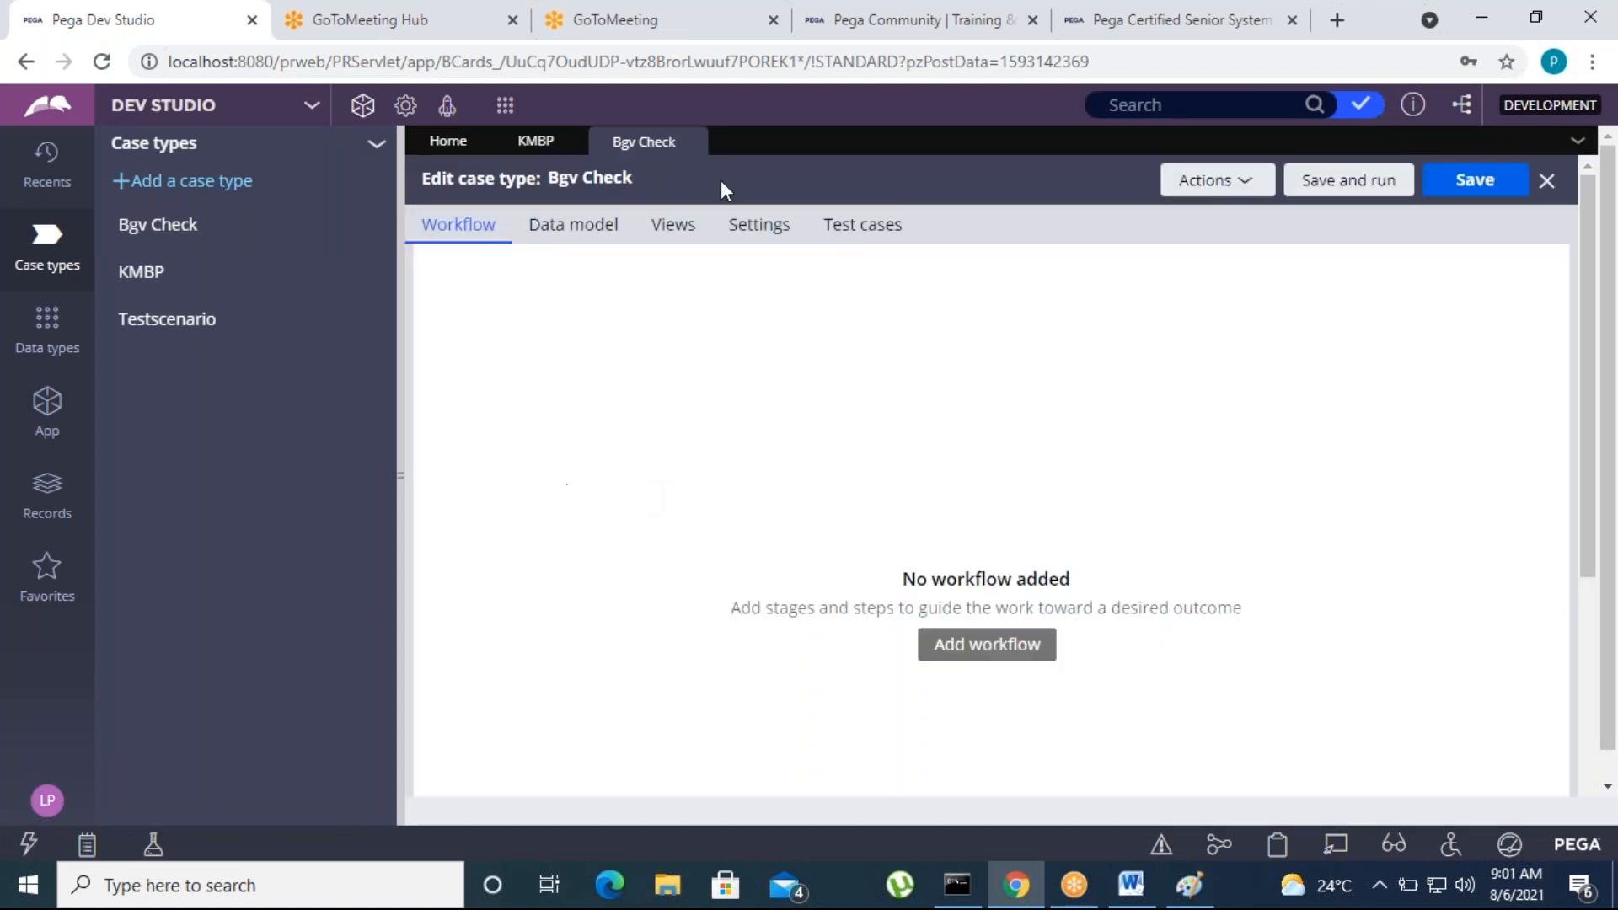
Close the Bgv Check case type and examine the flow of the Chargeback process in KMBP
left_click(691, 143)
left_click(49, 418)
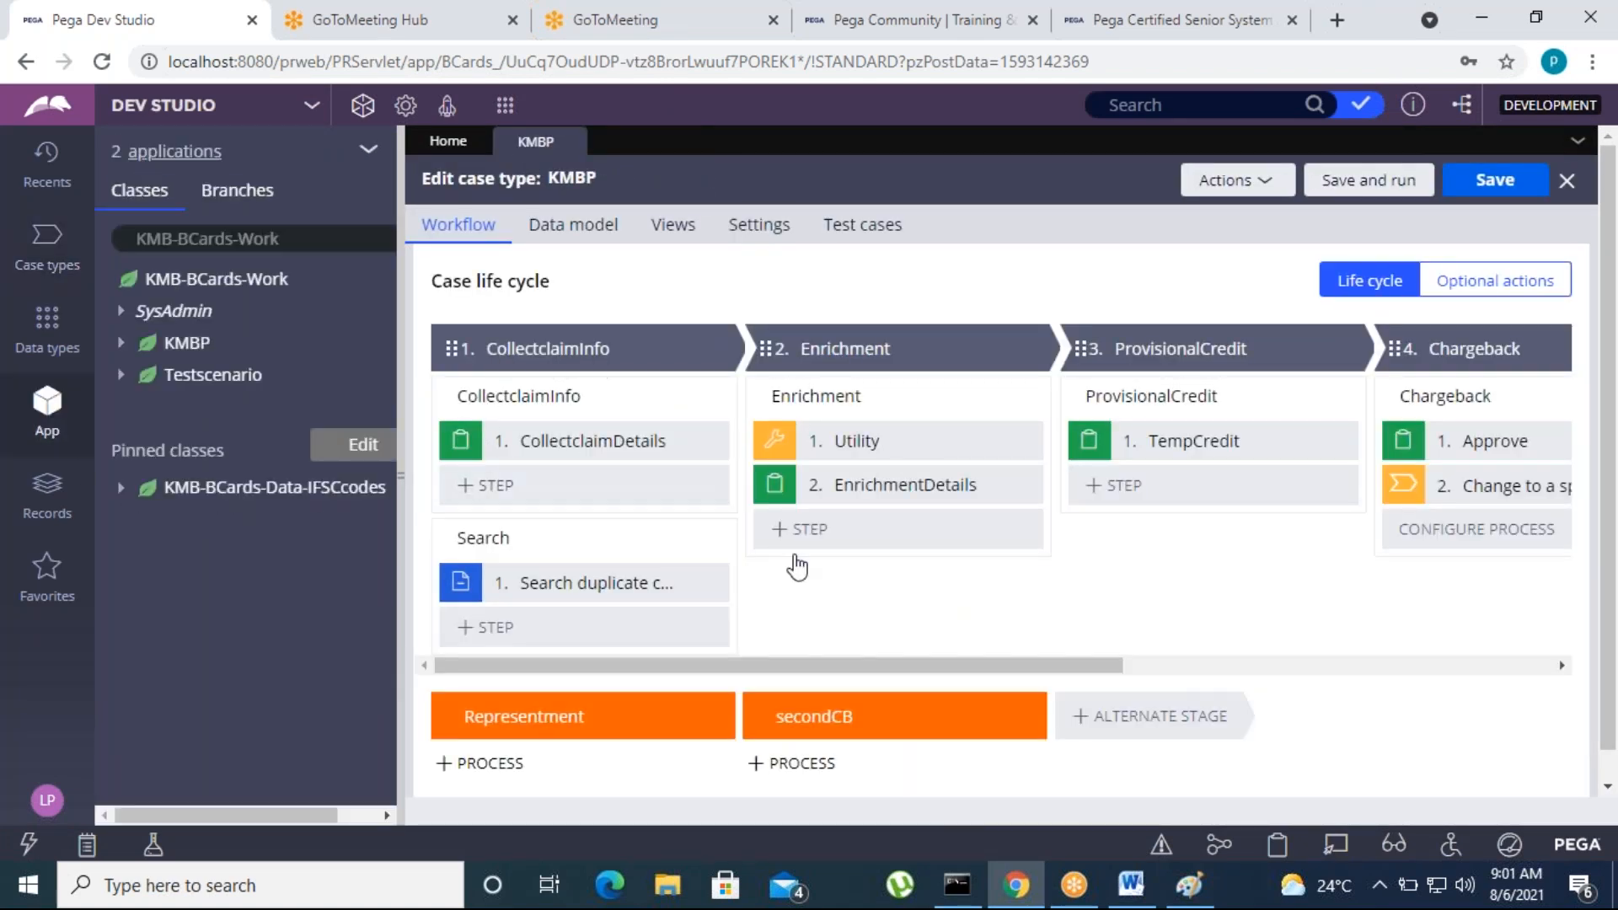
left_click_drag(900, 663, 784, 669)
left_click_drag(1055, 666, 1313, 666)
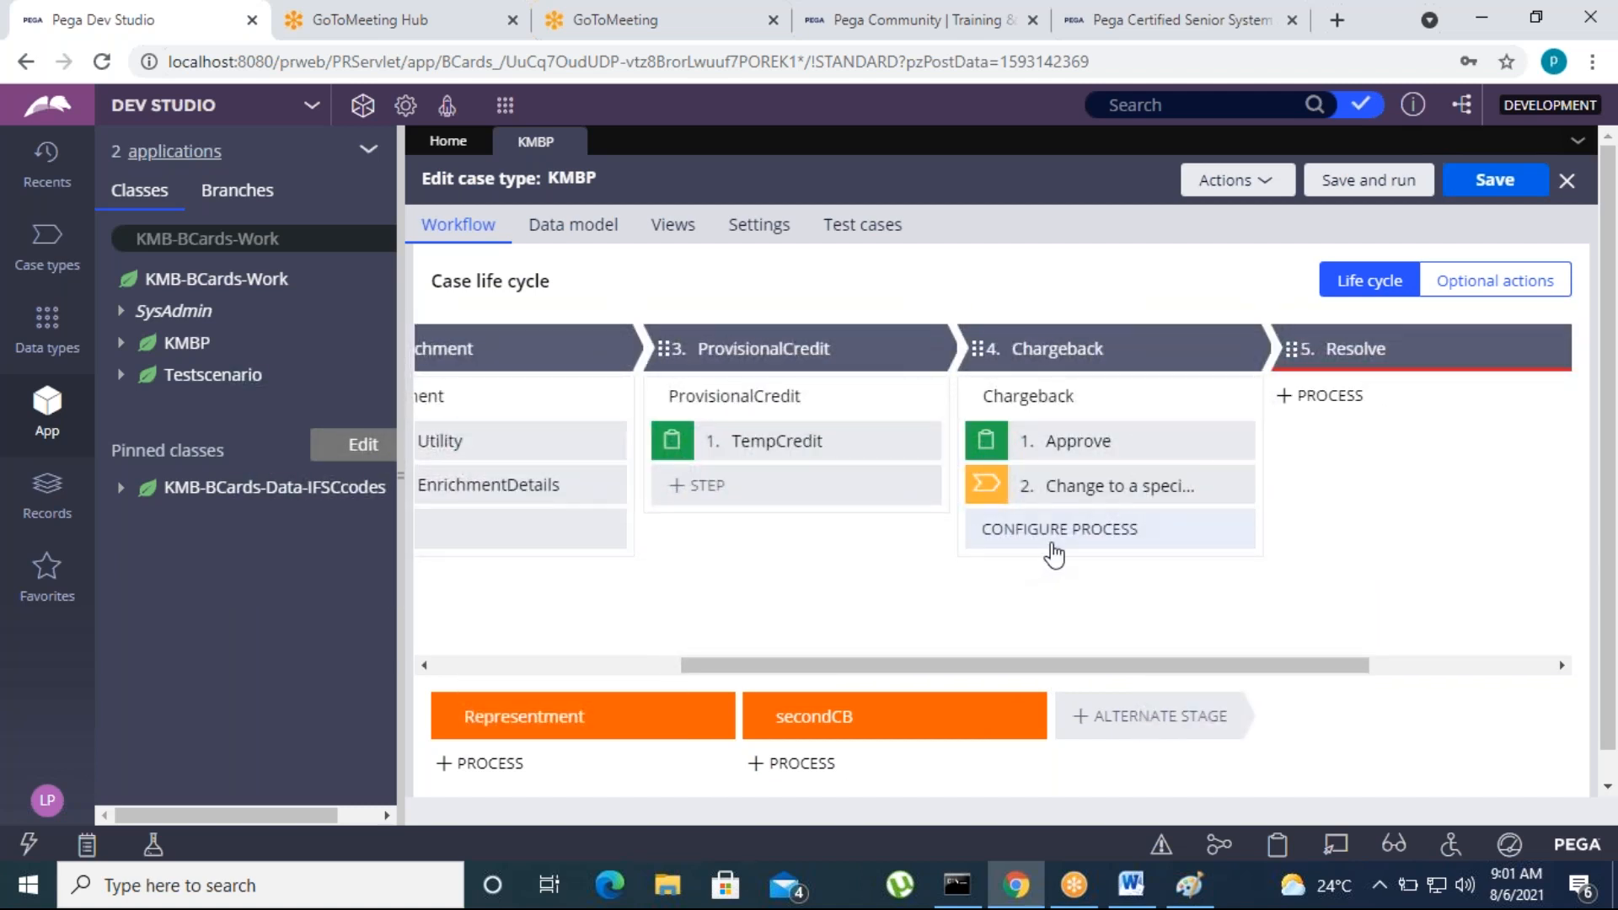
left_click(1119, 538)
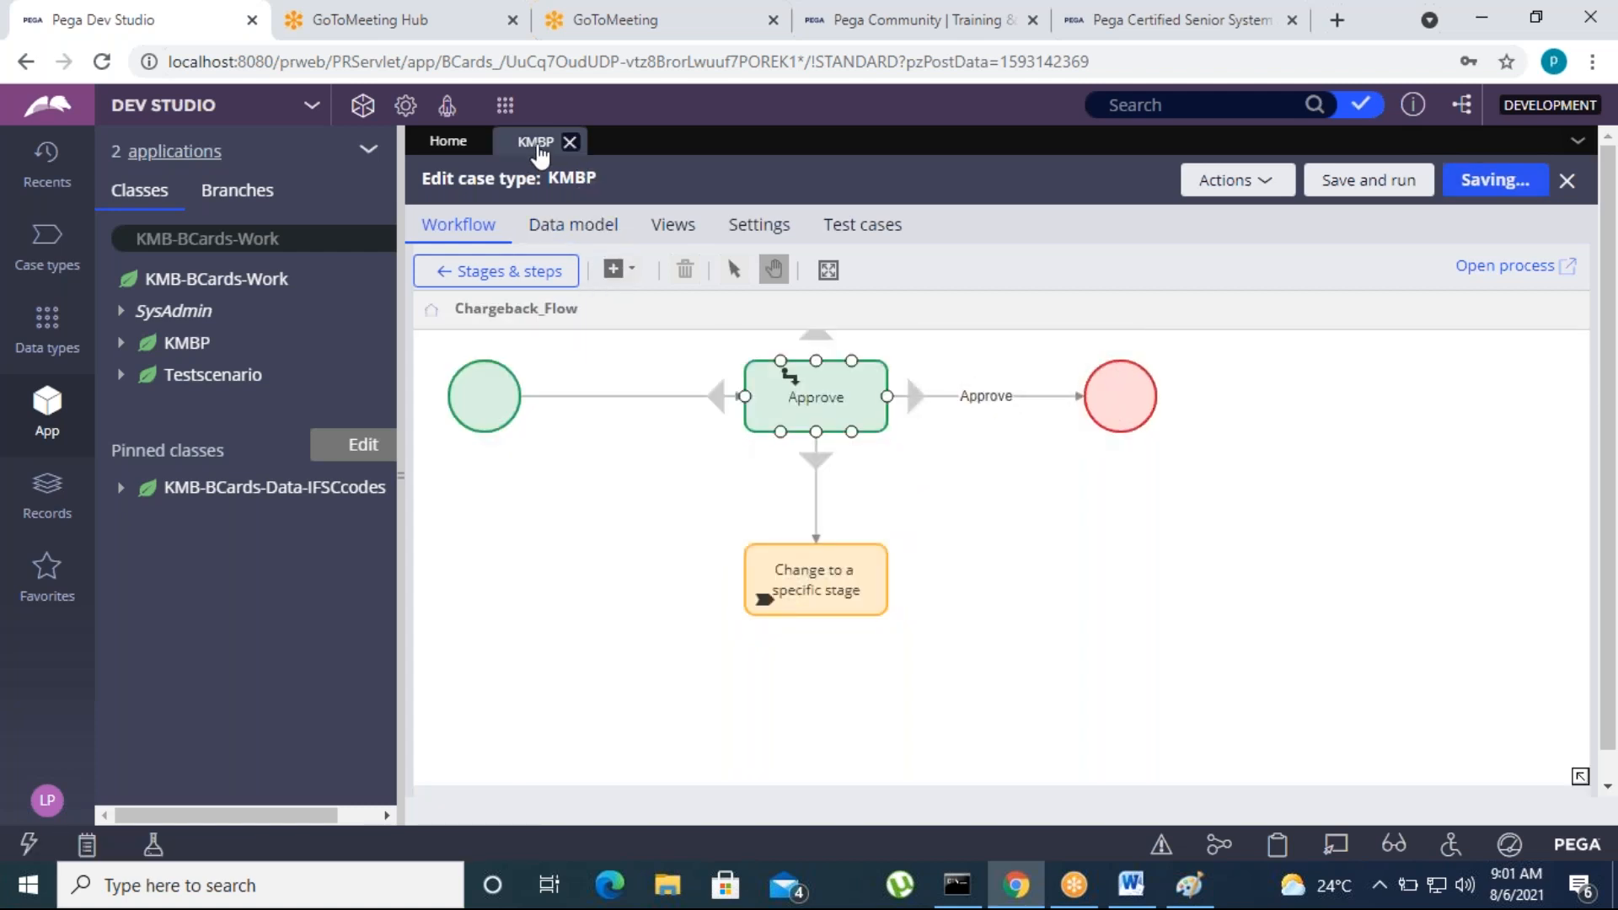
left_click(442, 274)
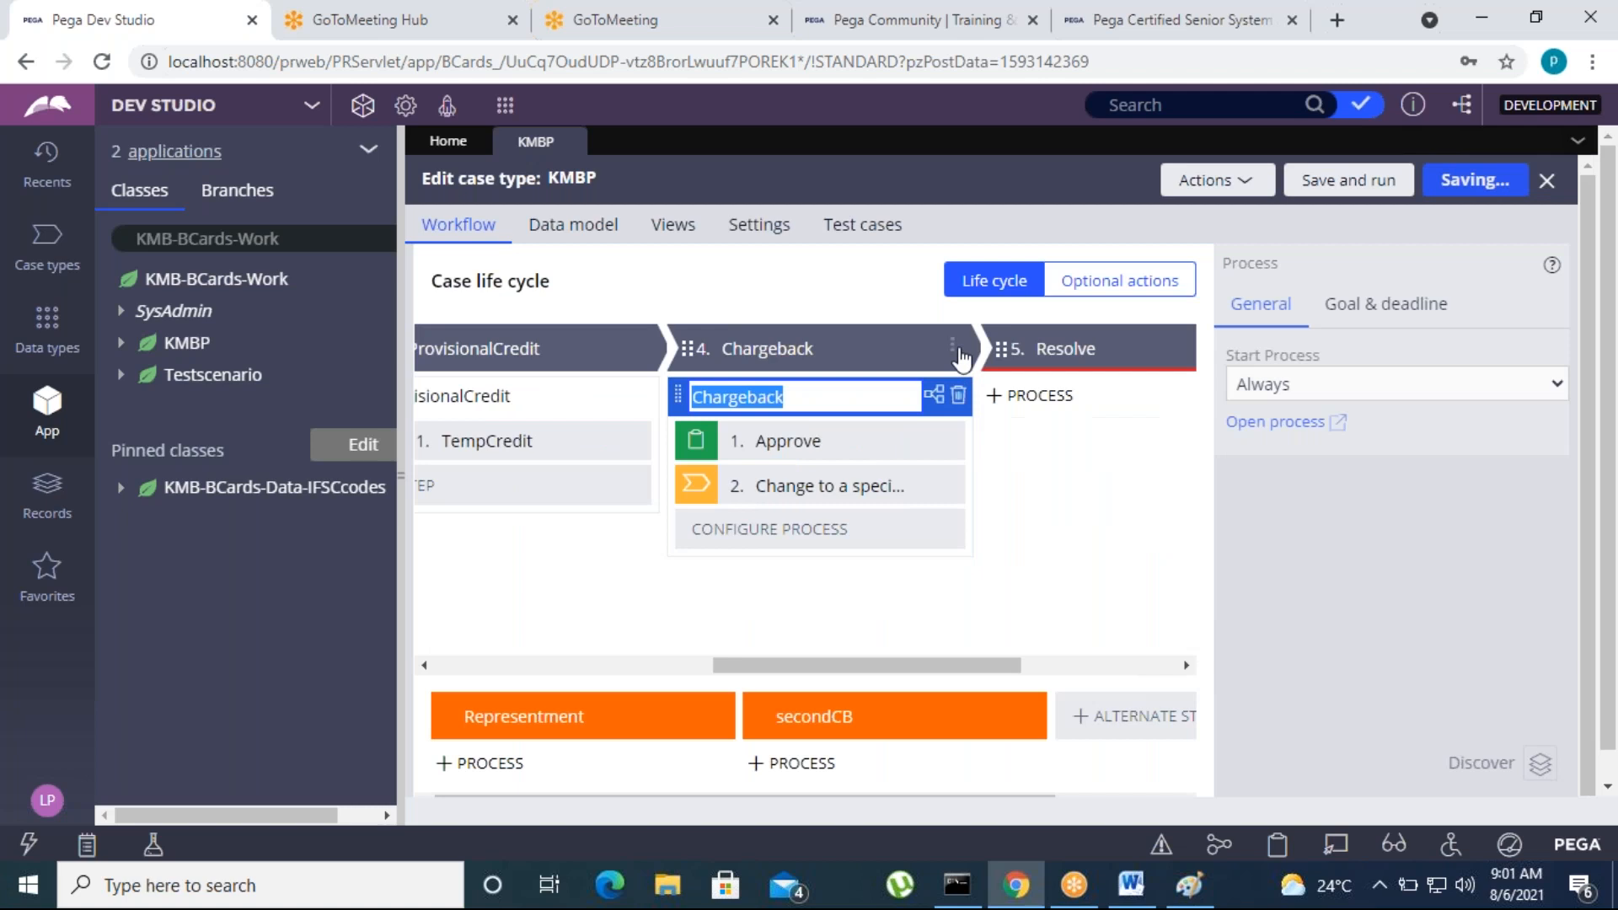
left_click(953, 350)
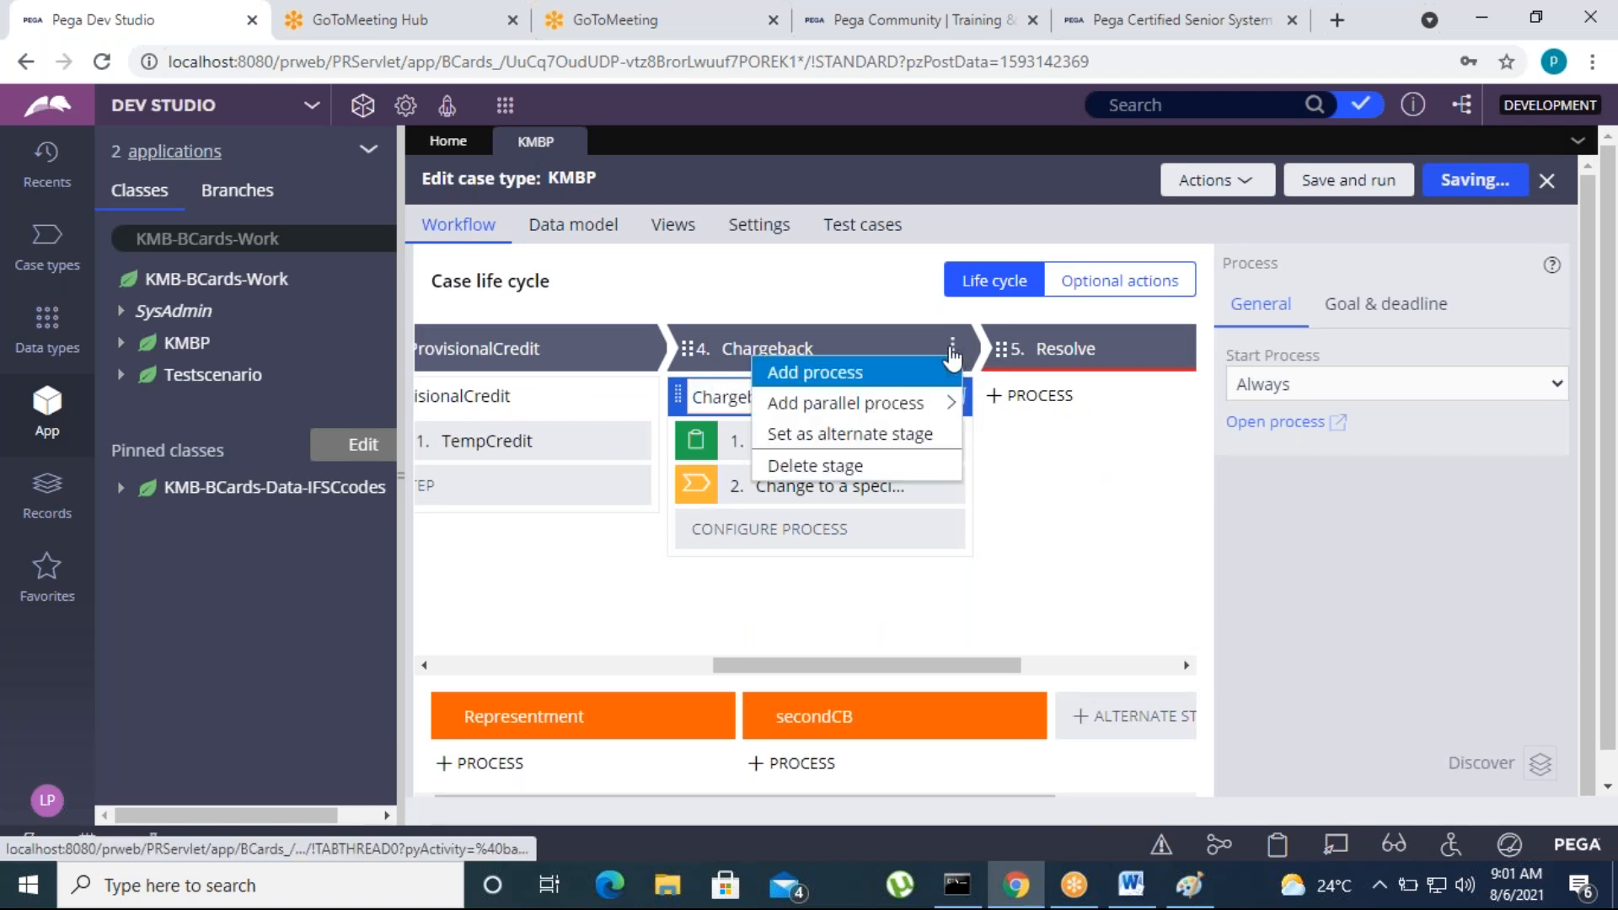
mouse_move(906, 370)
left_click(1043, 371)
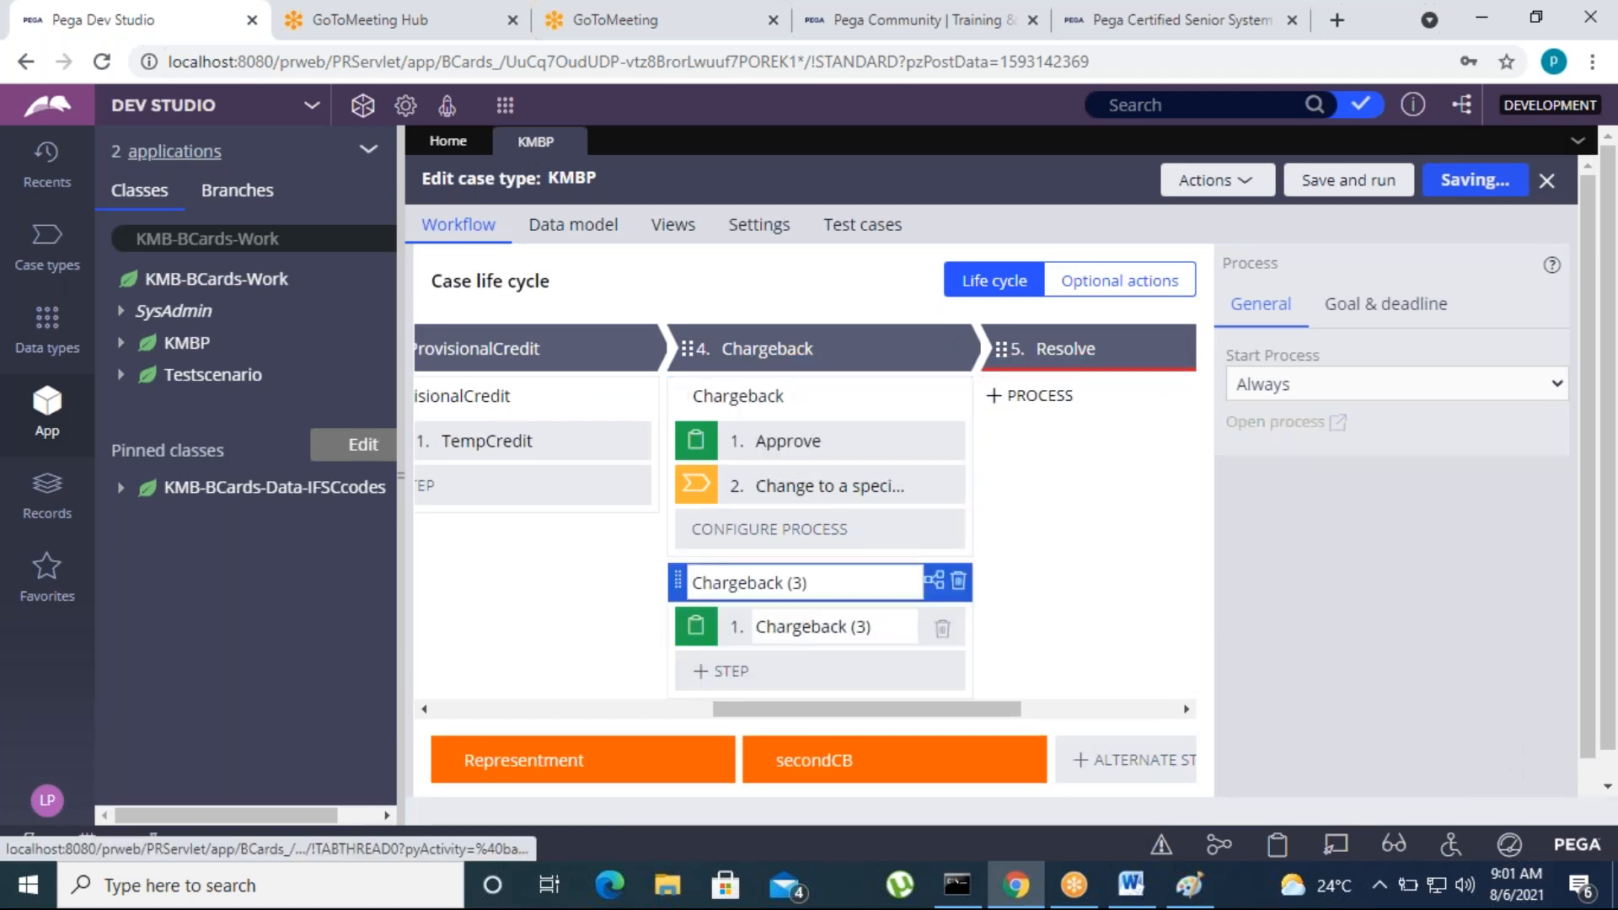
left_click(955, 584)
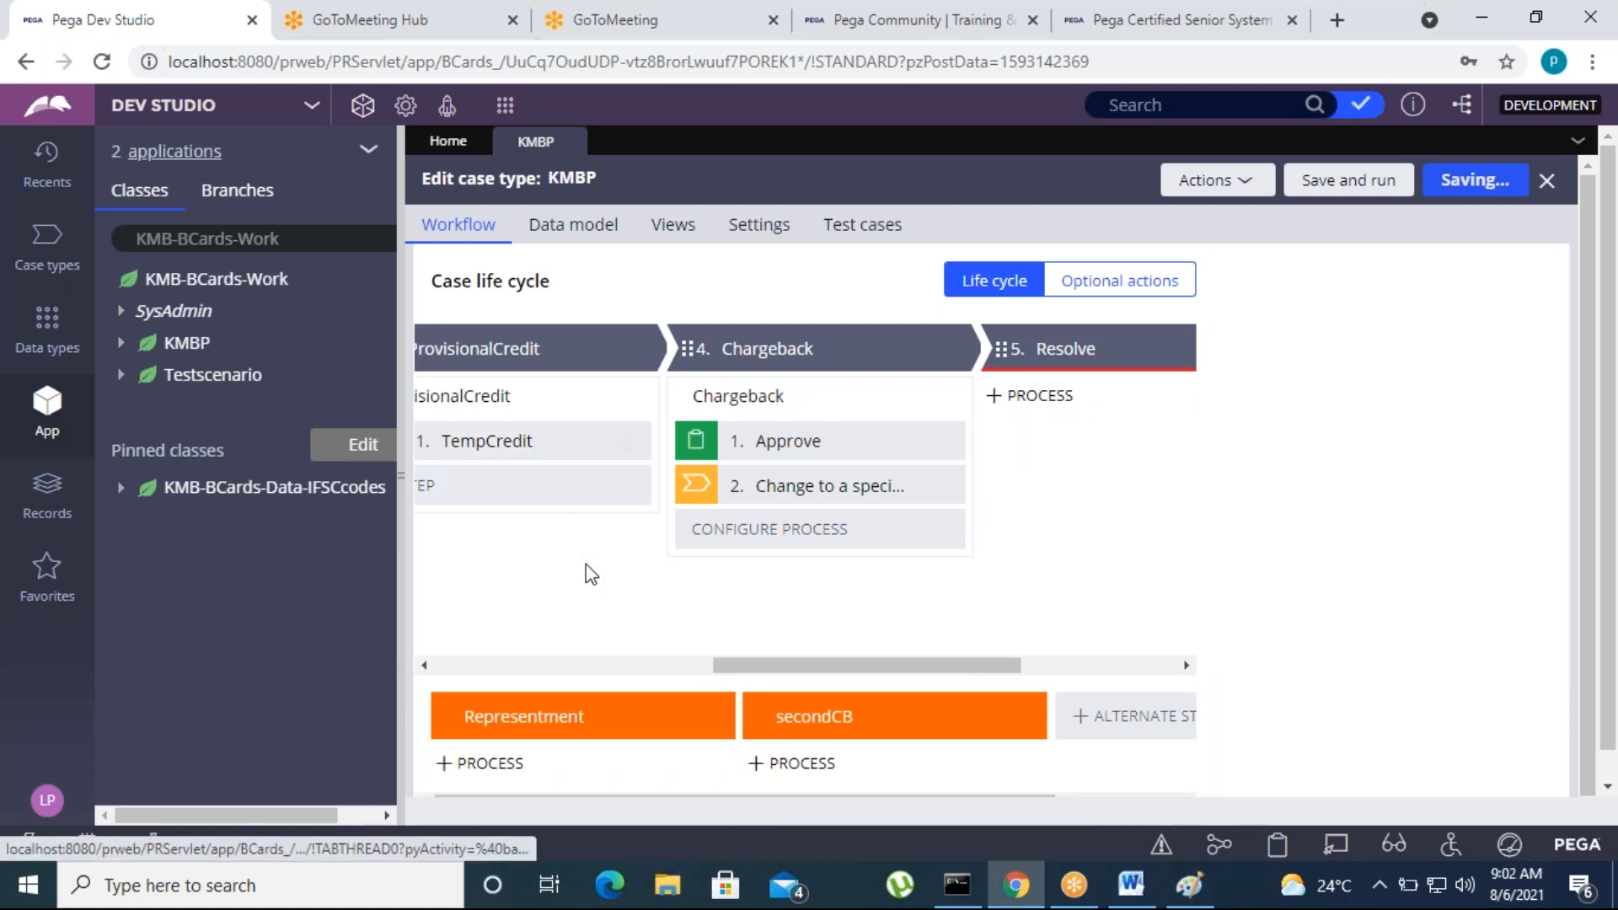
Review the settings of Chargeback's "Change to a specific stage" step and the process flow, and close the KMBP case type
left_click(882, 487)
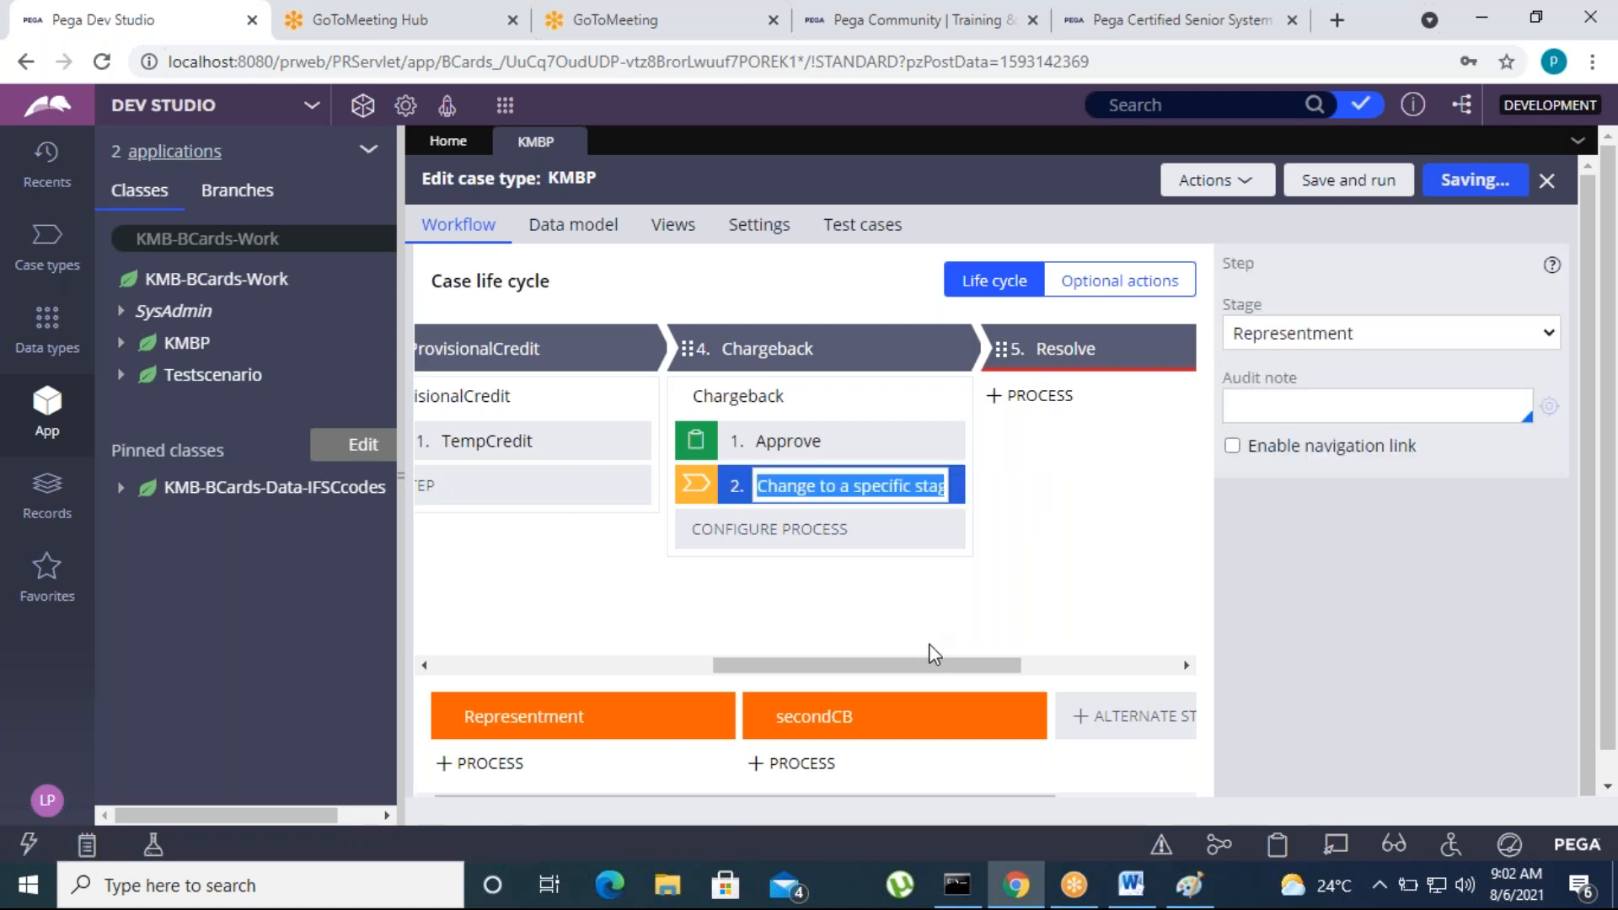
right_click(766, 540)
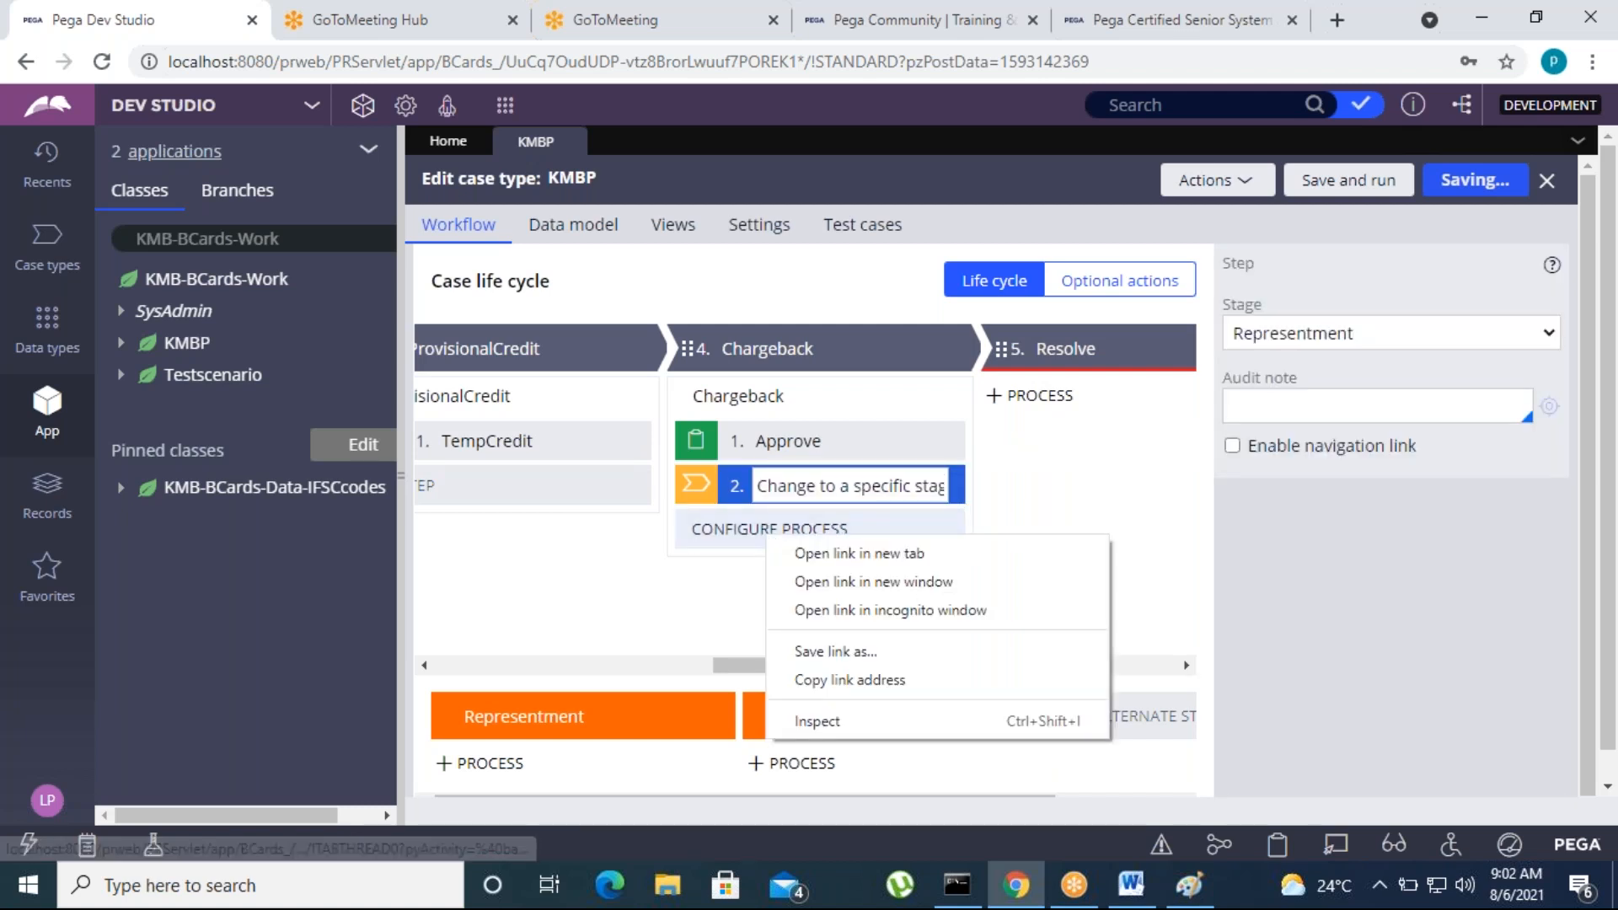
key("Escape")
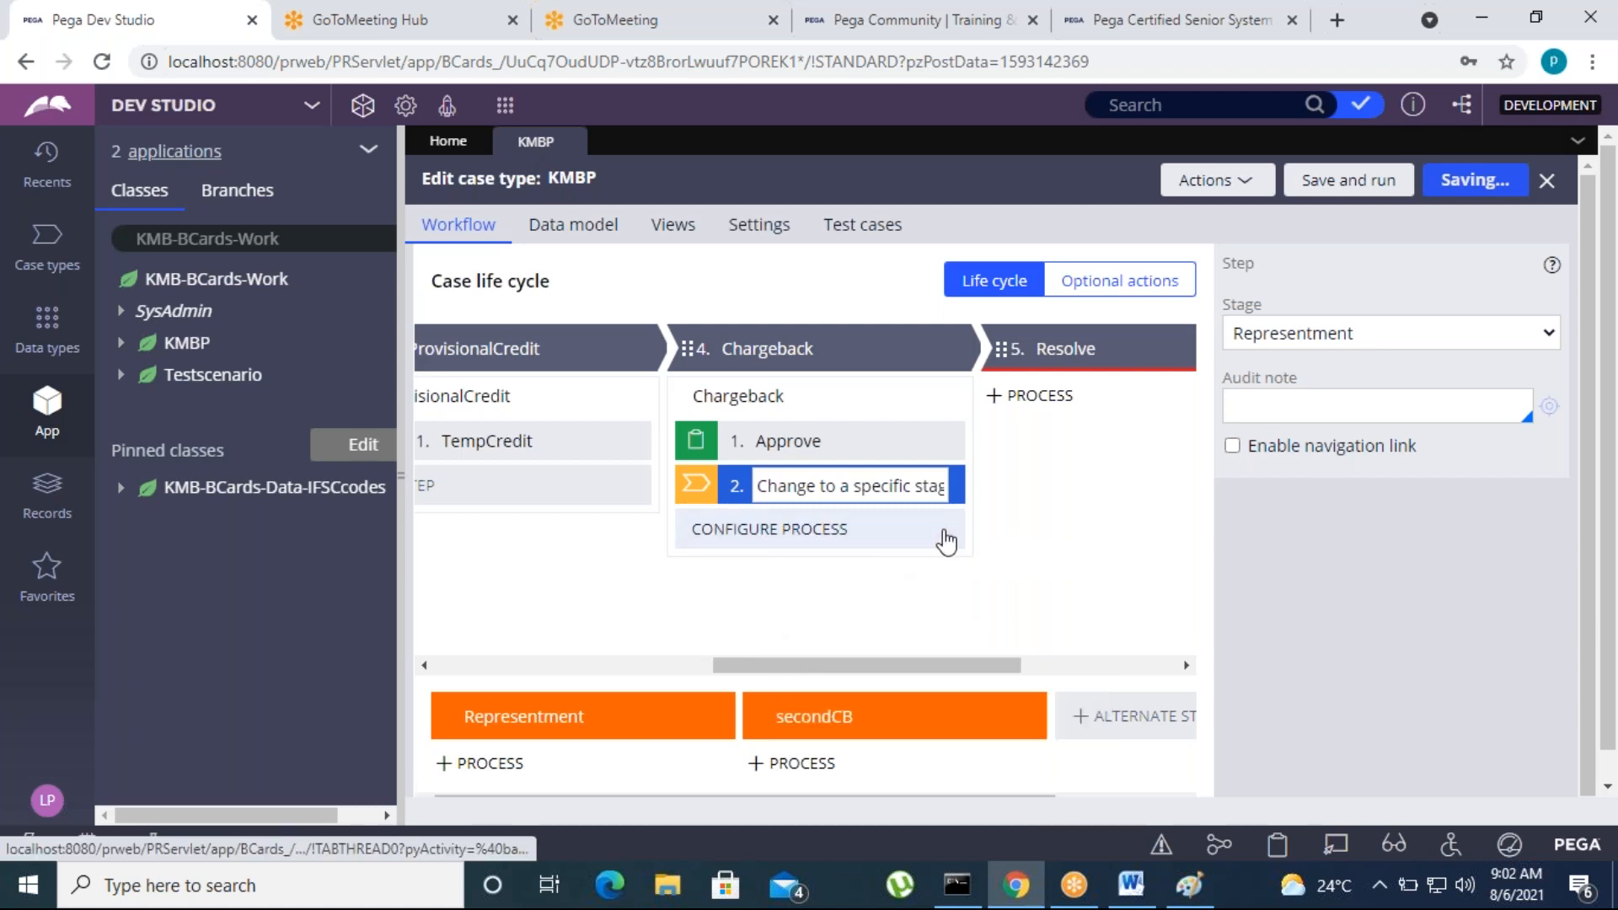
left_click(945, 539)
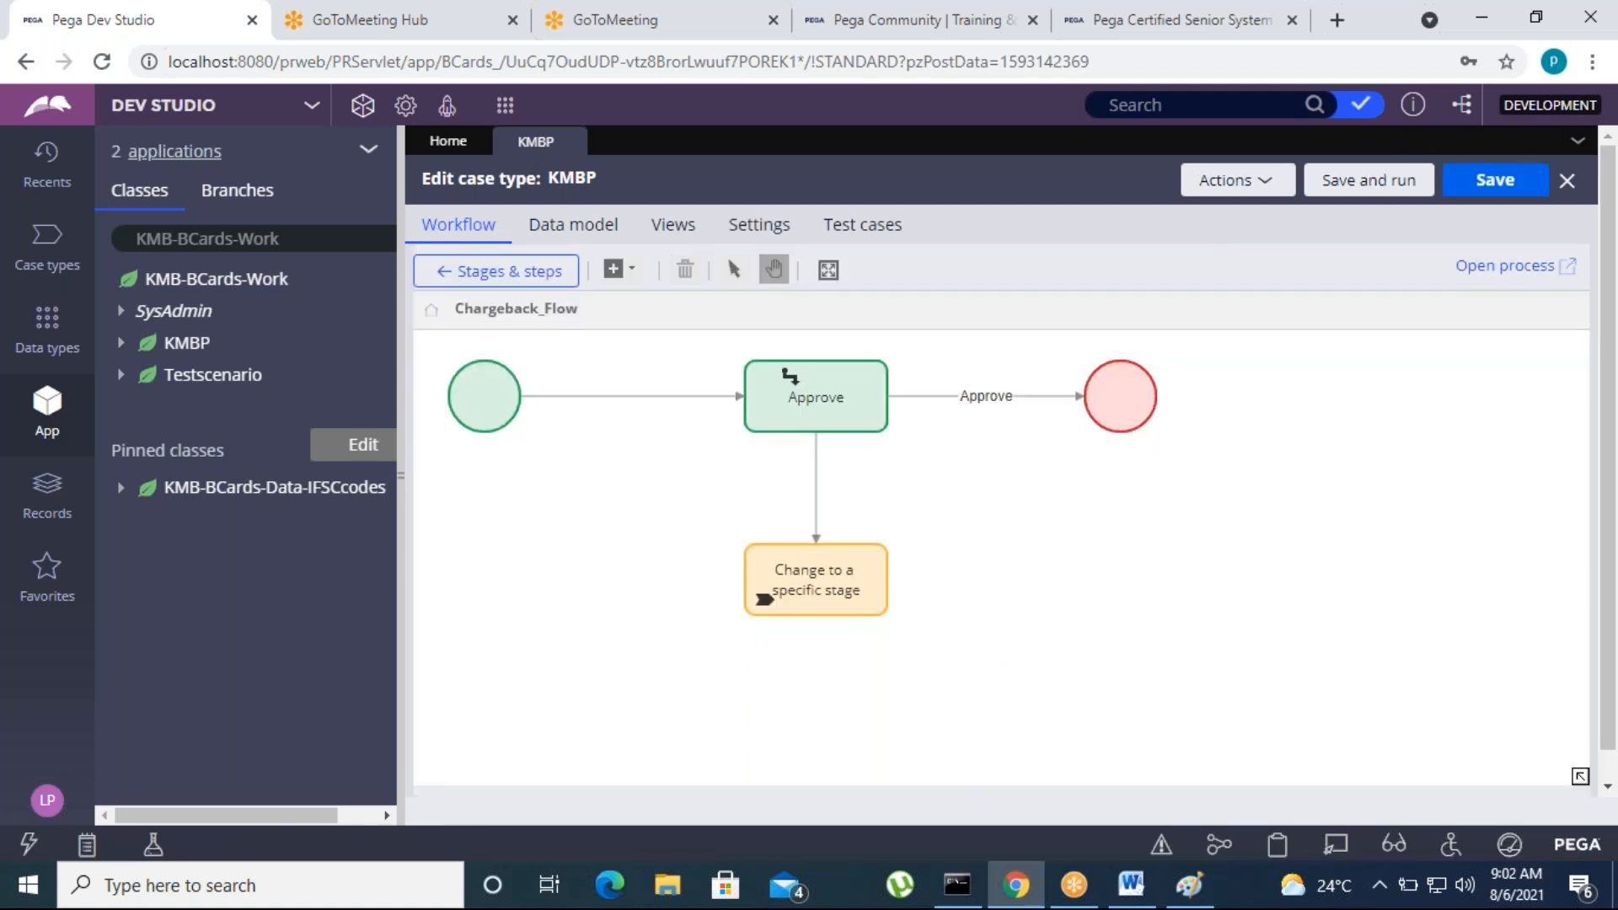
left_click(570, 141)
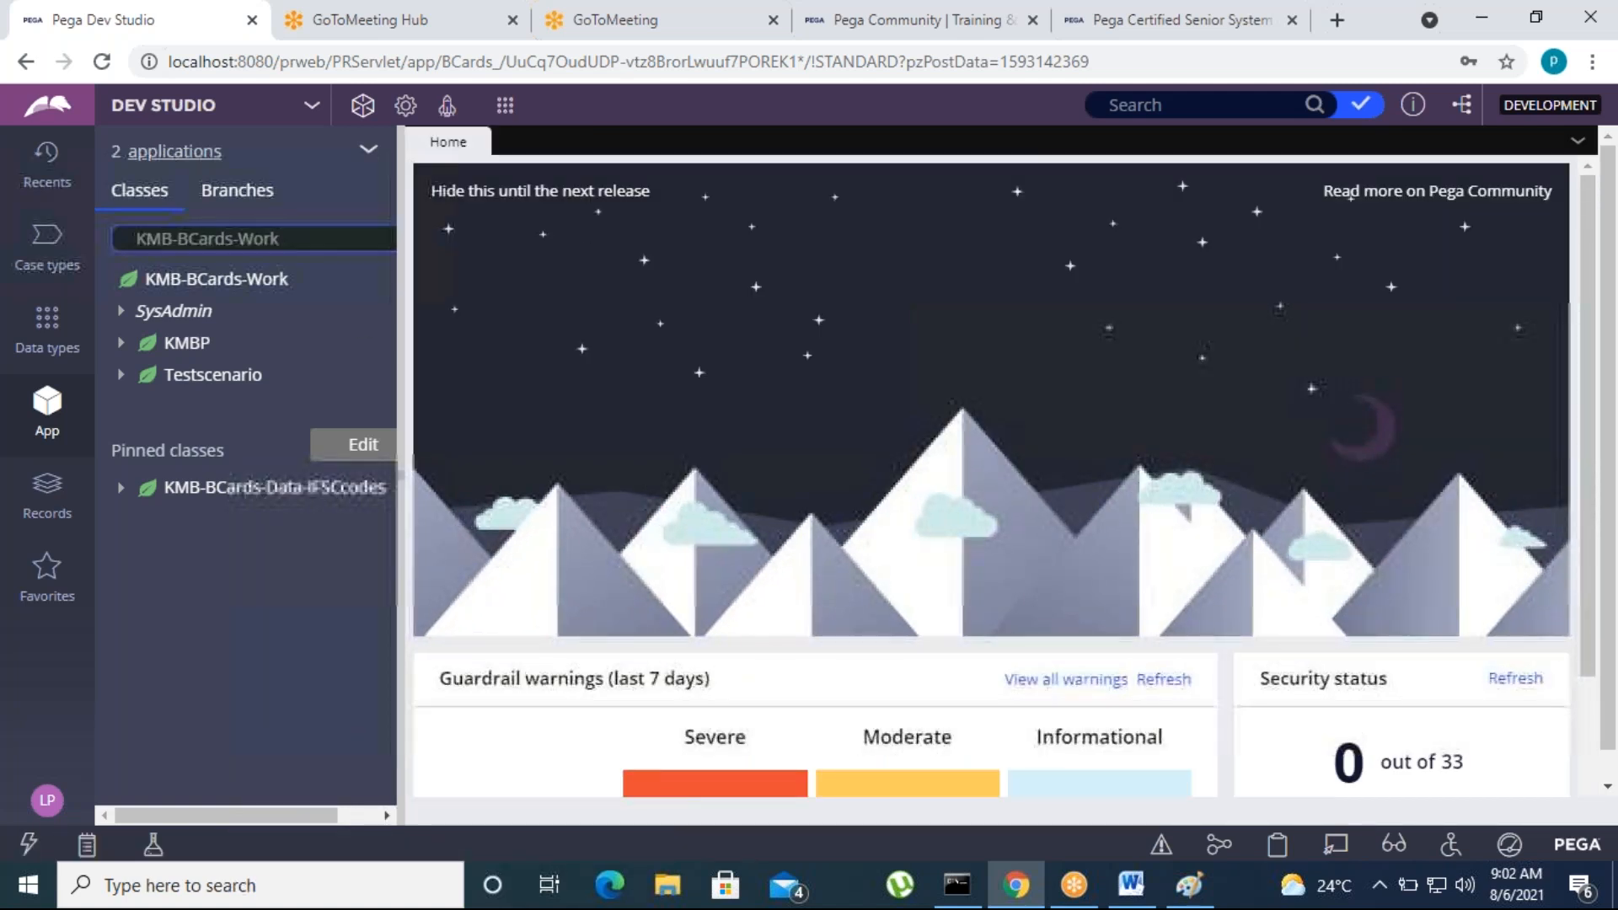
Open the KMBP case type and view the settings of Chargeback's "Change to a specific stage" step
left_click(46, 243)
left_click(150, 271)
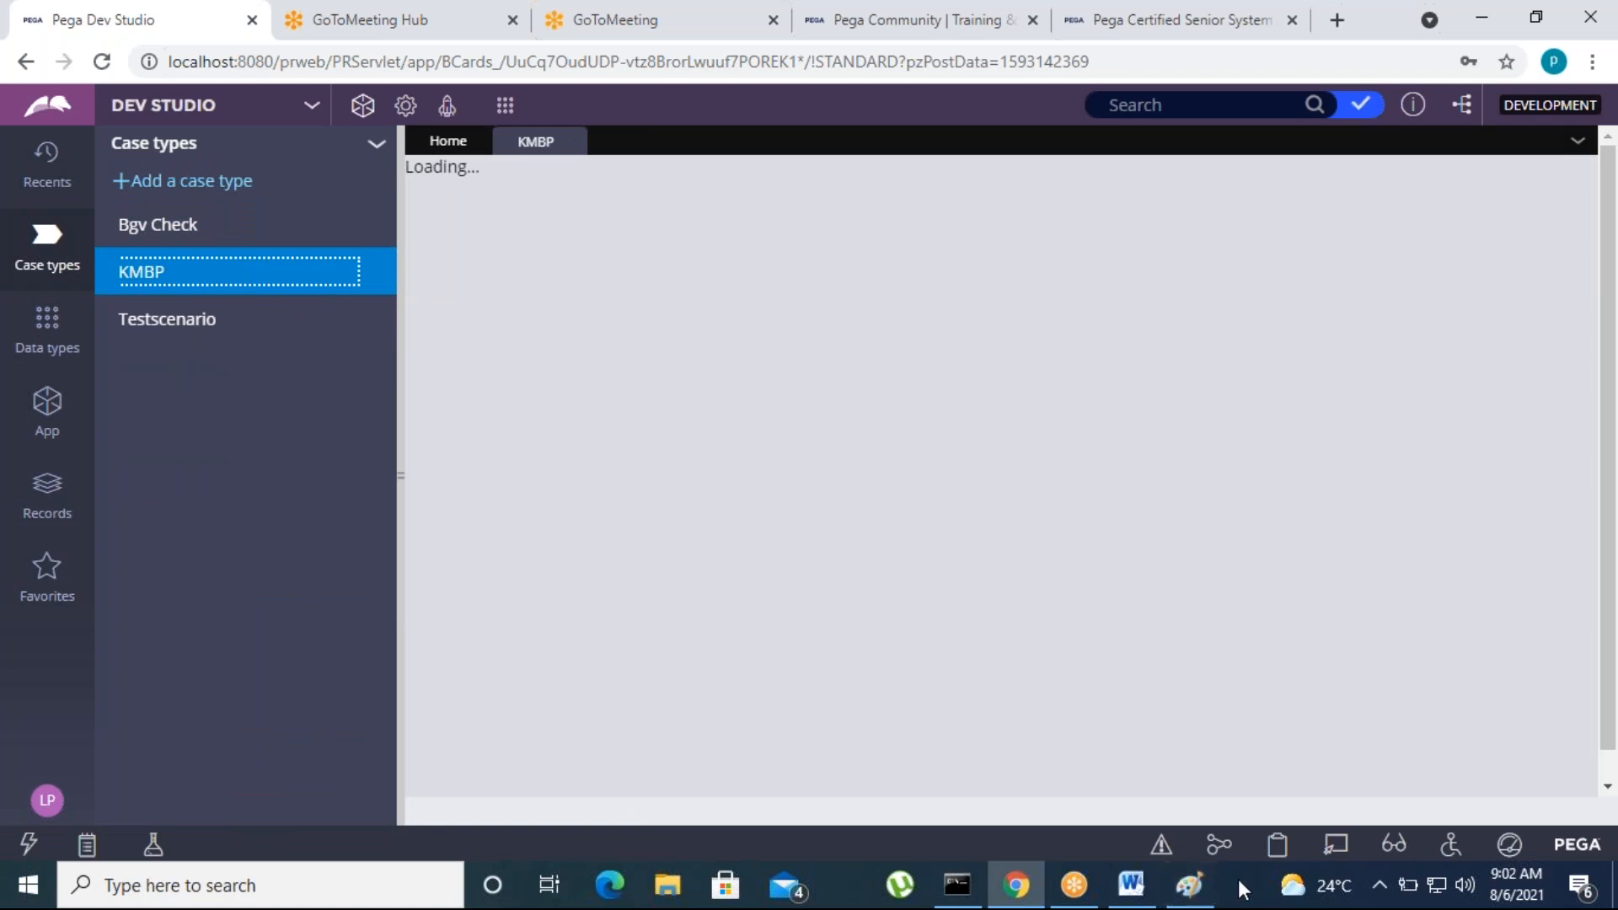
left_click(1239, 879)
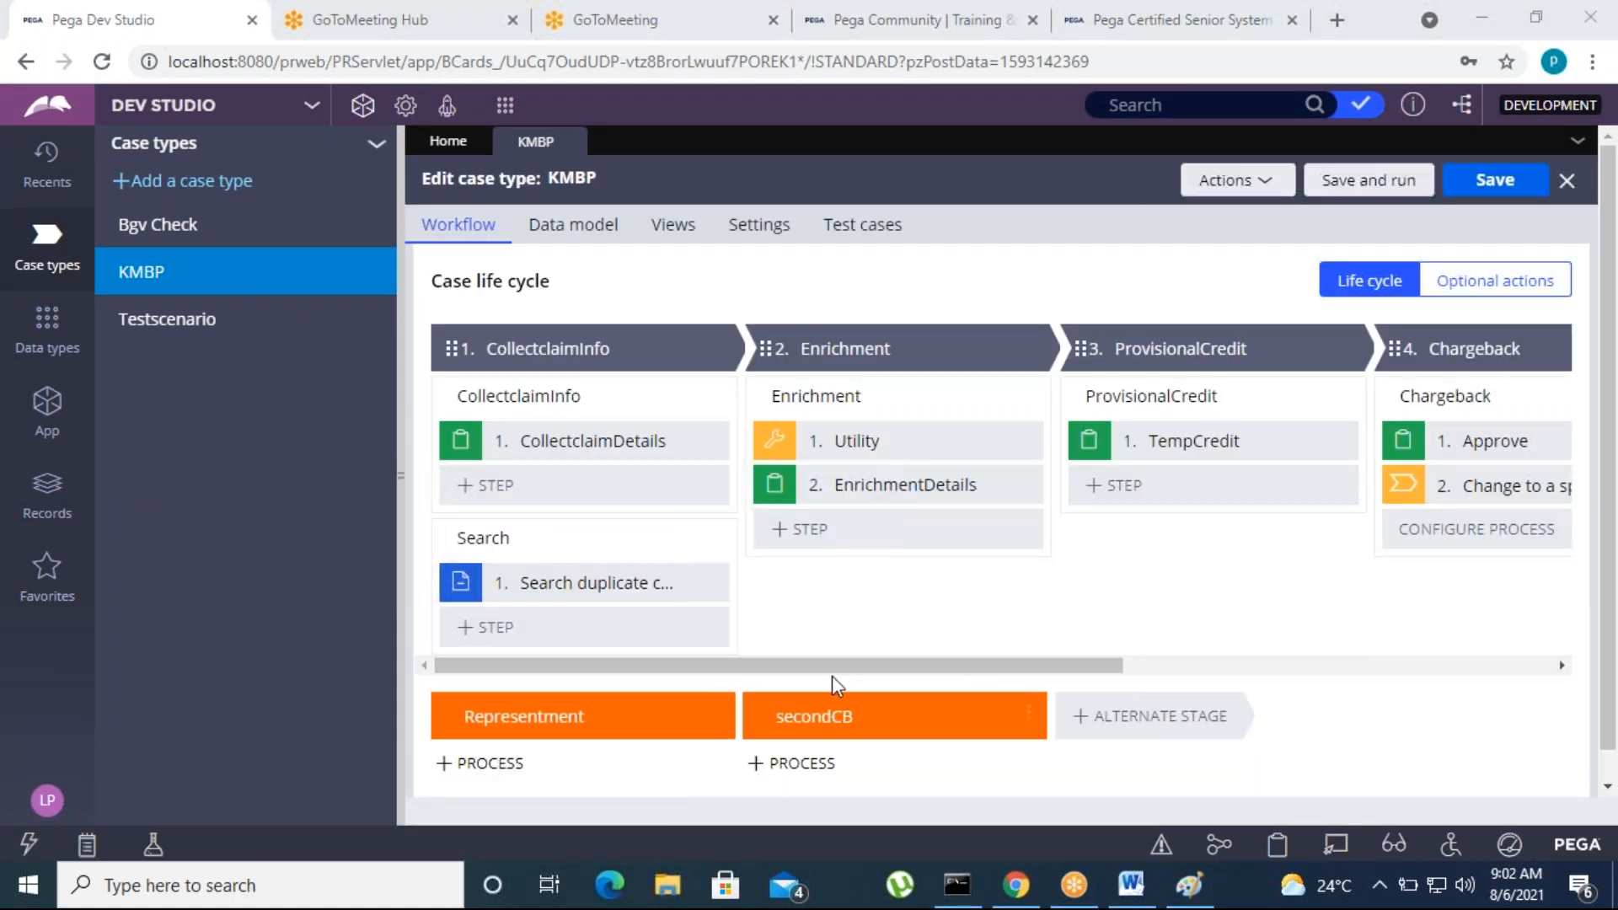
left_click_drag(878, 671, 1287, 669)
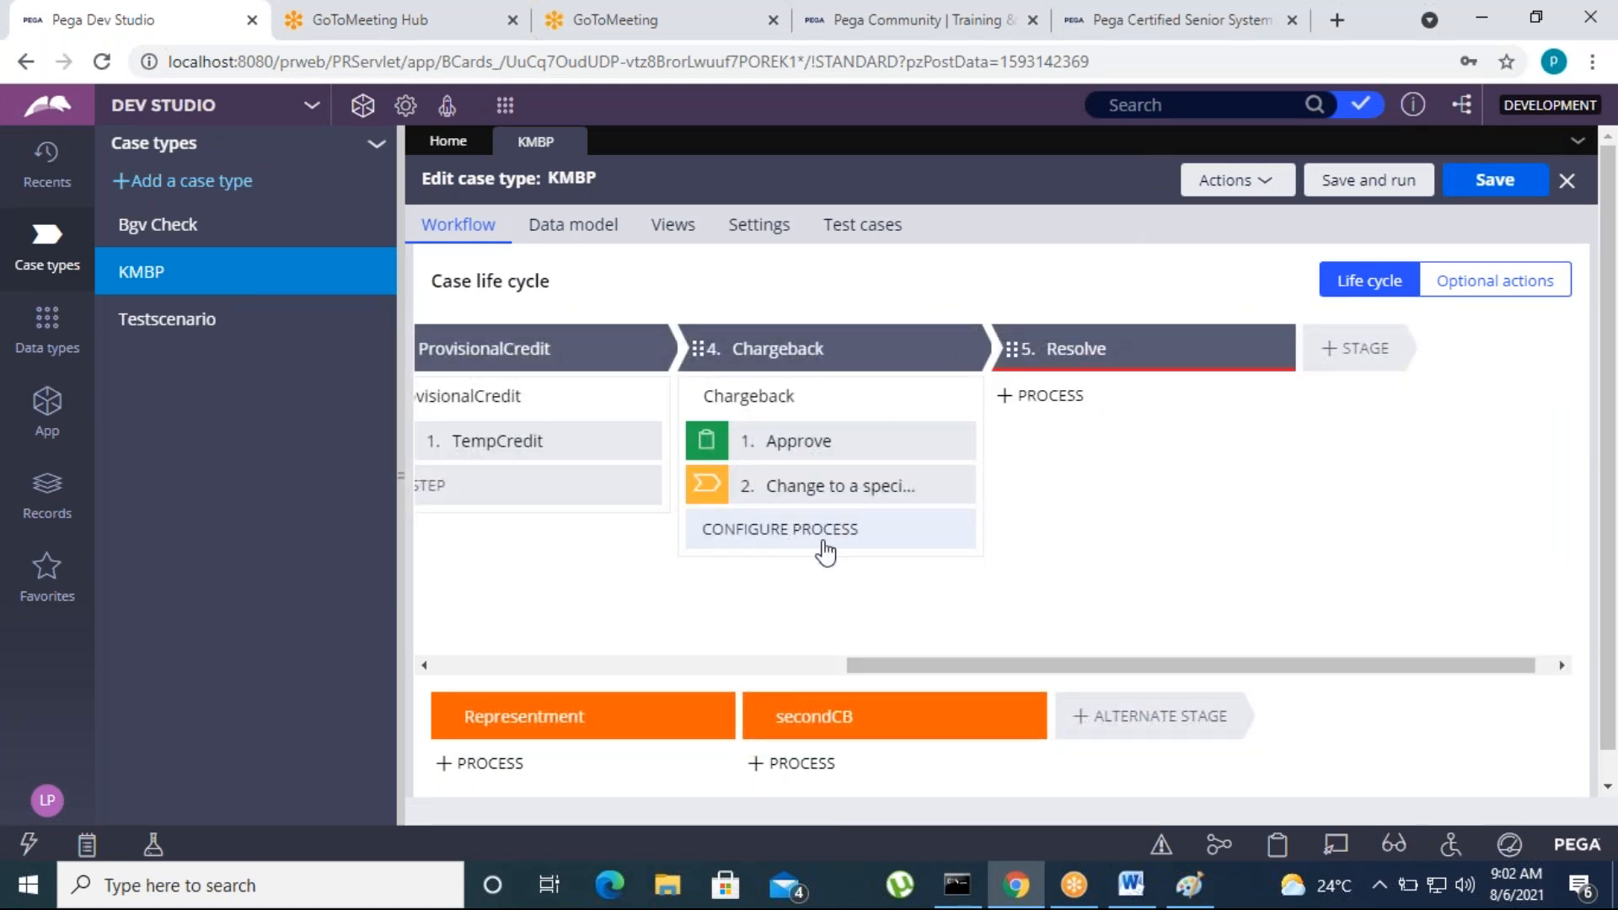
left_click(823, 493)
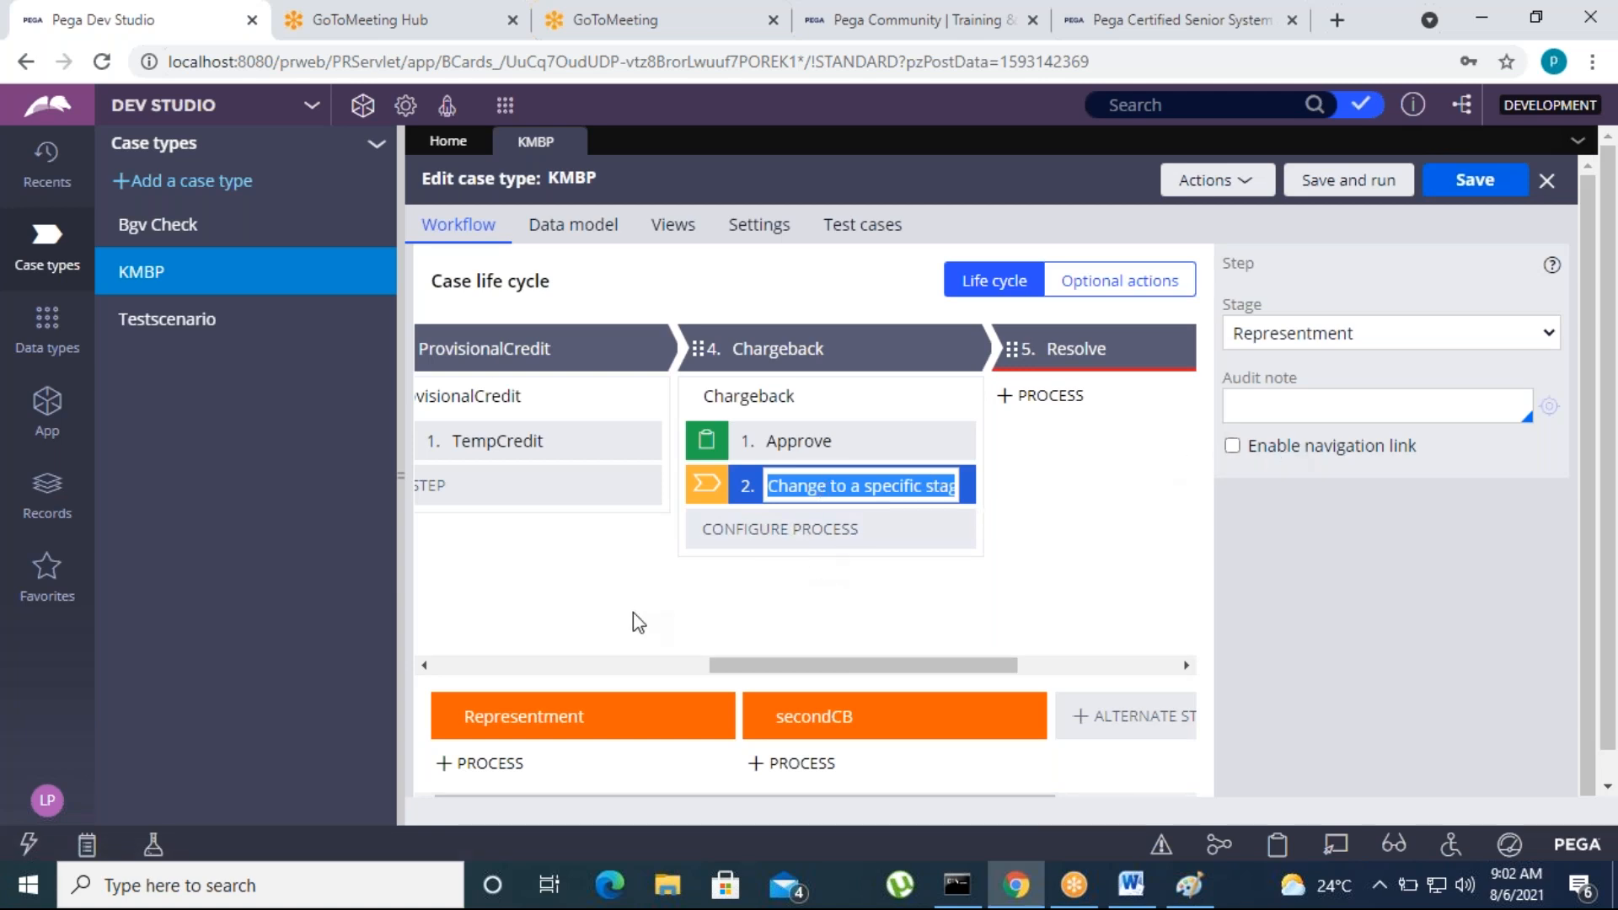
Examine the automations available for a new step in the Enrichment process, and close the list without adding one
left_click_drag(776, 666, 536, 640)
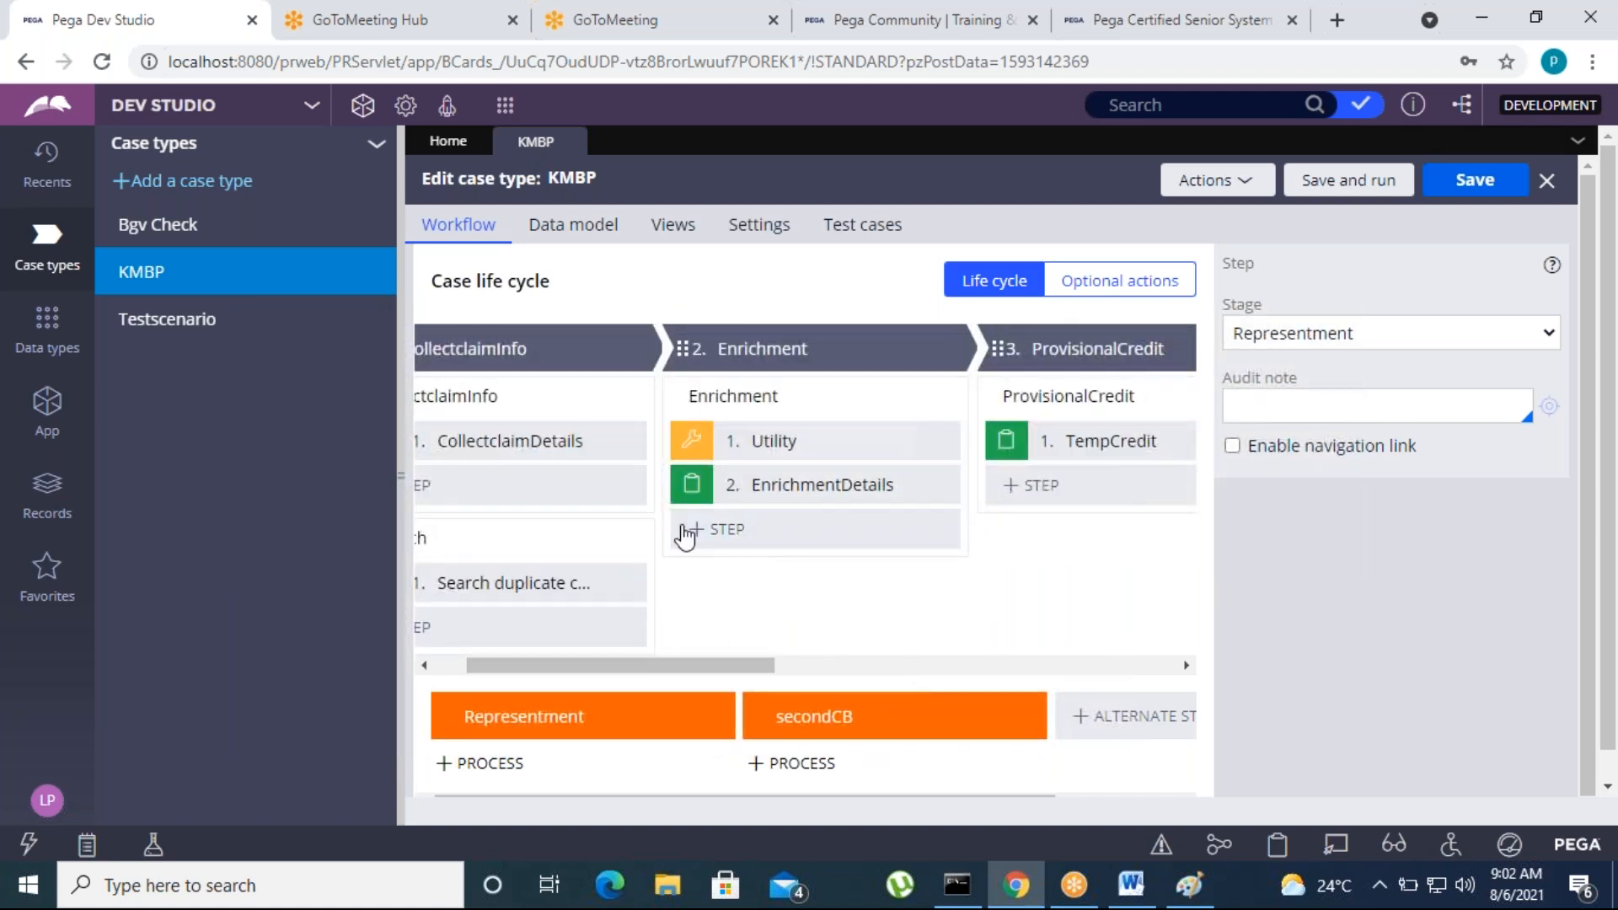
left_click(948, 347)
left_click(722, 538)
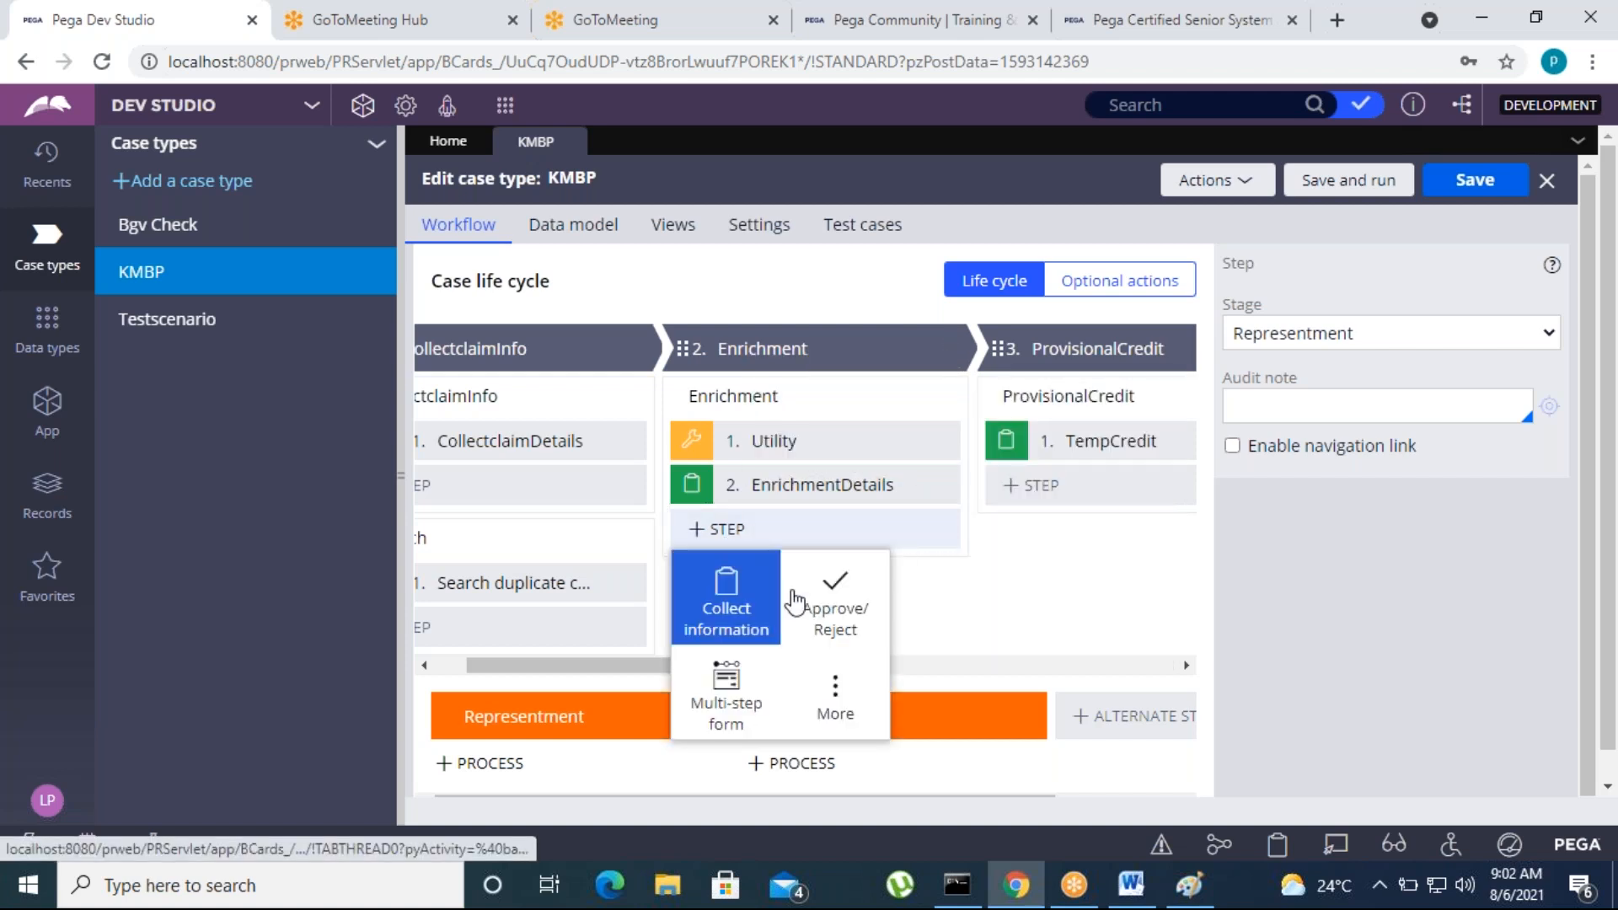
left_click(832, 693)
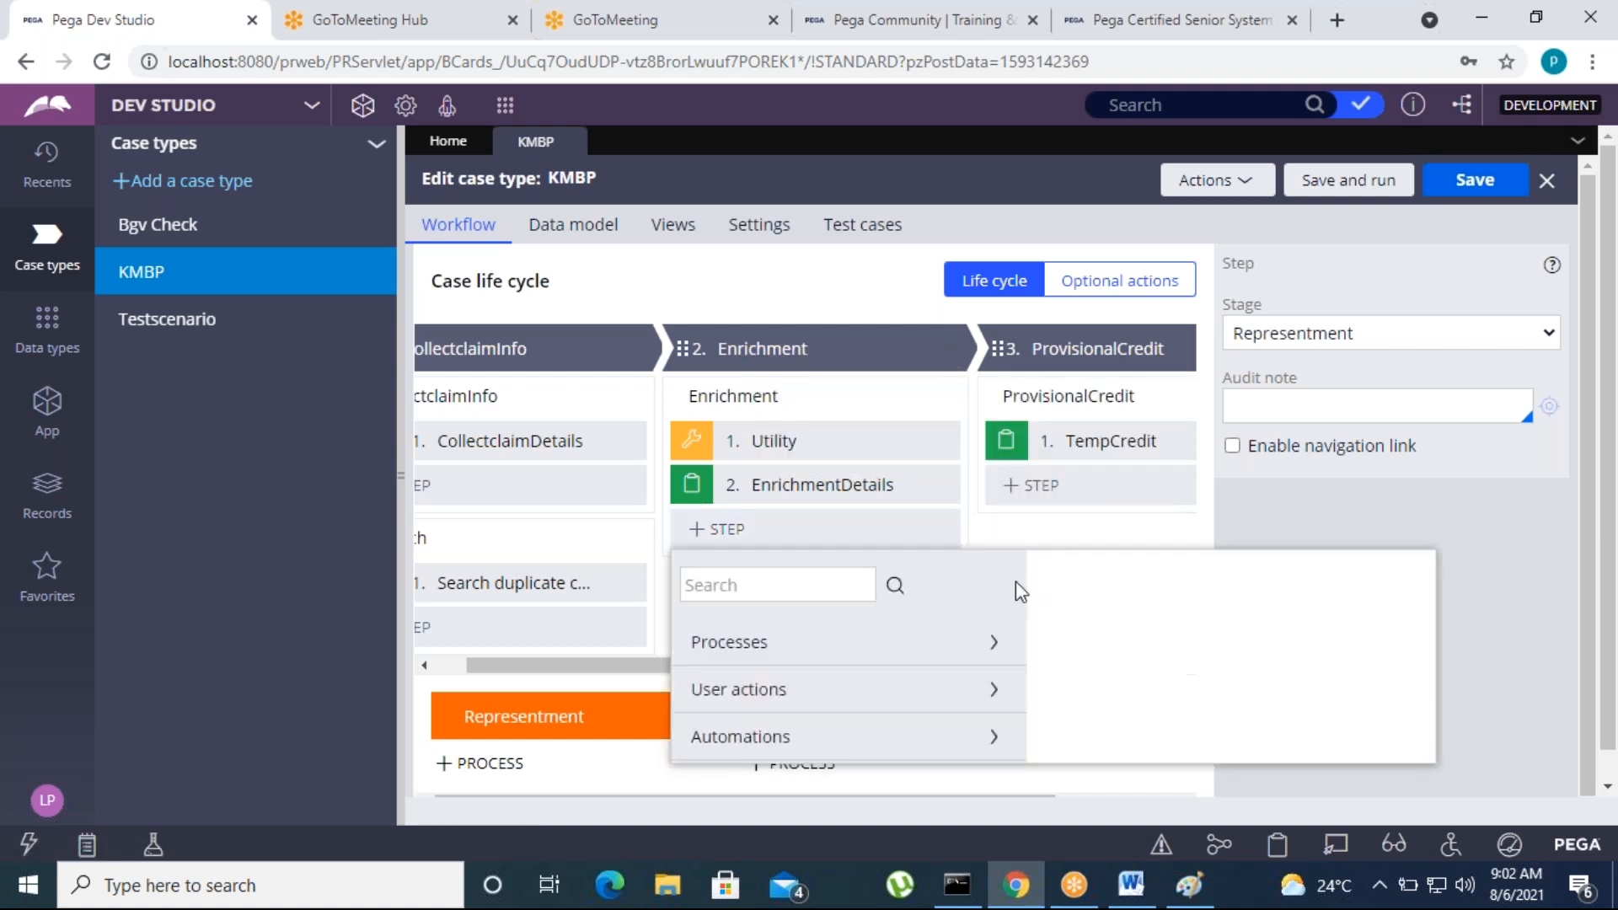
scroll(895, 695, "down", 1)
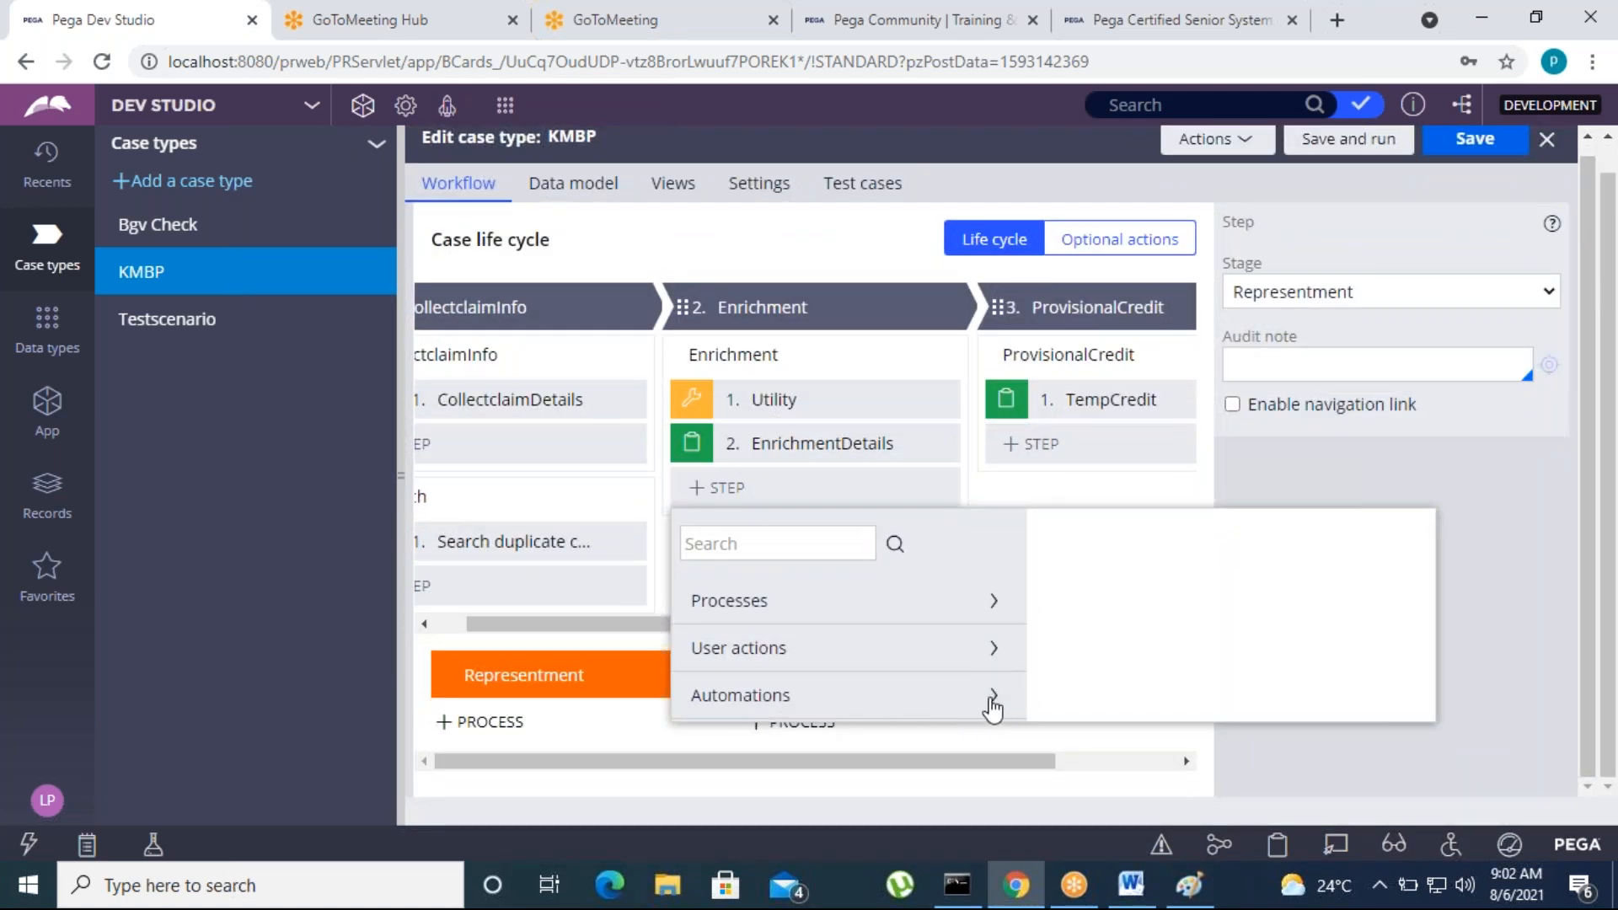
left_click(994, 694)
scroll(817, 716, "down", 3)
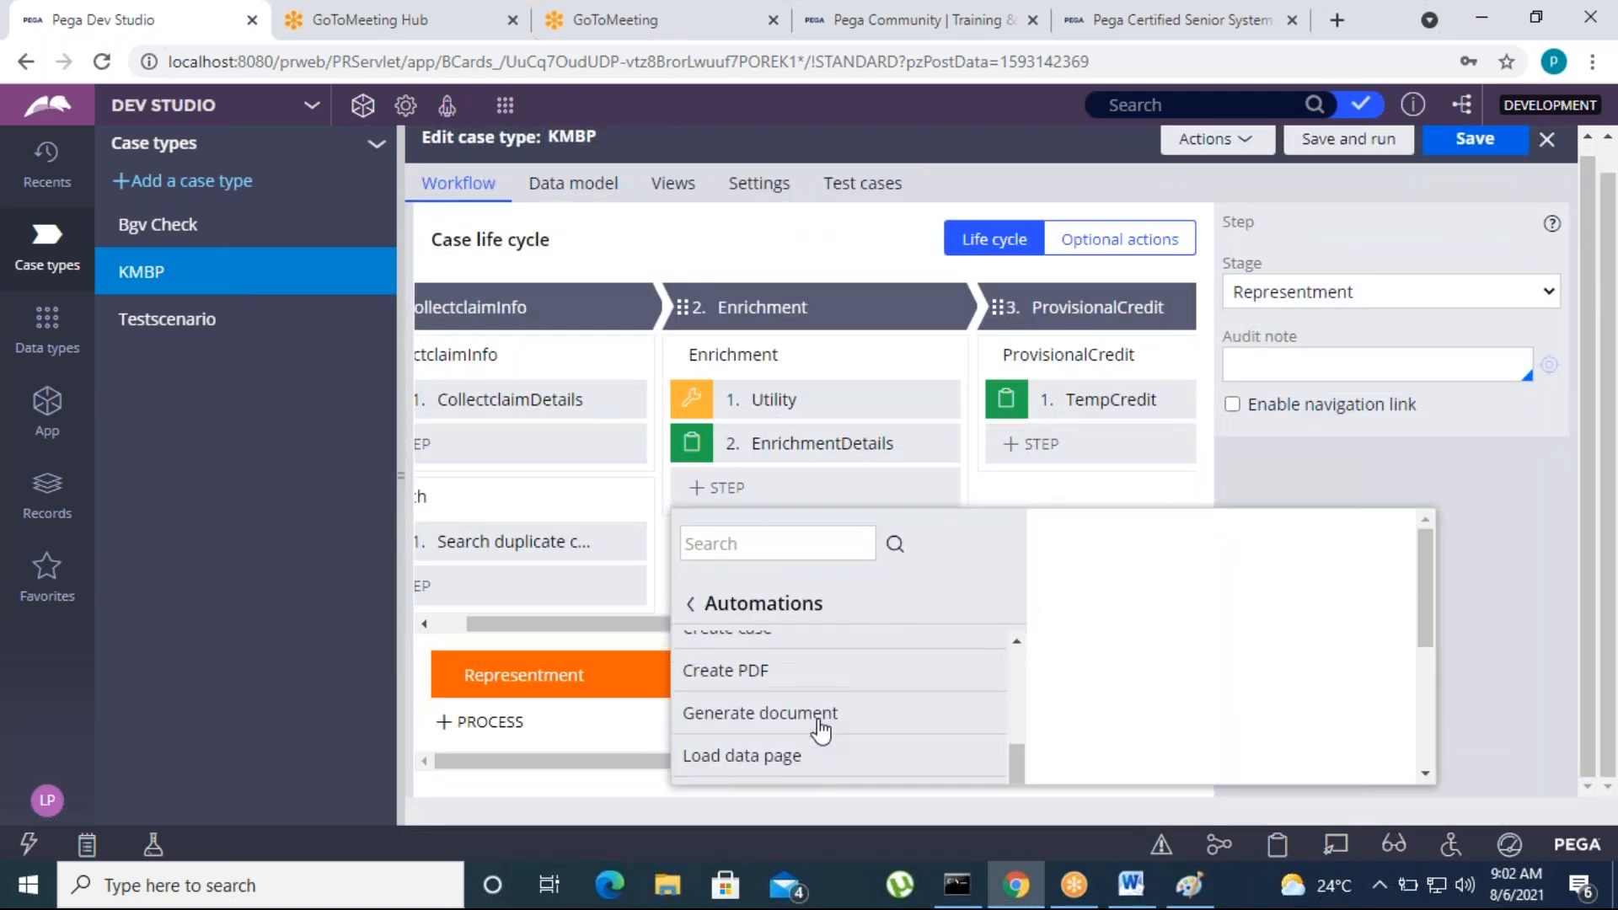
scroll(800, 748, "up", 2)
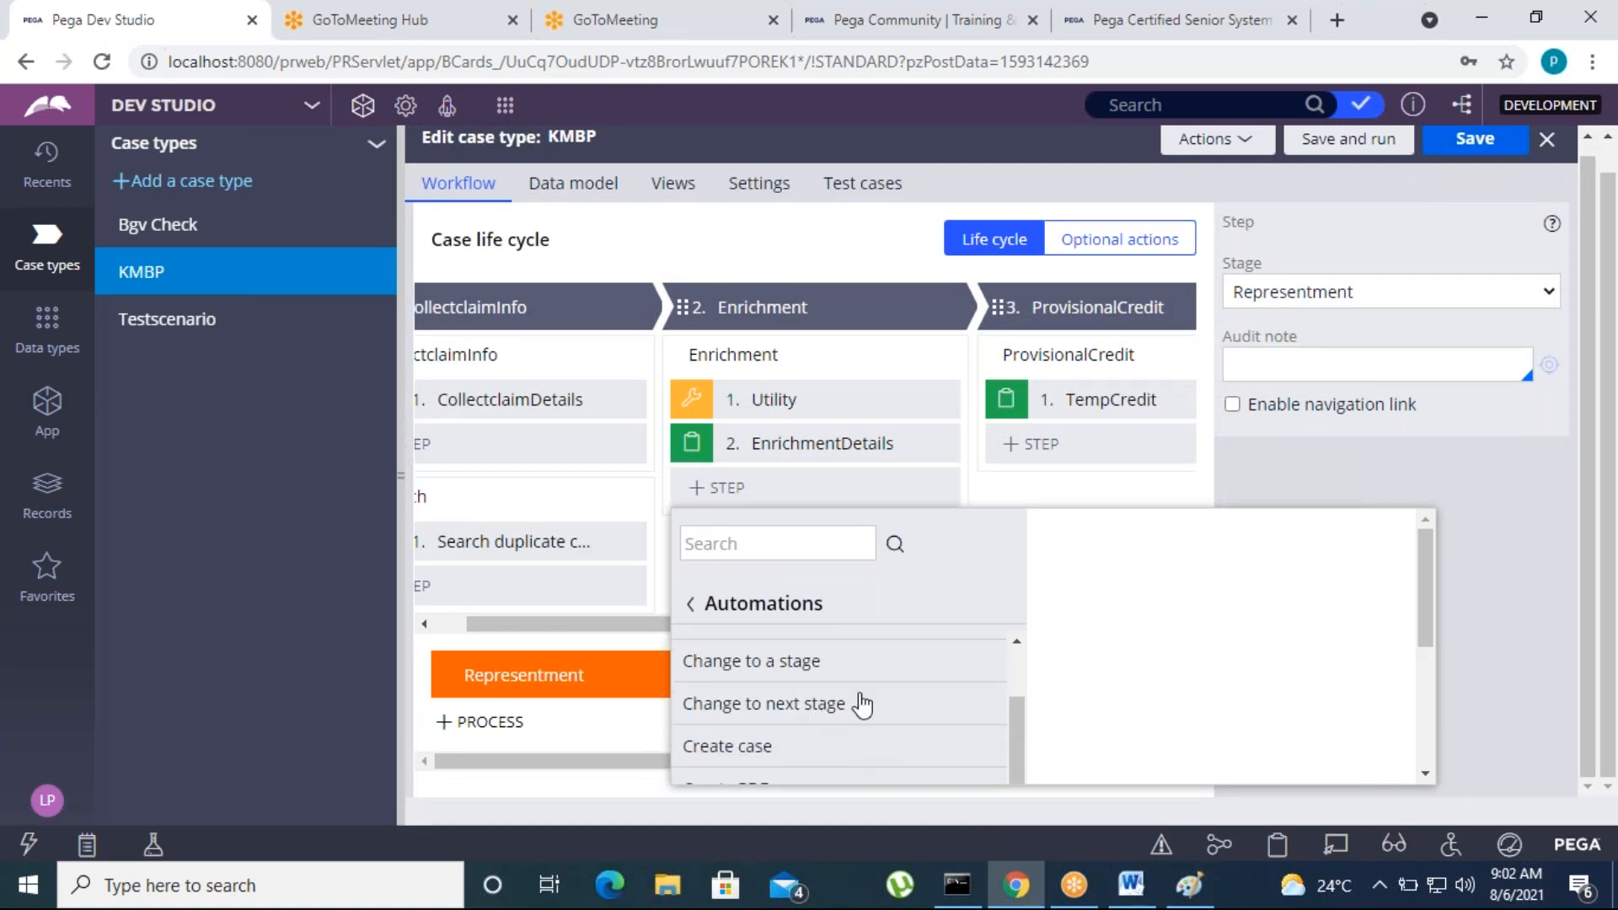
left_click(1001, 496)
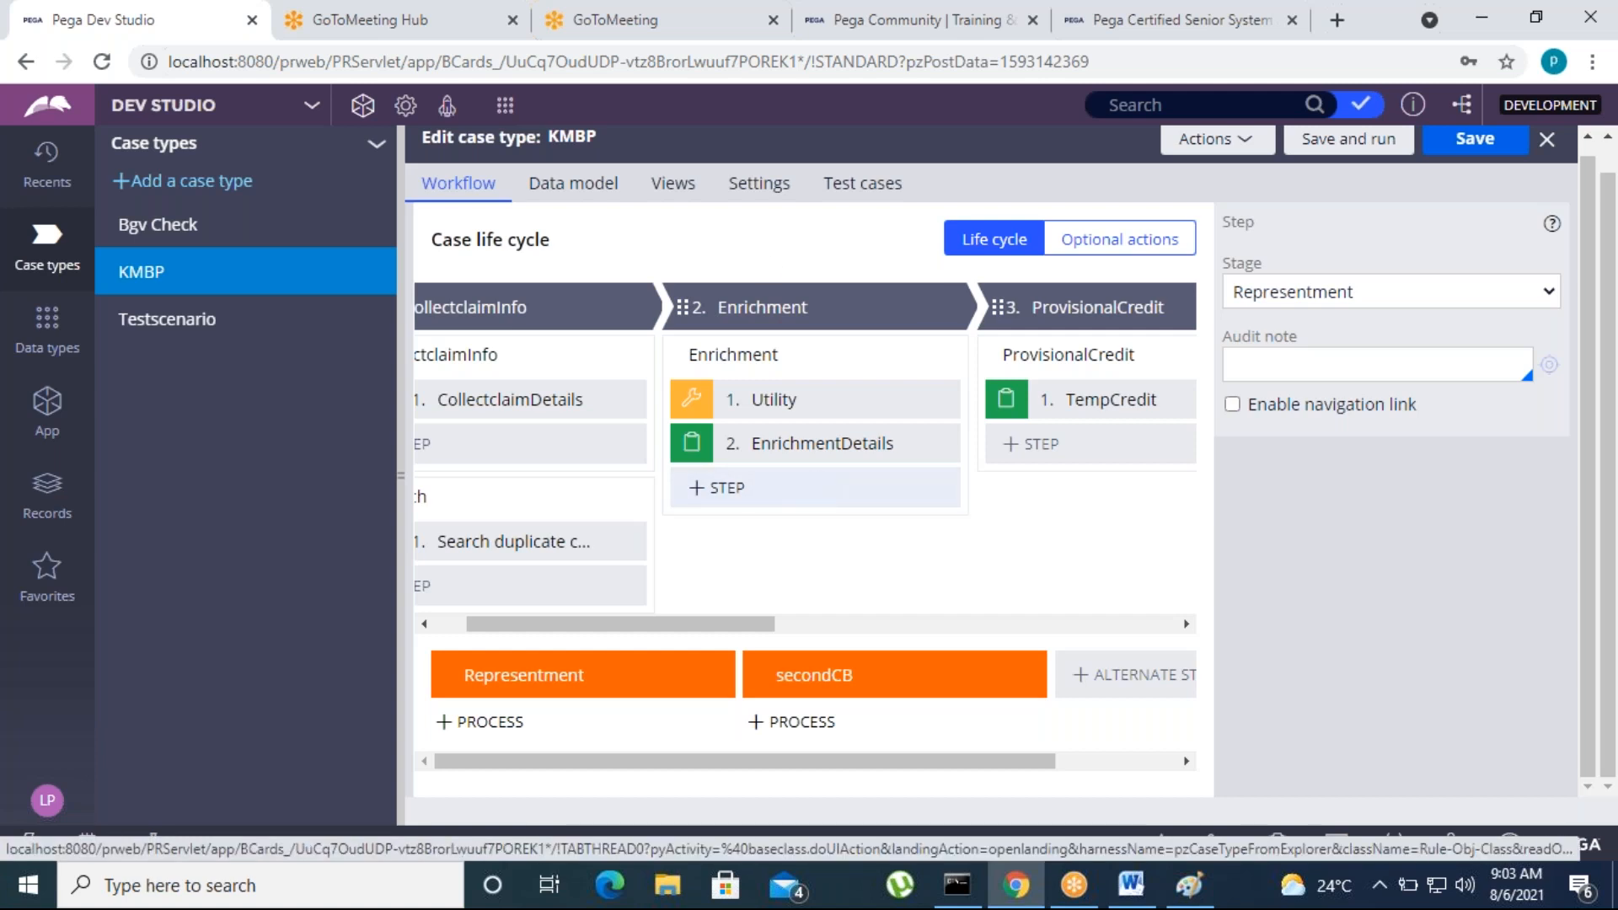
Add a Wait automation as a new step at the end of the Enrichment process
left_click(741, 502)
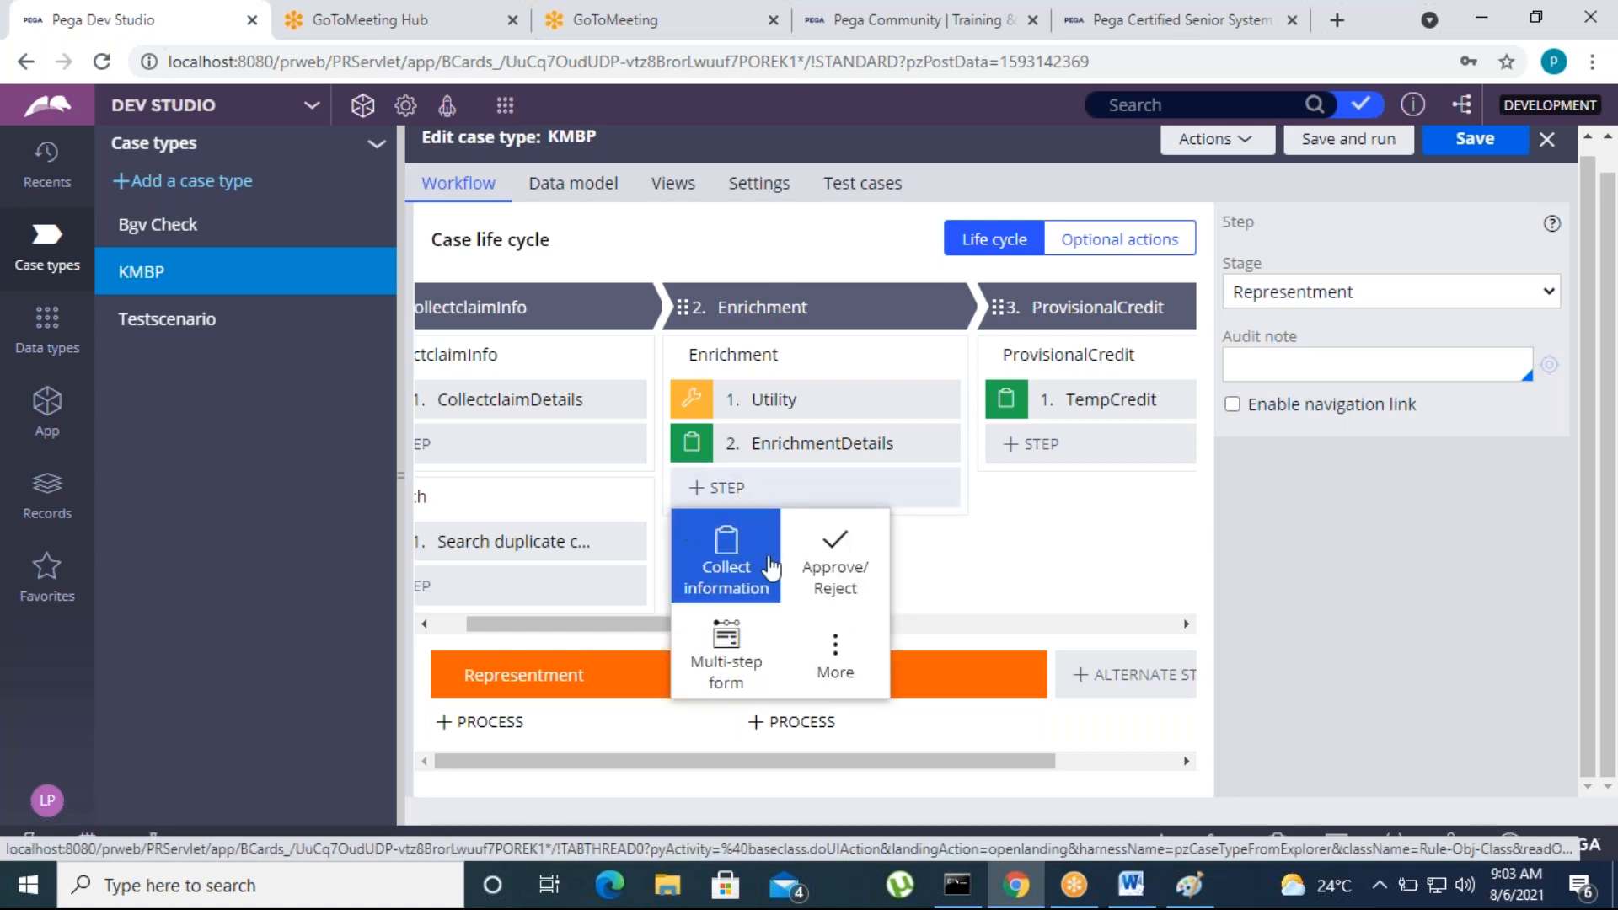
left_click(832, 658)
left_click(994, 699)
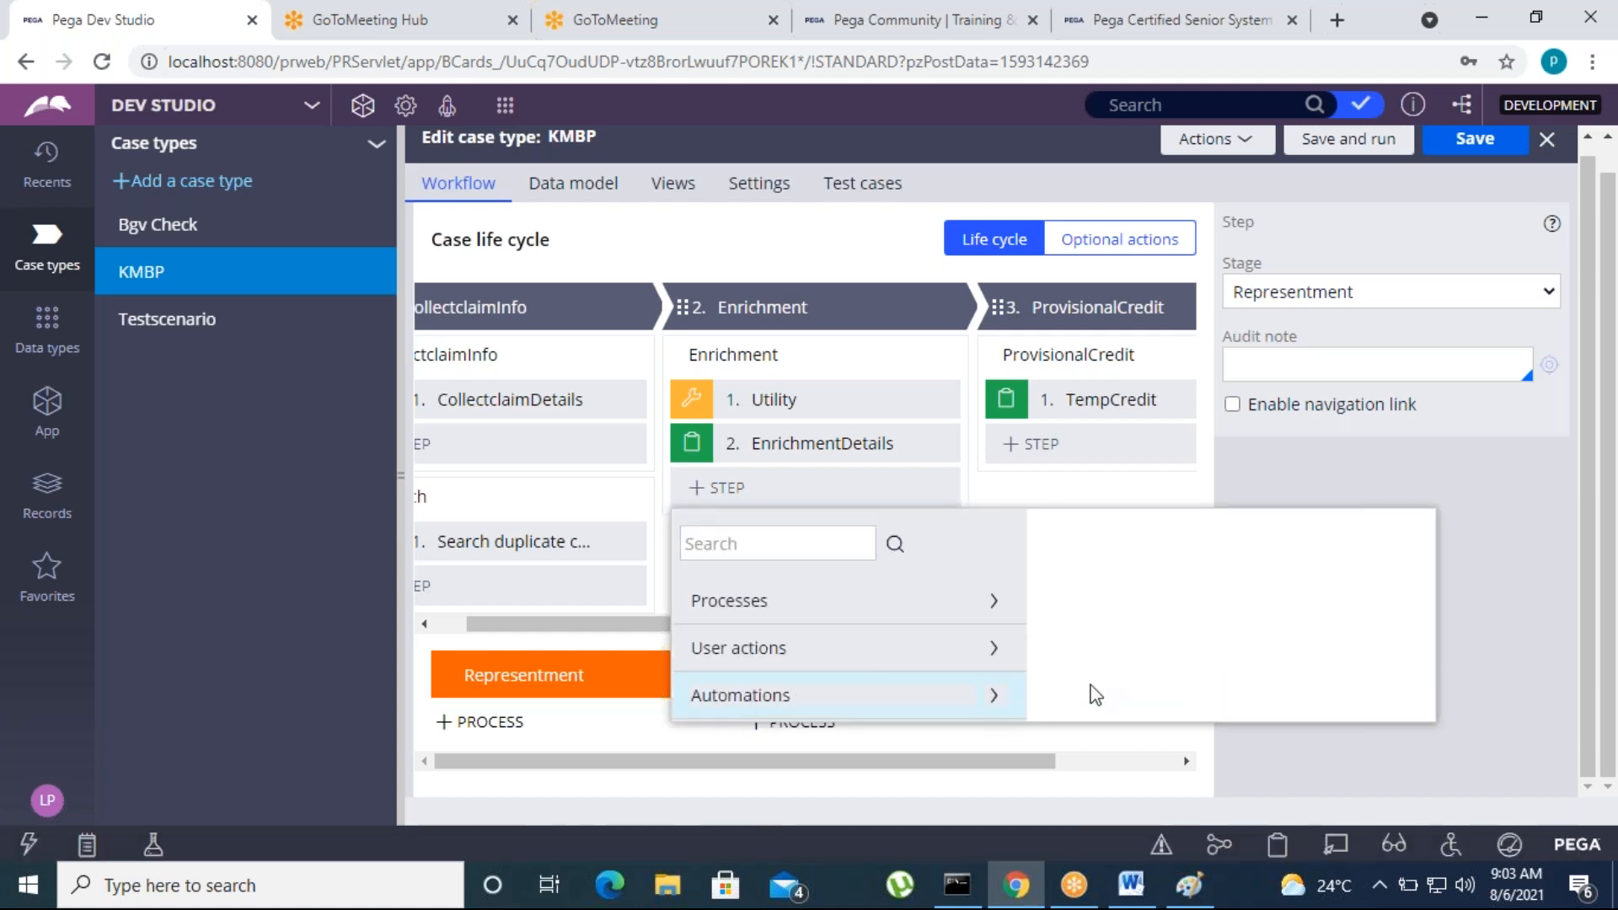
scroll(871, 733, "down", 10)
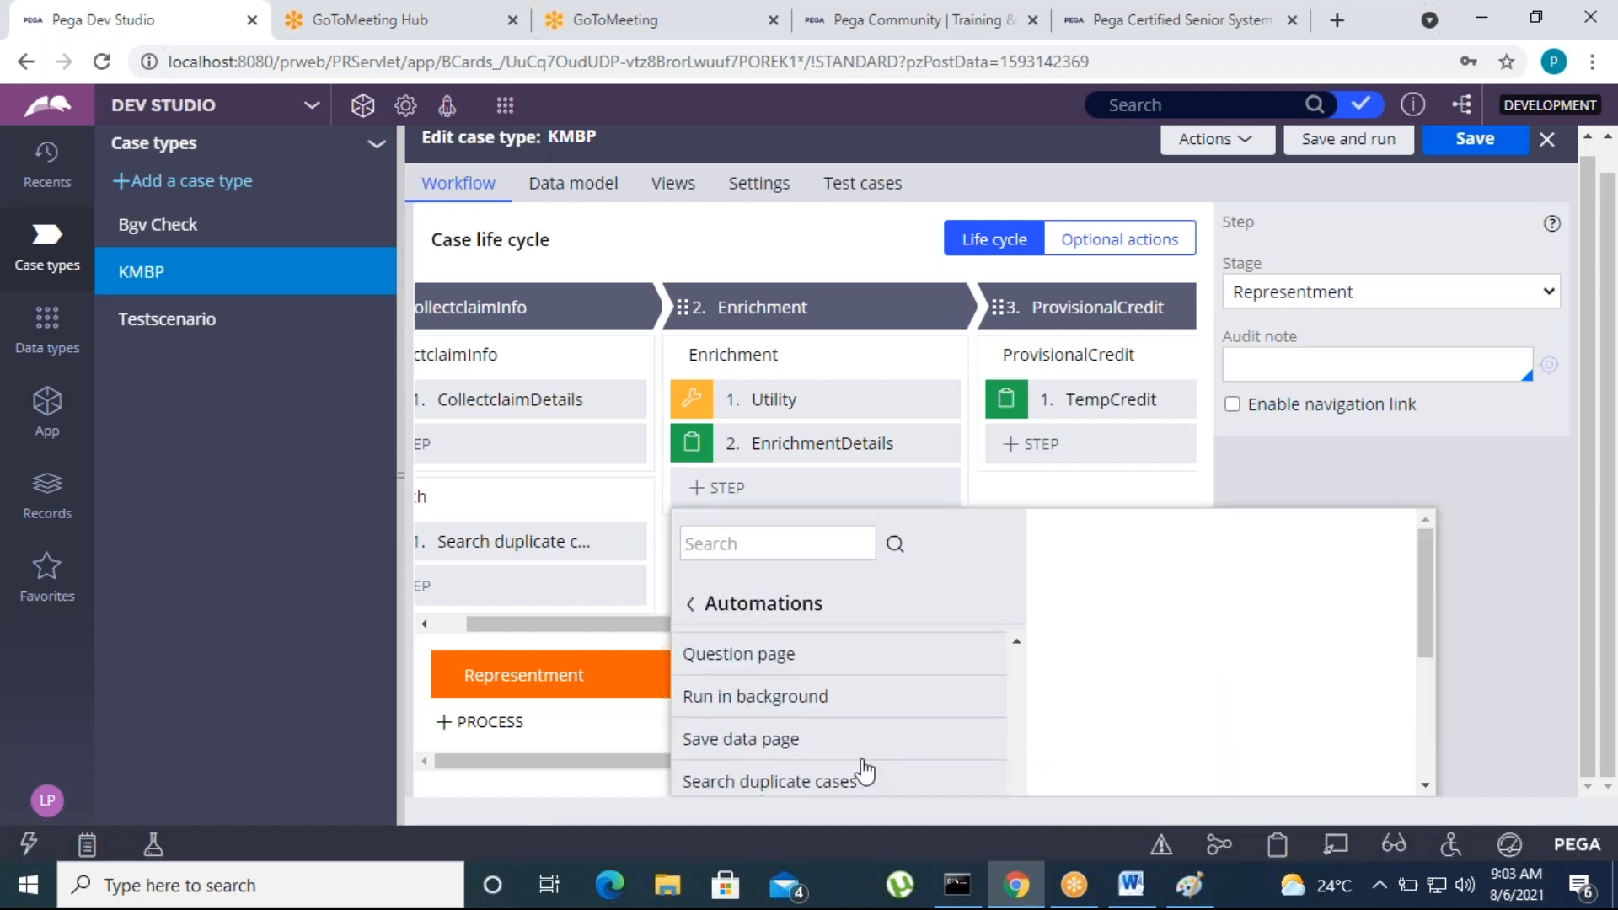
scroll(864, 771, "down", 2)
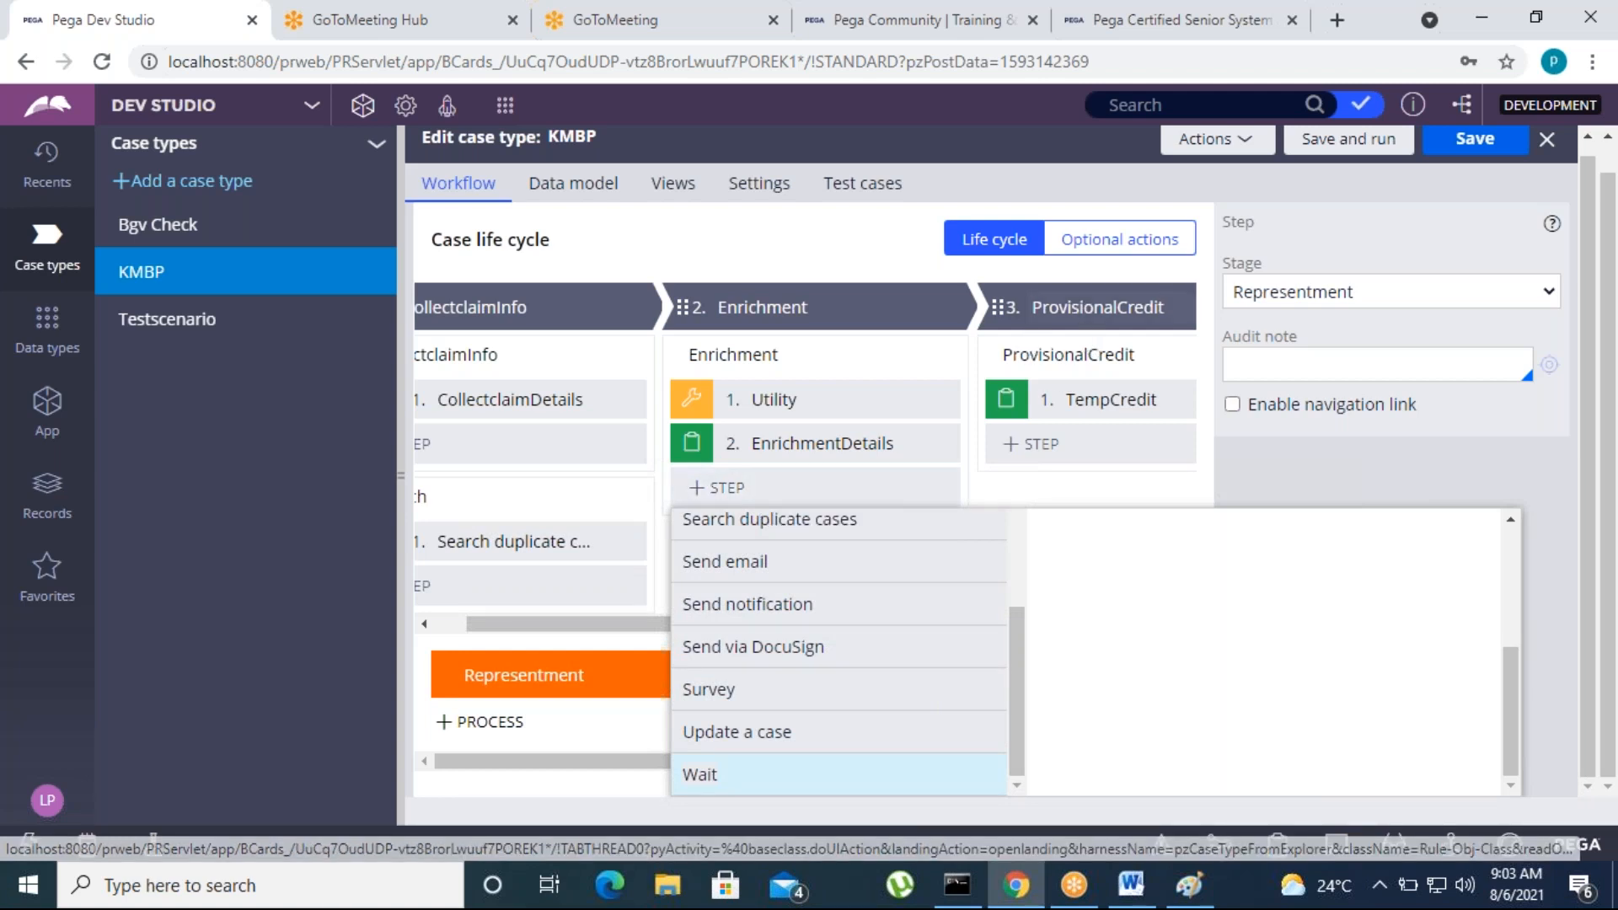
left_click(730, 780)
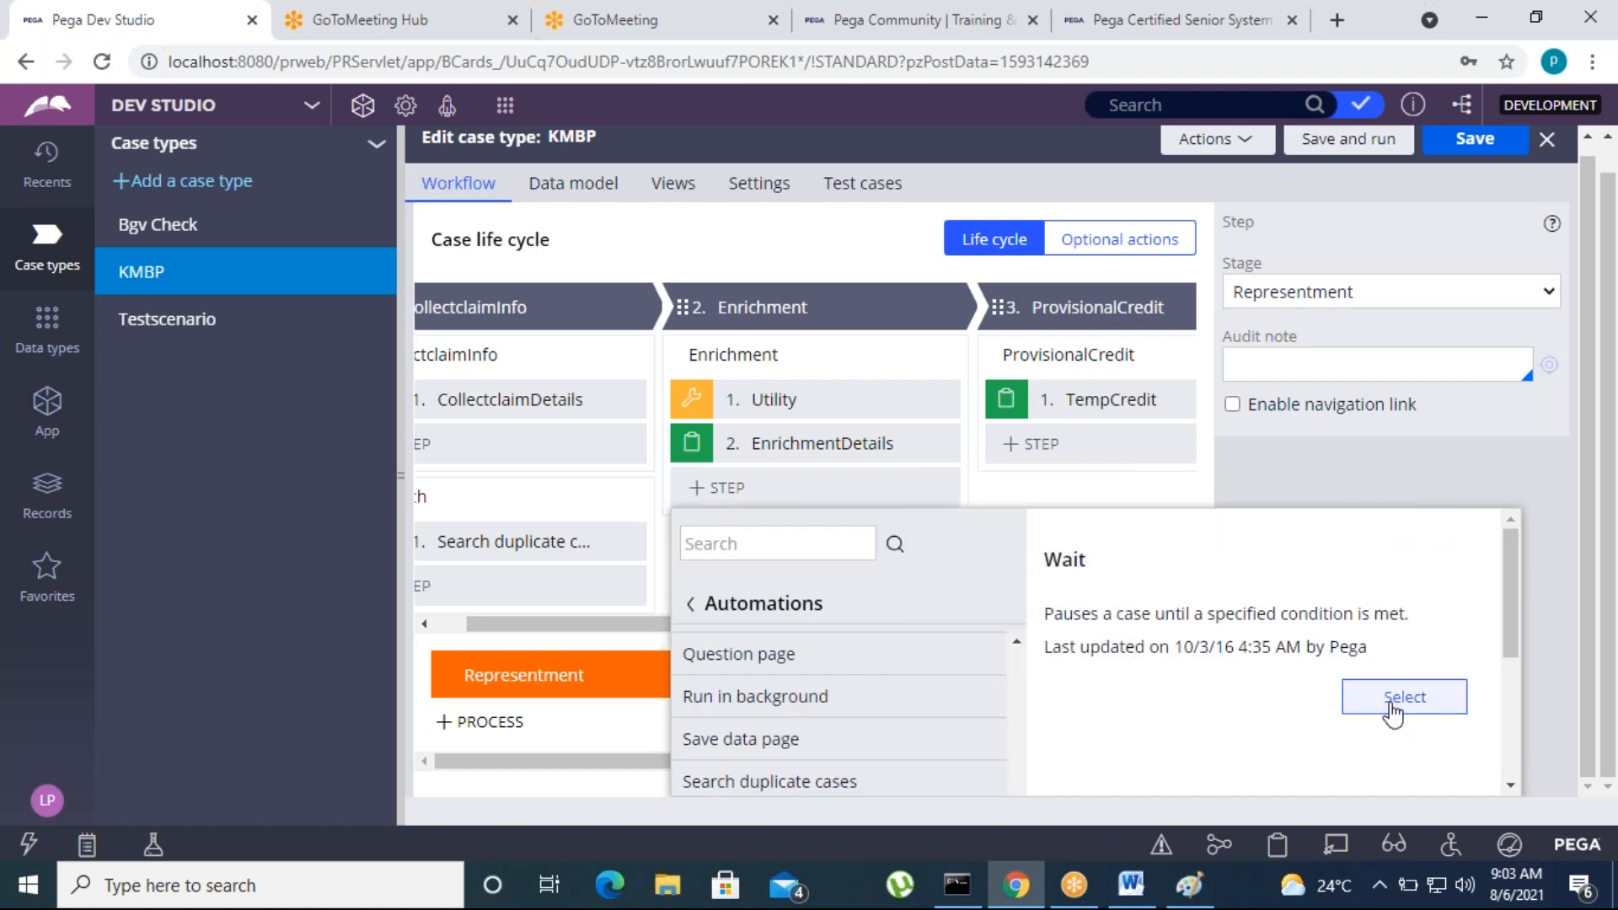
left_click(1392, 712)
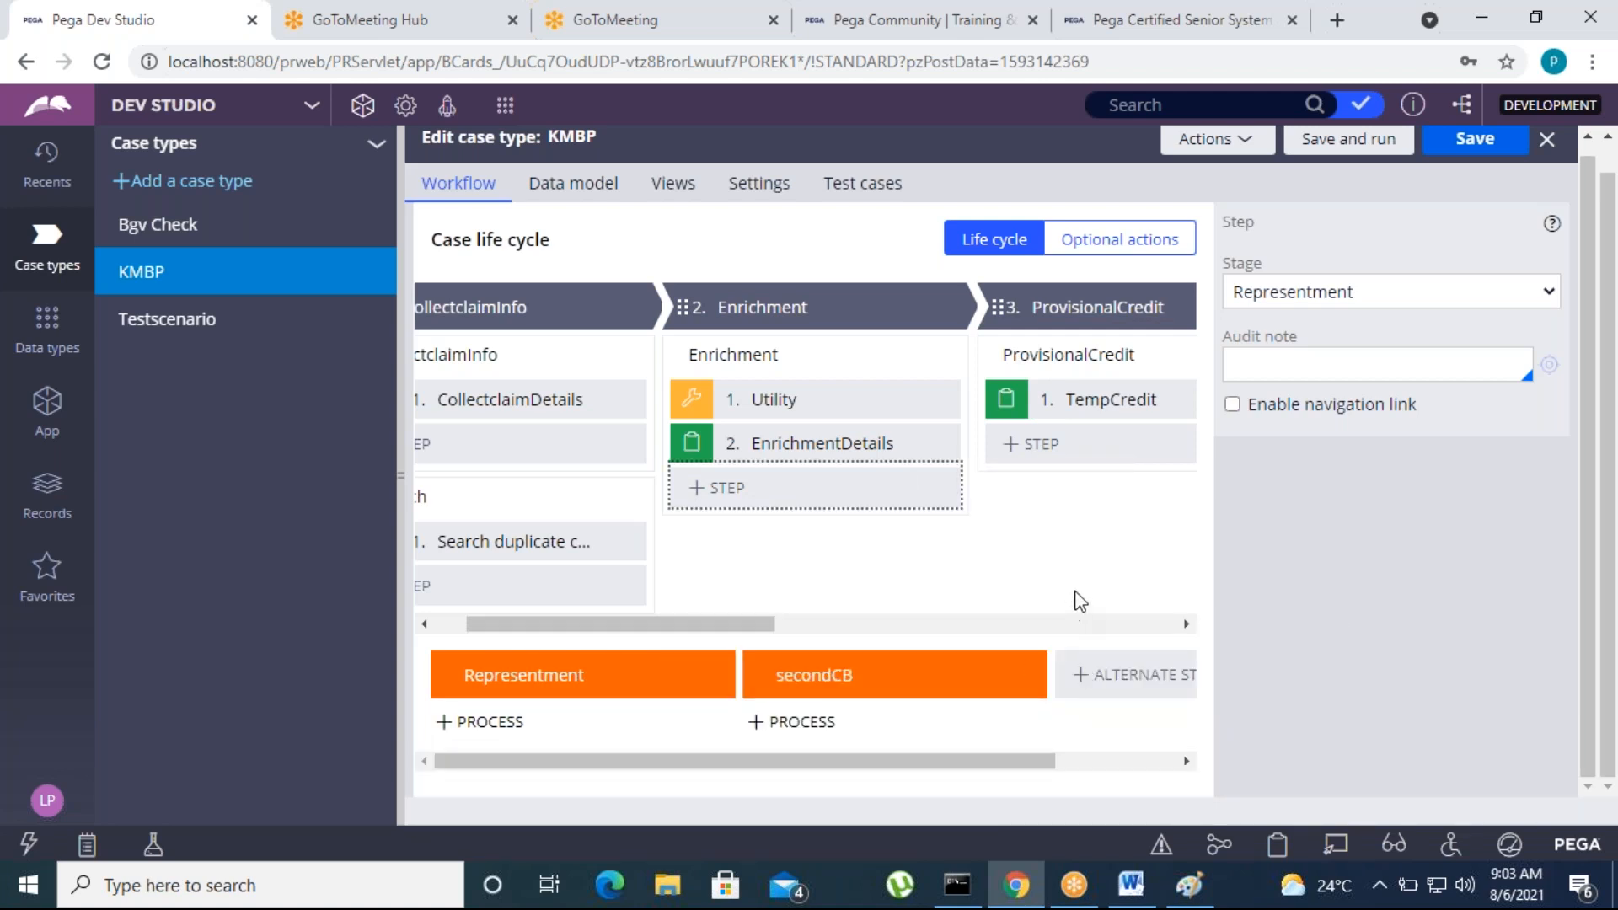
Set the Wait step to Case Dependency, waiting for any Bgv Check case to be resolved
left_click(1347, 295)
left_click(1315, 322)
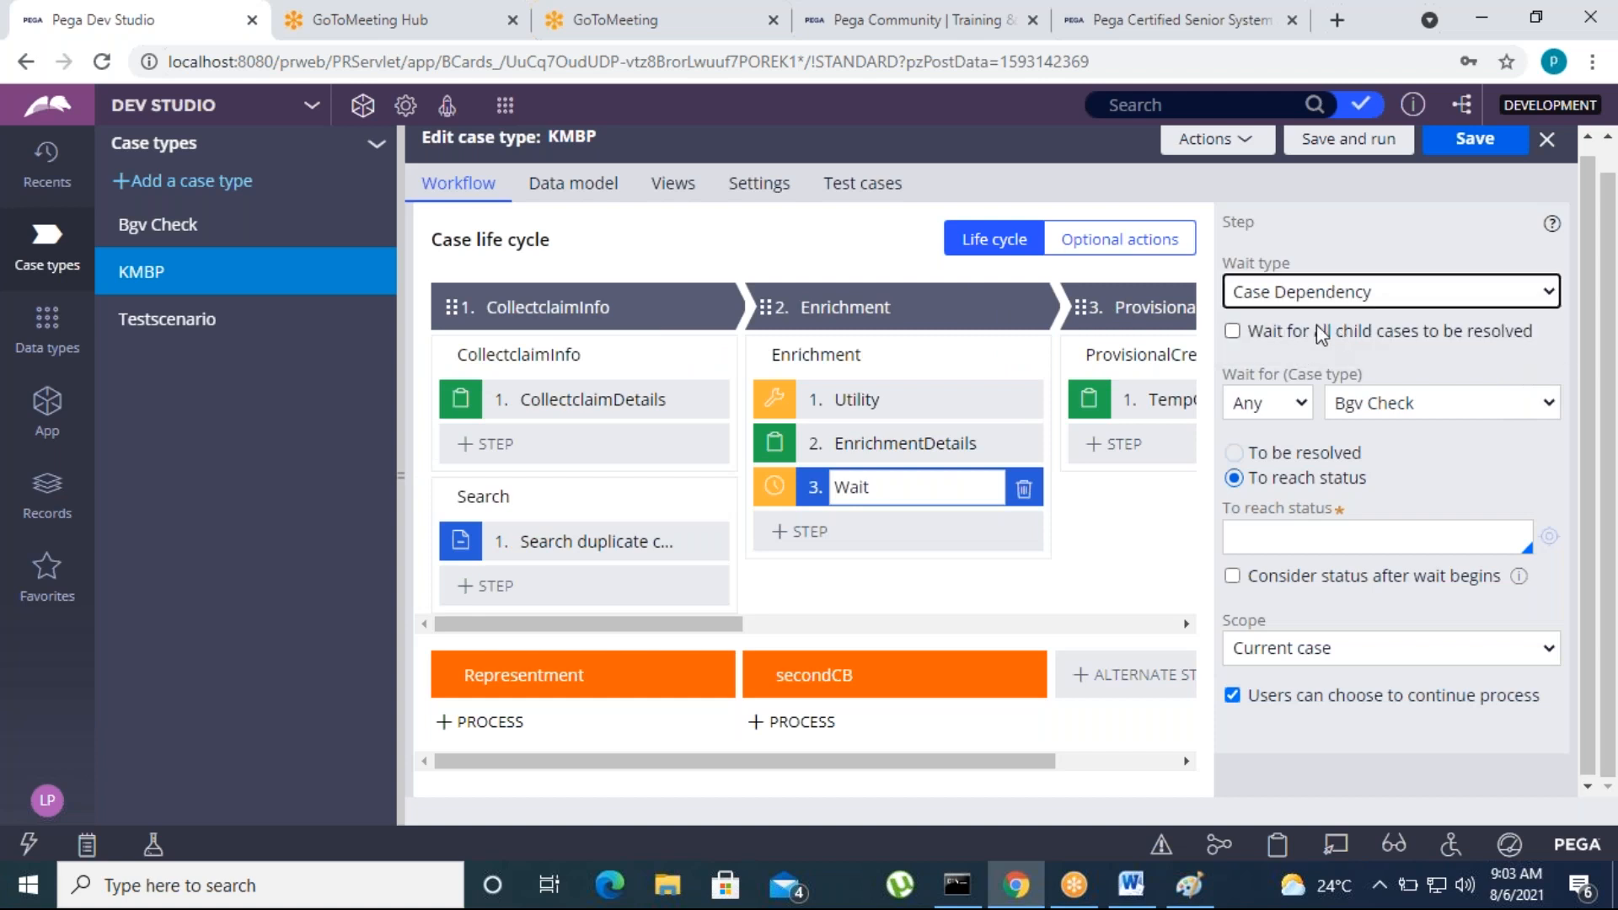
left_click(1398, 412)
left_click(1349, 430)
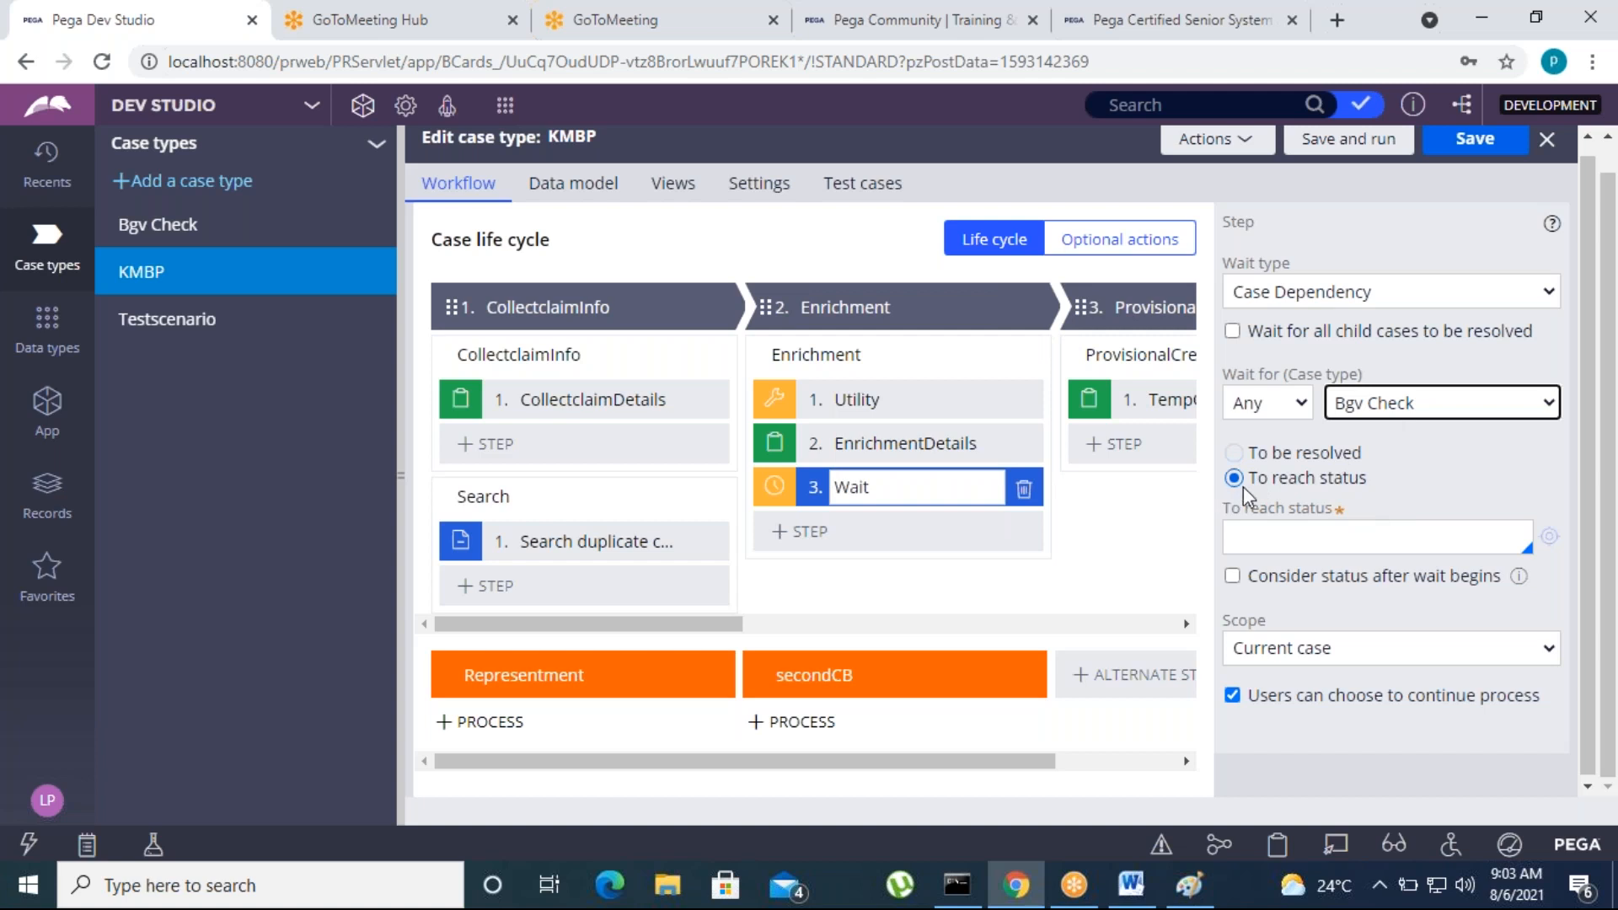
left_click(1234, 453)
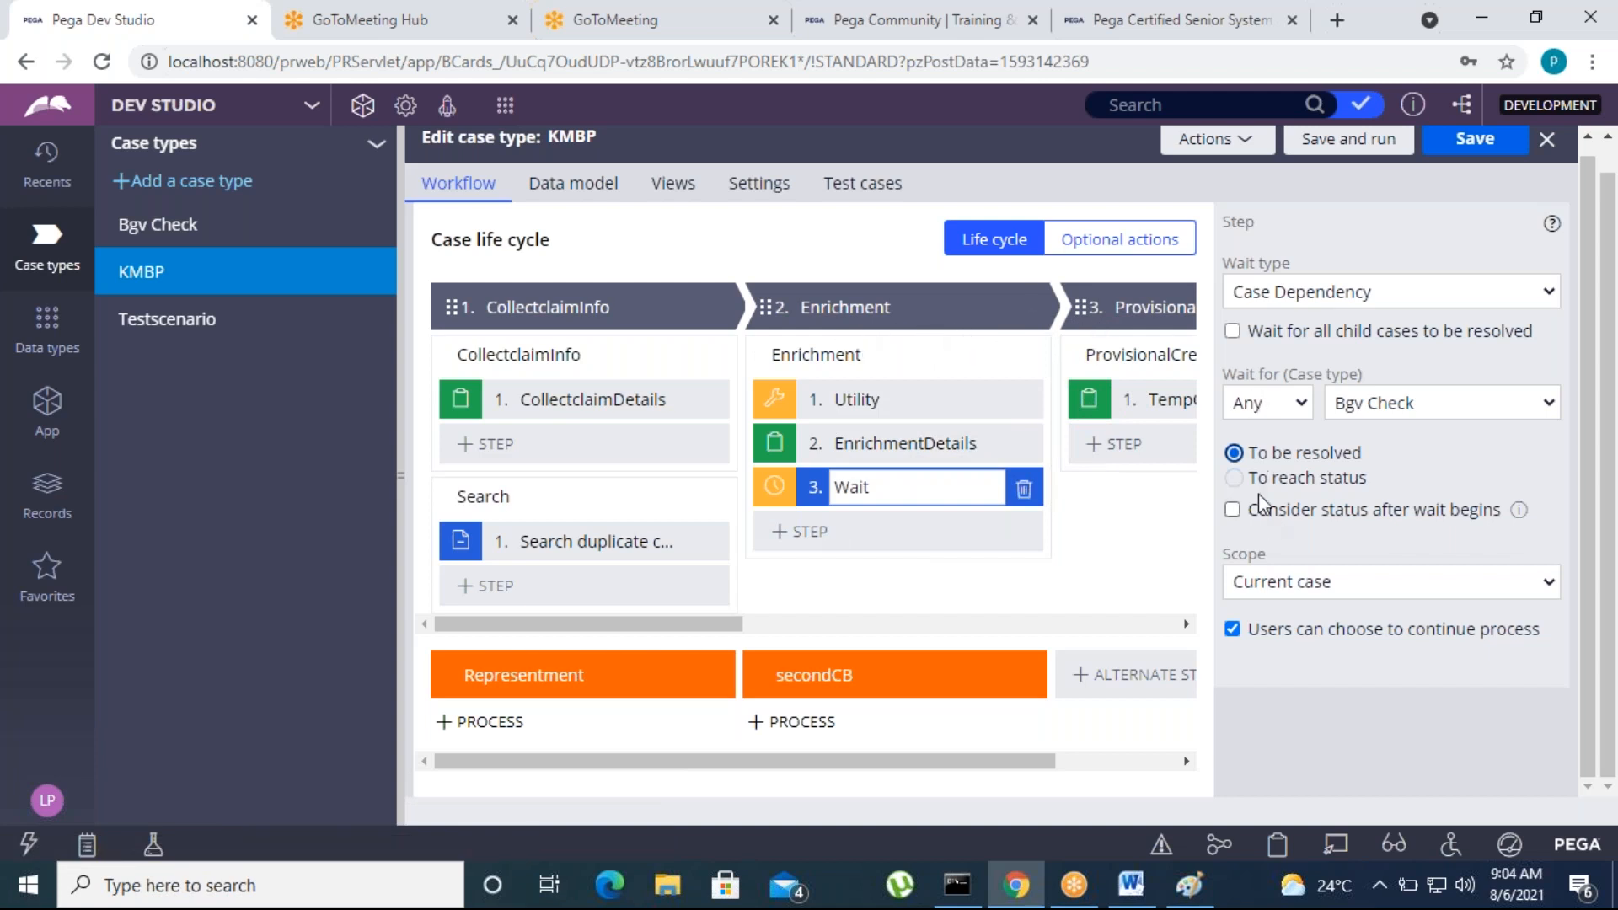
Examine the statuses offered under "To reach status" and the scope options of the Wait step
left_click(1236, 478)
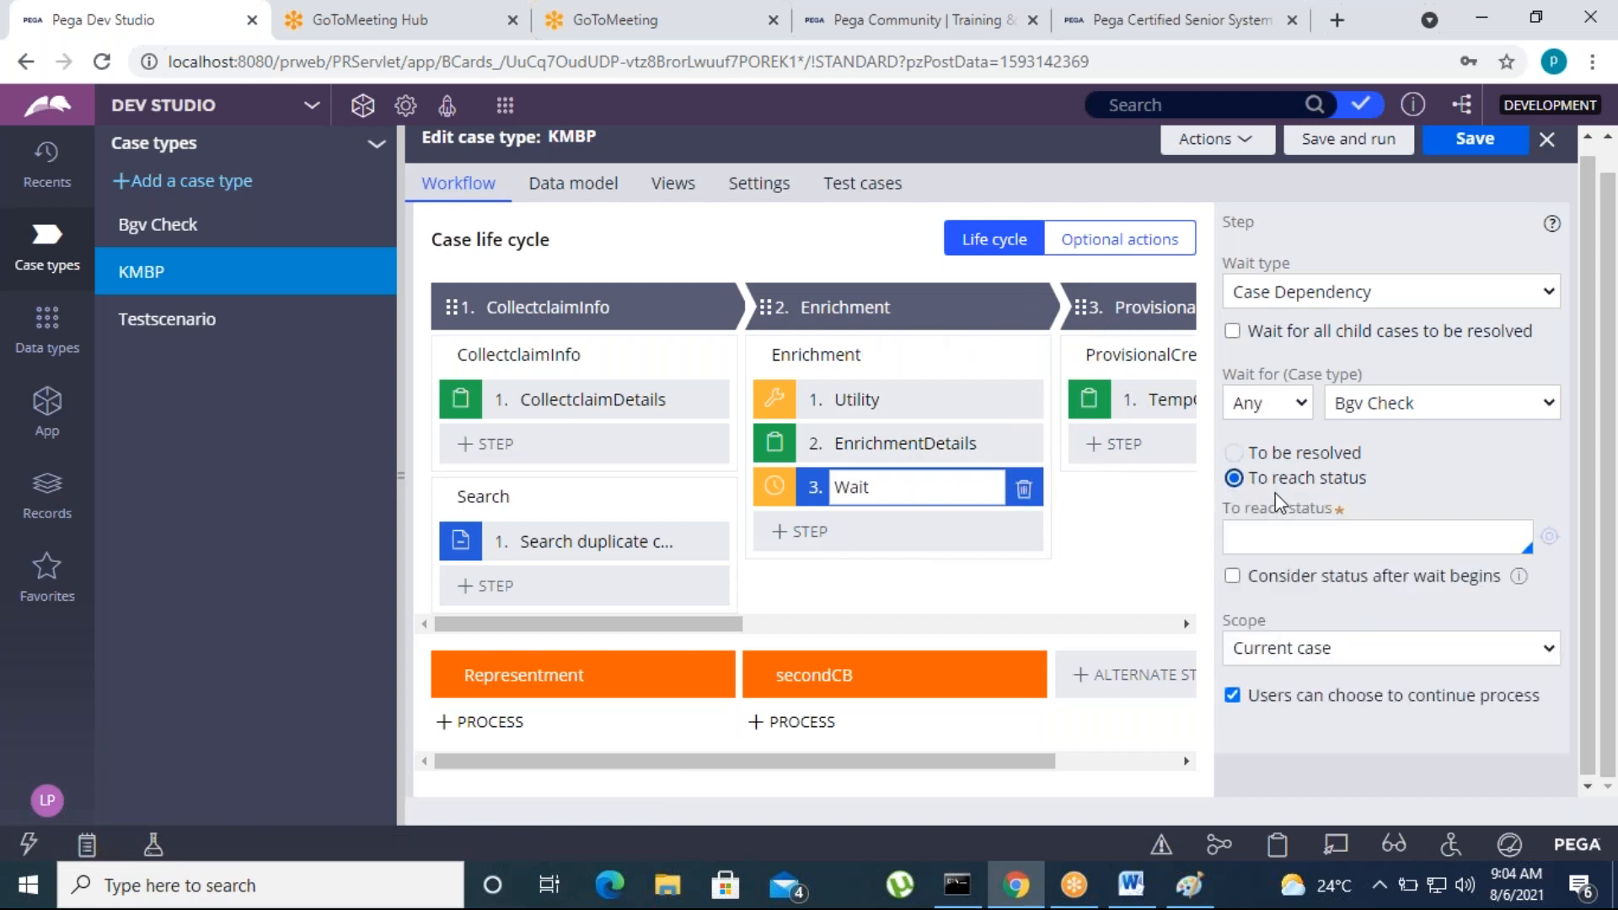
left_click(1270, 538)
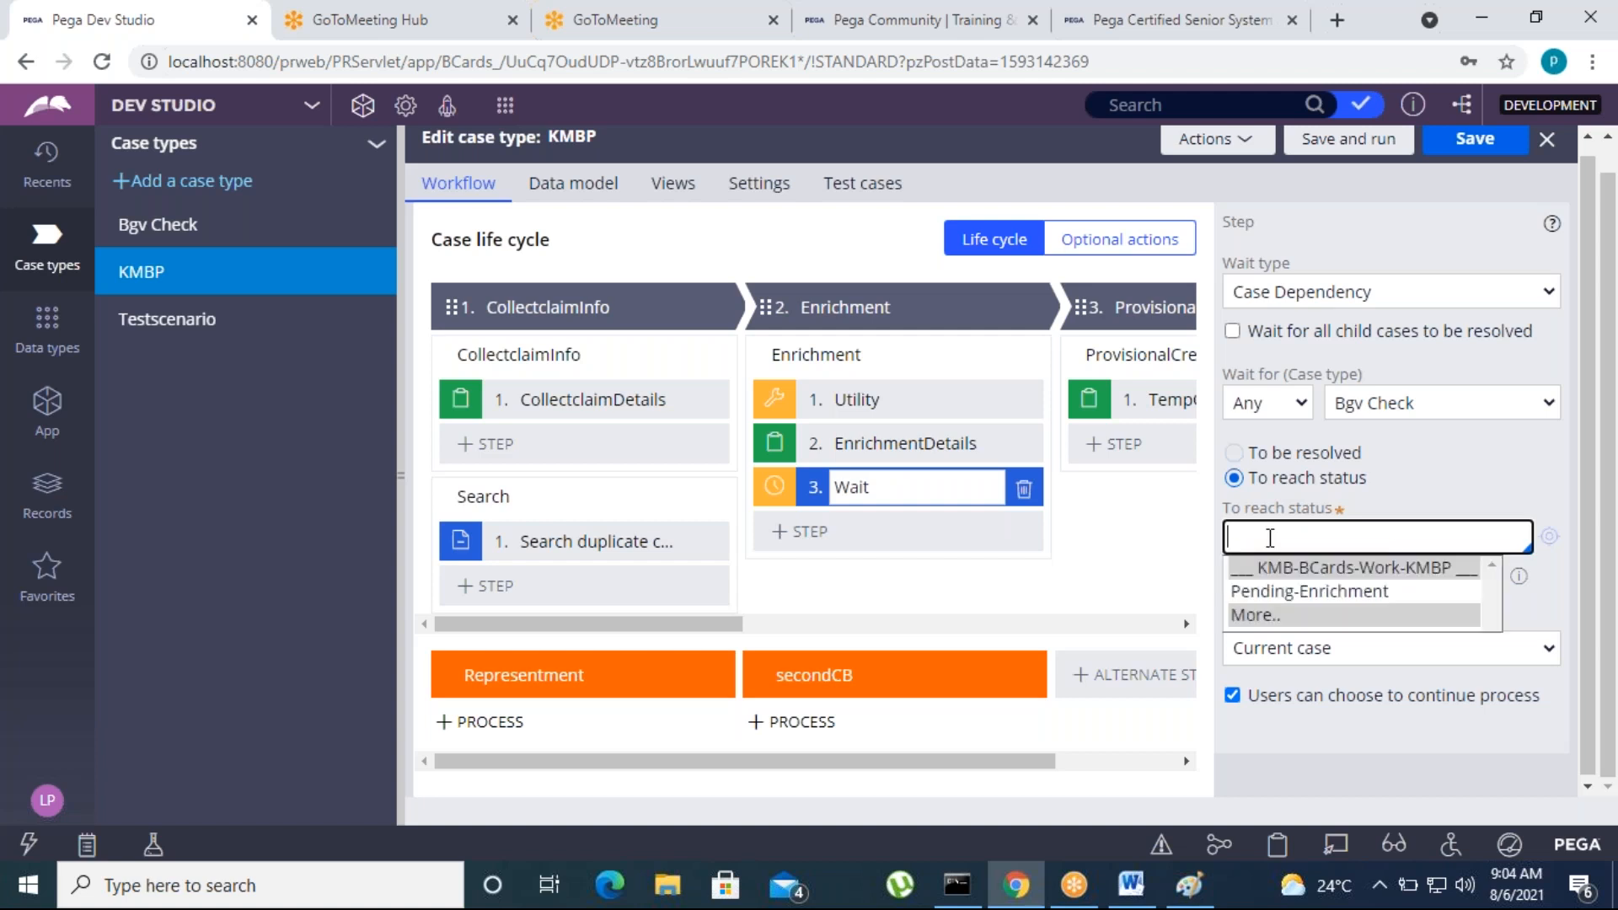
left_click(1283, 613)
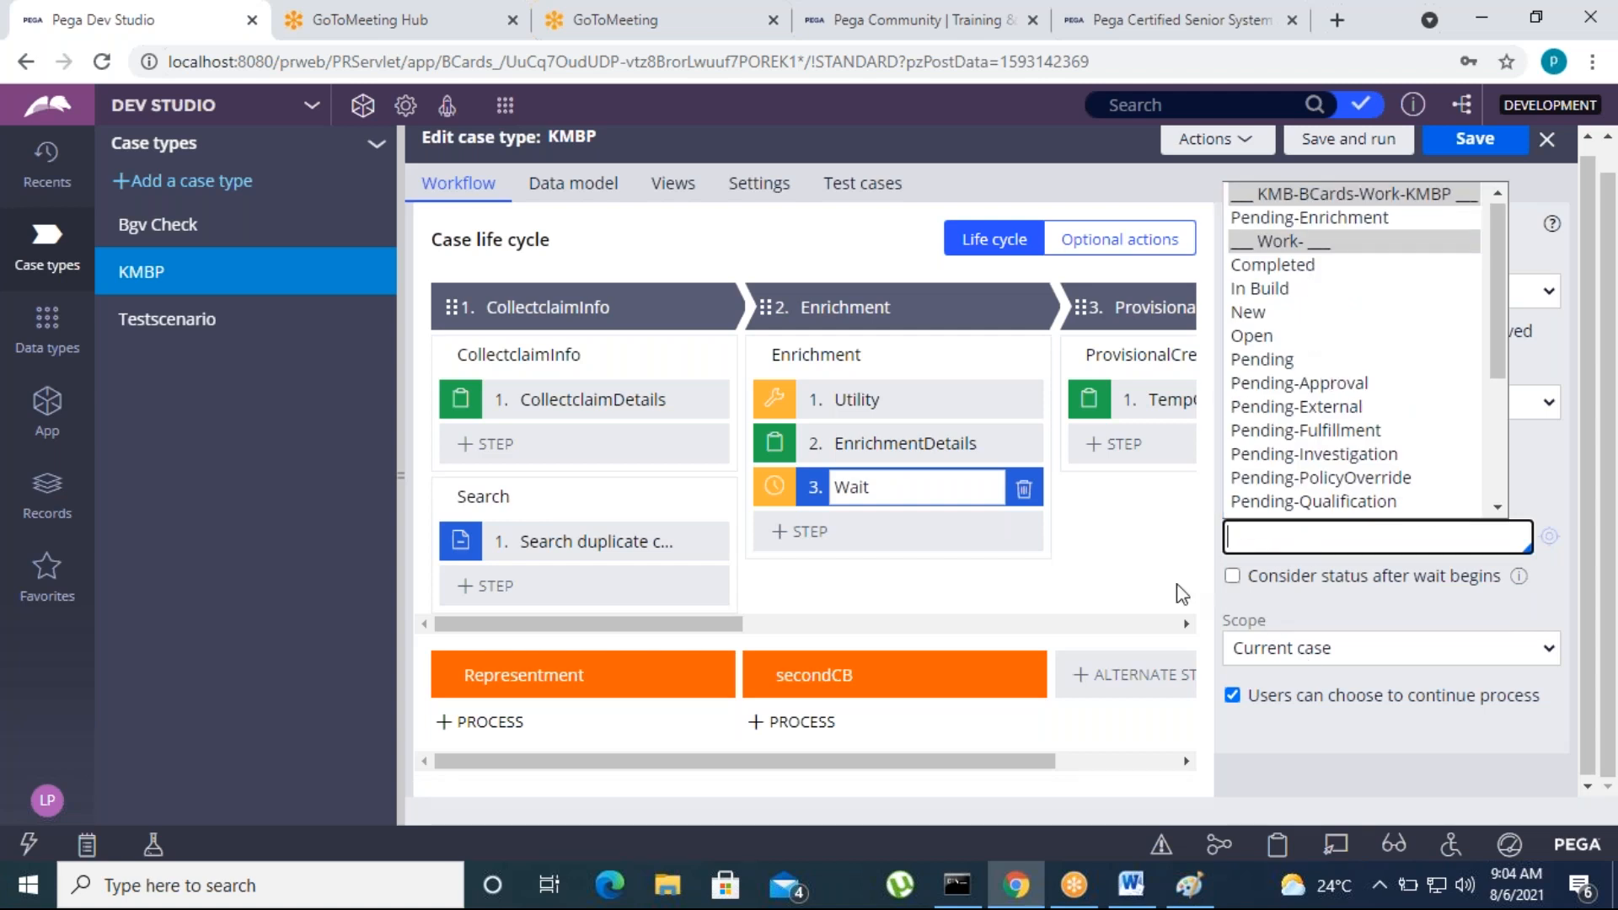
left_click(1133, 590)
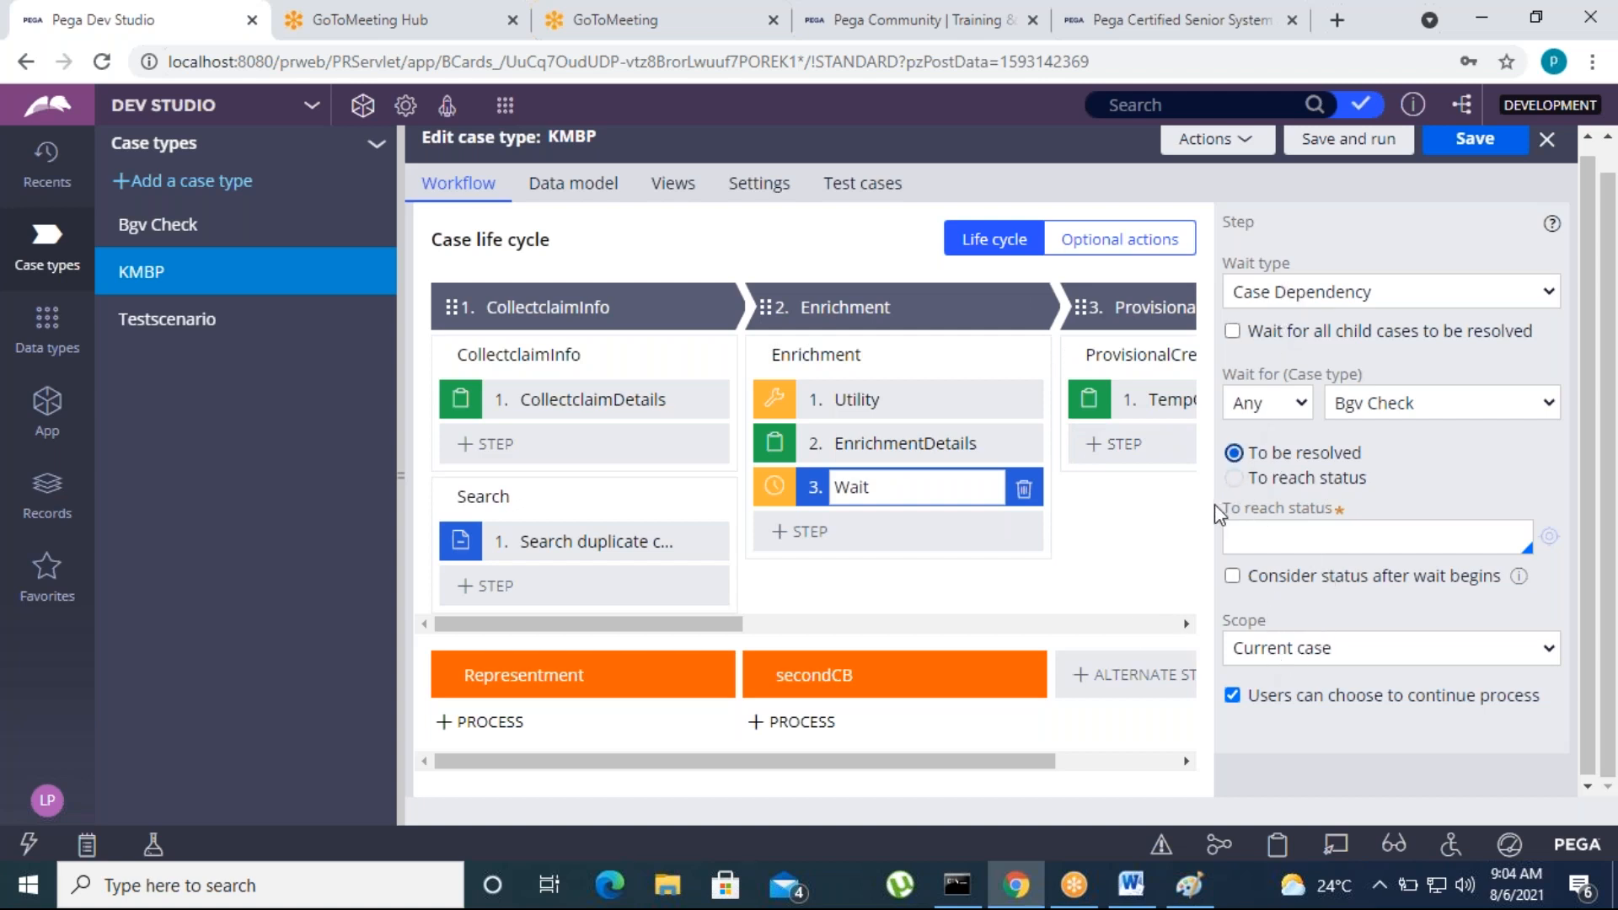
left_click(1336, 589)
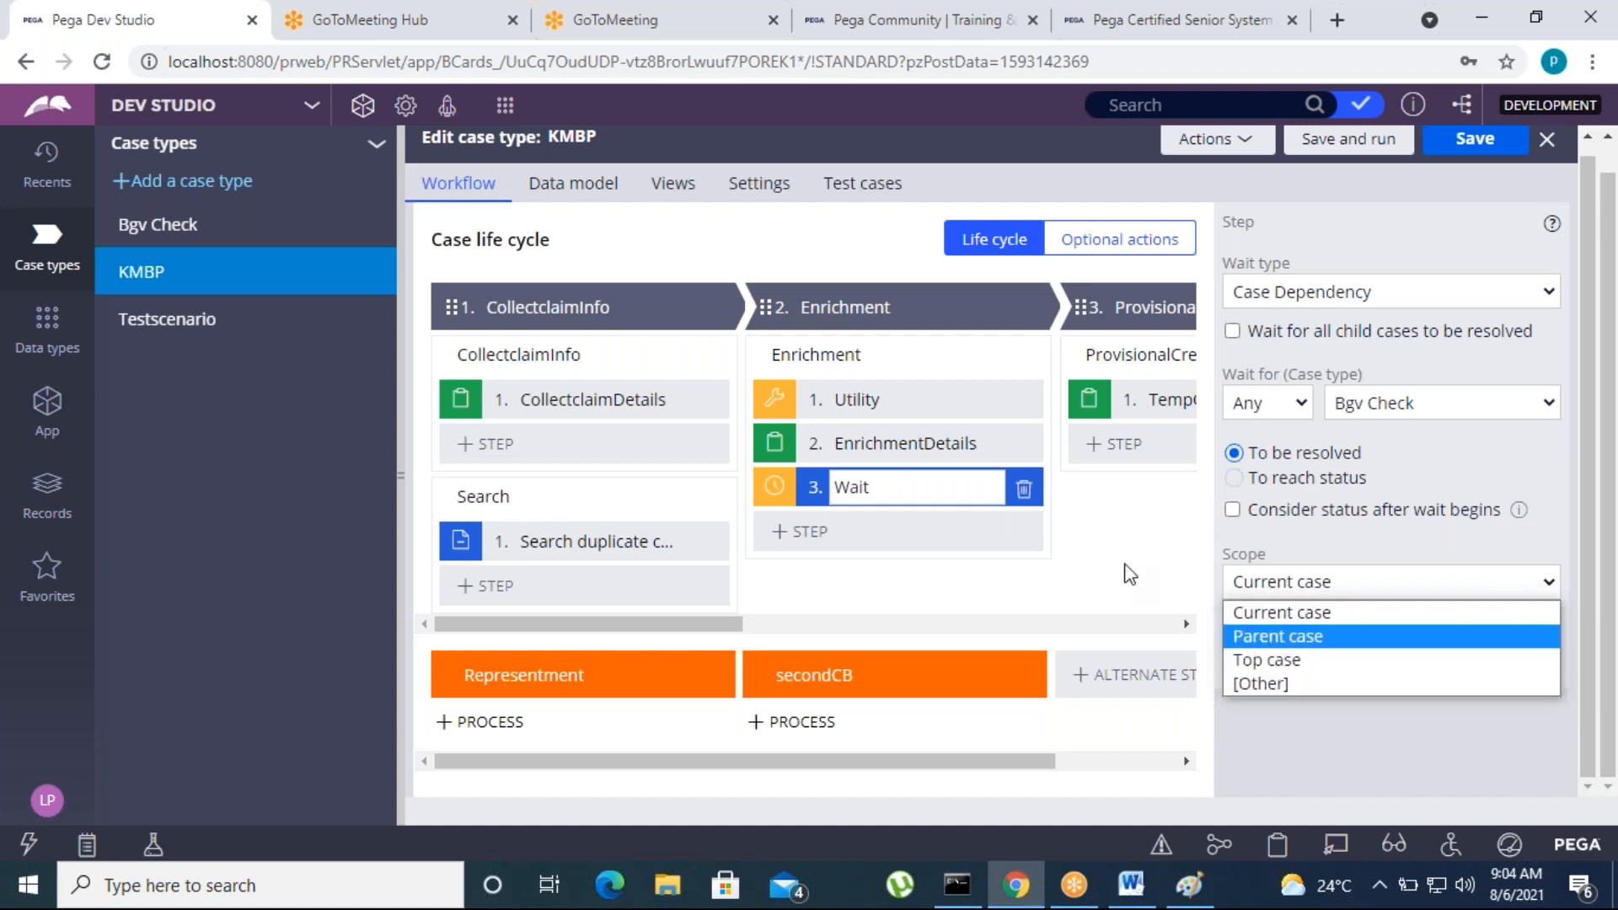
left_click(1138, 601)
Switch the Wait step's type to Timer and look over its date/time interval fields
left_click(1370, 295)
left_click(1096, 590)
left_click(1337, 296)
left_click(1291, 346)
left_click(1245, 423)
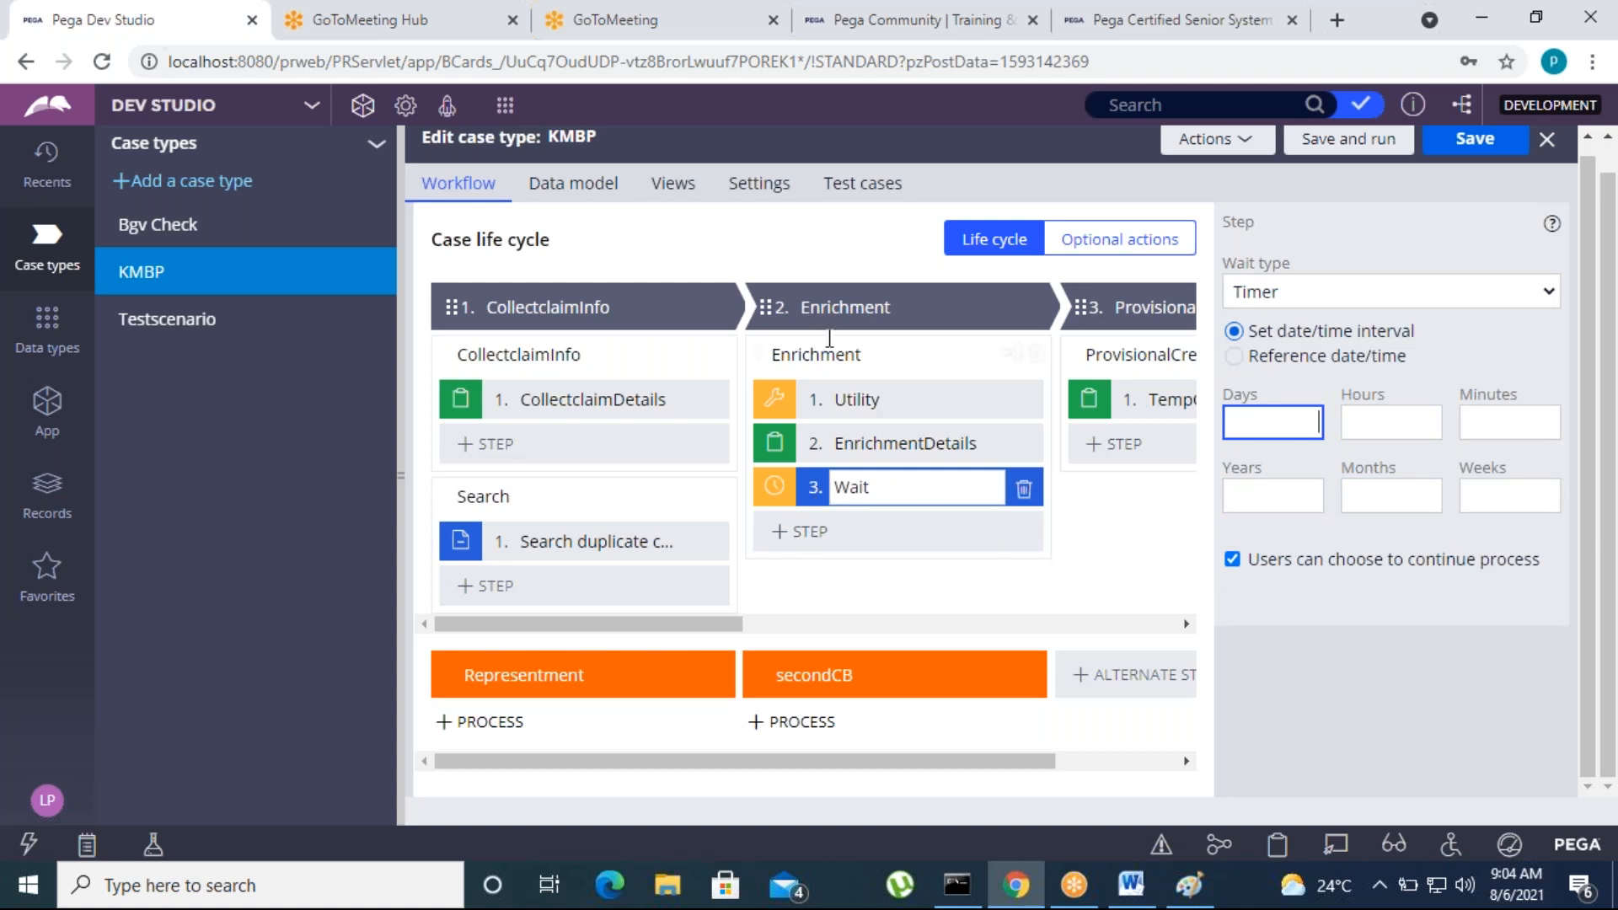
left_click(1348, 422)
left_click(1369, 504)
left_click(1483, 505)
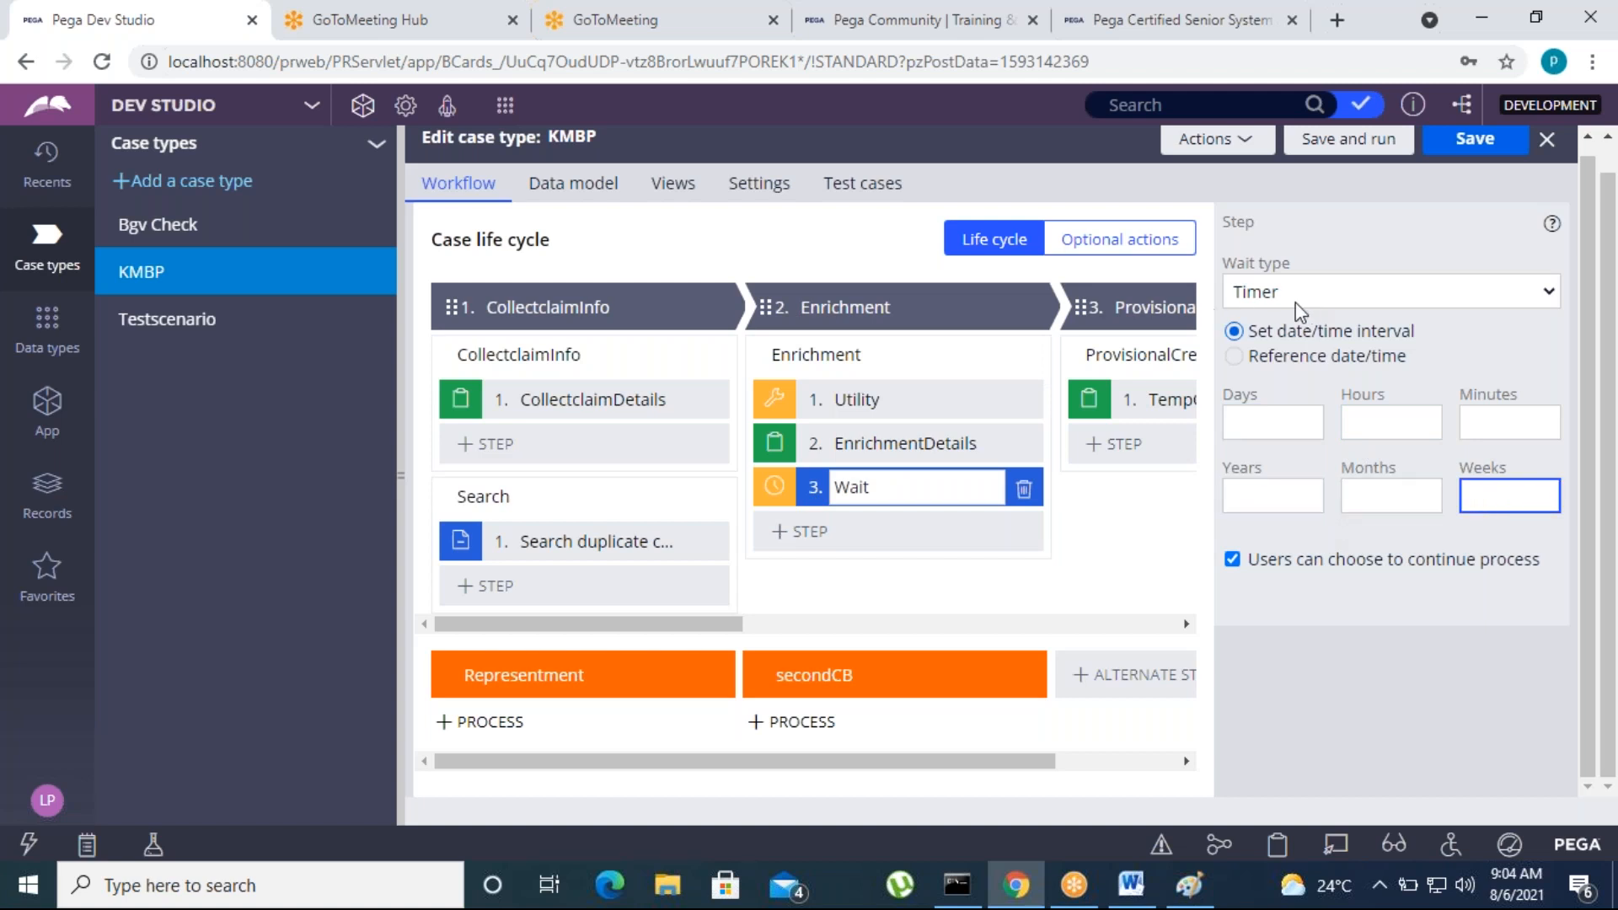
left_click(1344, 310)
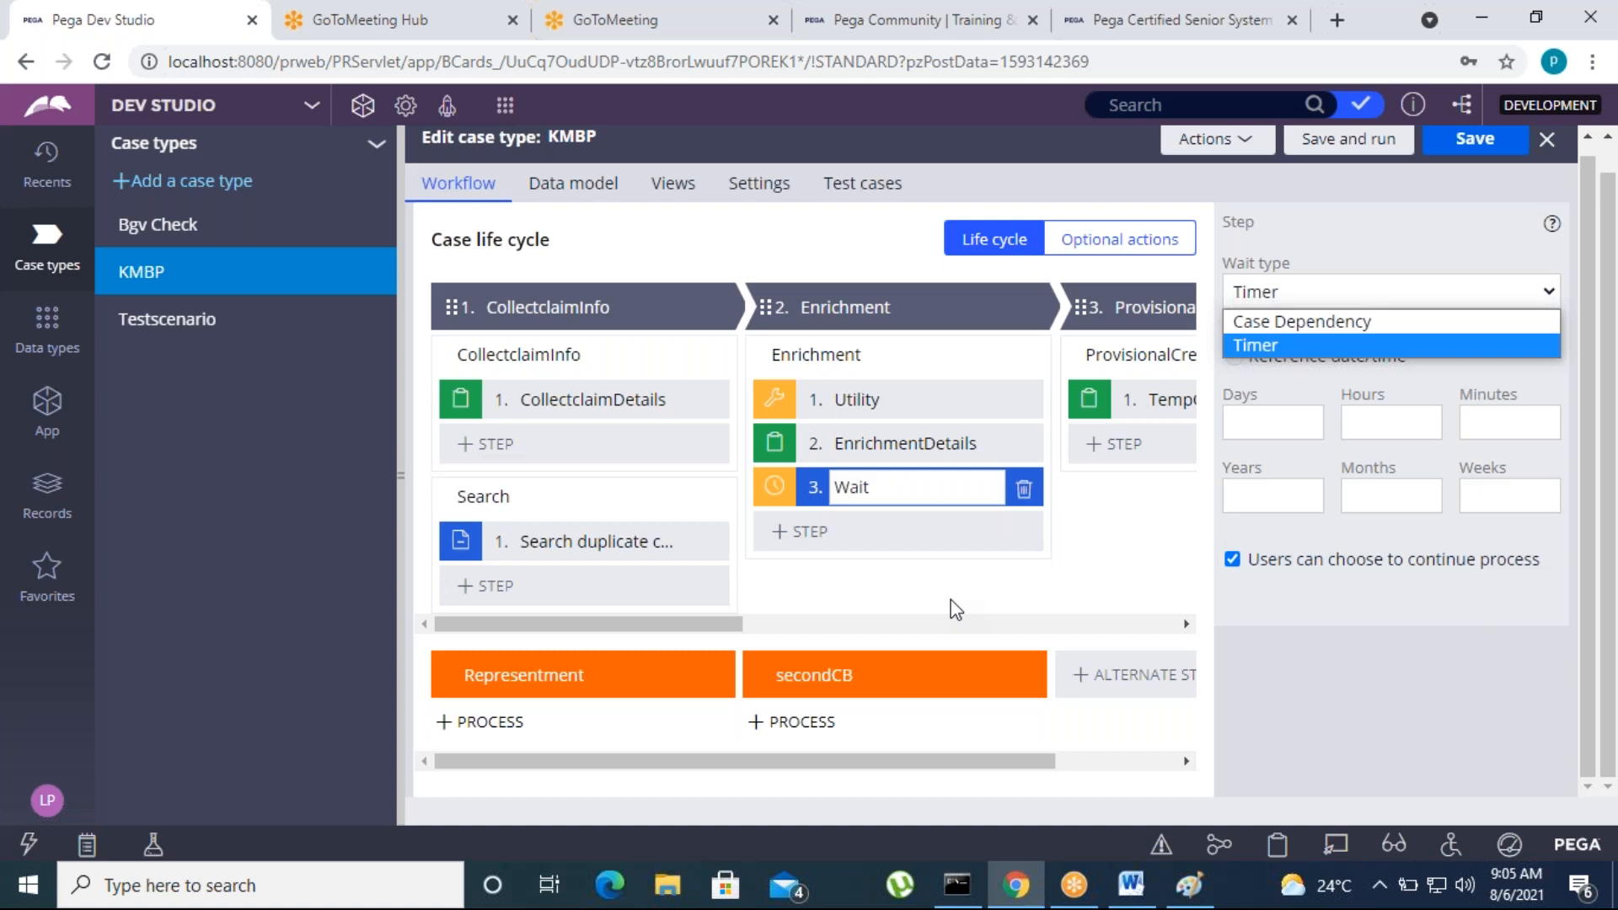
left_click(1266, 346)
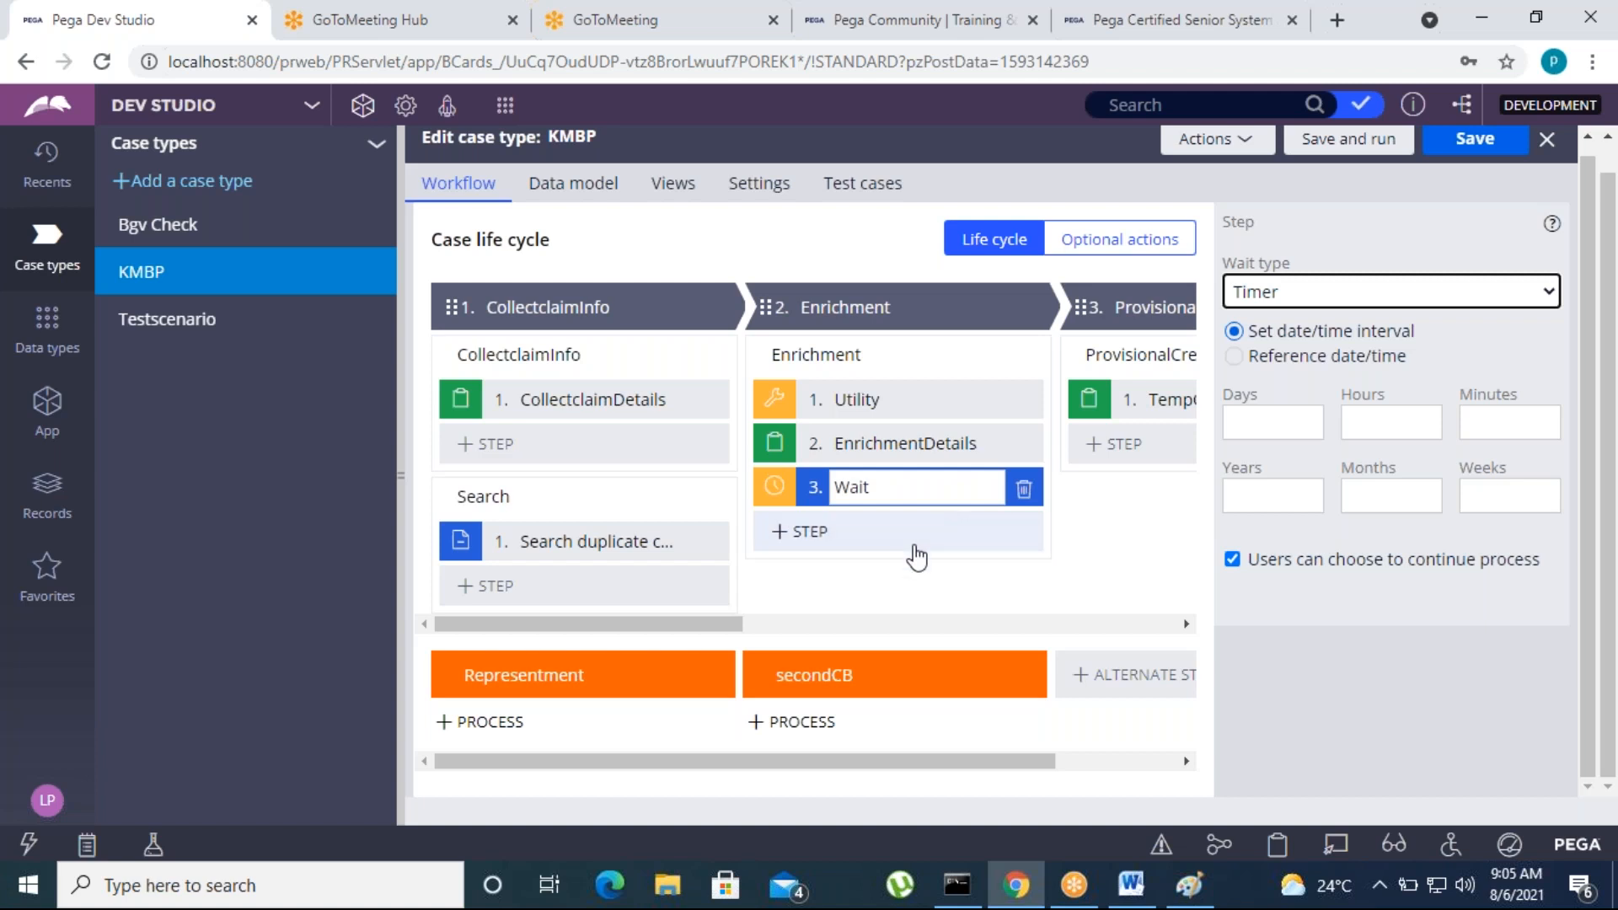
left_click(920, 595)
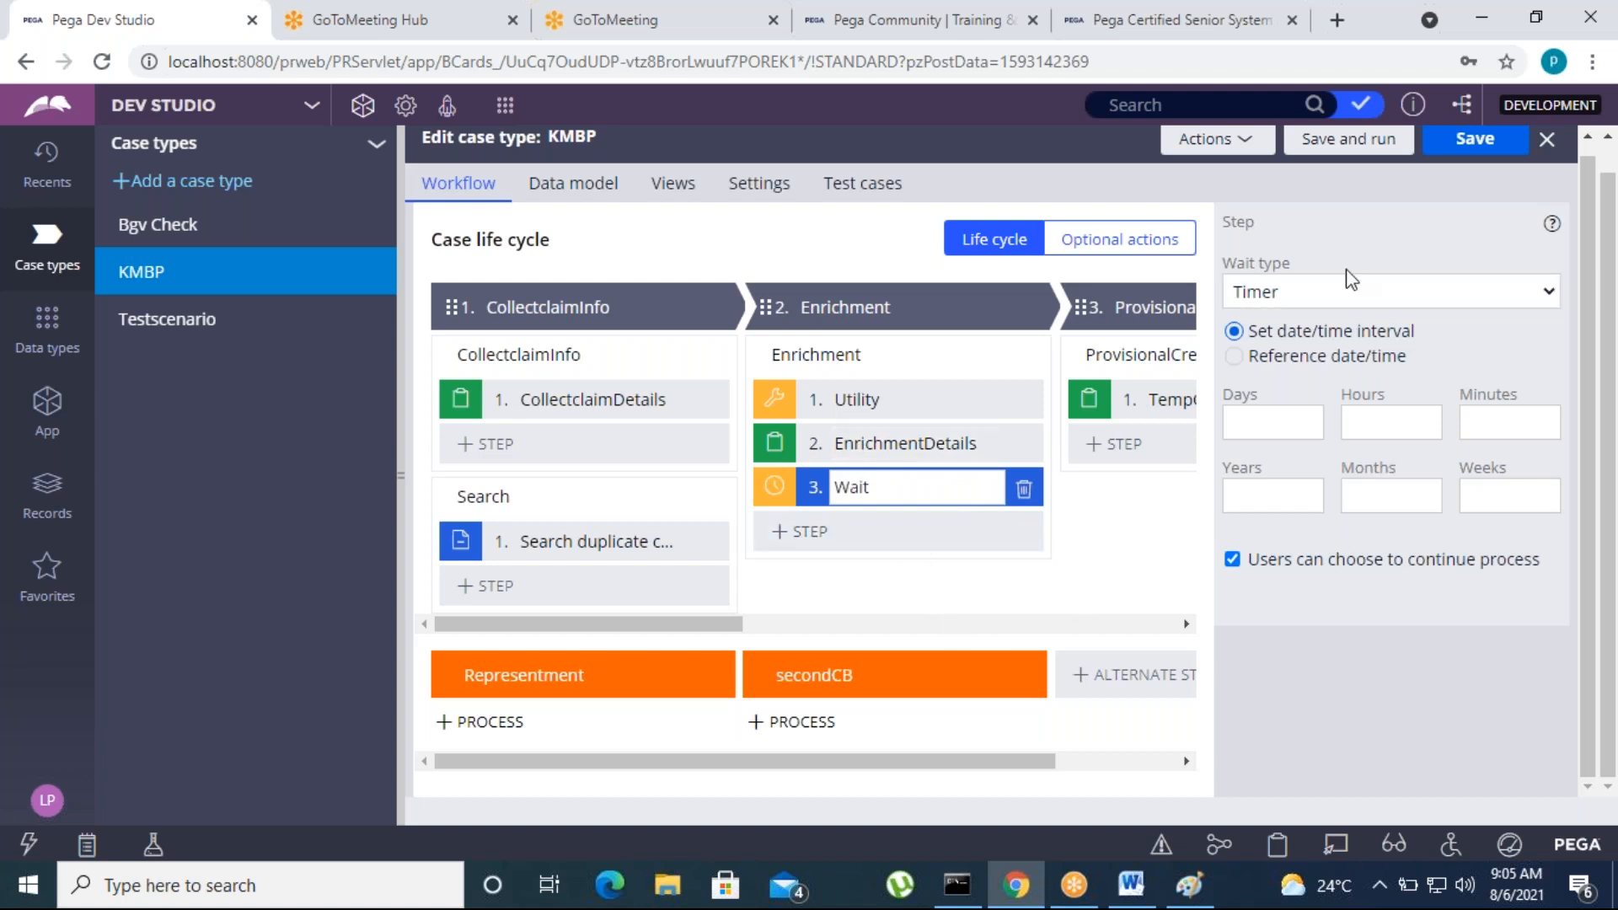
Switch the Wait step's type back to Case Dependency and review the available wait types
left_click(1329, 295)
left_click(1250, 319)
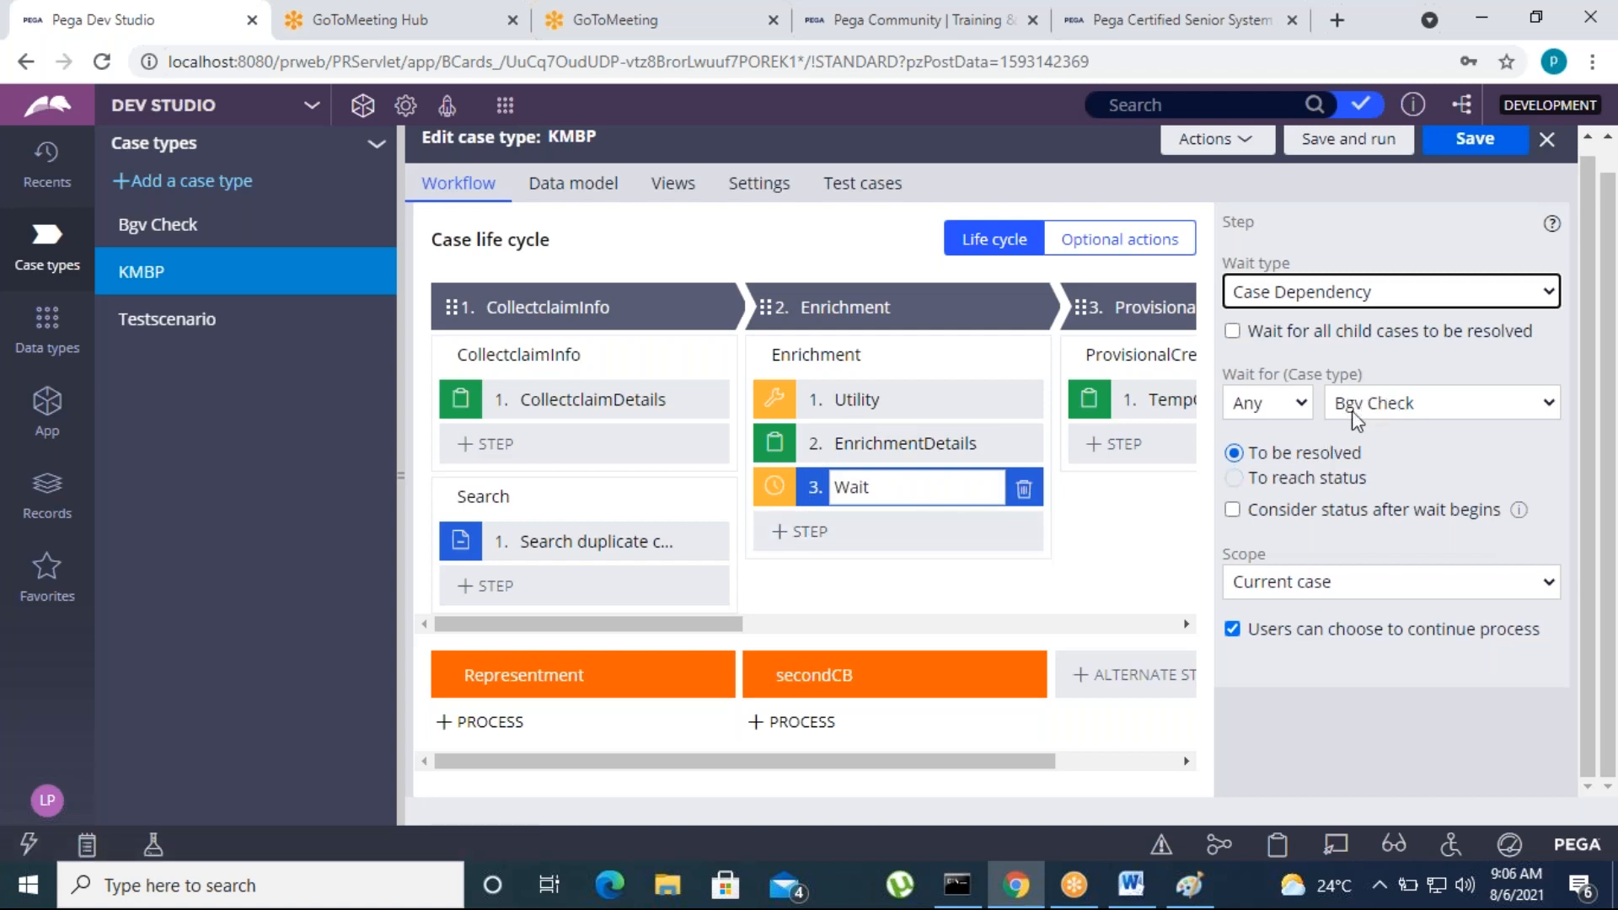
left_click(1288, 291)
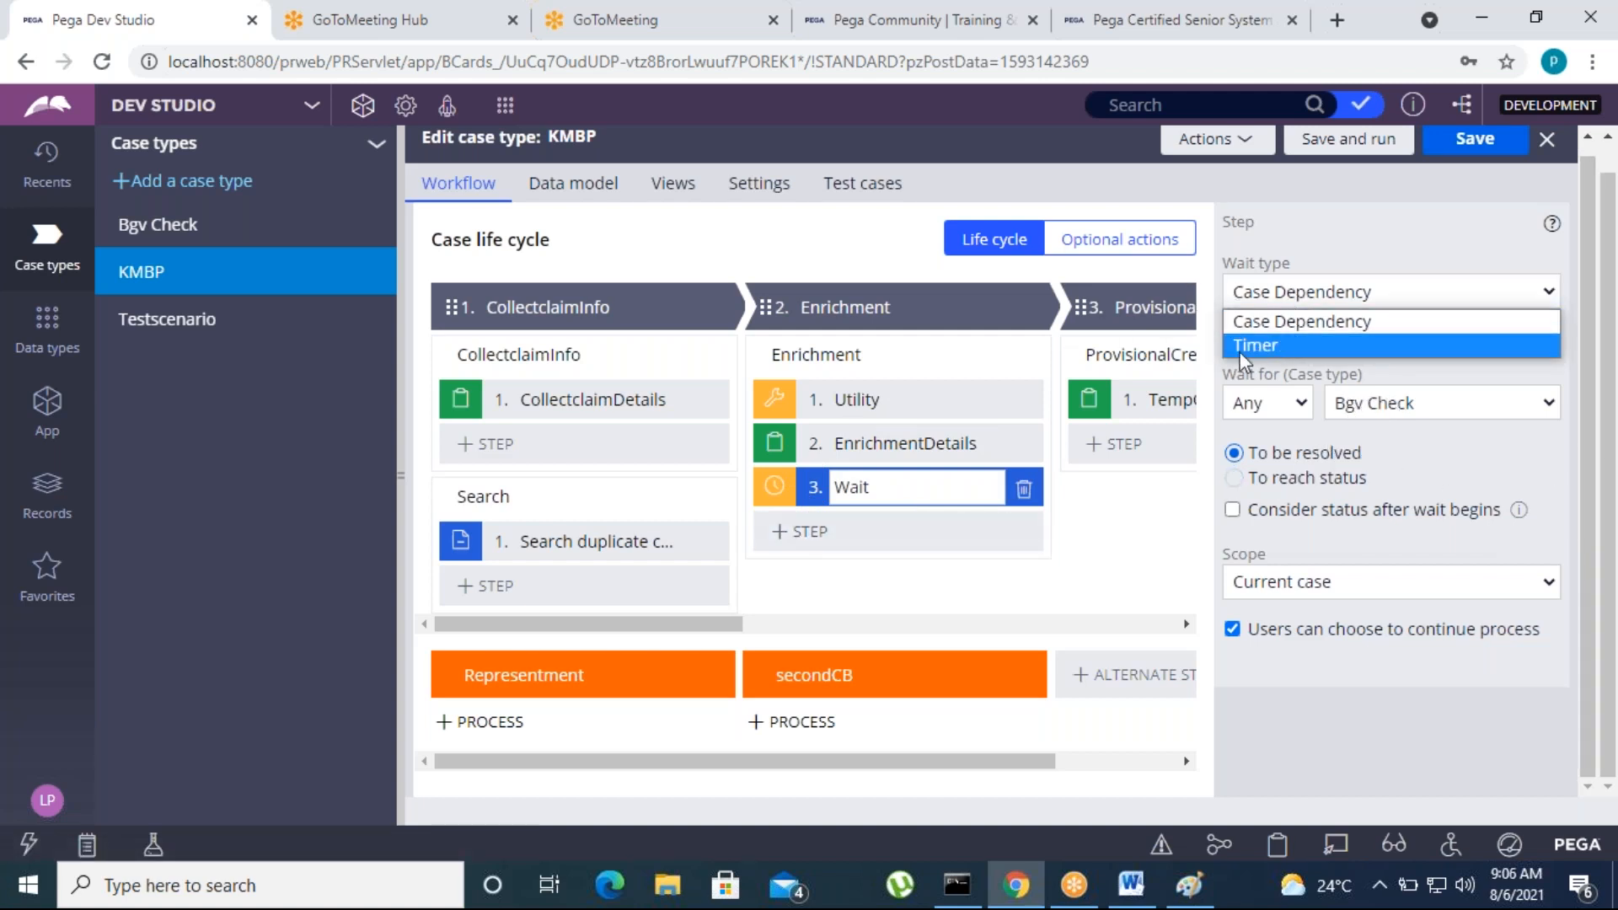
left_click(948, 595)
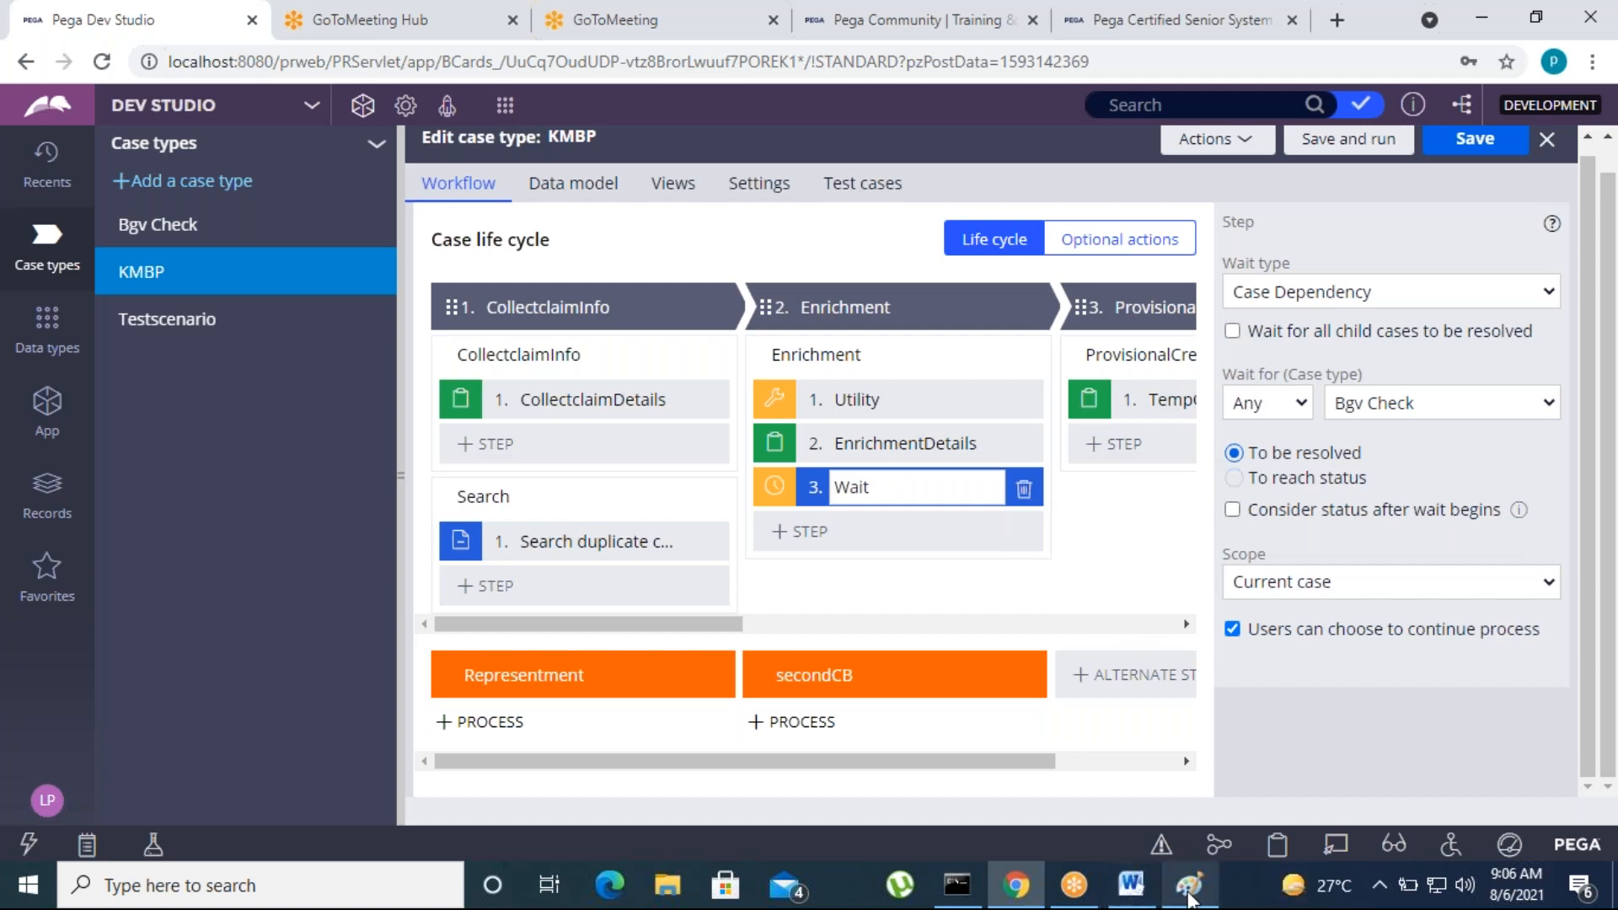
Switch to the Word notes and point out the Case Dependency topic
left_click(1145, 897)
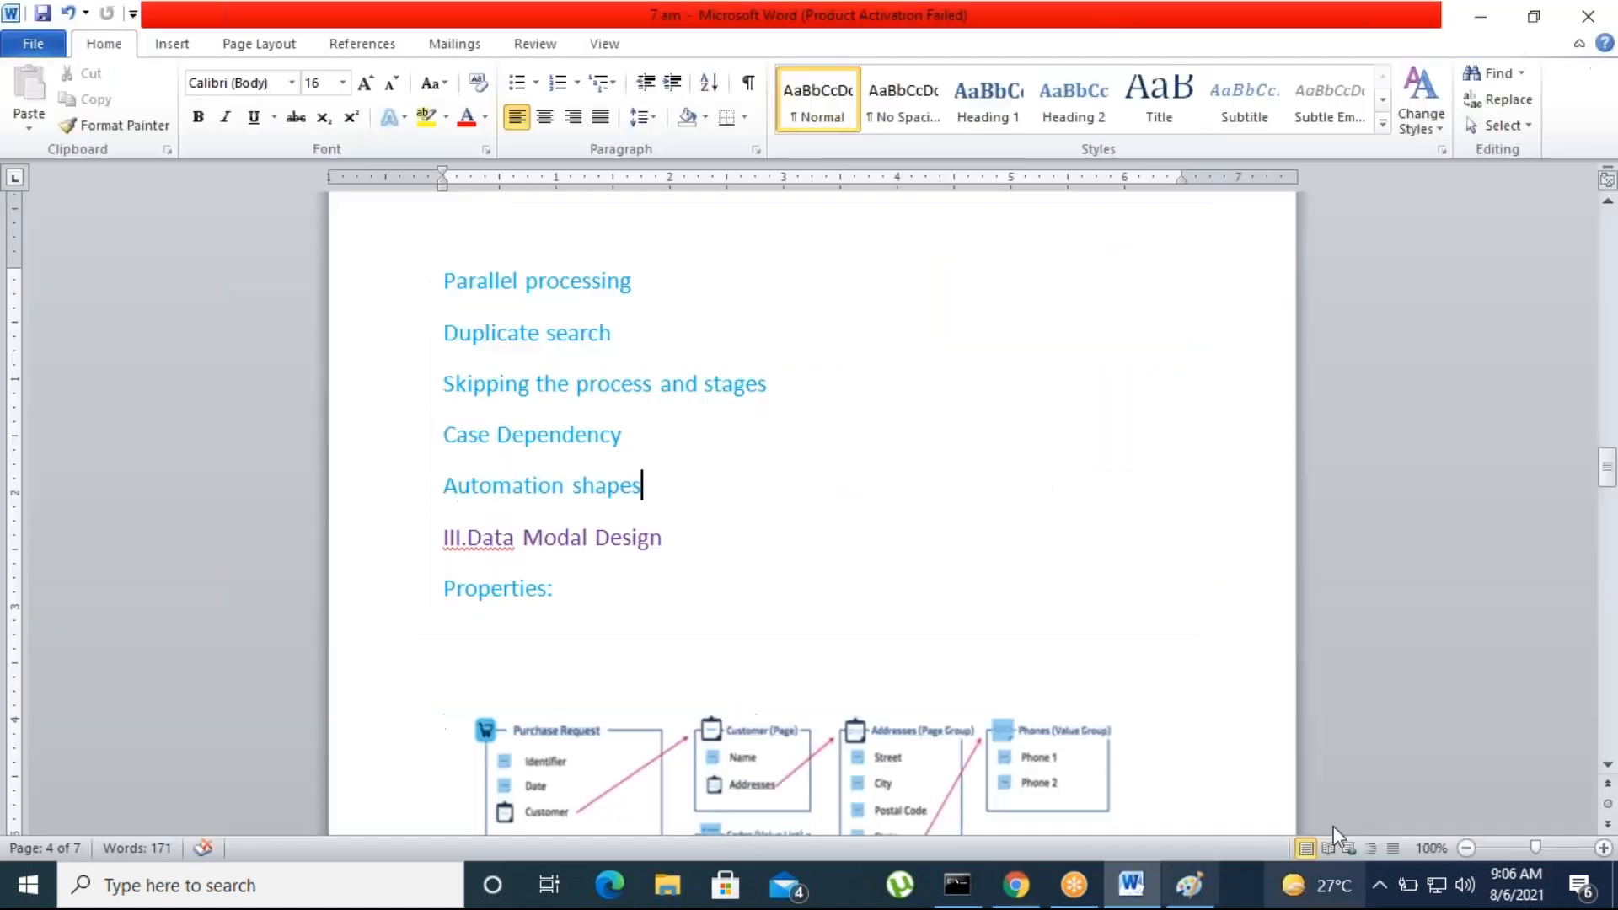
left_click_drag(444, 436, 647, 437)
left_click(716, 527)
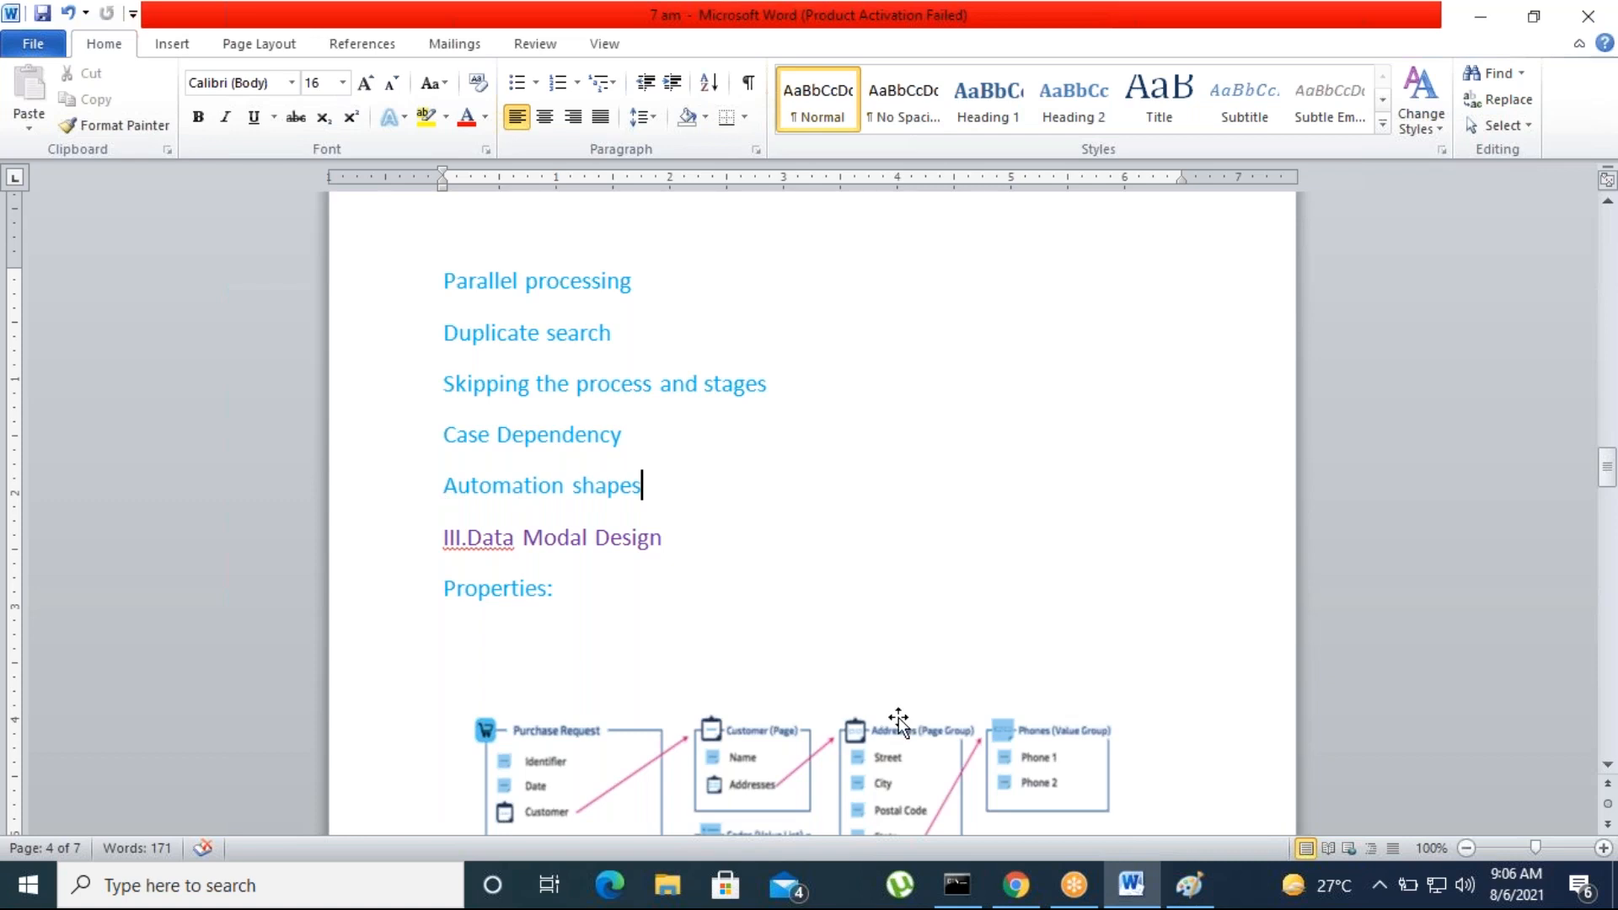
Switch back to Pega Dev Studio and delete the Wait step from KMBP's Enrichment process
left_click(1016, 885)
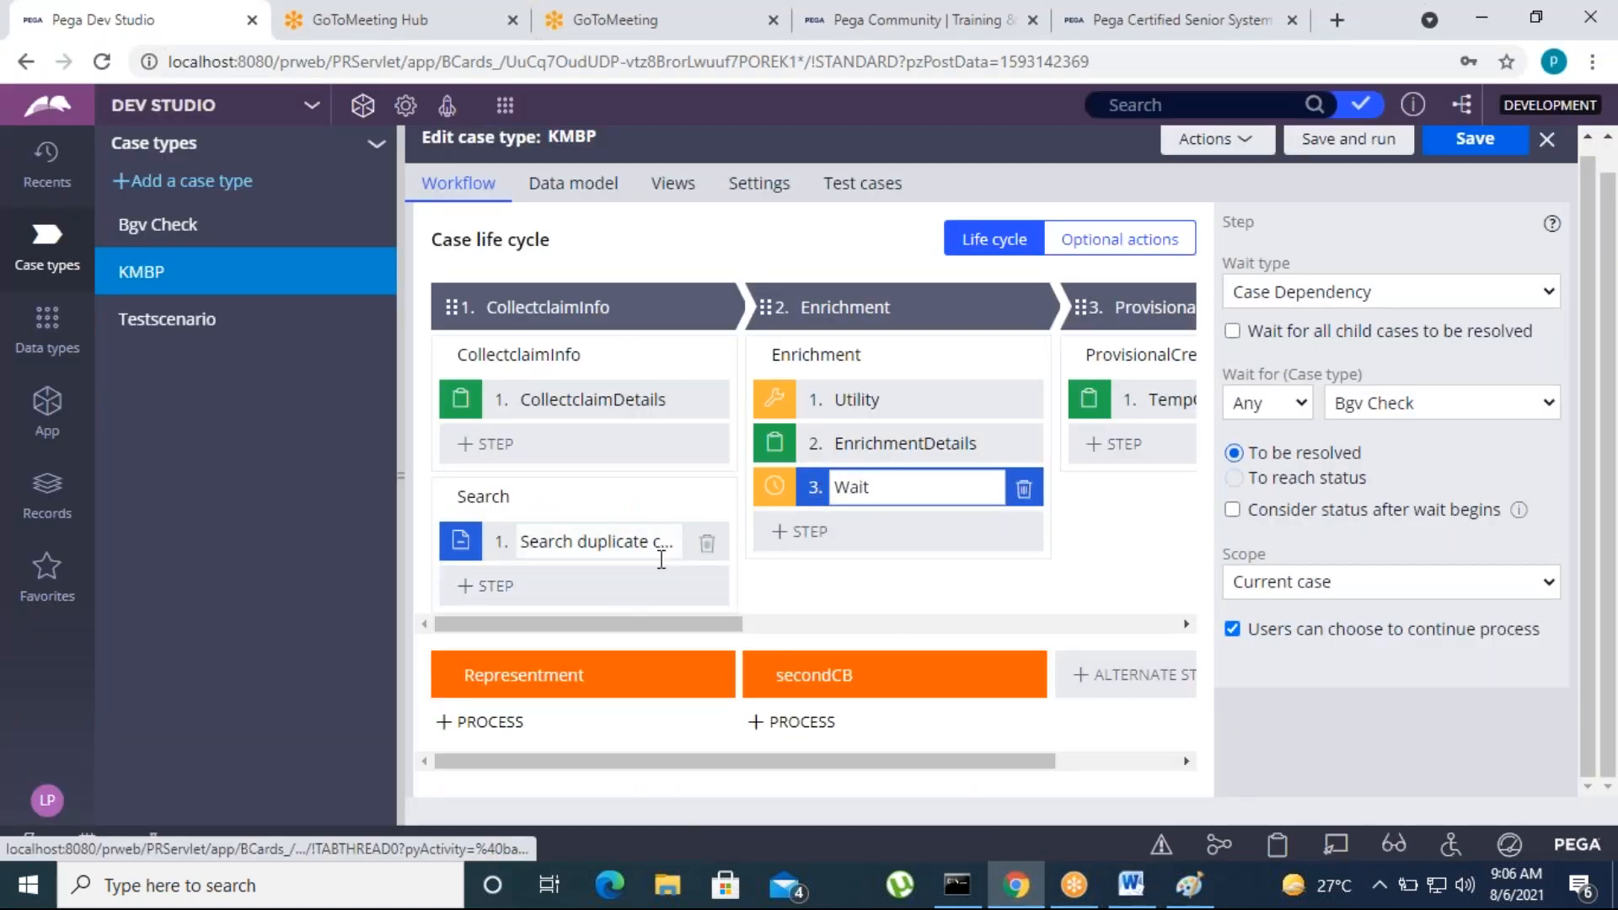
mouse_move(827, 766)
left_mouse_down()
mouse_move(1053, 784)
mouse_move(847, 771)
left_mouse_up()
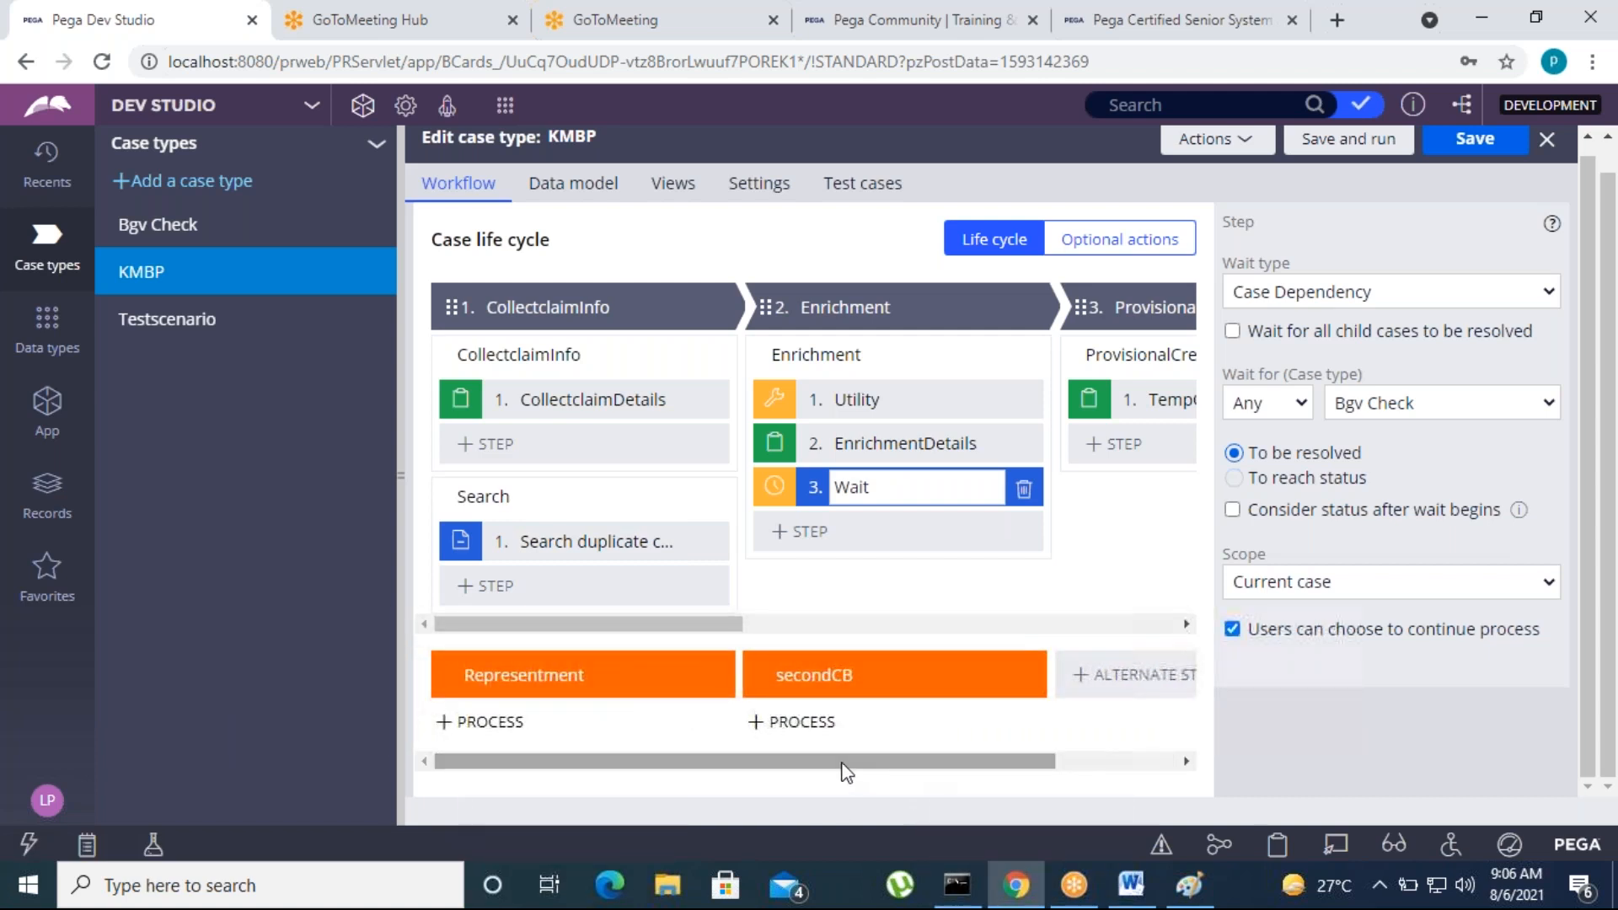
left_click(1024, 493)
left_click(796, 721)
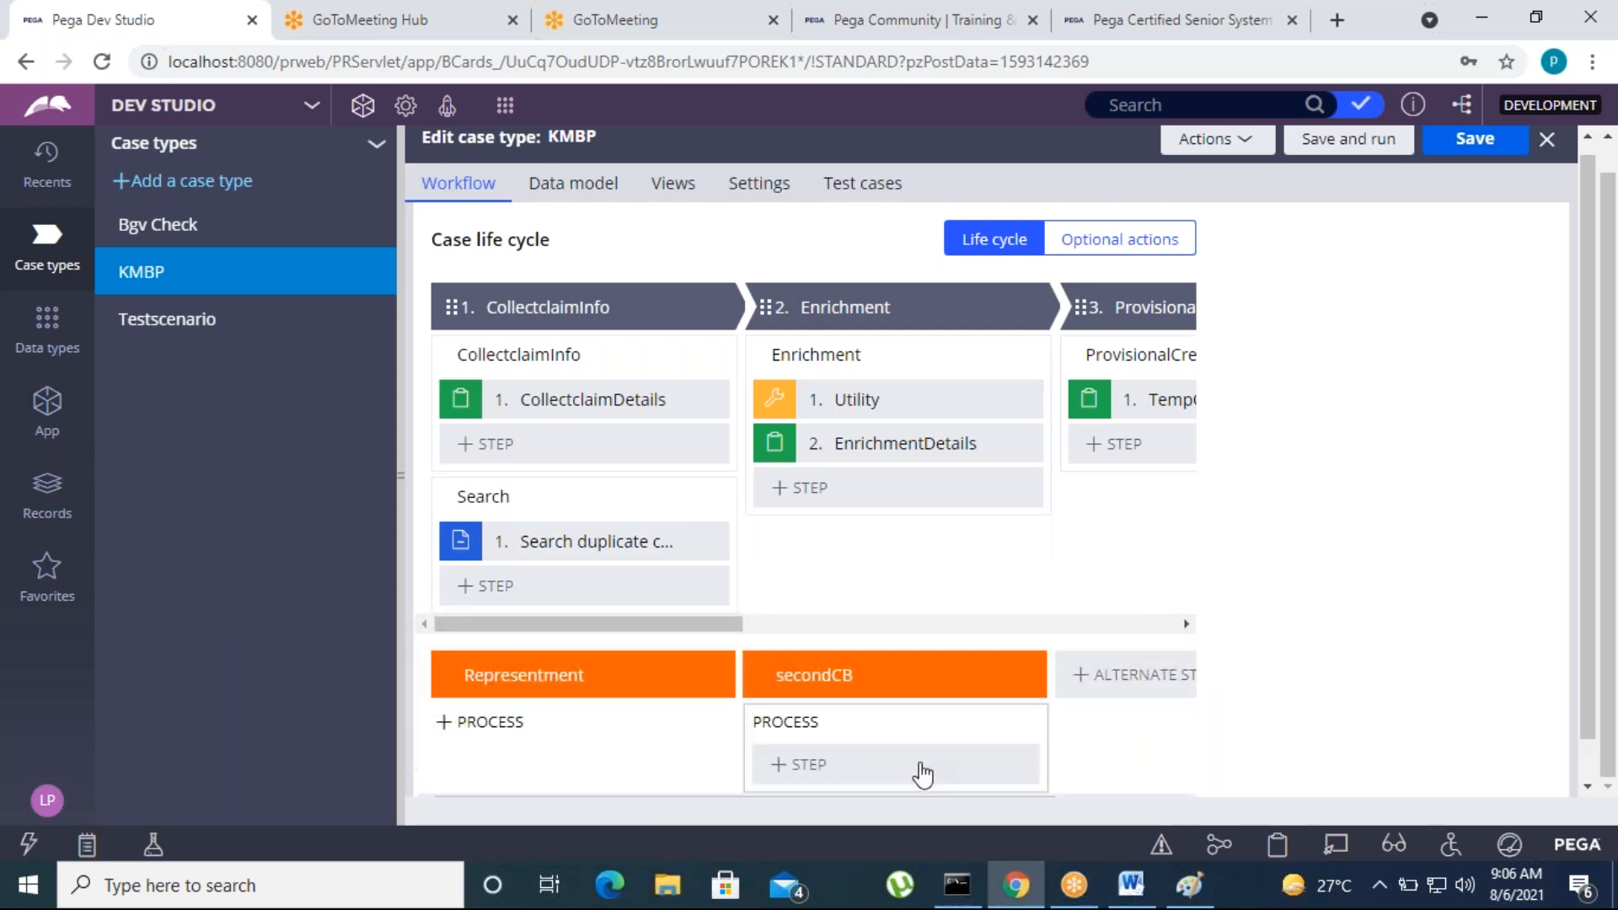
left_click_drag(723, 763, 1332, 769)
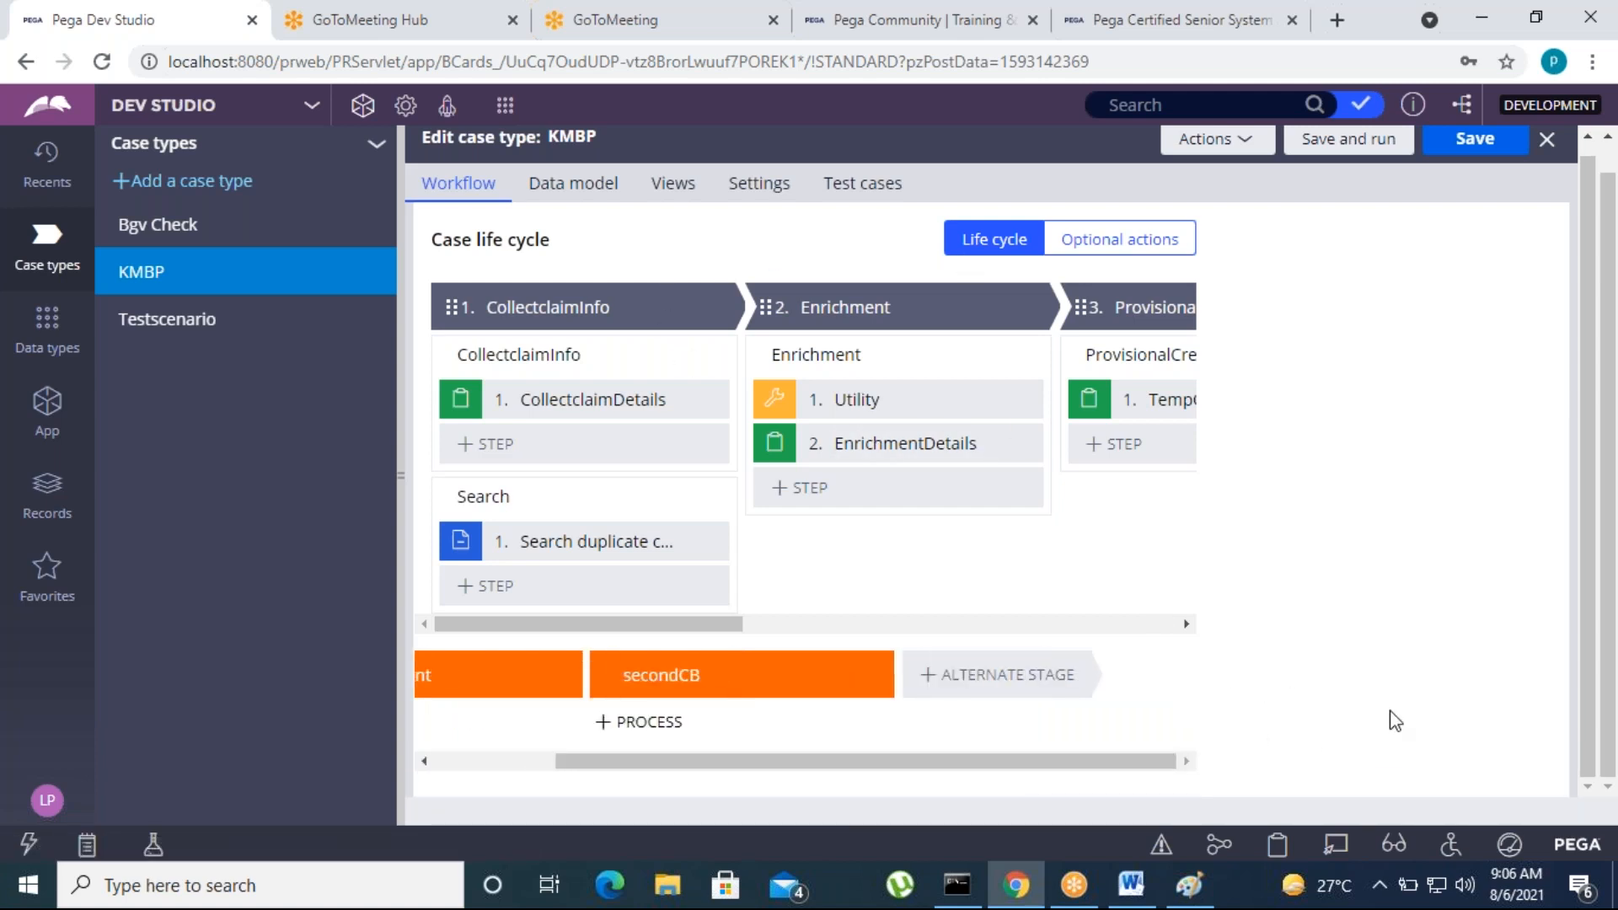
left_click(1249, 900)
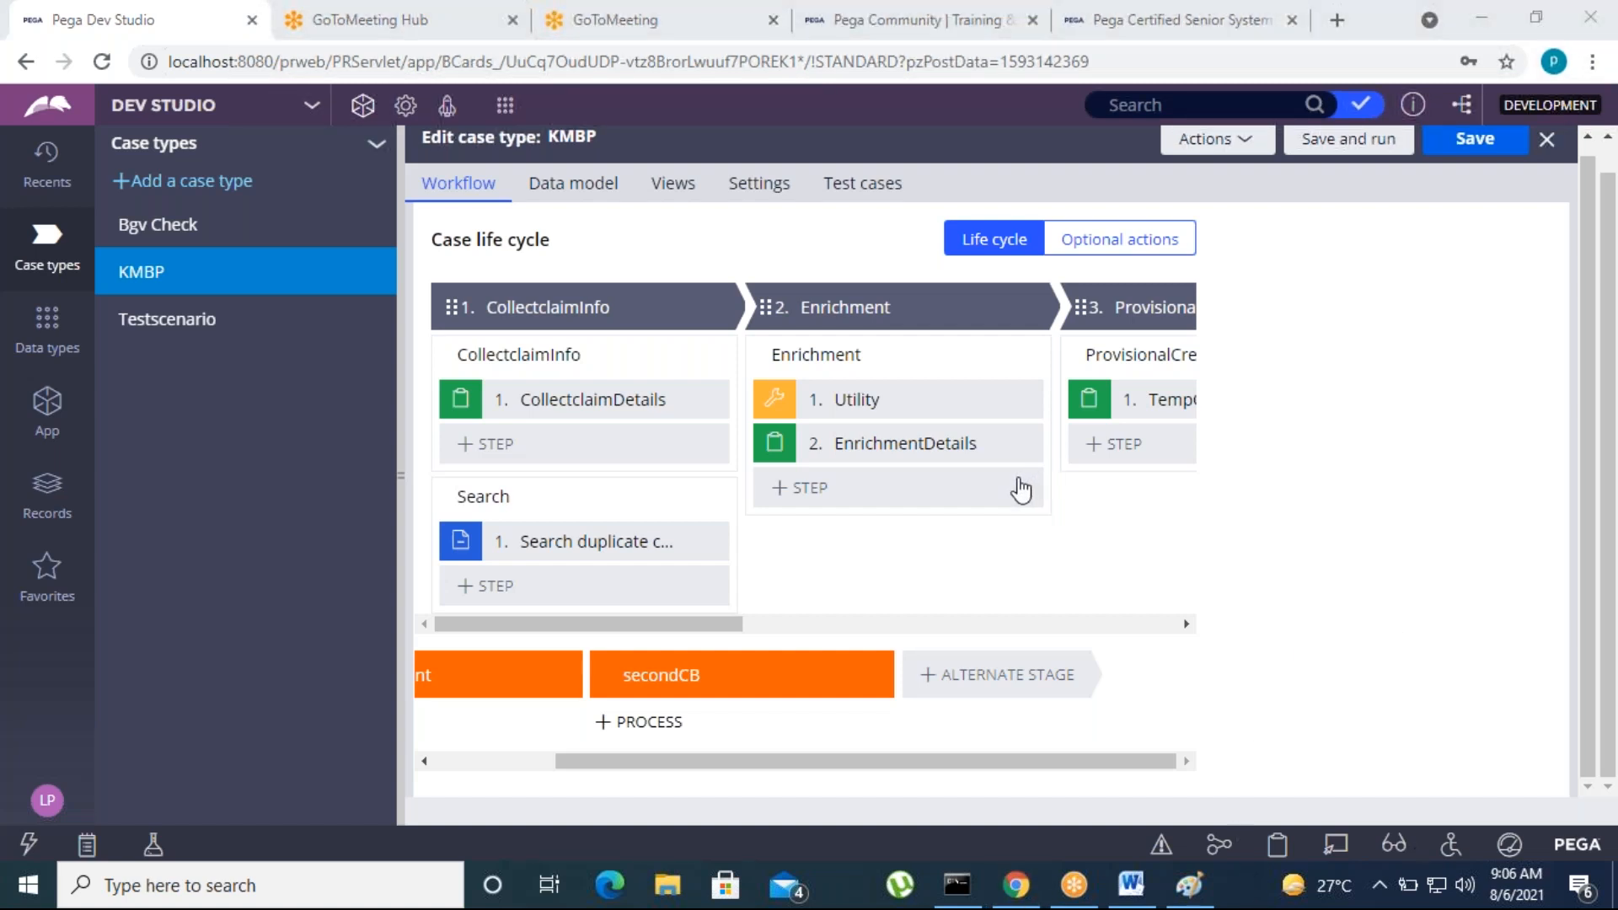
left_click(824, 234)
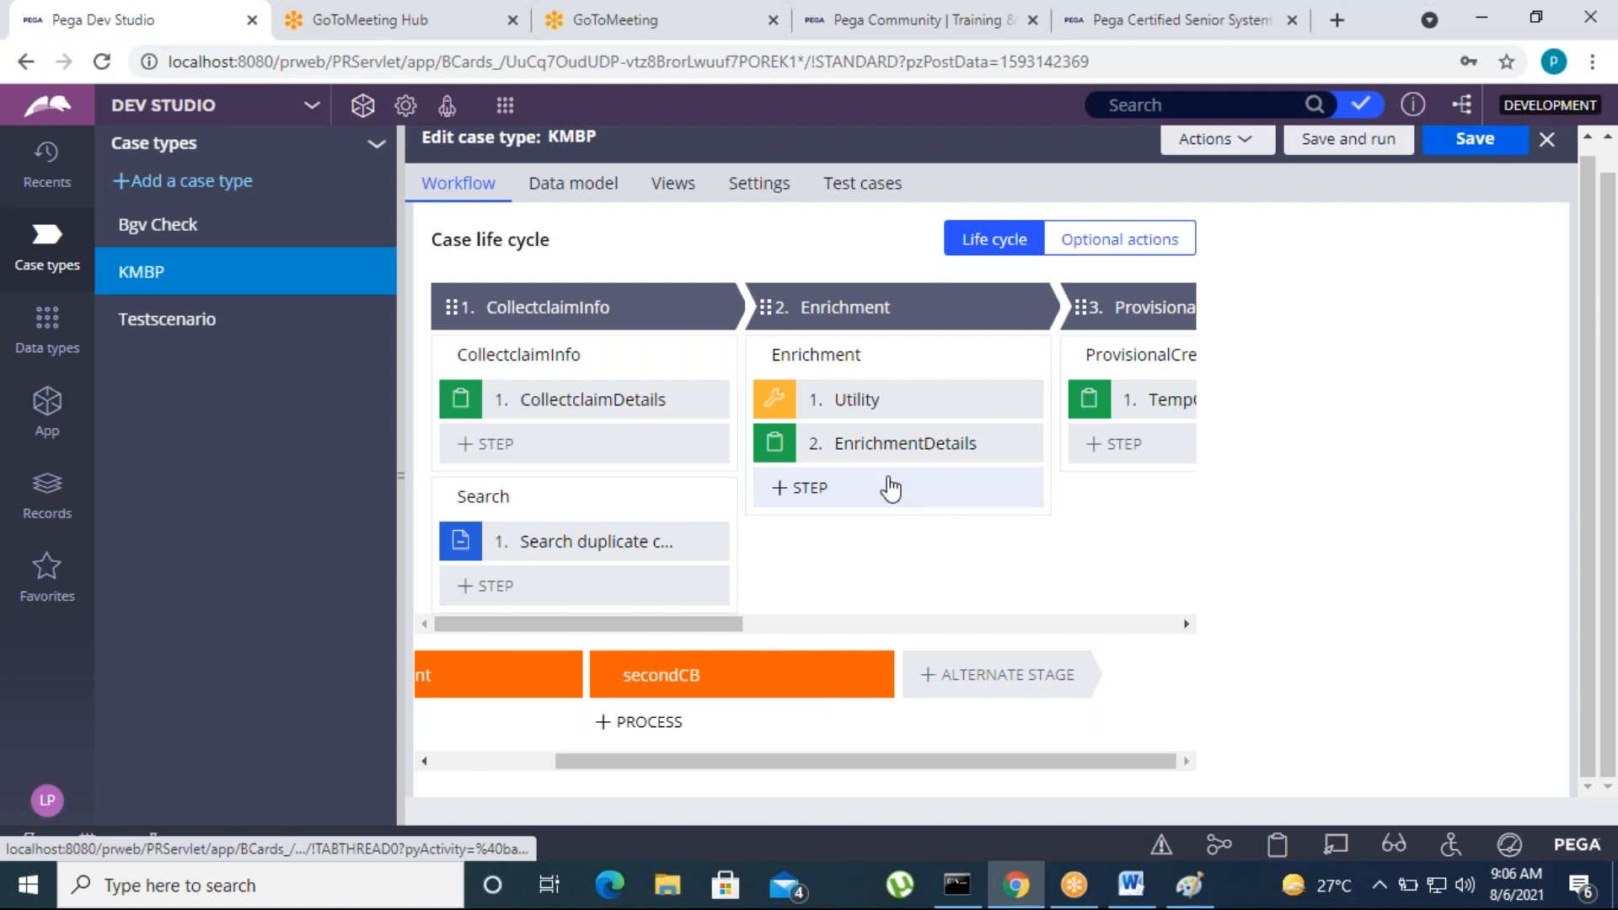
left_click(979, 447)
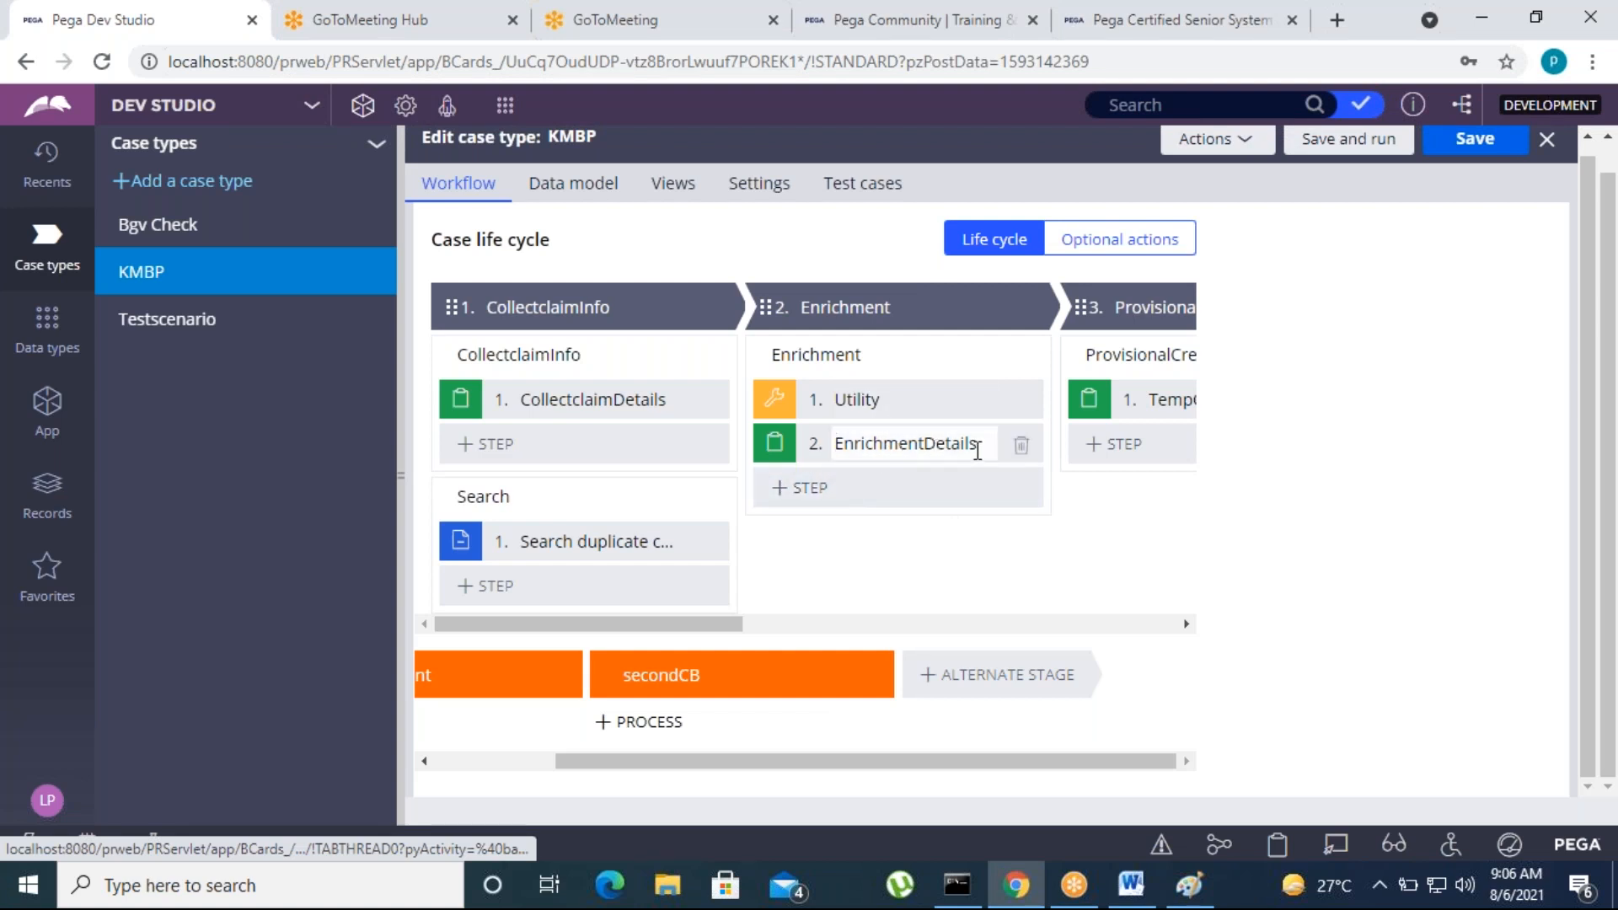
Add a Create case automation as the third step of the Enrichment process
left_click(809, 493)
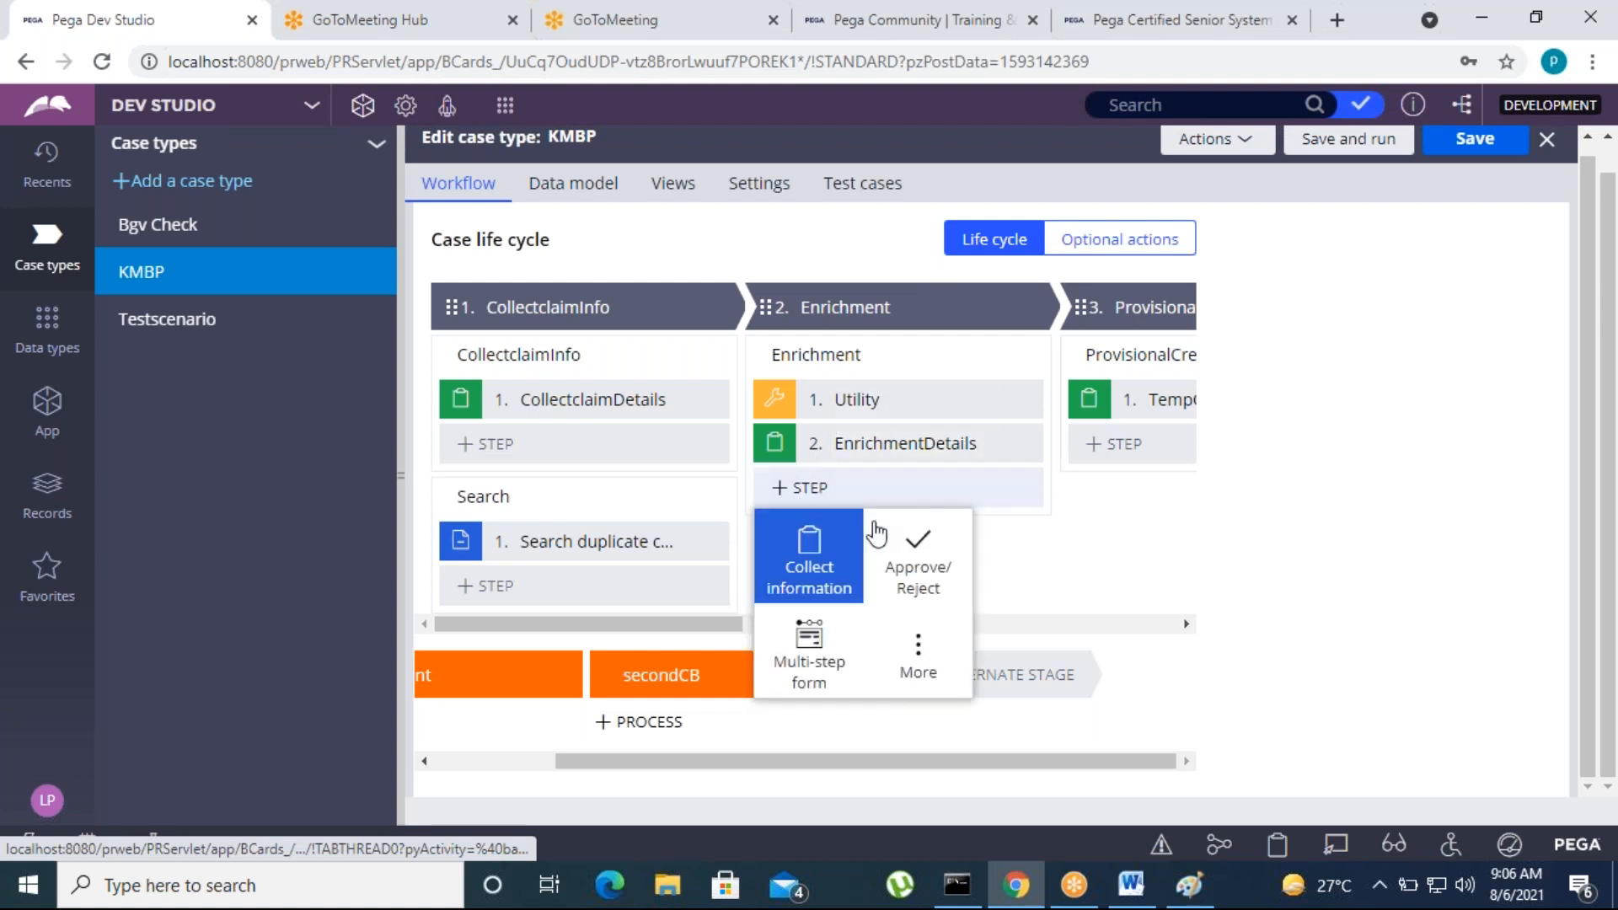
left_click(919, 656)
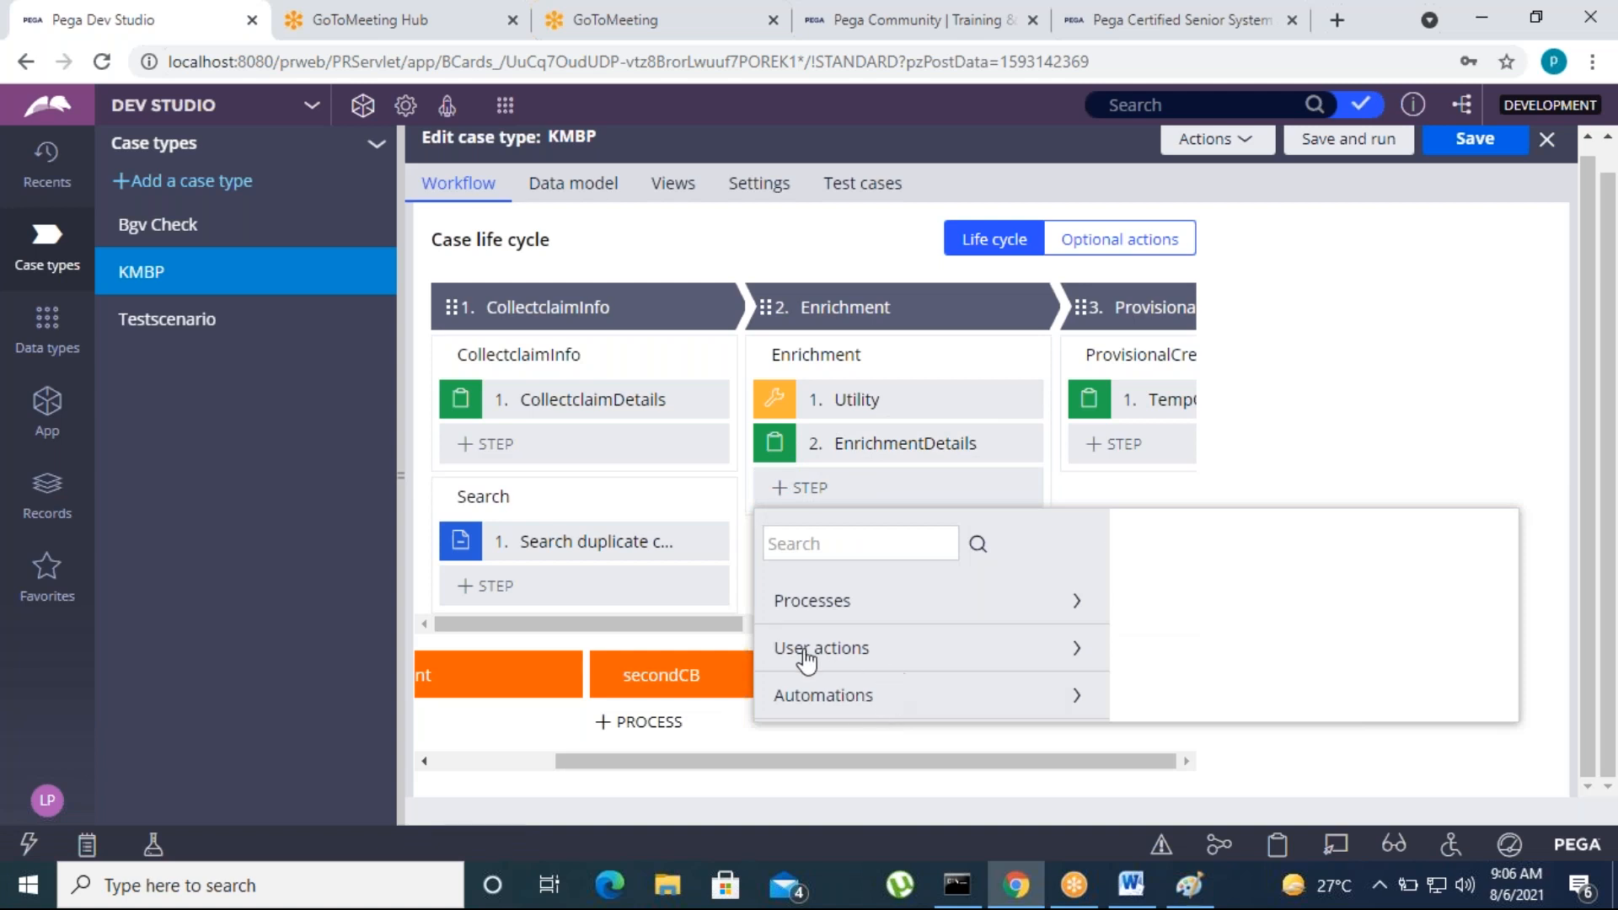
left_click(1091, 712)
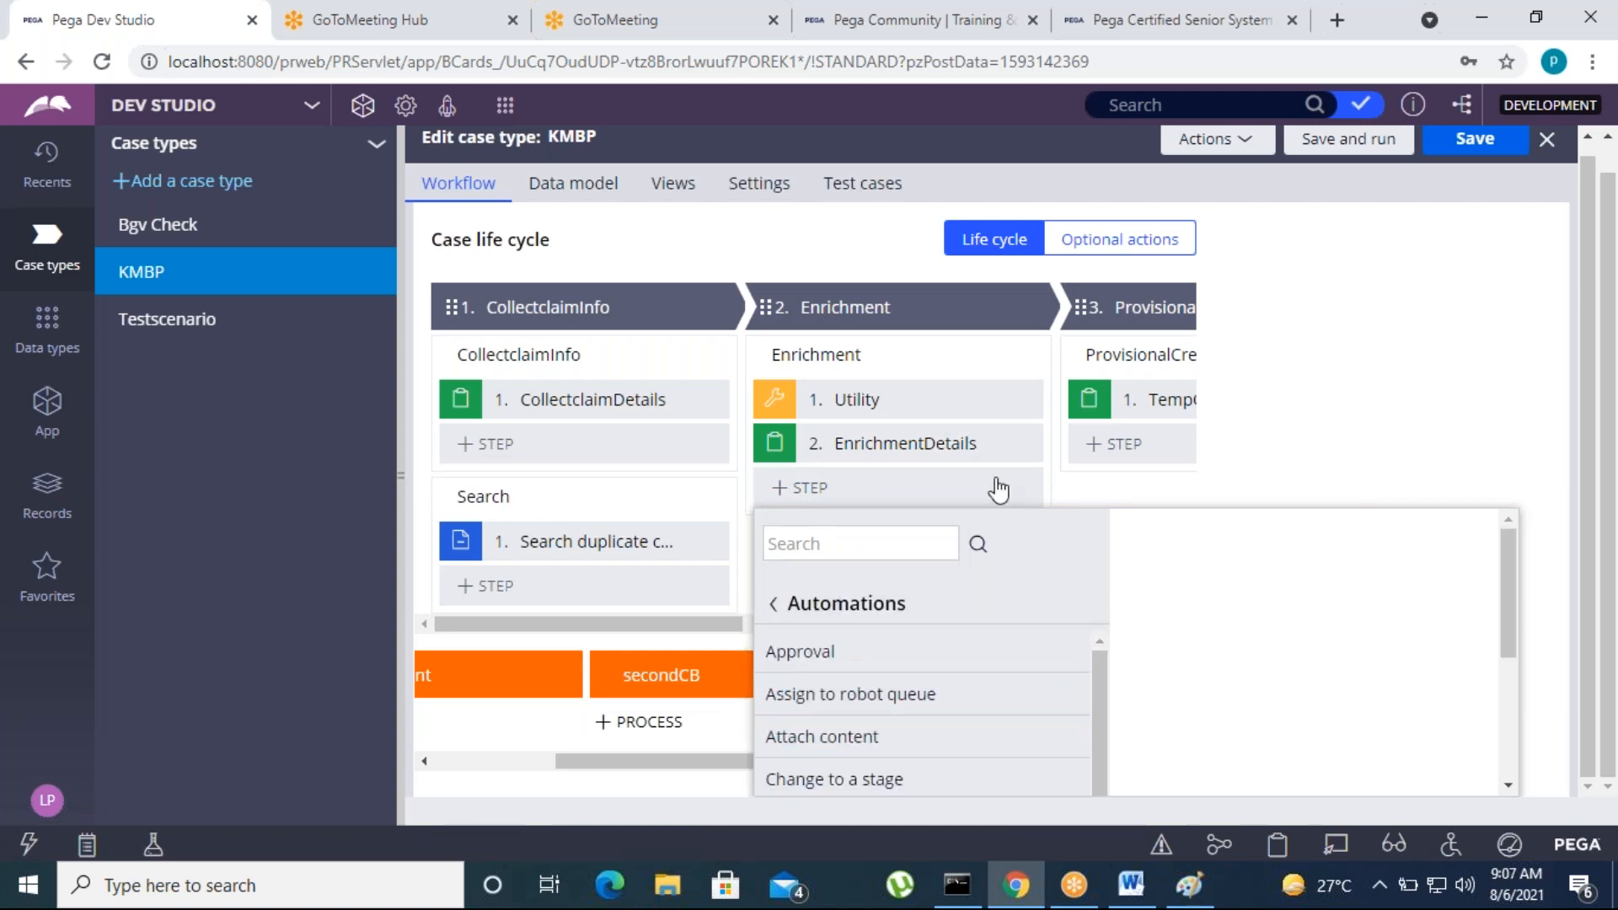
scroll(890, 735, "down", 5)
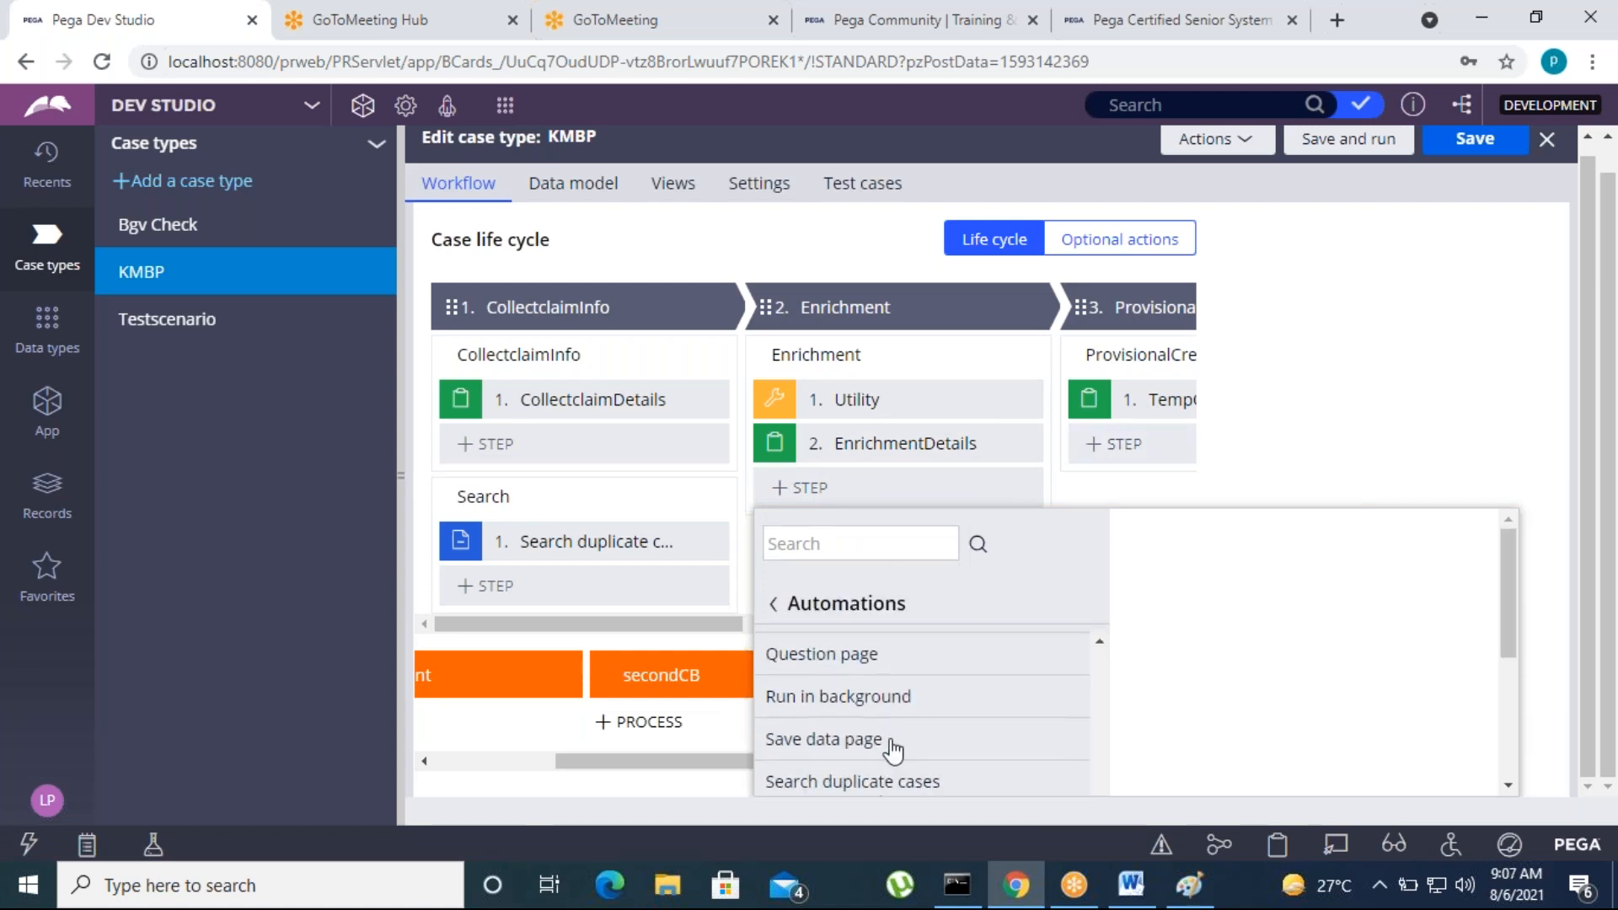
scroll(889, 749, "down", 3)
scroll(850, 738, "up", 3)
scroll(850, 737, "up", 3)
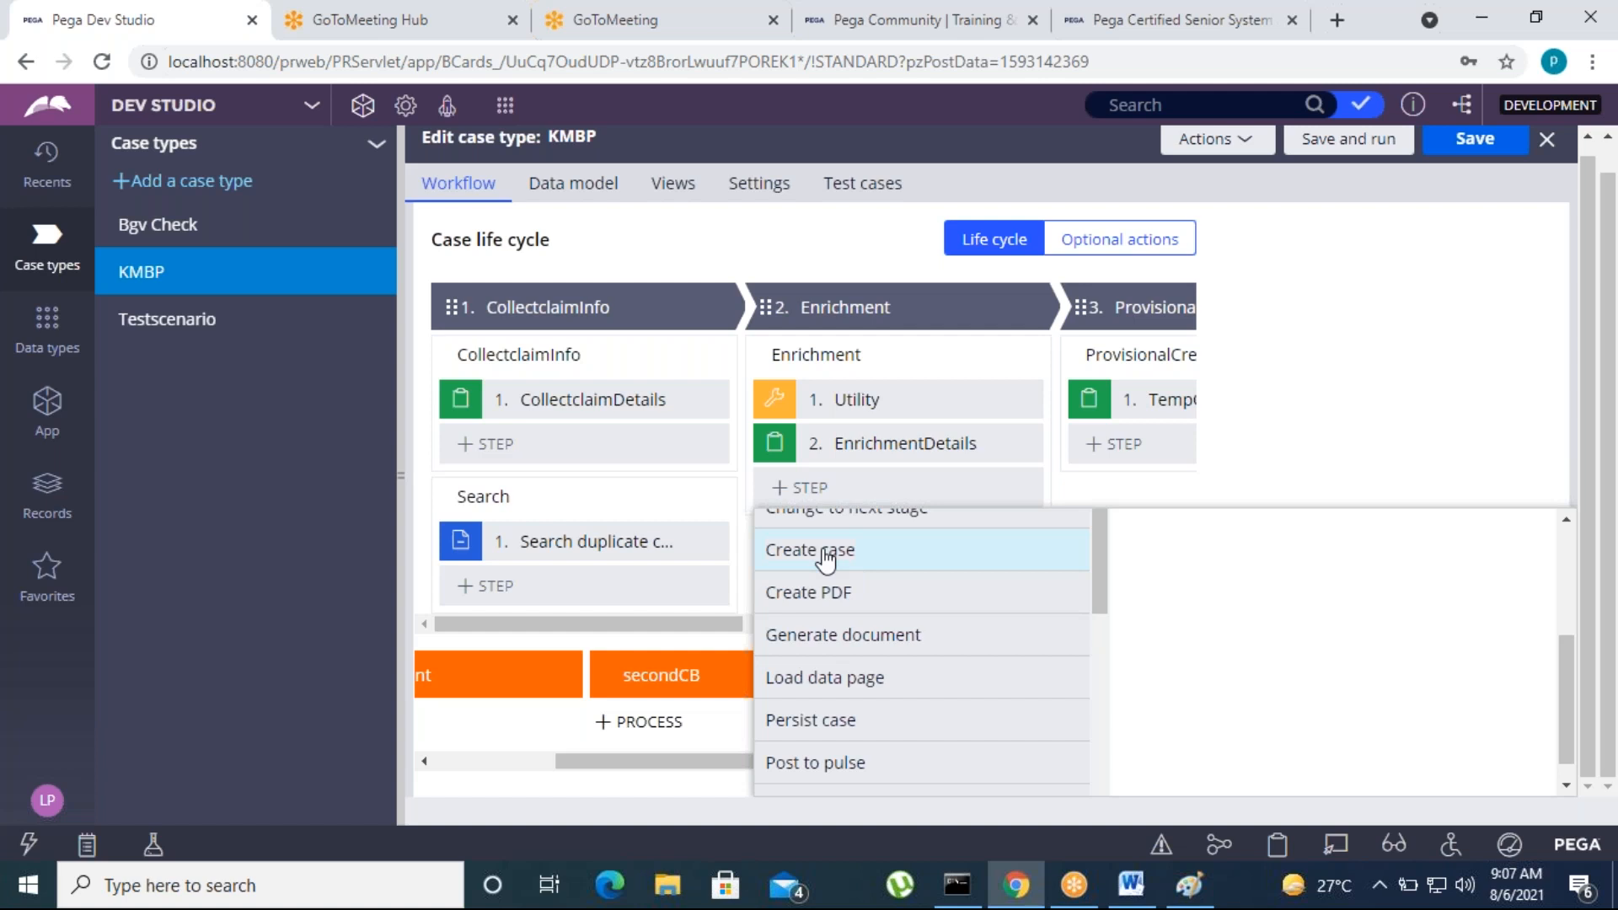
left_click_drag(1566, 674, 1565, 579)
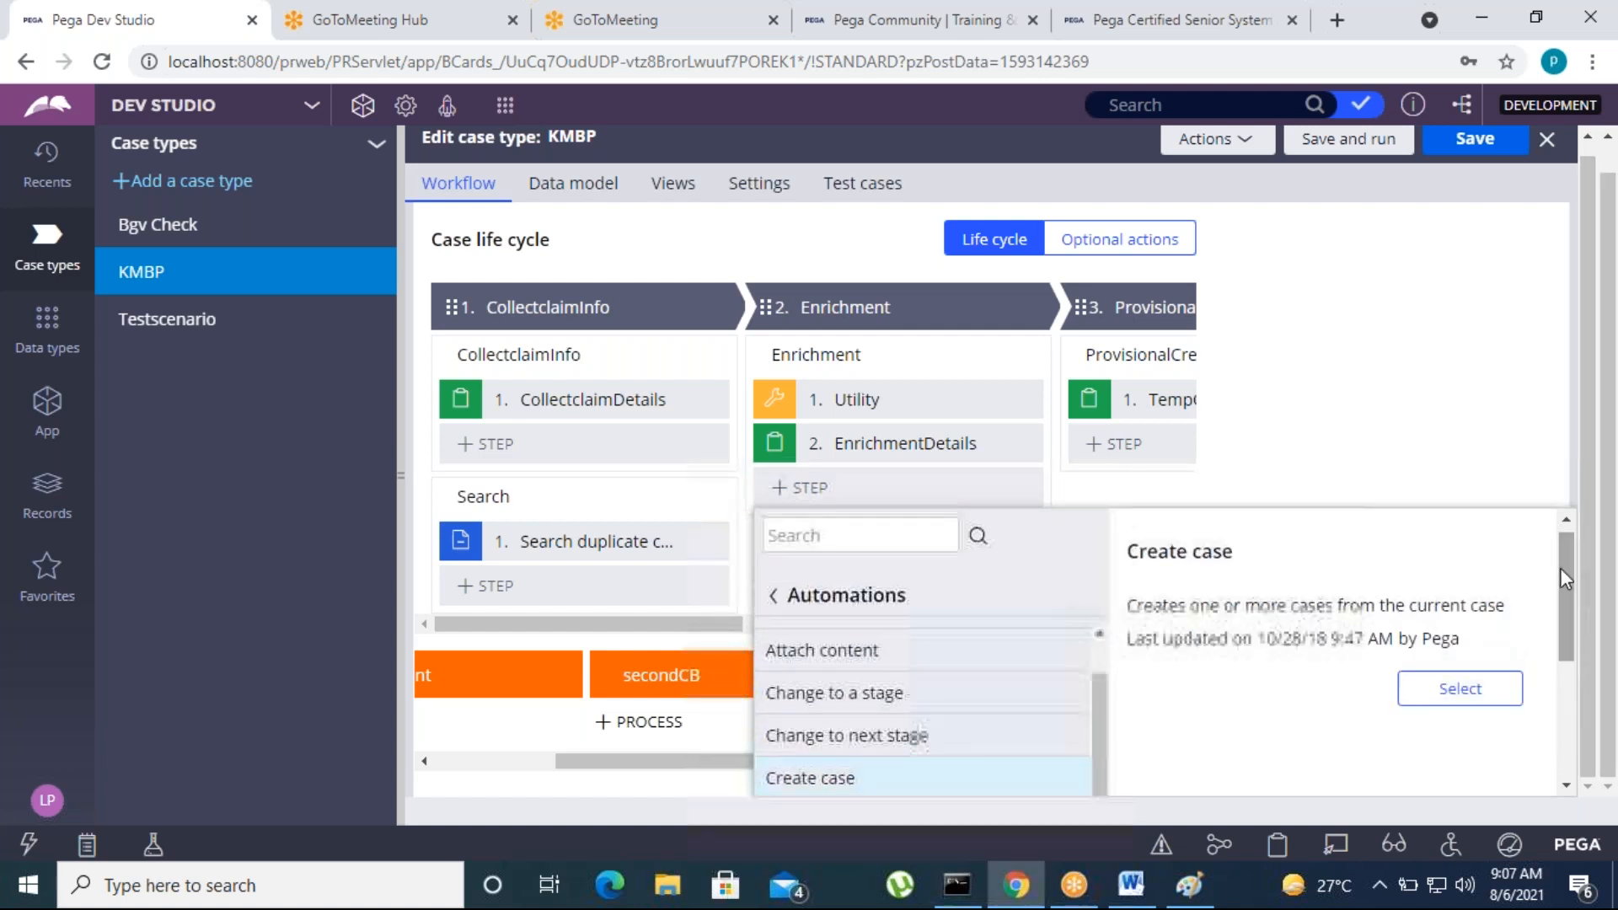
left_click(1446, 691)
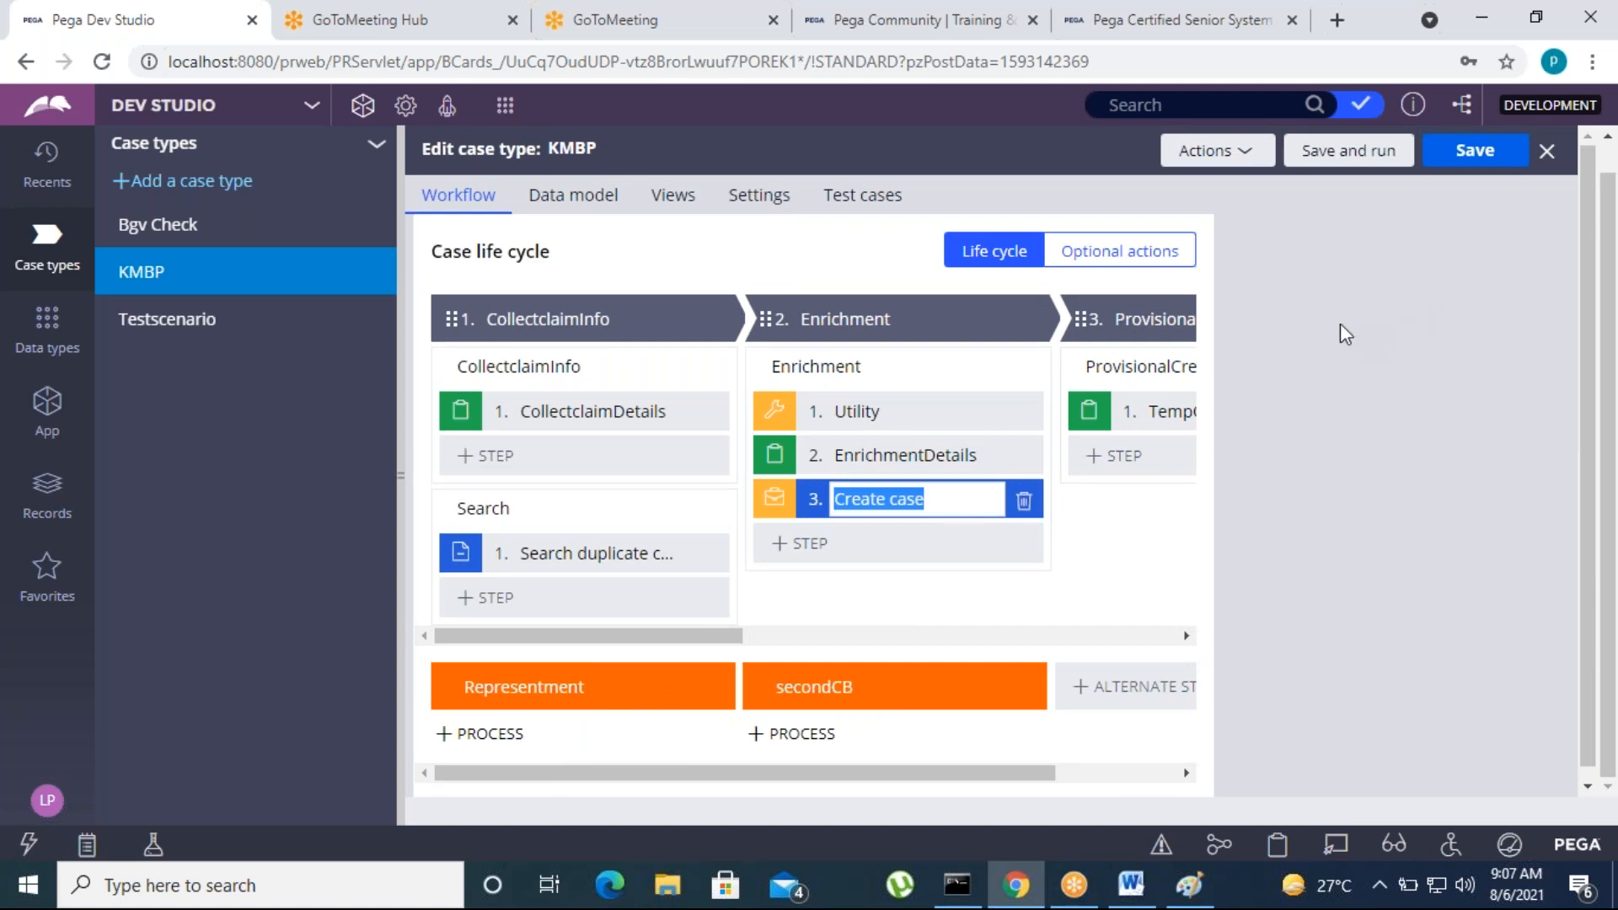
Set the new step to create a Bgv Check case with Bgv Check as the starting process
left_click(1331, 381)
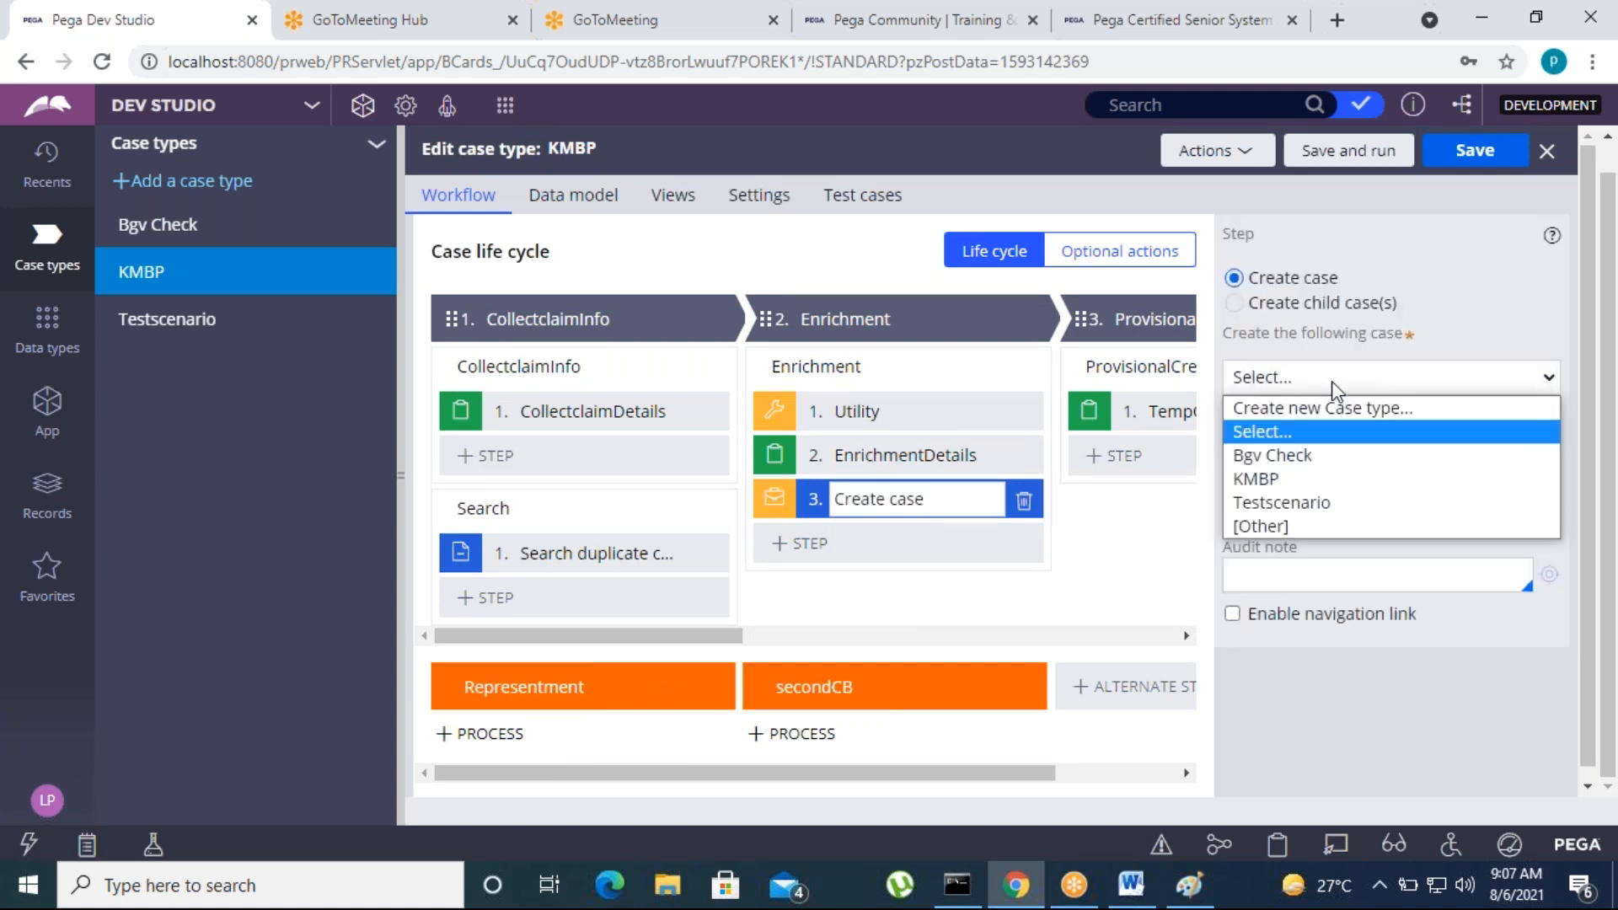
left_click(1315, 451)
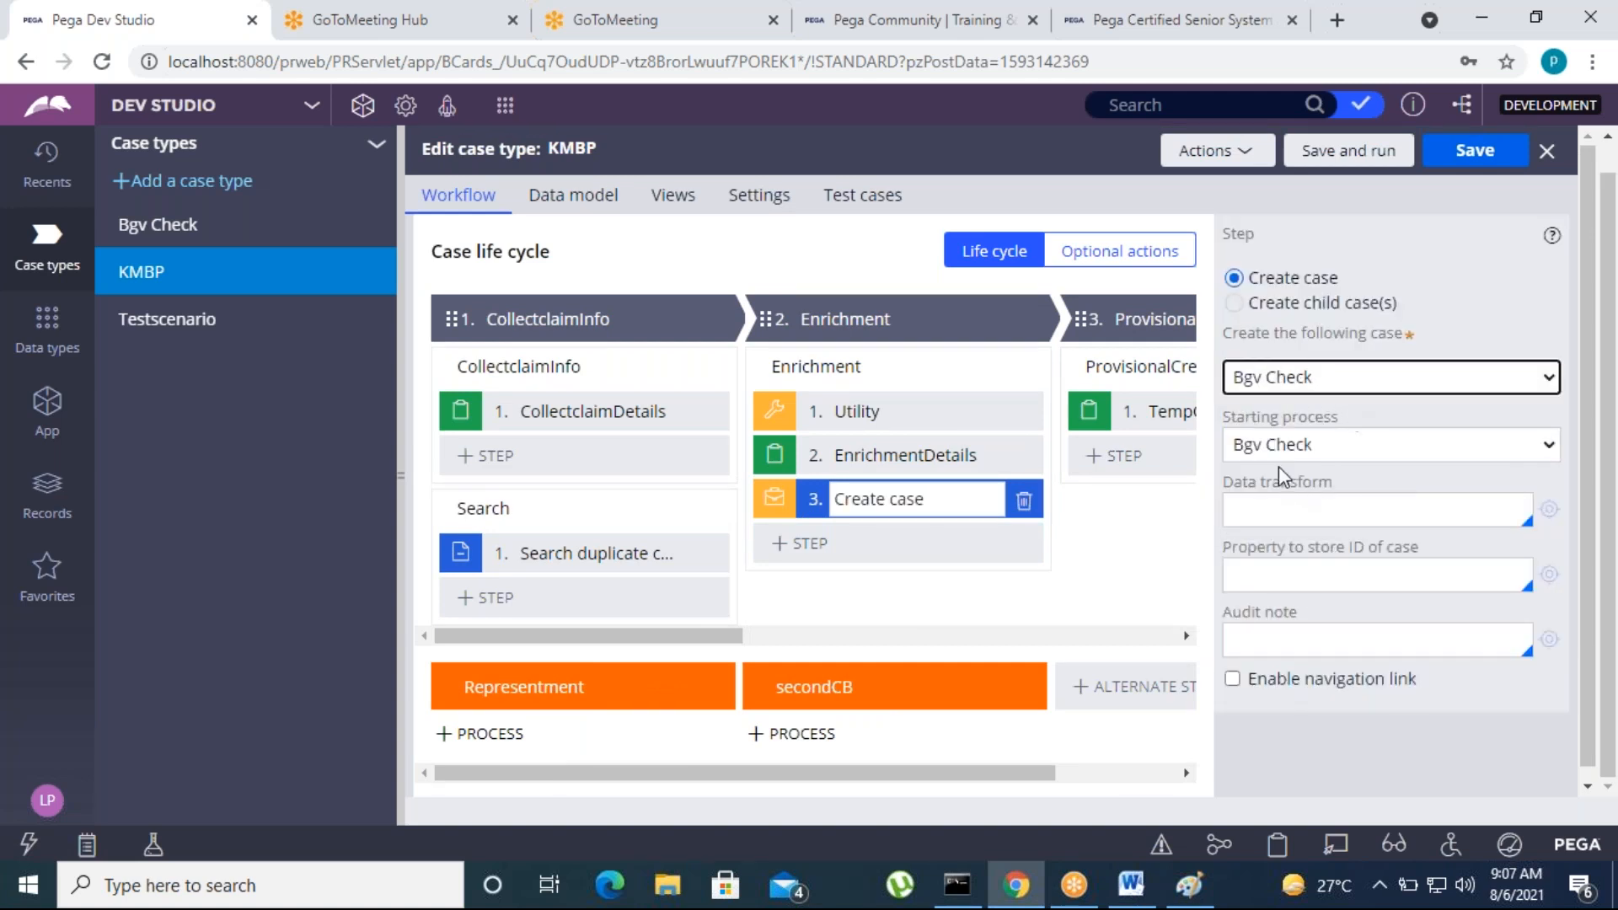
left_click(1346, 447)
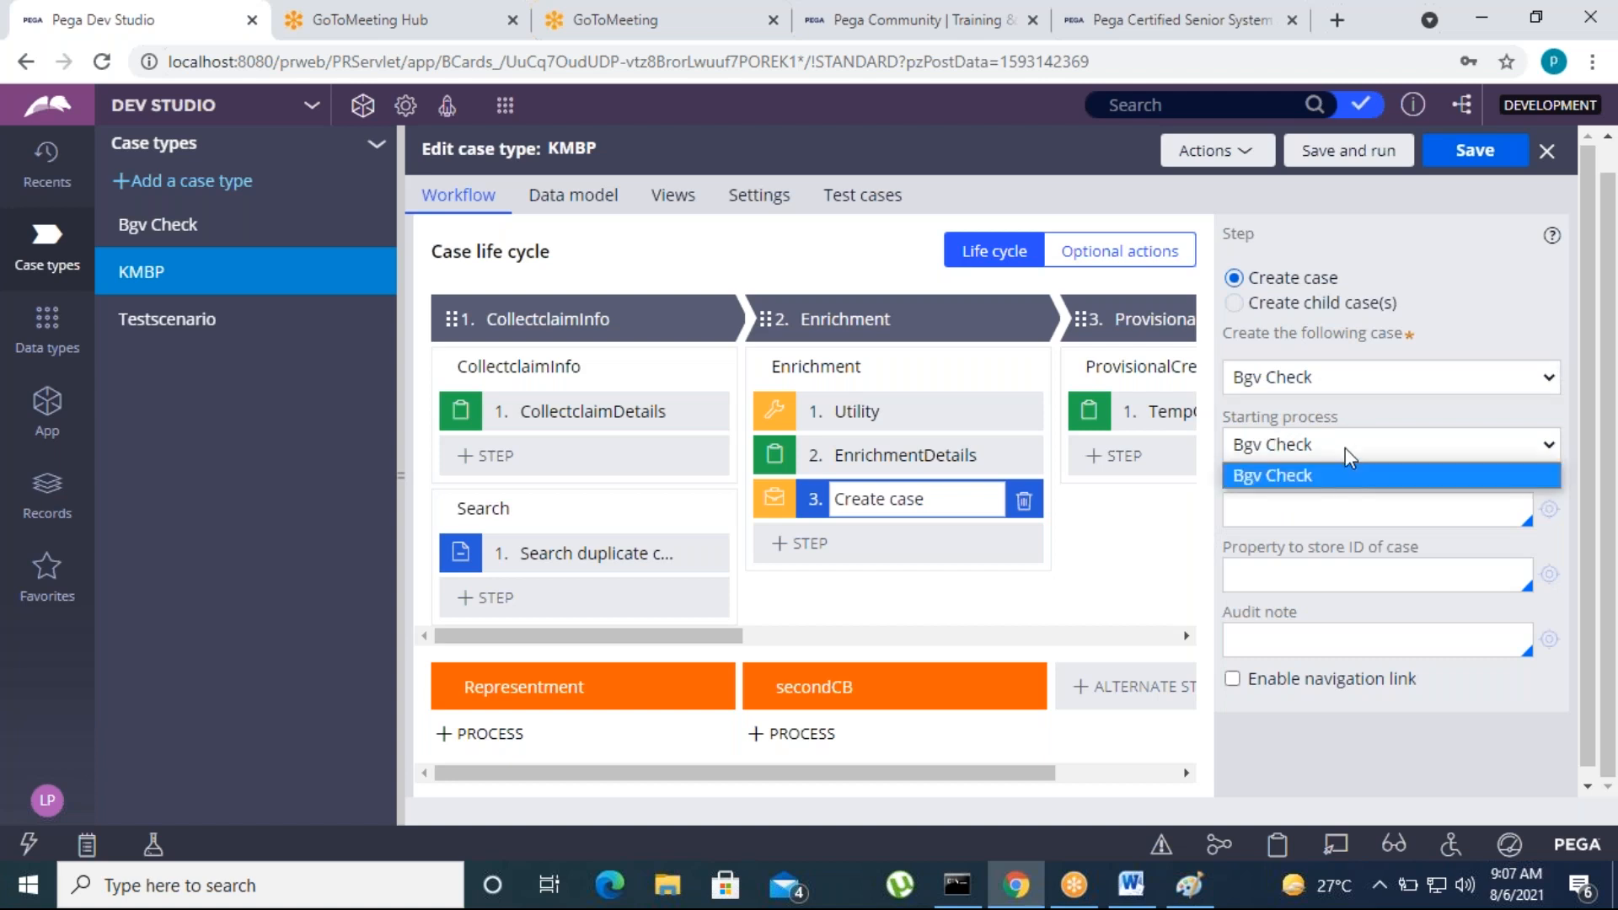
left_click(1316, 467)
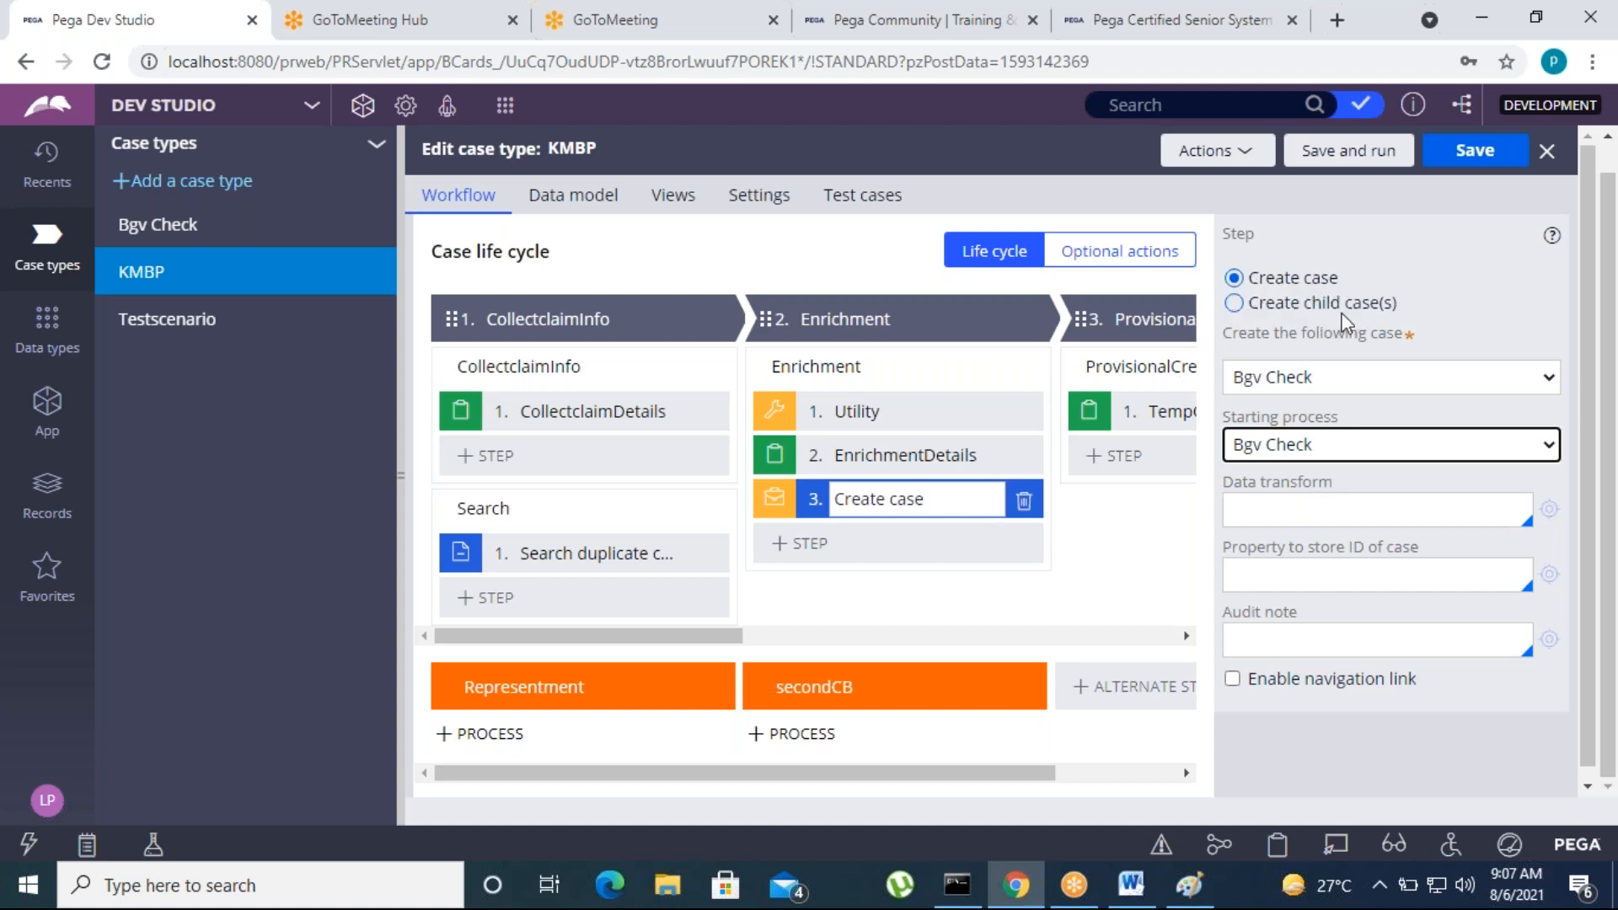
Switch the step to Create child case(s) and look over its case choices and KMBP's option for adding a child case type
left_click(1234, 302)
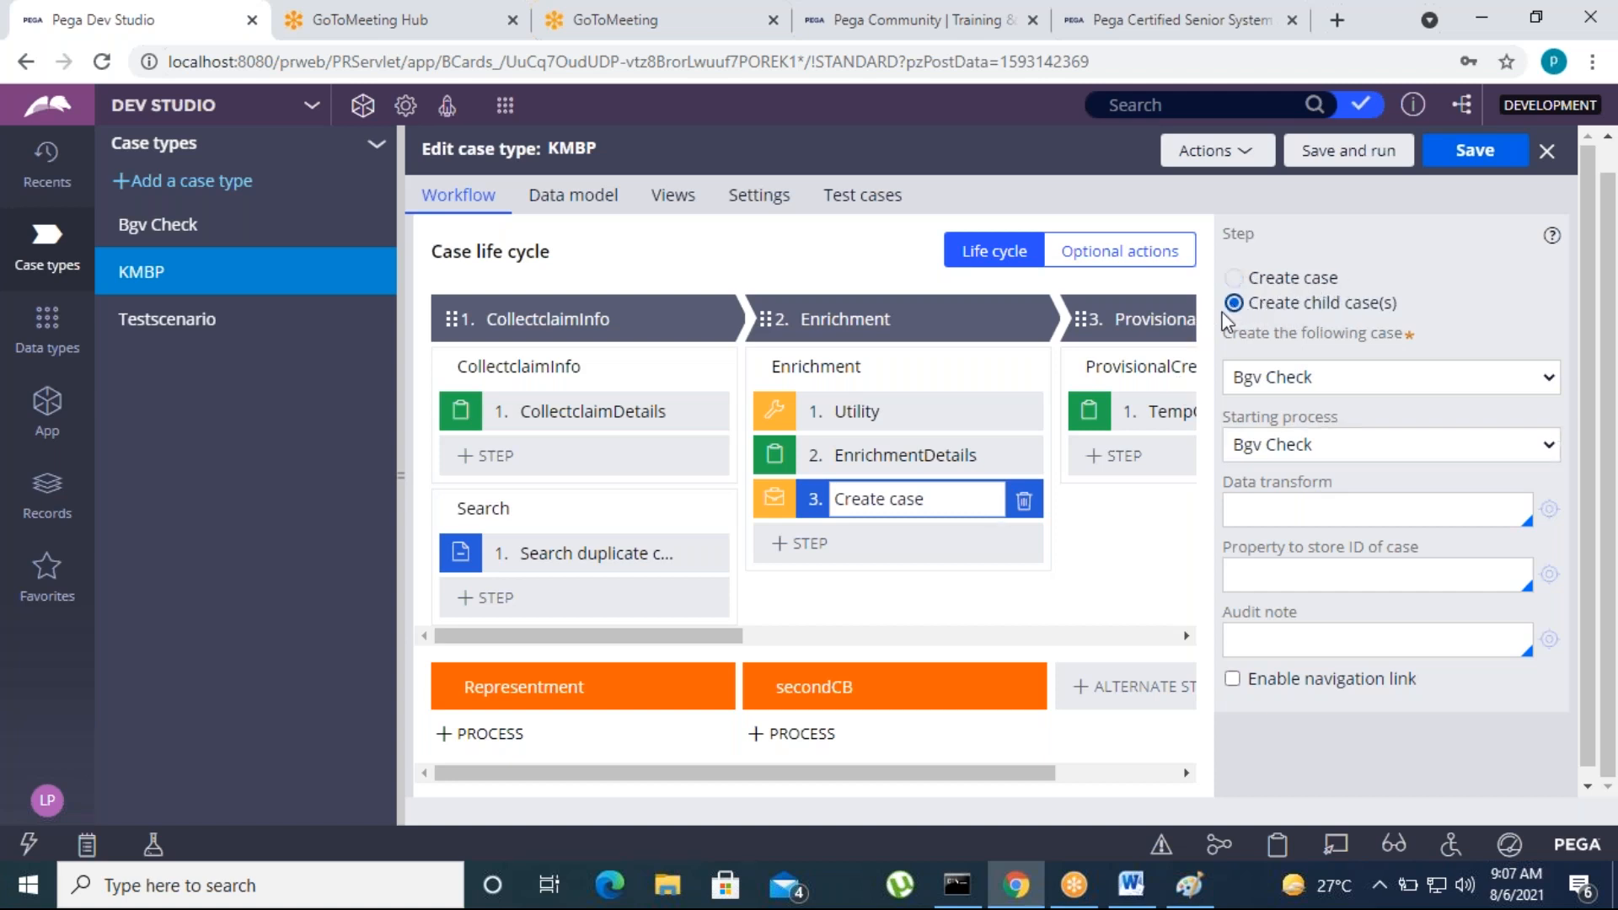
left_click(1303, 384)
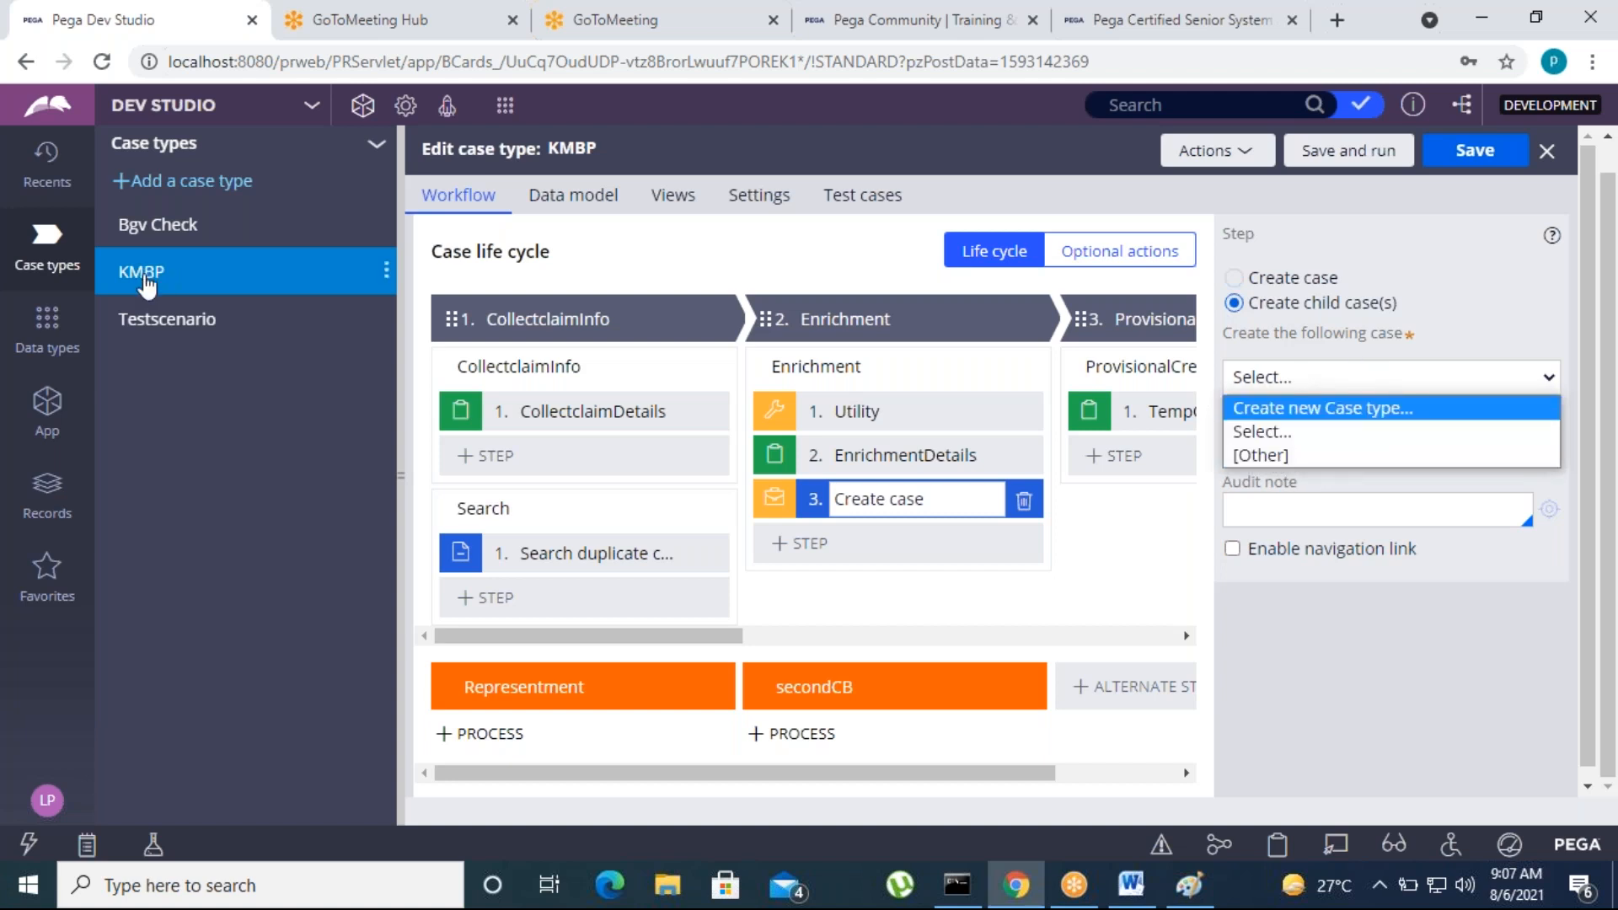
left_click(387, 276)
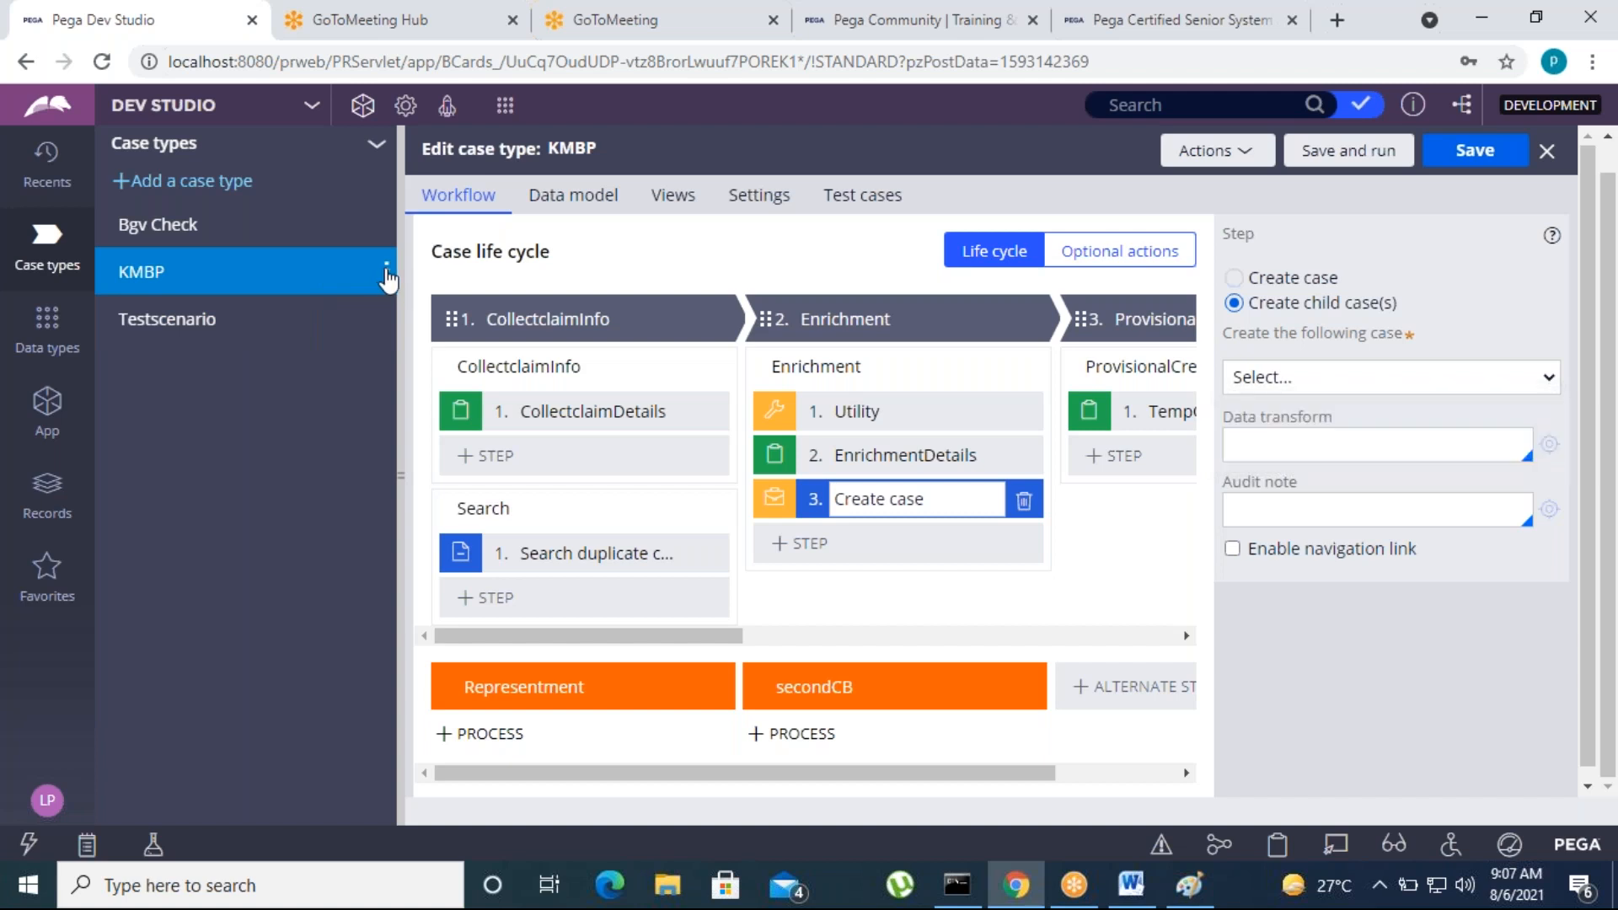
left_click(387, 273)
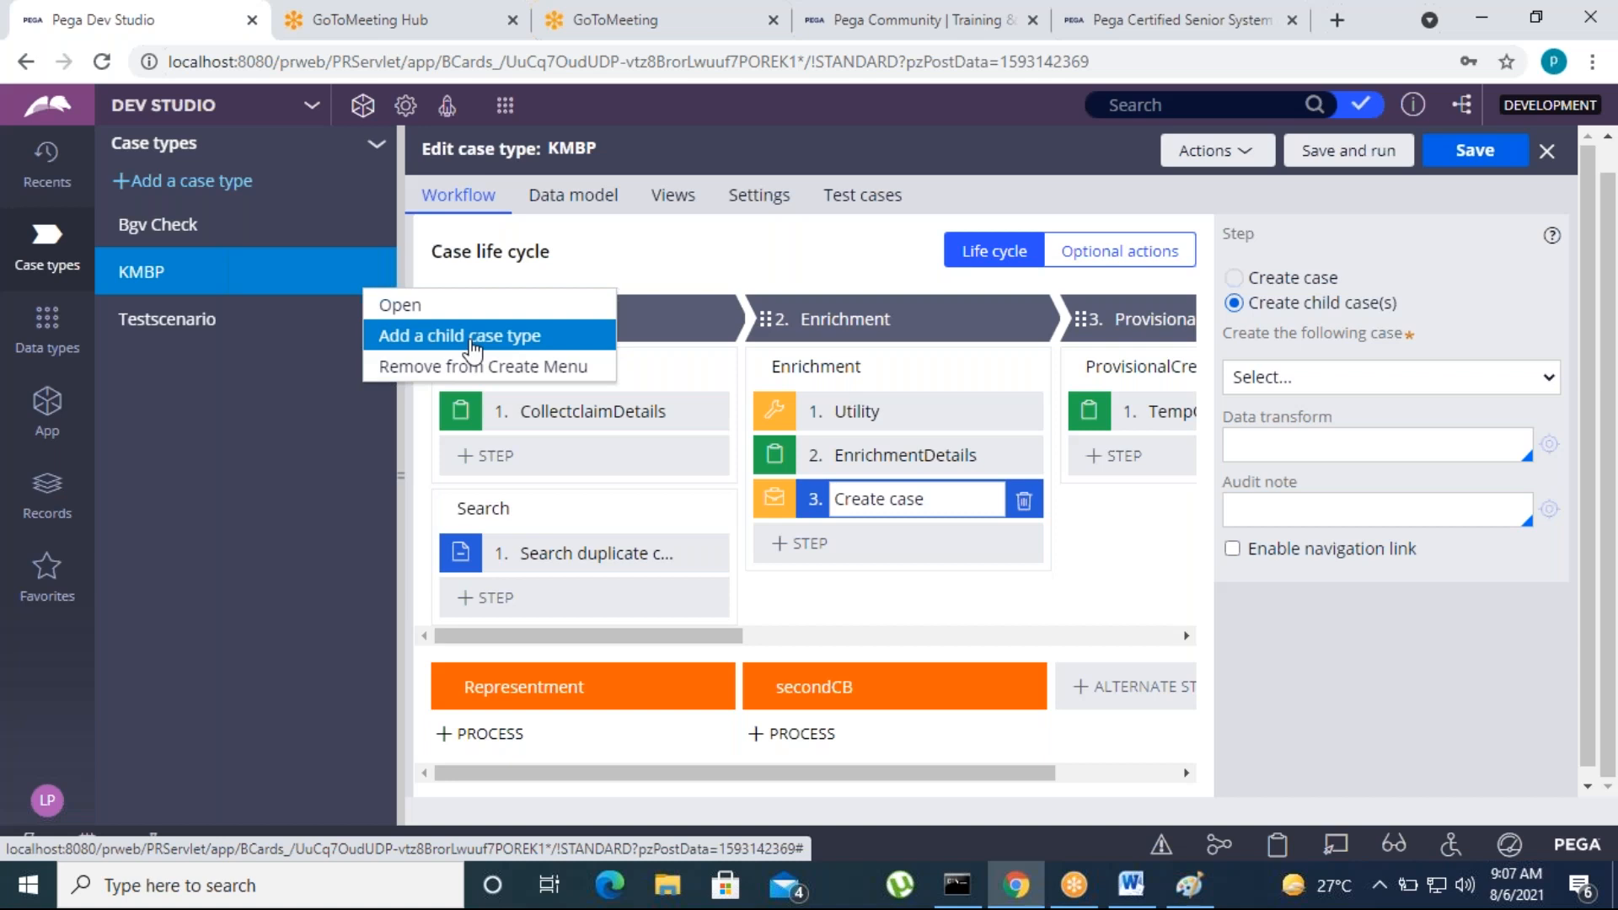
left_click(701, 254)
Set the step back to Create case for Bgv Check, and save and run the KMBP case type
left_click(1234, 278)
left_click(1453, 165)
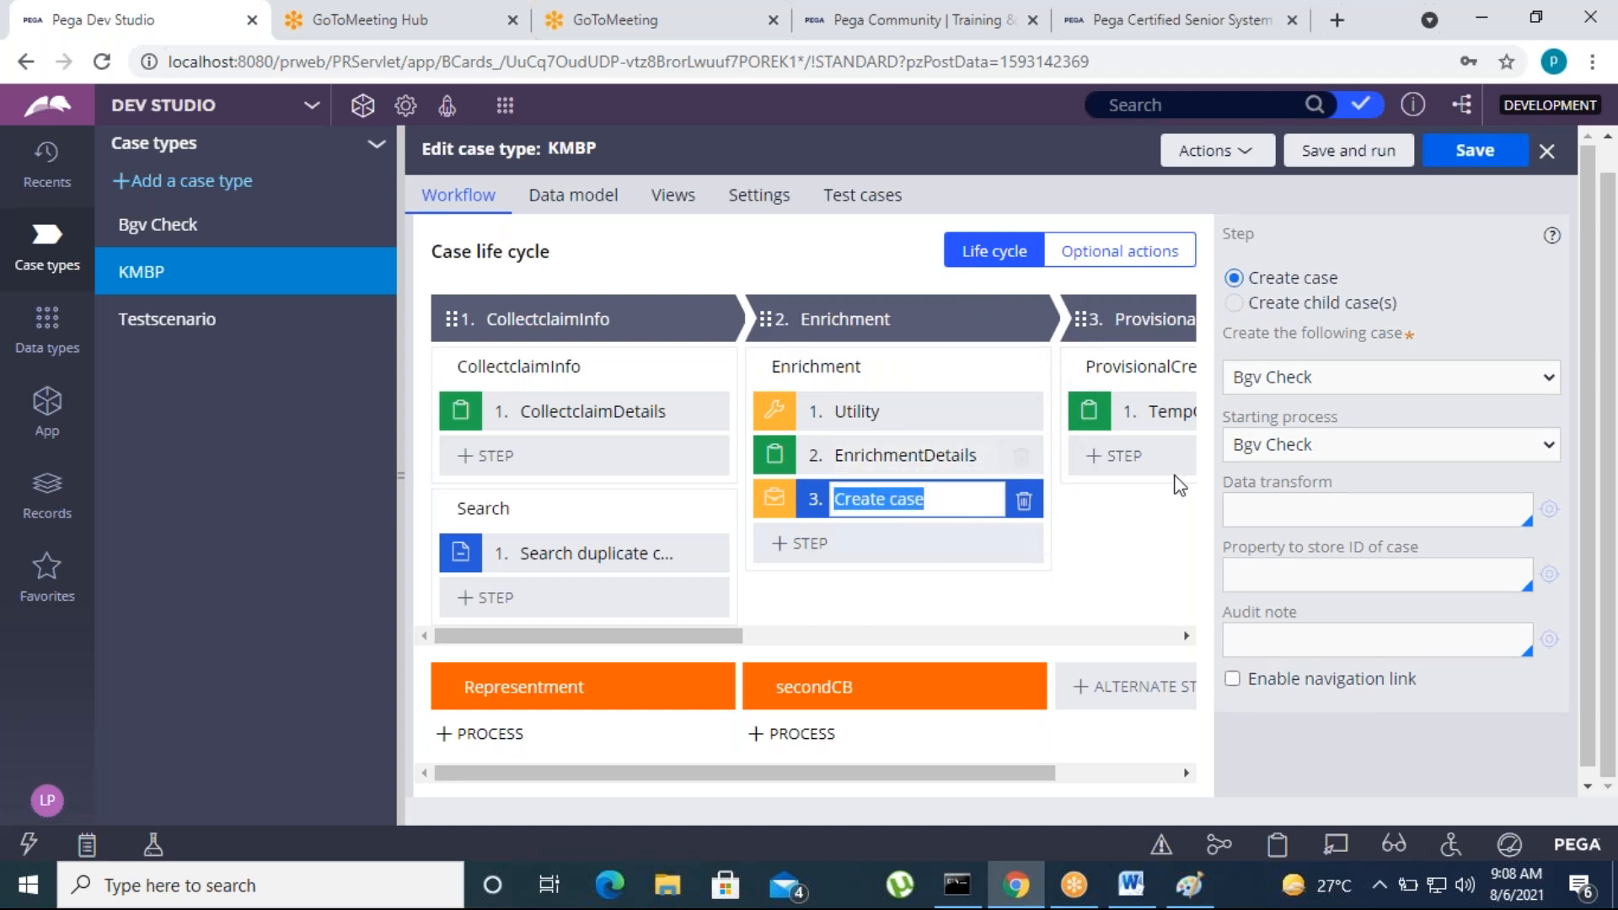
left_click(1318, 161)
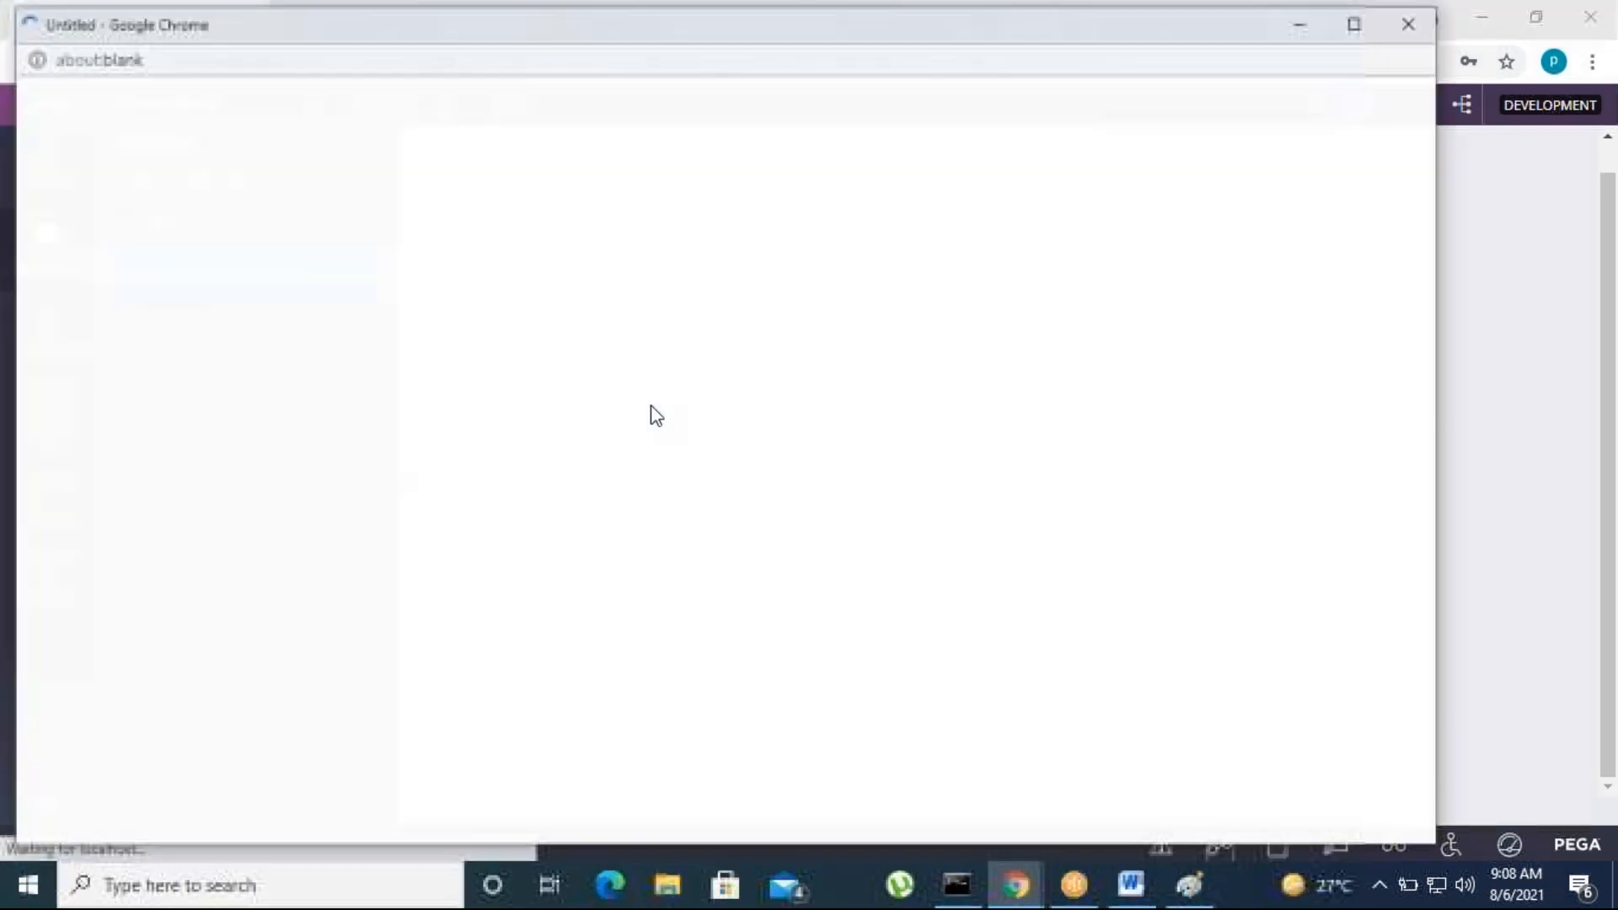
Go through the event types in the Tracer settings, apply the settings and minimize the Tracer window
left_click_drag(264, 25, 463, 58)
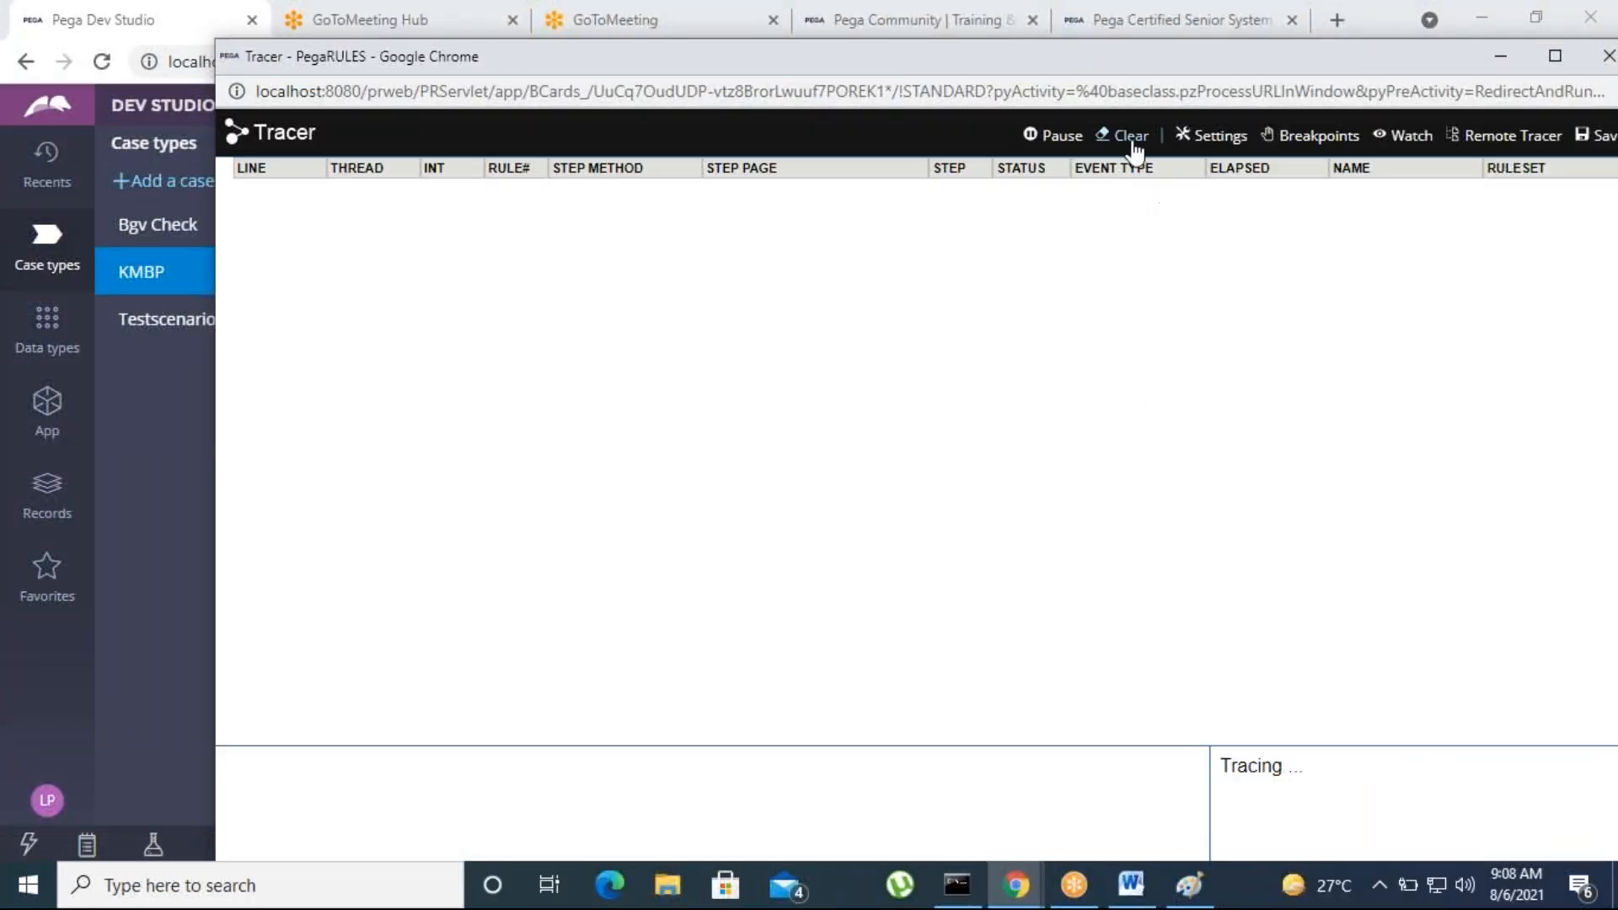
left_click(1220, 135)
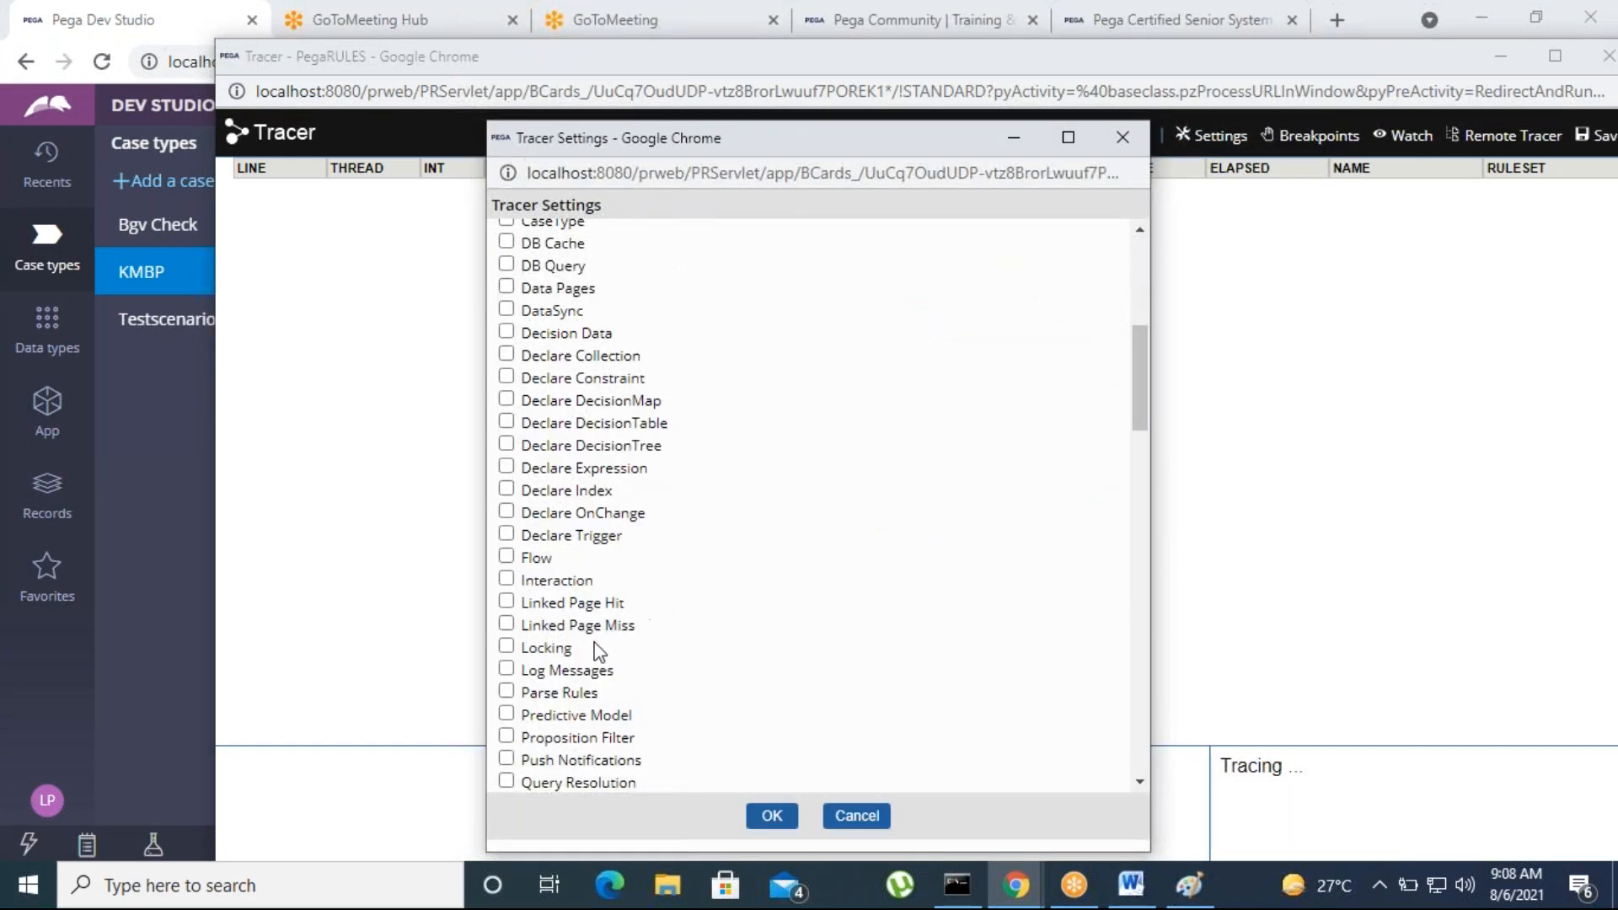
scroll(697, 649, "down", 4)
left_click(508, 516)
scroll(510, 567, "up", 5)
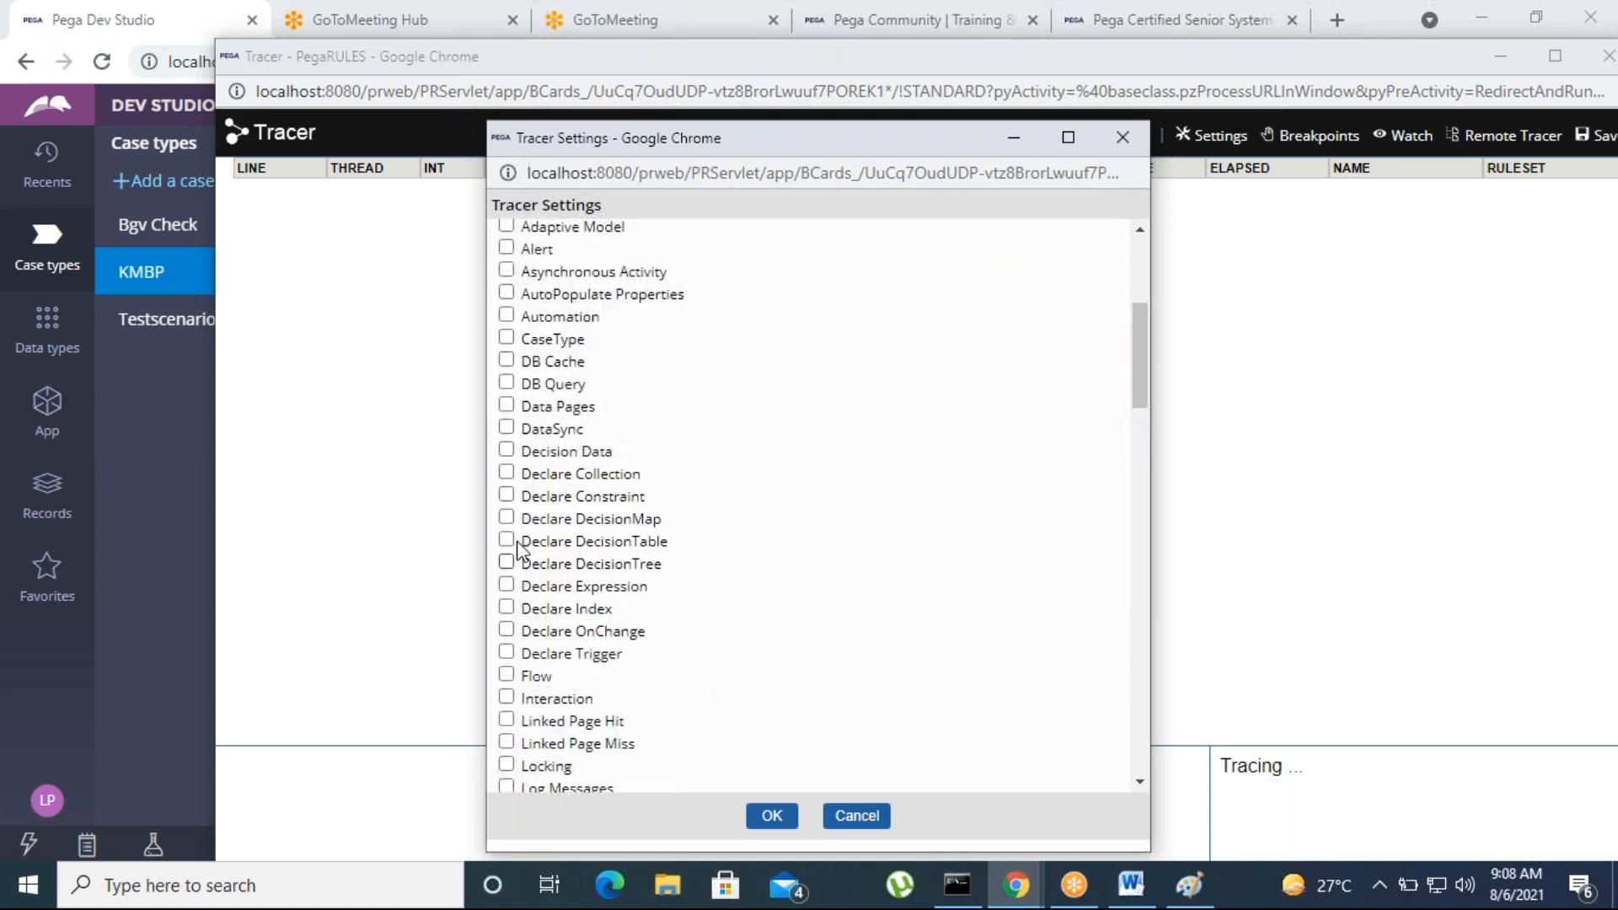
left_click(769, 817)
left_click_drag(886, 59, 685, 158)
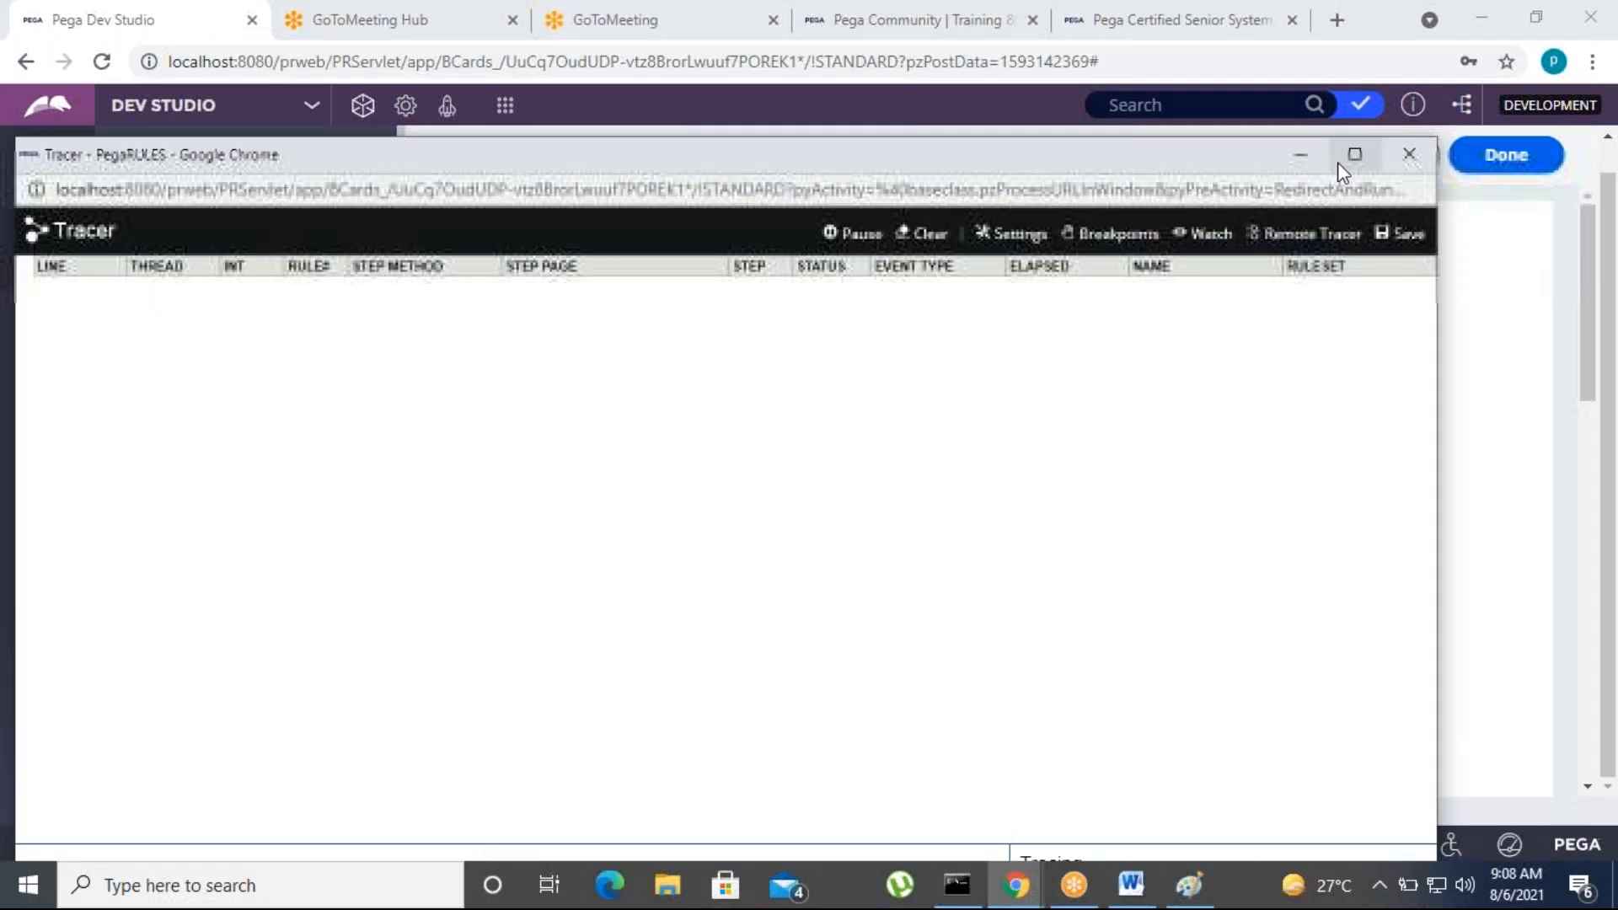
left_click(1301, 162)
Continue to the CollectclaimDetails form, set the network to VISA and enter the card number
left_click(1513, 168)
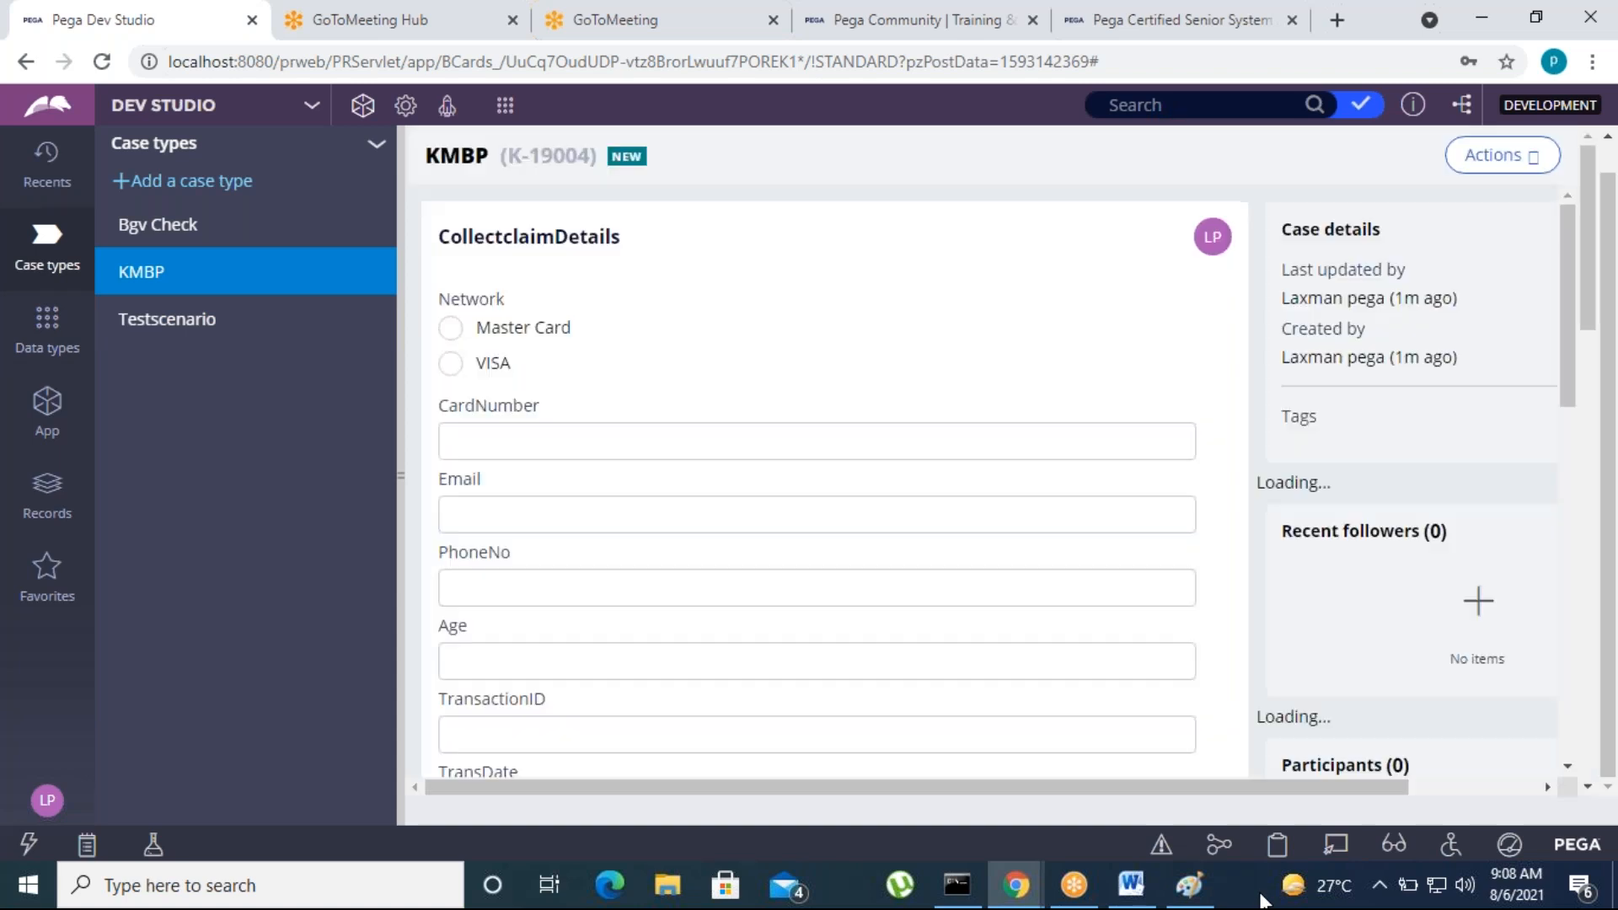
left_click(451, 365)
left_click(459, 435)
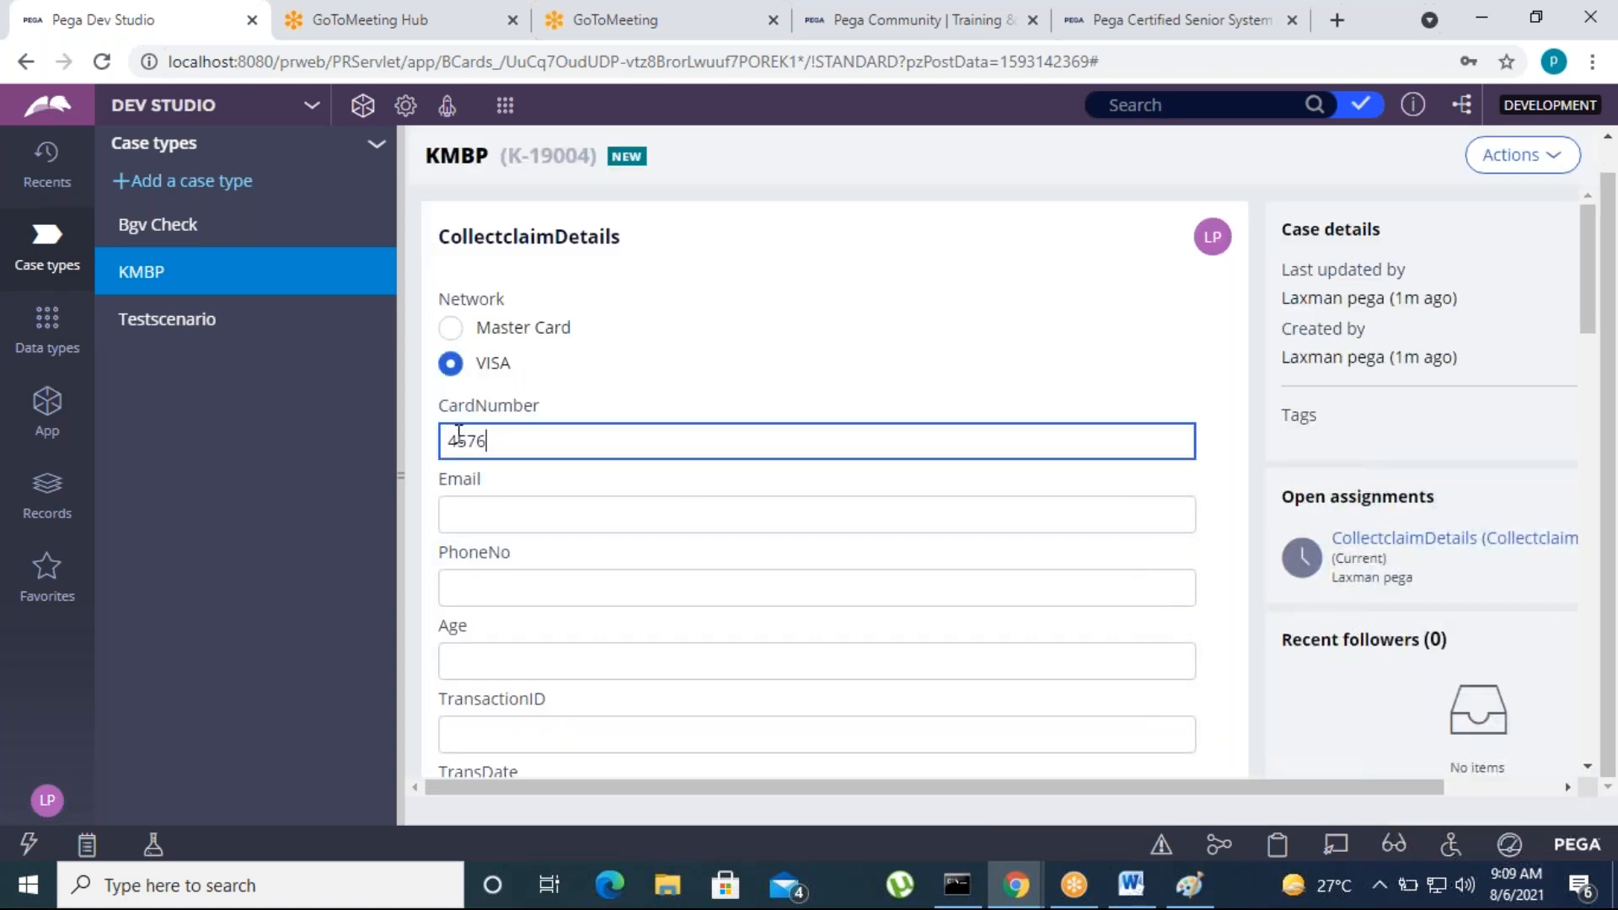
left_click(1181, 360)
Enter the account number in AccNo and submit the CollectclaimDetails form
scroll(567, 695, "down", 7)
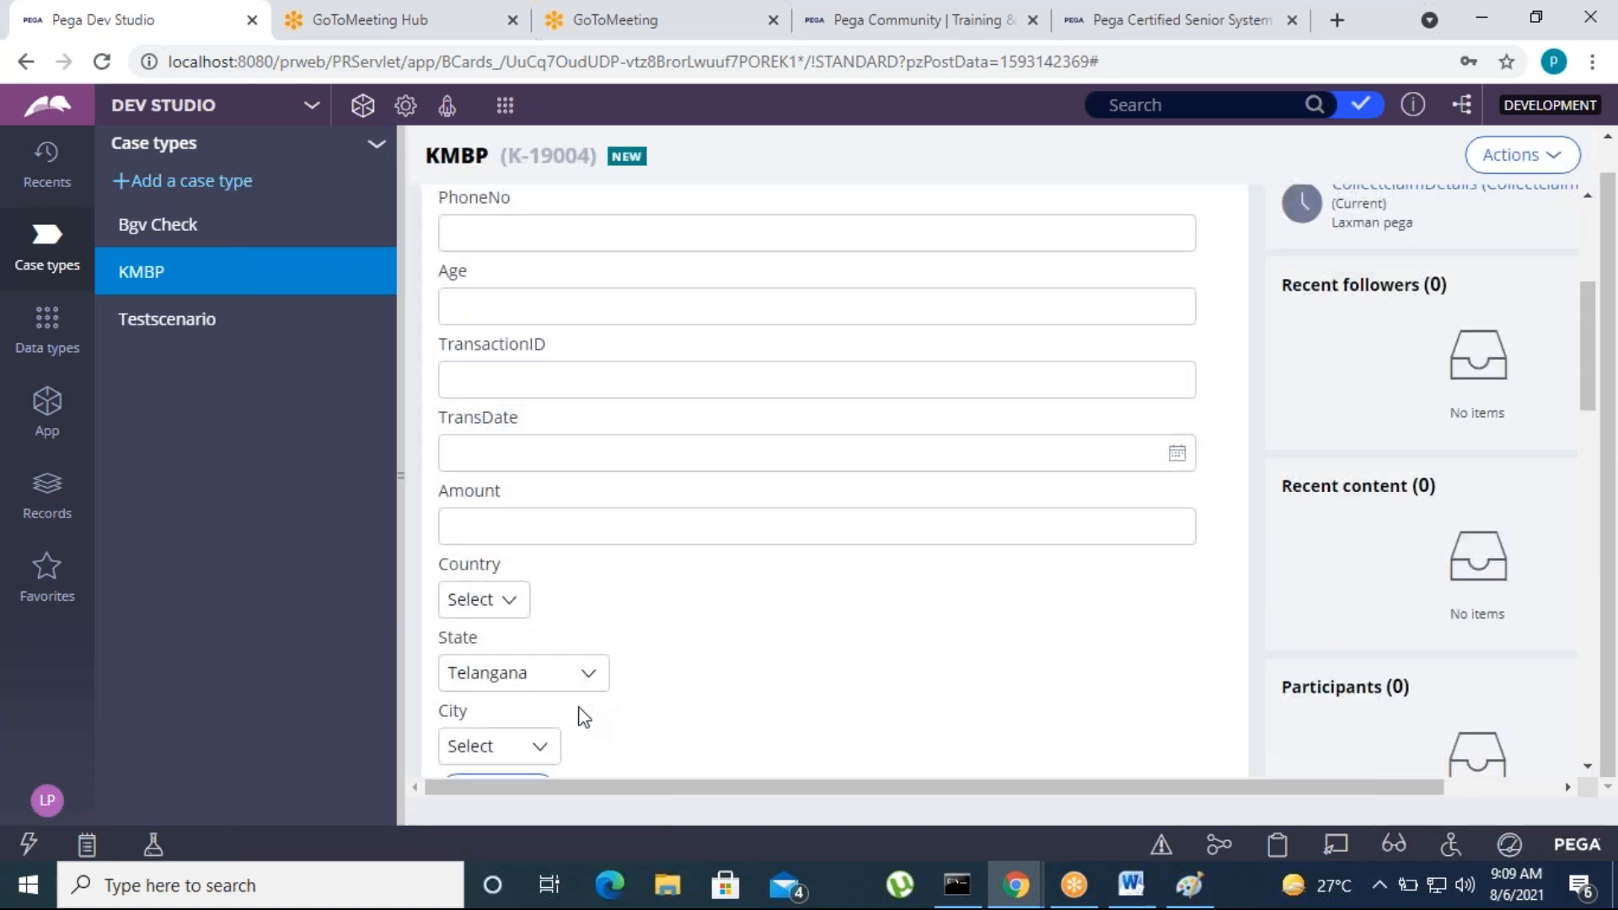
left_click(486, 590)
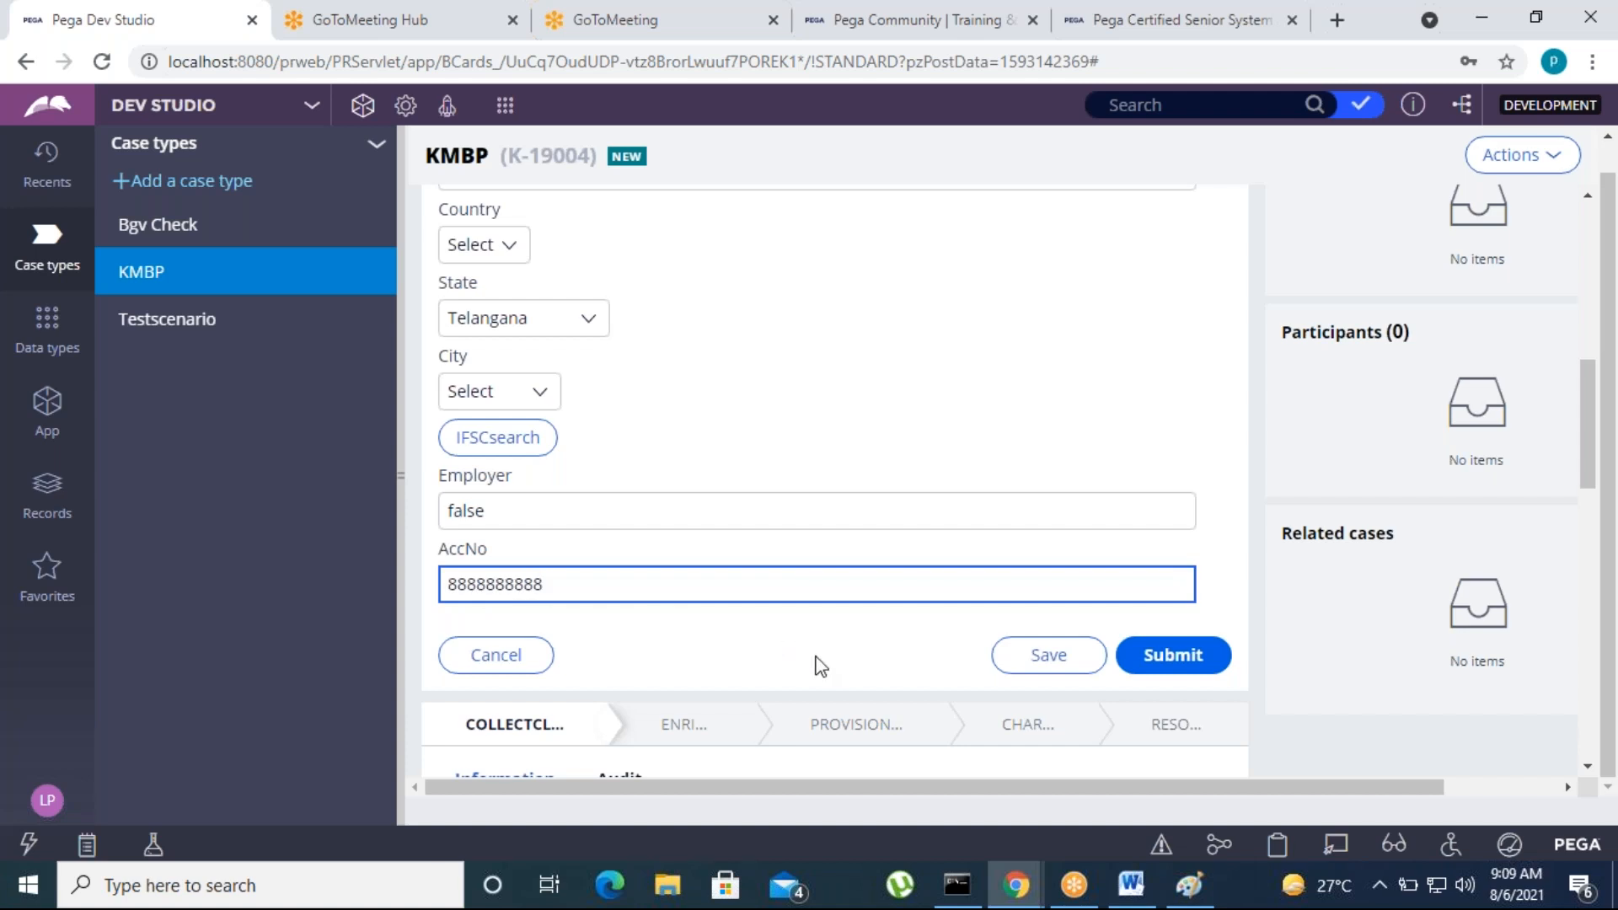
left_click(1185, 656)
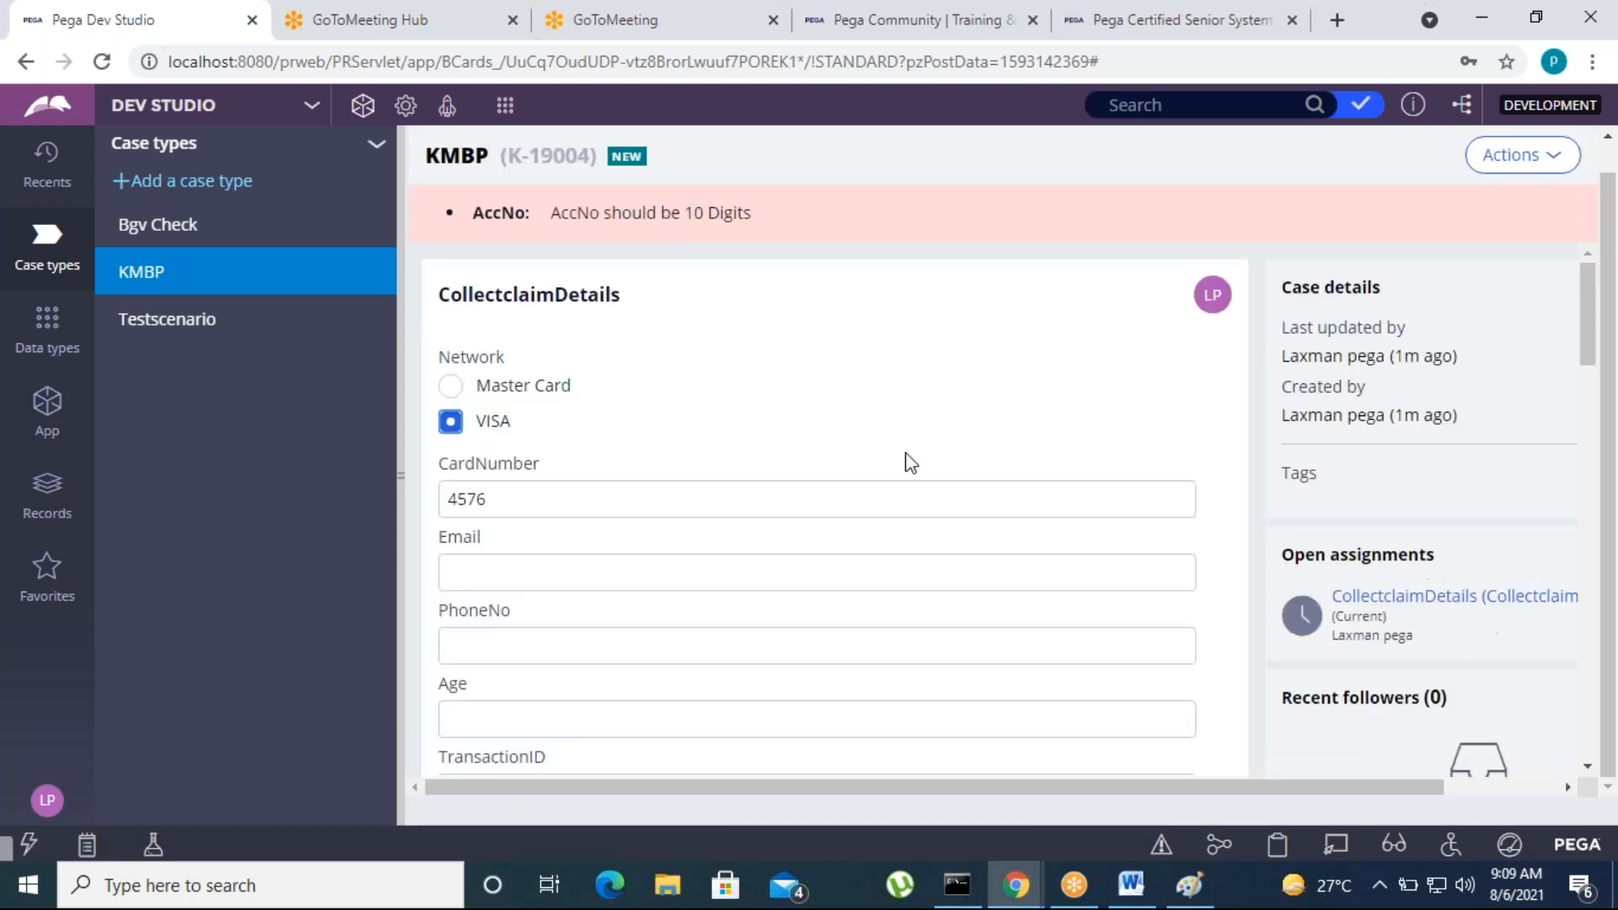
Replace the AccNo value with a 10-digit account number and submit the CollectclaimDetails form
scroll(710, 638, "down", 5)
scroll(647, 682, "down", 4)
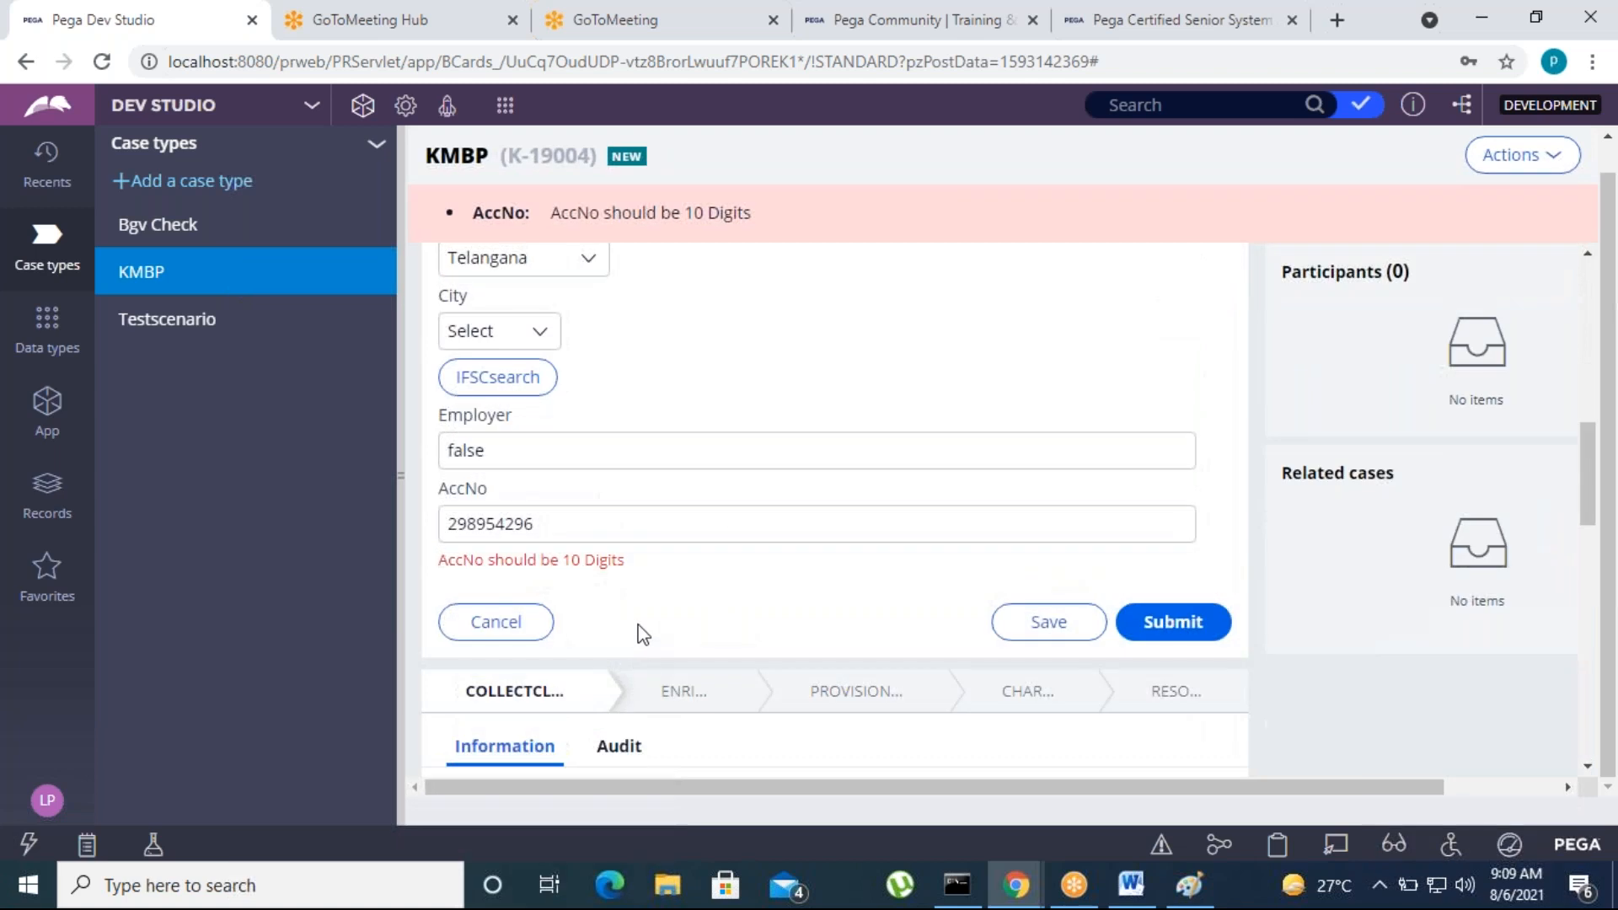
left_click(581, 525)
left_click_drag(582, 525, 444, 517)
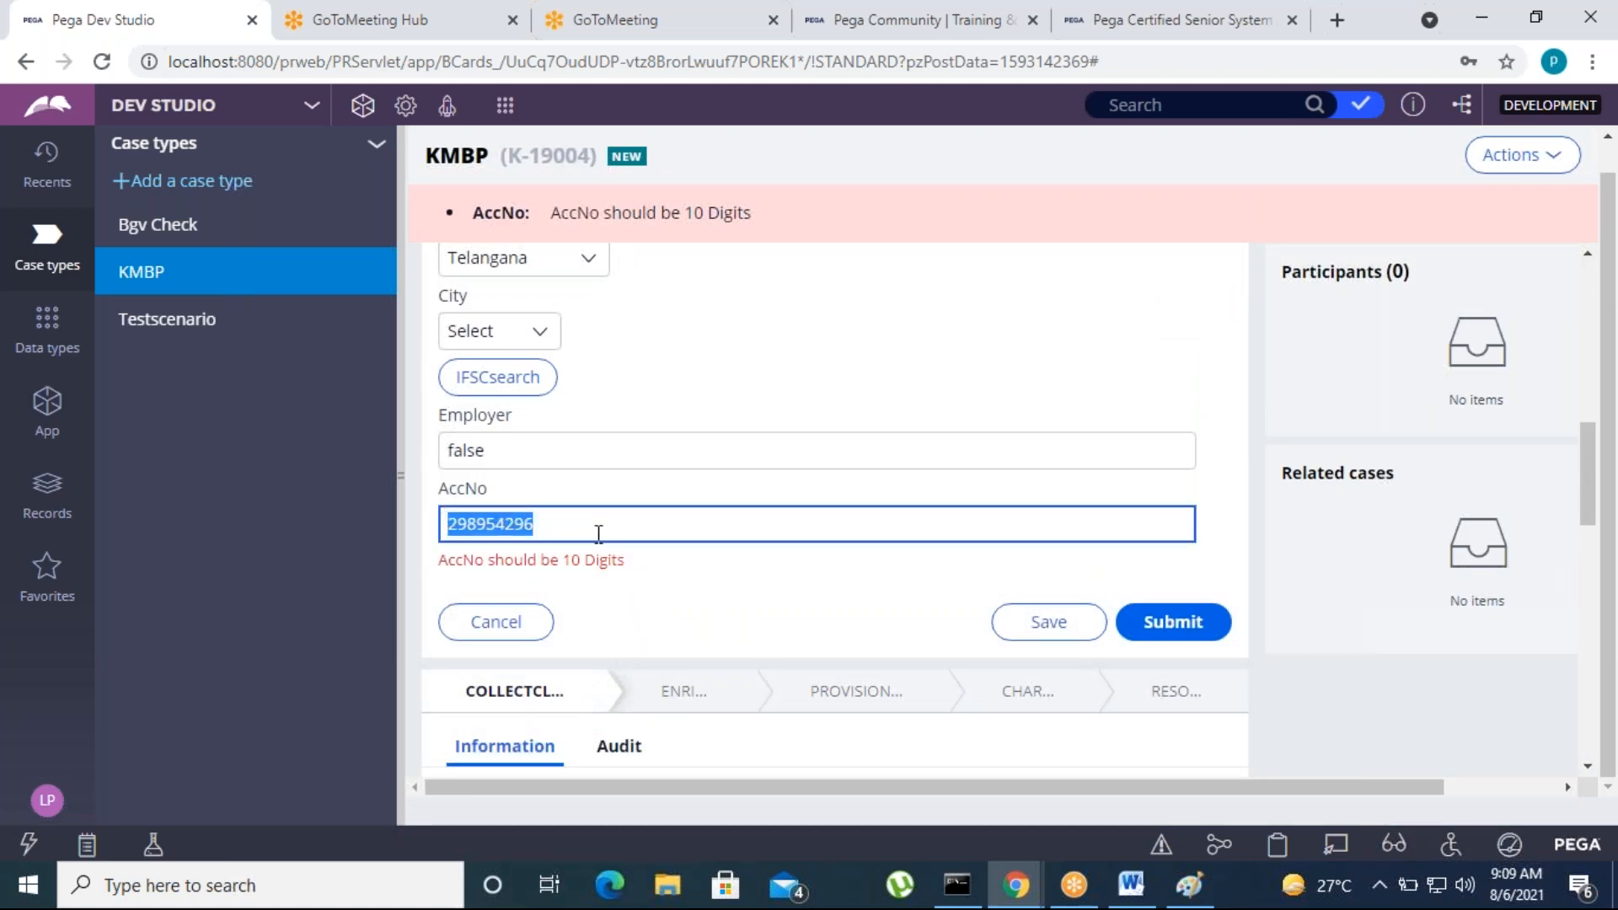
type("7777777777")
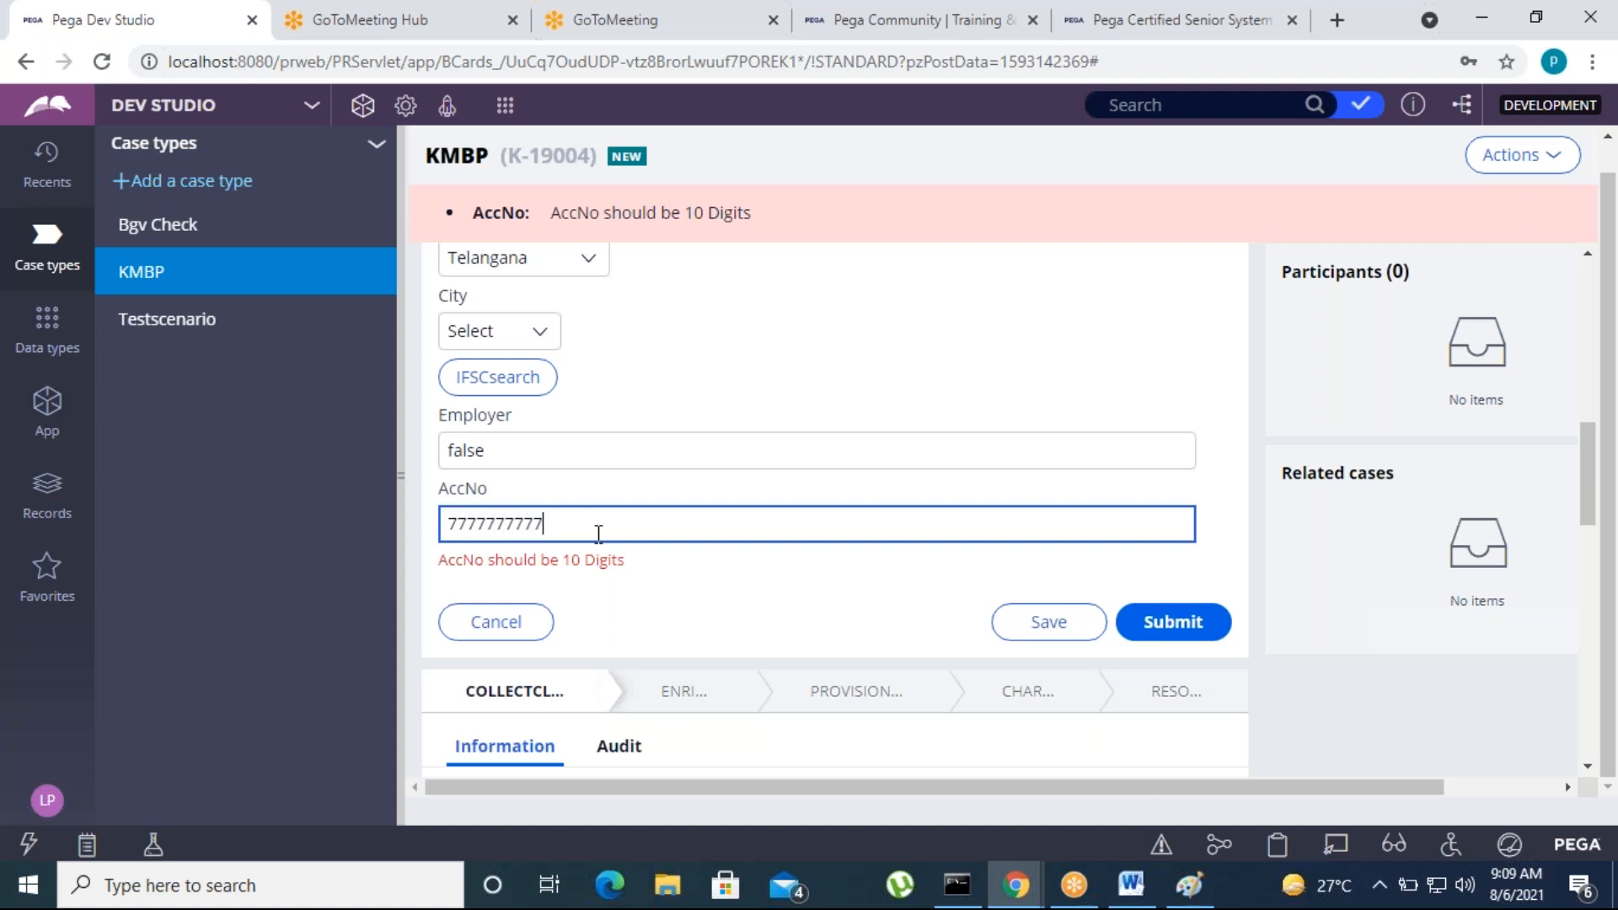
left_click(835, 636)
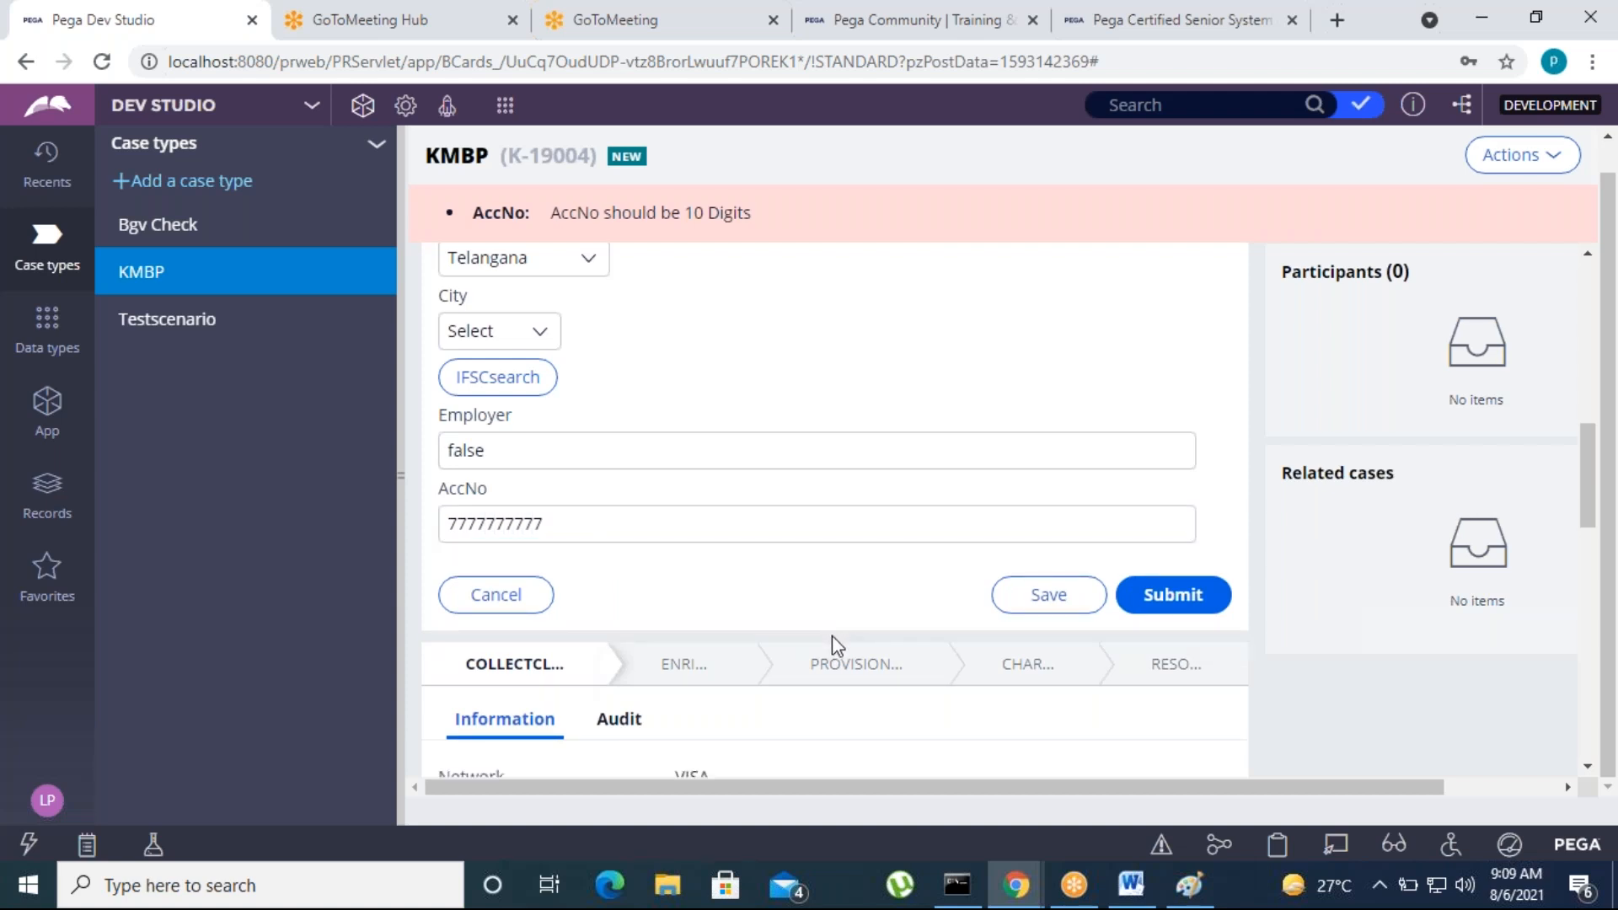
left_click(1176, 600)
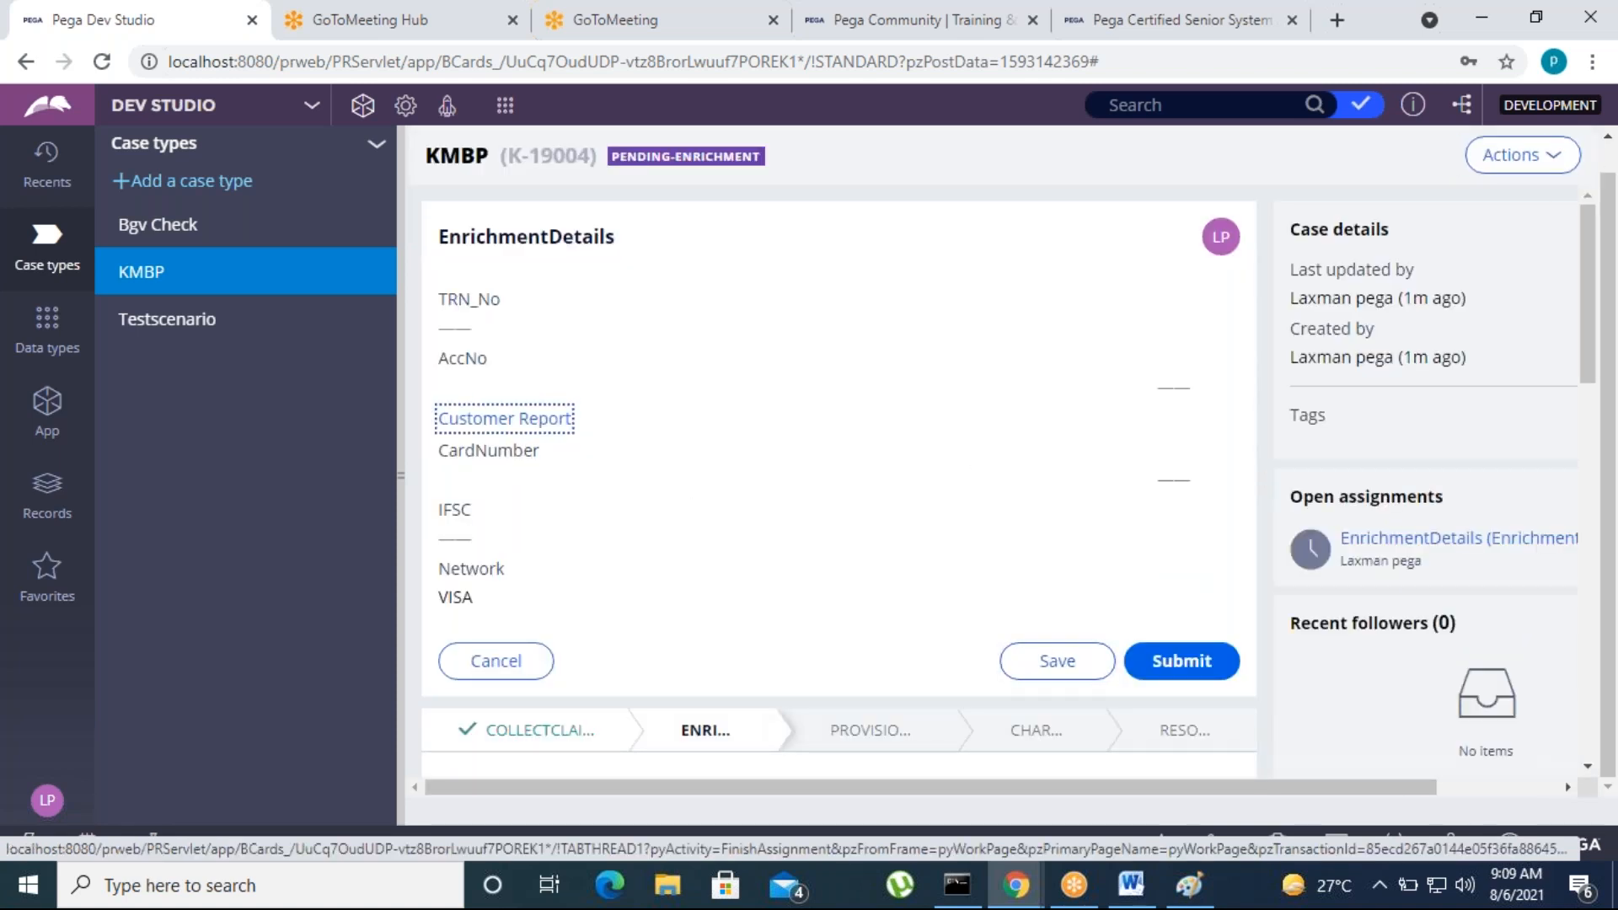
Examine the case's audit history at the EnrichmentDetails assignment for any entry about a created case
scroll(758, 711, "down", 5)
left_click(619, 314)
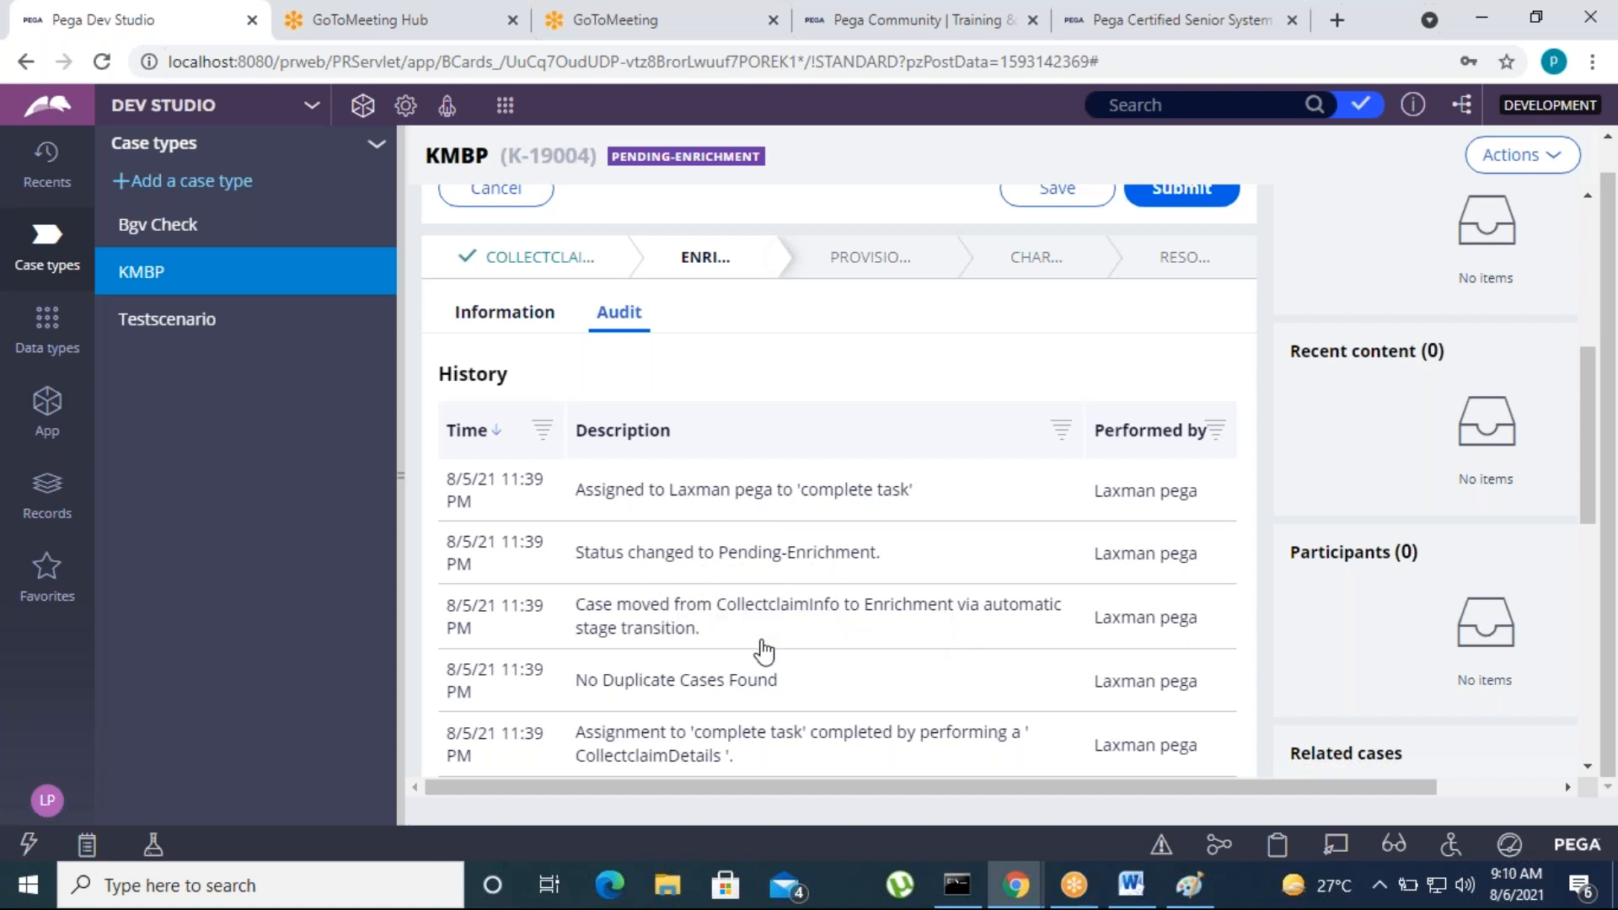
scroll(759, 657, "down", 3)
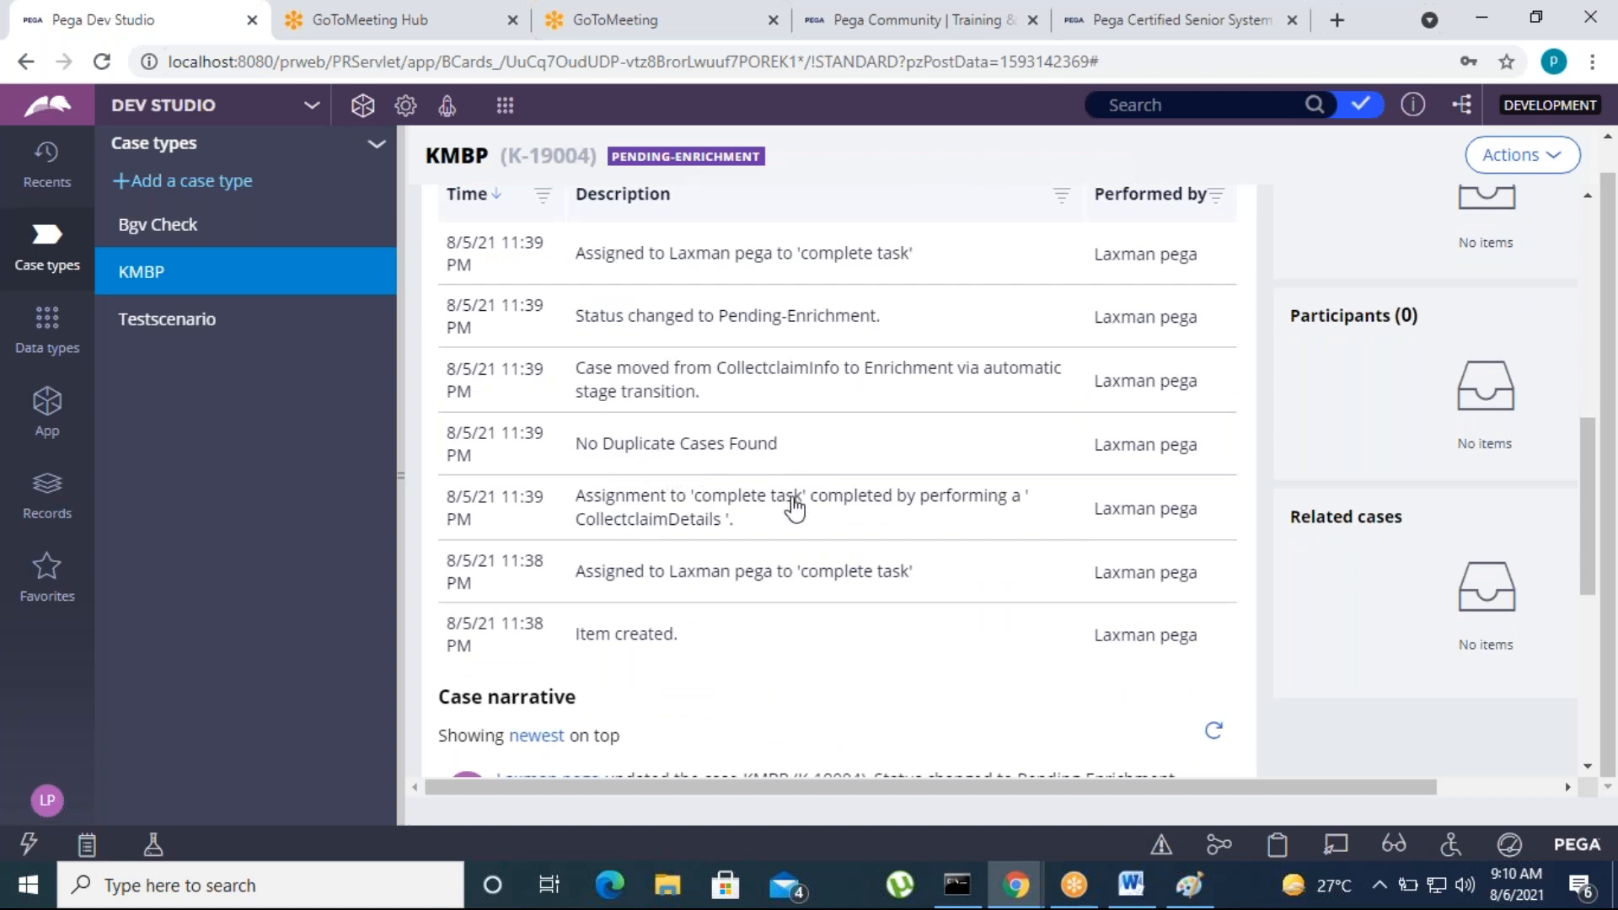
Submit the EnrichmentDetails assignment and check the case's audit history for the Create case step
scroll(870, 641, "up", 5)
scroll(877, 650, "up", 4)
left_click(1181, 660)
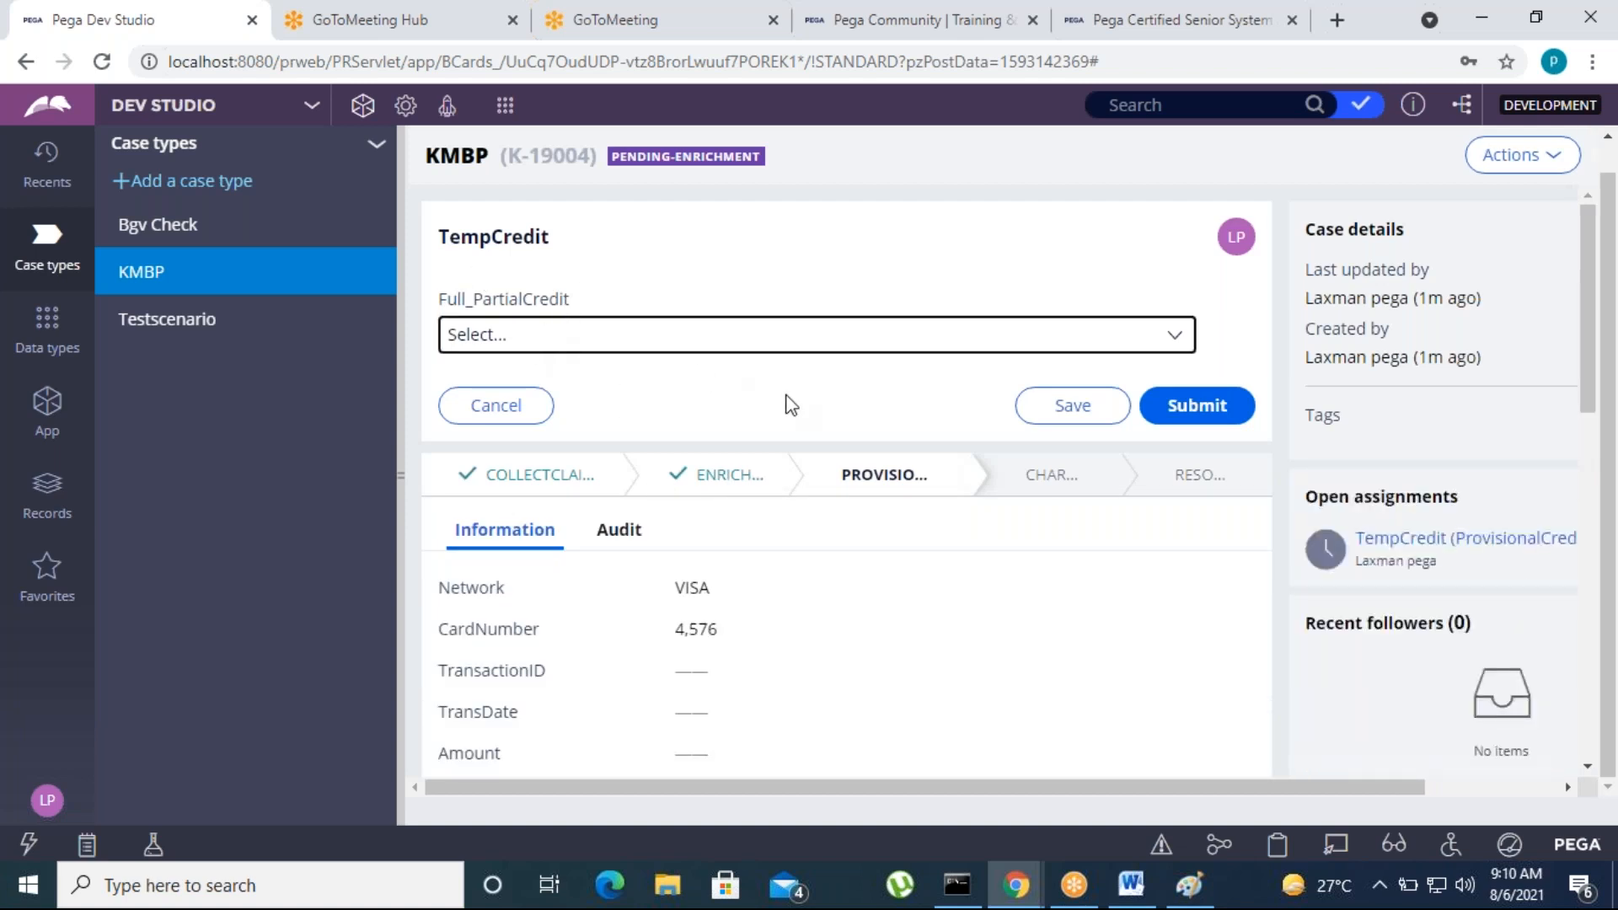
left_click(619, 535)
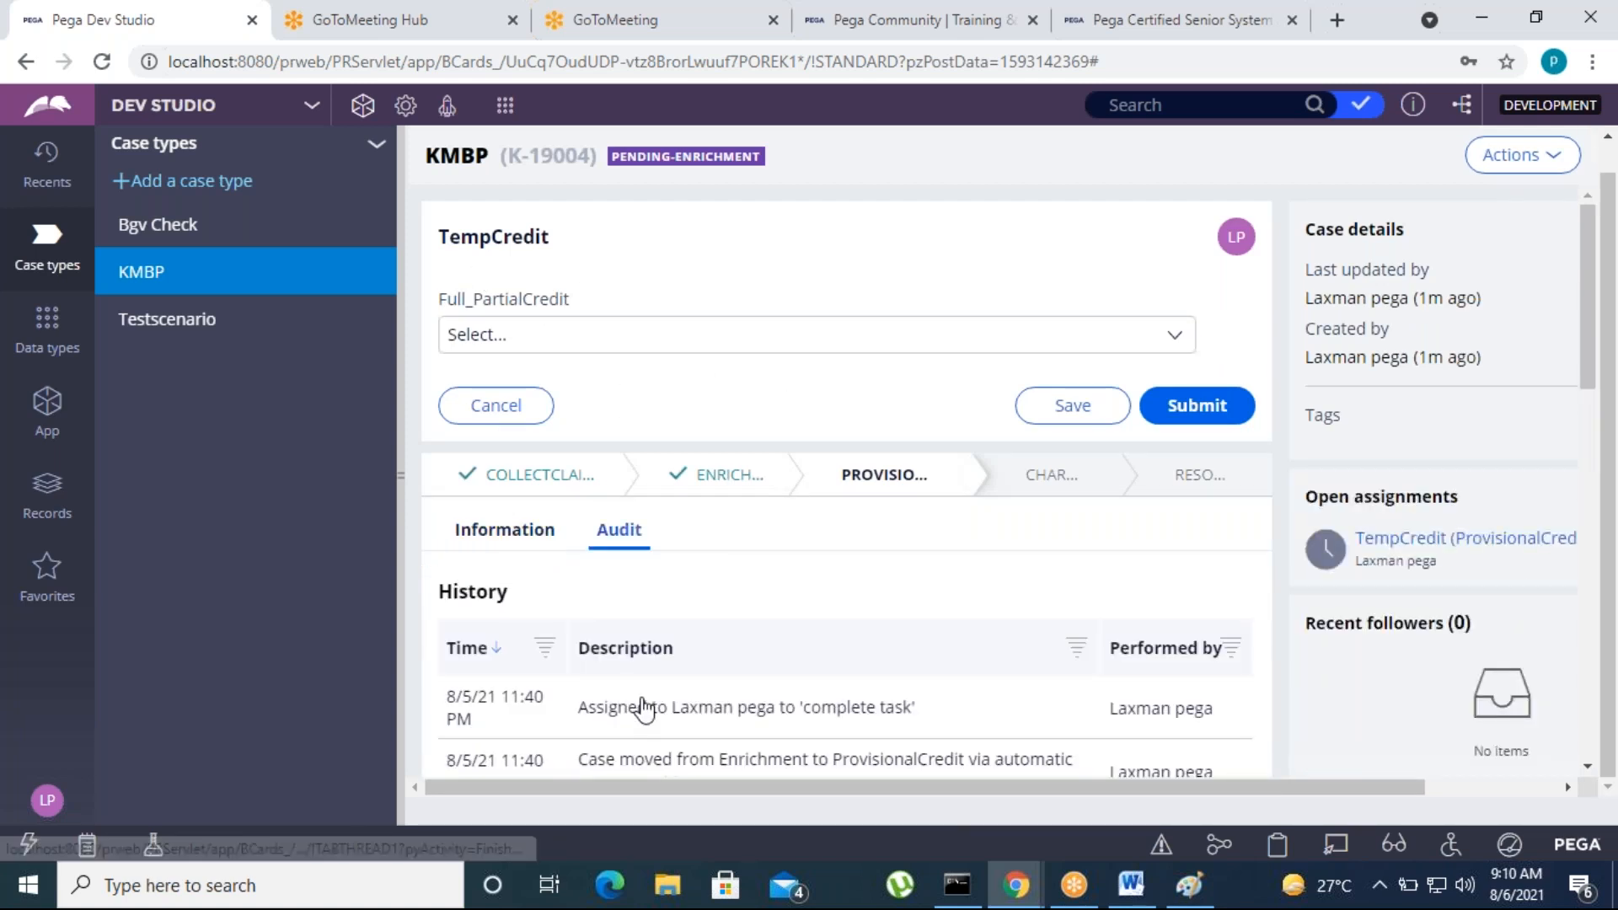
scroll(646, 710, "down", 3)
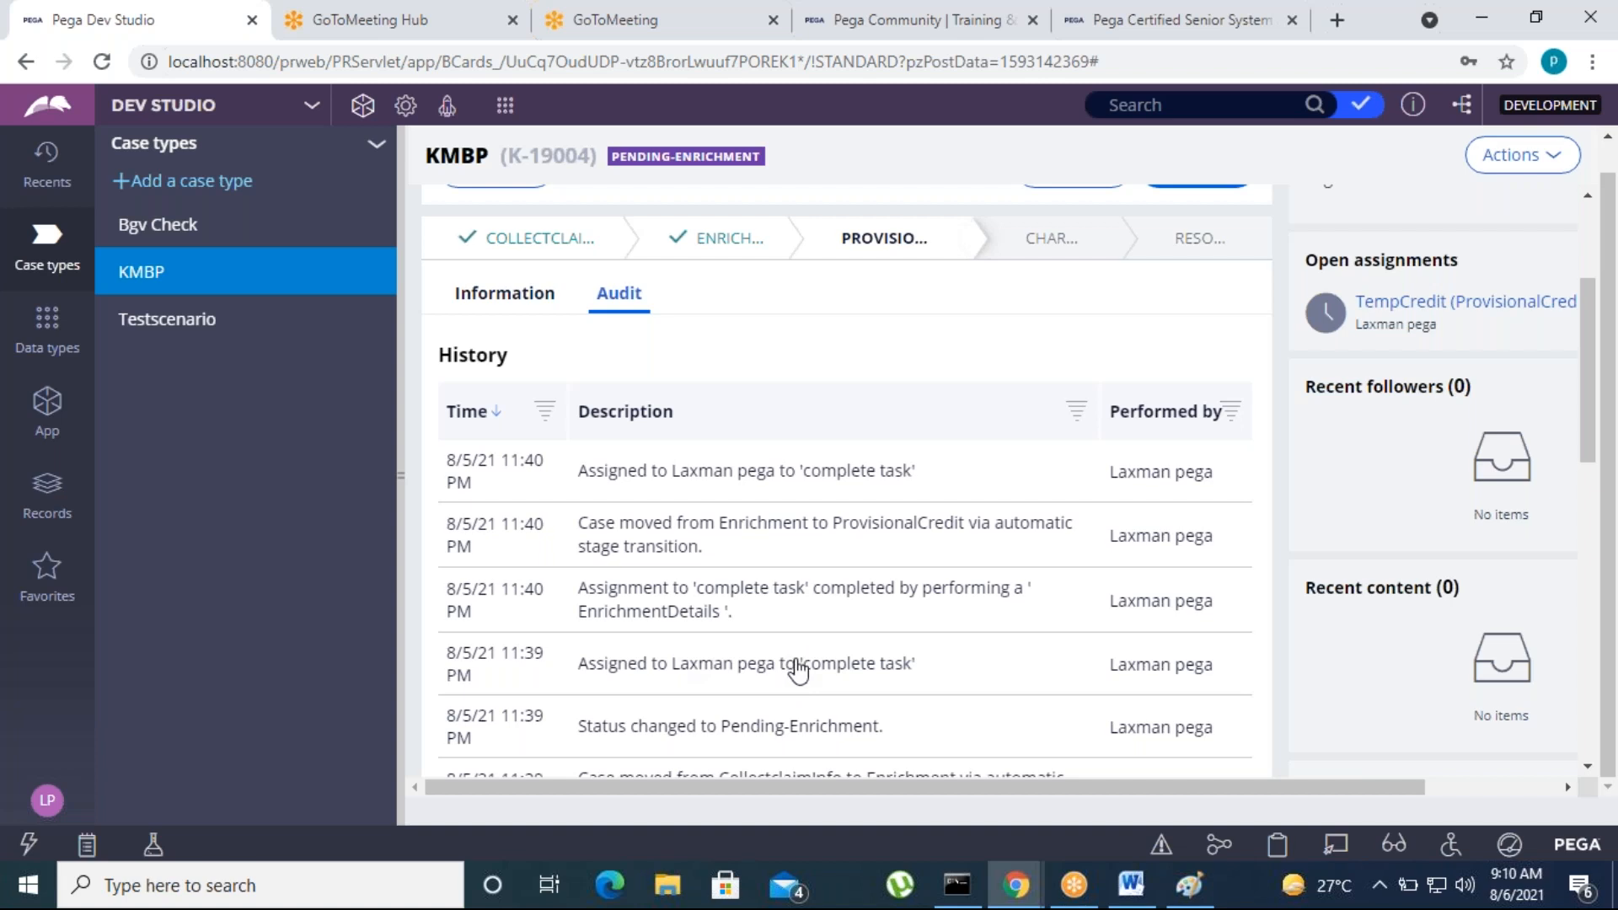
scroll(799, 672, "up", 3)
Compare the Create case step in the KMBP case life cycle with the running case at TempCredit
left_click(535, 141)
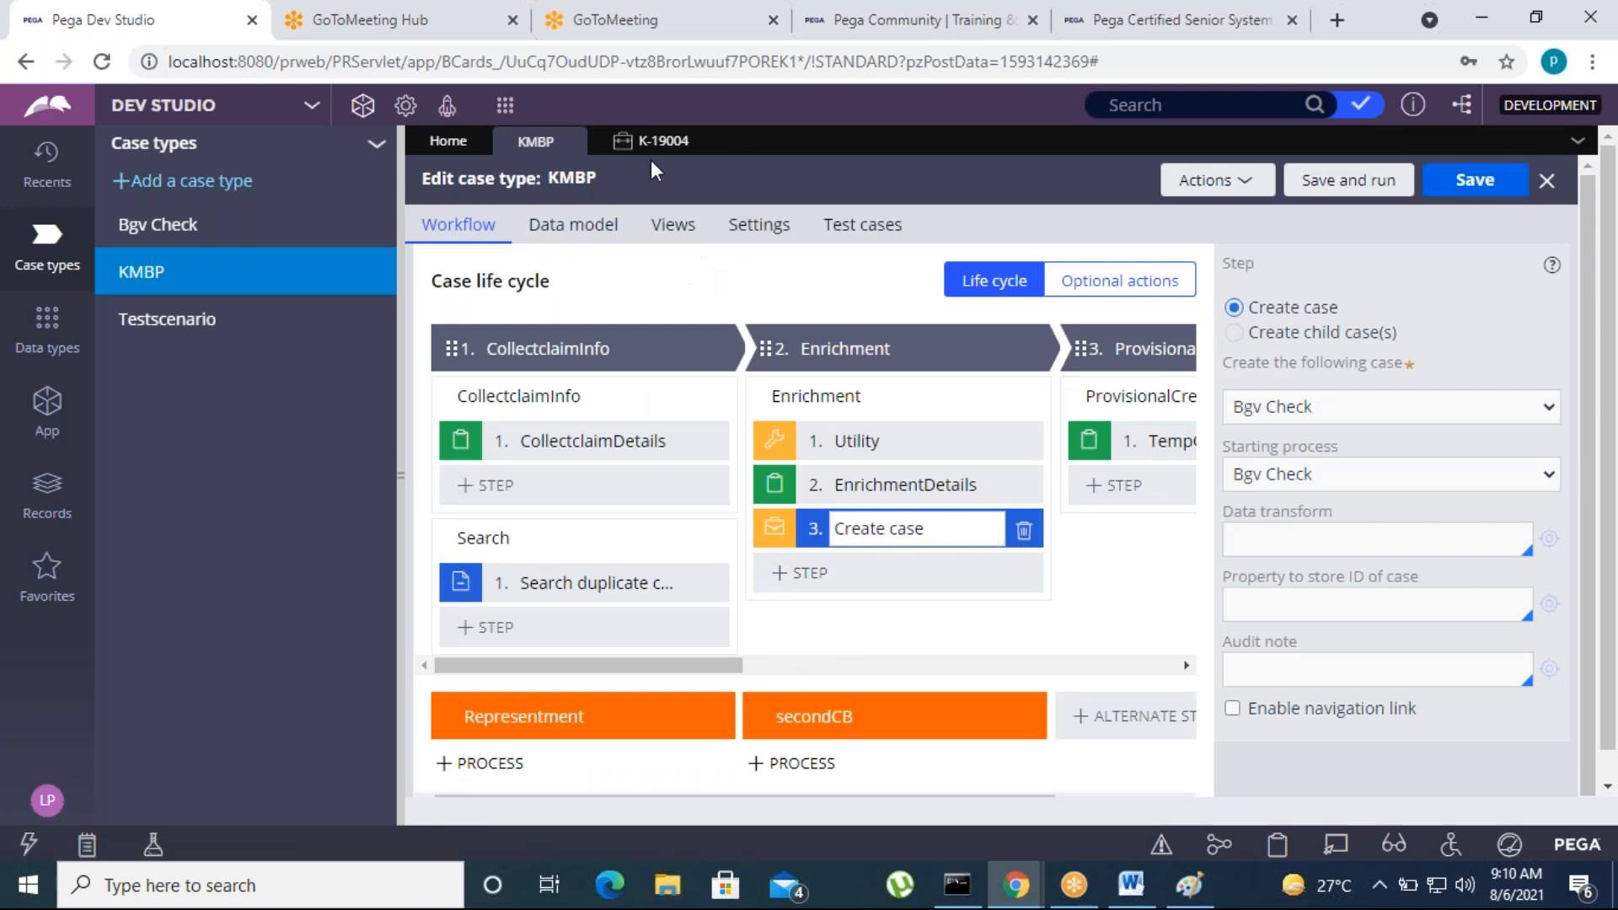
left_click(701, 140)
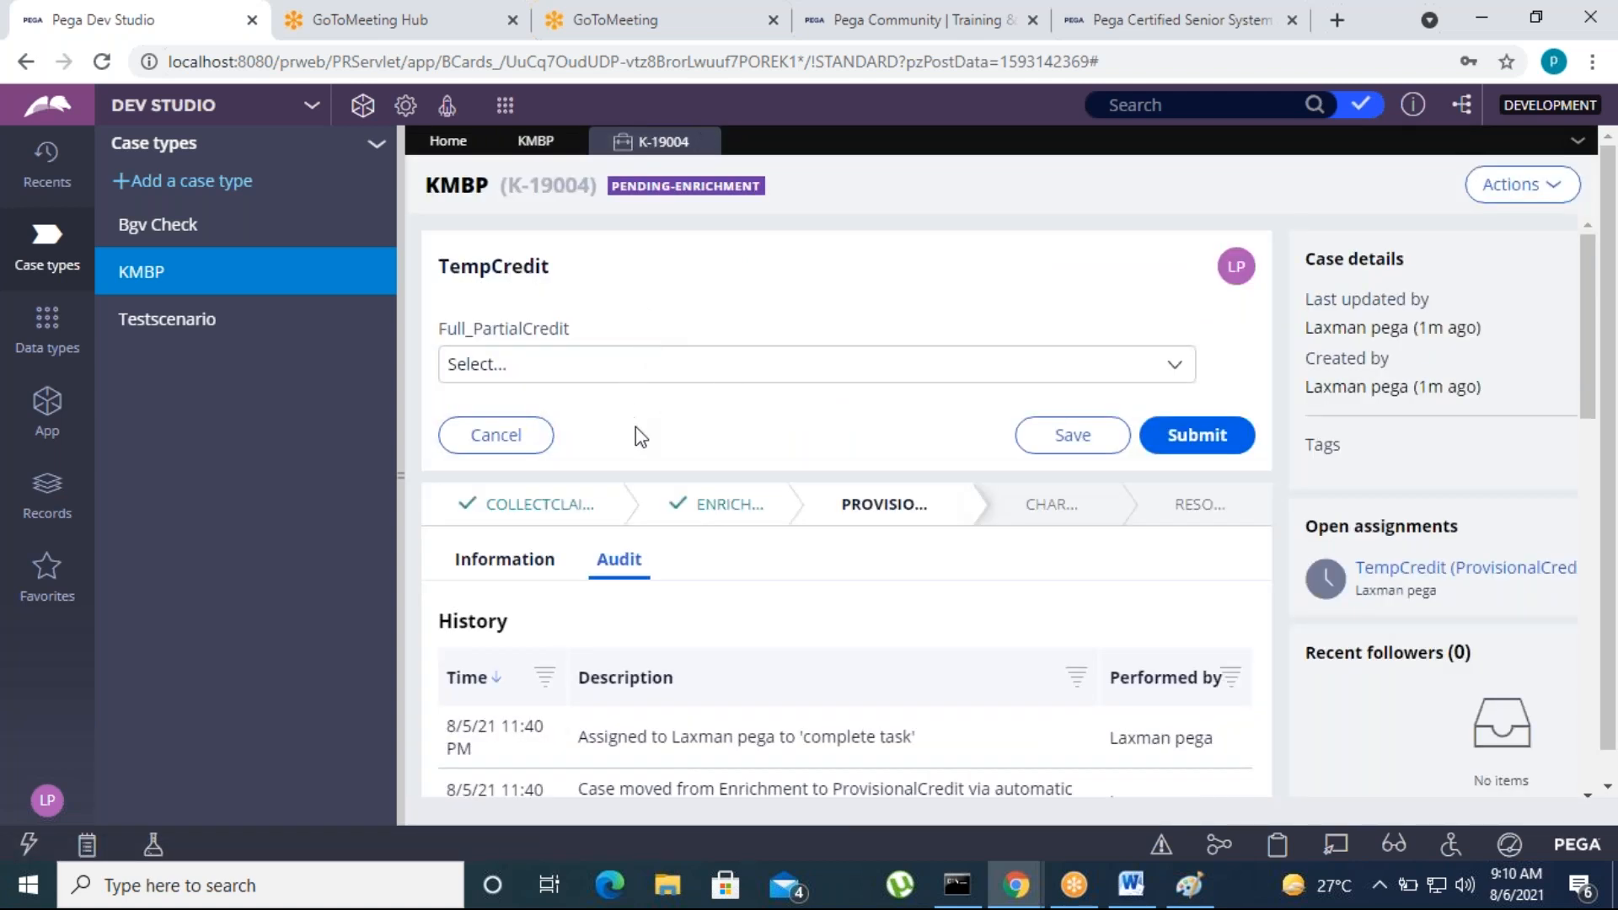
left_click(535, 141)
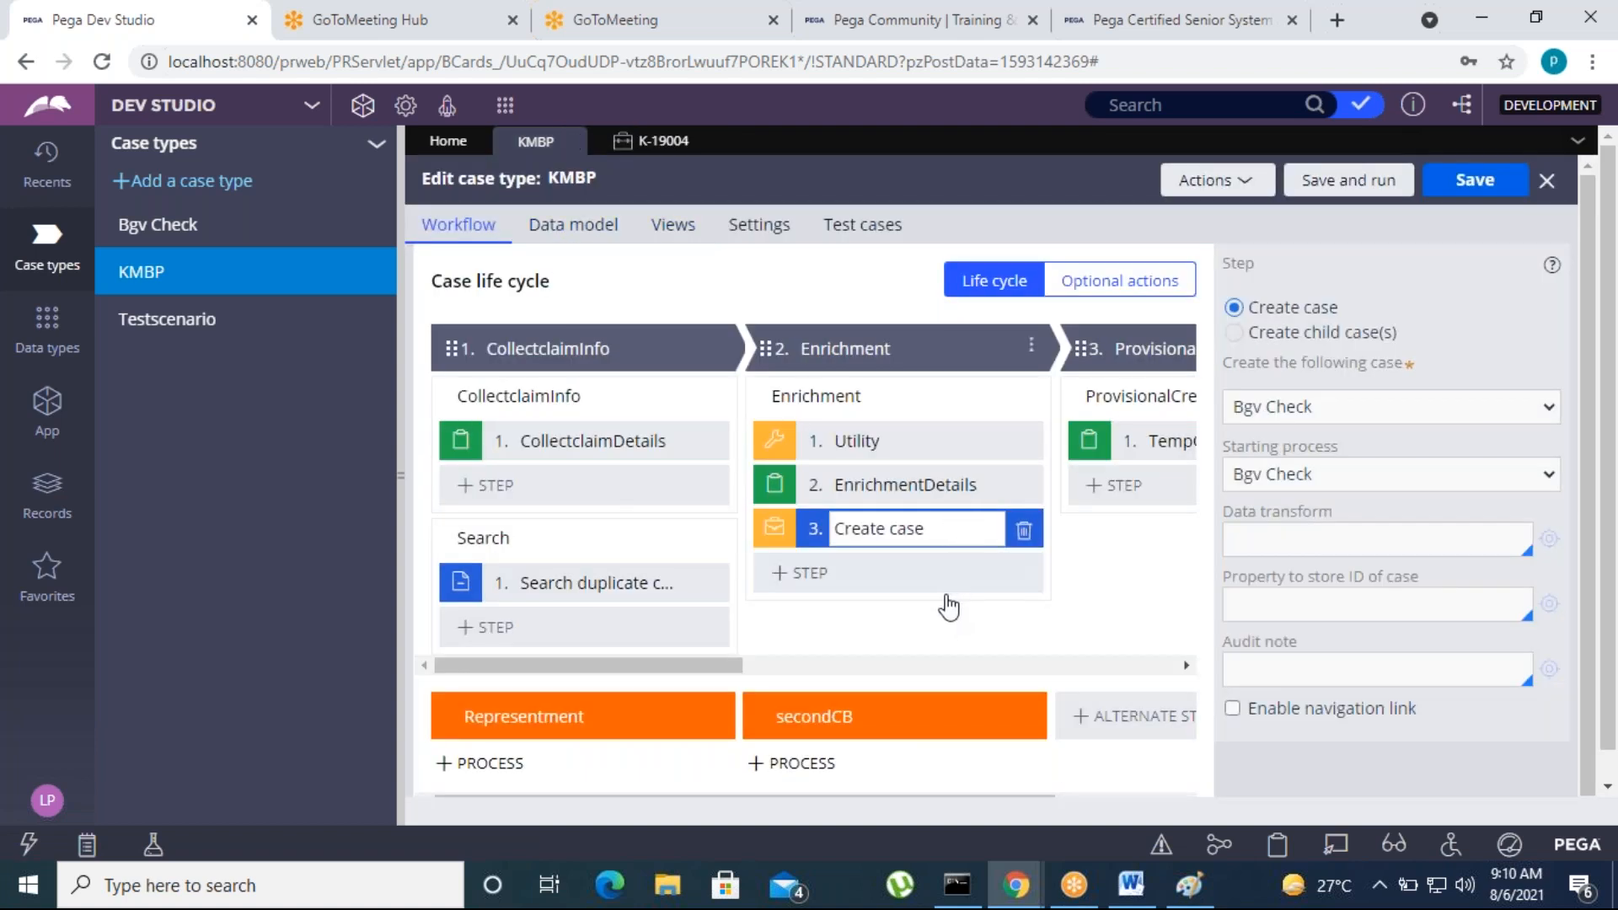
left_click(659, 145)
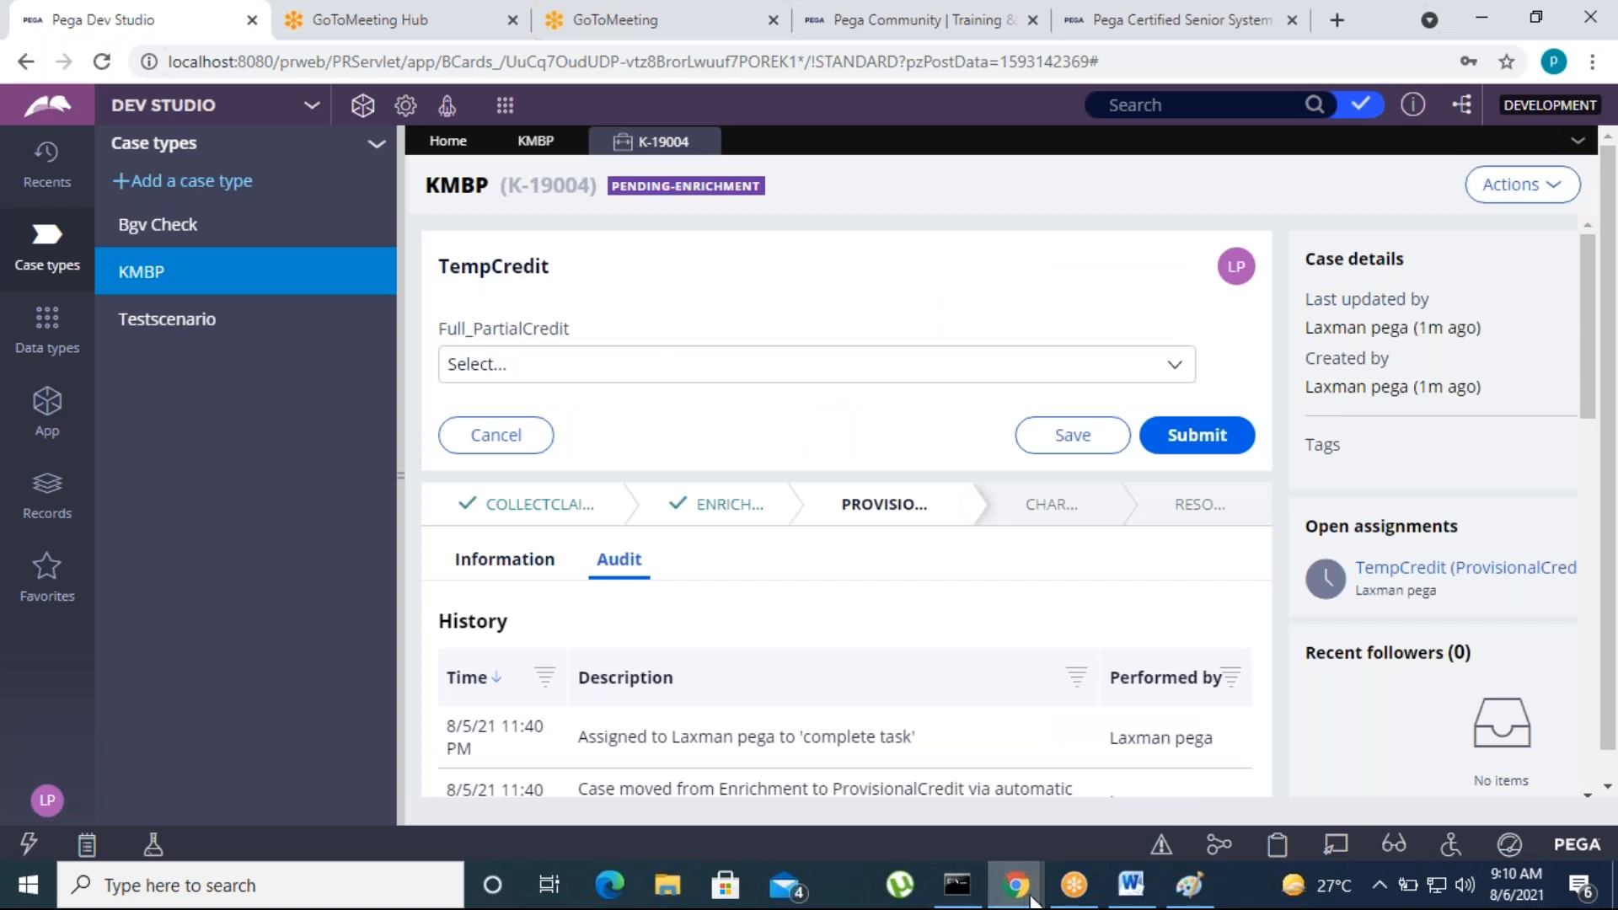
Examine the traced events in the Tracer window for the creation of the Bgv Check case, and minimize the window
mouse_move(1022, 883)
left_click(1156, 802)
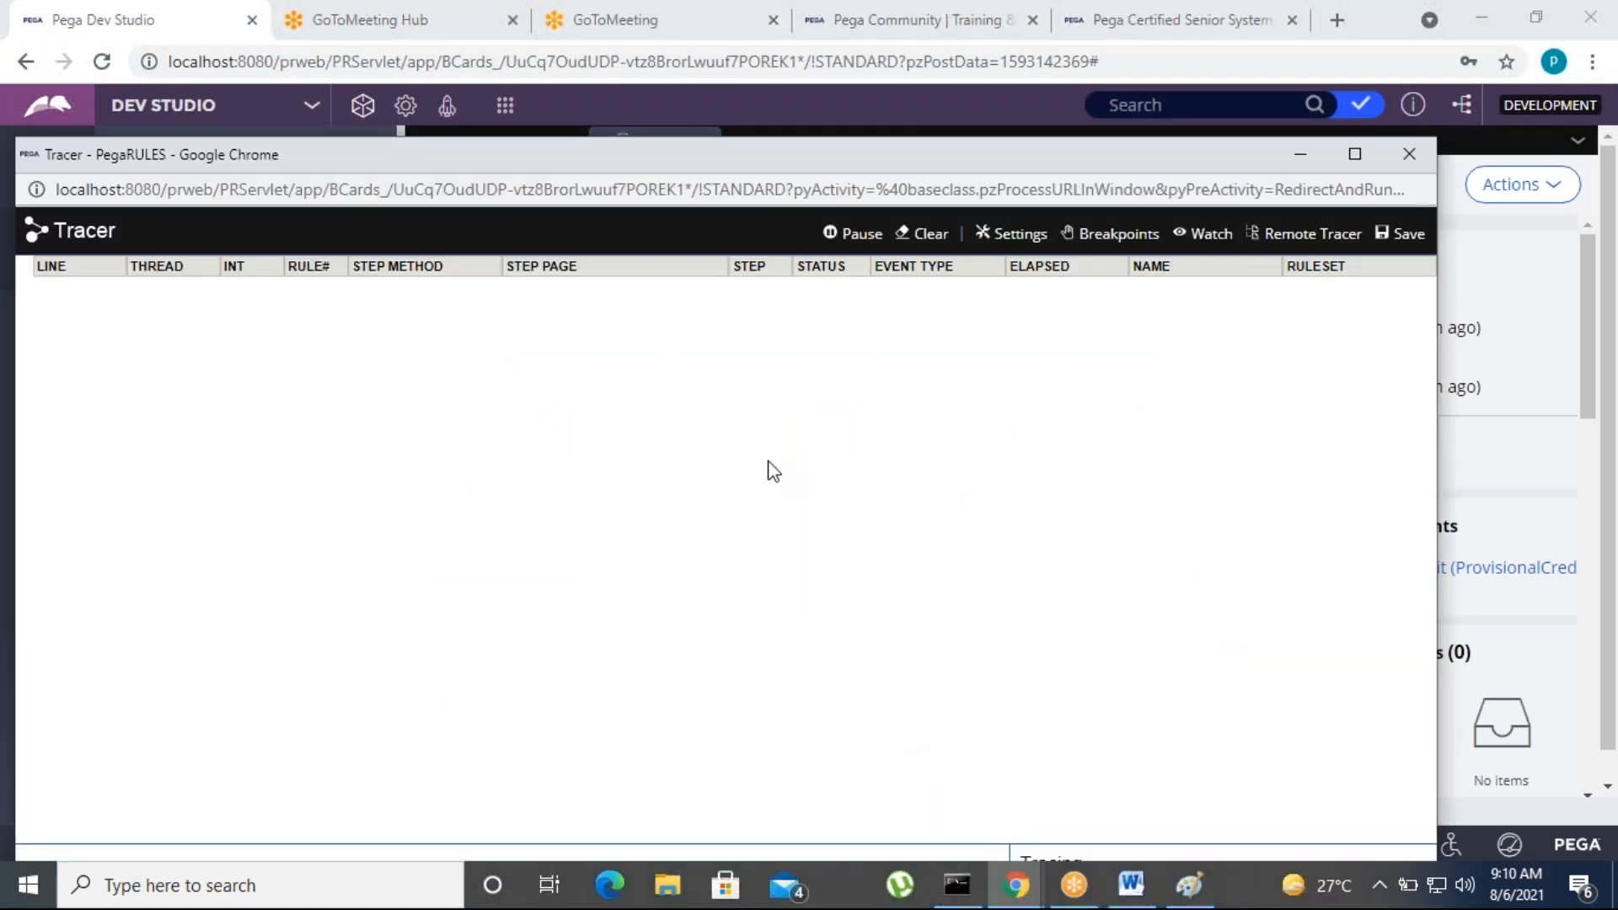
left_click_drag(881, 168, 954, 83)
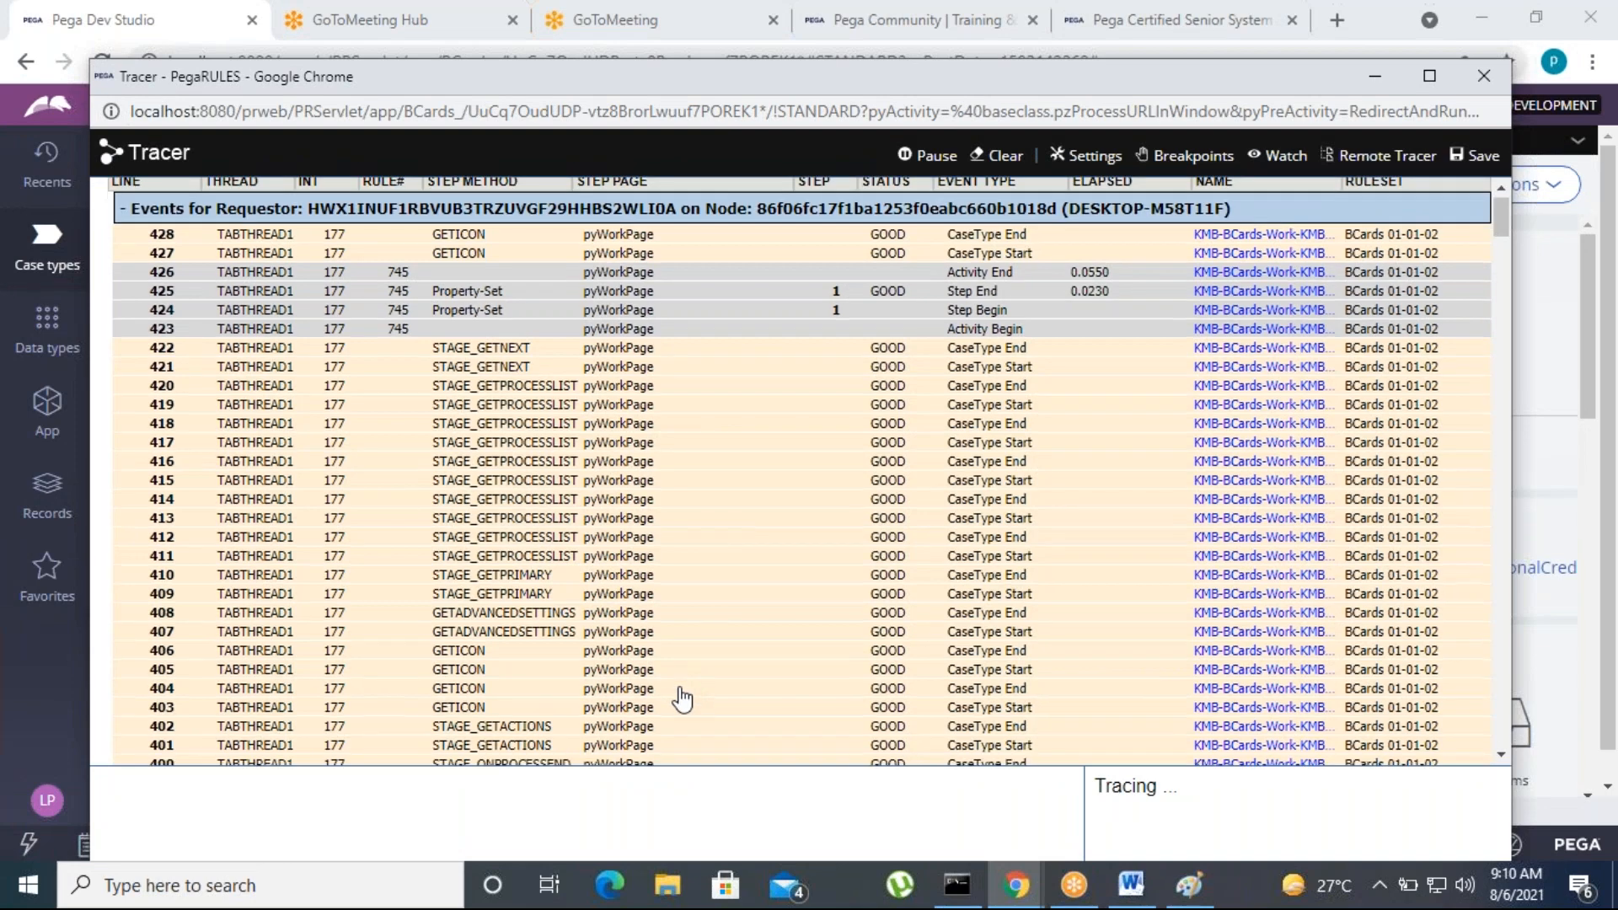
scroll(683, 698, "down", 20)
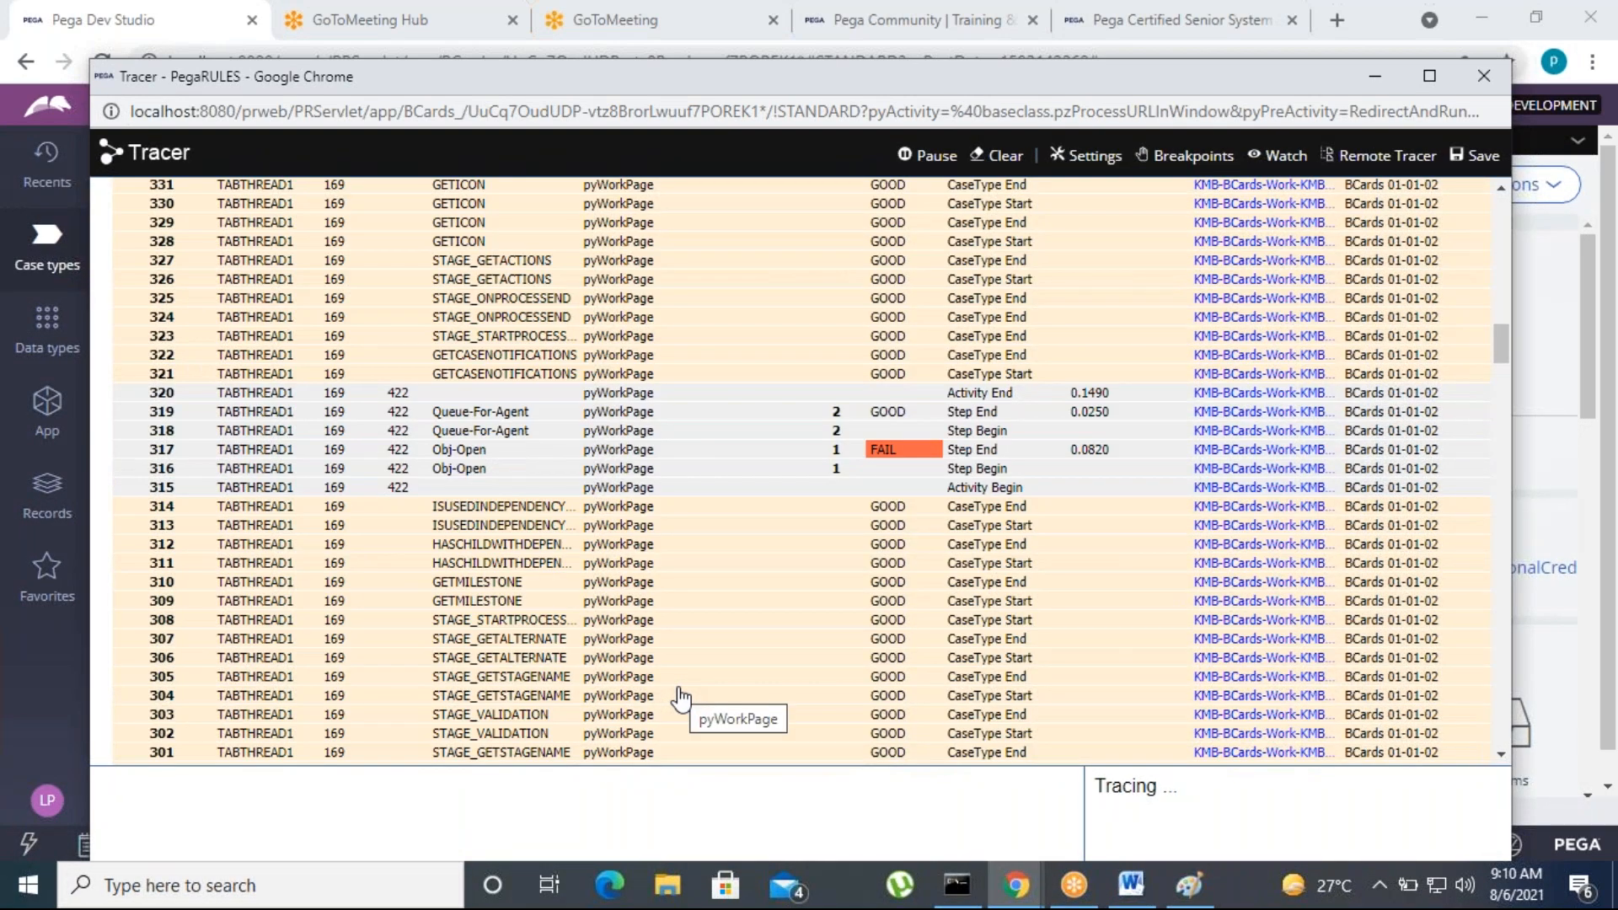
scroll(683, 698, "down", 20)
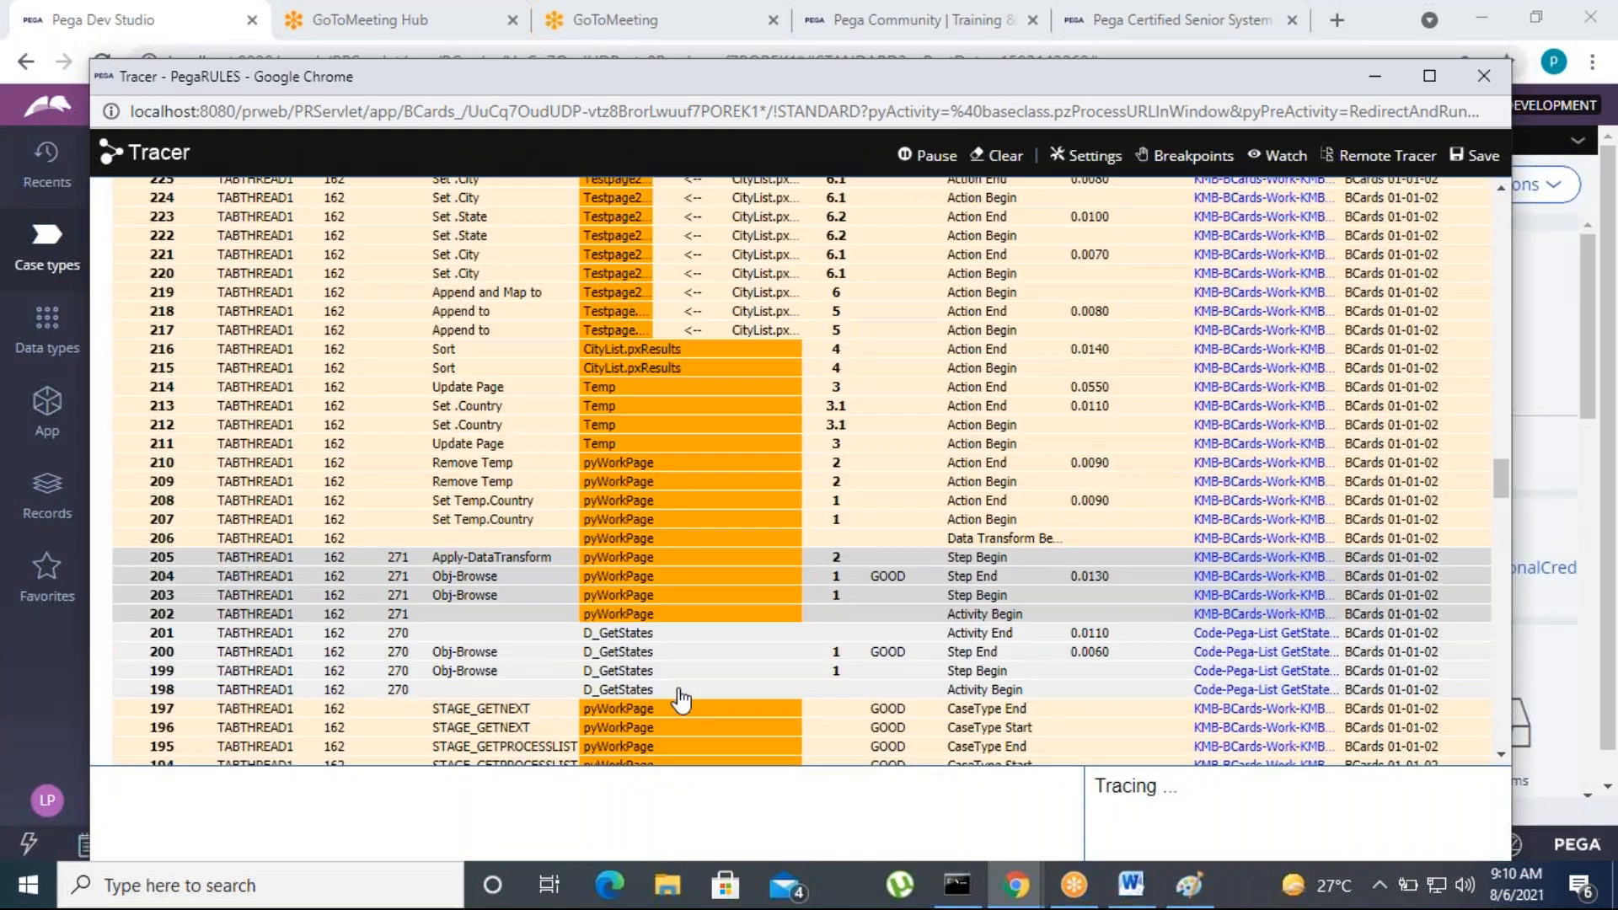
scroll(683, 699, "down", 20)
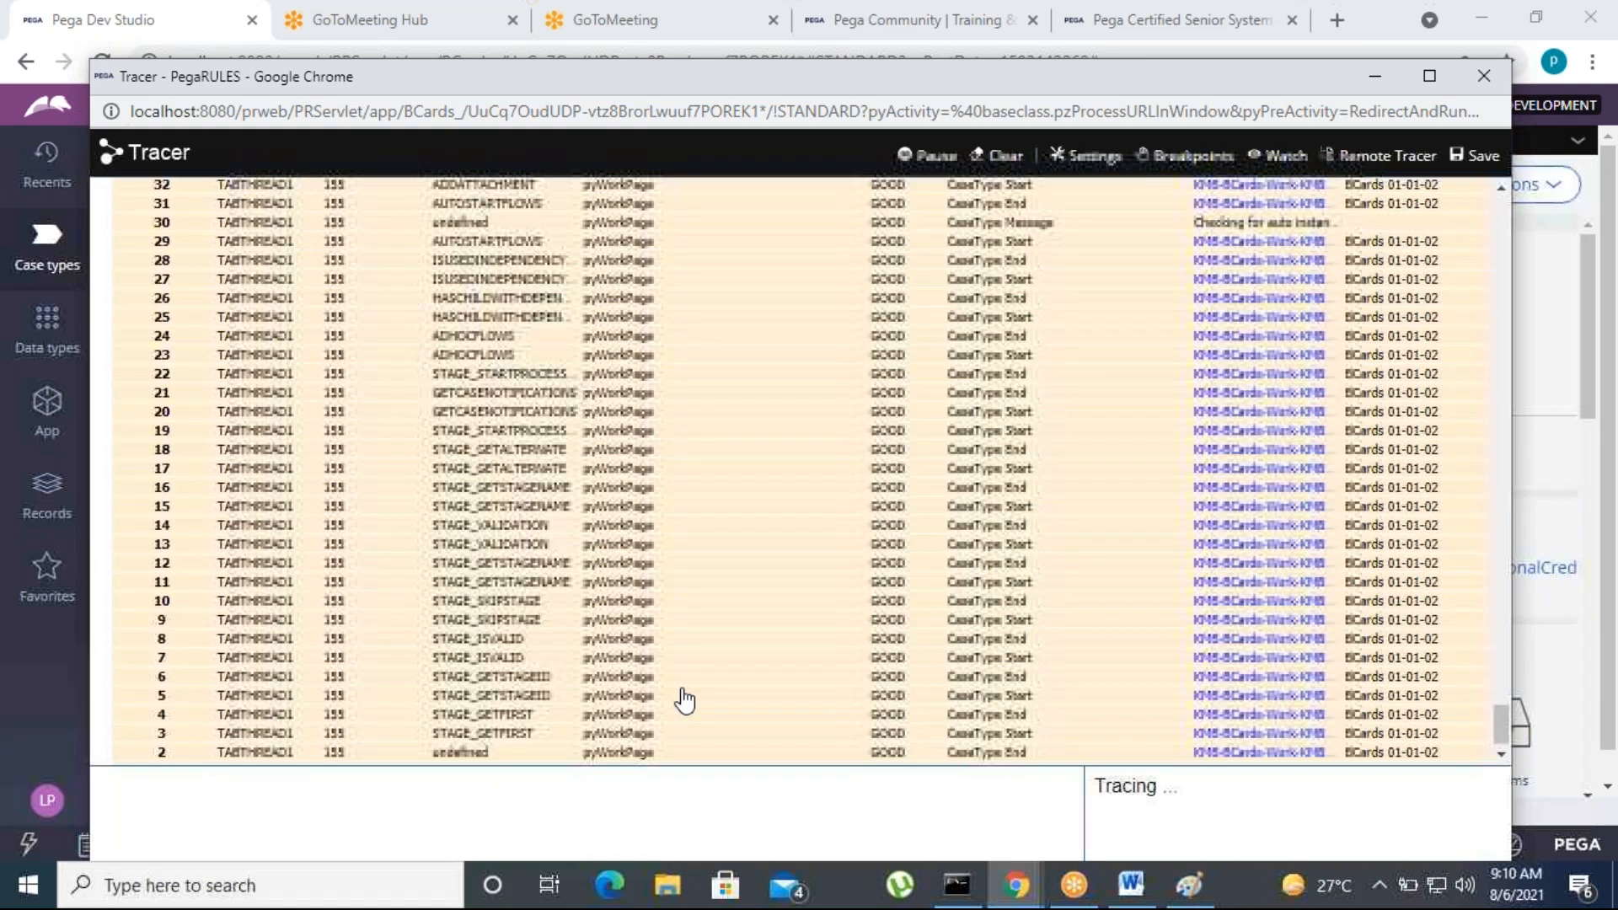
scroll(742, 708, "up", 18)
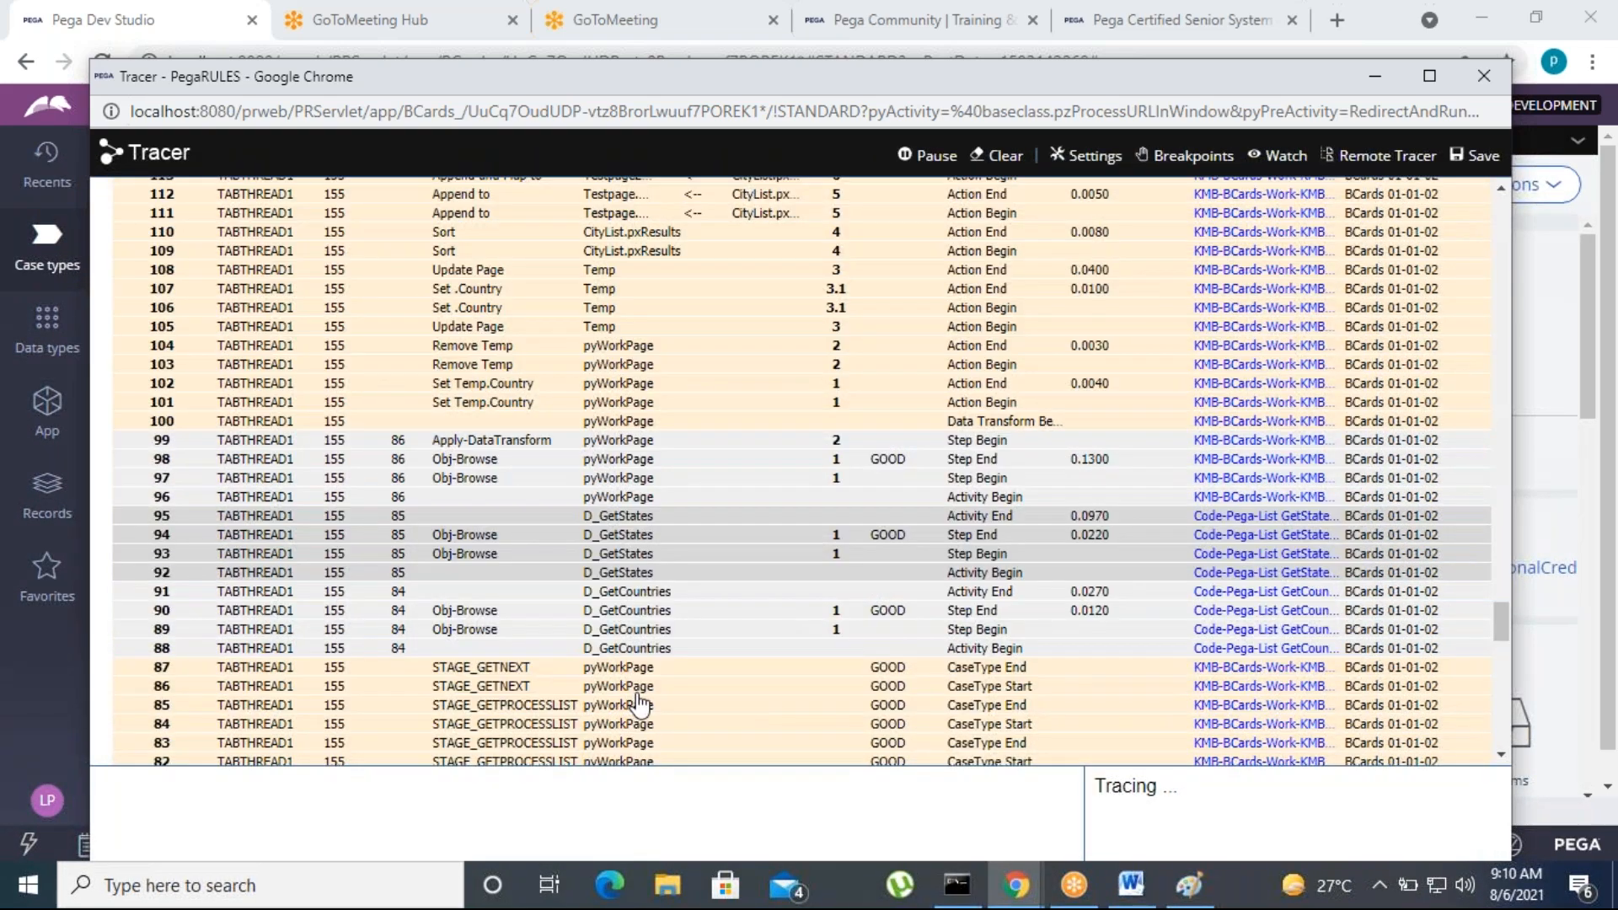
scroll(641, 704, "up", 3)
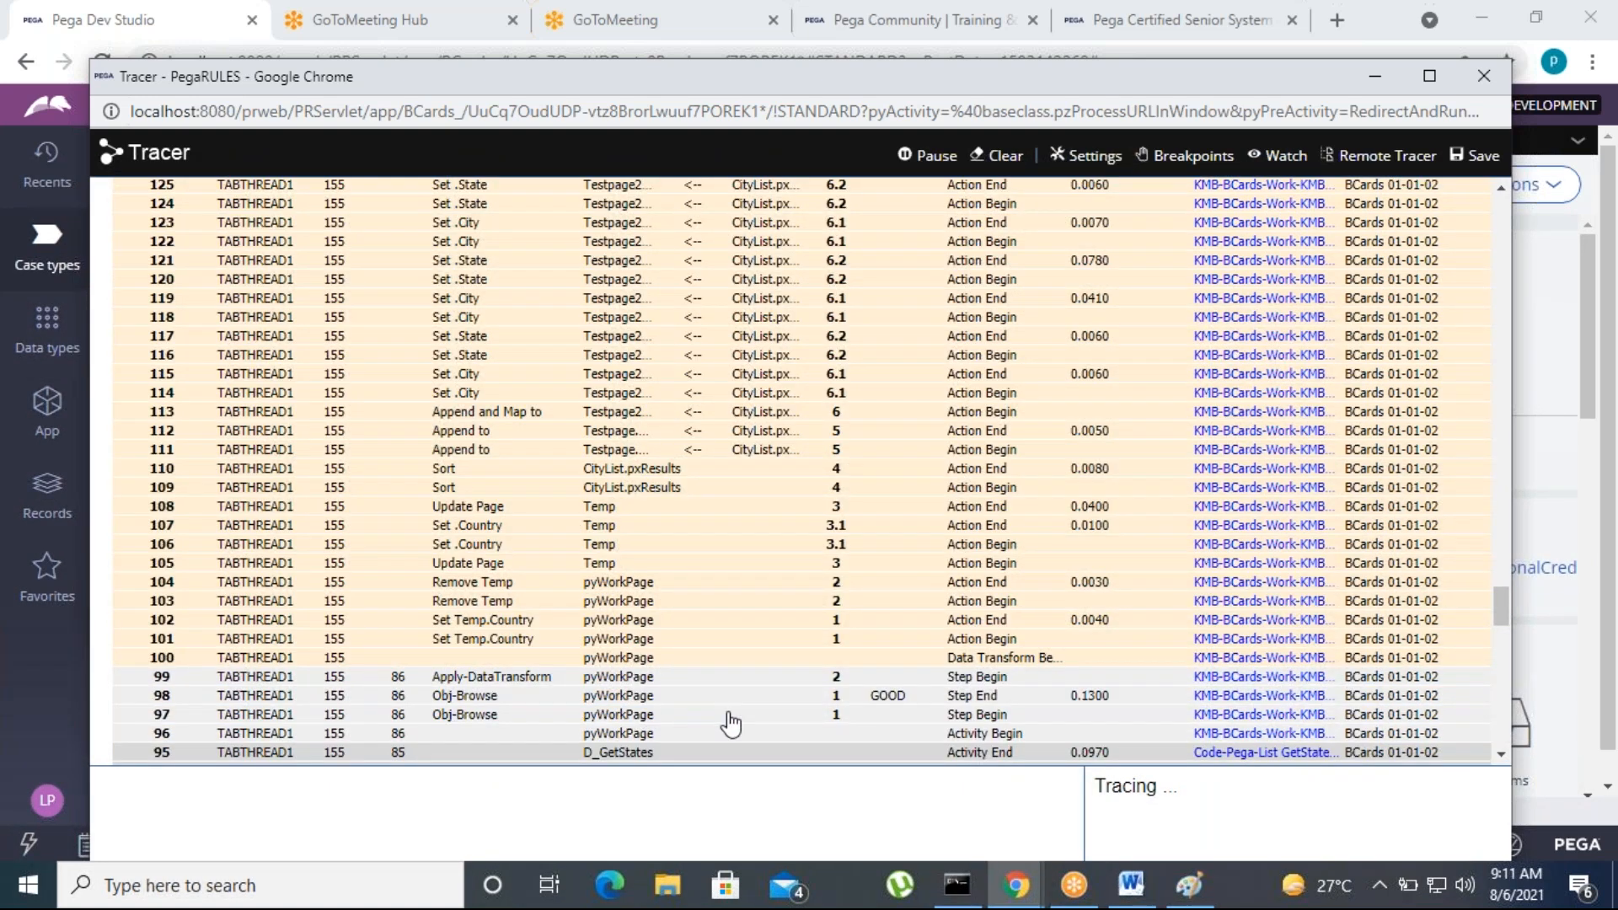
scroll(730, 723, "up", 6)
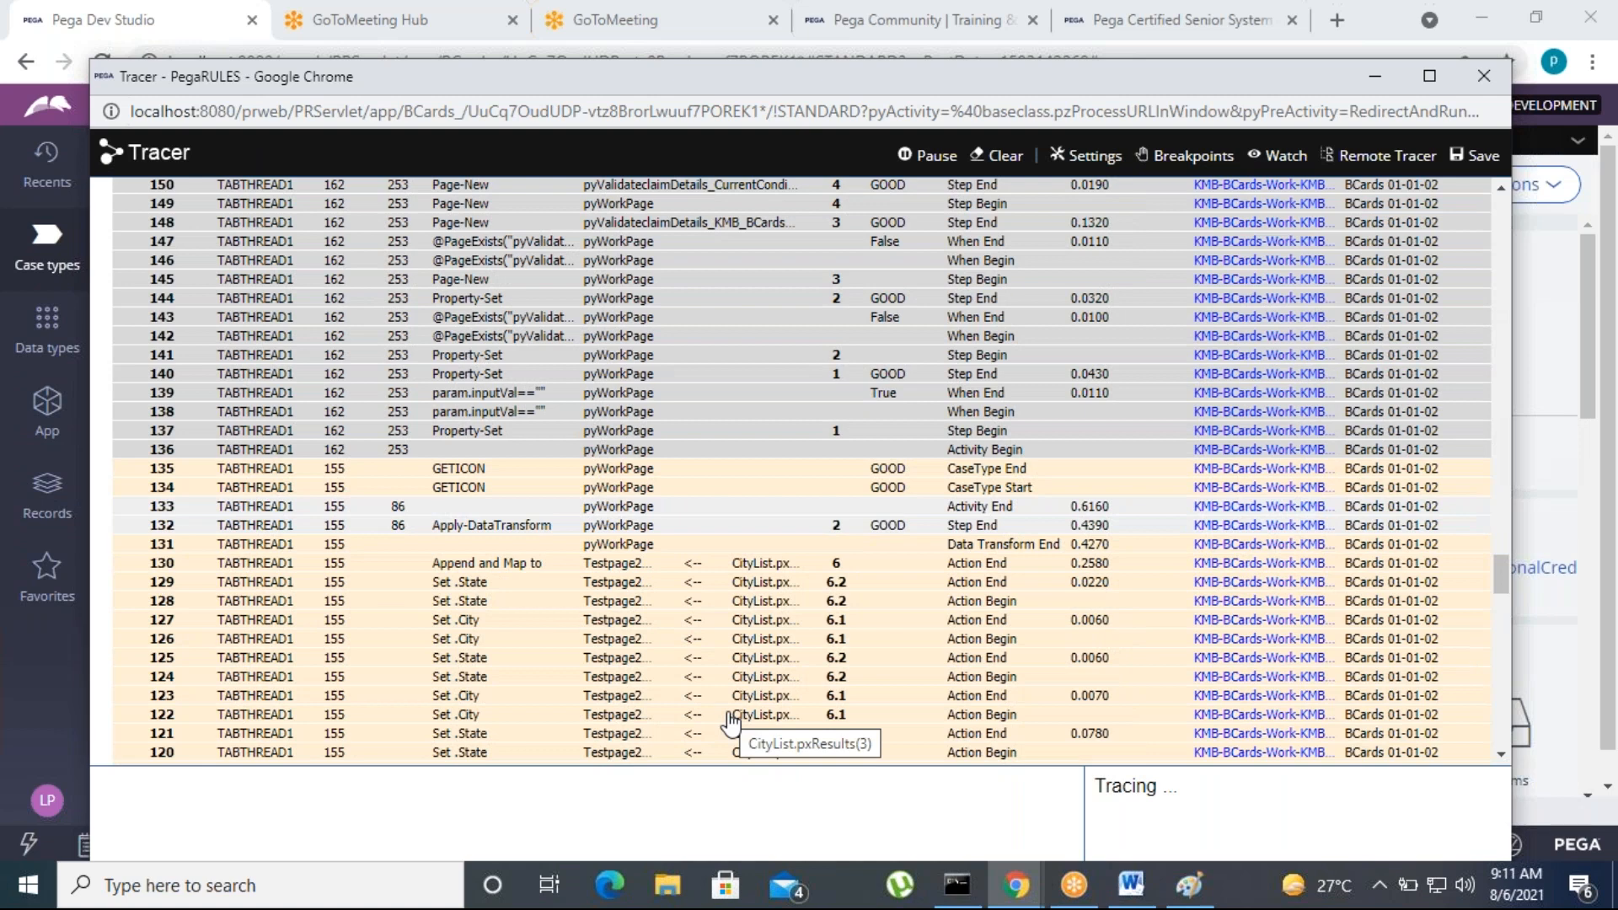
scroll(730, 723, "up", 6)
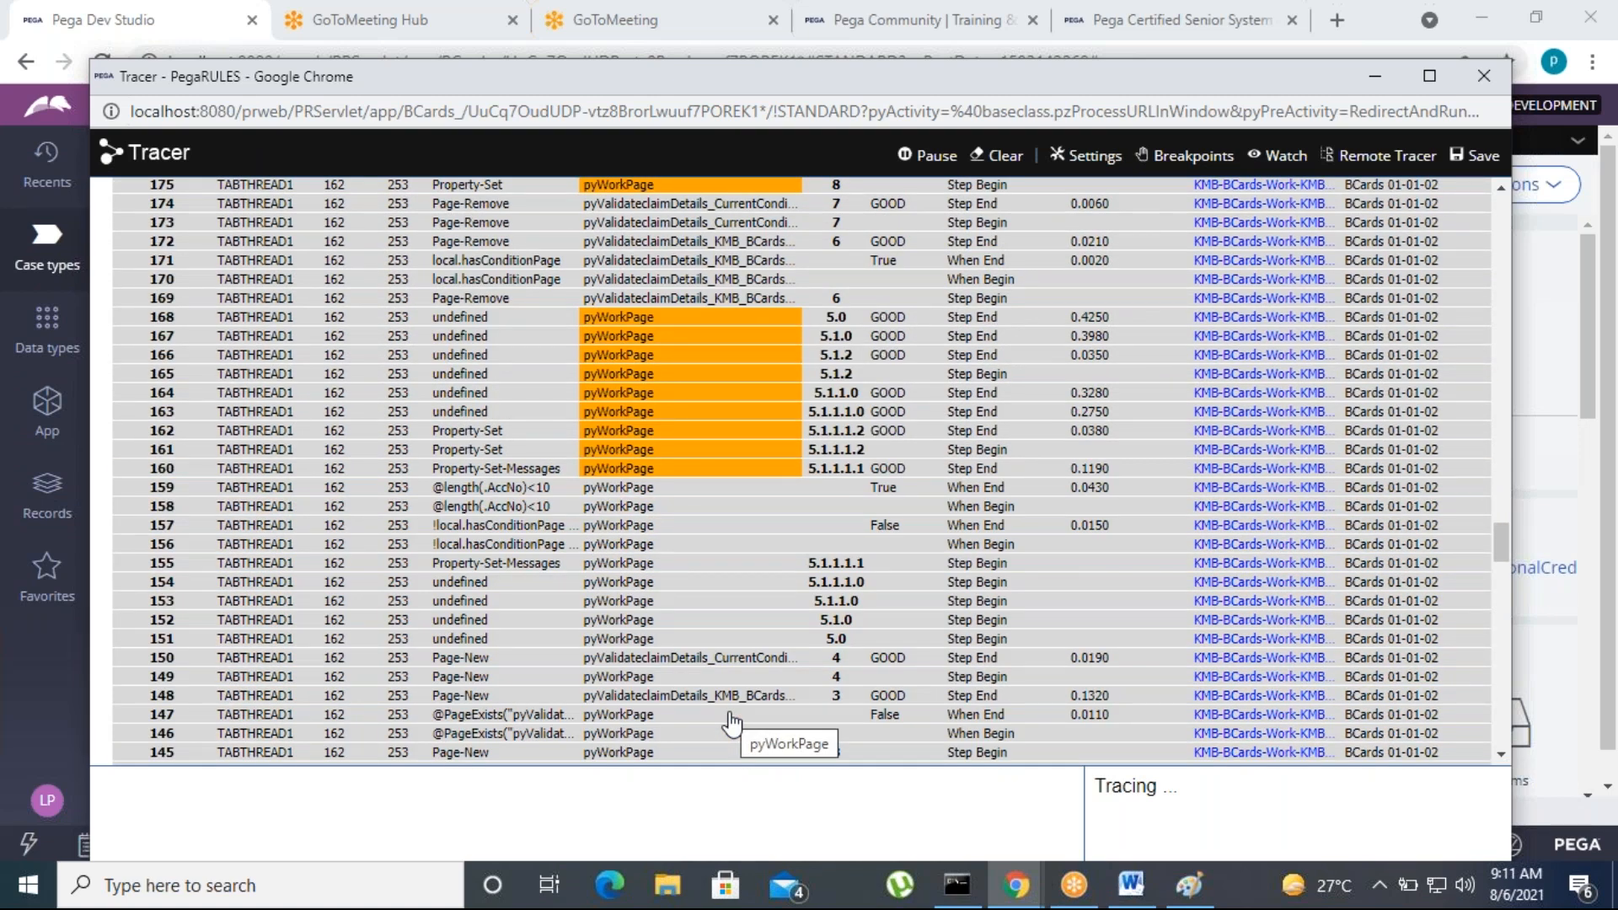
scroll(731, 723, "up", 5)
scroll(729, 723, "up", 12)
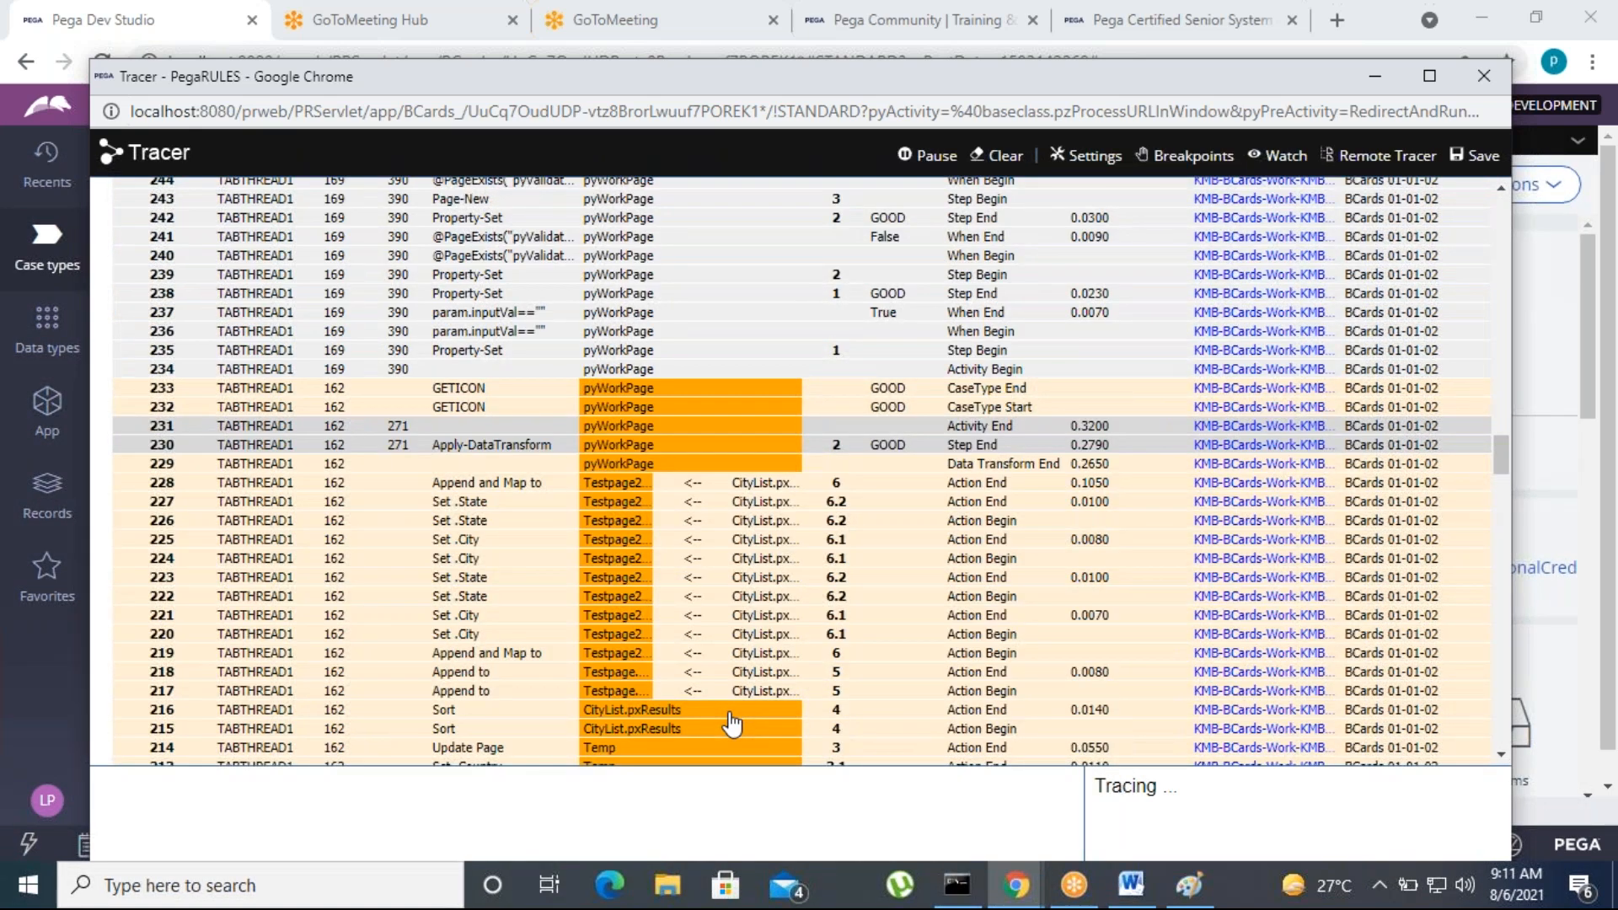
scroll(731, 723, "up", 18)
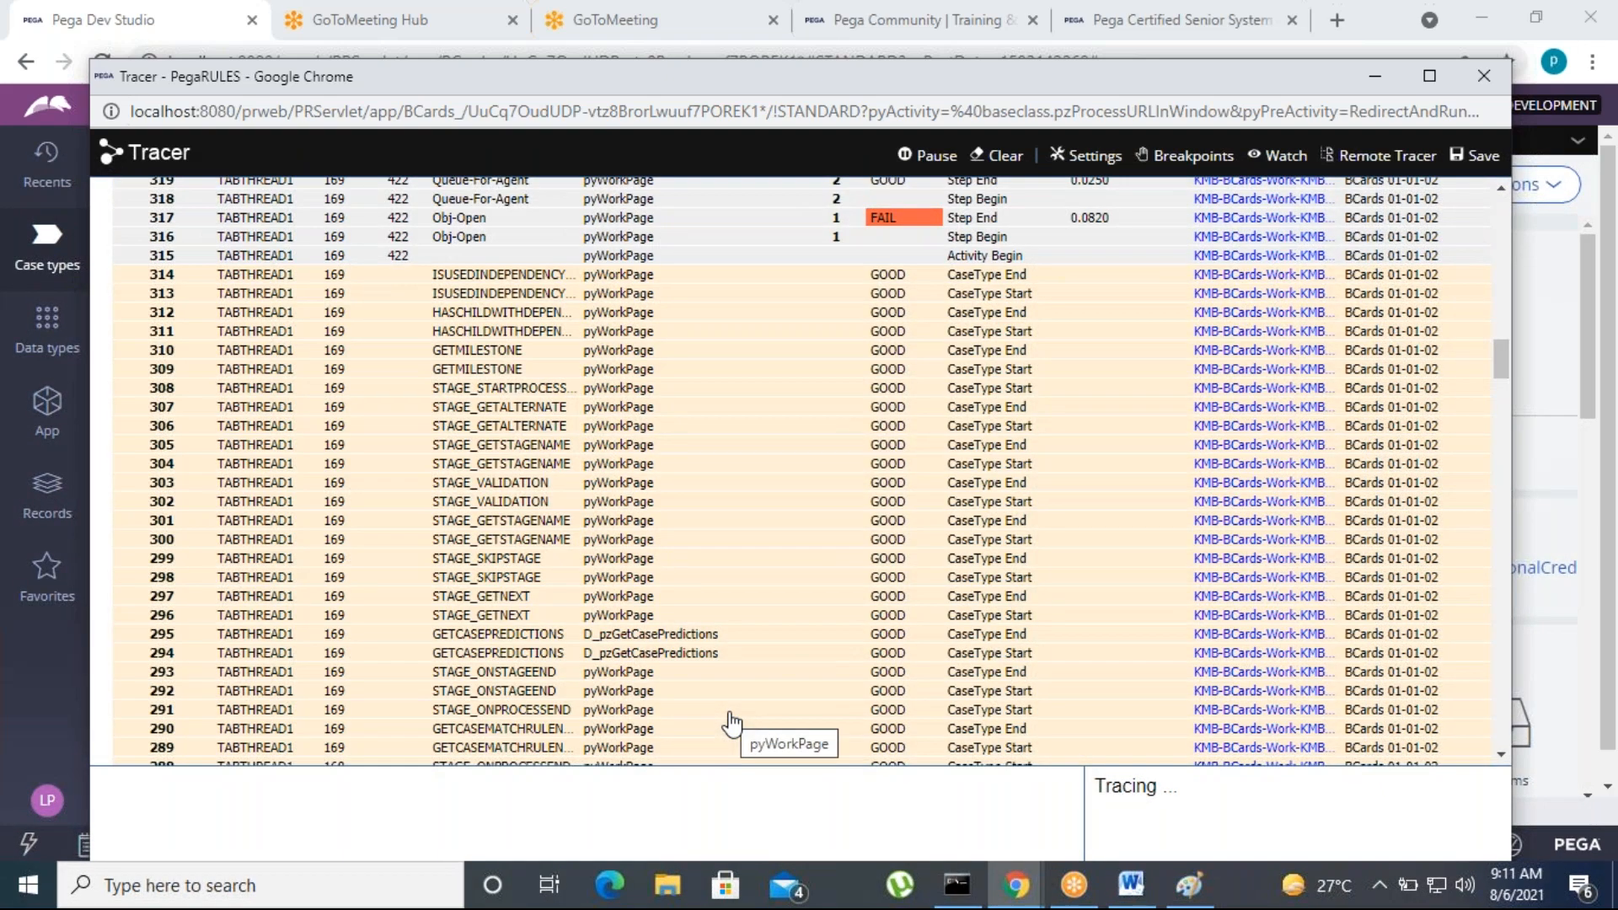
scroll(731, 723, "up", 7)
scroll(732, 723, "down", 2)
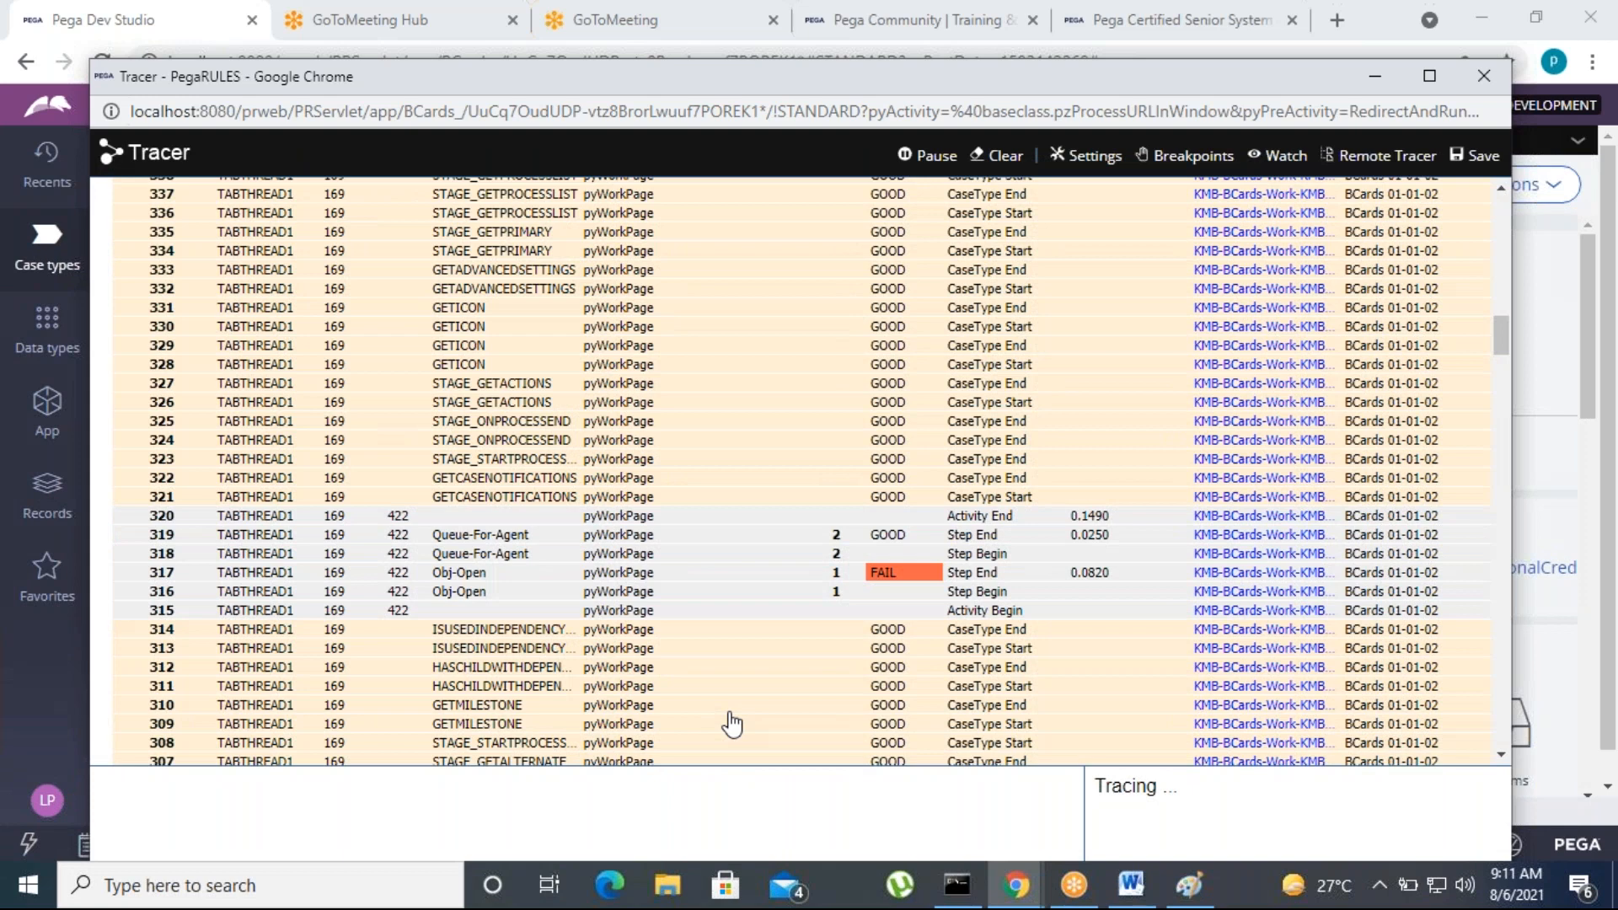
scroll(731, 723, "up", 15)
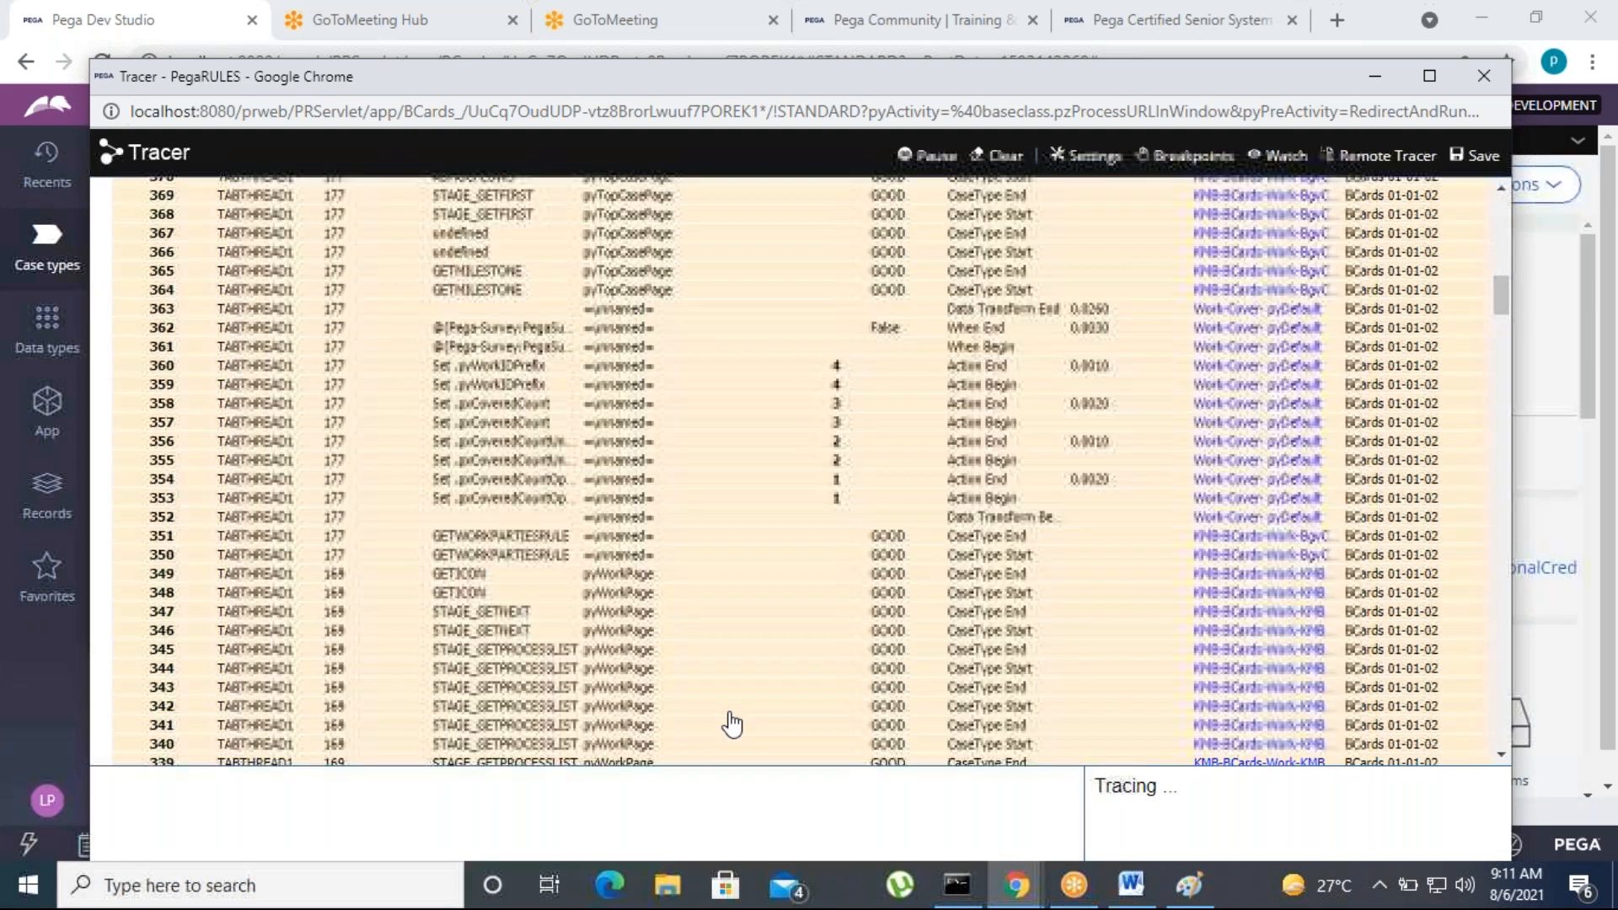
scroll(730, 724, "up", 8)
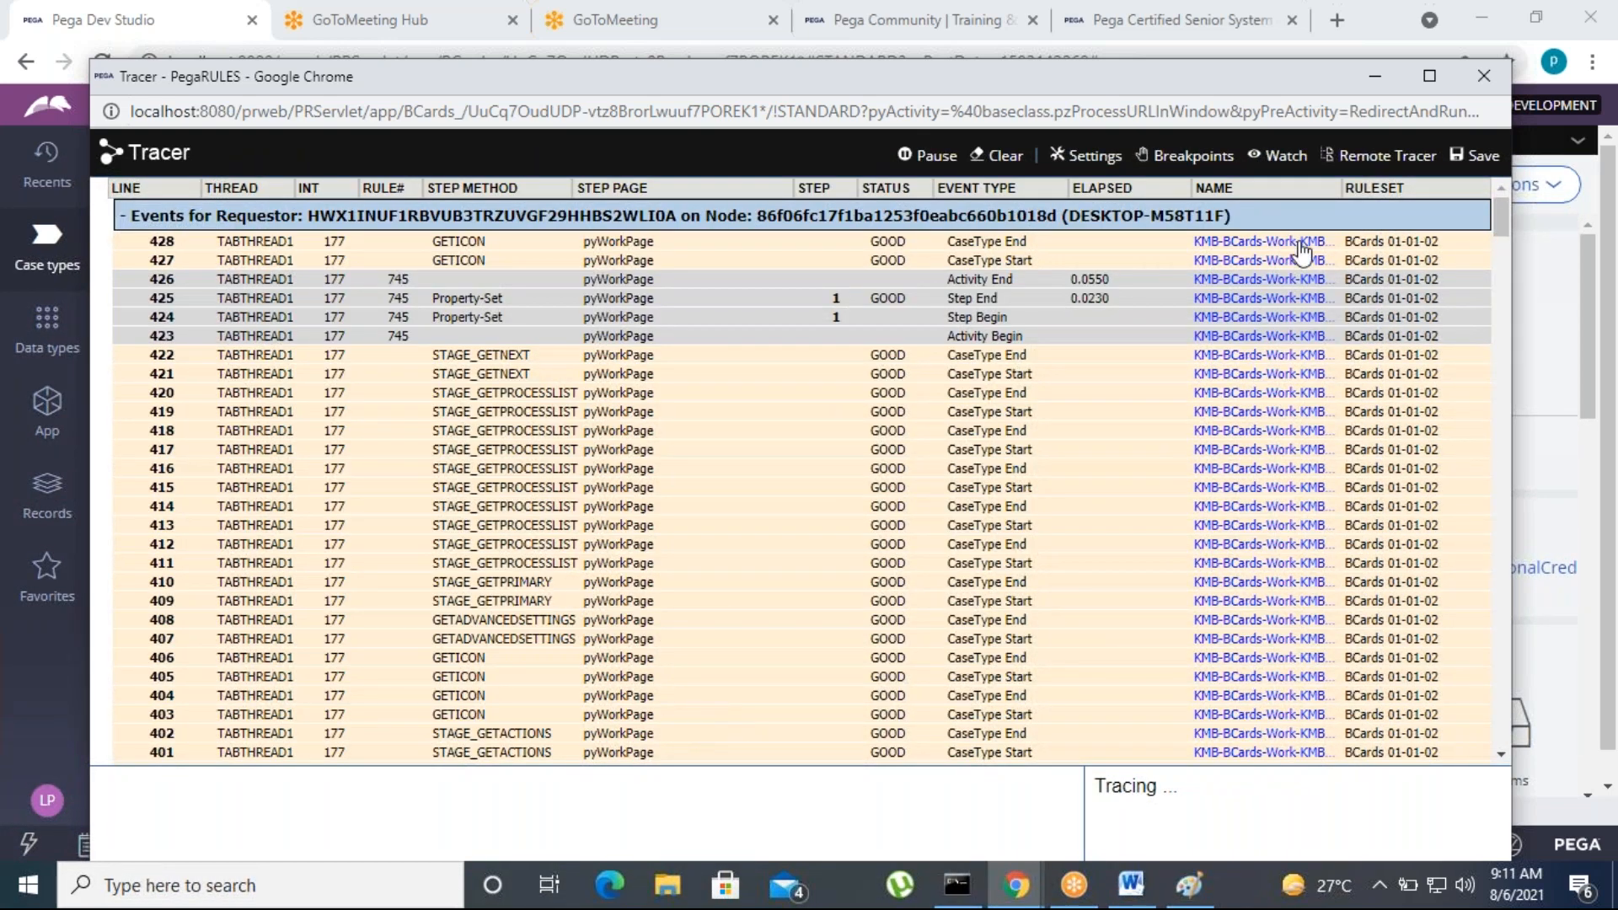
left_click_drag(928, 83, 810, 228)
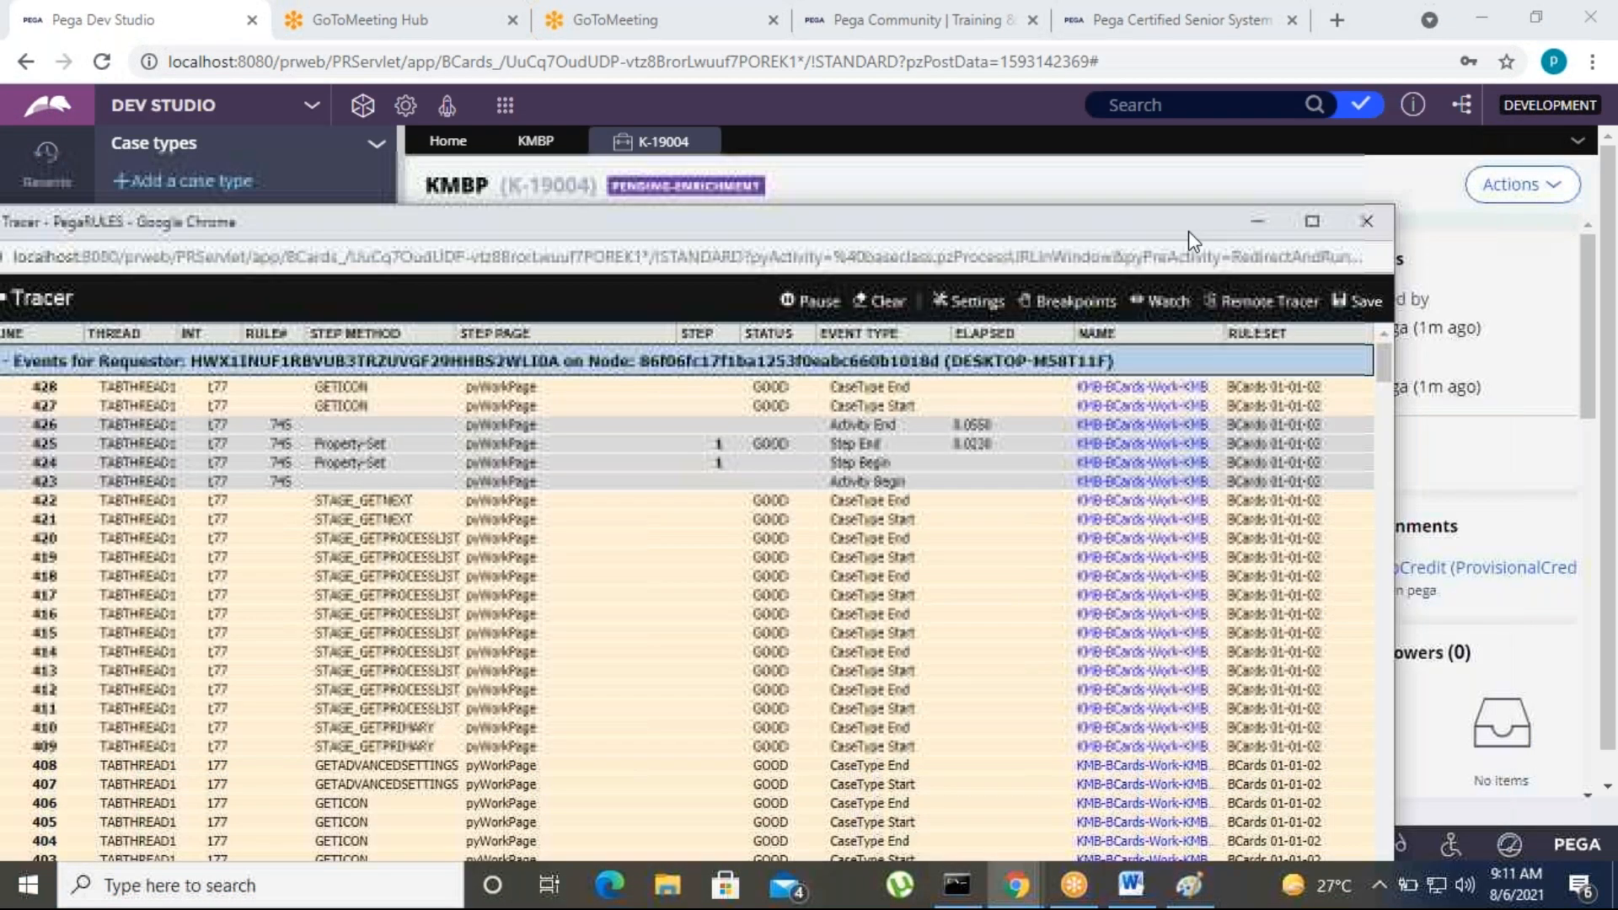
left_click(1252, 226)
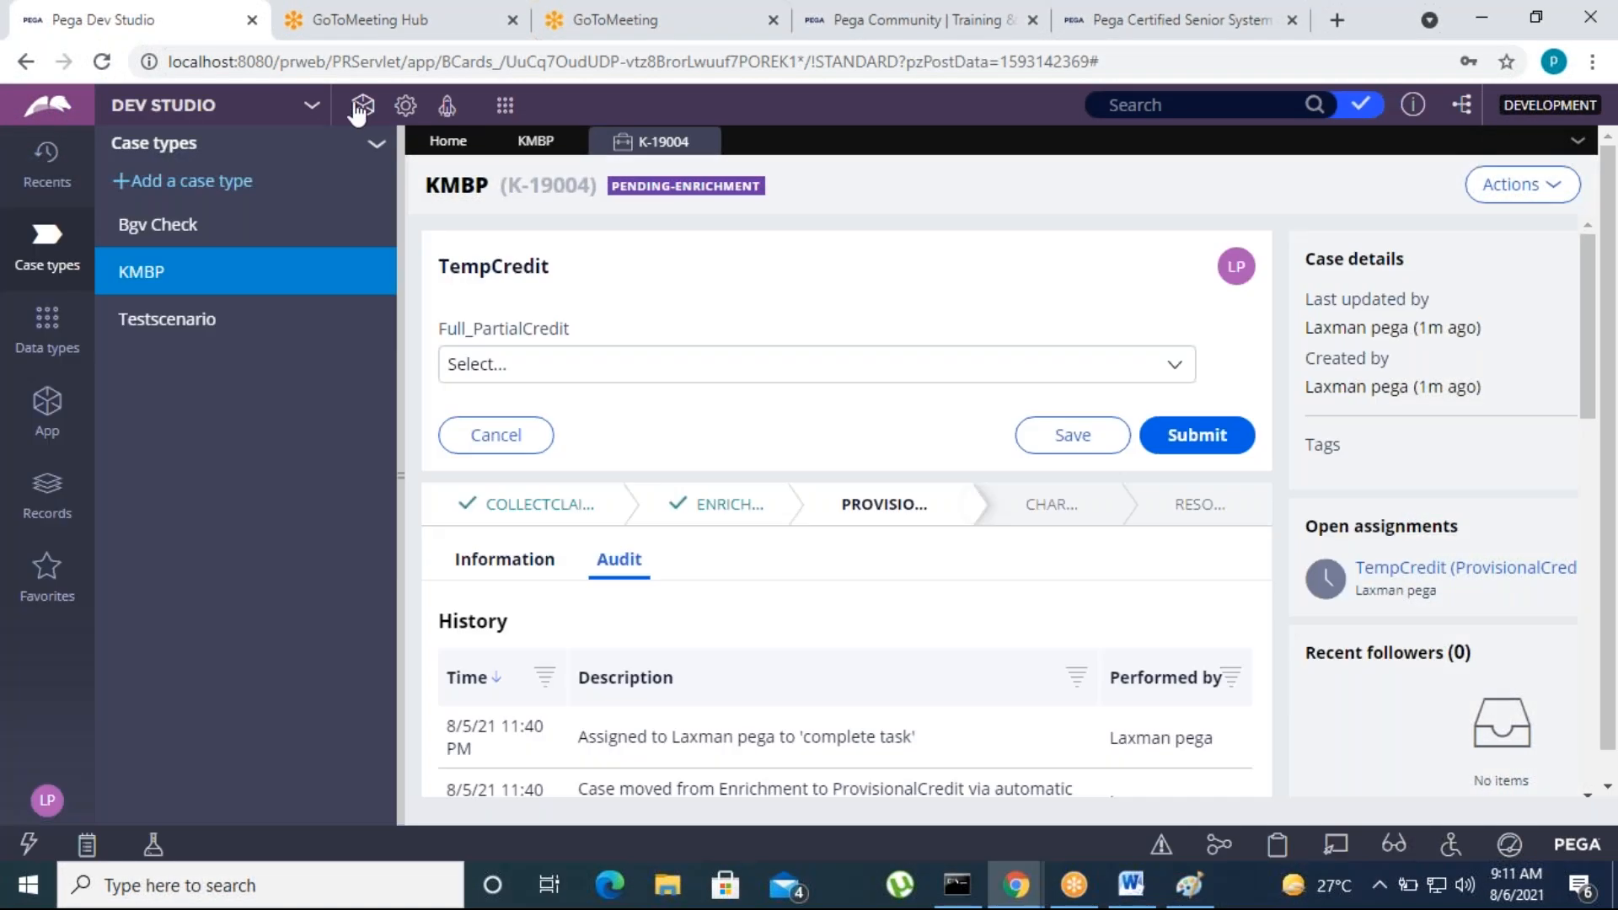
Launch the Case Manager portal and look through the worklist for the created Bgv Check case
left_click(448, 110)
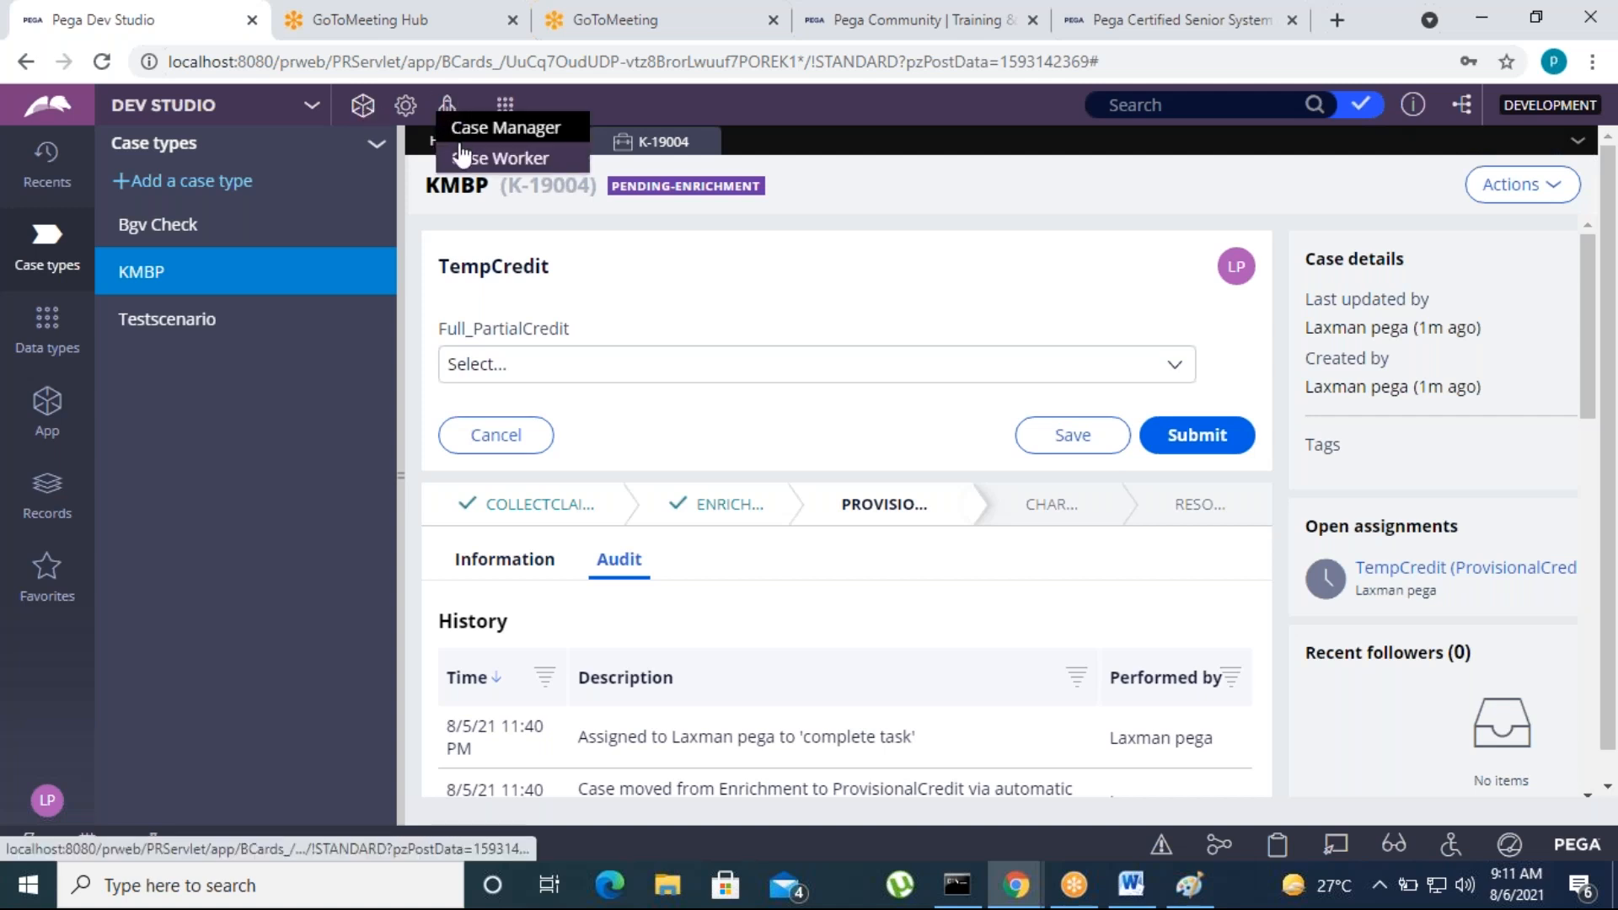
left_click(483, 134)
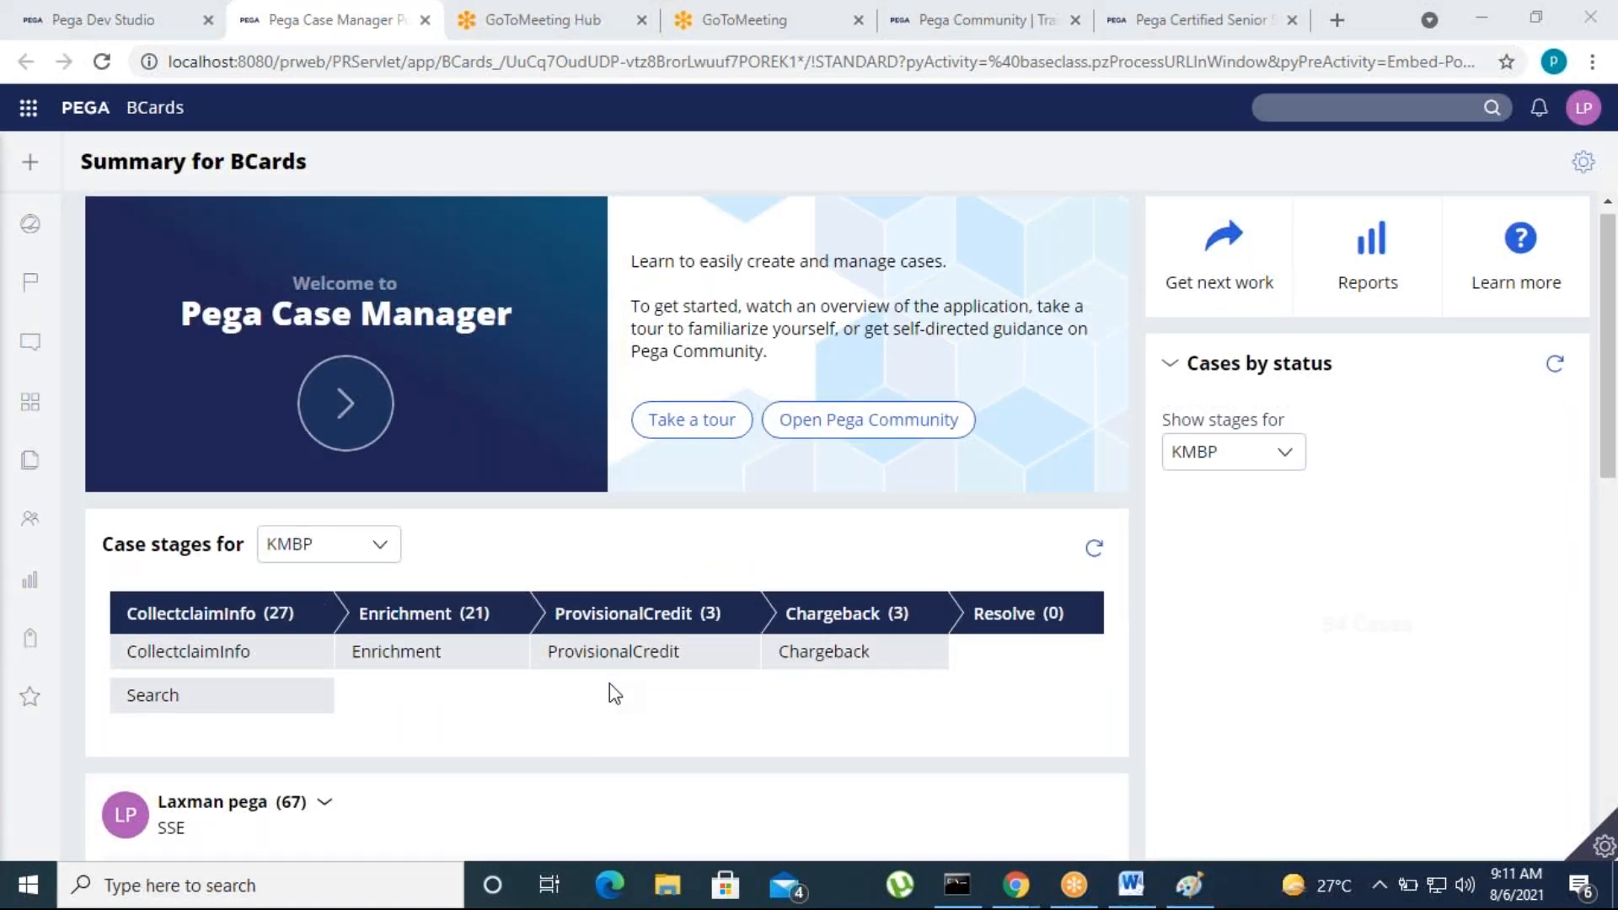
scroll(609, 684, "down", 4)
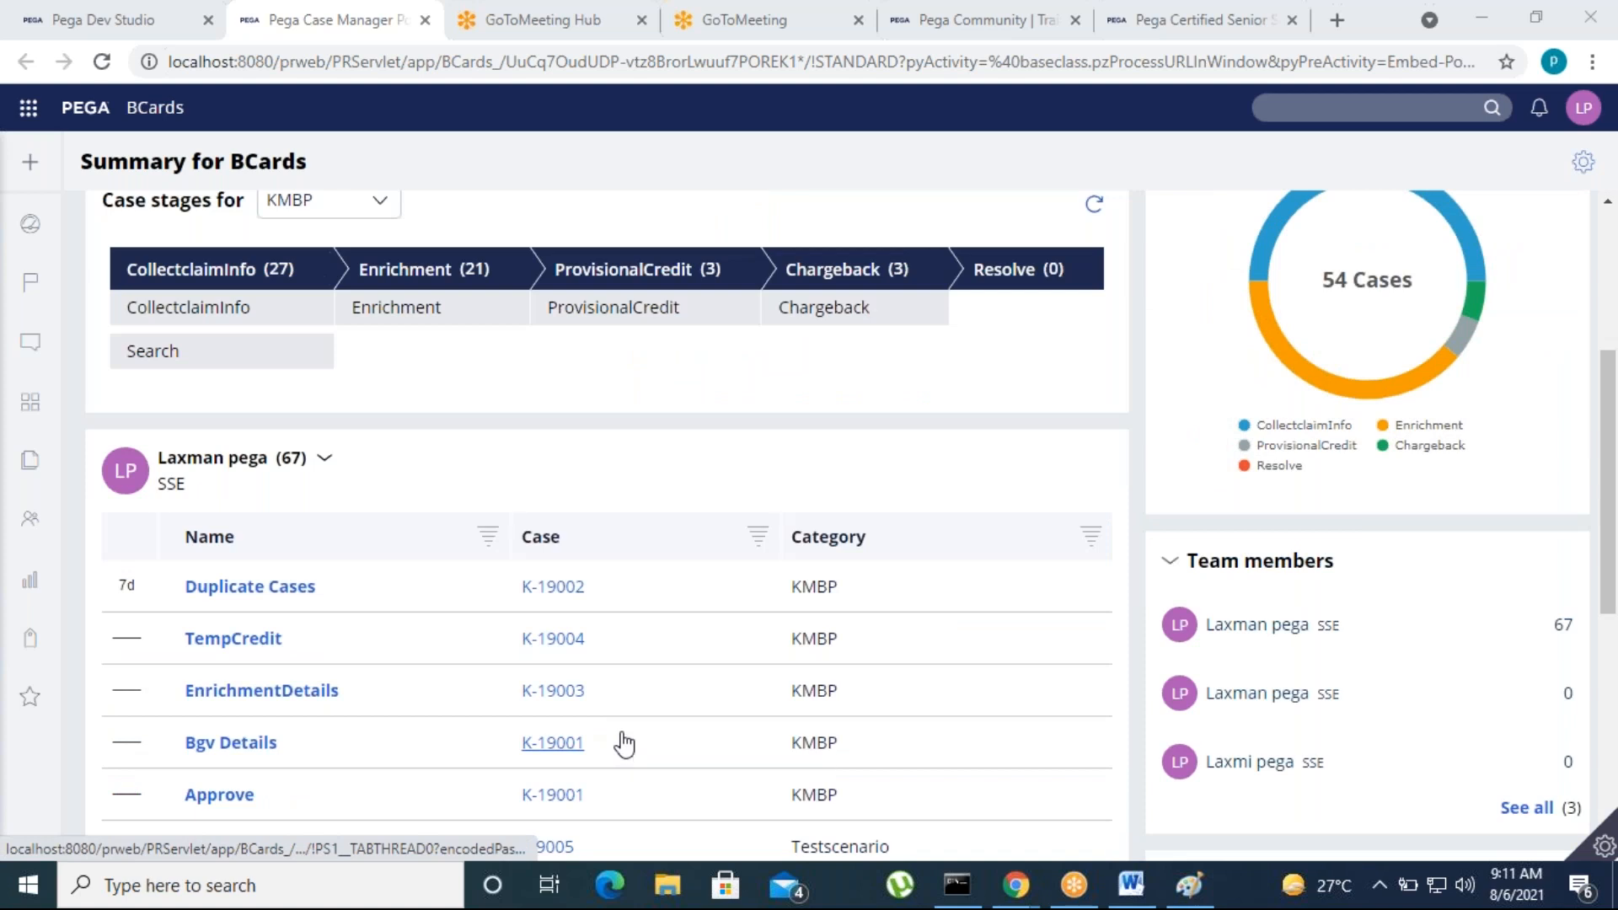
scroll(622, 742, "down", 3)
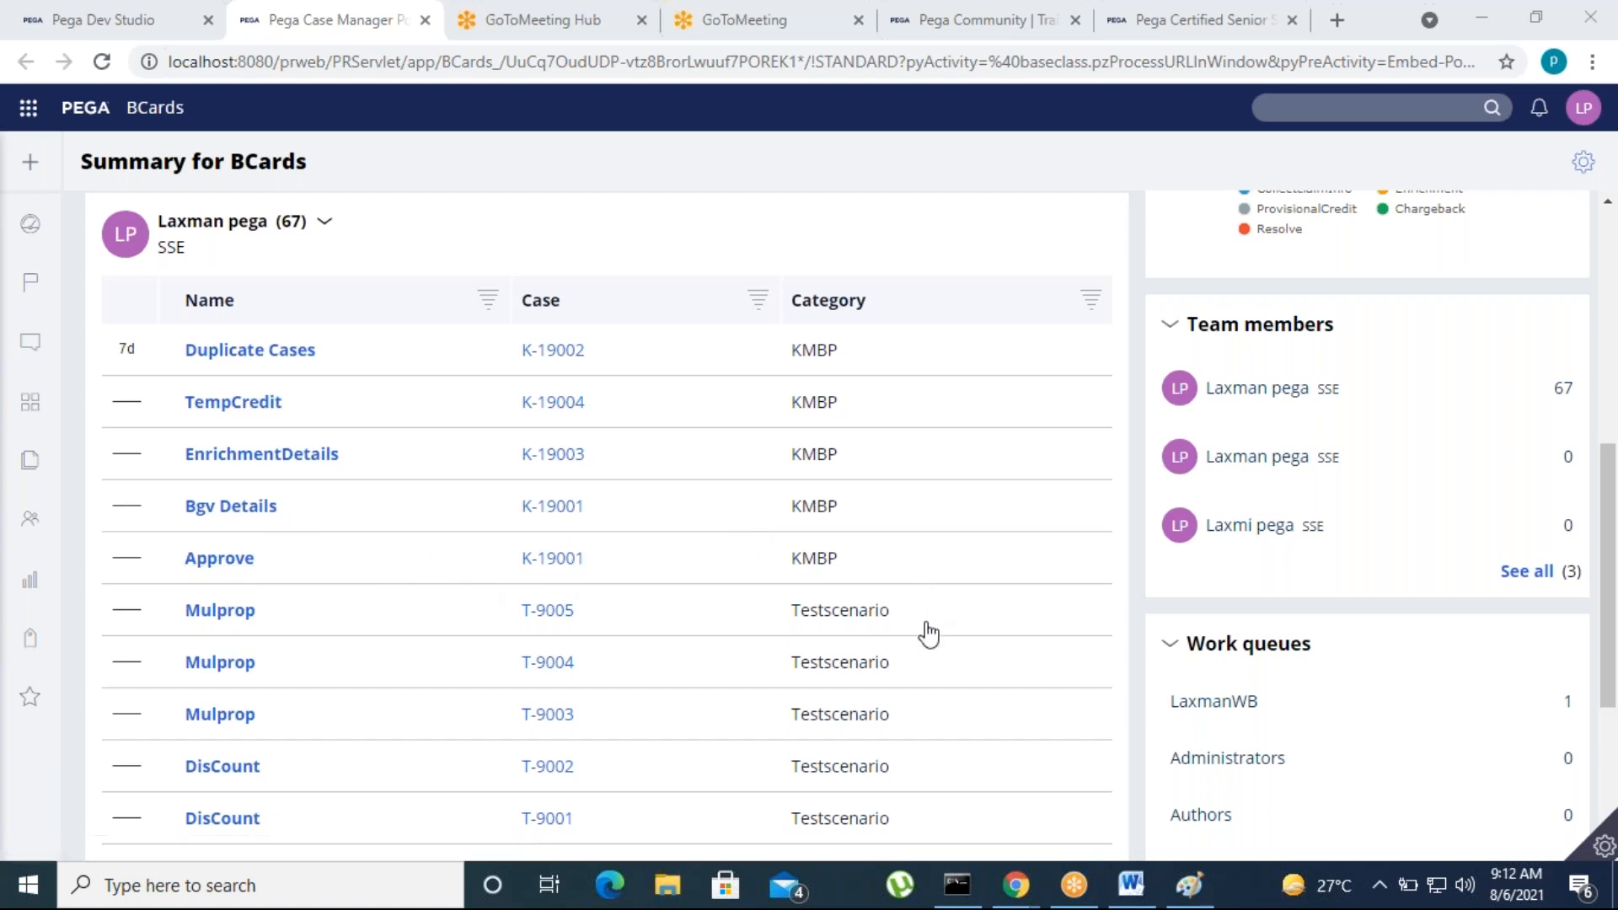
scroll(932, 692, "down", 4)
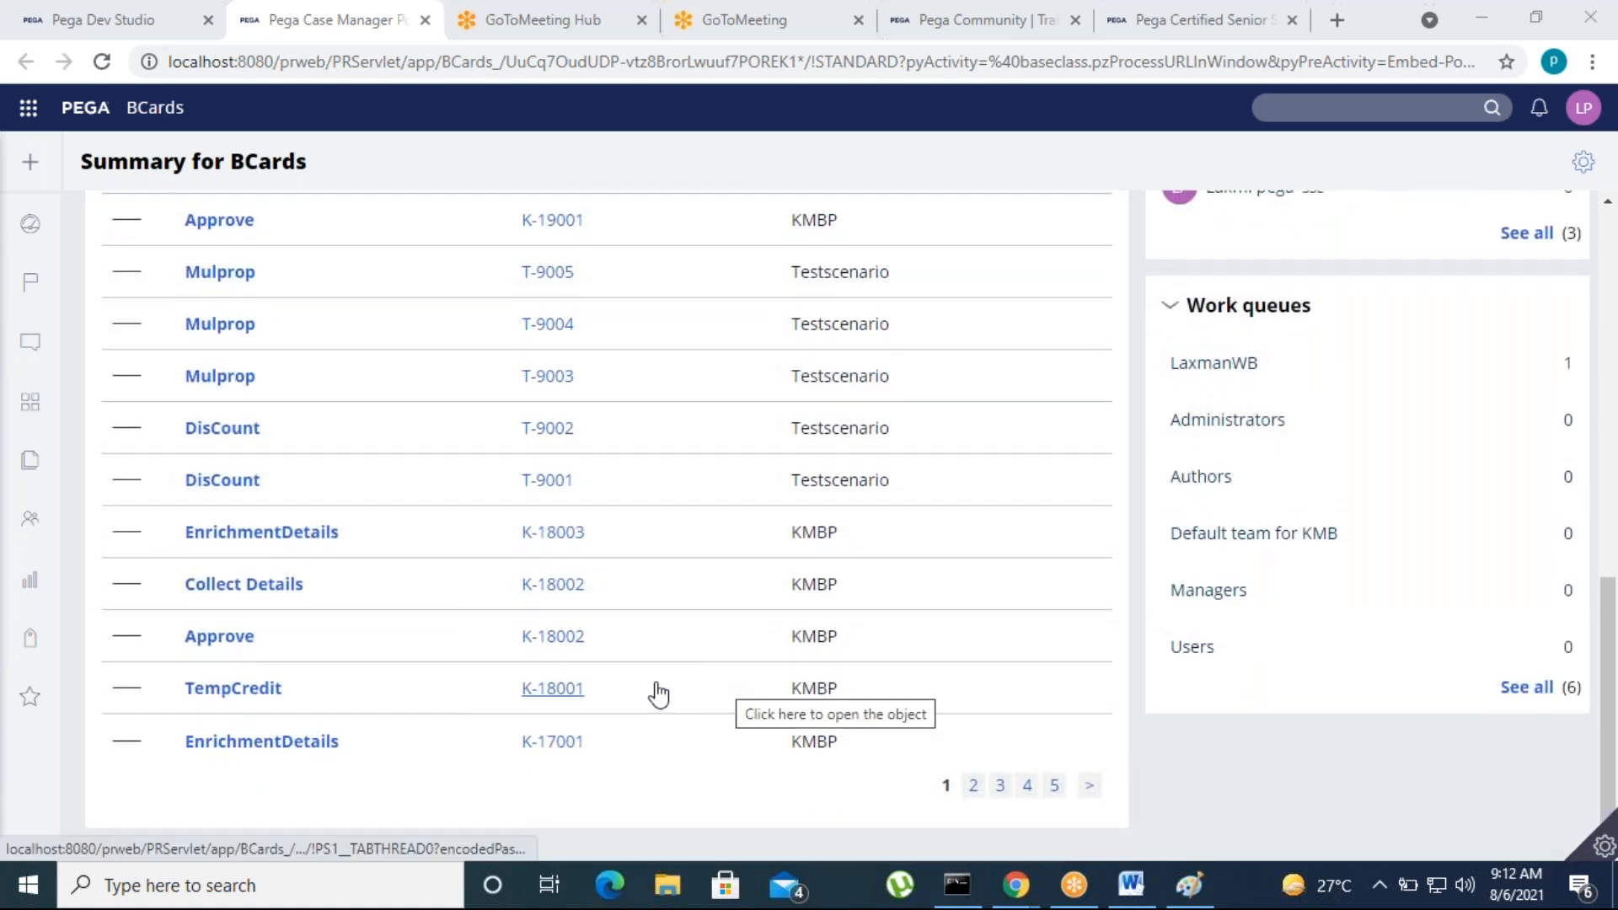
Look through the Case Manager portal's worklist for the Bgv Check case and compare it with the running KMBP case
scroll(657, 689, "up", 5)
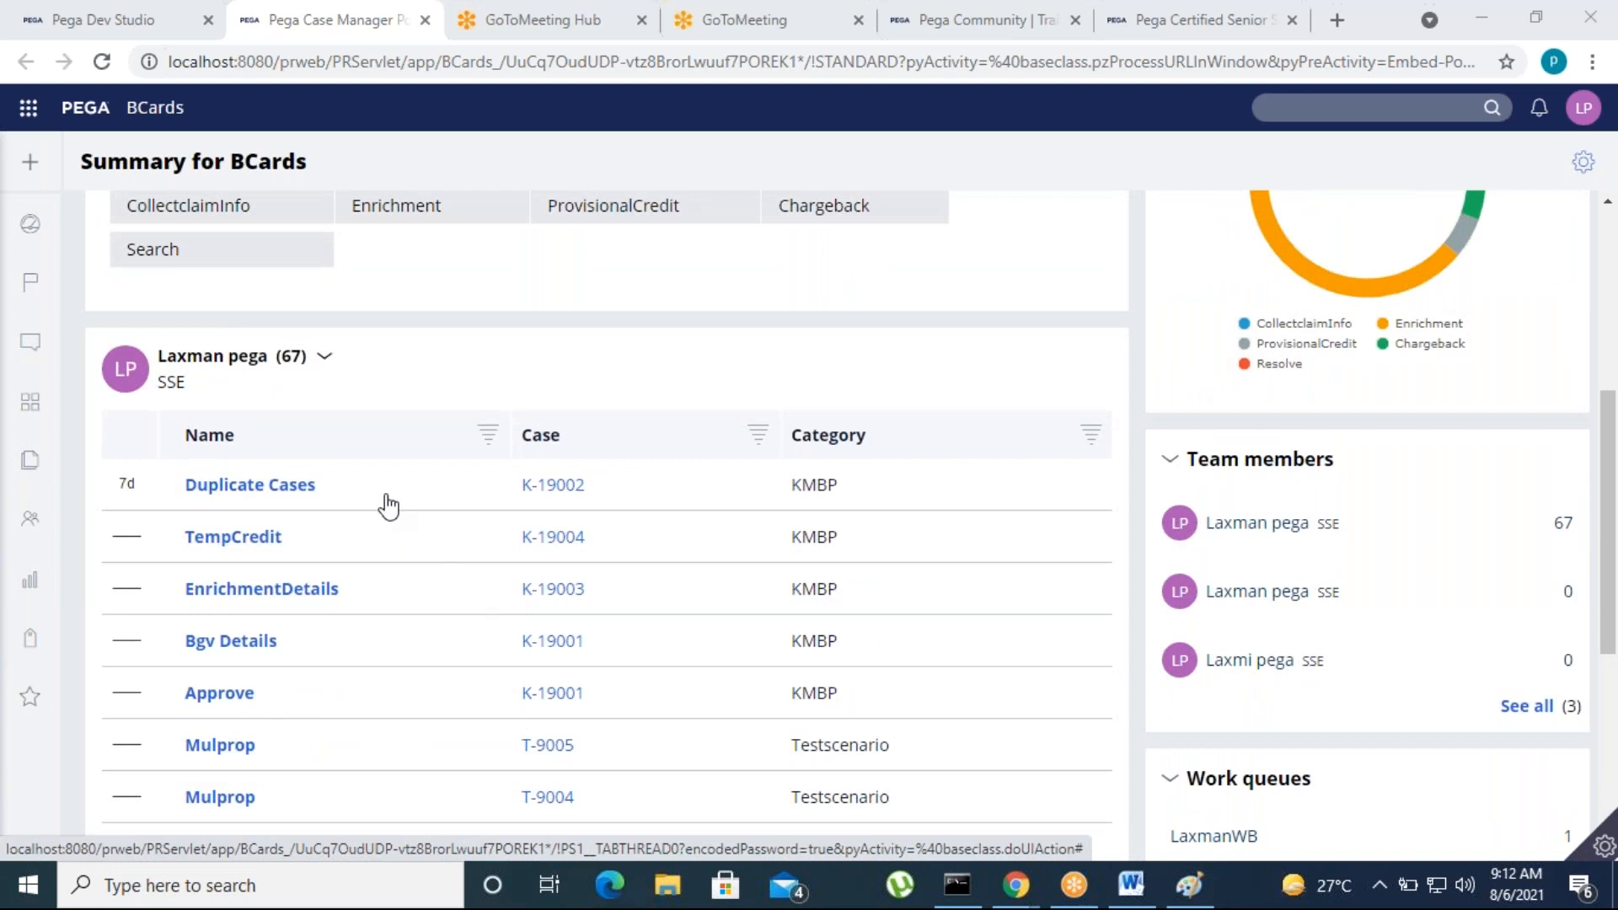
scroll(601, 711, "down", 1)
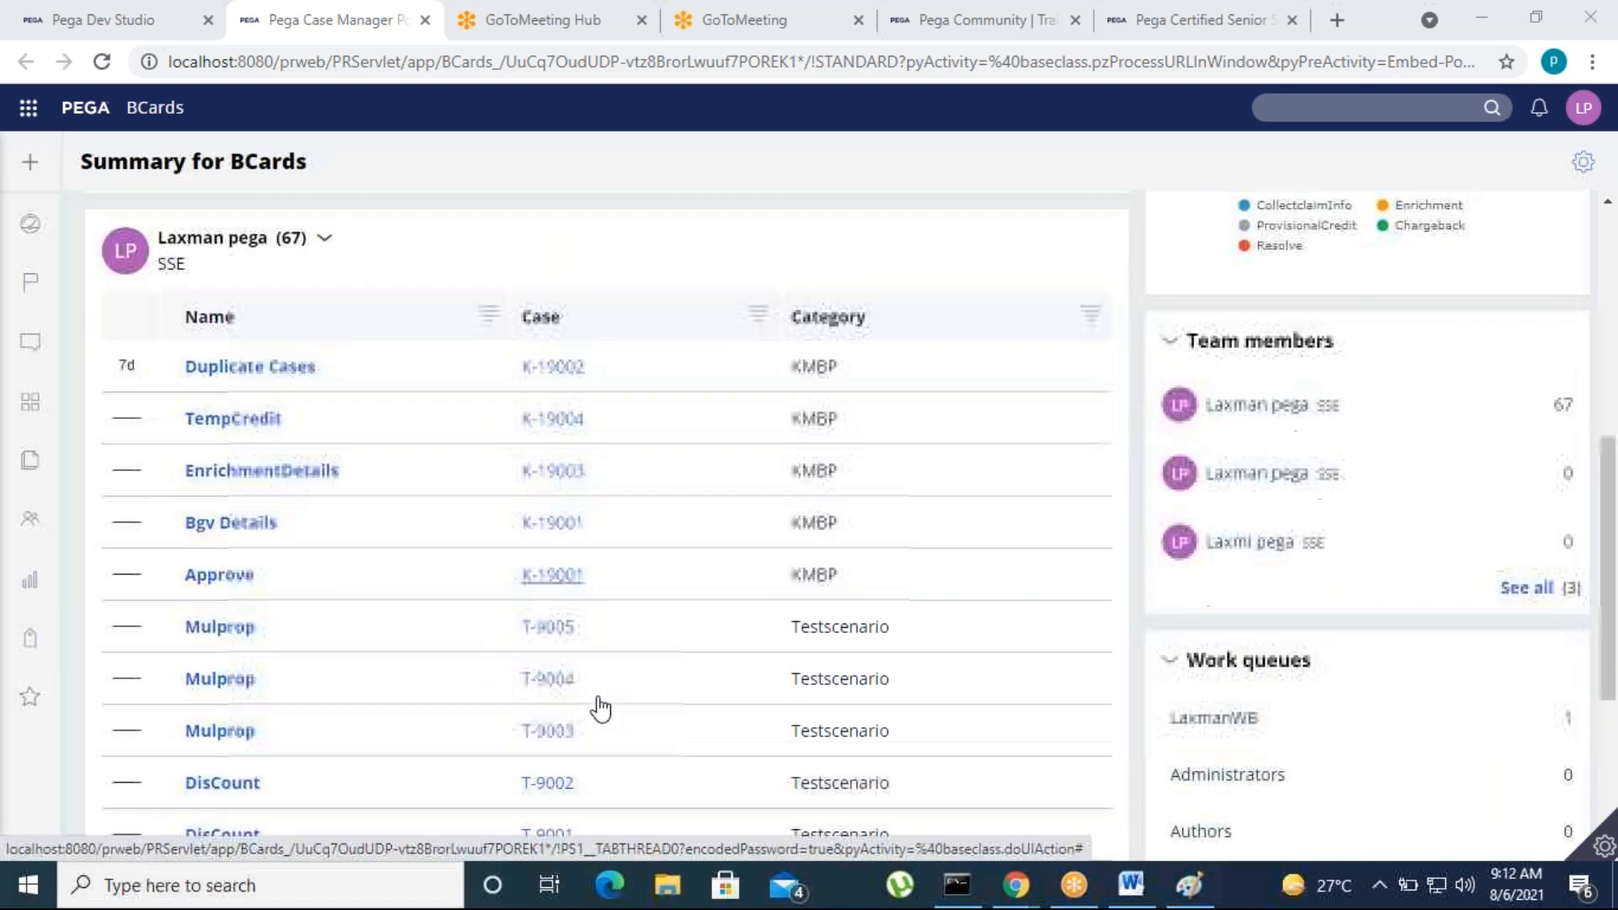
left_click(108, 17)
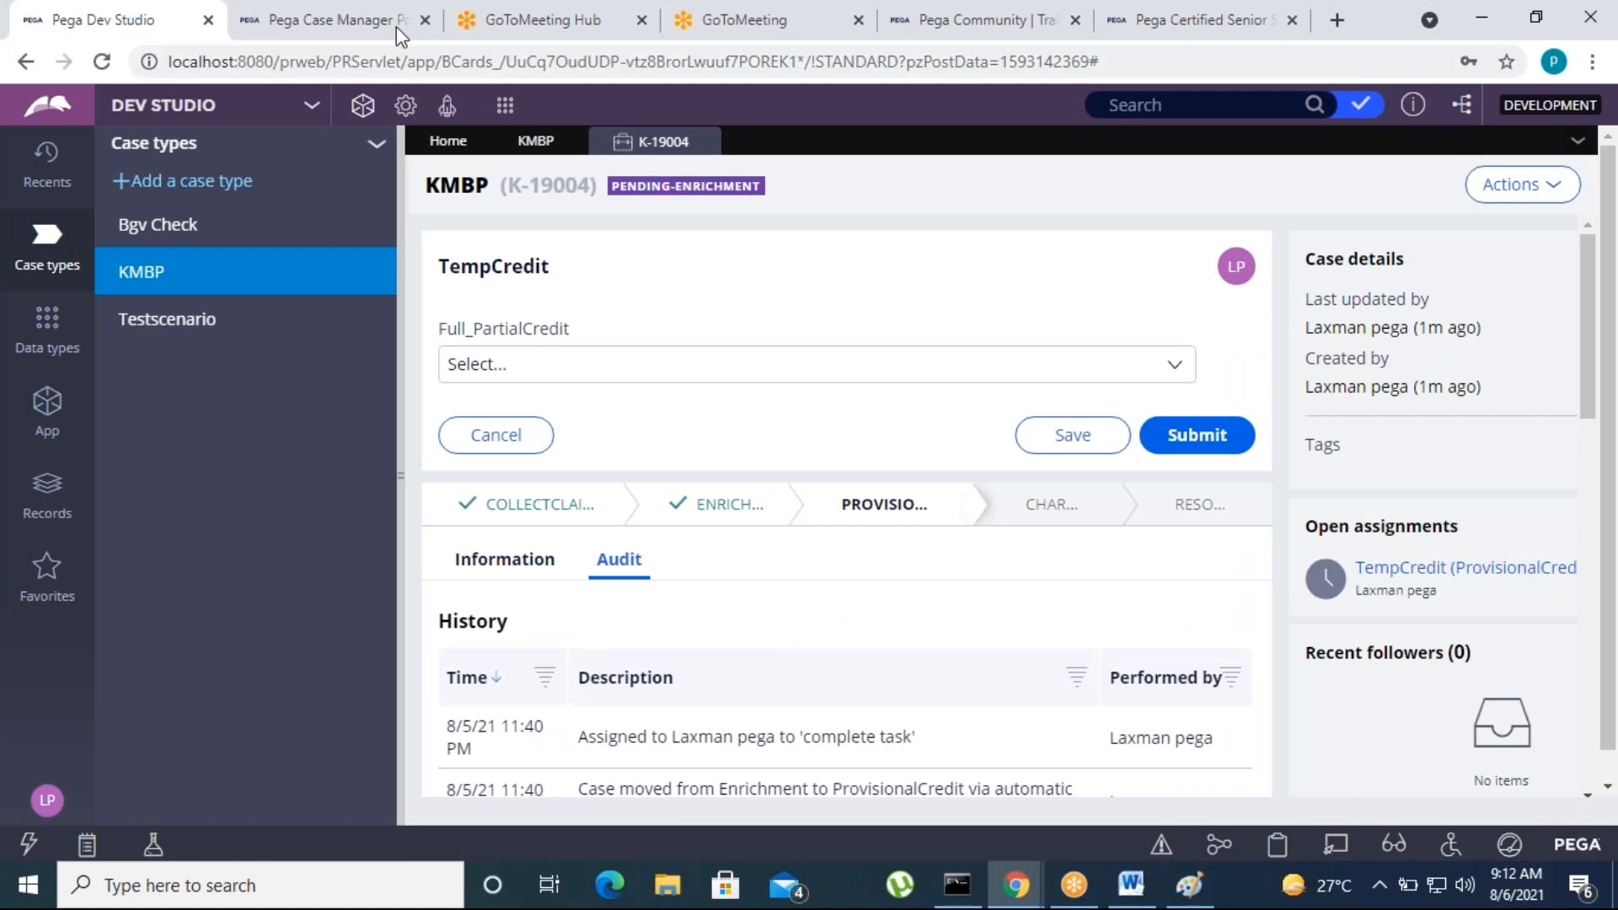
left_click(365, 20)
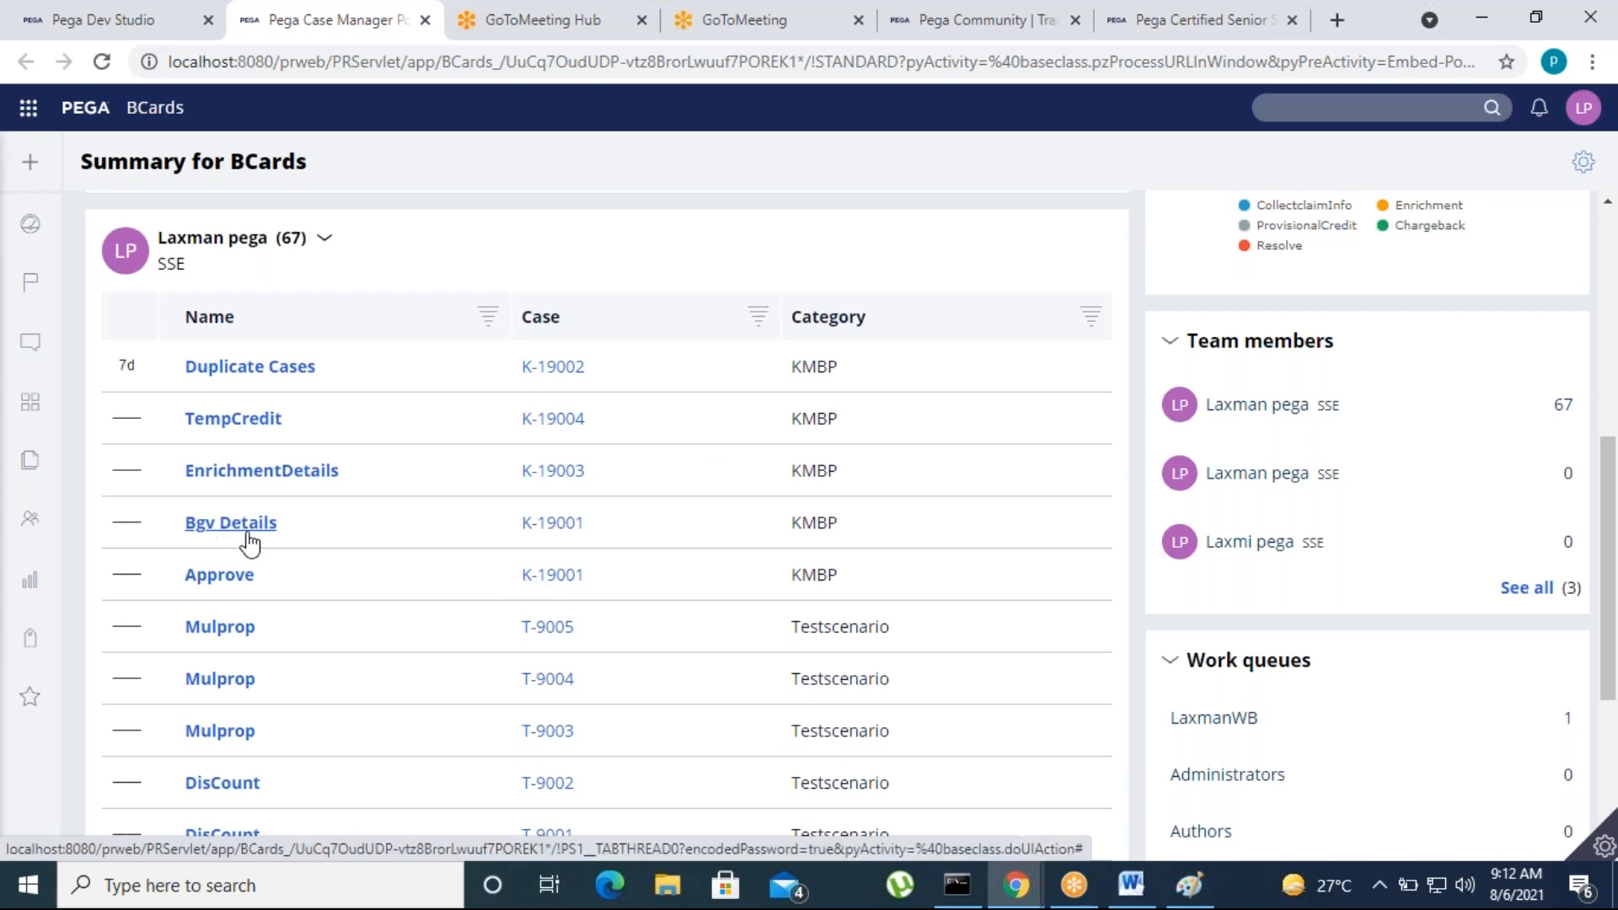
left_click(163, 3)
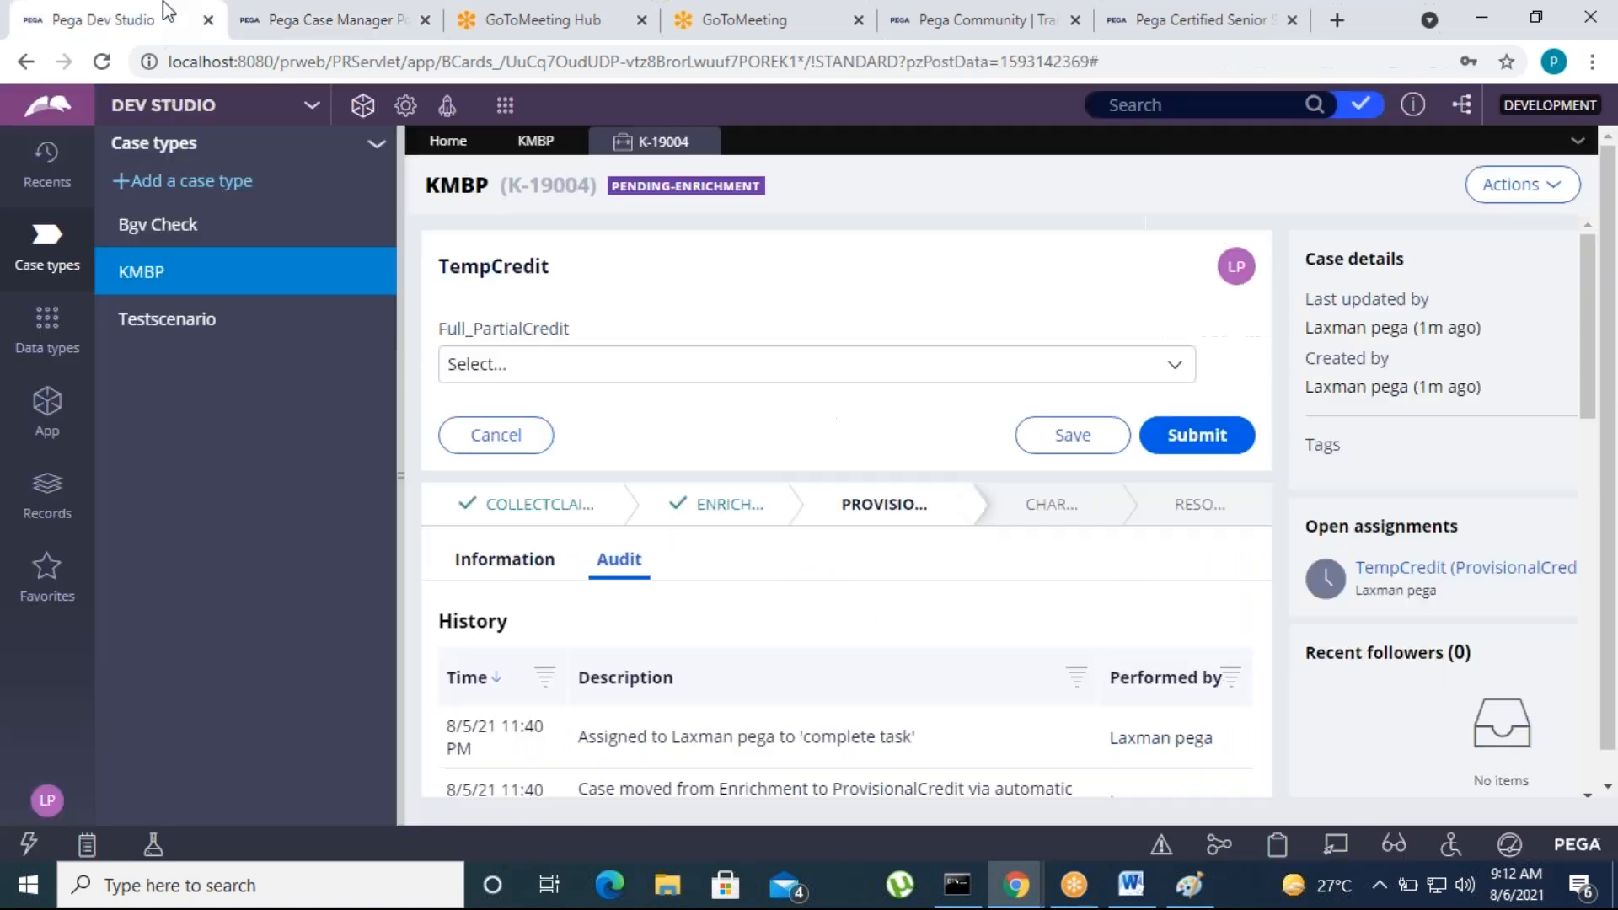
Close the running KMBP case at TempCredit and return to the KMBP case life cycle
left_click(536, 142)
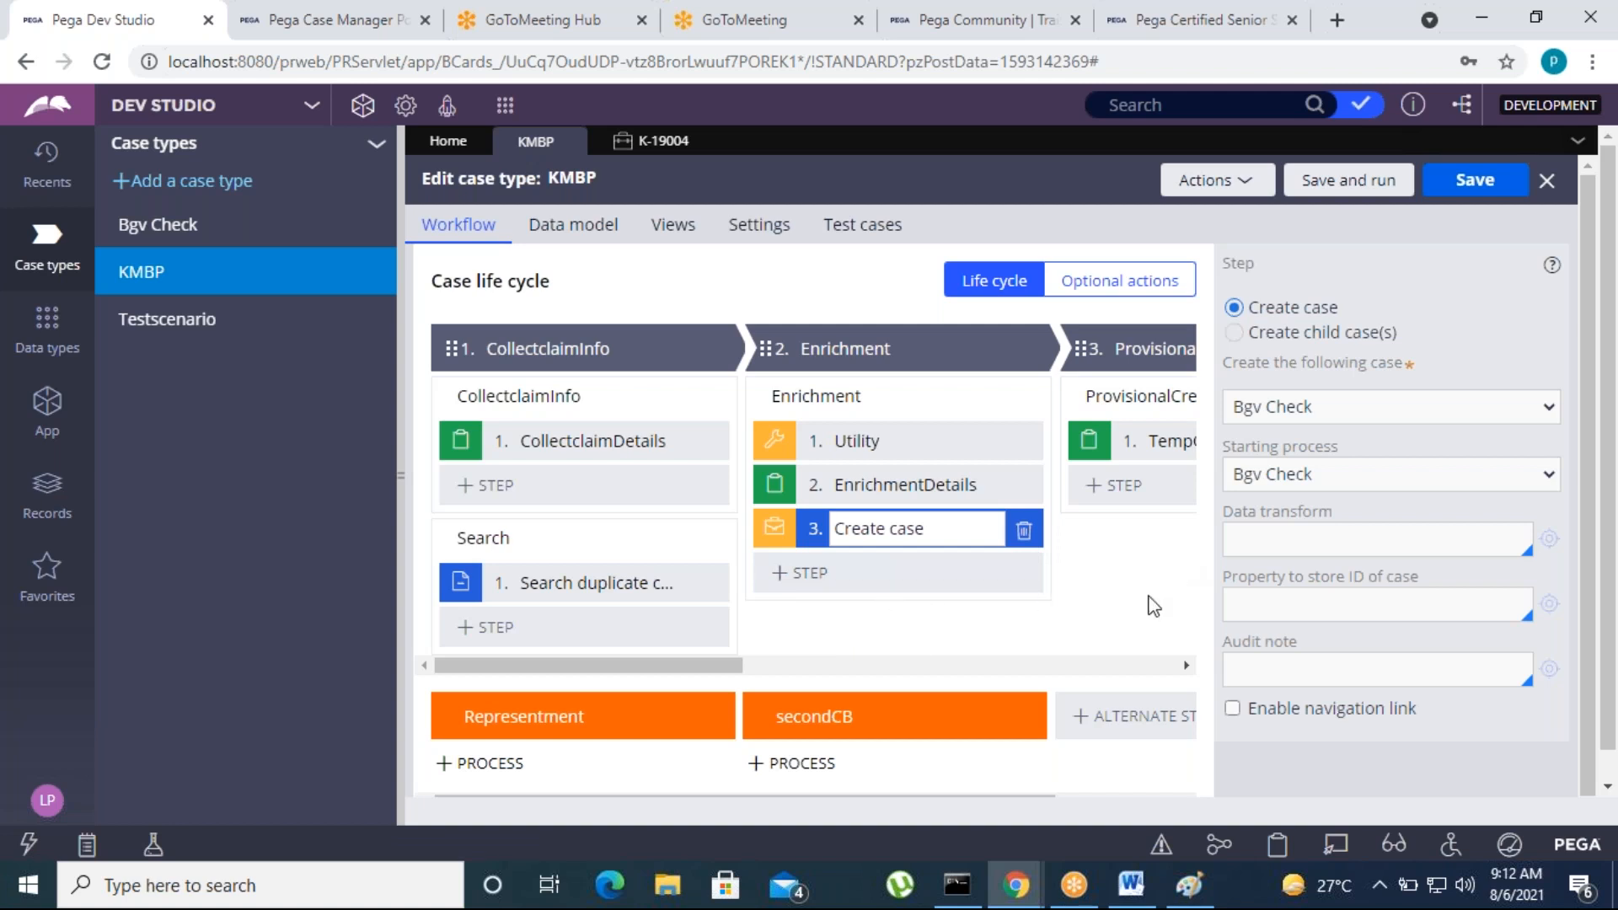
left_click(661, 144)
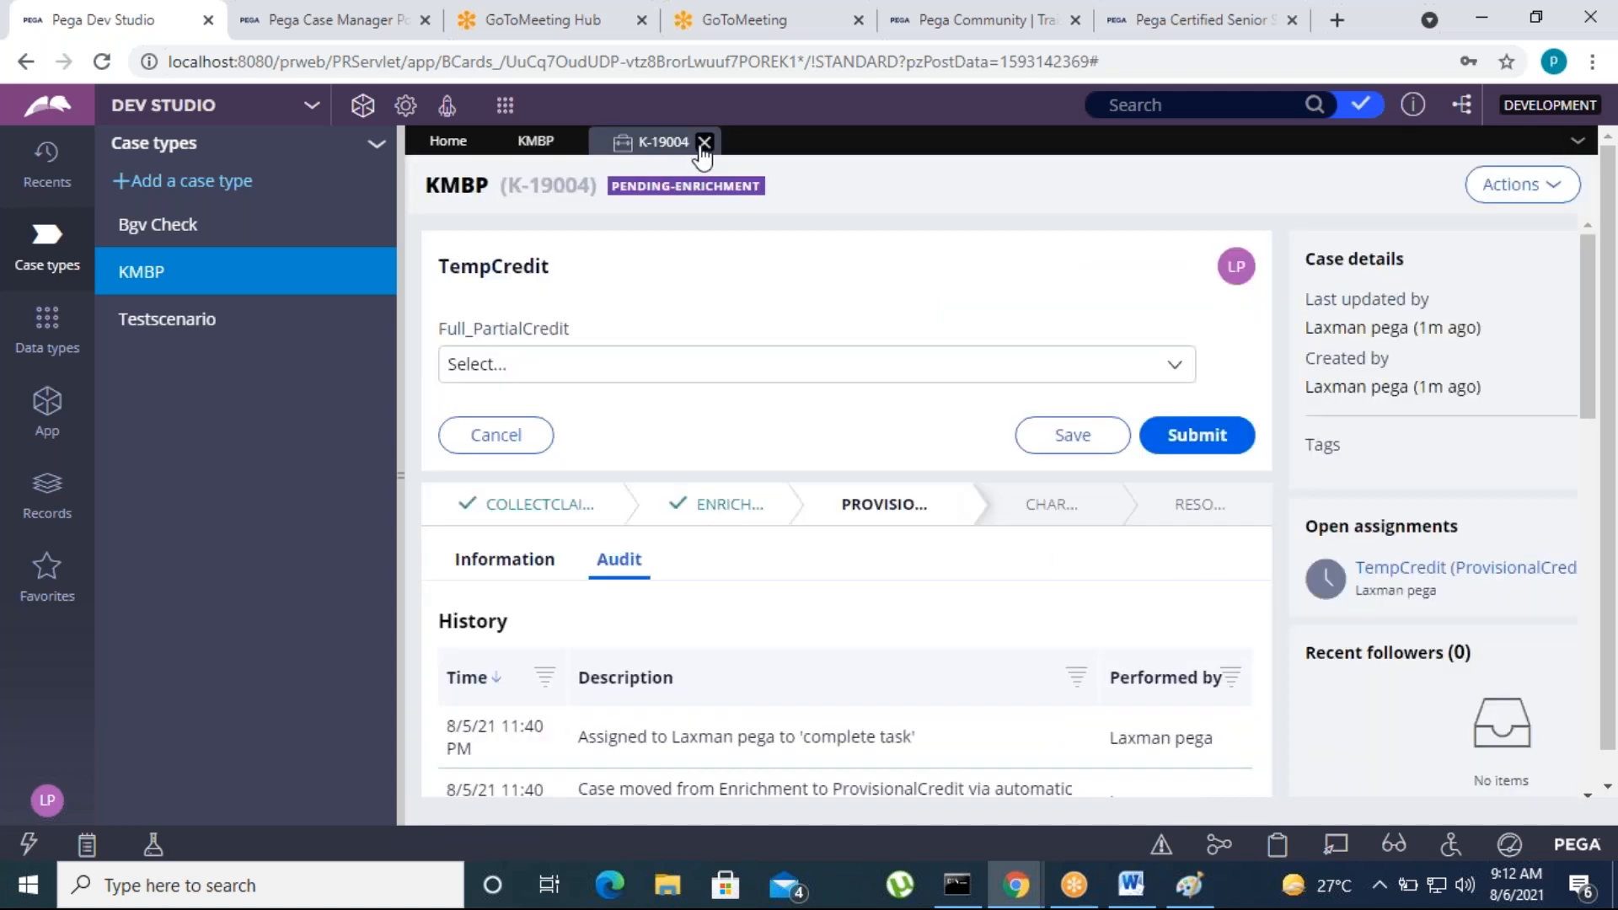
left_click(704, 144)
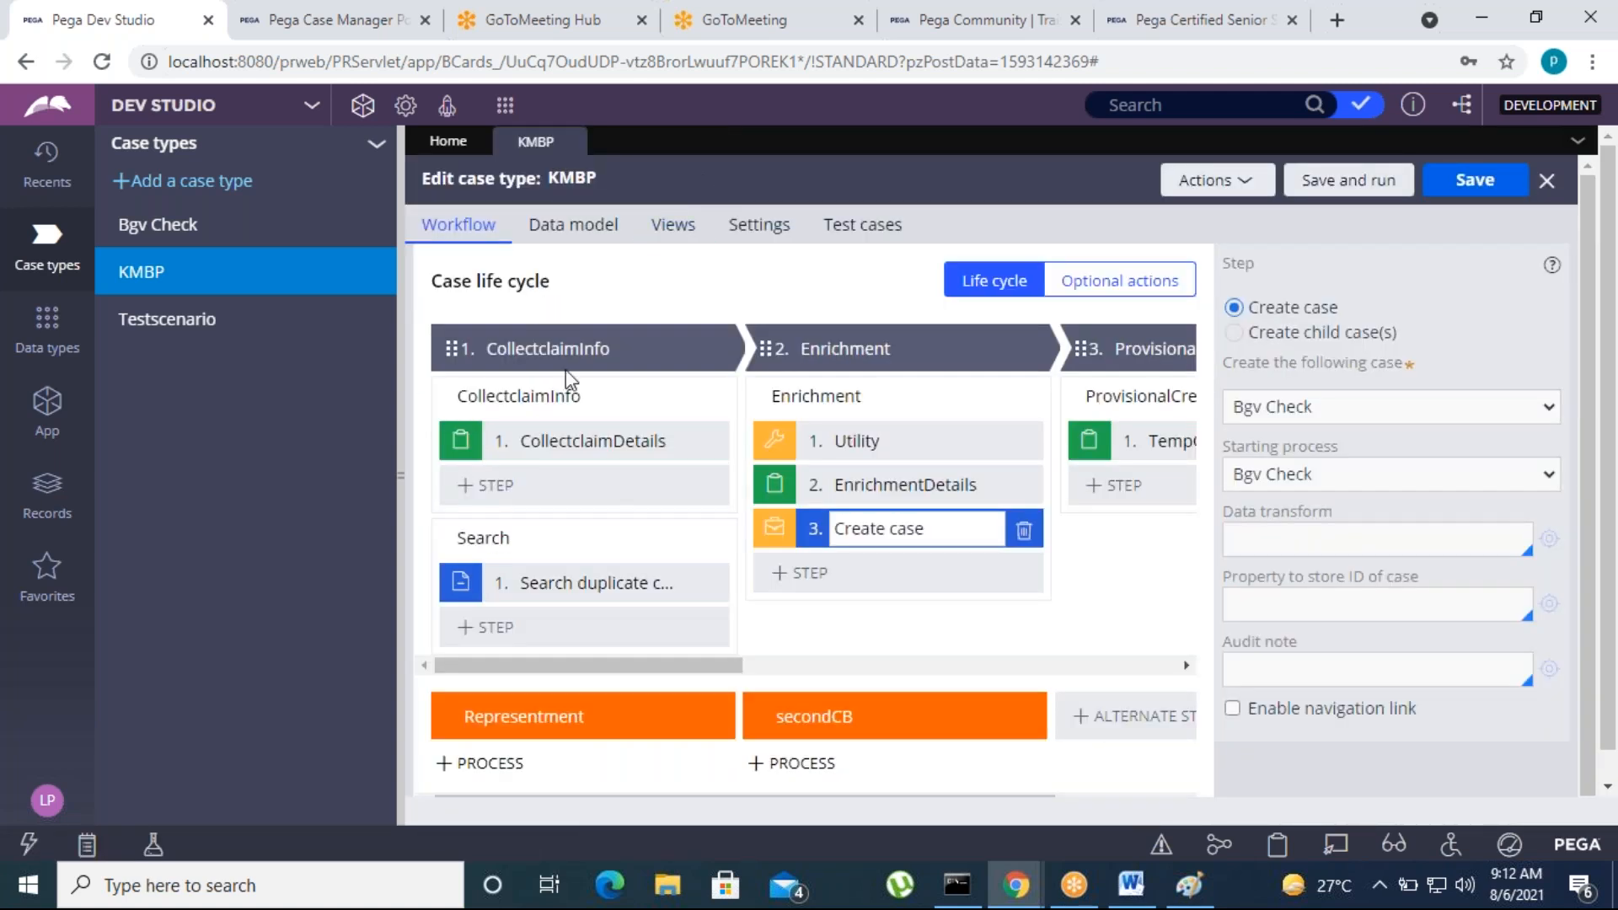
left_click(278, 16)
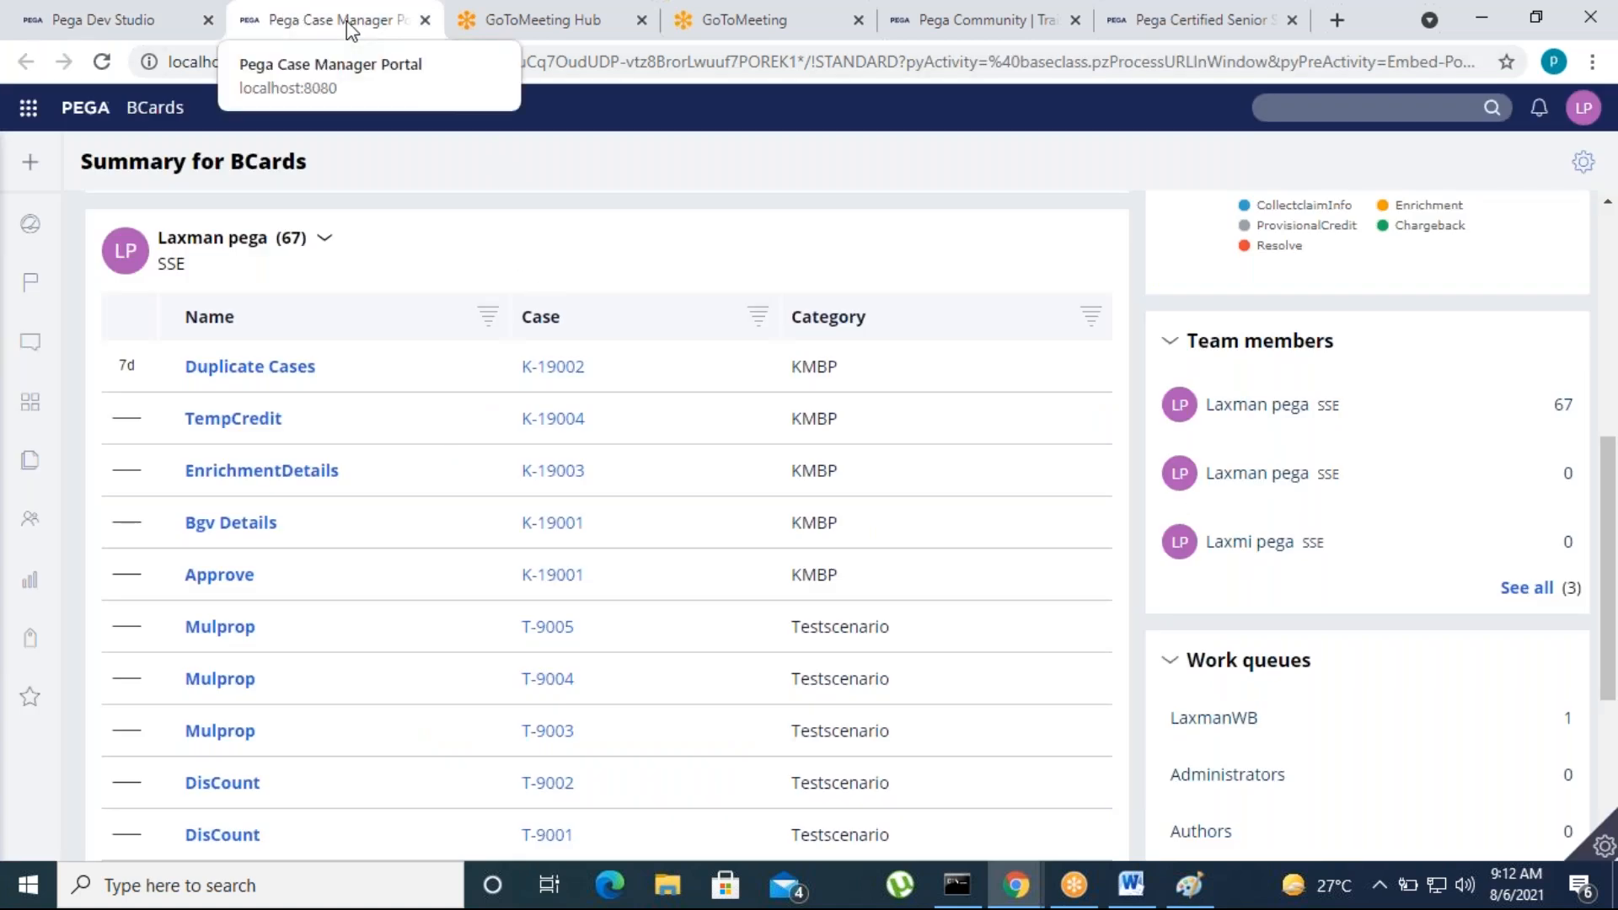
right_click(350, 26)
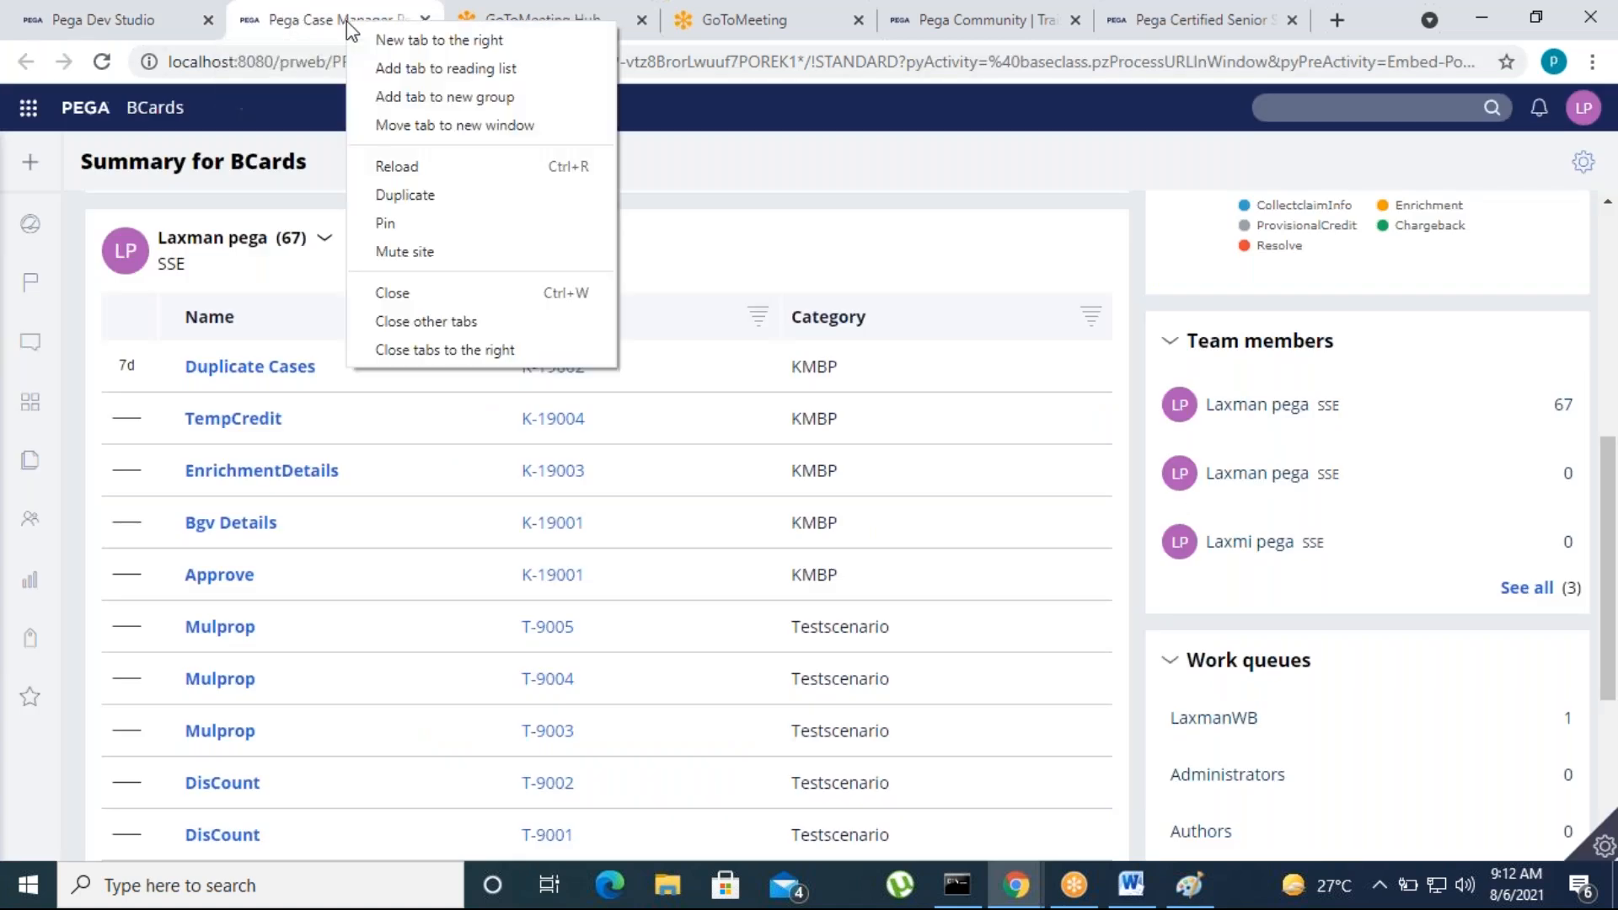
left_click(145, 21)
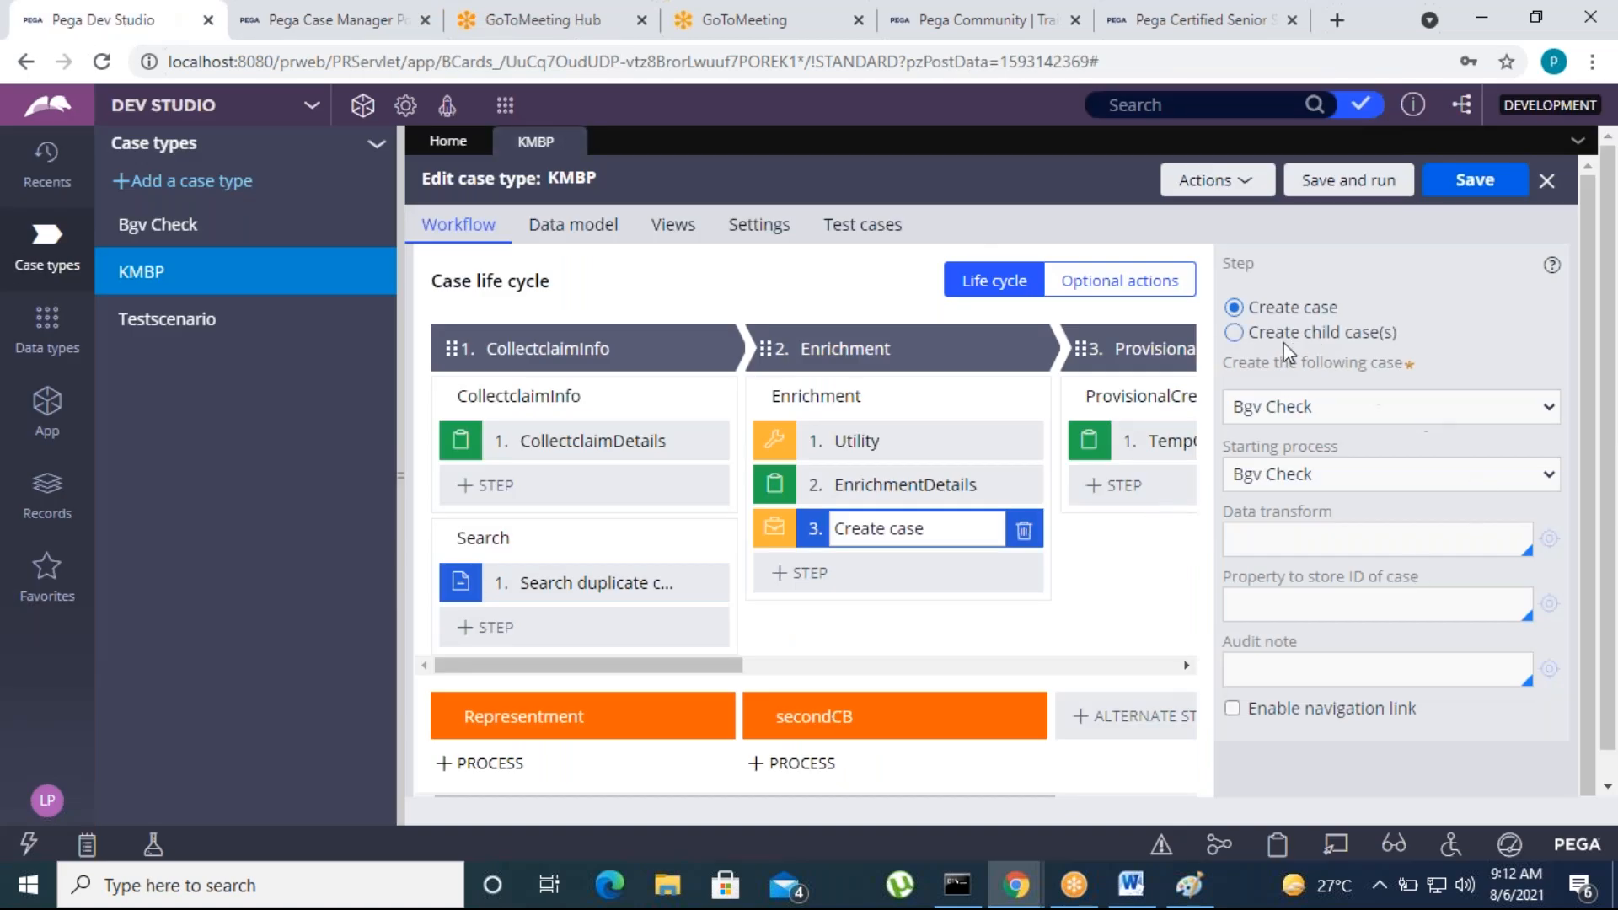
Select Bgv Check as both the case to create and the starting process of Enrichment's Create case step
left_click(1382, 413)
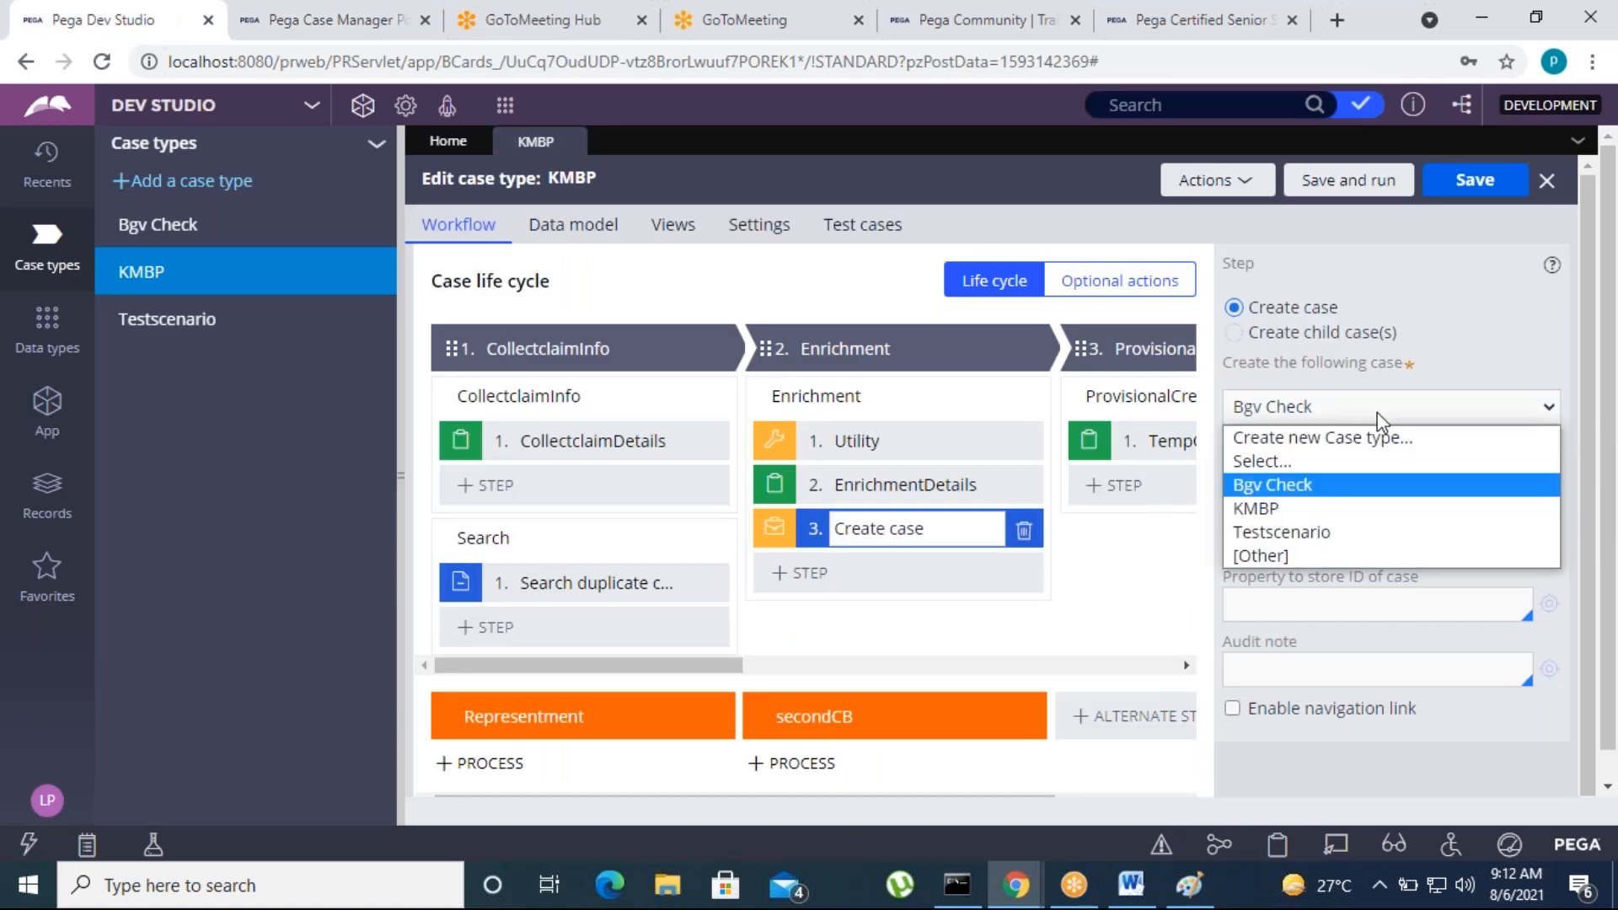
left_click(1309, 484)
left_click(1302, 477)
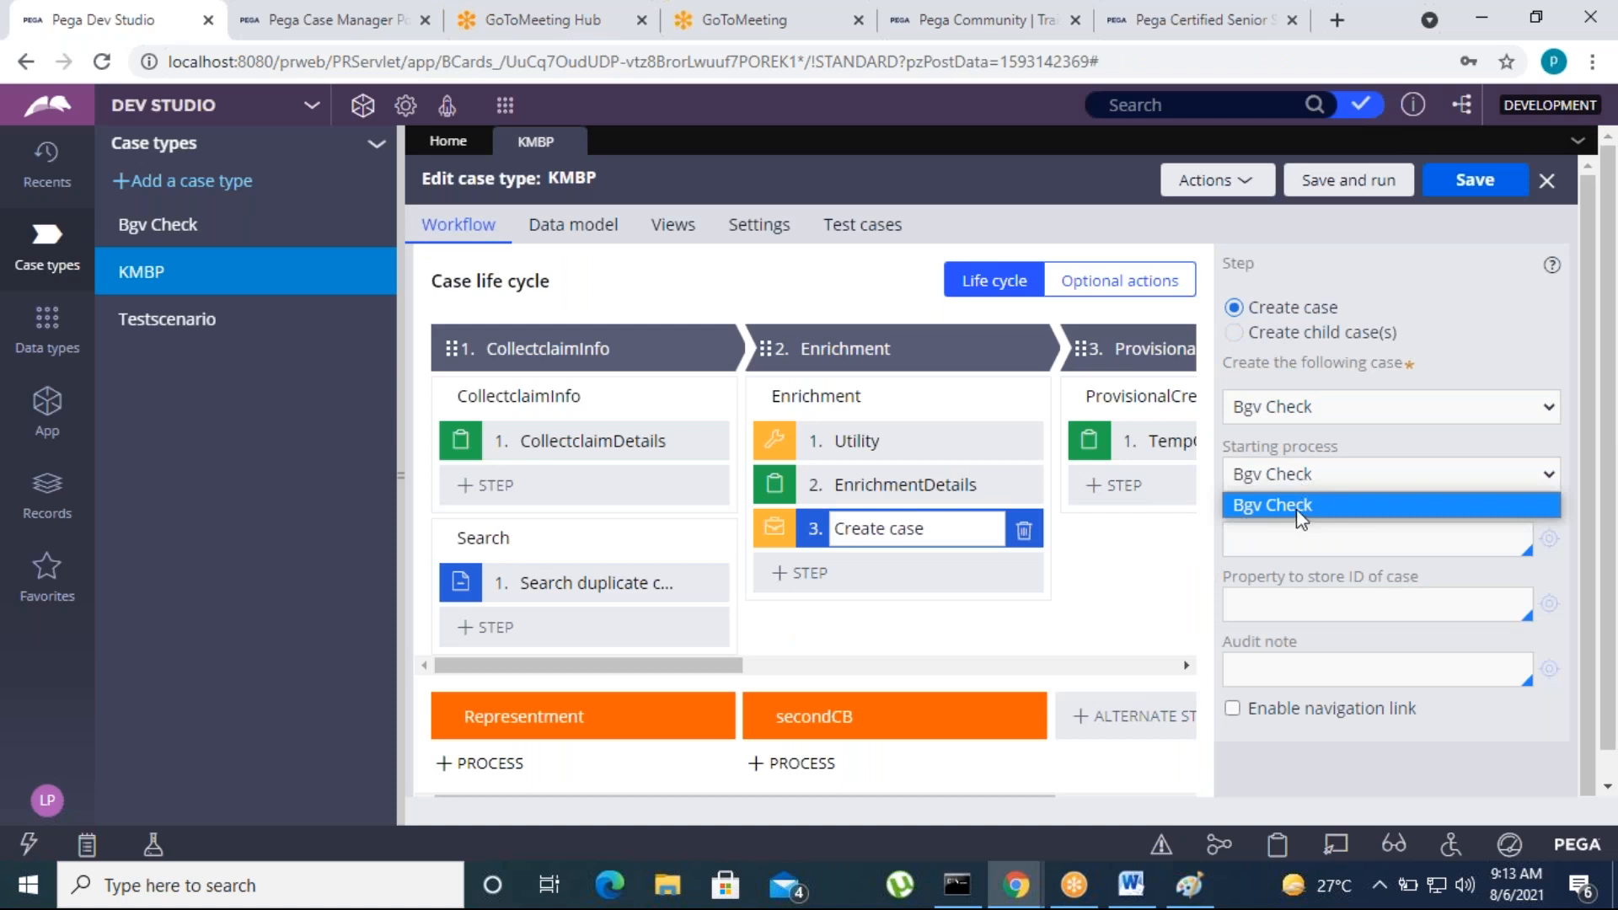
left_click(1304, 505)
scroll(1245, 734, "down", 1)
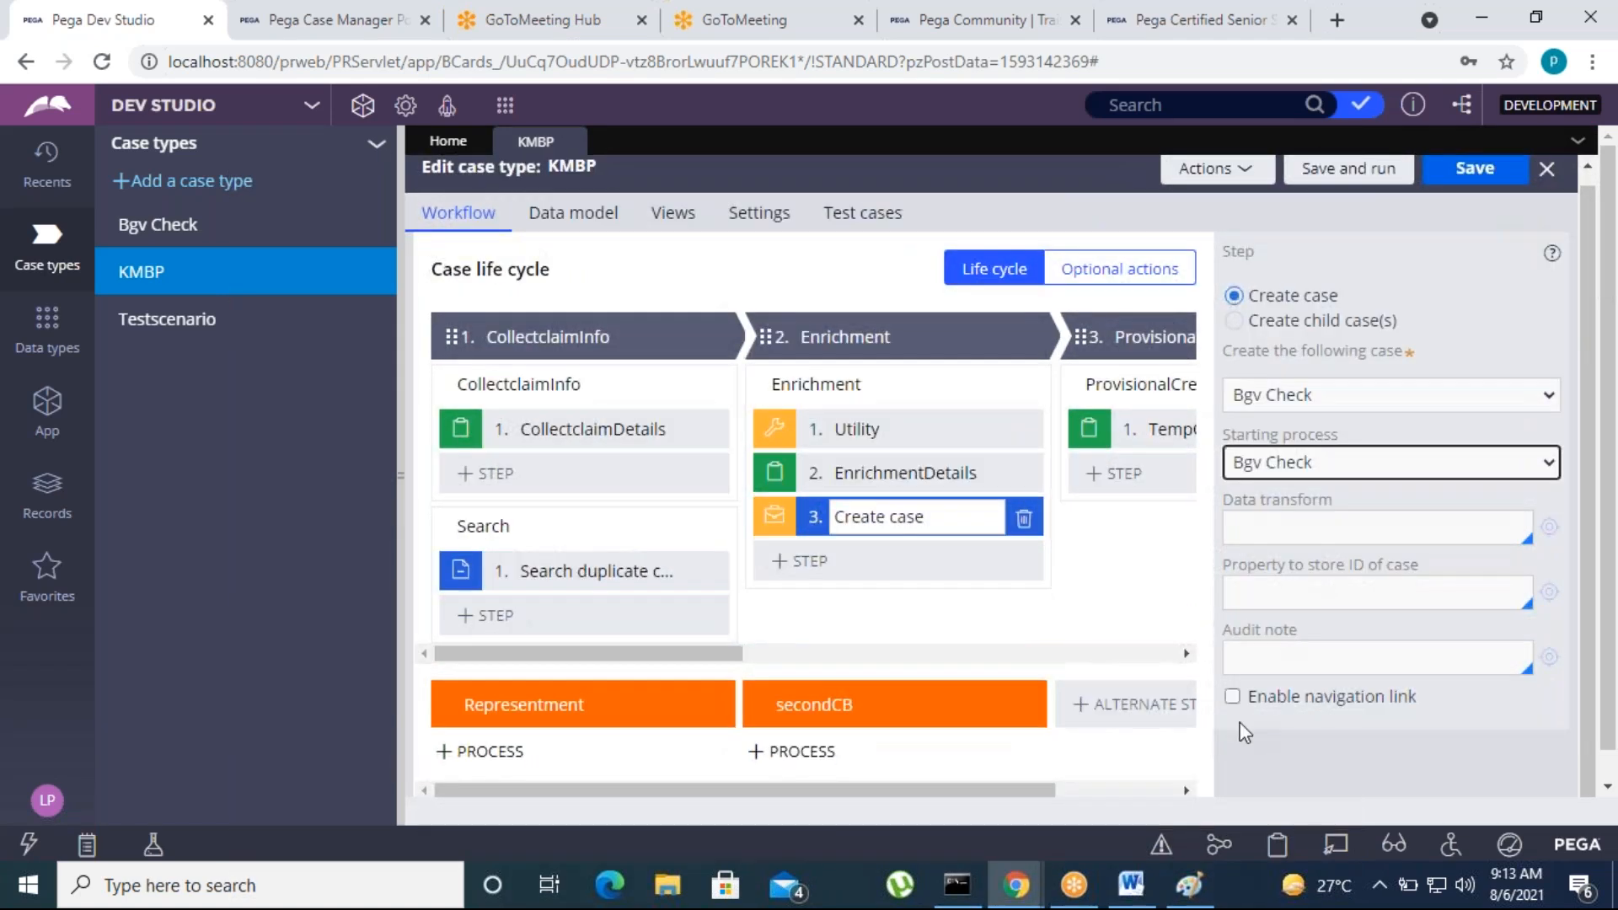
left_click(993, 600)
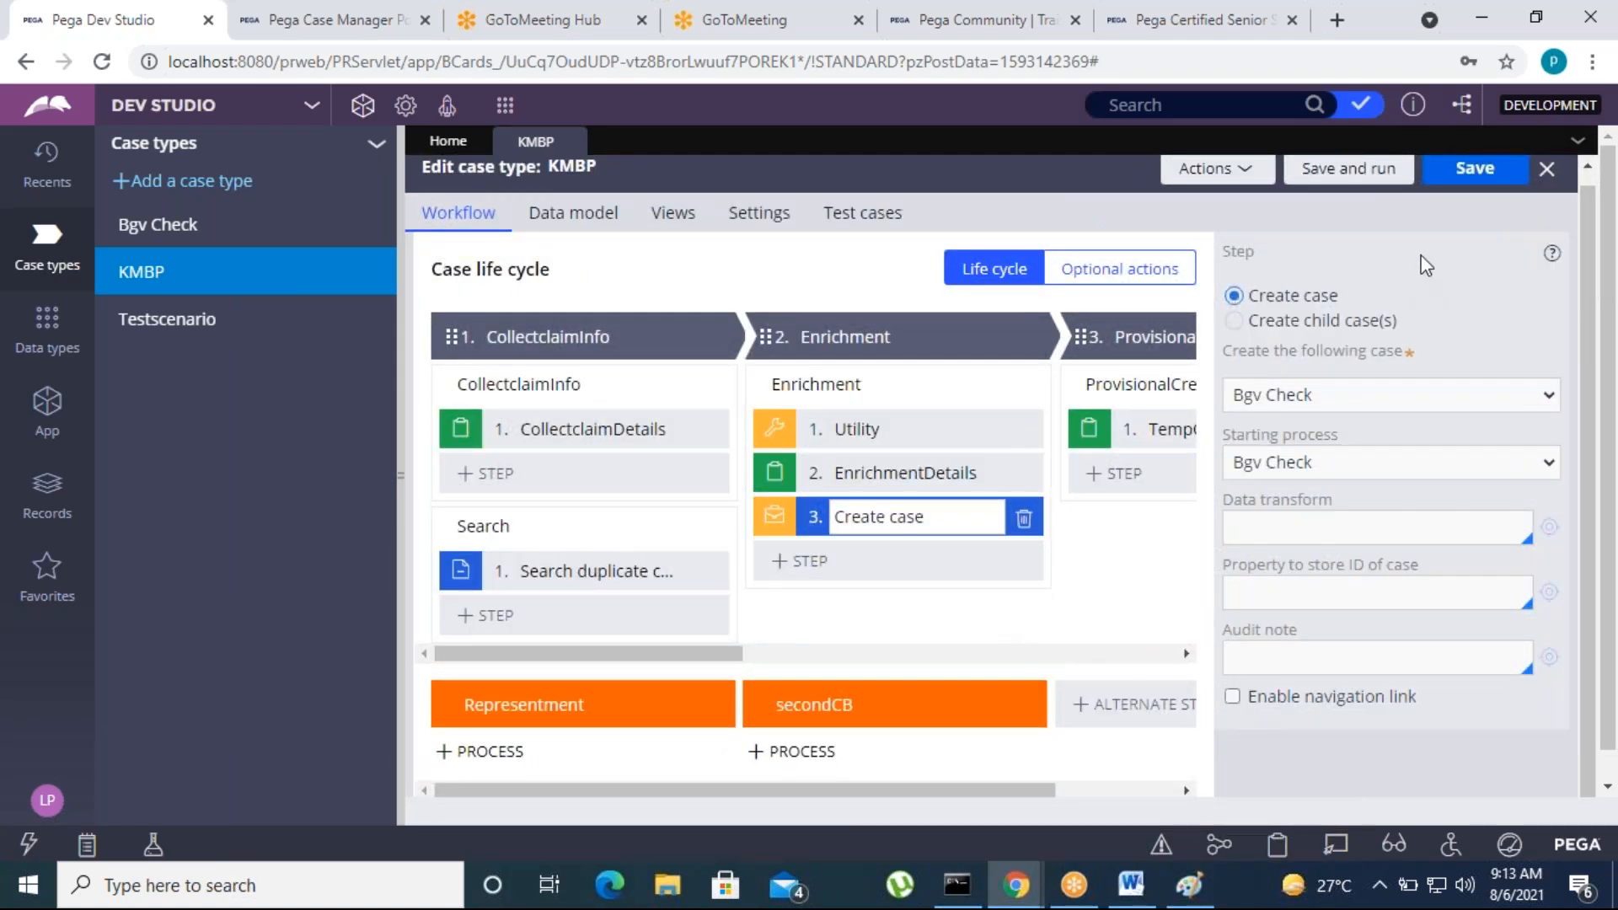
Save the KMBP case type and run it to start a new case
left_click(1475, 168)
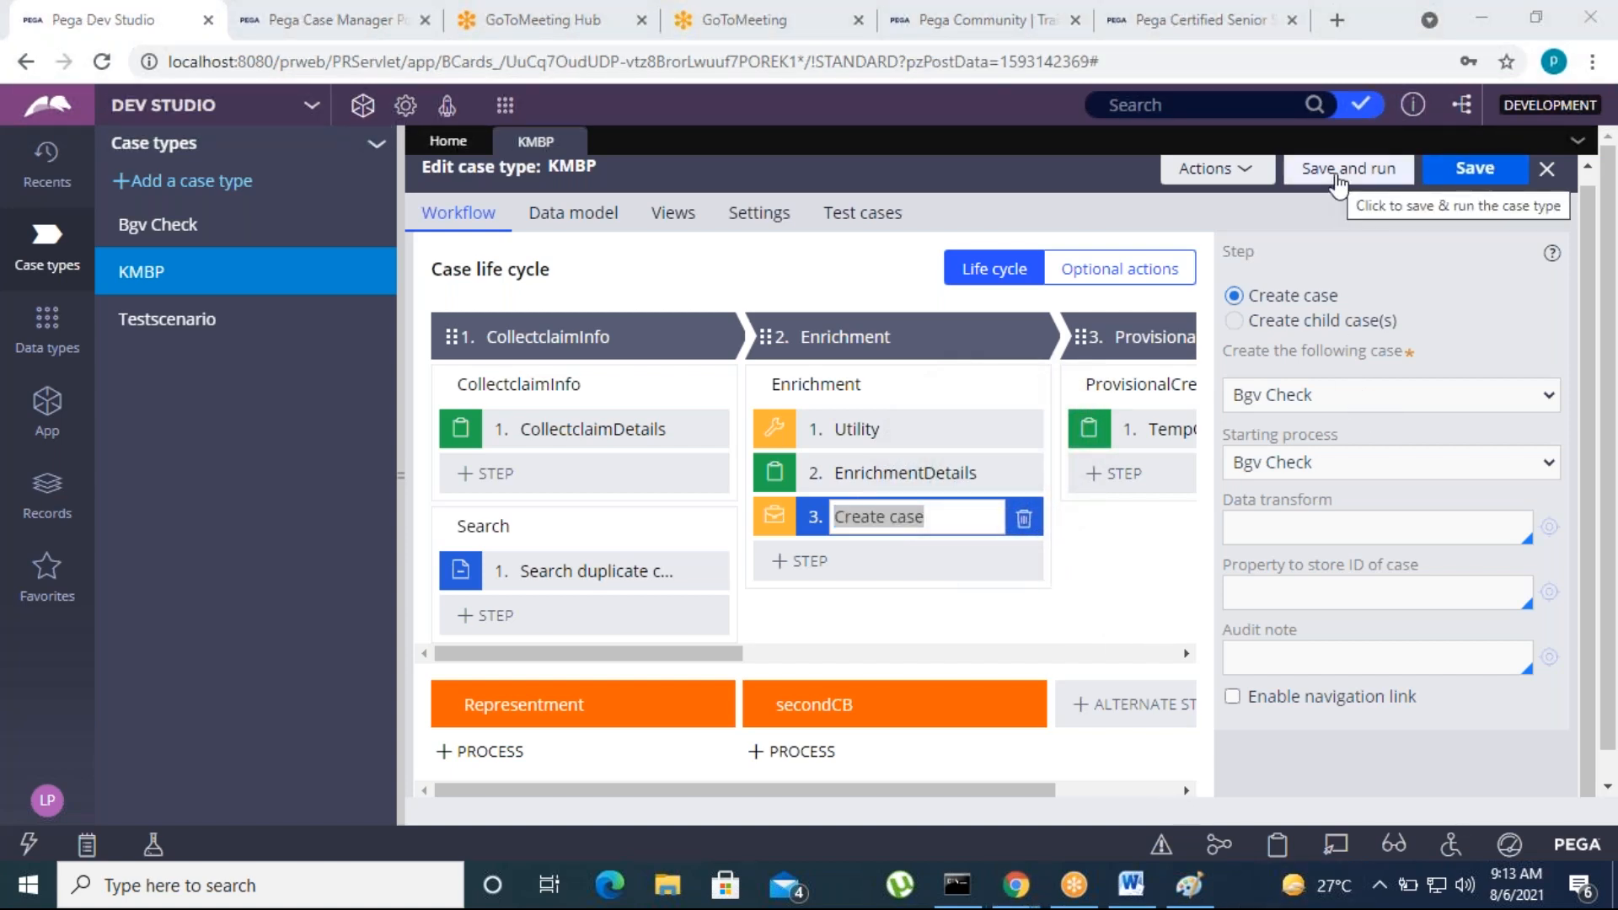
left_click(1337, 181)
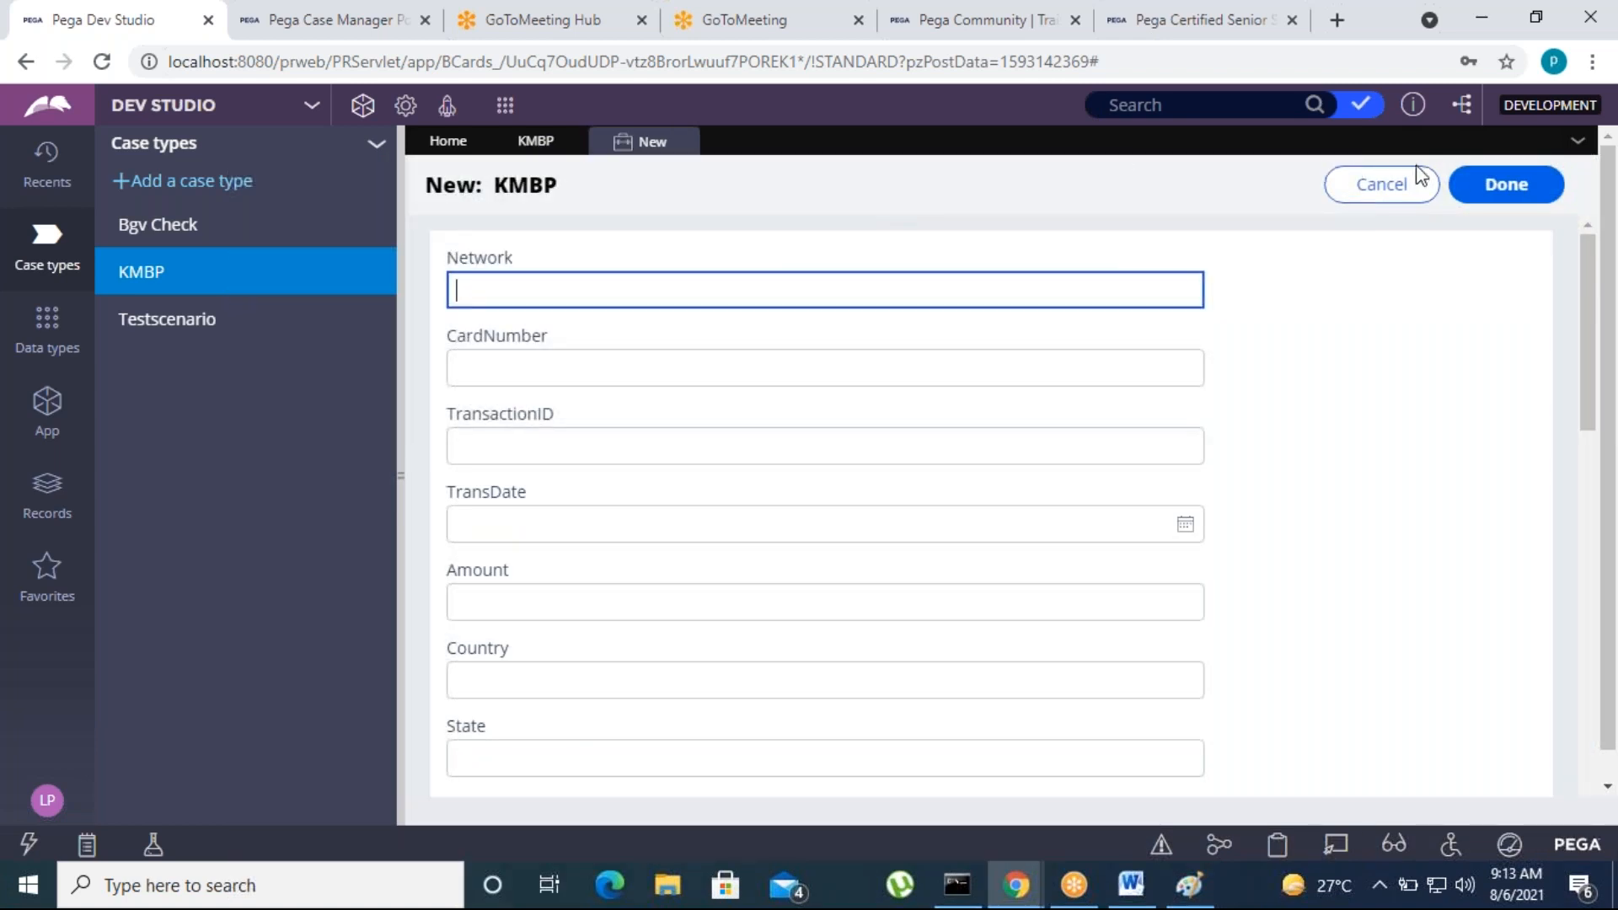
left_click(1485, 185)
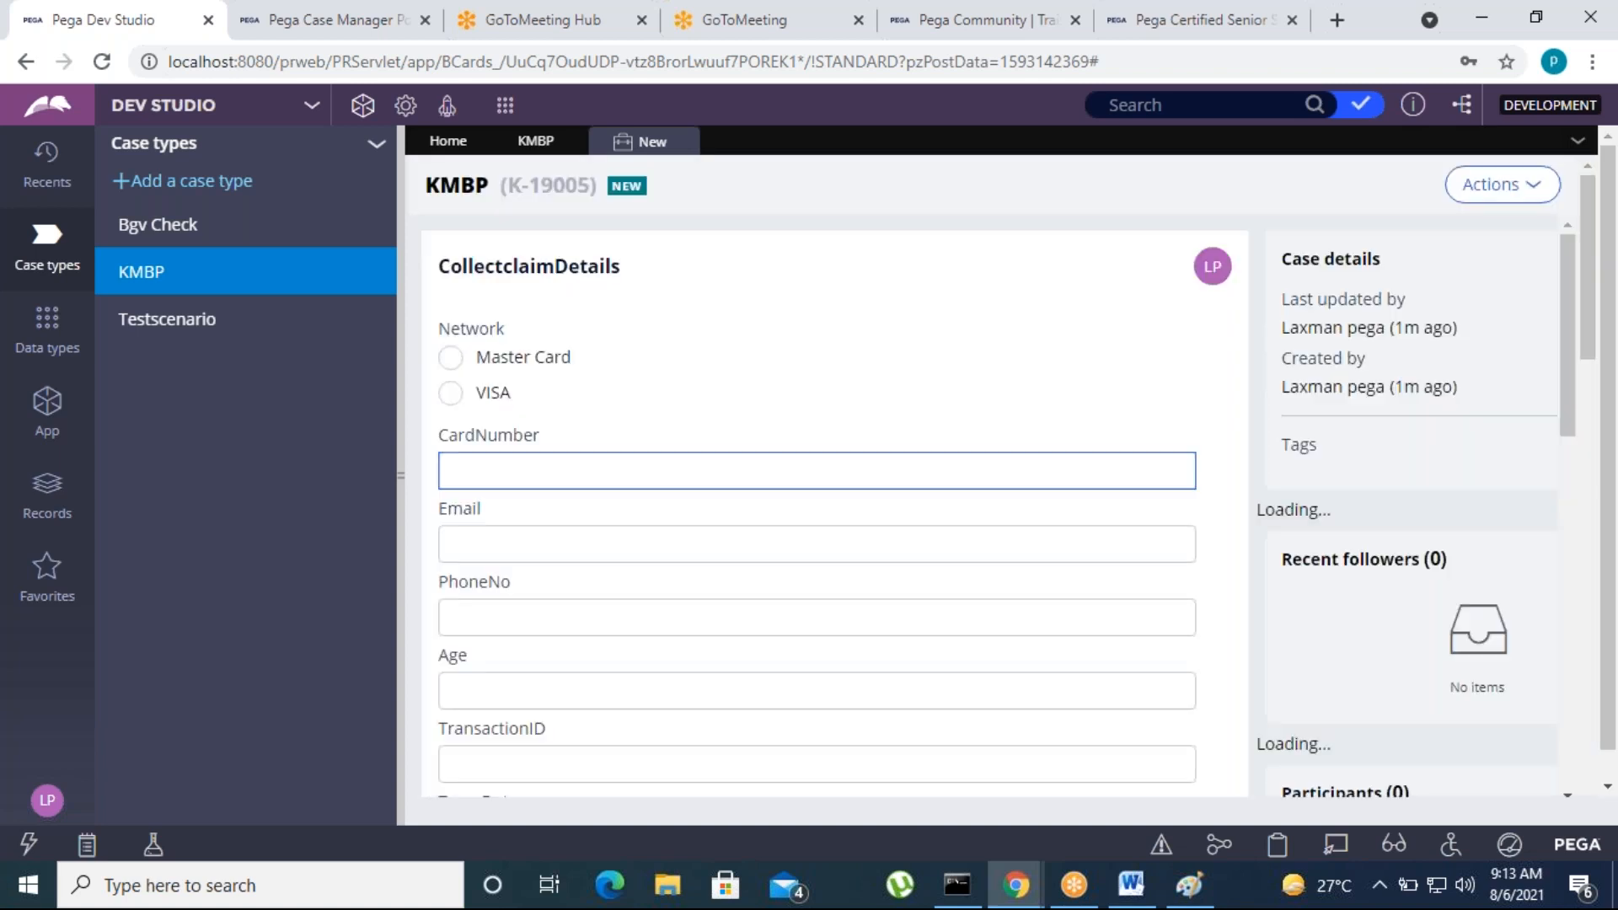
Choose Master Card as the network and enter the card number in the new case's CollectclaimDetails form
left_click(451, 358)
left_click(498, 465)
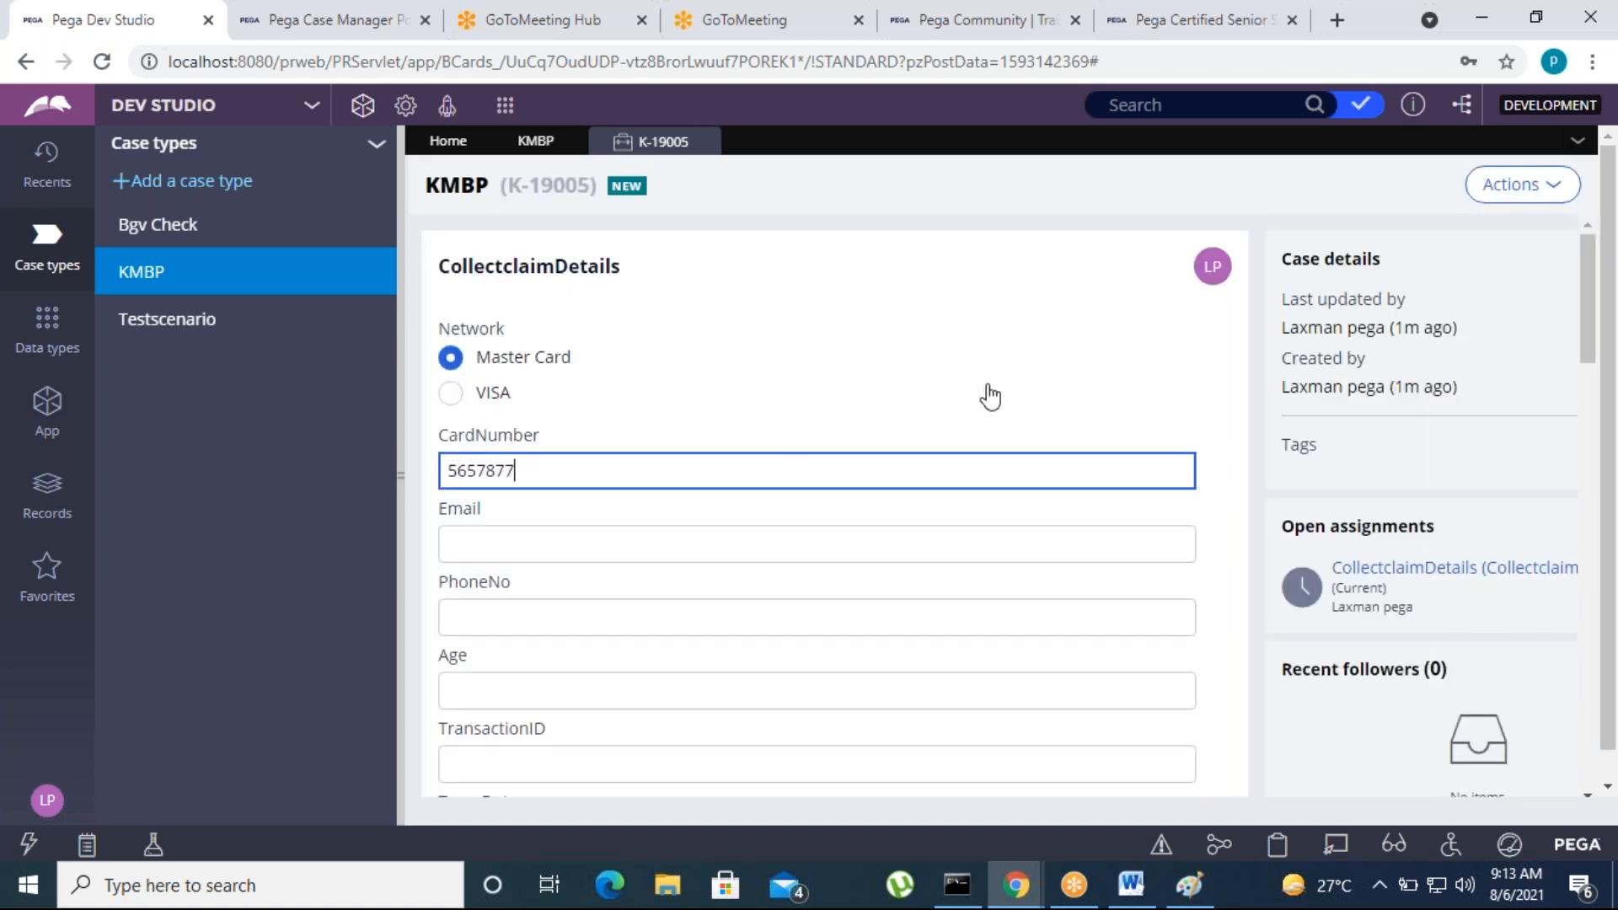
left_click(452, 392)
left_click(485, 364)
scroll(578, 635, "down", 8)
left_click(455, 615)
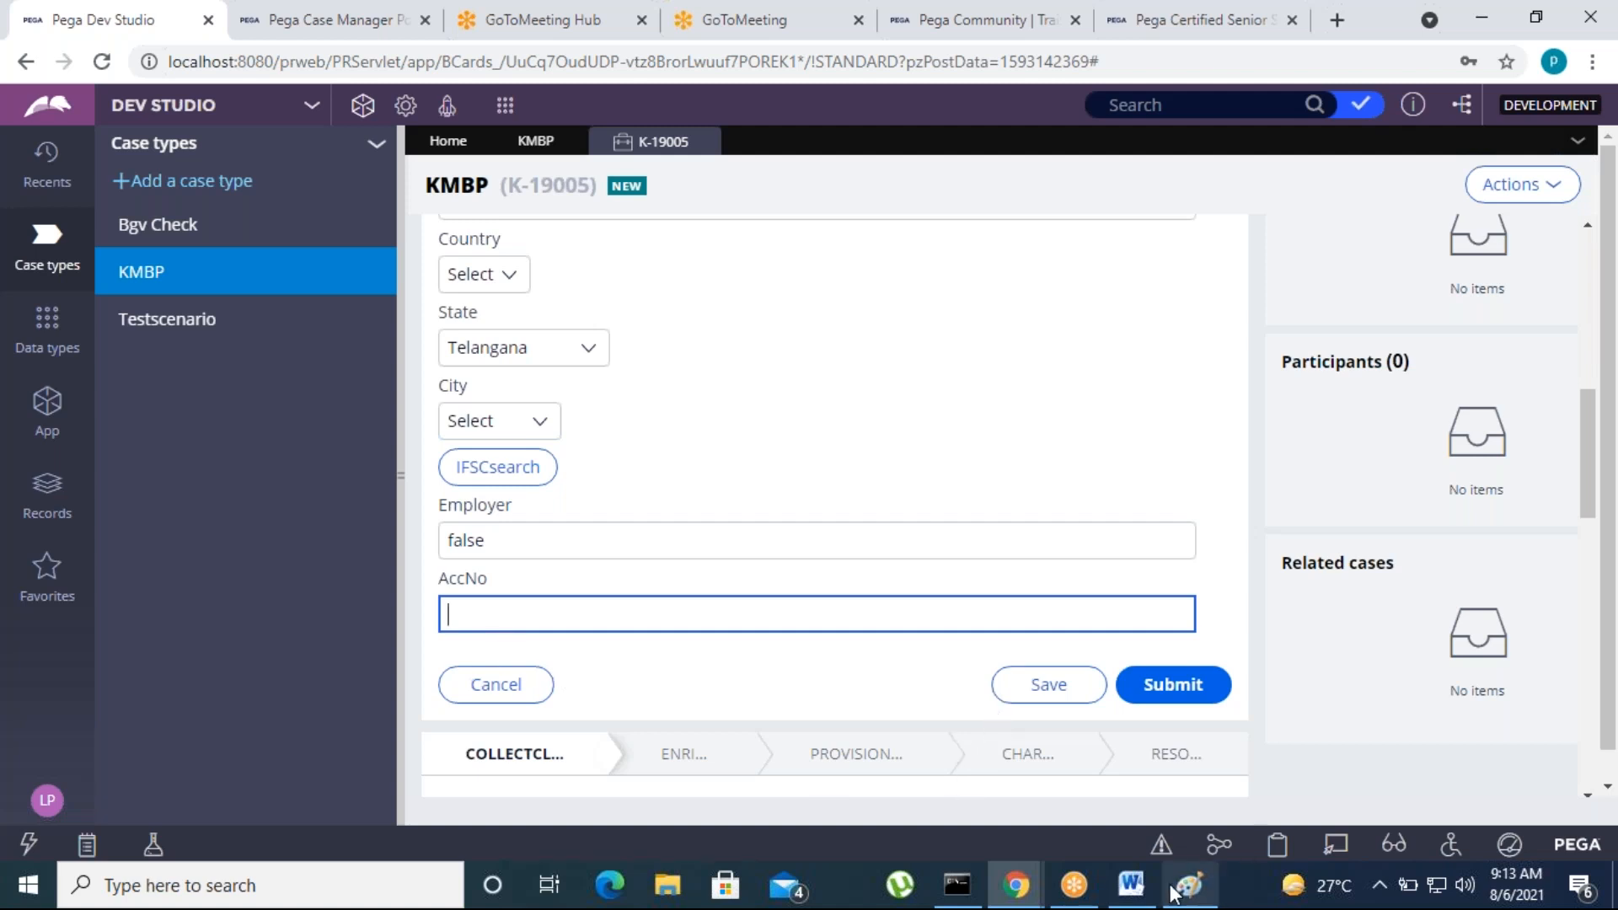
Bring up the Tracer window, clear its traced events, and minimize it
left_click(1073, 887)
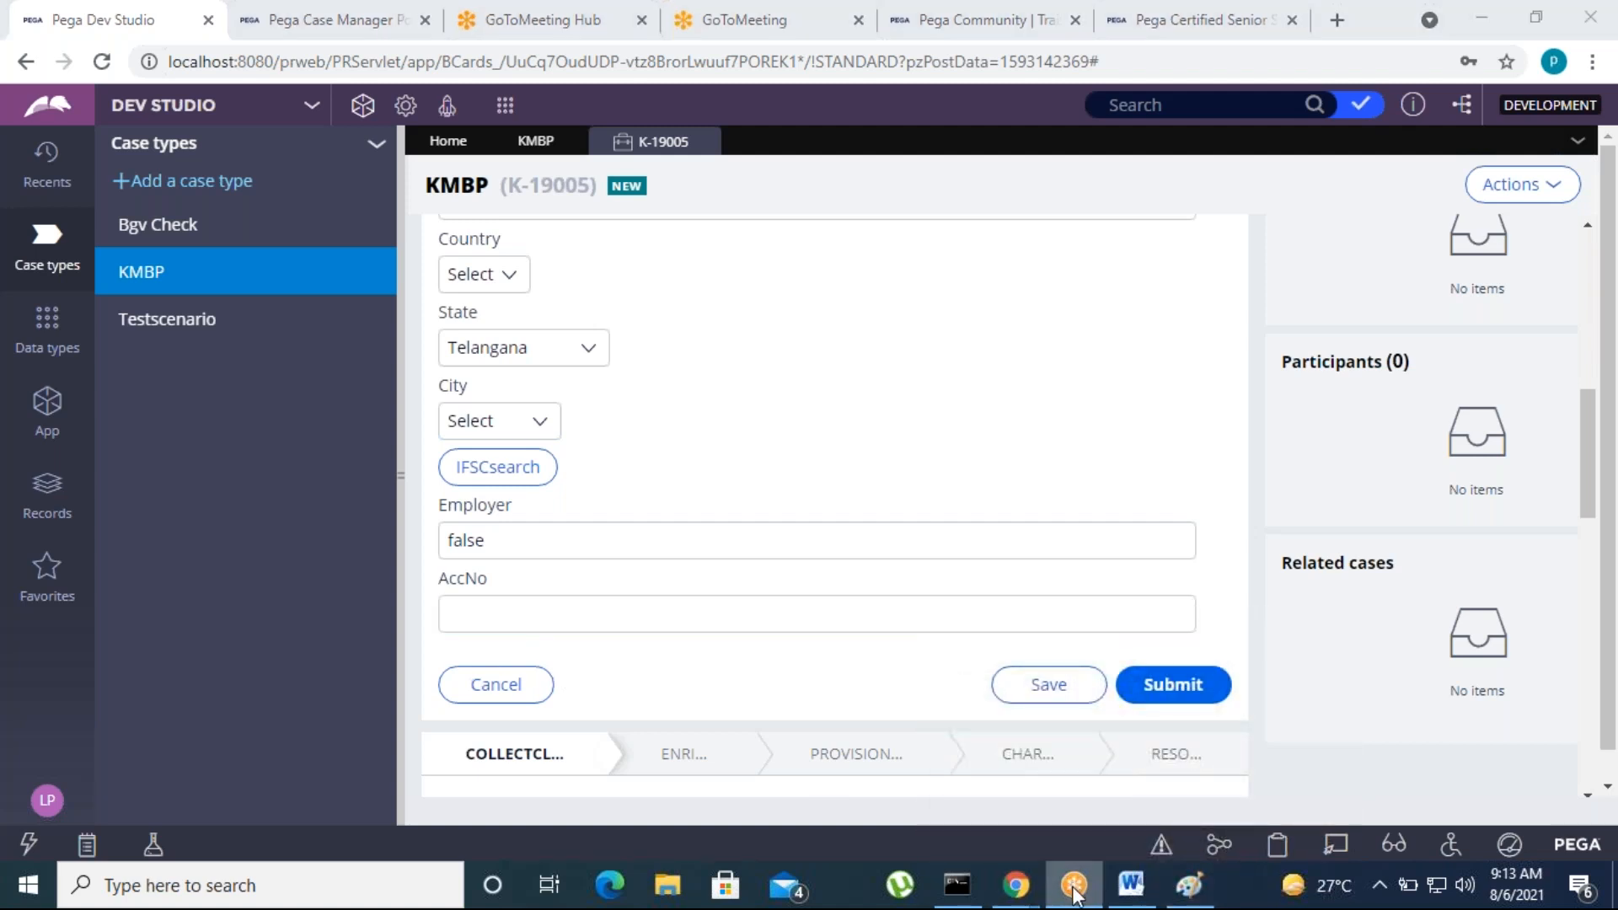
left_click(1020, 890)
left_click(1087, 815)
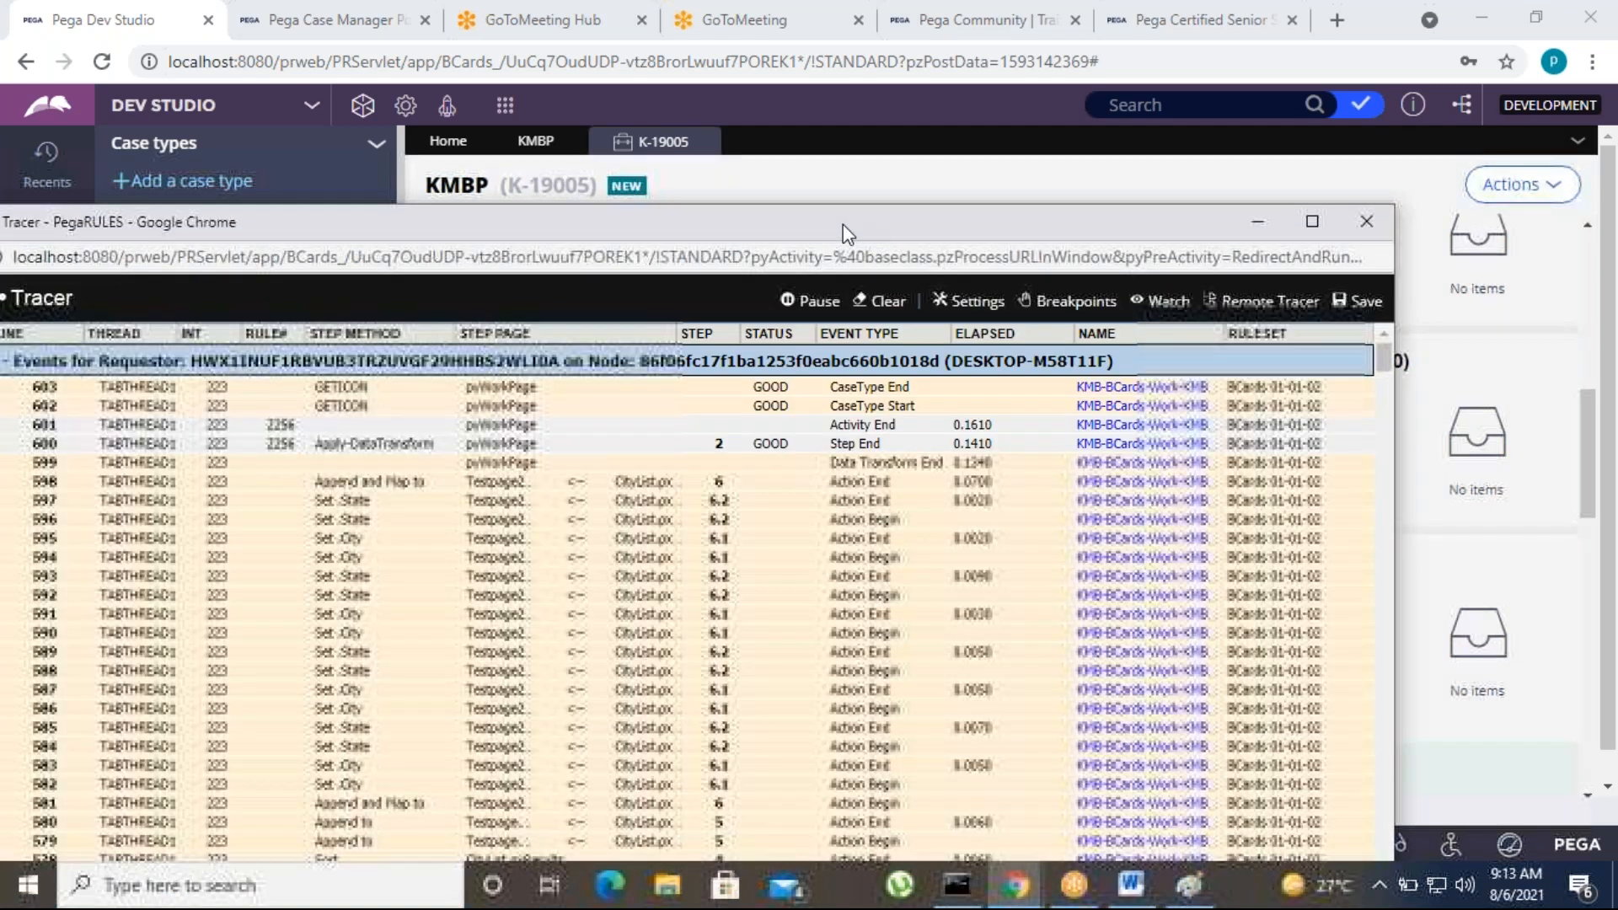
left_click_drag(843, 224, 1075, 151)
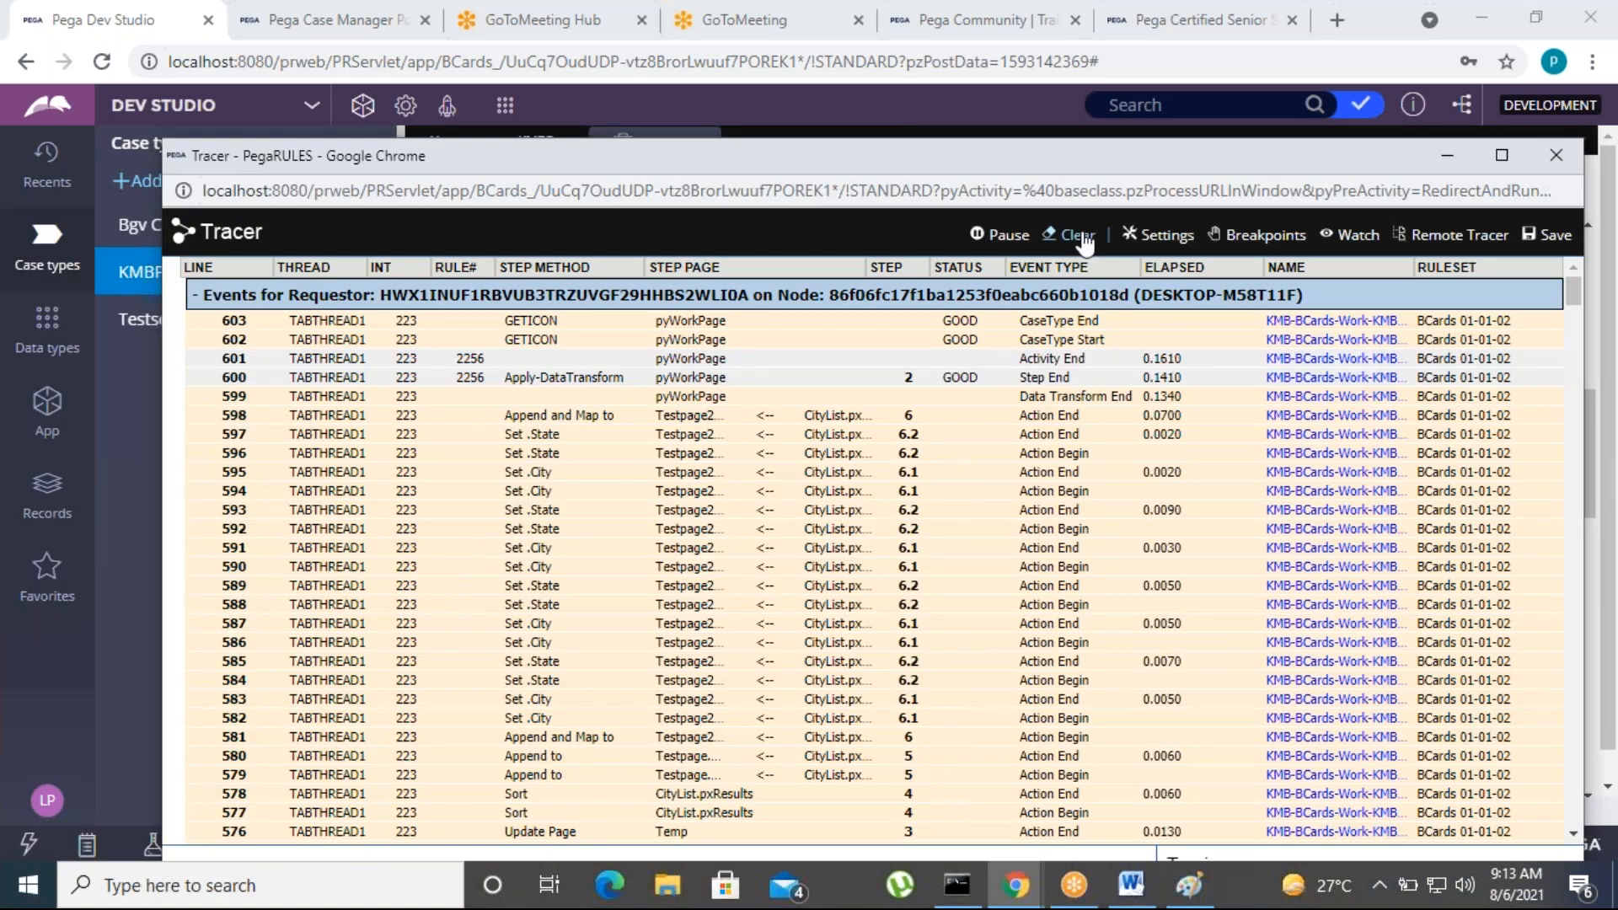
left_click(1078, 237)
left_click(1447, 157)
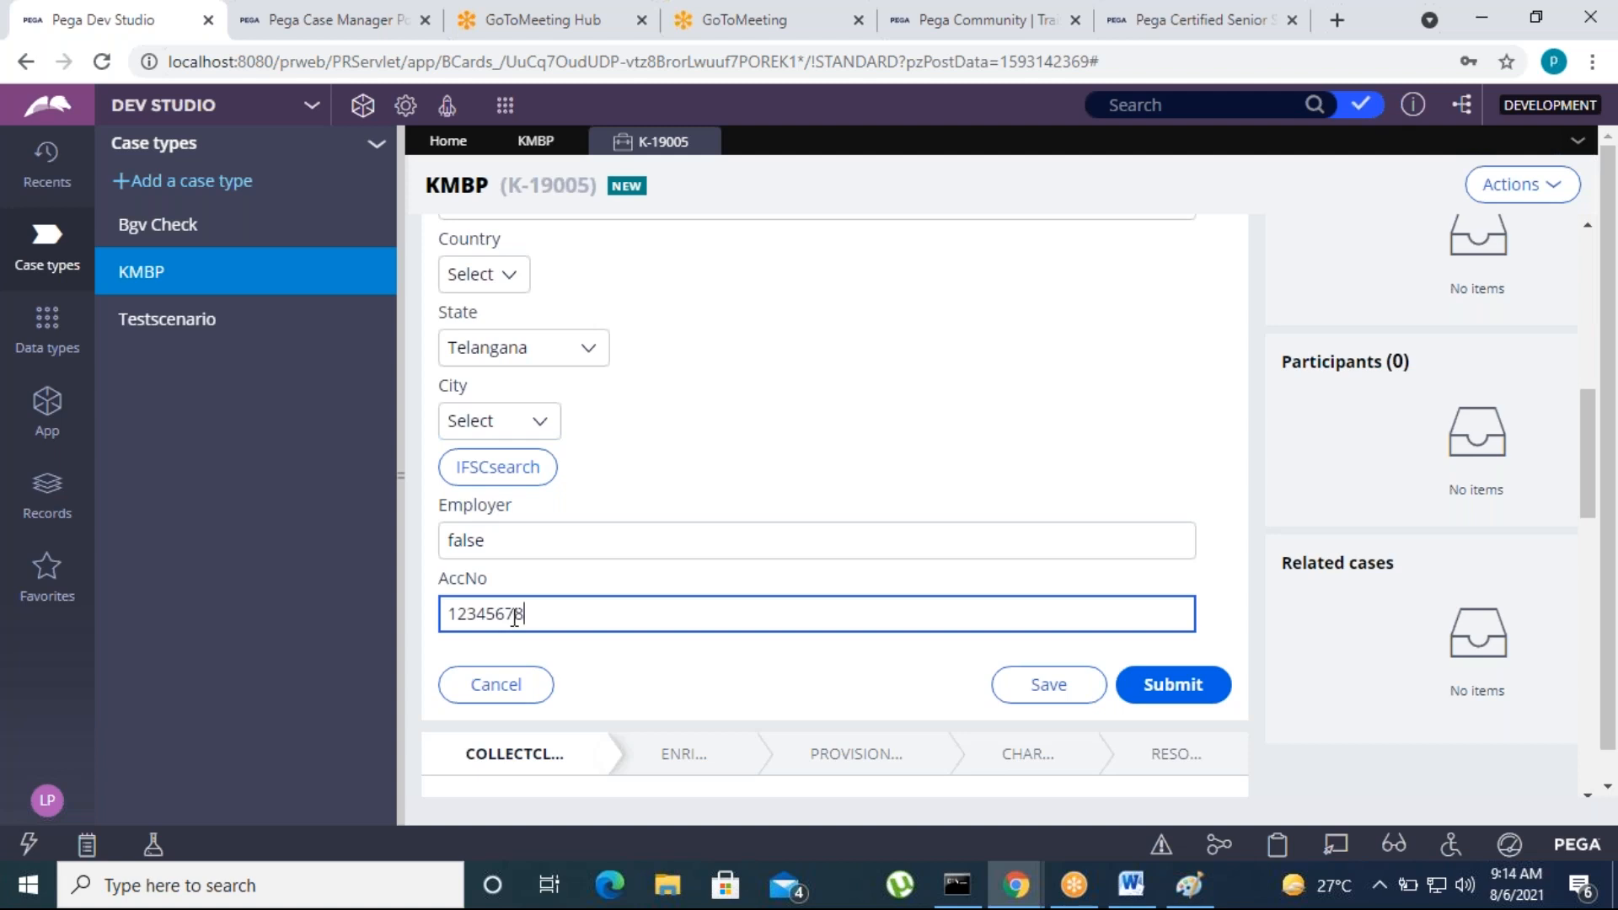
Enter the account number in the AccNo field and submit the CollectclaimDetails assignment
left_click(517, 615)
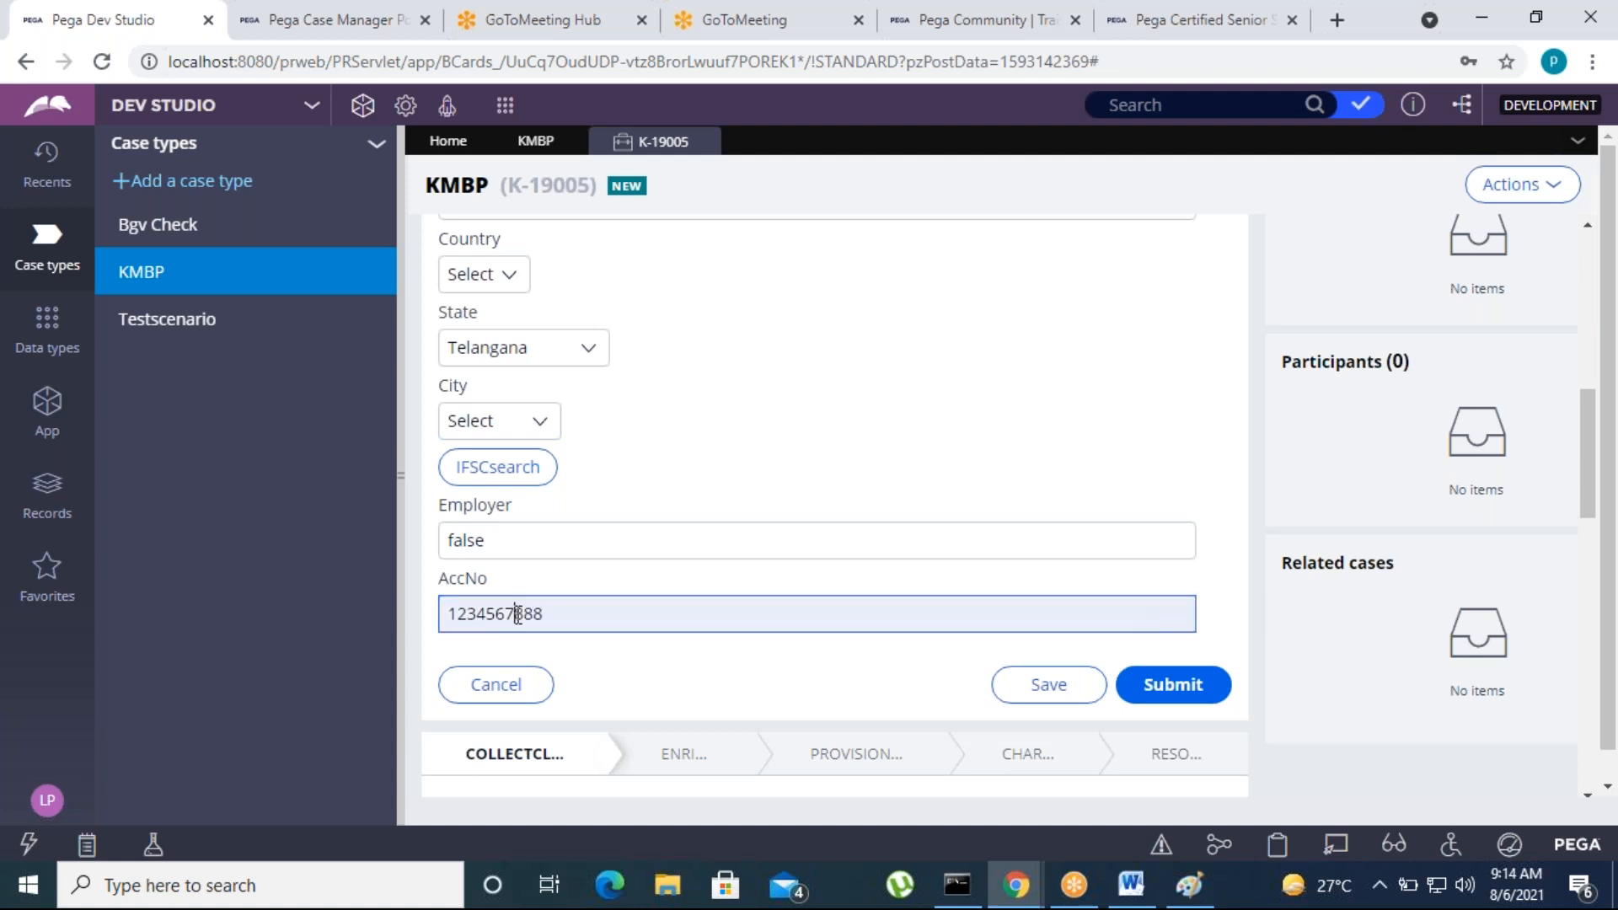
left_click(488, 615)
left_click(1149, 696)
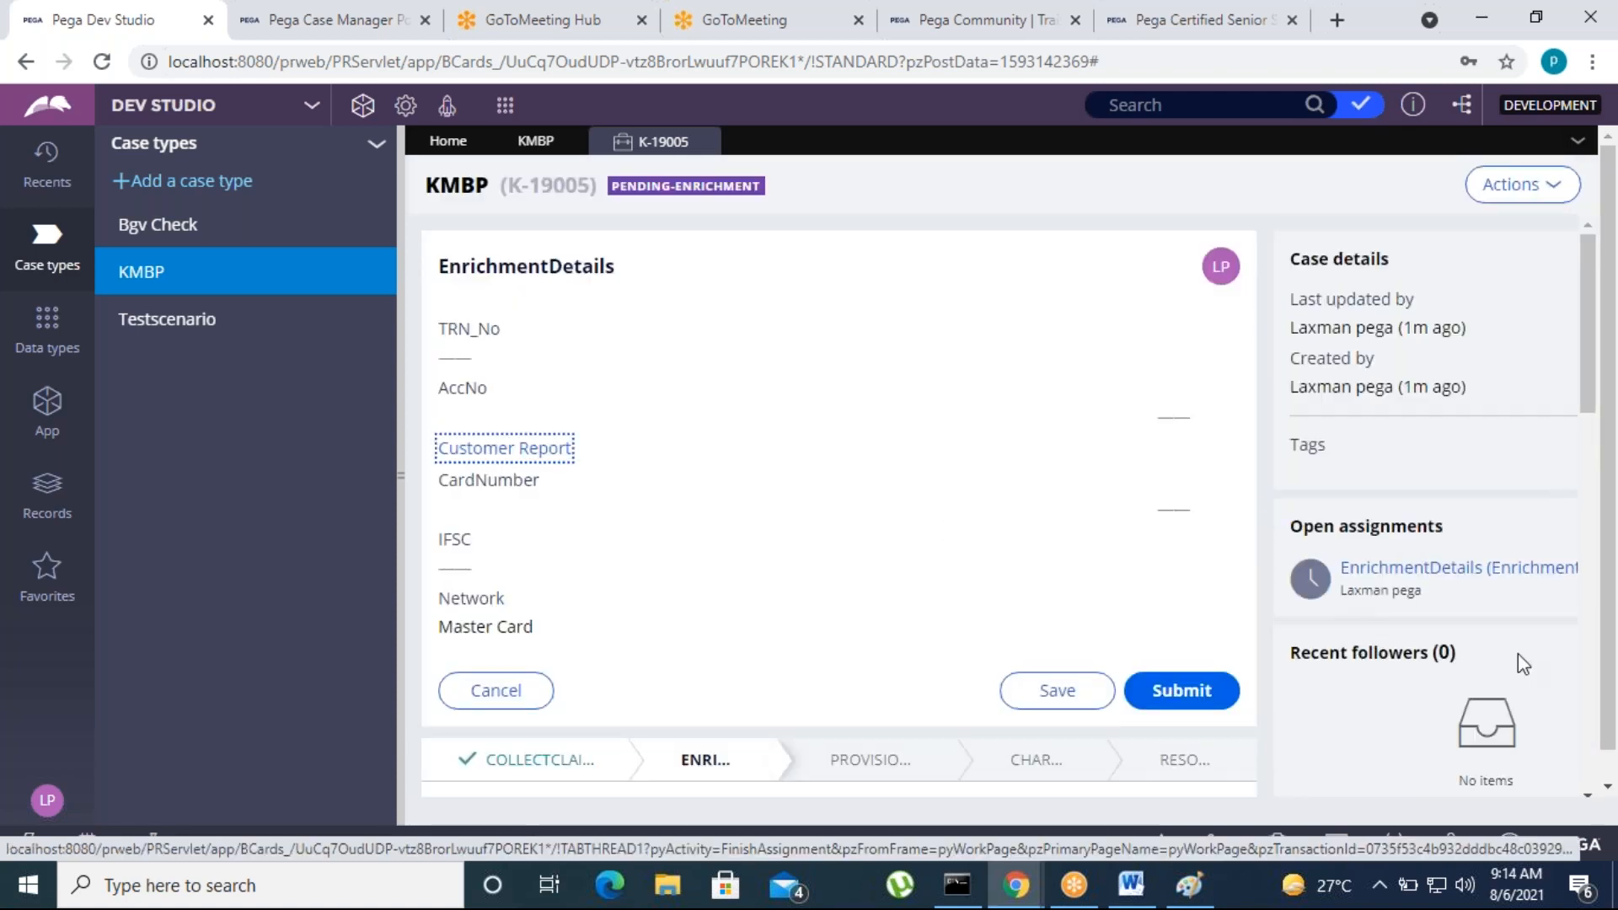
Examine the audit history and case narrative of the KMBP case at EnrichmentDetails
scroll(913, 621, "down", 4)
left_click(632, 467)
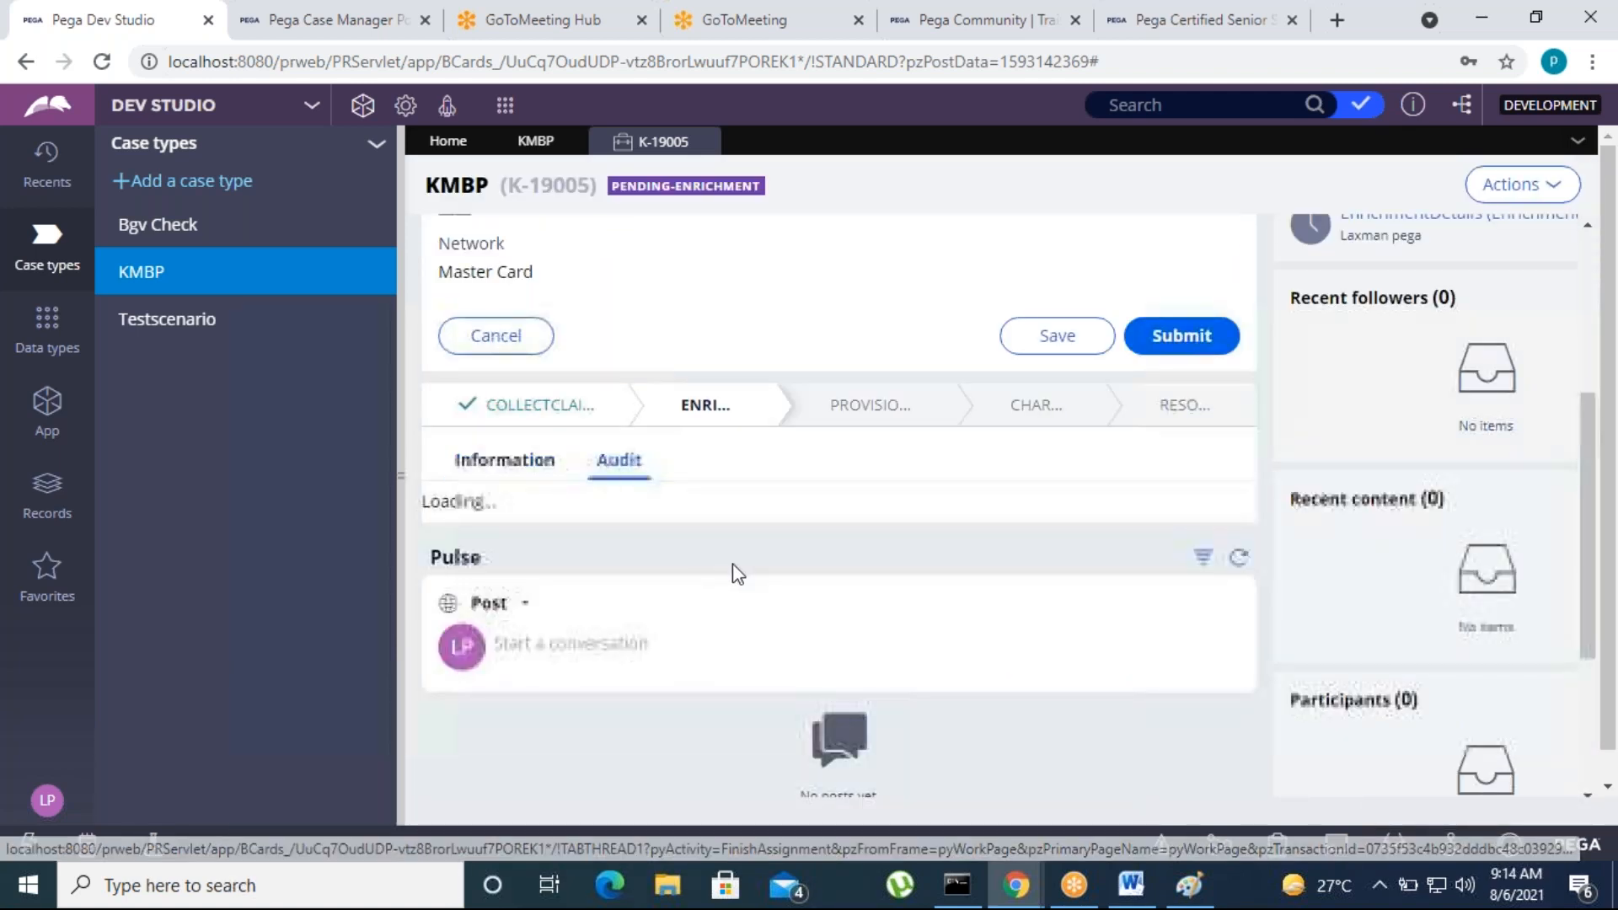
scroll(654, 745, "down", 5)
scroll(753, 733, "down", 4)
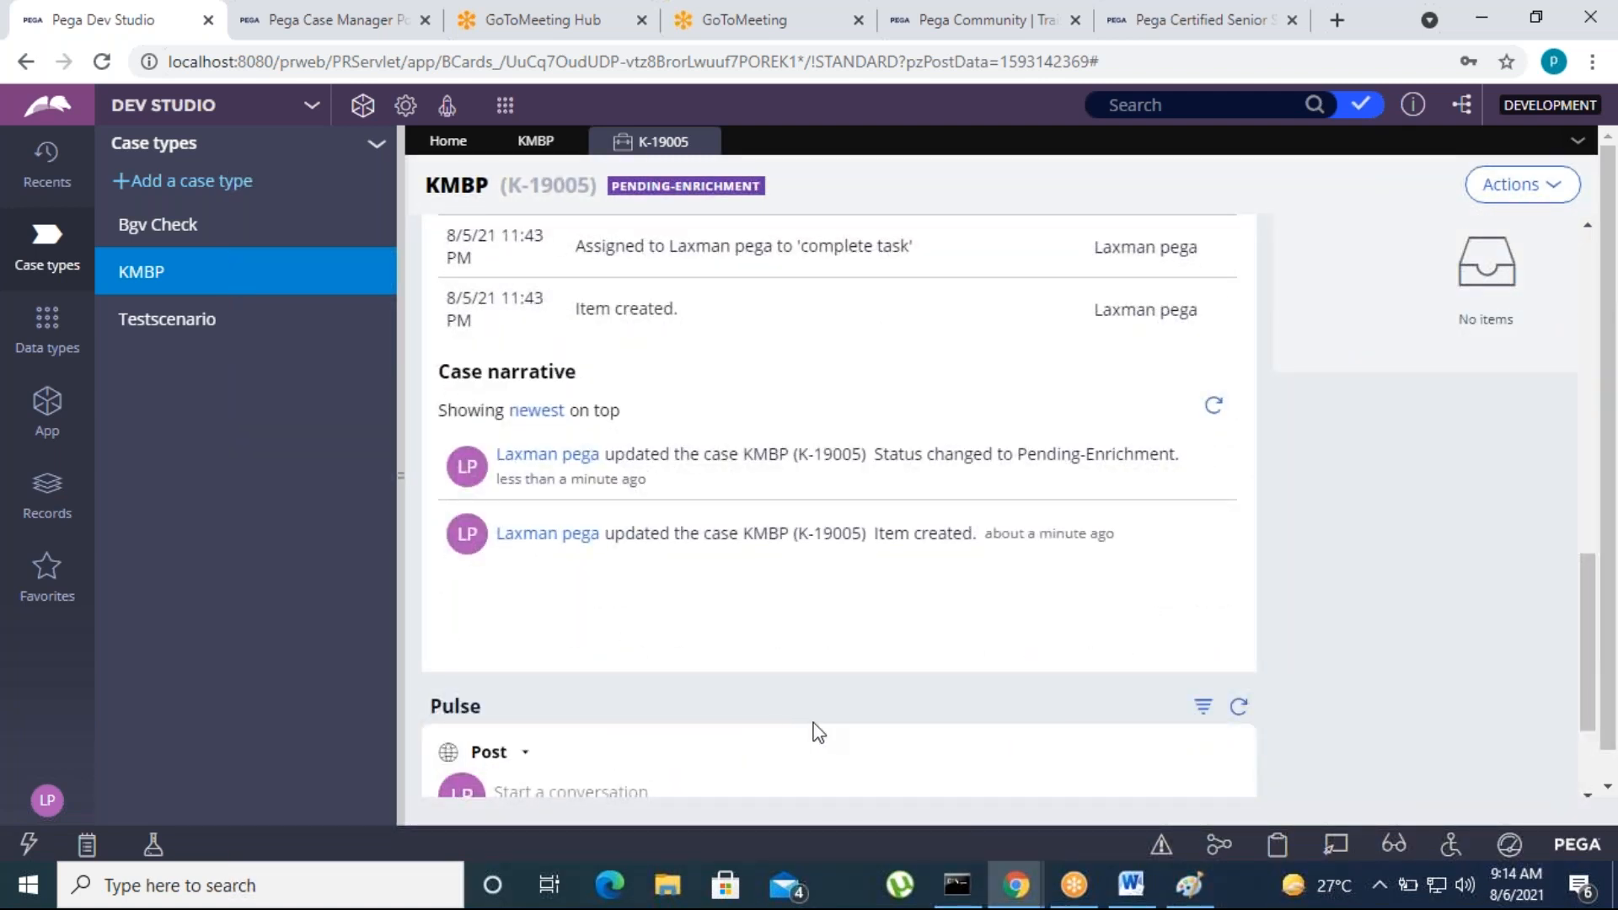
left_click_drag(605, 535, 813, 535)
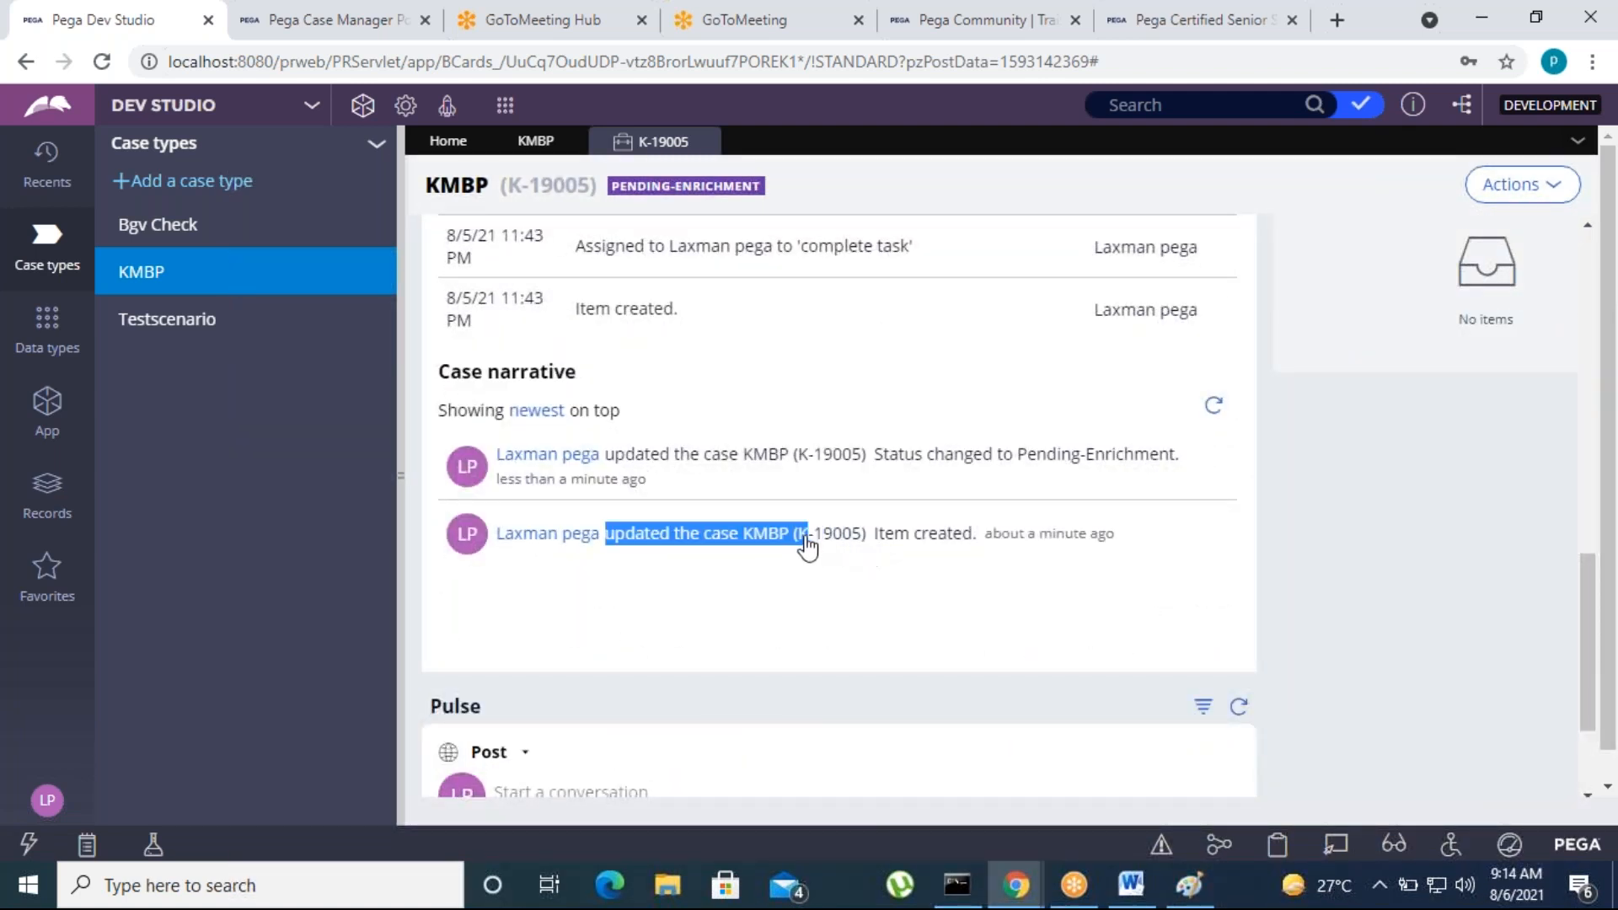
left_click(808, 539)
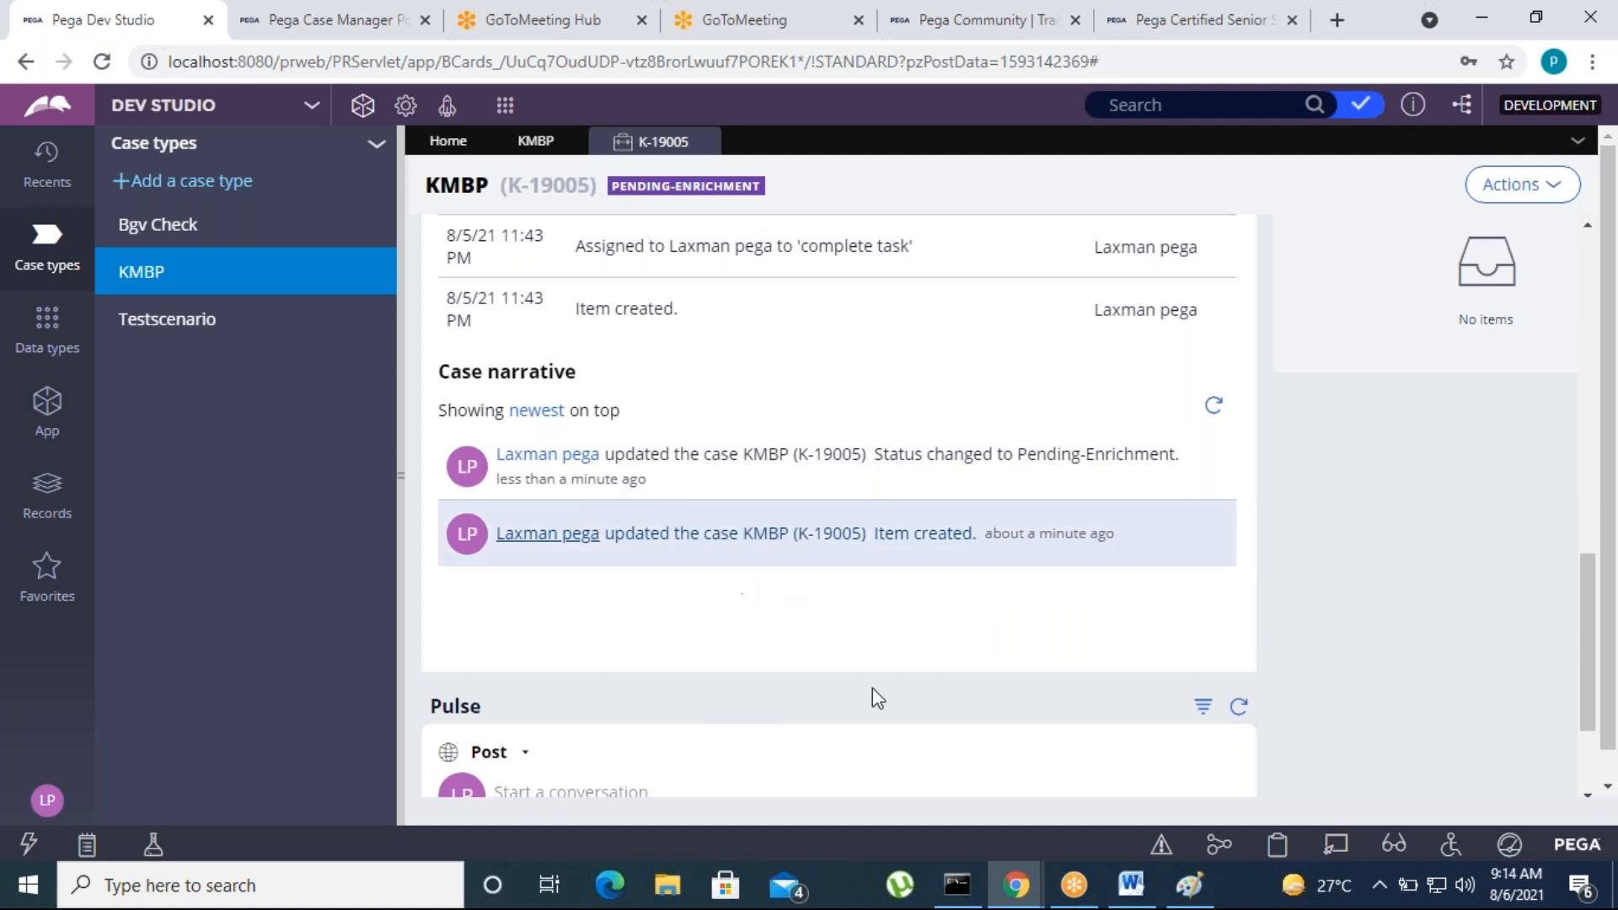
scroll(873, 688, "up", 10)
Submit the EnrichmentDetails assignment, review the case information at TempCredit, and open the case's audit history
left_click(1183, 576)
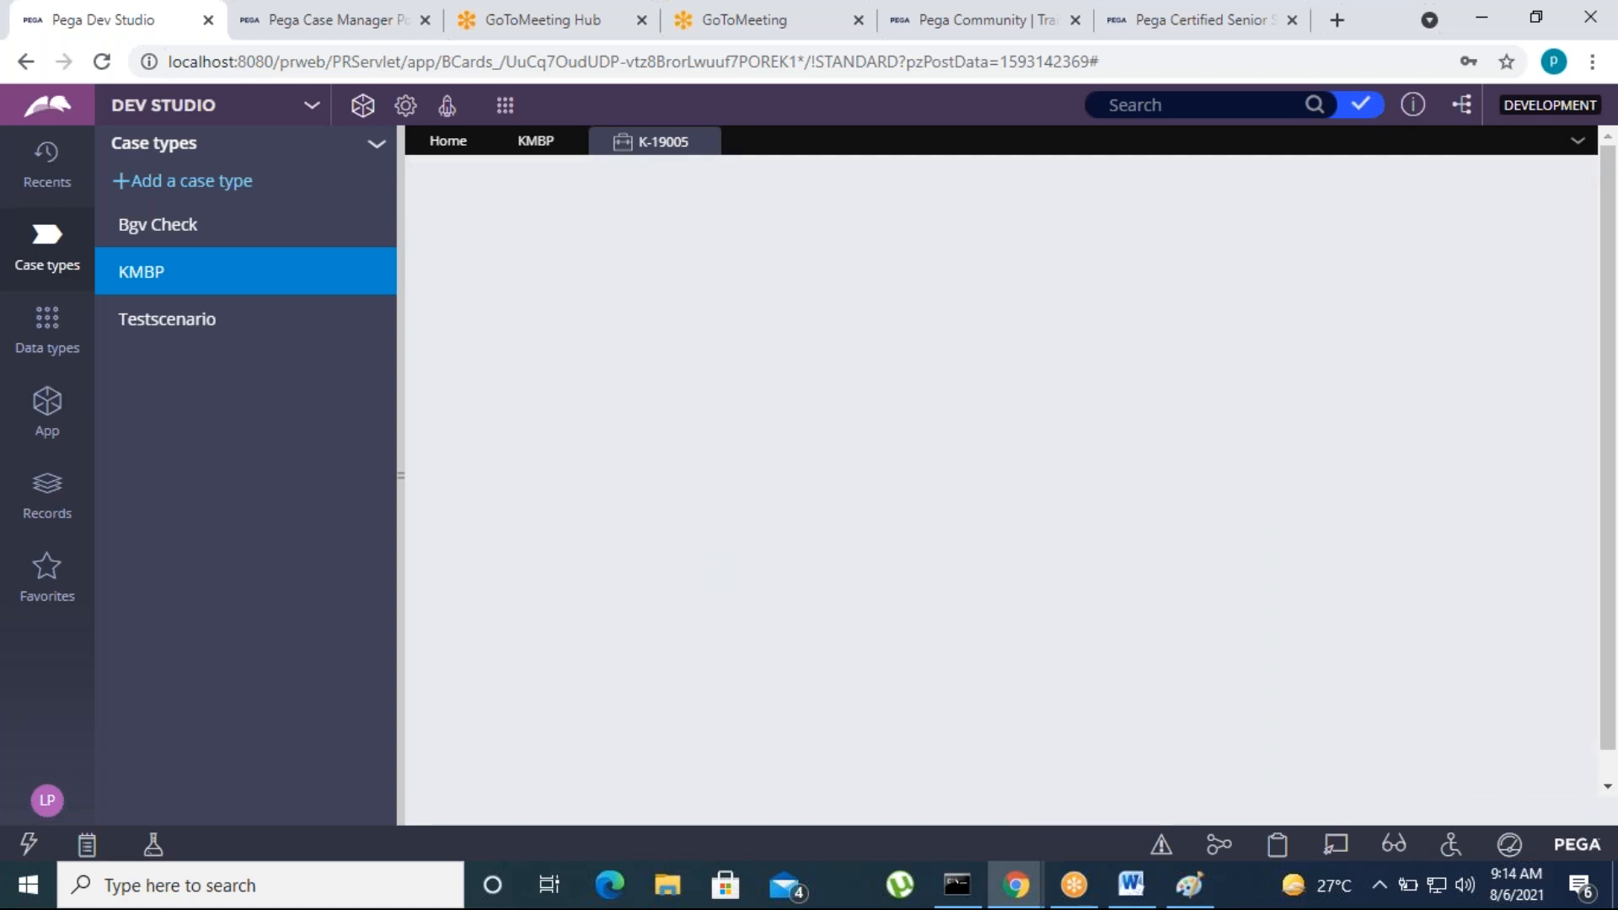
scroll(769, 697, "down", 1)
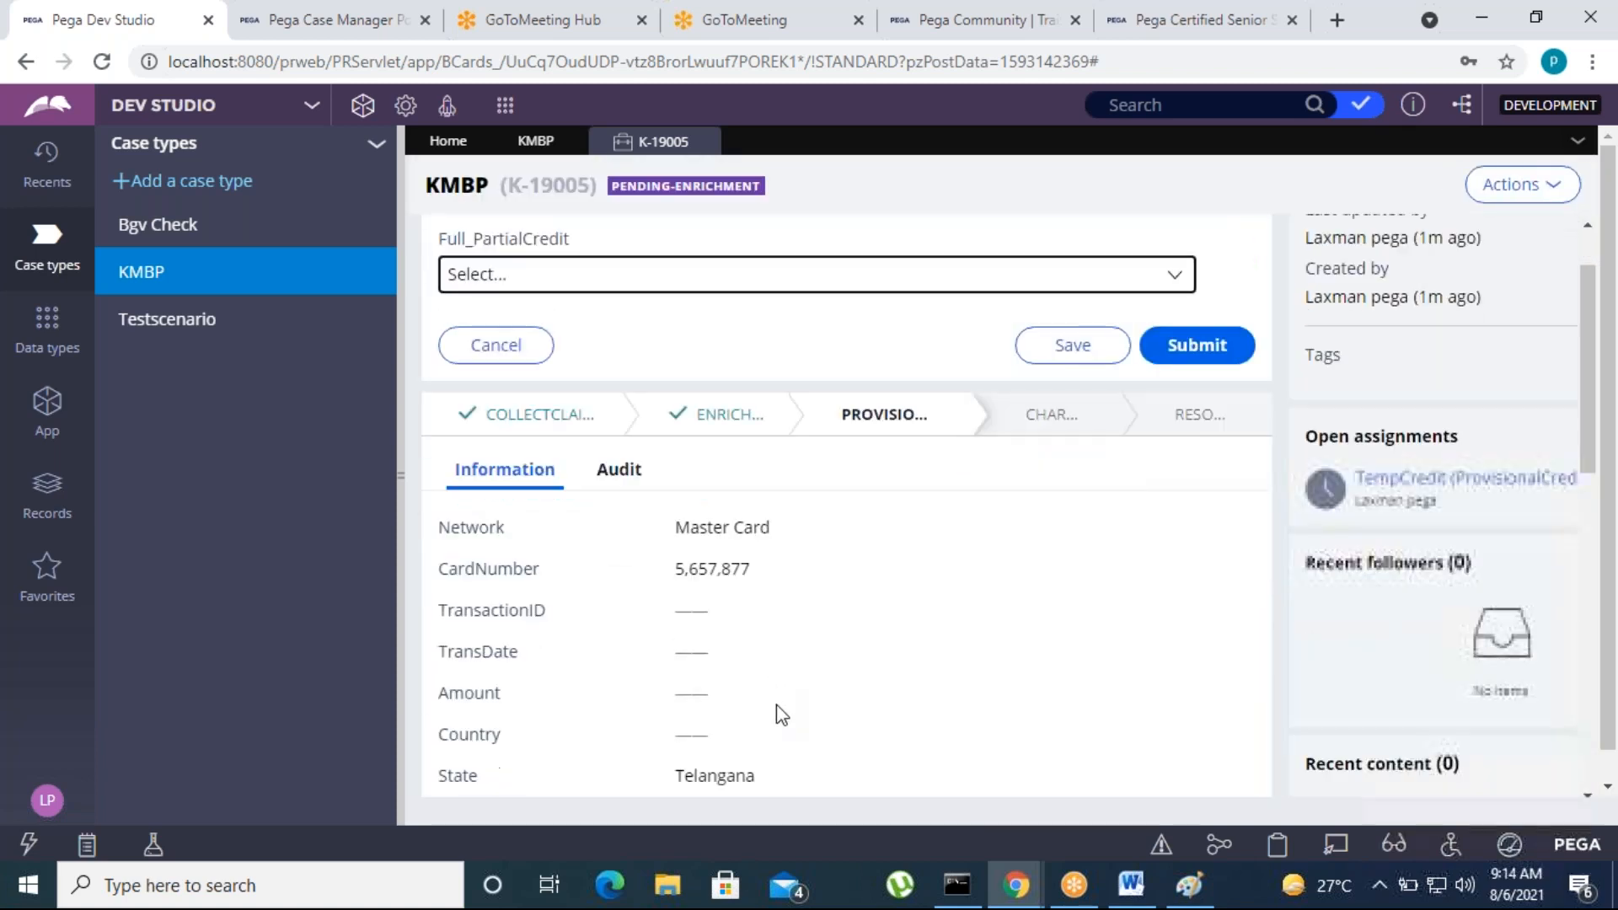
scroll(776, 705, "down", 8)
scroll(790, 714, "up", 4)
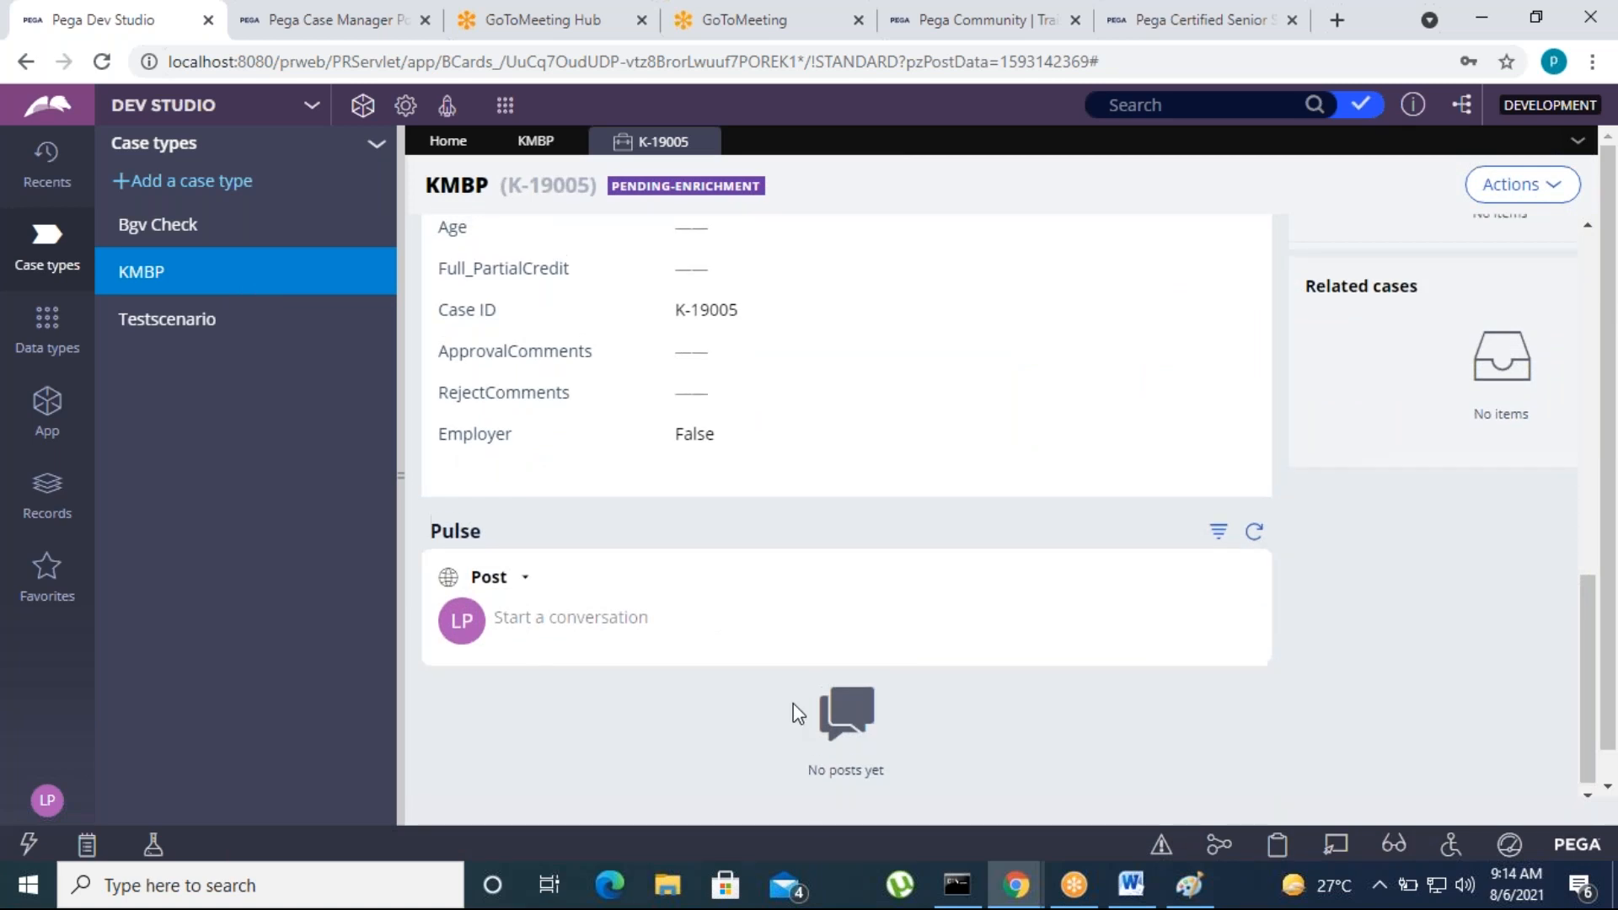
triple_click(756, 671)
left_click(828, 687)
scroll(832, 682, "up", 4)
scroll(830, 699, "up", 3)
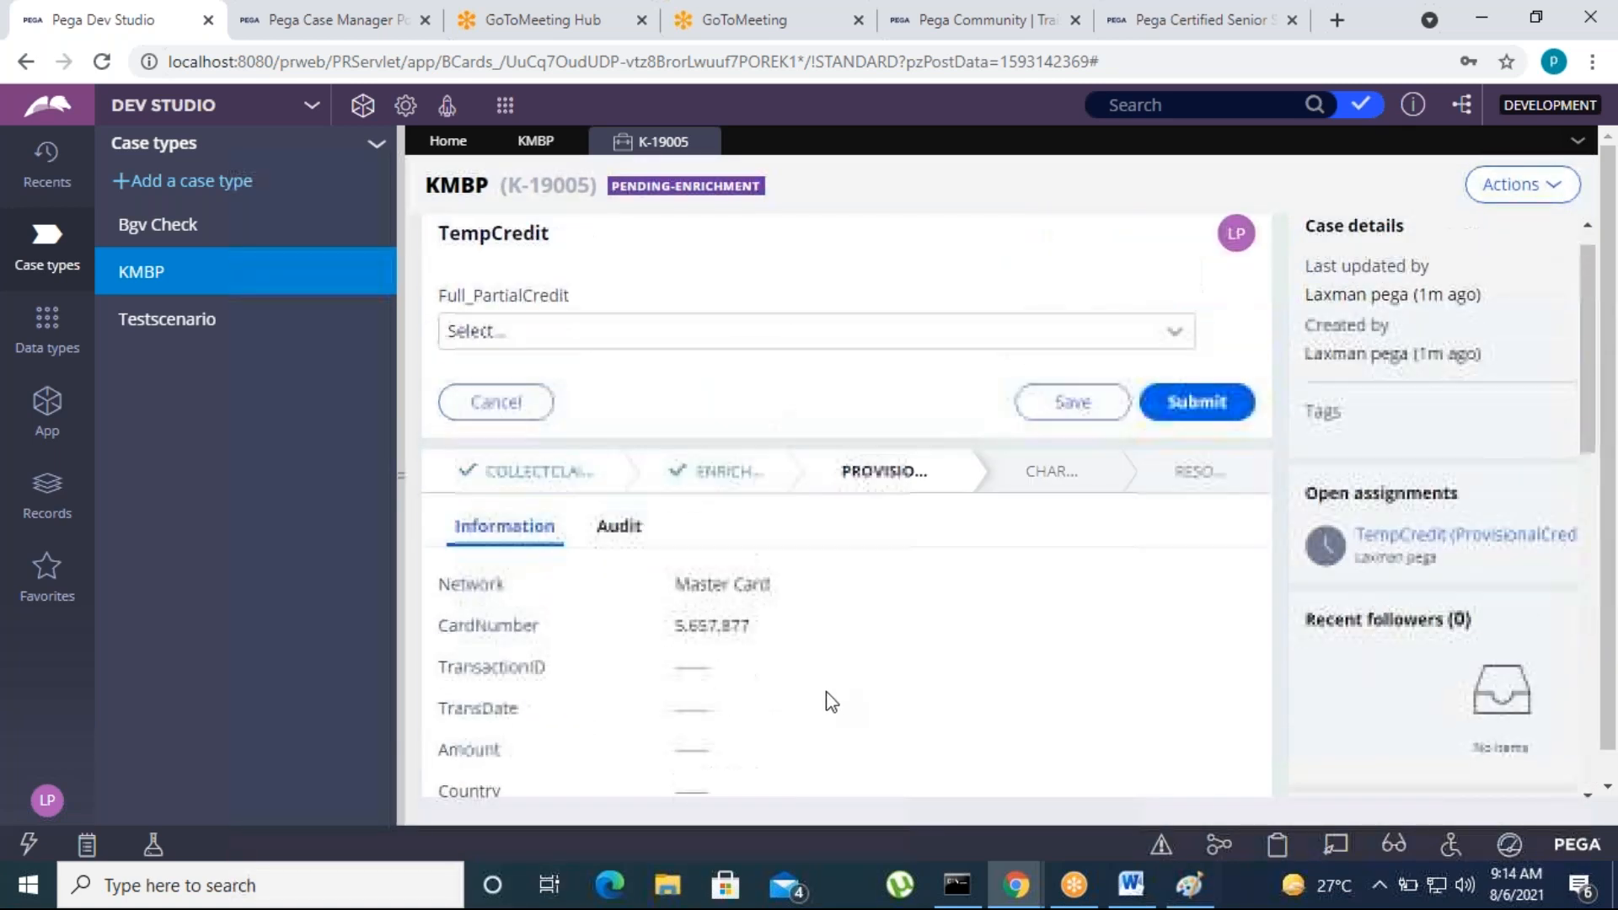
scroll(800, 703, "up", 1)
left_click(627, 563)
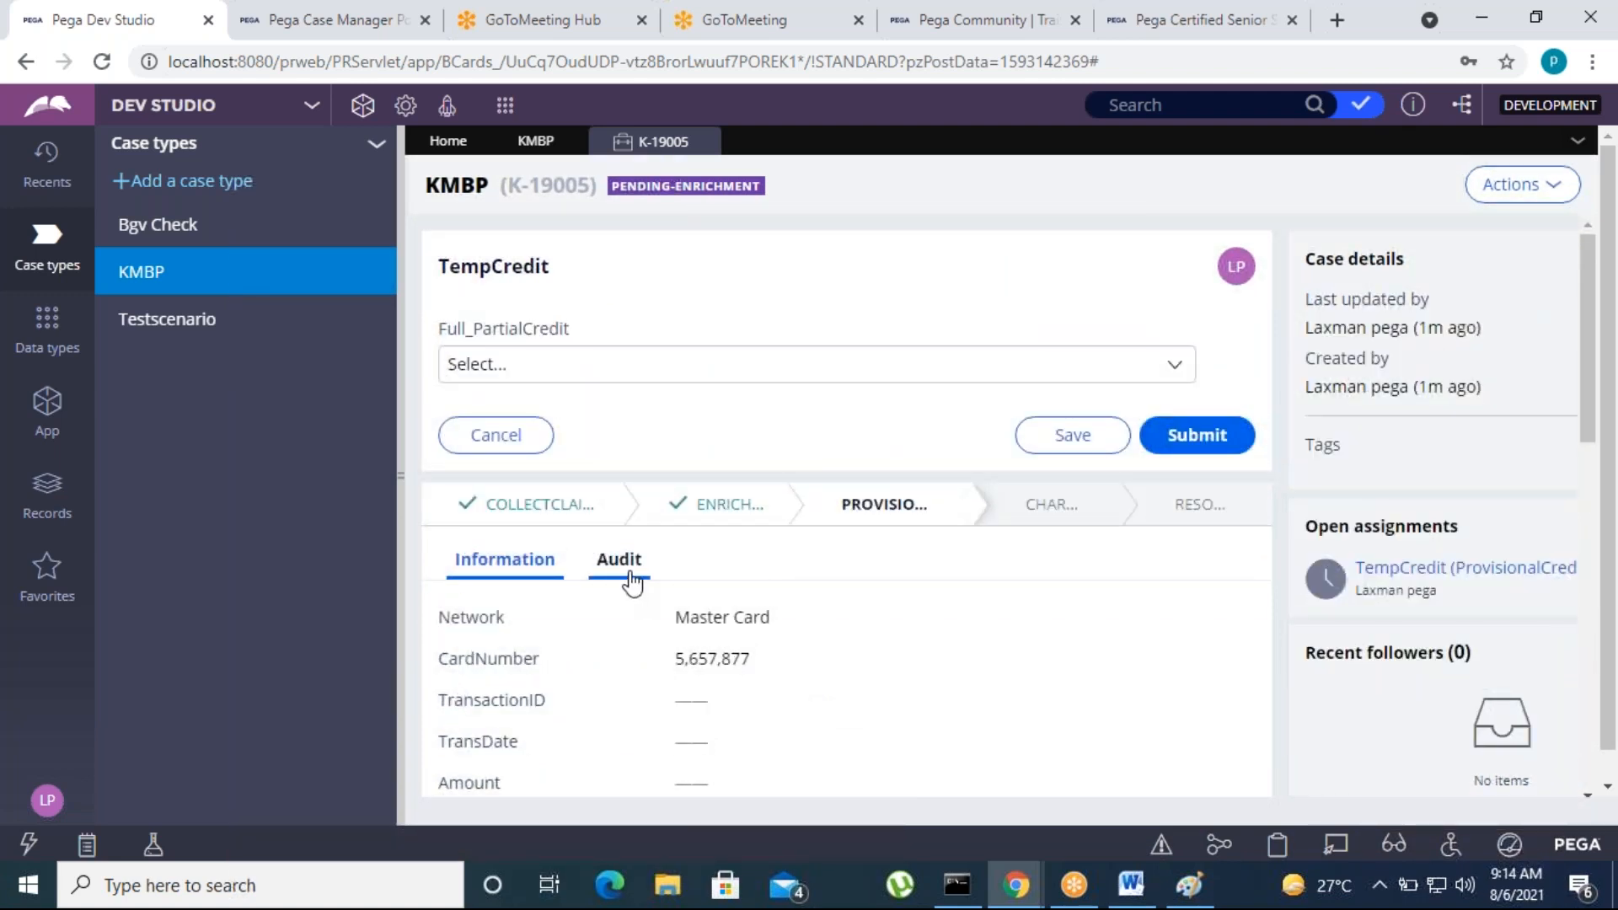
Review the audit history of the KMBP case at TempCredit and close the case
scroll(833, 715, "down", 5)
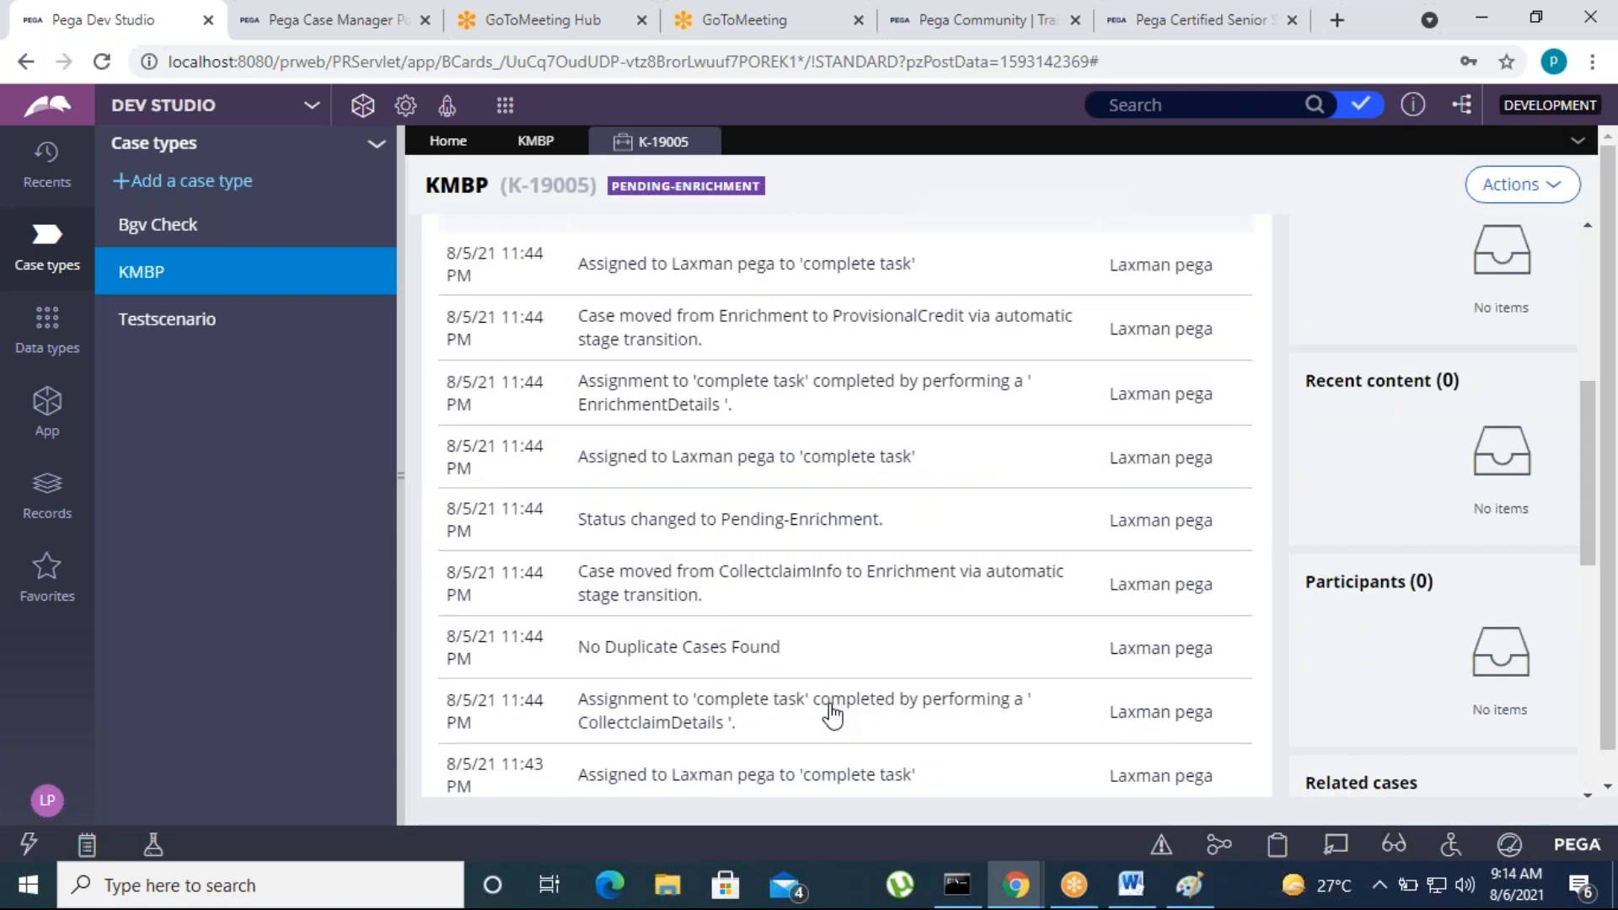
scroll(832, 714, "up", 4)
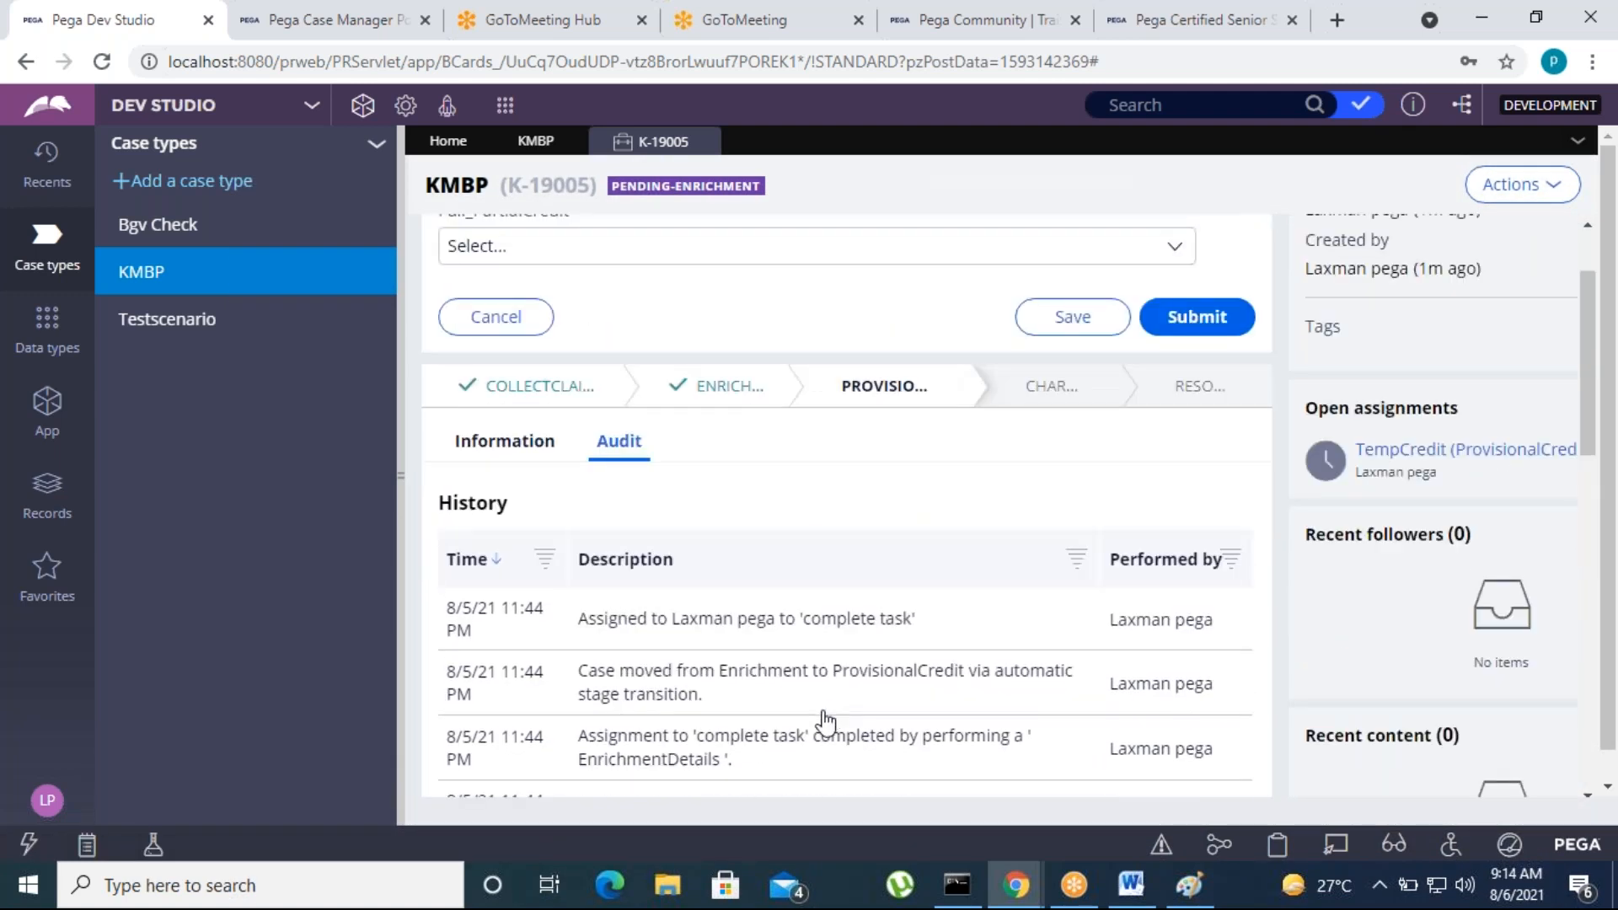
scroll(825, 721, "up", 1)
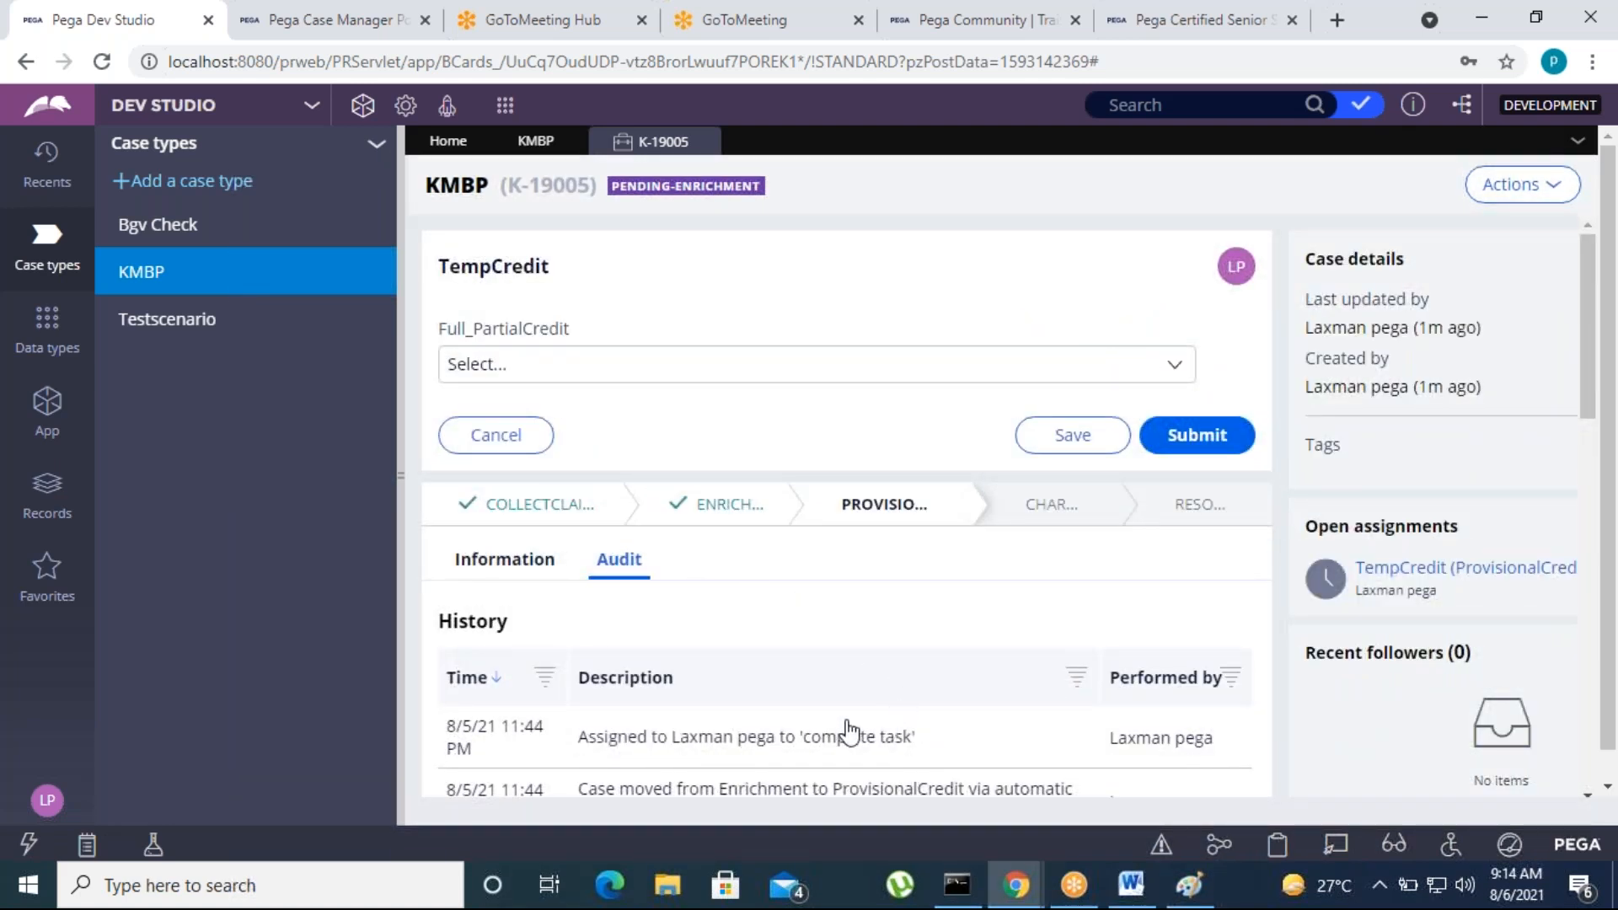
left_click(706, 141)
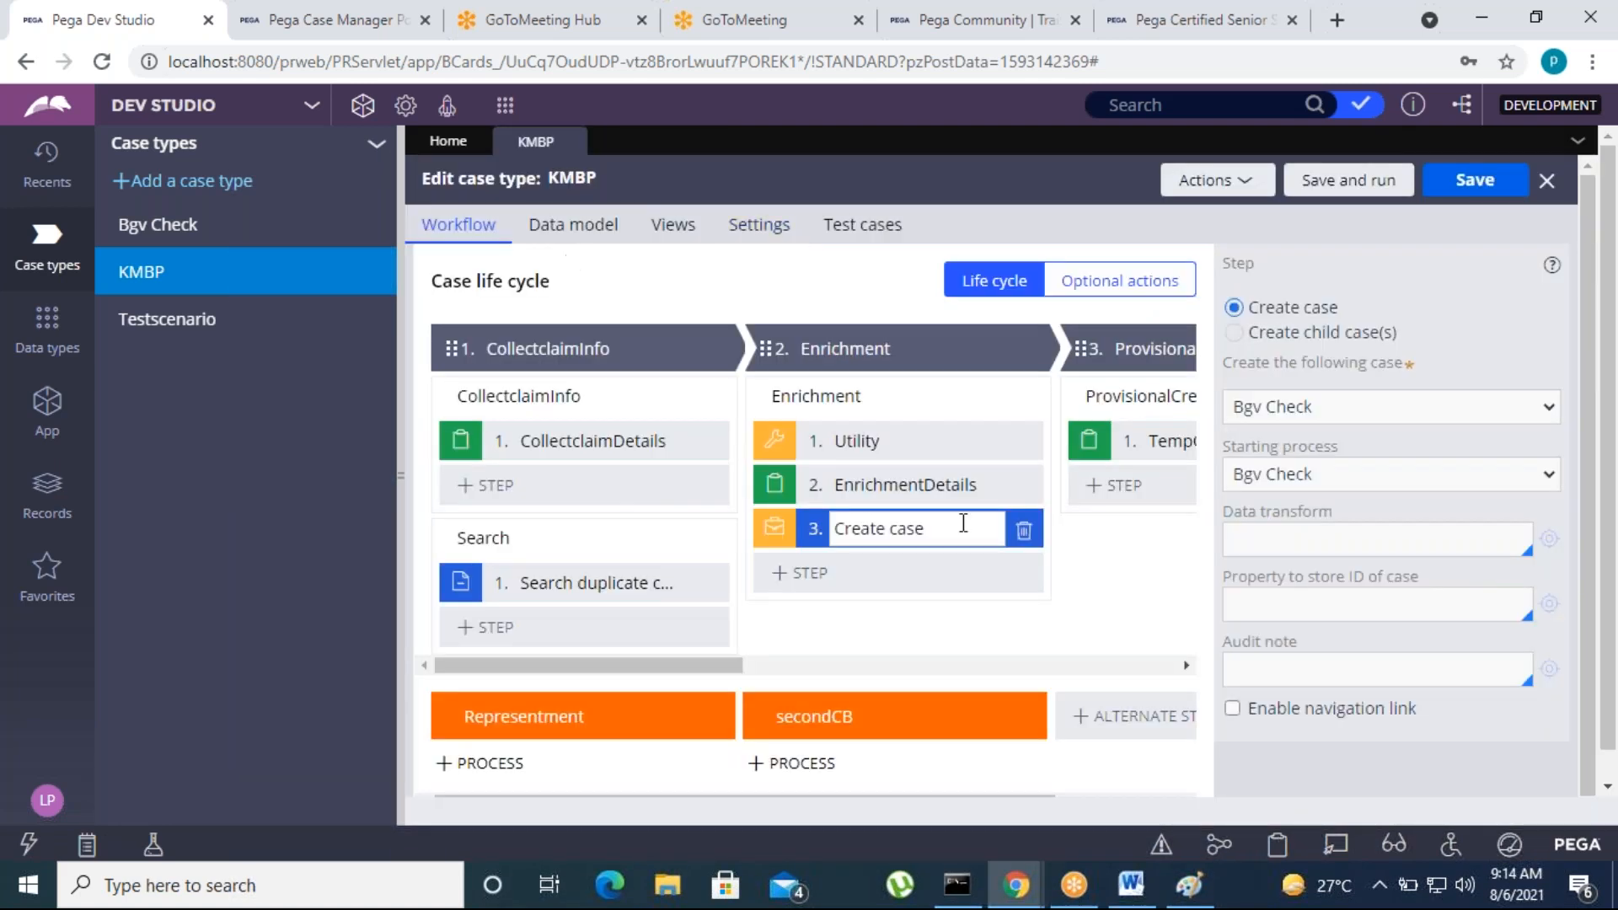
Delete the Create case step from the Enrichment process and add a new process named Test to the Enrichment stage
left_click(1024, 530)
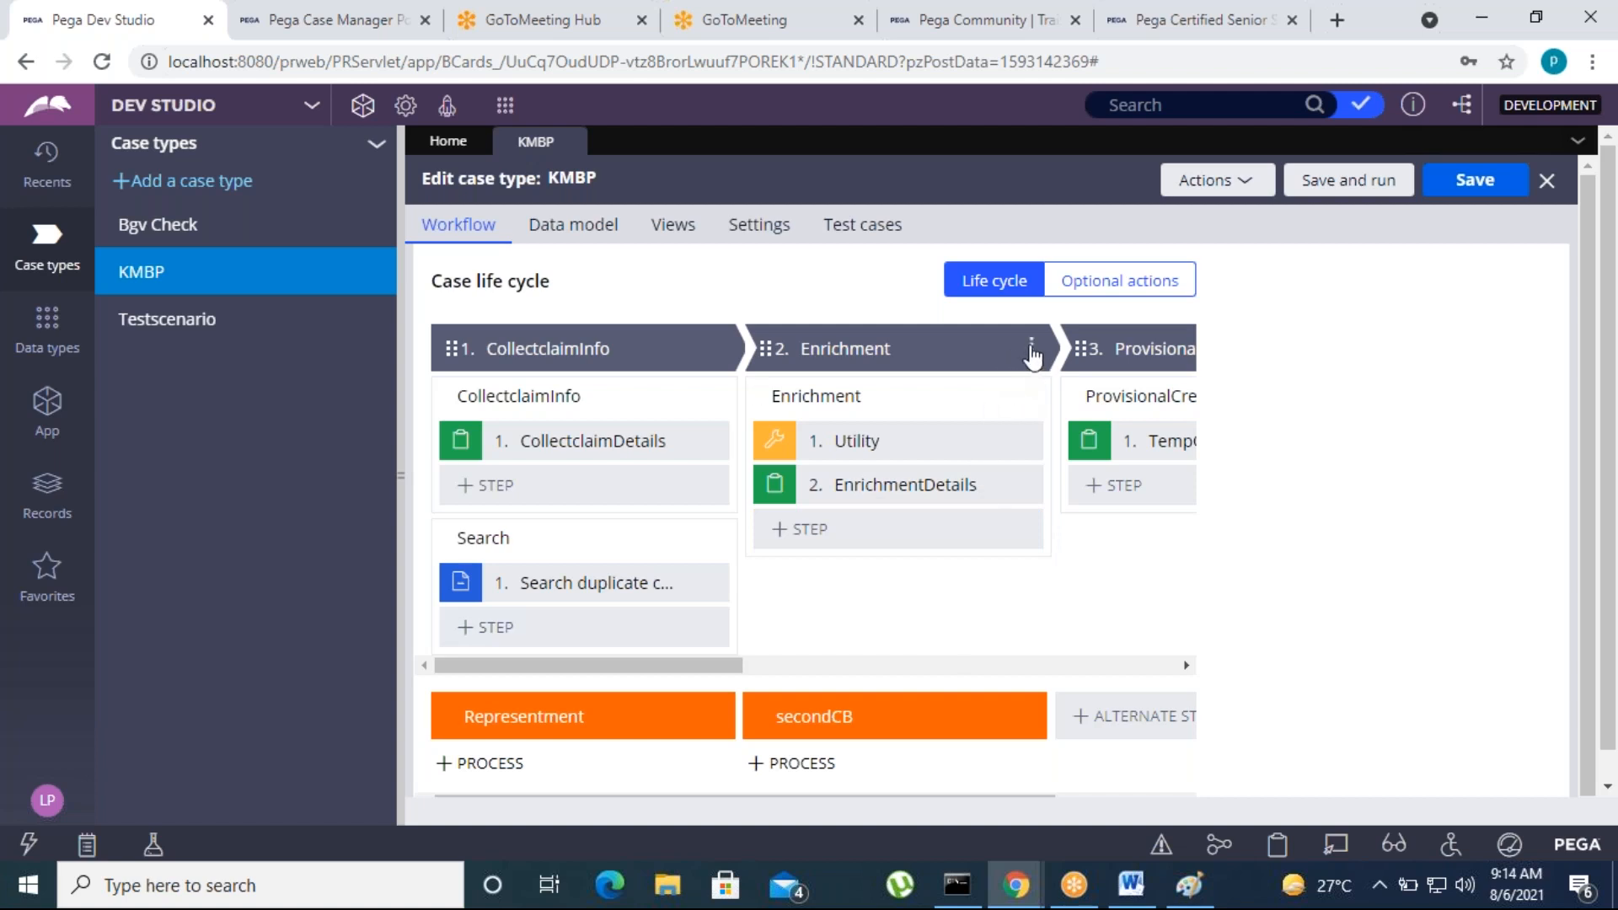
left_click(1031, 349)
mouse_move(976, 372)
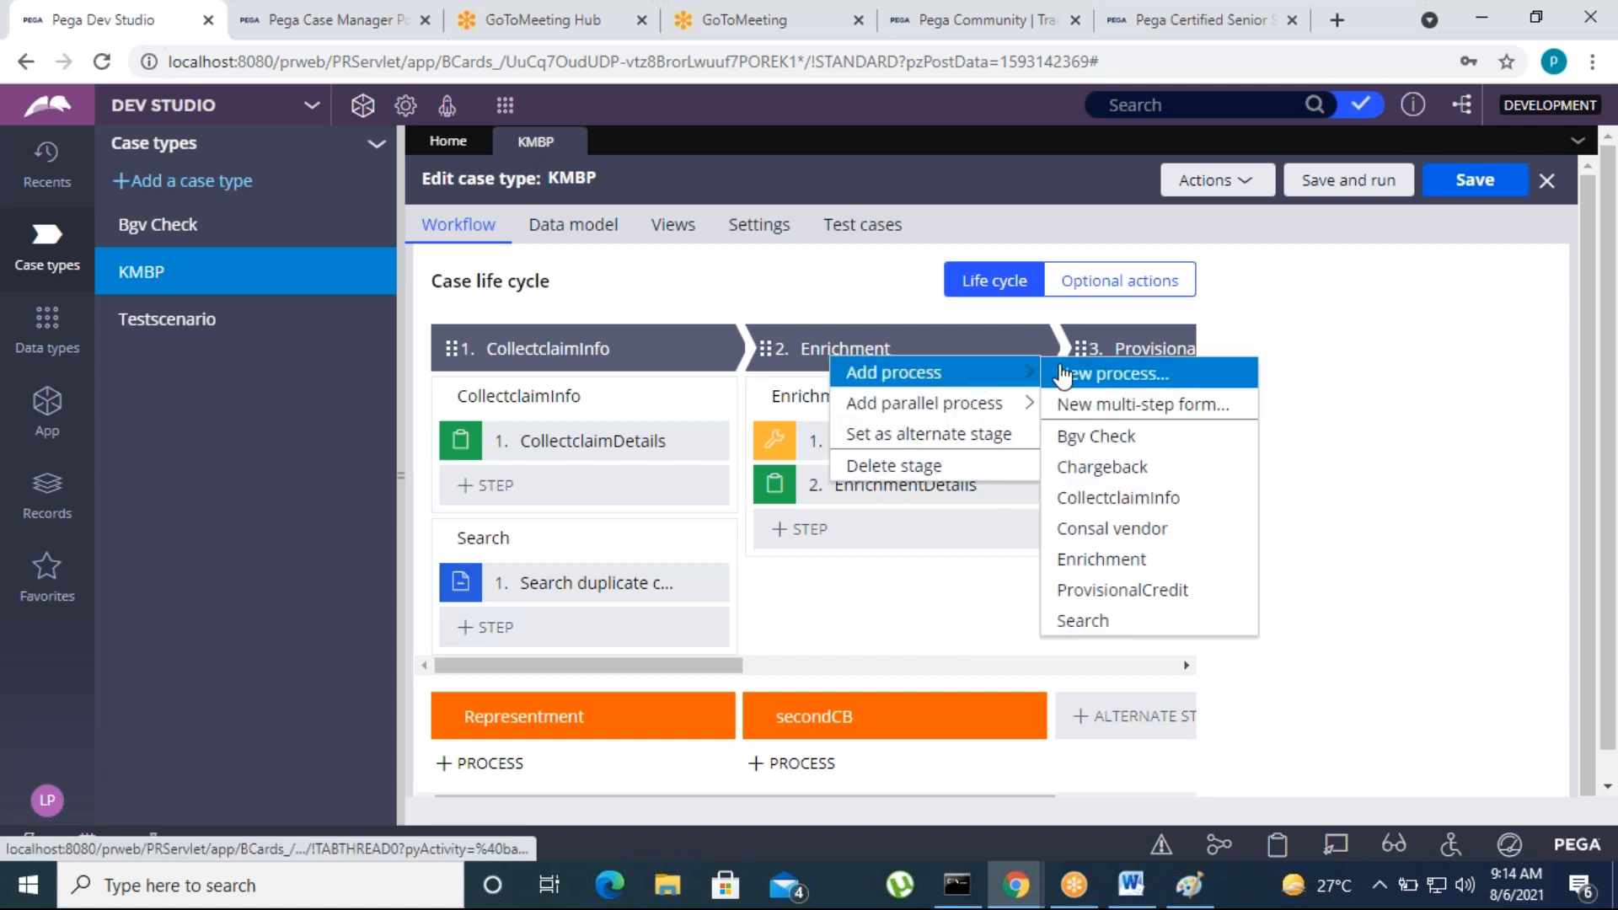
left_click(1064, 375)
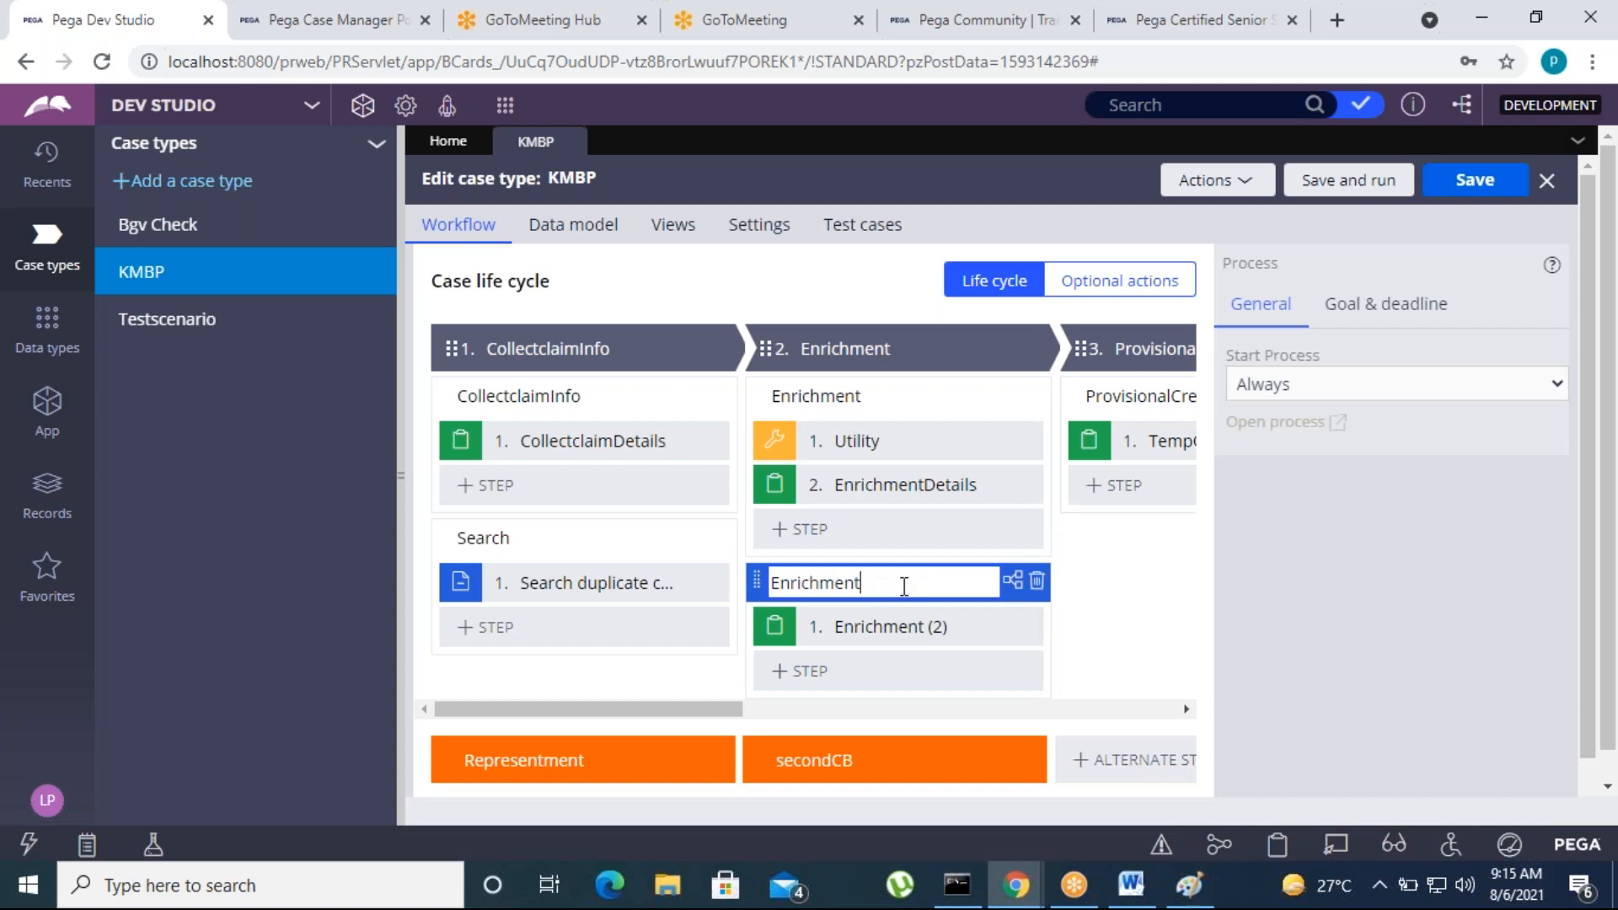
key("BackSpace")
key("BackSpace")
key("BackSpace")
key("BackSpace")
key("BackSpace")
key("BackSpace")
key("BackSpace")
key("BackSpace")
key("BackSpace")
key("BackSpace")
key("BackSpace")
key("BackSpace")
key("BackSpace")
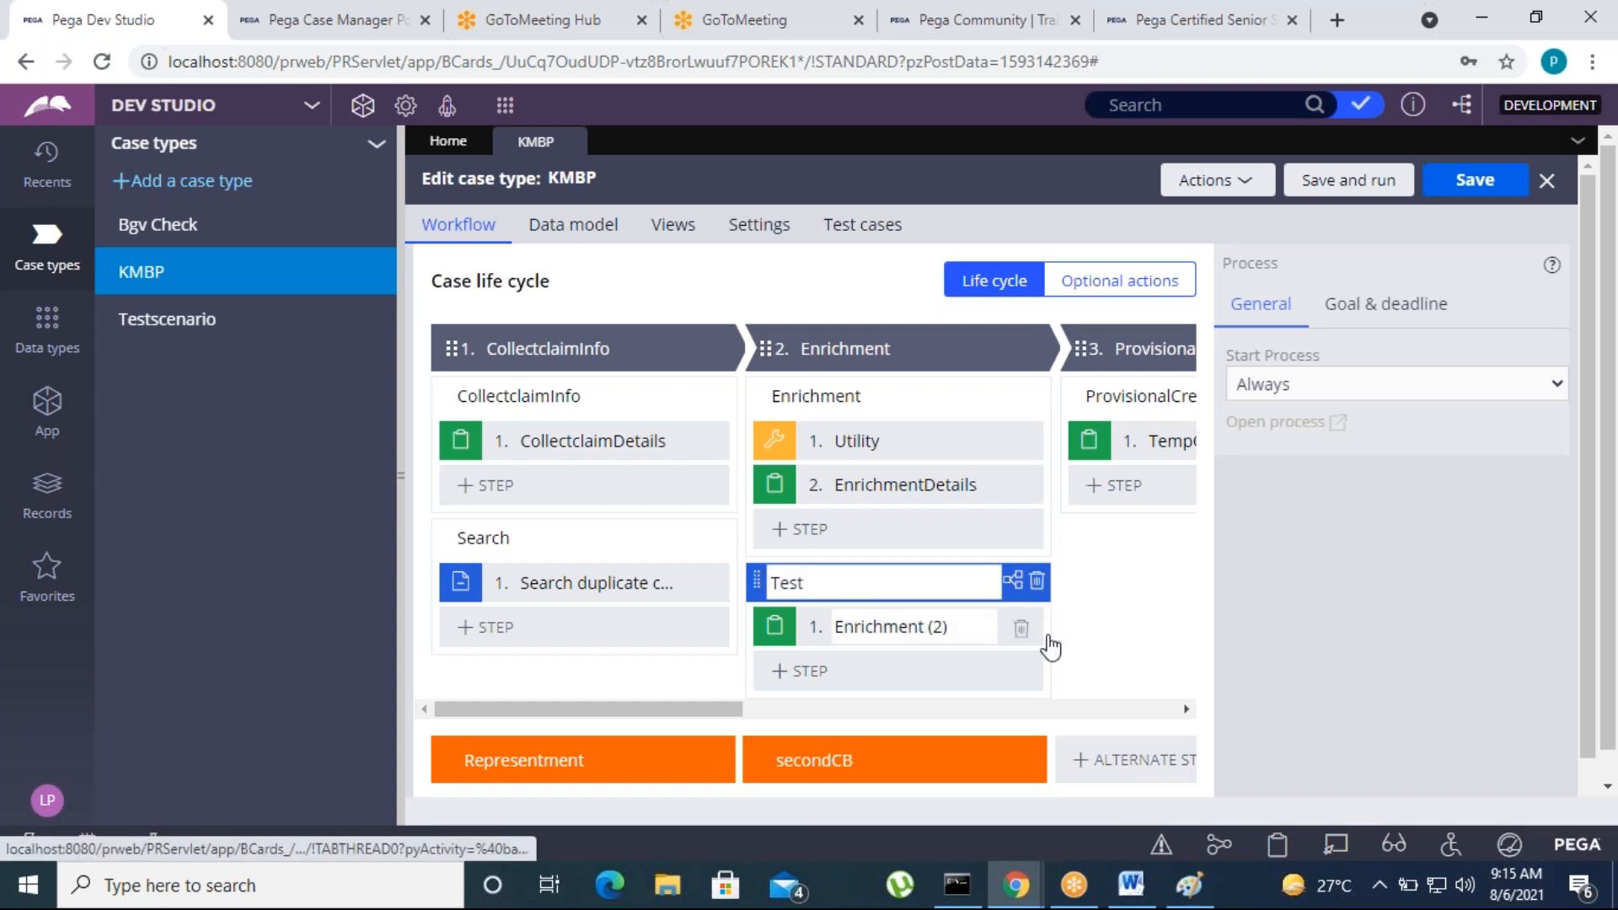
Replace the default step of the Test process with a Create case automation
left_click(1021, 628)
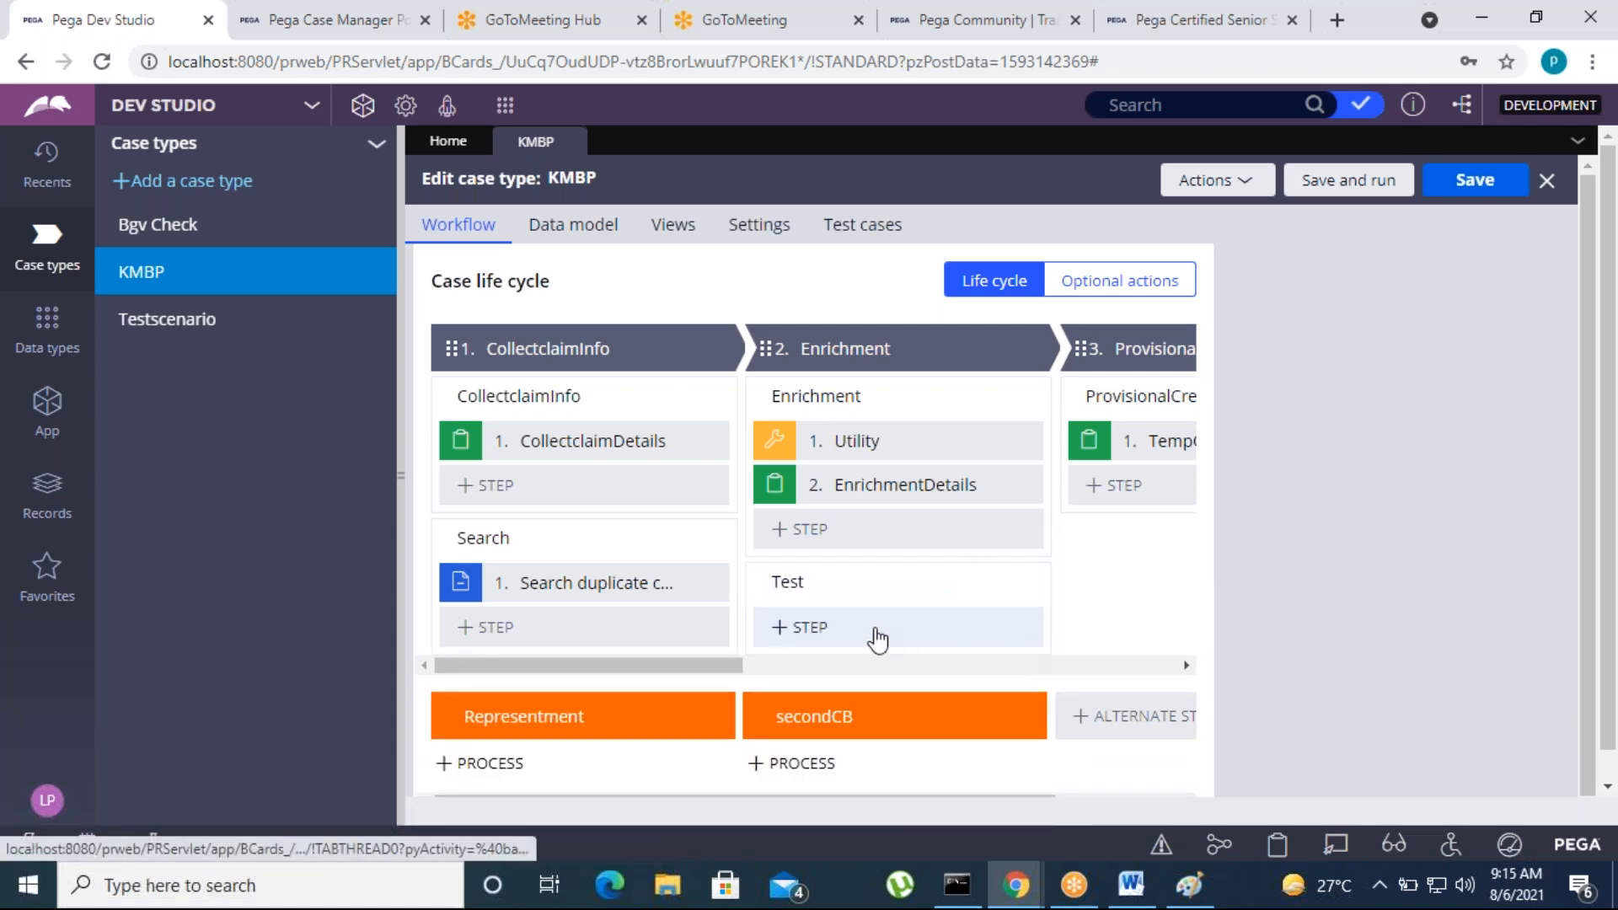
left_click(831, 631)
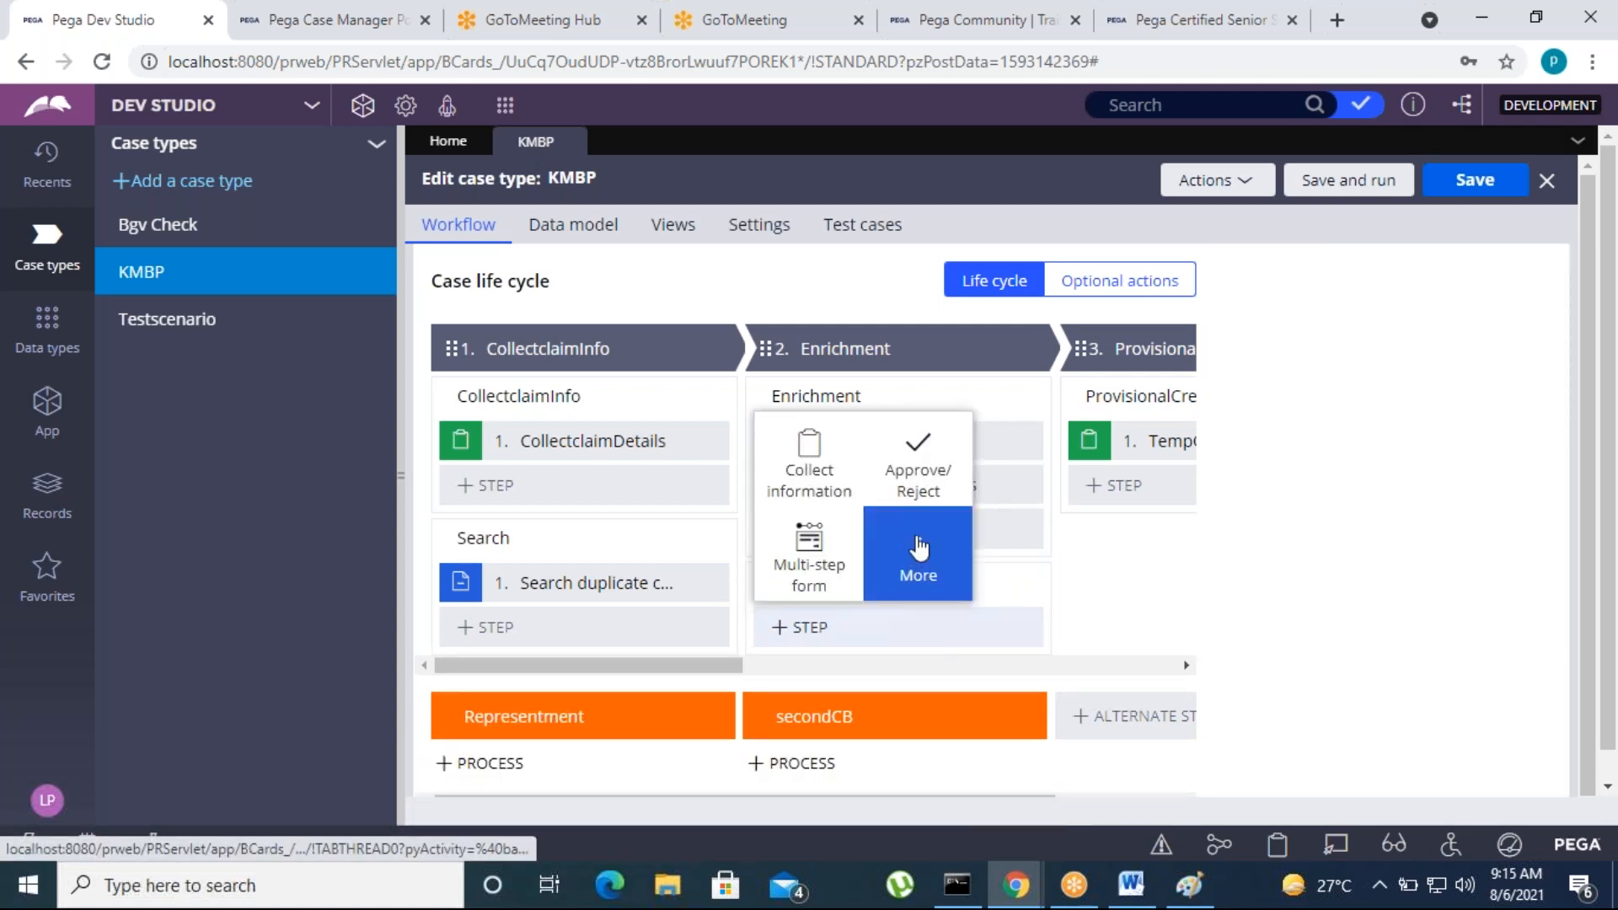
left_click(918, 549)
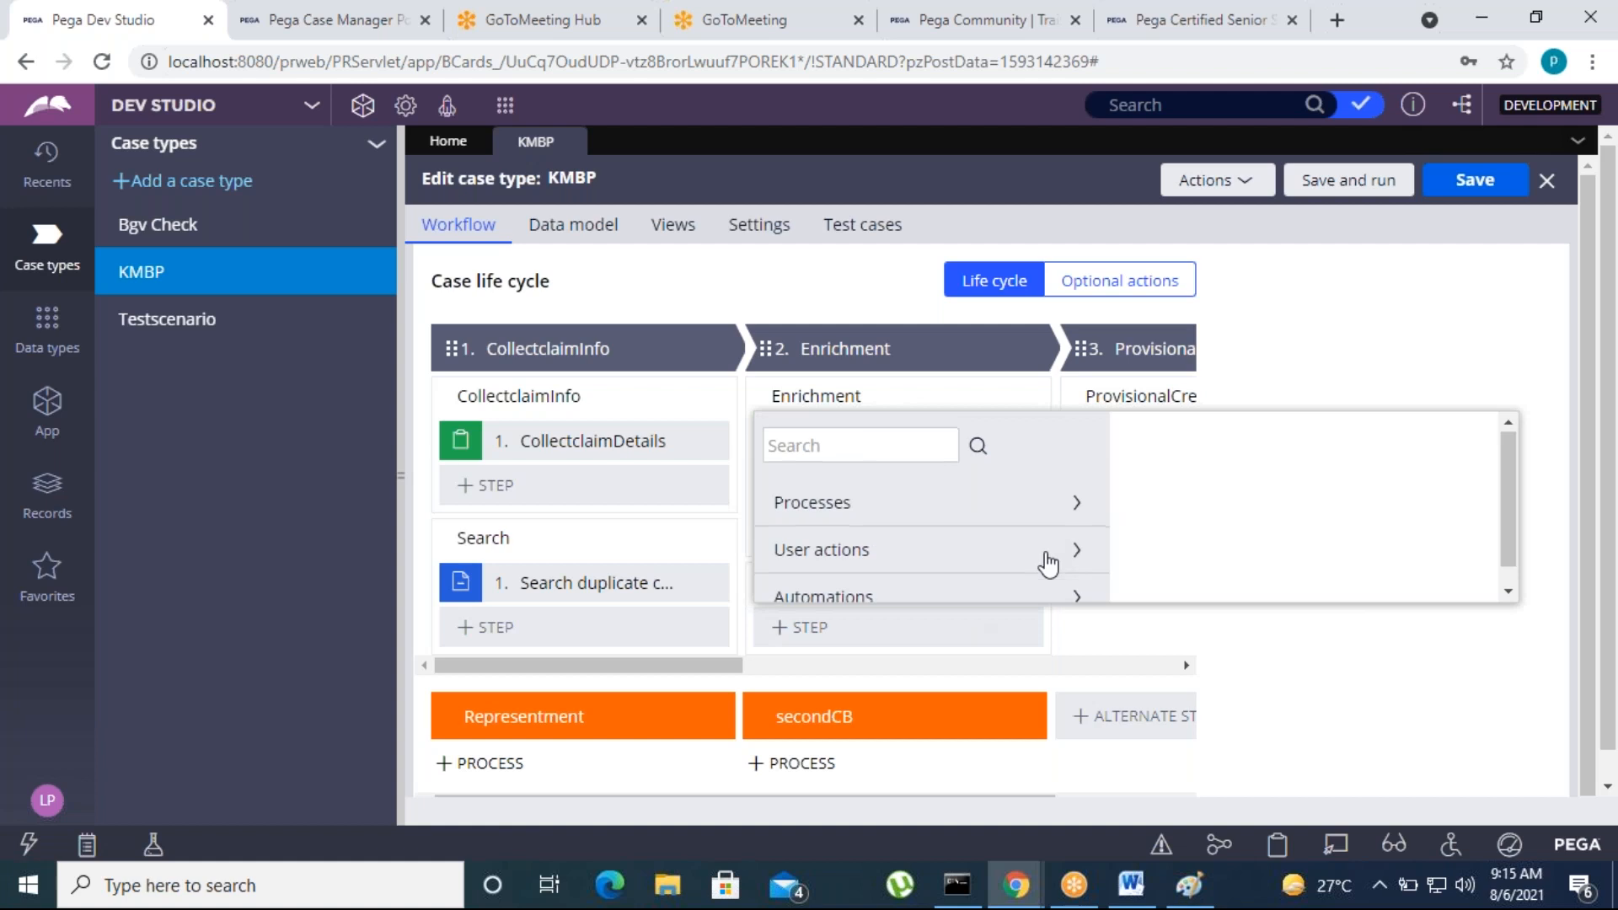
left_click(1081, 573)
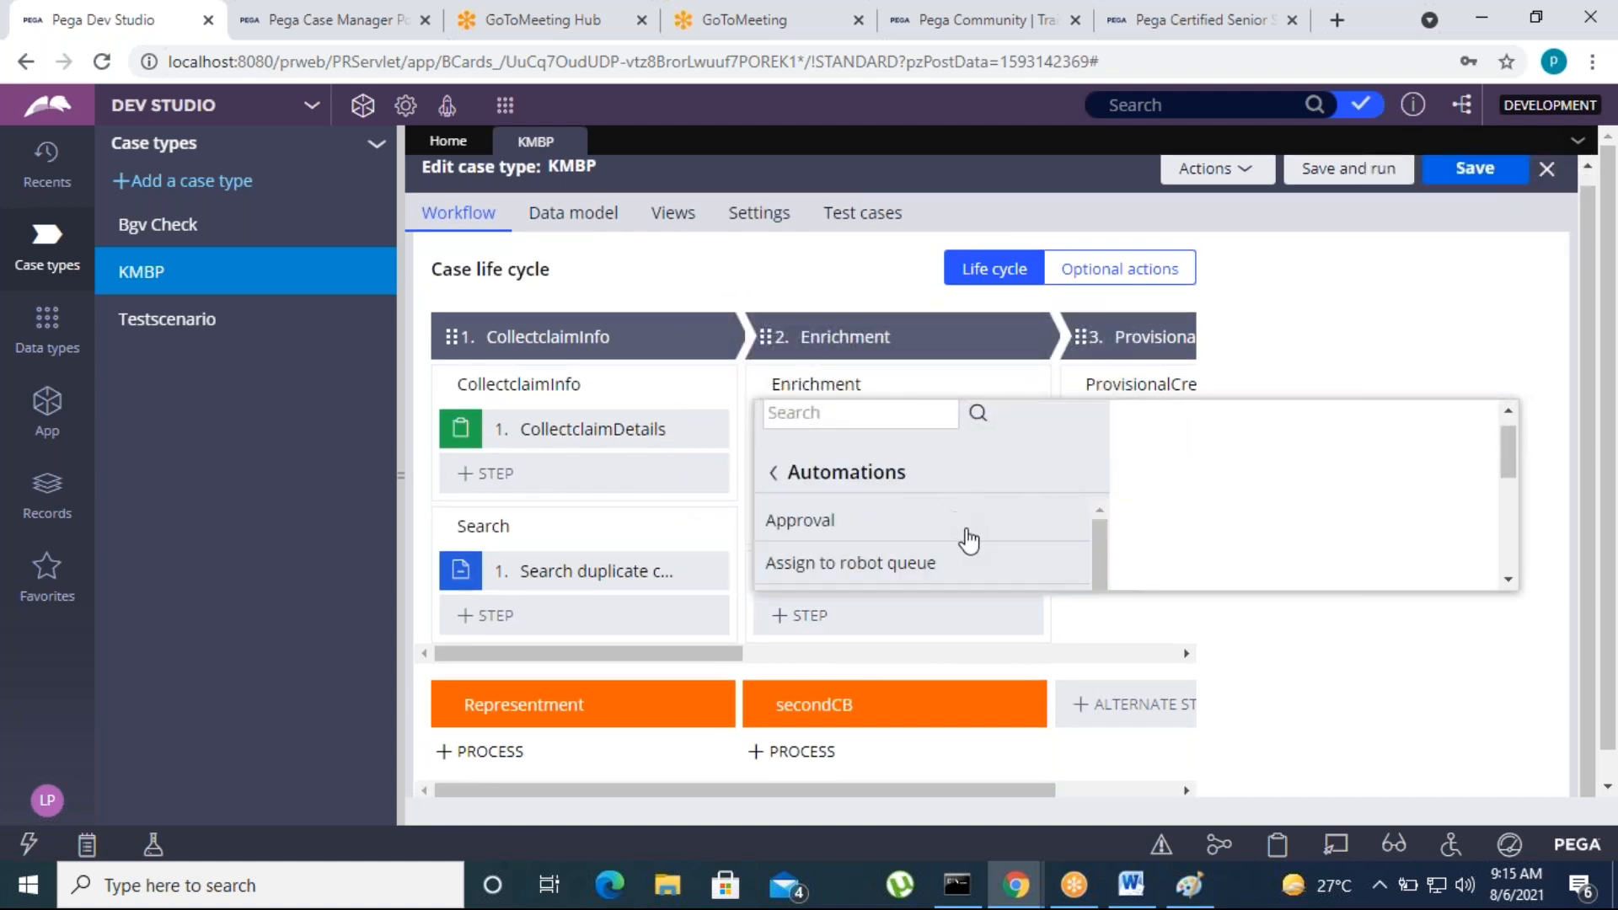
scroll(1026, 545, "down", 2)
scroll(952, 546, "down", 3)
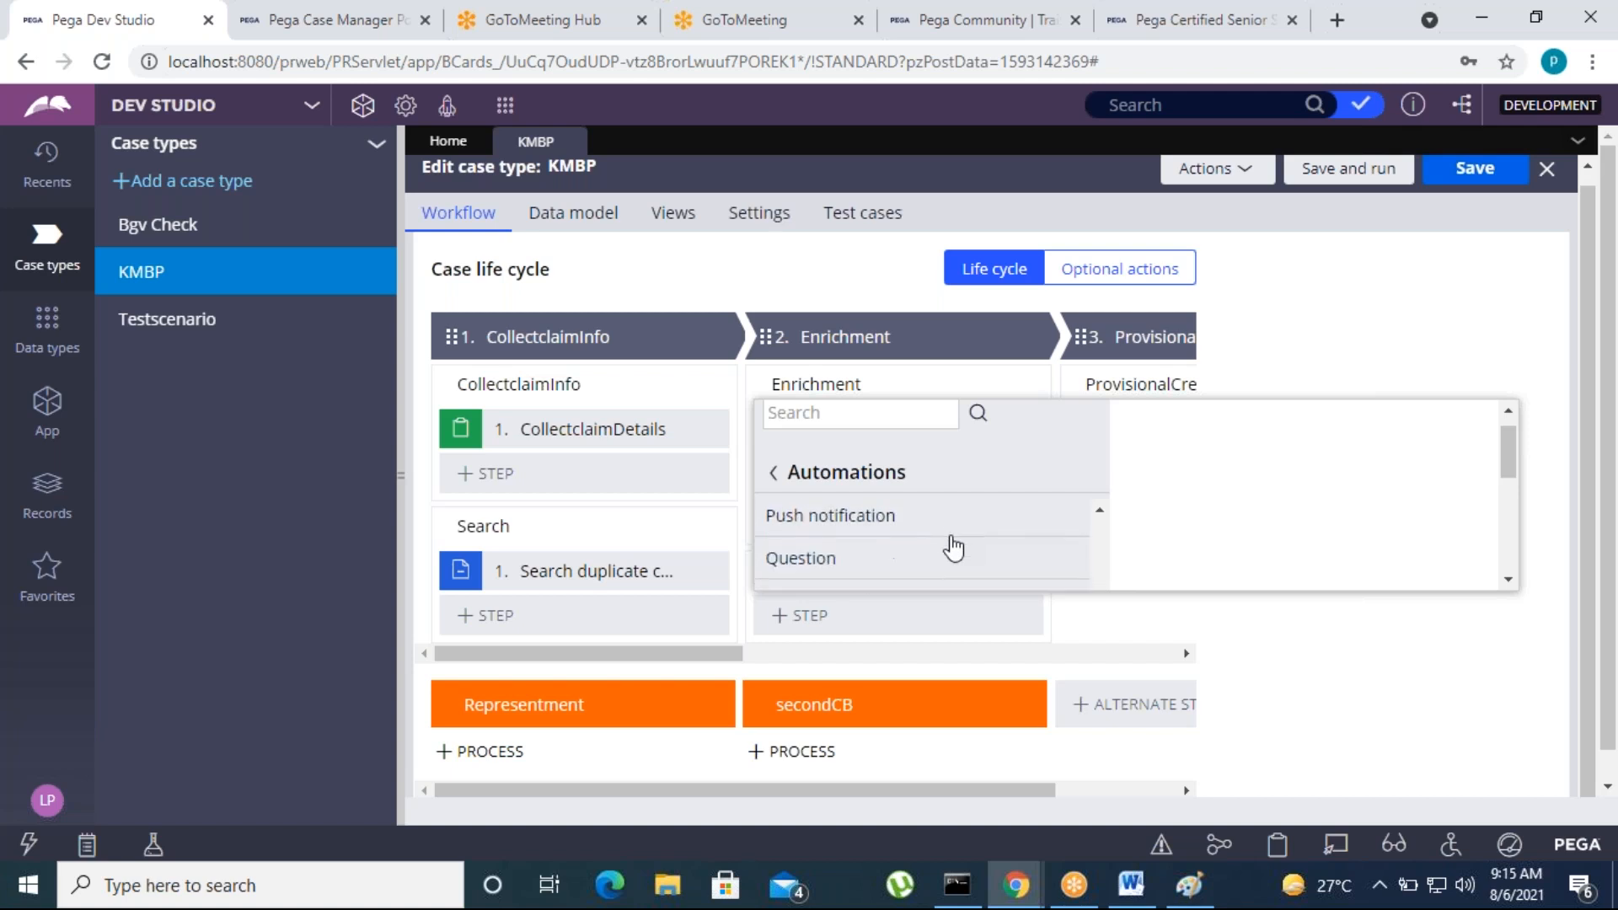
scroll(953, 546, "up", 5)
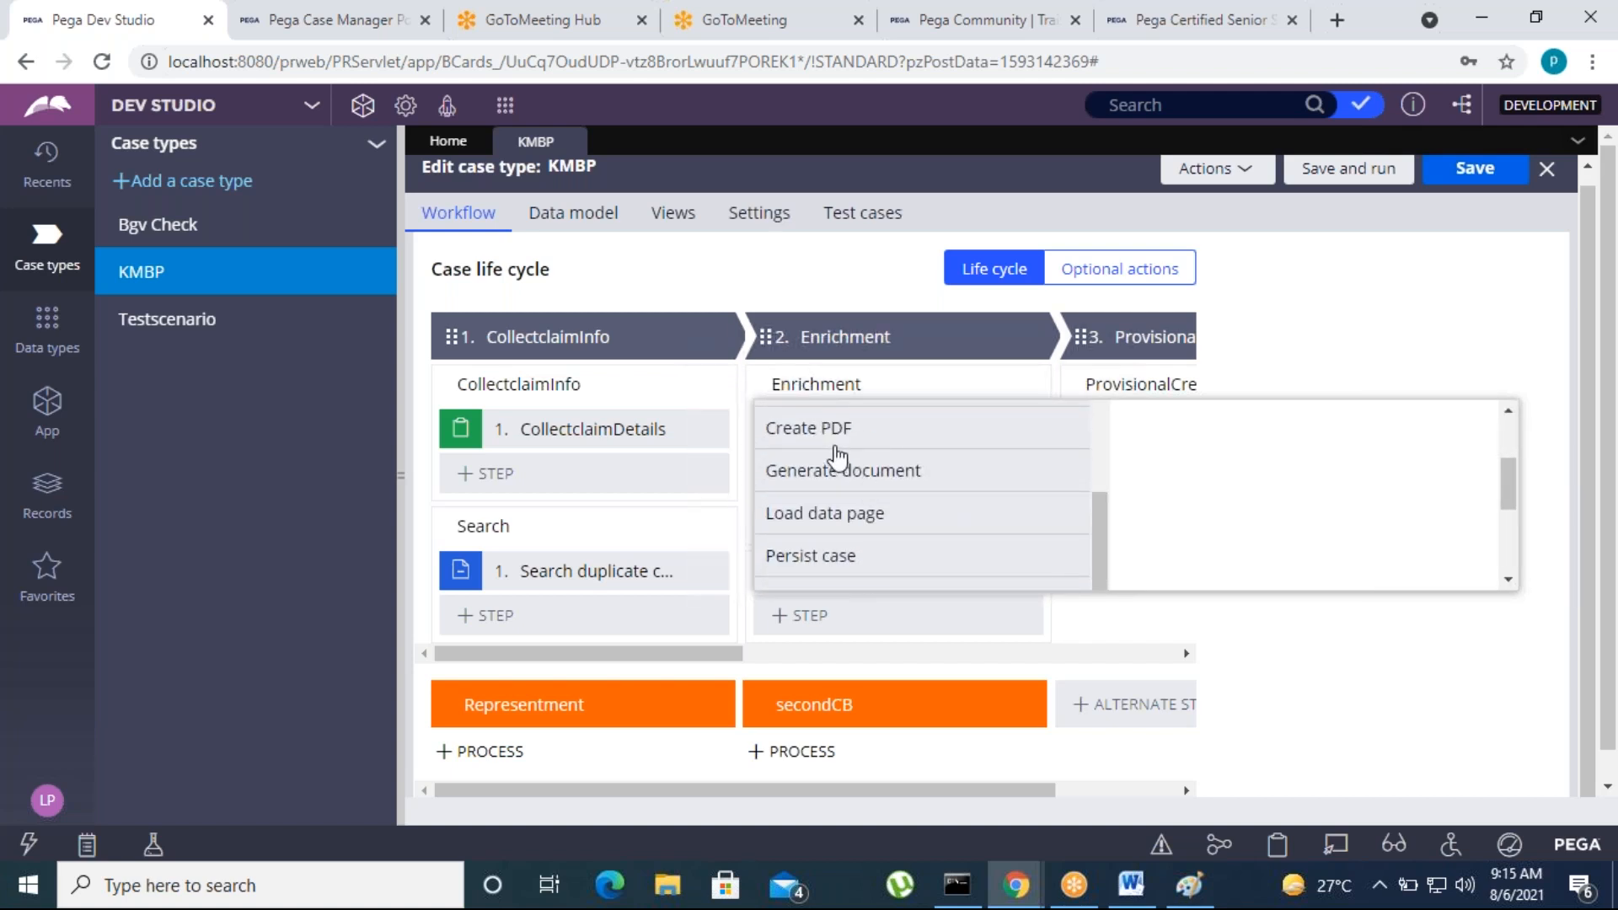
scroll(834, 484, "up", 2)
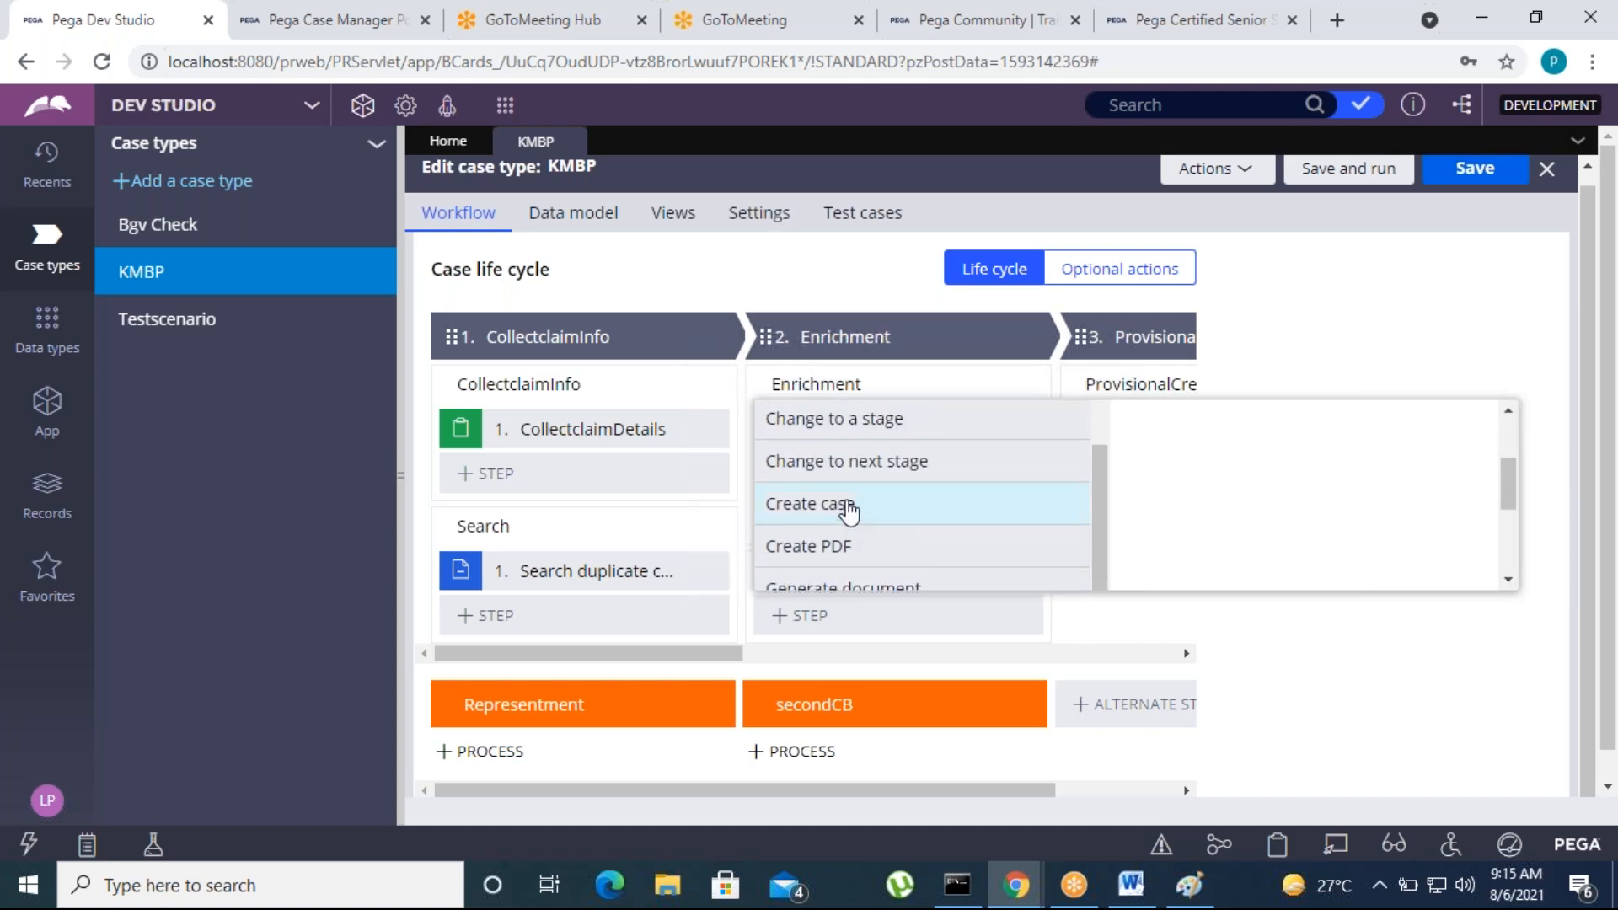
left_click(840, 515)
left_click(1466, 454)
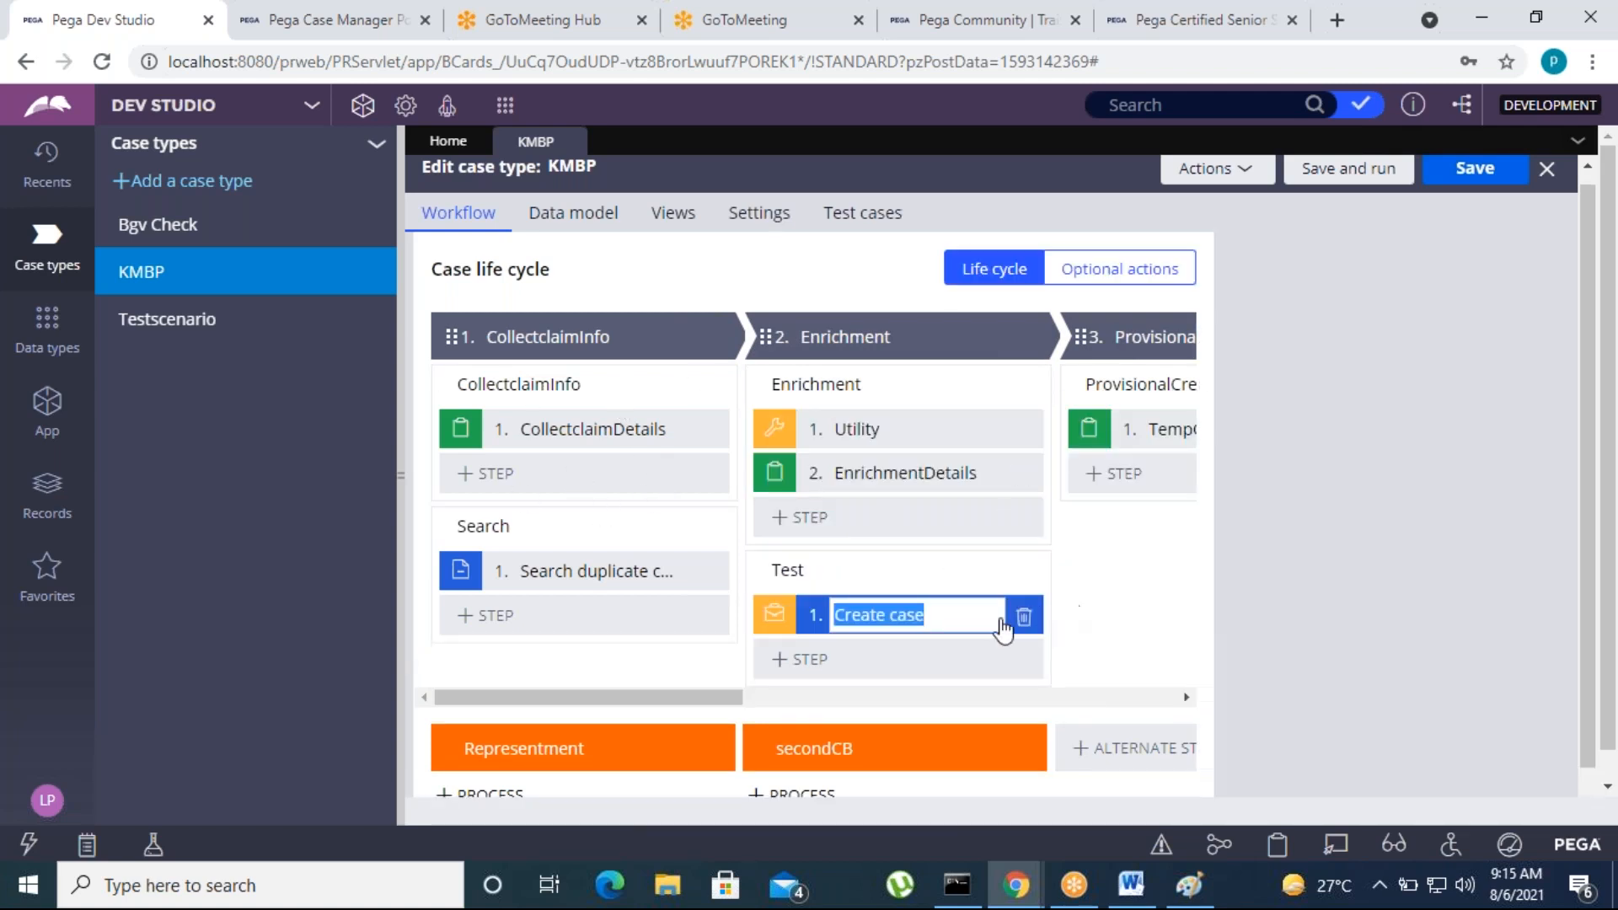
Set the Create case step in the Test process to create a KMBP case
left_click(1477, 392)
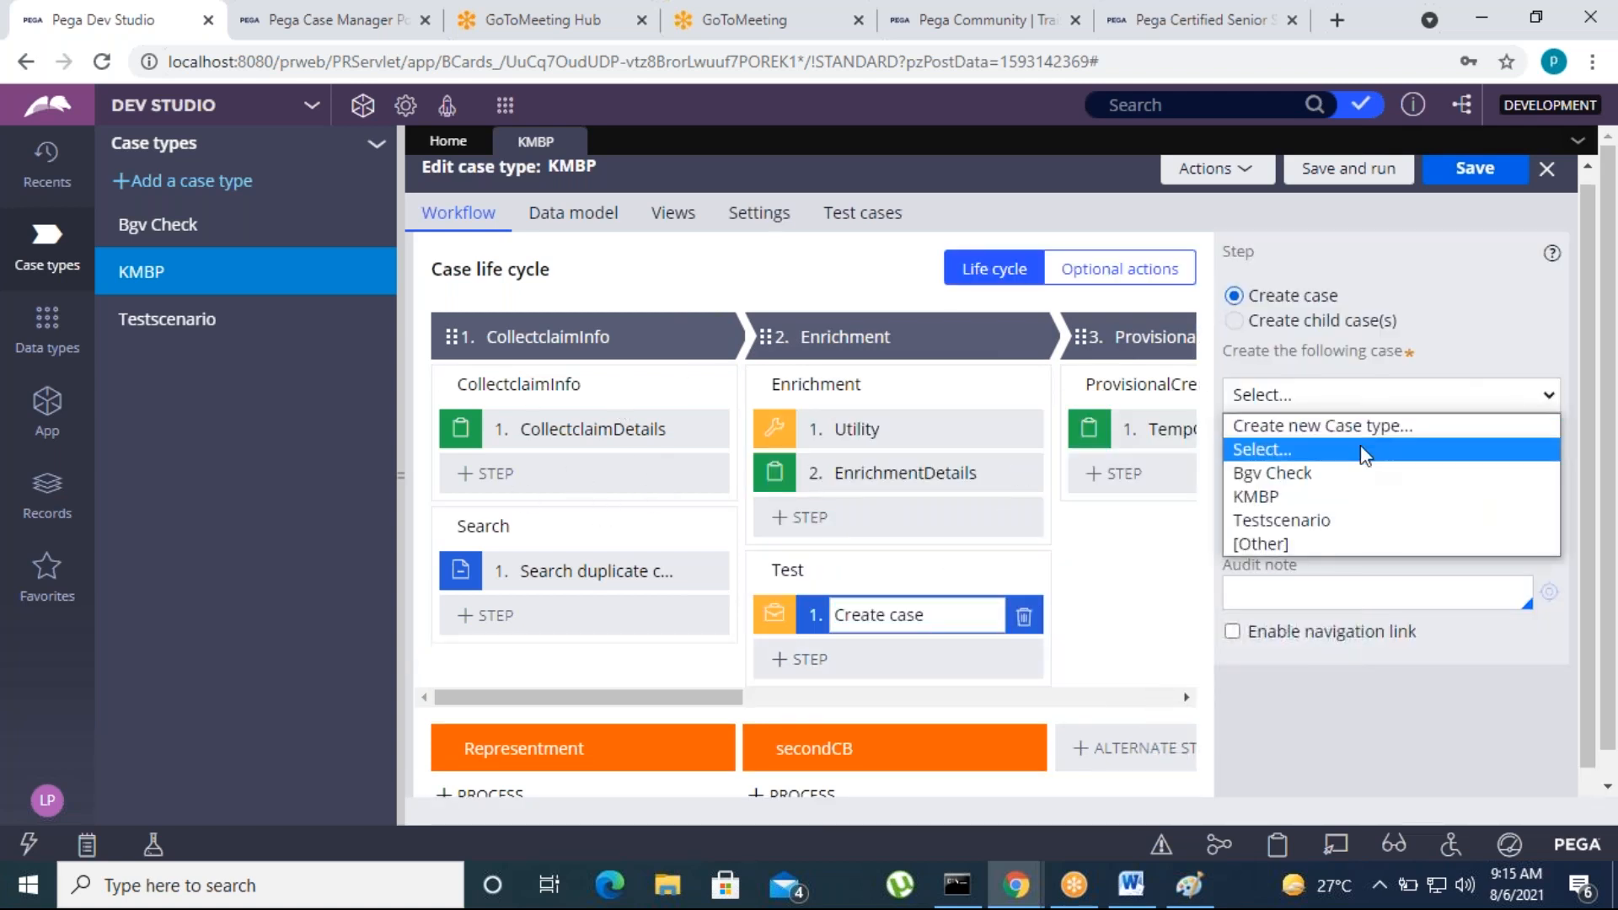
left_click(1349, 473)
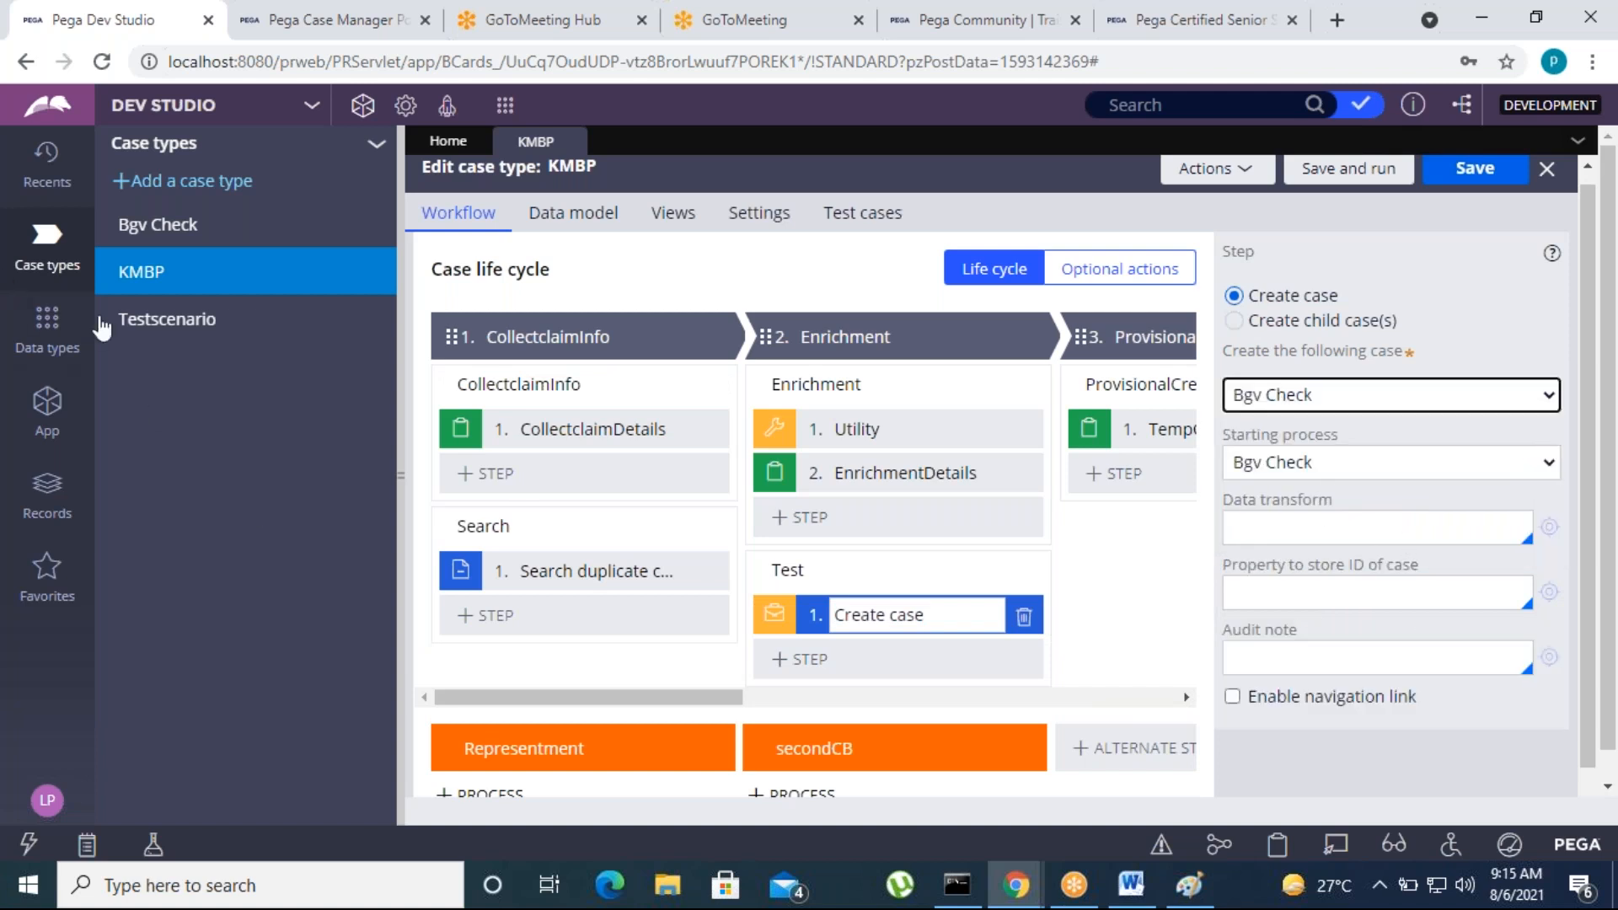
left_click(1342, 406)
left_click(1305, 498)
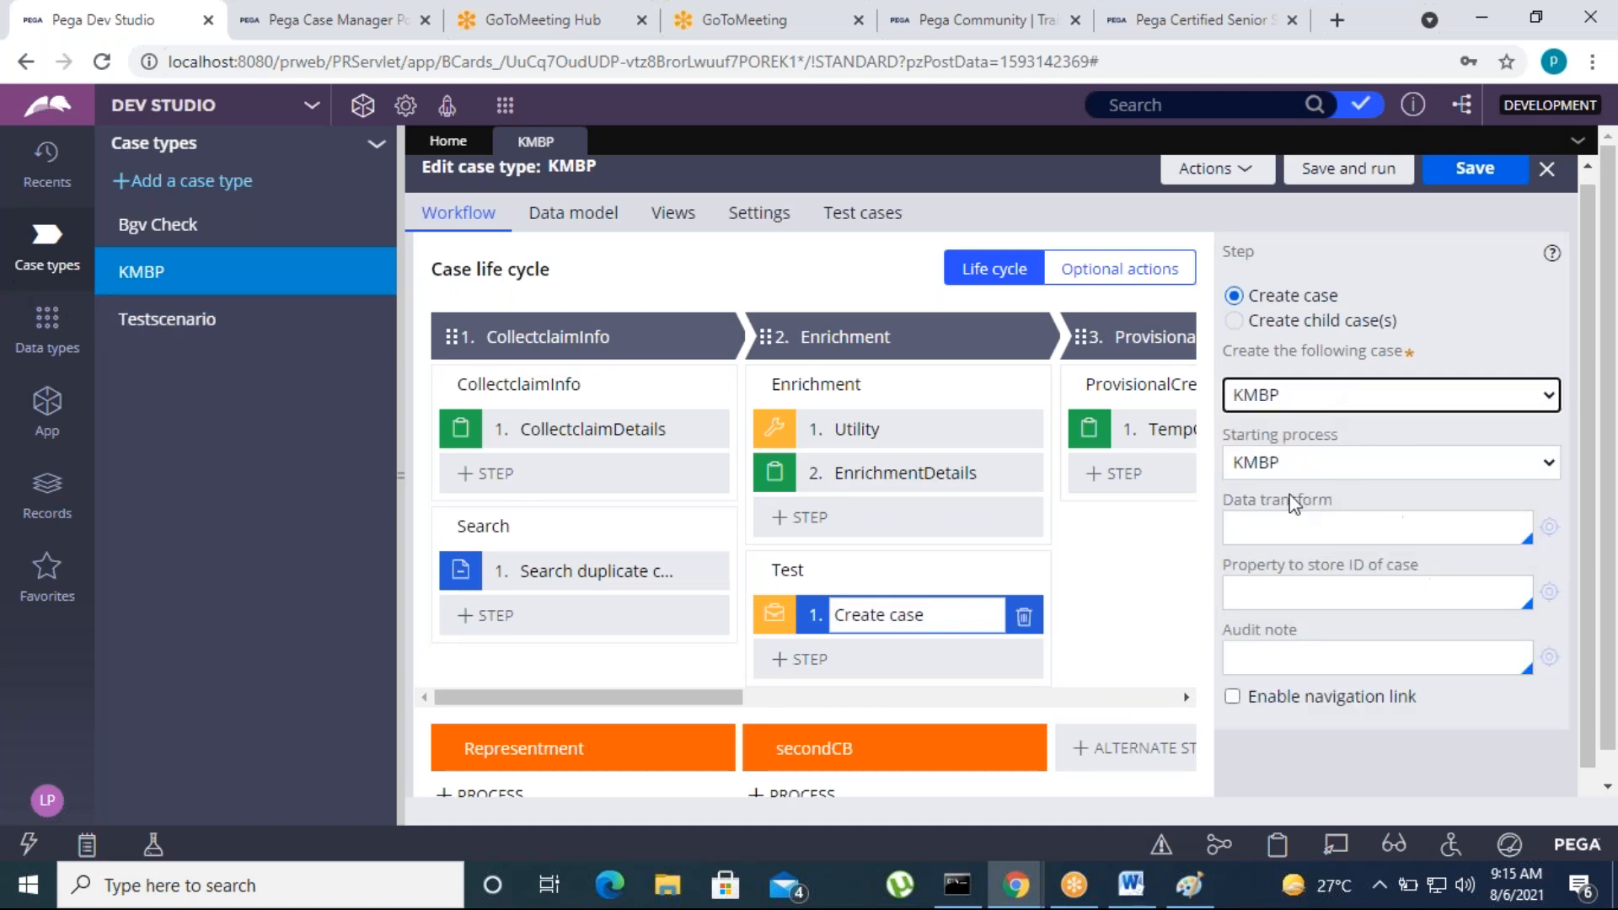
Save and run the KMBP case type, creating a new case with the initial fields left blank
left_click(1475, 168)
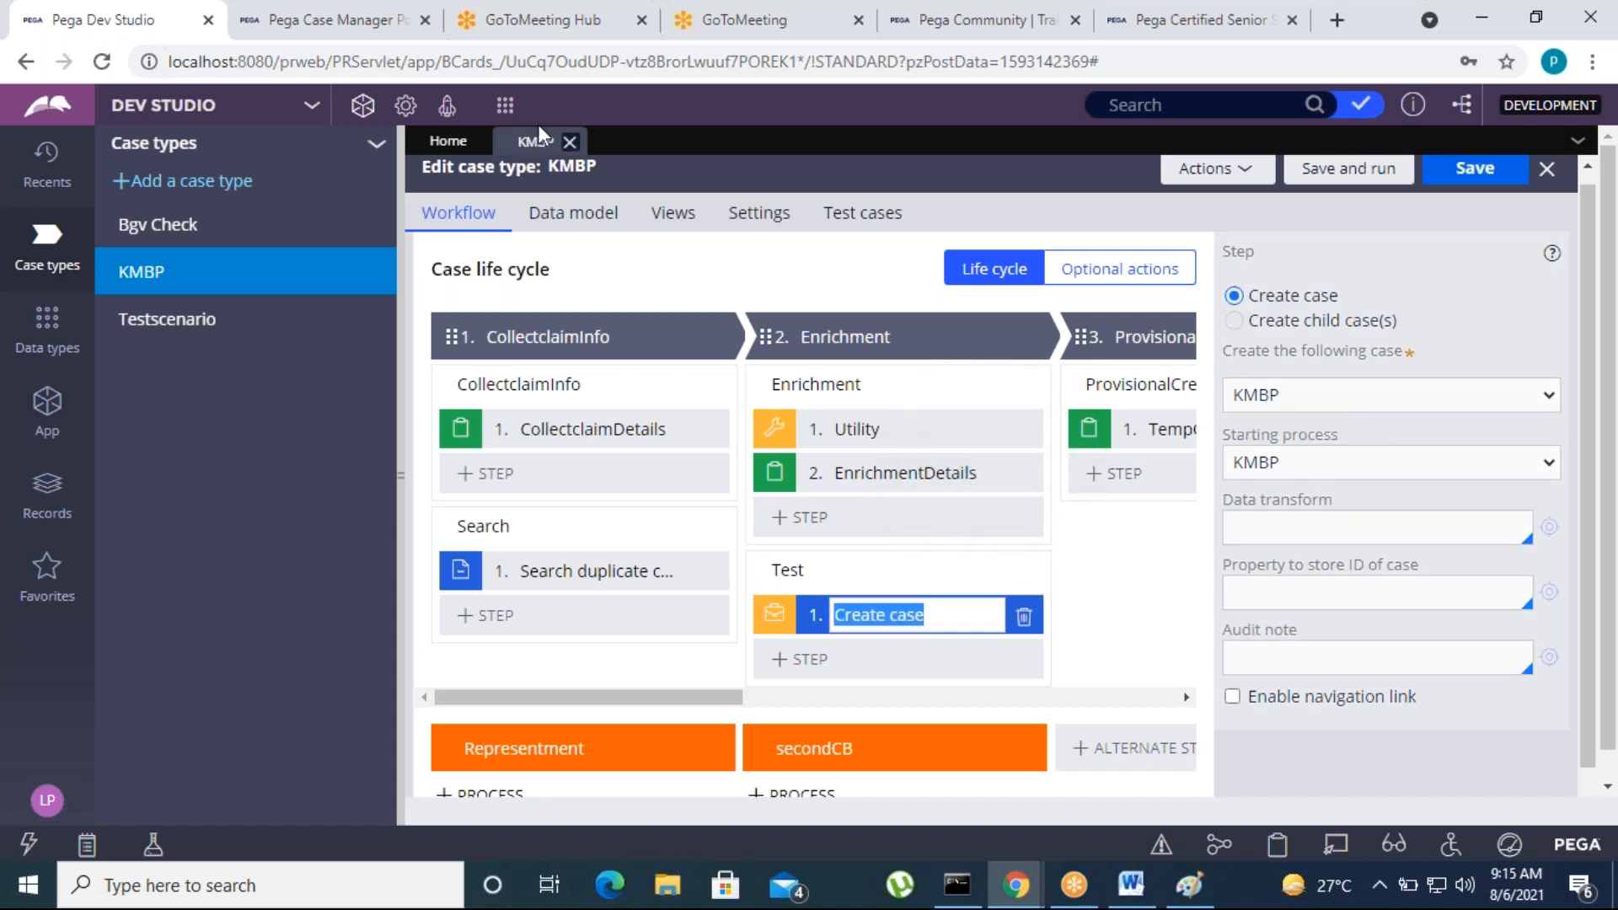
left_click(1348, 171)
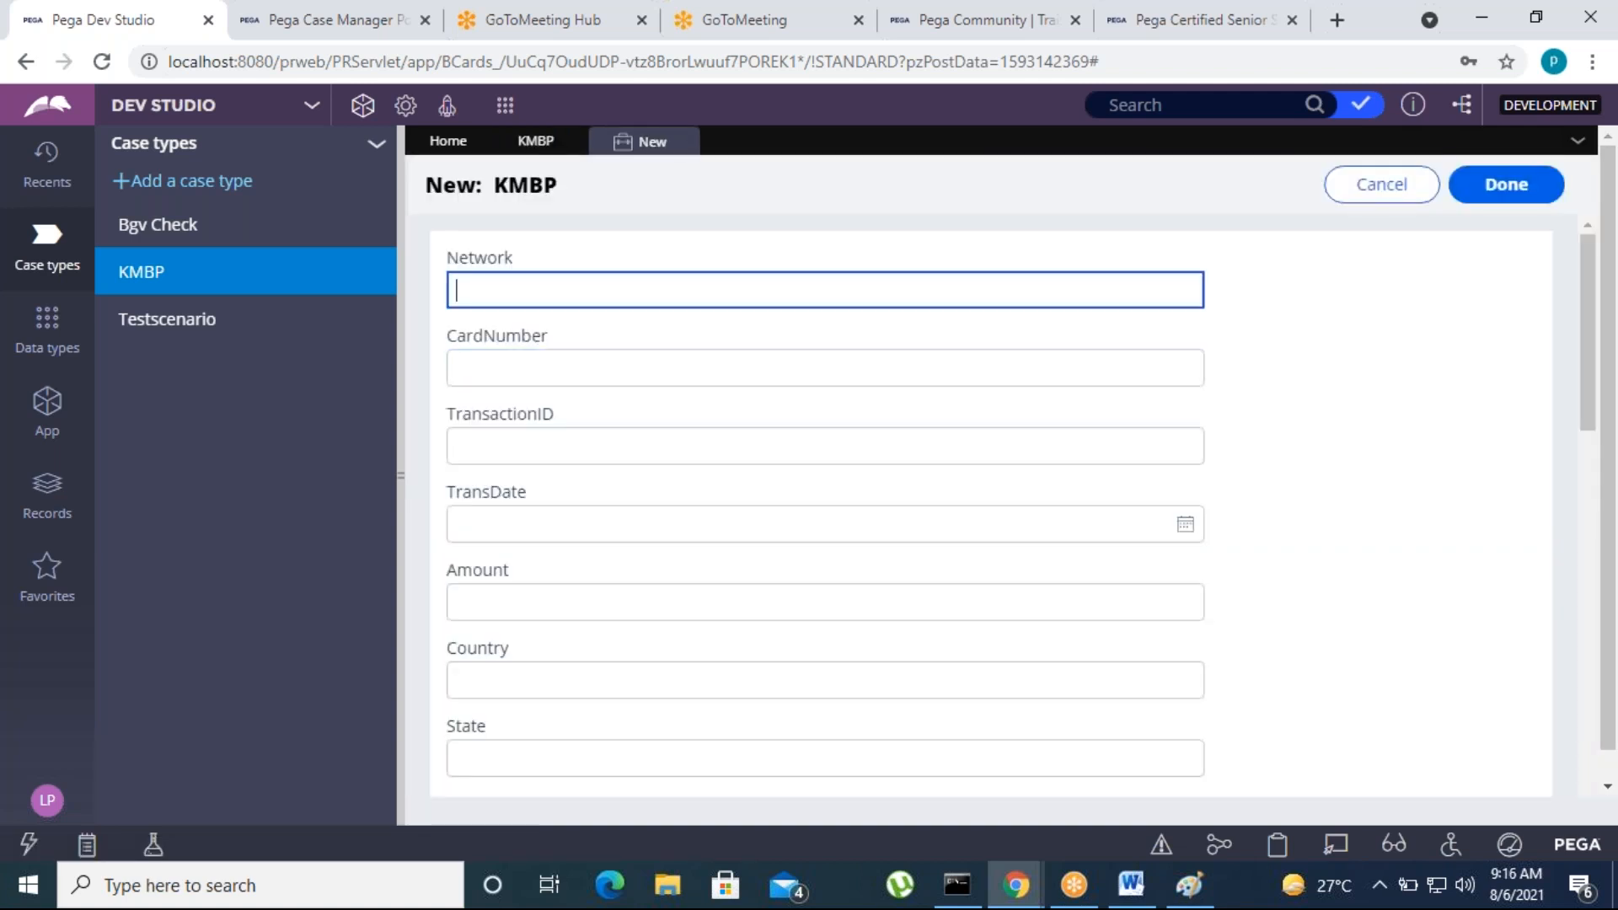
left_click(1508, 192)
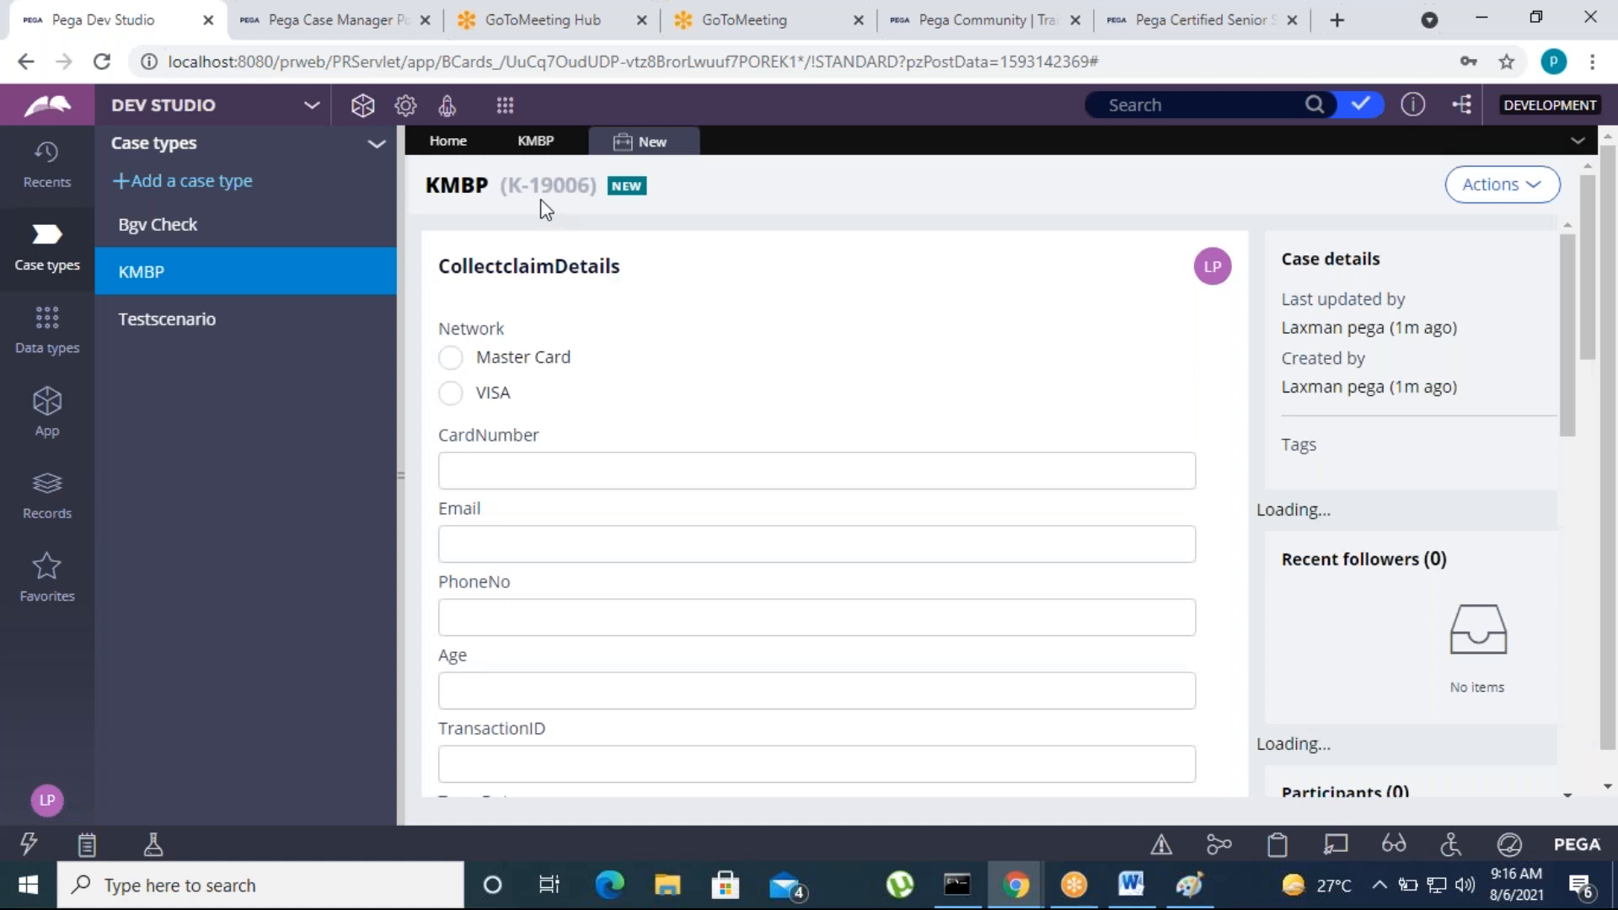
Select the VISA network, enter the card number and the account number, and submit the CollectclaimDetails assignment
left_click(450, 394)
left_click(473, 474)
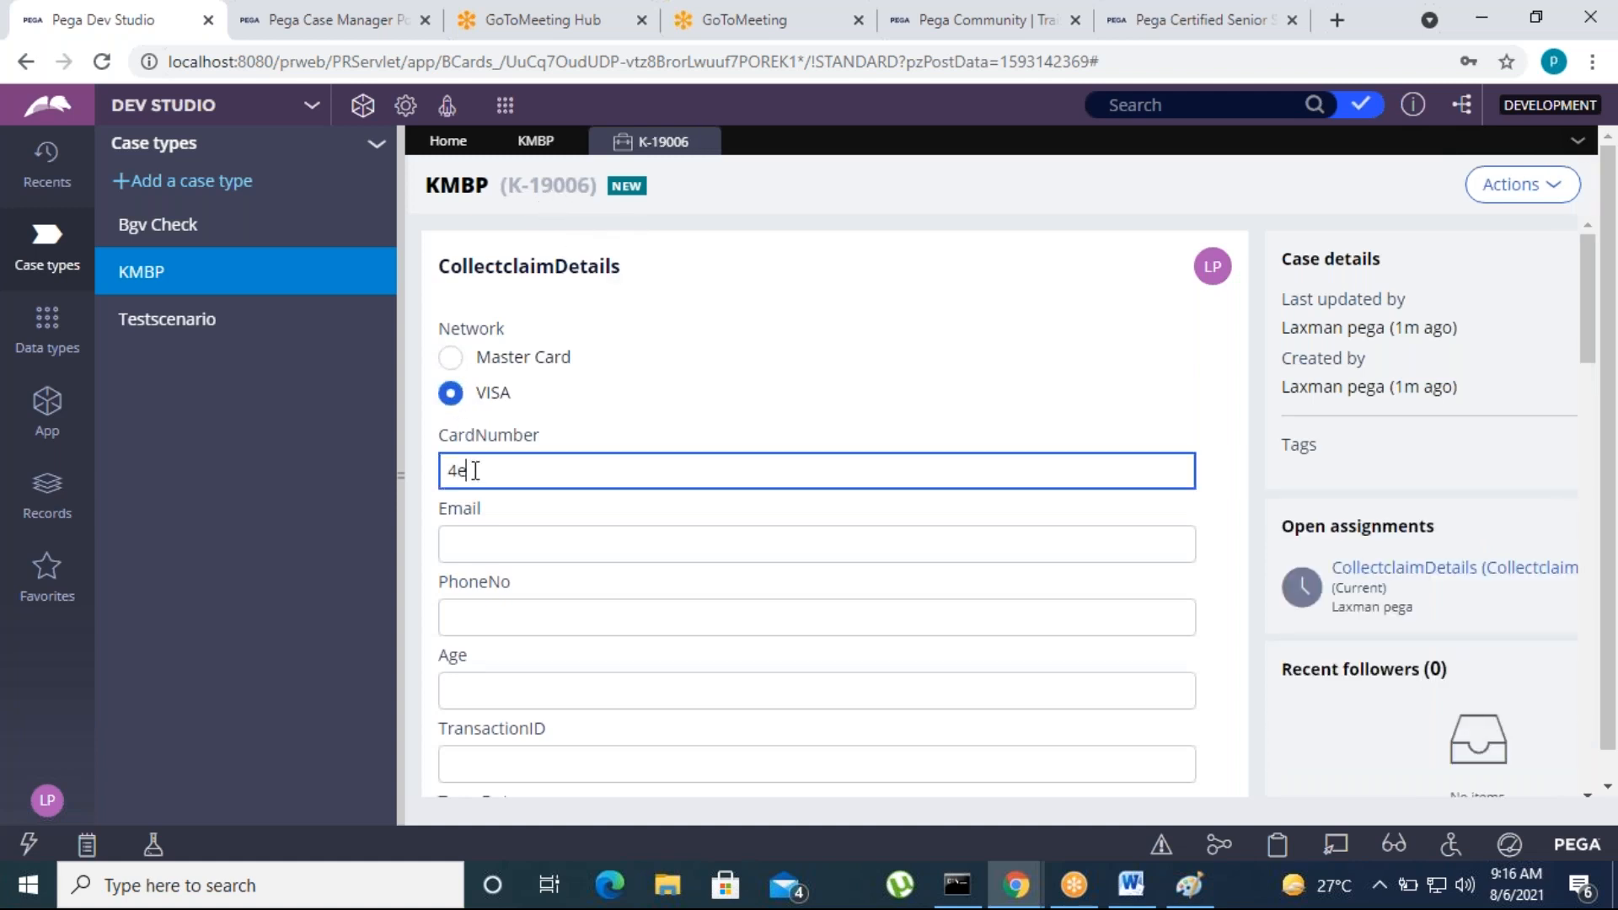
type("46567")
key("Tab")
scroll(578, 636, "down", 10)
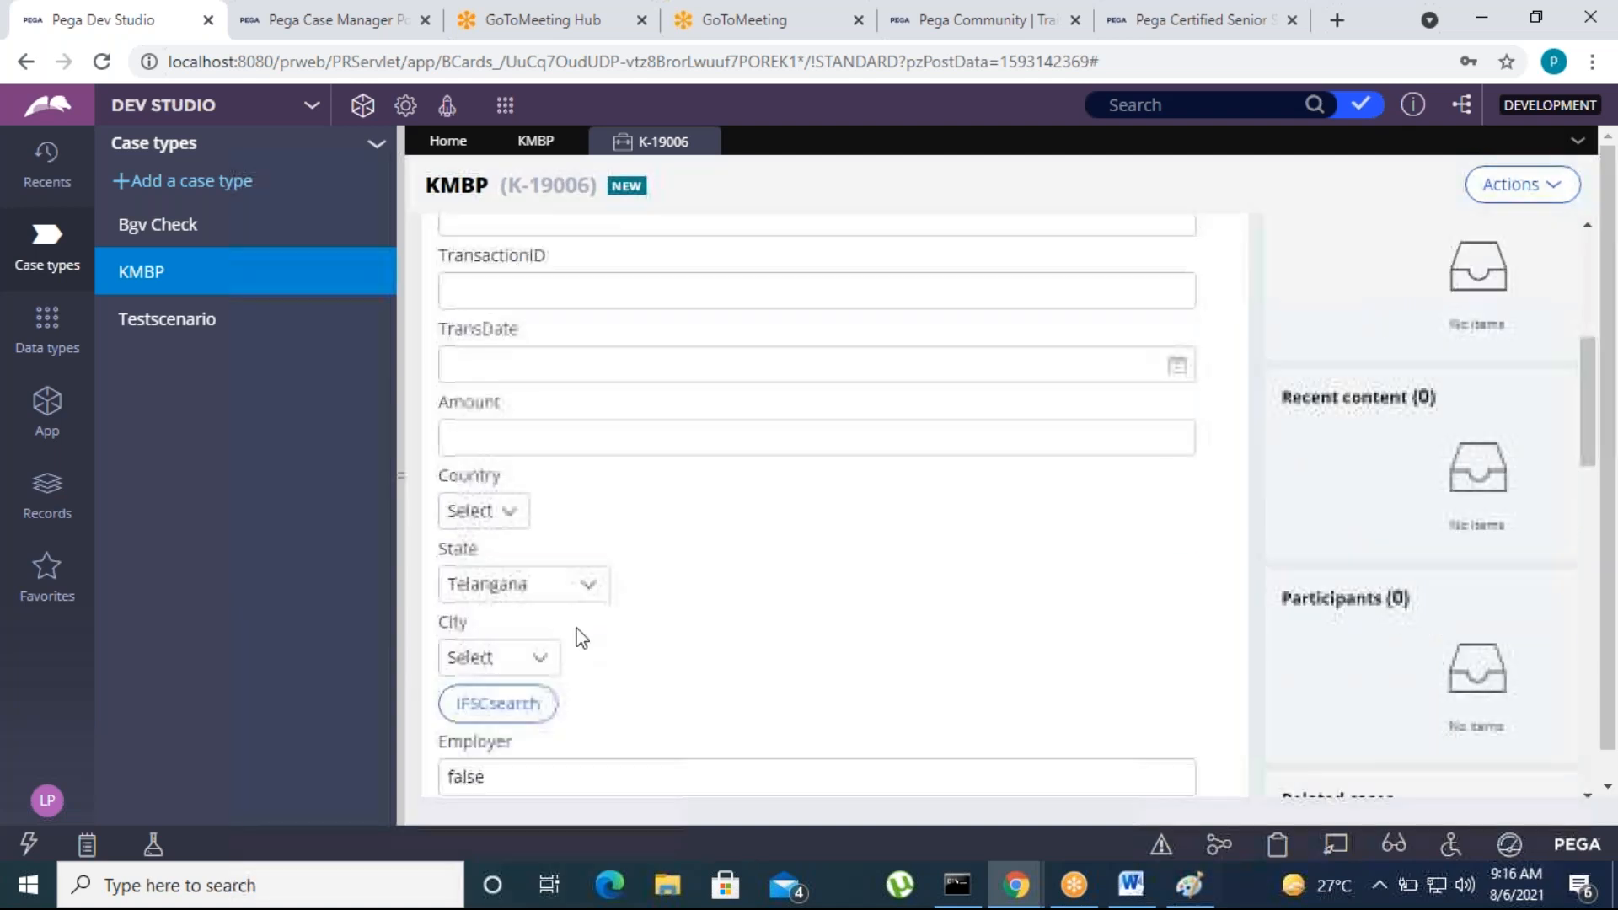
left_click(504, 503)
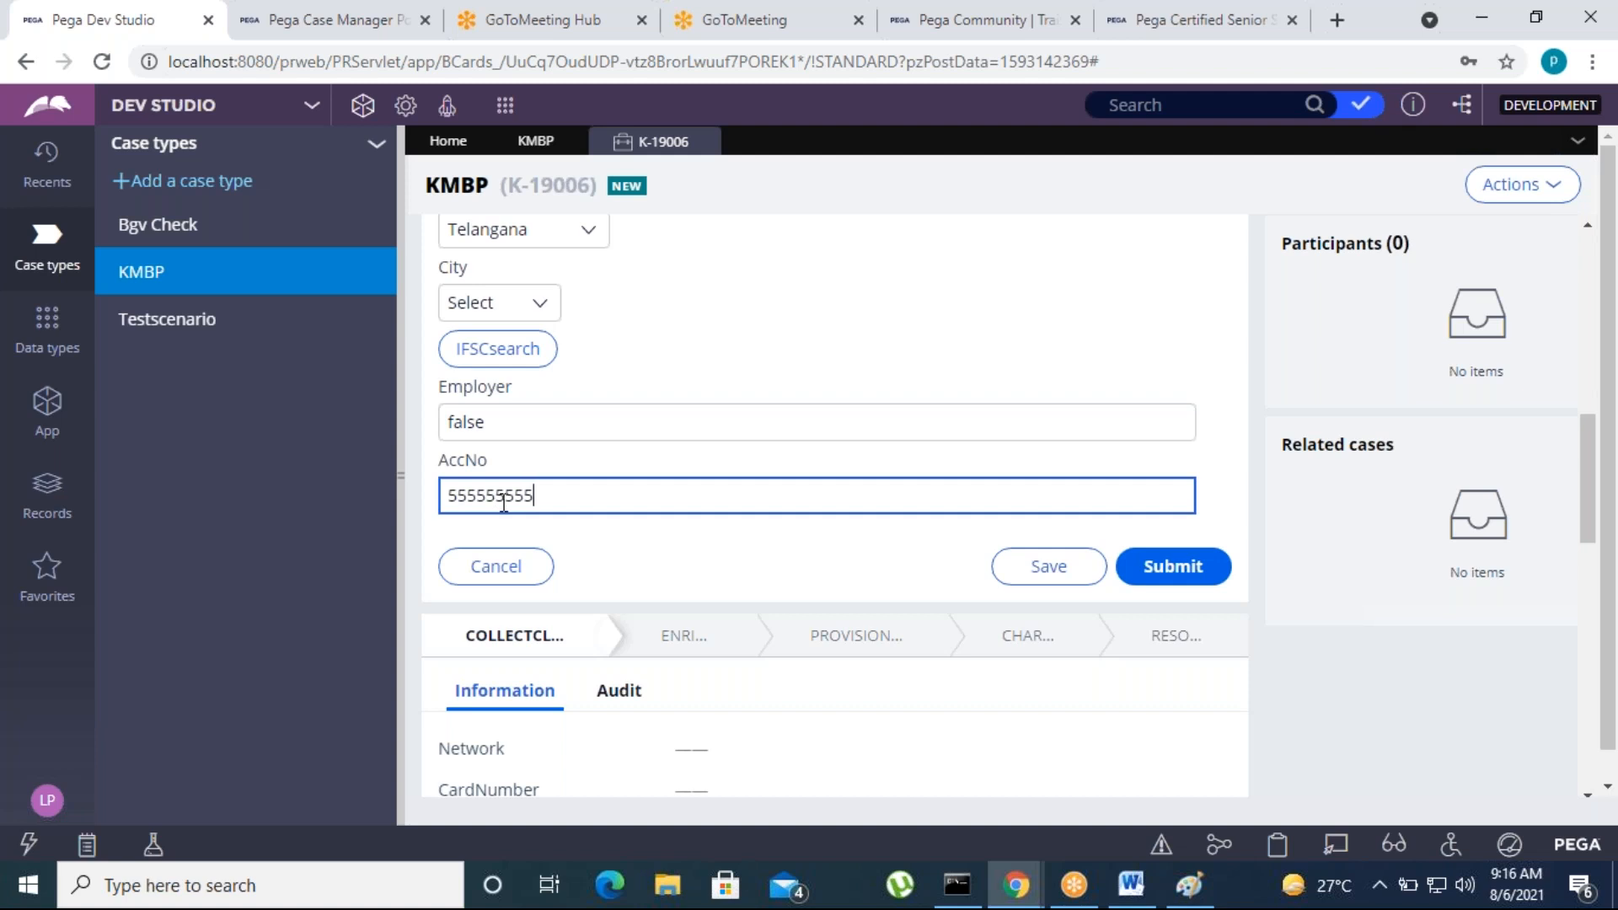
left_click(726, 567)
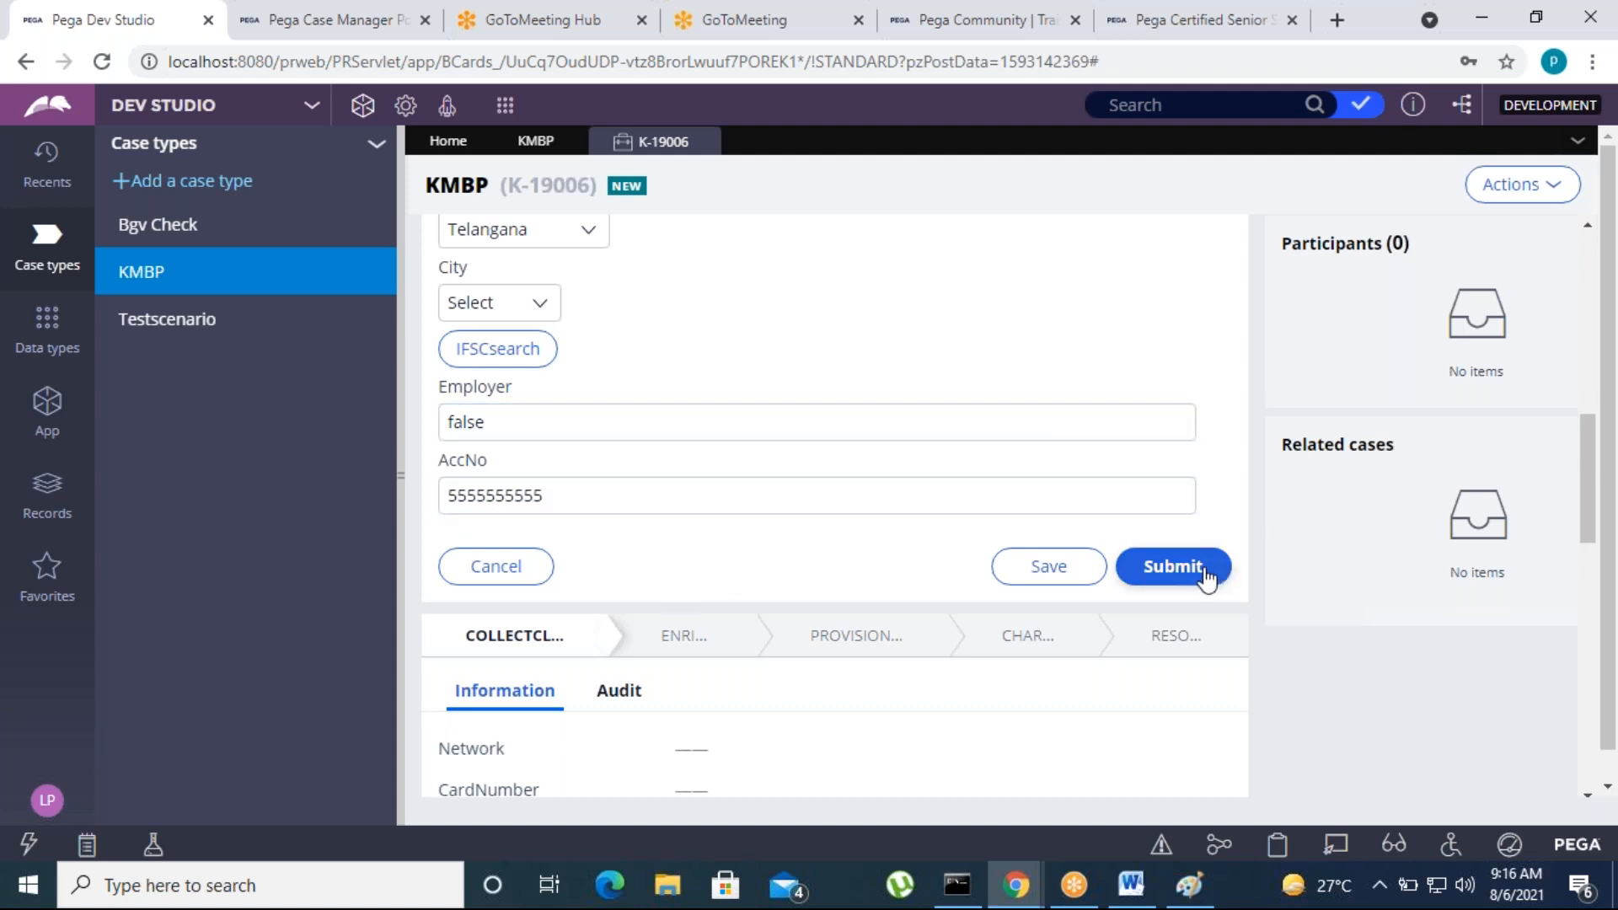
left_click(1176, 567)
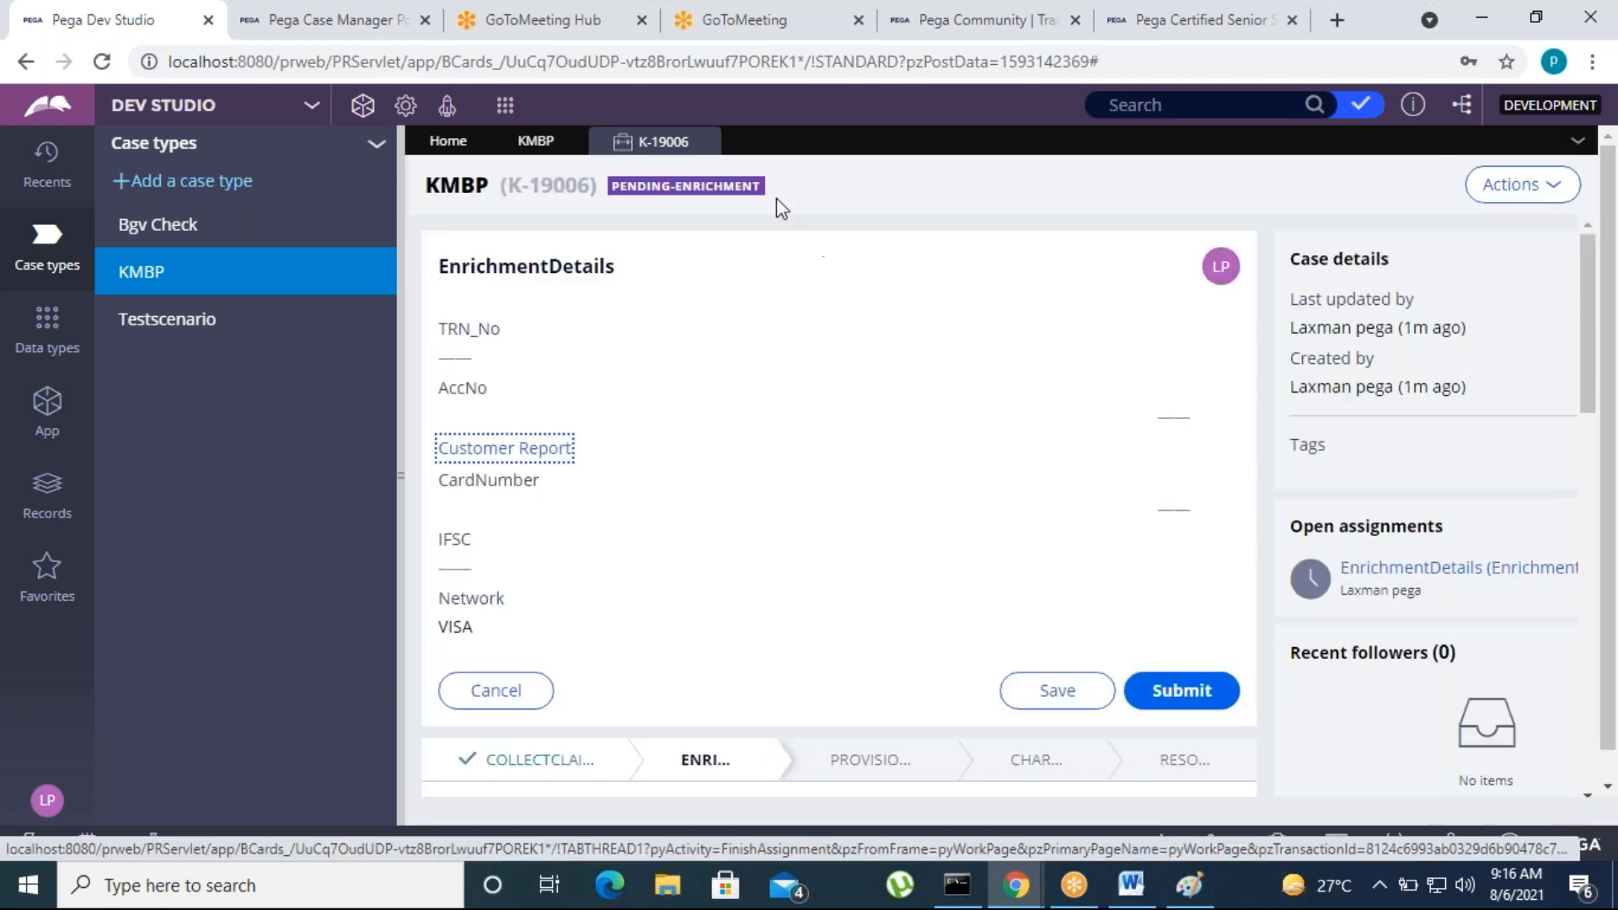
Submit the EnrichmentDetails assignment and examine the case information and audit history at TempCredit
scroll(807, 711, "down", 10)
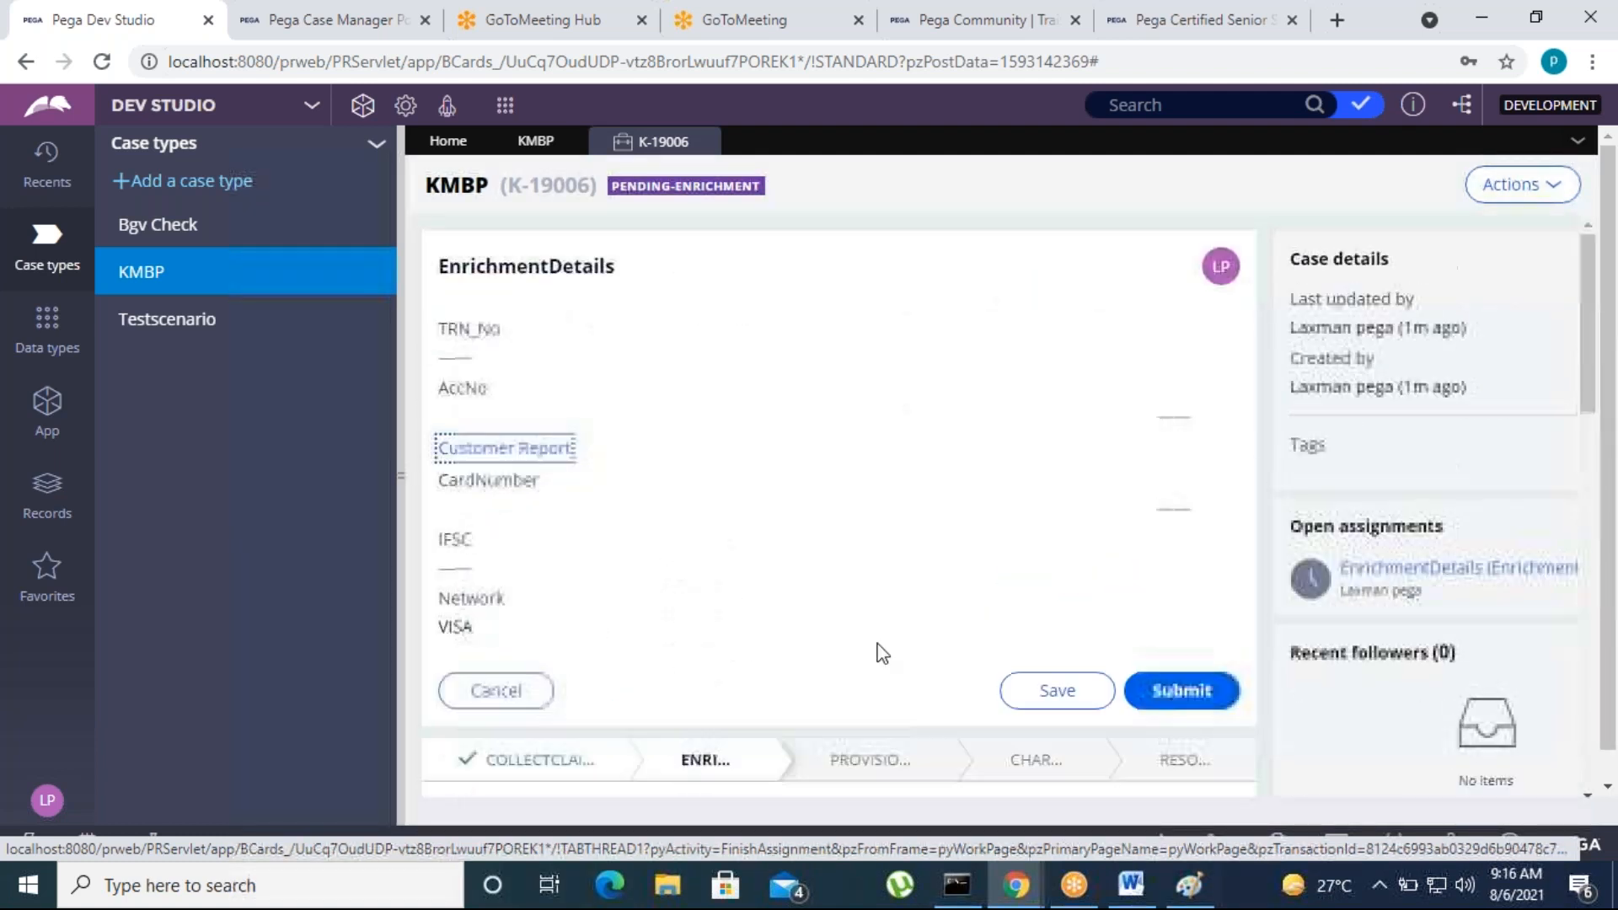
left_click(1176, 704)
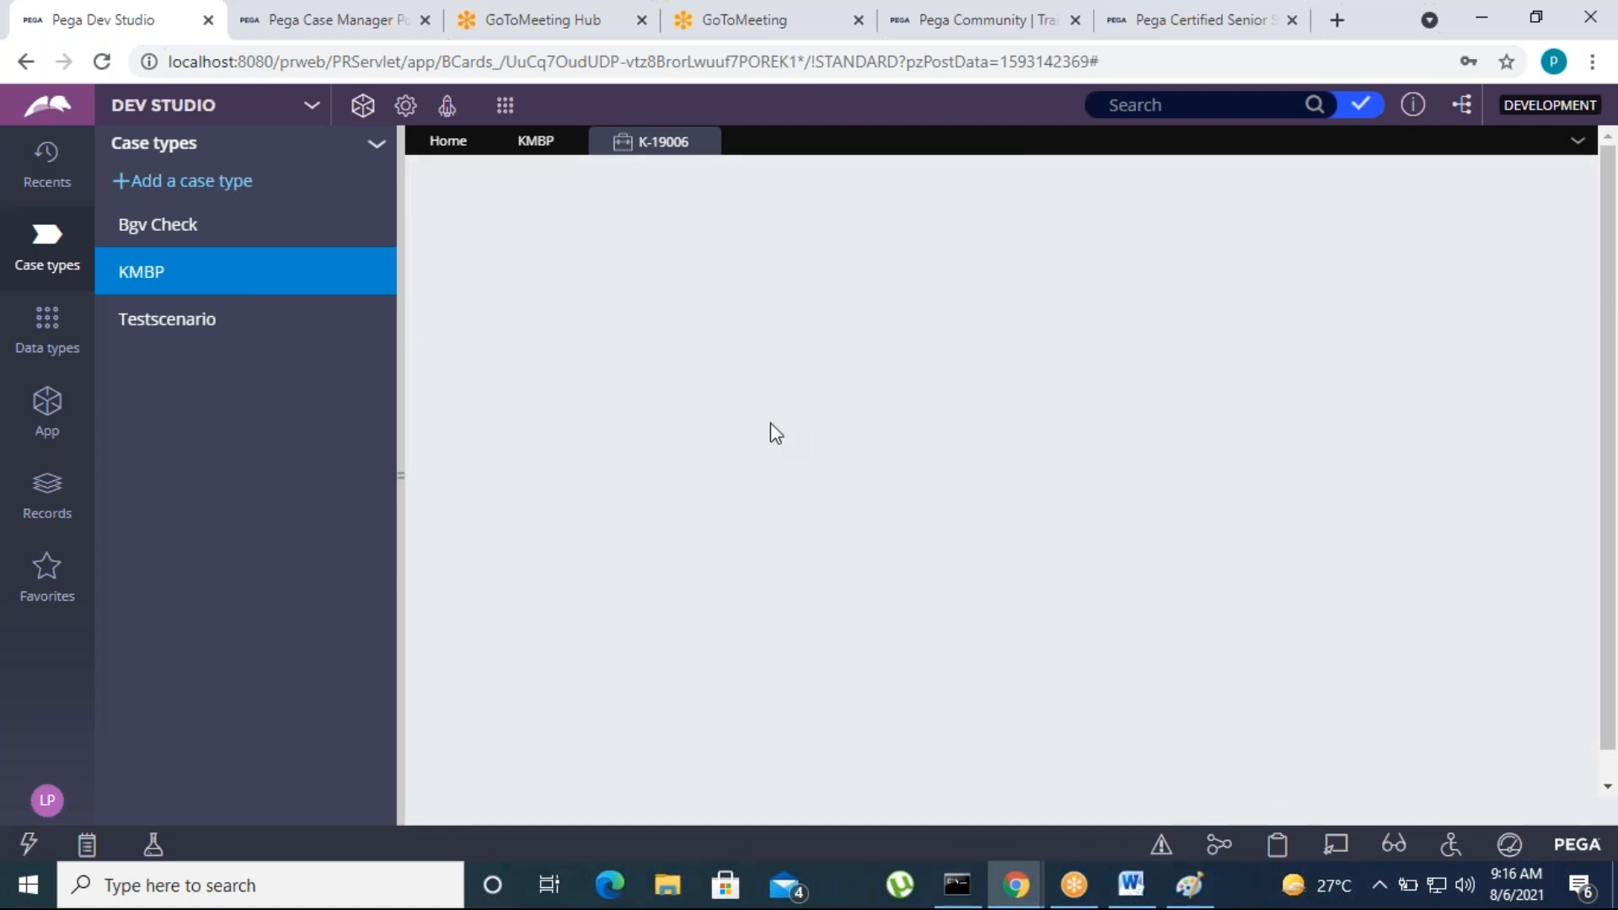
scroll(735, 676, "down", 10)
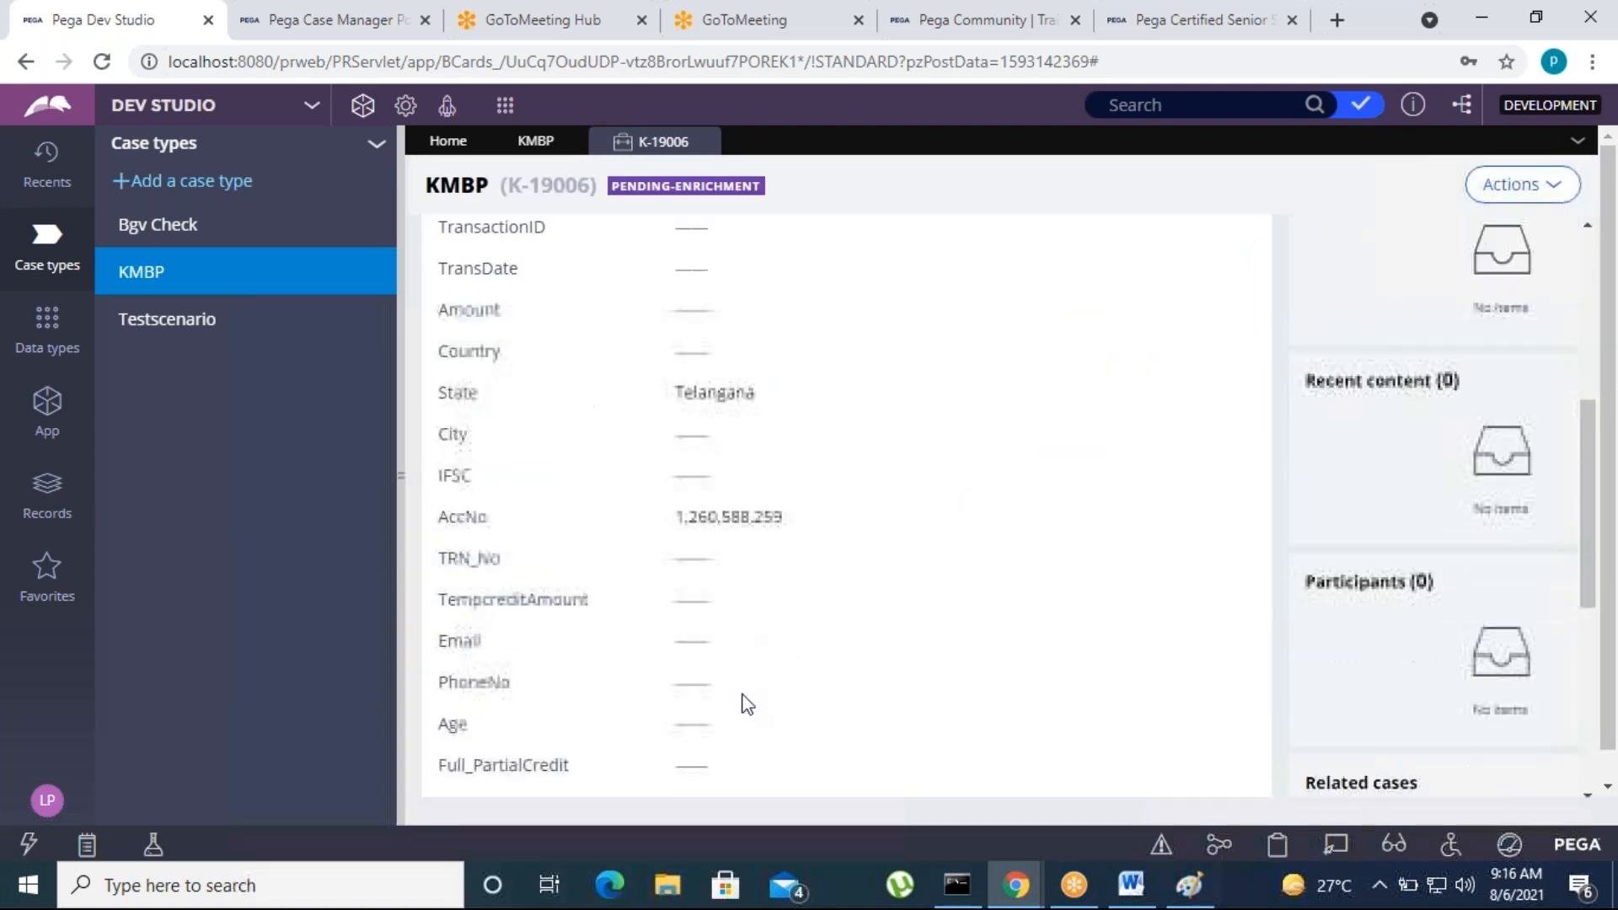
scroll(755, 707, "up", 5)
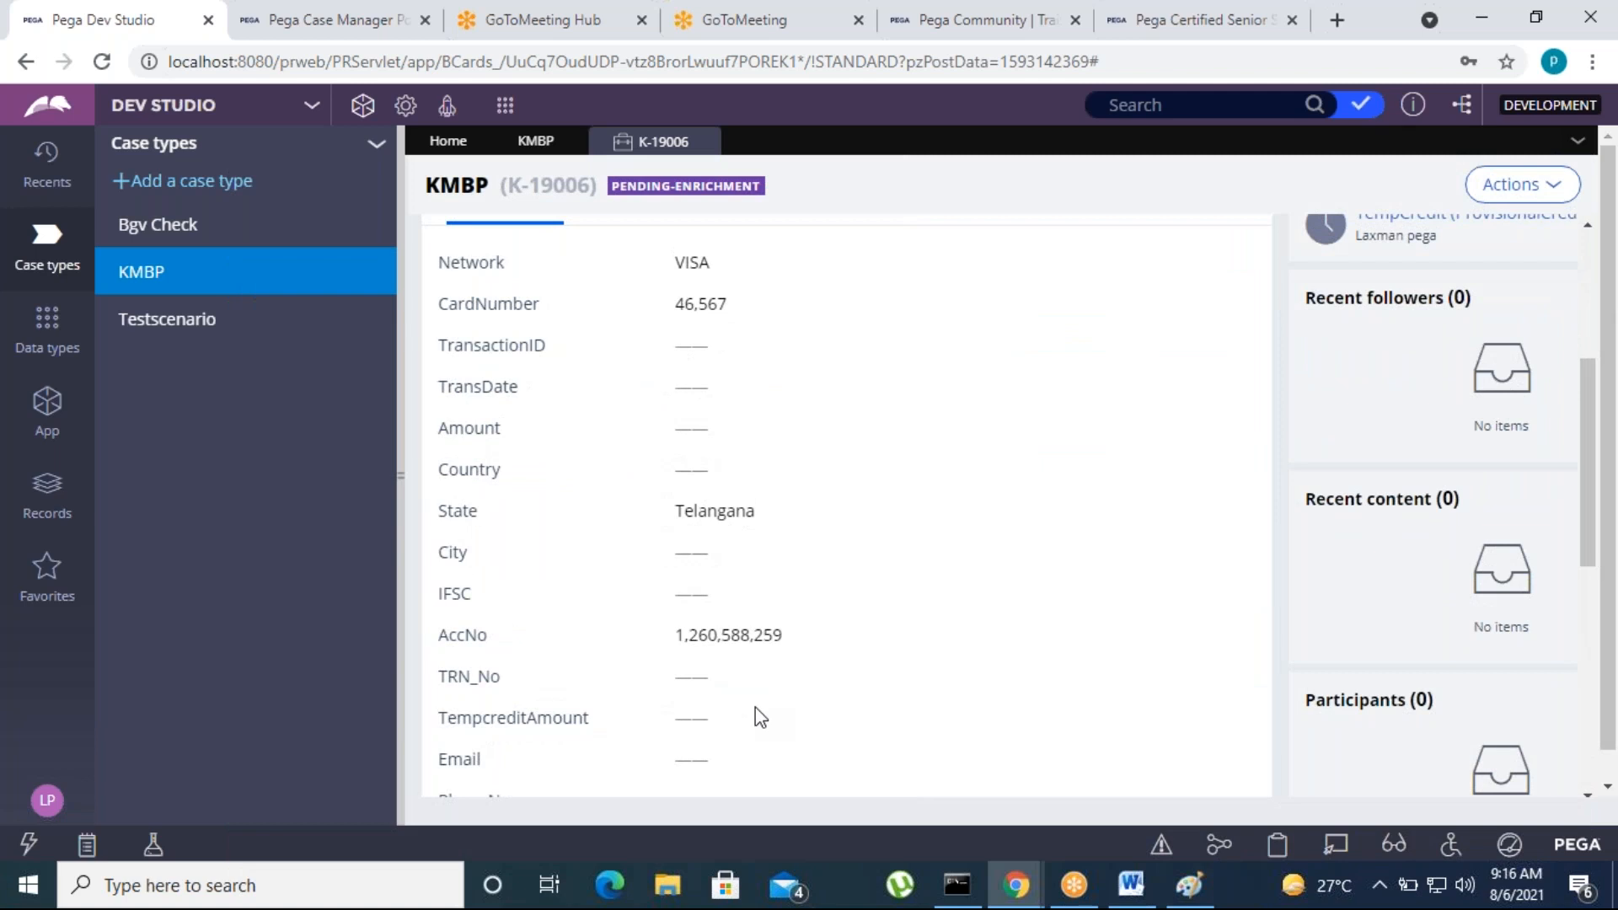
scroll(755, 706, "down", 6)
scroll(761, 718, "up", 10)
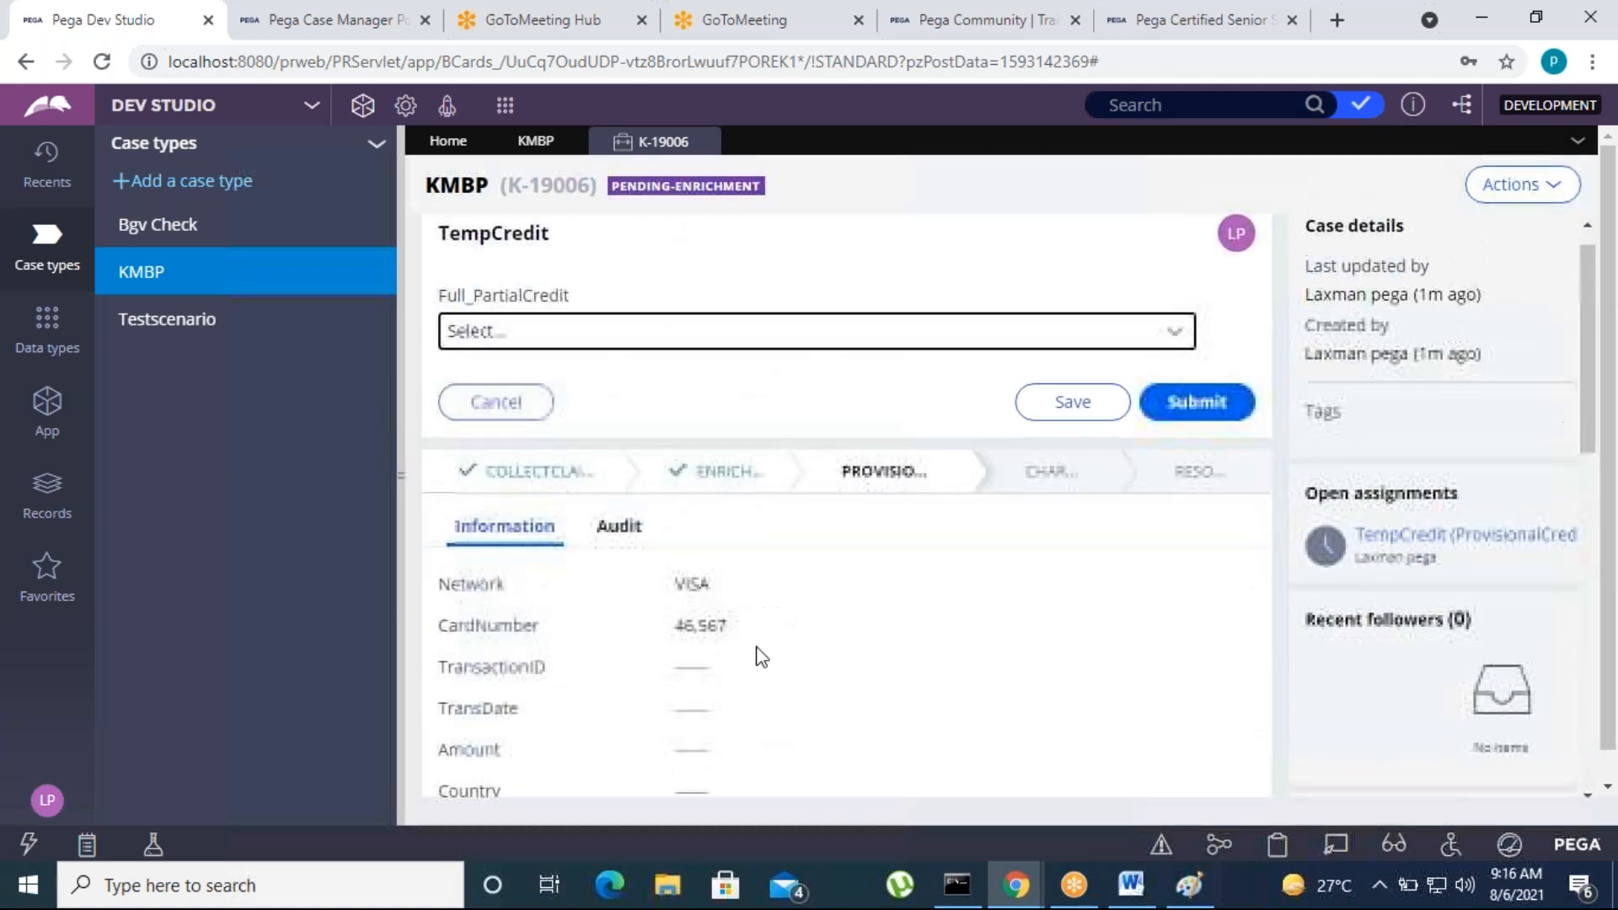
left_click(620, 529)
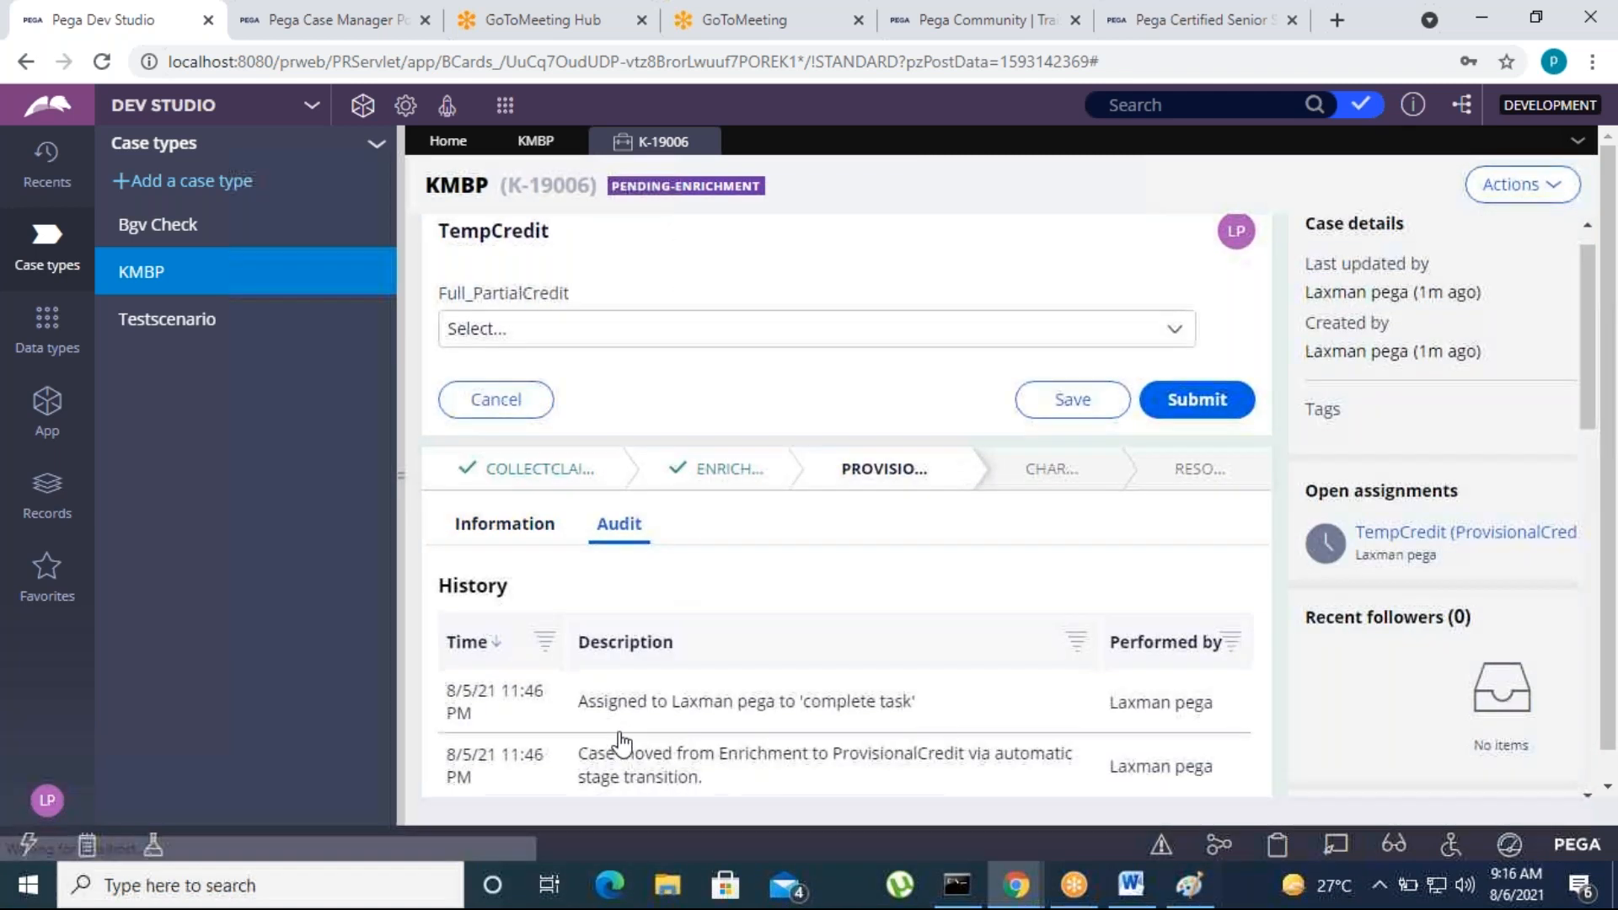
scroll(715, 740, "down", 5)
Switch to the Pega Case Manager portal and reload the BCards summary
left_click(325, 20)
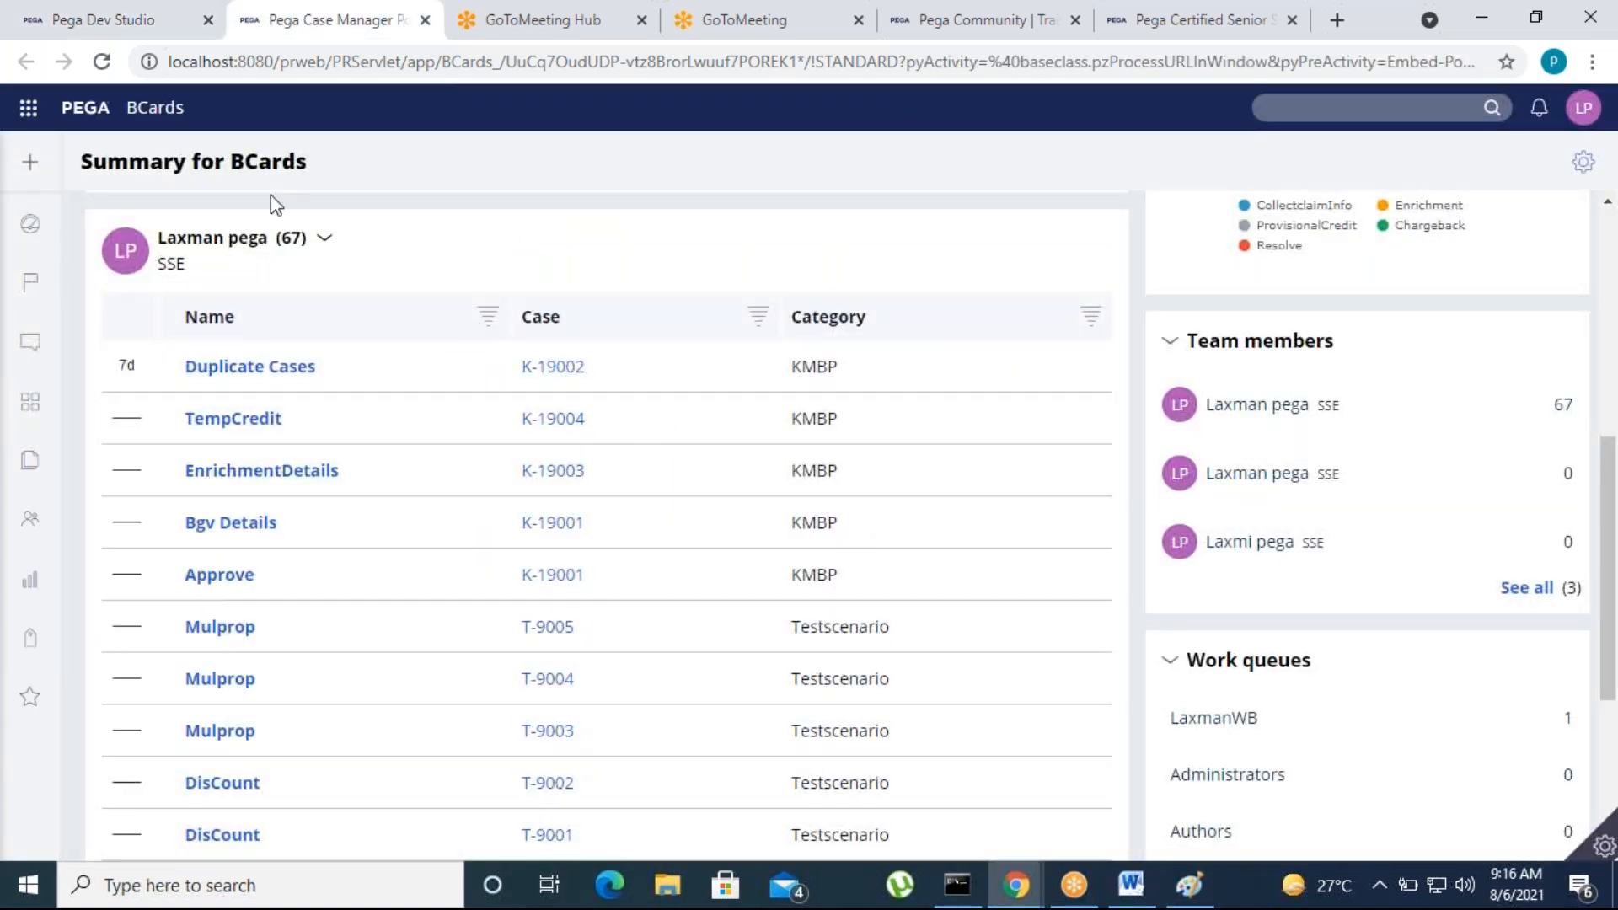
left_click(103, 62)
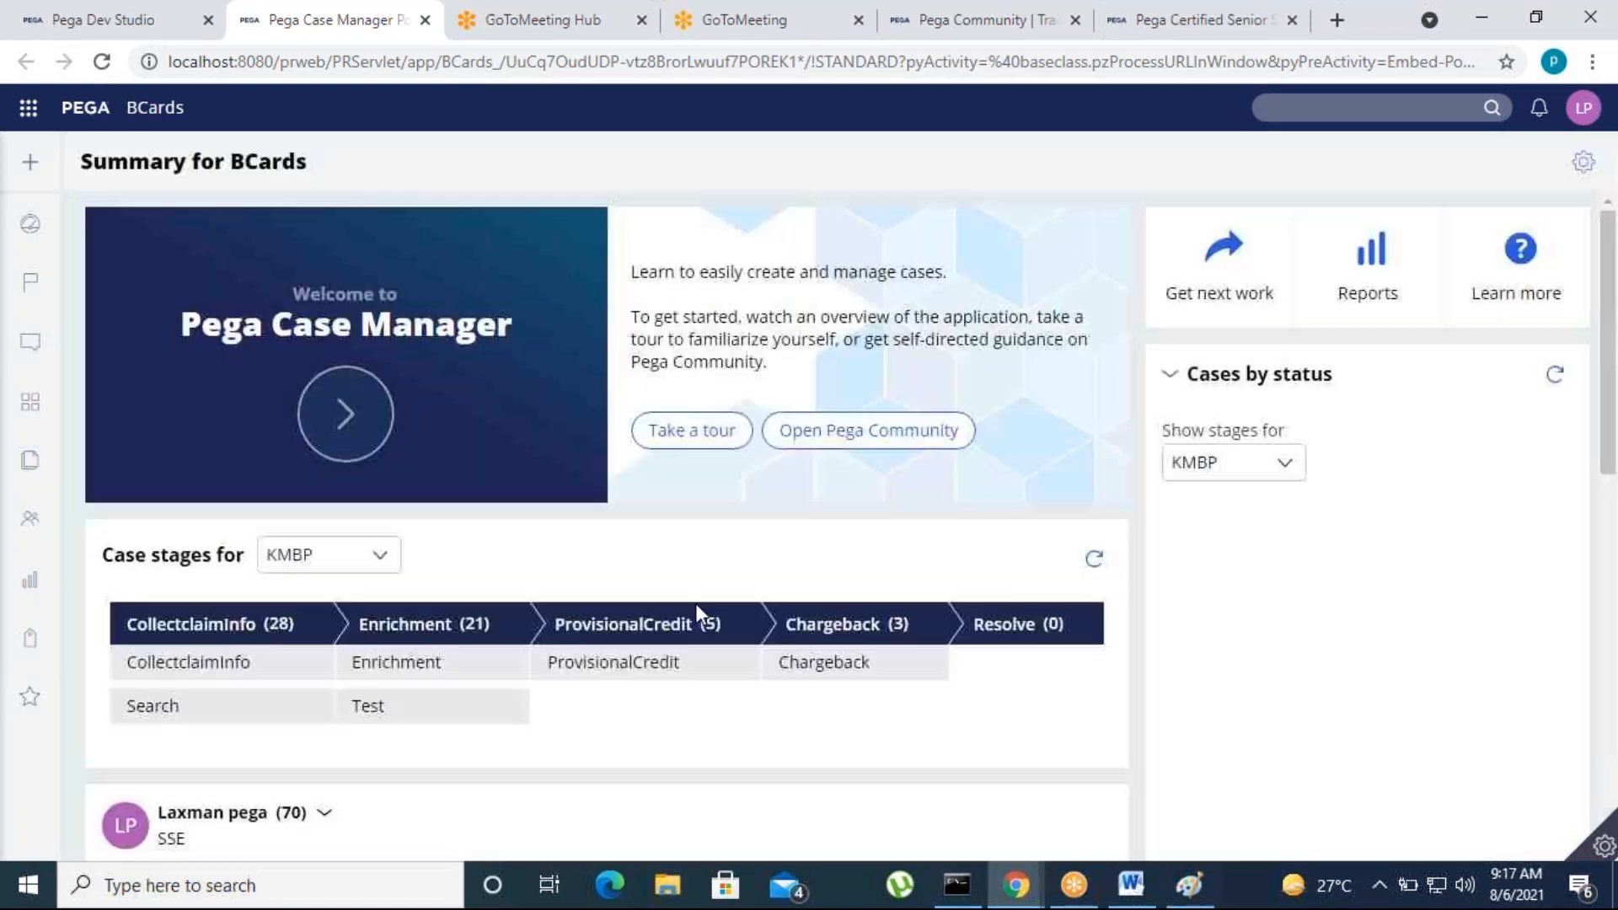
Check the portal worklist for the created KMBP cases, and close the open case in Pega Dev Studio to return to the KMBP life cycle
scroll(703, 678, "down", 5)
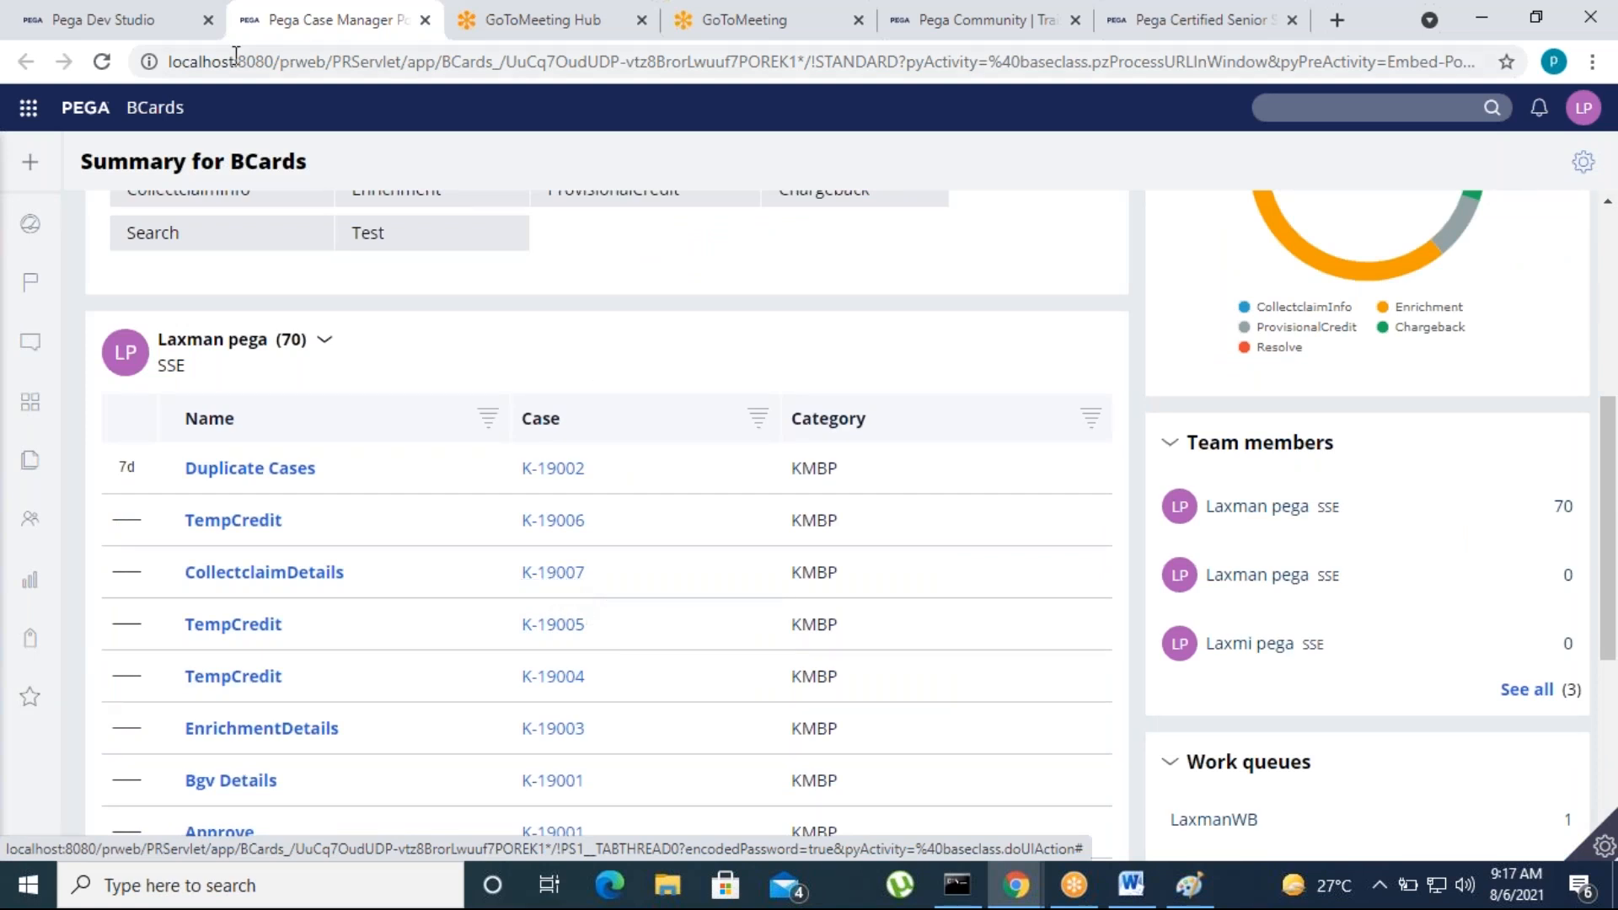
left_click(148, 25)
scroll(772, 451, "up", 6)
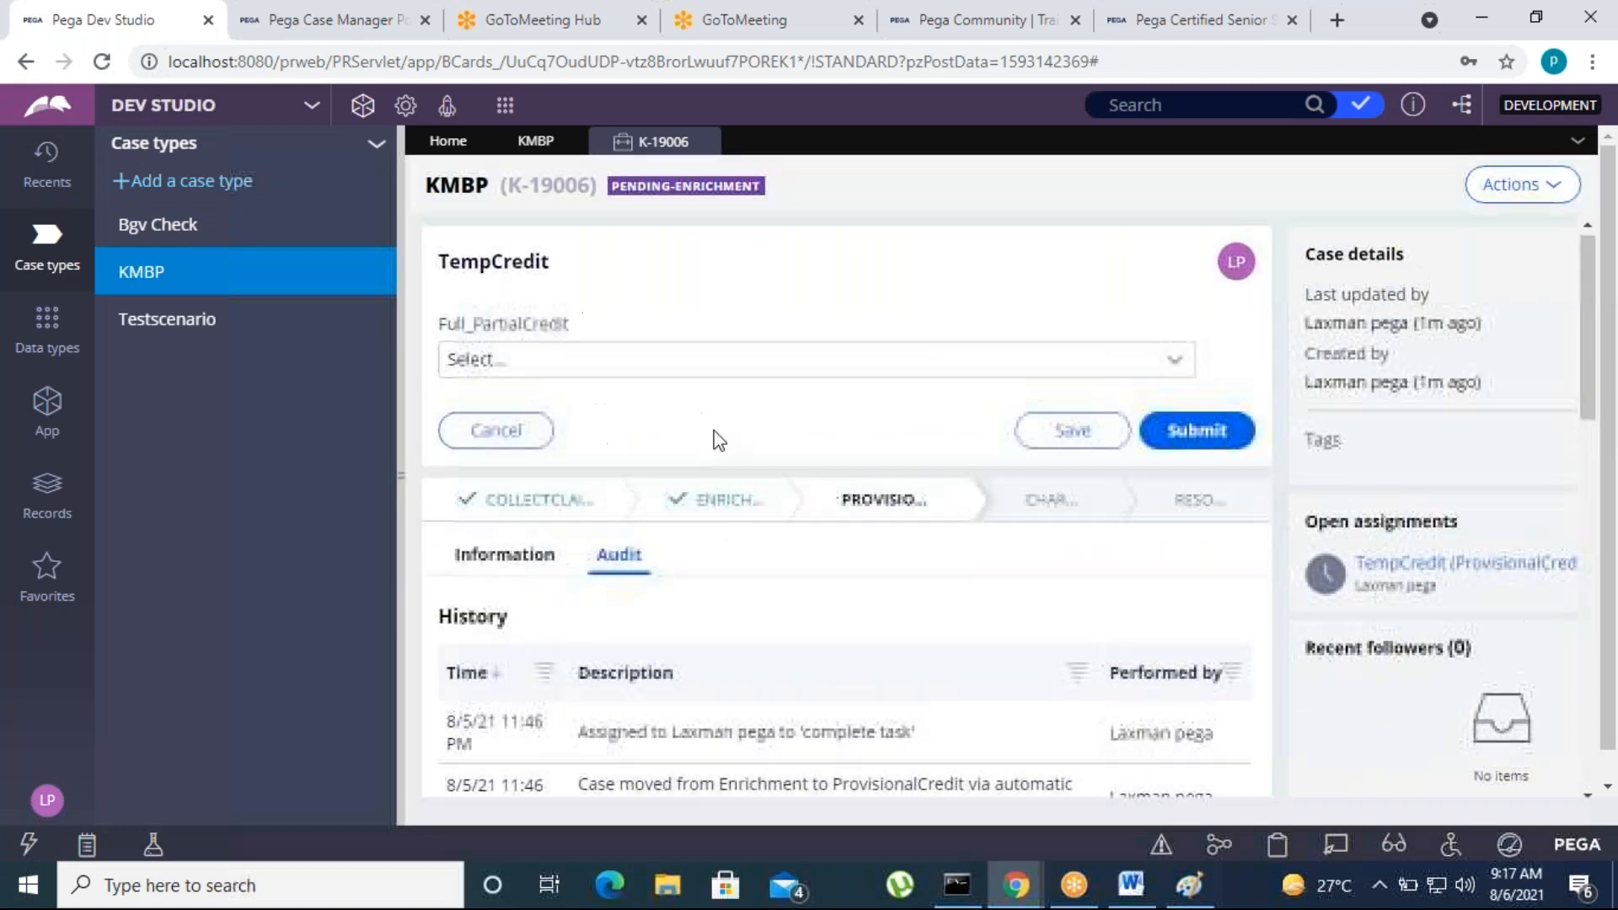
left_click(704, 142)
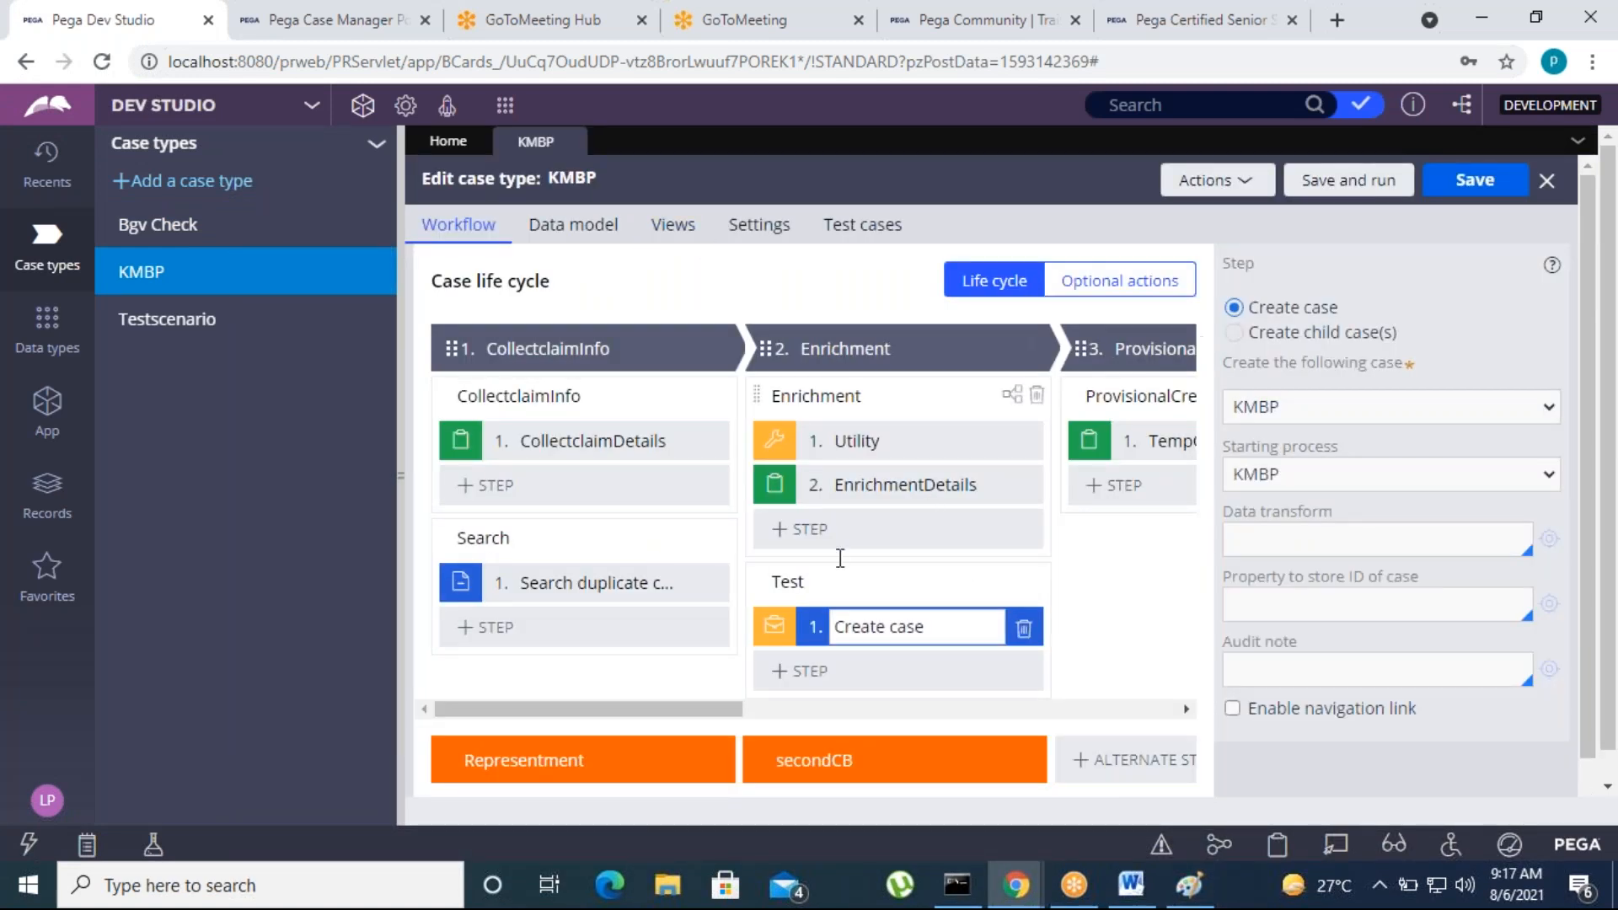
Switch to the Word course notes and review the Case Design topics from Config of Stages through Automation shapes
left_click(1132, 881)
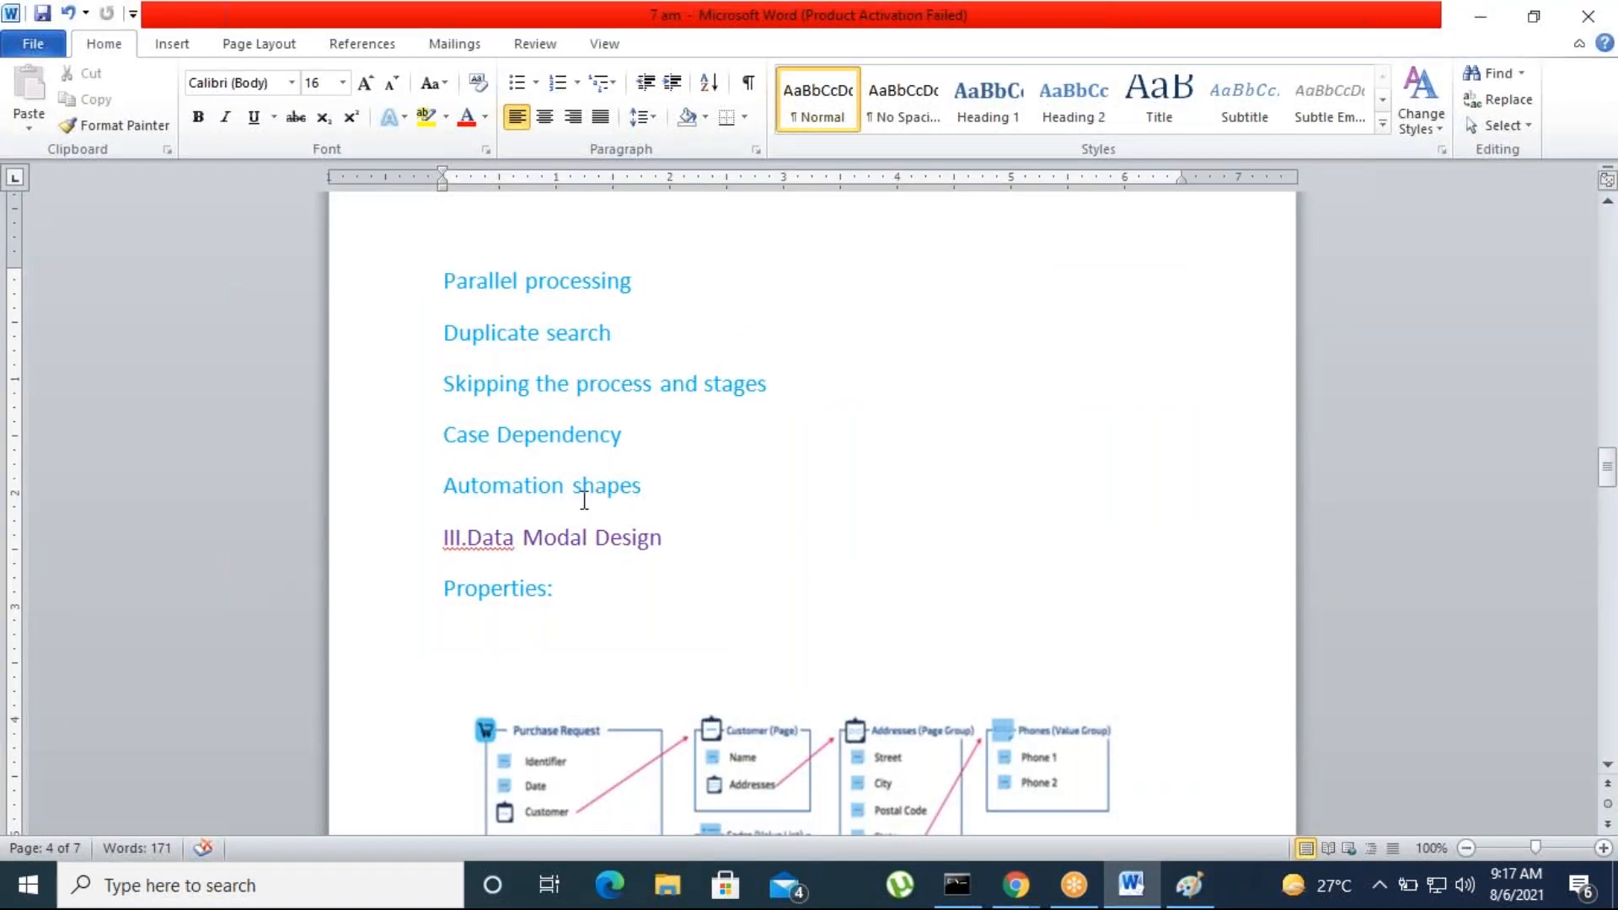
left_click_drag(655, 483, 452, 285)
left_click(908, 516)
scroll(910, 527, "up", 12)
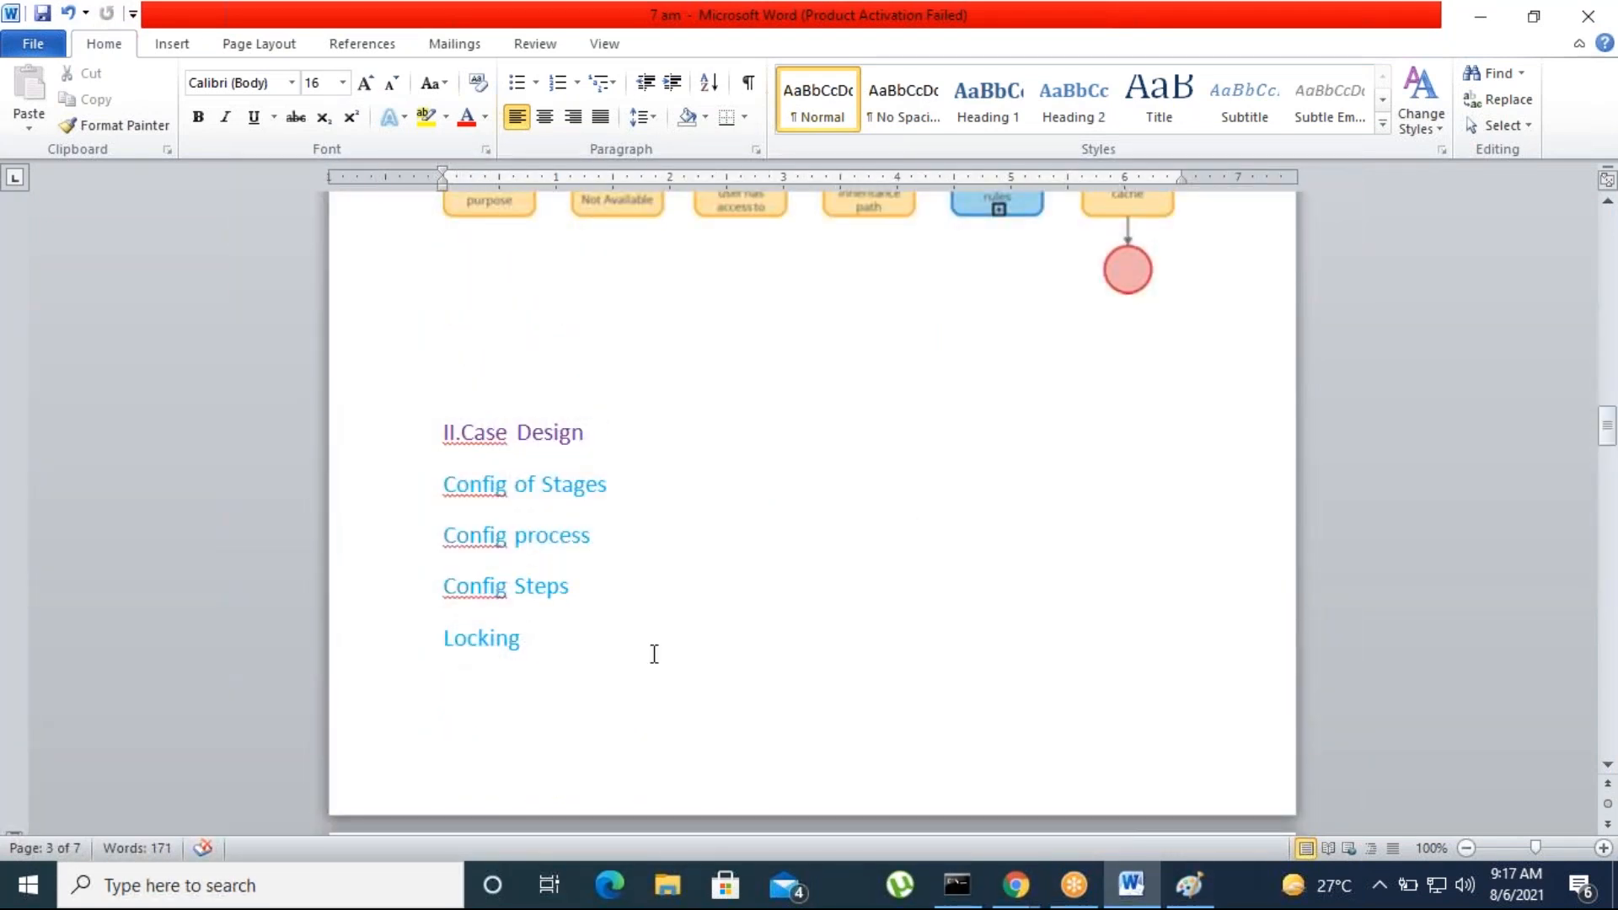
scroll(654, 654, "down", 10)
left_click_drag(642, 601, 444, 395)
left_click(642, 599)
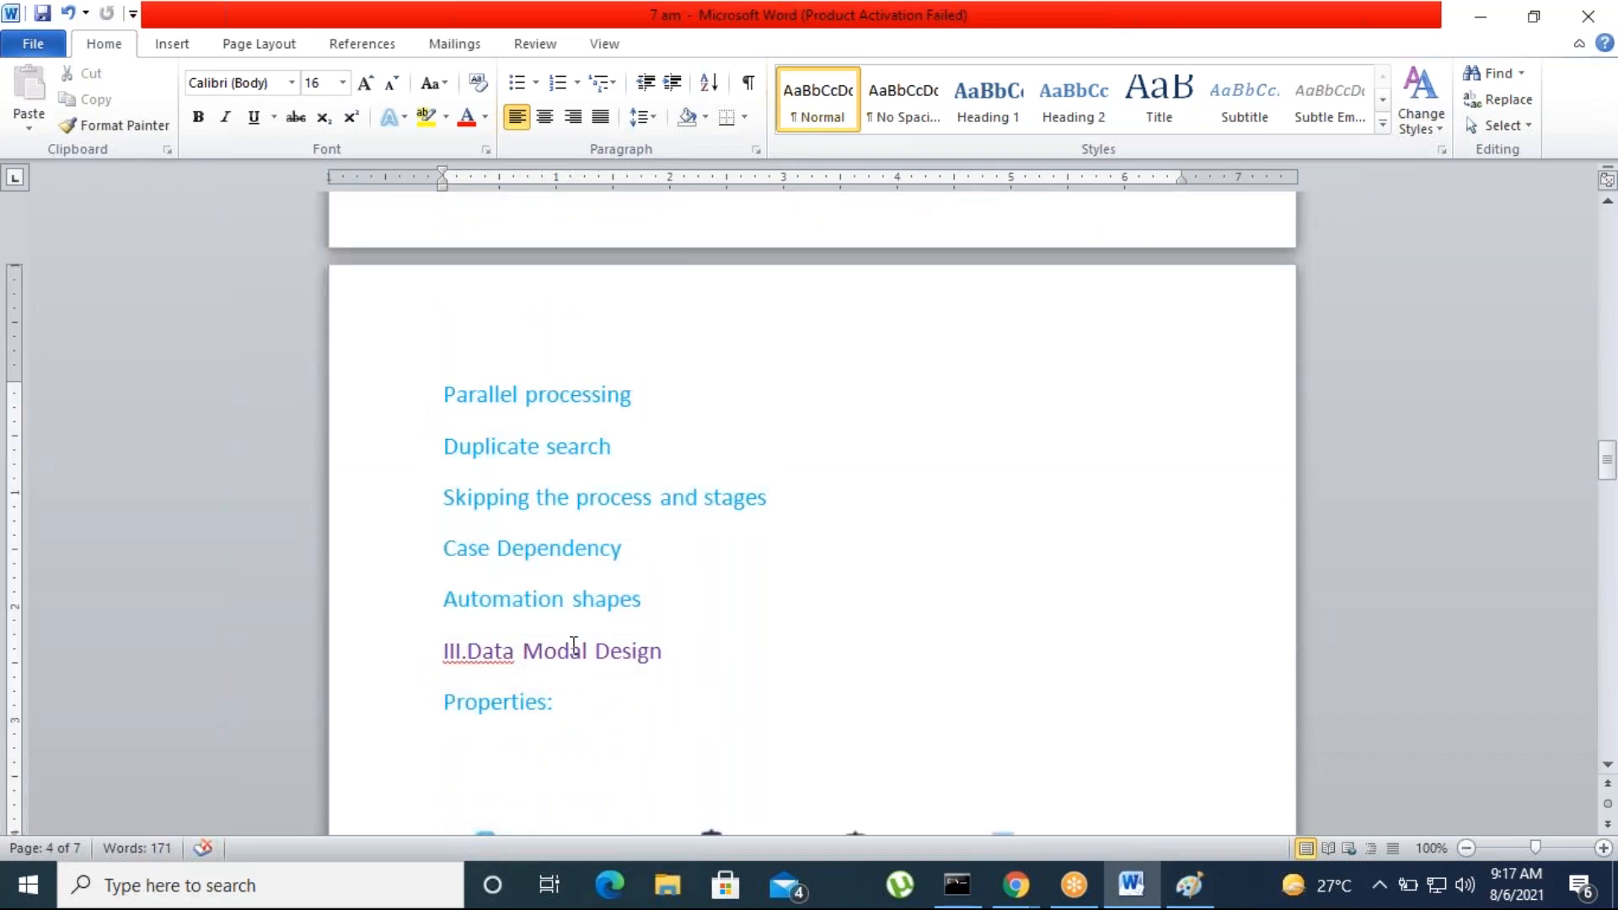
left_click_drag(660, 605, 434, 375)
left_click(705, 624)
left_click_drag(683, 588, 446, 473)
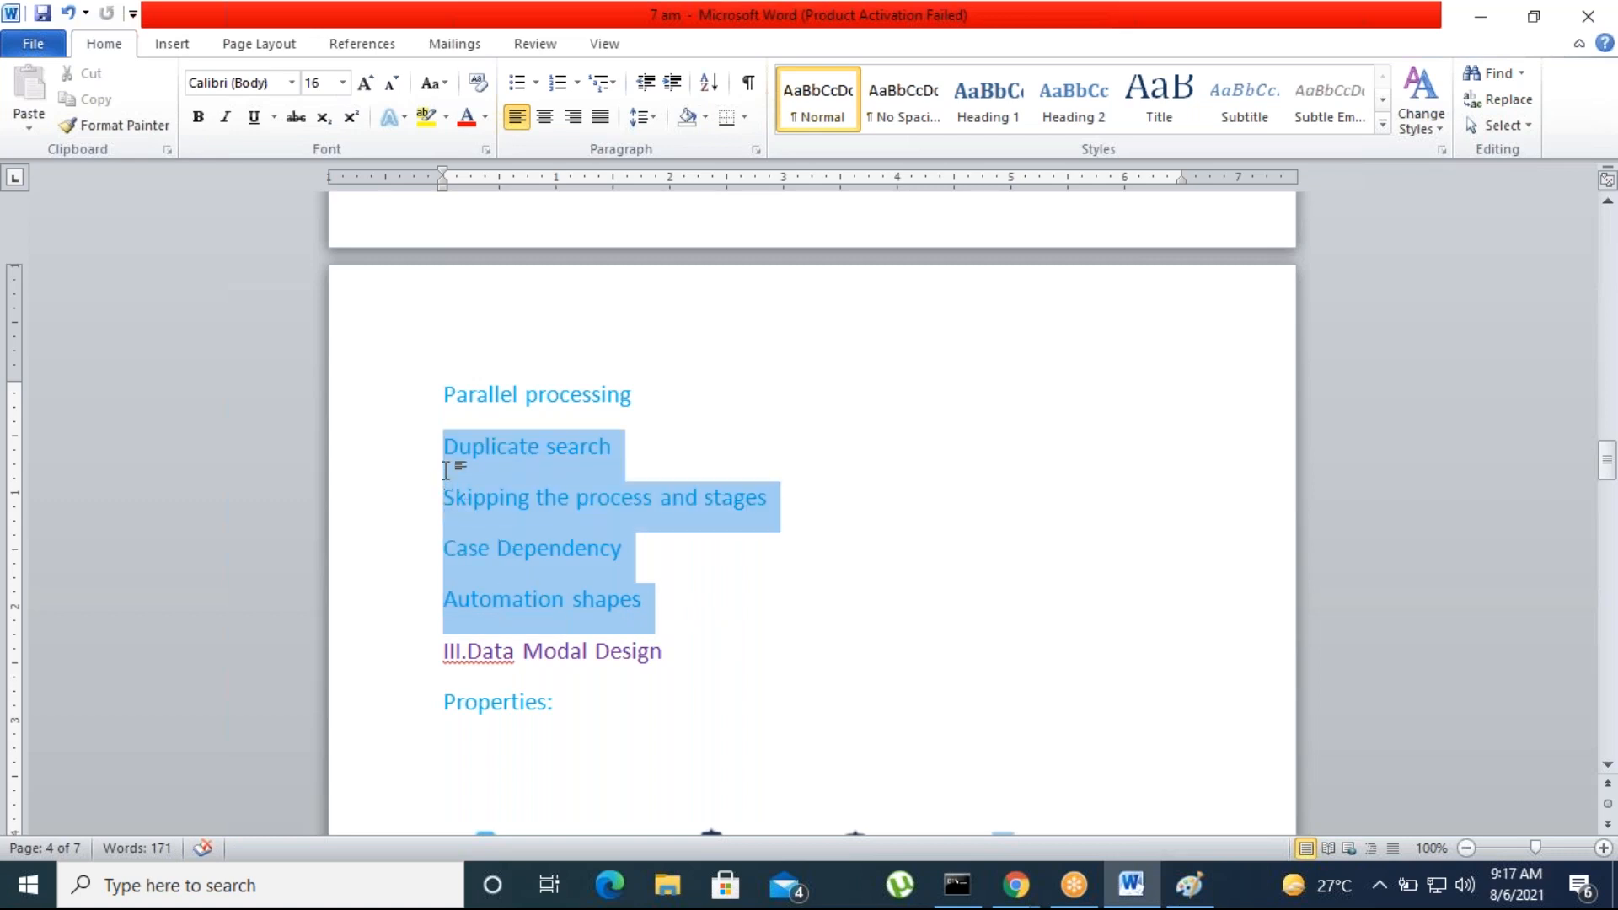
left_click(773, 618)
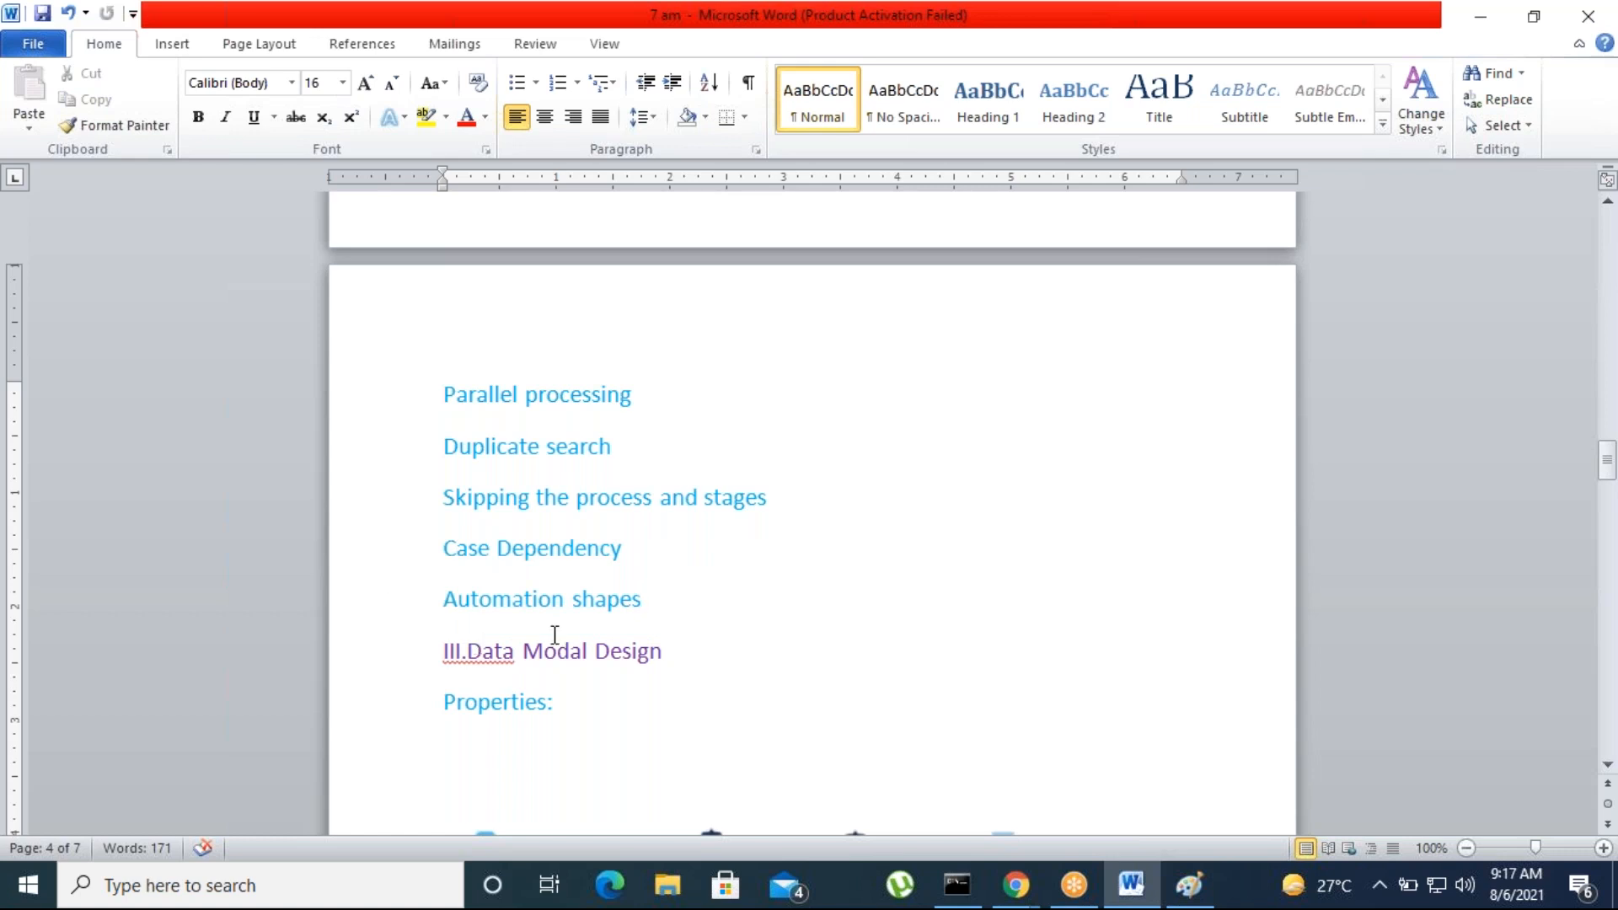
Look over the Data Modal Design heading and its Properties topic, and return to the KMBP case type in Pega Dev Studio
scroll(811, 514, "down", 6)
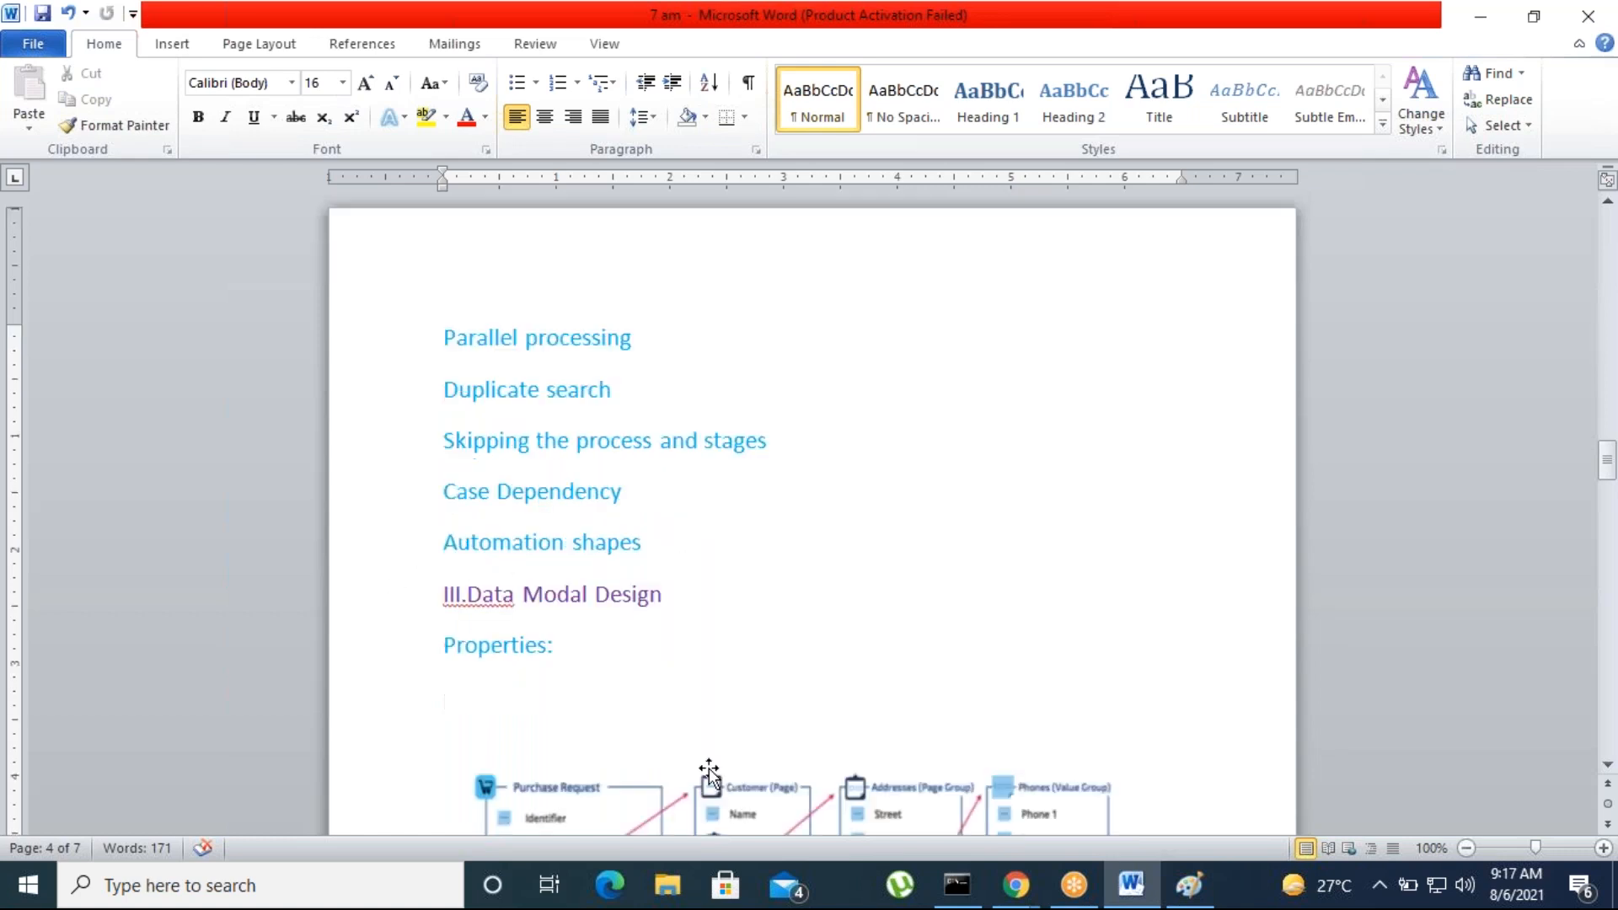
scroll(812, 514, "up", 6)
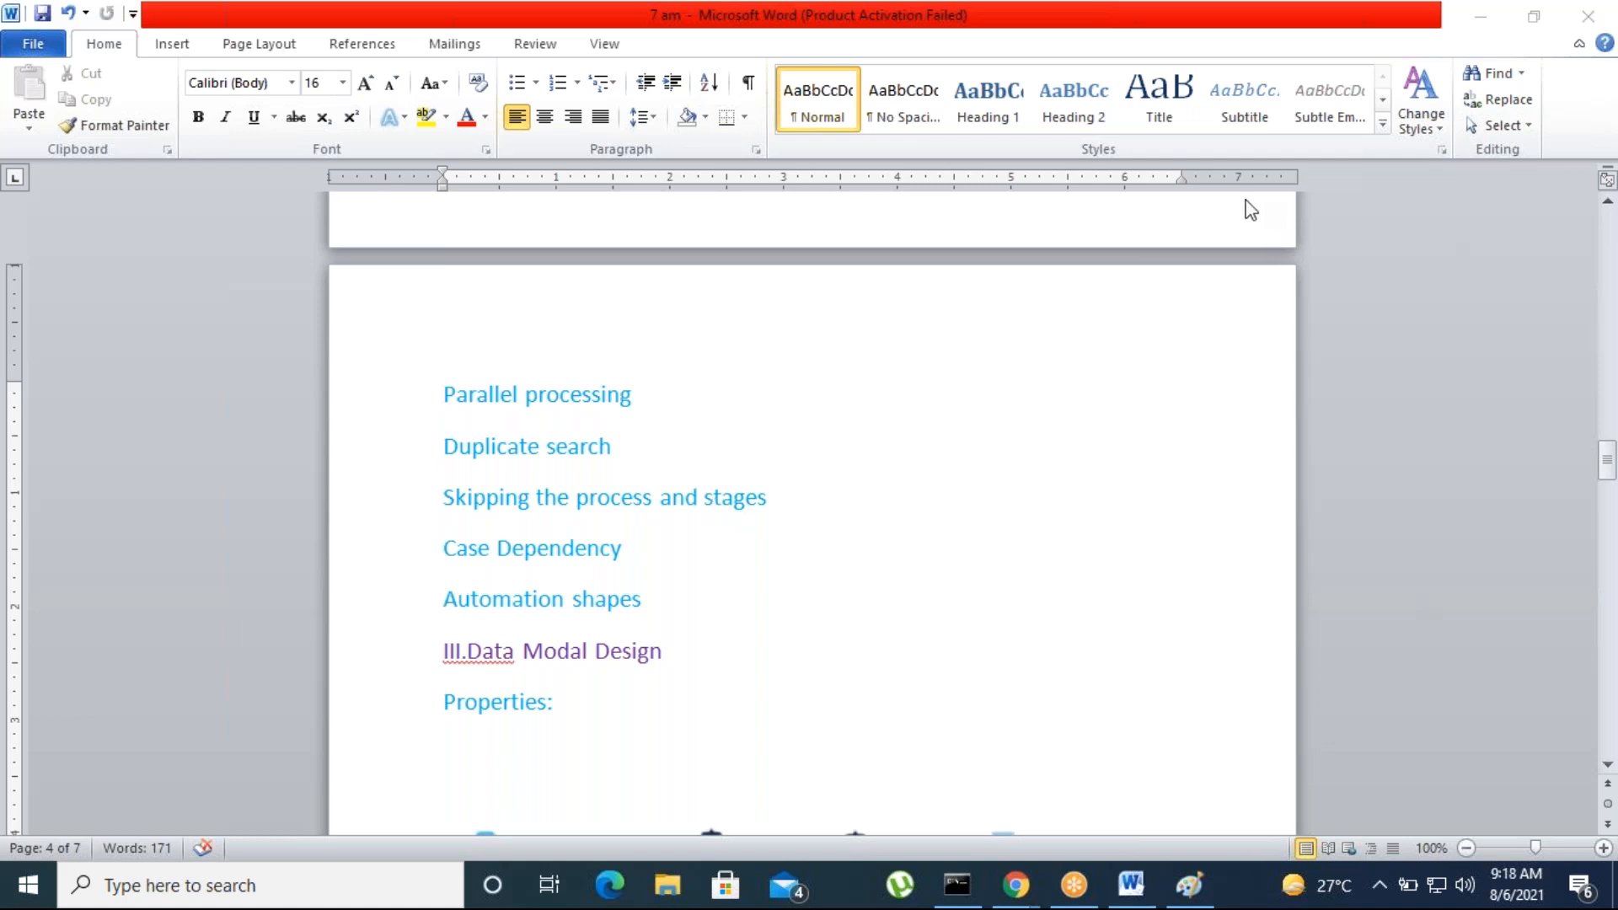
left_click(664, 653)
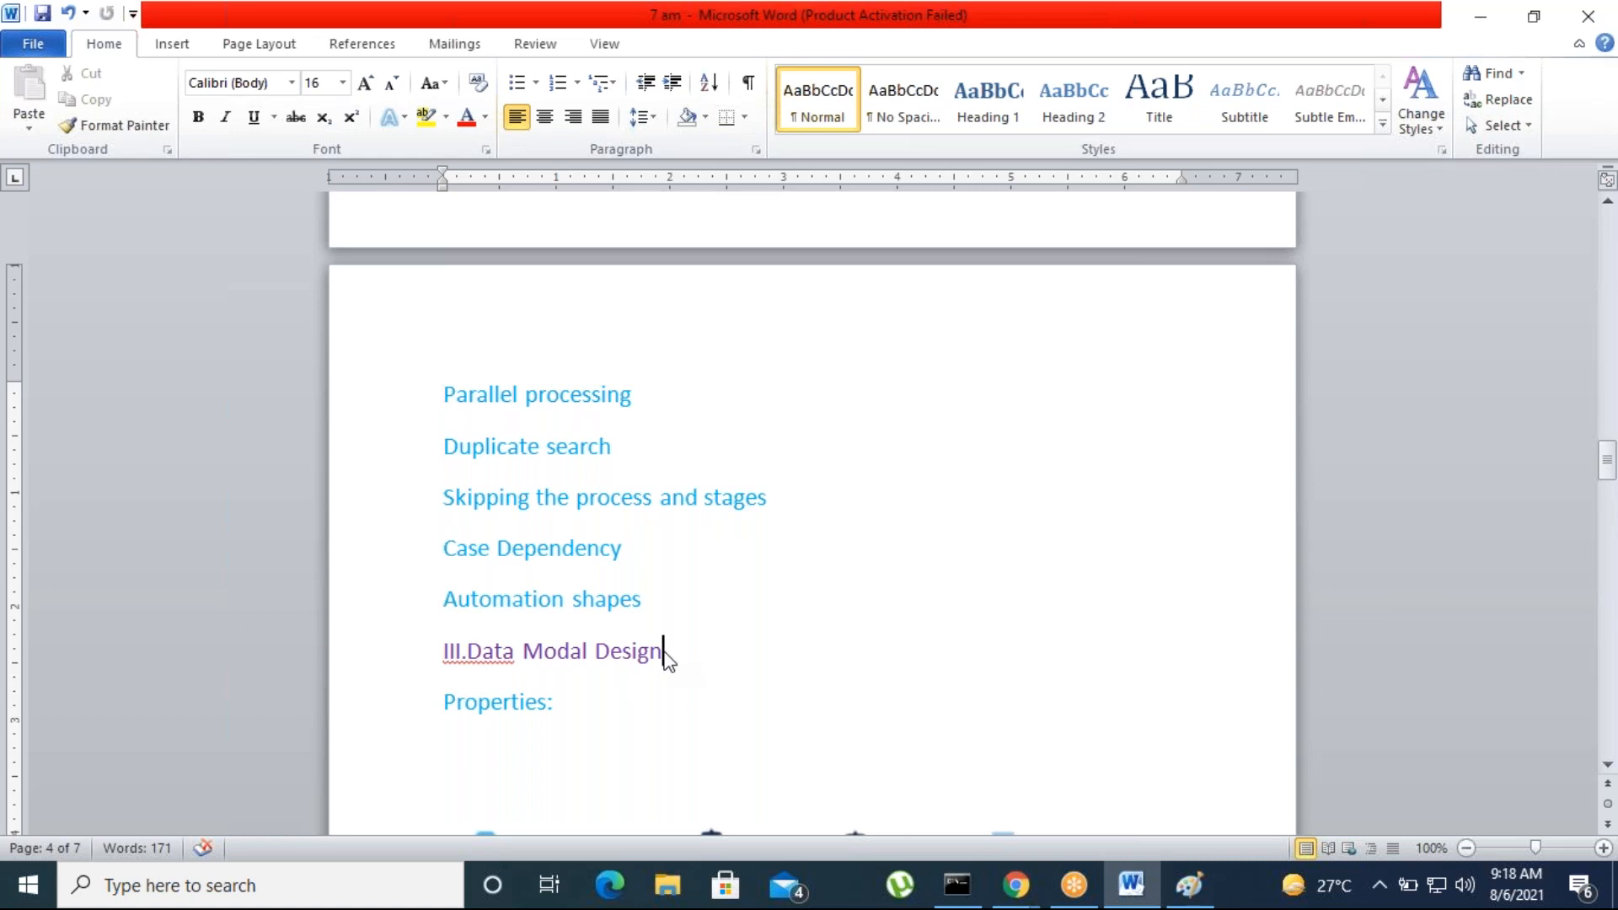
left_click(1482, 18)
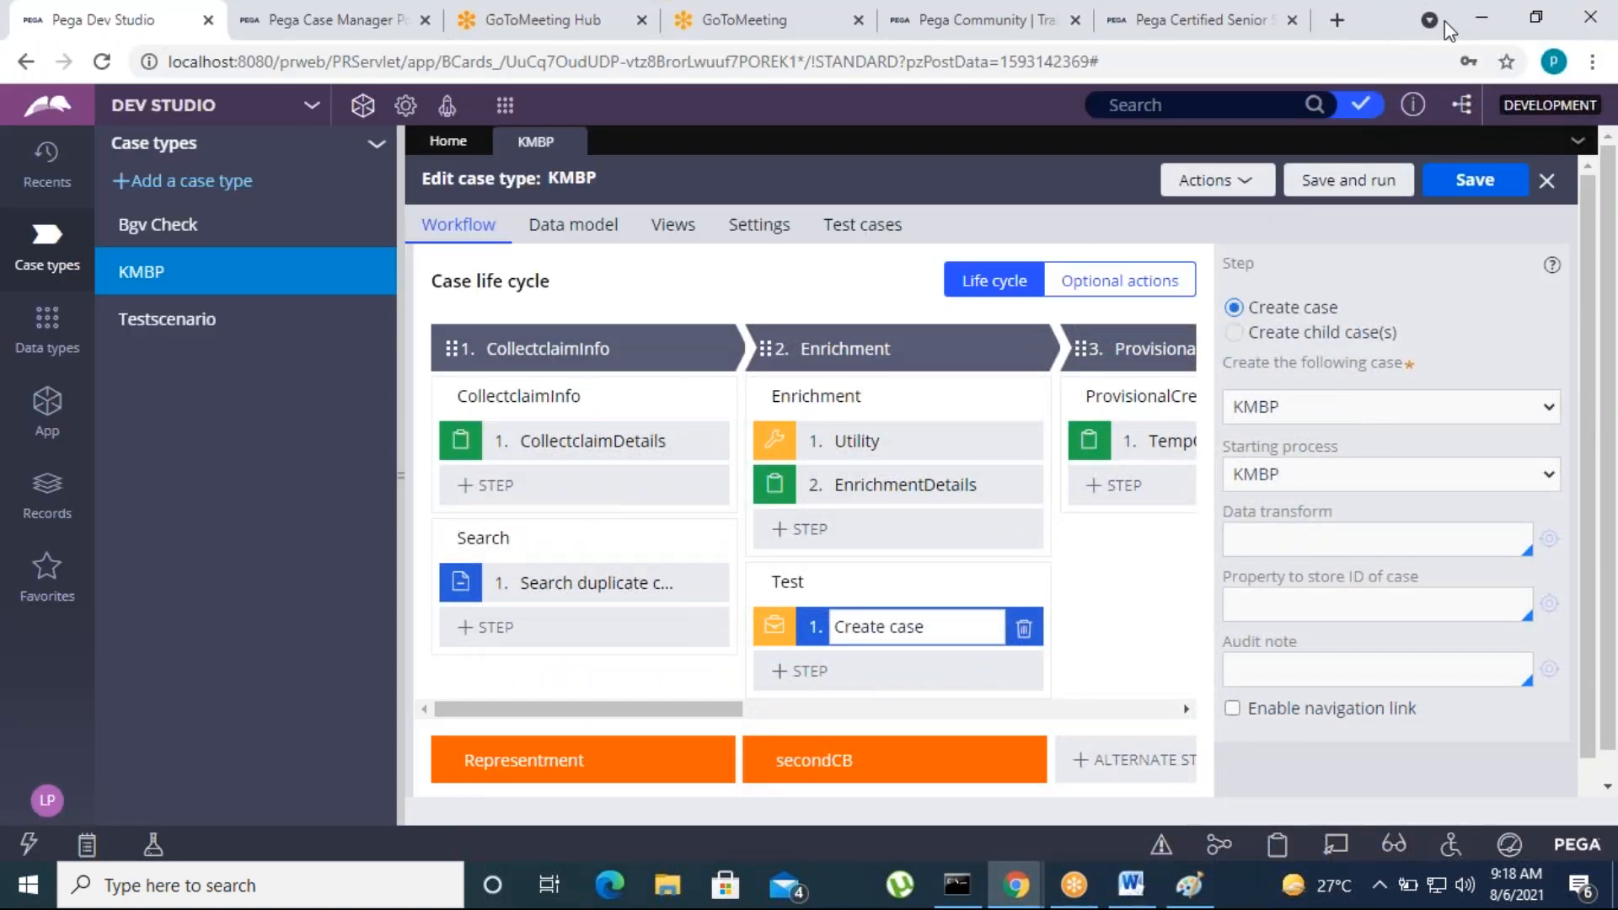